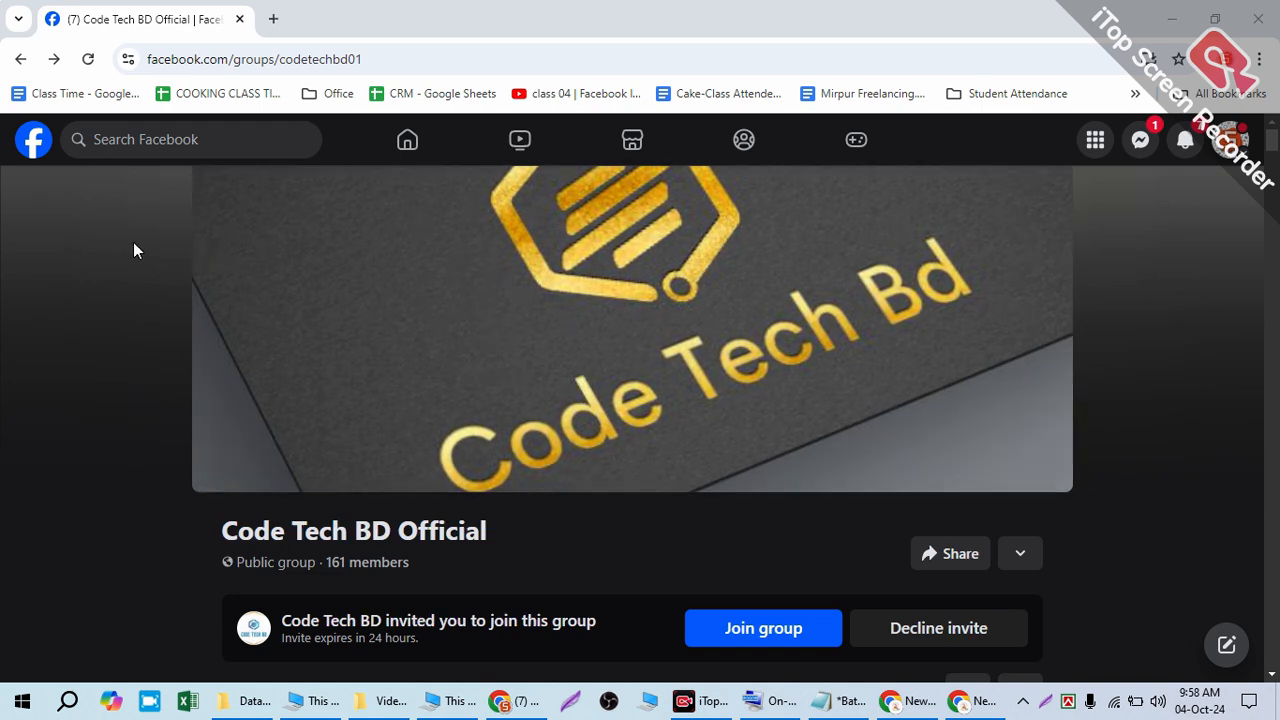
- Go to the Facebook home feed and open the account menu to switch to the Tawba page
left_click(34, 141)
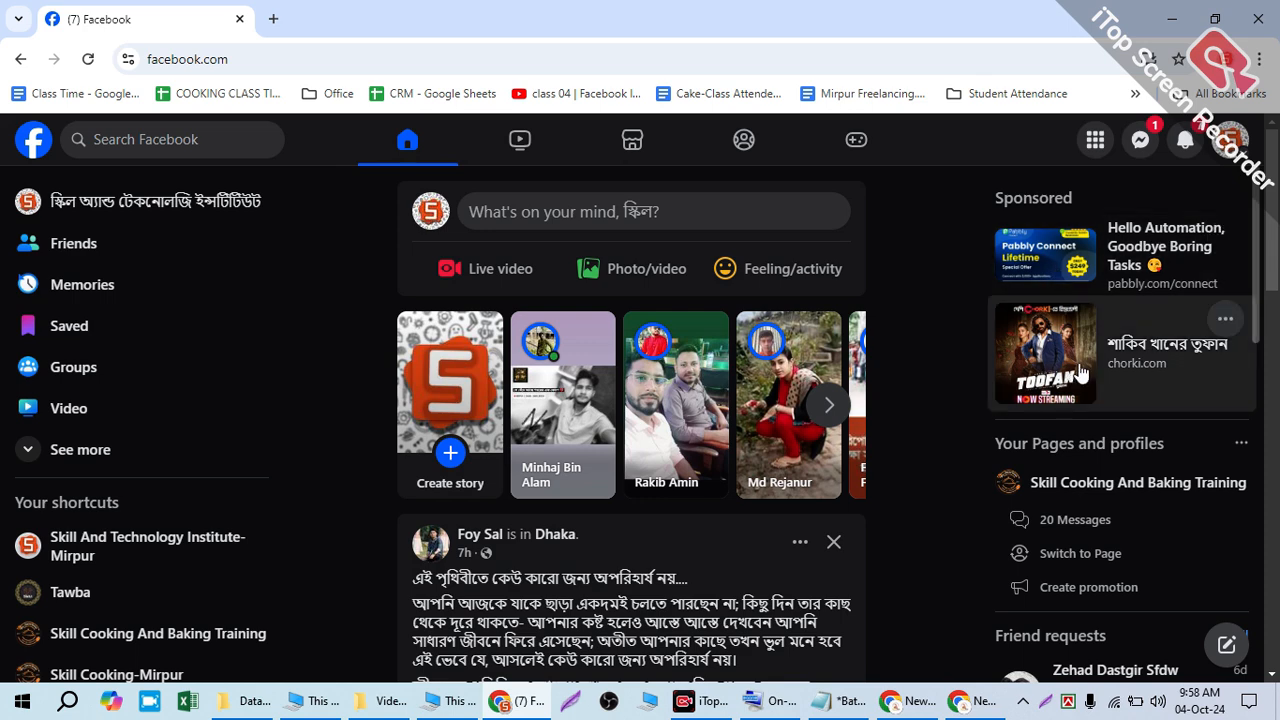
left_click(1228, 140)
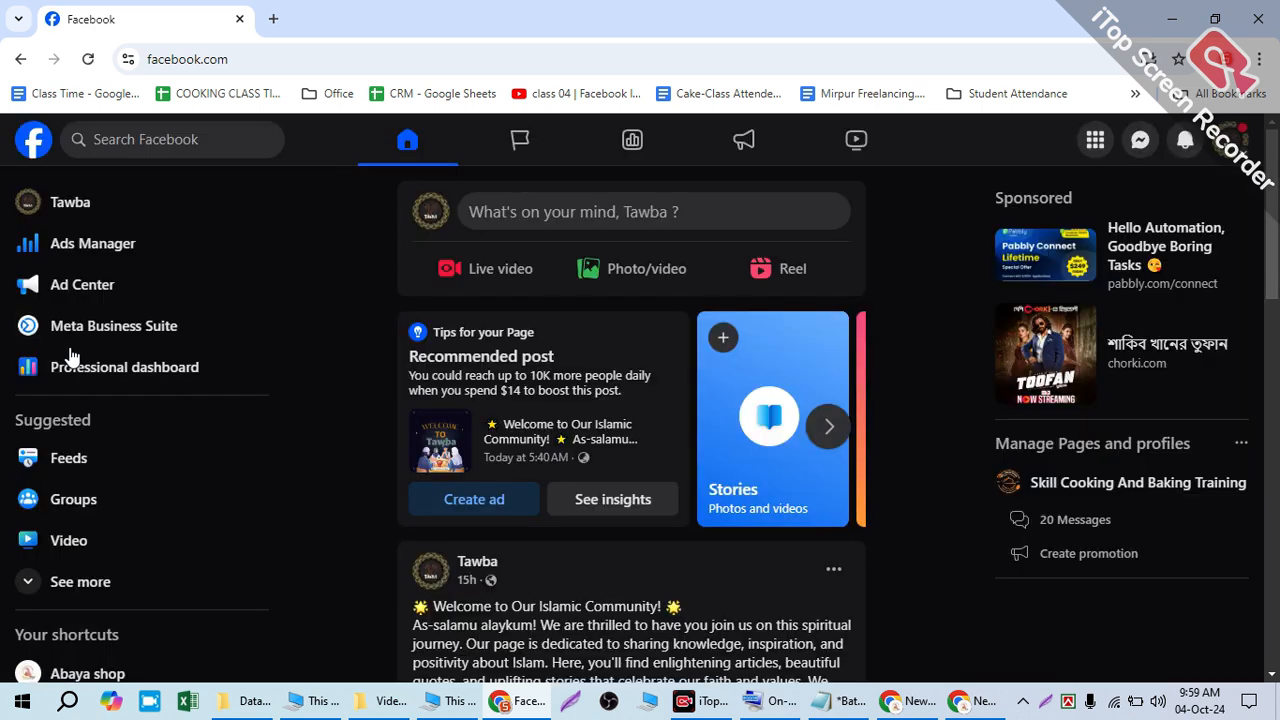
- Open the Tawba page profile, scroll up to its cover photo, and highlight the name Tawba
left_click(212, 215)
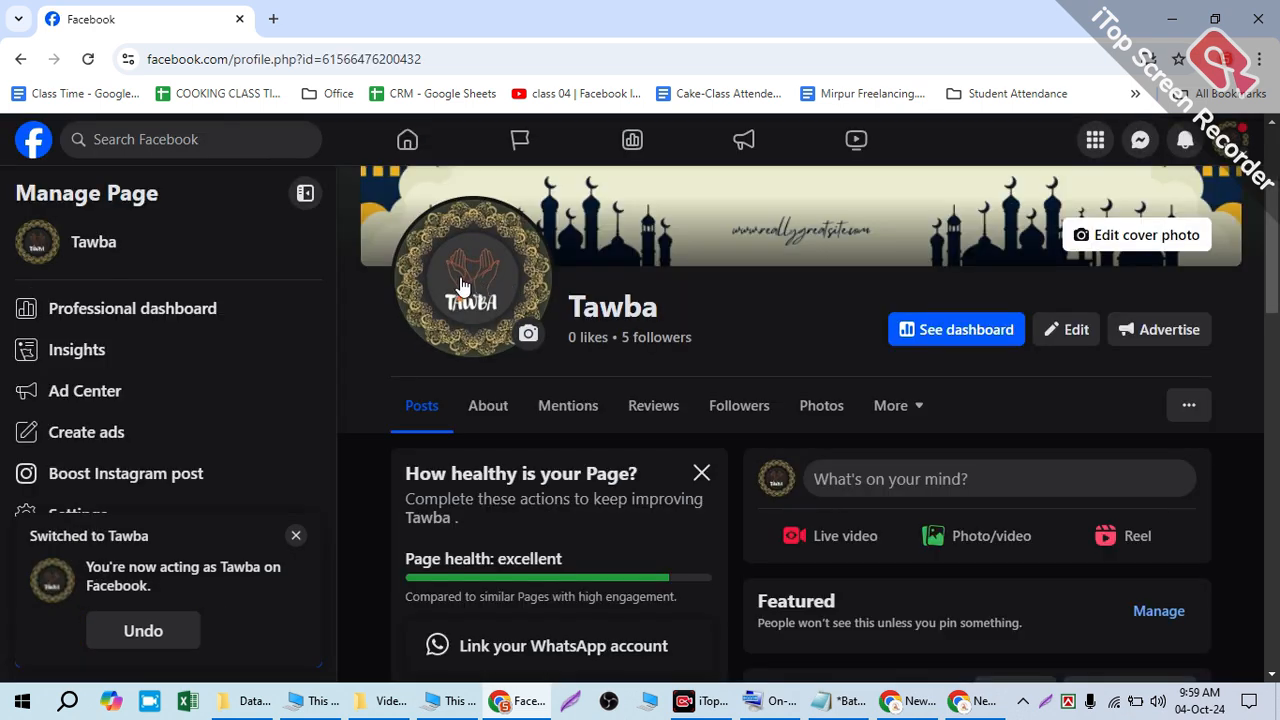
scroll(630, 265, "up", 3)
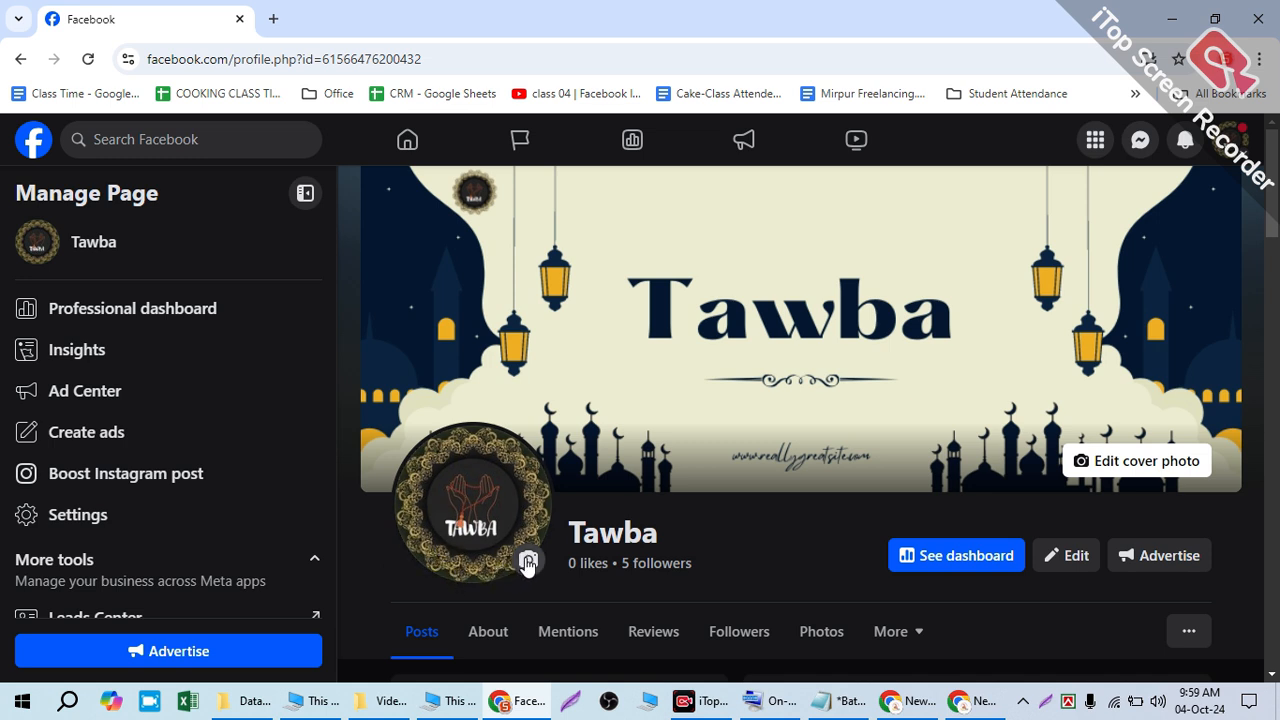
left_click_drag(565, 533, 665, 522)
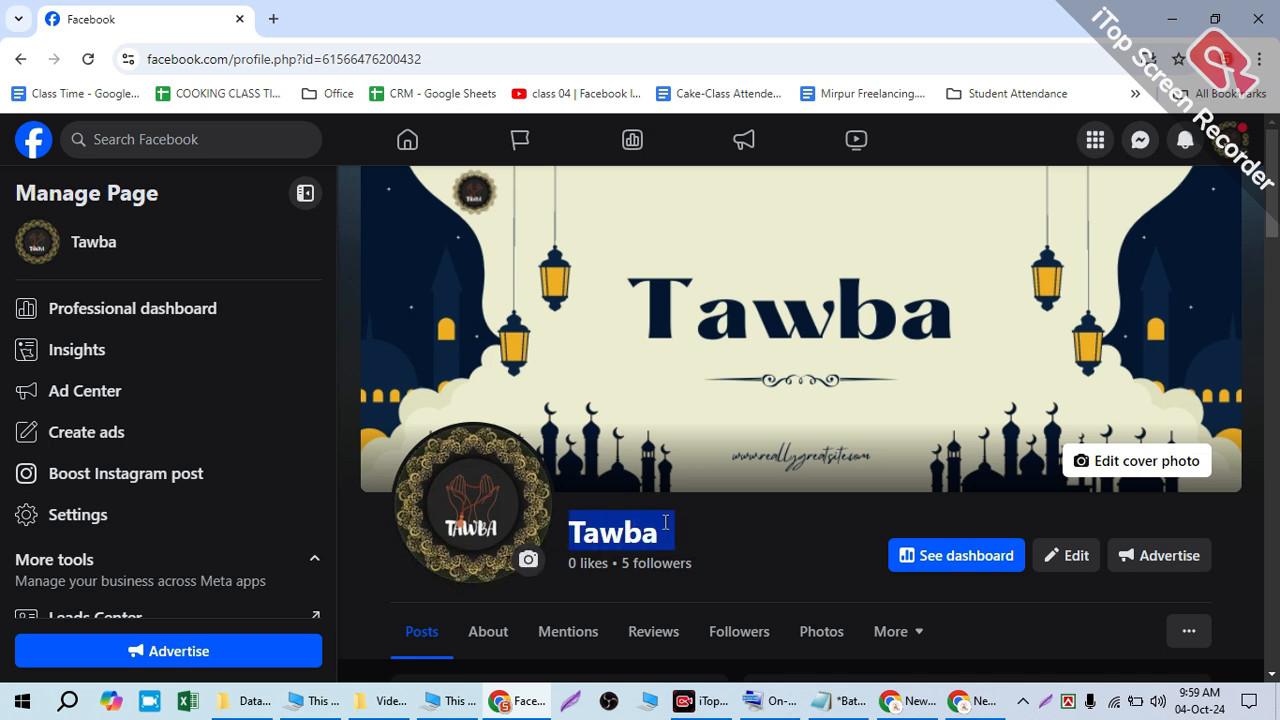
left_click(715, 535)
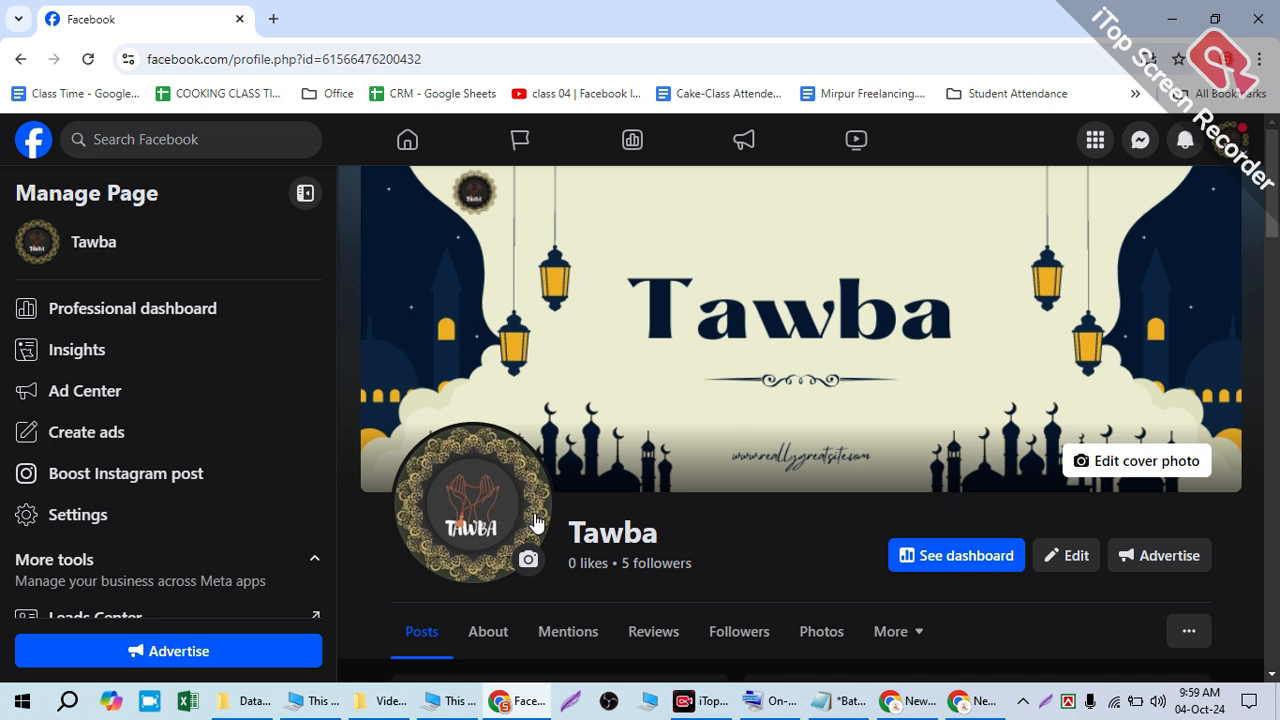
left_click_drag(558, 528, 662, 530)
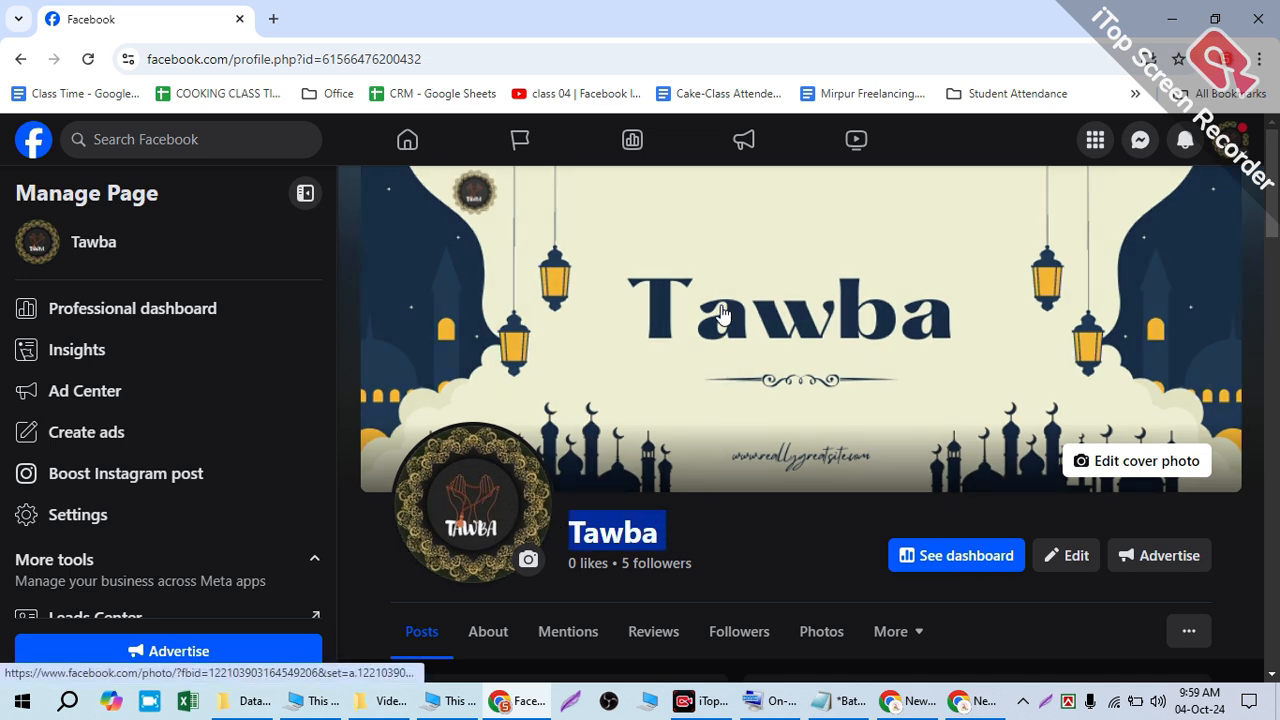
left_click(626, 530)
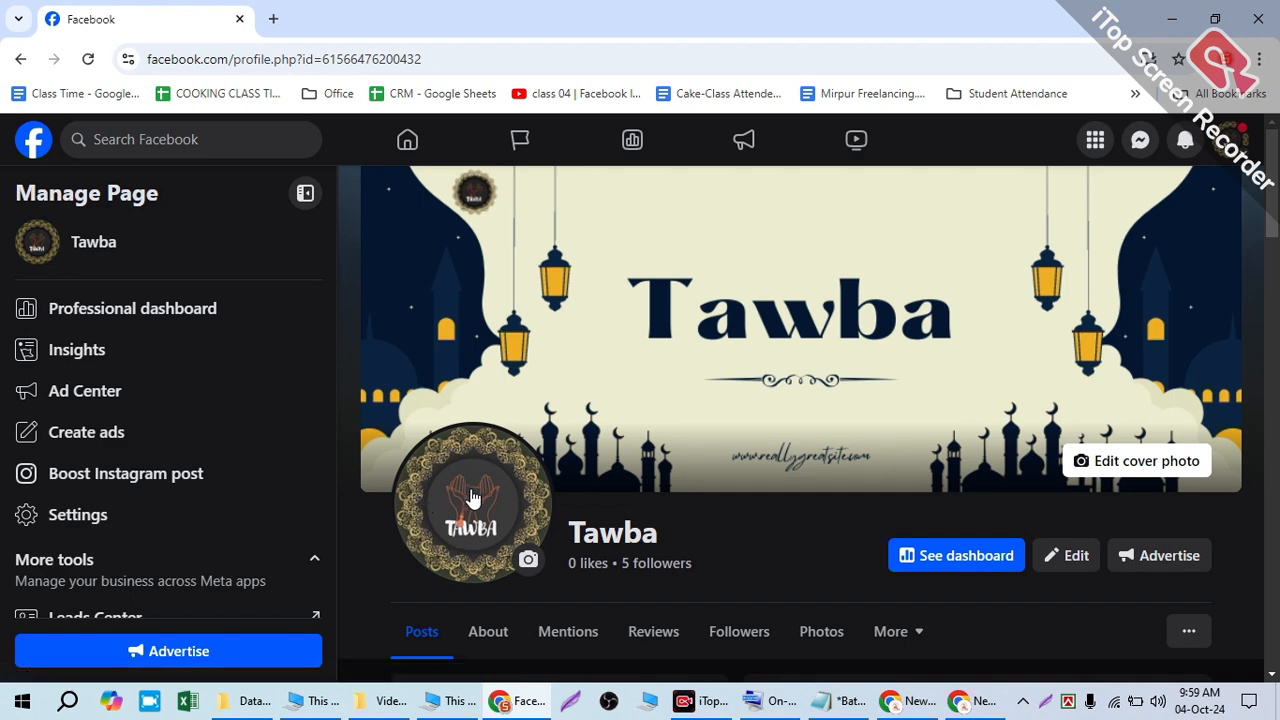
scroll(600, 450, "down", 2)
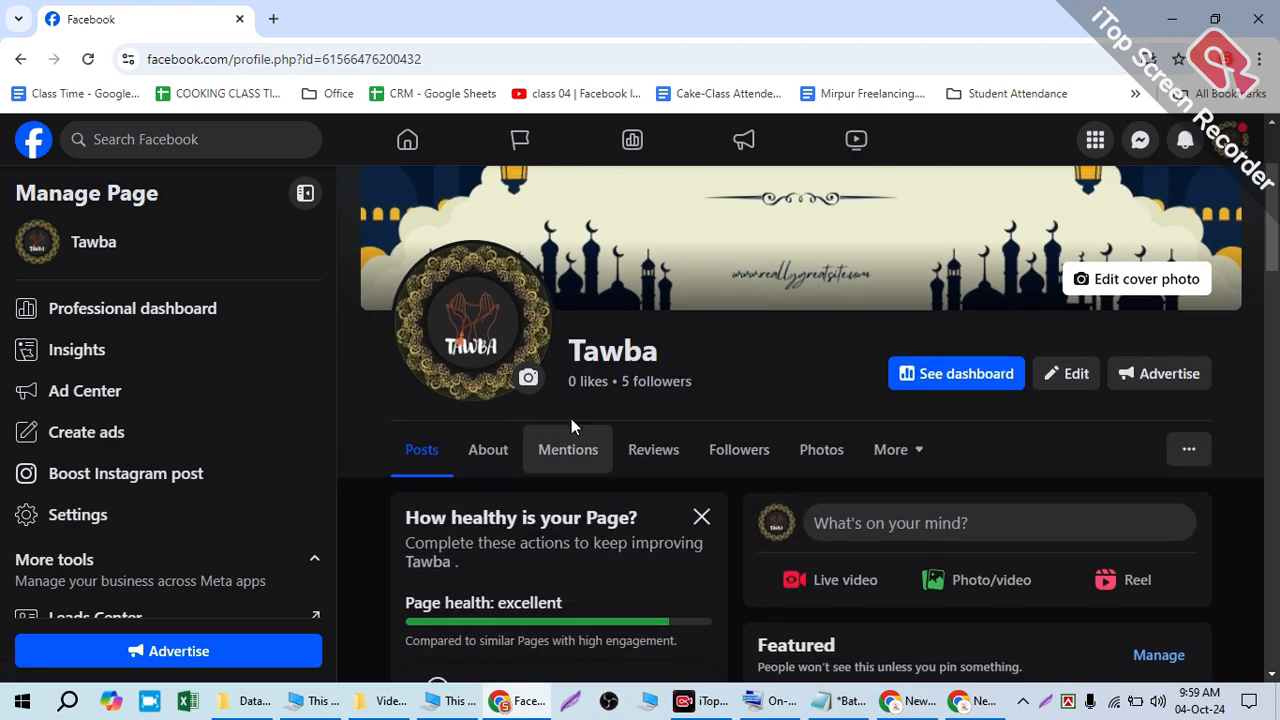
scroll(566, 423, "up", 2)
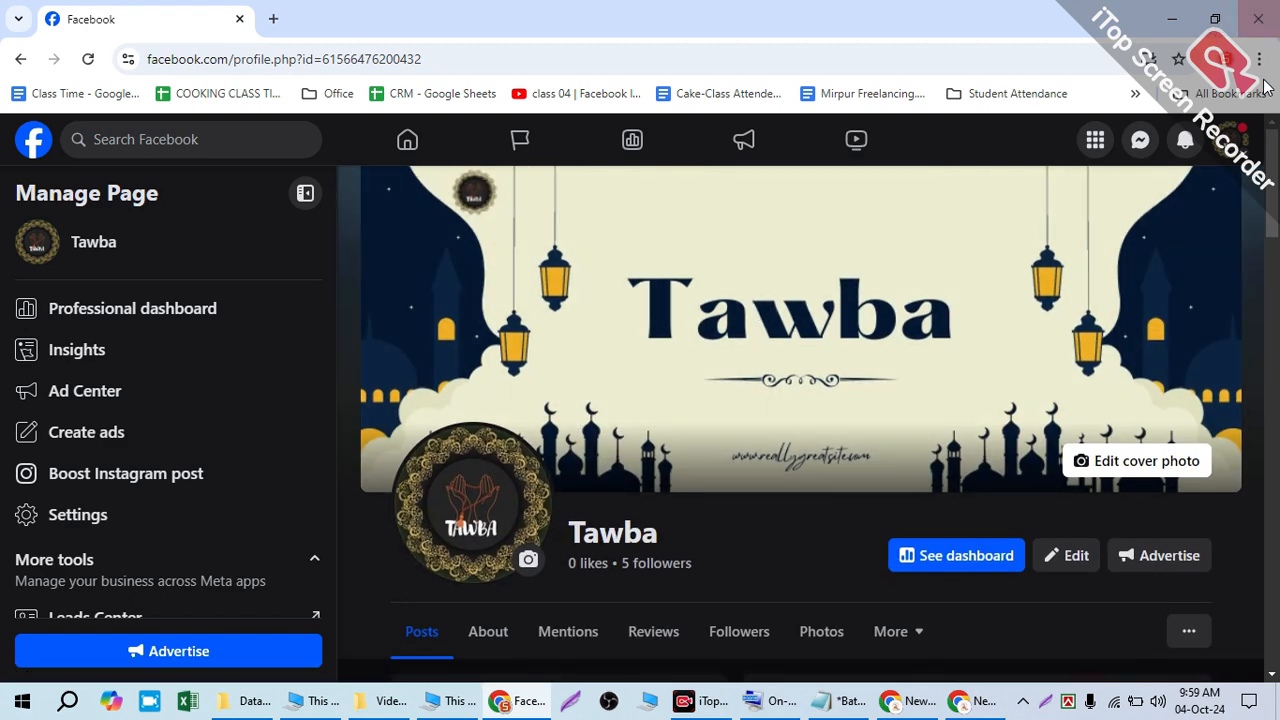
left_click(1232, 140)
left_click(1066, 378)
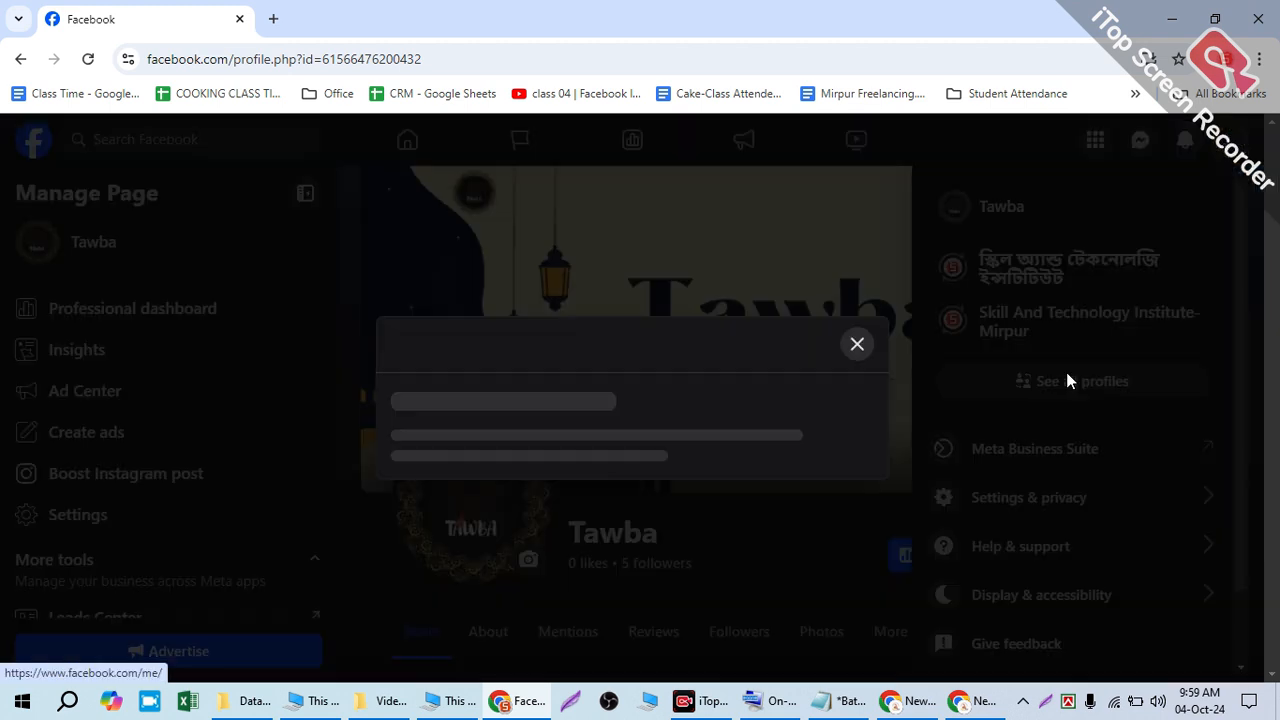
scroll(700, 440, "down", 3)
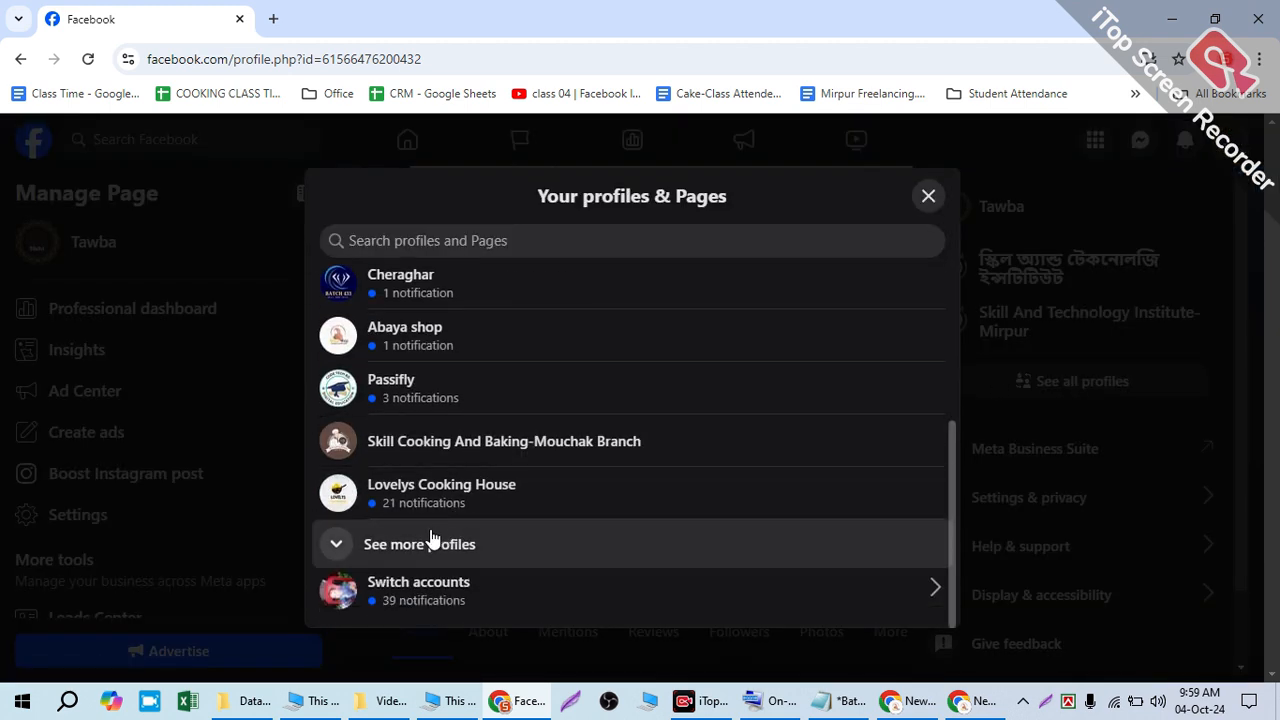
left_click(480, 540)
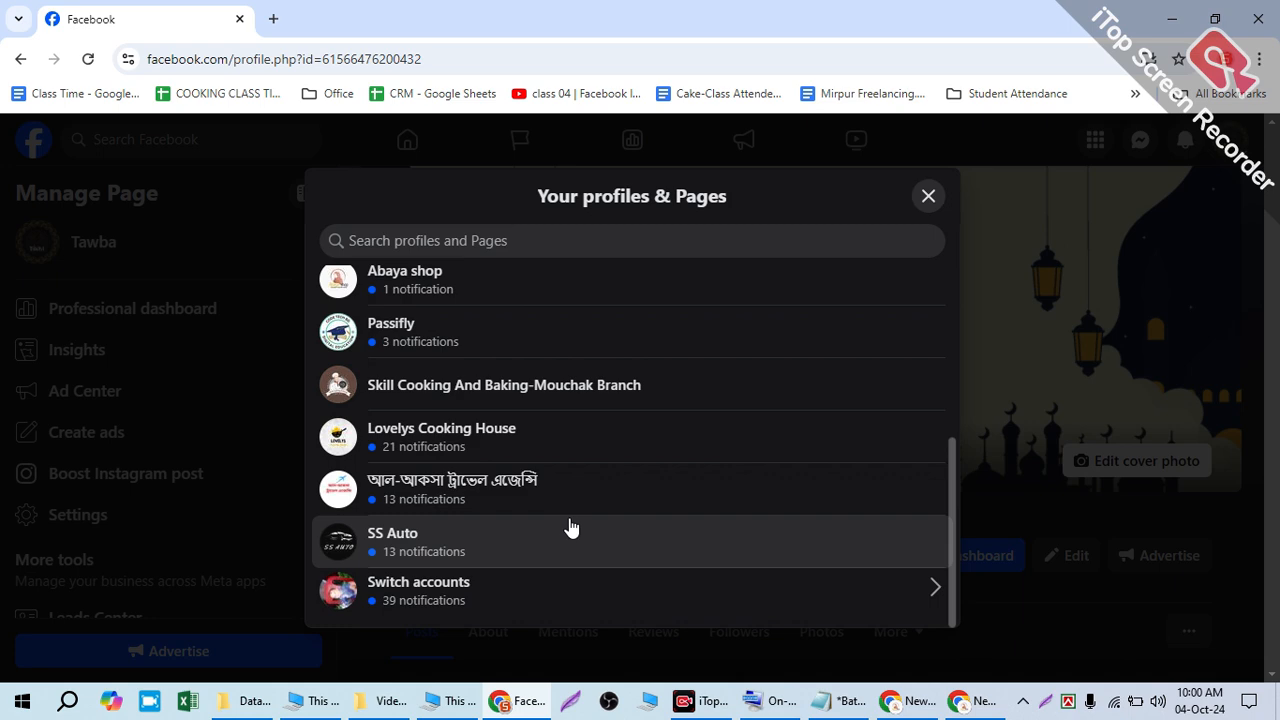
left_click(1207, 596)
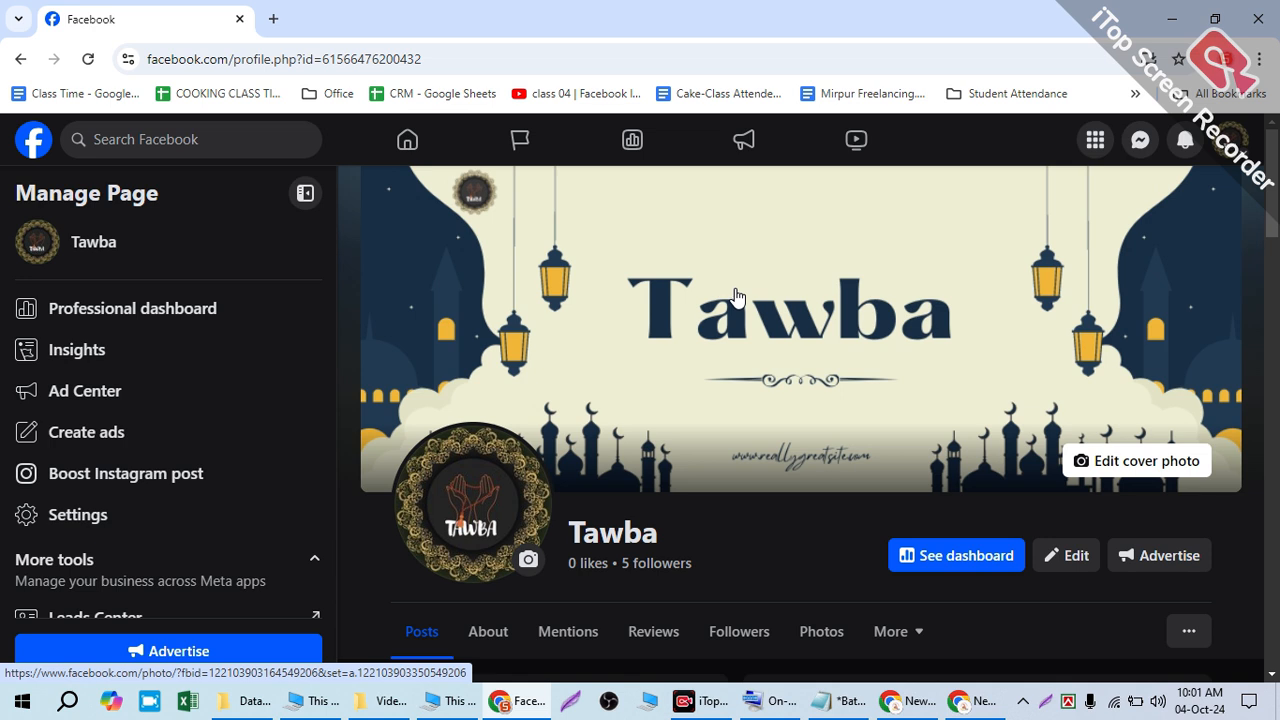
scroll(775, 330, "down", 10)
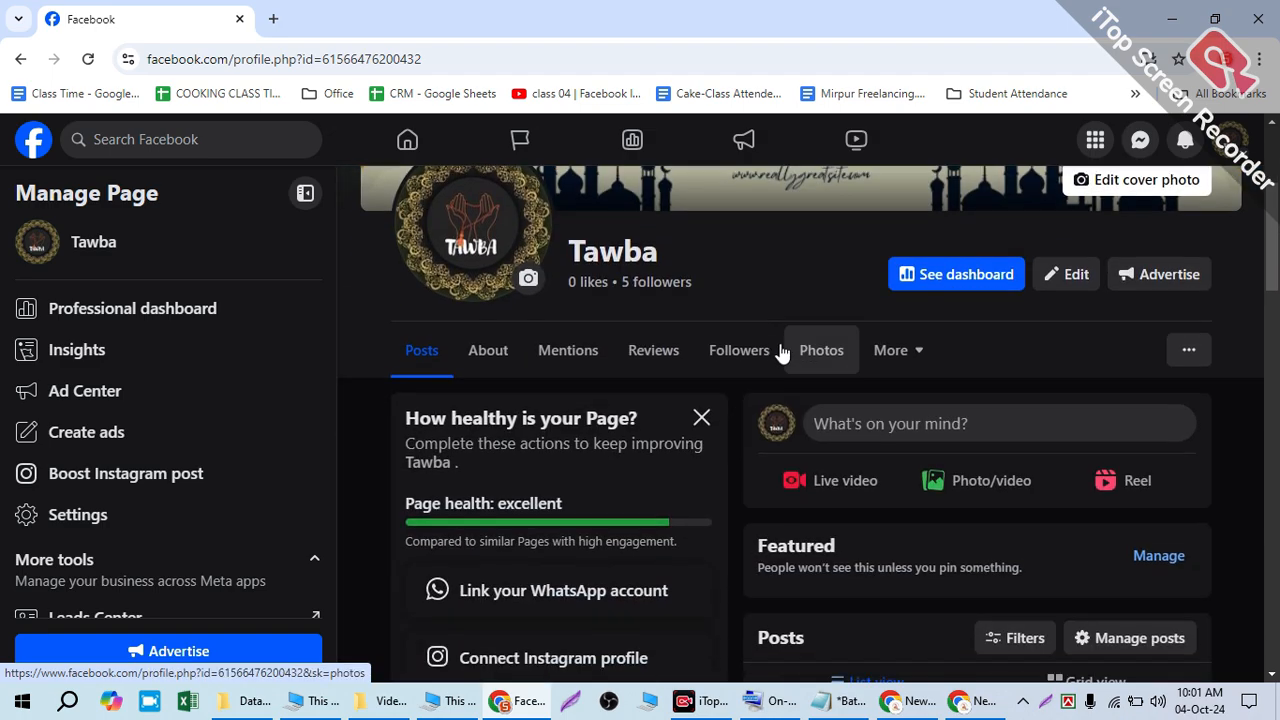
scroll(868, 463, "down", 10)
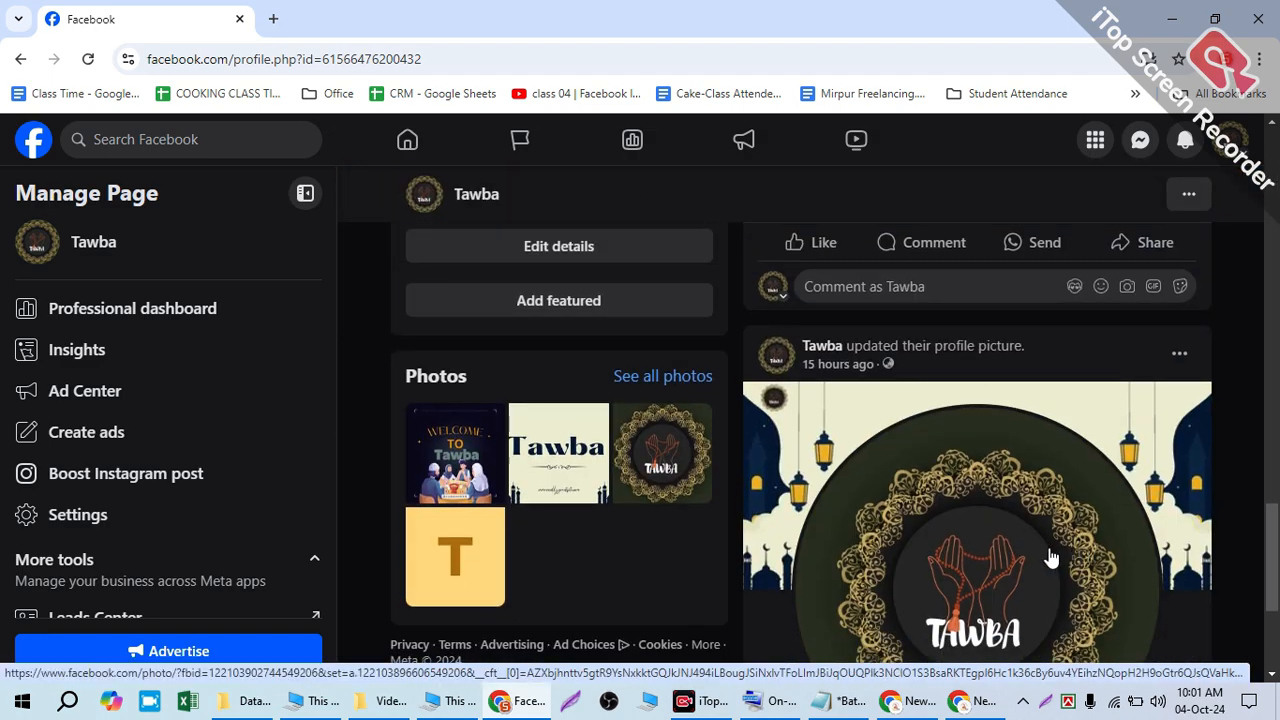
scroll(900, 520, "up", 5)
scroll(837, 490, "up", 15)
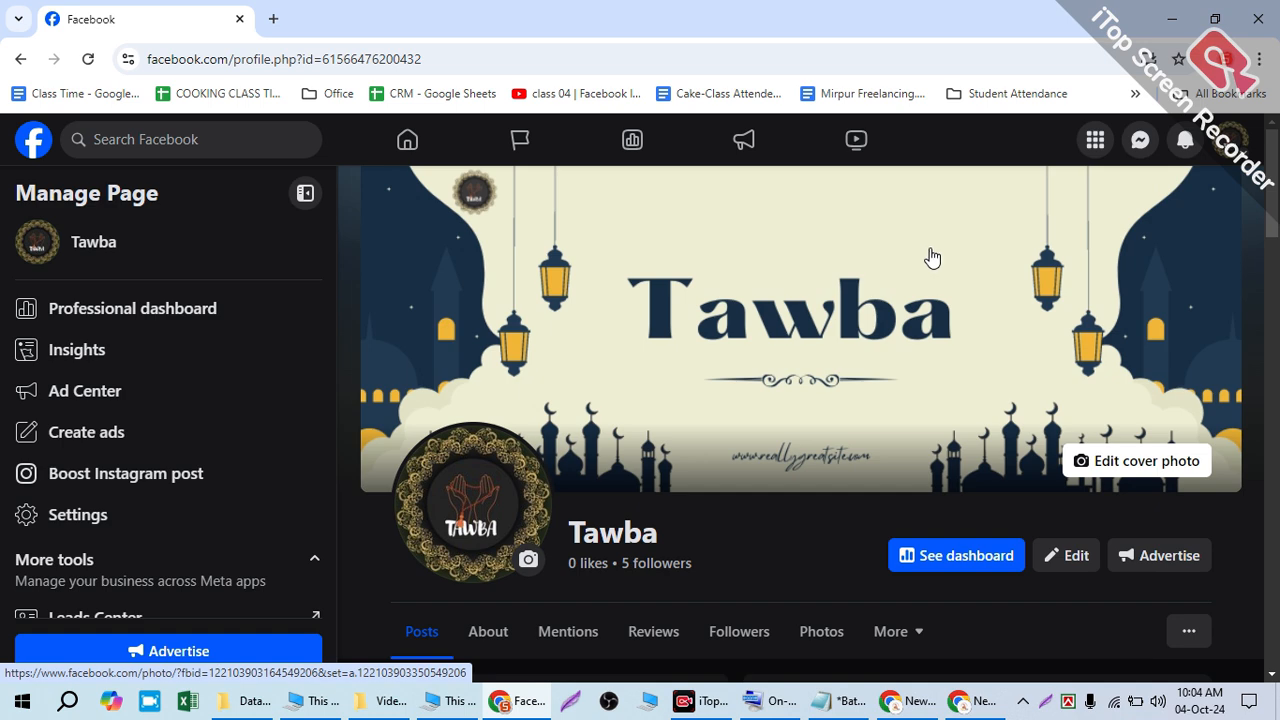
scroll(886, 277, "down", 3)
scroll(835, 290, "up", 3)
scroll(434, 457, "down", 1)
scroll(444, 312, "up", 1)
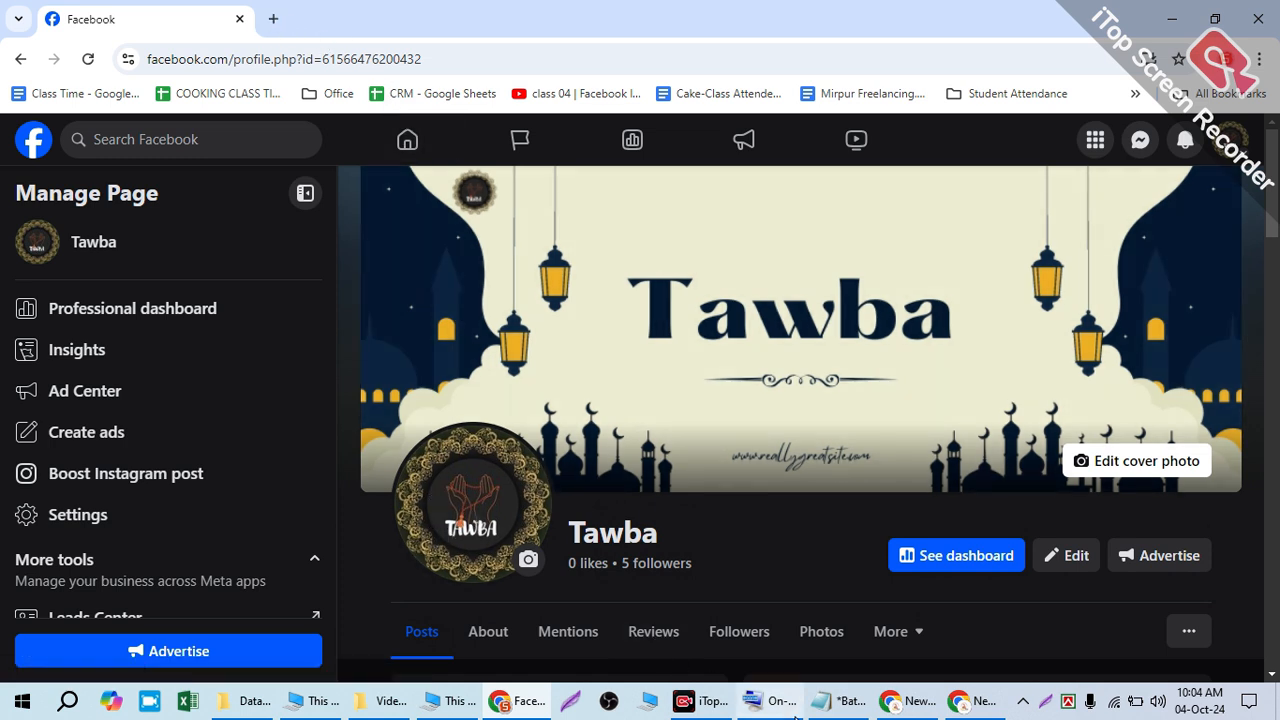
- Load canva.com in the other Chrome window's new tab
left_click(912, 708)
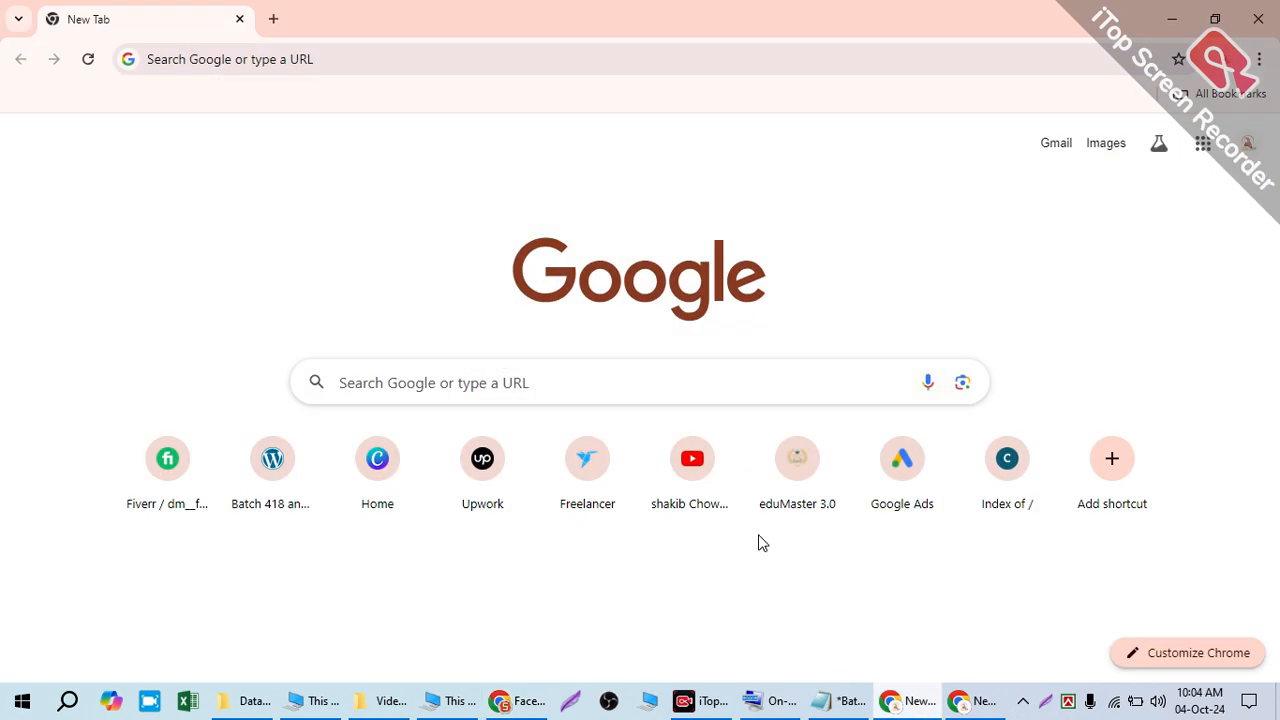
left_click(385, 55)
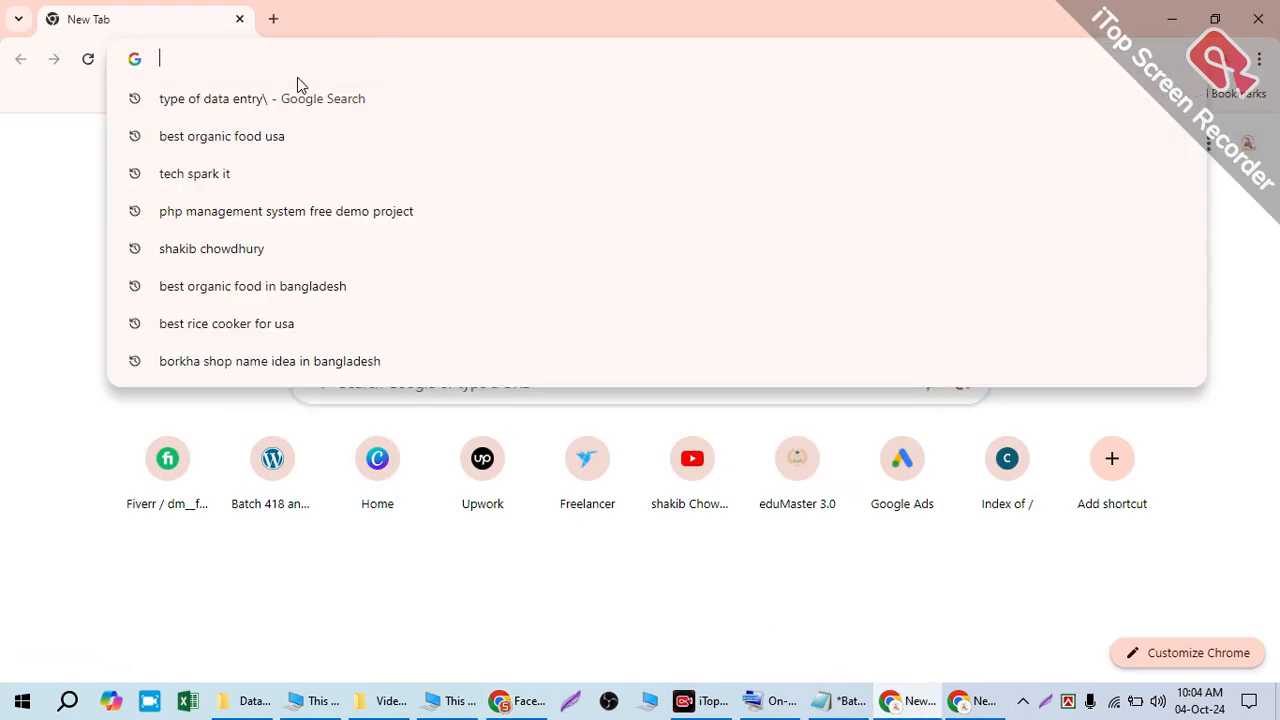
type("canva.com")
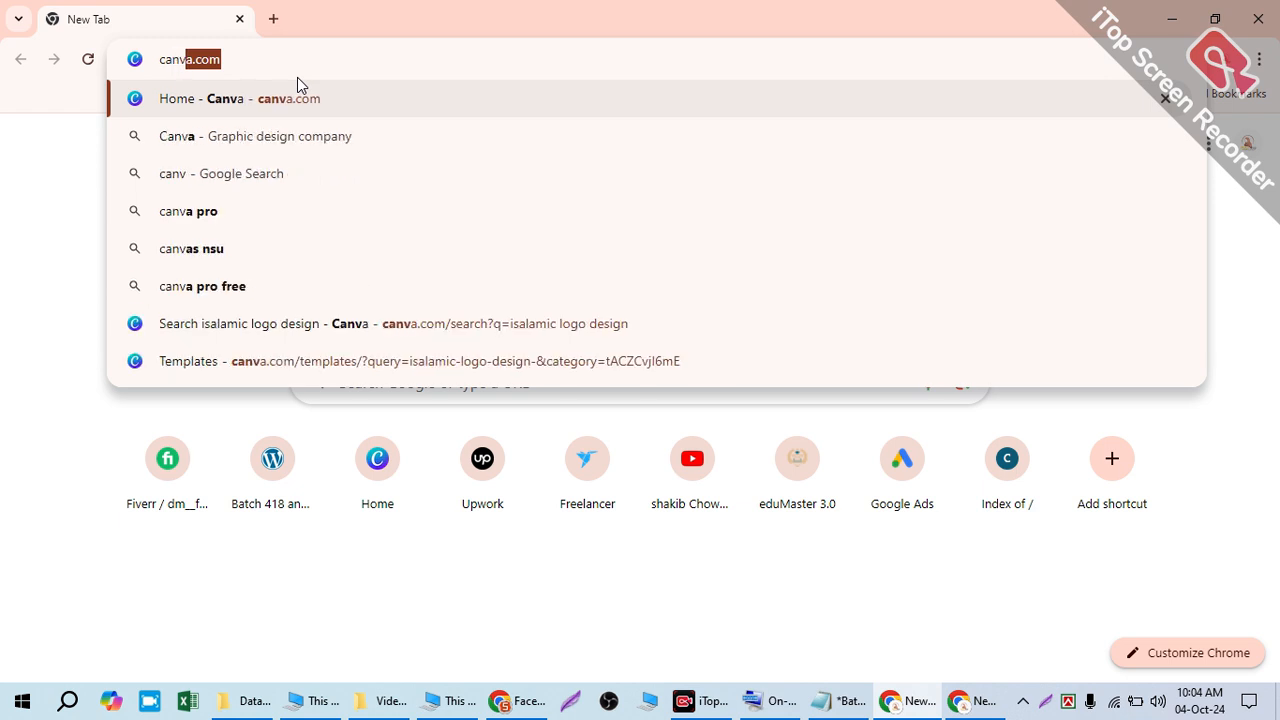
key("Return")
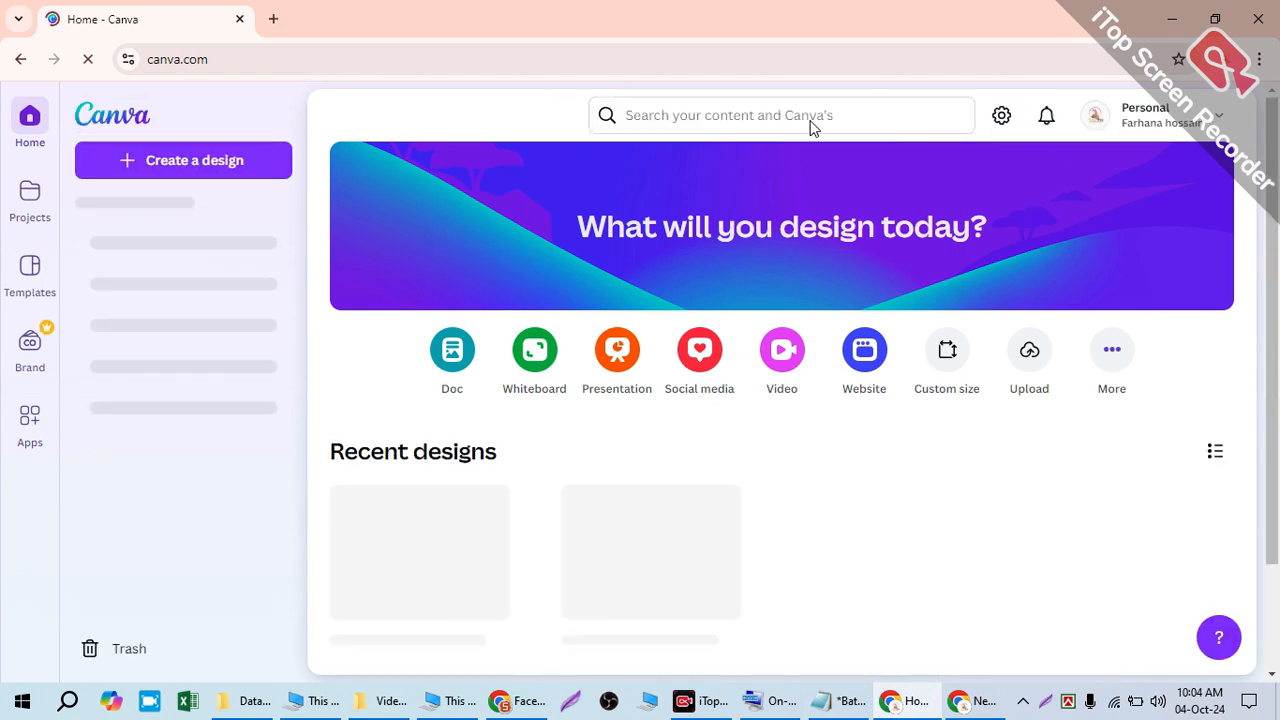
- Sign out of Canva, dismiss the Google prompt, and remove 'login/' from the URL to reload
left_click(1140, 117)
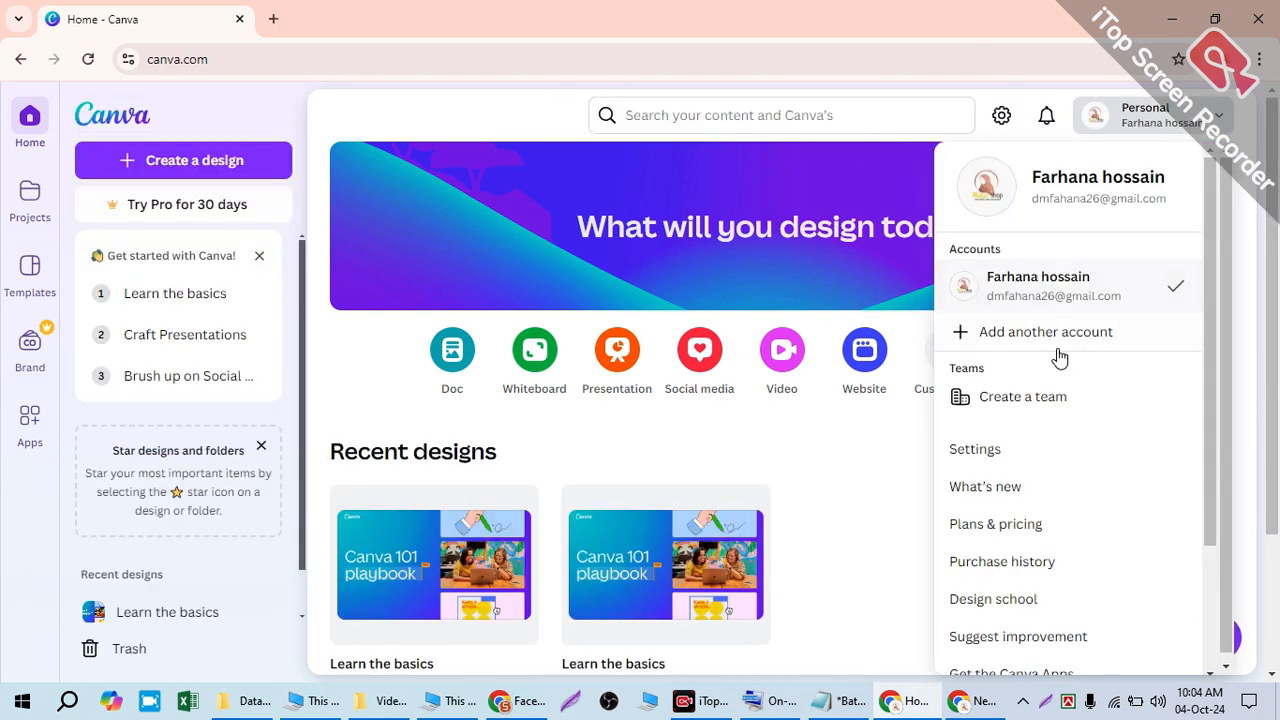
scroll(1037, 469, "down", 3)
left_click(1005, 668)
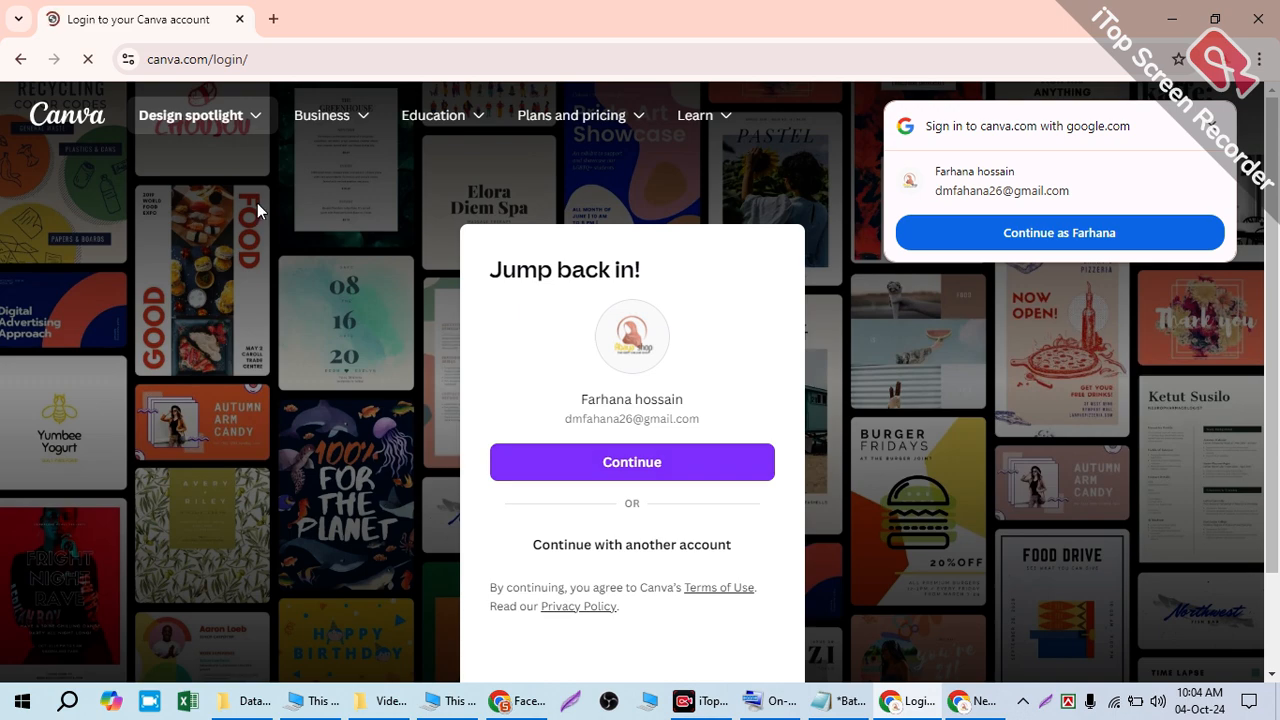
left_click(1213, 125)
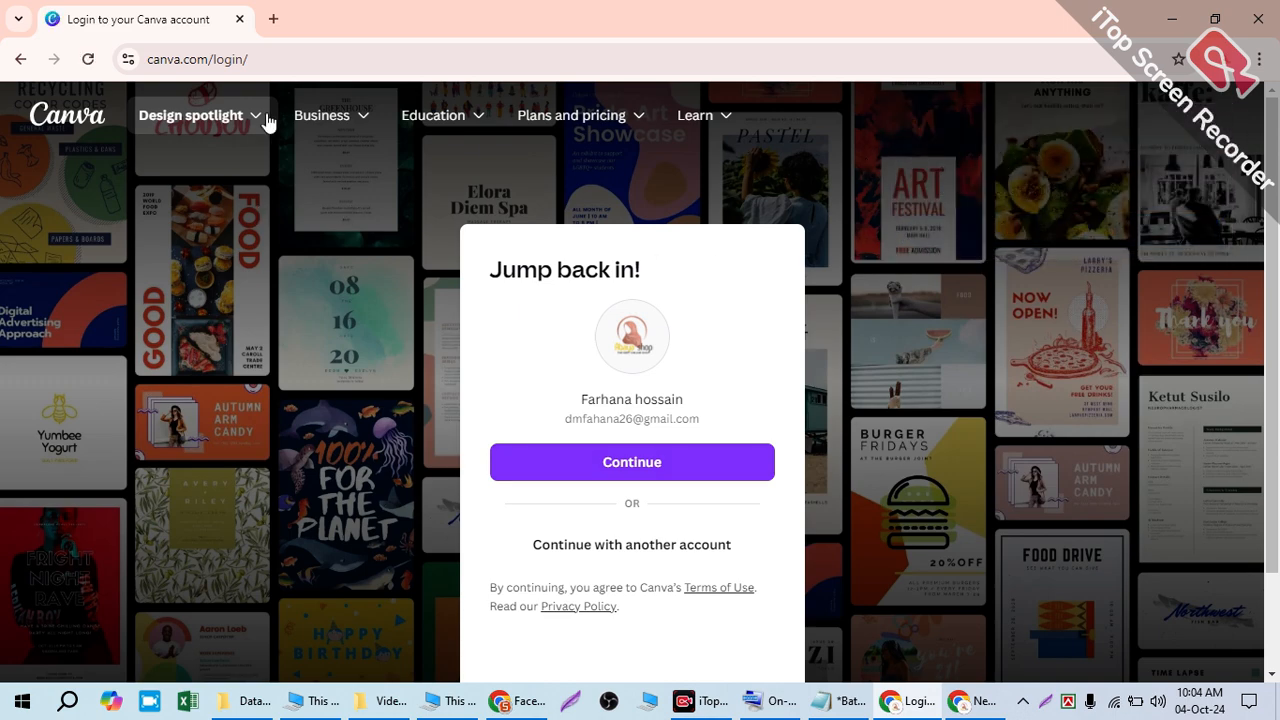
left_click_drag(287, 59, 350, 59)
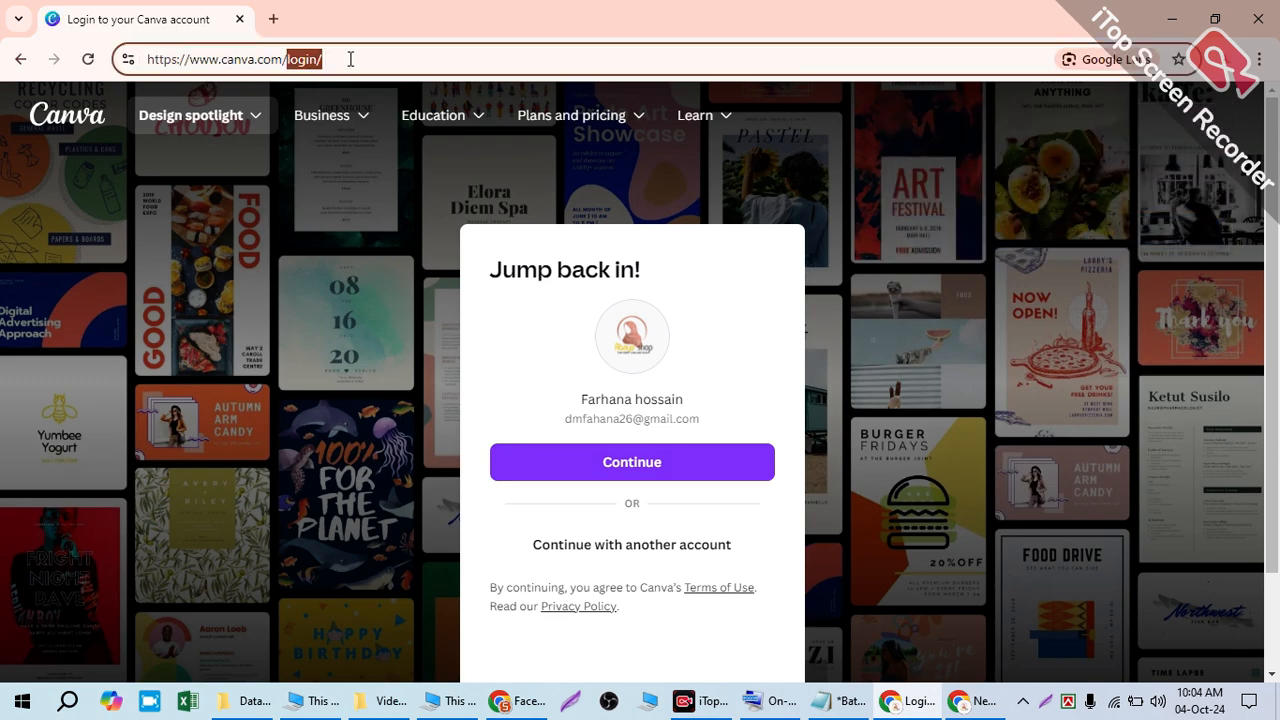
key("BackSpace")
key("Return")
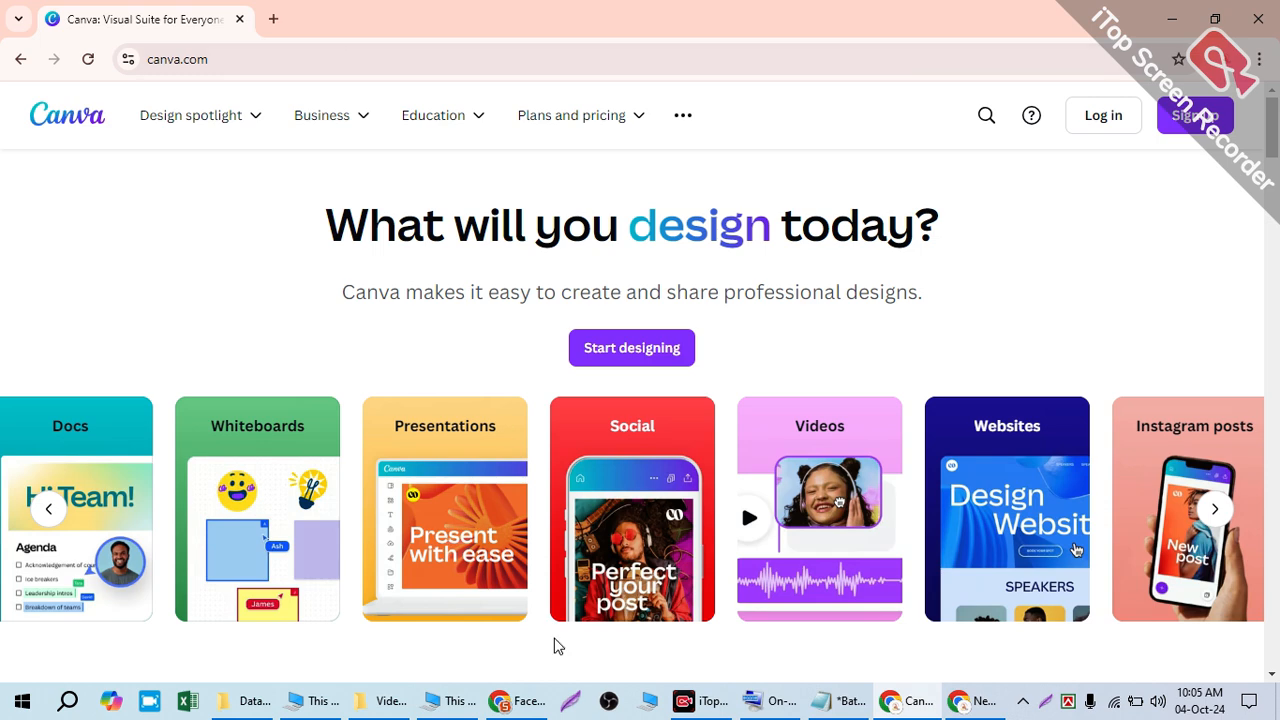
- Open canva.com in a new tab of the Facebook window, then return to the signed-out Canva window
left_click(520, 701)
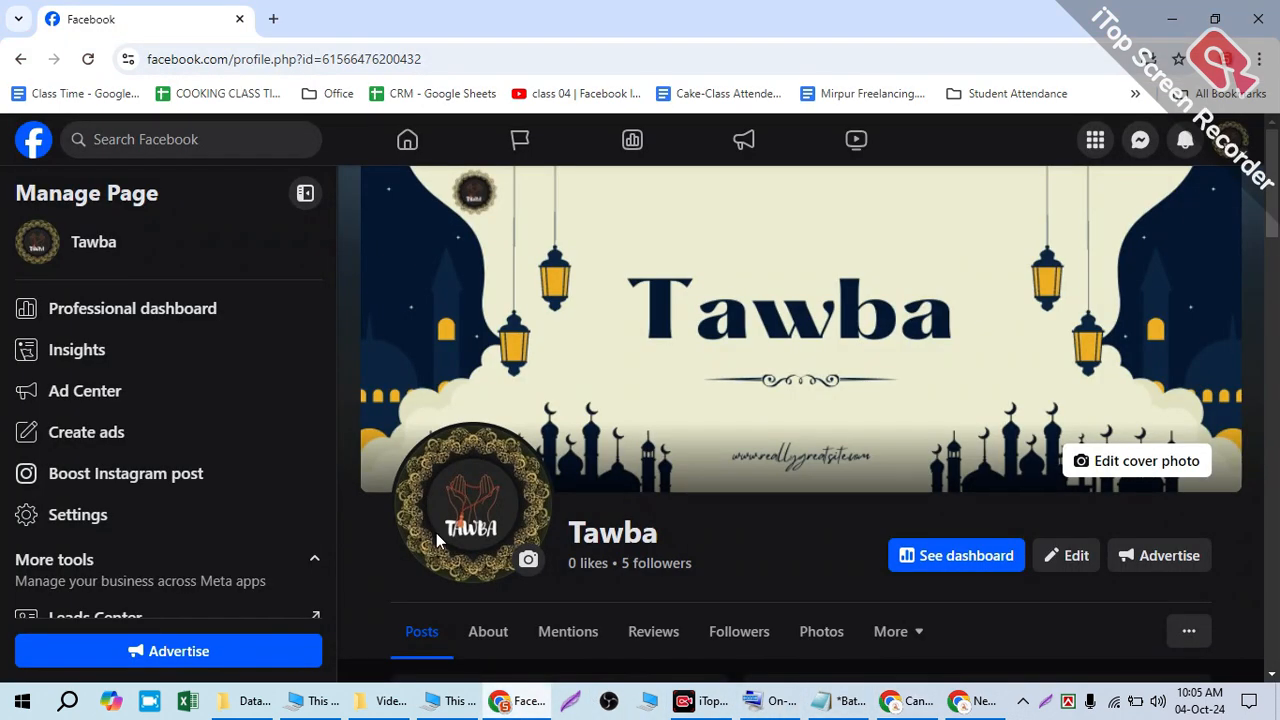
left_click(274, 22)
type("canb")
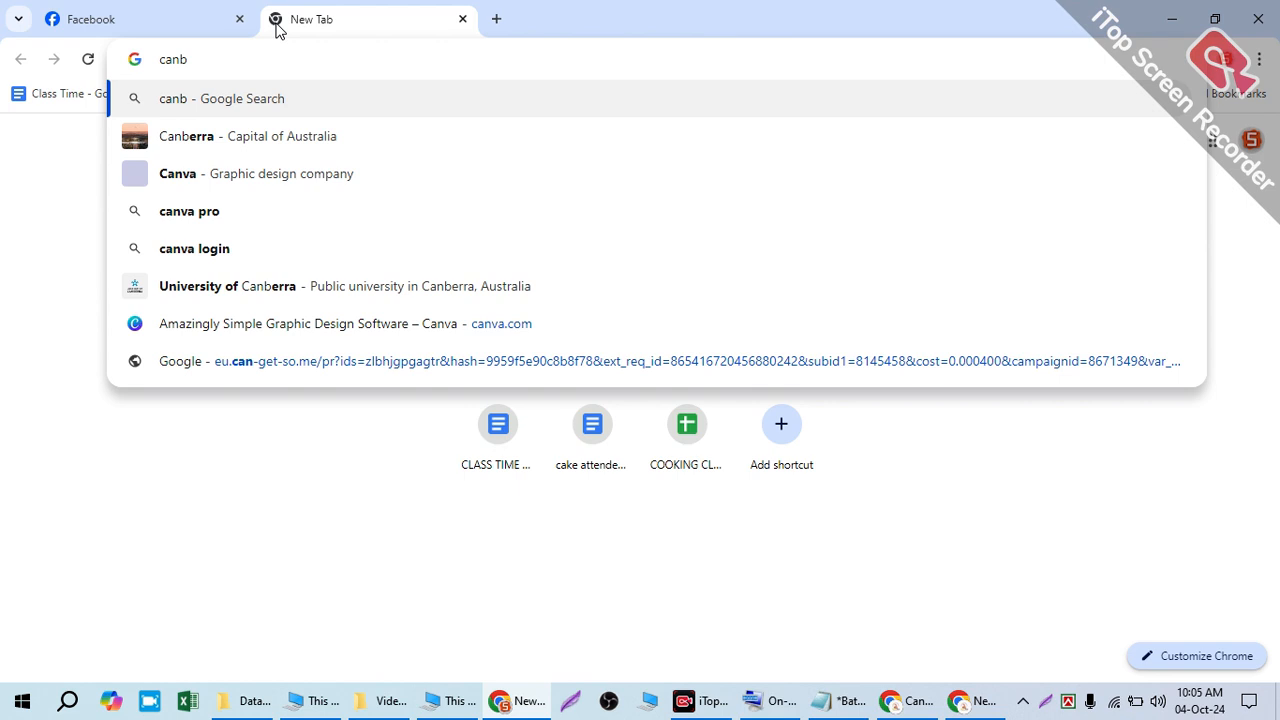
key("BackSpace")
type("va.co")
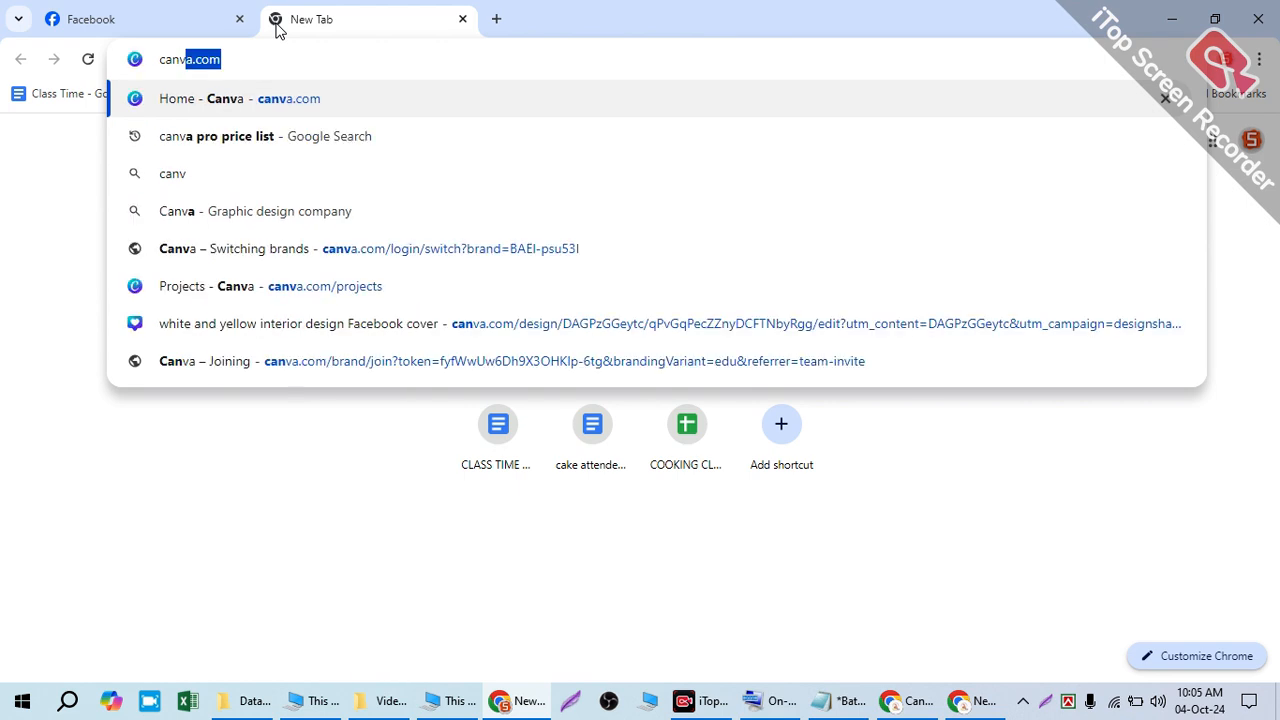
type("m")
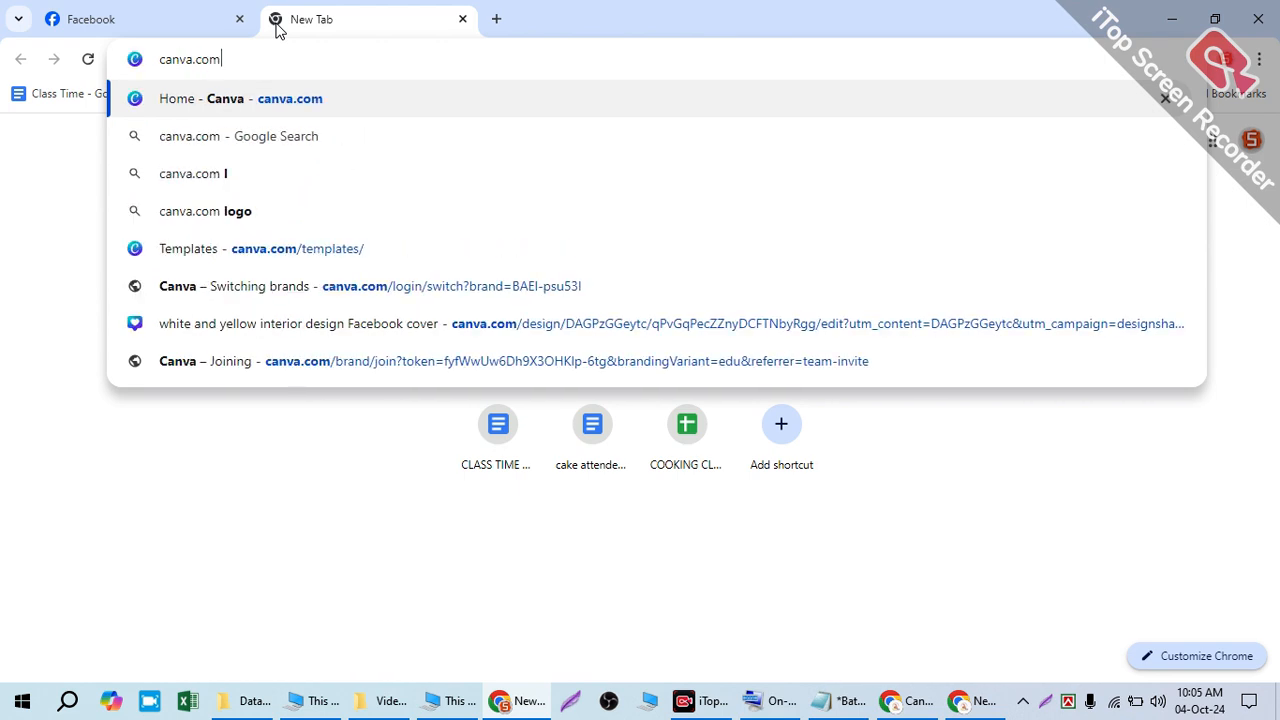
key("Return")
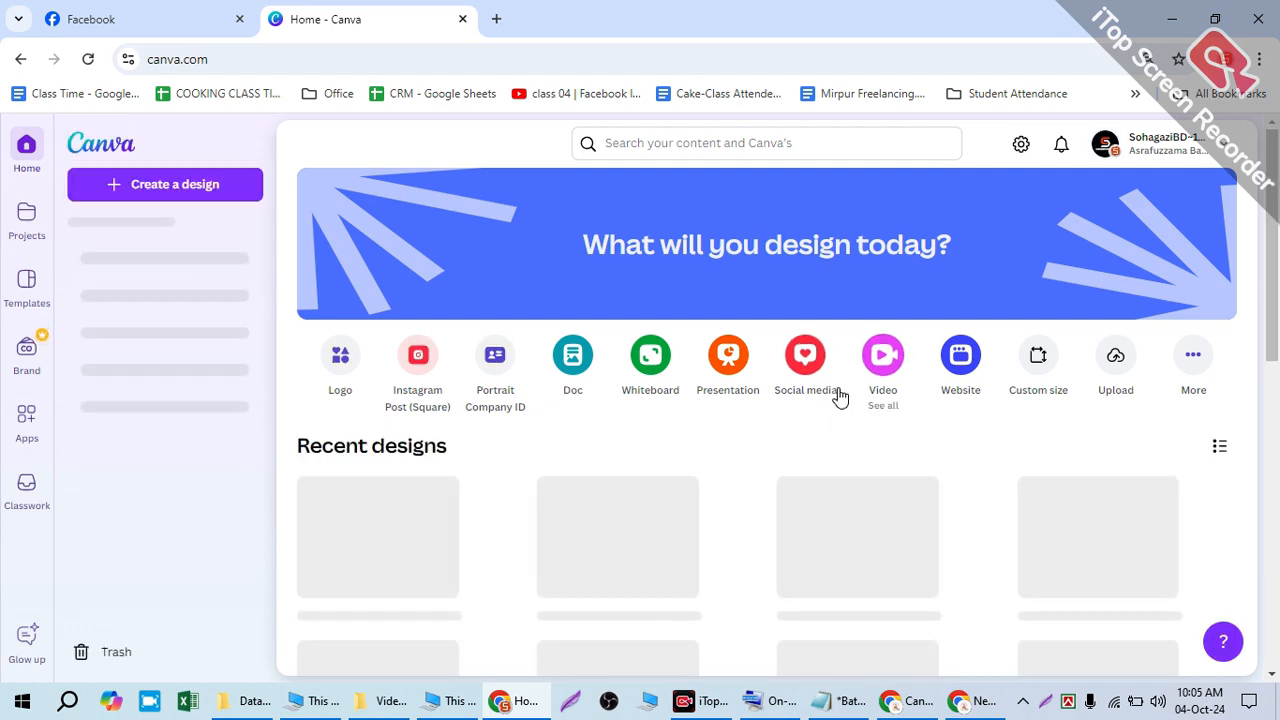
left_click(505, 708)
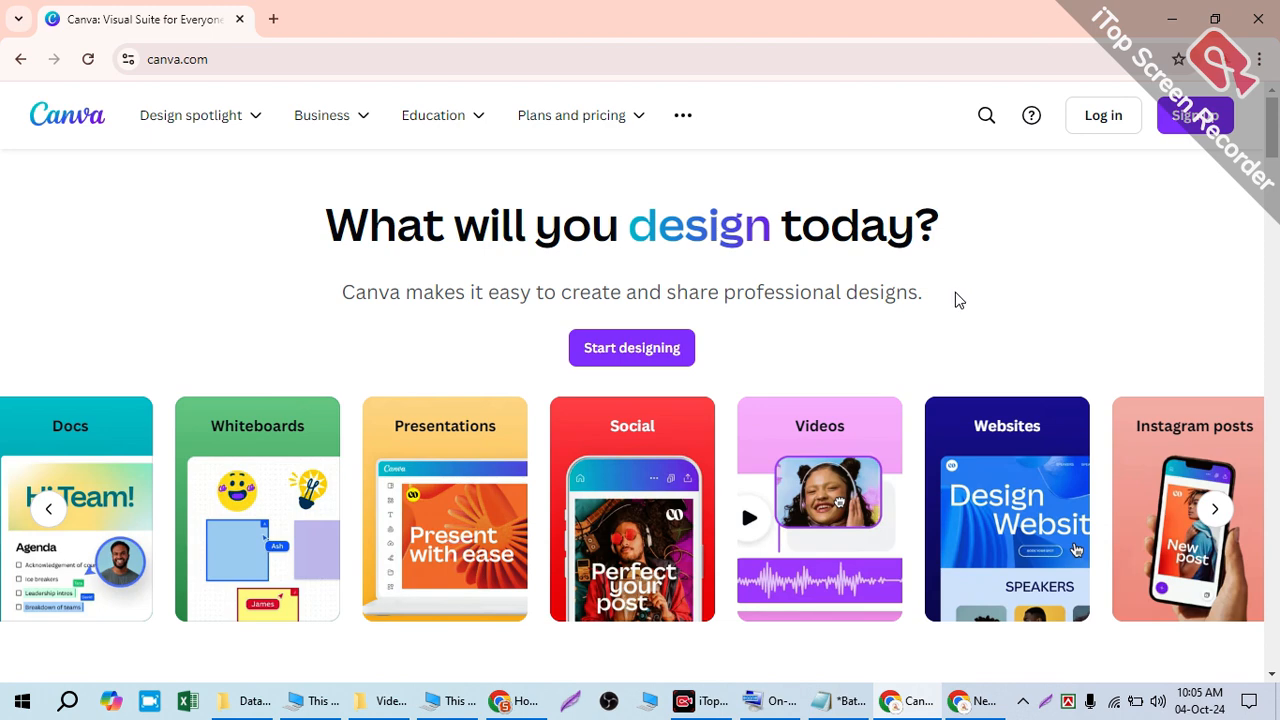
- Sign back into Canva through the Jump back in prompt using the saved Google account
left_click(1203, 119)
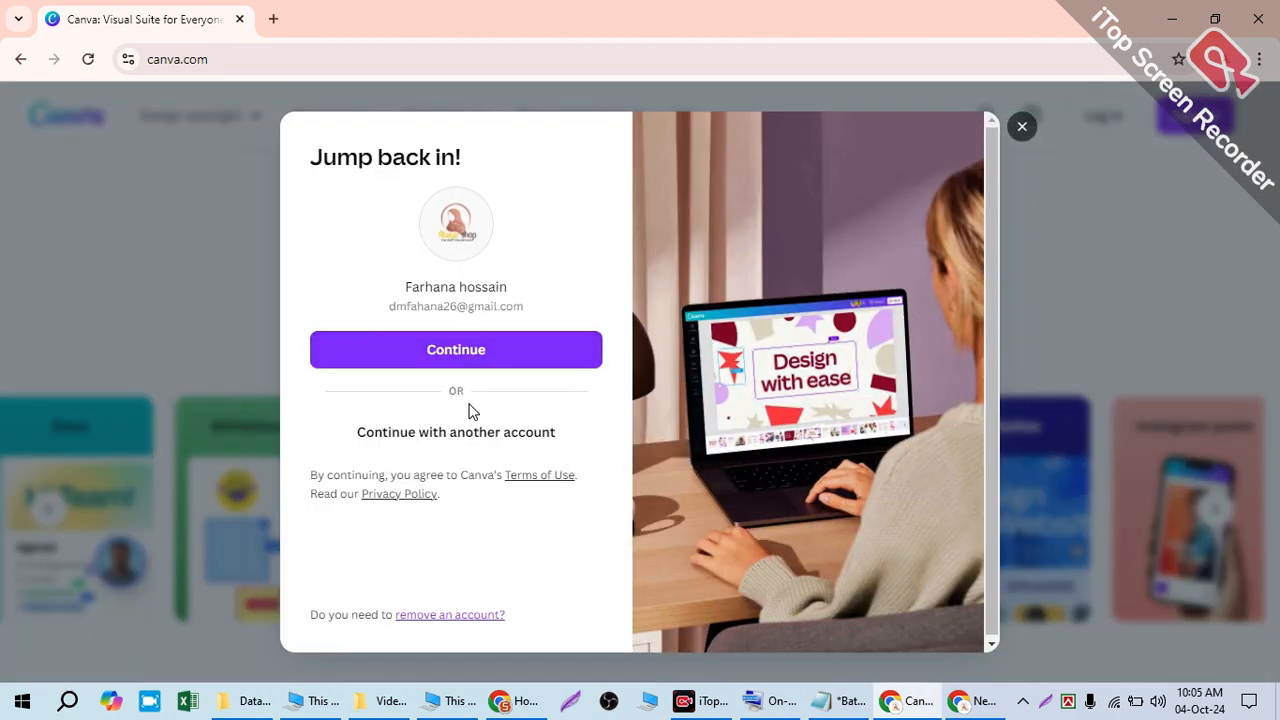
left_click_drag(391, 285, 557, 300)
left_click(535, 352)
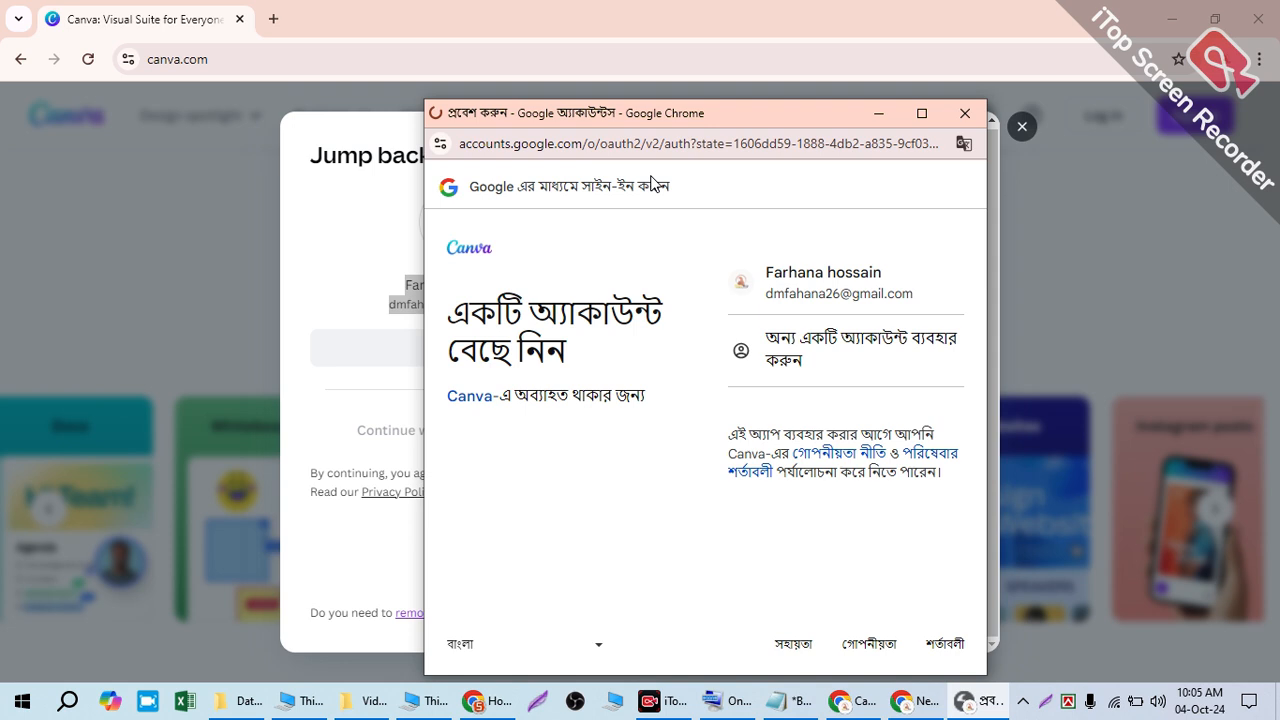
left_click(817, 291)
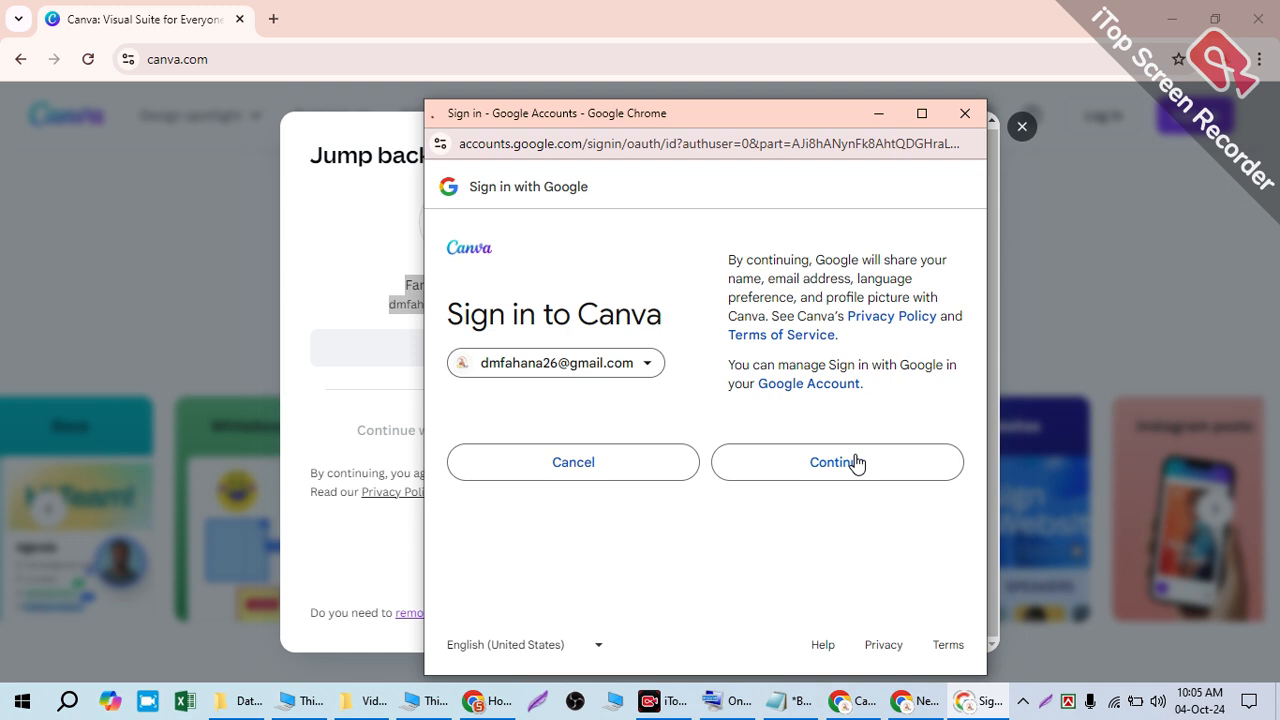
left_click(857, 462)
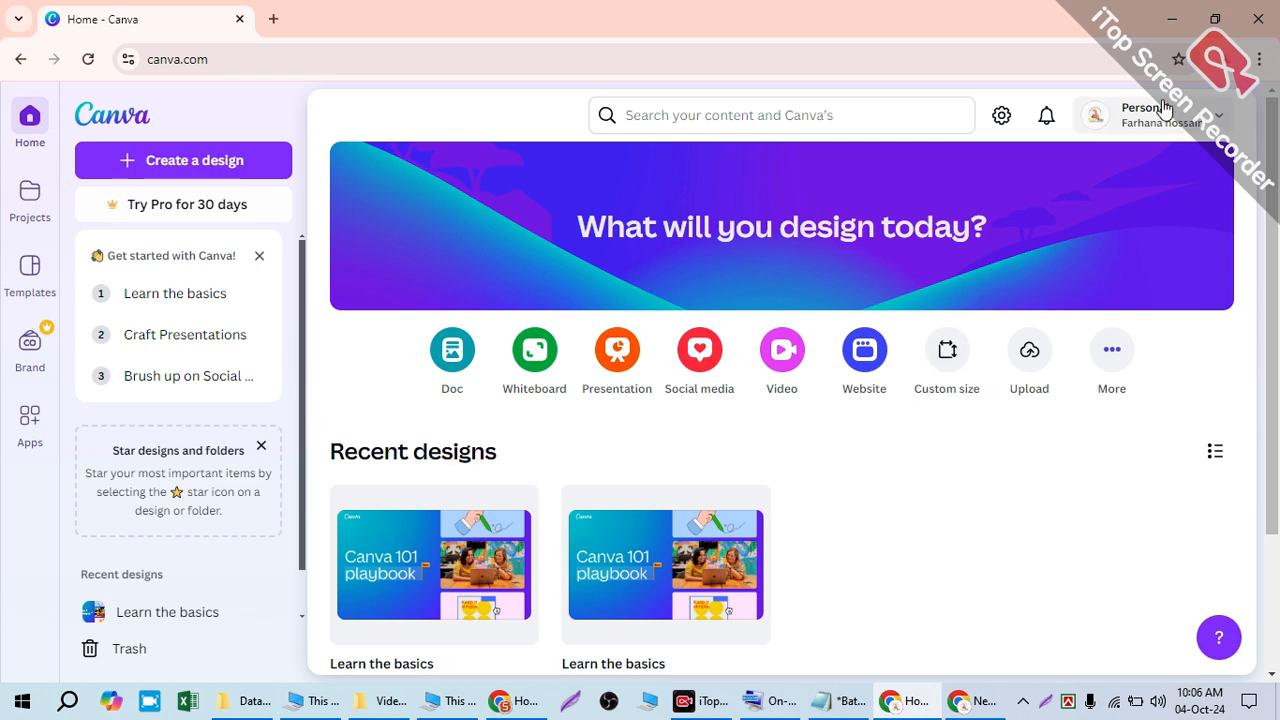
- Check the Chrome profile and Canva account menus, then close the Get started with Canva! card
left_click(1224, 60)
left_click(1224, 60)
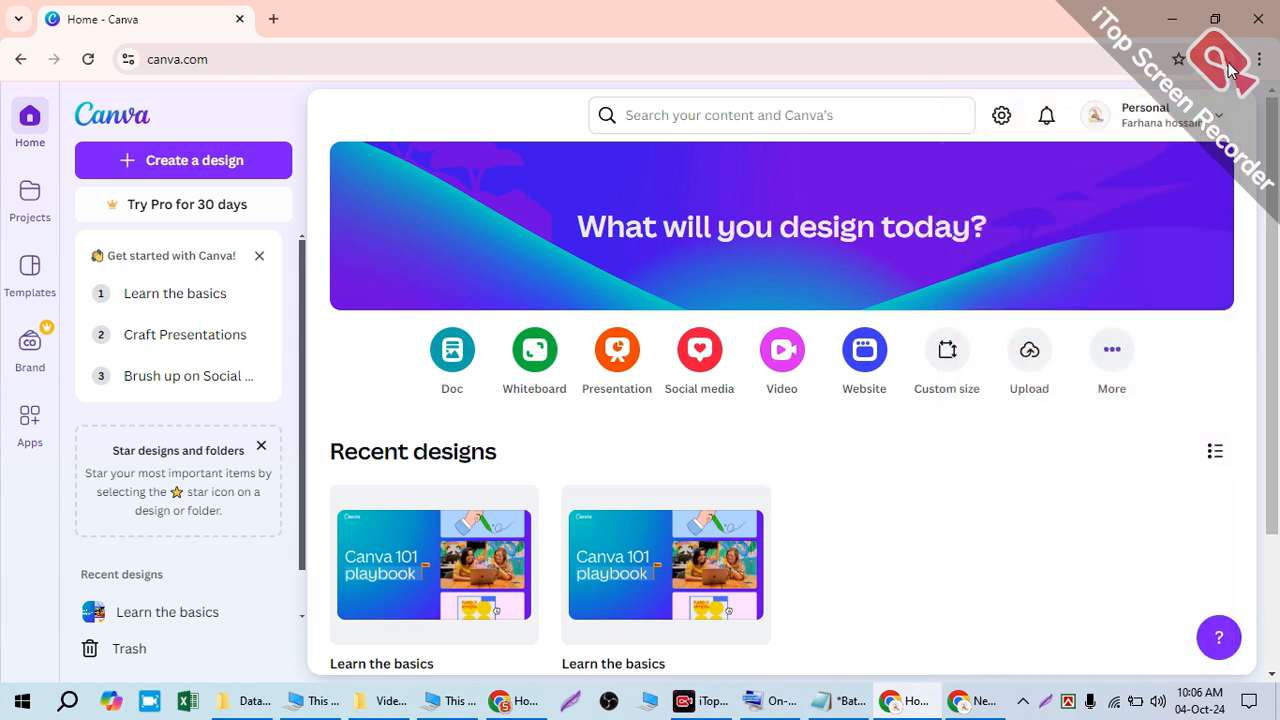
left_click(1135, 120)
left_click(1137, 122)
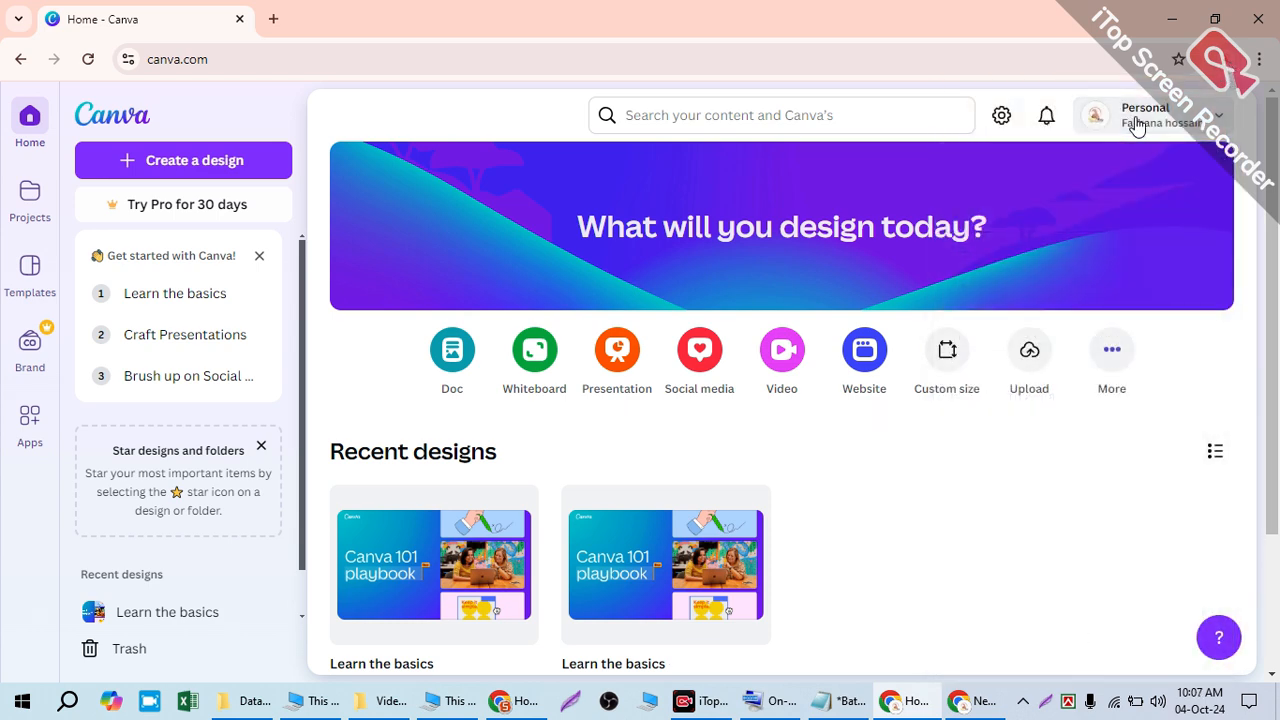
scroll(900, 465, "down", 2)
scroll(763, 446, "up", 2)
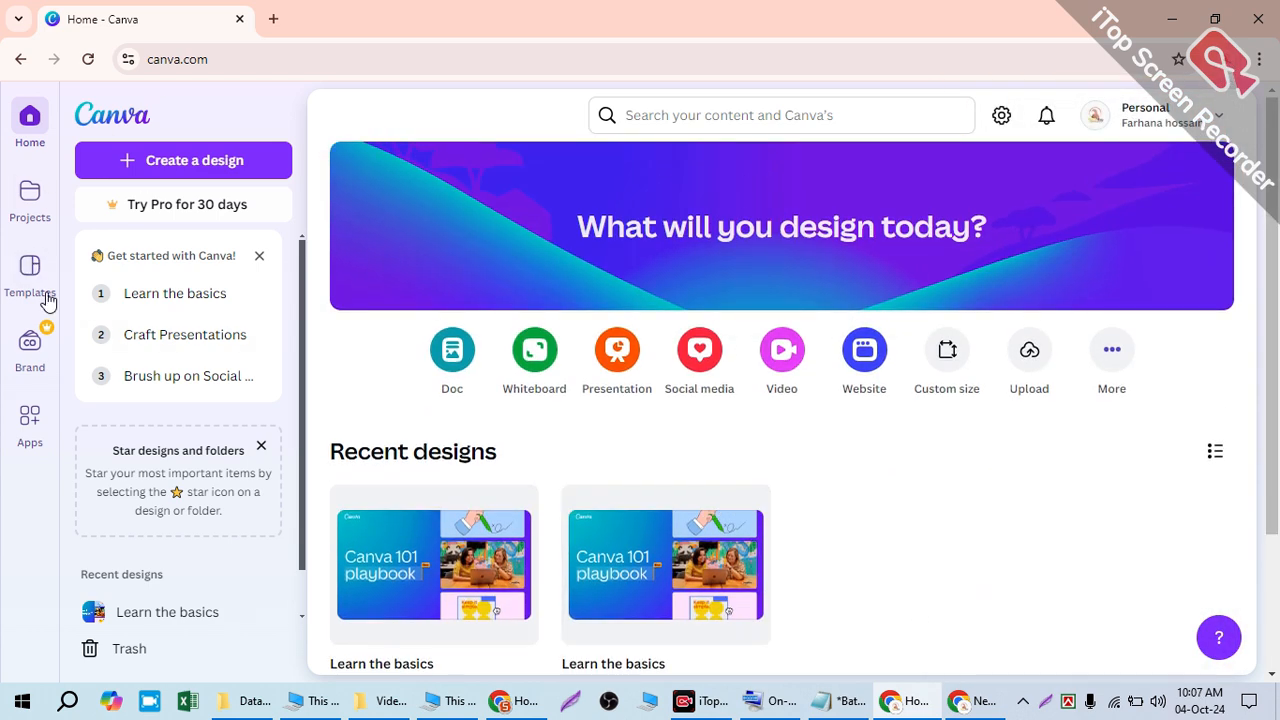
left_click(259, 255)
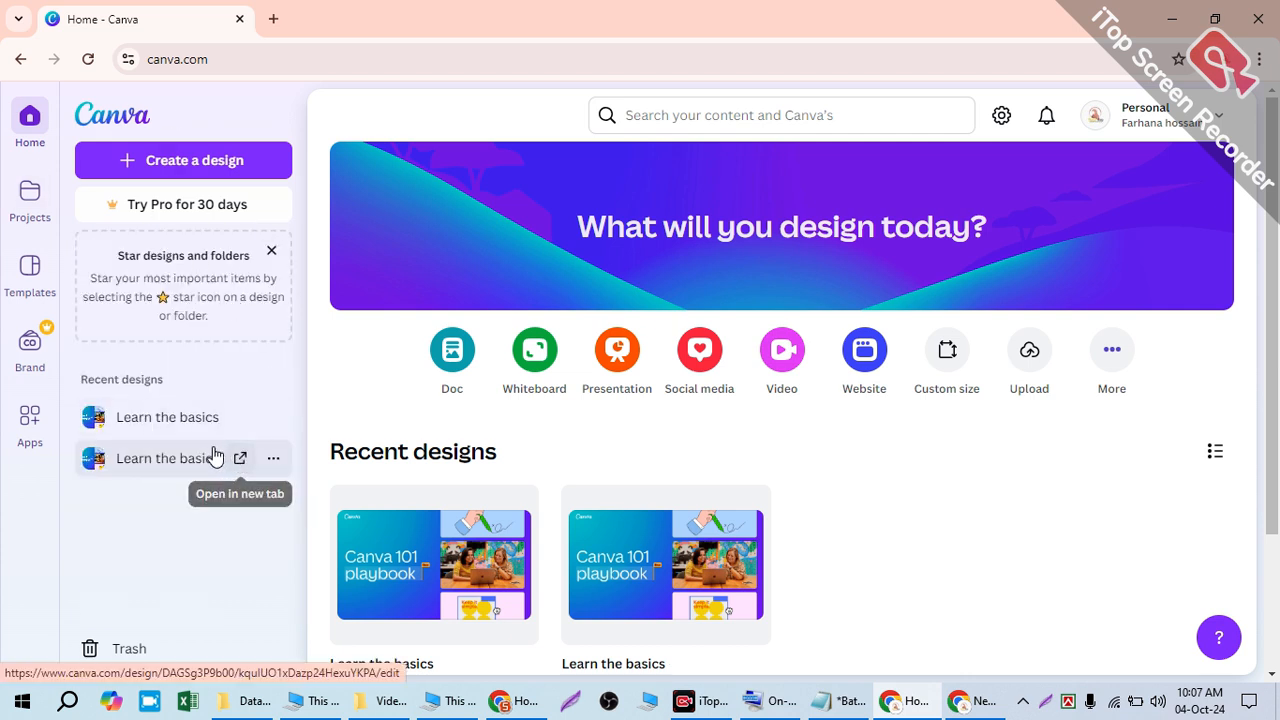
- Bring up the Canva search box with its recent suggestions
left_click(656, 115)
left_click(521, 118)
left_click(769, 102)
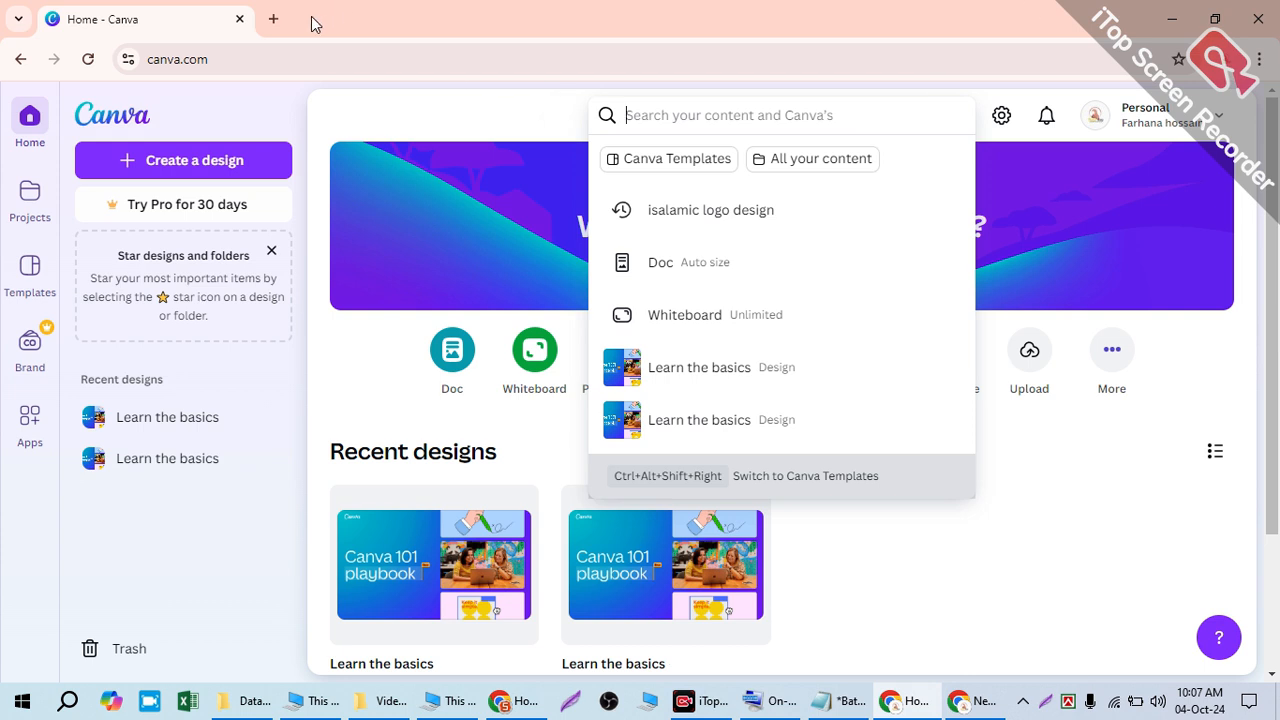
- Google 'logo design size for facebook page' in a new tab
left_click(275, 19)
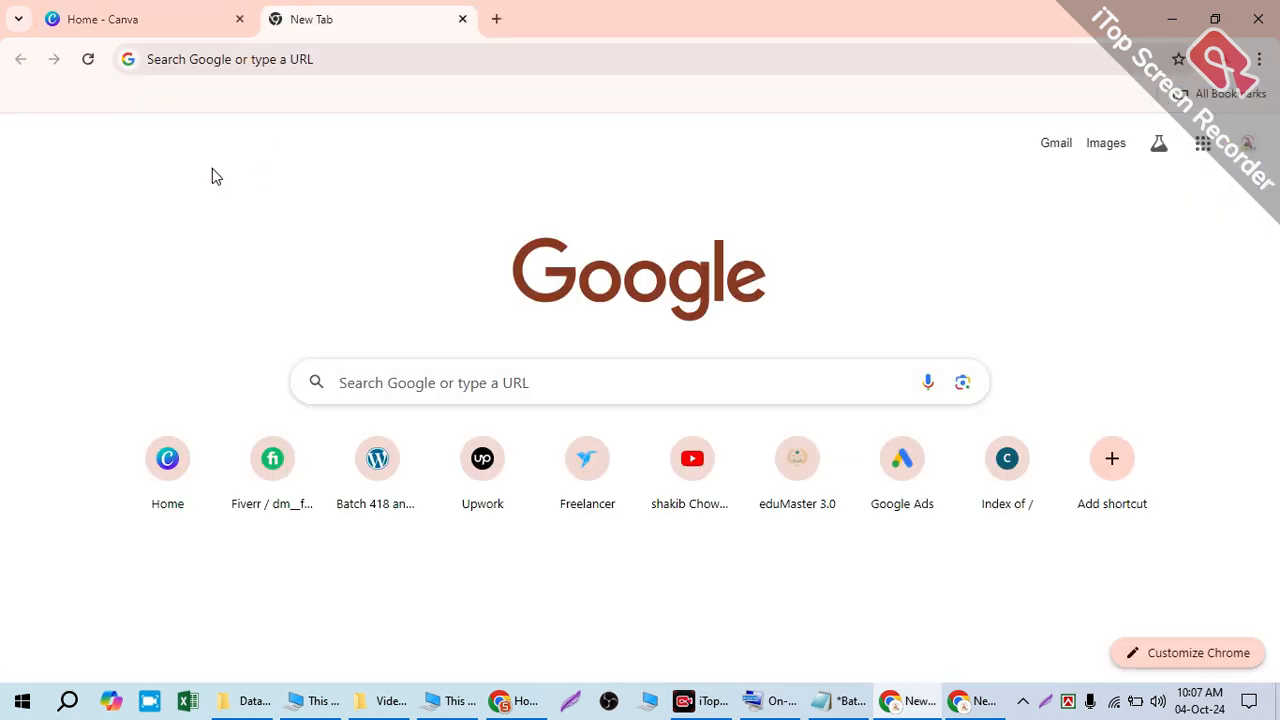
left_click(192, 45)
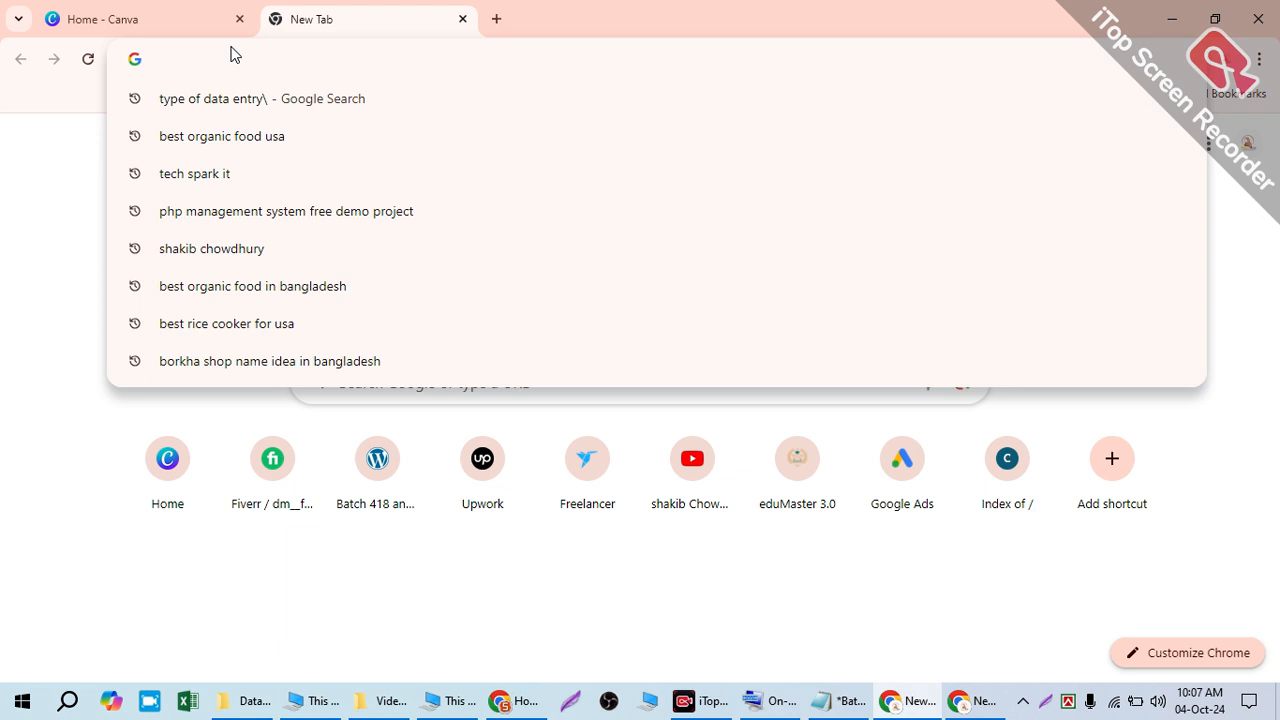
type("logo ")
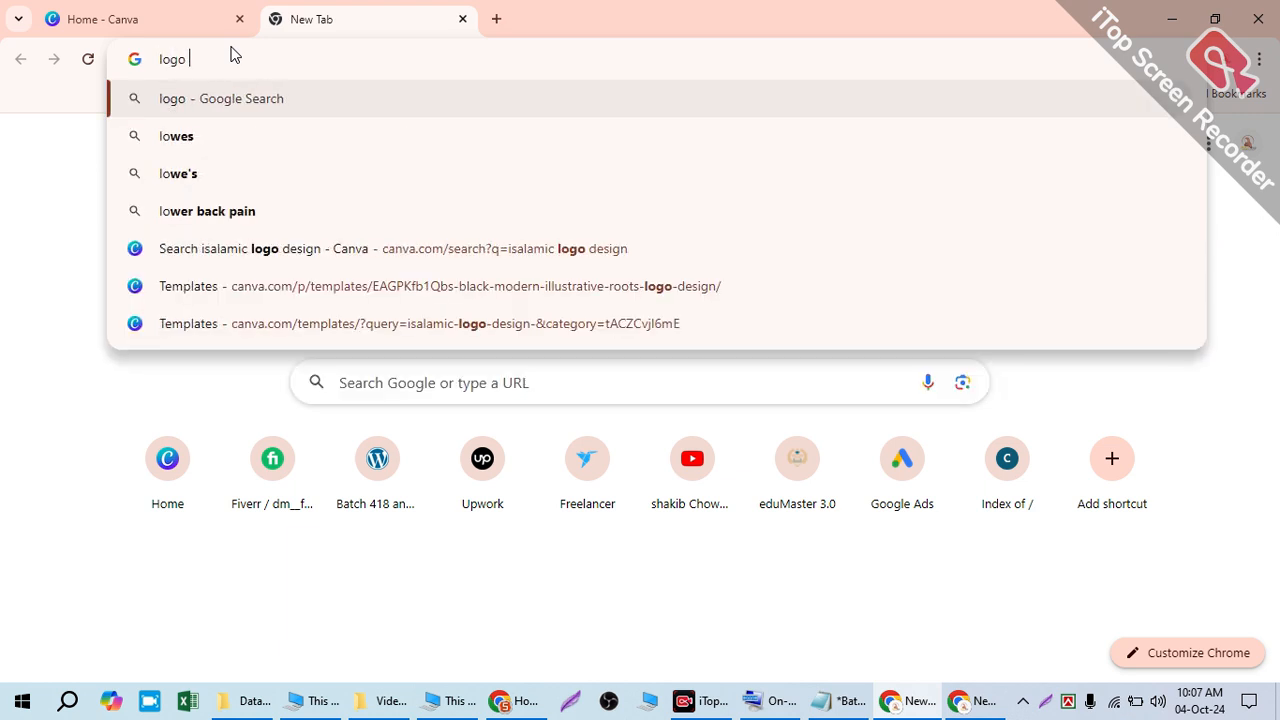
type("desing")
key("BackSpace")
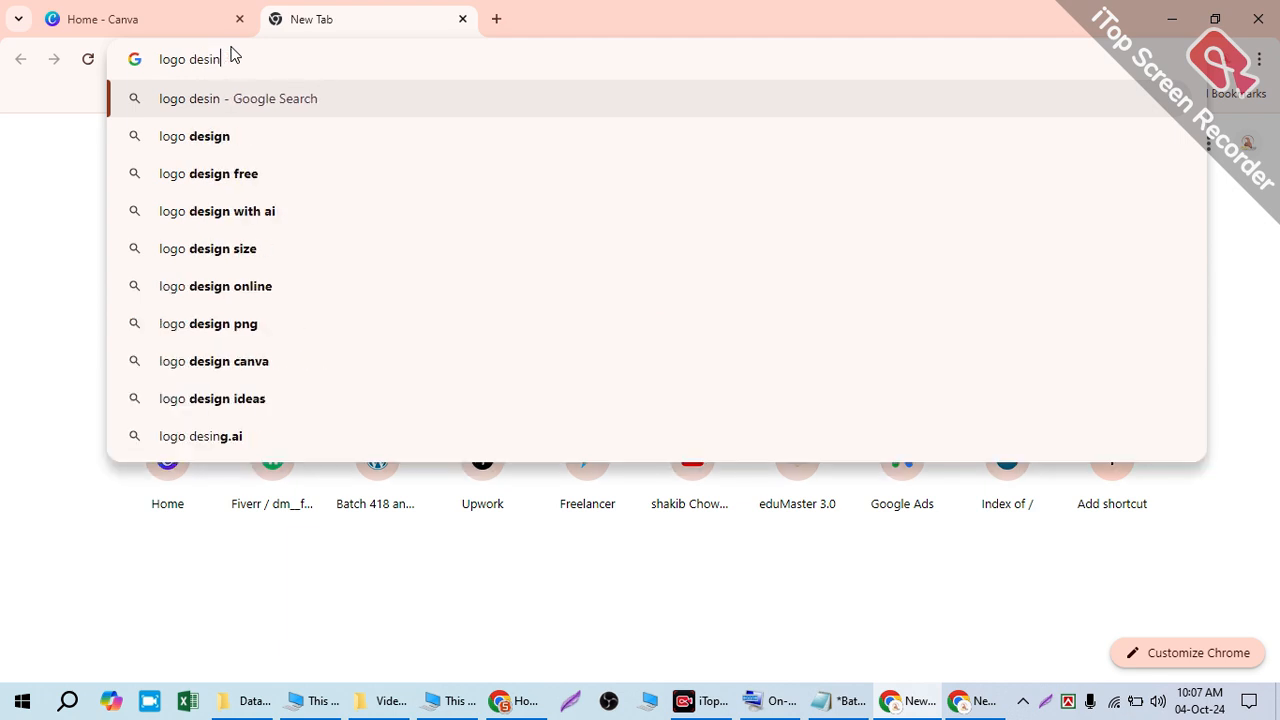
key("BackSpace")
key("BackSpace")
type("ign siz")
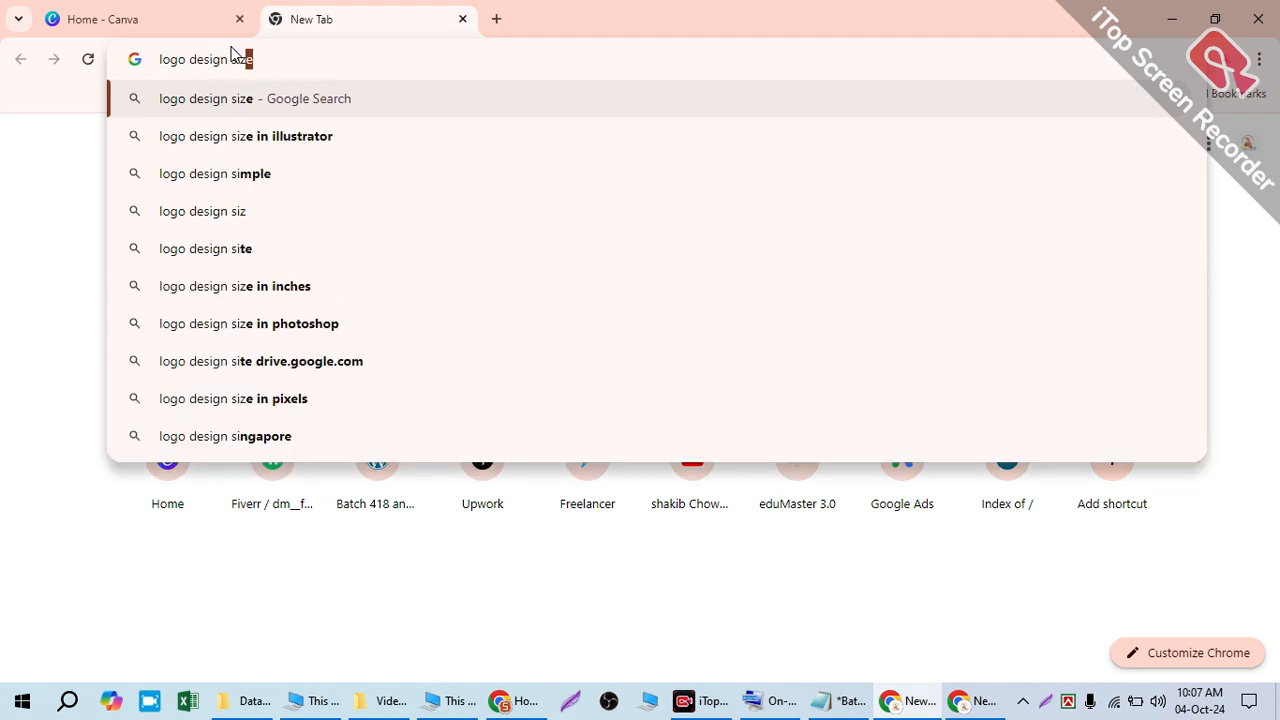
type("e for")
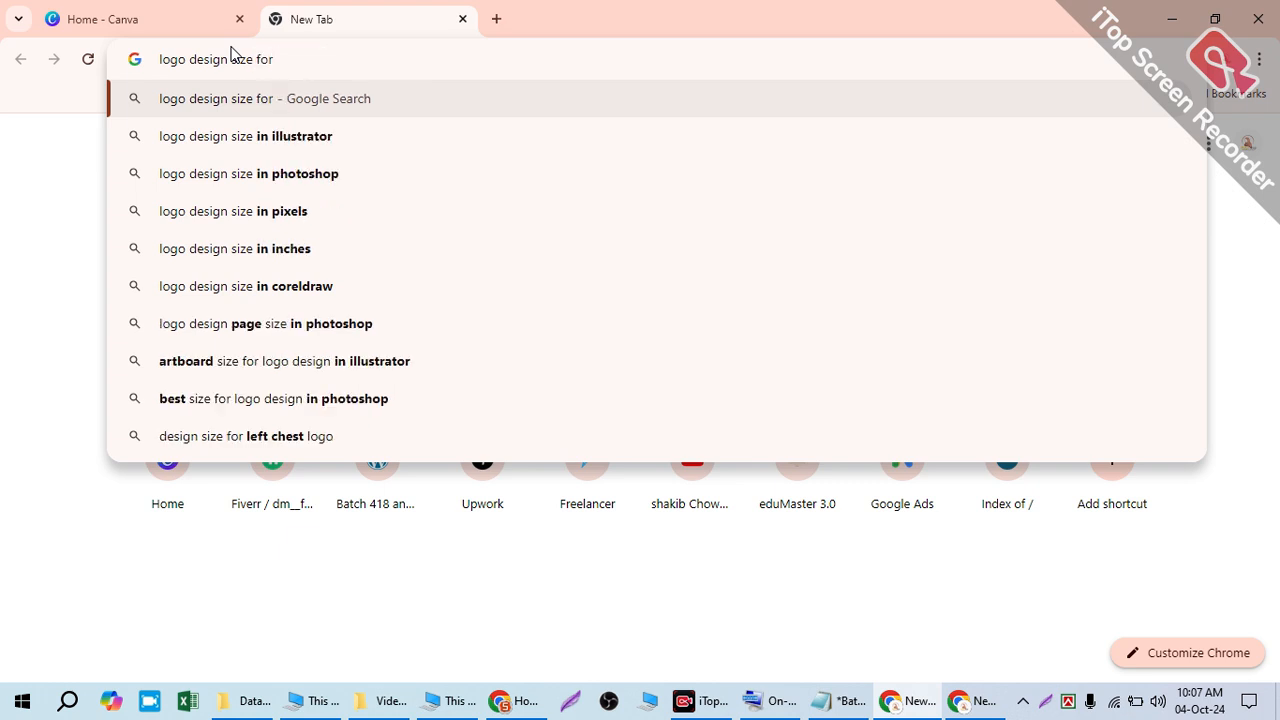
type(" facebook ")
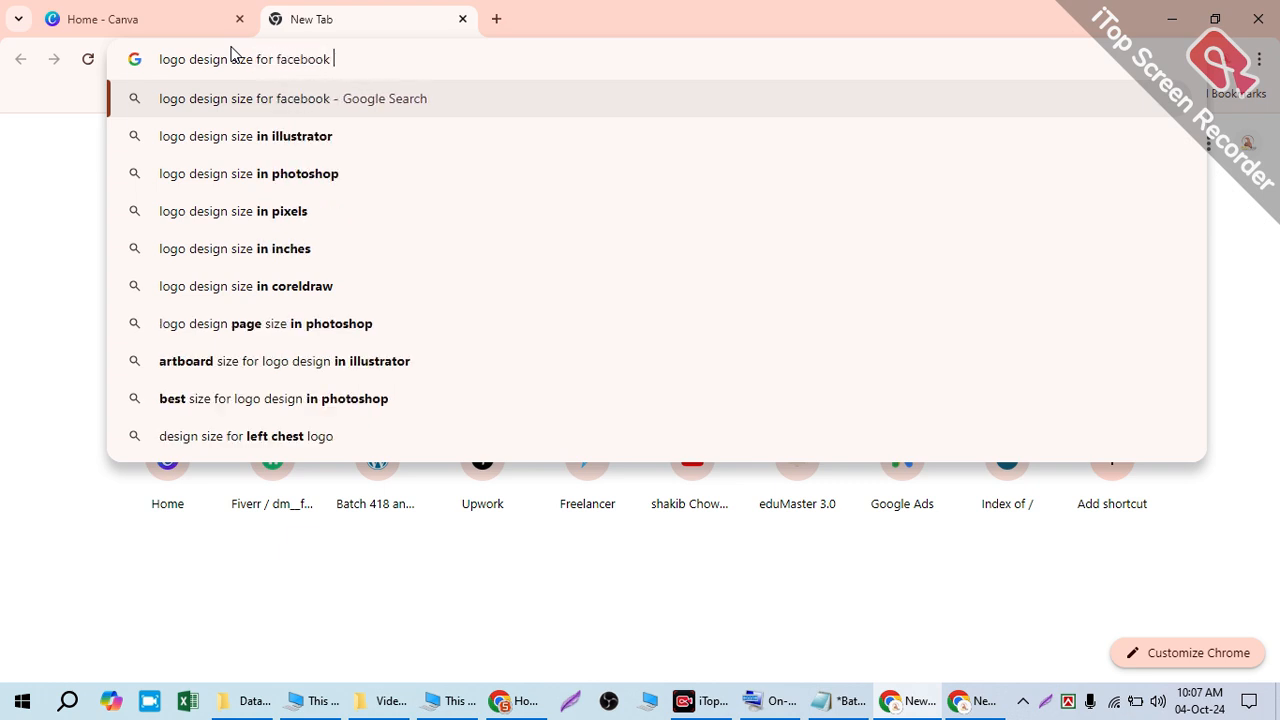
type("page")
key("Return")
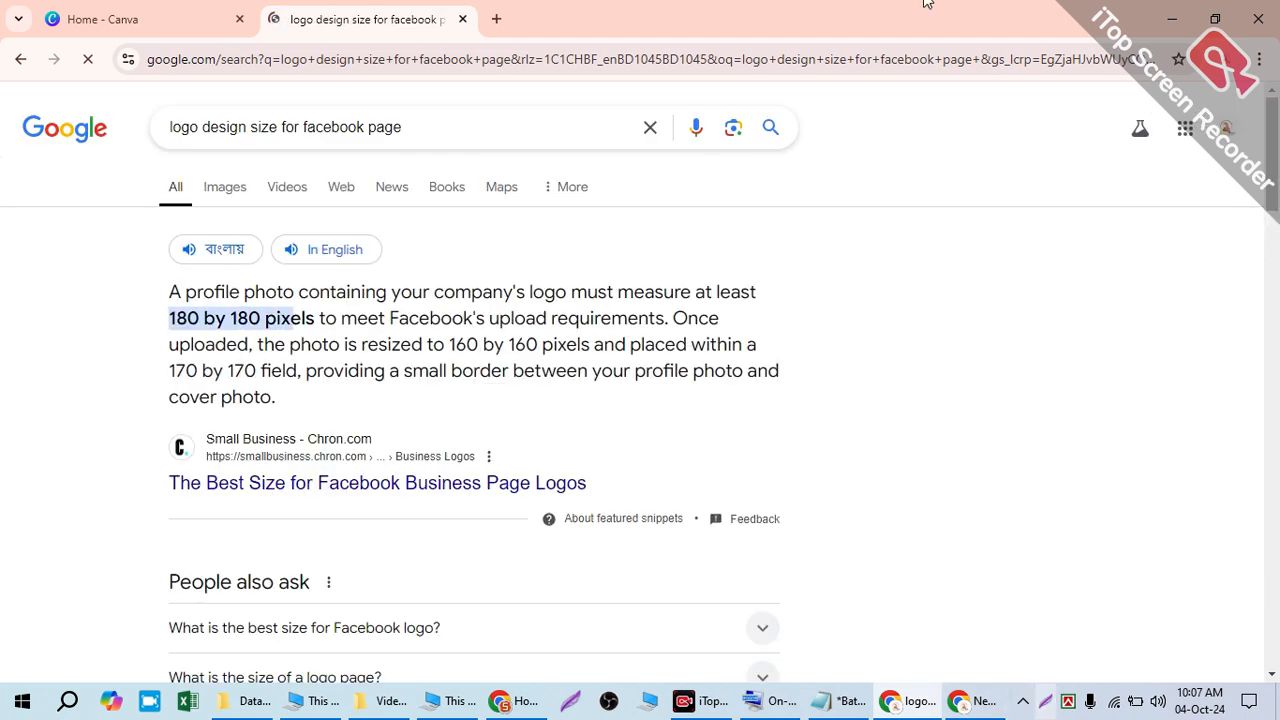
- Highlight the 180 by 180, 160 by 160 and 170 by 170 pixel figures in the results
left_click_drag(265, 318, 165, 328)
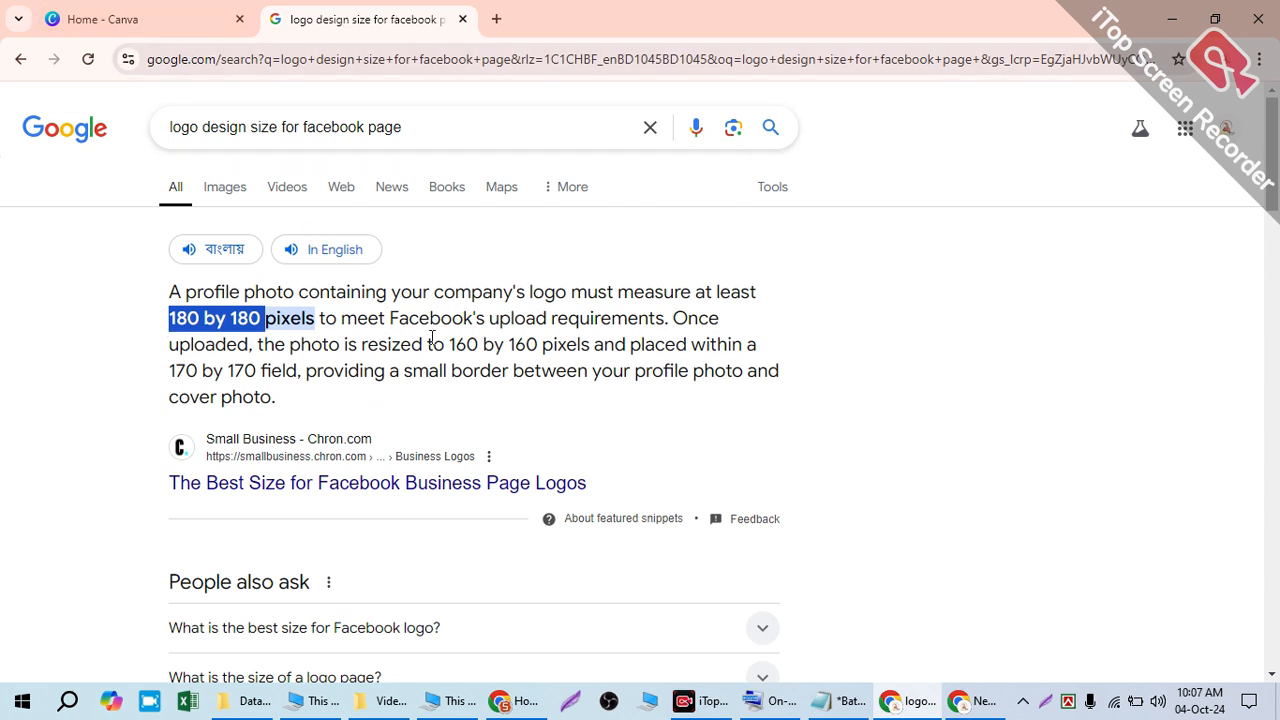
left_click_drag(447, 344, 566, 344)
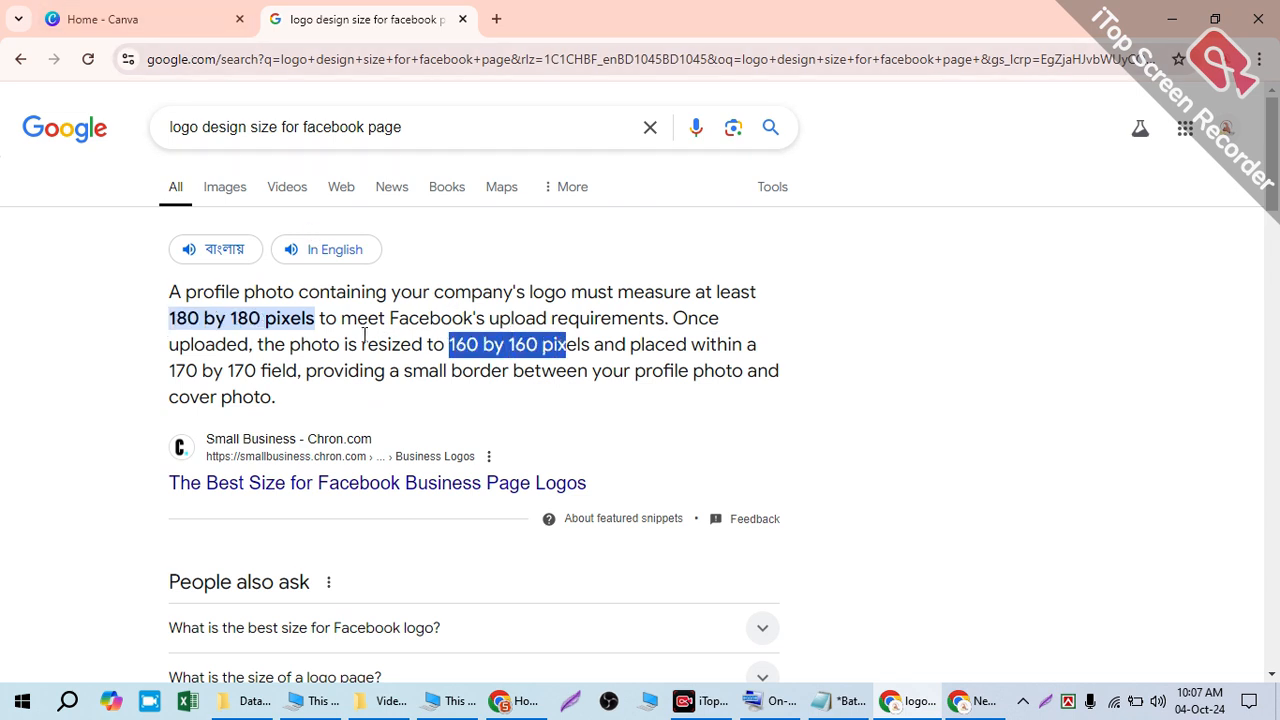
left_click_drag(302, 370, 164, 369)
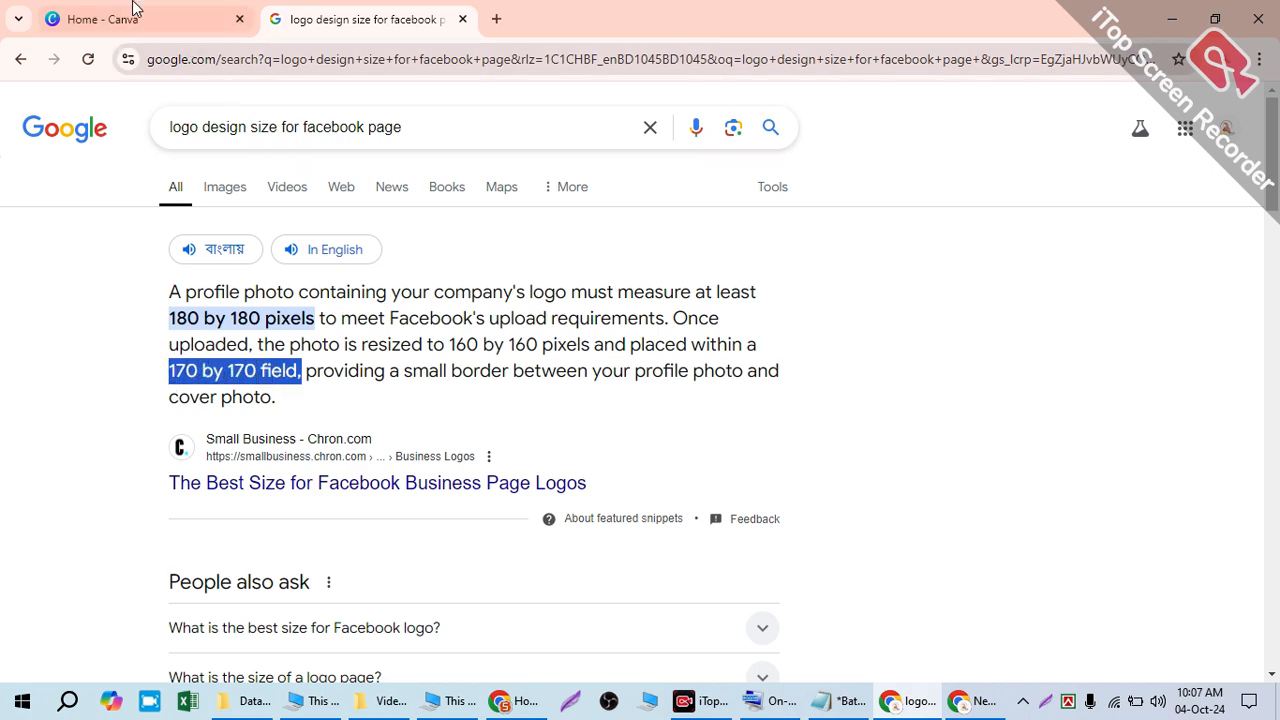
- From the Canva home page, create a custom-size design with width 180 and height 180 in px
left_click(155, 18)
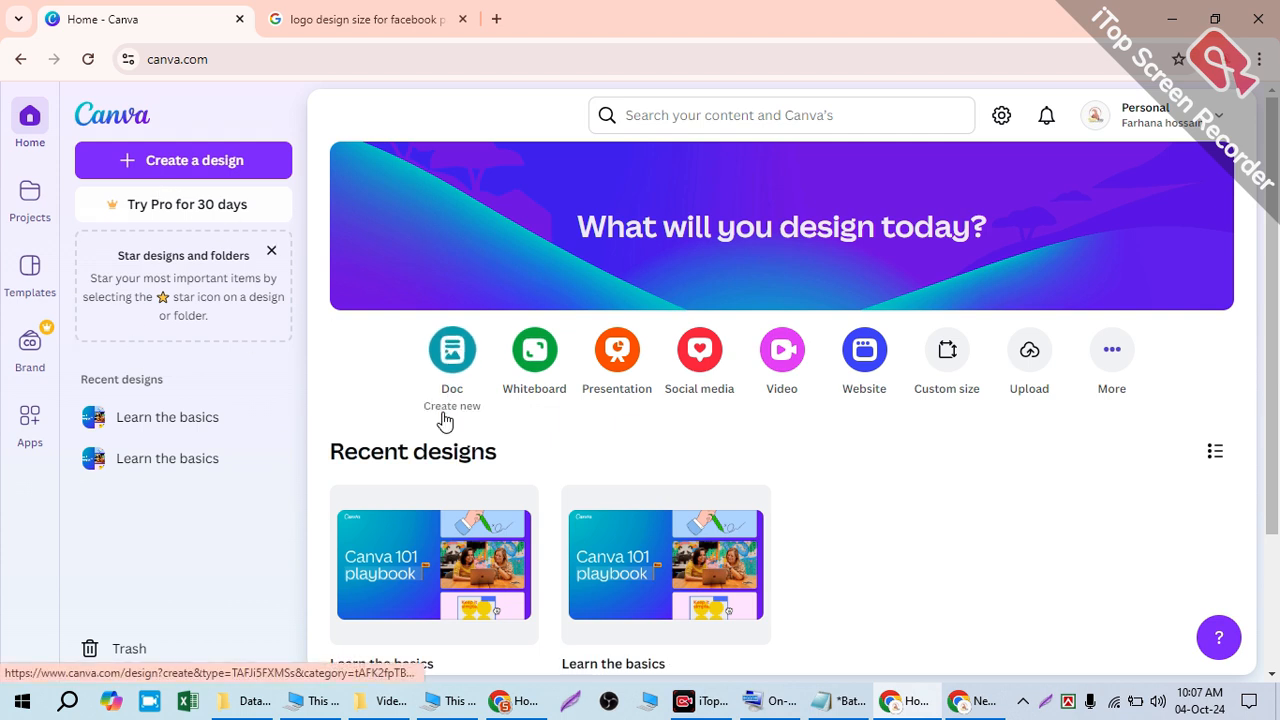
left_click(173, 163)
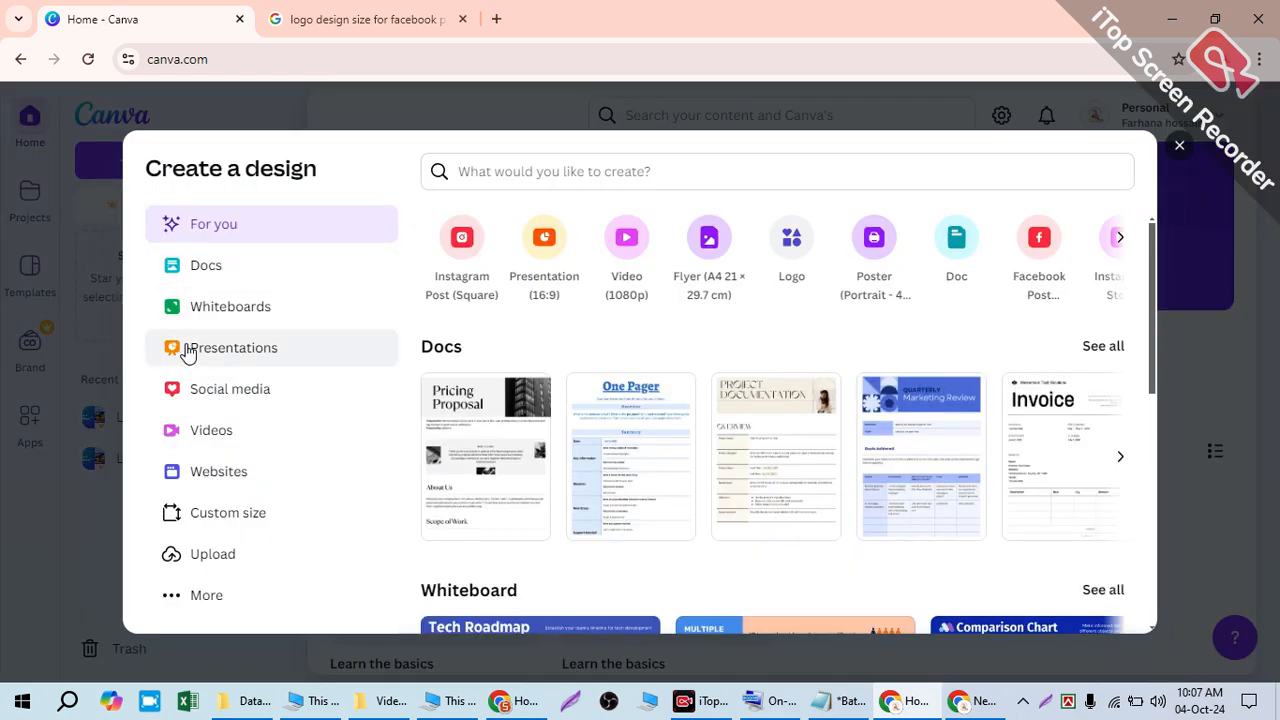
left_click(214, 524)
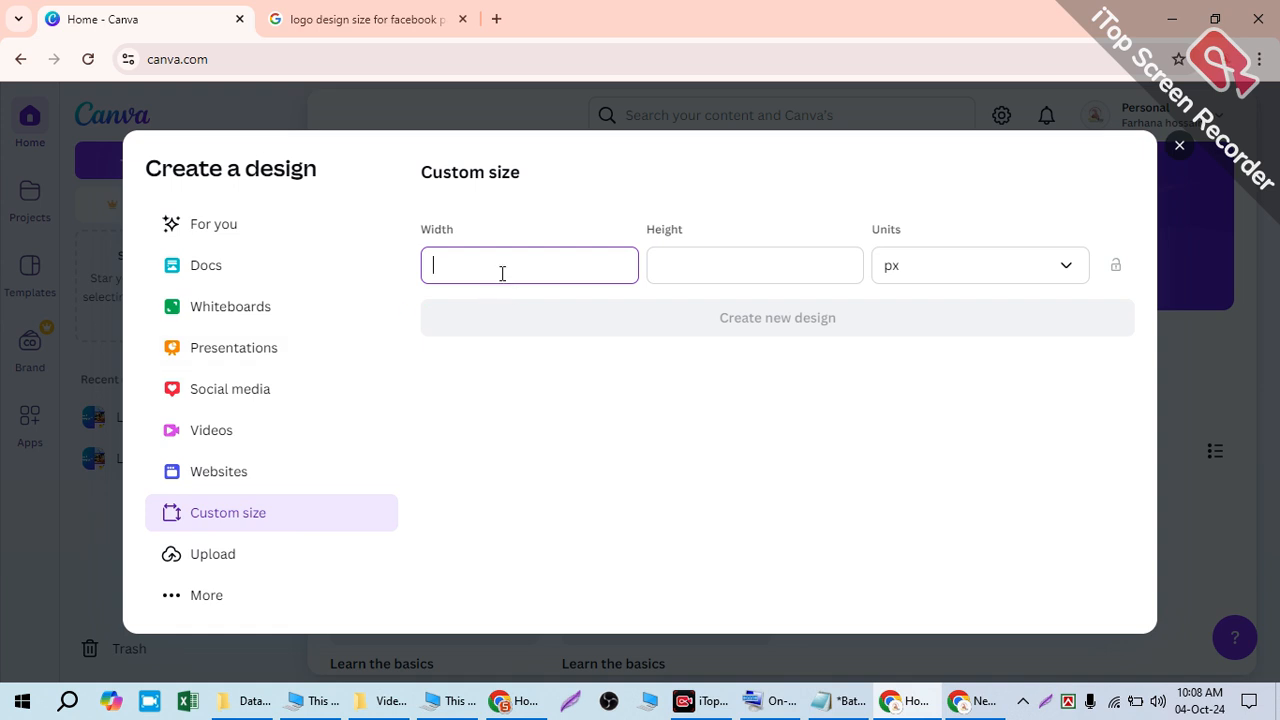
type("180")
left_click(671, 257)
type("180")
left_click(897, 283)
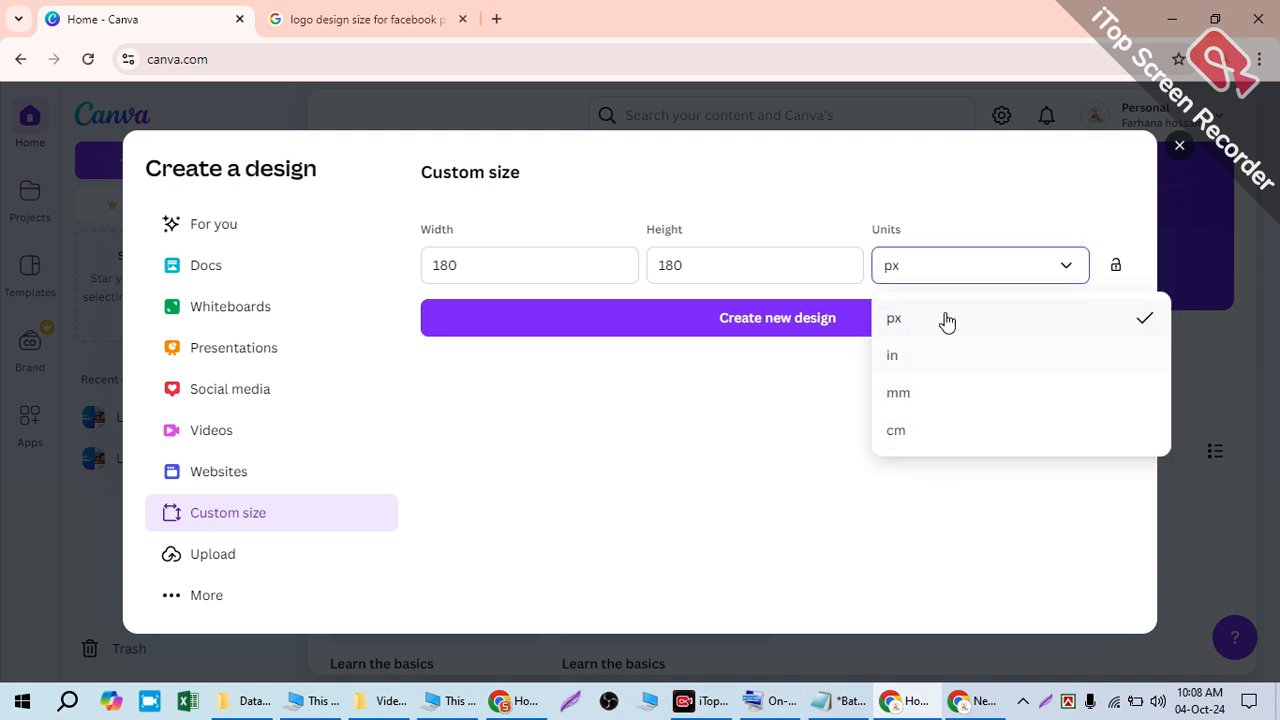
left_click(997, 322)
left_click(997, 324)
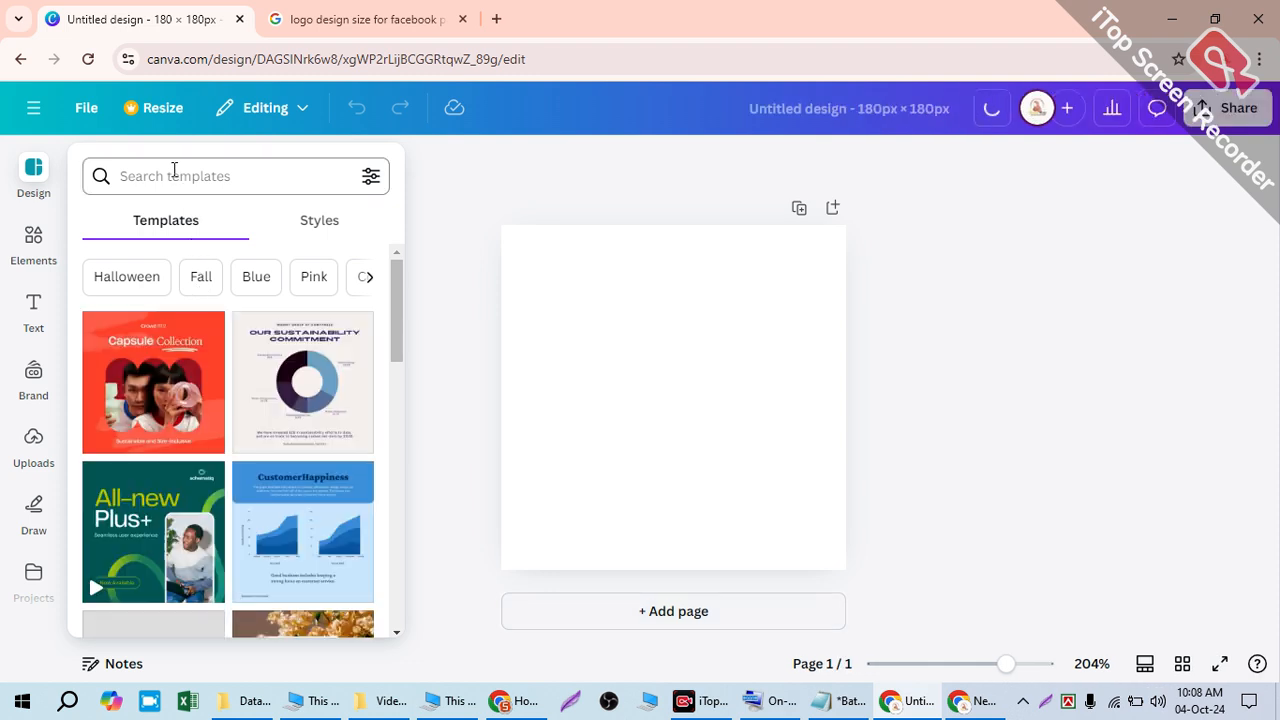
- Search templates for 'Progress online business', then close the templates panel
left_click(174, 172)
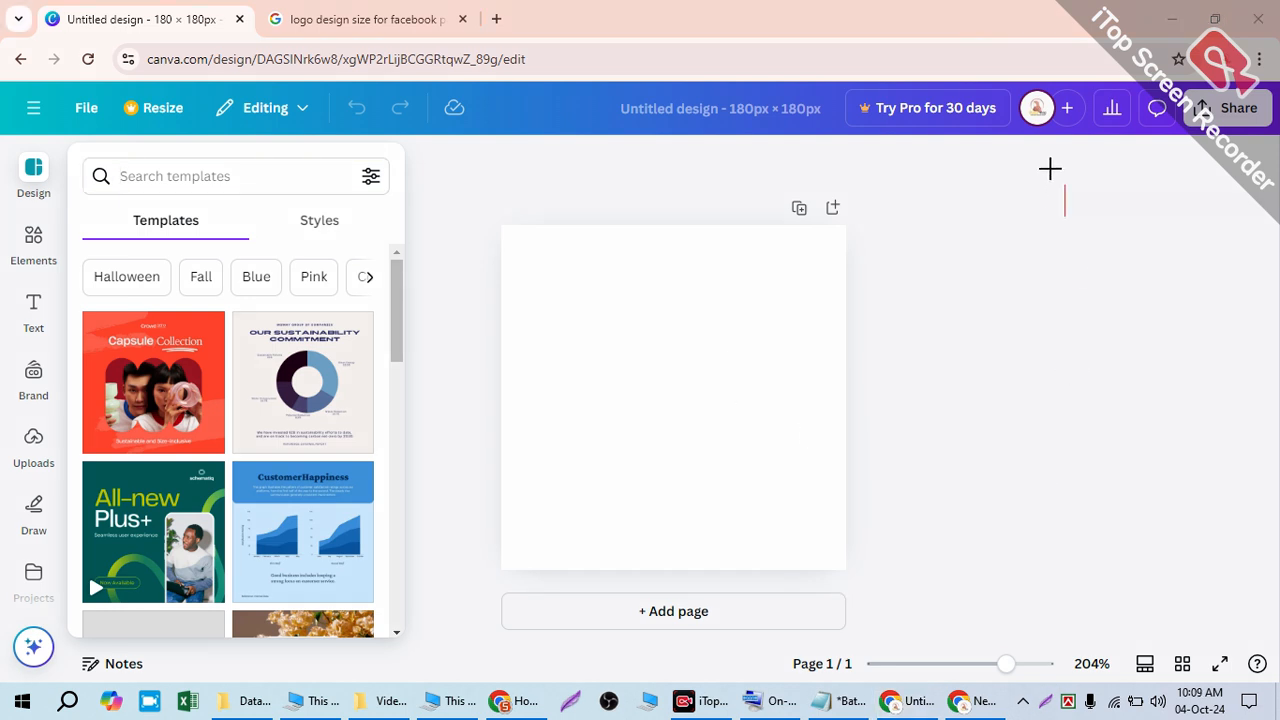
type("Progre")
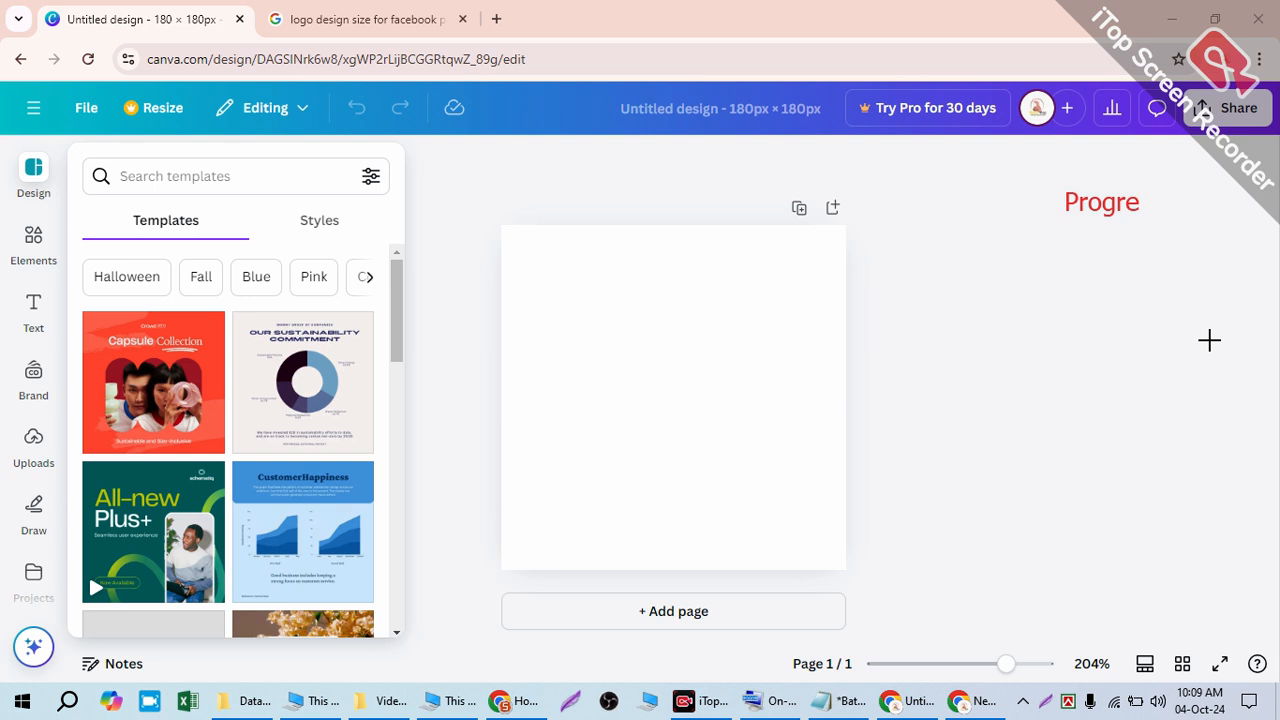
type("ss online bus")
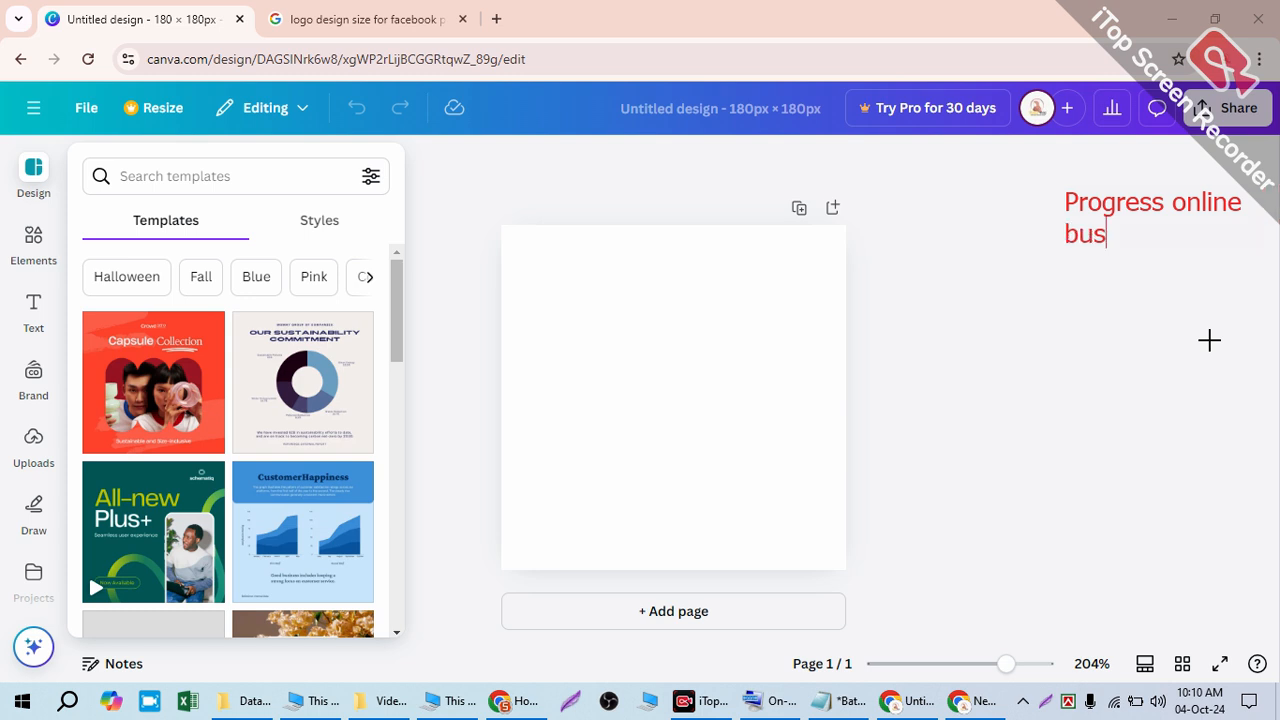
type("iness")
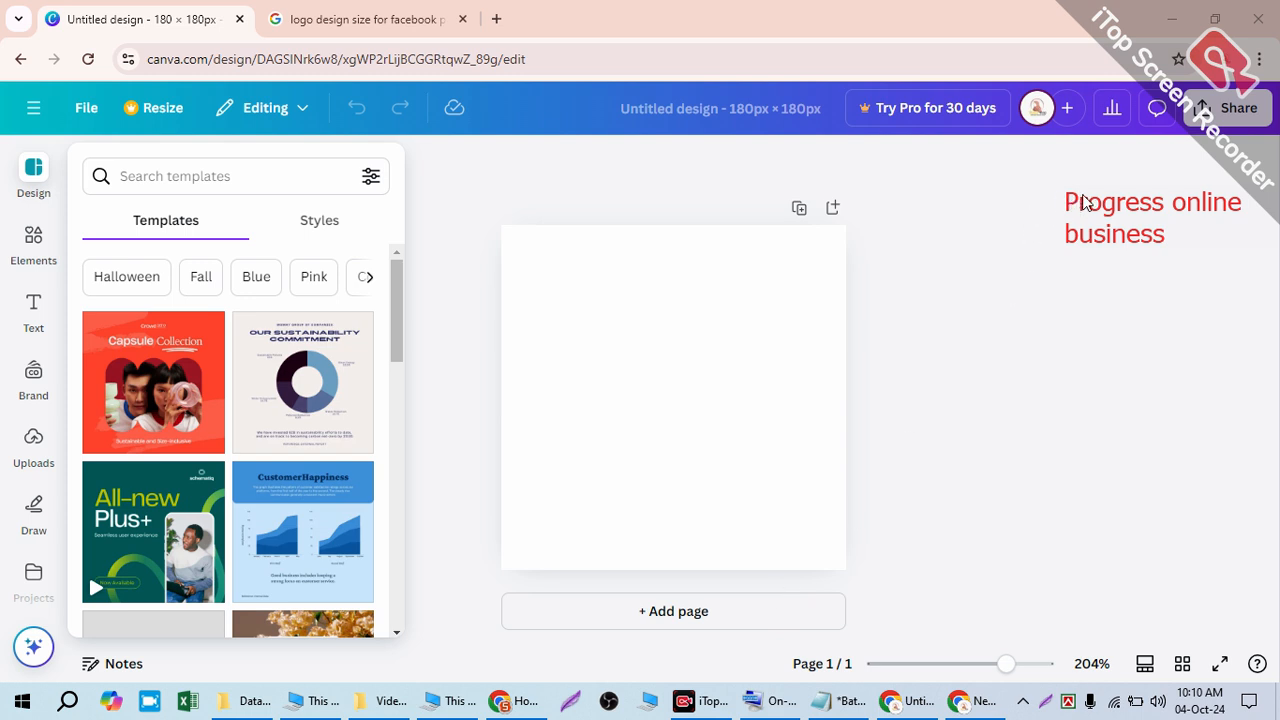
key("Escape")
- Search the design templates for 'logo design for online agency' and scroll through the results
left_click(40, 170)
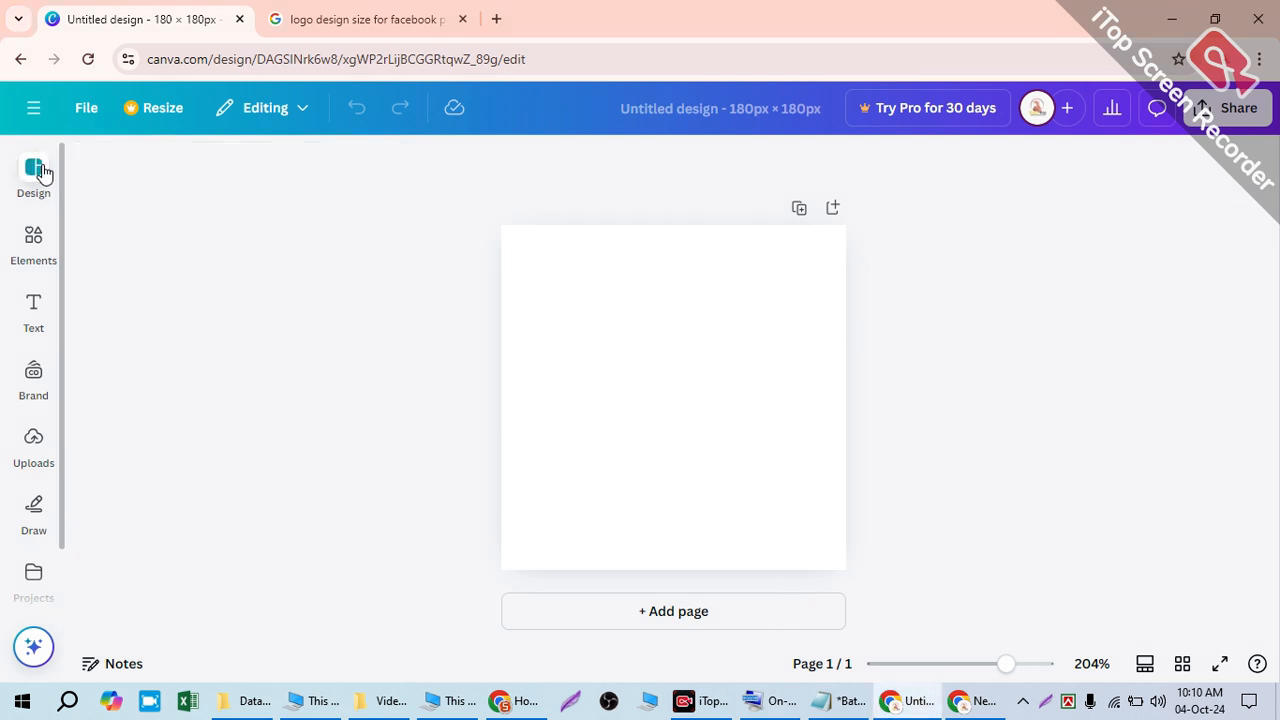
left_click(165, 166)
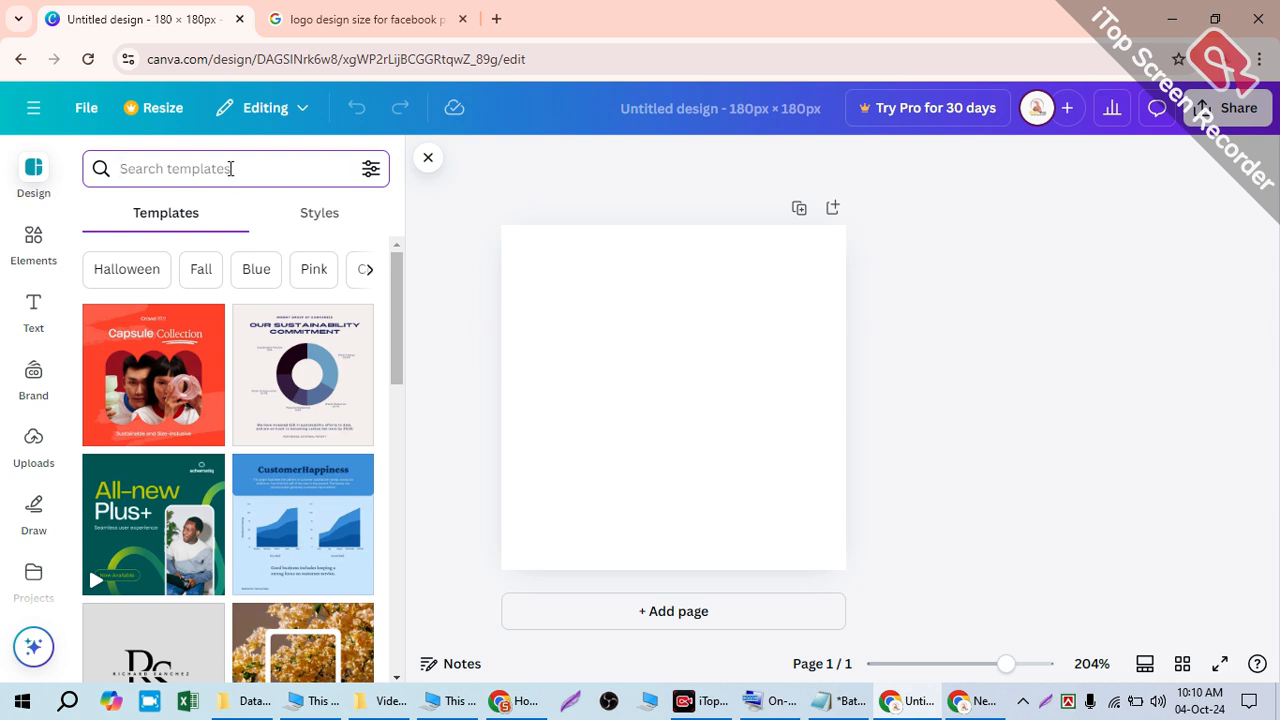
type("logo d")
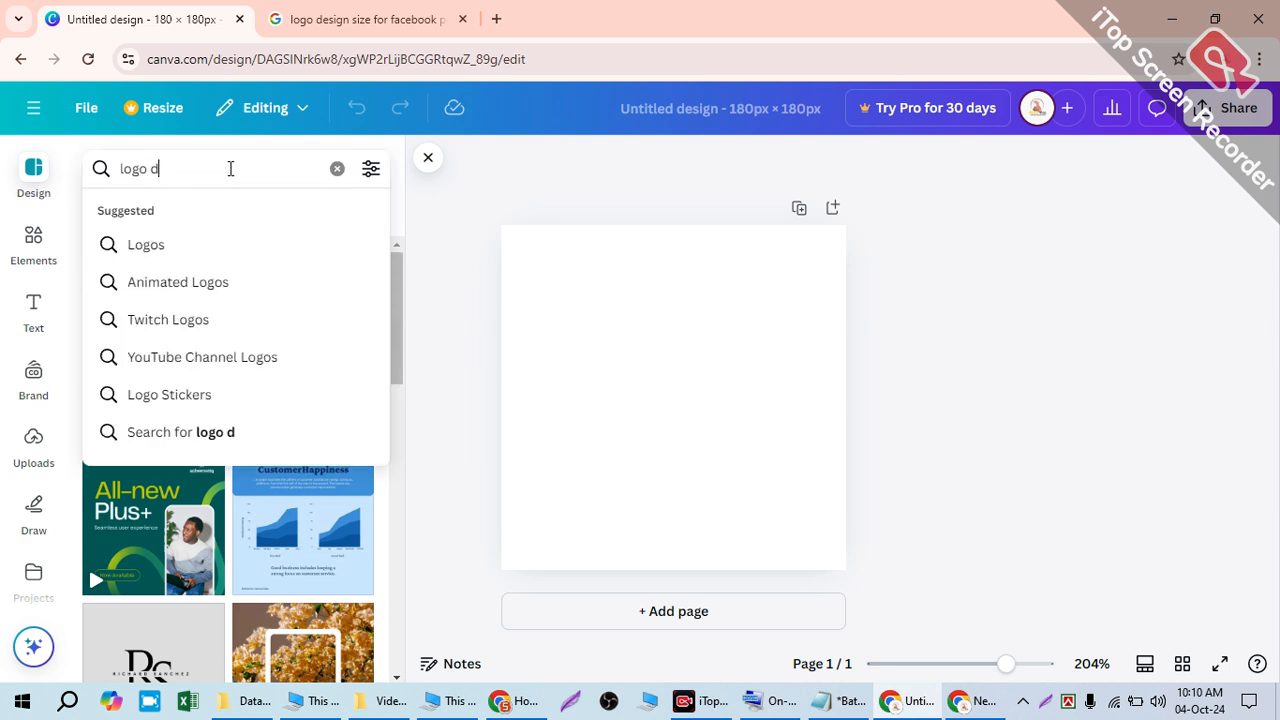
type("esign f")
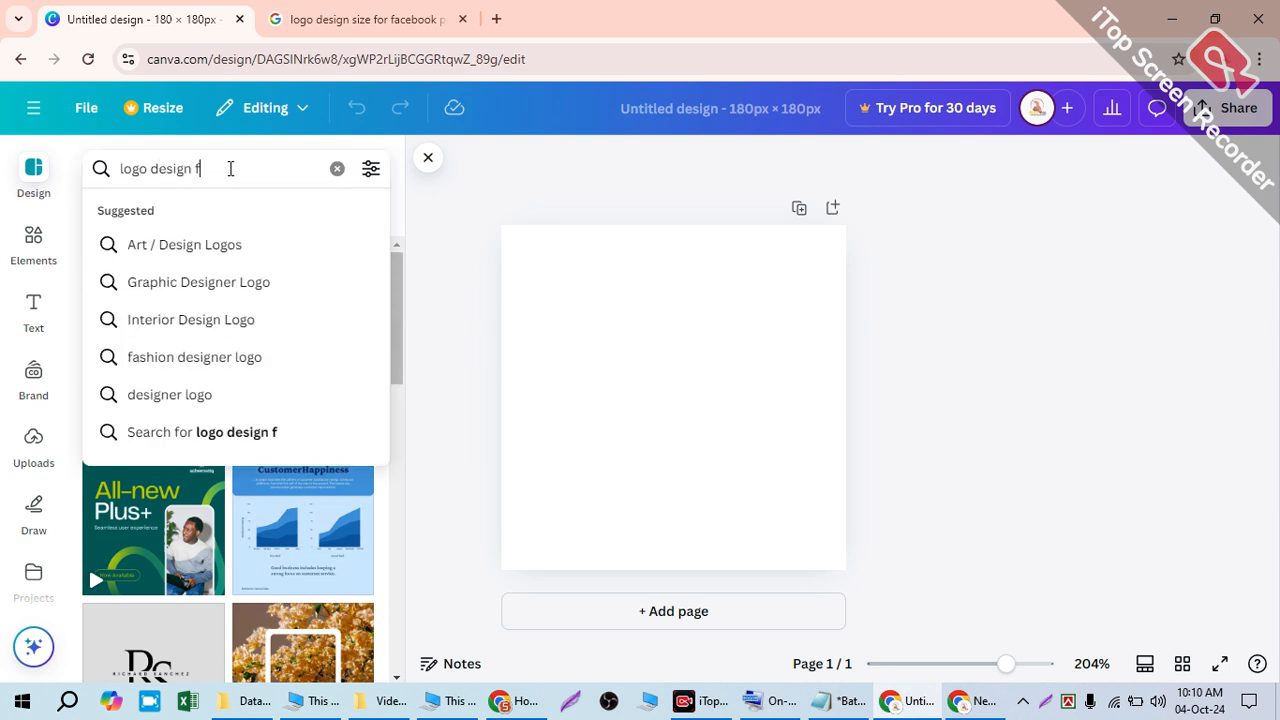
type("or online")
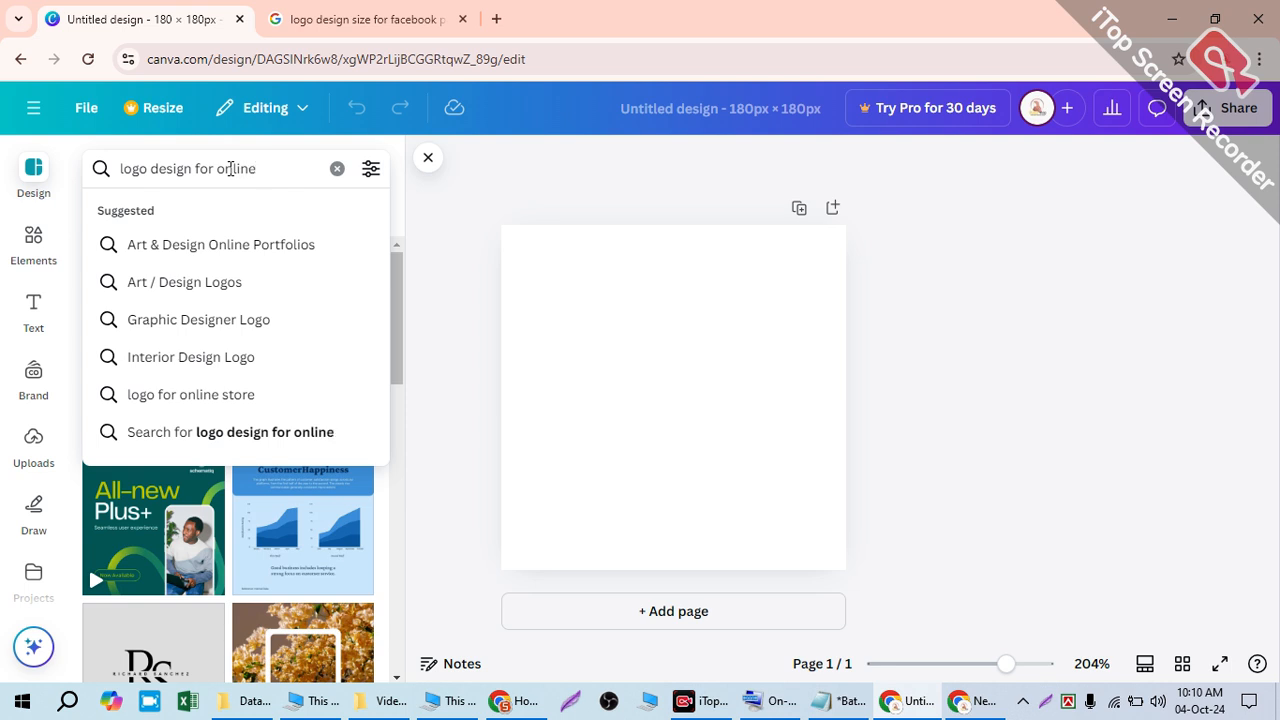
type(" agency")
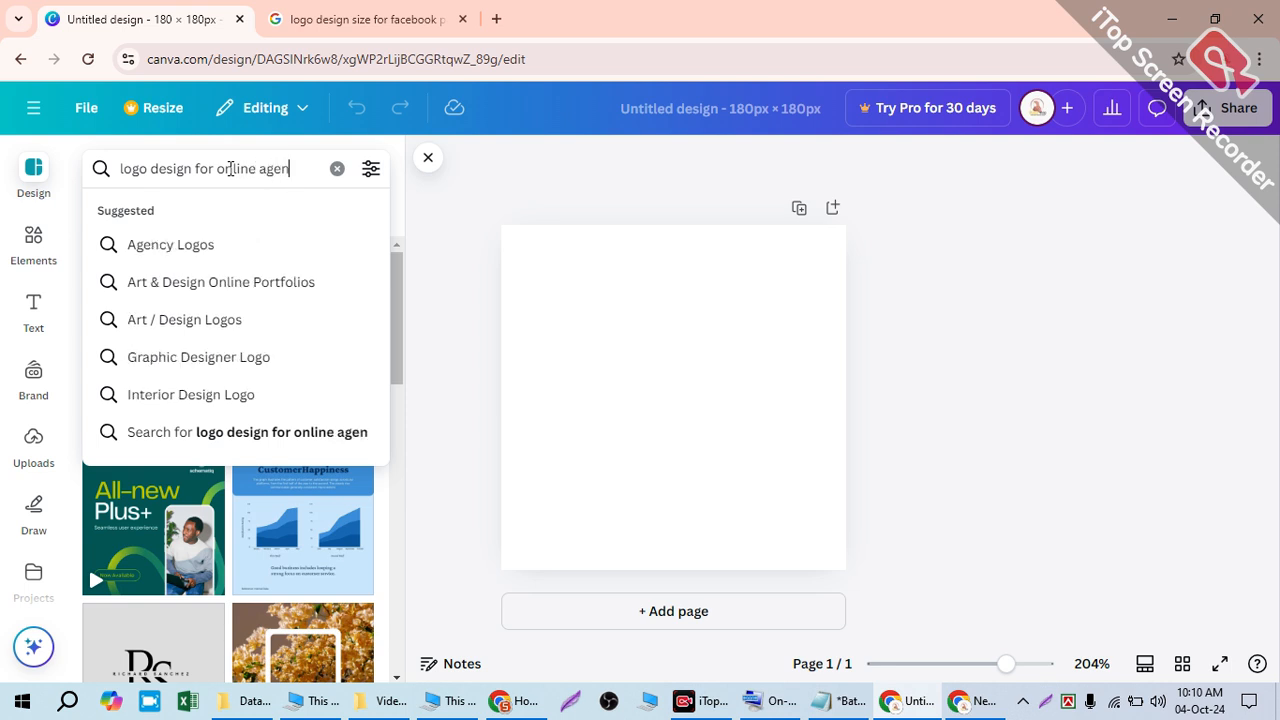
key("Return")
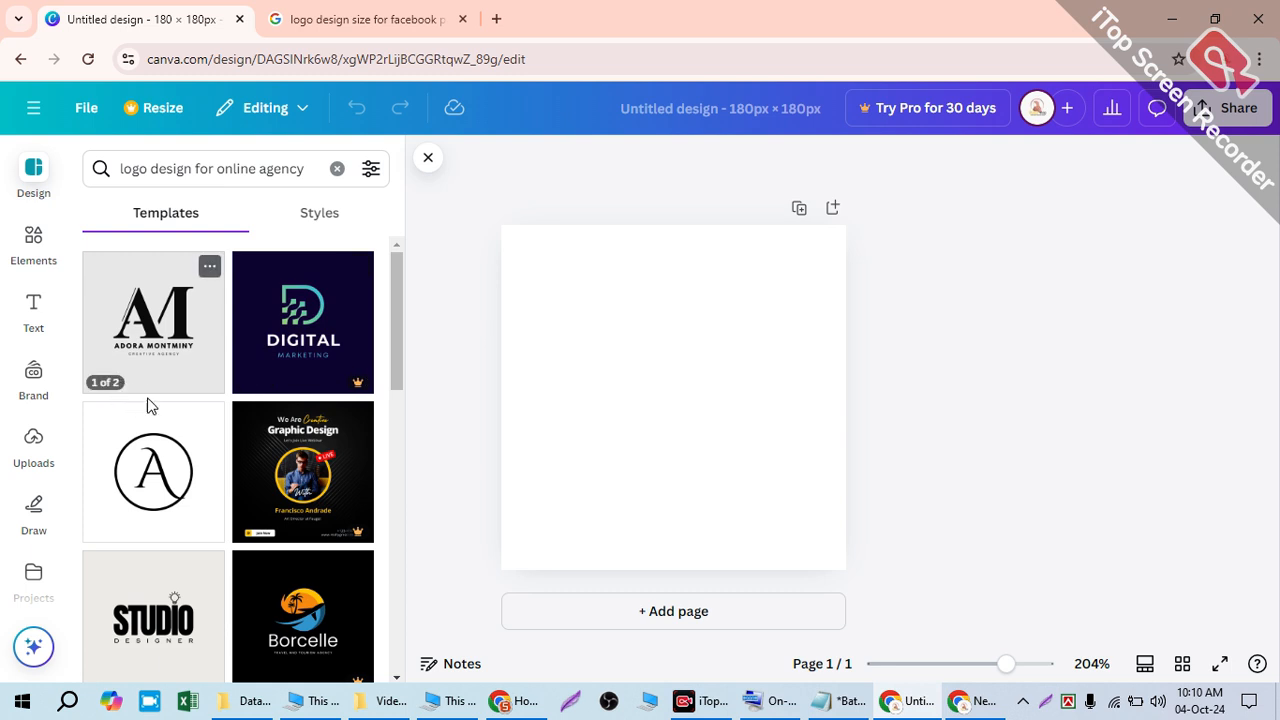
scroll(150, 410, "down", 3)
scroll(160, 415, "down", 3)
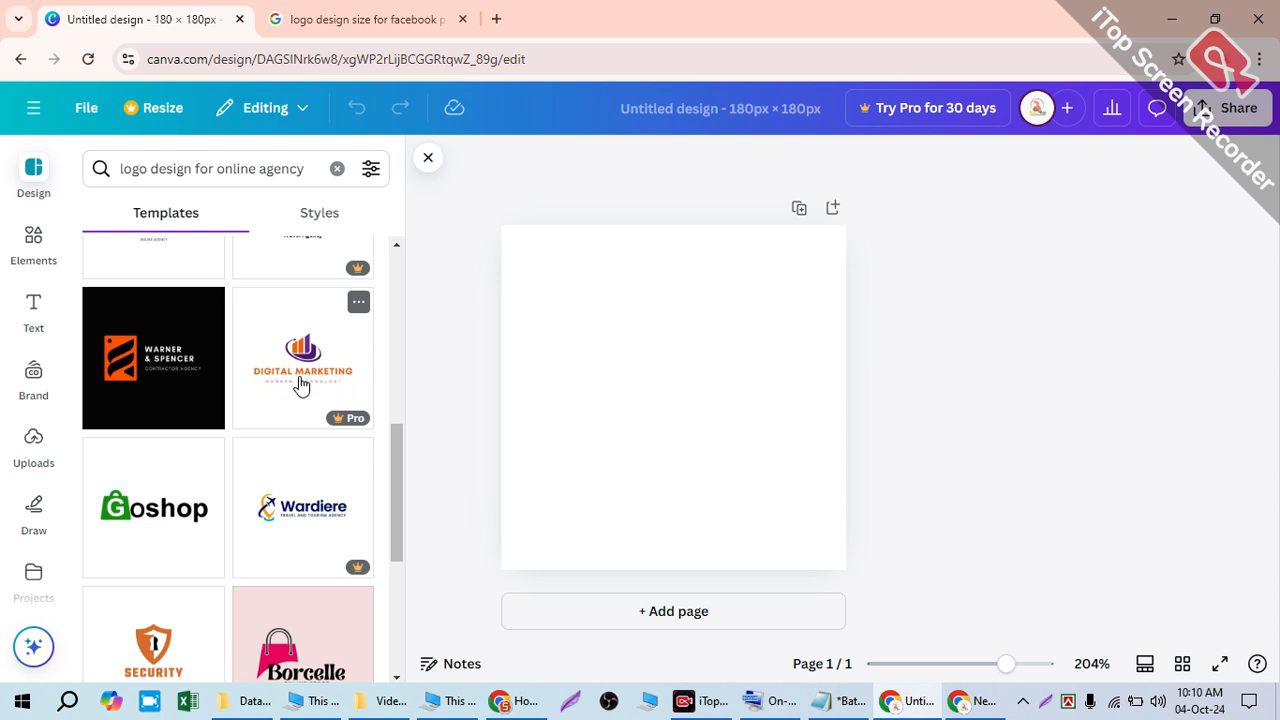
scroll(301, 385, "down", 1)
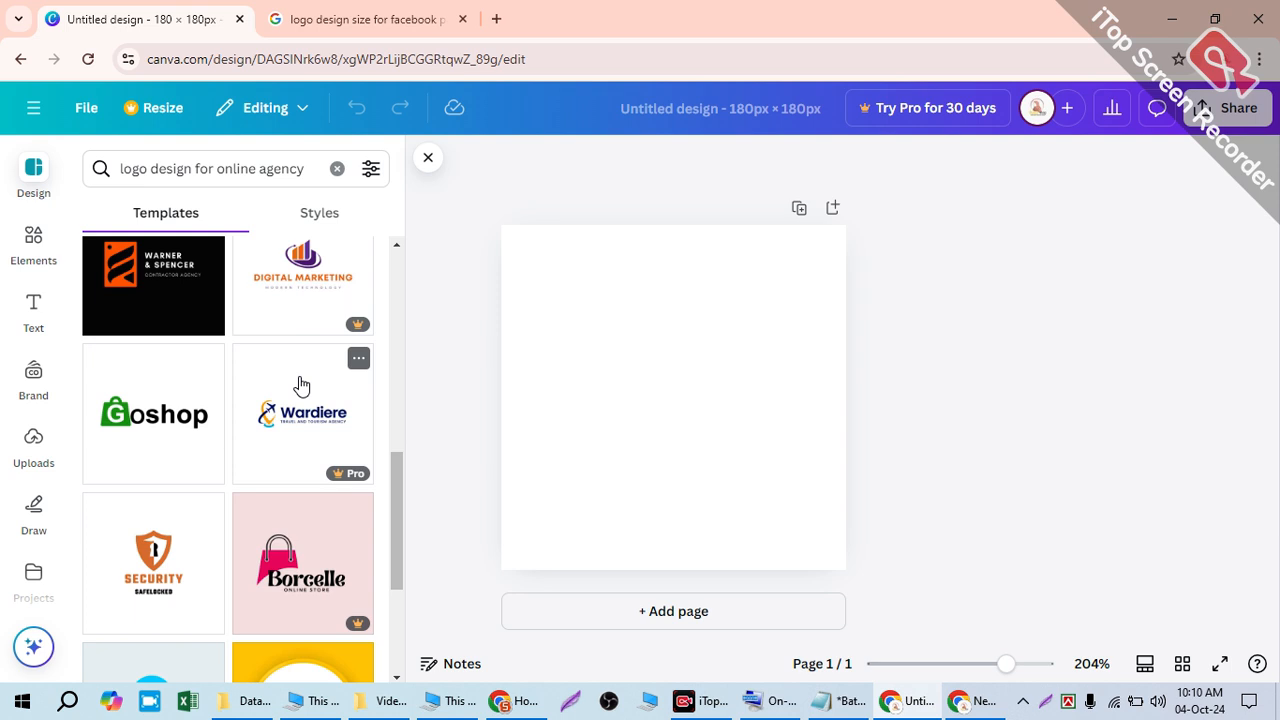
scroll(301, 385, "down", 3)
scroll(305, 376, "down", 3)
scroll(250, 410, "down", 5)
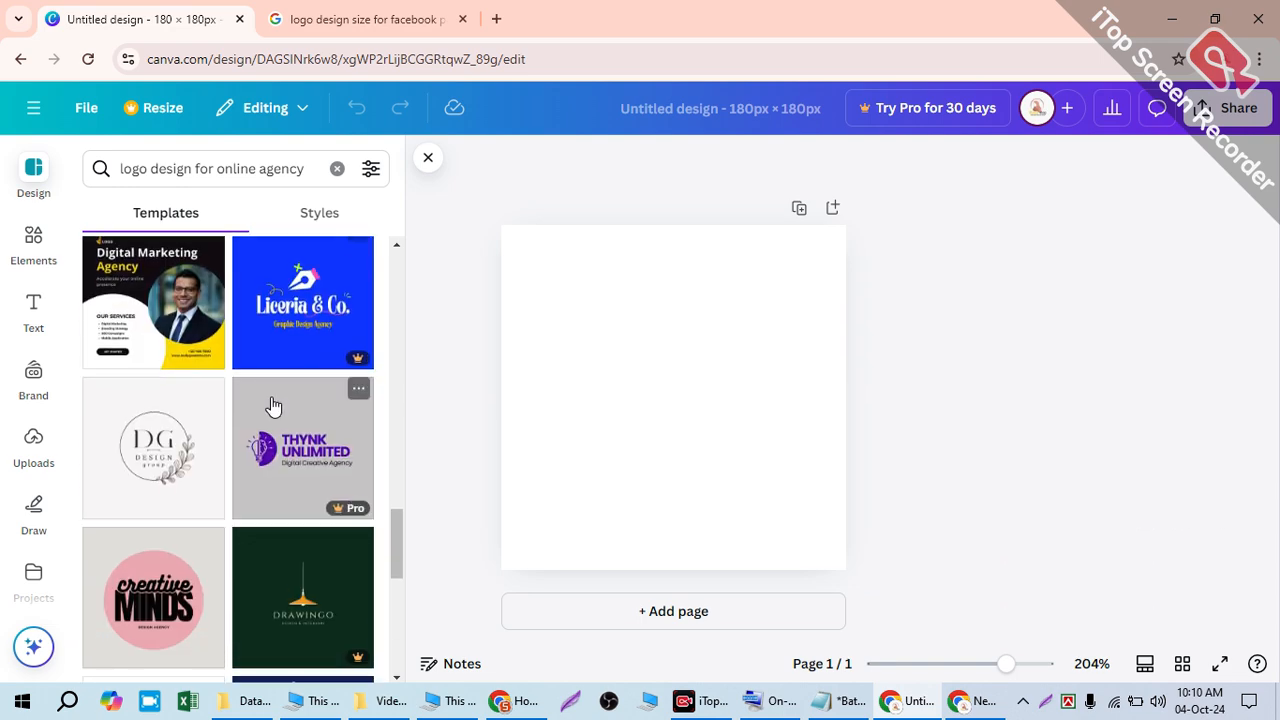
scroll(260, 330, "up", 4)
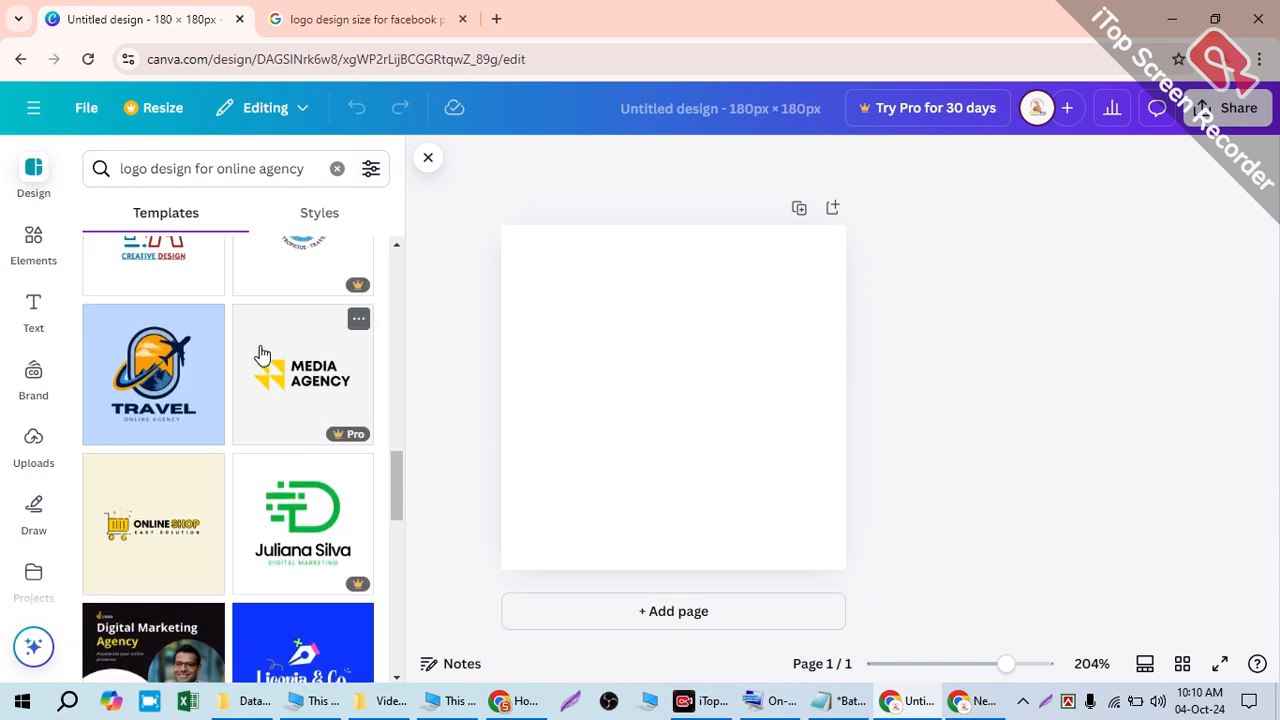
scroll(260, 350, "down", 3)
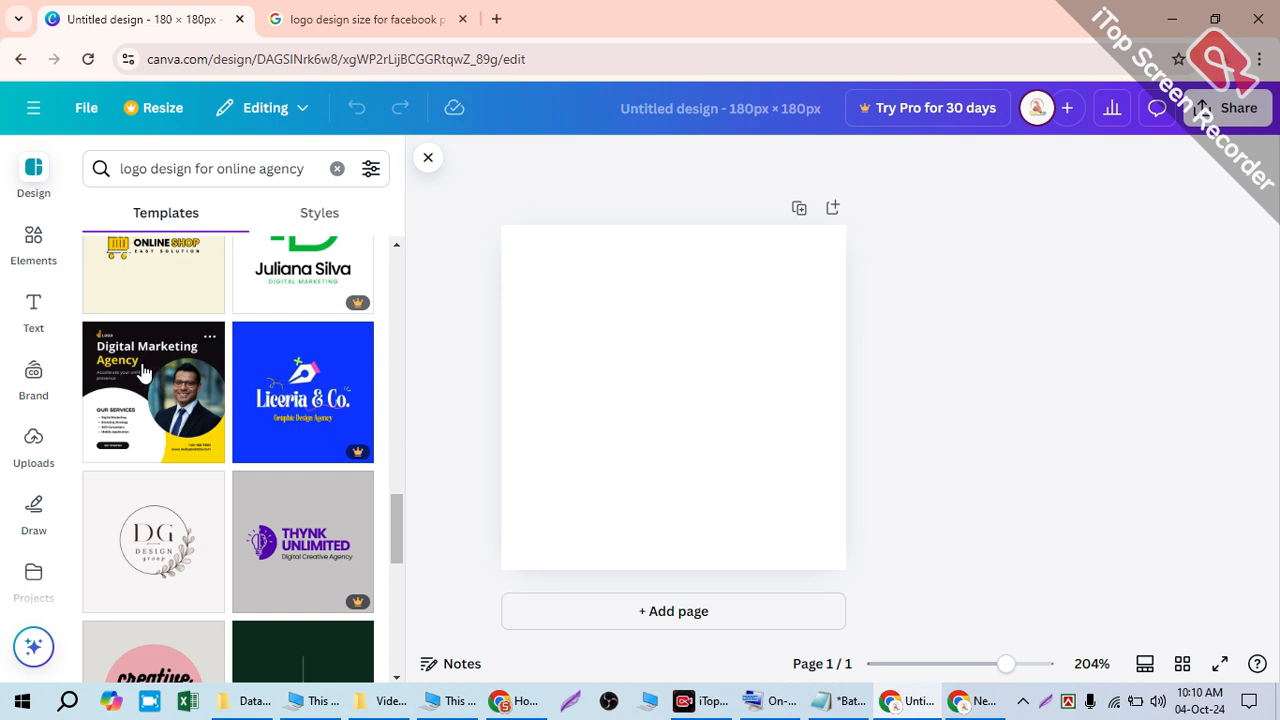
scroll(160, 340, "down", 6)
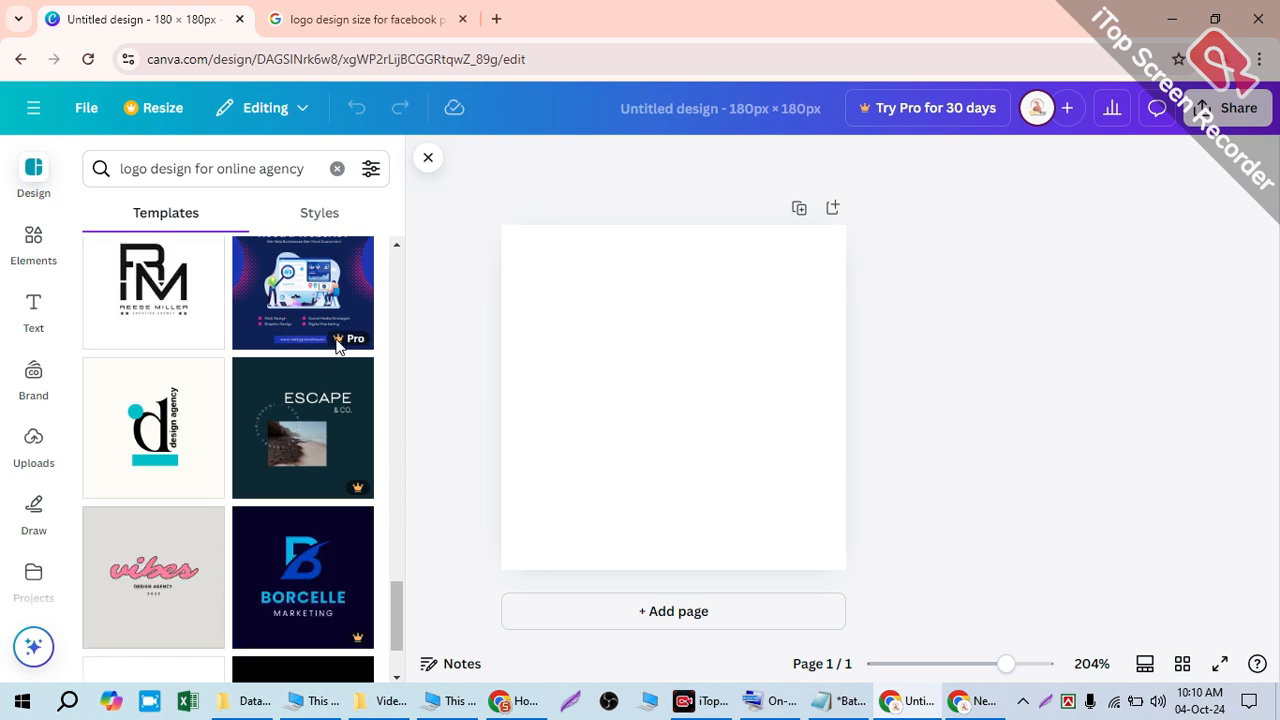
- Toggle the search filter options, then clear the search query
left_click(371, 171)
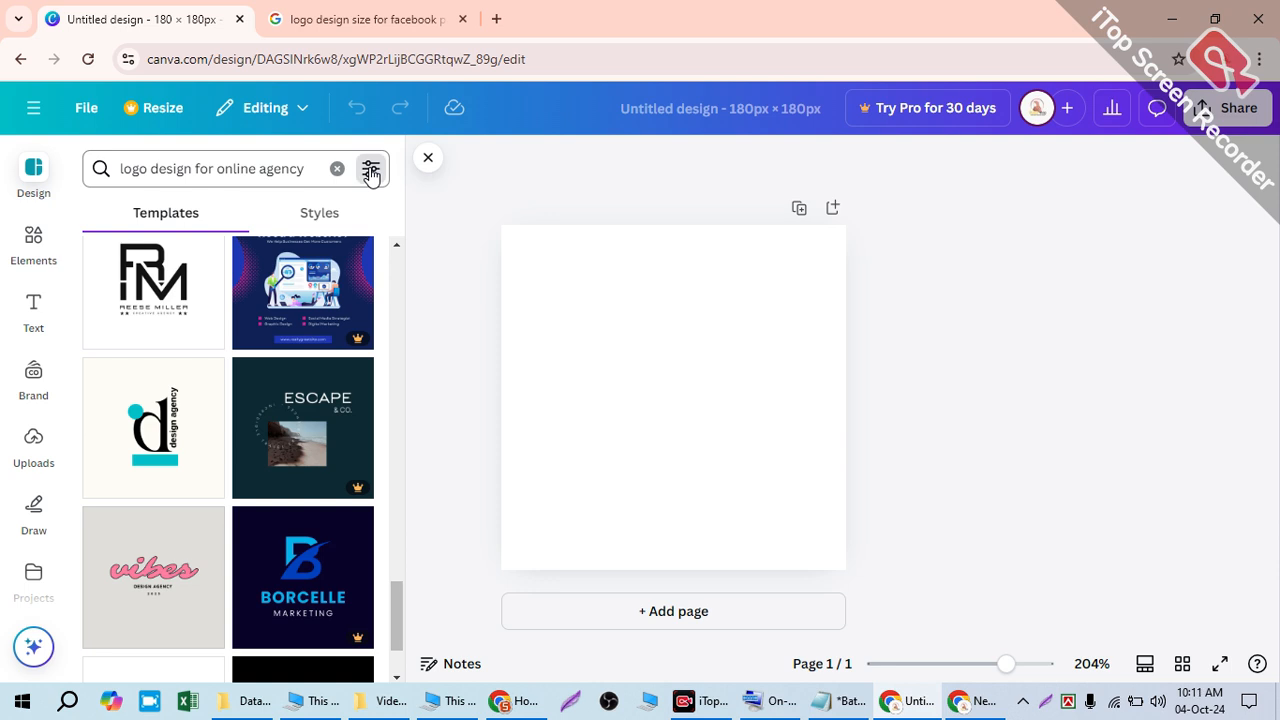
left_click(368, 174)
left_click(368, 174)
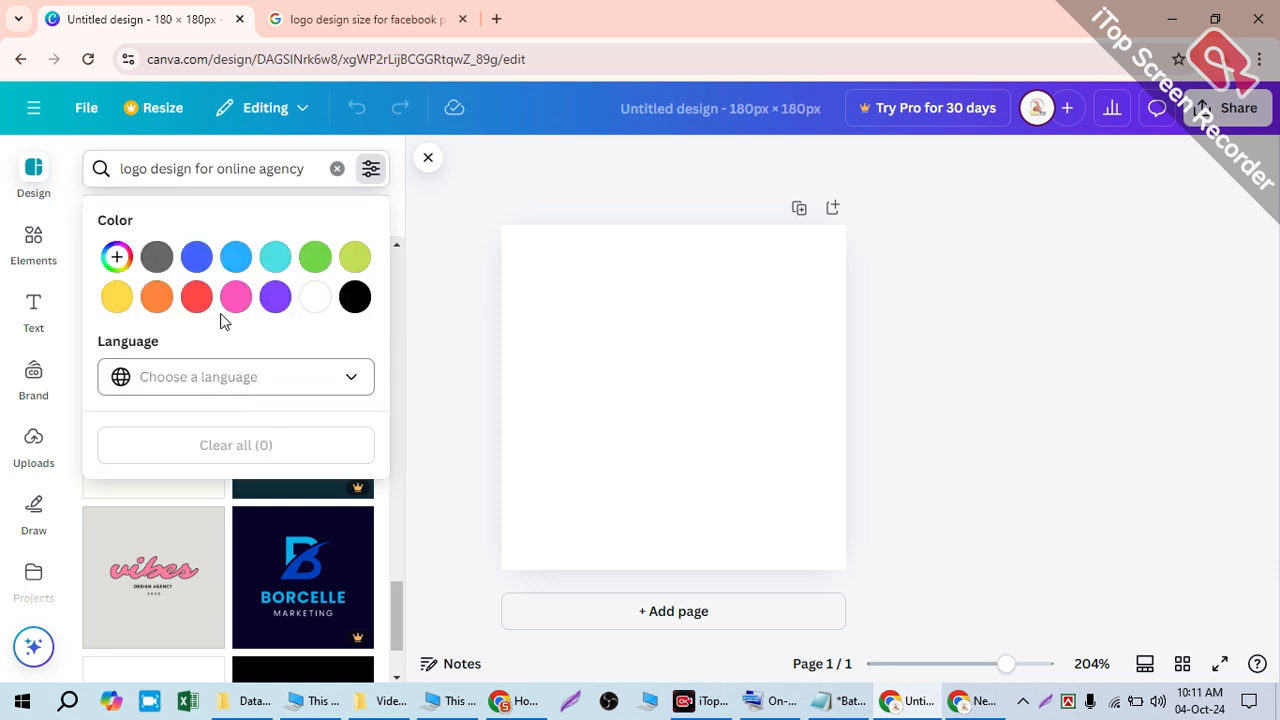
left_click(197, 168)
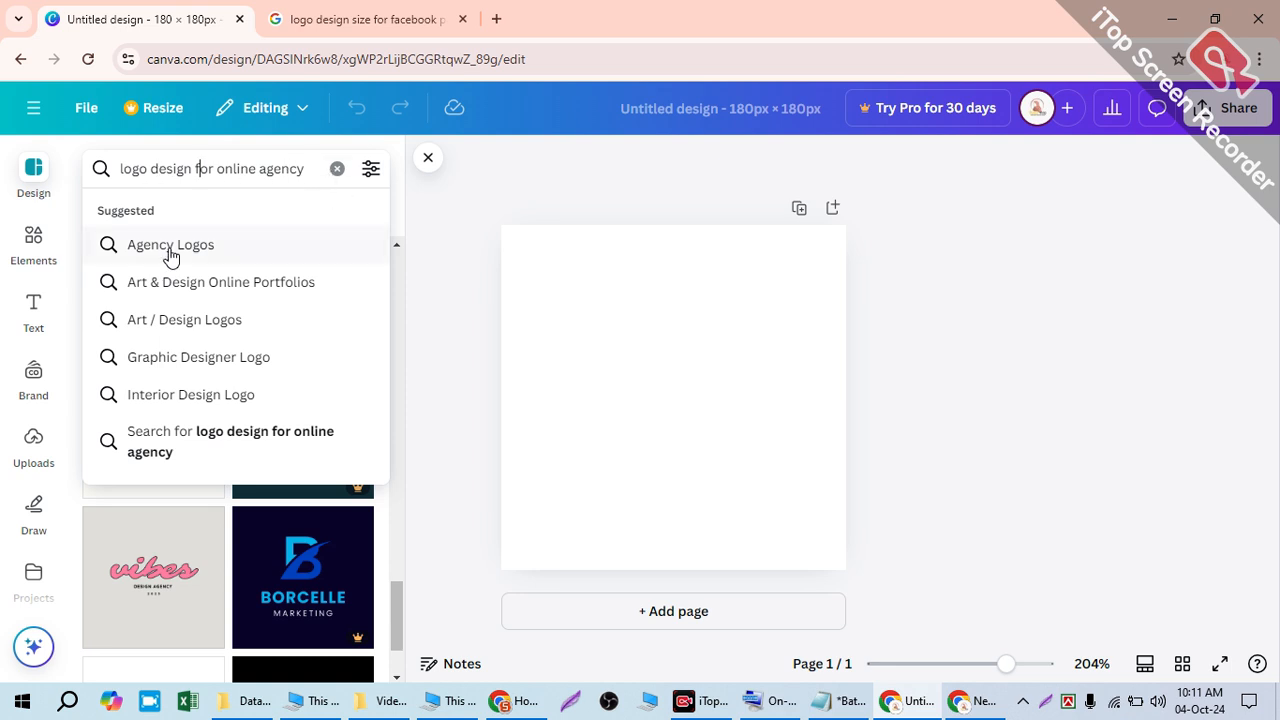
left_click_drag(305, 168, 10, 170)
key("ctrl+c")
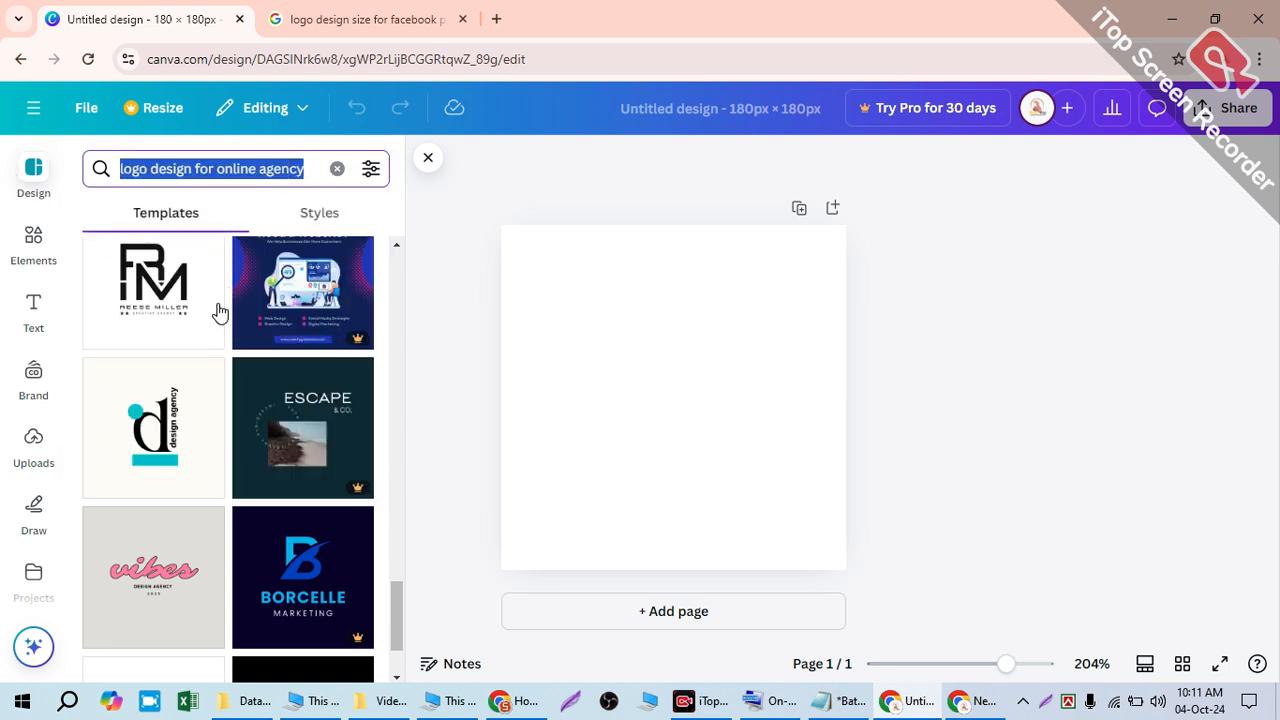
key("BackSpace")
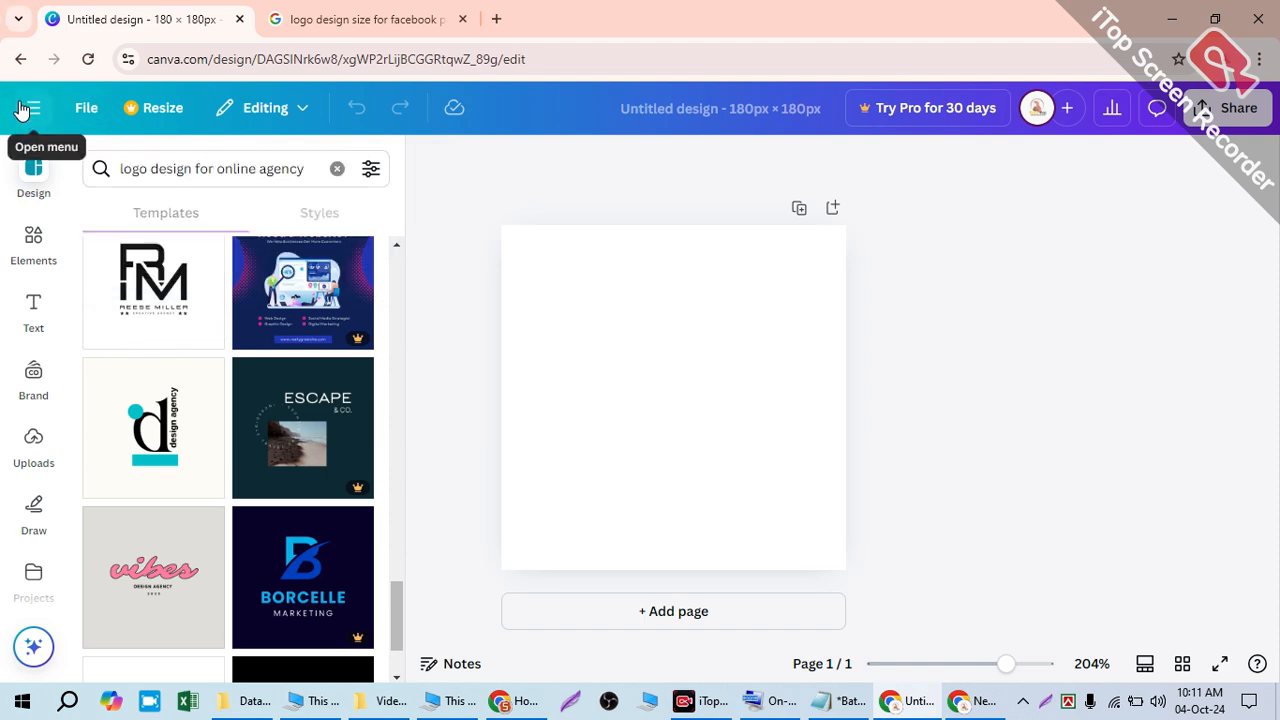
- From the Canva home page, search Canva Templates for 'logo design for online digital agency'
left_click(25, 104)
left_click(34, 122)
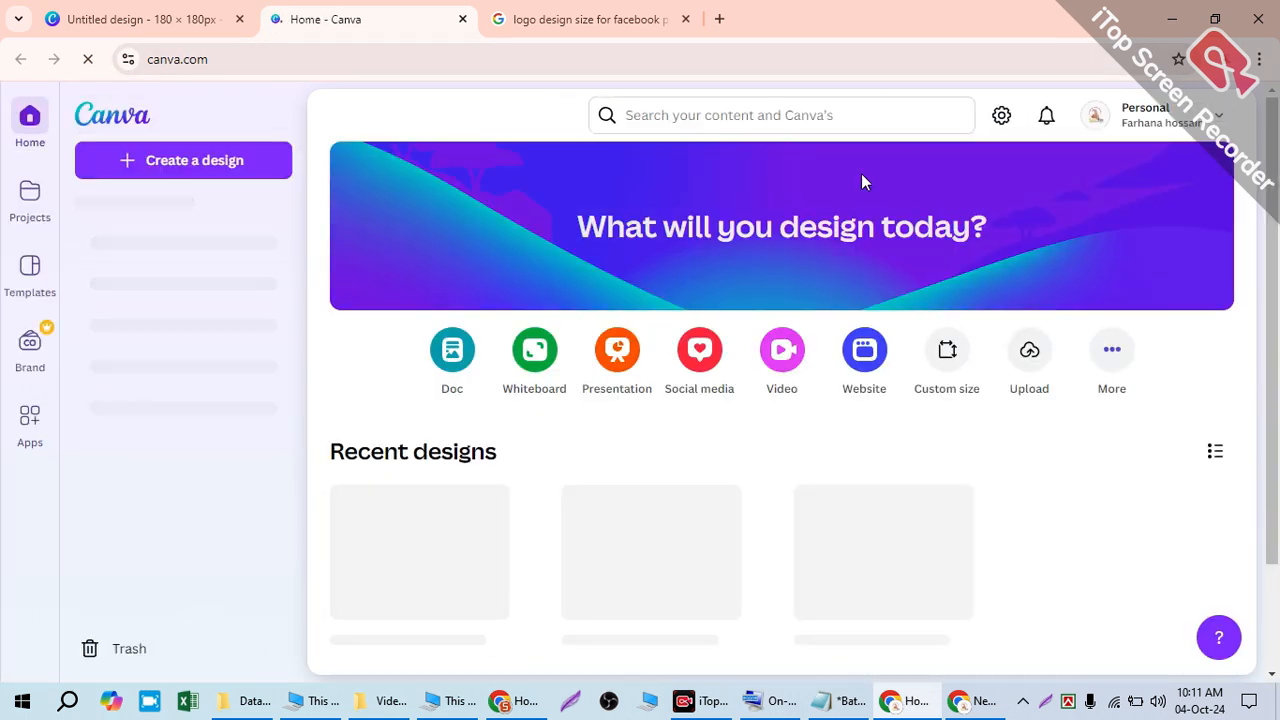
left_click(734, 115)
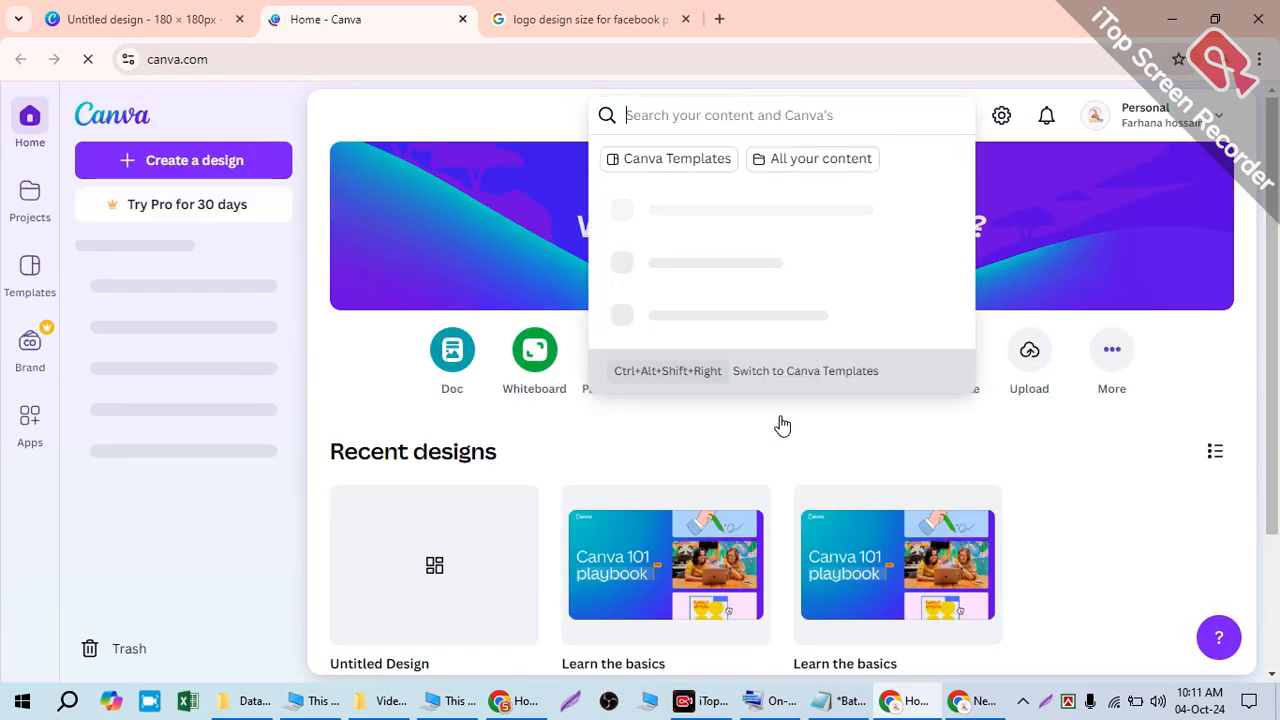
left_click(663, 164)
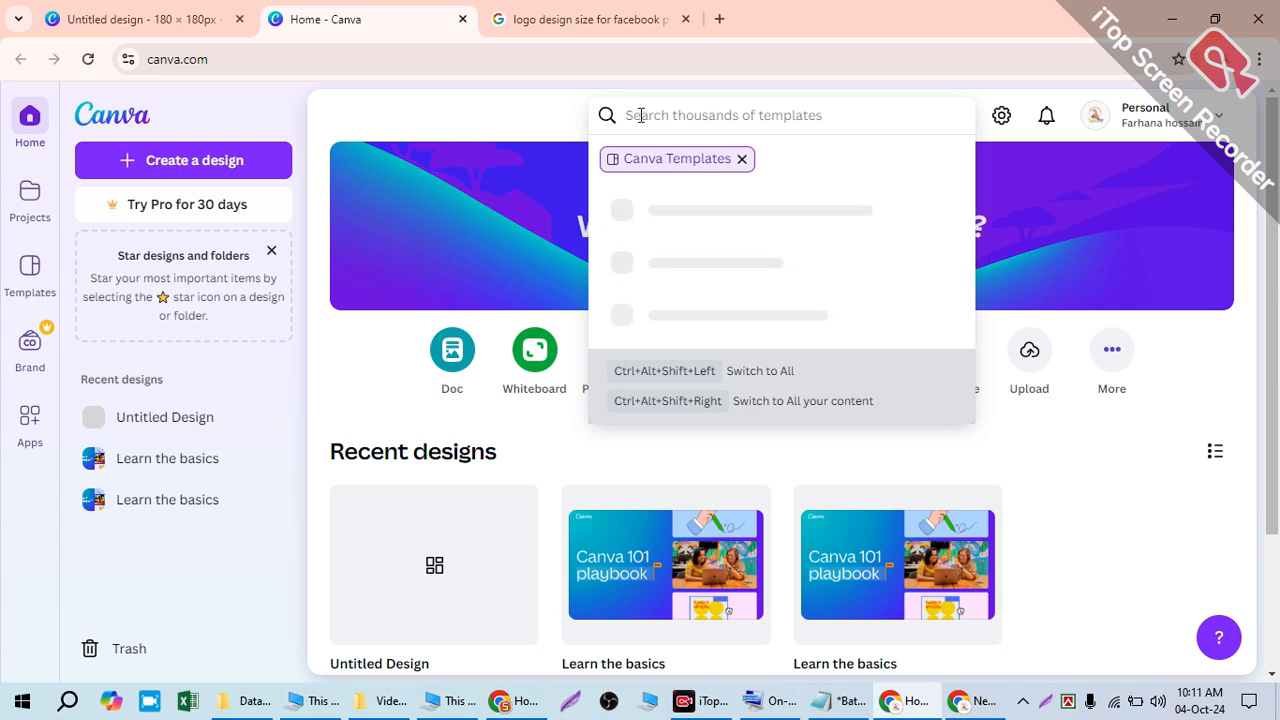
key("ctrl+v")
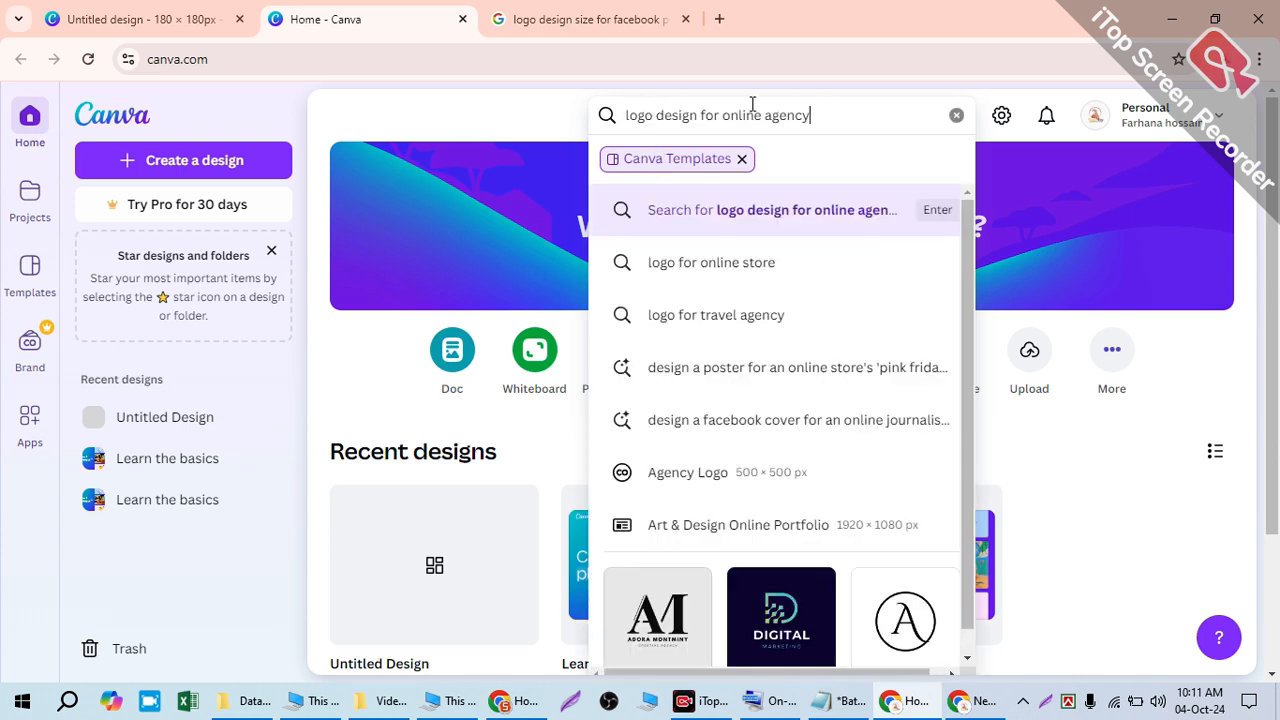
type("dig")
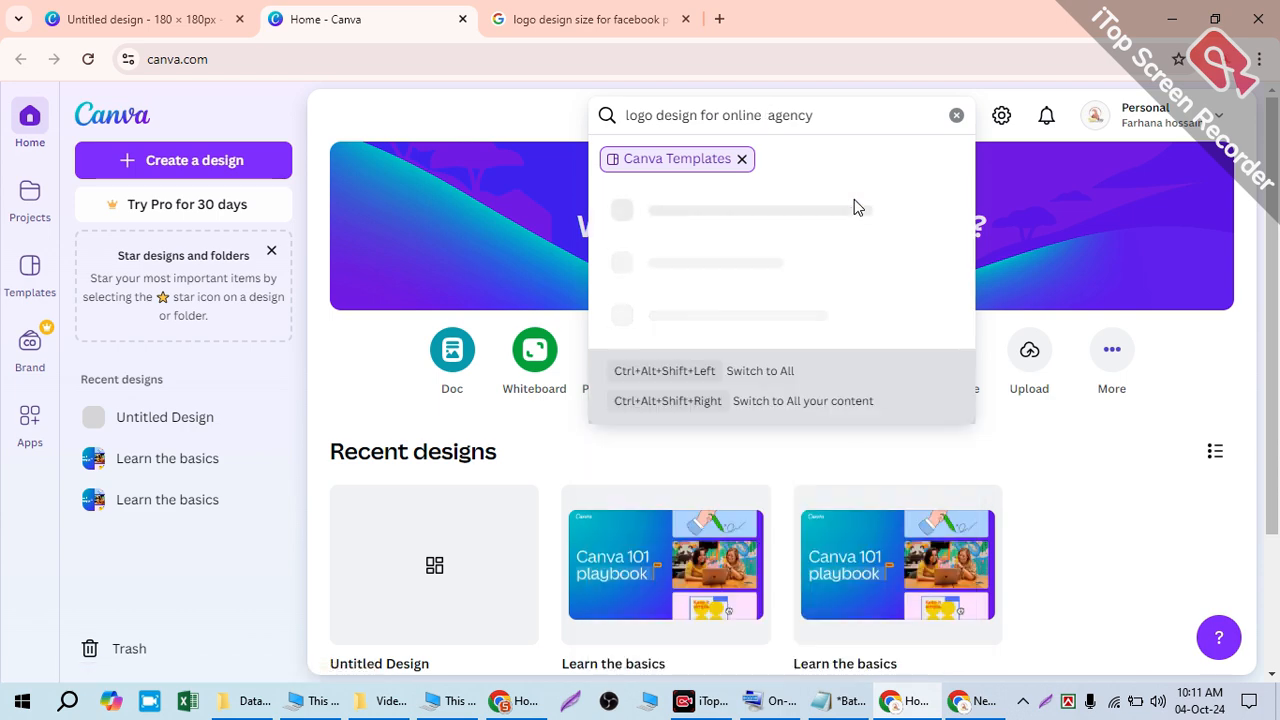
type("ital")
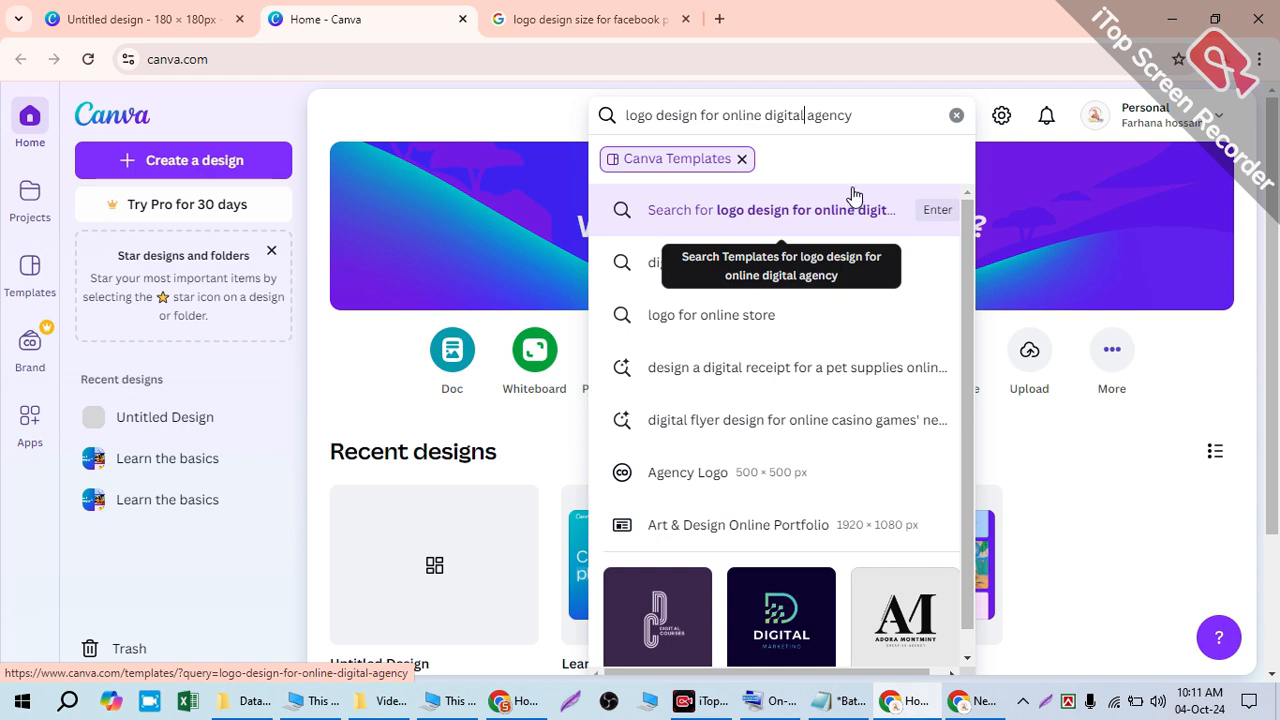
left_click(871, 109)
key("Return")
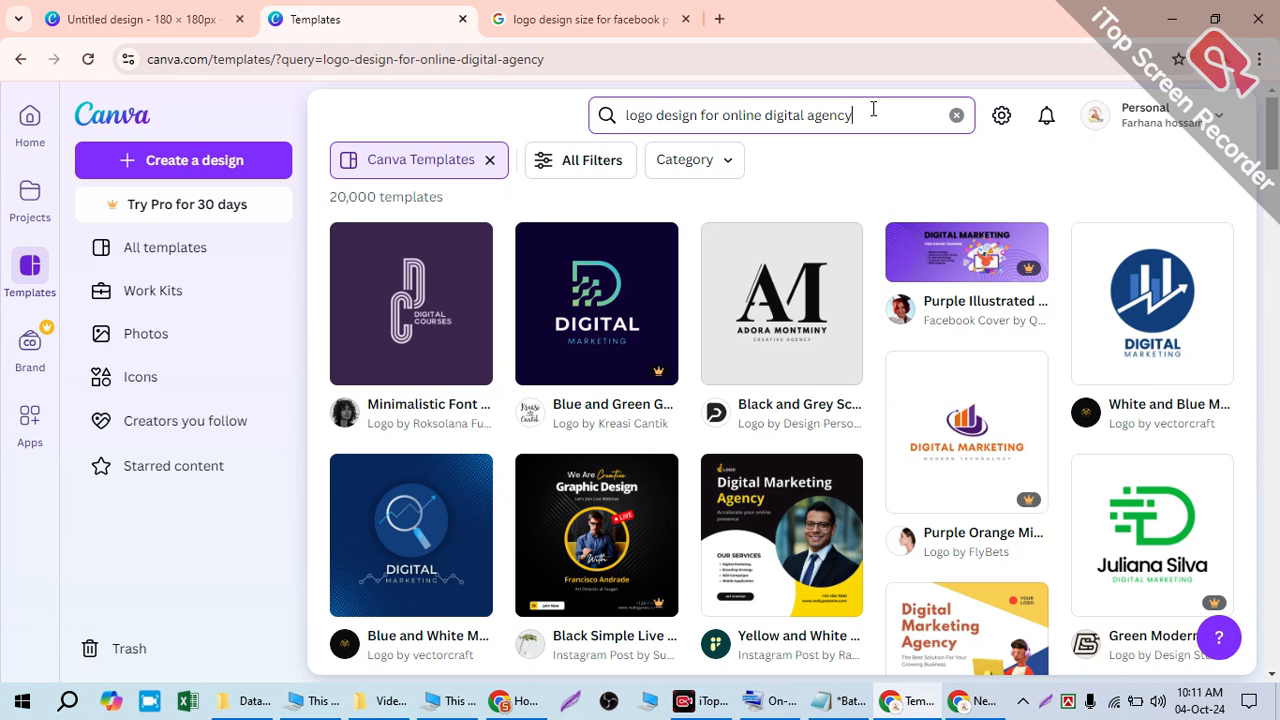
- Drop 'online' to search 'logo design for digital agency', then scroll the logo templates
left_click(163, 30)
left_click(357, 22)
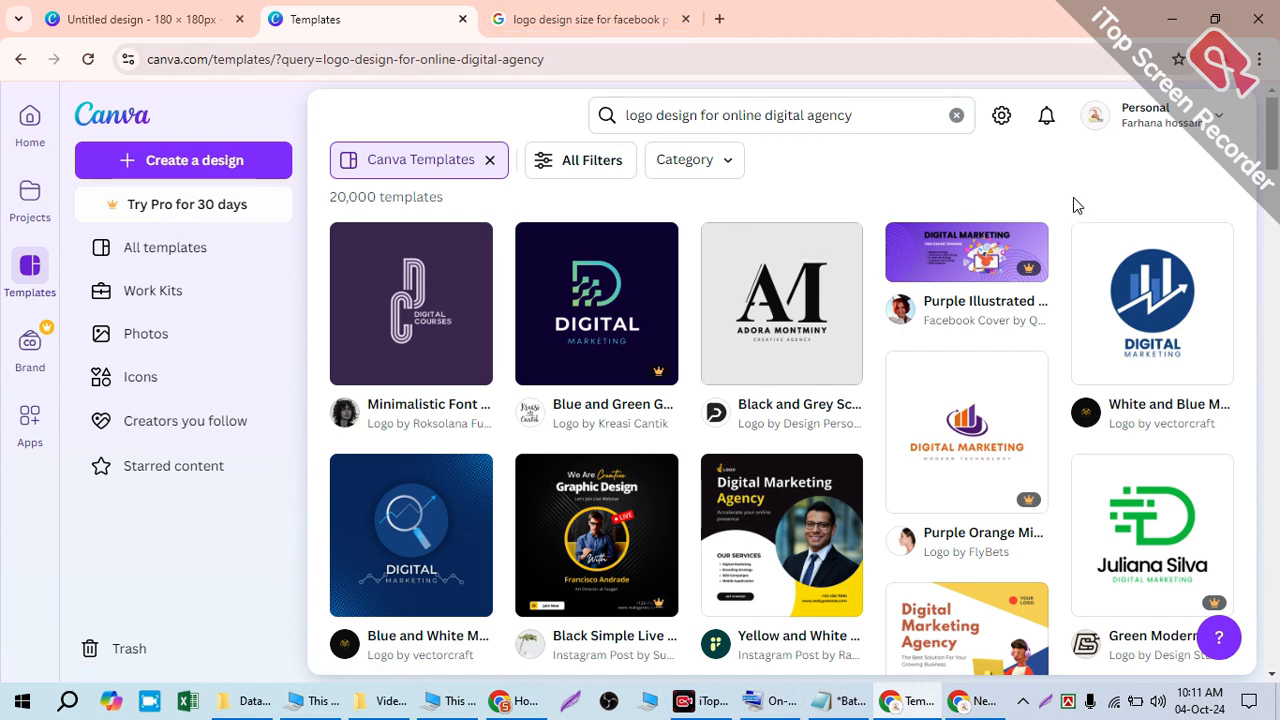
left_click(876, 113)
double_click(735, 110)
key("BackSpace")
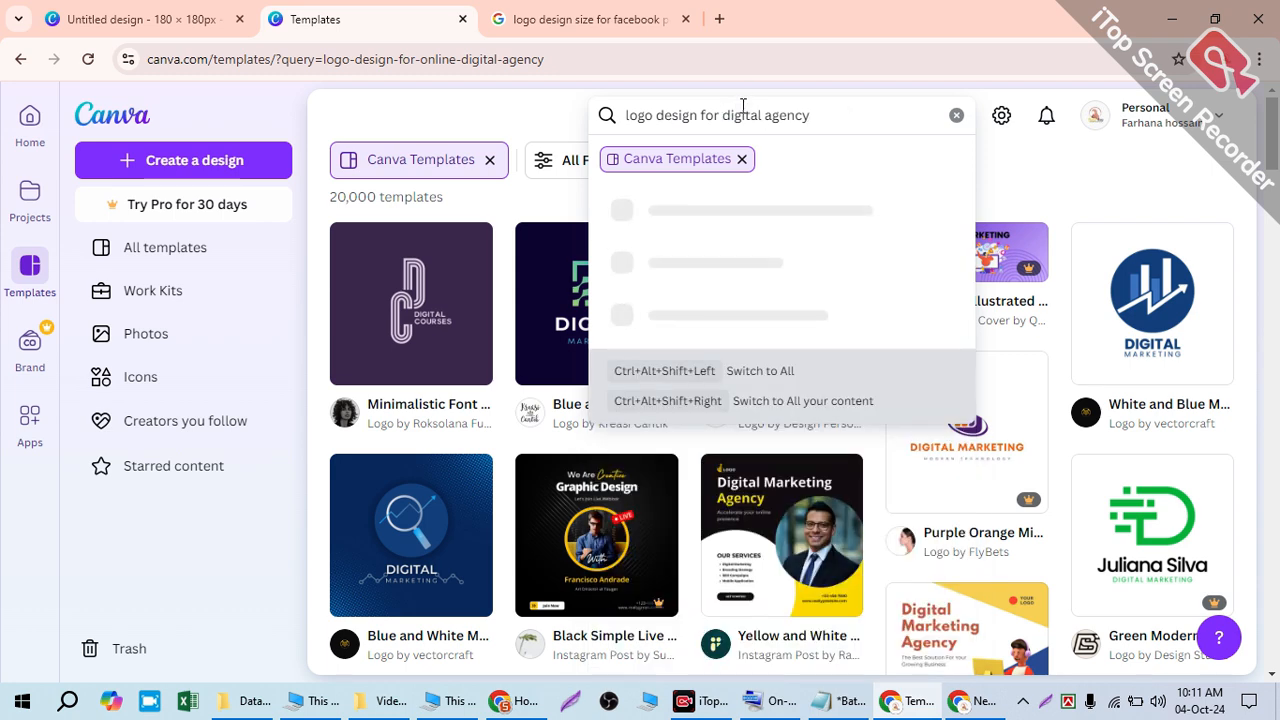
key("Return")
left_click(851, 116)
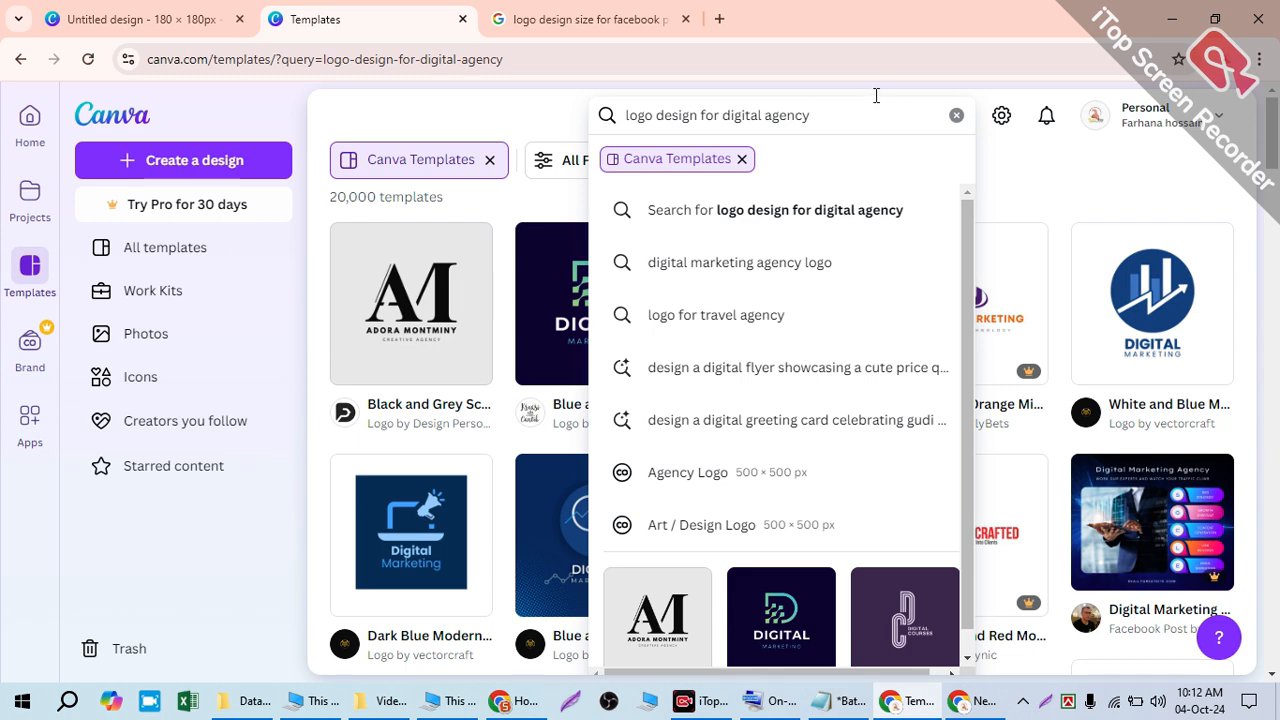
left_click(508, 118)
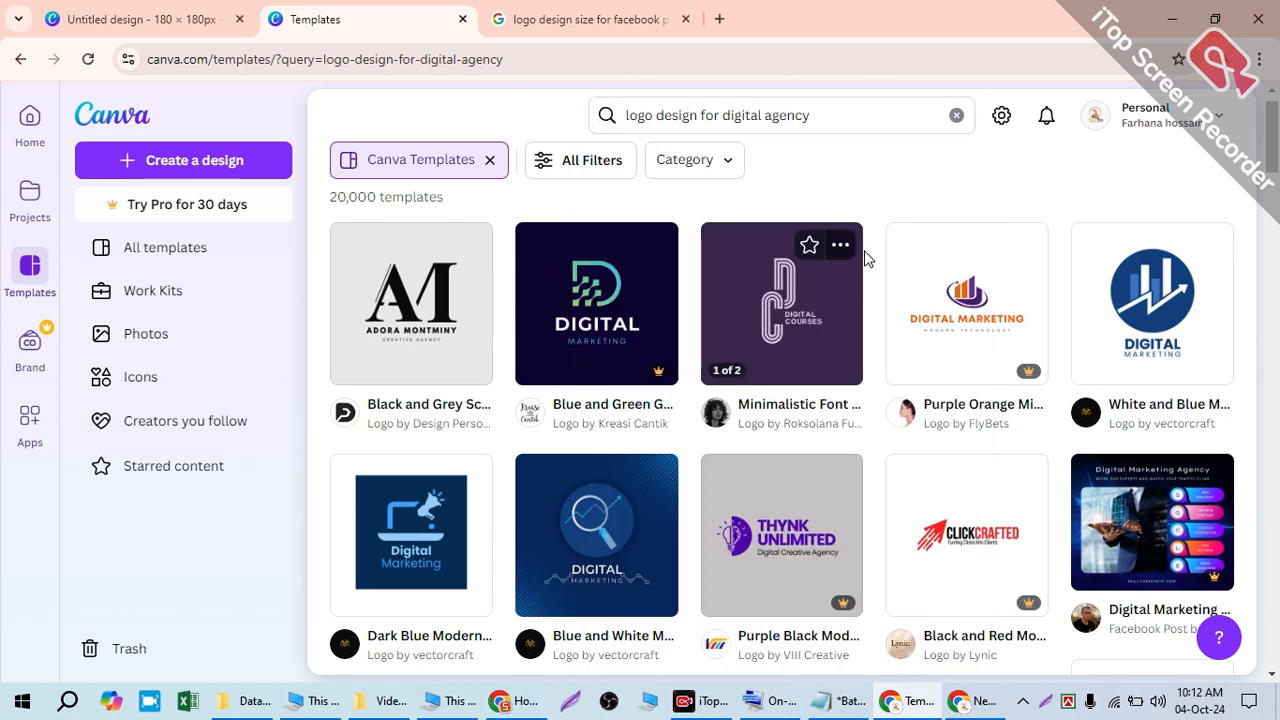
scroll(843, 247, "down", 3)
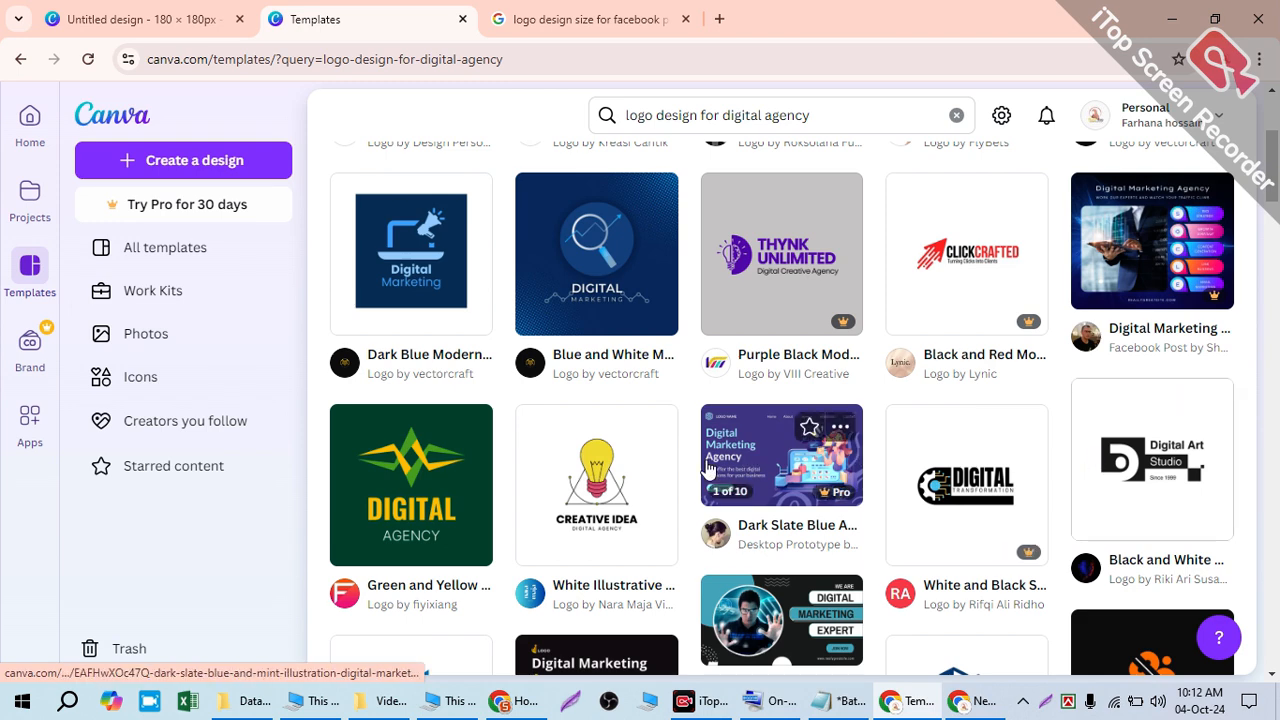
scroll(716, 467, "down", 2)
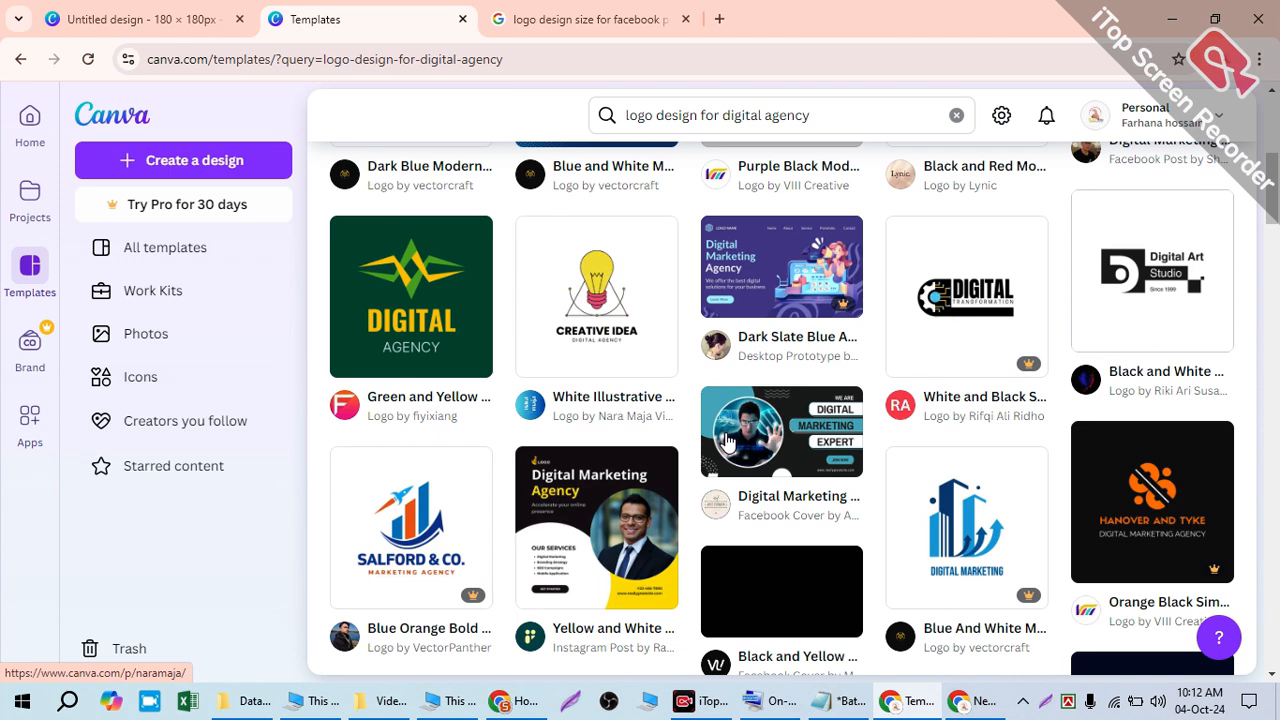
- Filter the template results to Marketing > Logos and scroll through the logo templates
scroll(728, 443, "up", 5)
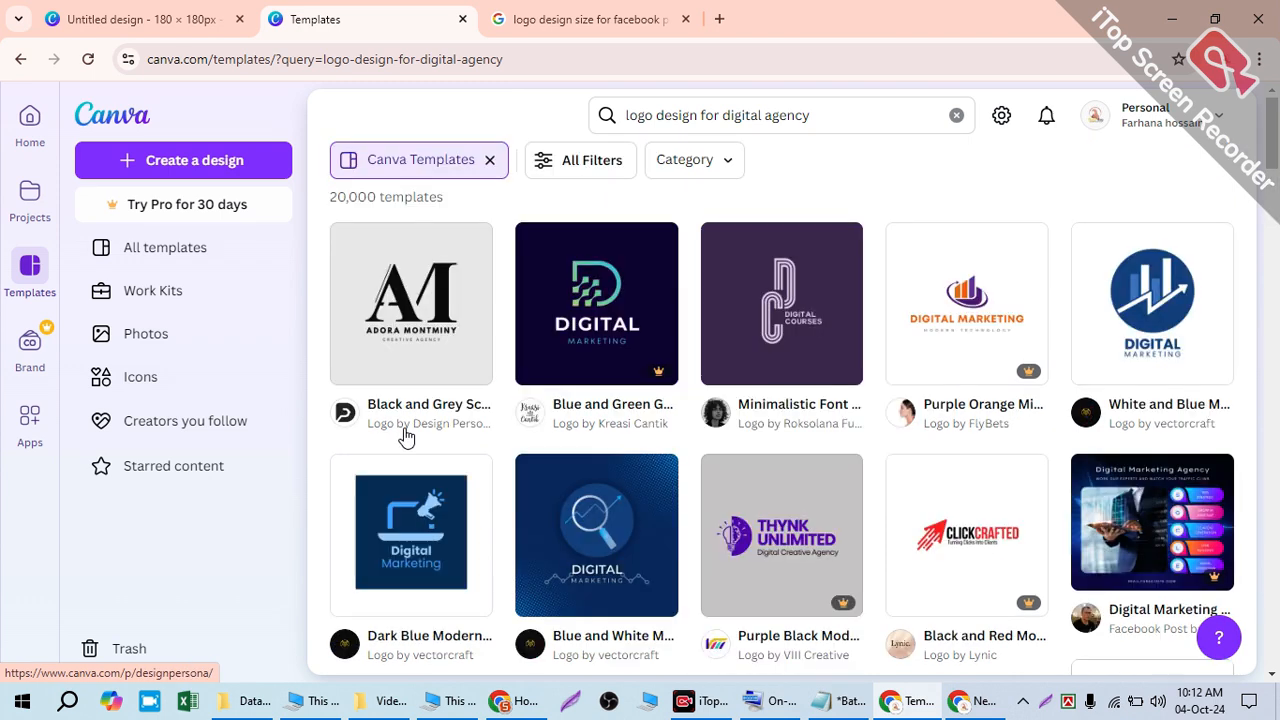
left_click(570, 163)
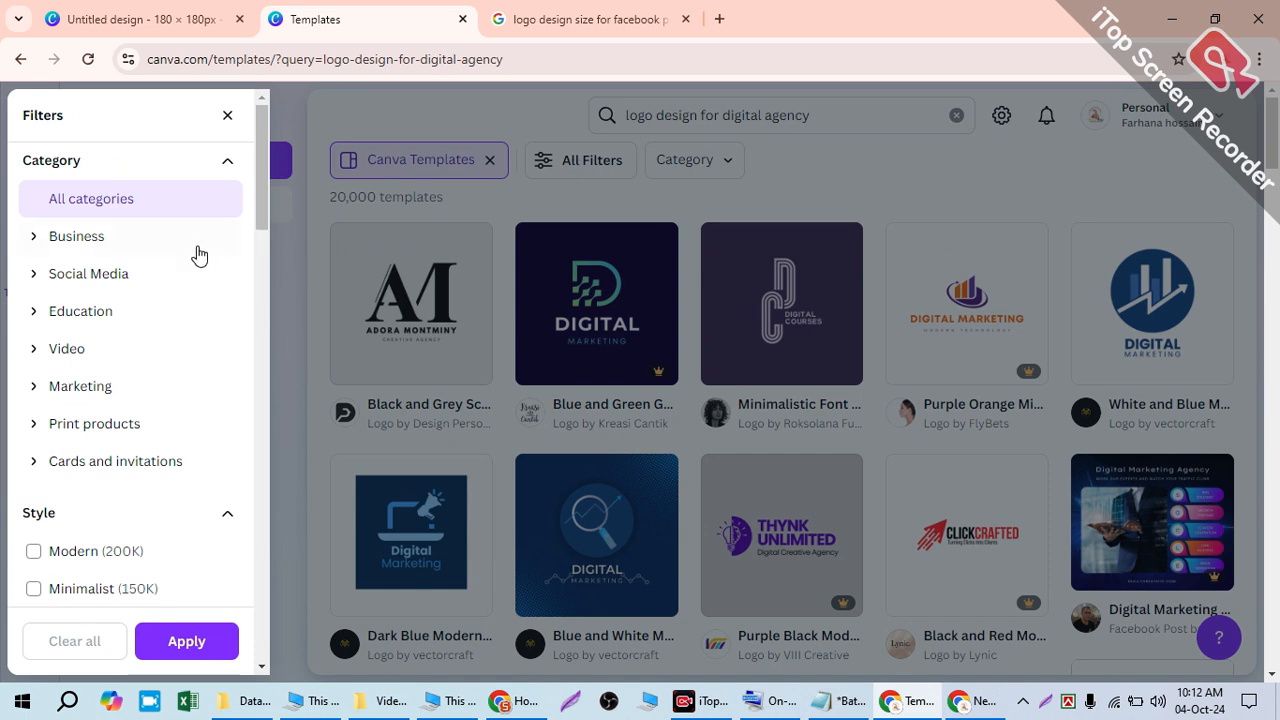
left_click(40, 386)
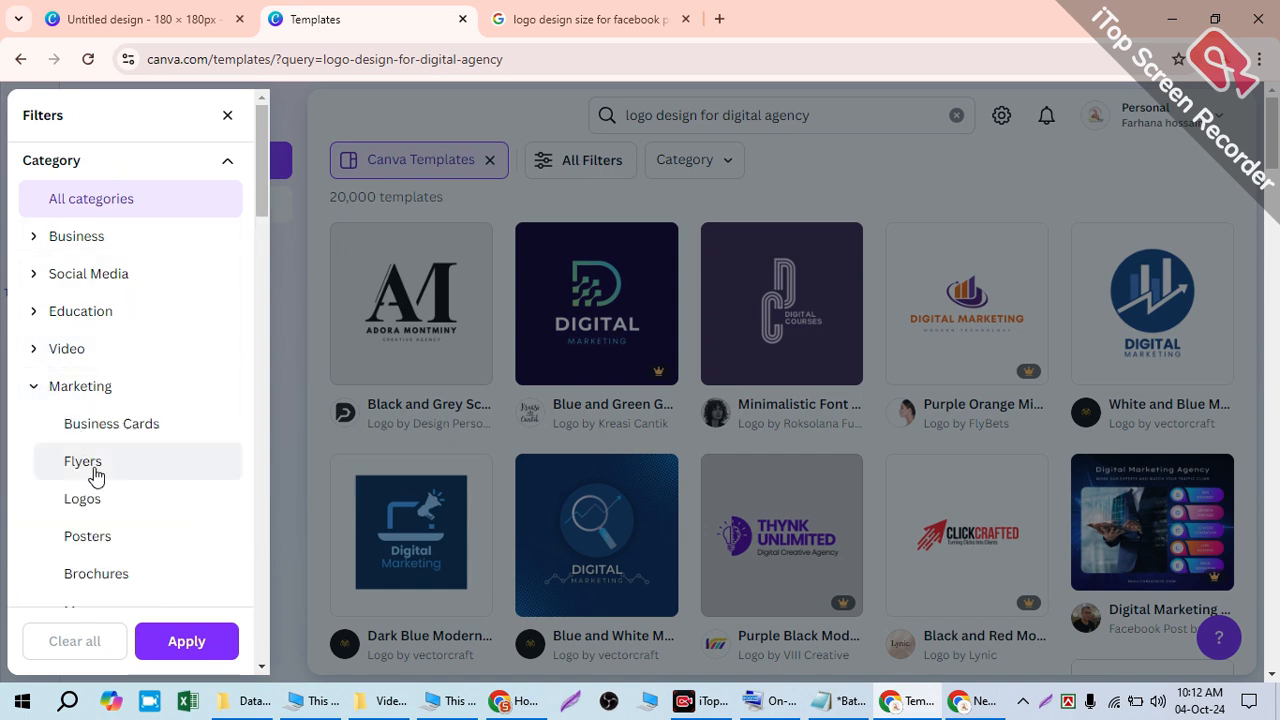
left_click(95, 500)
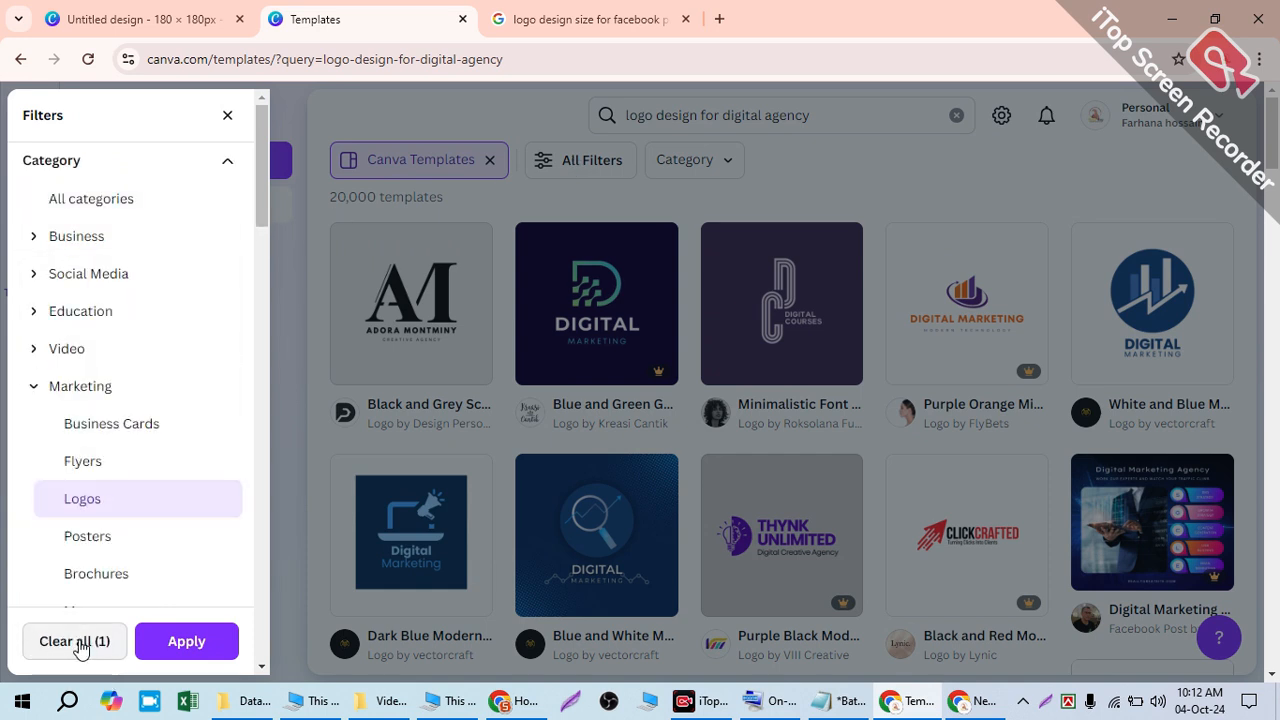
left_click(185, 641)
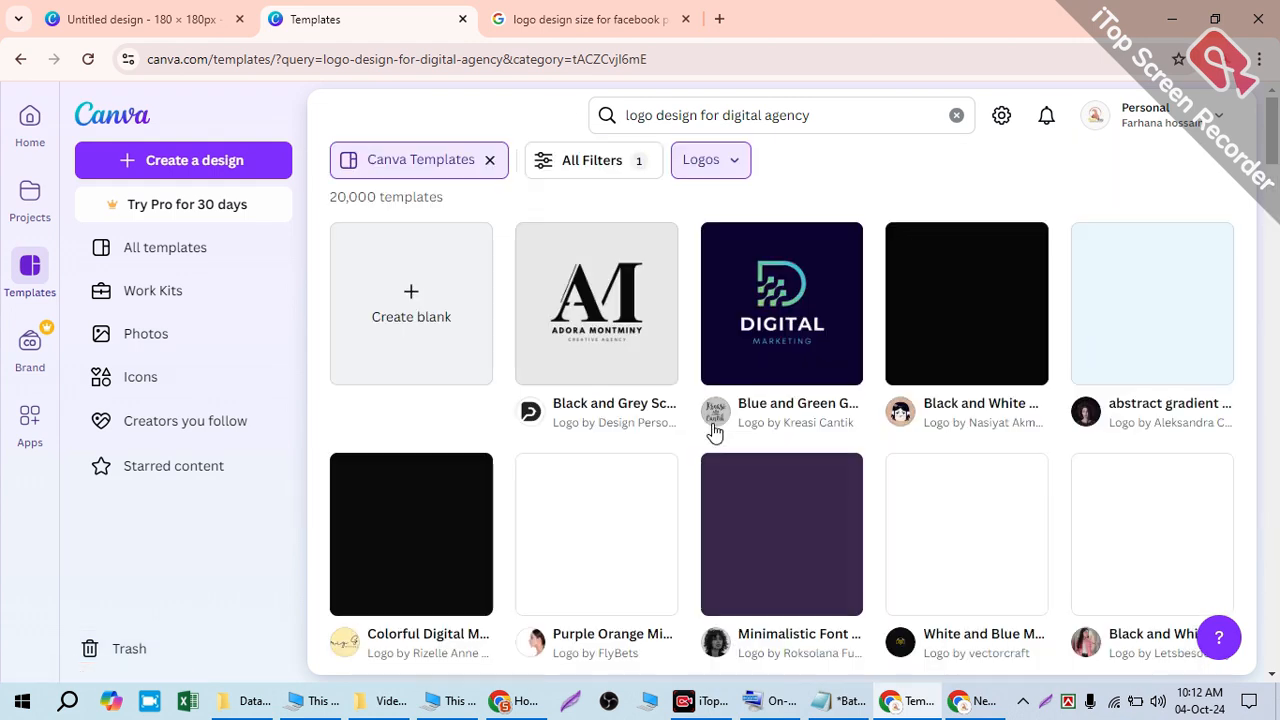
mouse_move(715, 428)
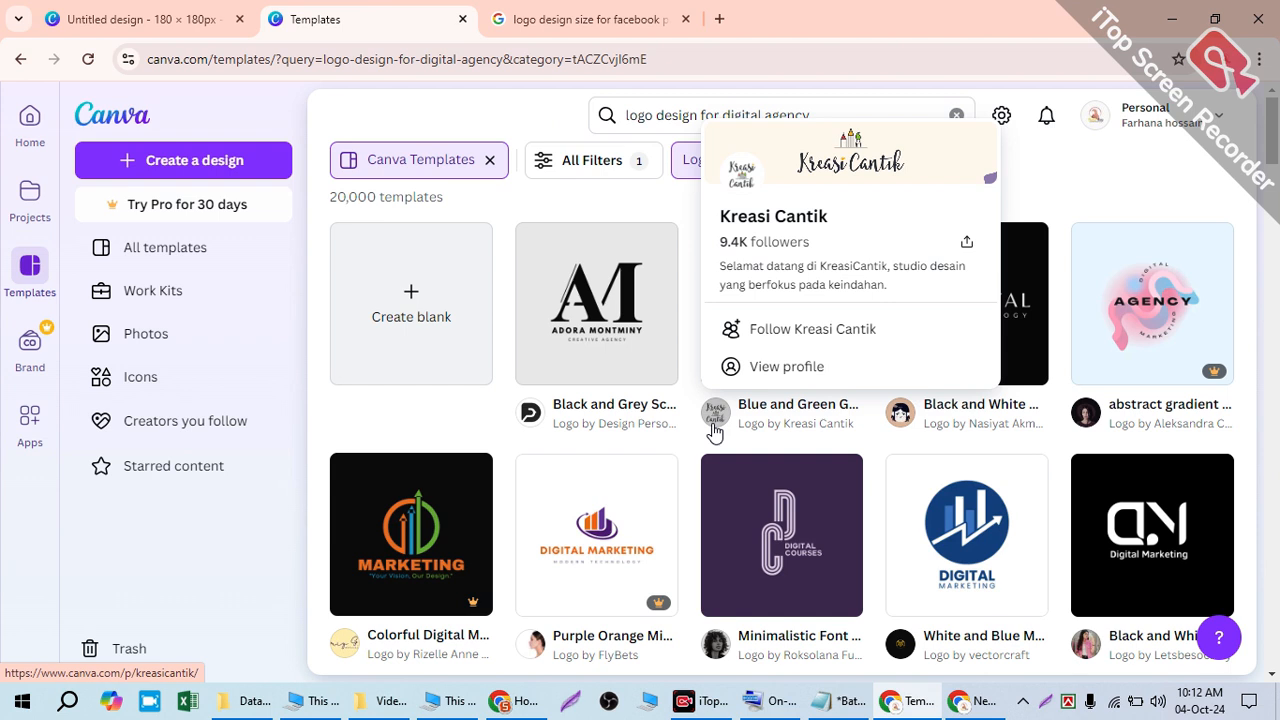
scroll(889, 471, "down", 5)
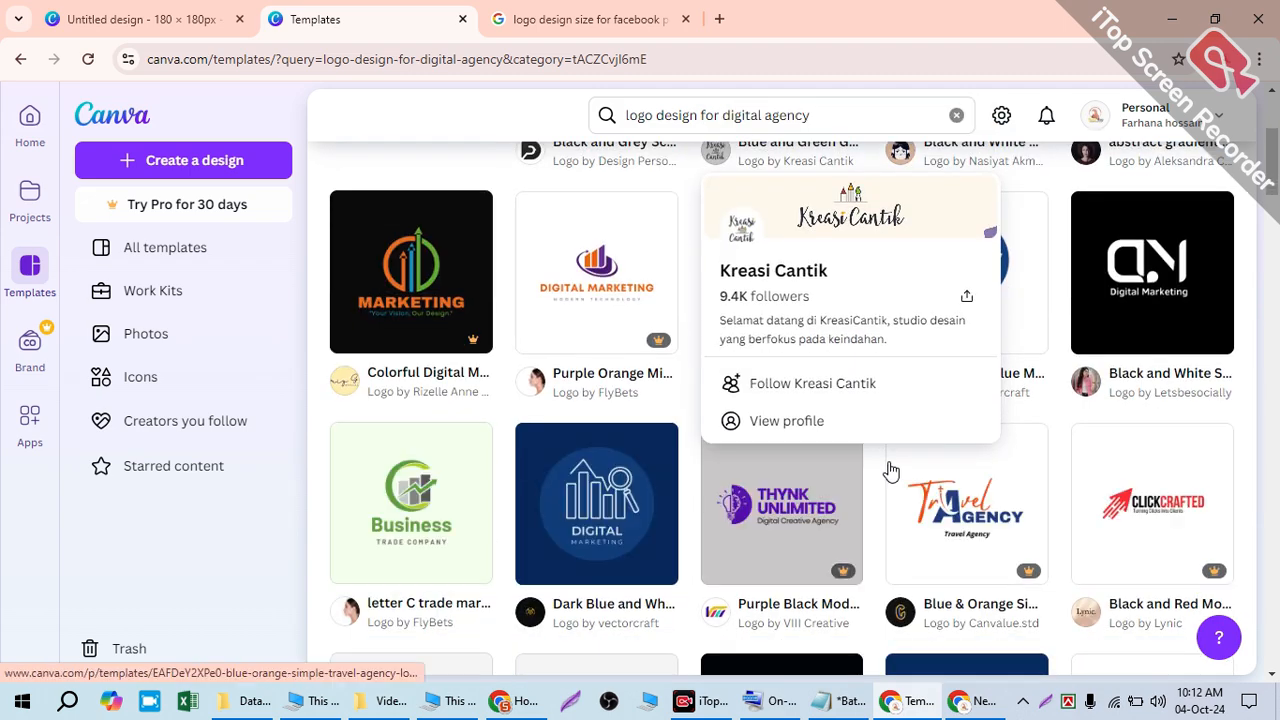
scroll(960, 480, "down", 7)
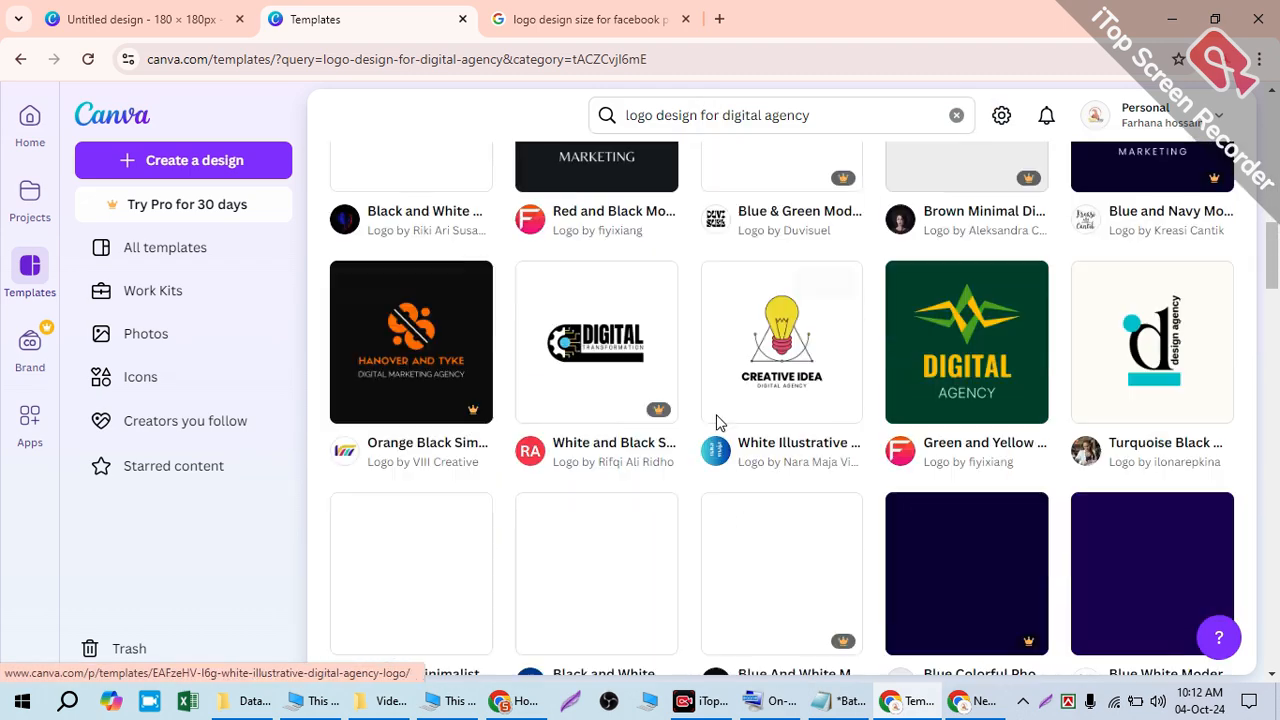
scroll(1000, 415, "down", 3)
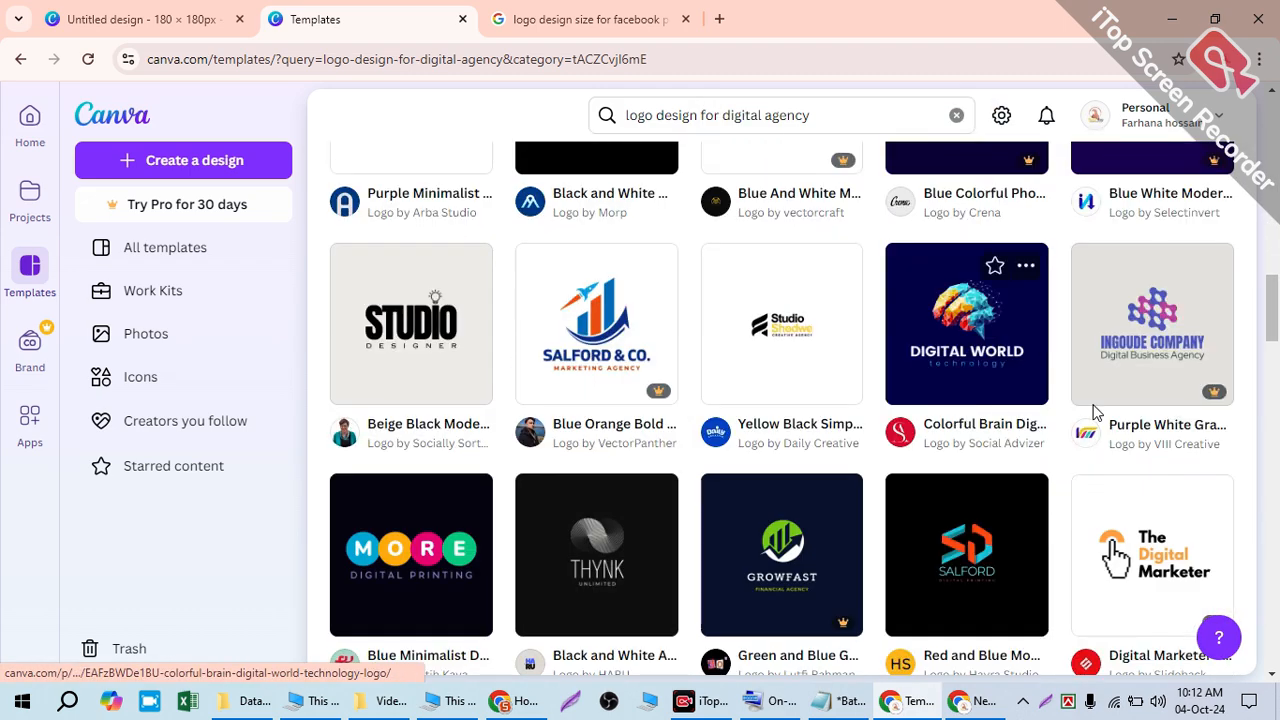
scroll(805, 417, "down", 2)
scroll(805, 417, "down", 6)
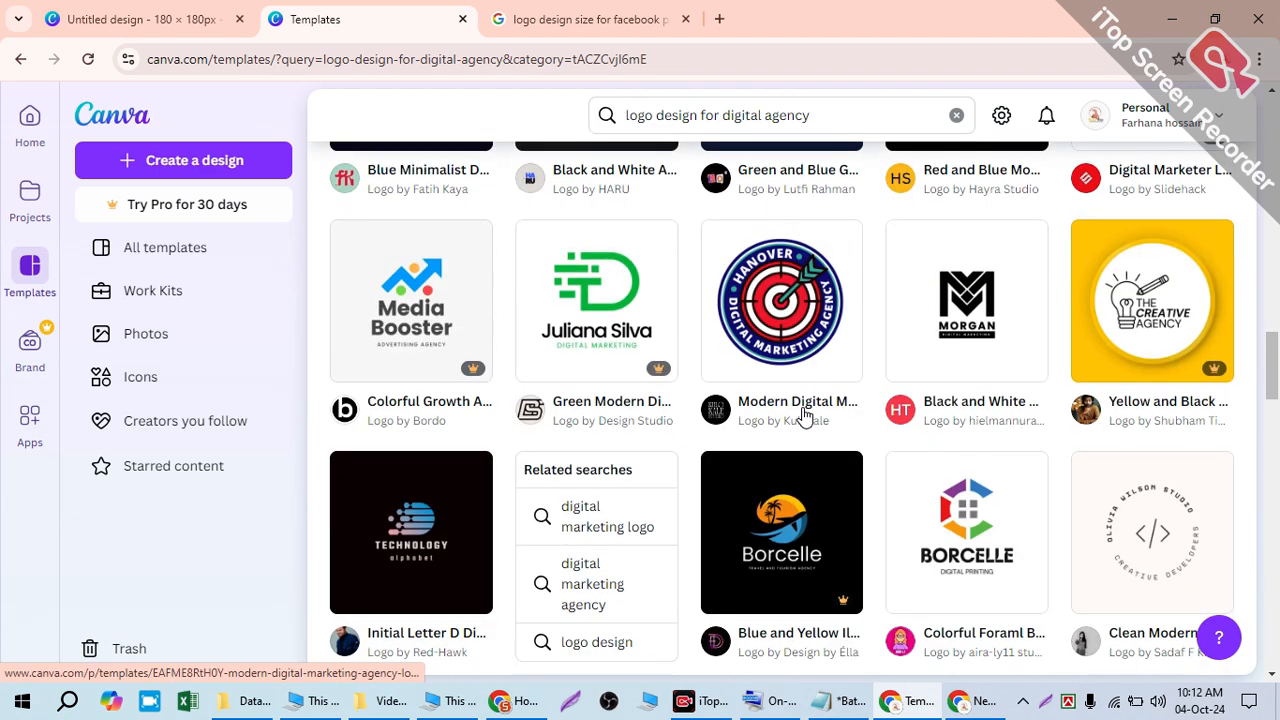
scroll(826, 486, "up", 9)
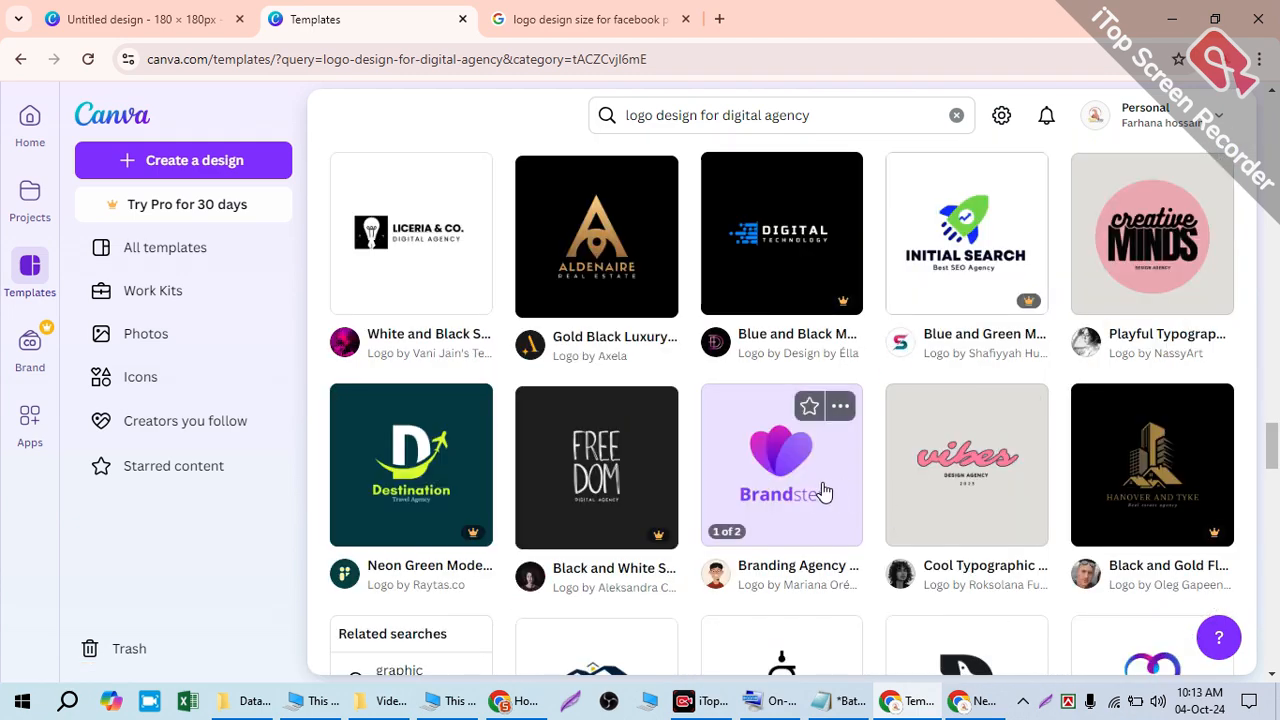
- Revisit the search query, then confirm the Logos category filter again
left_click_drag(812, 115, 575, 118)
left_click(850, 114)
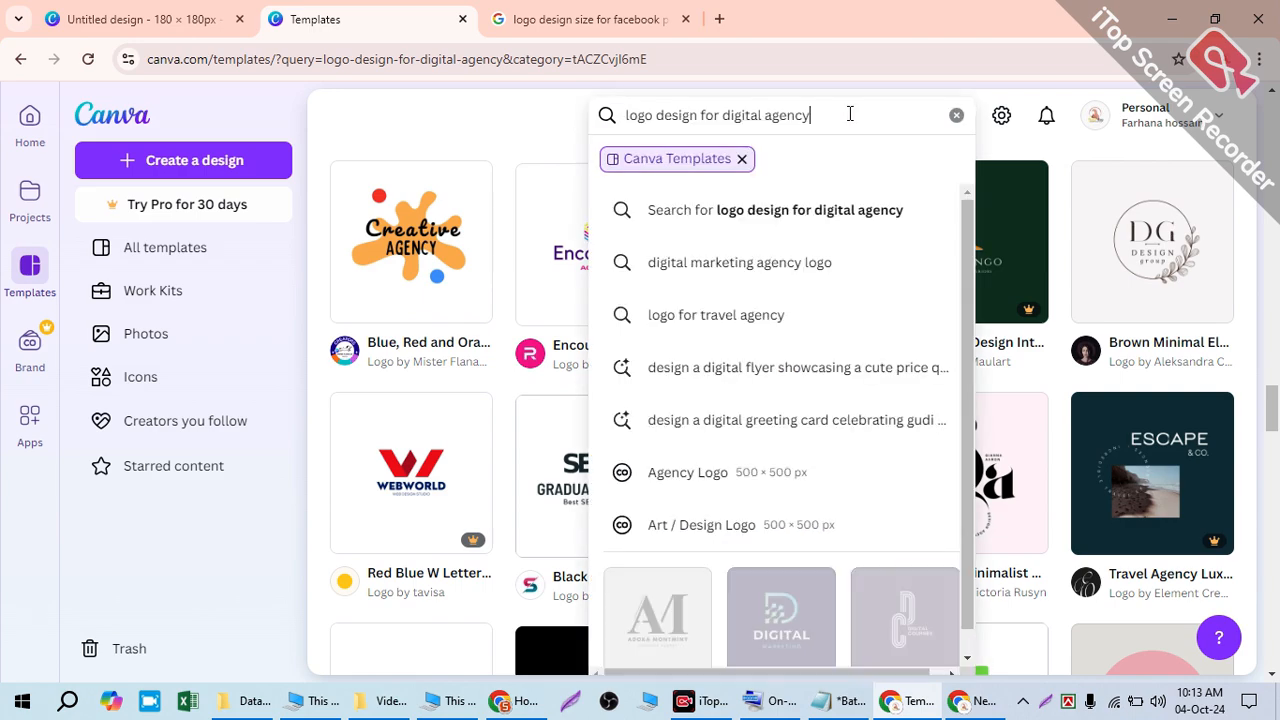
left_click(500, 118)
scroll(680, 280, "down", 8)
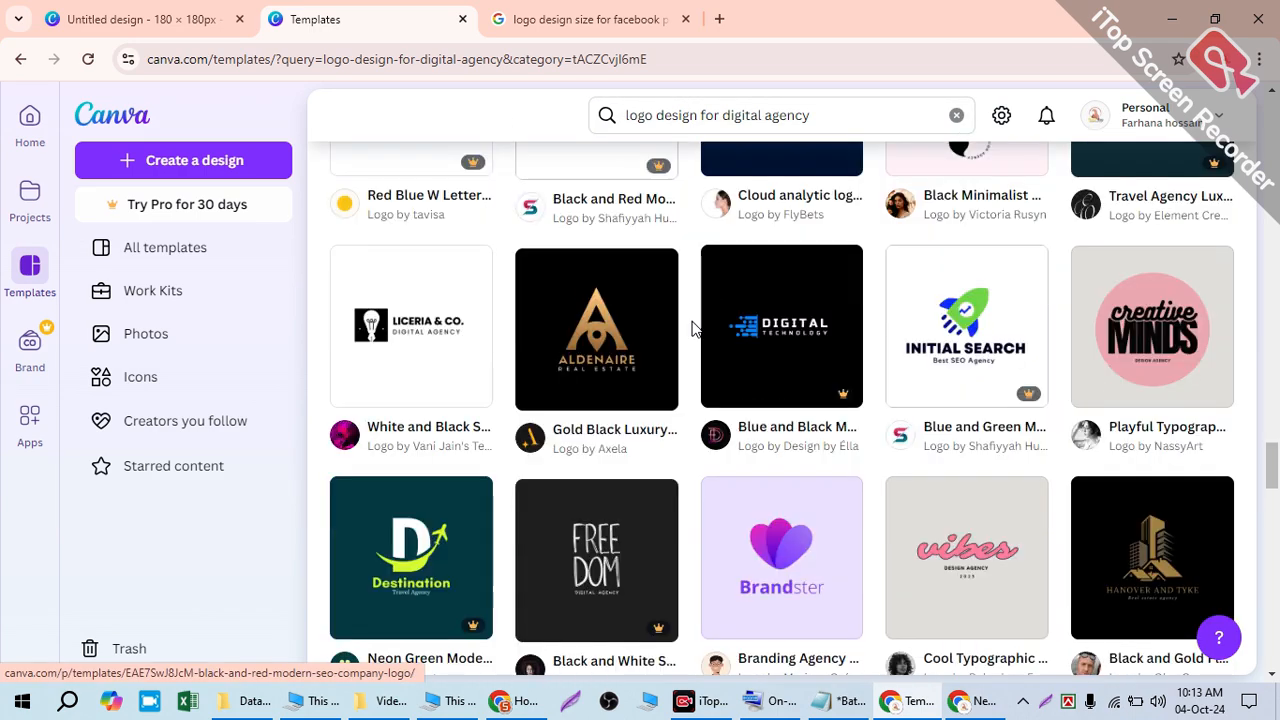
scroll(560, 290, "up", 8)
scroll(547, 290, "up", 10)
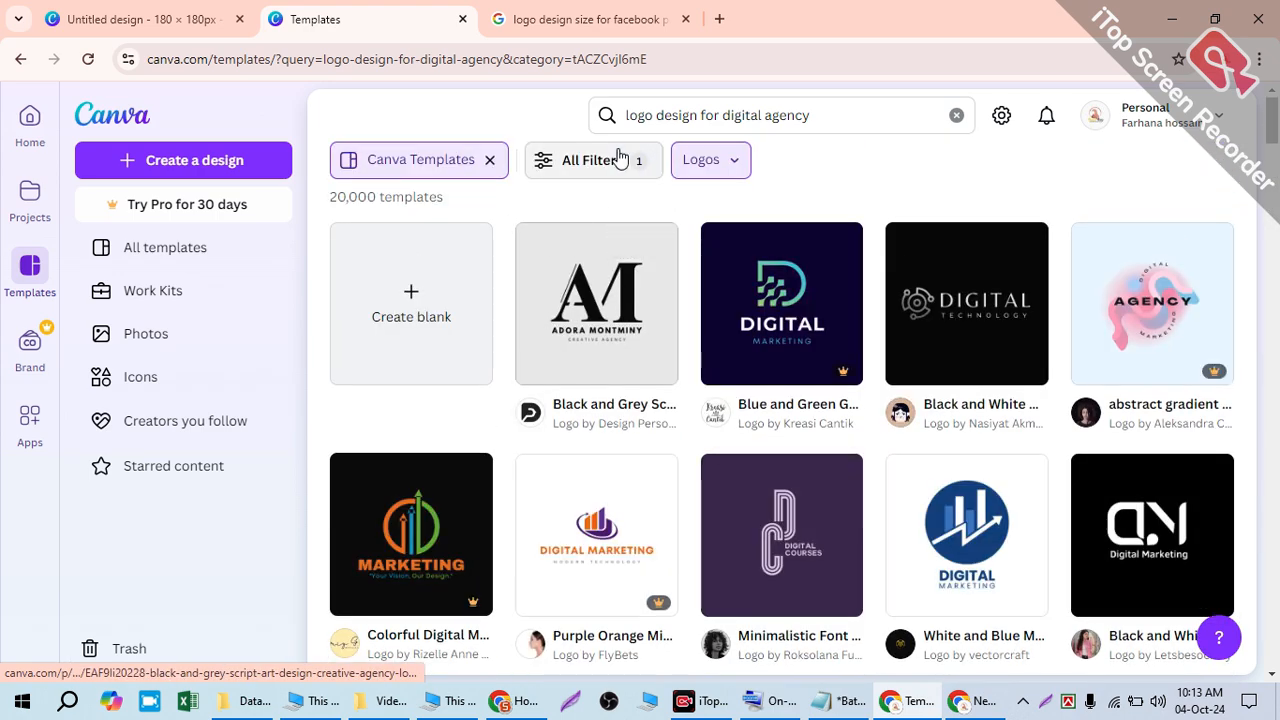
left_click(586, 160)
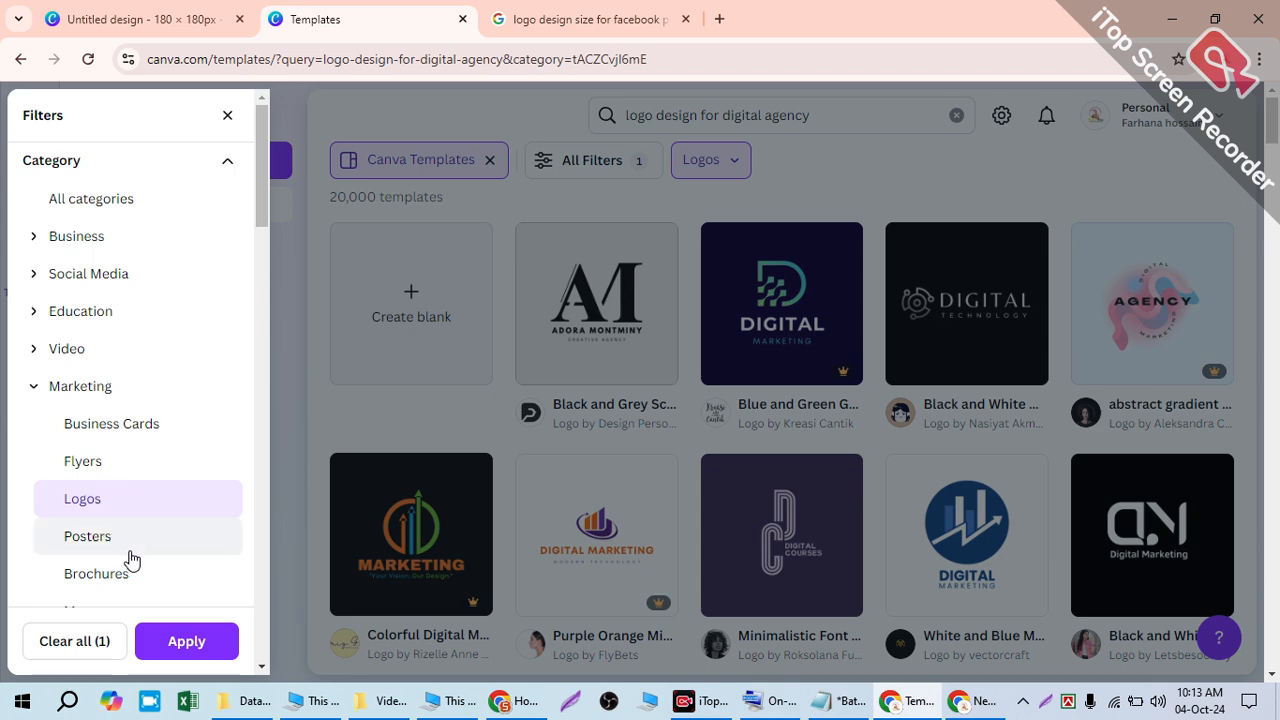
left_click(167, 652)
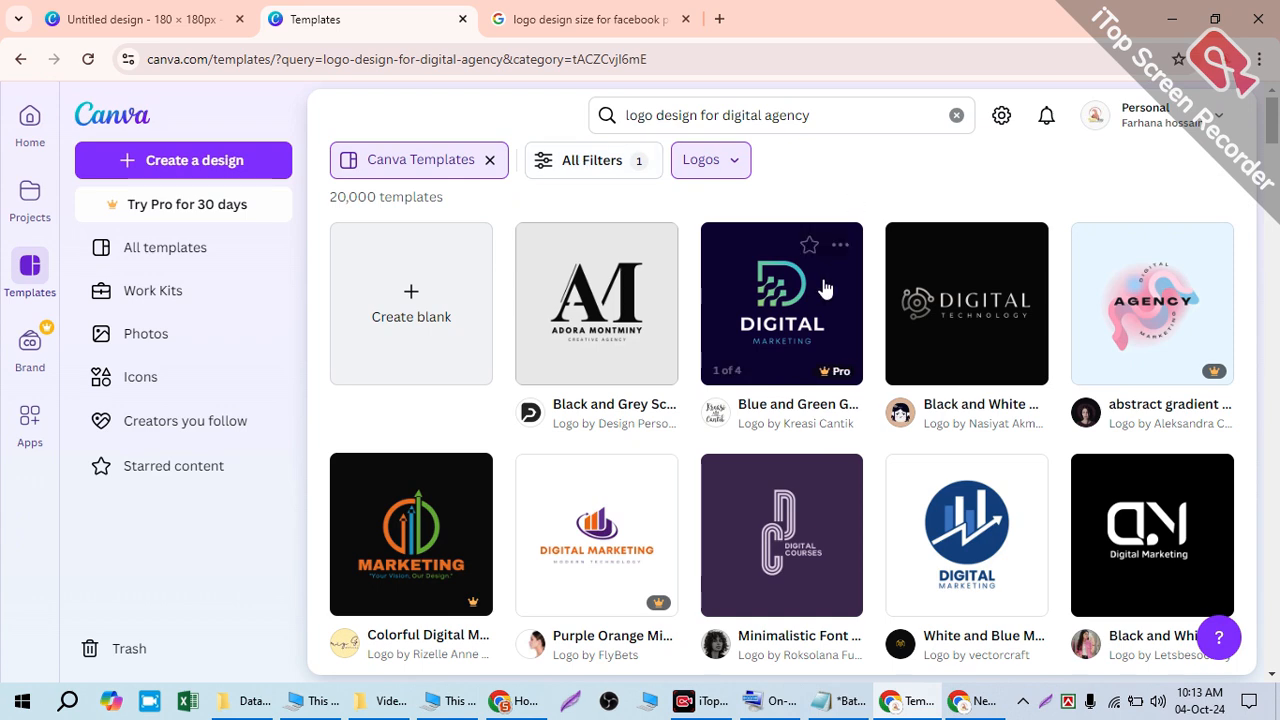
scroll(826, 283, "down", 4)
scroll(732, 428, "up", 3)
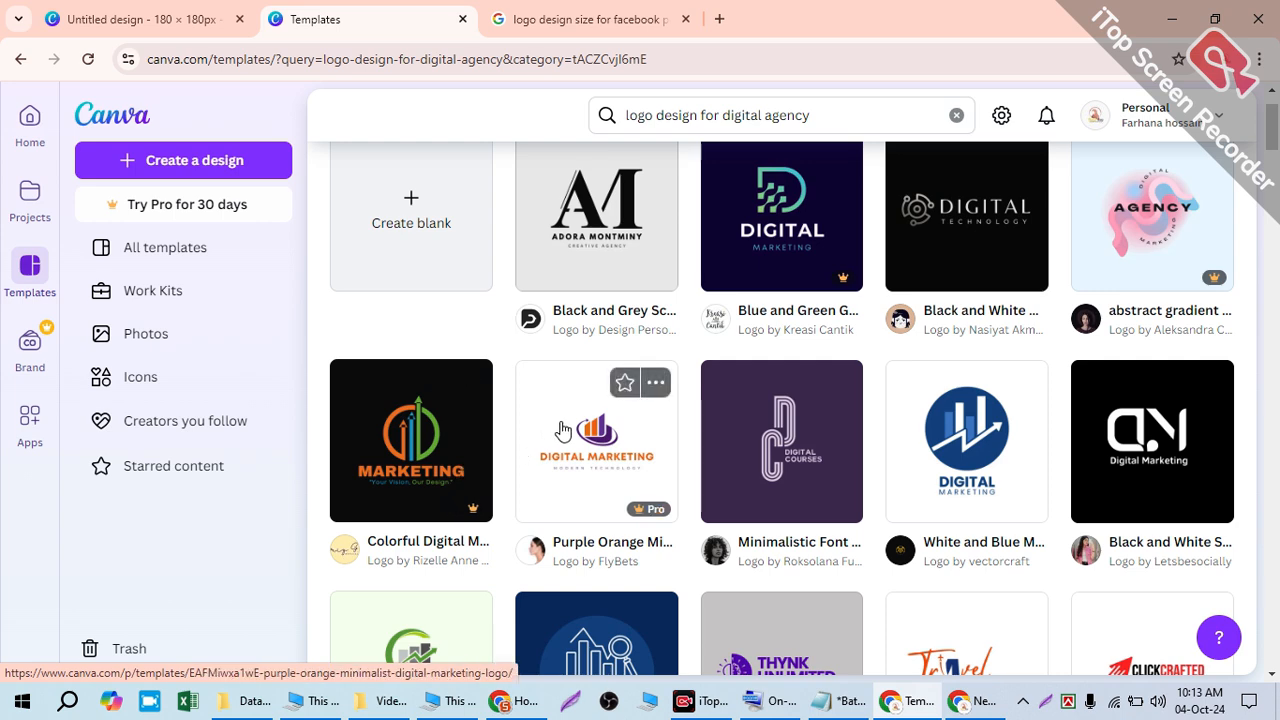
scroll(728, 414, "down", 4)
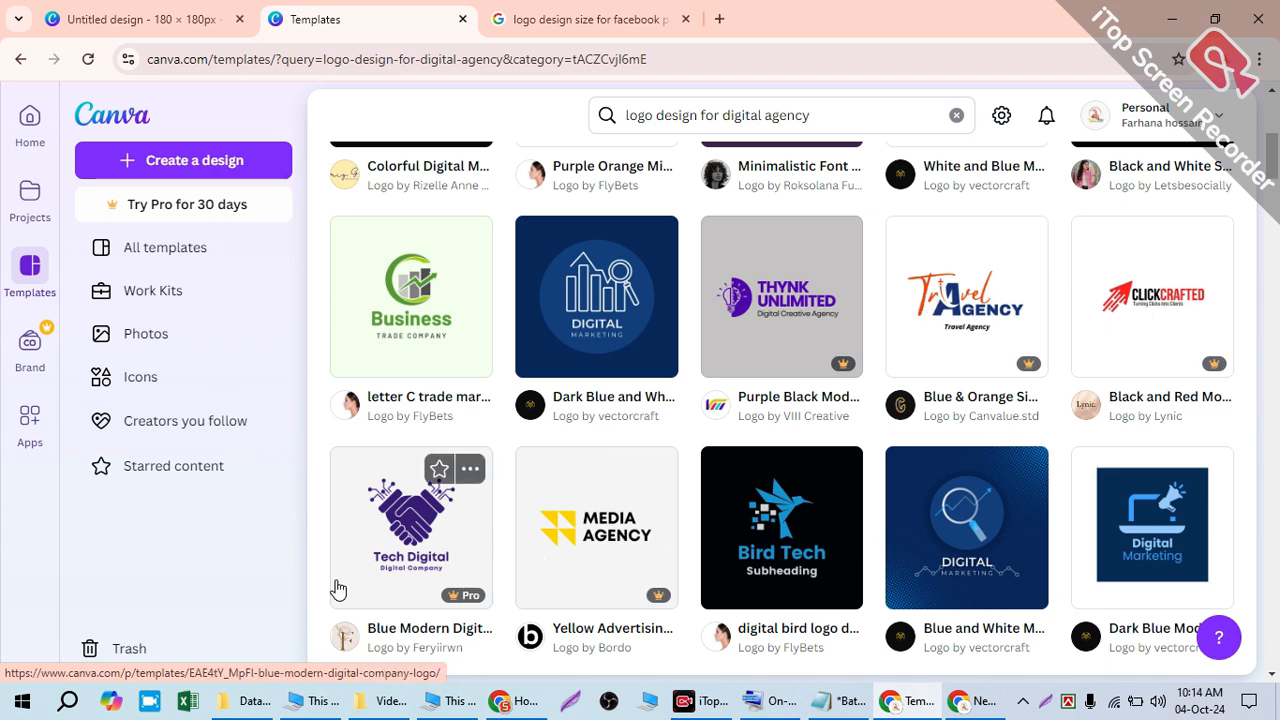
scroll(410, 565, "down", 1)
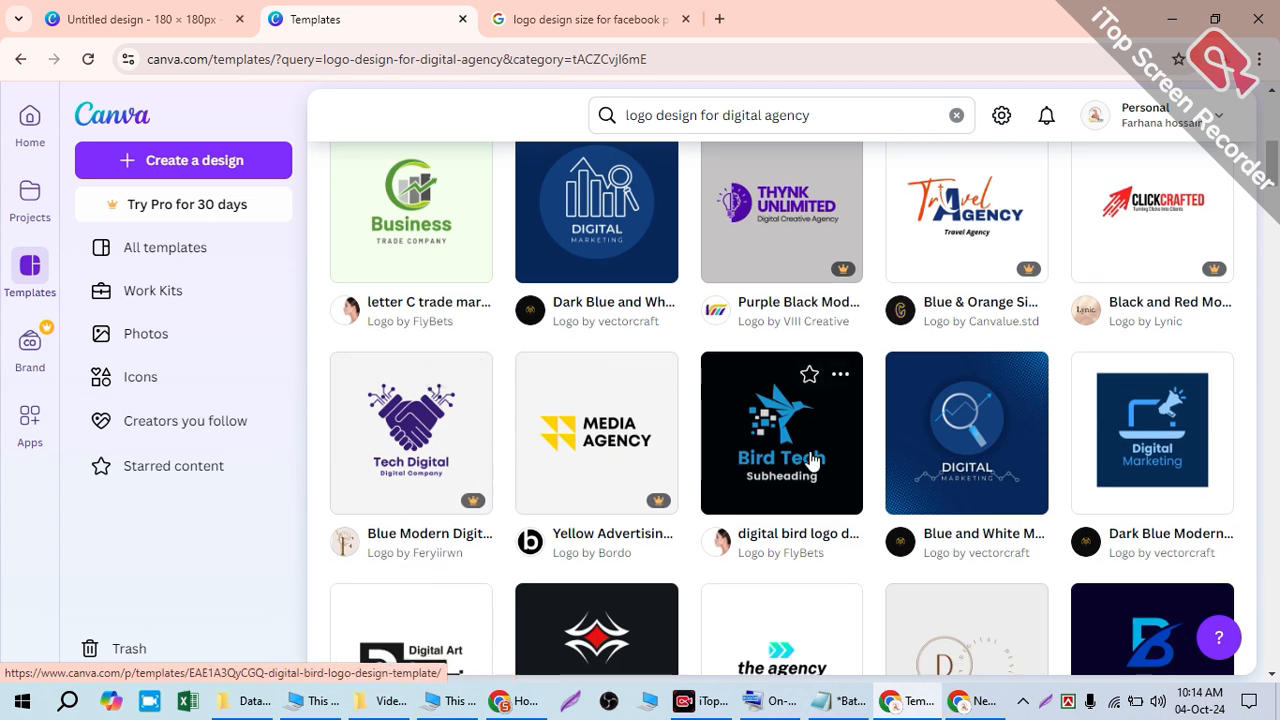
scroll(960, 472, "down", 1)
scroll(986, 474, "down", 2)
scroll(863, 451, "down", 1)
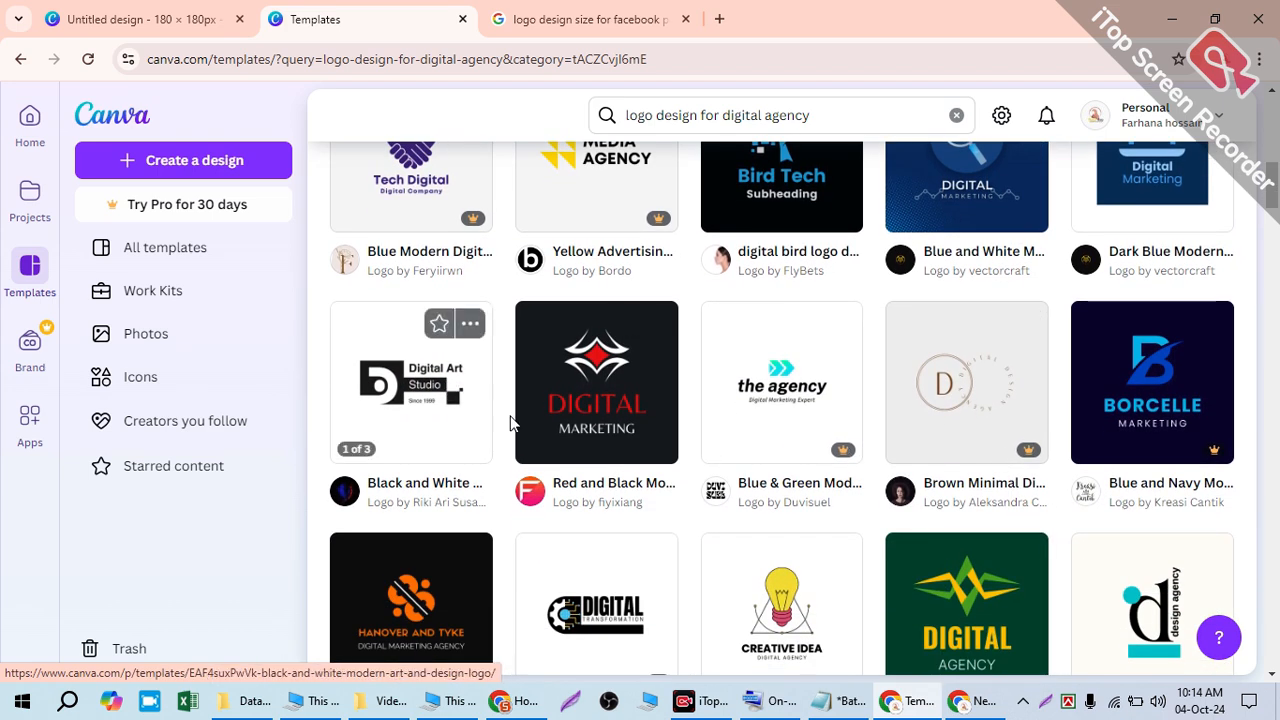
left_click(620, 14)
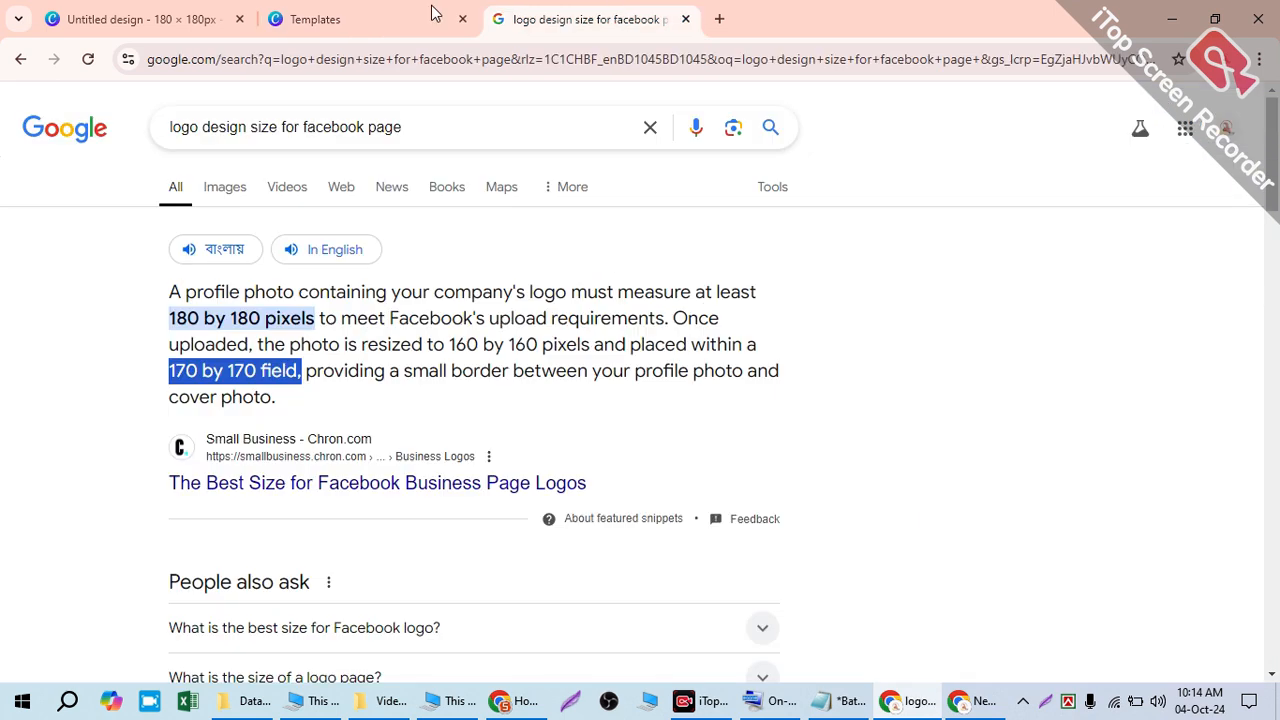
left_click(348, 10)
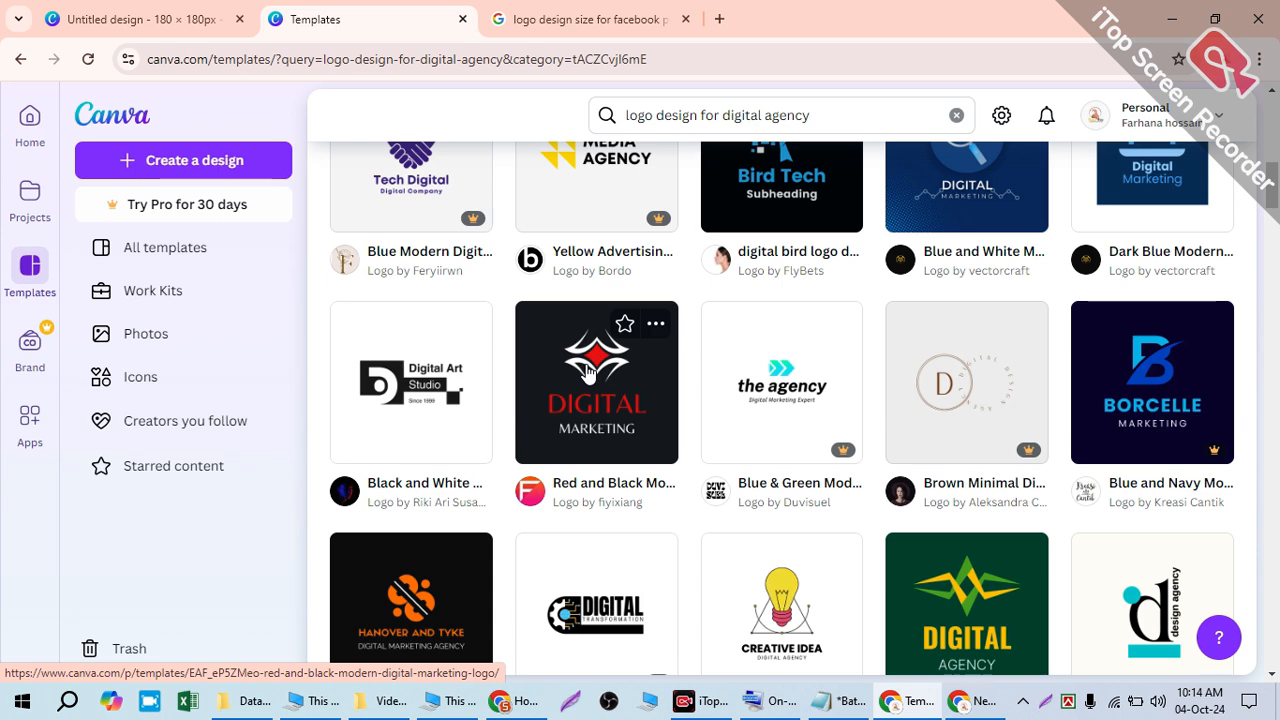
scroll(588, 372, "down", 3)
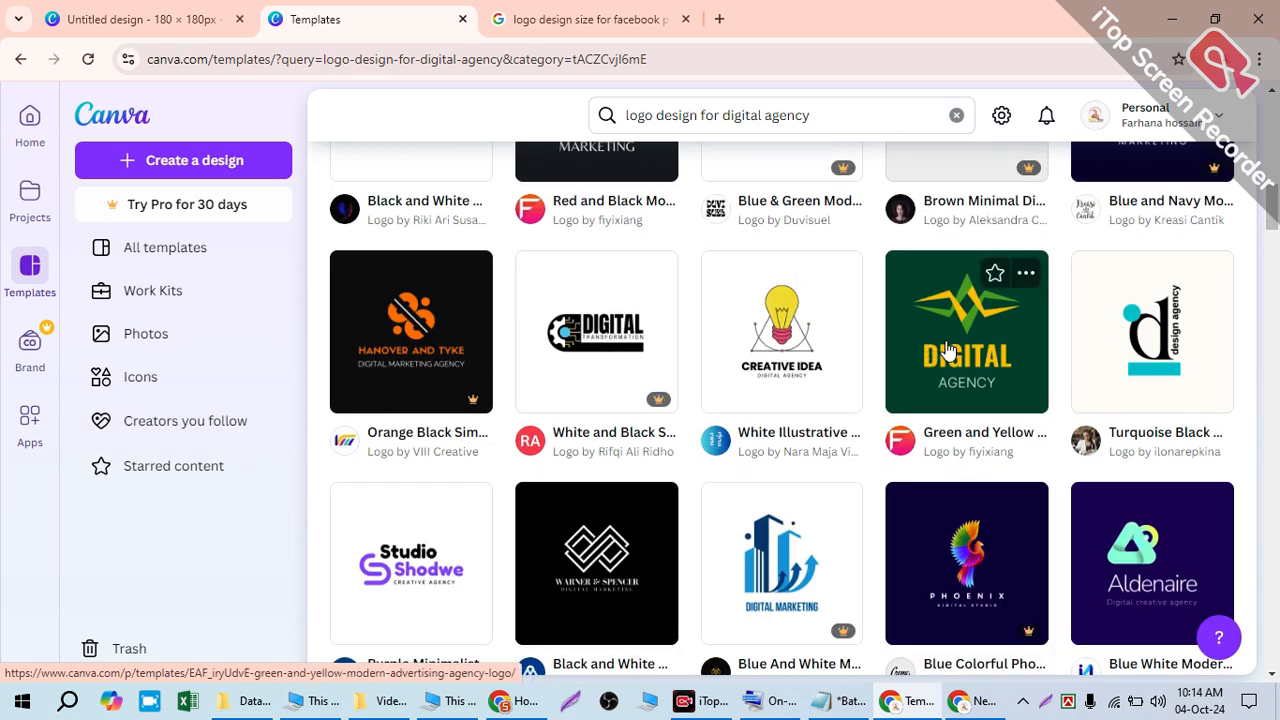
scroll(1068, 355, "down", 2)
scroll(1068, 355, "down", 1)
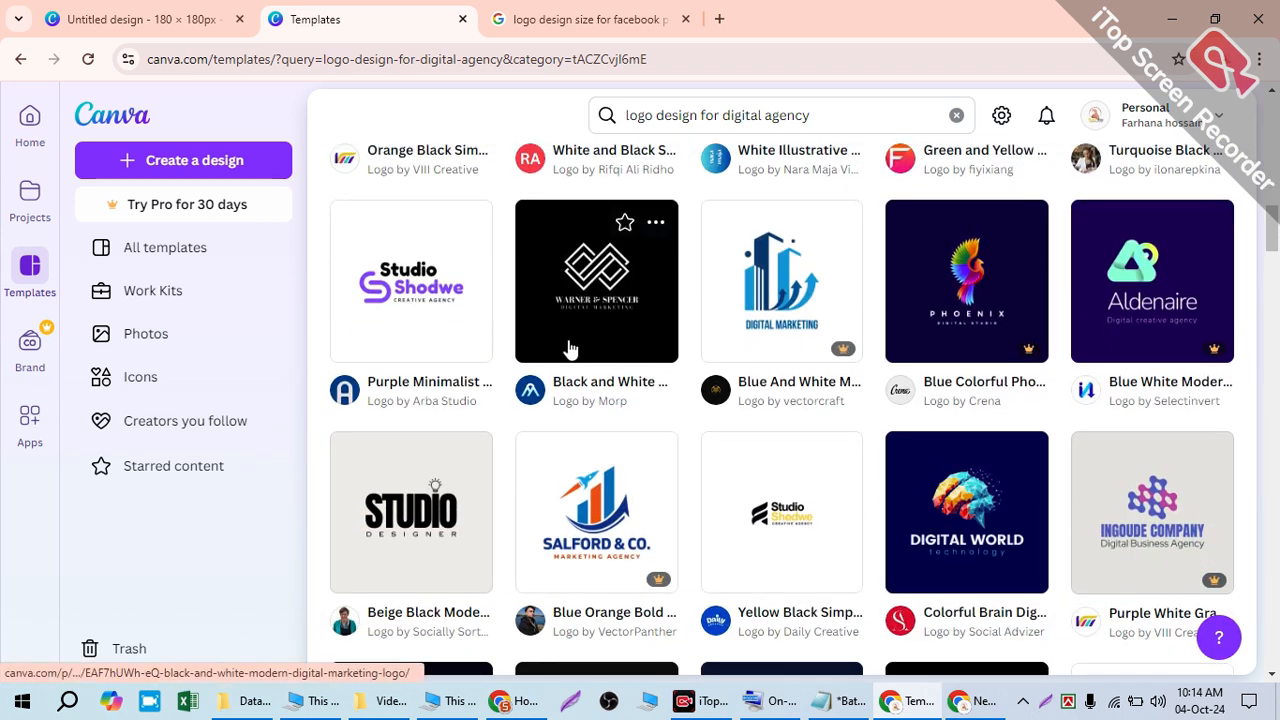
scroll(569, 348, "down", 2)
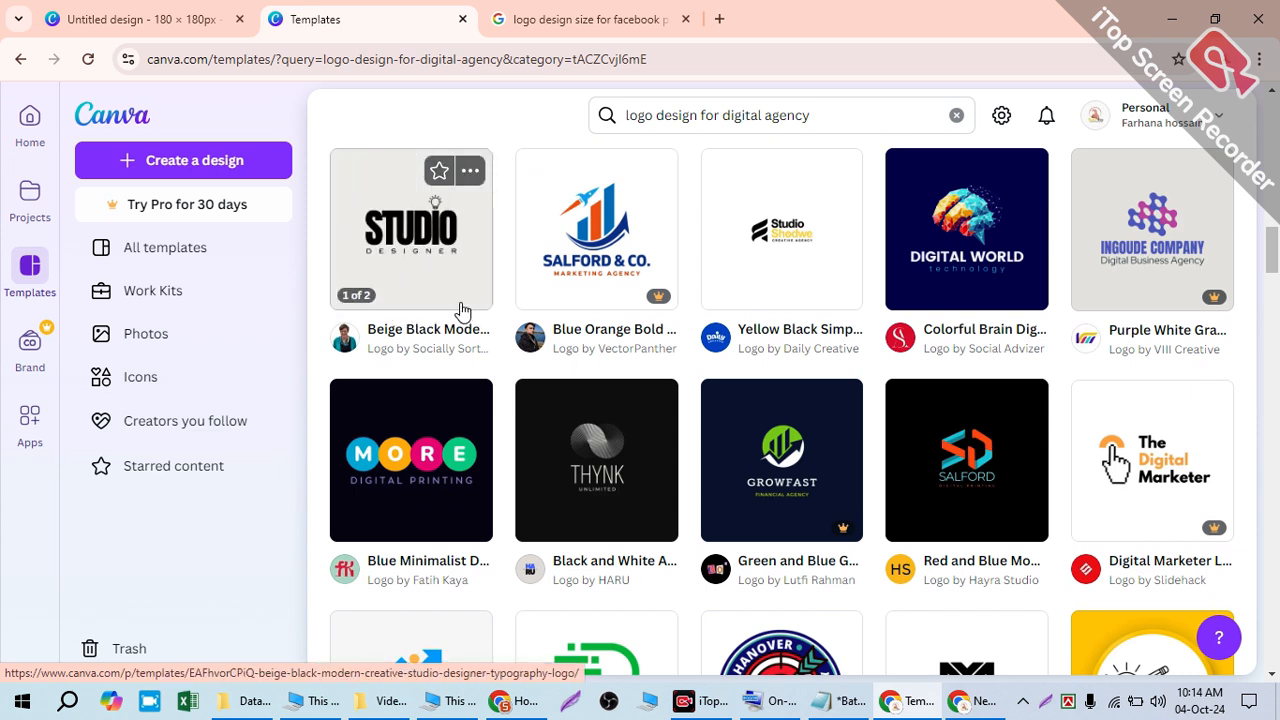
scroll(680, 485, "down", 1)
scroll(680, 485, "down", 3)
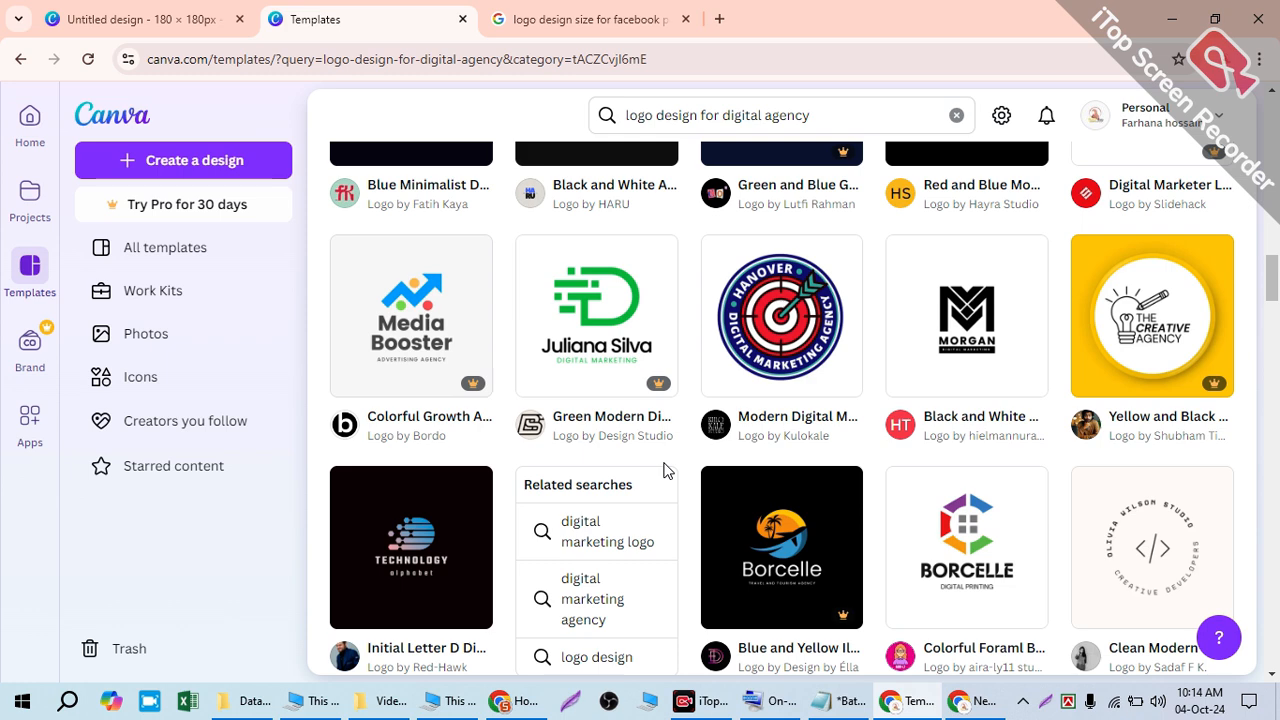
scroll(663, 470, "down", 5)
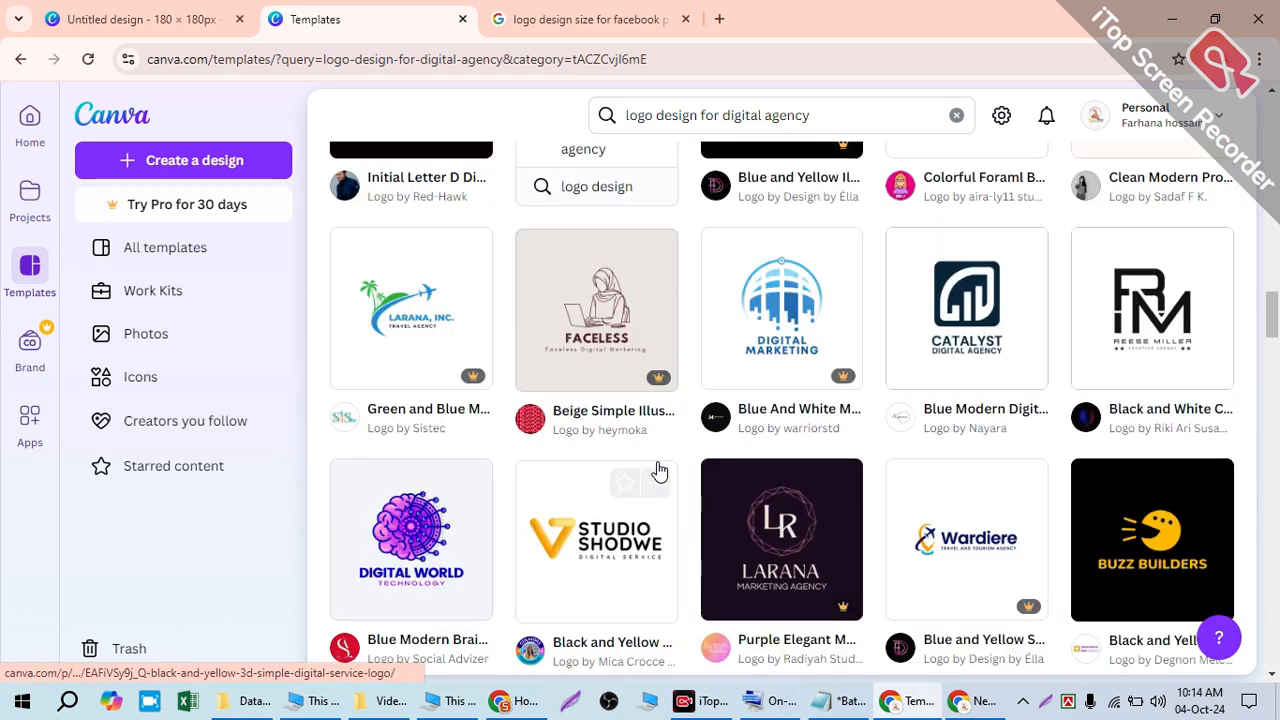
scroll(700, 470, "down", 3)
scroll(740, 468, "down", 2)
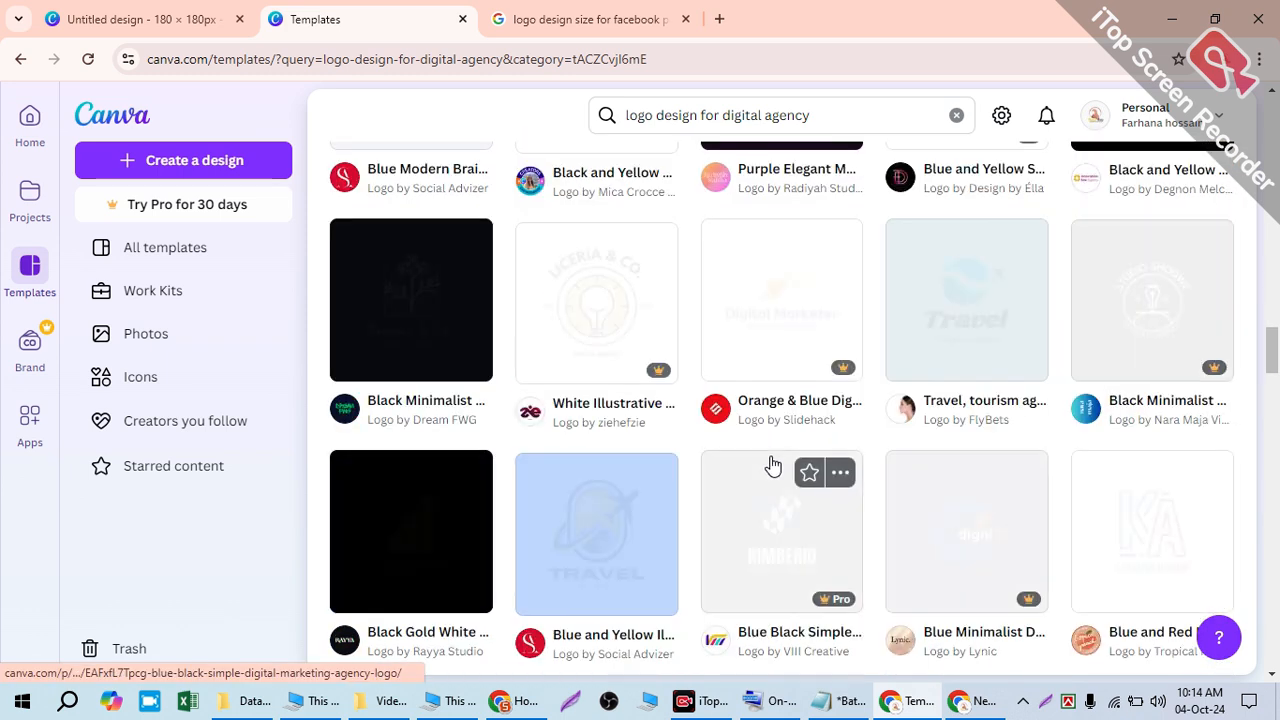
scroll(918, 482, "down", 3)
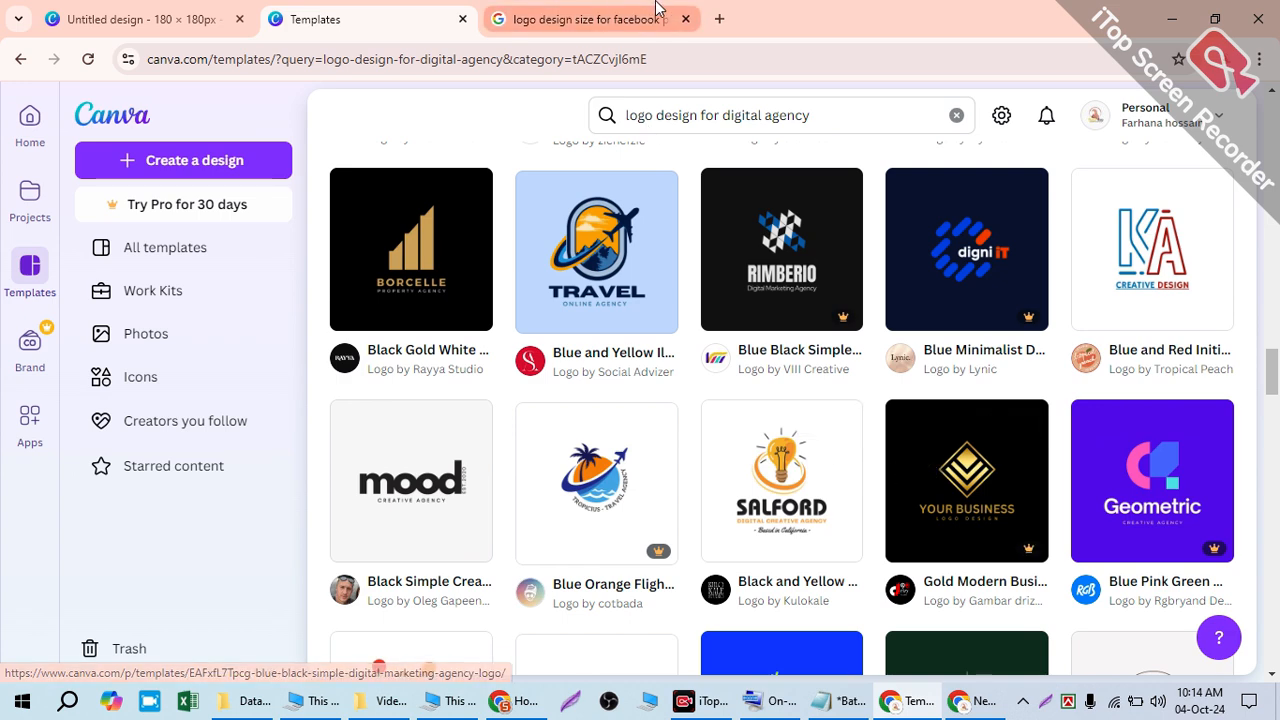
- In the search results tab, replace the address with 'fivee.com' and go there
left_click(625, 18)
left_click(518, 50)
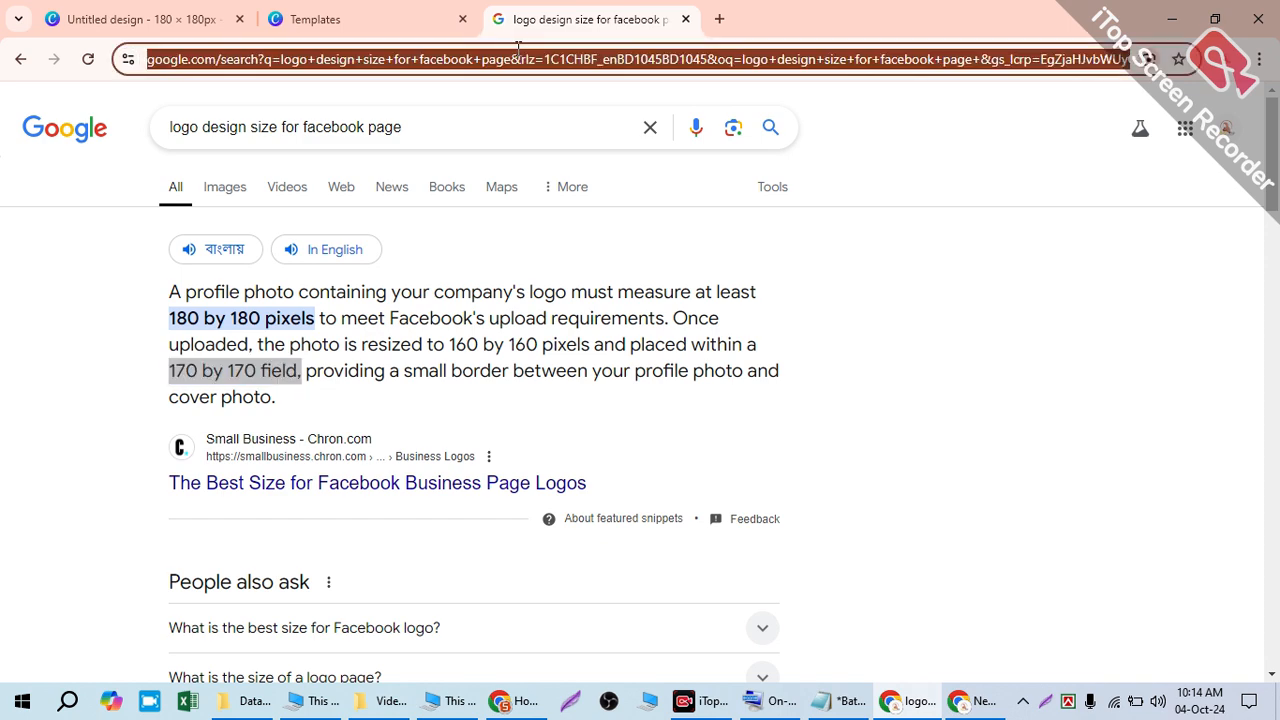
key("BackSpace")
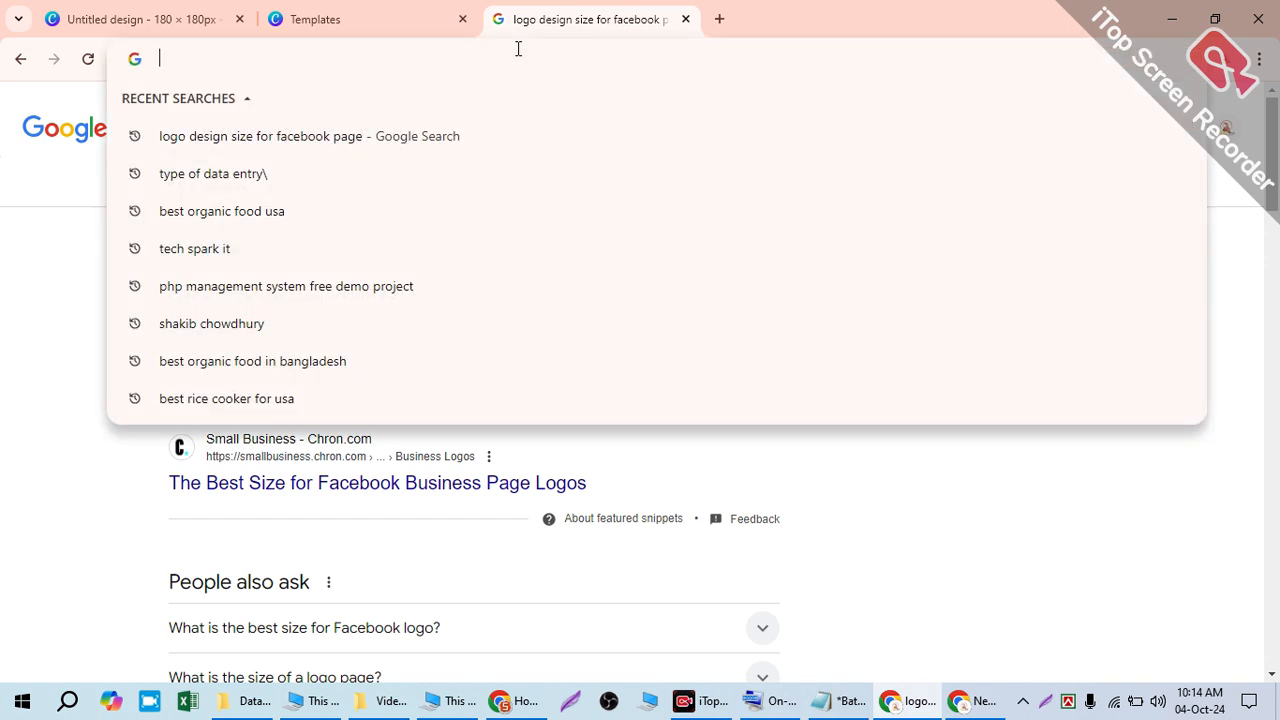
type("fivee.com")
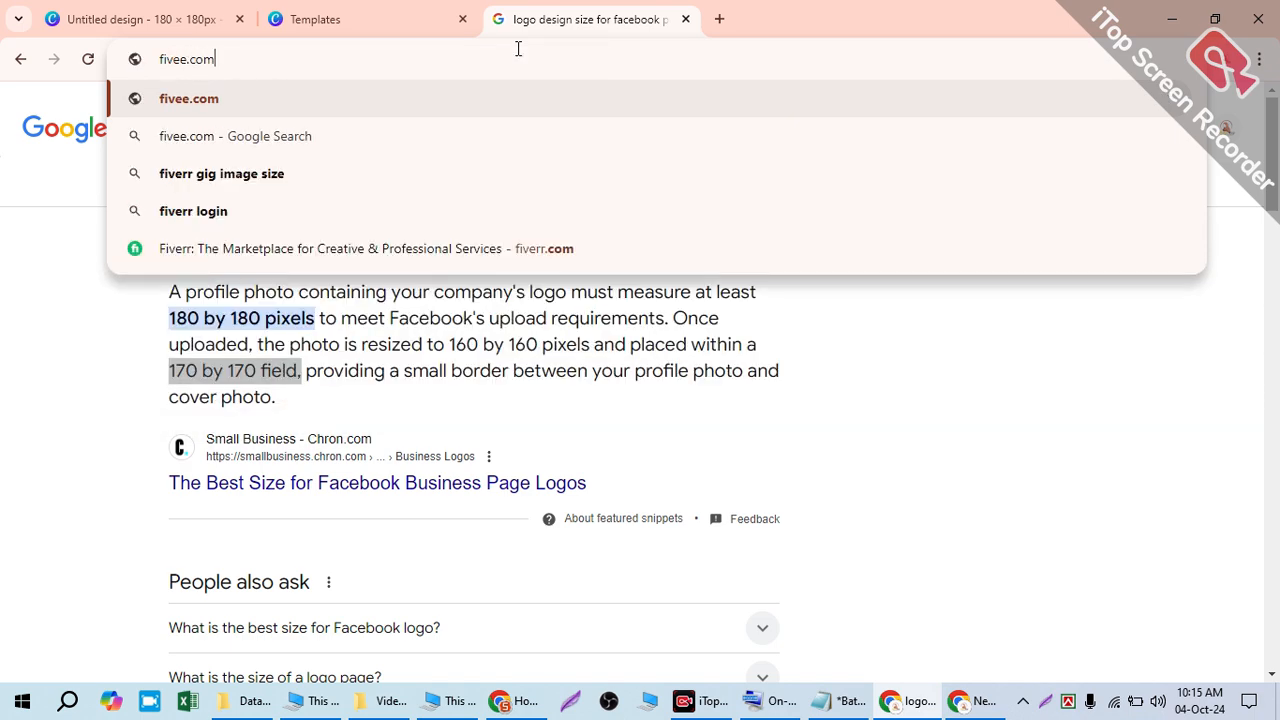
key("Return")
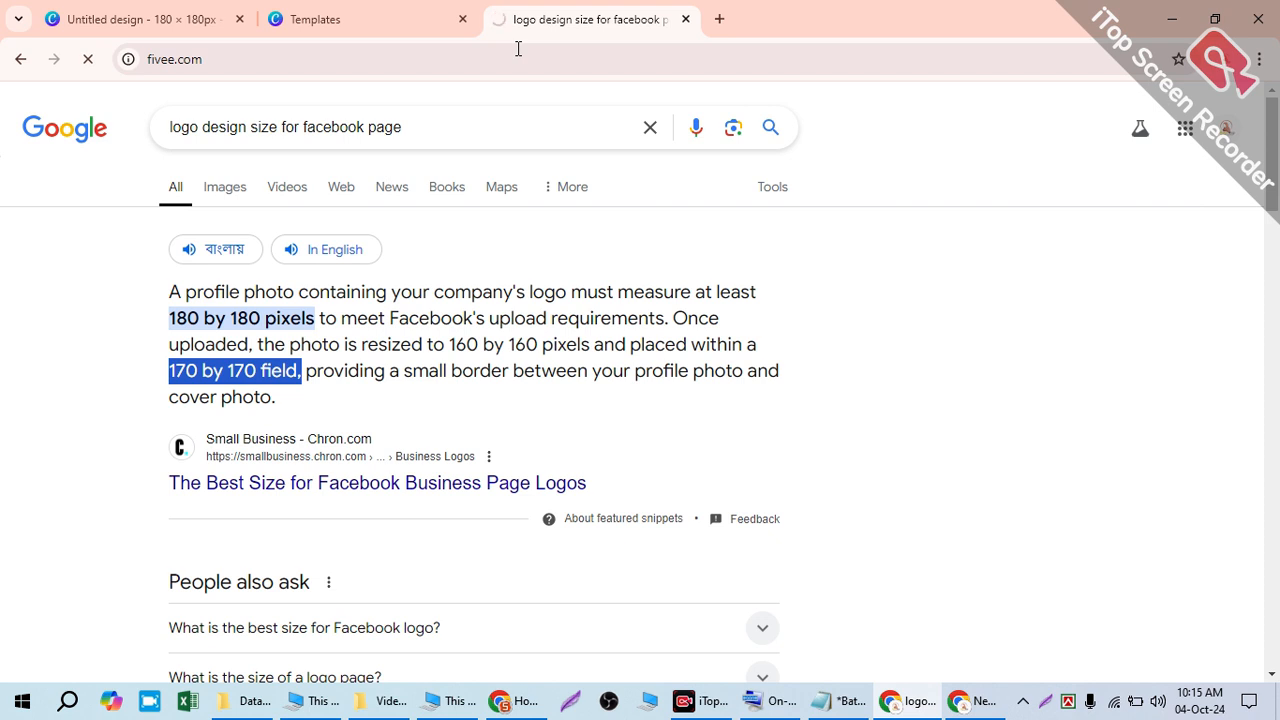
- Correct the address to 'fiverr.com' and load Fiverr
left_click(245, 59)
left_click_drag(263, 60, 242, 62)
left_click(238, 62)
type("r")
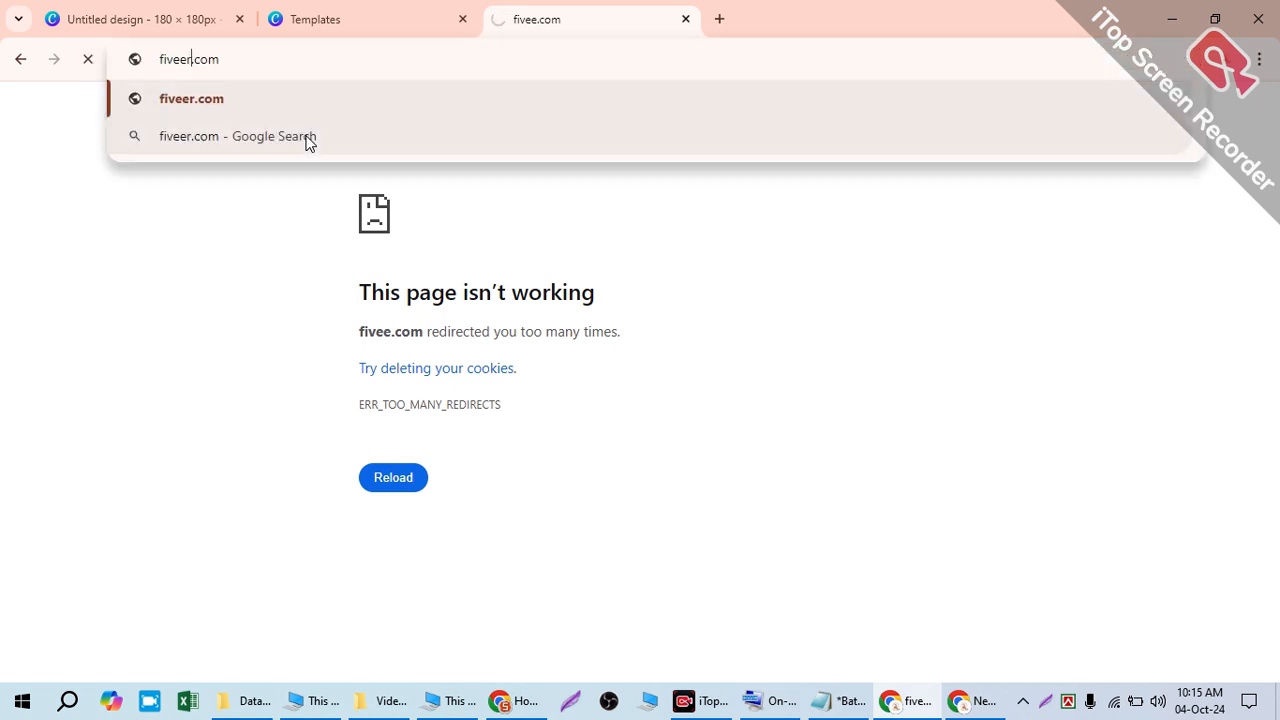
key("BackSpace")
key("BackSpace")
type("rr")
key("Return")
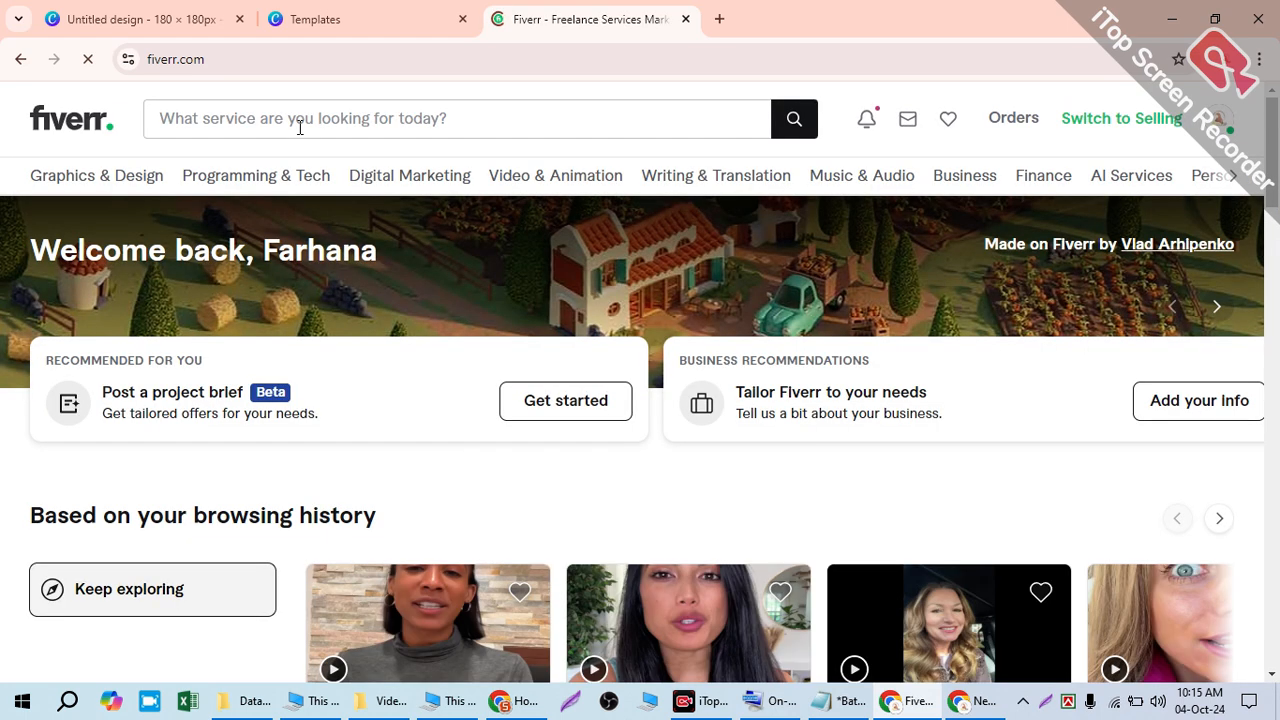
- Search Fiverr for 'canva design'
left_click(206, 122)
type("can")
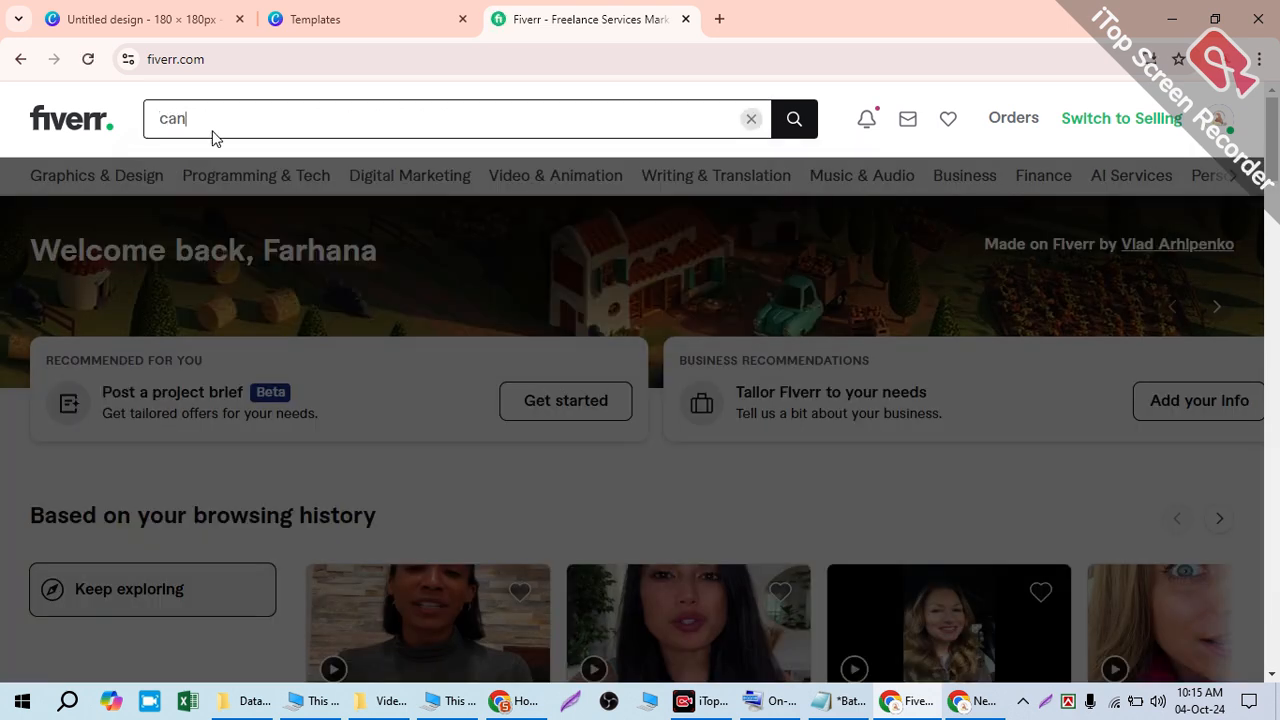
type("va desg")
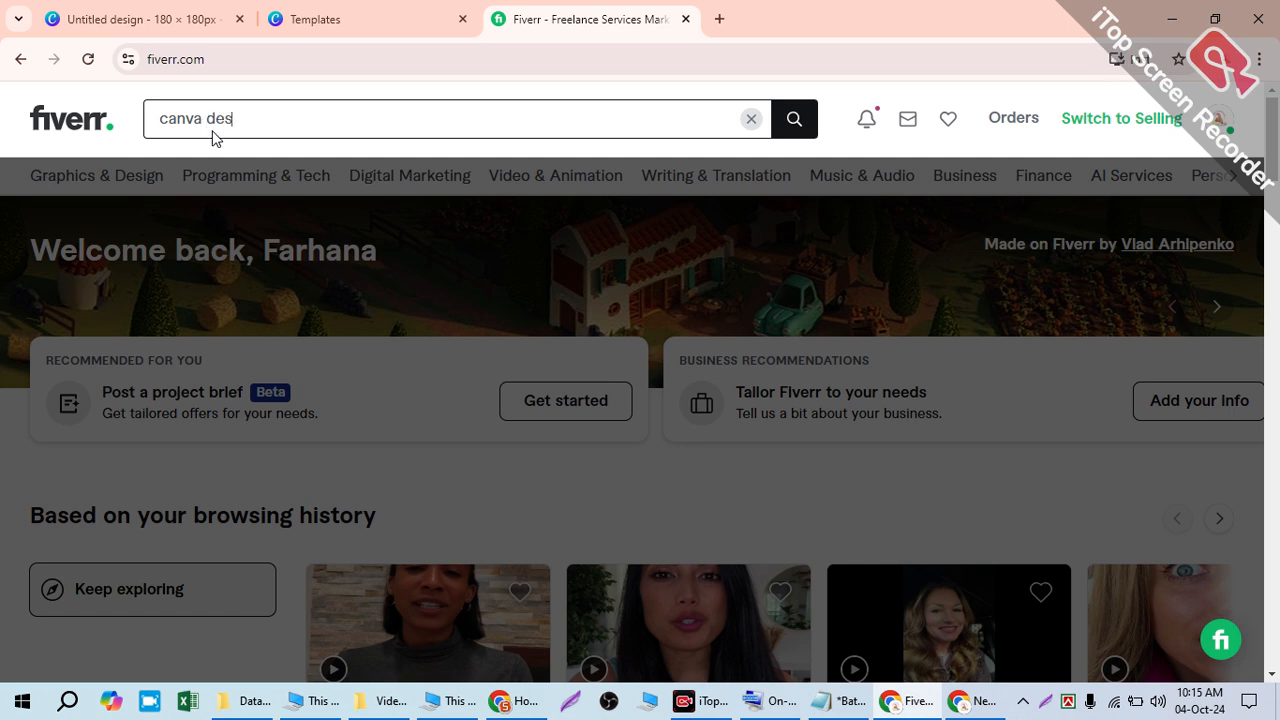
key("BackSpace")
type("ign")
key("Return")
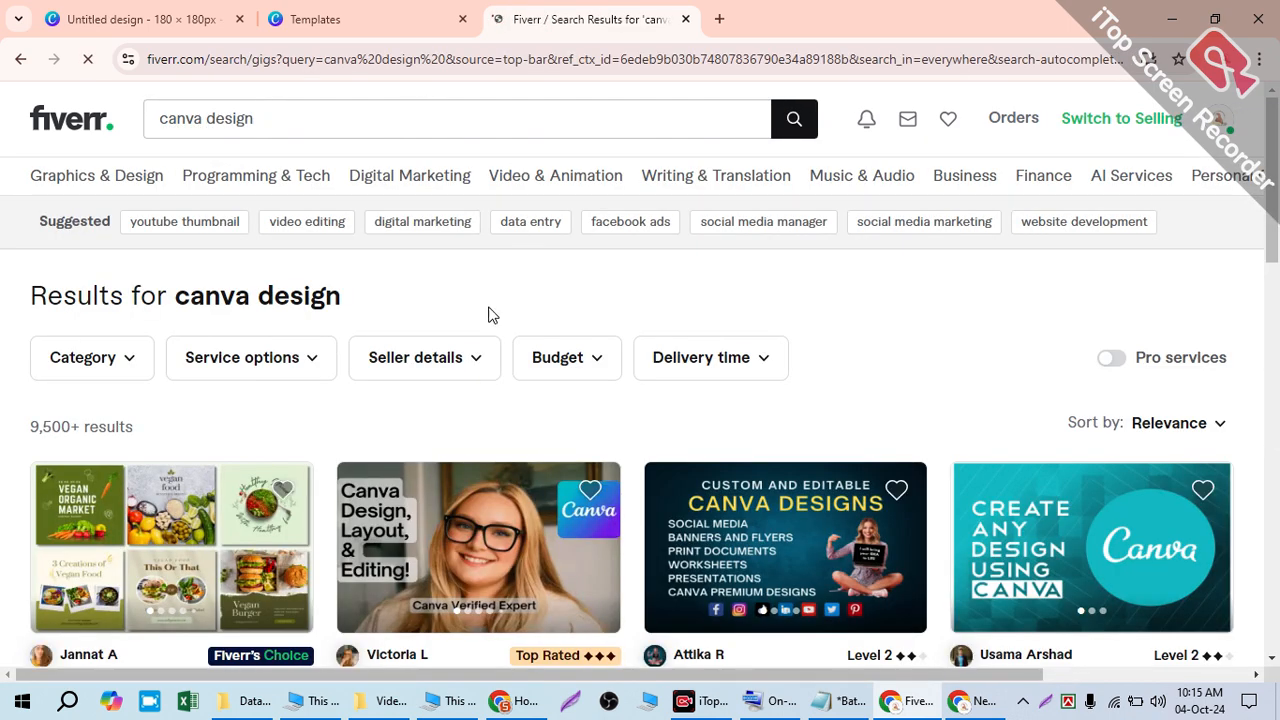
scroll(388, 508, "down", 3)
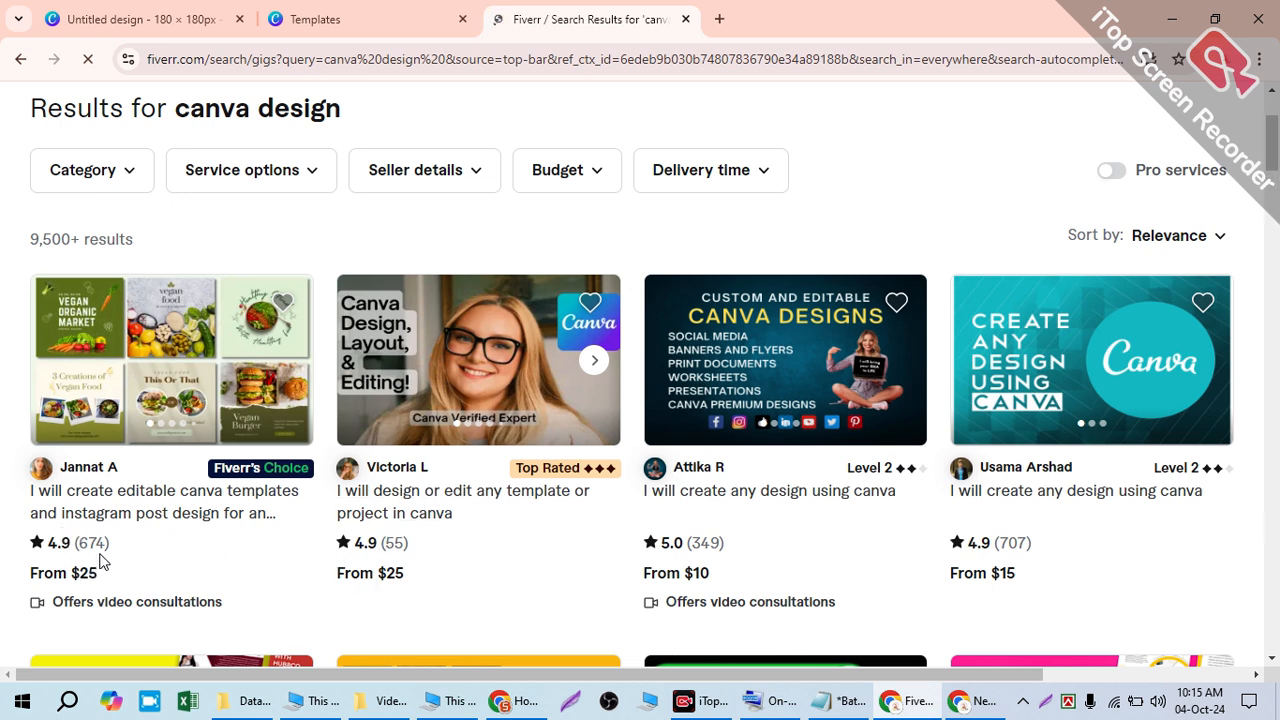
- Highlight gig review counts (55, 707, 1k+) and the $10 starting price in the results
left_click_drag(381, 538, 400, 545)
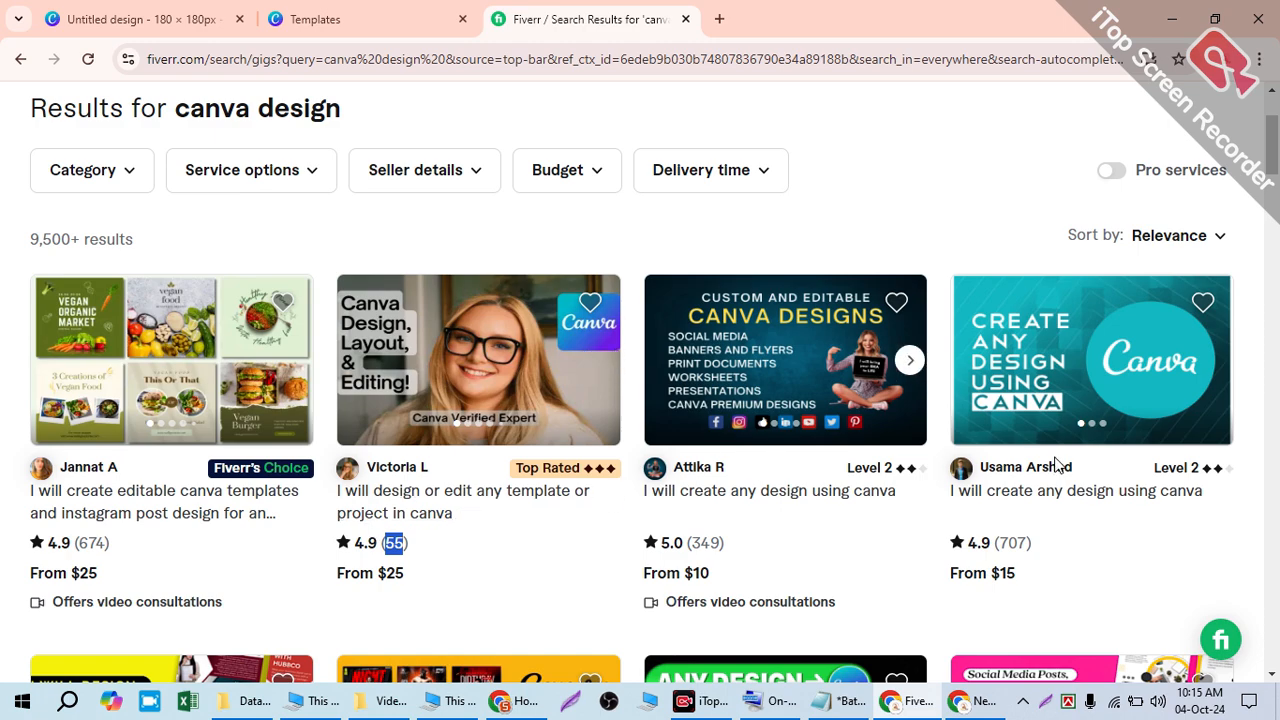
scroll(1136, 463, "down", 2)
left_click_drag(996, 354, 1017, 348)
scroll(1023, 363, "down", 3)
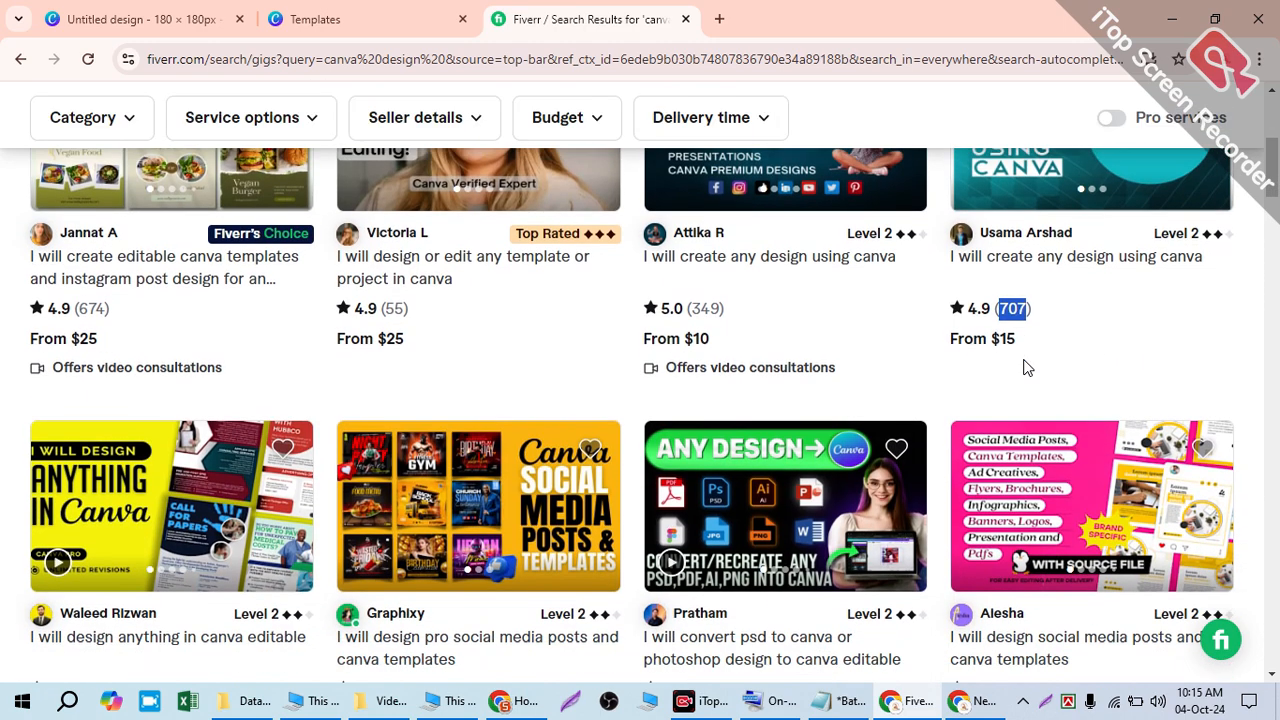
left_click_drag(689, 455, 722, 455)
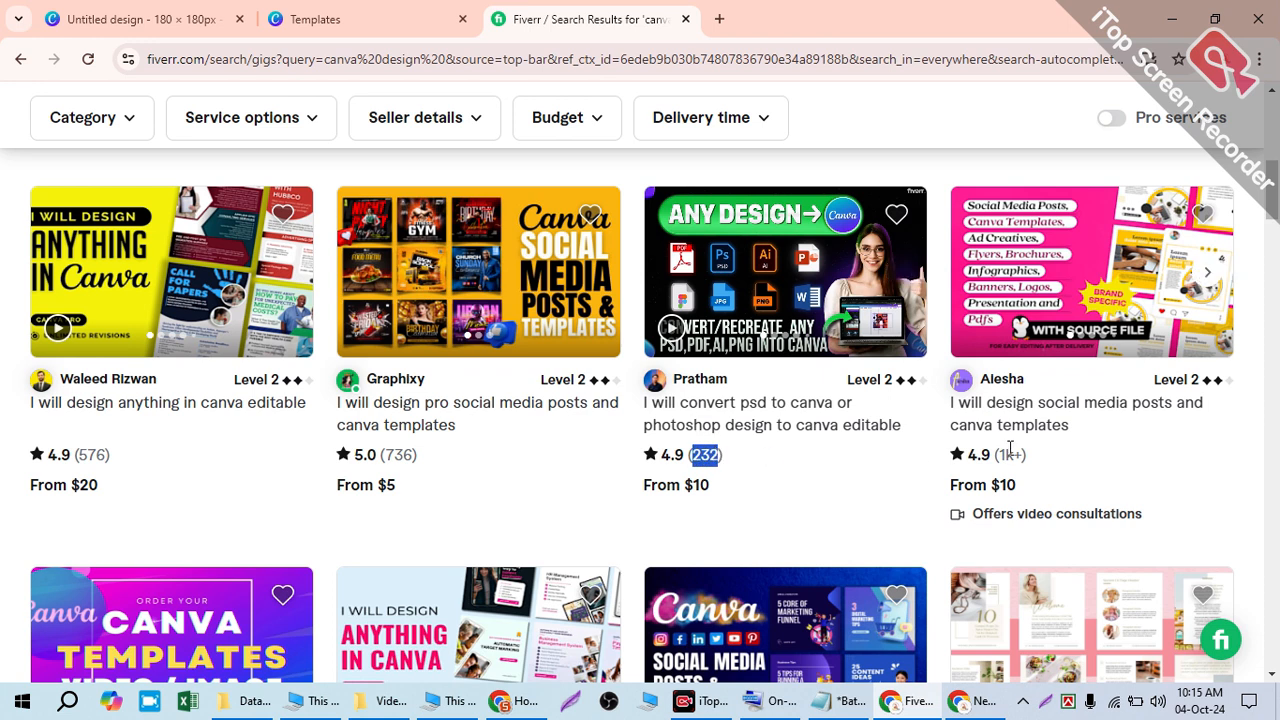
left_click_drag(996, 448, 1007, 447)
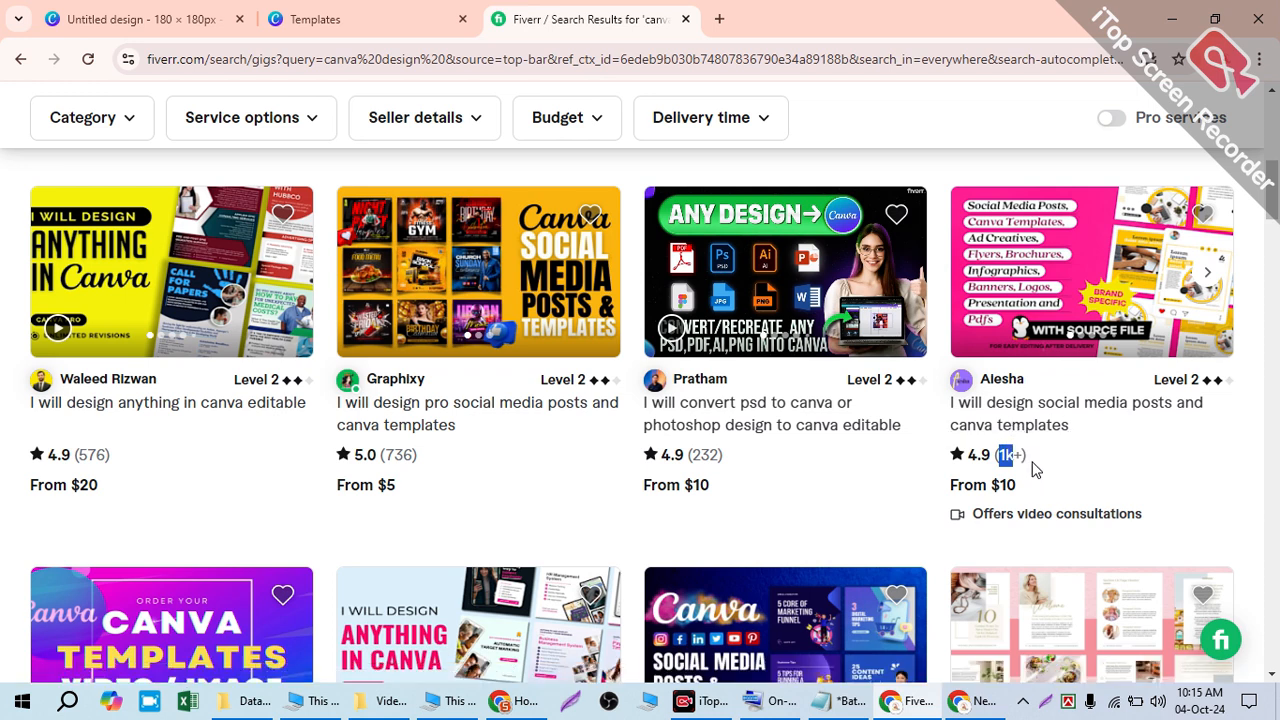
left_click_drag(1031, 486, 980, 476)
left_click(1003, 452)
left_click_drag(995, 450, 1012, 451)
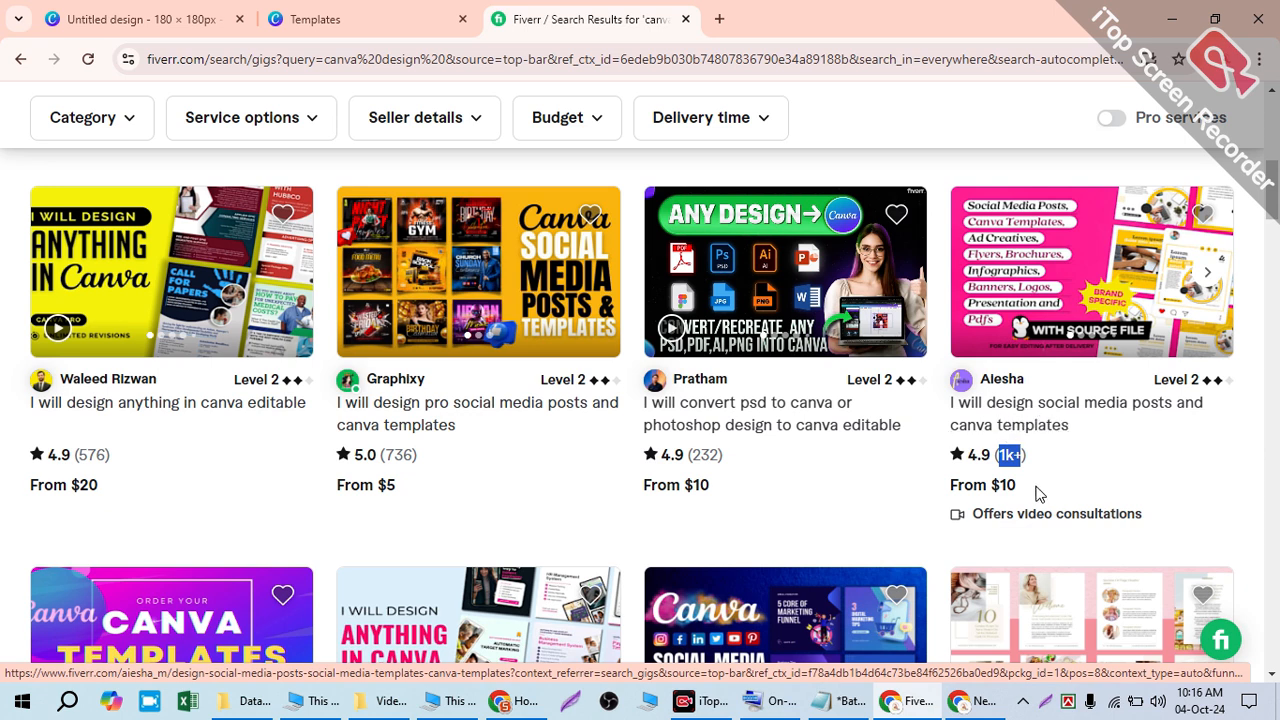
left_click(22, 700)
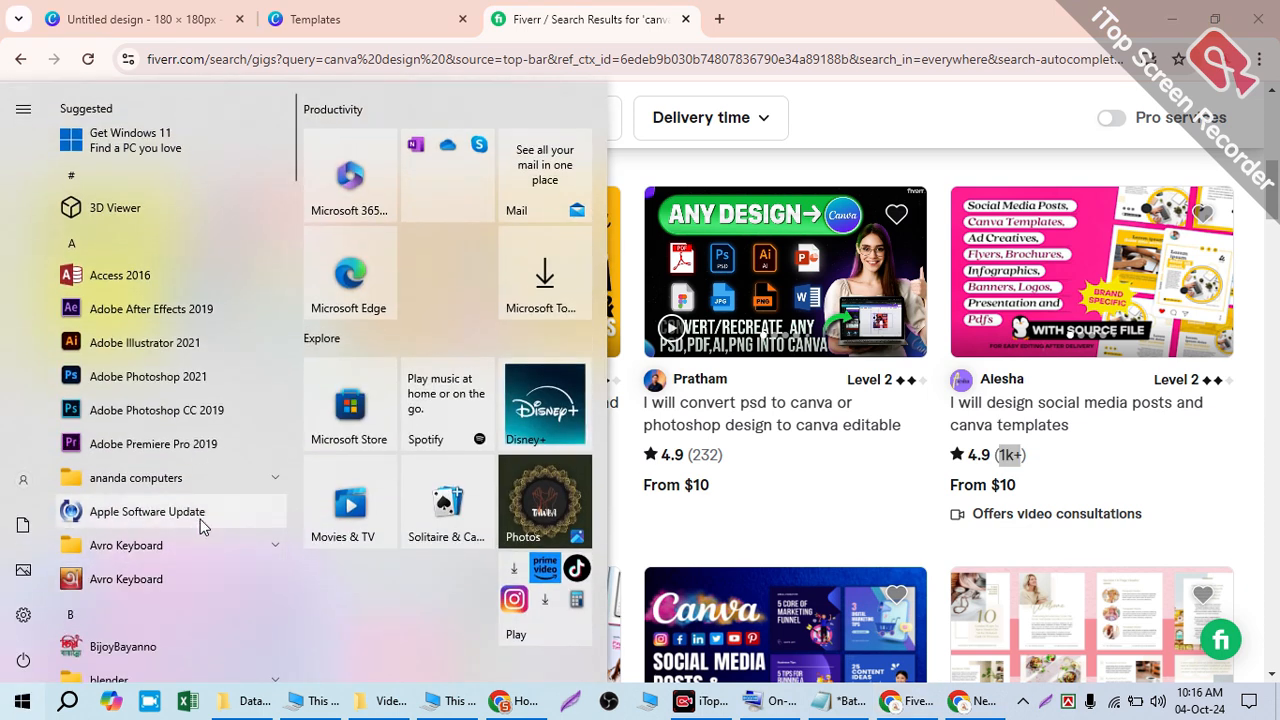
type("can")
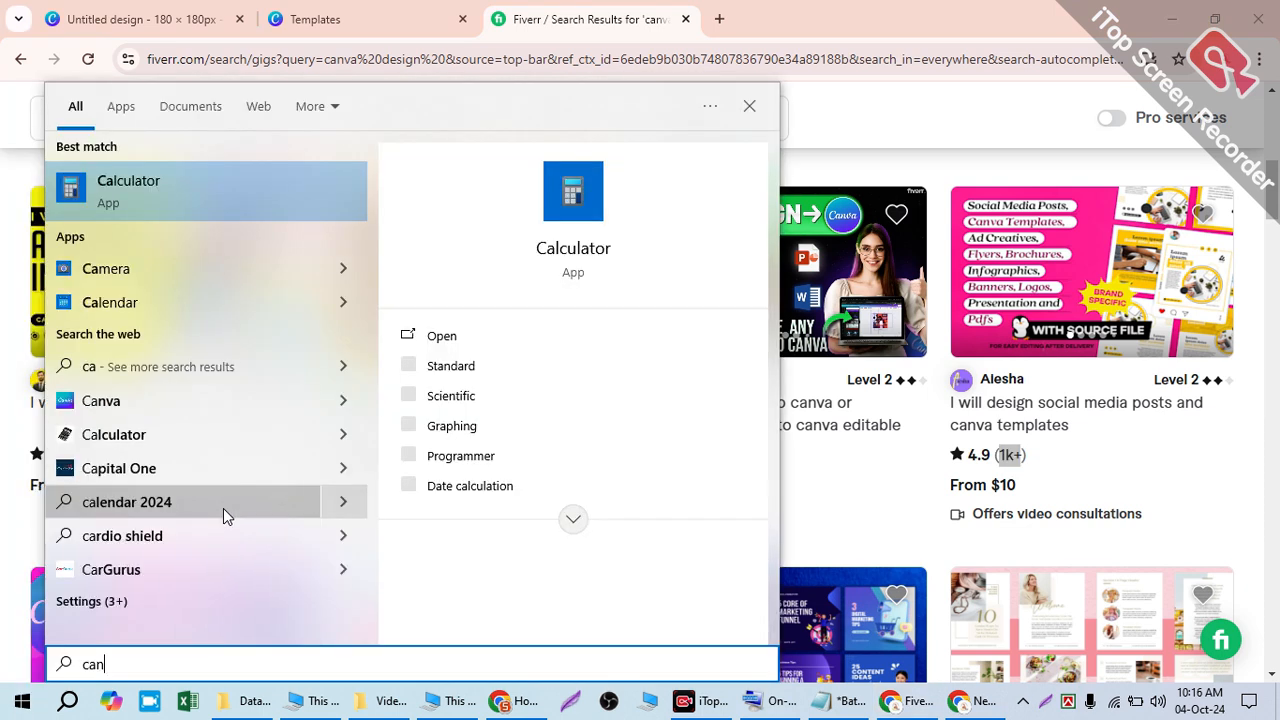
left_click(443, 335)
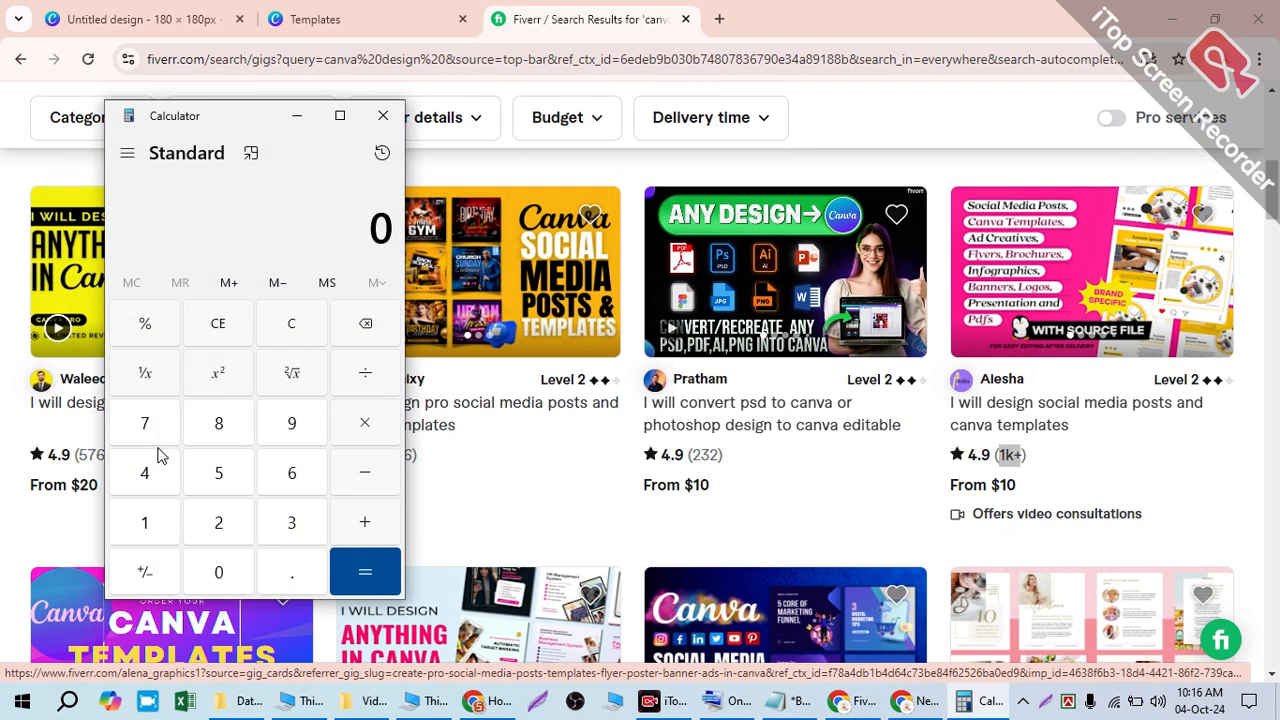
left_click(145, 522)
left_click(218, 571)
double_click(220, 571)
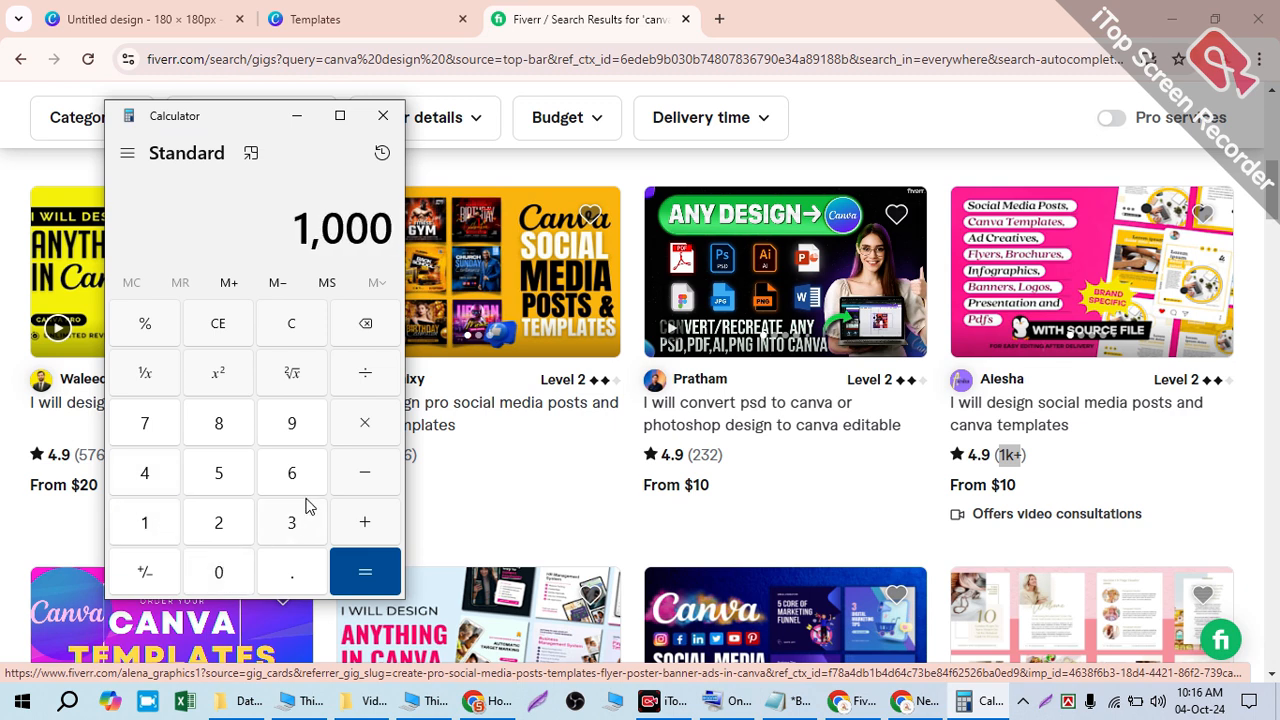
left_click(365, 323)
left_click(383, 115)
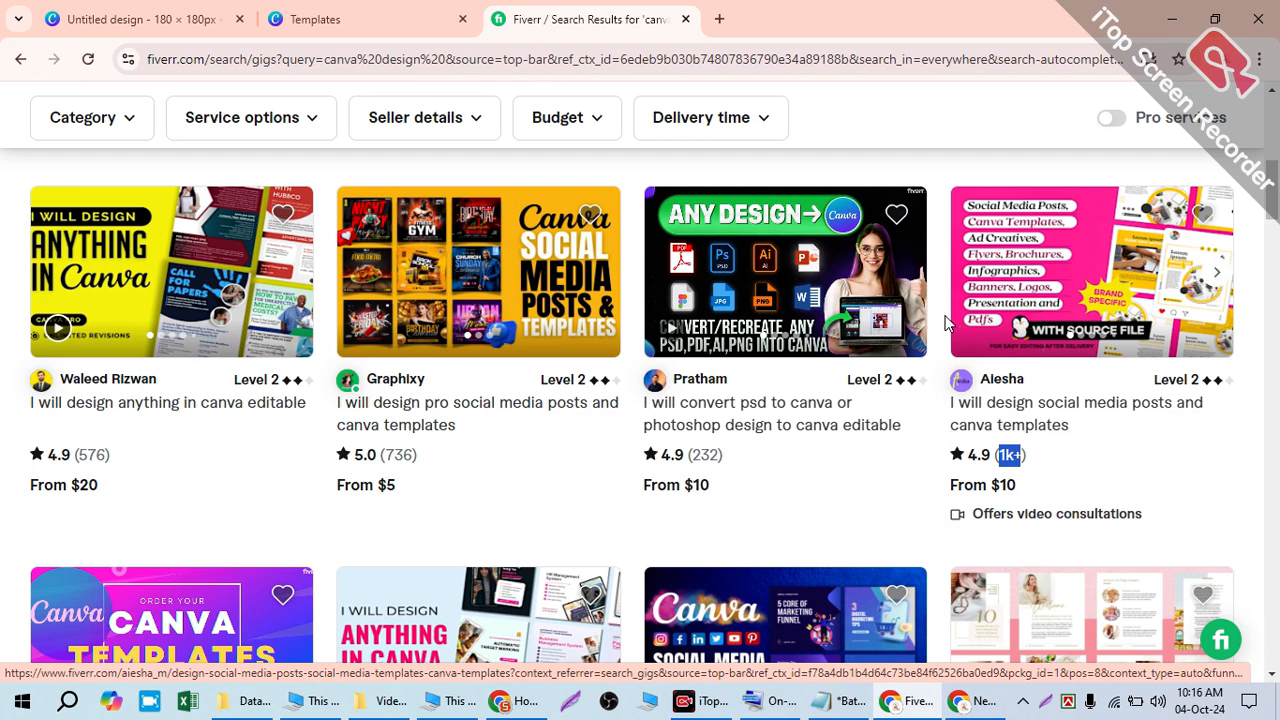
- Scroll the 'canva design' results and highlight a gig's 422 review count
scroll(1020, 320, "down", 2)
scroll(1030, 322, "up", 1)
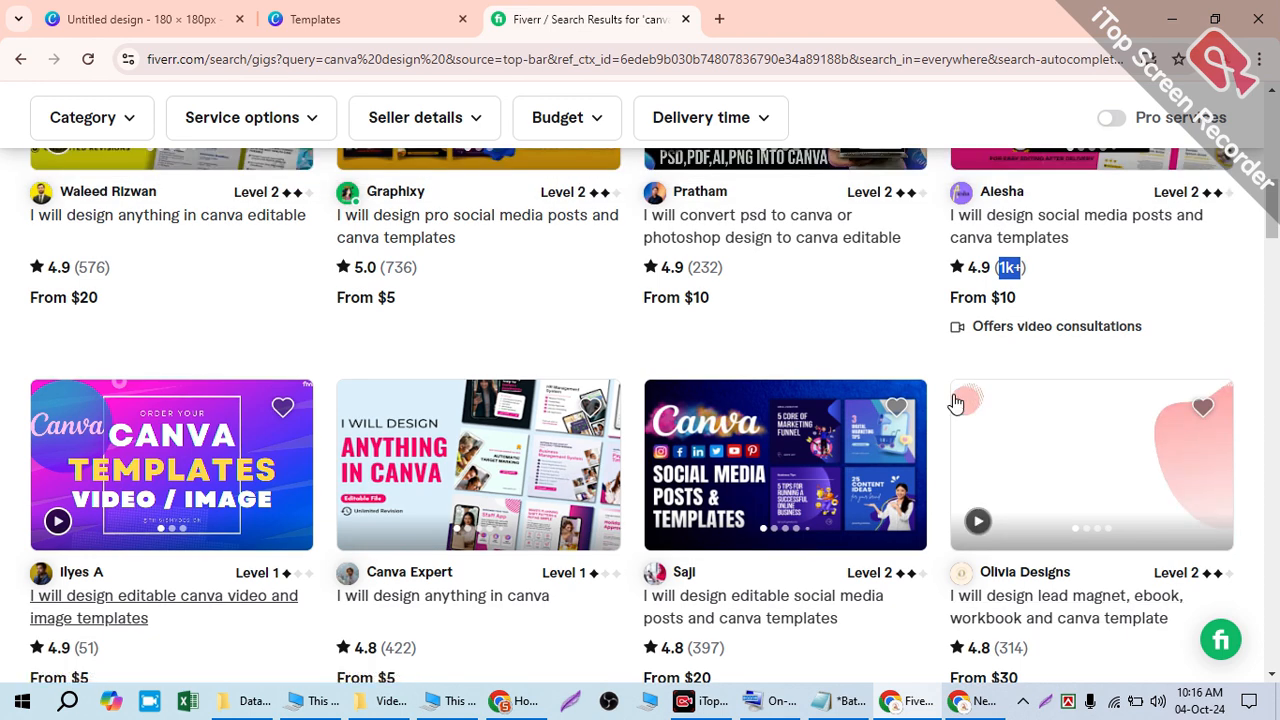
scroll(735, 625, "down", 1)
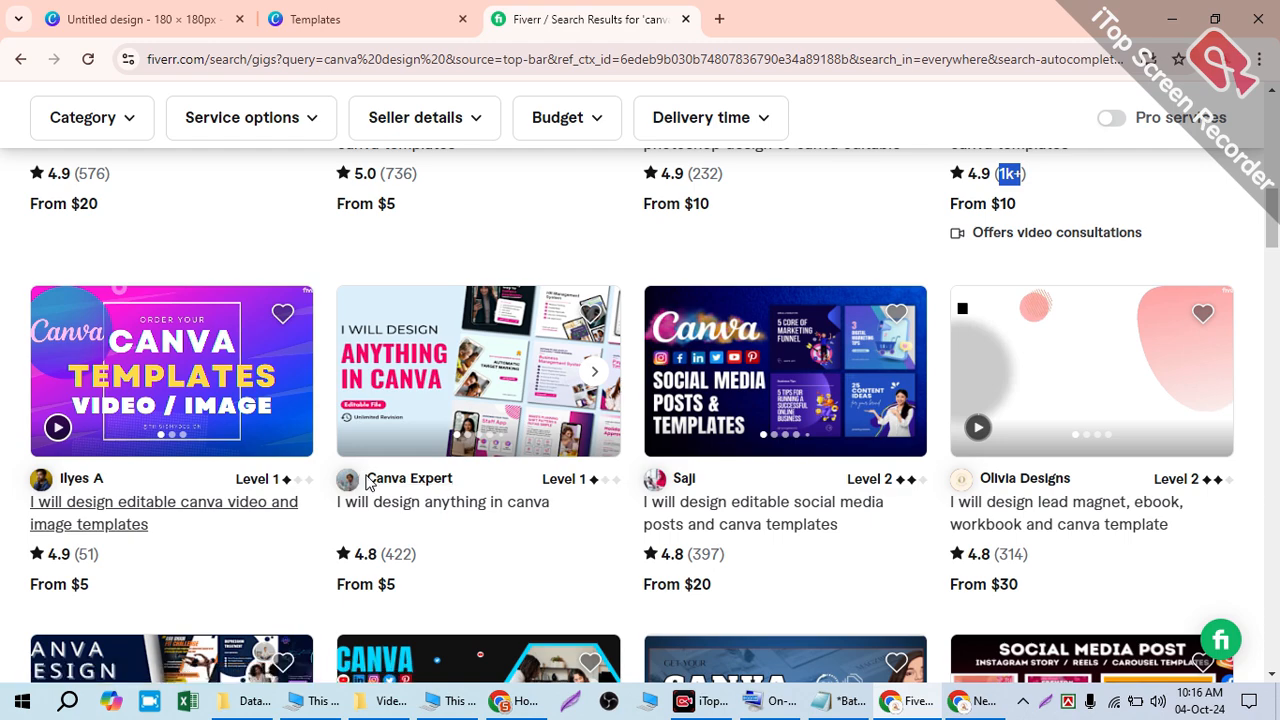
left_click_drag(383, 555, 401, 546)
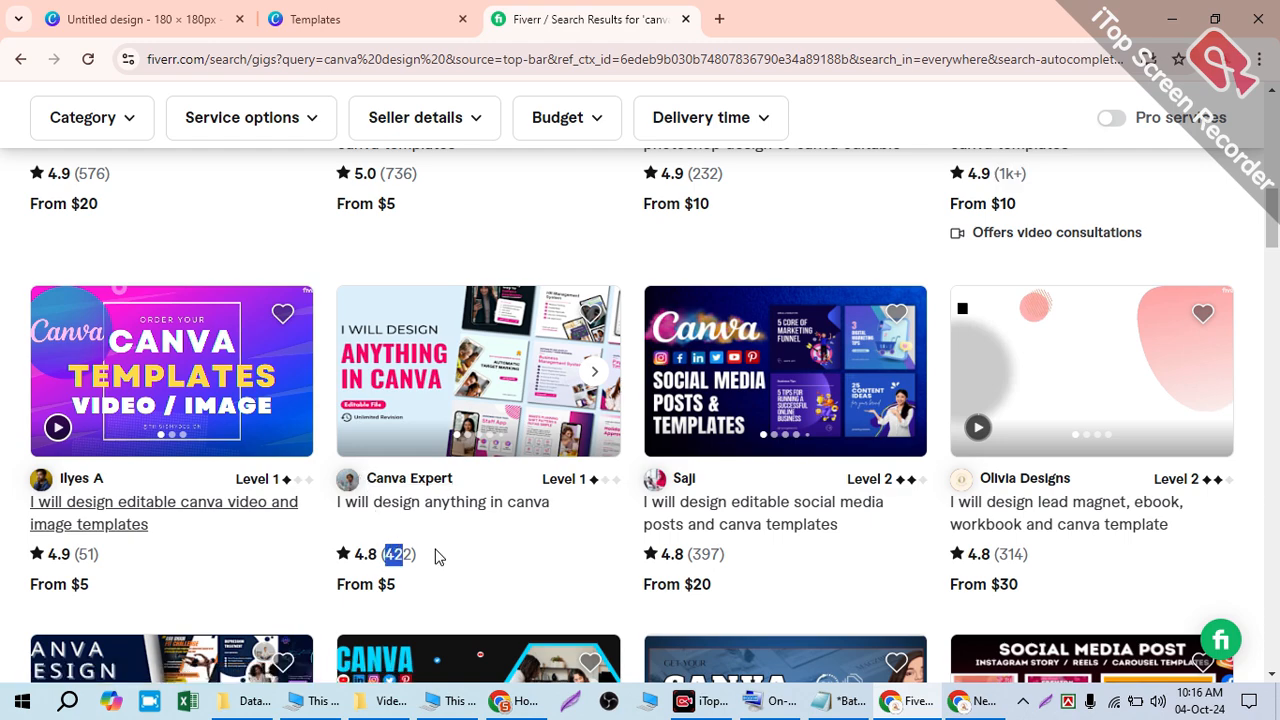
scroll(957, 457, "up", 7)
scroll(957, 457, "up", 2)
scroll(742, 455, "down", 5)
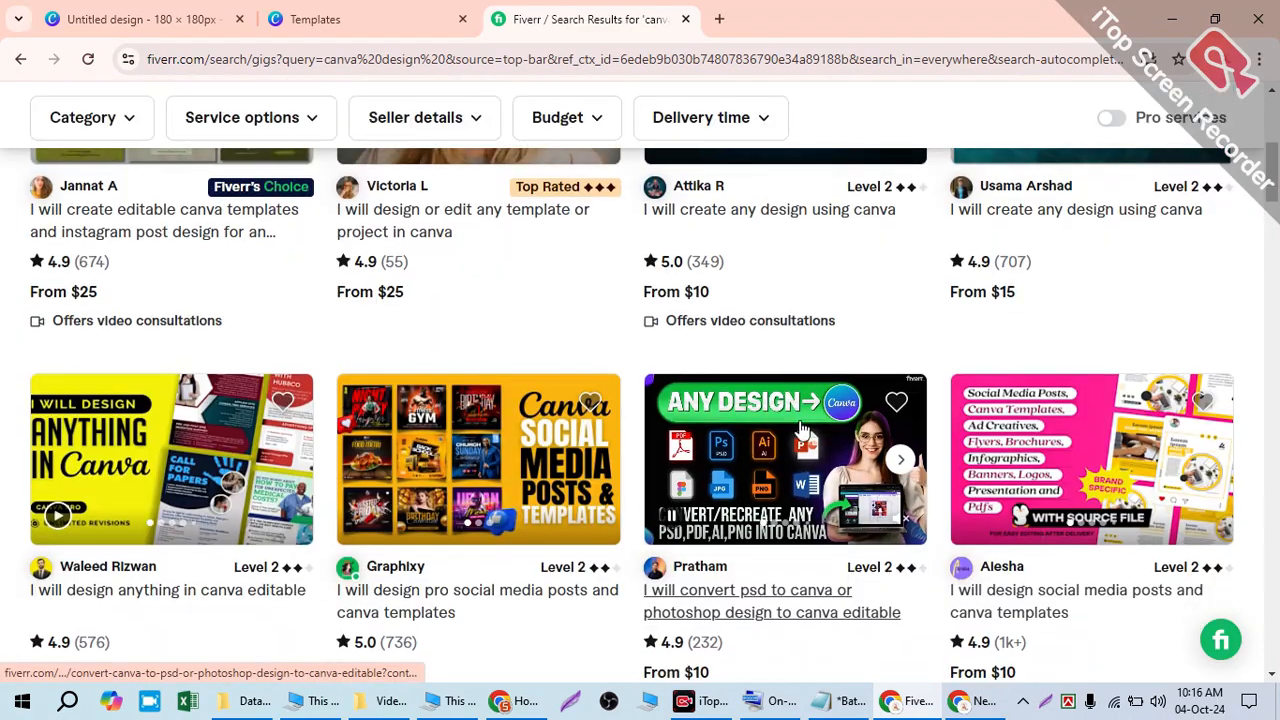
- Glance at the Canva logo templates tab, then open the social media posts and canva templates gig
left_click(380, 19)
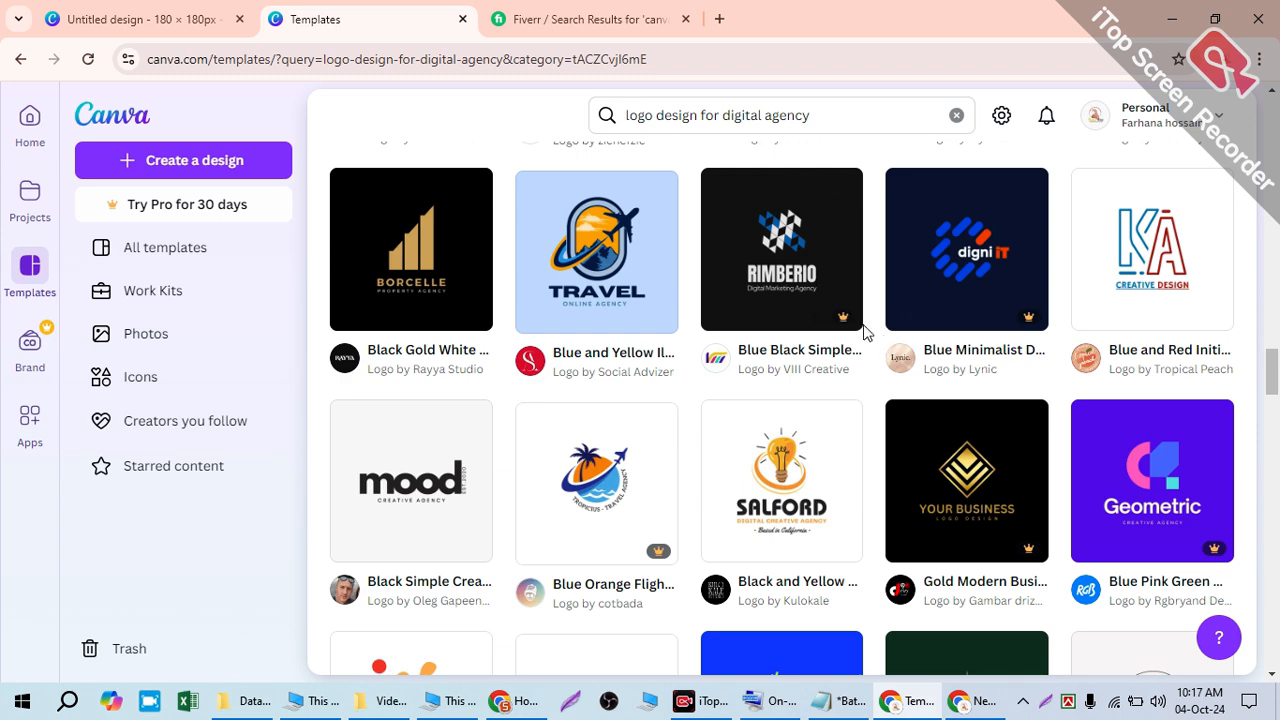
left_click(645, 10)
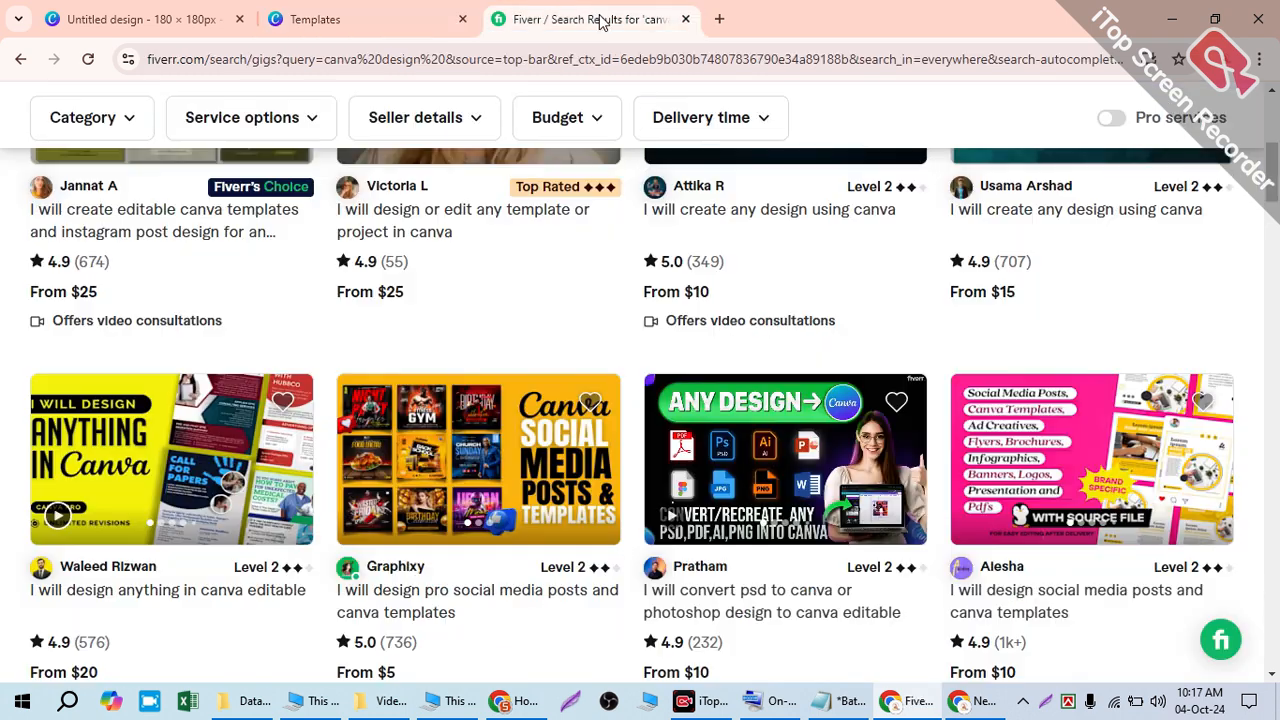
left_click(1006, 607)
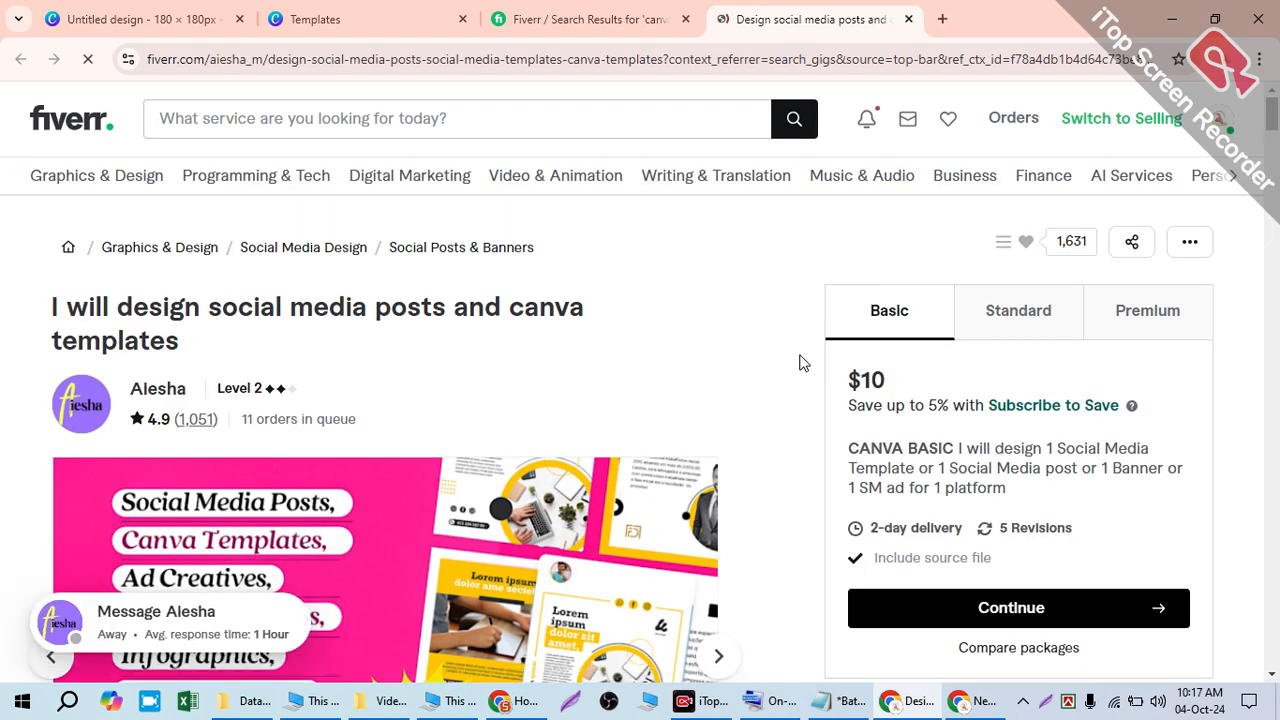
- Highlight the gig's '11 orders in queue' note
scroll(806, 363, "down", 2)
scroll(603, 249, "up", 1)
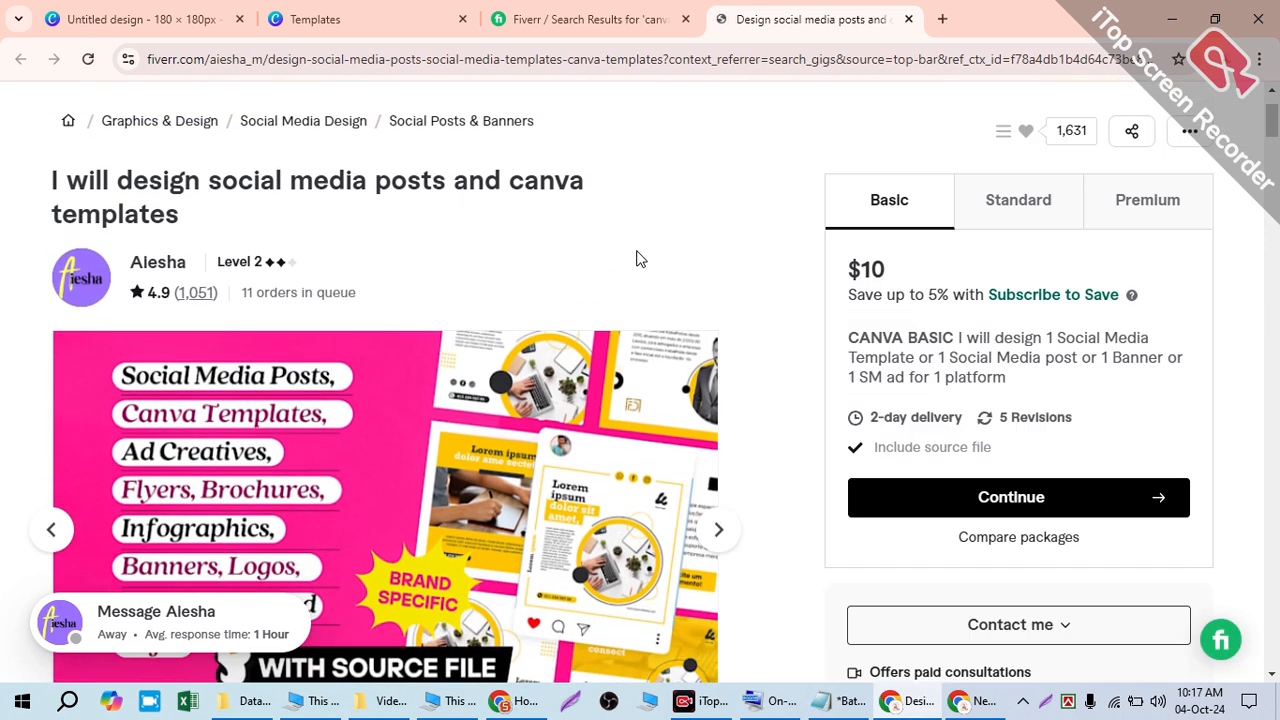
left_click_drag(240, 326, 352, 318)
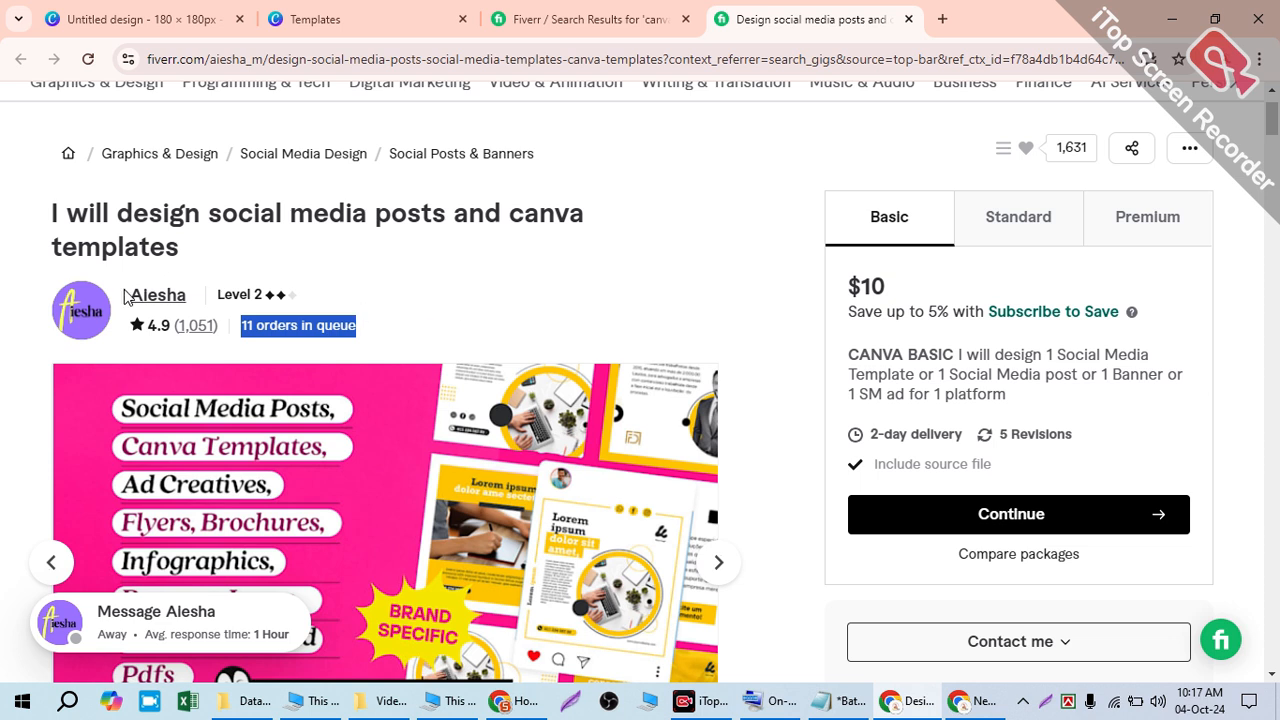
left_click(335, 319)
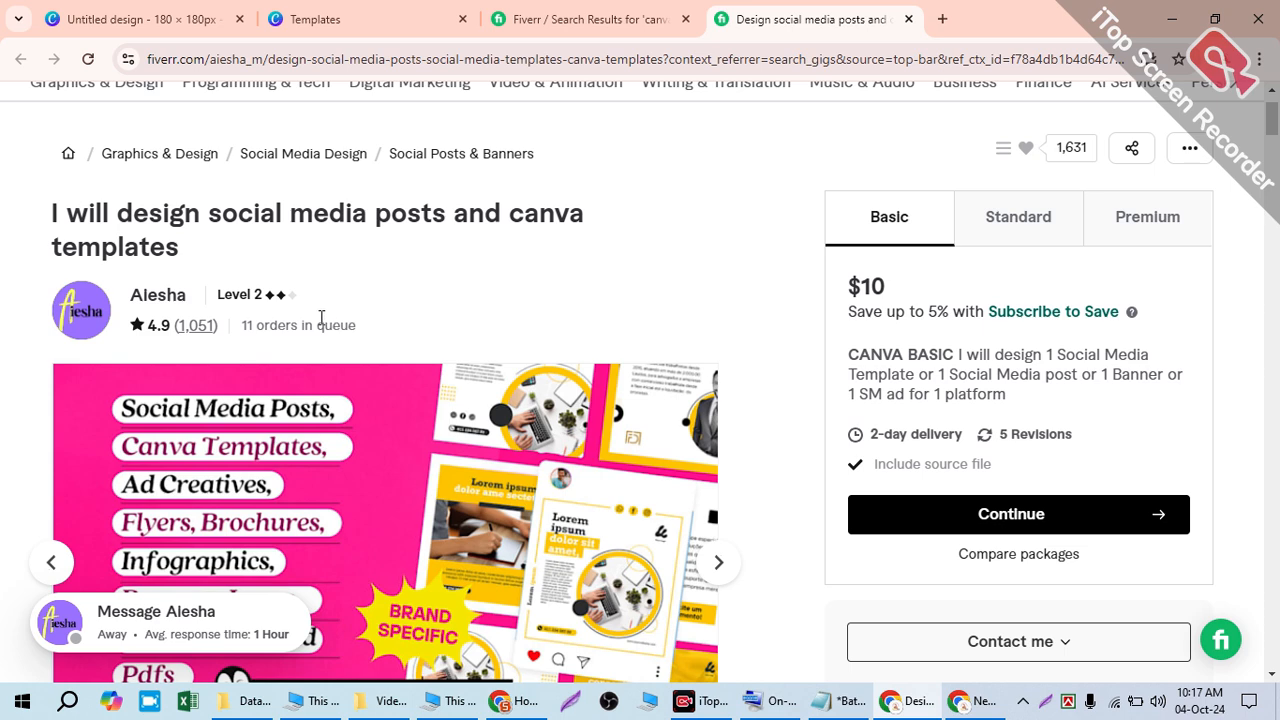
left_click_drag(238, 331, 358, 326)
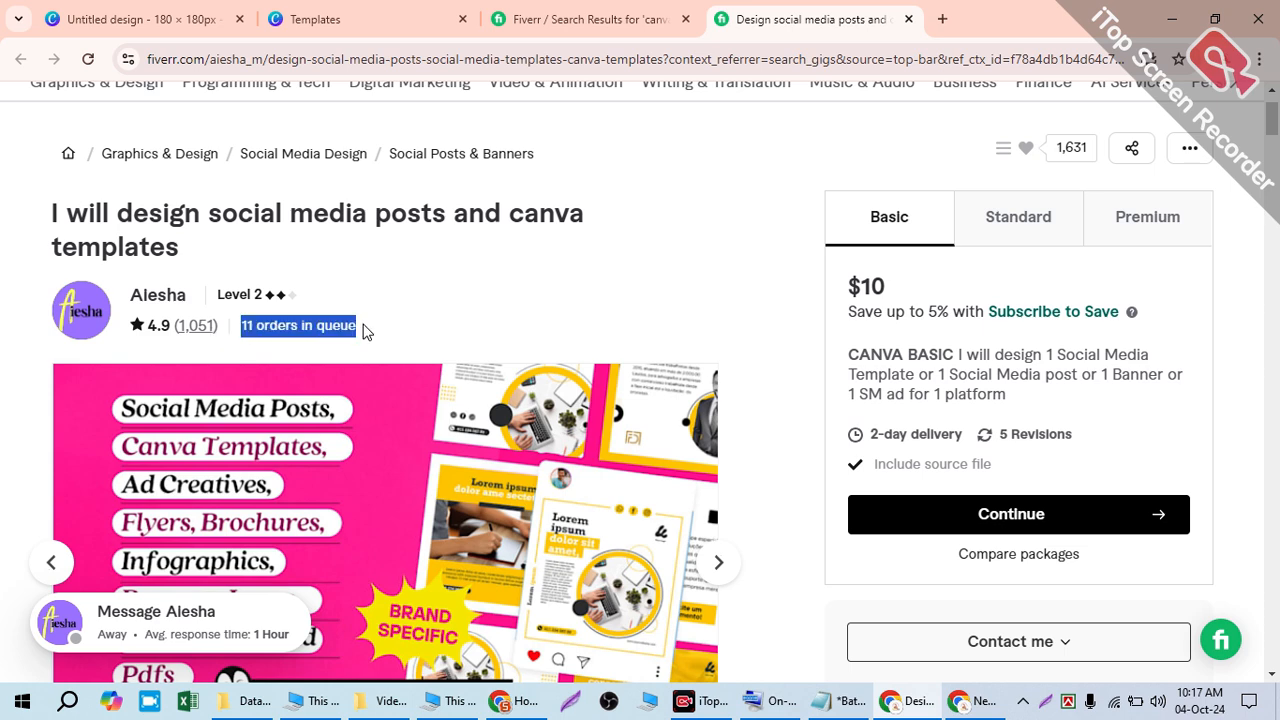
scroll(771, 434, "down", 2)
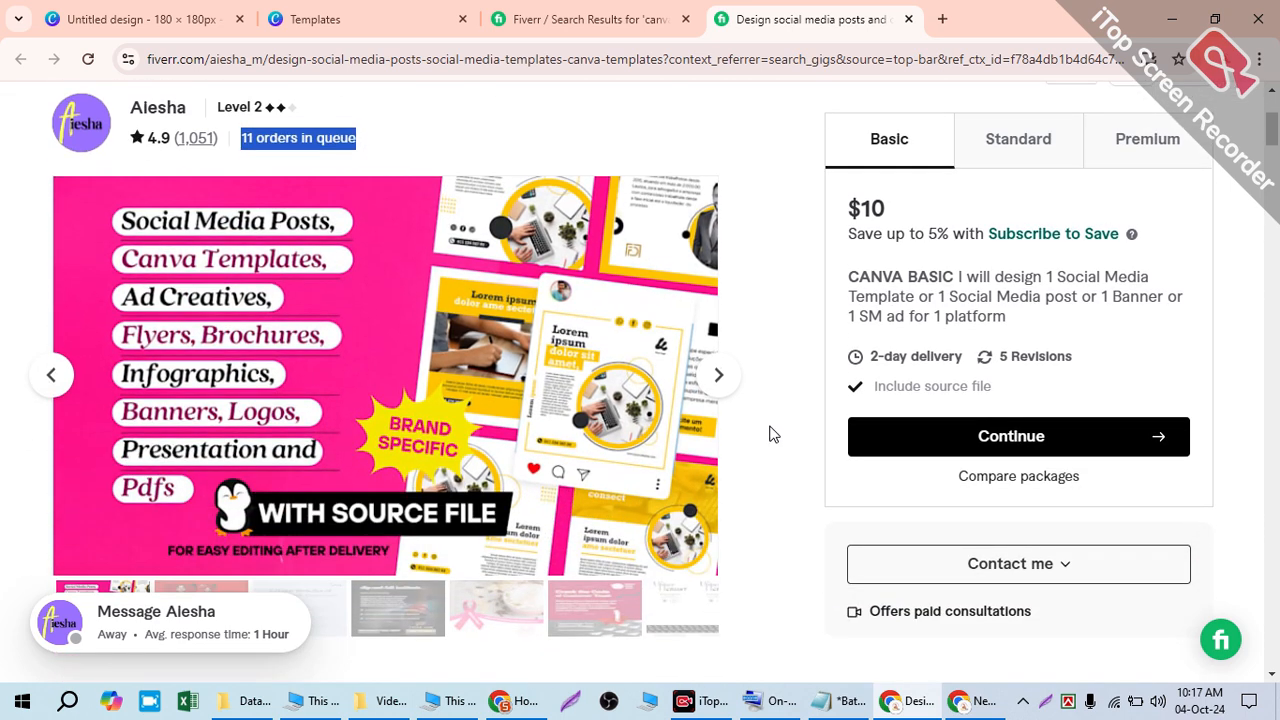
- Cycle through four of the gig's sample images, then highlight the orders-in-queue note again
left_click(717, 374)
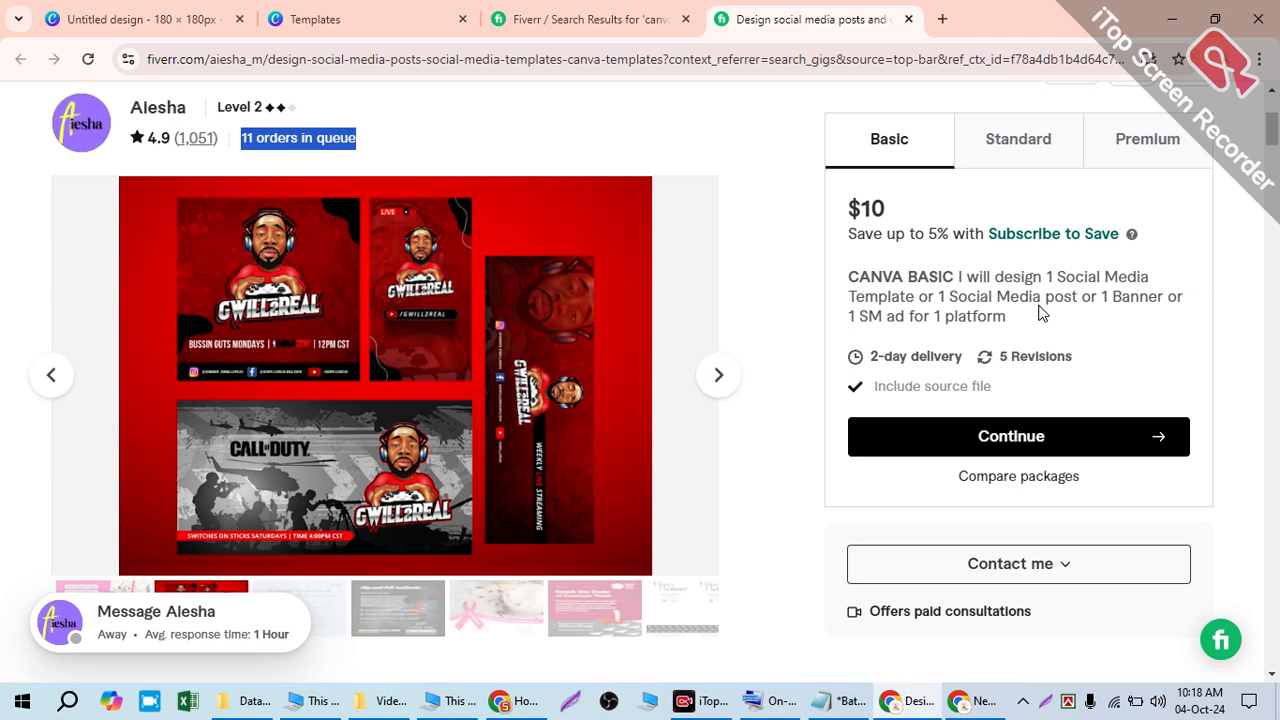
left_click(708, 382)
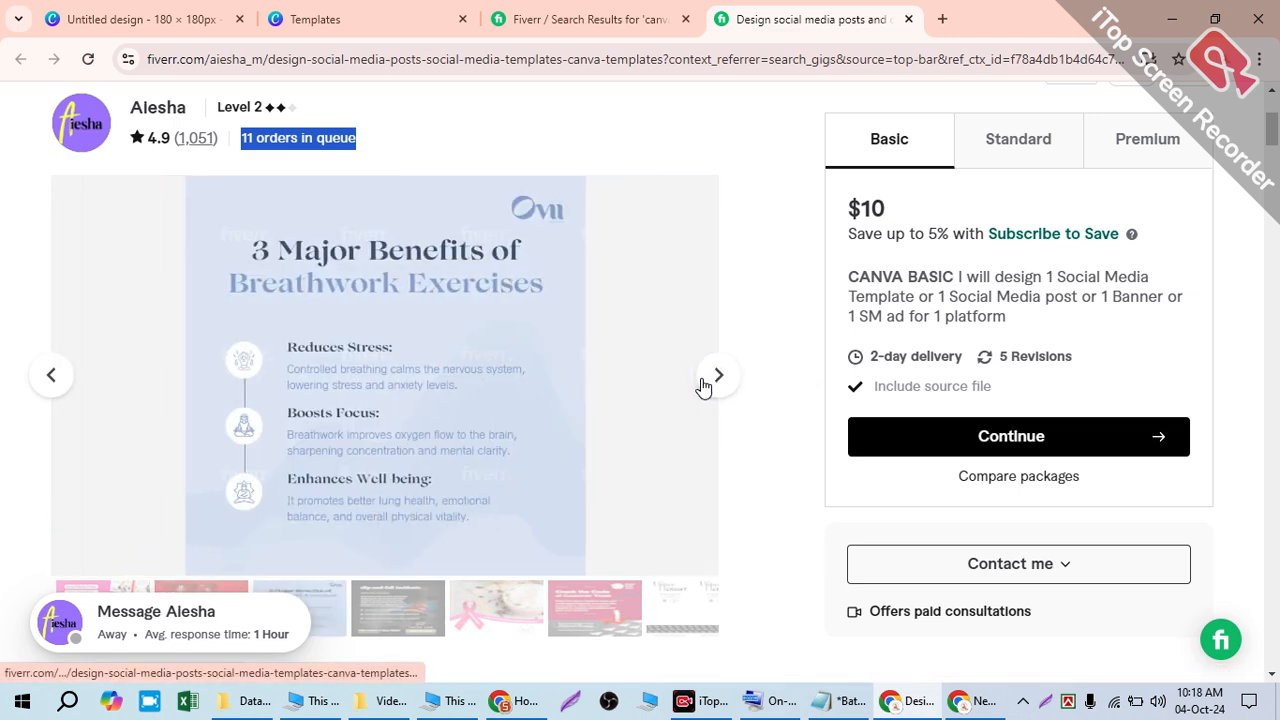
left_click(716, 380)
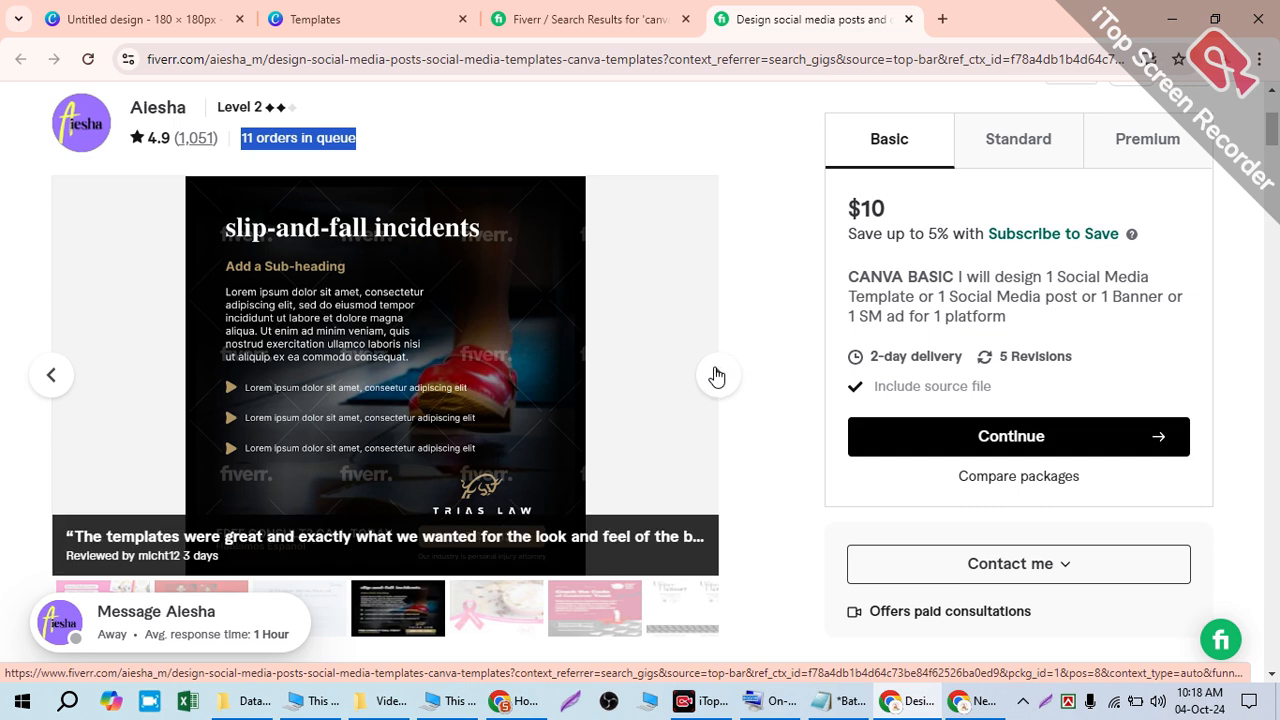
left_click(716, 377)
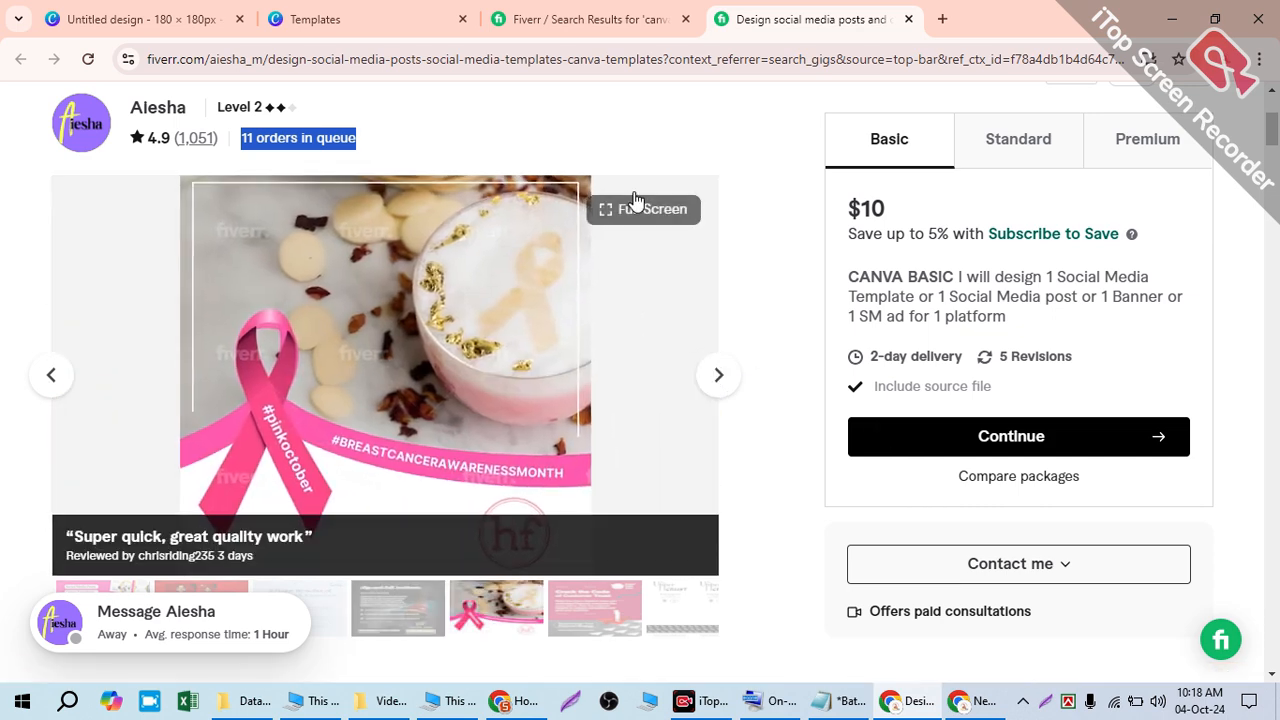
scroll(790, 314, "up", 3)
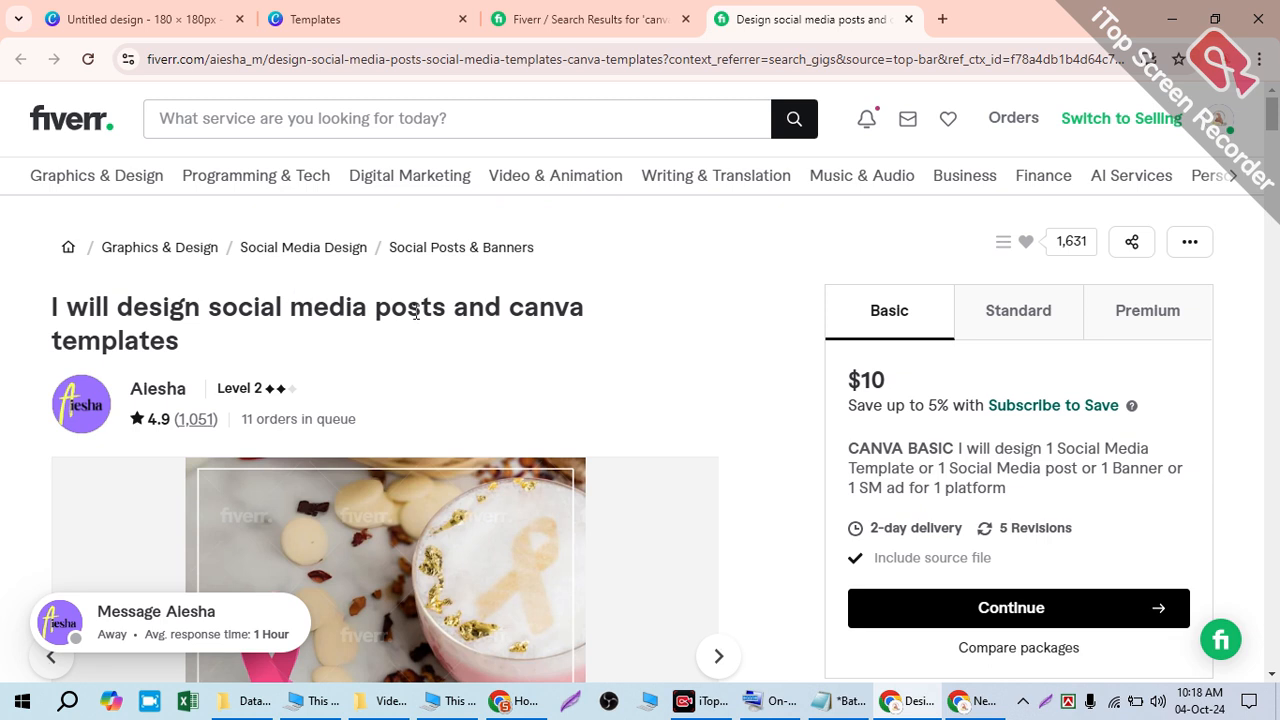
left_click_drag(240, 418, 356, 420)
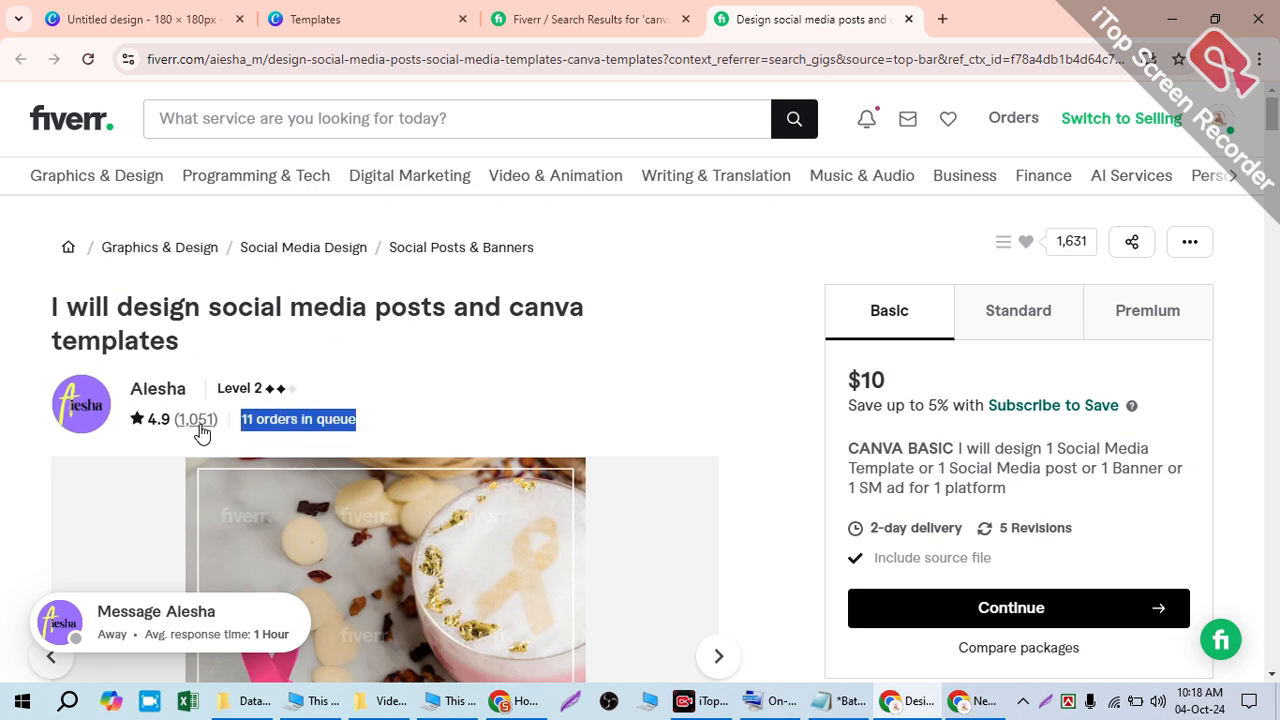
scroll(551, 431, "down", 2)
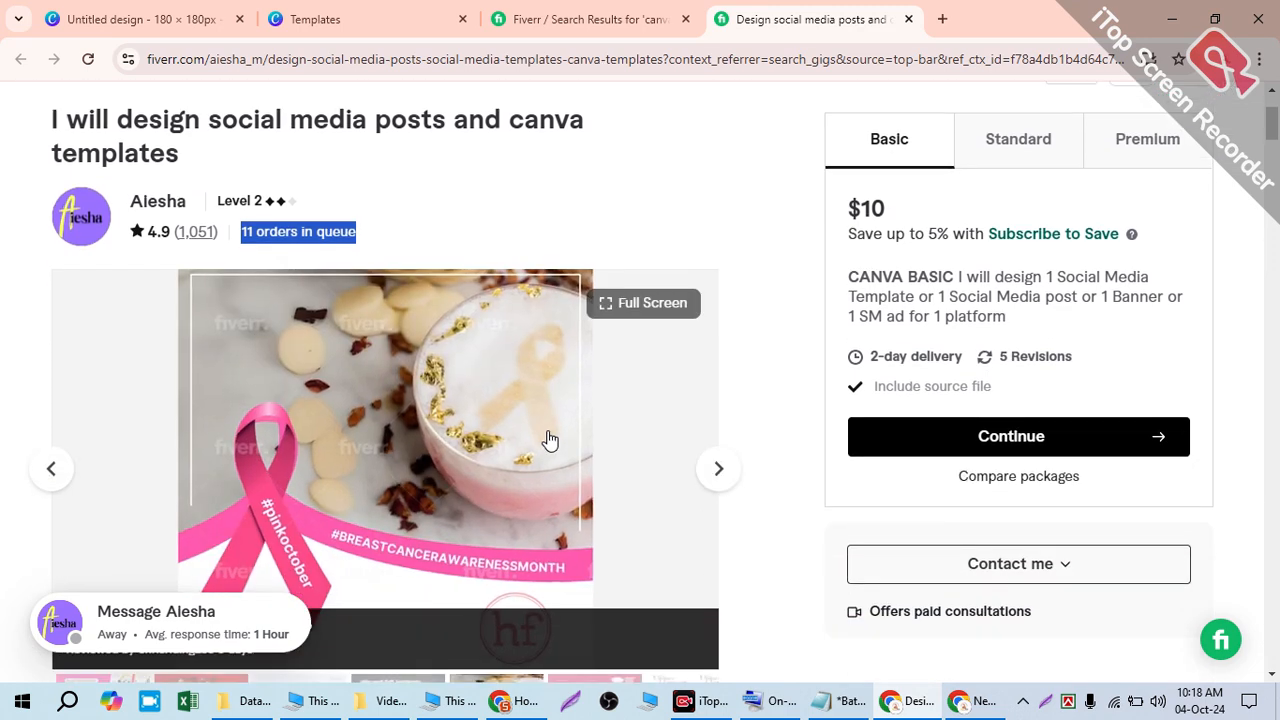
- Glance at the Canva logo results, then search Google for 'canva pro price' in a new tab
left_click(316, 12)
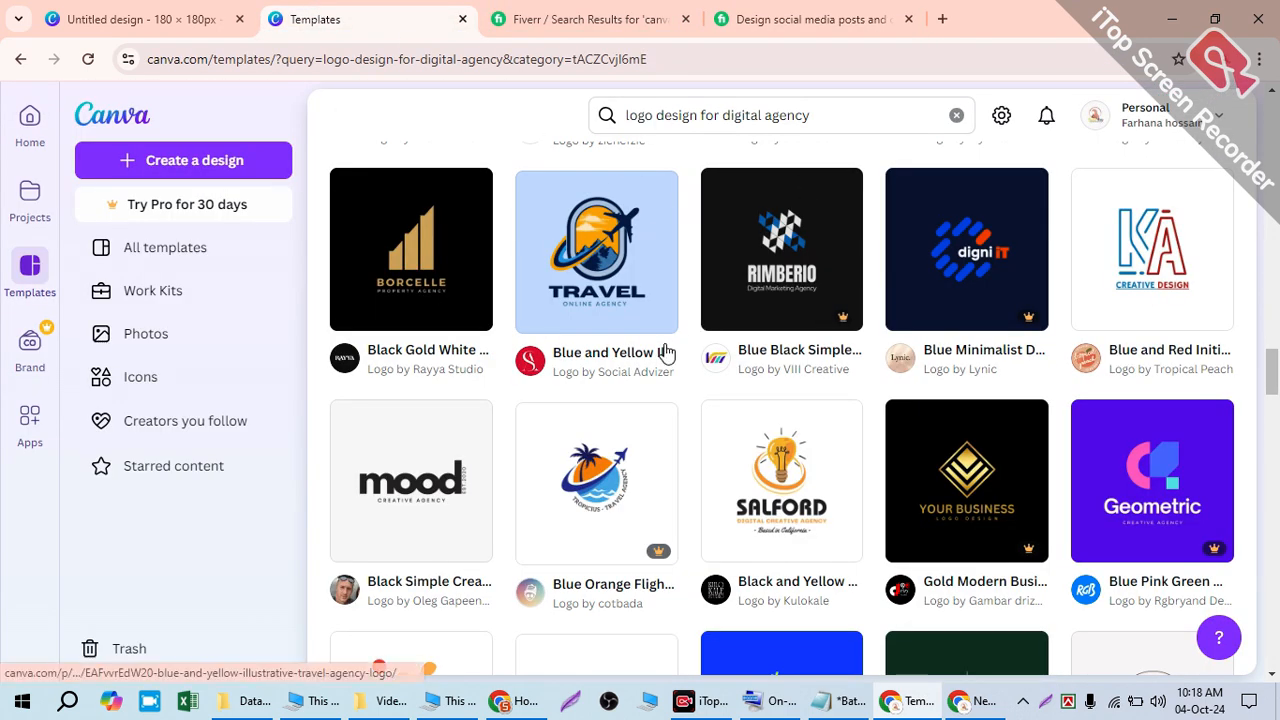
scroll(808, 377, "down", 2)
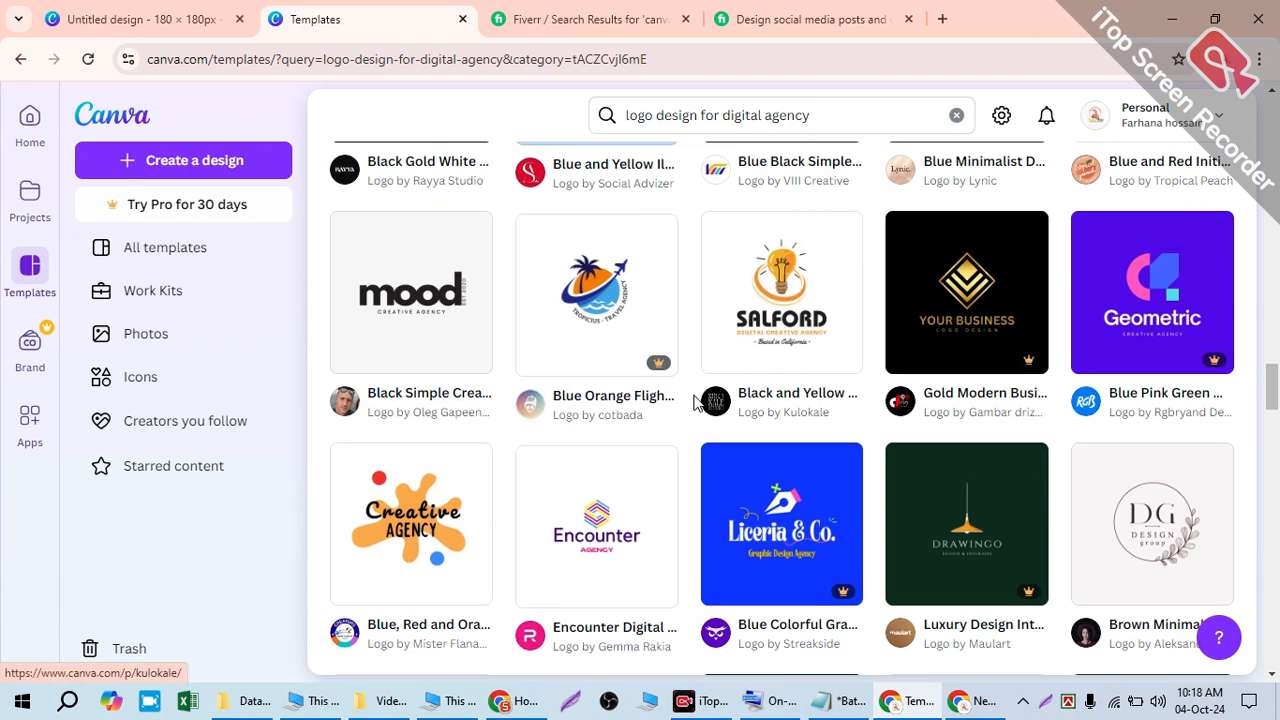
key("ctrl+t")
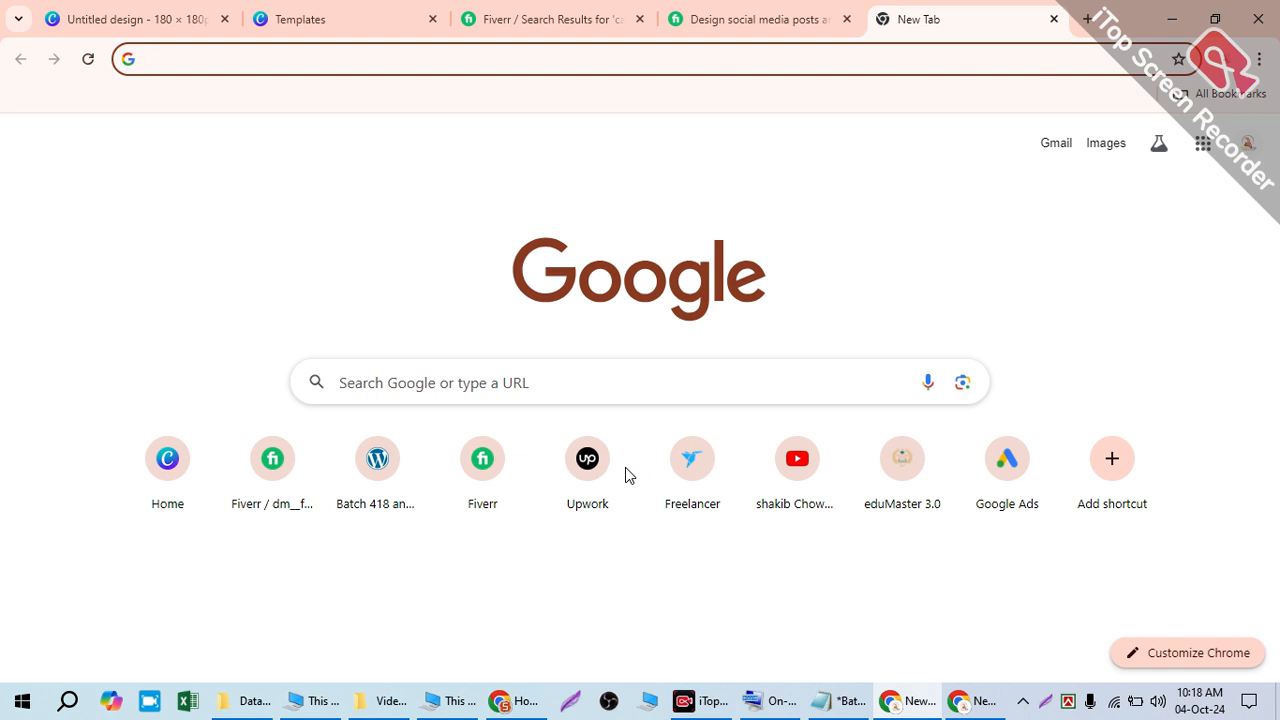
type("can")
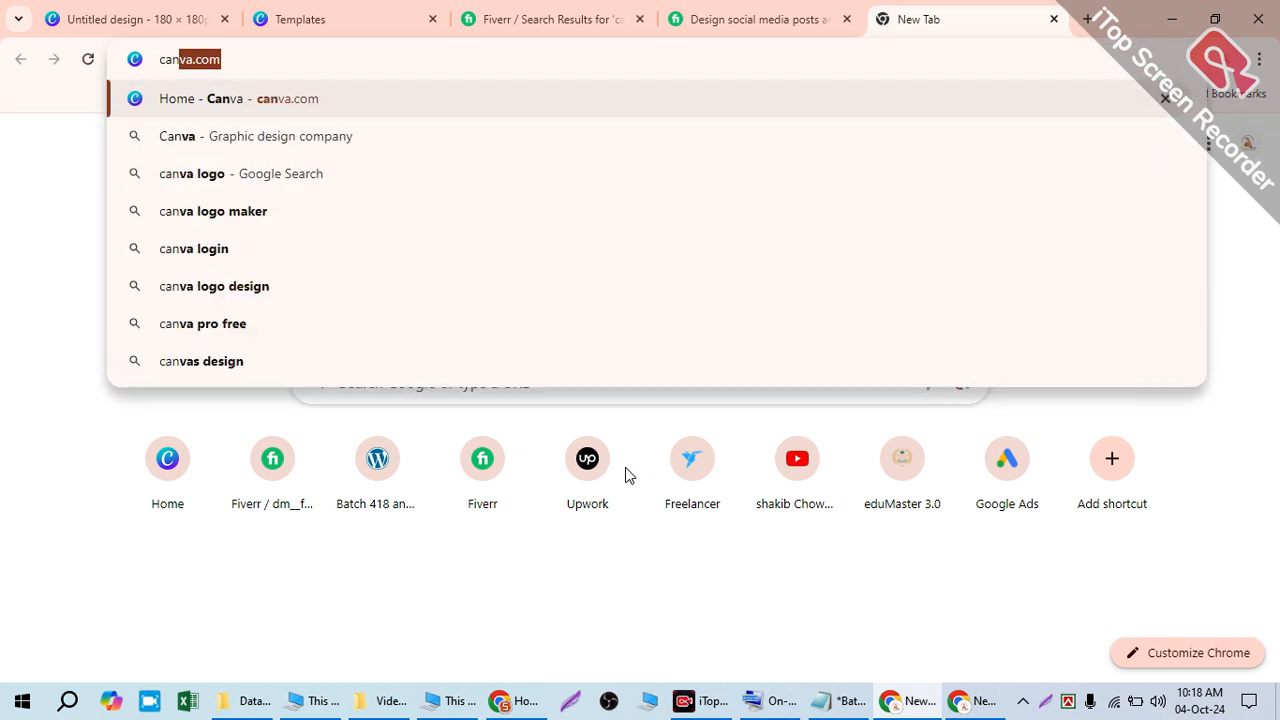
type("va.c")
key("BackSpace")
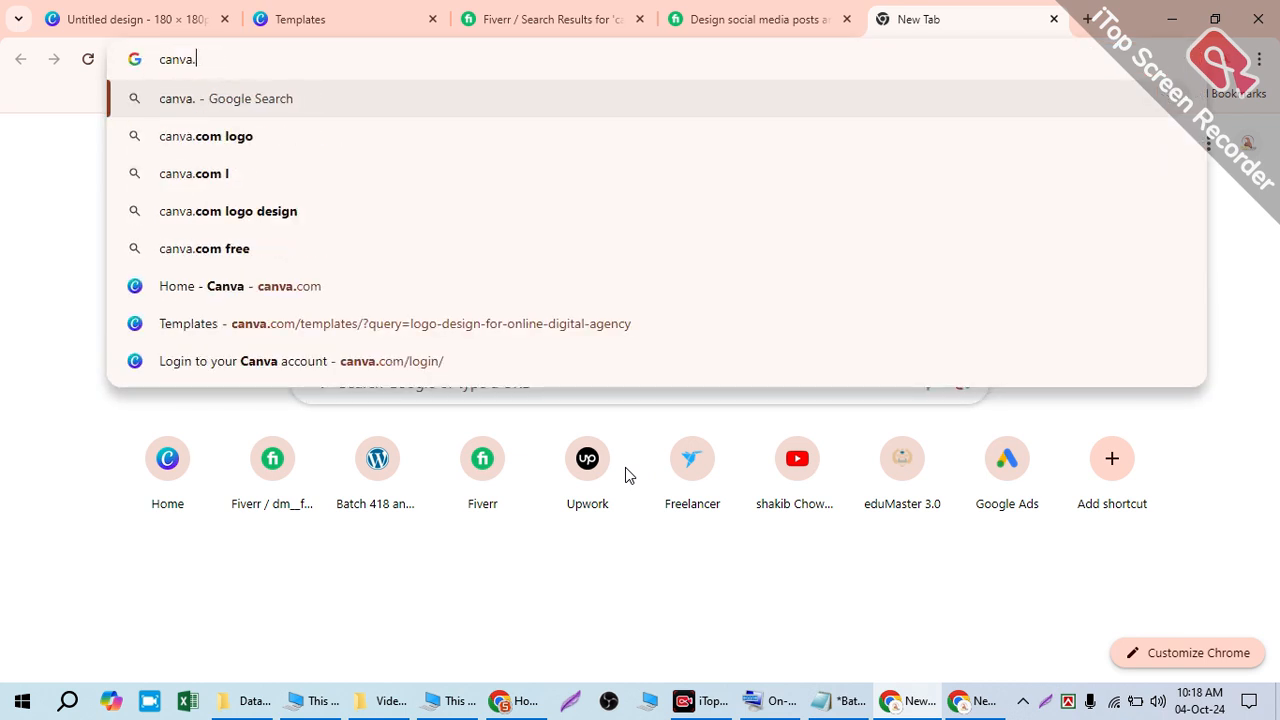
key("BackSpace")
type("pro ")
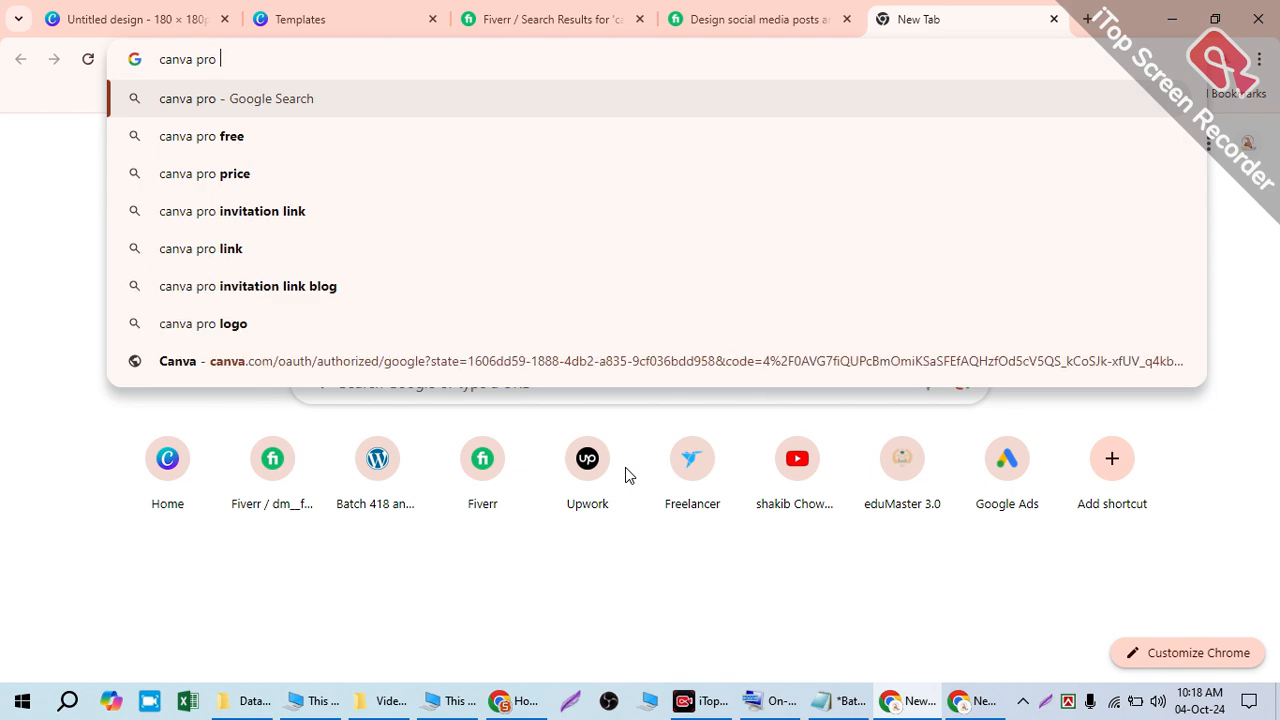
type("pri")
key("Return")
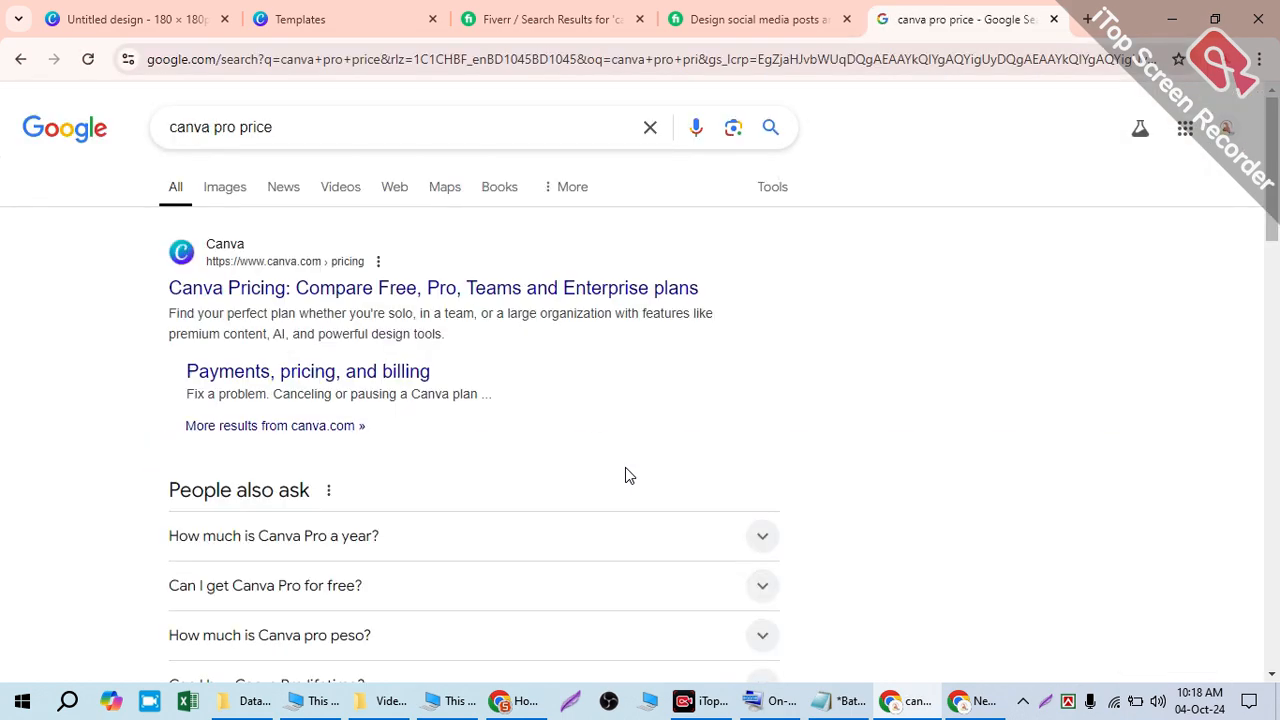
scroll(626, 474, "down", 1)
- Open the Canva Pricing result and compare the Free (US$0), Pro (US$55/year) and Teams plans
left_click(358, 210)
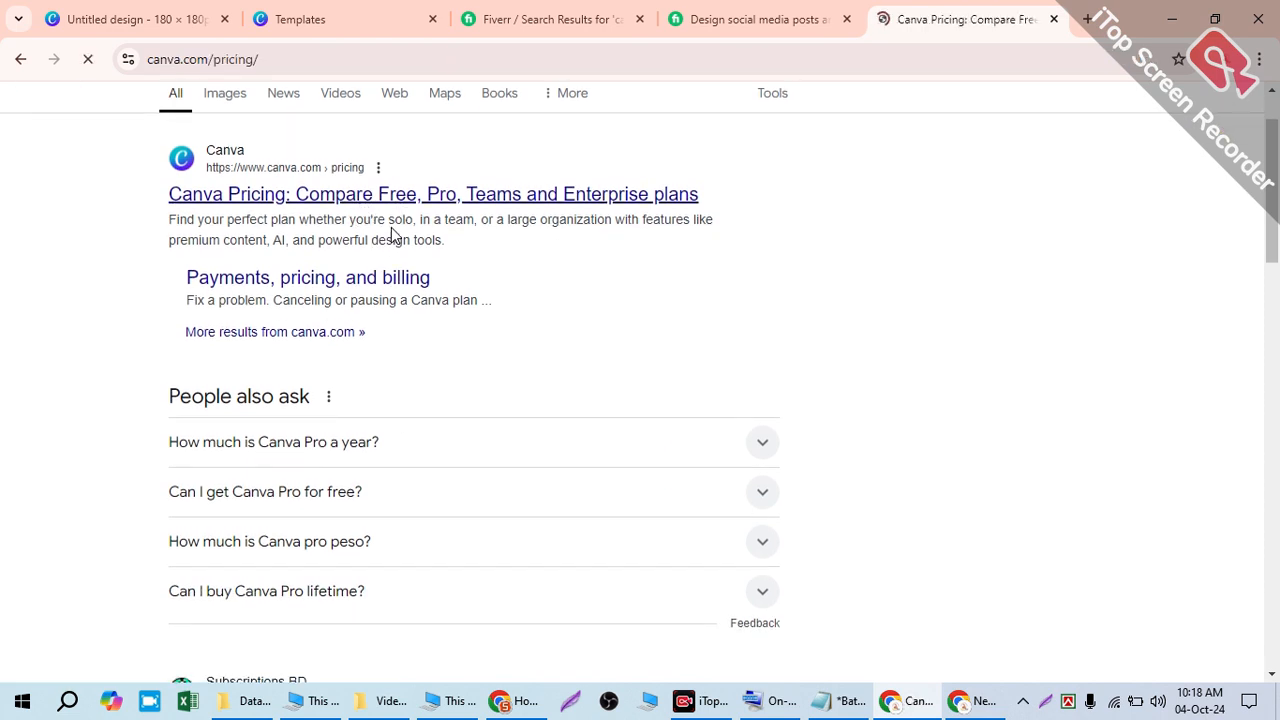
scroll(420, 346, "down", 3)
scroll(590, 522, "down", 3)
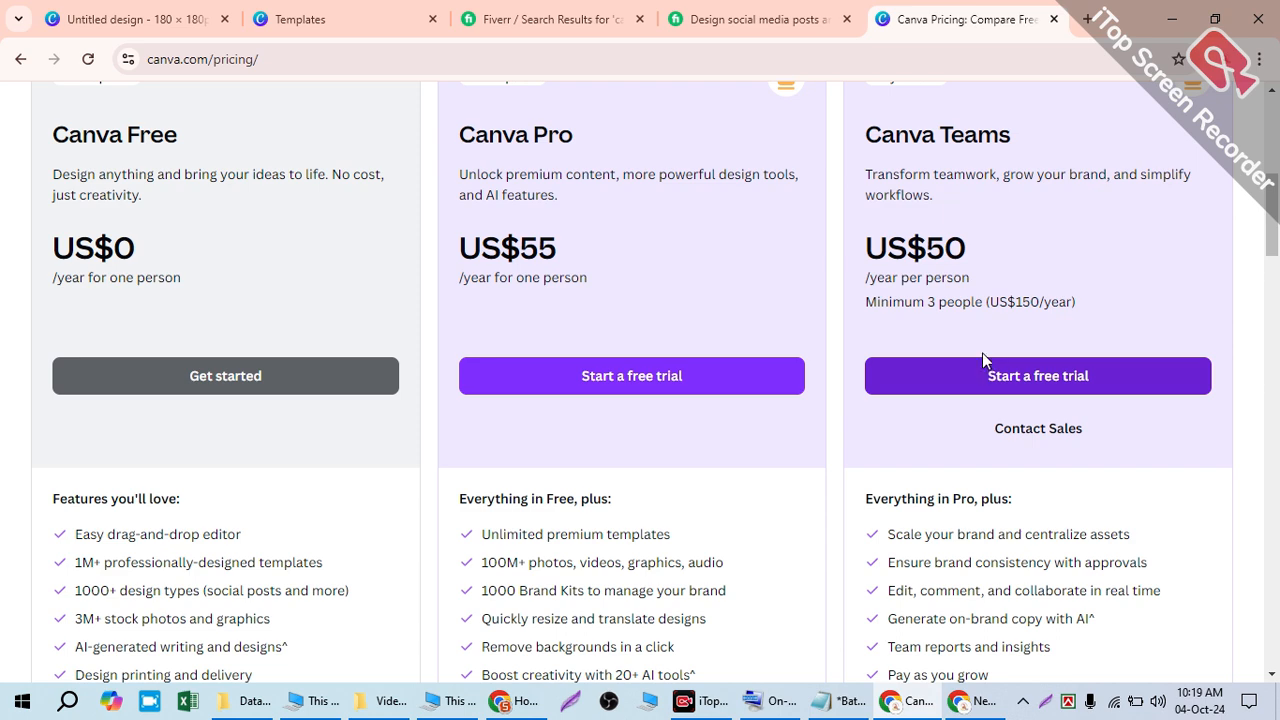
scroll(990, 238, "up", 6)
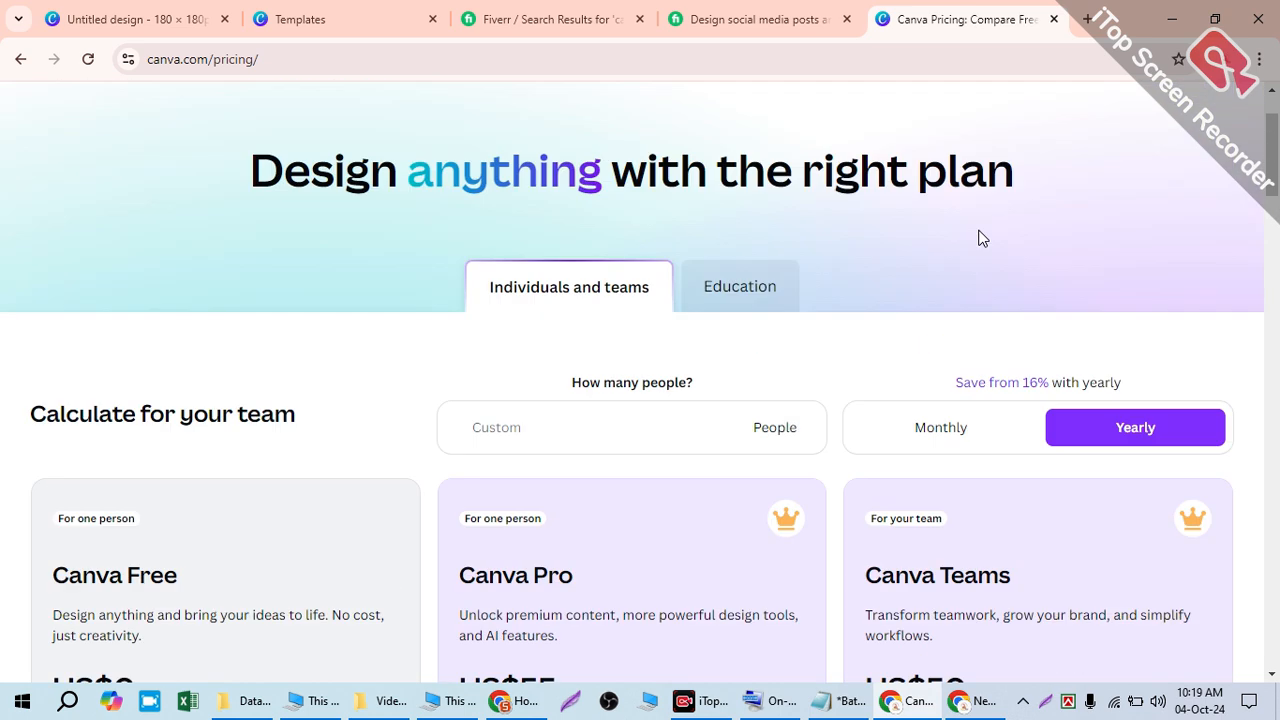
scroll(984, 230, "down", 4)
scroll(984, 216, "down", 3)
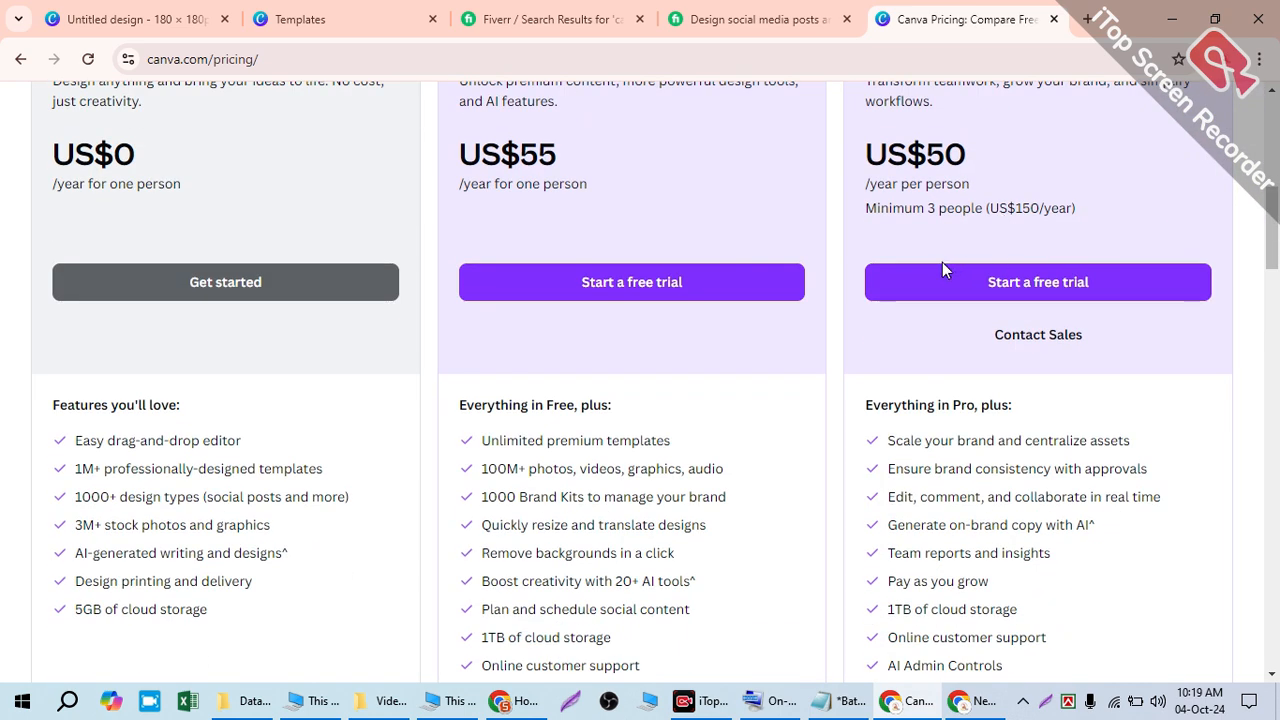
scroll(740, 278, "up", 7)
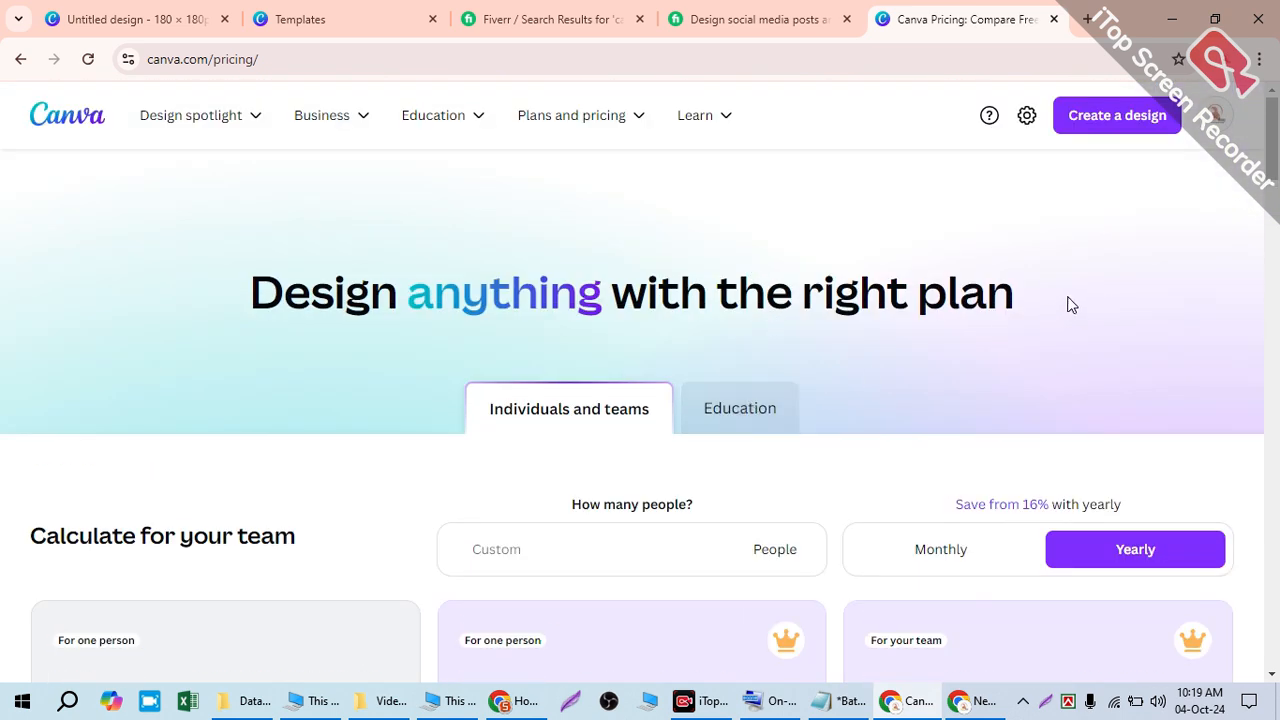
scroll(1073, 295, "down", 2)
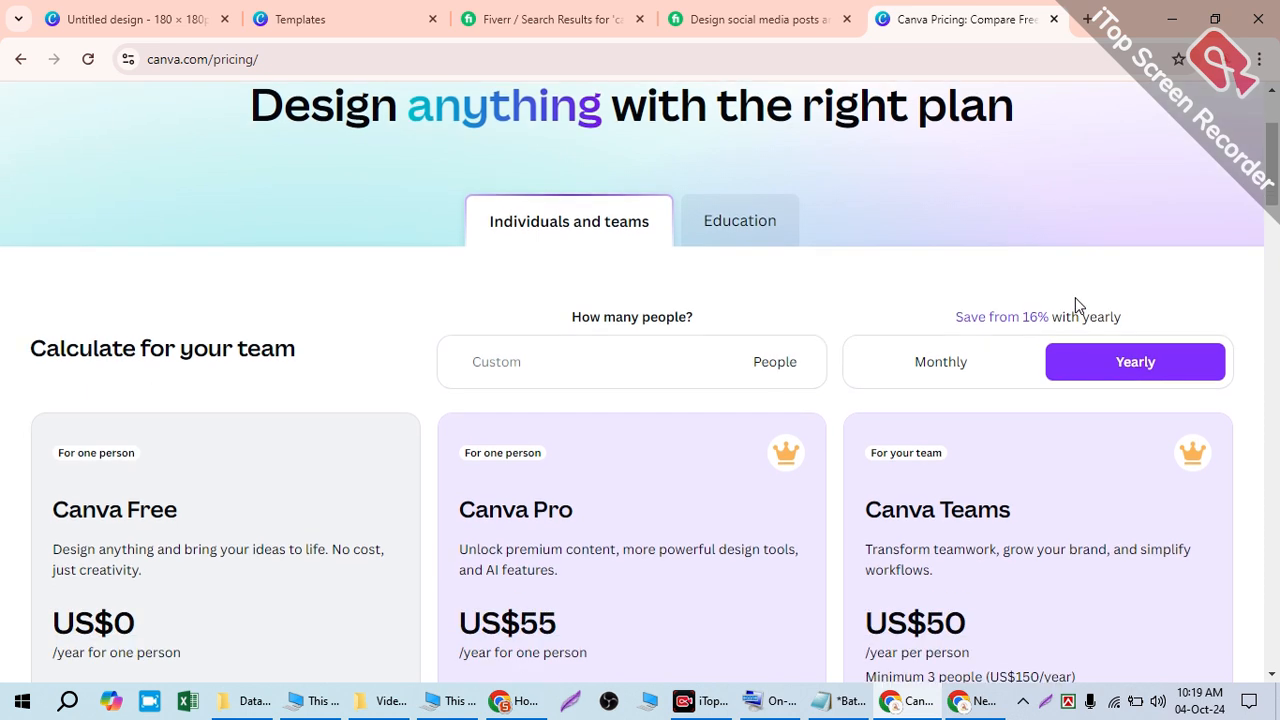
- Launch Windows Calculator via a 'cal' search and compute 125 × 55
left_click(14, 706)
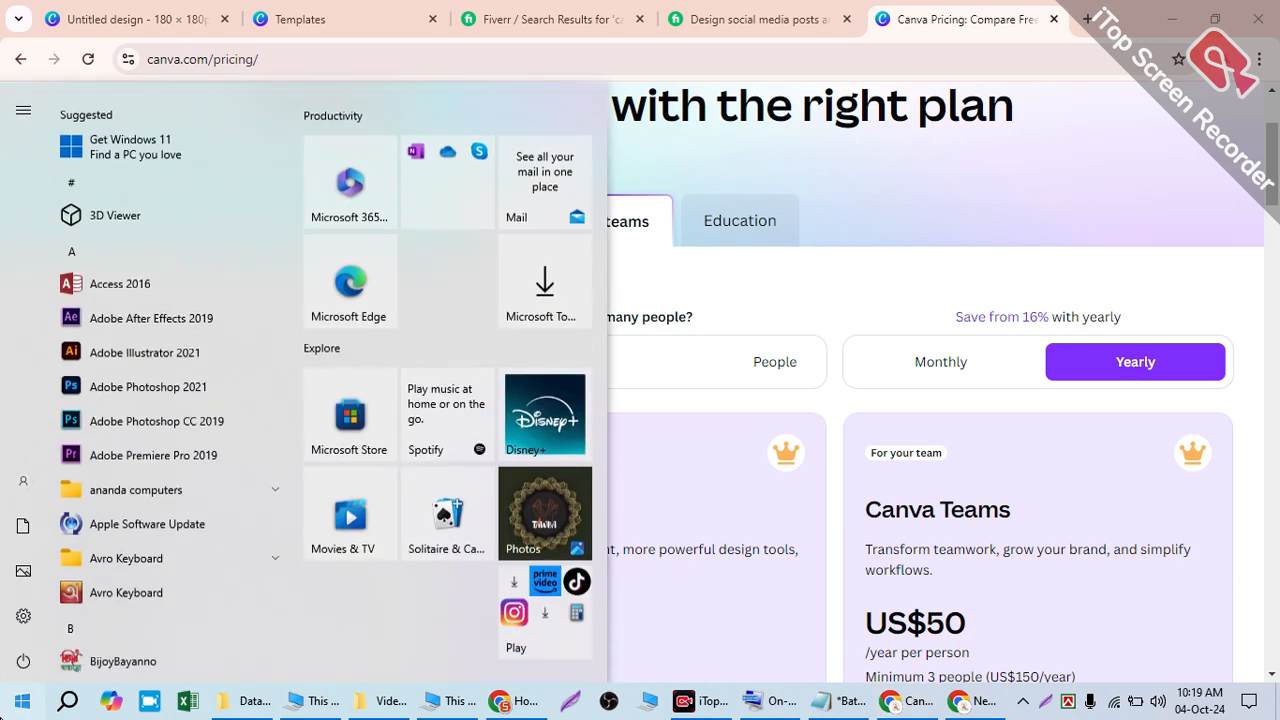
type("ca")
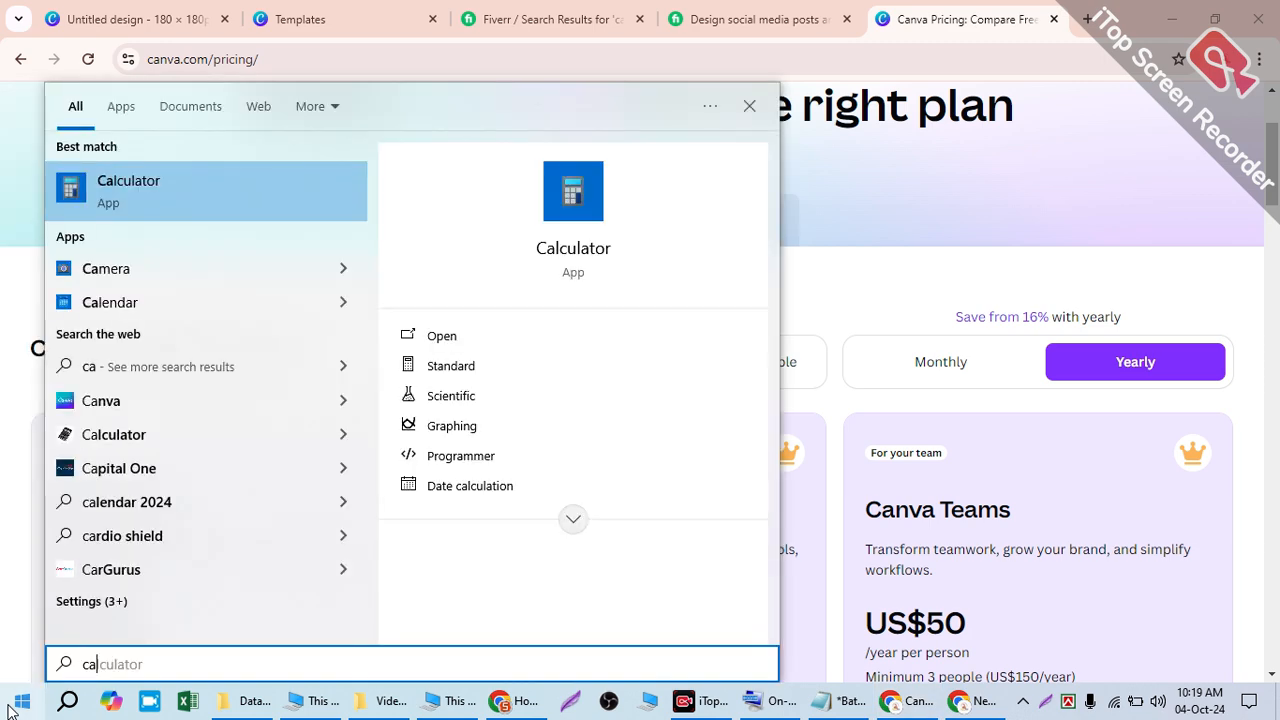
type("l")
left_click(523, 331)
left_click(157, 519)
left_click(214, 515)
left_click(220, 474)
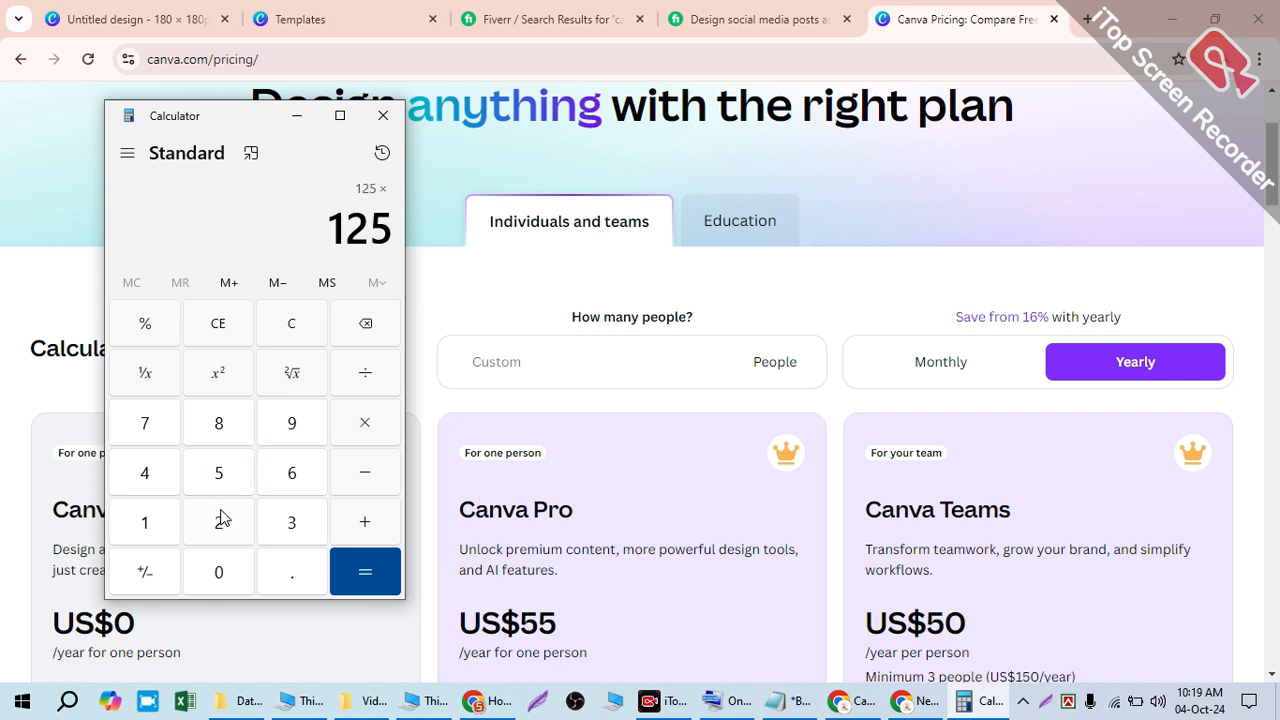
double_click(229, 476)
left_click(393, 583)
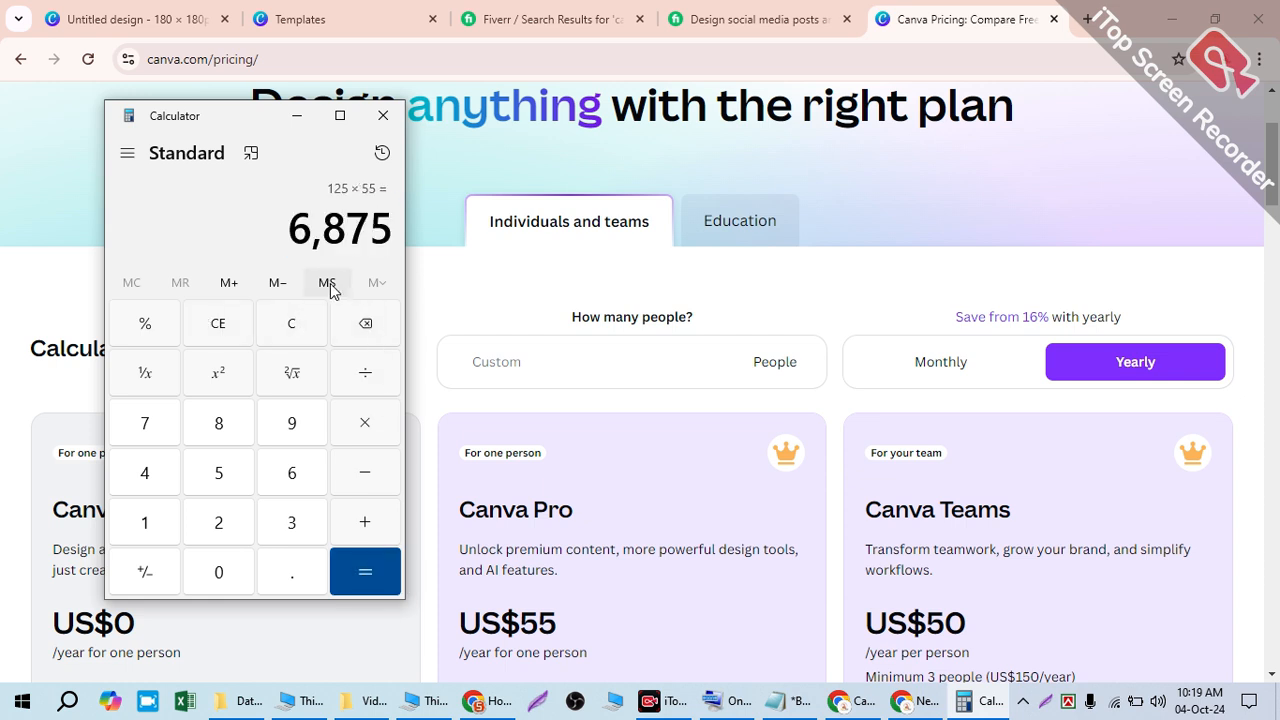
- Clear the calculator, compute 120 × 55 and highlight the 6,600 result
left_click(291, 330)
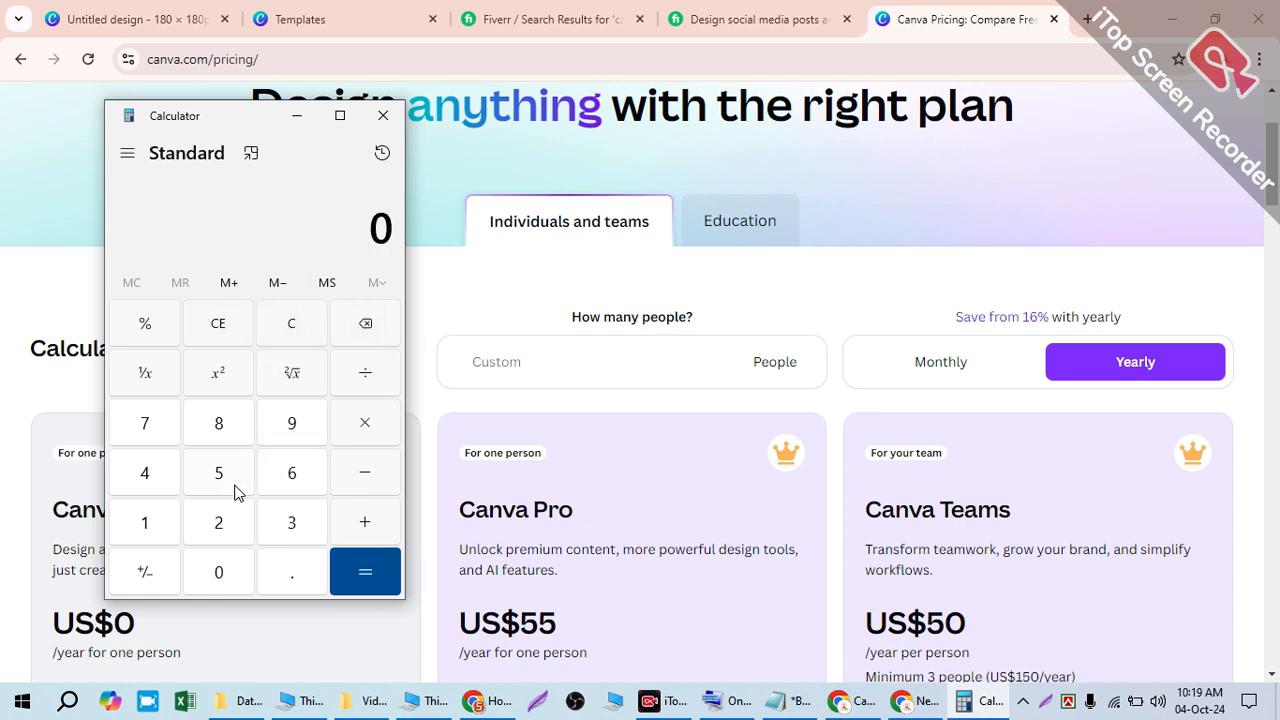
left_click(140, 531)
left_click(232, 535)
left_click(230, 567)
left_click(360, 425)
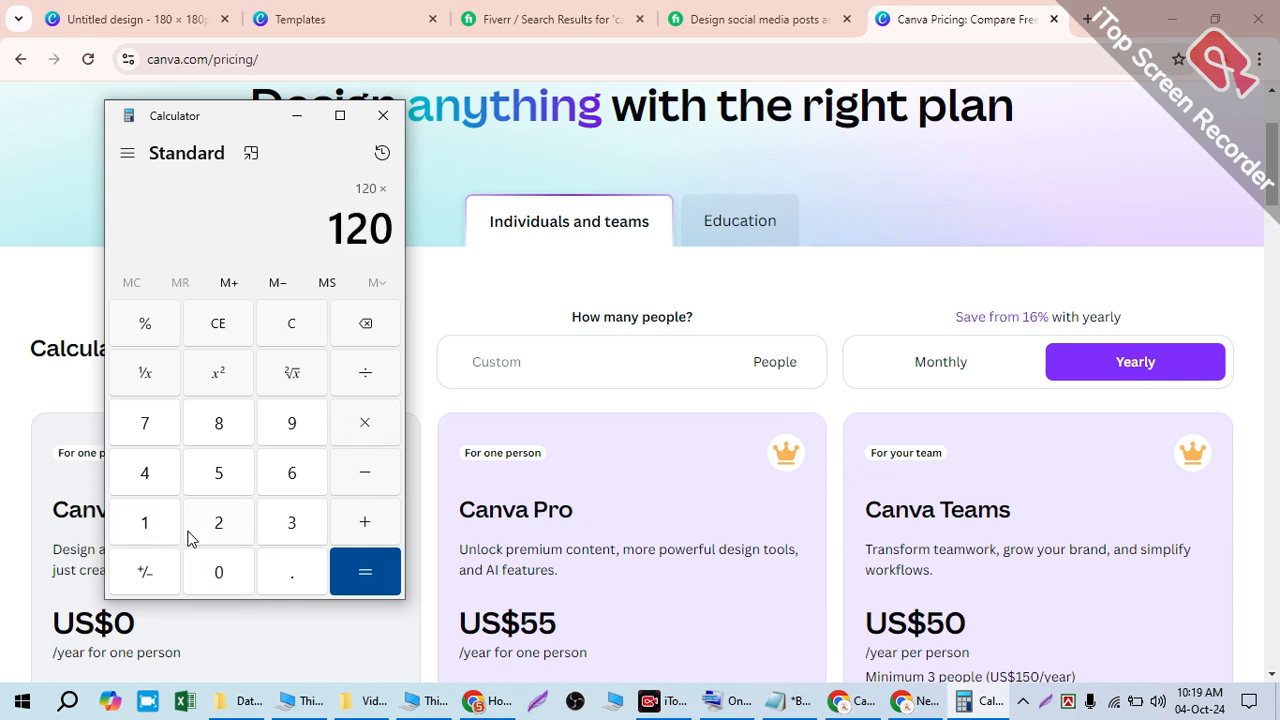
left_click(218, 480)
left_click(218, 480)
left_click(370, 565)
left_click_drag(304, 222, 400, 214)
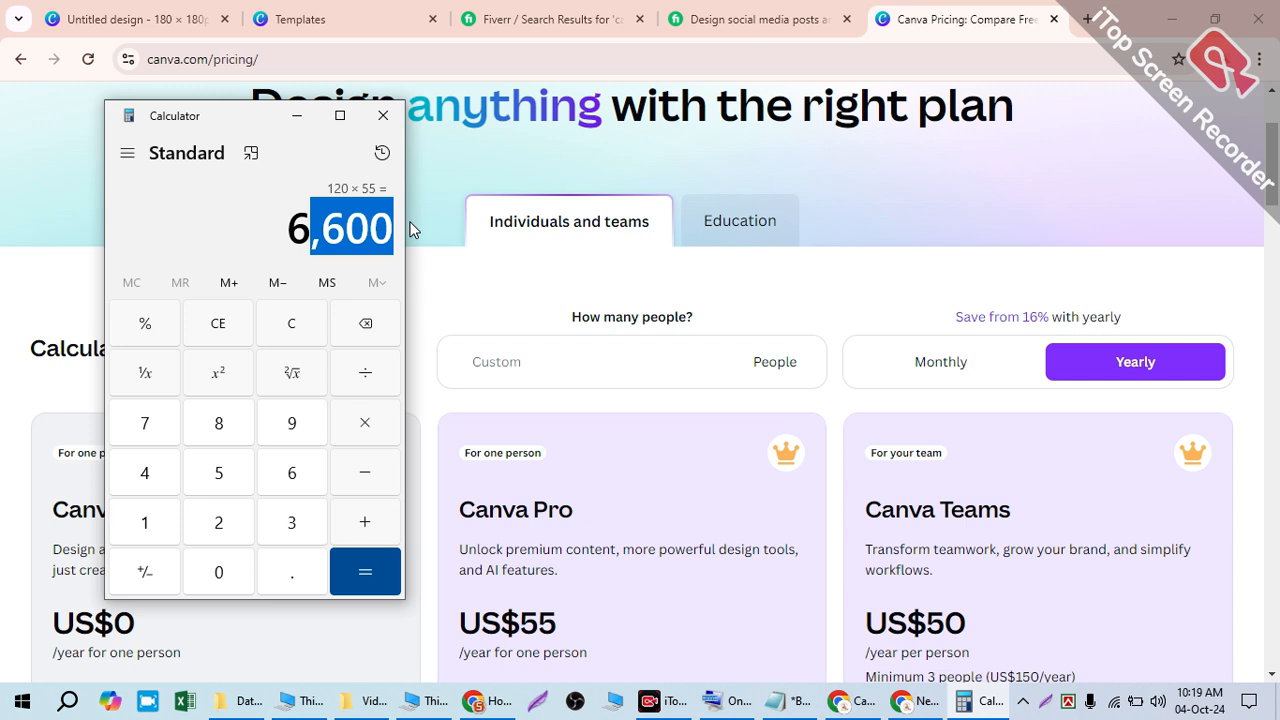
- Close Calculator and go back to the Templates tab with the digital-agency logo results
left_click(383, 116)
scroll(949, 226, "up", 3)
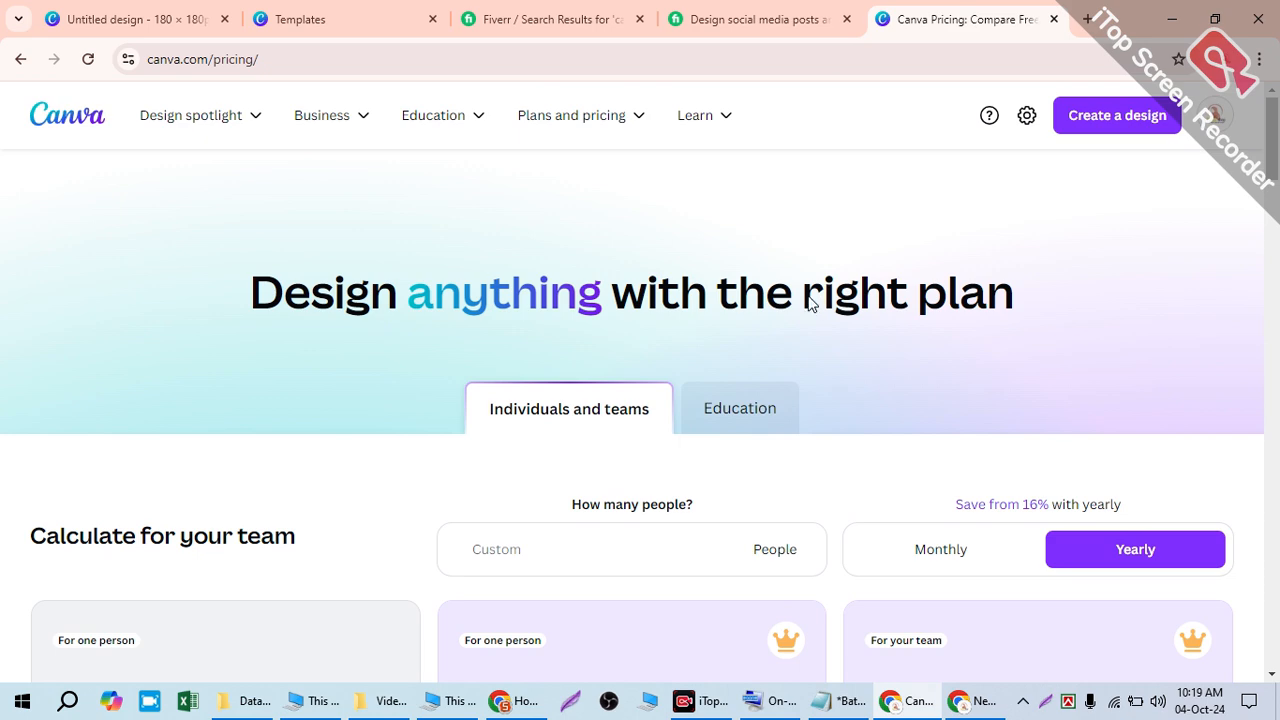
scroll(606, 314, "down", 5)
scroll(826, 286, "up", 5)
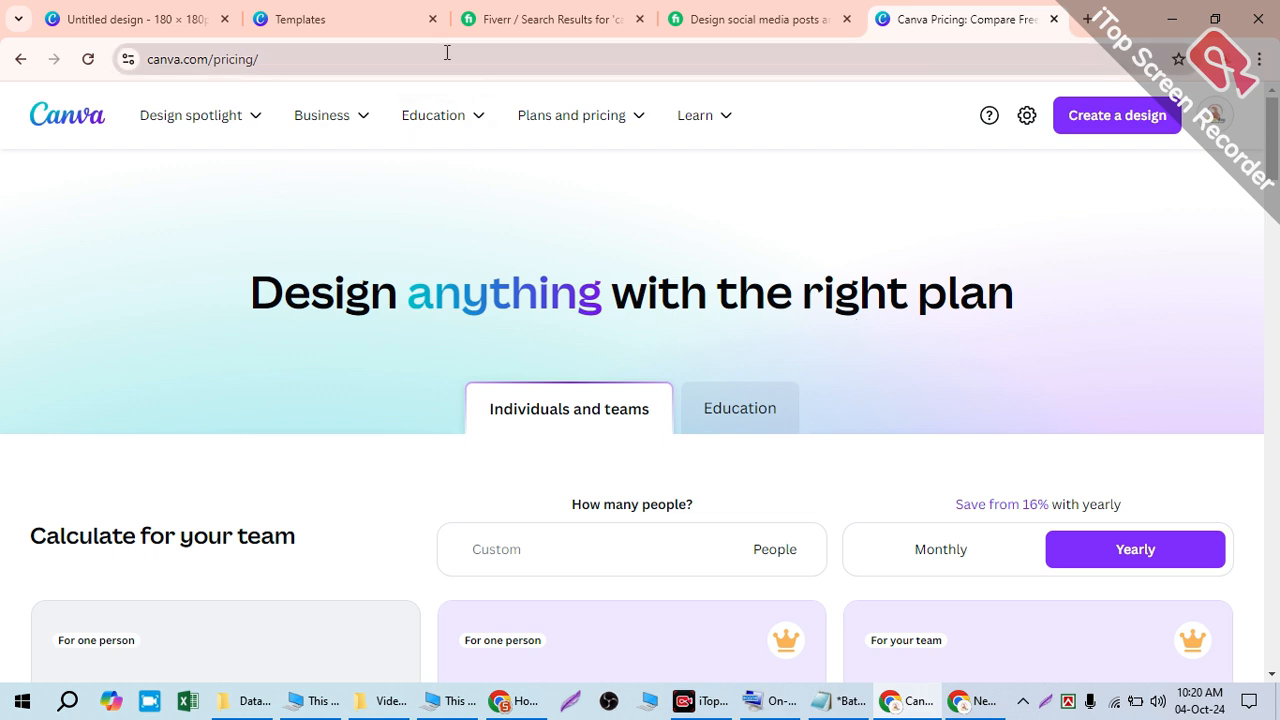
mouse_move(723, 119)
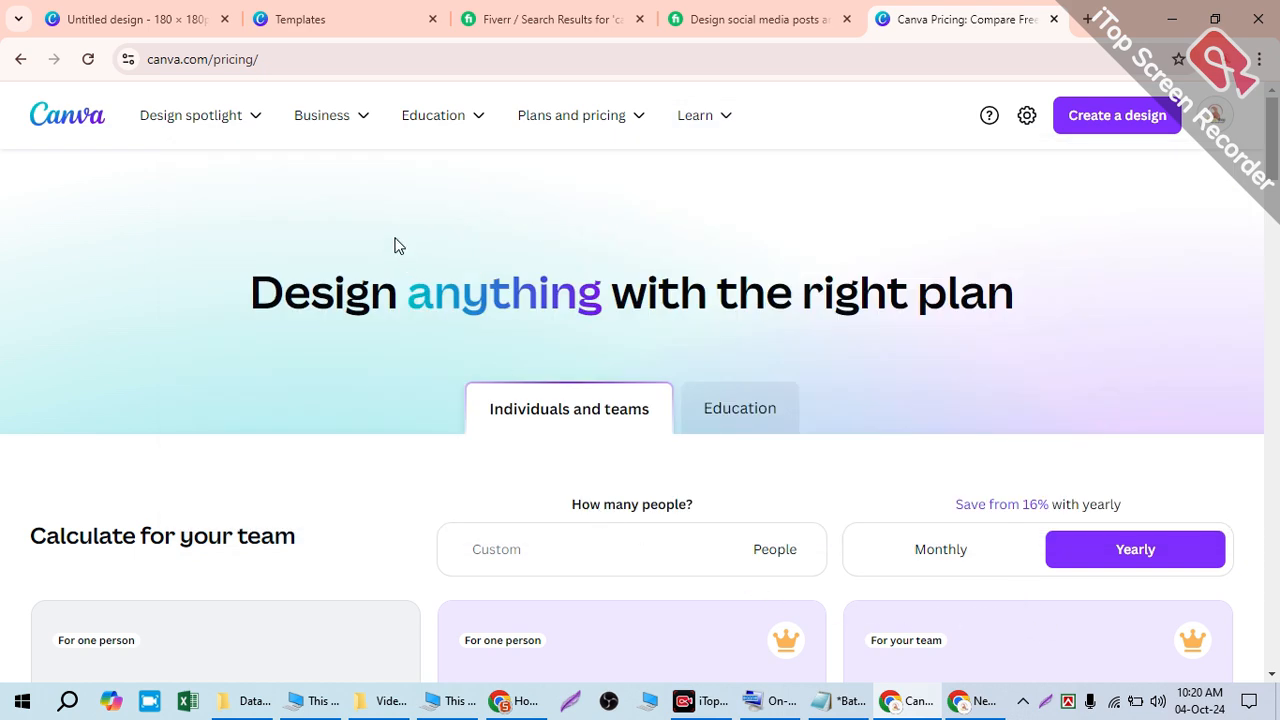
left_click(351, 14)
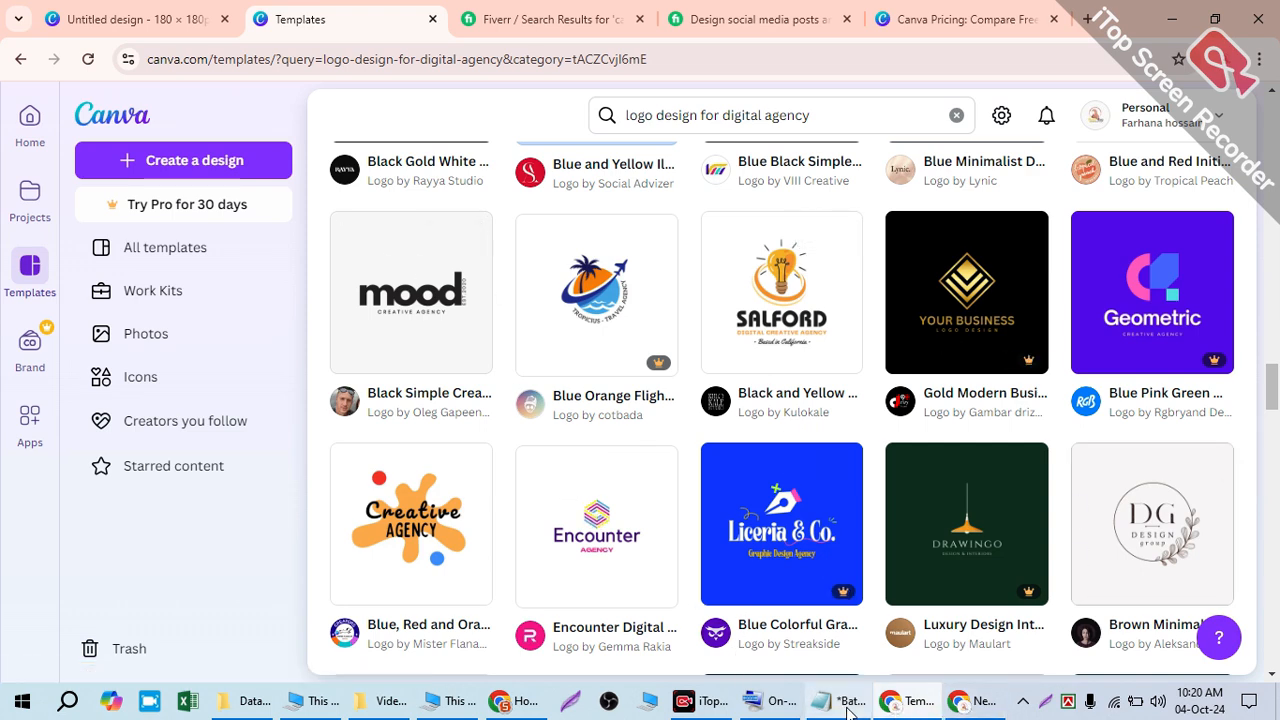
- Switch to the Canva Home window and look through the account options menu
left_click(512, 701)
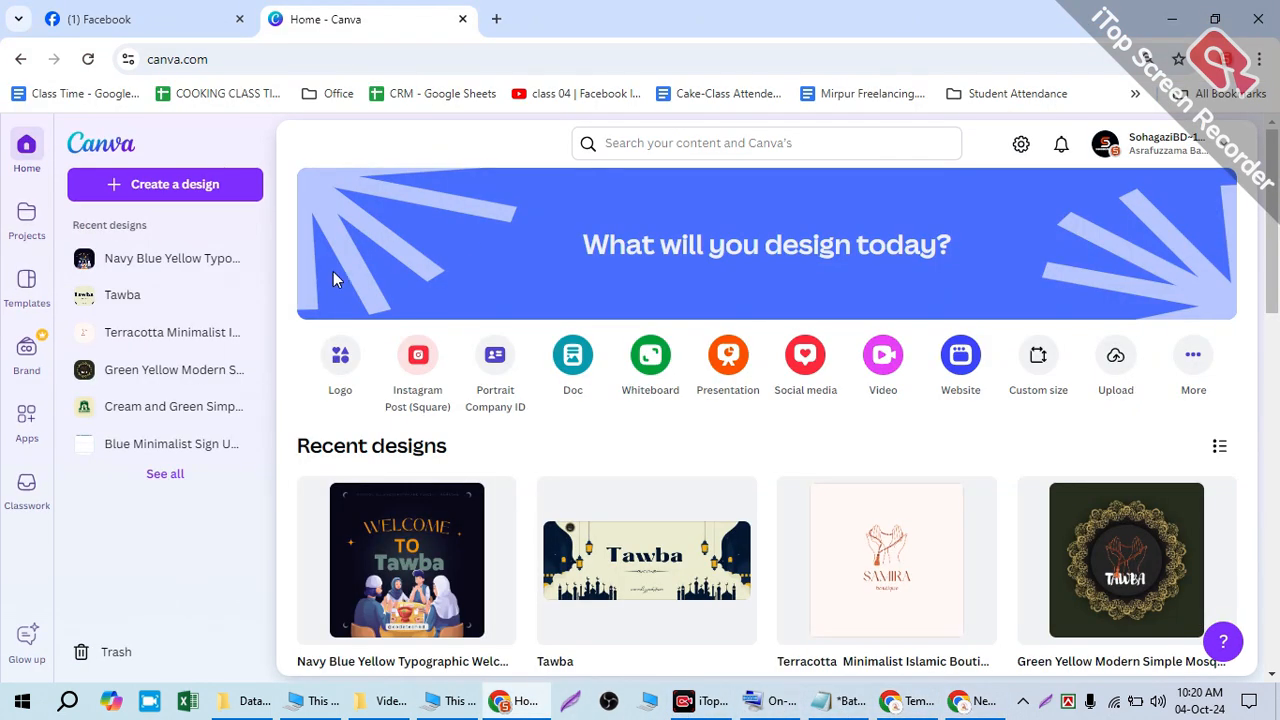
left_click(1130, 143)
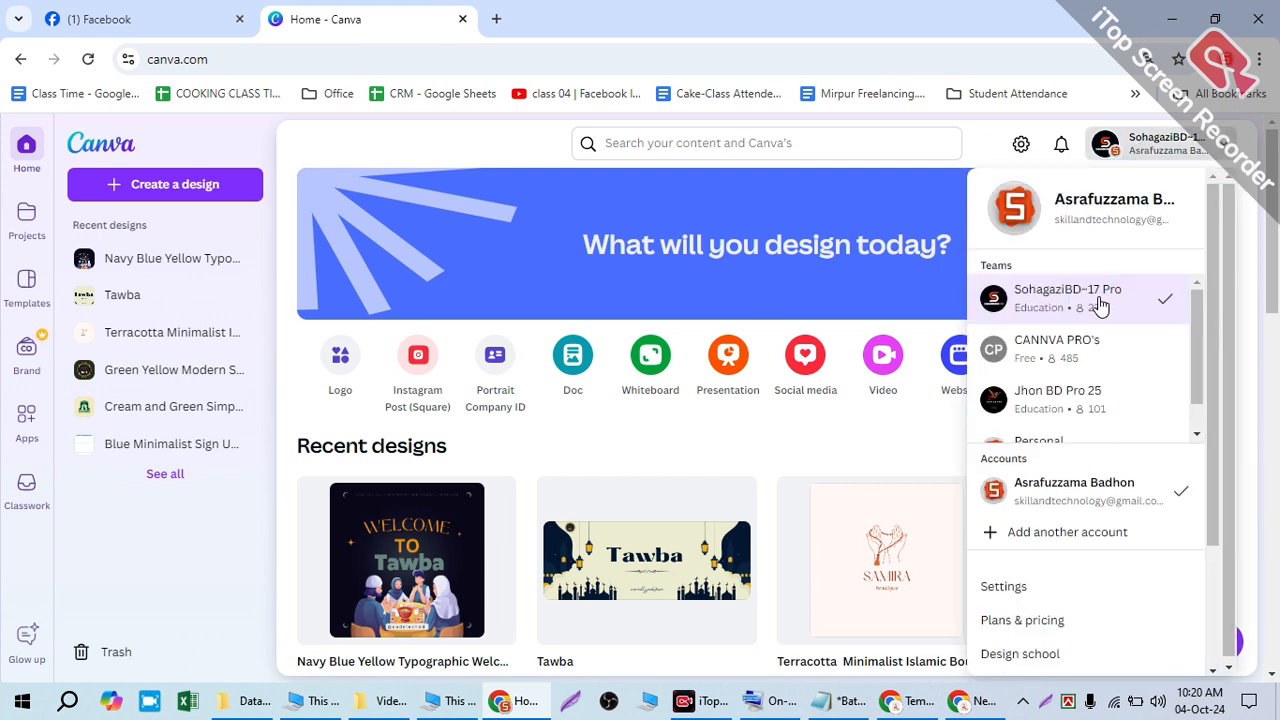
scroll(1034, 520, "down", 3)
scroll(1070, 258, "down", 1)
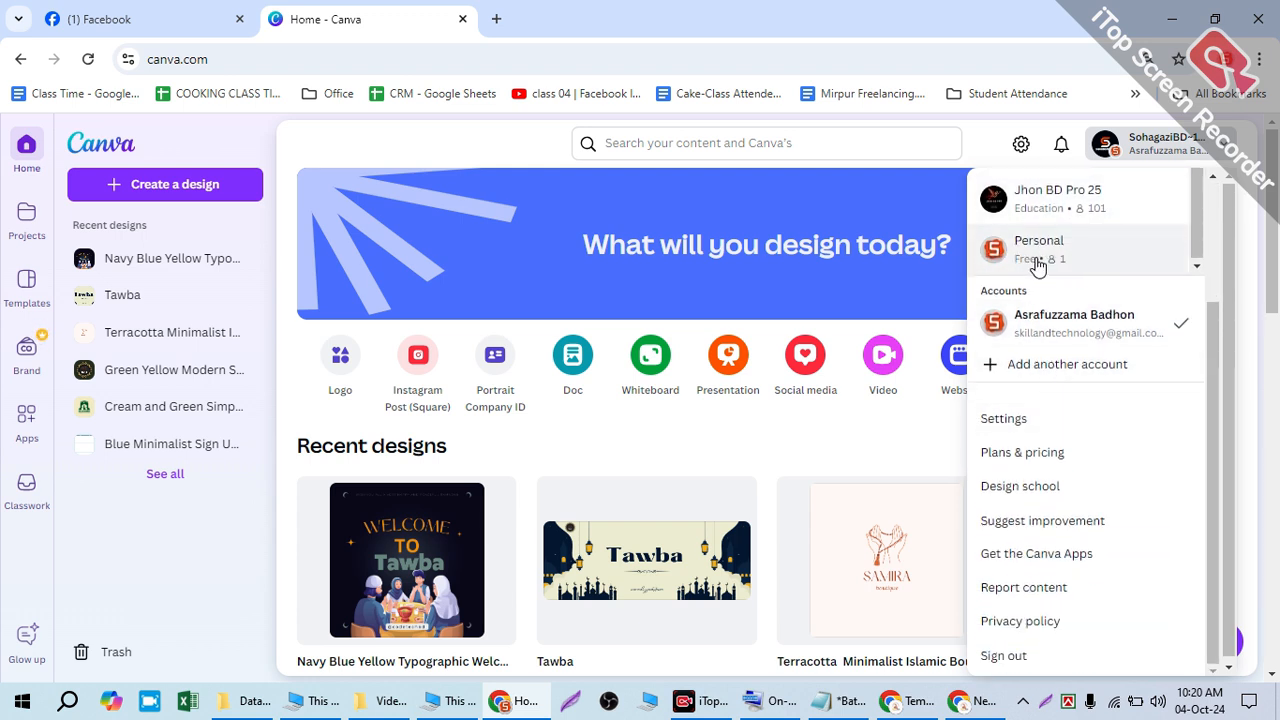
scroll(1030, 262, "up", 1)
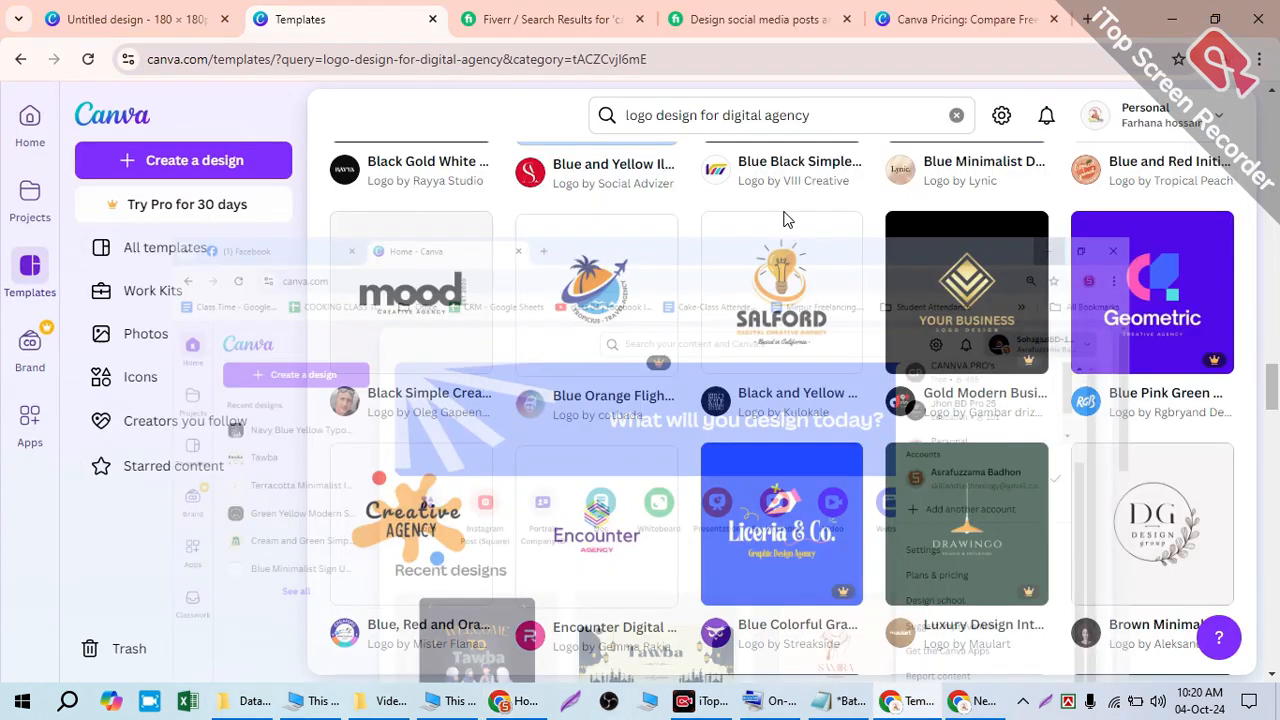
- Select the 'logo design for digital agency' query in the results window, then click the Home page search box
left_click(1172, 18)
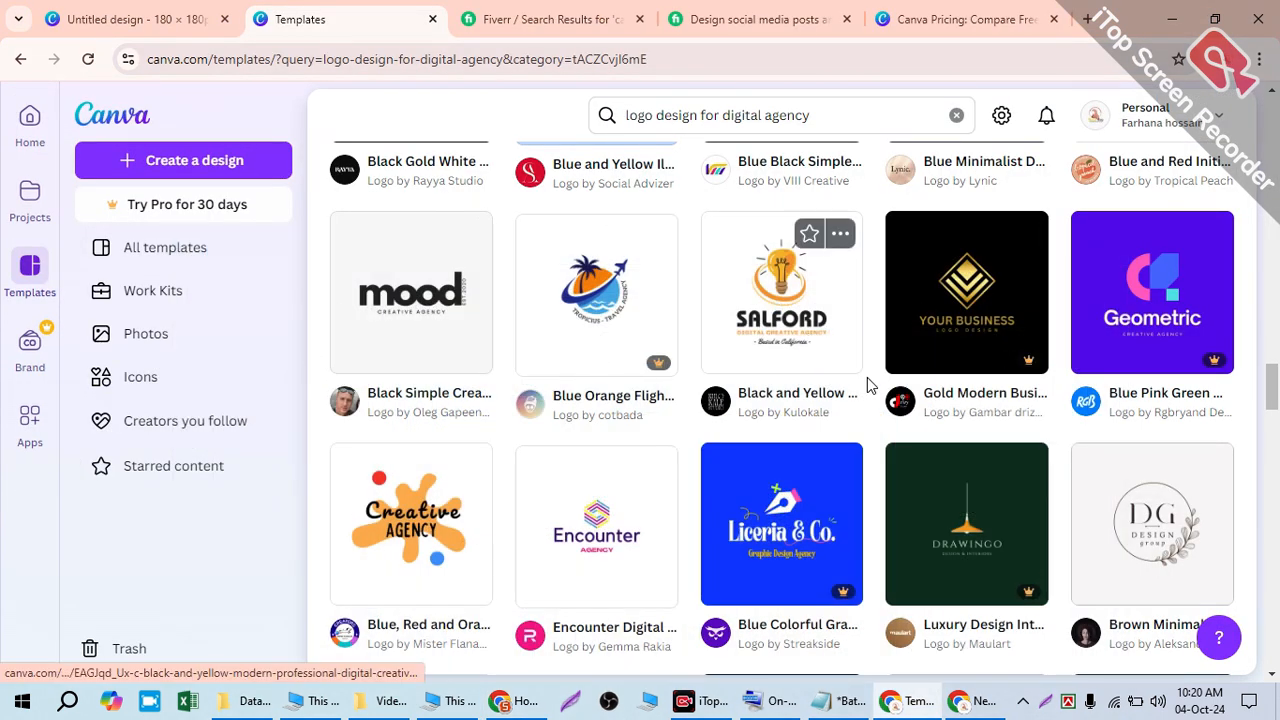
mouse_move(899, 398)
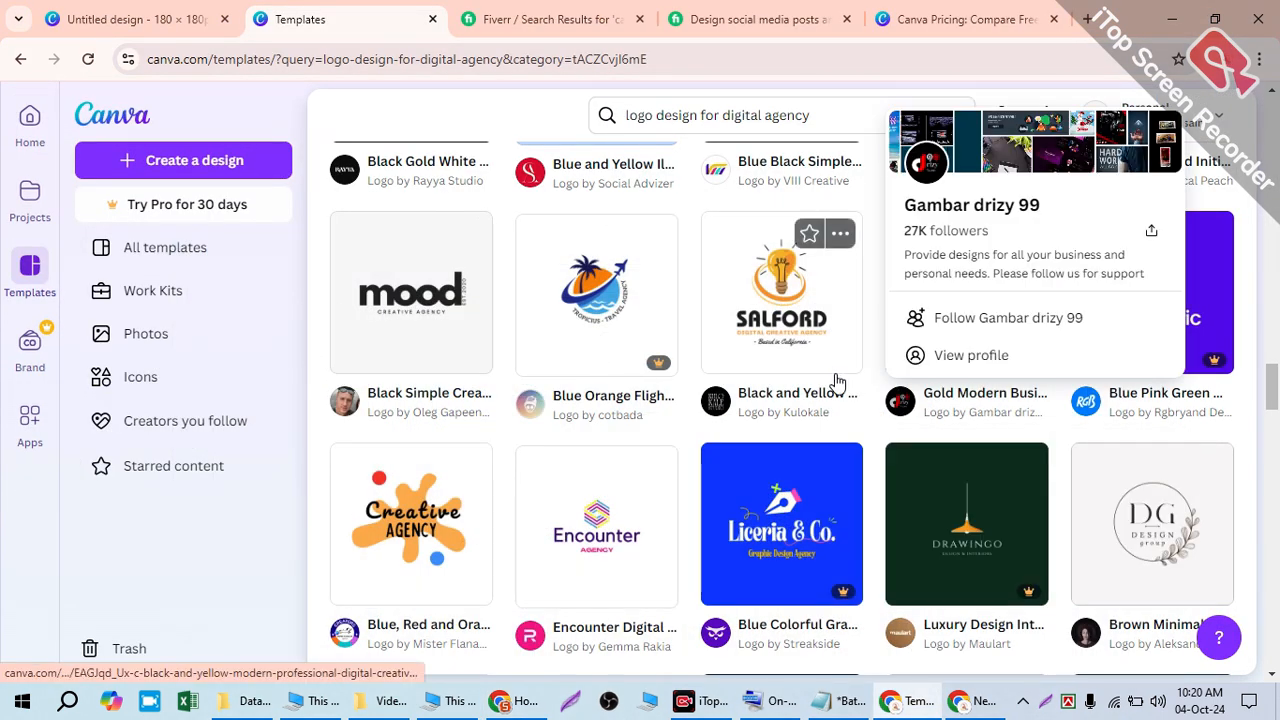
scroll(864, 374, "down", 2)
scroll(800, 425, "up", 3)
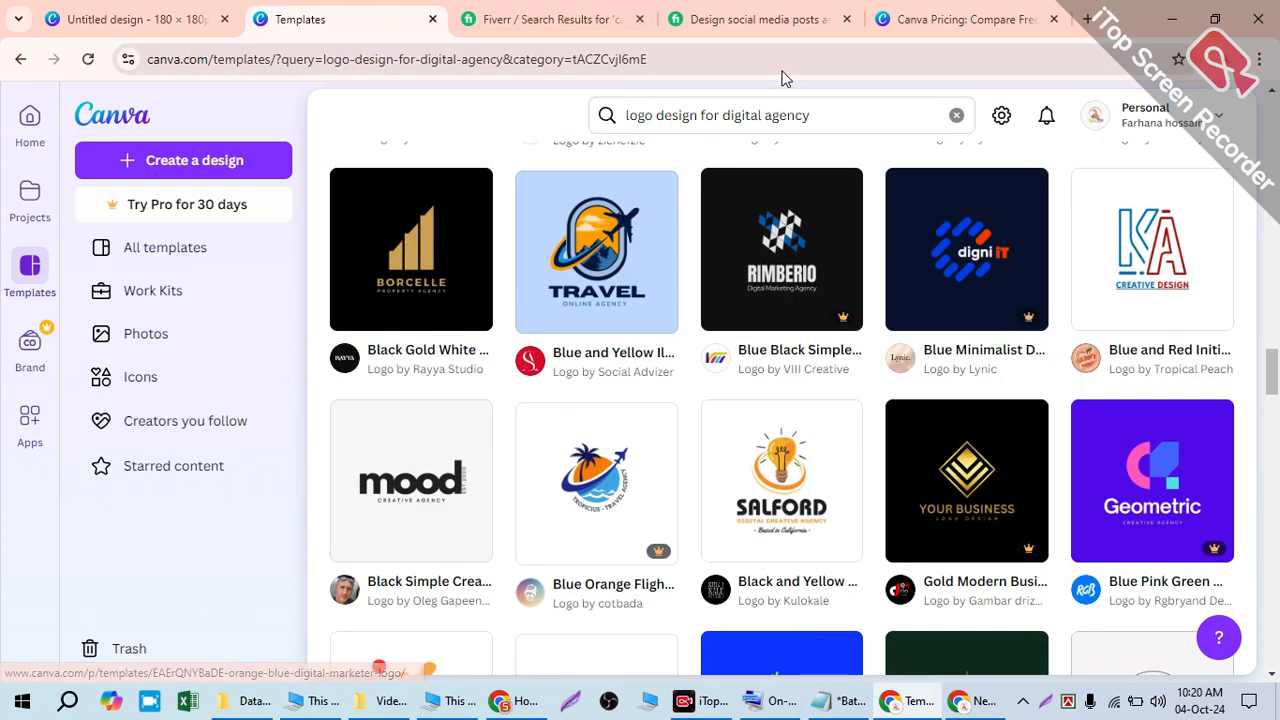
left_click_drag(800, 115, 540, 133)
key("ctrl+c")
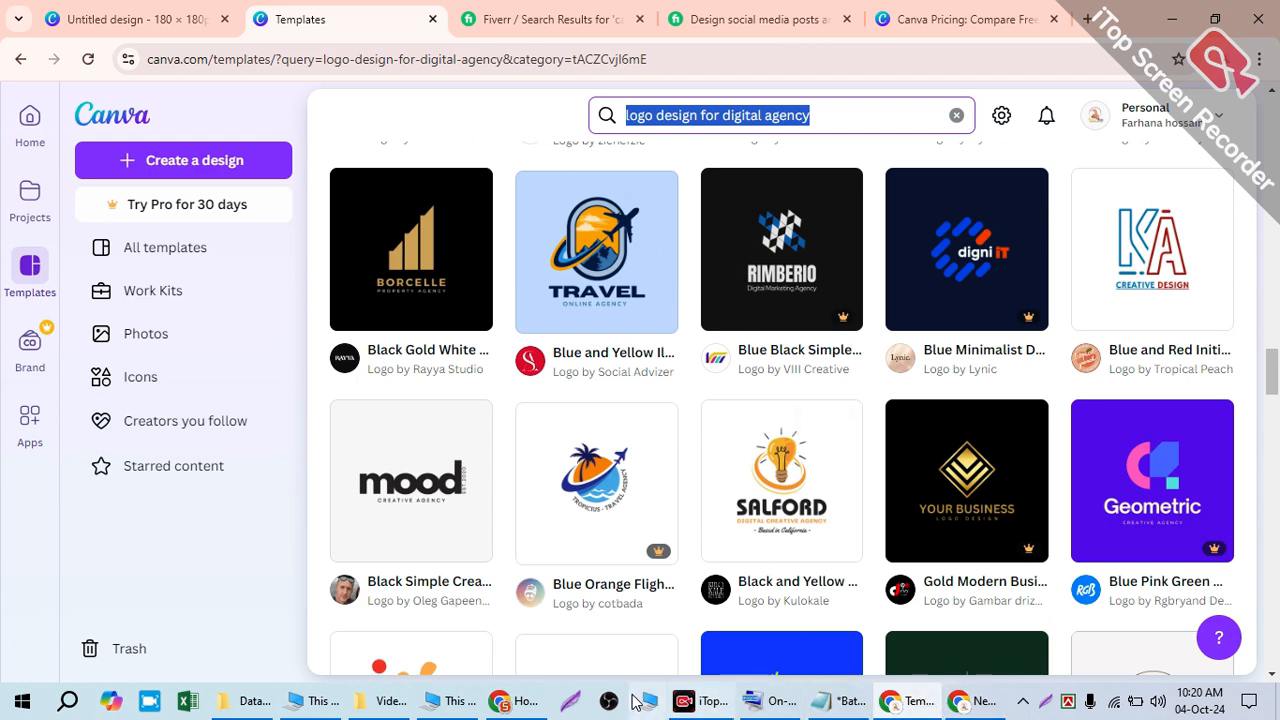
left_click(519, 703)
left_click(651, 143)
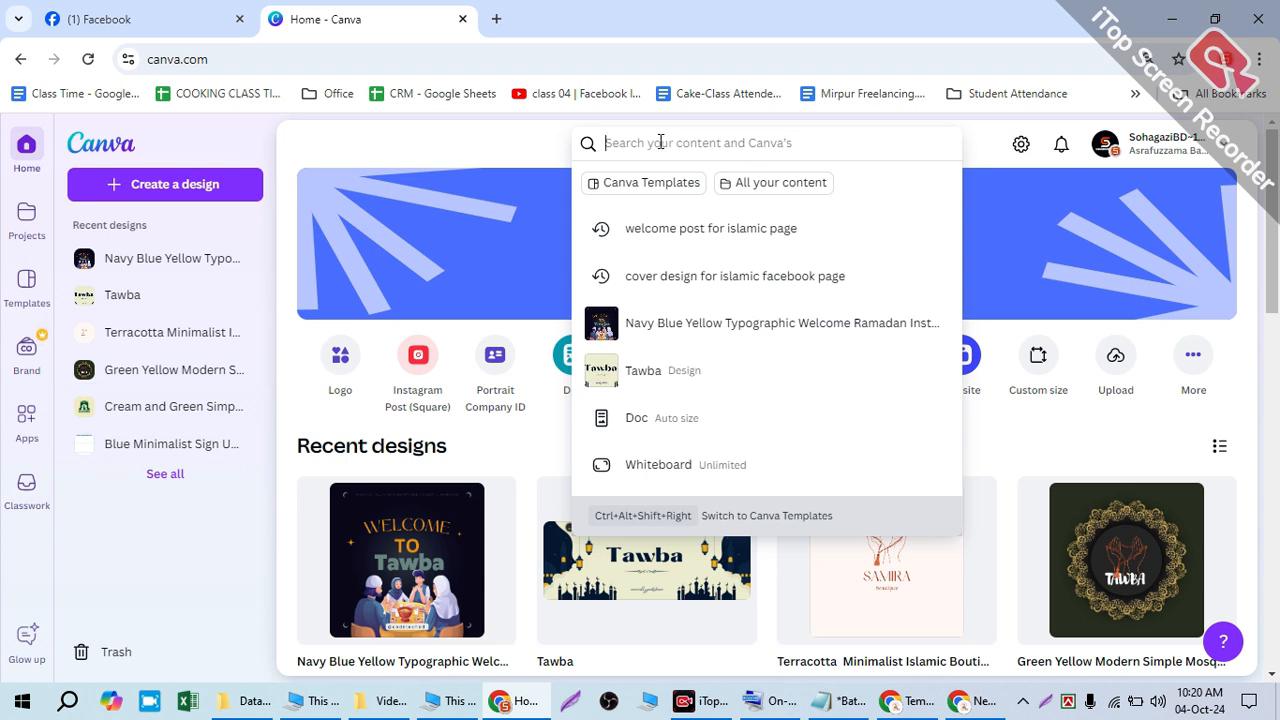
- Search 'logo design for digital agency' and limit results to Canva Templates
key("ctrl+v")
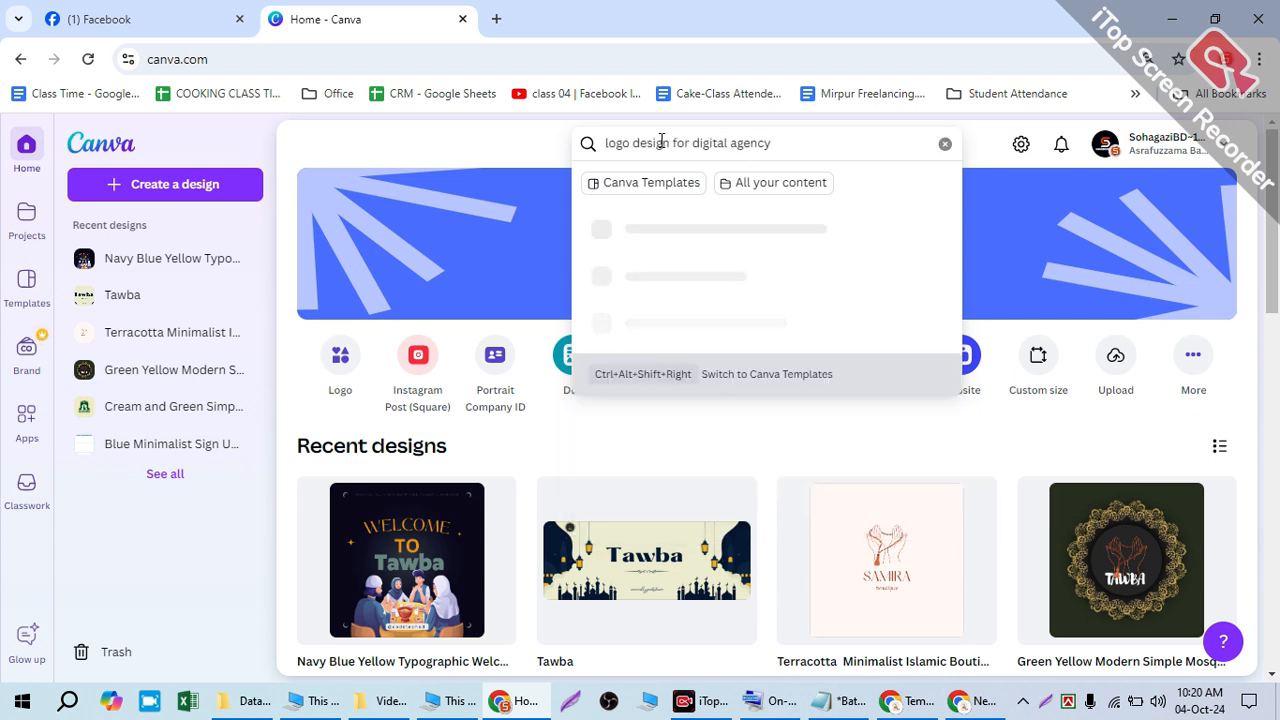
key("Return")
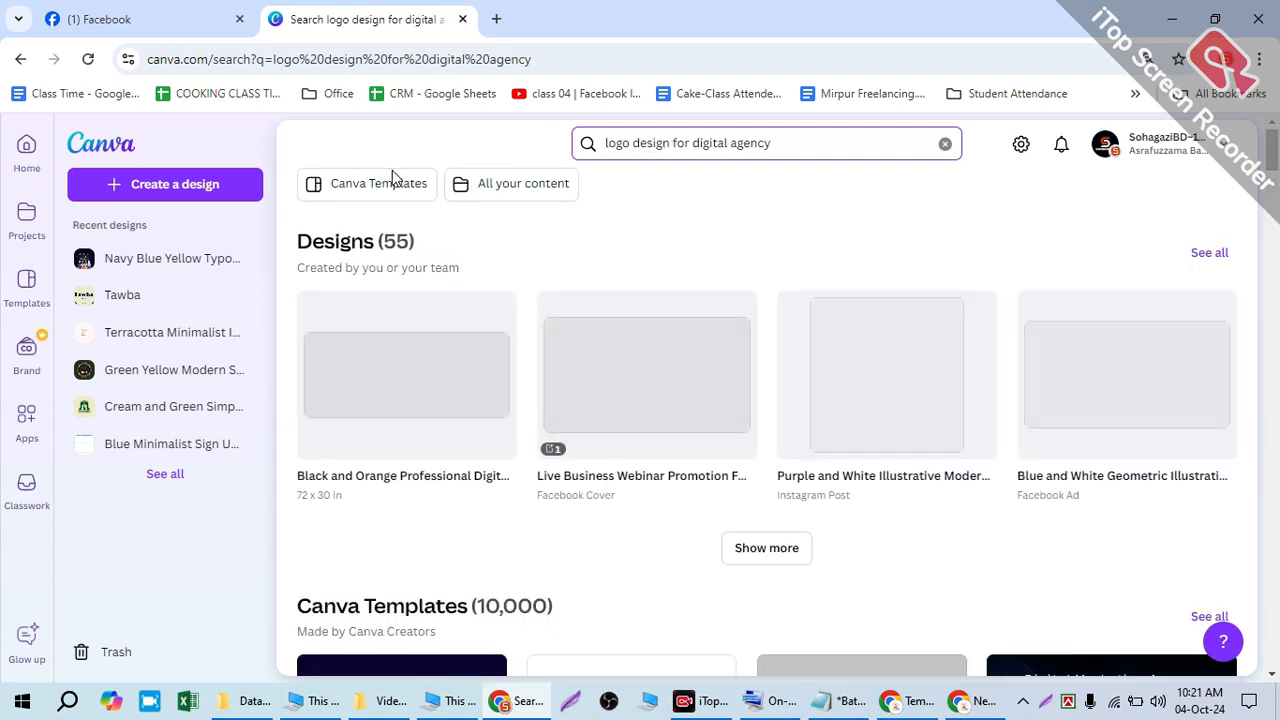
left_click(375, 186)
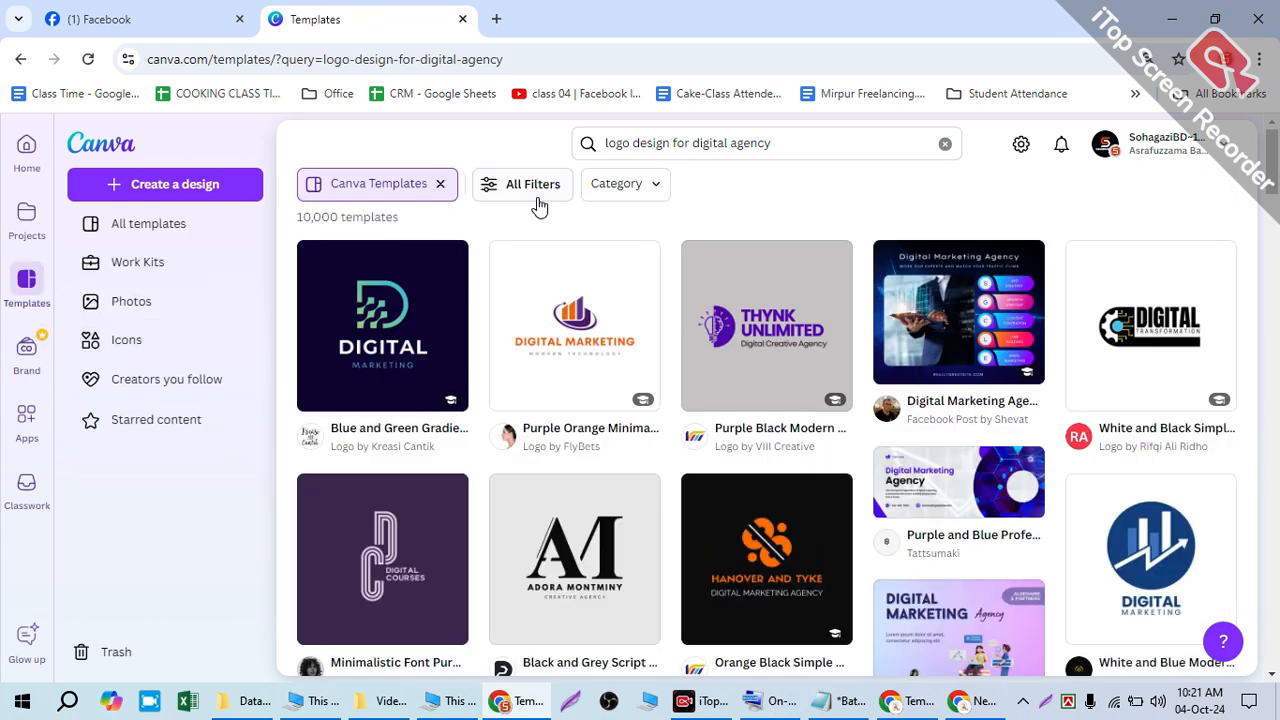
- Filter the template results to the Logos category under Marketing
left_click(541, 192)
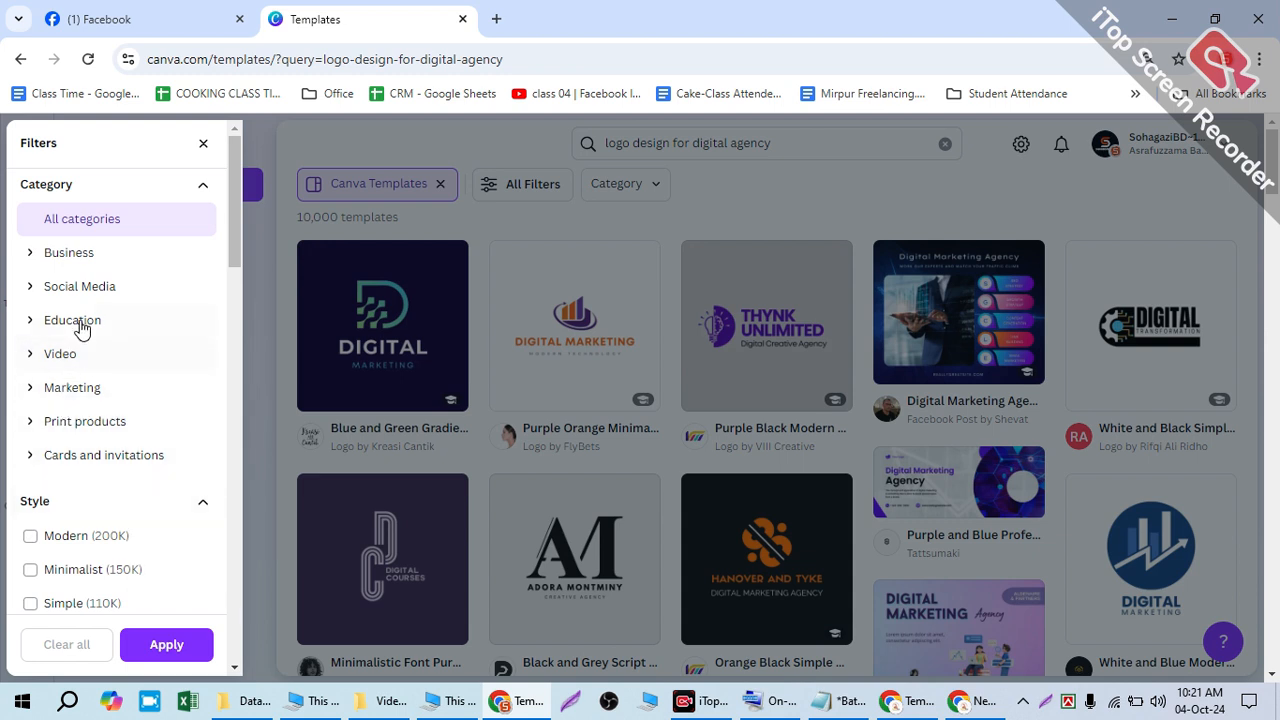
scroll(75, 300, "down", 2)
scroll(58, 265, "up", 2)
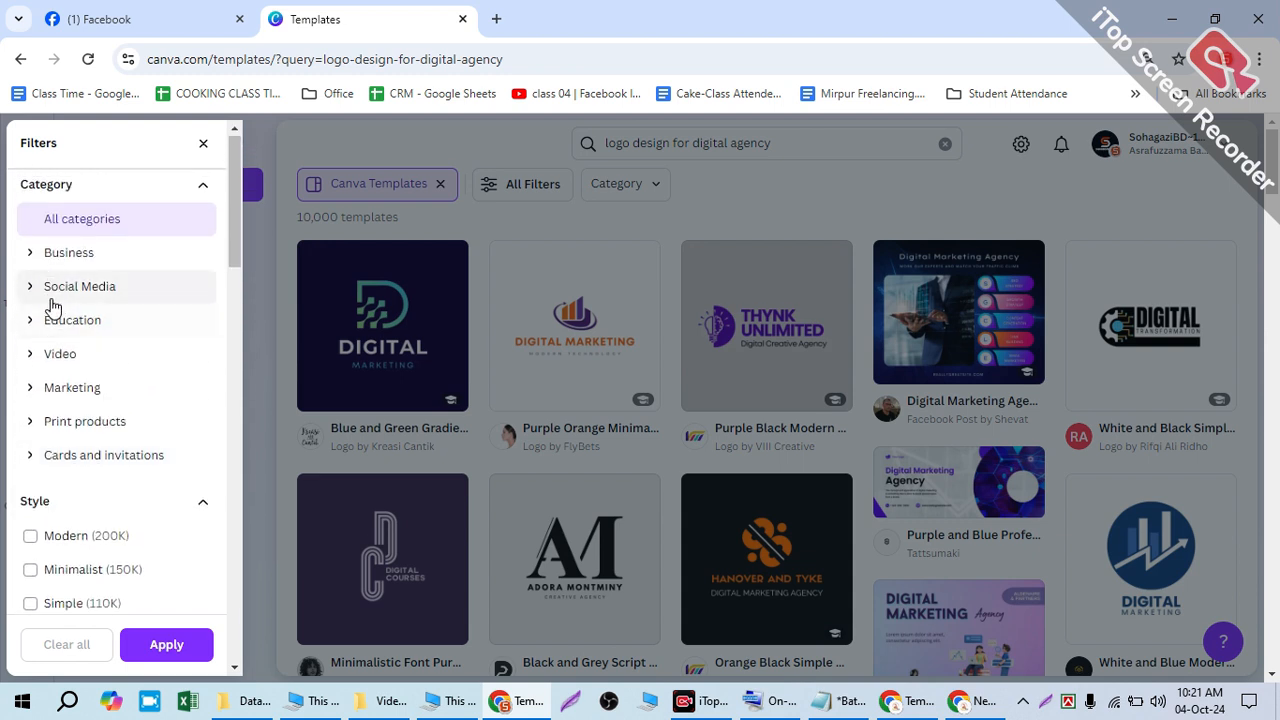
left_click(50, 385)
scroll(51, 283, "down", 3)
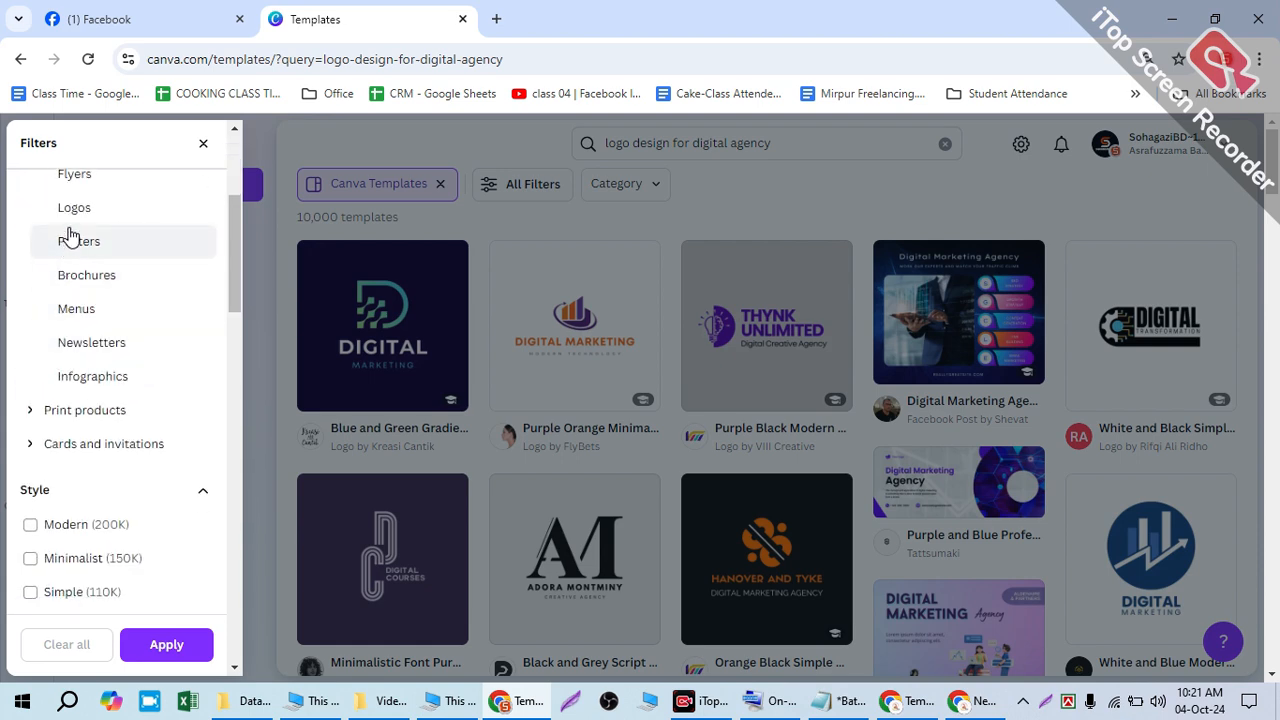
left_click(100, 209)
left_click(166, 644)
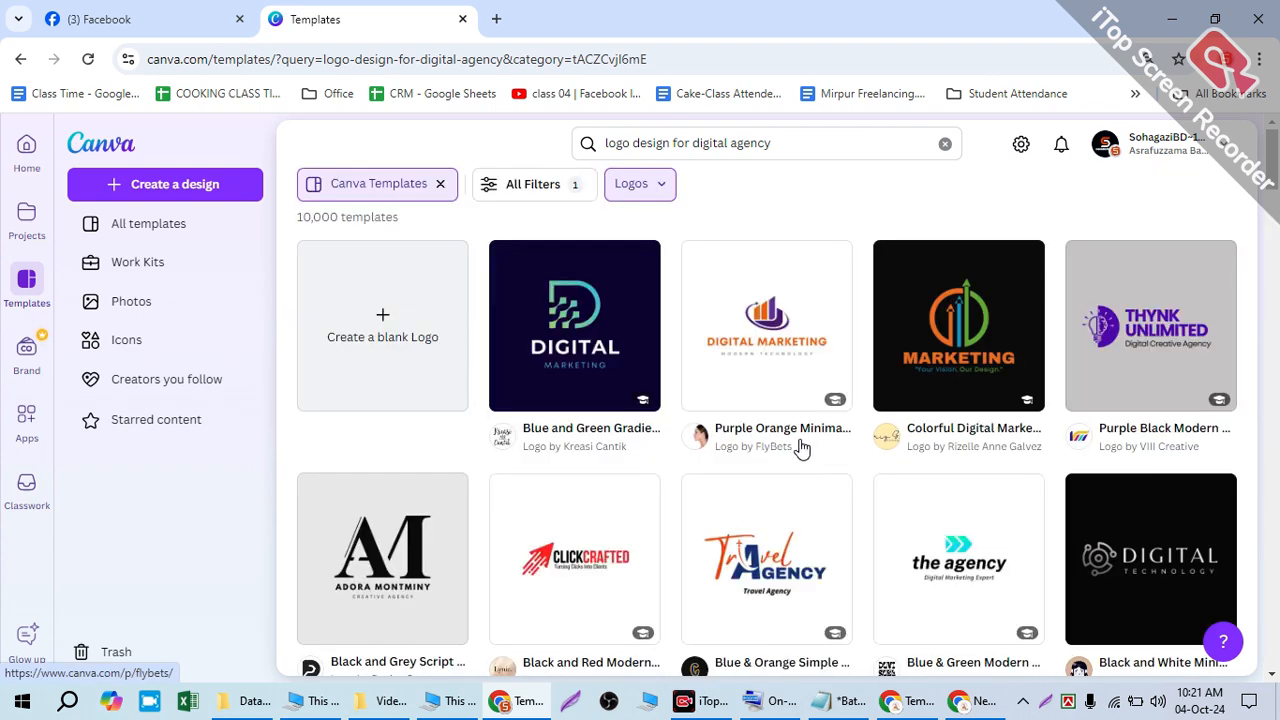
- Scroll the Logos results and select 'digital agency' in the search query
scroll(800, 447, "down", 5)
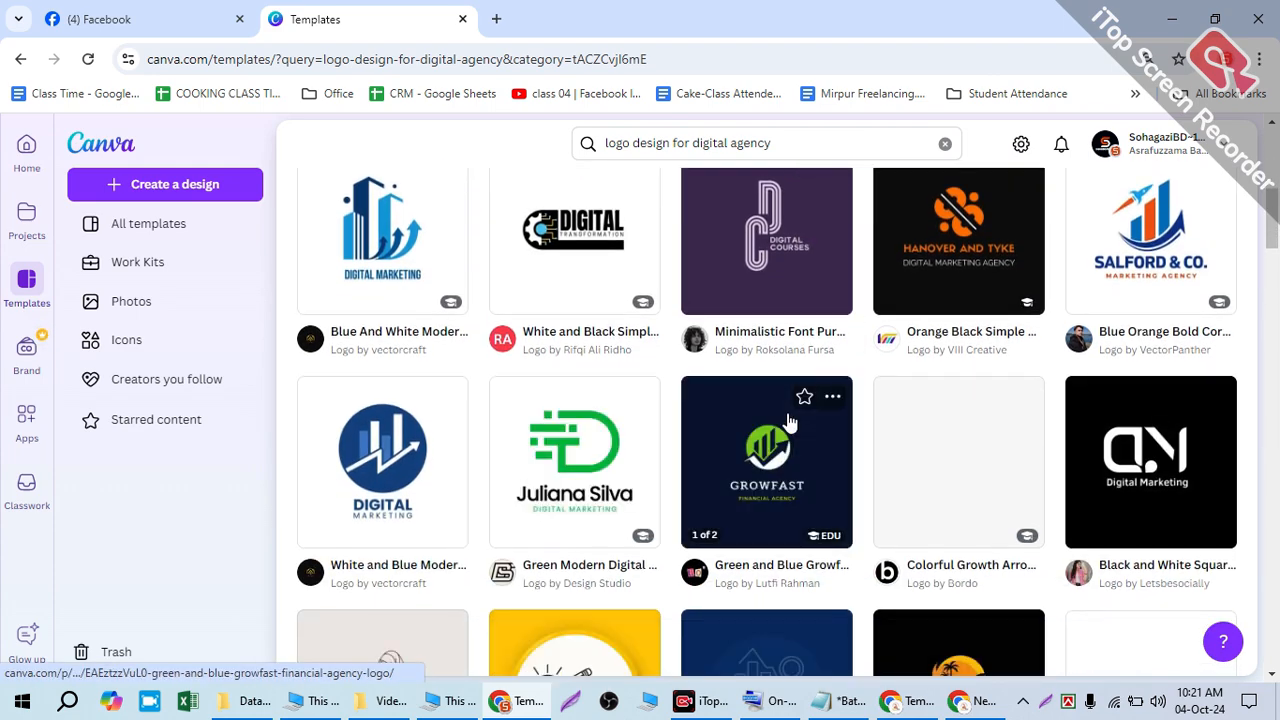
scroll(800, 420, "down", 2)
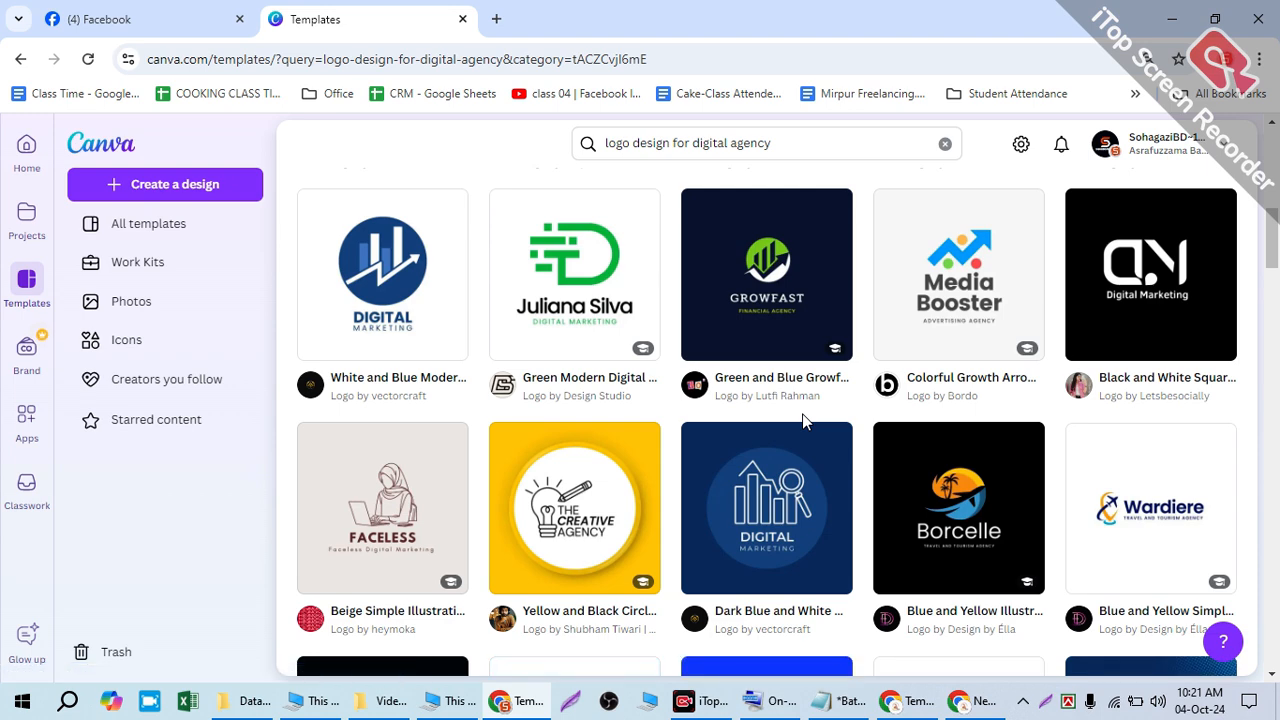
scroll(805, 420, "down", 2)
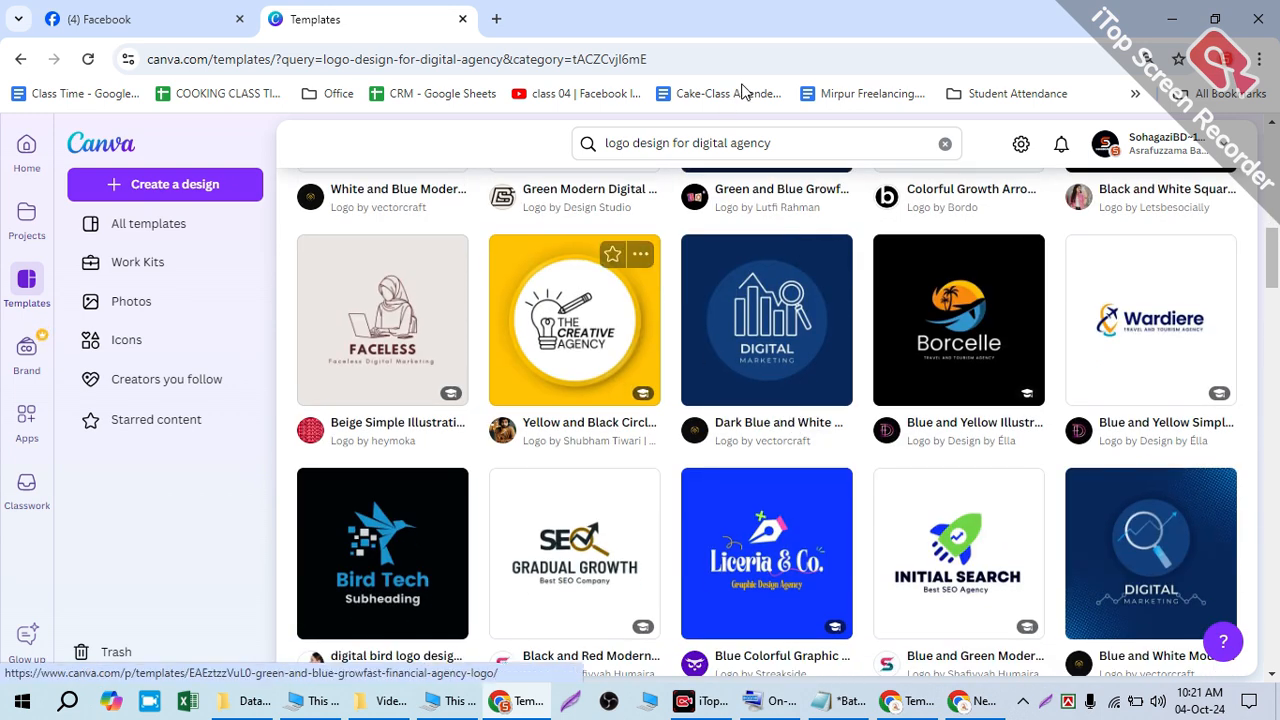
left_click(688, 142)
left_click(648, 142)
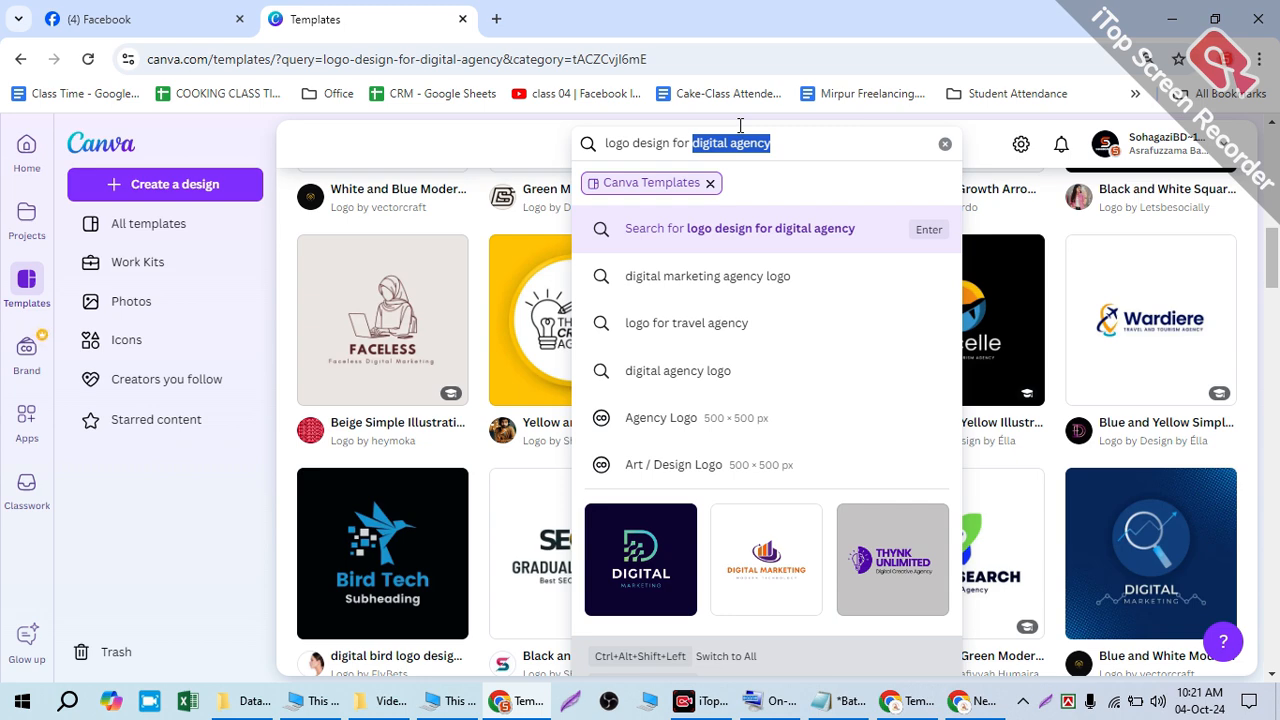
key("BackSpace")
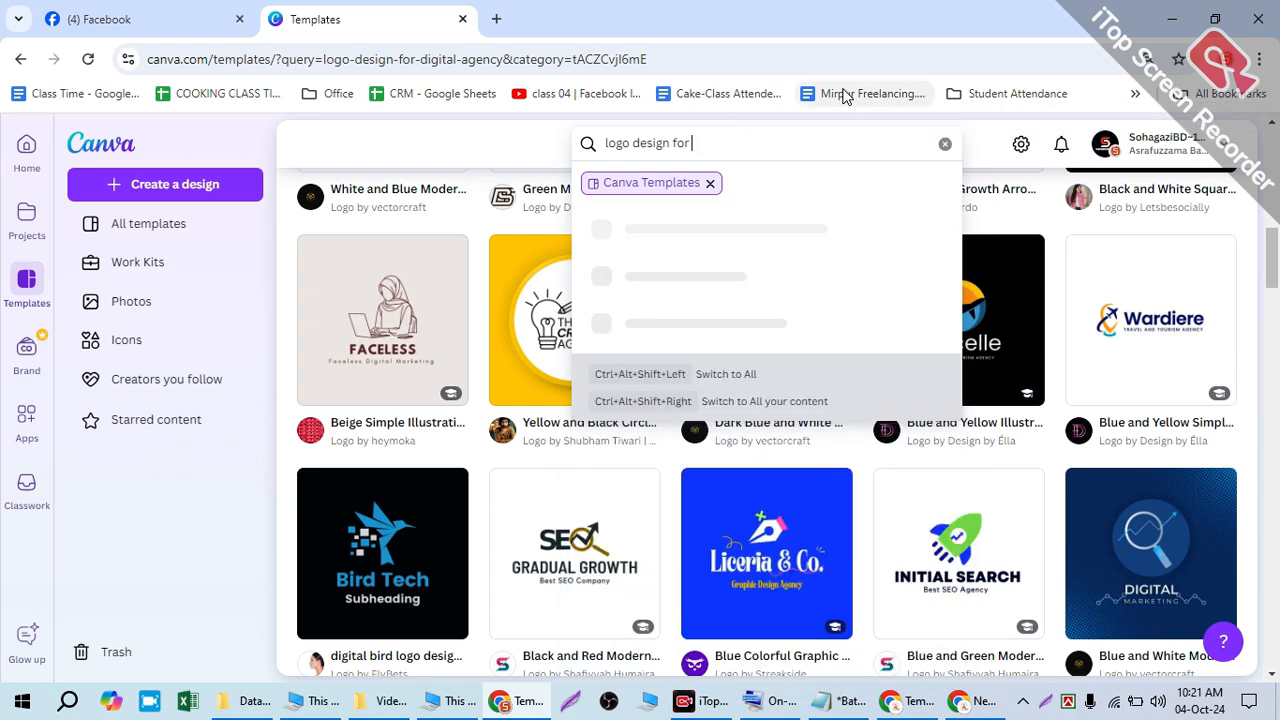
type("t")
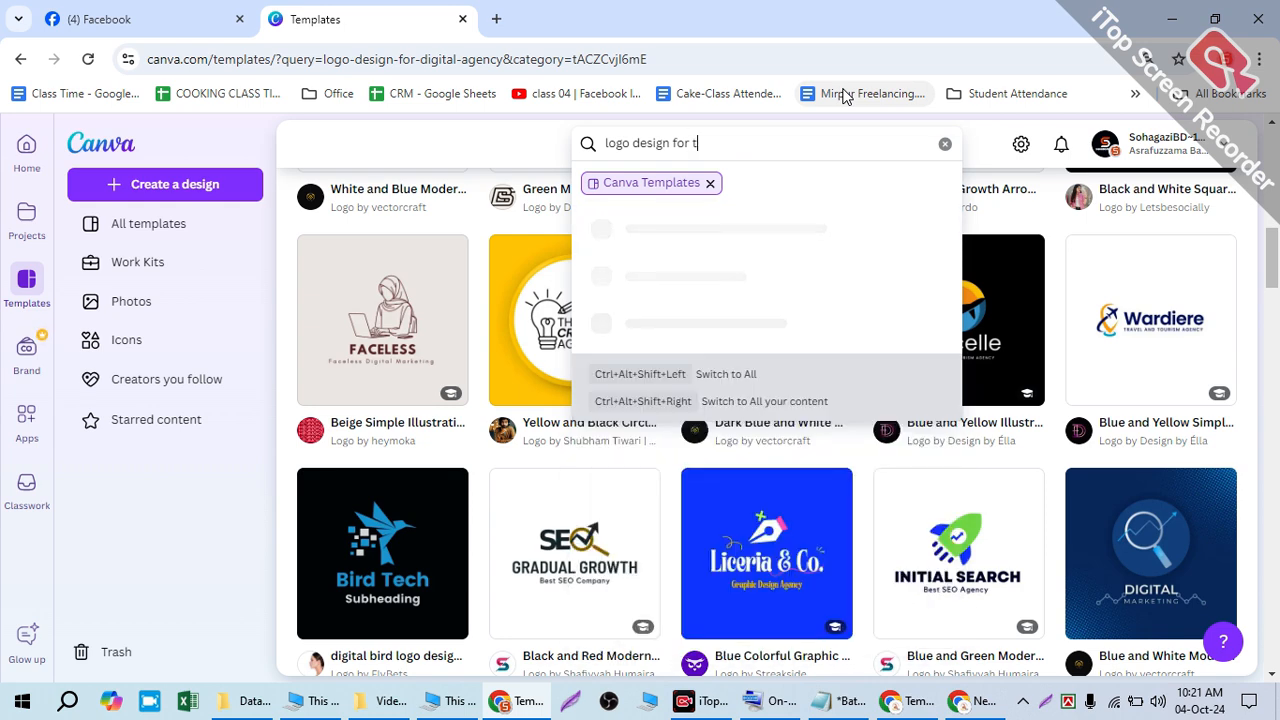
type("-shirt")
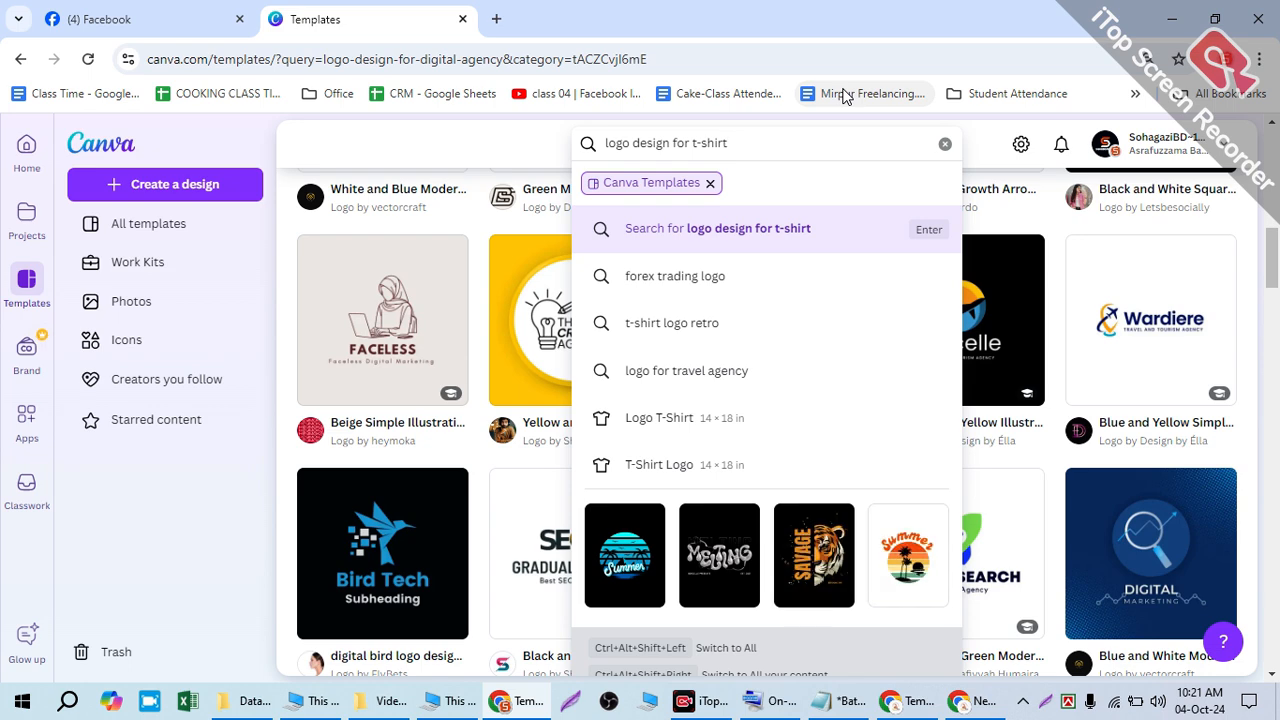
key("Return")
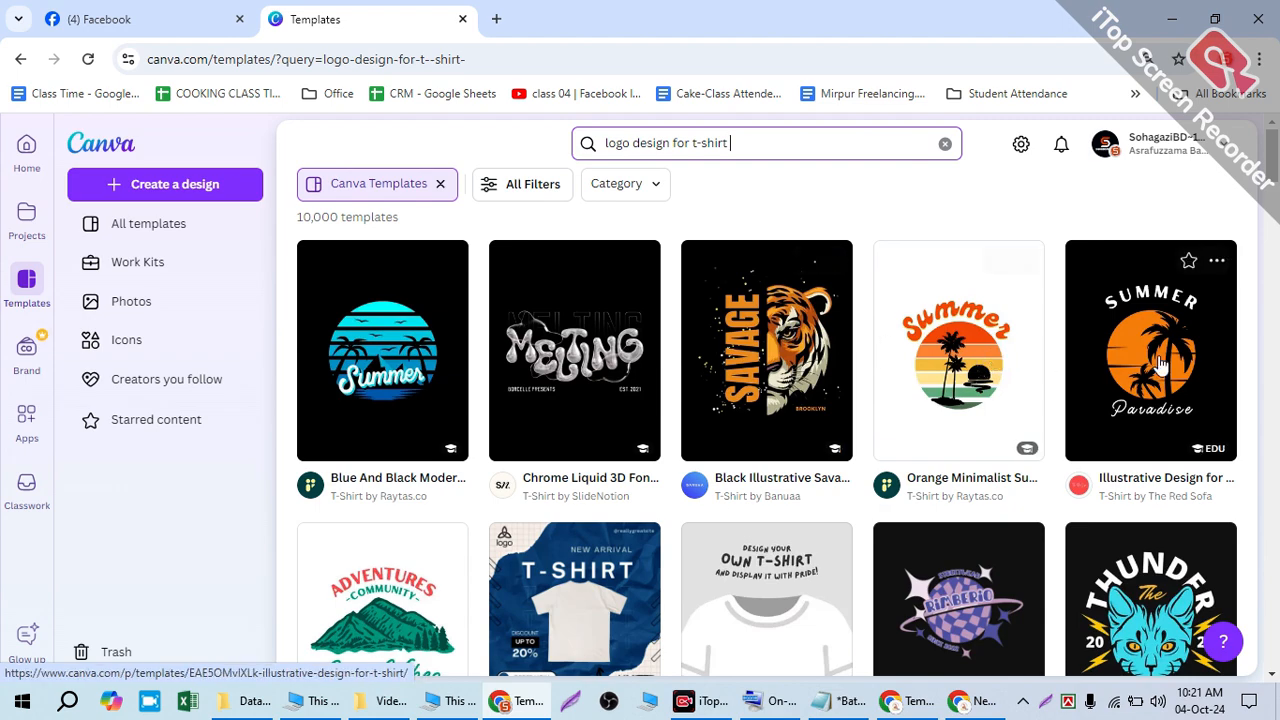
scroll(1155, 365, "down", 4)
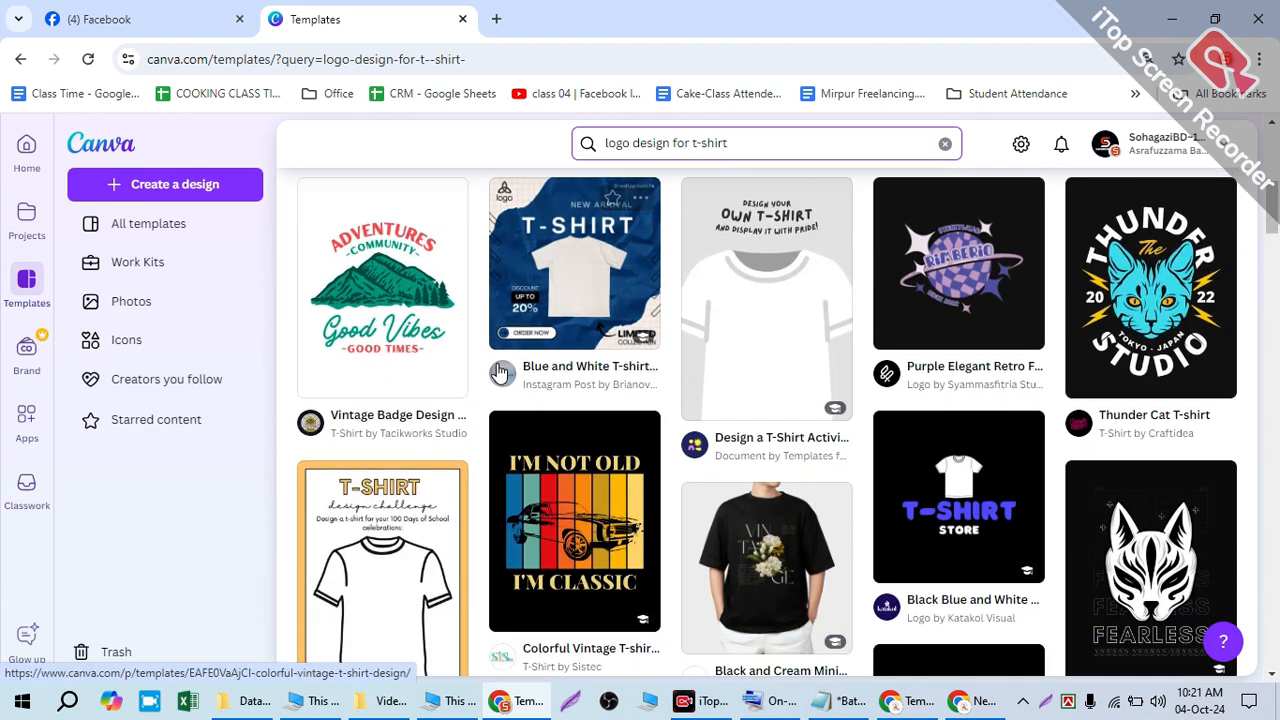
scroll(500, 372, "down", 7)
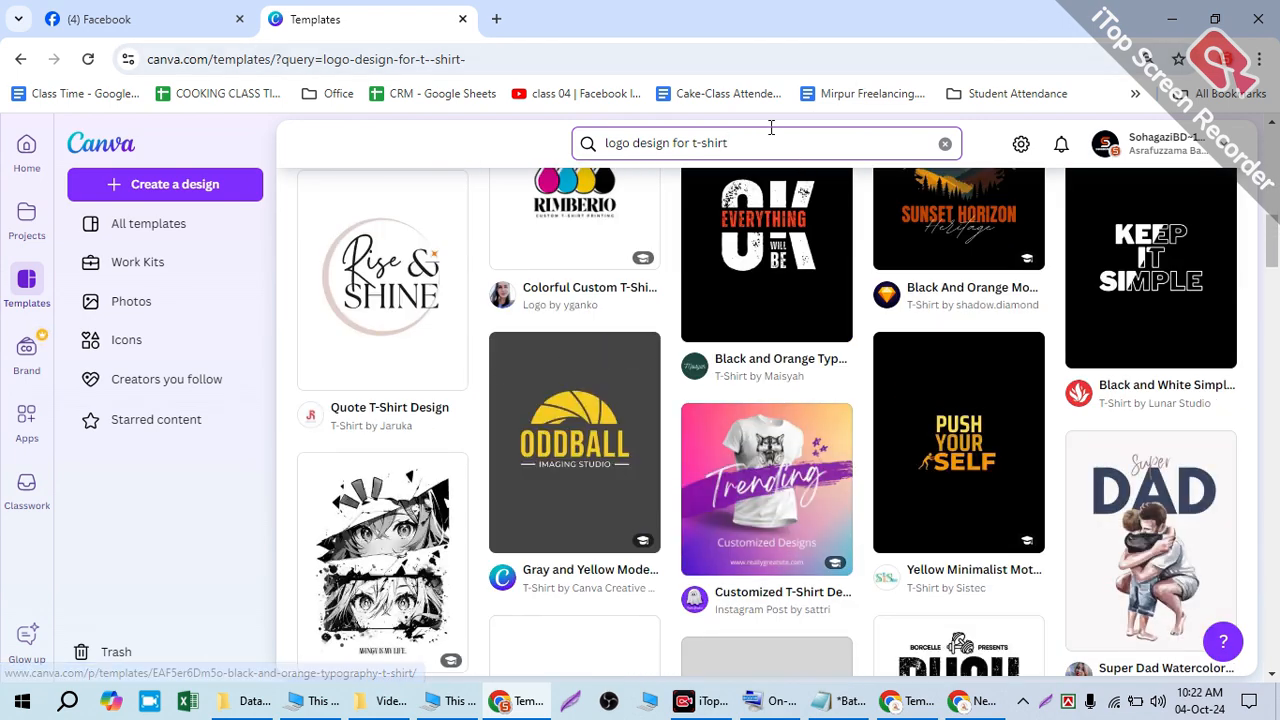
left_click(771, 130)
type("business")
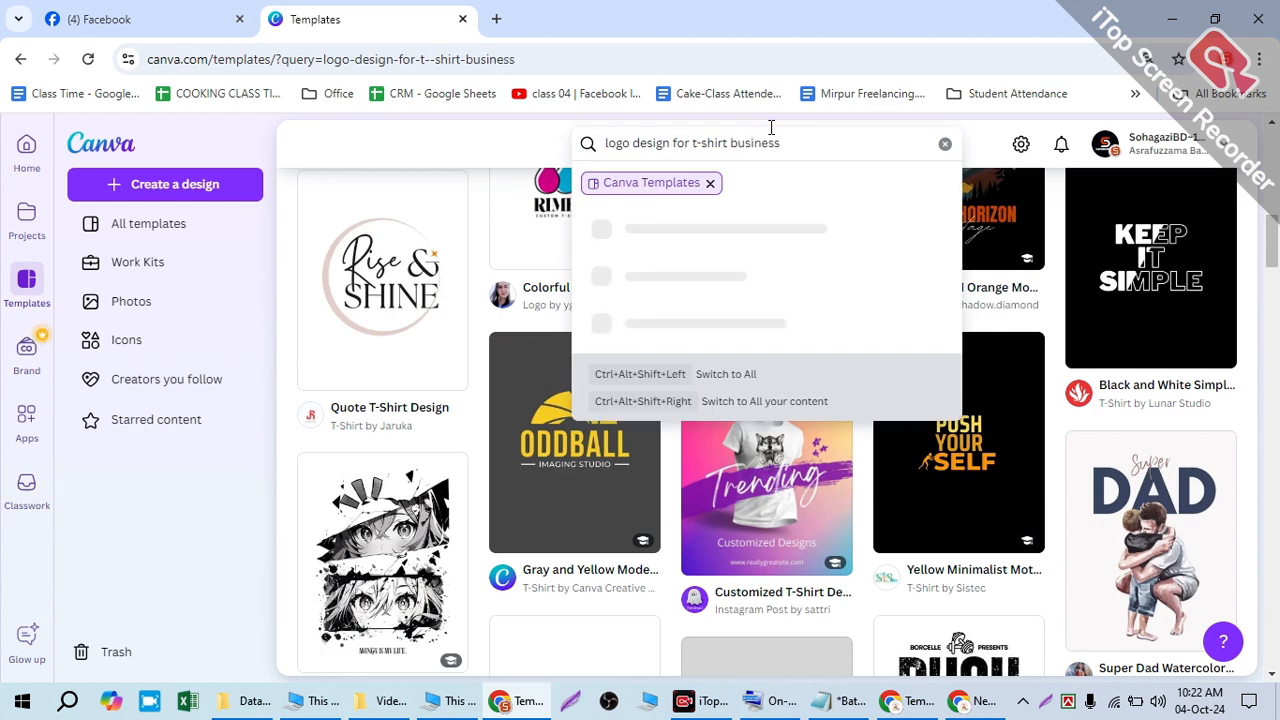
key("Return")
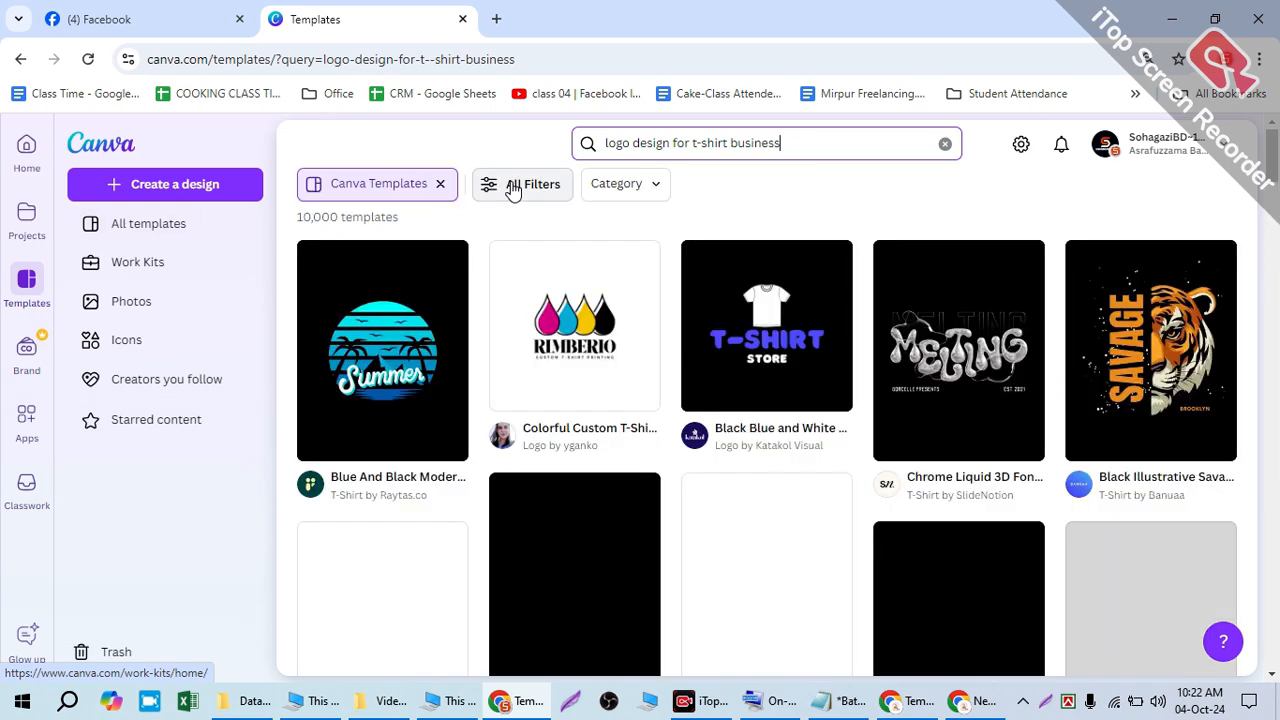
left_click(491, 184)
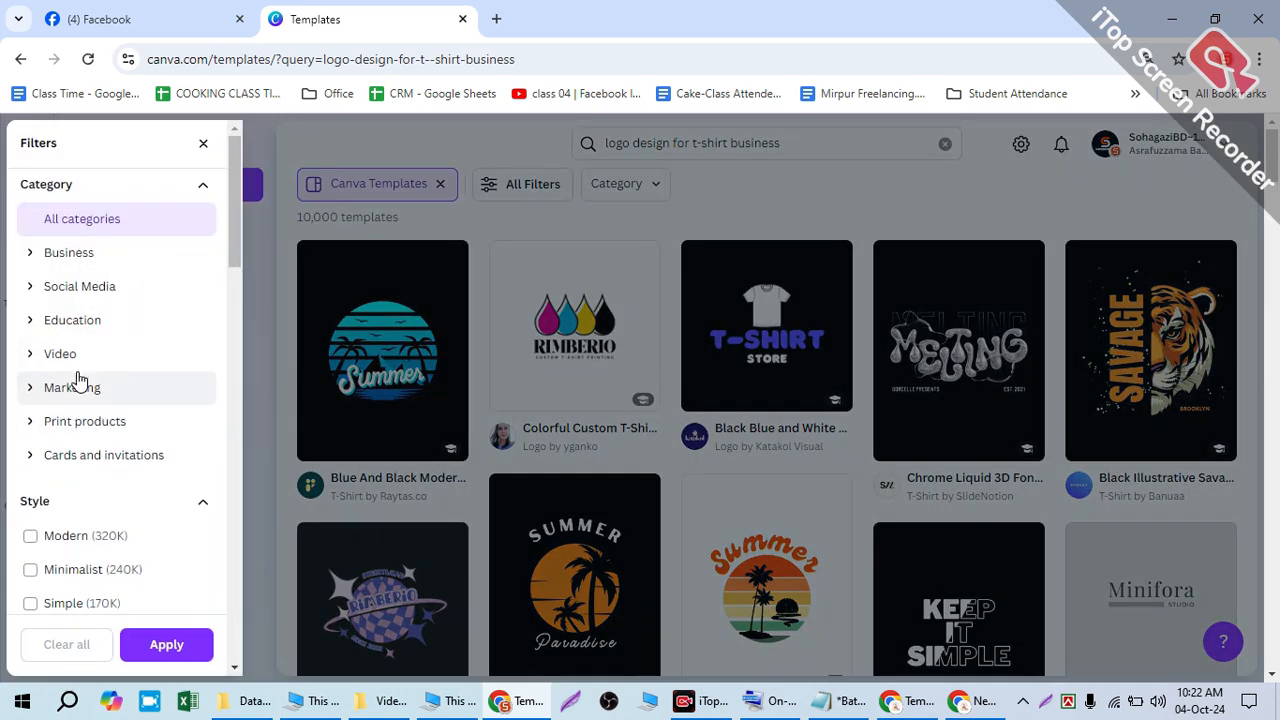
left_click(60, 387)
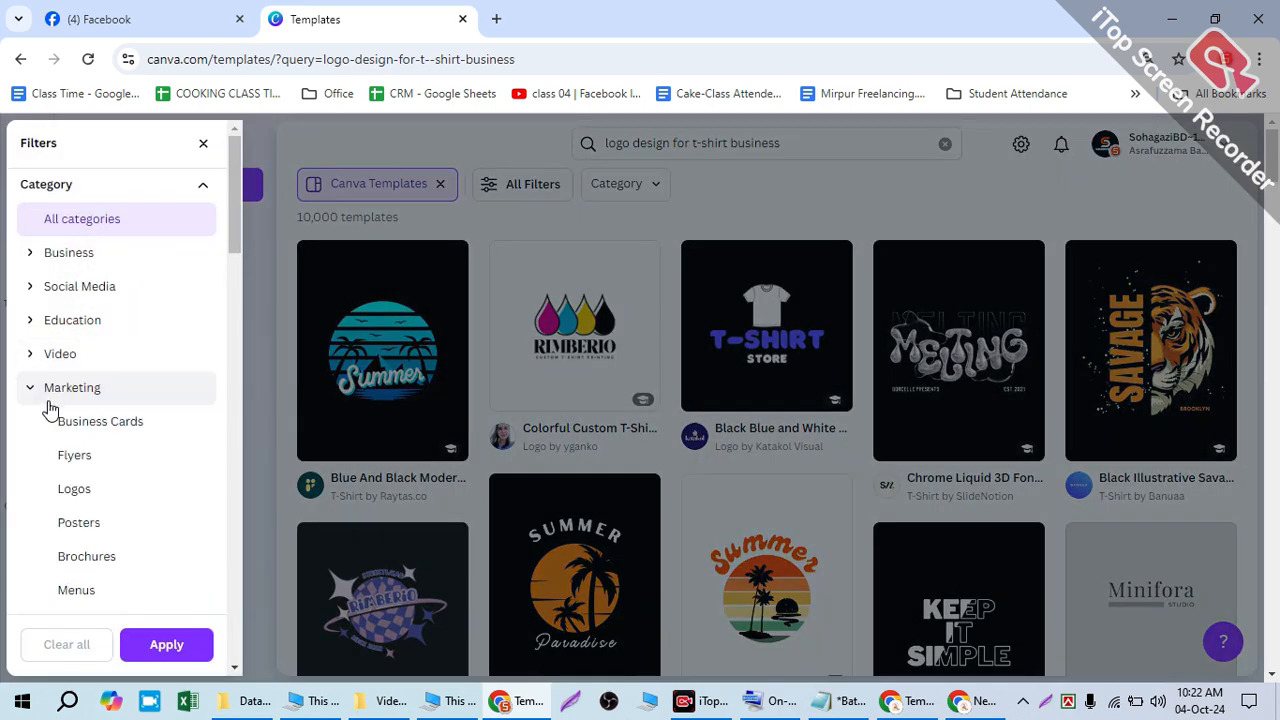
left_click(86, 496)
left_click(152, 643)
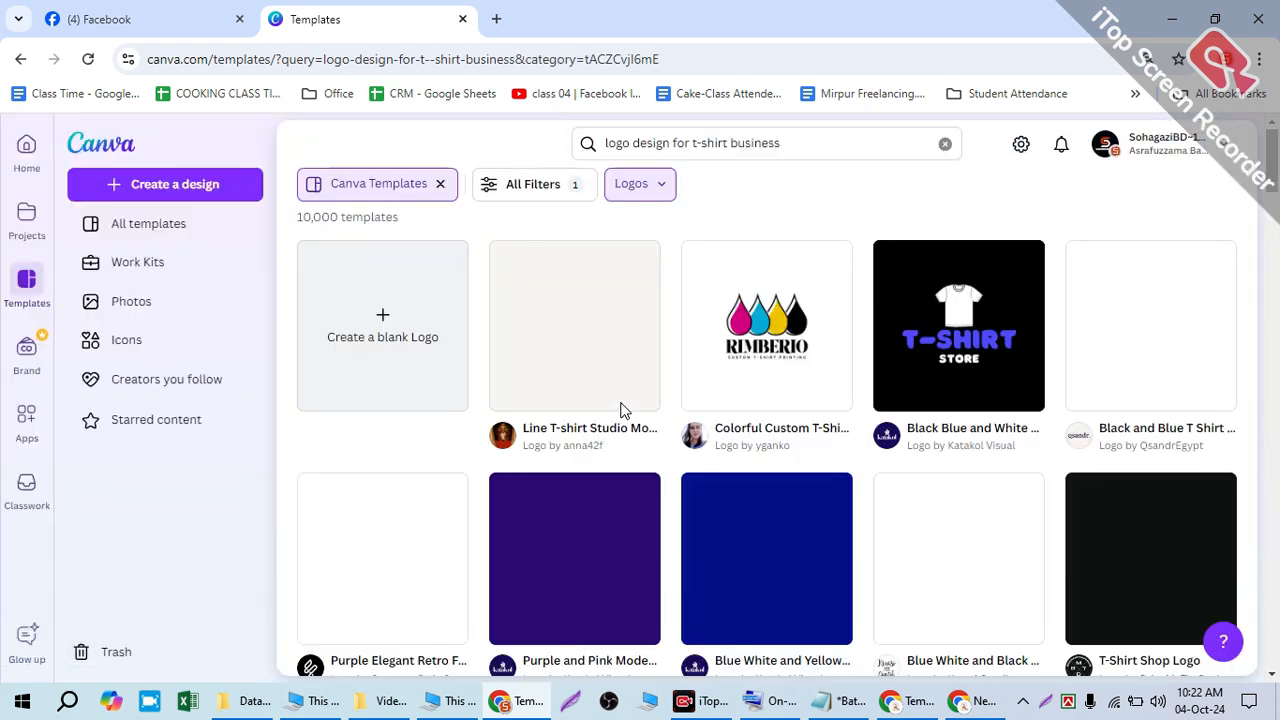
scroll(948, 255, "down", 2)
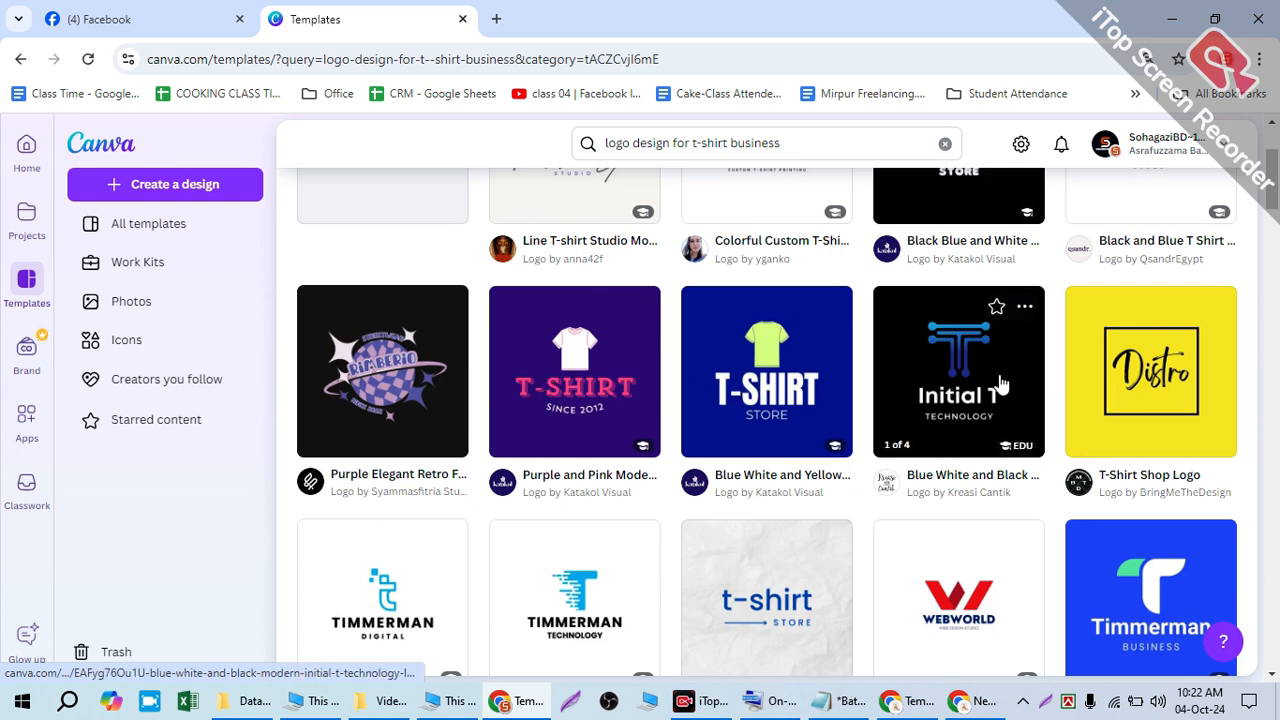
scroll(900, 290, "down", 2)
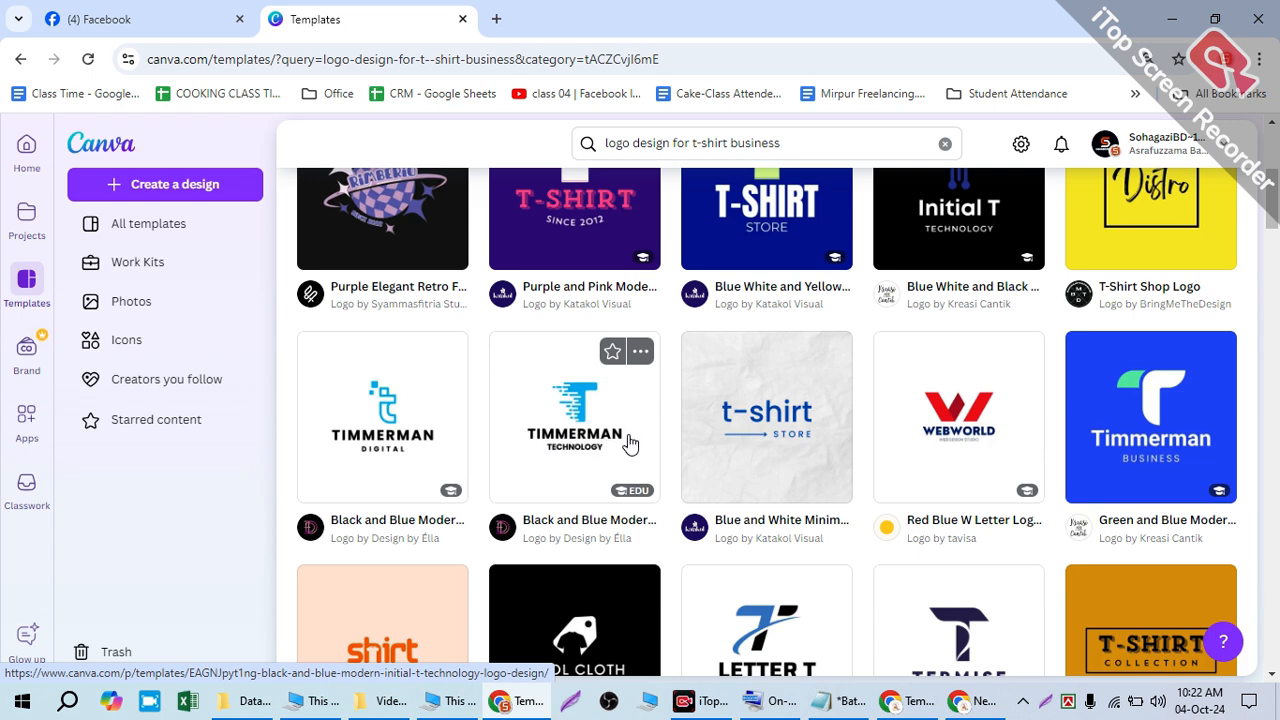
scroll(1000, 430, "down", 2)
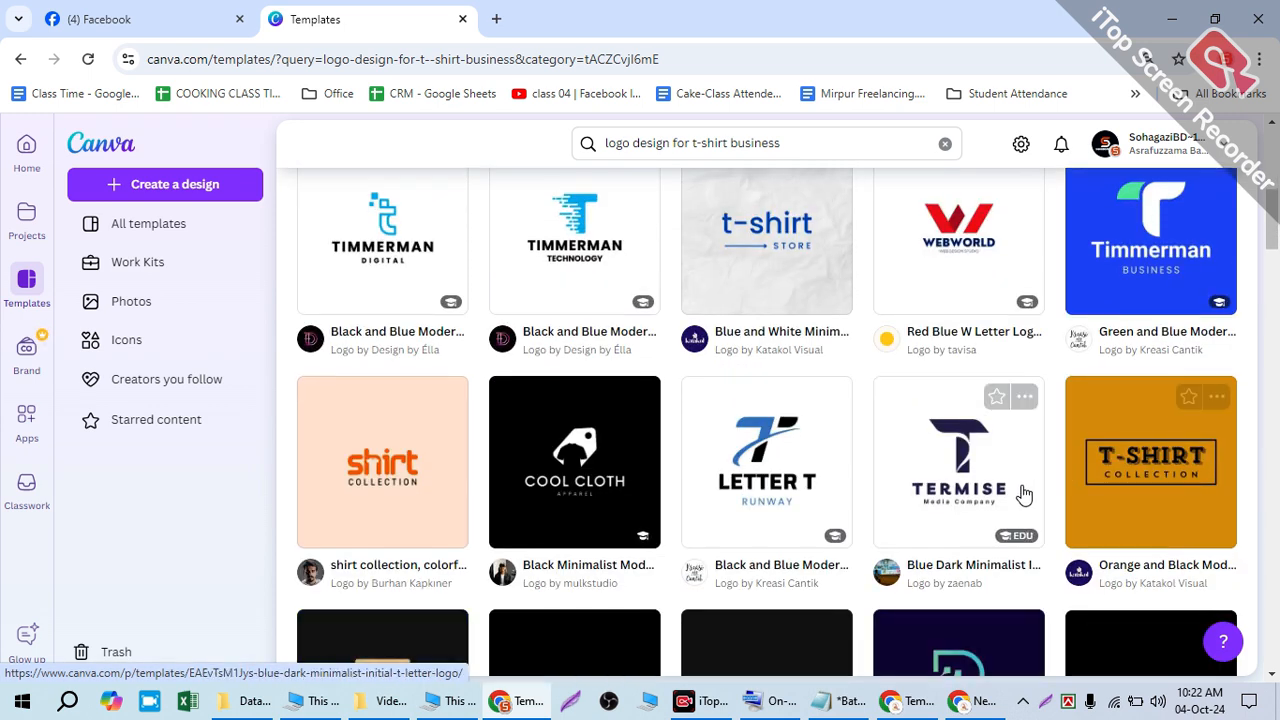
scroll(1024, 494, "down", 4)
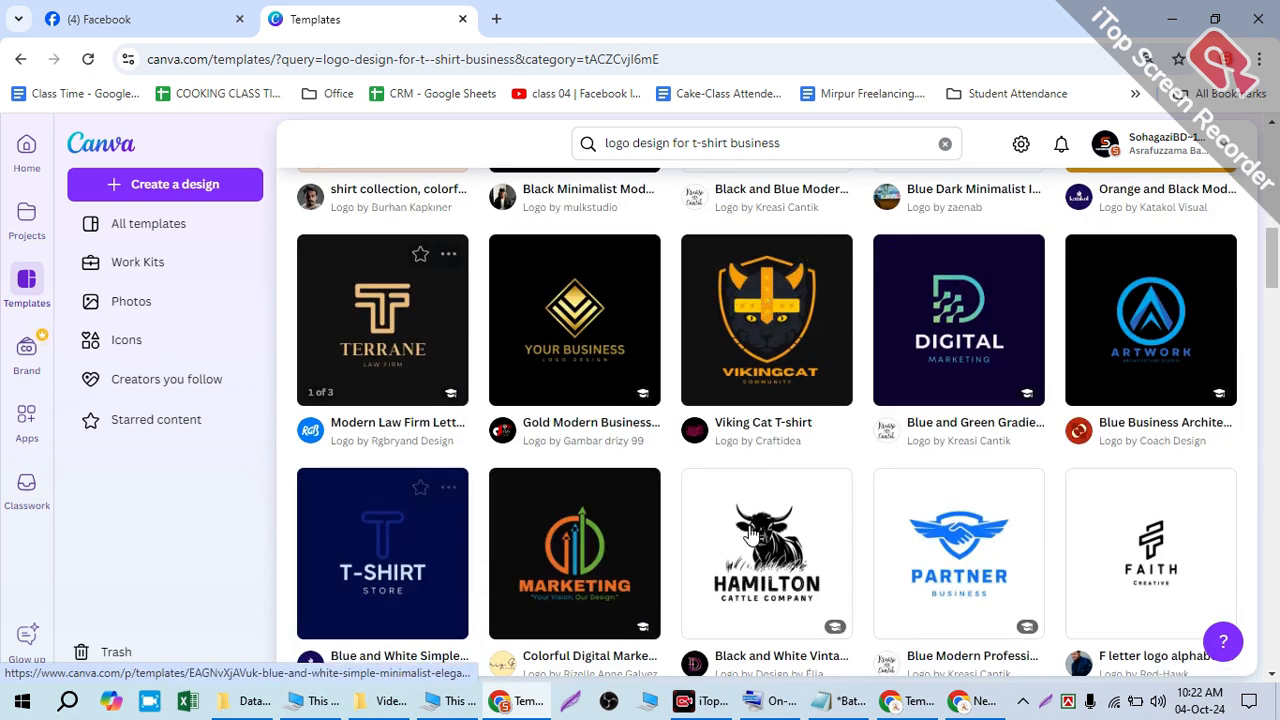
scroll(1037, 463, "down", 4)
scroll(672, 494, "down", 3)
scroll(674, 491, "down", 1)
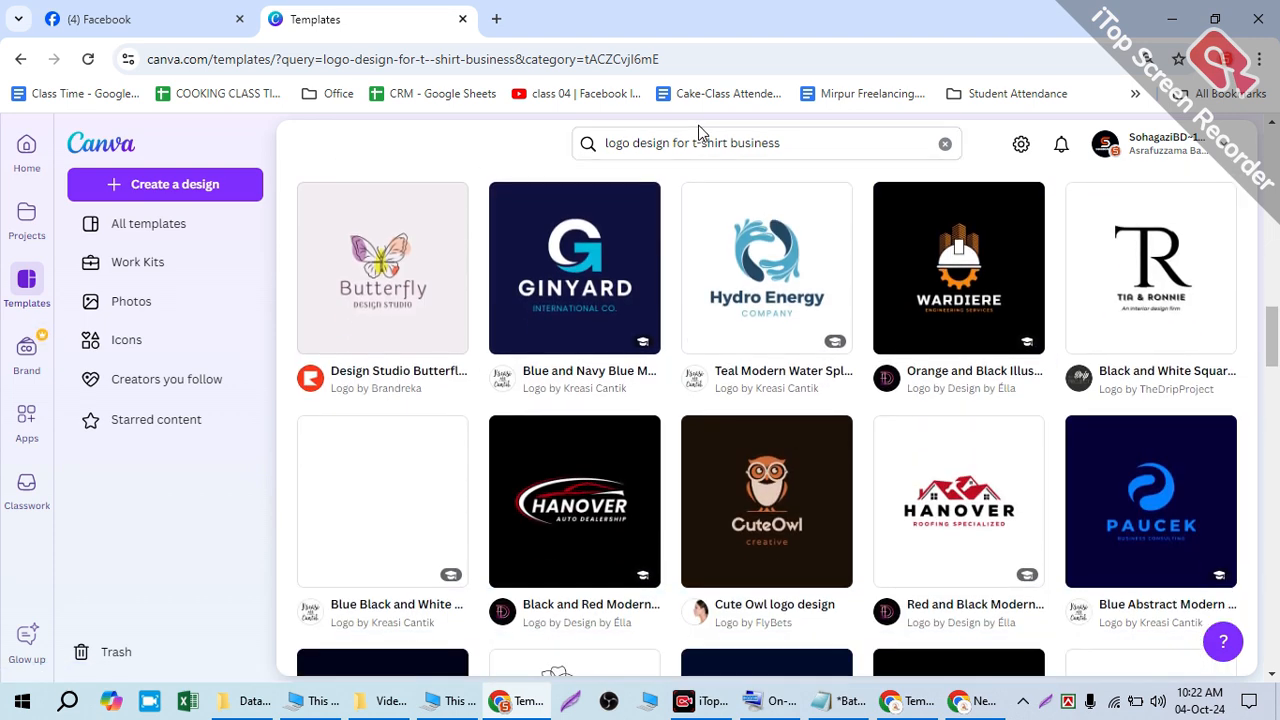
left_click_drag(691, 143, 1027, 145)
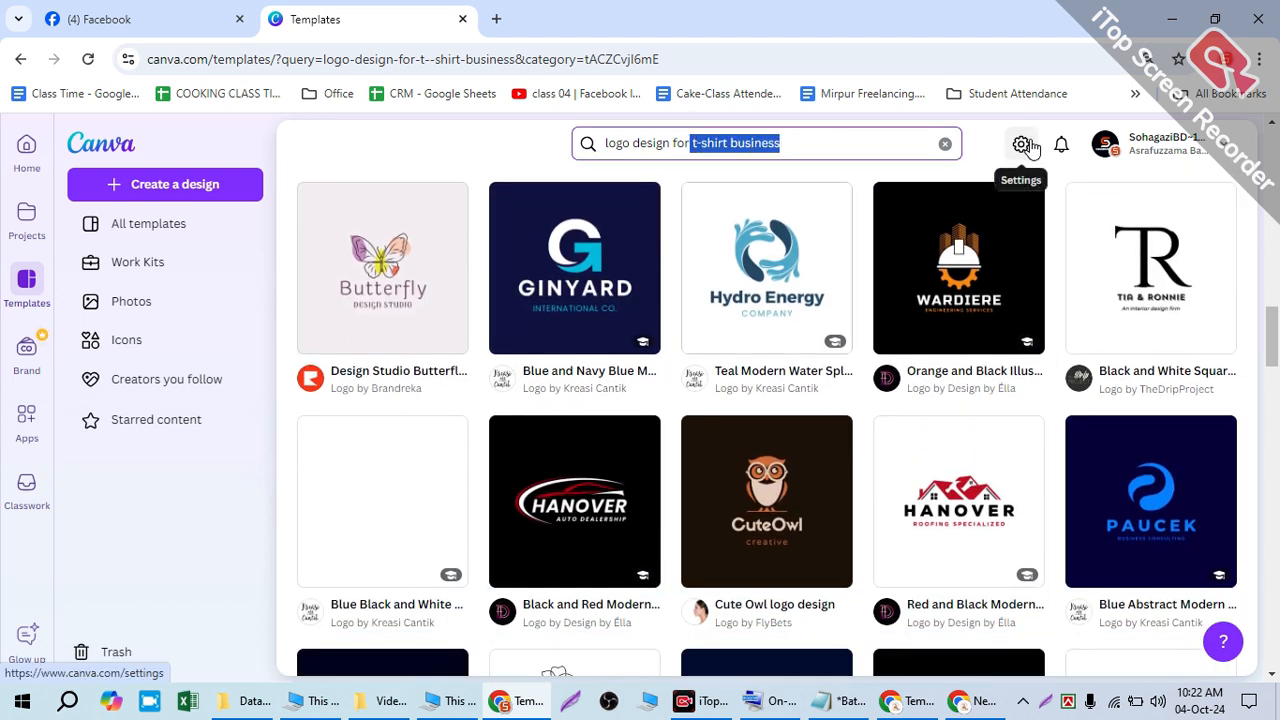
- Replace the t-shirt business words with 'digital ag' and search
key("BackSpace")
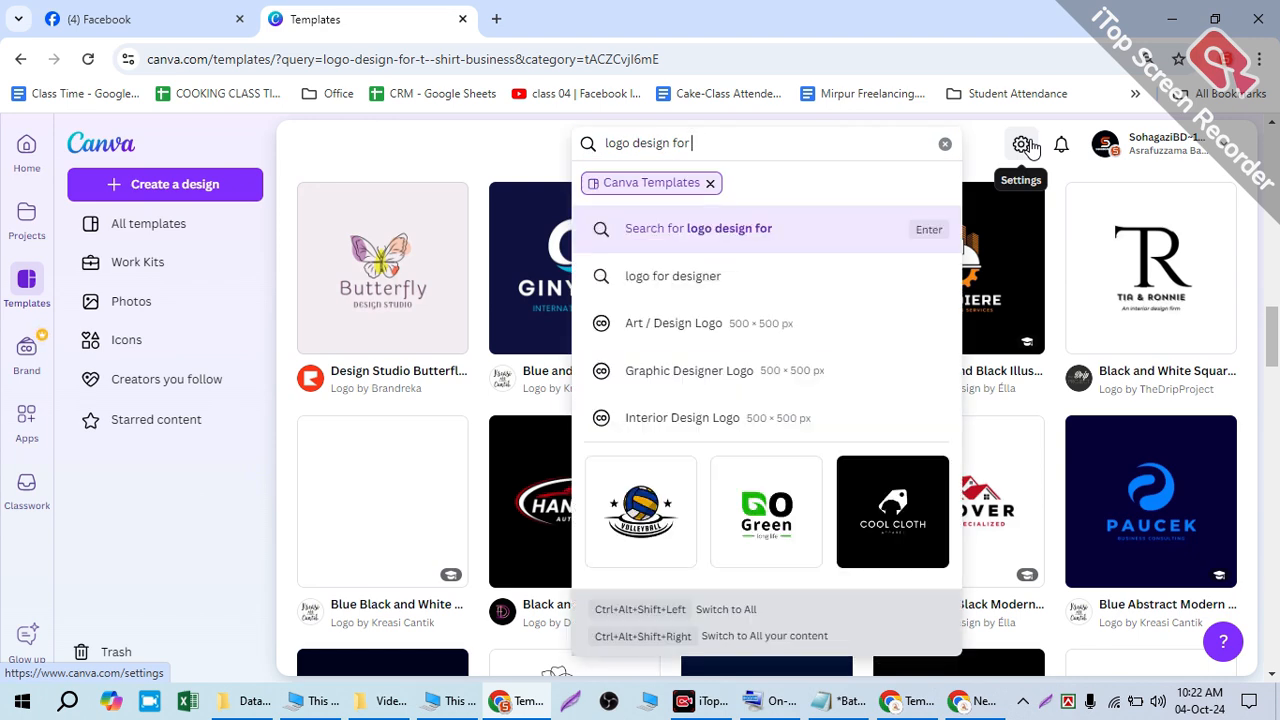
type("digital agenct")
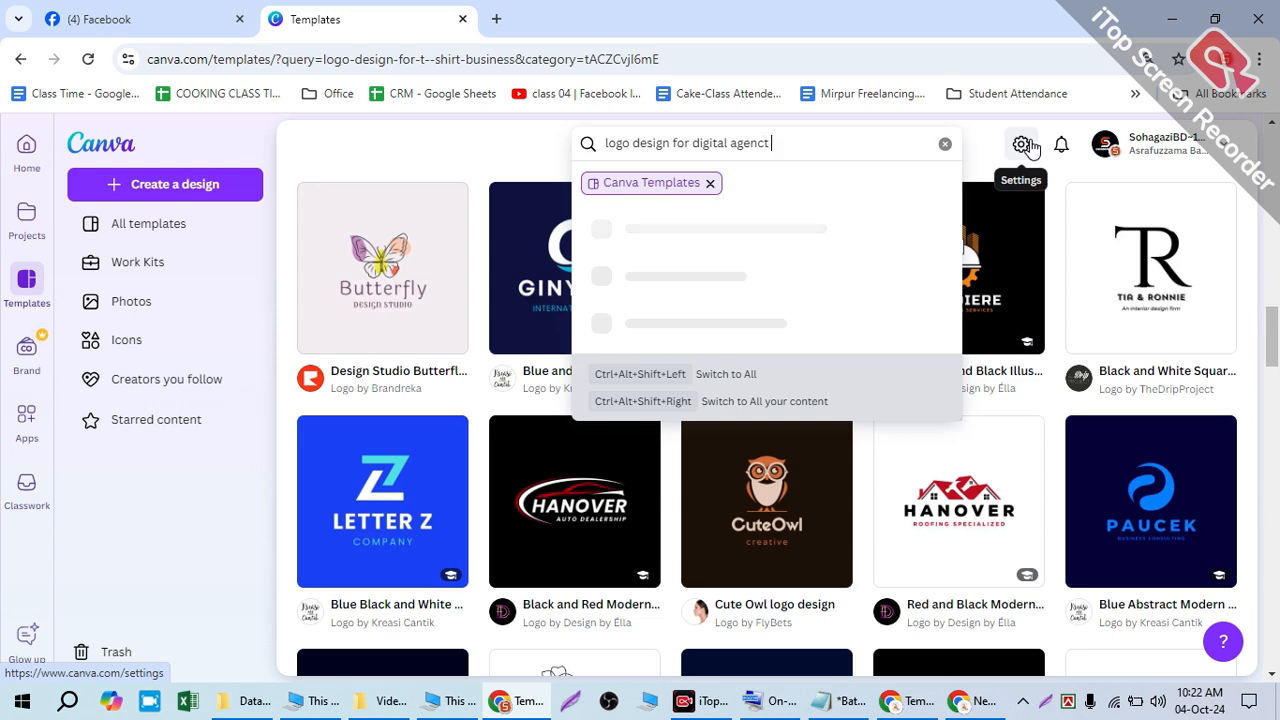
key("Return")
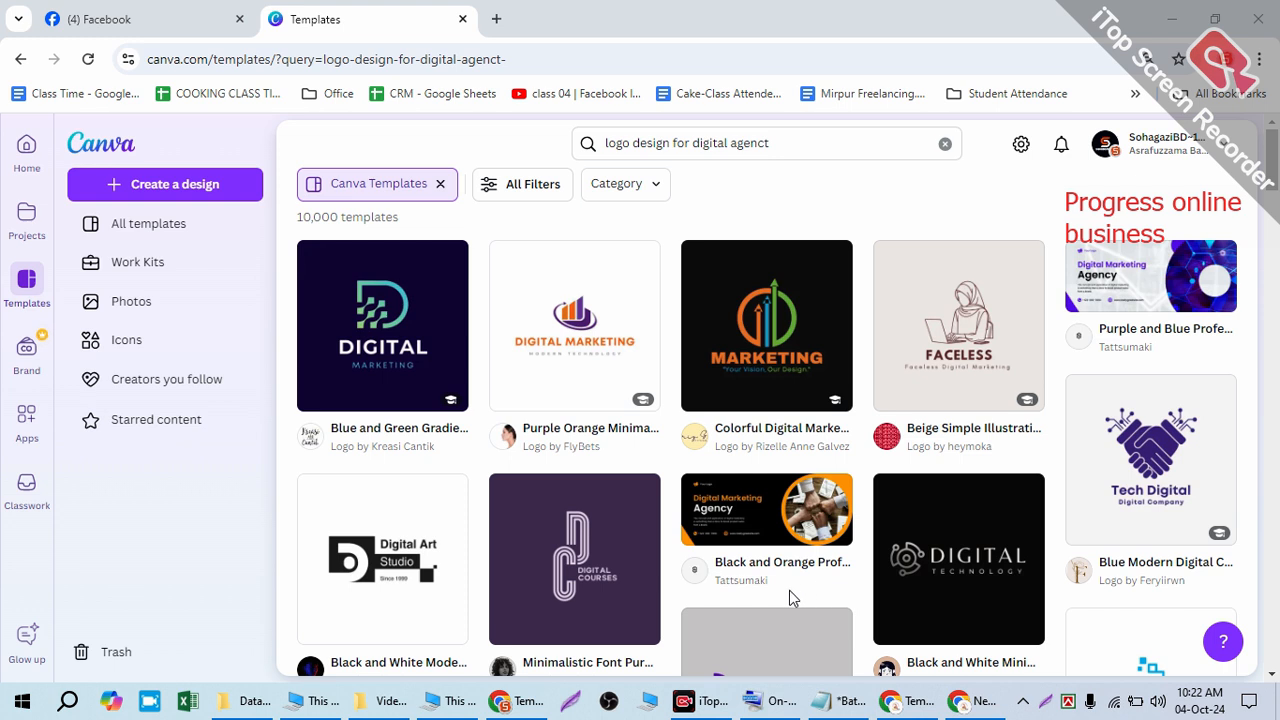
- Search for 'progress online business' logos and scroll through the results
left_click_drag(690, 143, 838, 170)
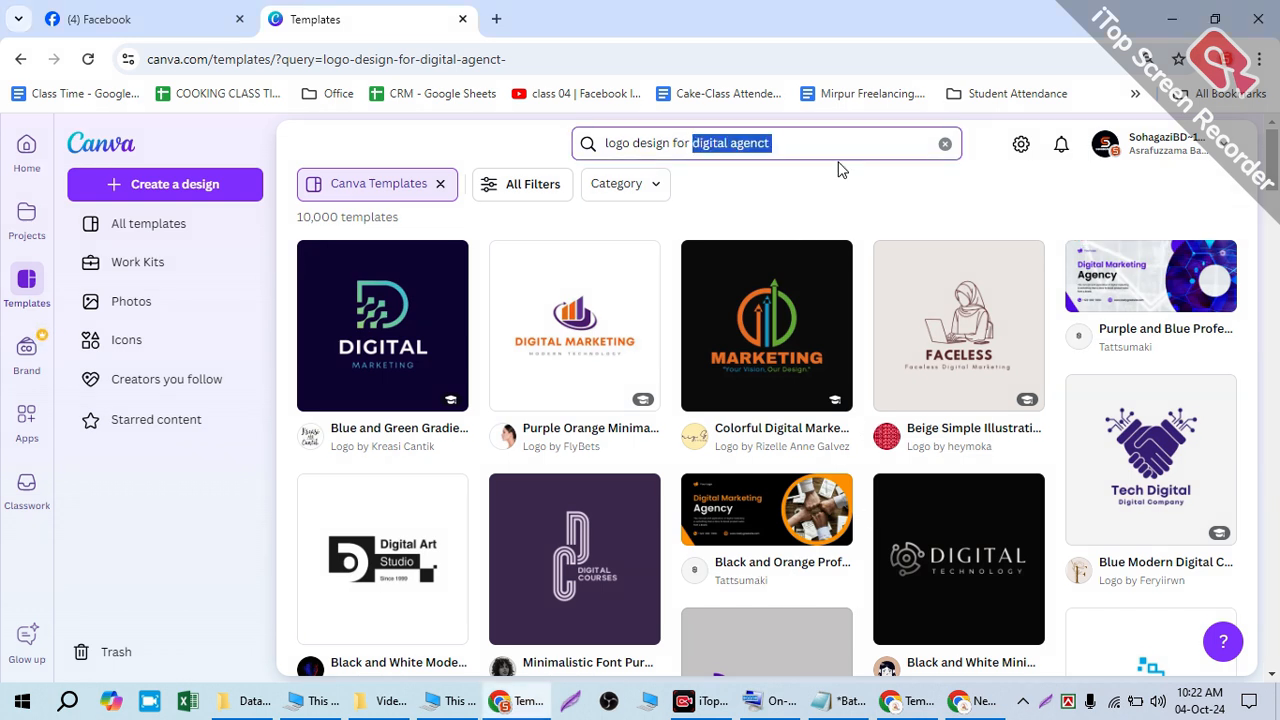
type("progre")
key("BackSpace")
type("ress online business")
key("Return")
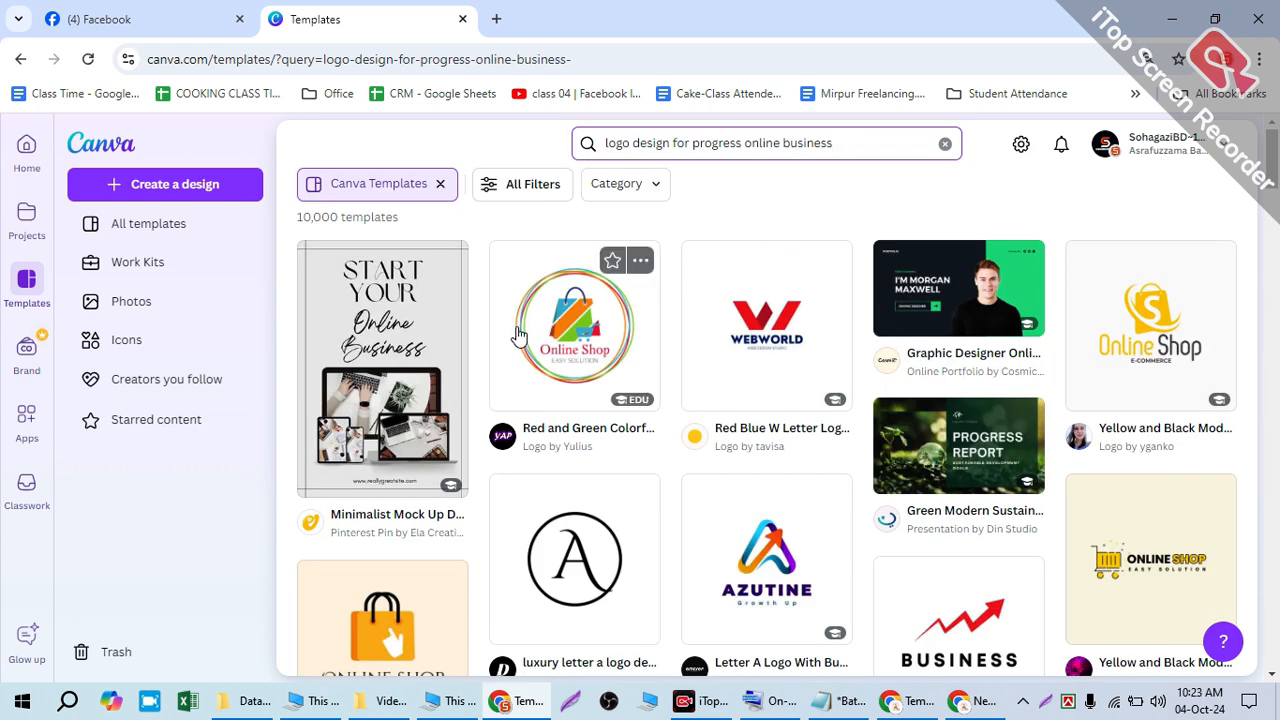
scroll(993, 278, "down", 2)
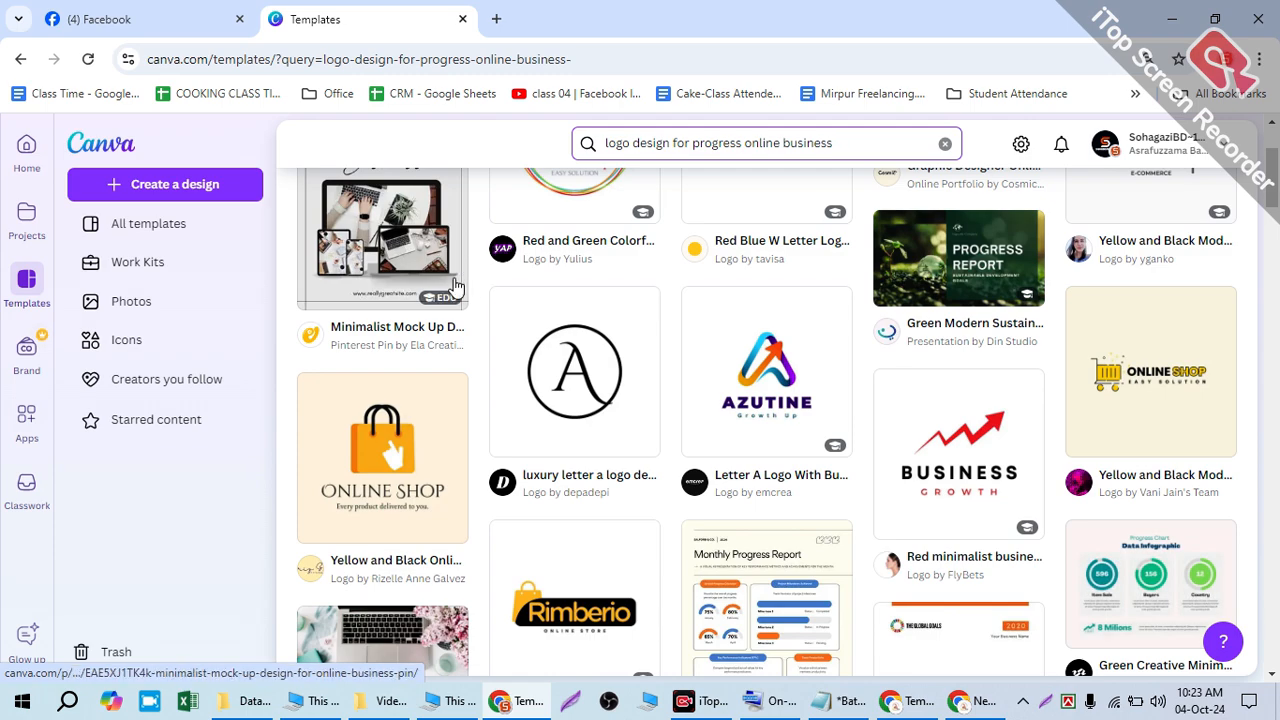
scroll(715, 400, "down", 2)
scroll(715, 400, "down", 7)
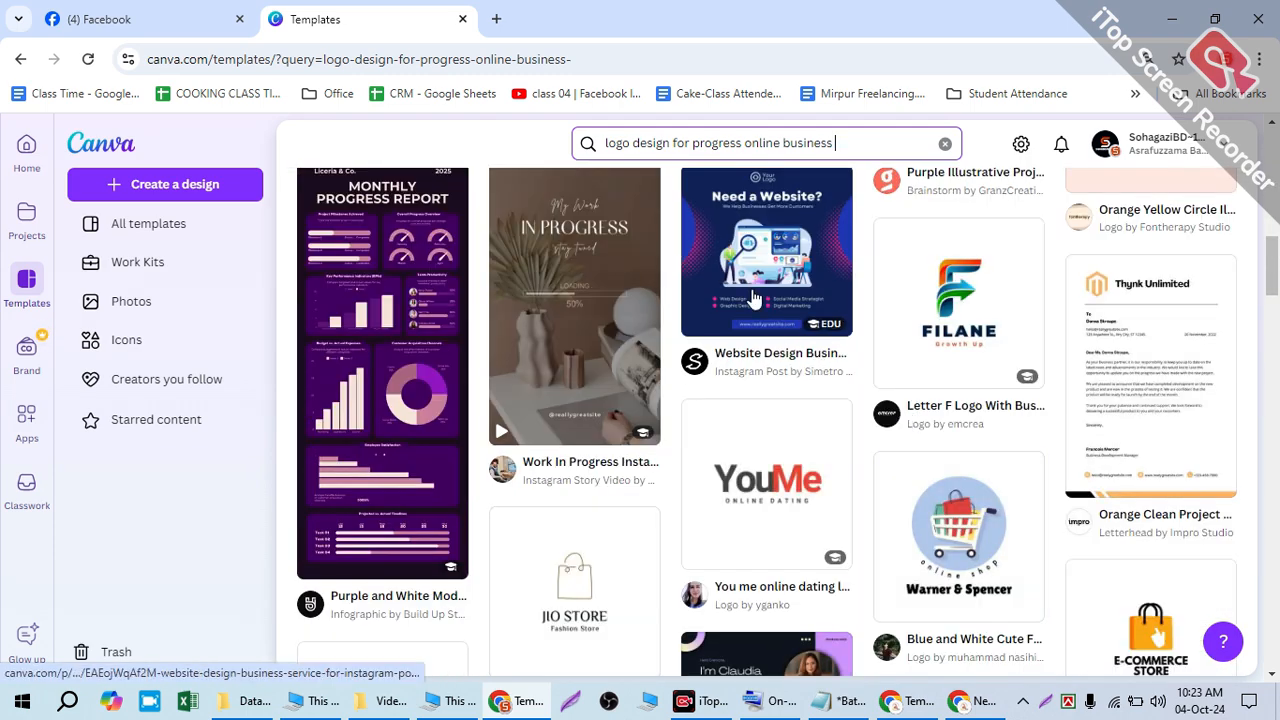
scroll(733, 141, "up", 4)
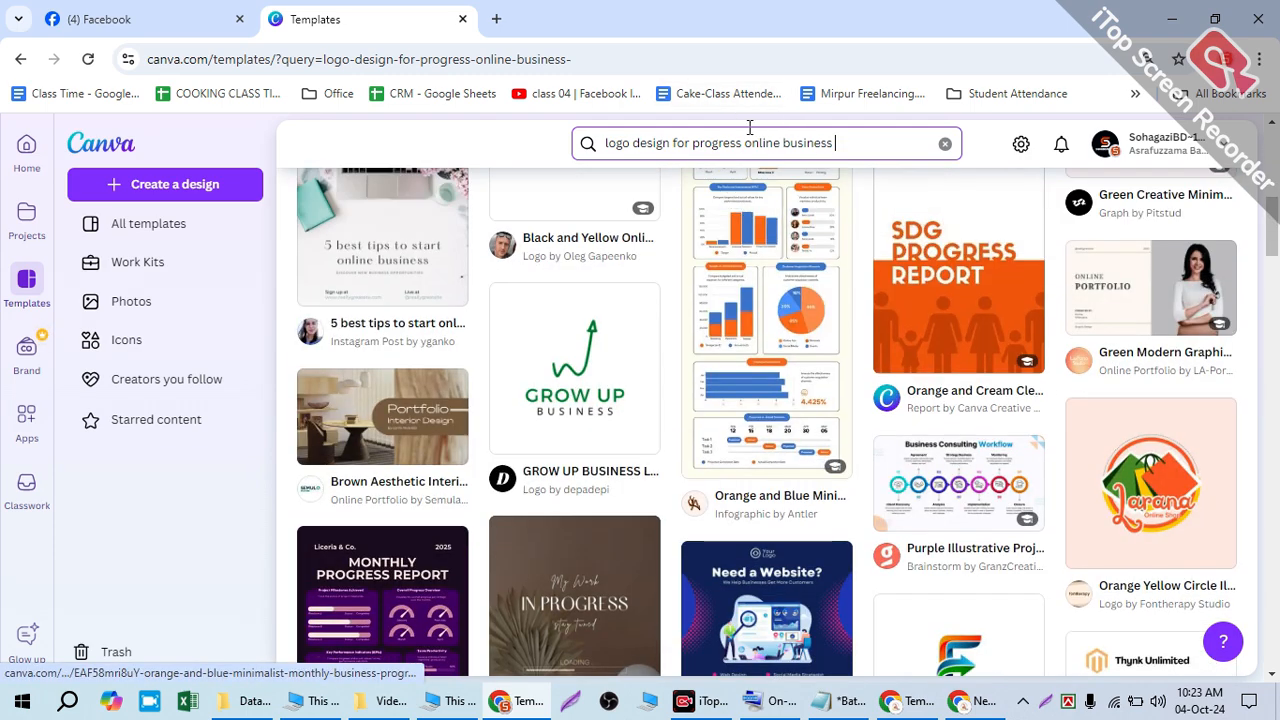
- Swap 'online business' for 'digital agency', drop 'progress', and rerun the search
left_click_drag(741, 142, 860, 131)
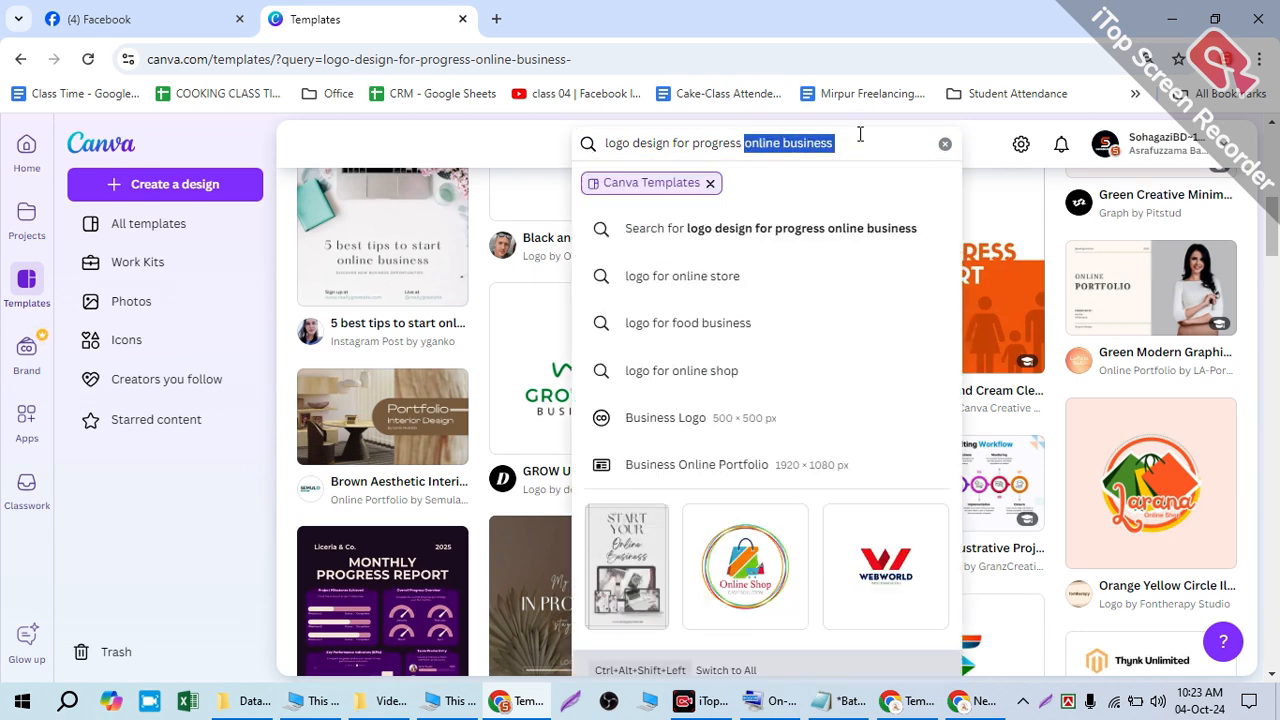
key("BackSpace")
type("digita")
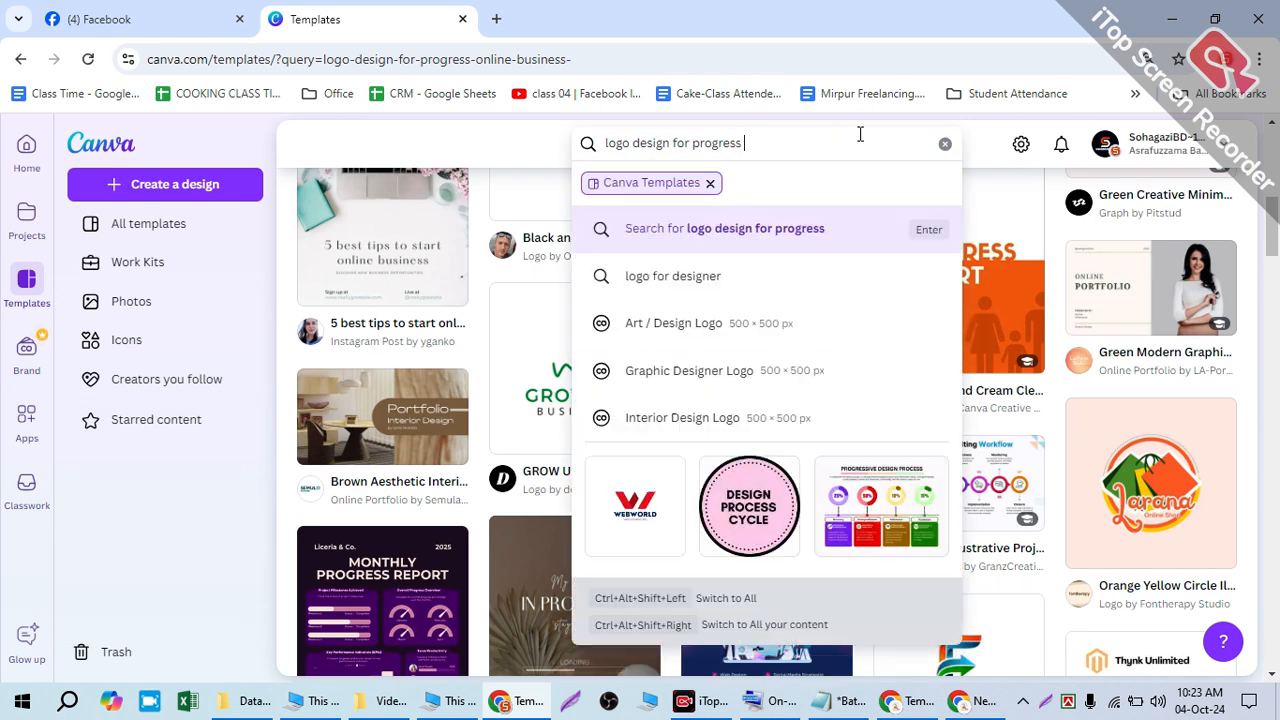
type("l agency")
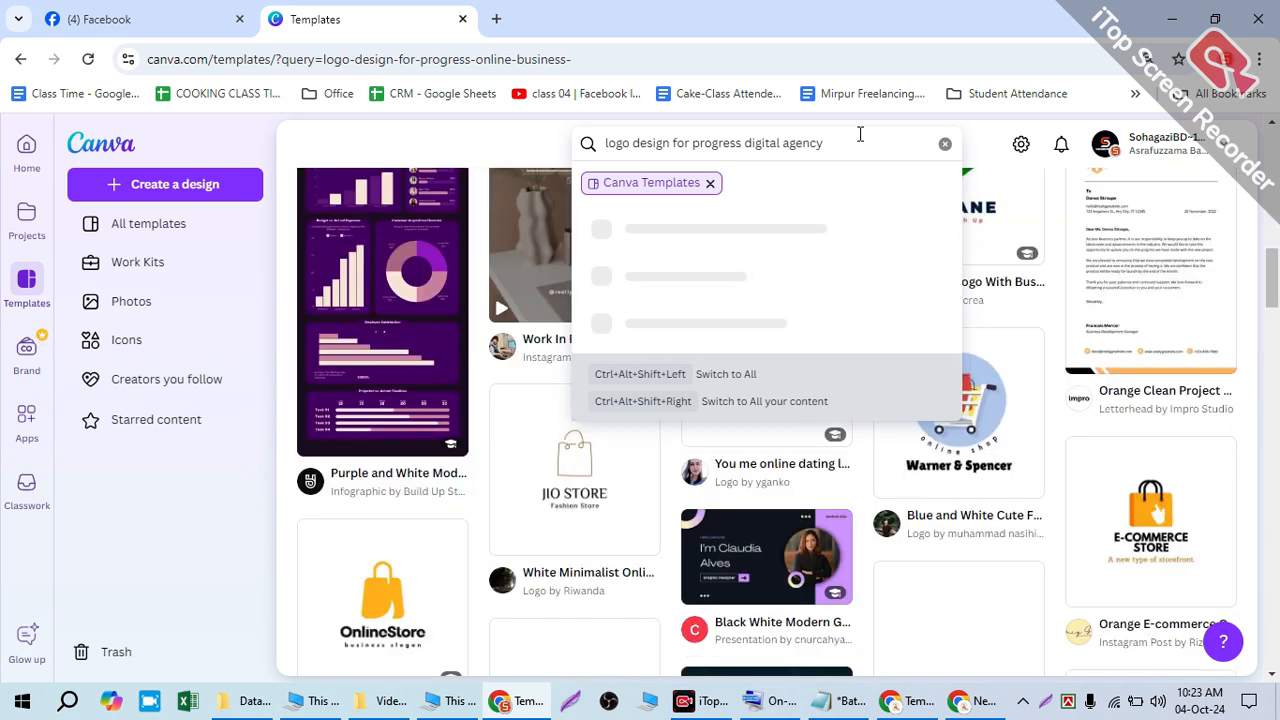
key("Return")
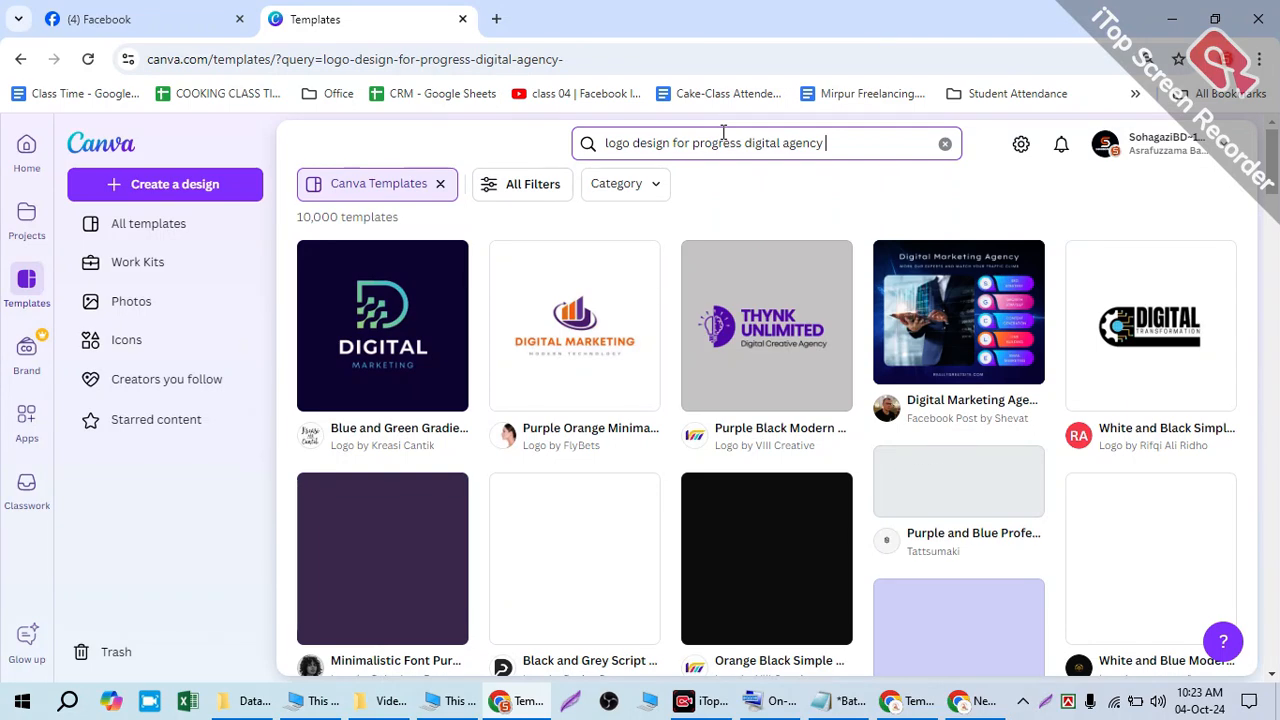
double_click(724, 137)
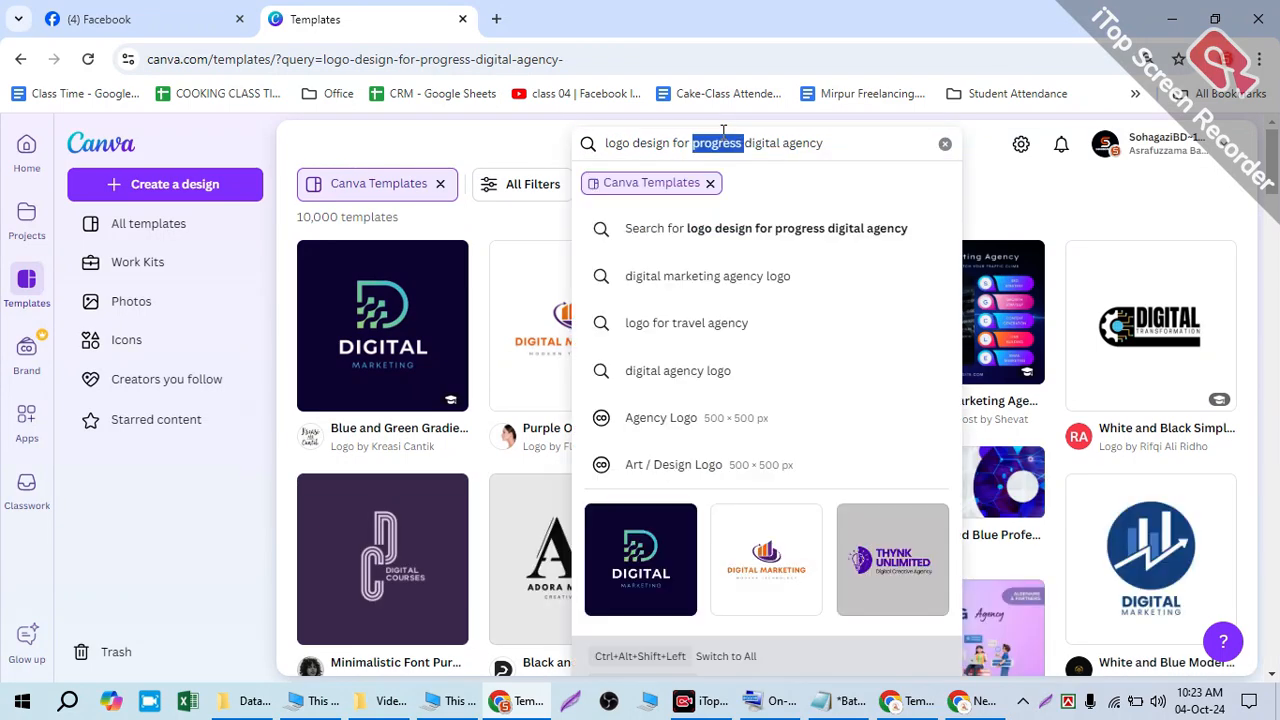
key("BackSpace")
key("Return")
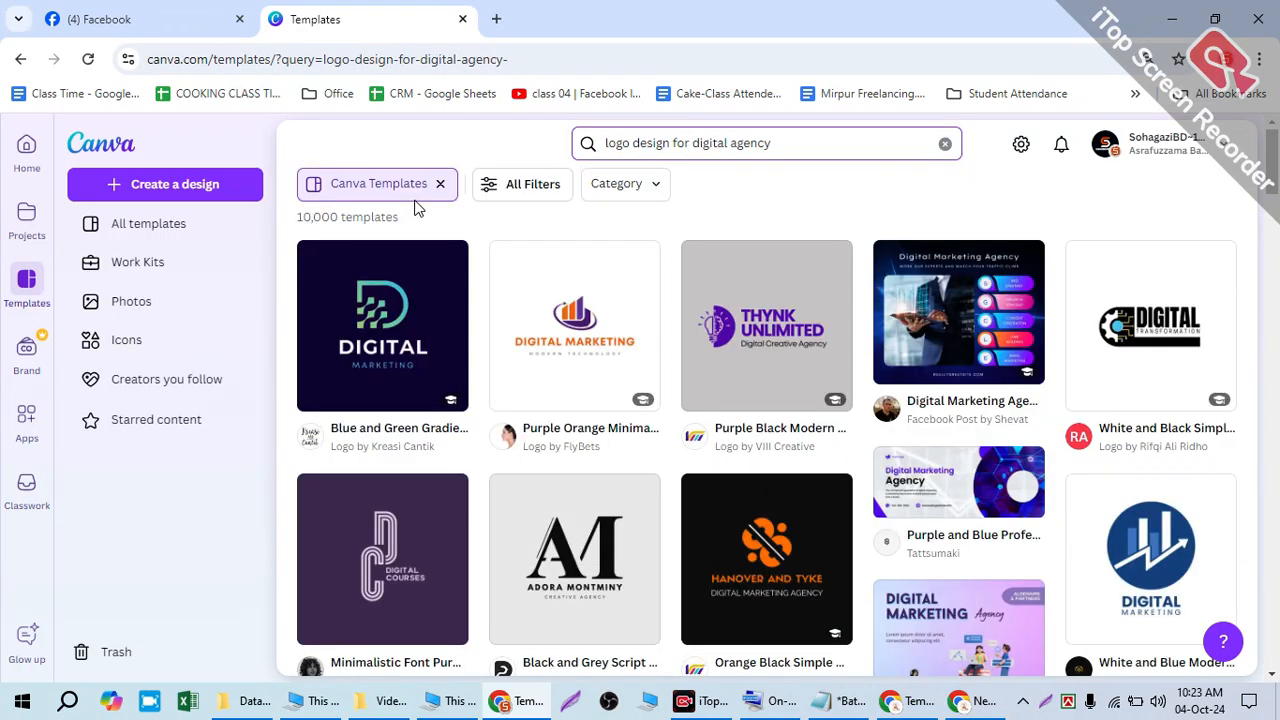
- Apply the Marketing > Logos category filter from All Filters
left_click(492, 190)
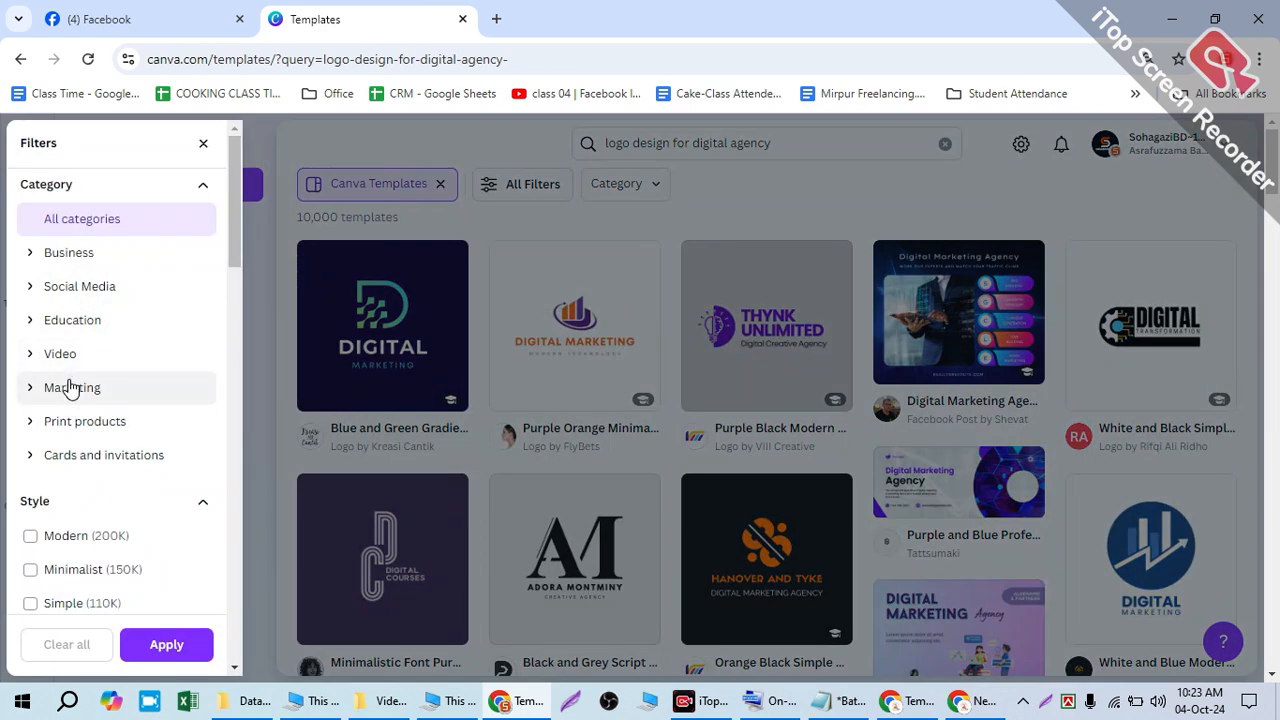
left_click(70, 387)
left_click(108, 490)
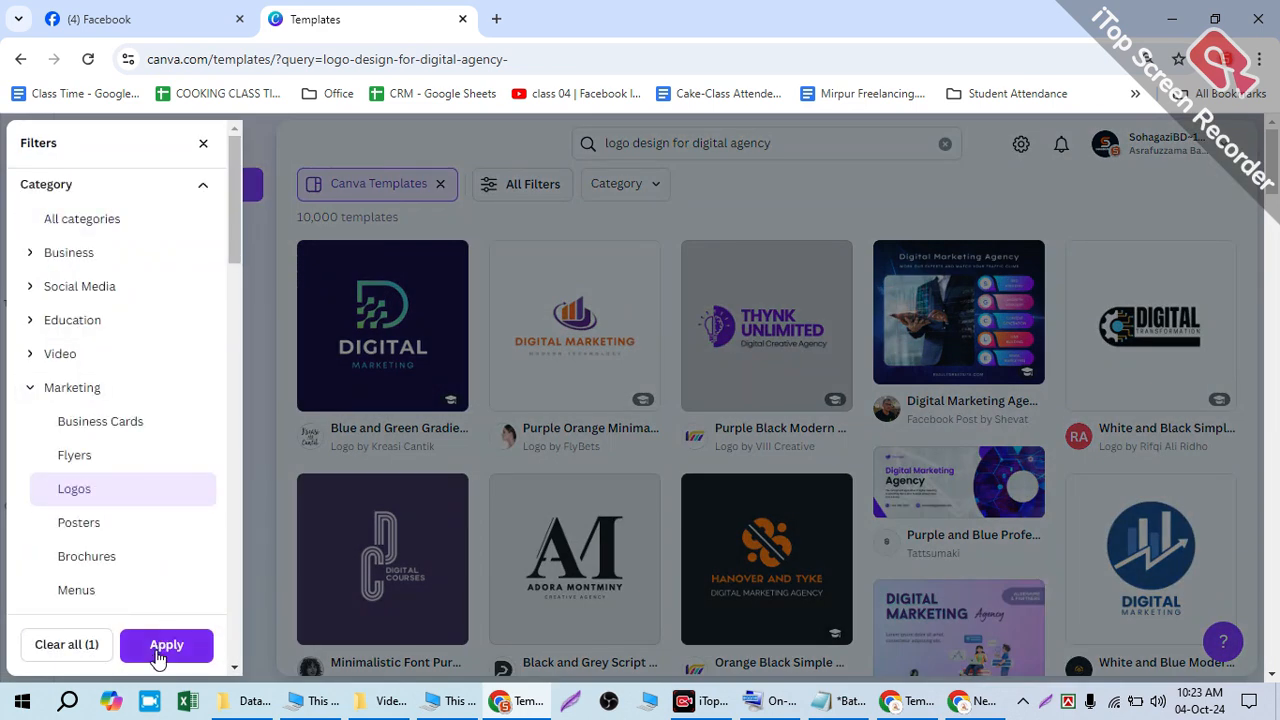
left_click(166, 644)
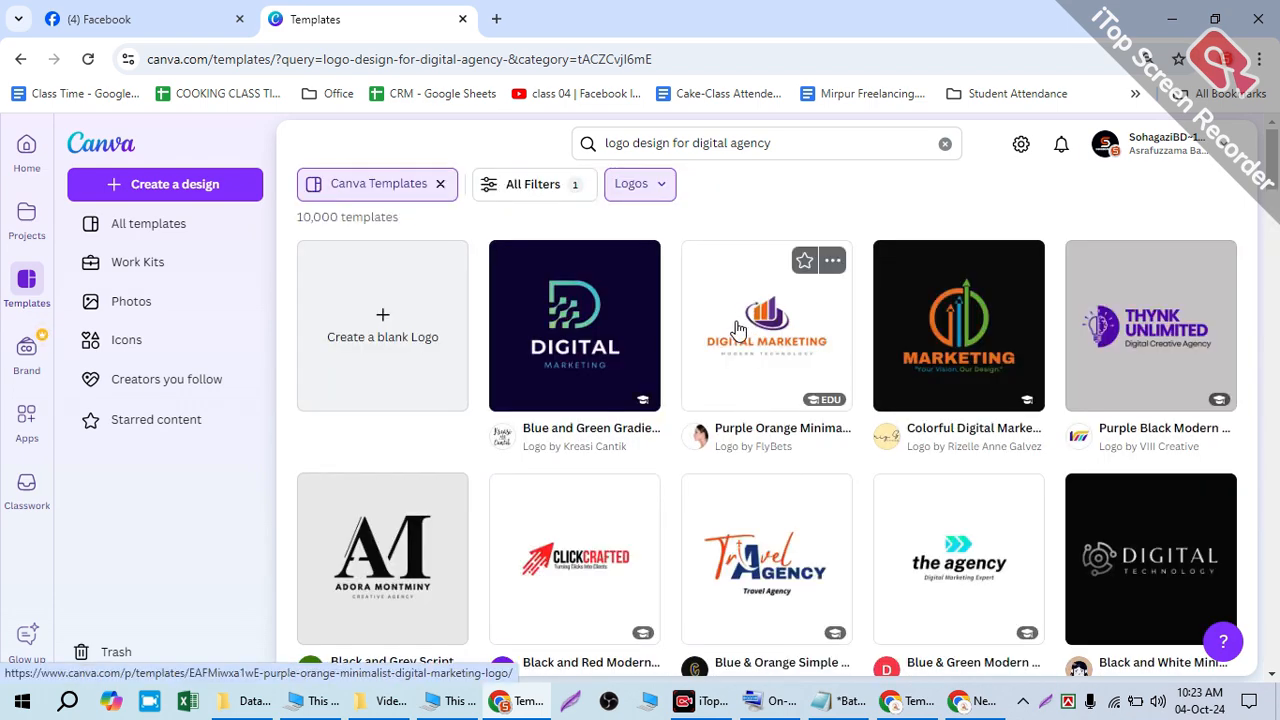
- Open the Colorful Digital Marketing template in a new tab and scroll through the Logos results
scroll(736, 328, "down", 2)
scroll(730, 332, "up", 2)
middle_click(942, 320)
scroll(750, 455, "down", 5)
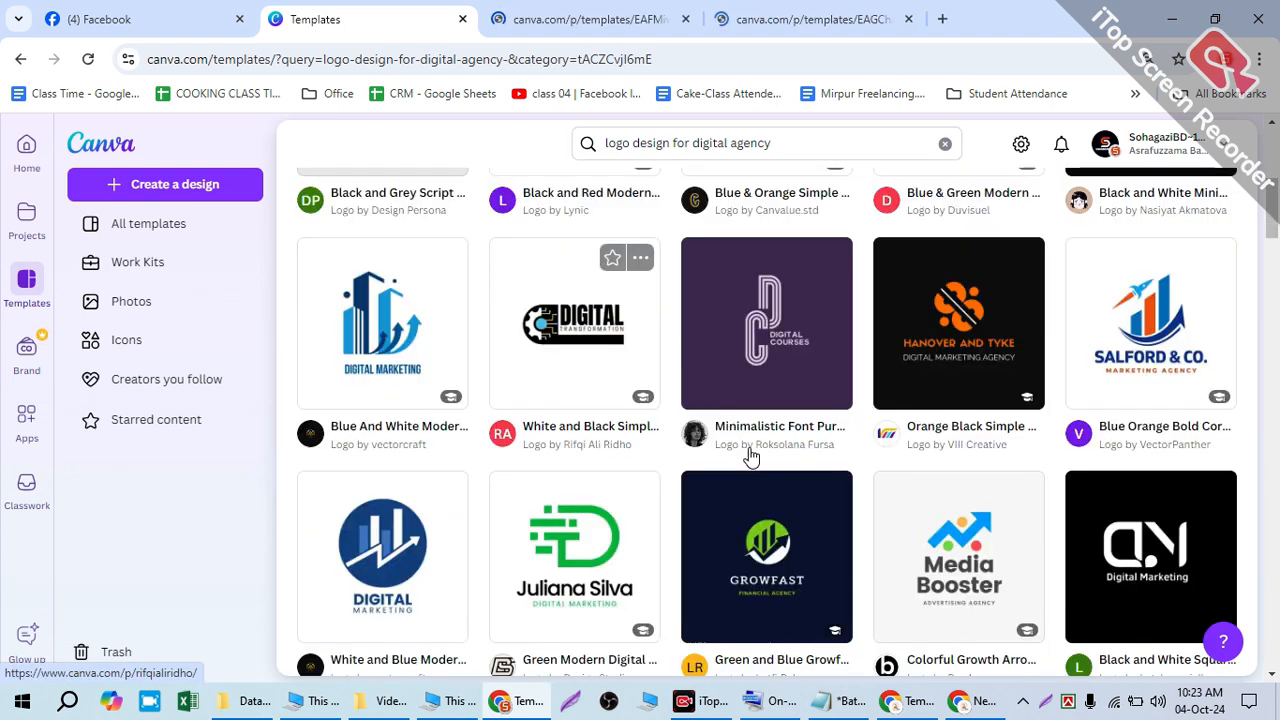
scroll(716, 452, "up", 3)
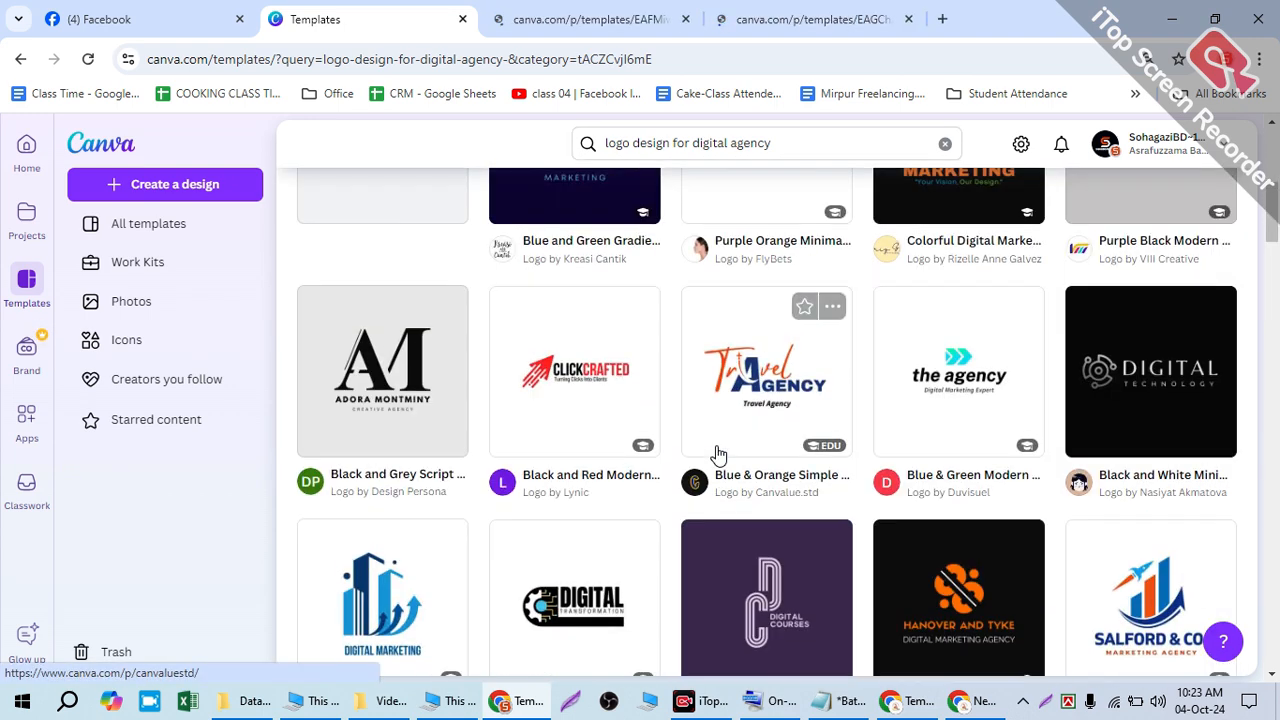
scroll(716, 452, "down", 5)
scroll(722, 451, "down", 1)
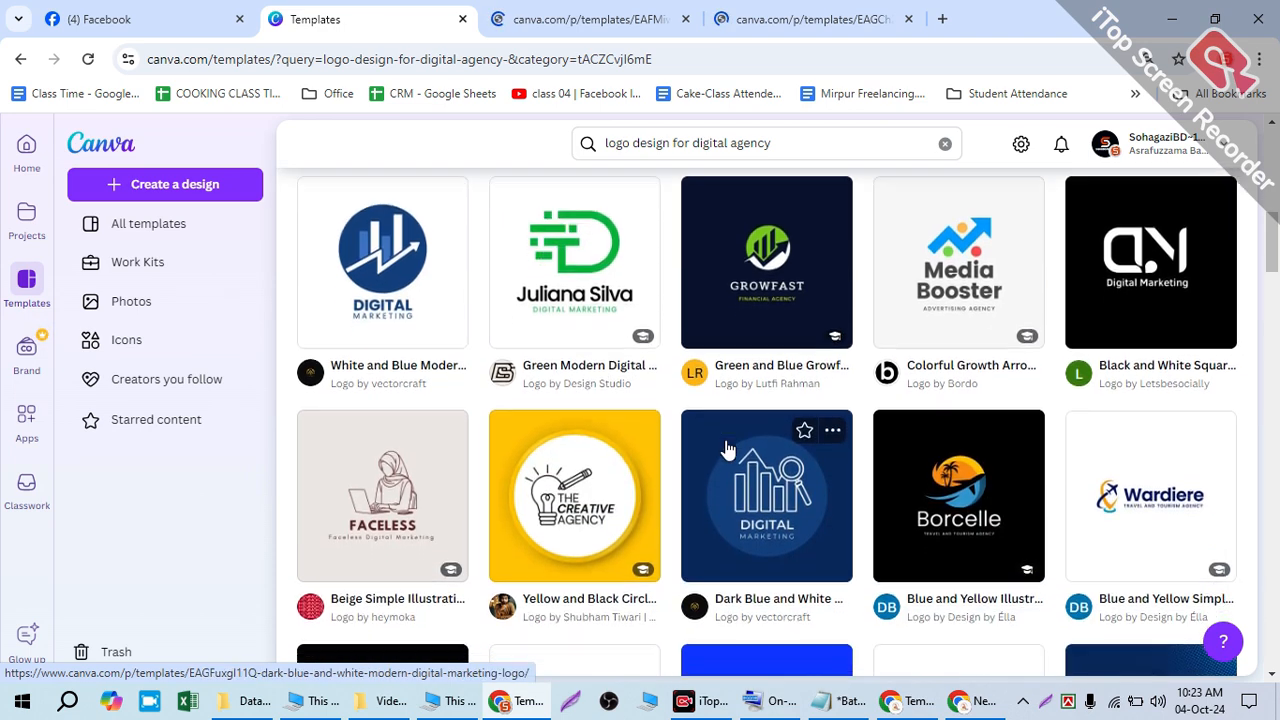
scroll(727, 450, "down", 3)
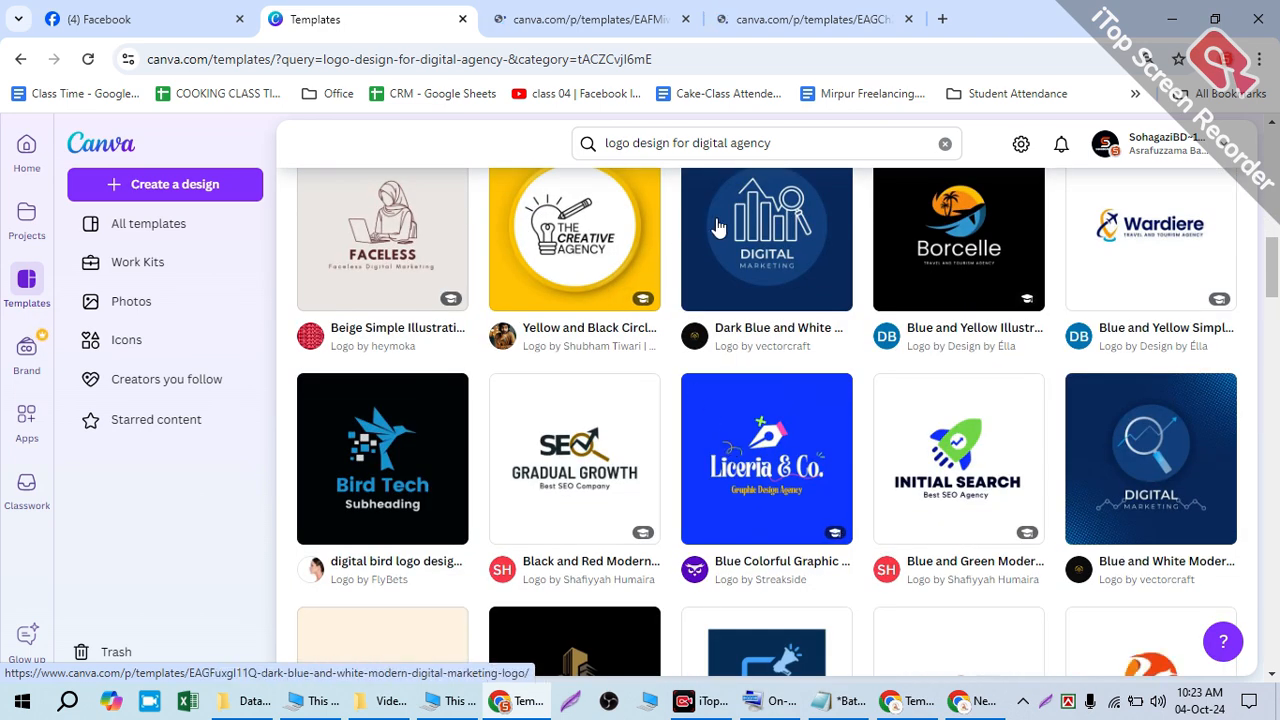
scroll(886, 429, "down", 5)
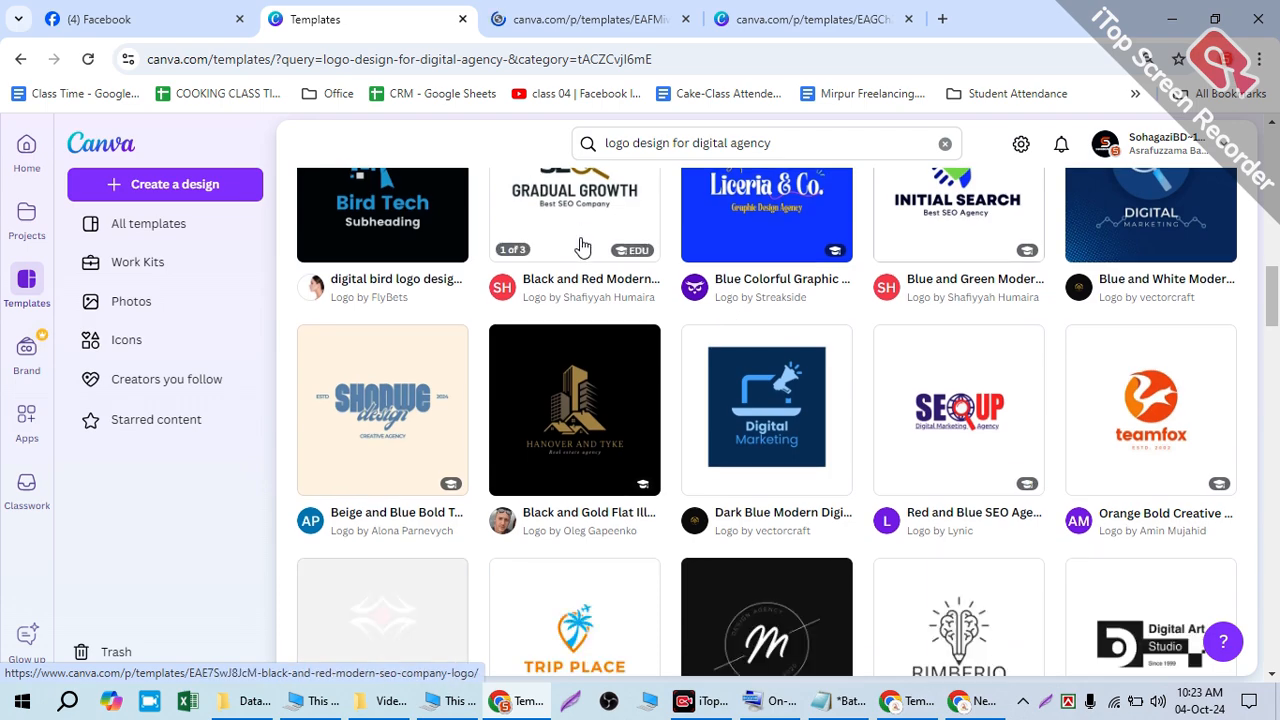
scroll(585, 368, "up", 4)
scroll(871, 400, "down", 3)
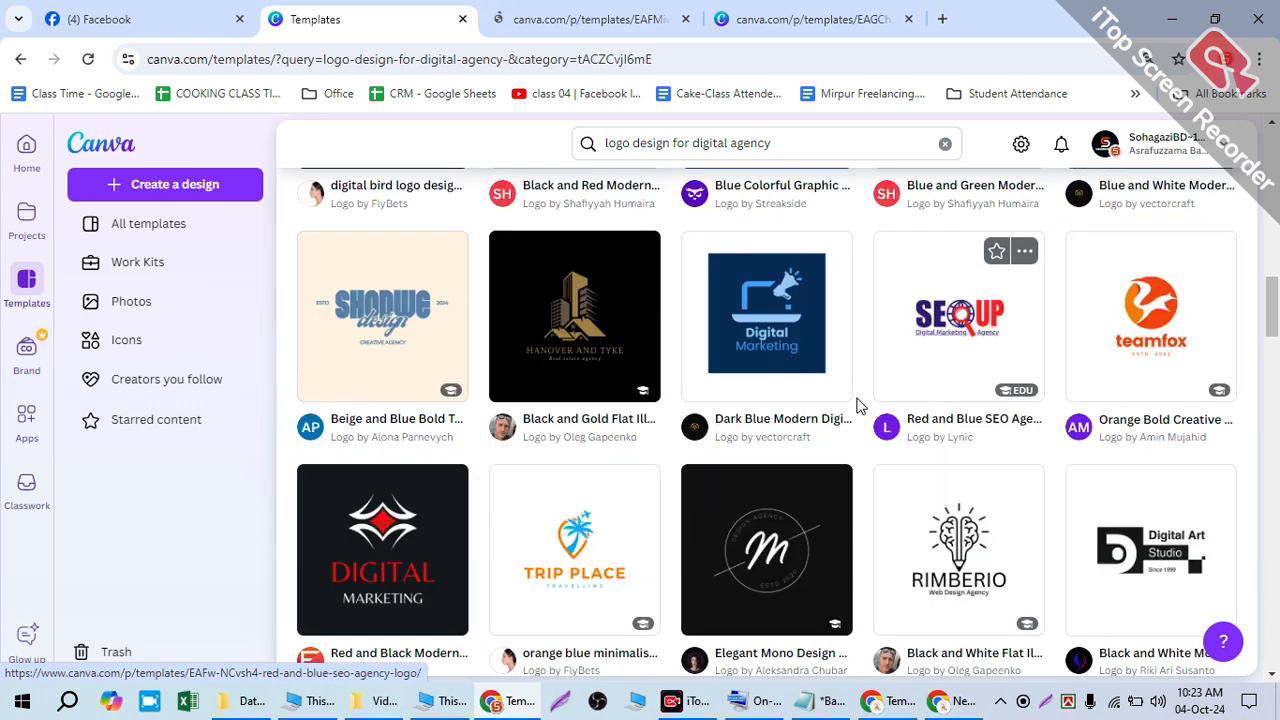
scroll(729, 460, "down", 6)
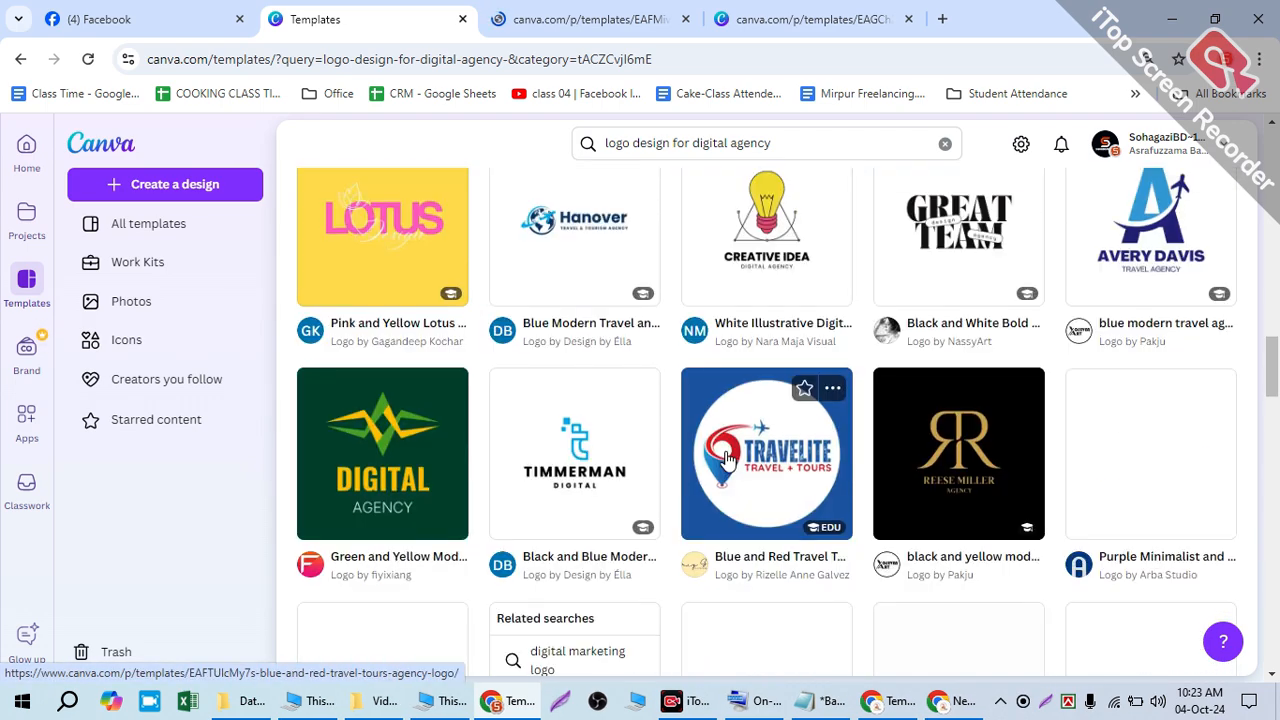
scroll(612, 465, "down", 6)
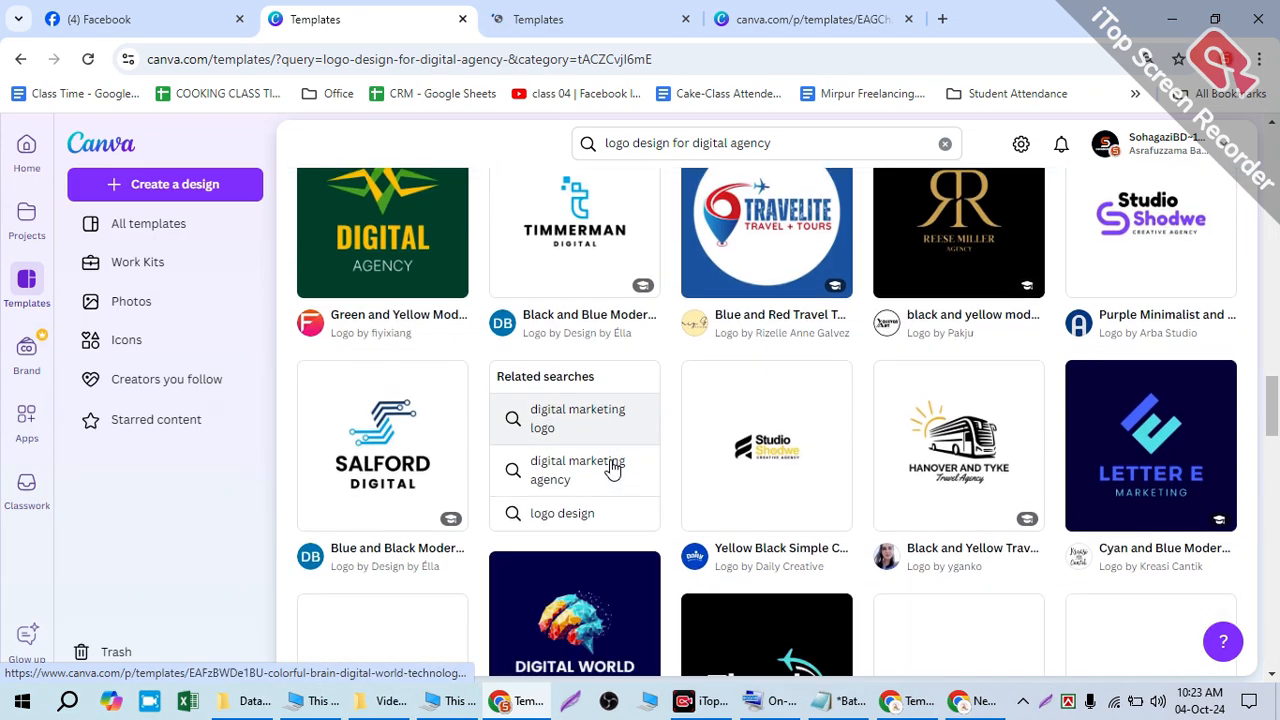
scroll(617, 468, "down", 8)
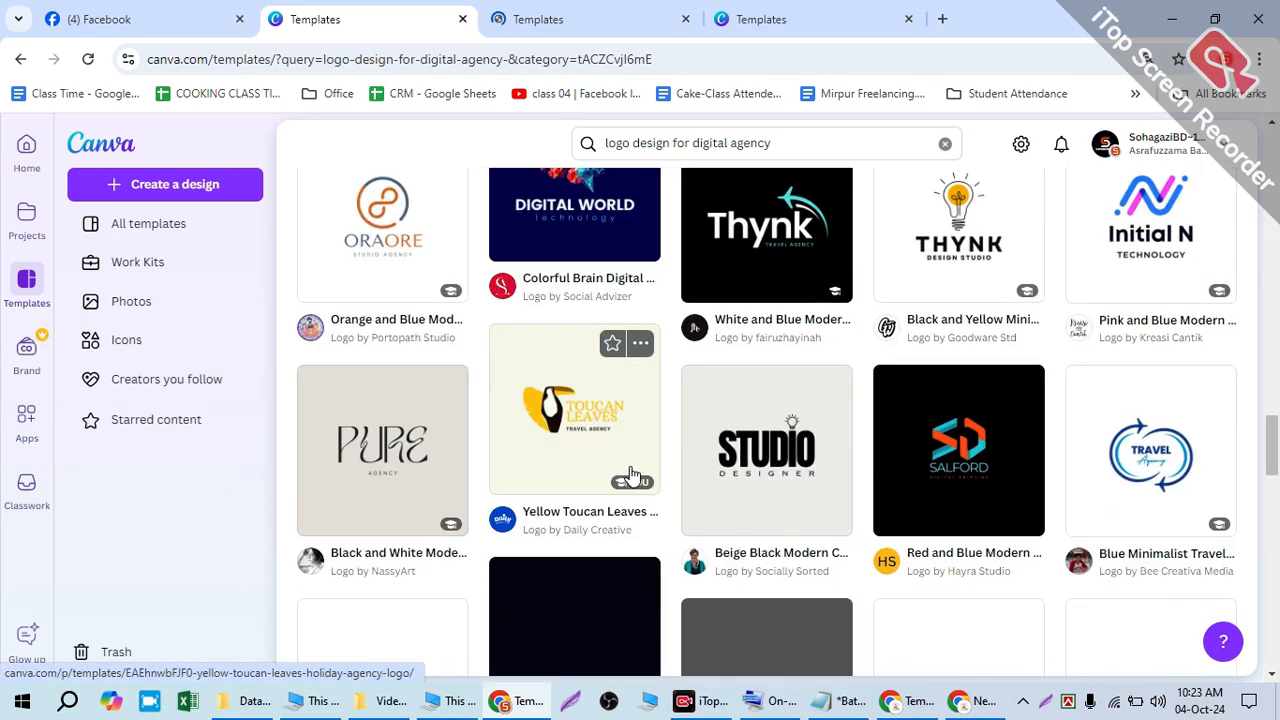
scroll(633, 476, "down", 2)
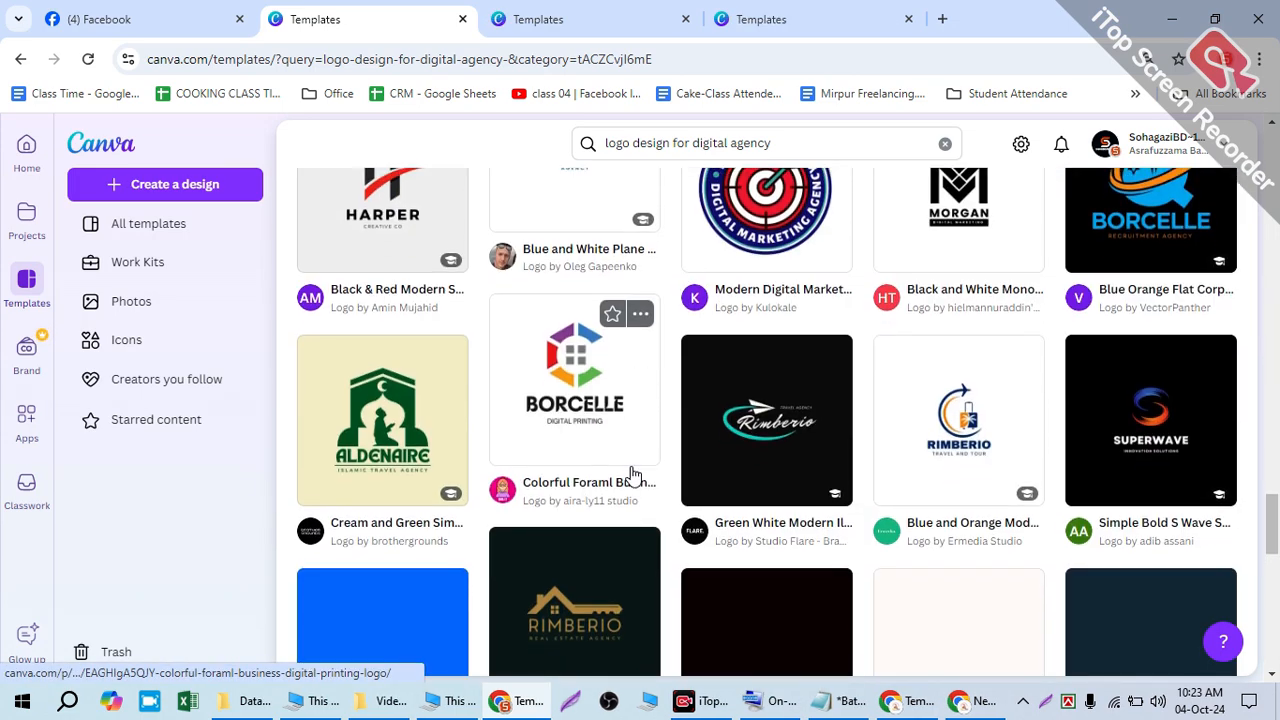
scroll(633, 476, "down", 3)
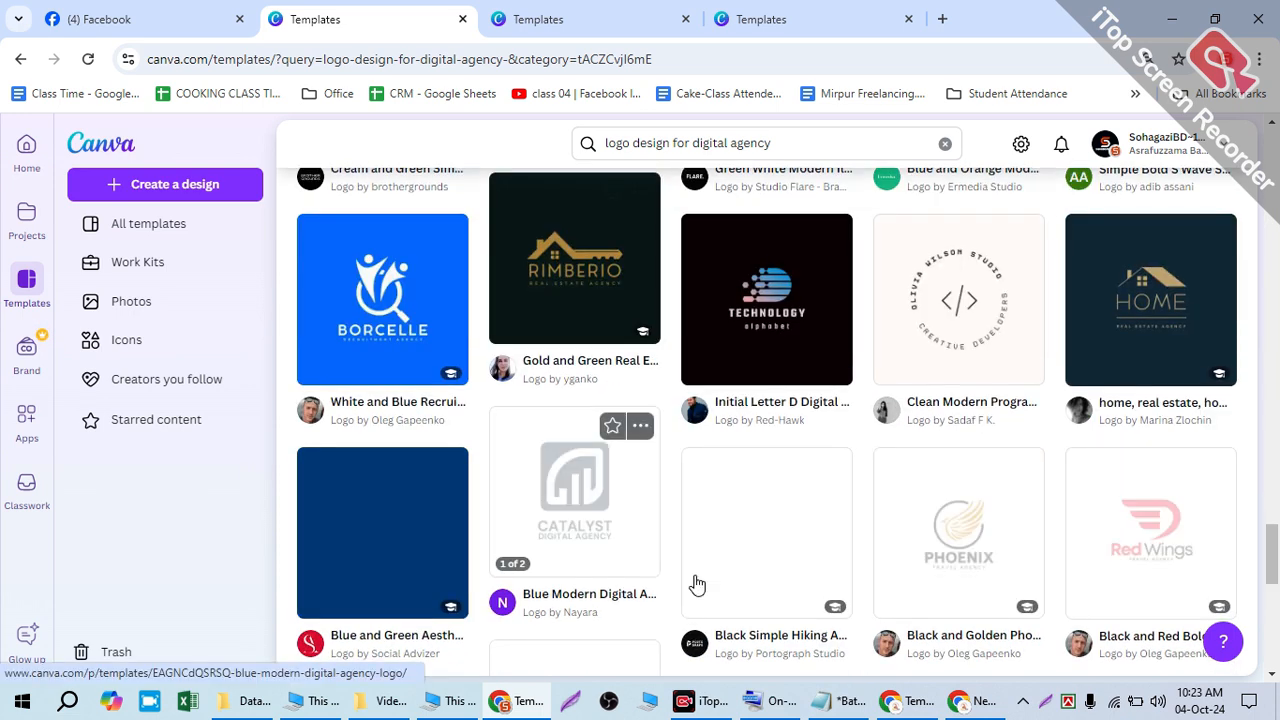
- Bring the other browser window forward and scroll to the Salford logo template
left_click(905, 700)
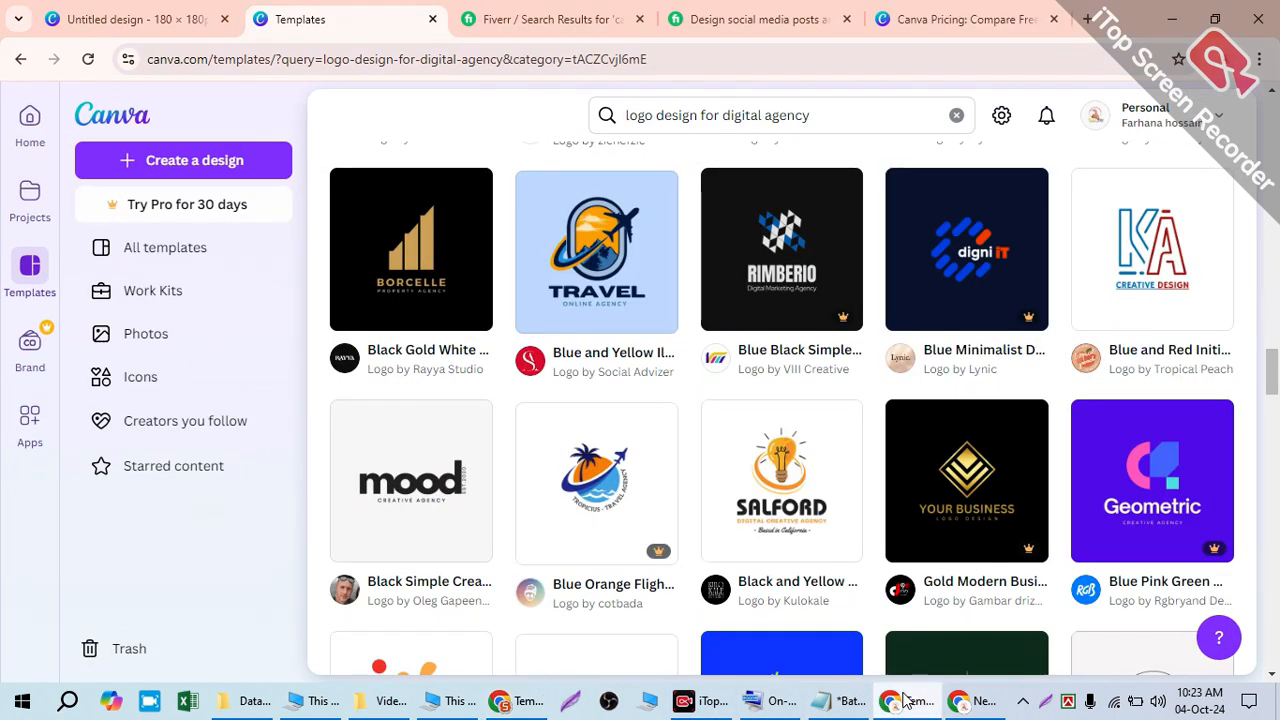
scroll(700, 388, "up", 5)
scroll(650, 400, "down", 4)
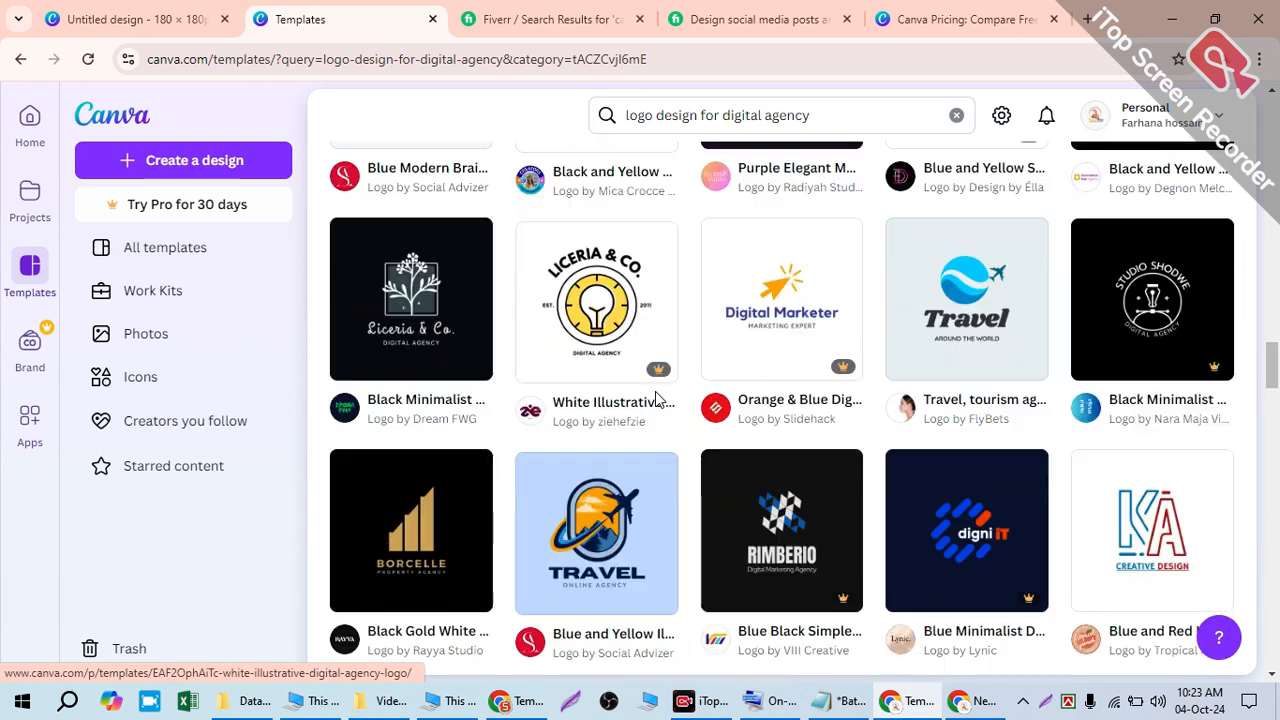
scroll(790, 620, "down", 2)
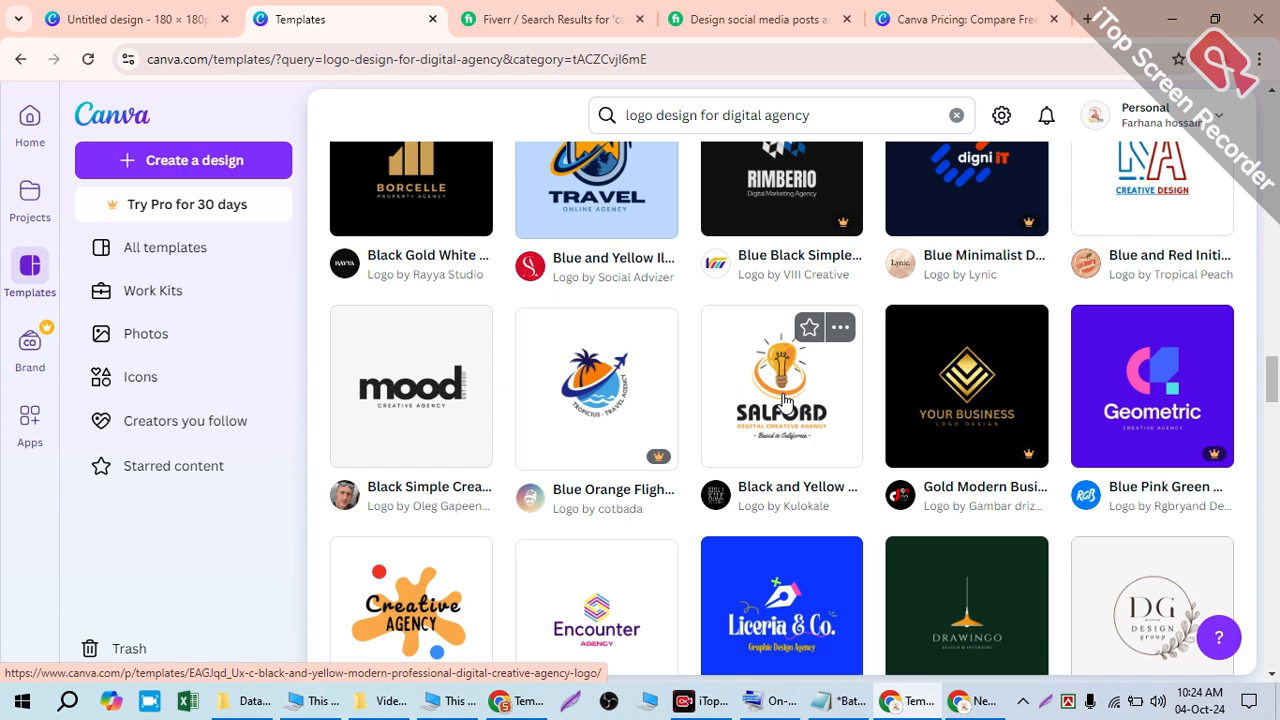
- Open the Black and Yellow Modern Professional Digital Creative Agency Logo and browse its suggestions
left_click(785, 400)
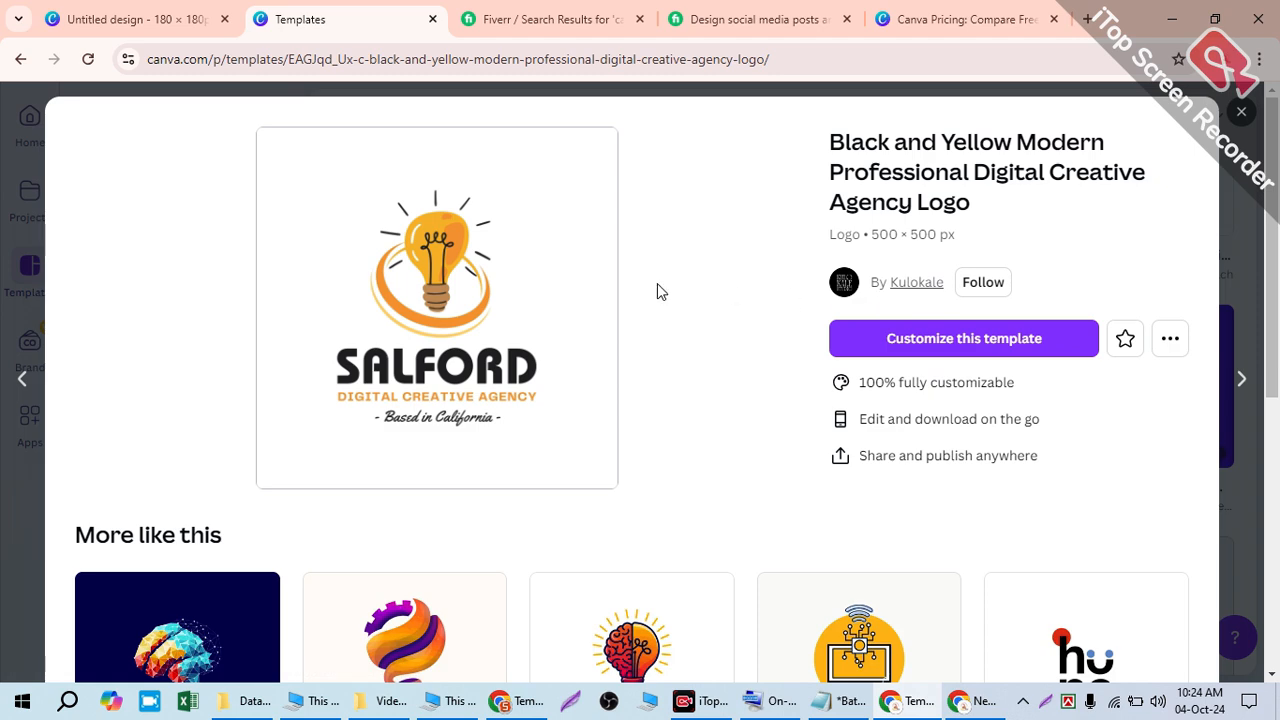
scroll(655, 291, "down", 2)
scroll(623, 293, "up", 1)
scroll(490, 256, "down", 4)
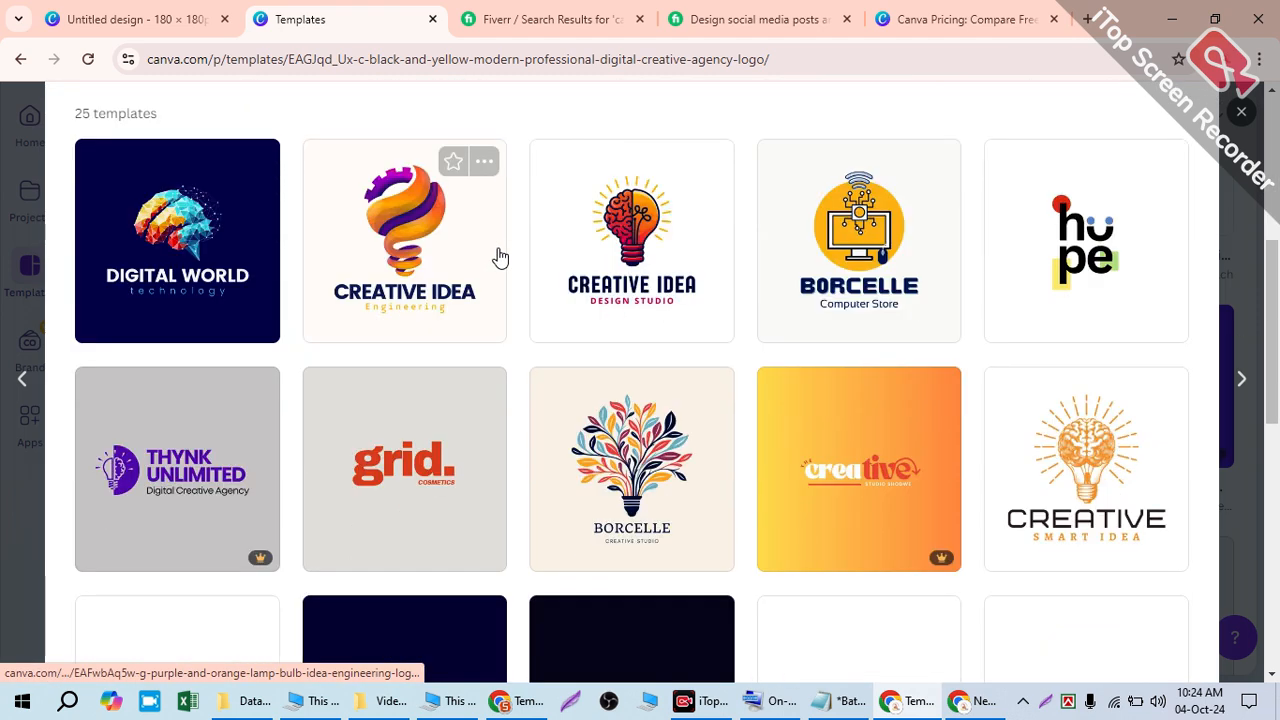
scroll(850, 290, "down", 1)
scroll(905, 295, "up", 5)
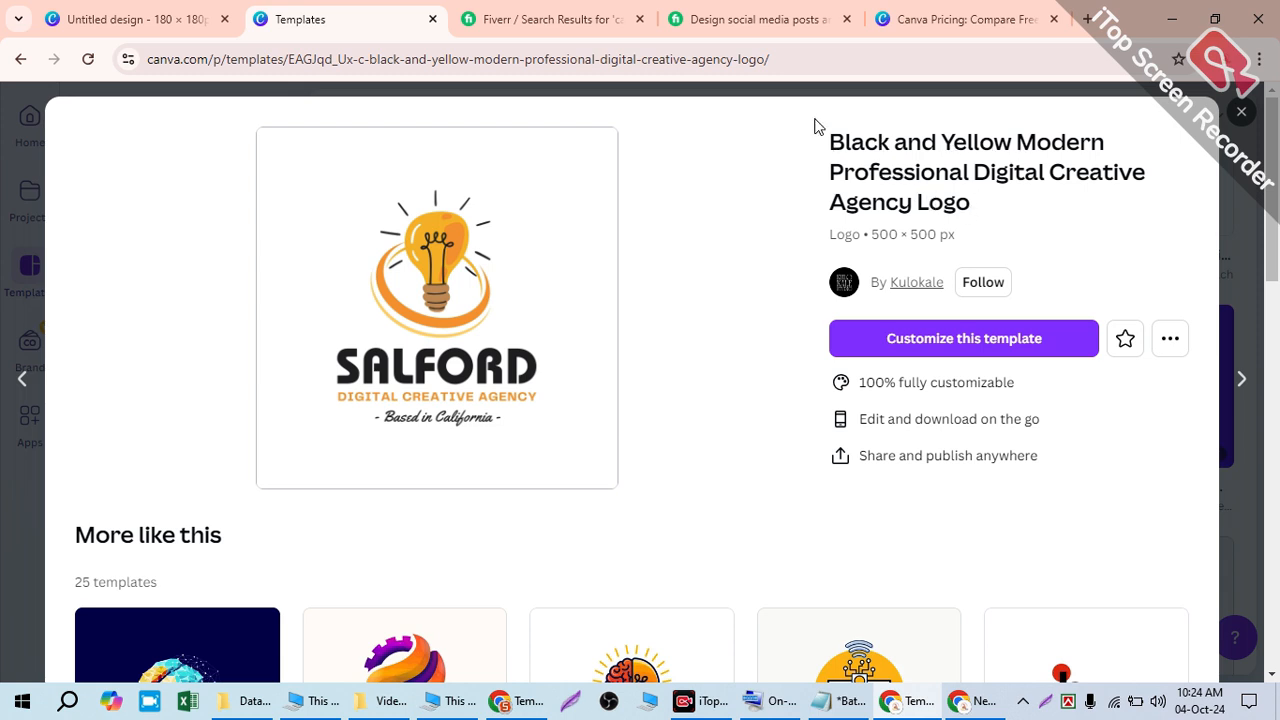
- Open the template creator's profile, copy its address, and start a new tab in the other window
left_click(917, 288)
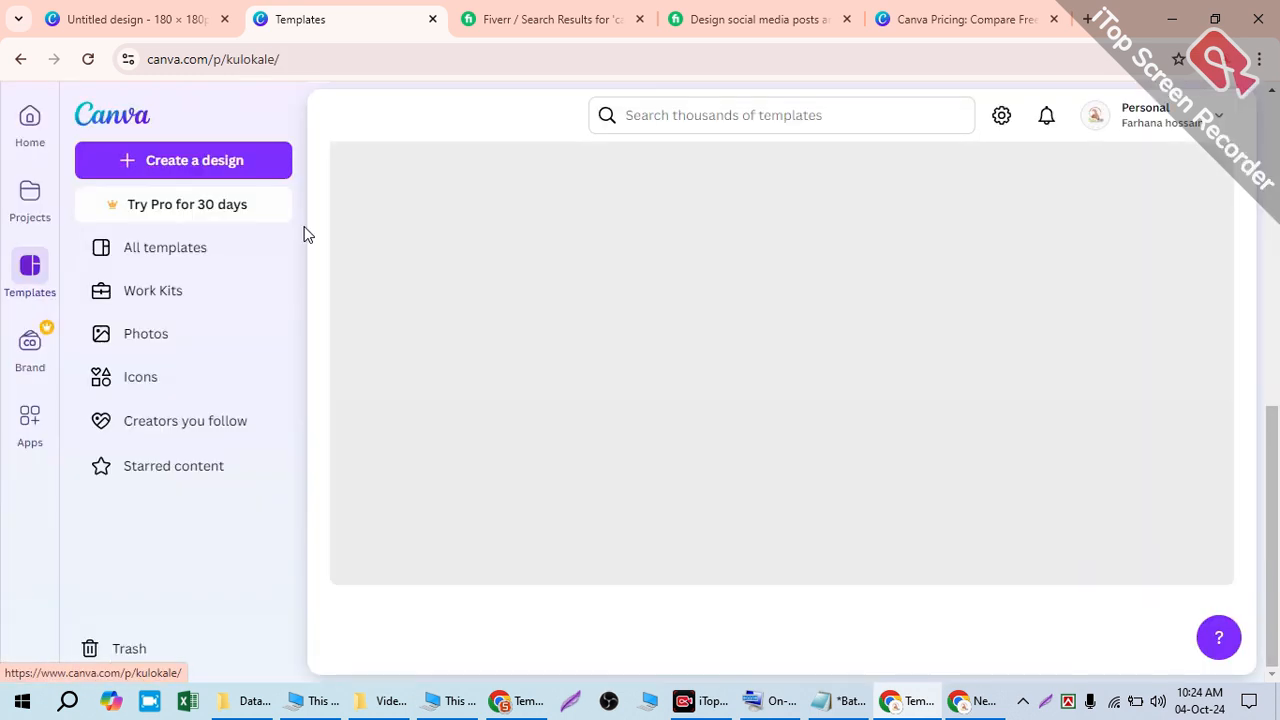
left_click(217, 58)
key("ctrl+c")
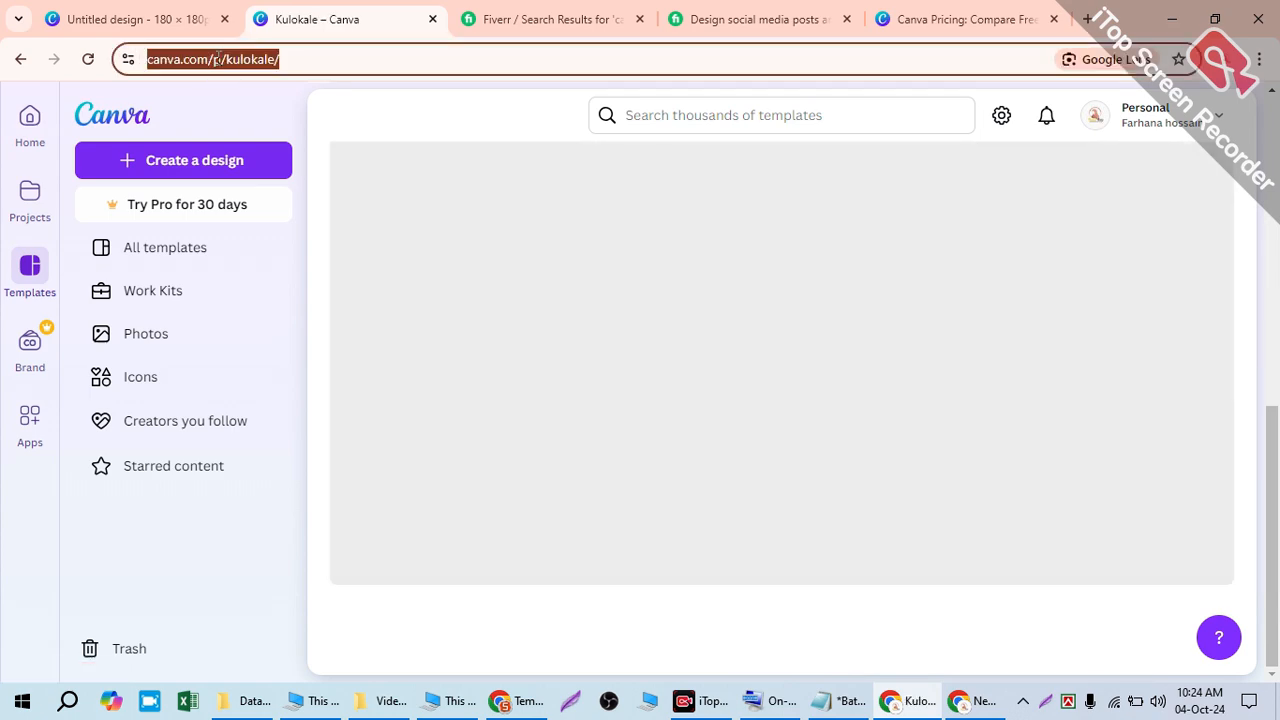
scroll(649, 589, "down", 5)
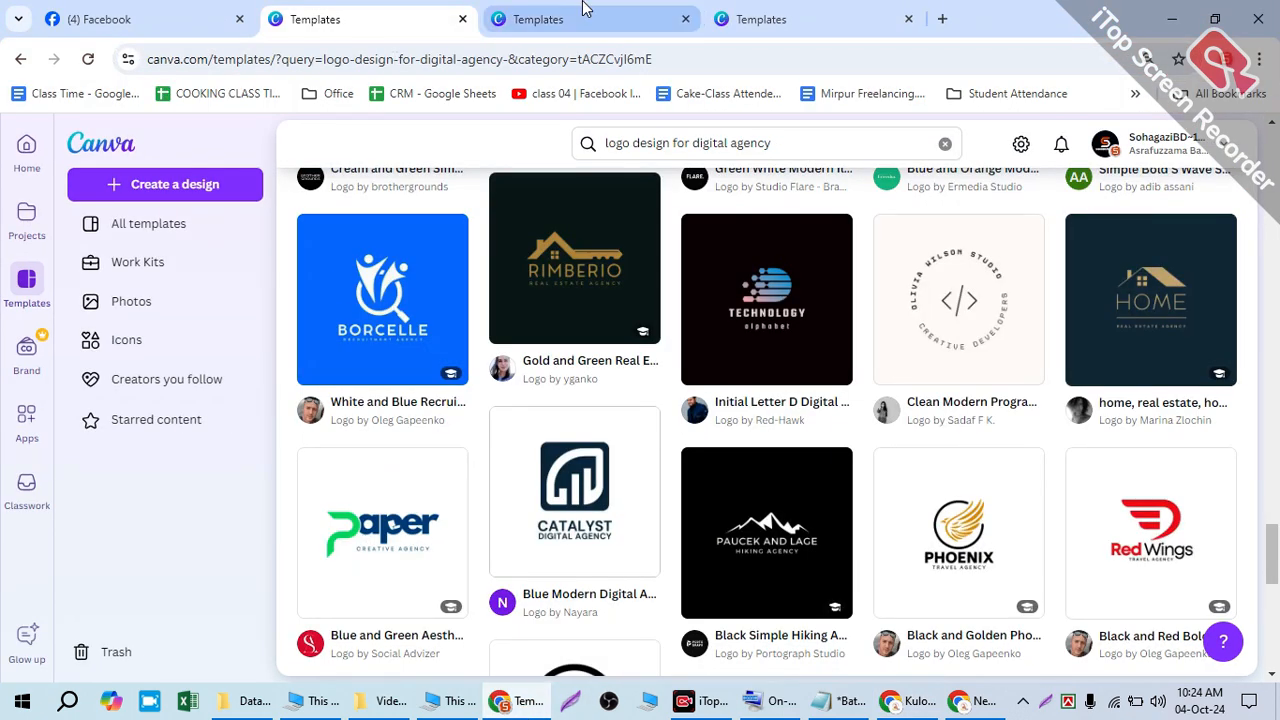
left_click(585, 18)
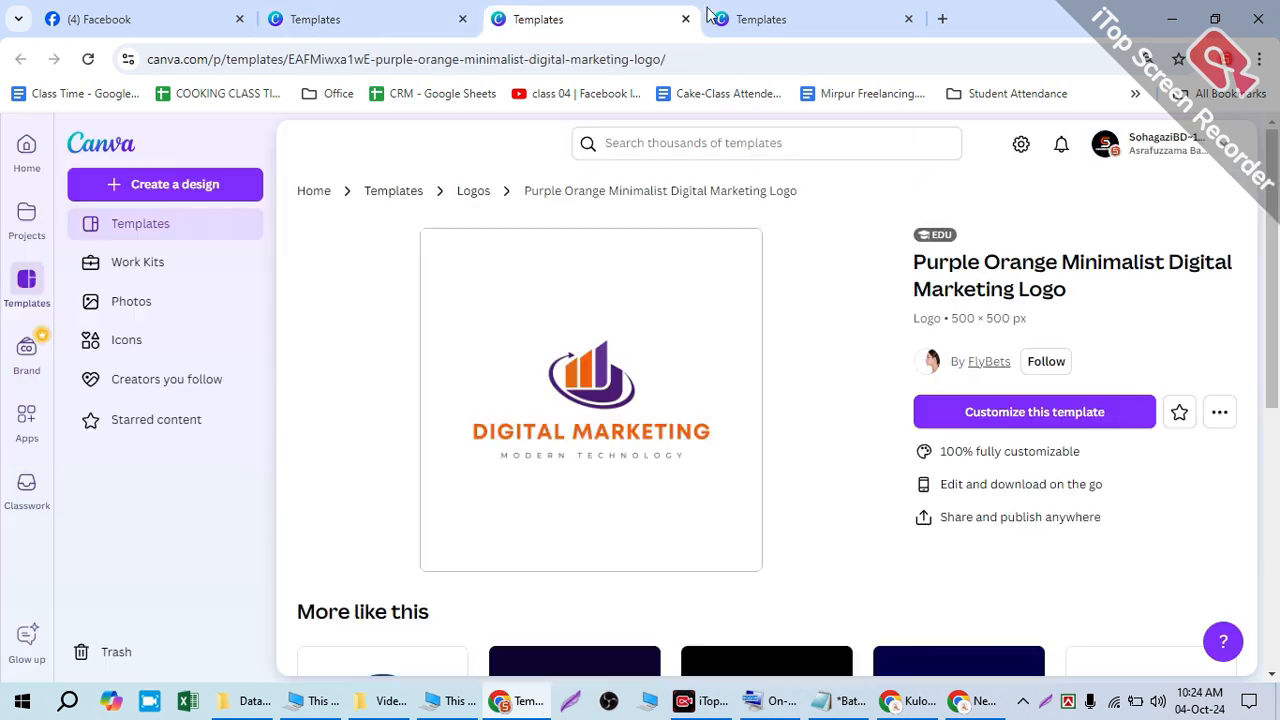
left_click(918, 18)
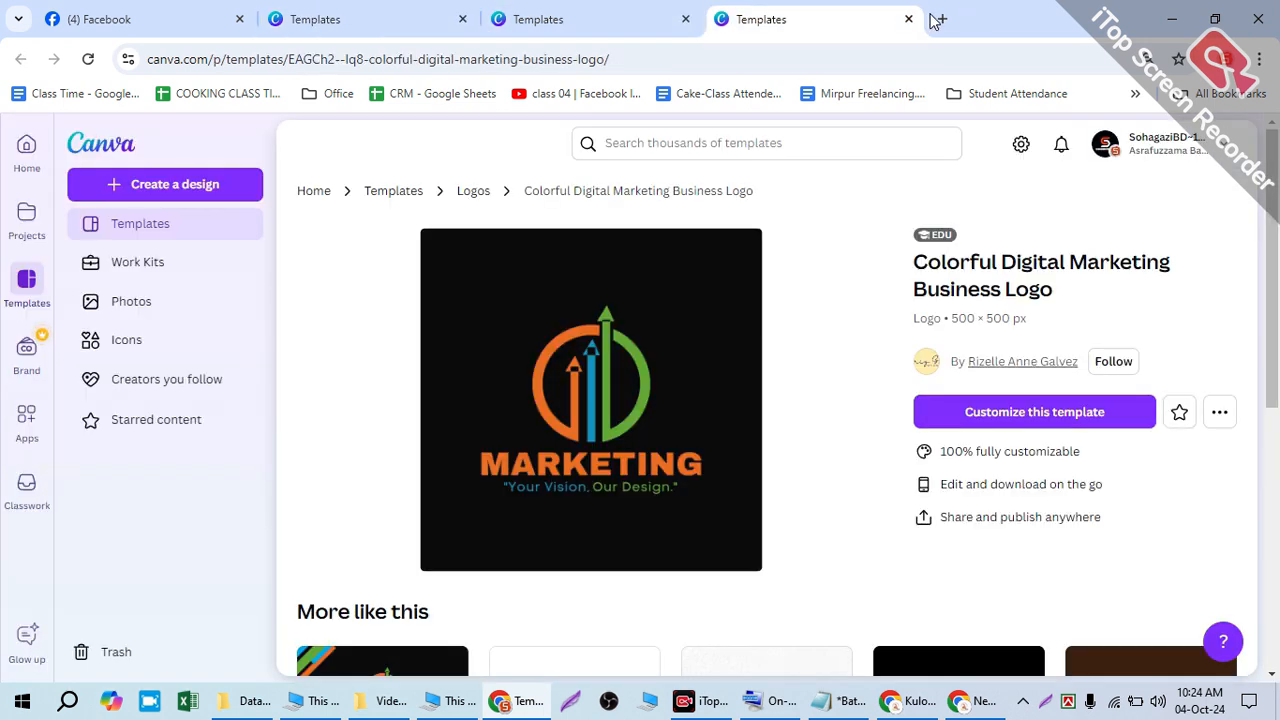
left_click(938, 19)
- Load the pasted creator profile URL, scroll its logo templates, then return to the first window
key("ctrl+v")
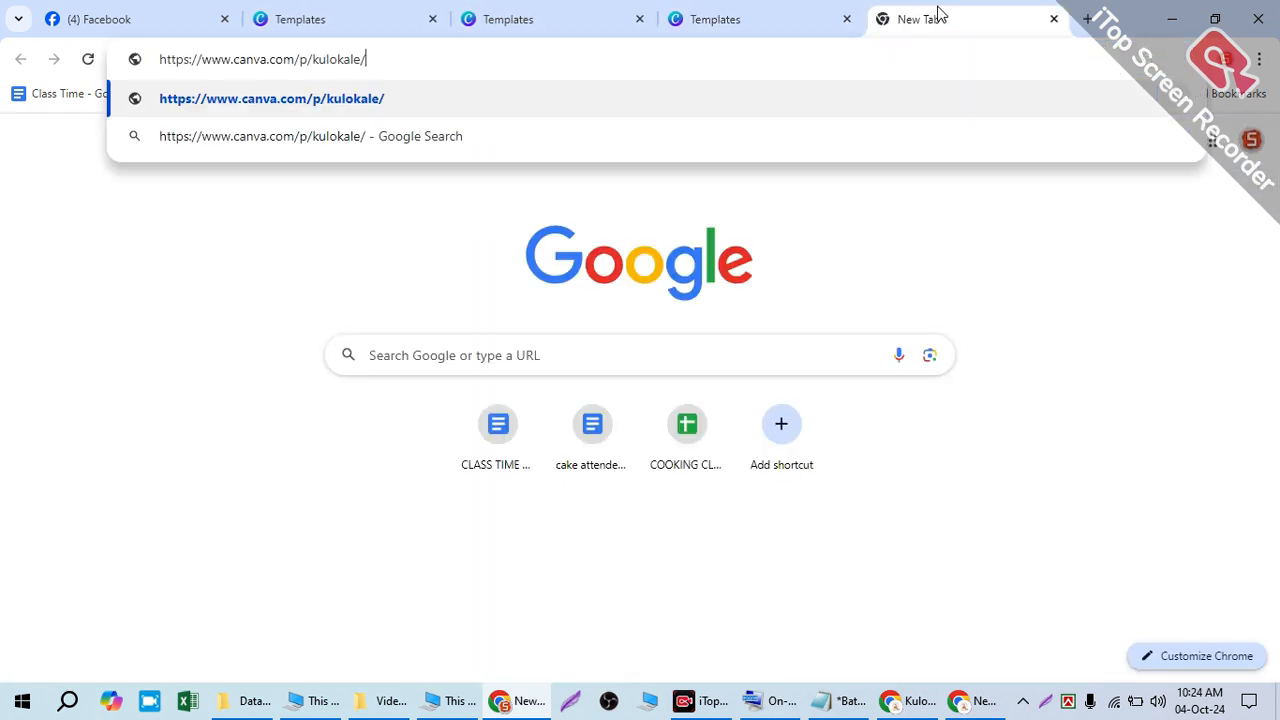
key("Return")
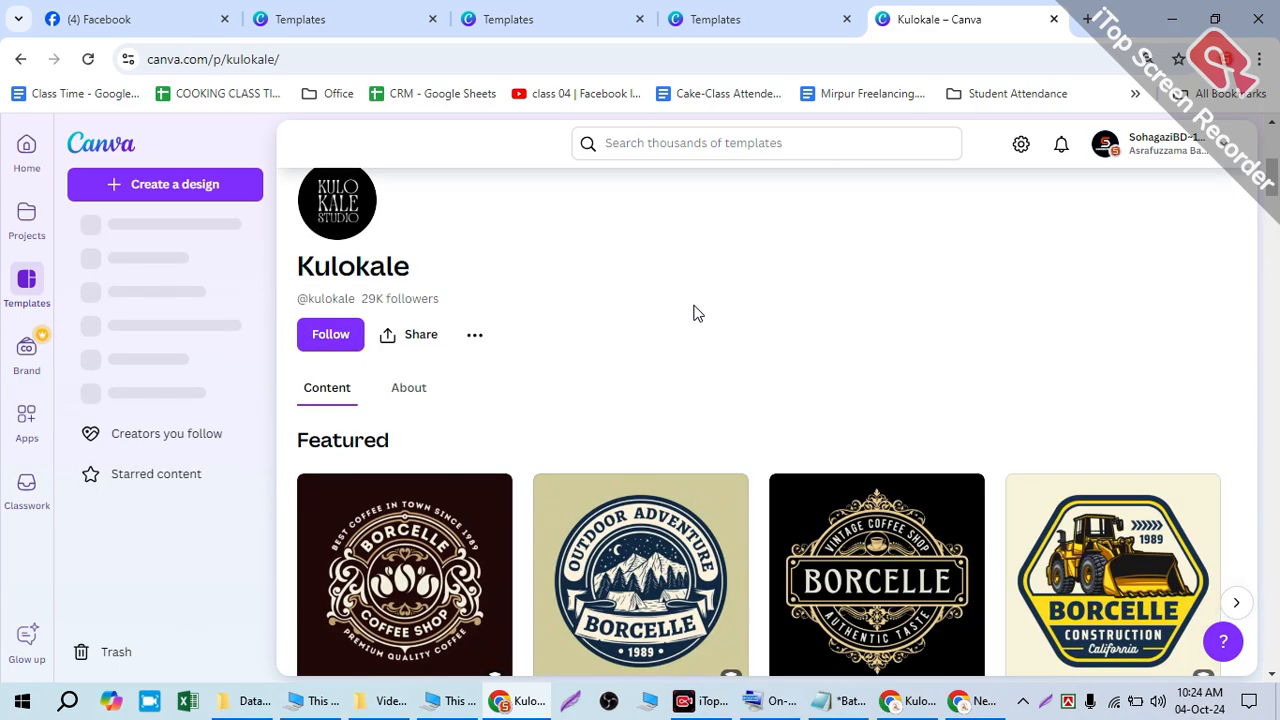
scroll(691, 313, "down", 4)
scroll(691, 313, "down", 10)
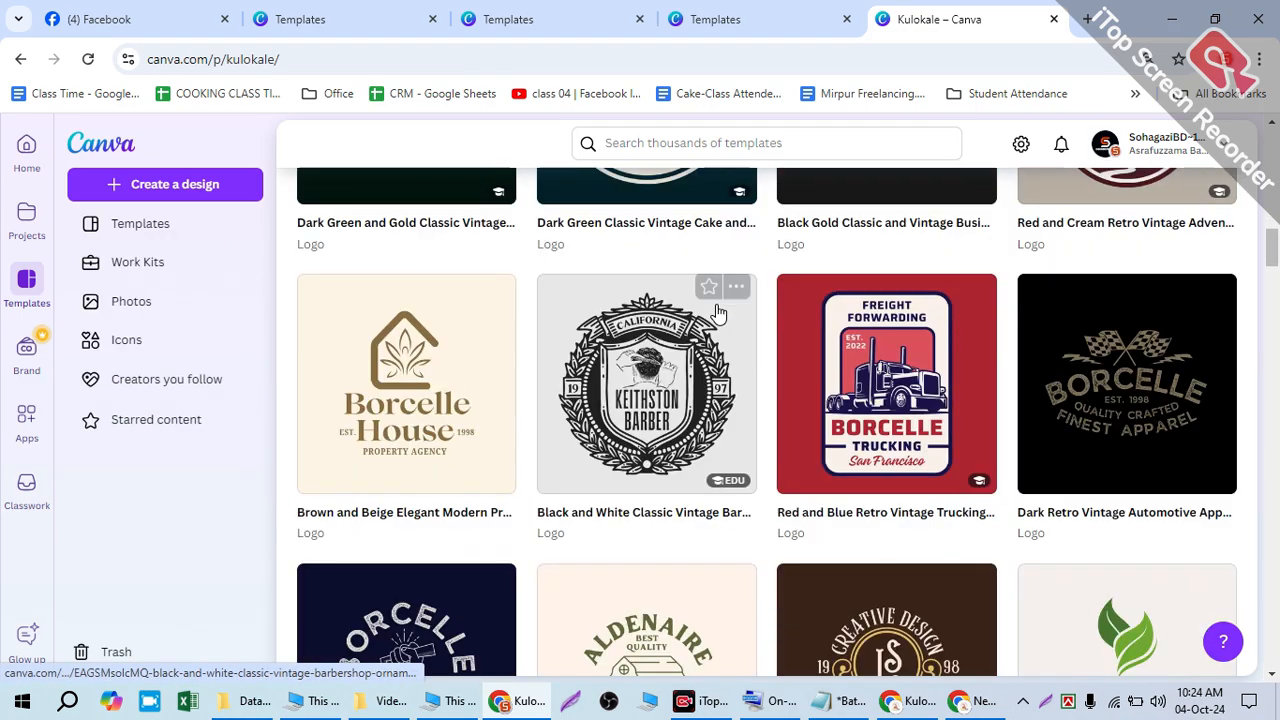
scroll(737, 312, "down", 10)
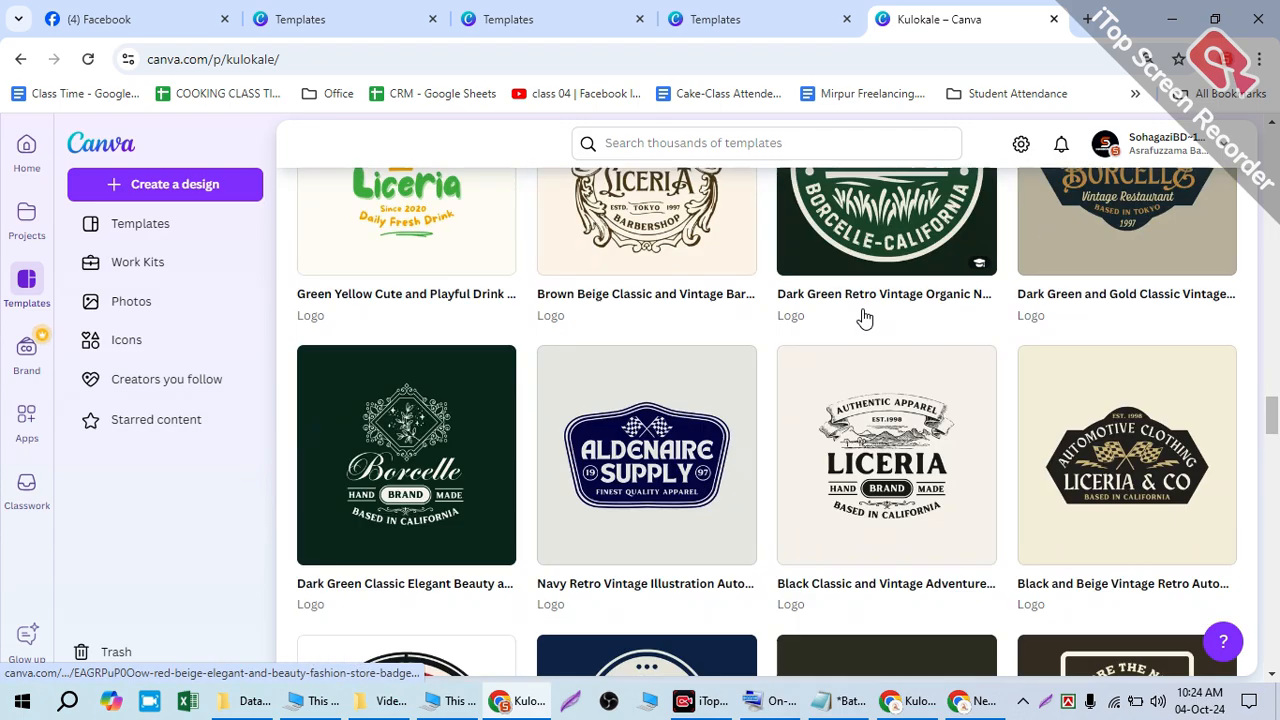
scroll(865, 318, "down", 10)
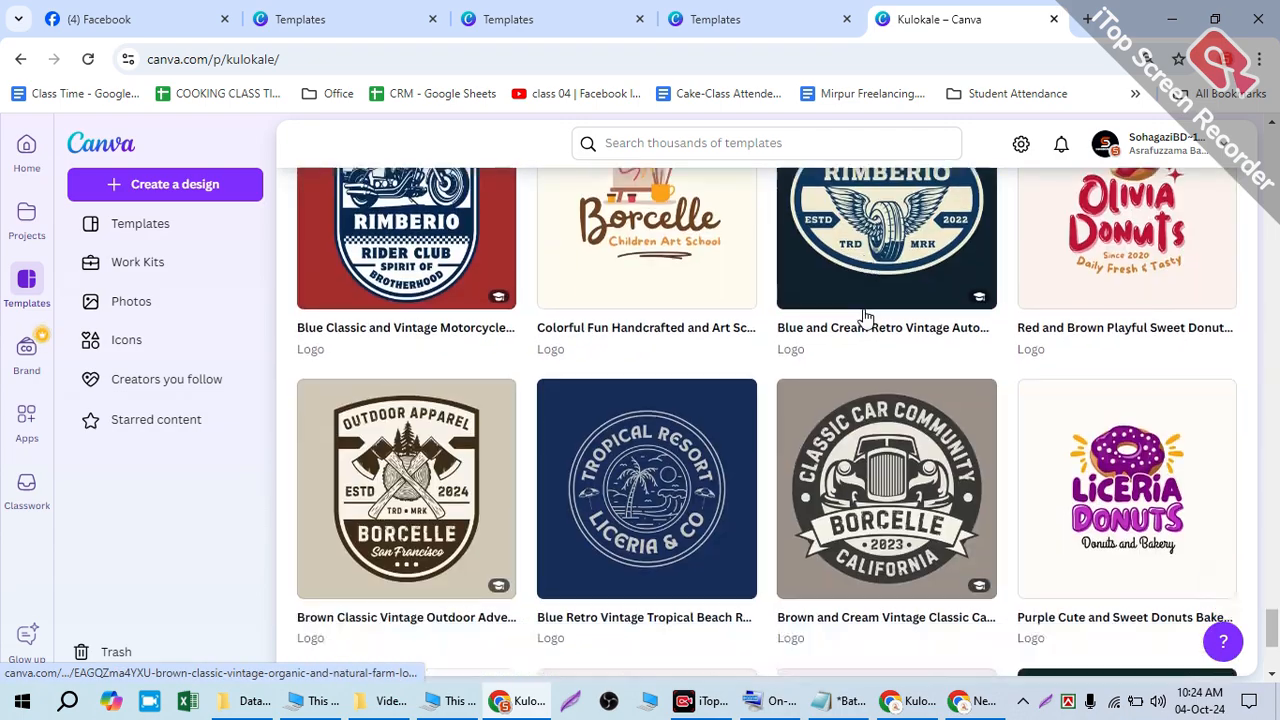
scroll(869, 309, "down", 10)
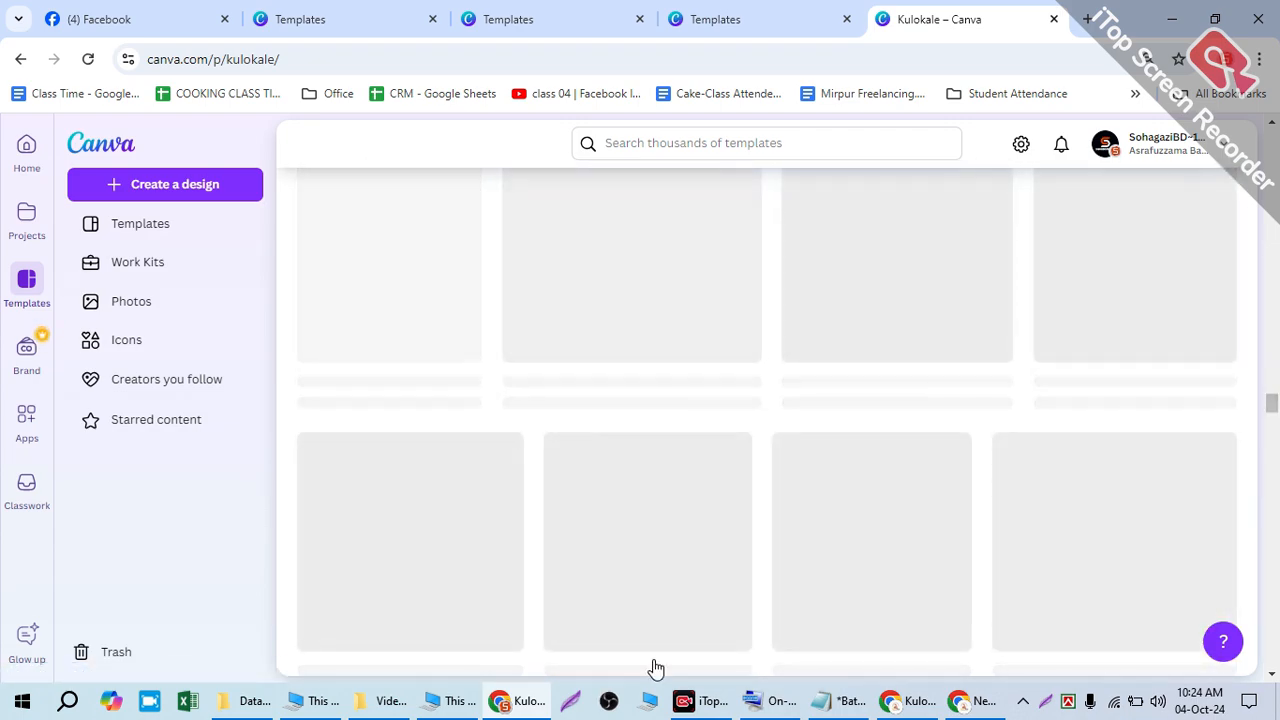
scroll(862, 450, "up", 7)
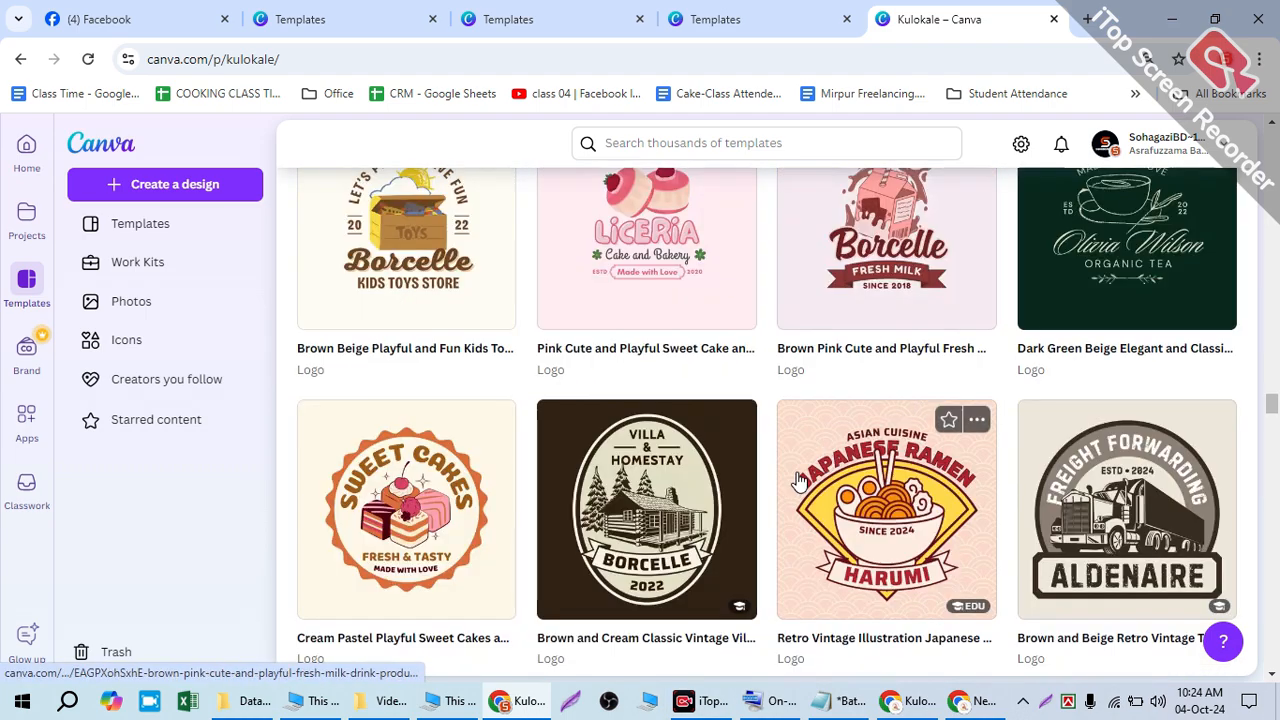
left_click(526, 706)
- Return to the Salford Black and Yellow agency logo template page, then go to the second browser window
scroll(775, 413, "up", 5)
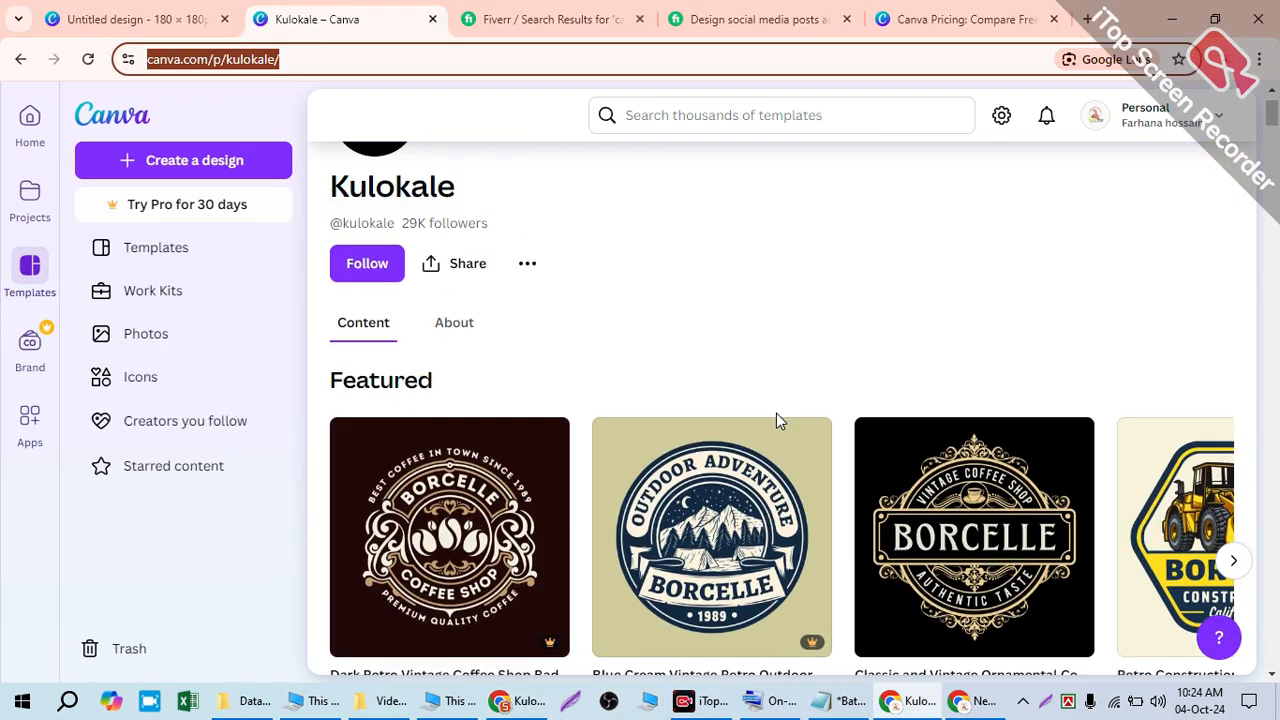
left_click(20, 59)
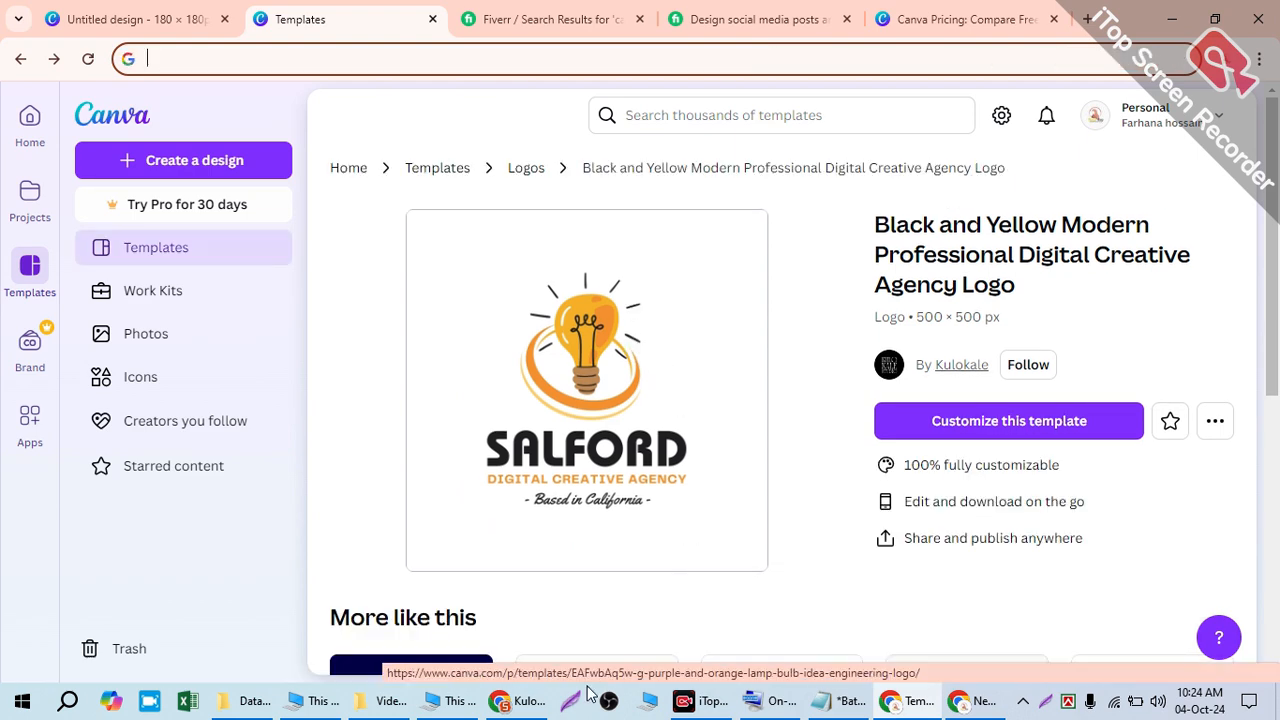
left_click(515, 700)
- Load the Salford template's address in the second window, move its tab over, and choose Customize this template
left_click(455, 59)
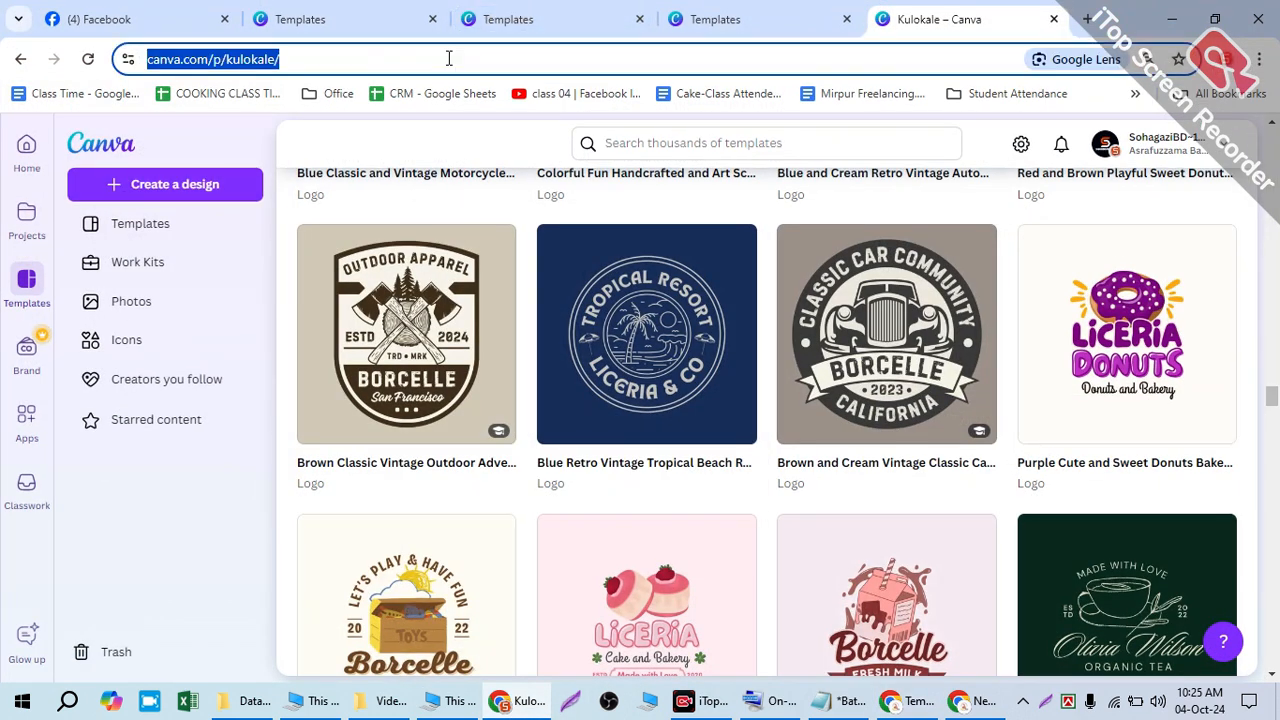
type("https://www.canva.com/p/templates/EAGJqd_Ux-c-black-and-yellow-modern-professional-digital-creative-agency-logo/")
key("shift+Return")
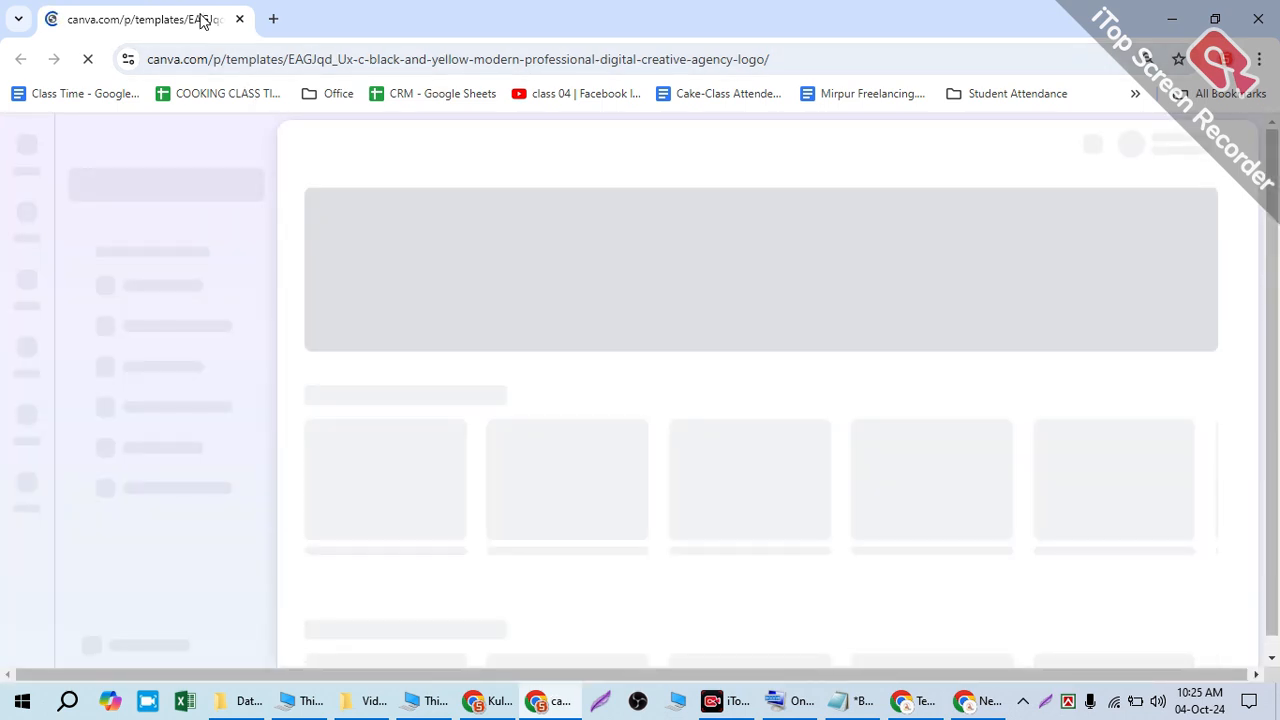
left_click_drag(201, 16, 480, 30)
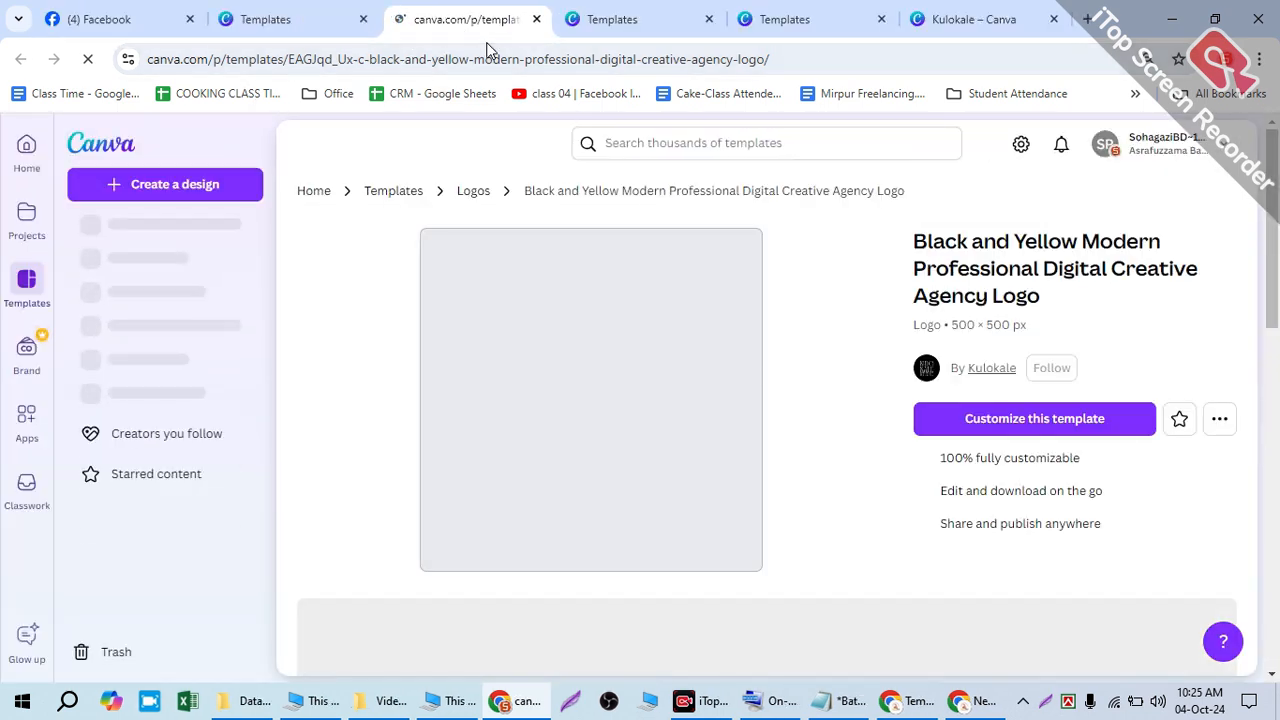
left_click(1005, 426)
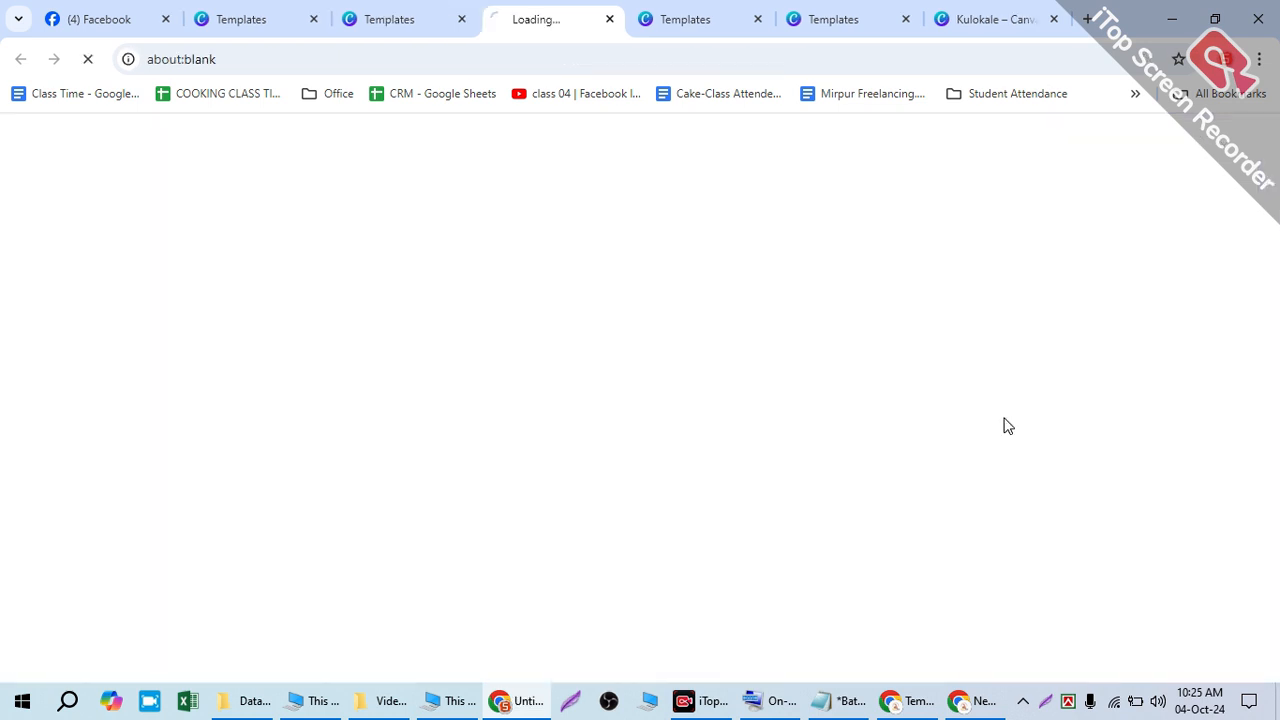
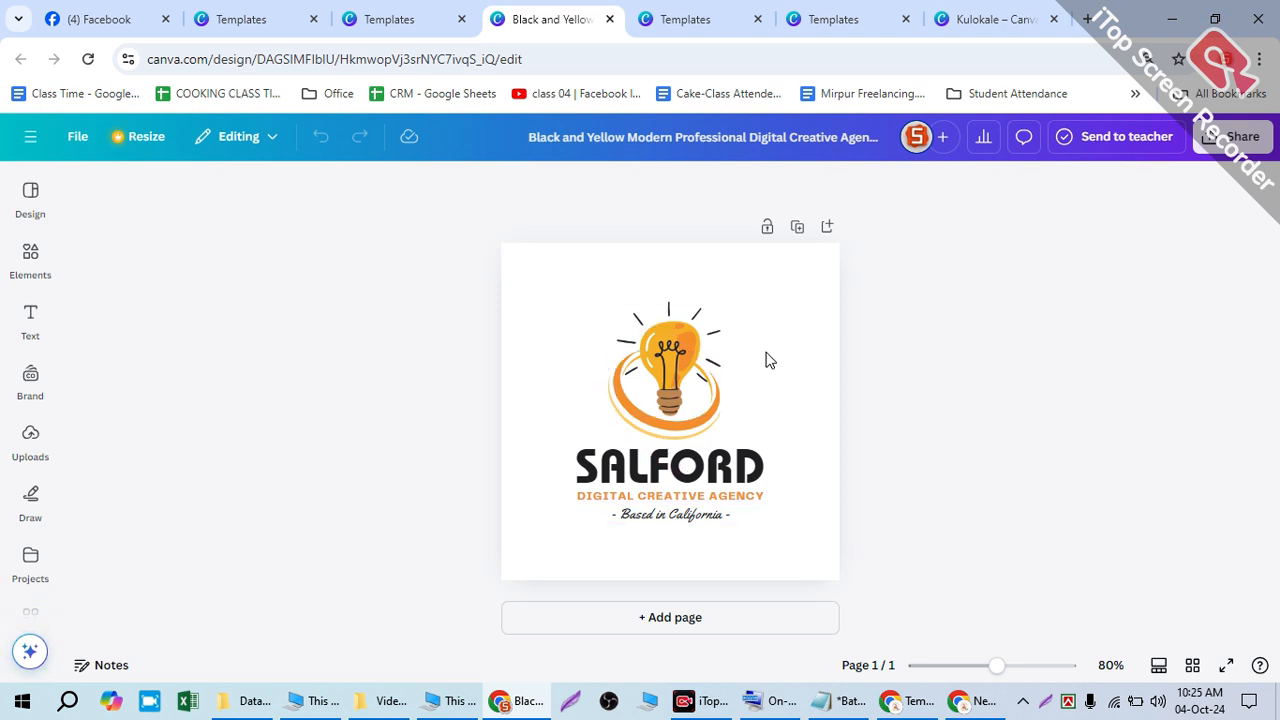
- Show the Logo templates panel and select the Salford light-bulb graphic
left_click(28, 186)
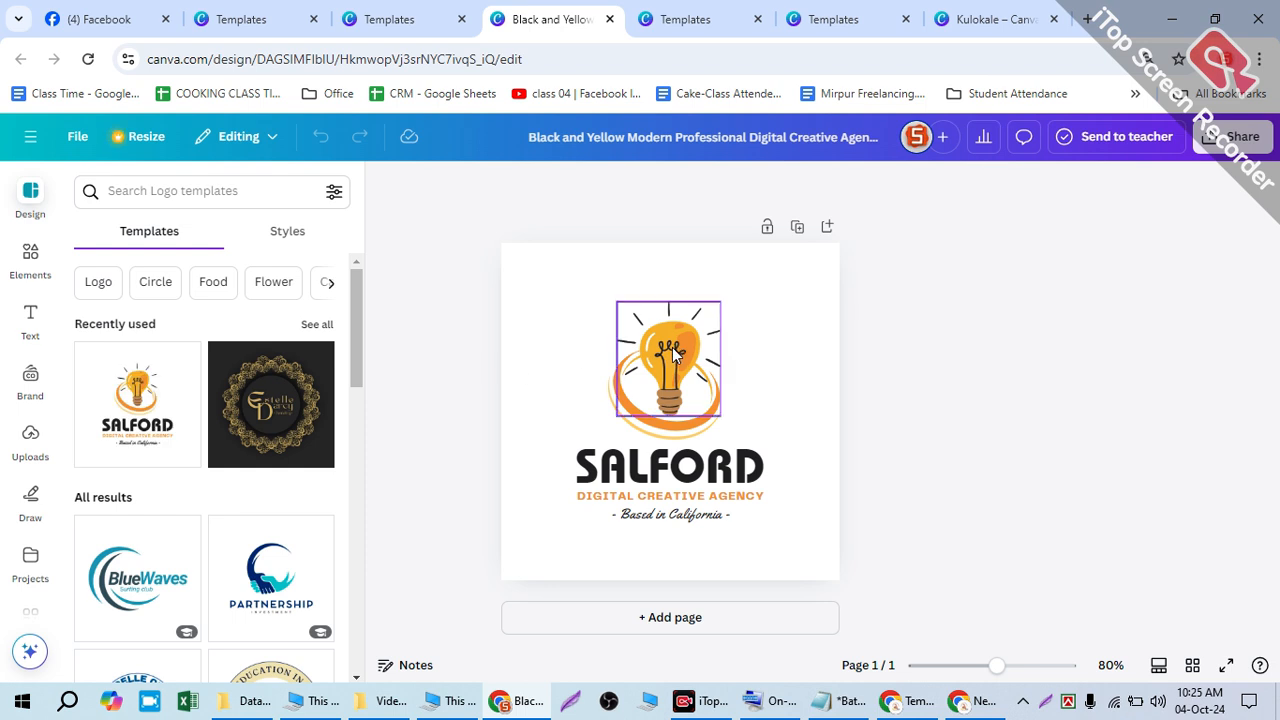
left_click(672, 347)
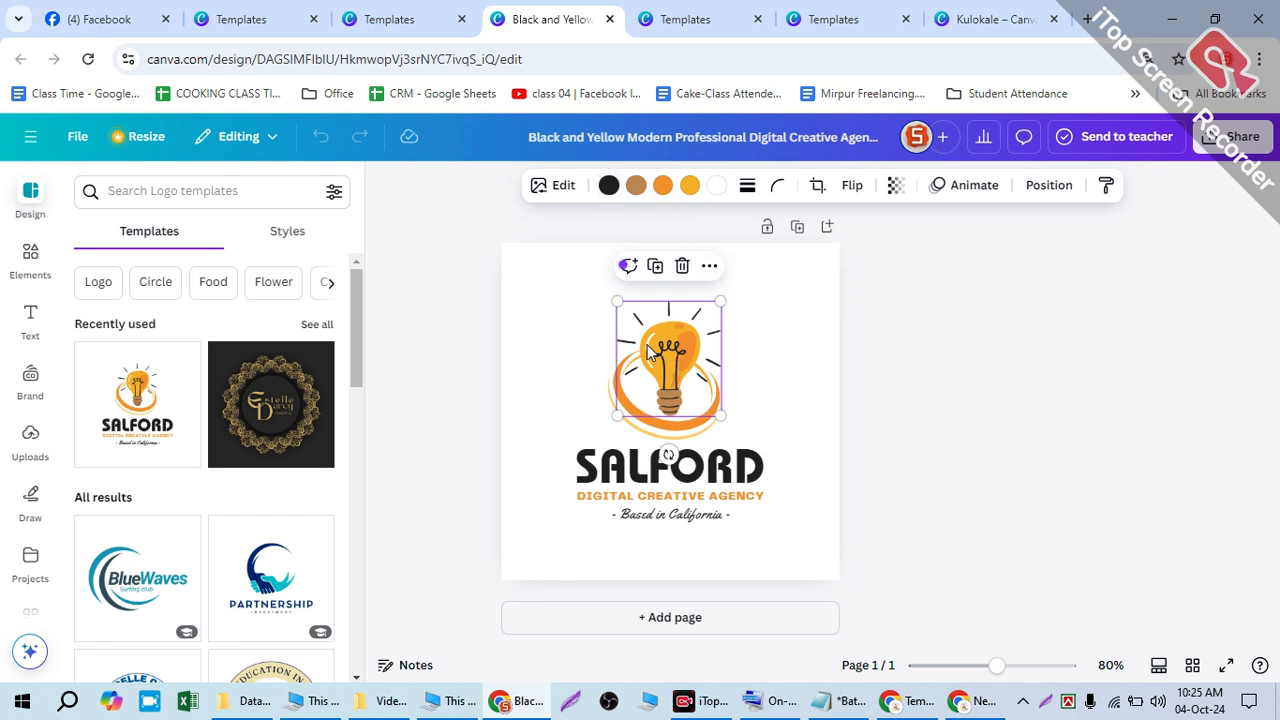
- Recolour the bulb's black lines and brown base purple and one orange part light grey
left_click(608, 185)
left_click(315, 596)
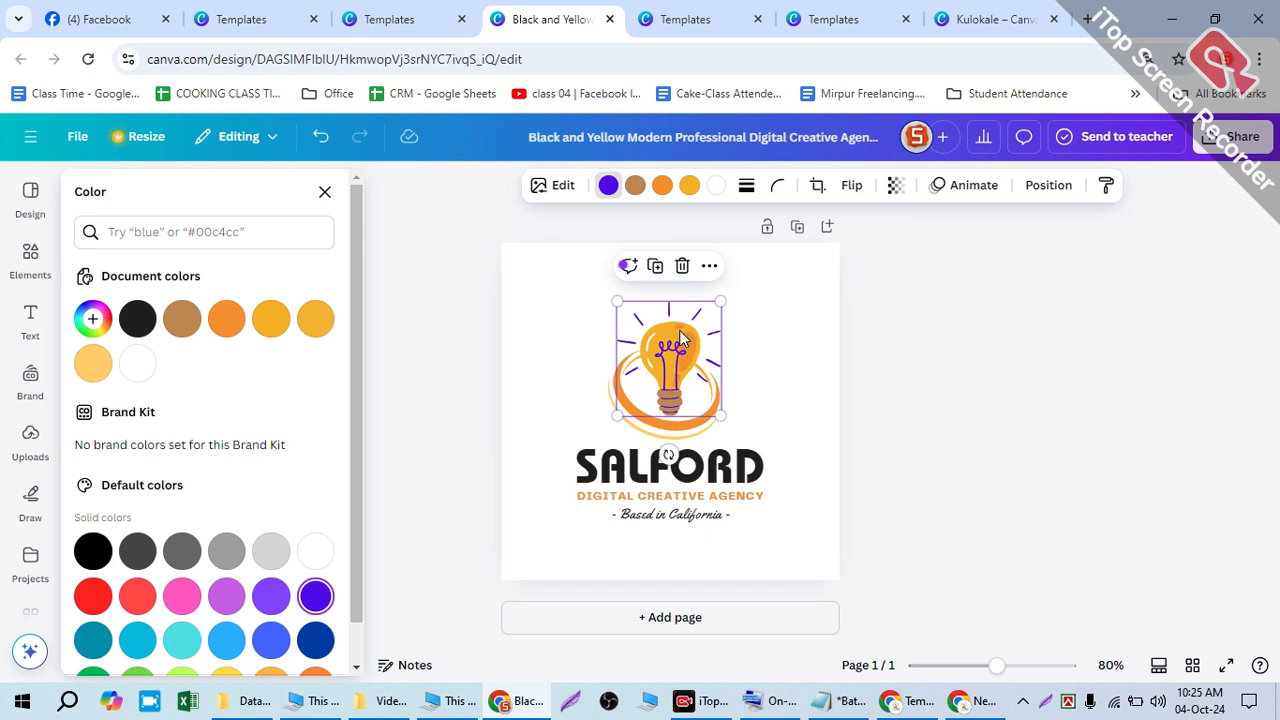
left_click(635, 188)
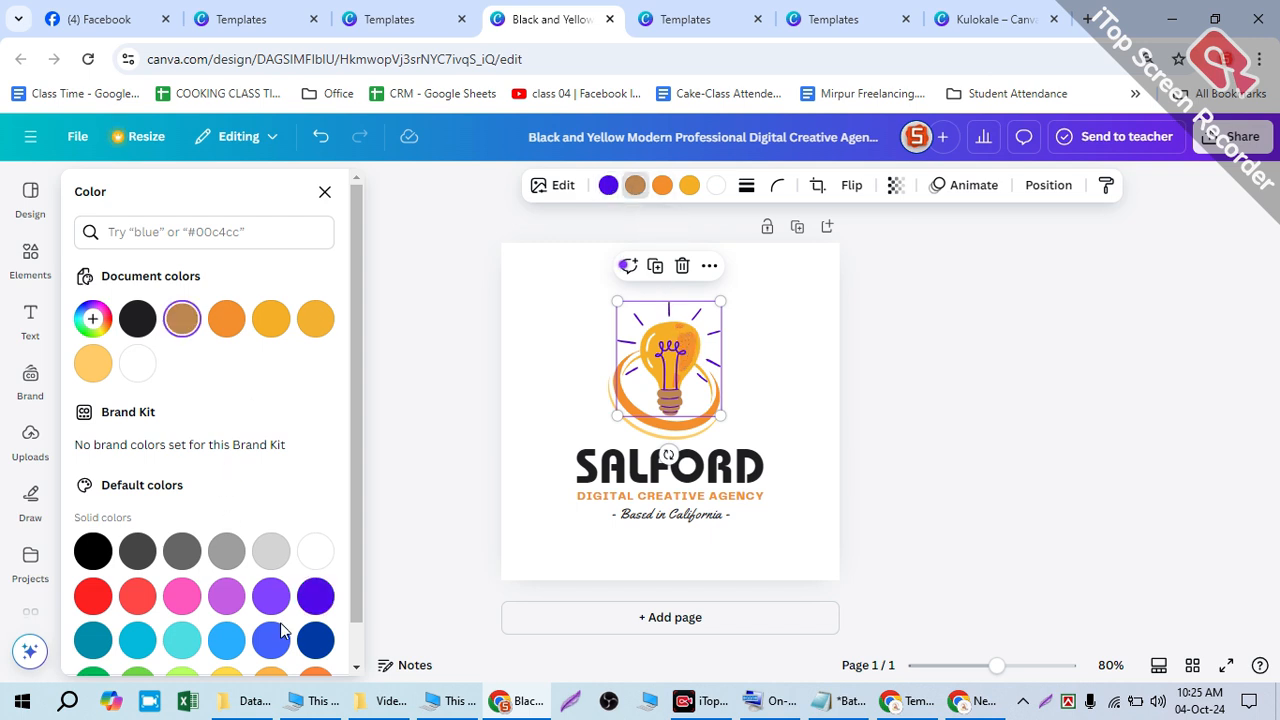
left_click(316, 597)
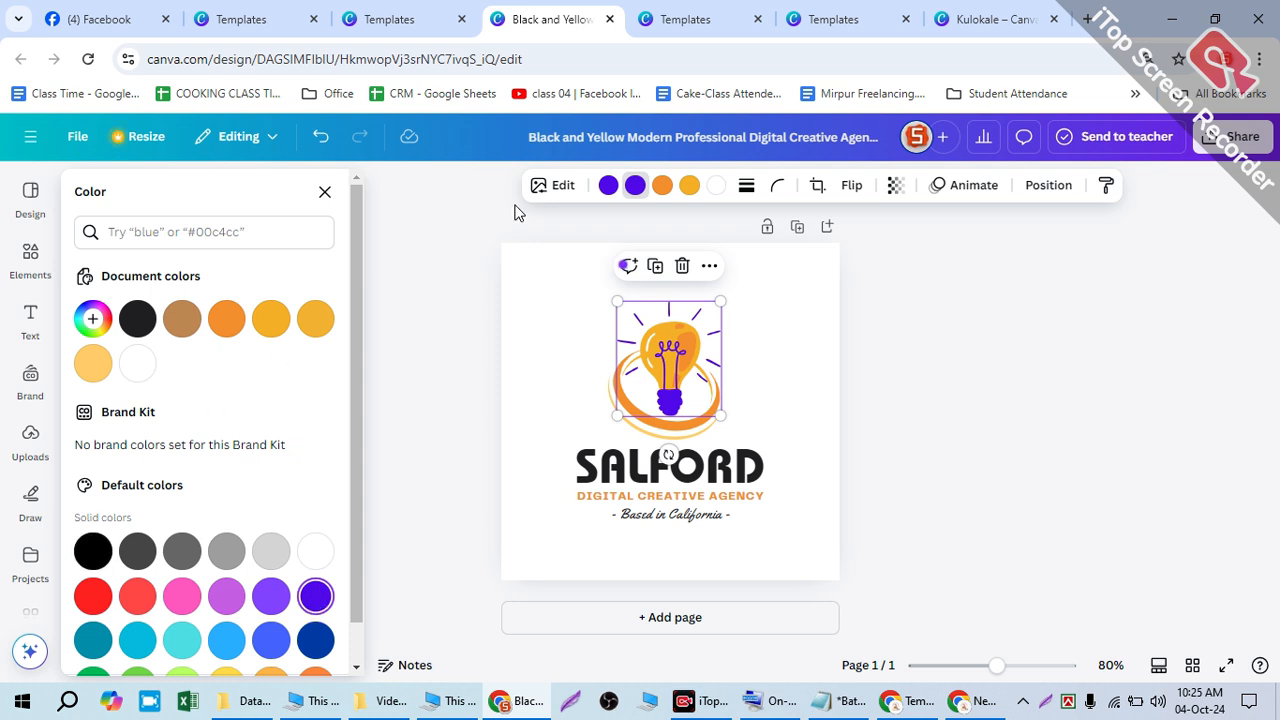
left_click(660, 190)
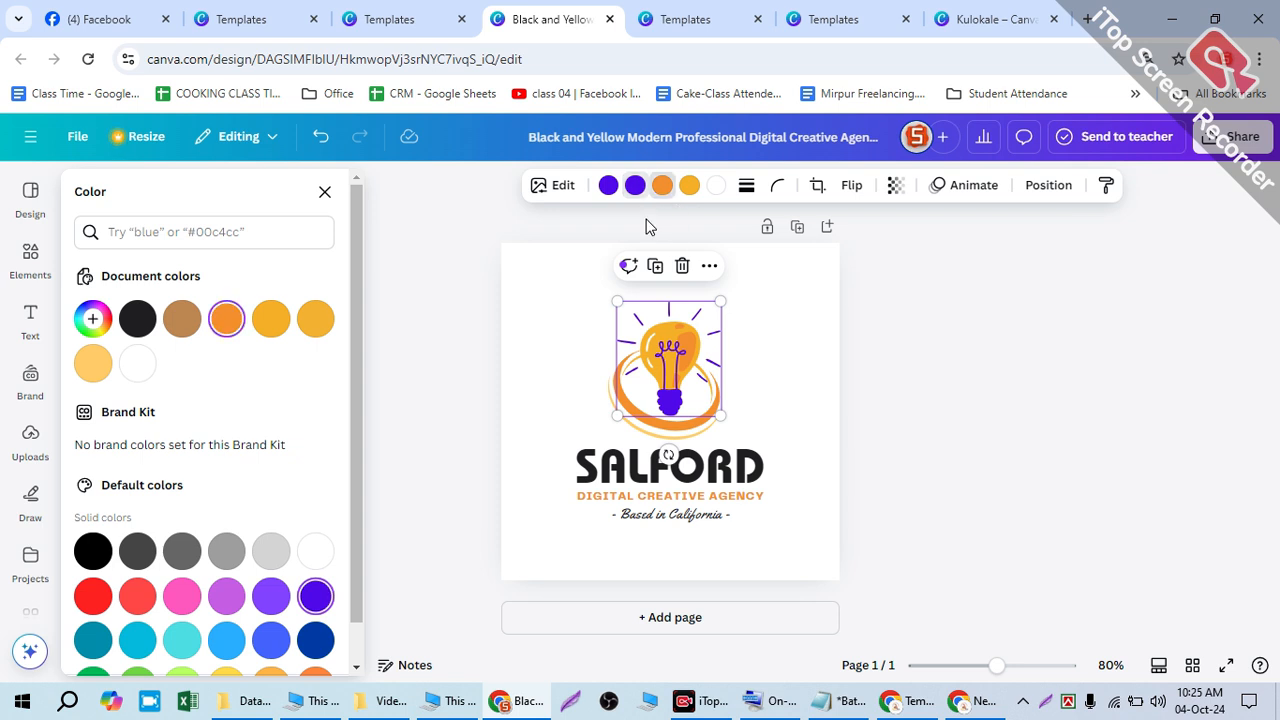
left_click(268, 560)
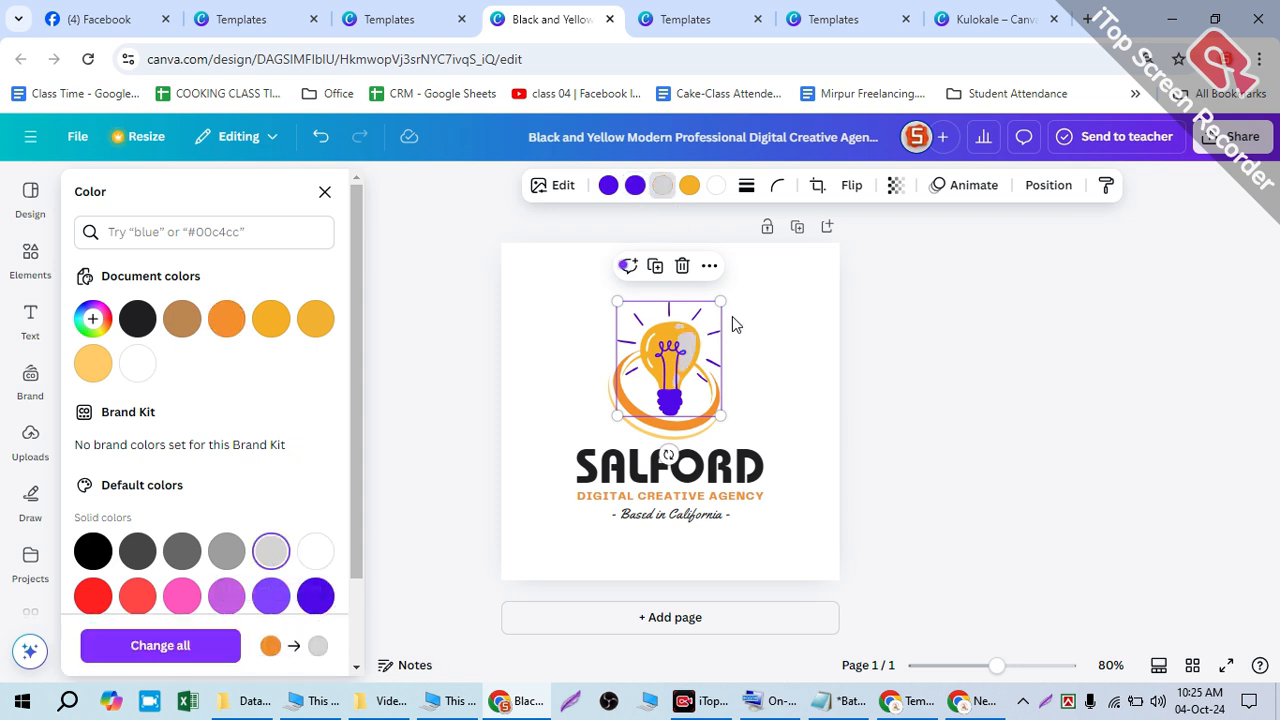
- Make the bulb glass pink and the white highlight royal blue, then view the template's details page
left_click(689, 185)
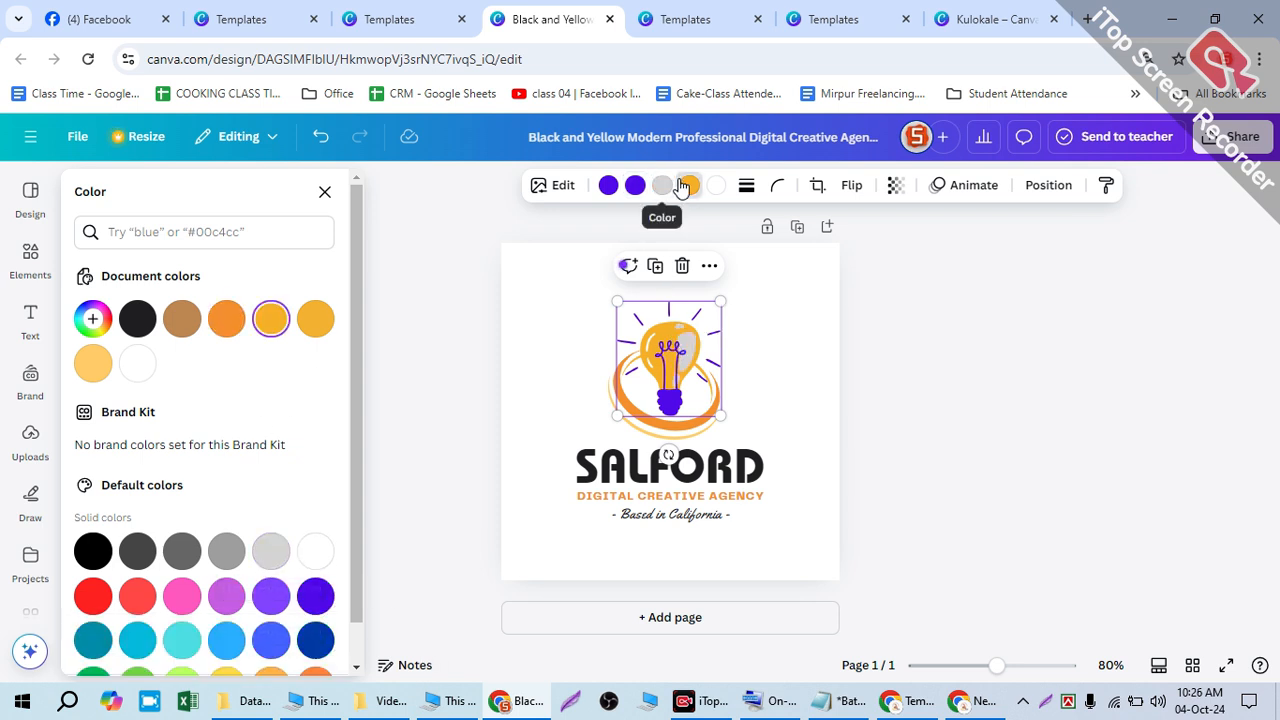
left_click(182, 600)
left_click(716, 185)
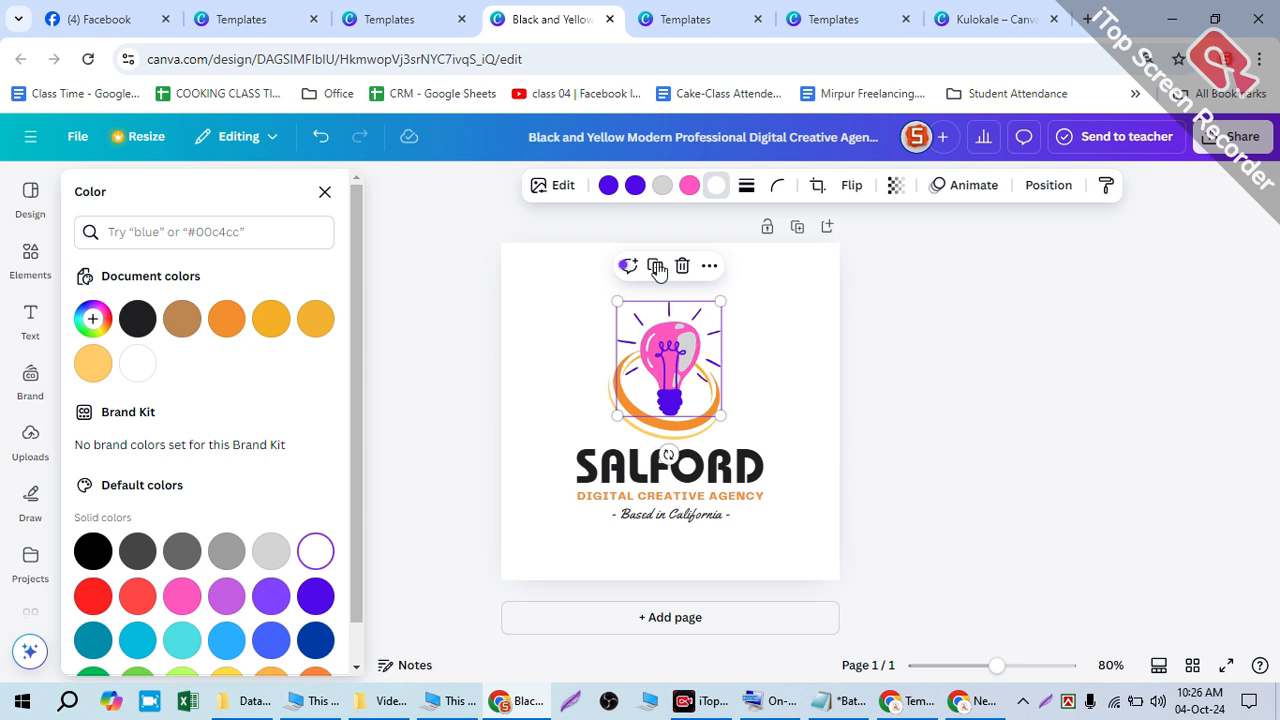
left_click(266, 640)
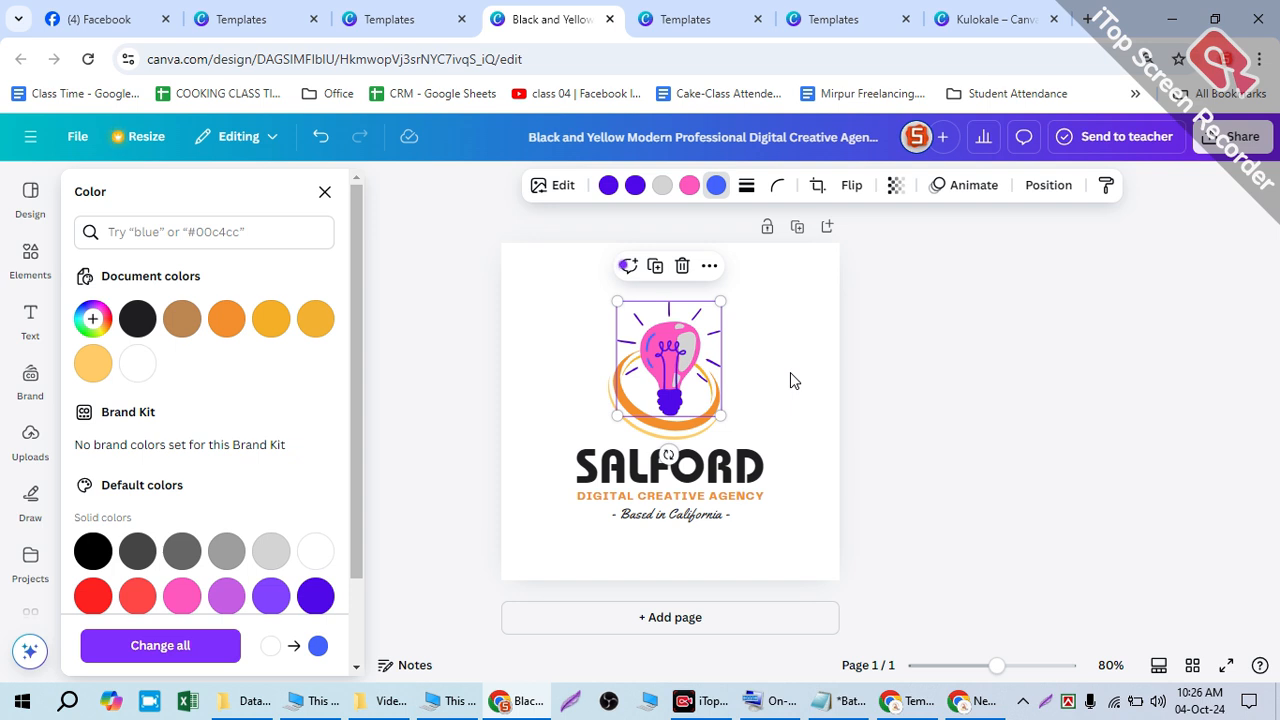
left_click(405, 19)
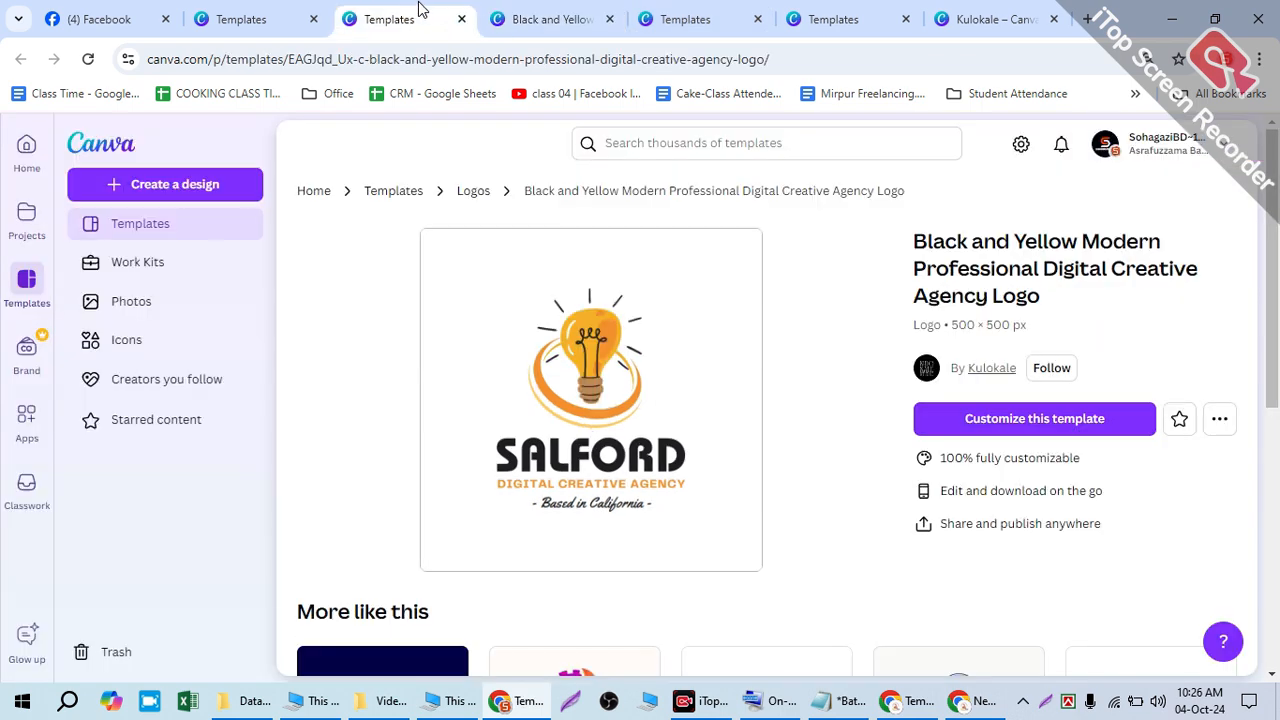
- Browse the template creator's other logo designs, then return to the Salford editor tab
left_click(989, 372)
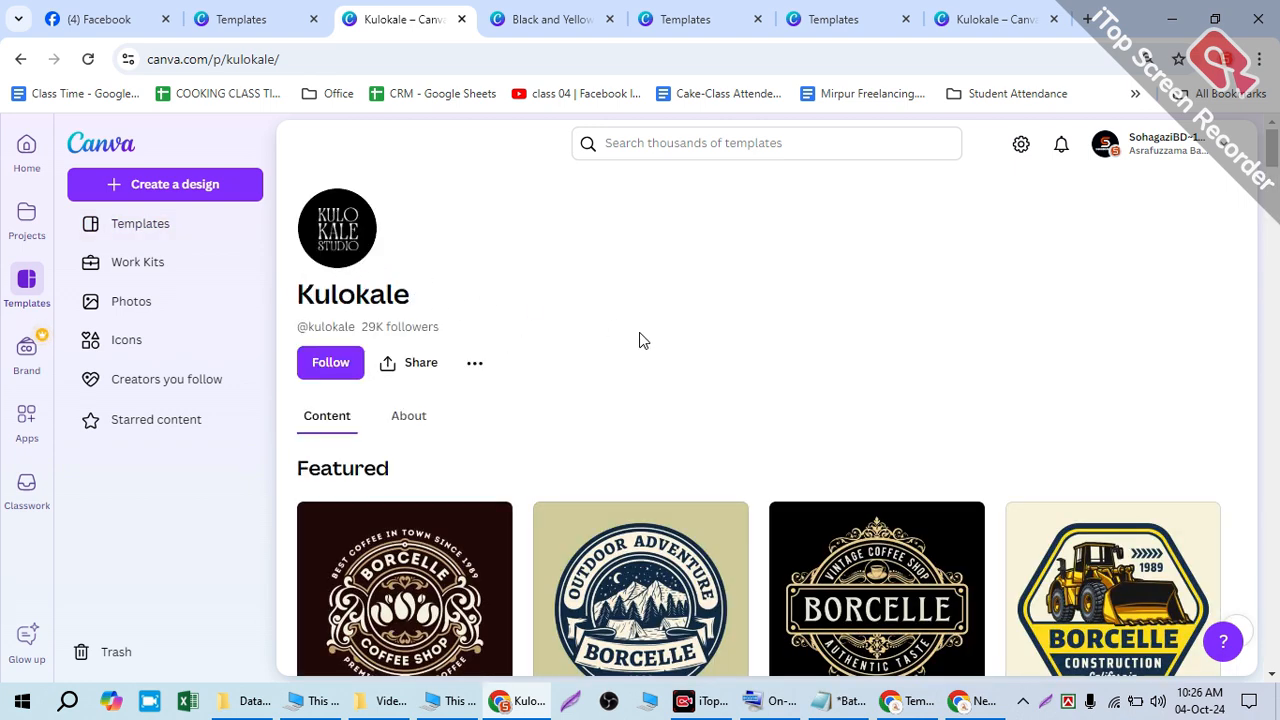
scroll(800, 345, "down", 10)
scroll(903, 355, "down", 20)
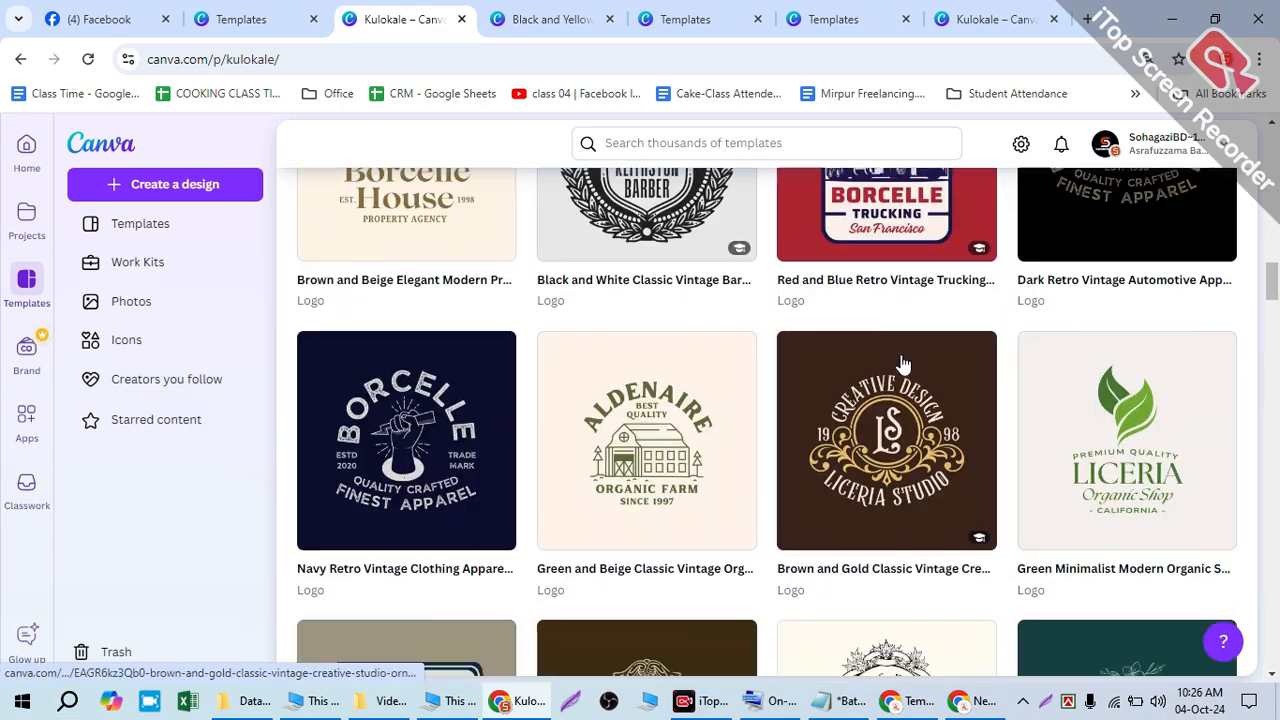
scroll(903, 365, "up", 12)
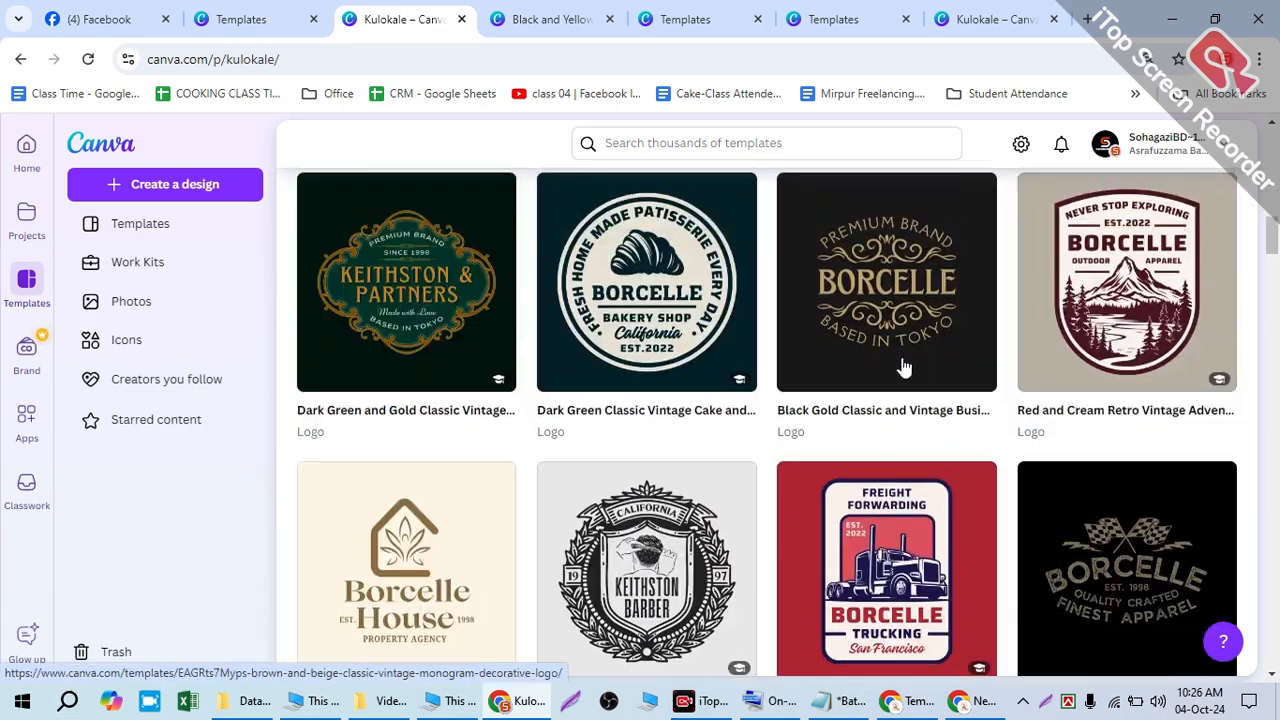
scroll(894, 357, "down", 3)
scroll(694, 437, "down", 3)
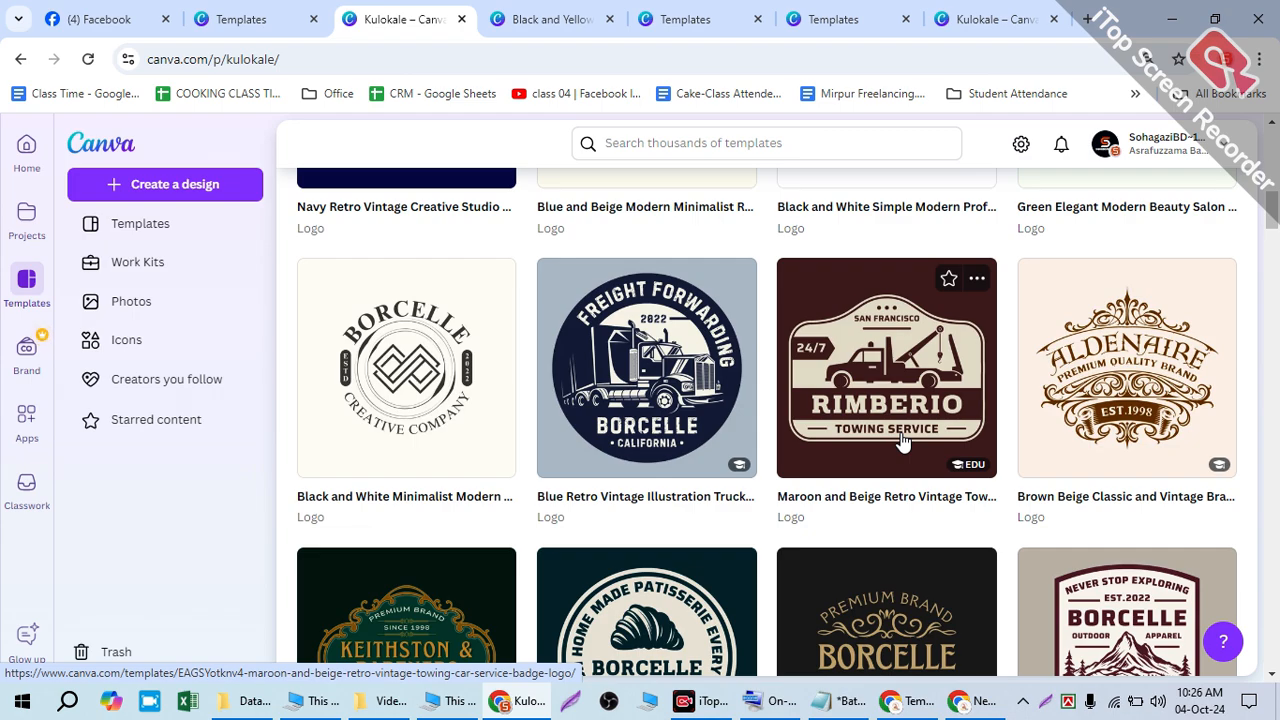
scroll(740, 420, "down", 10)
scroll(728, 420, "up", 5)
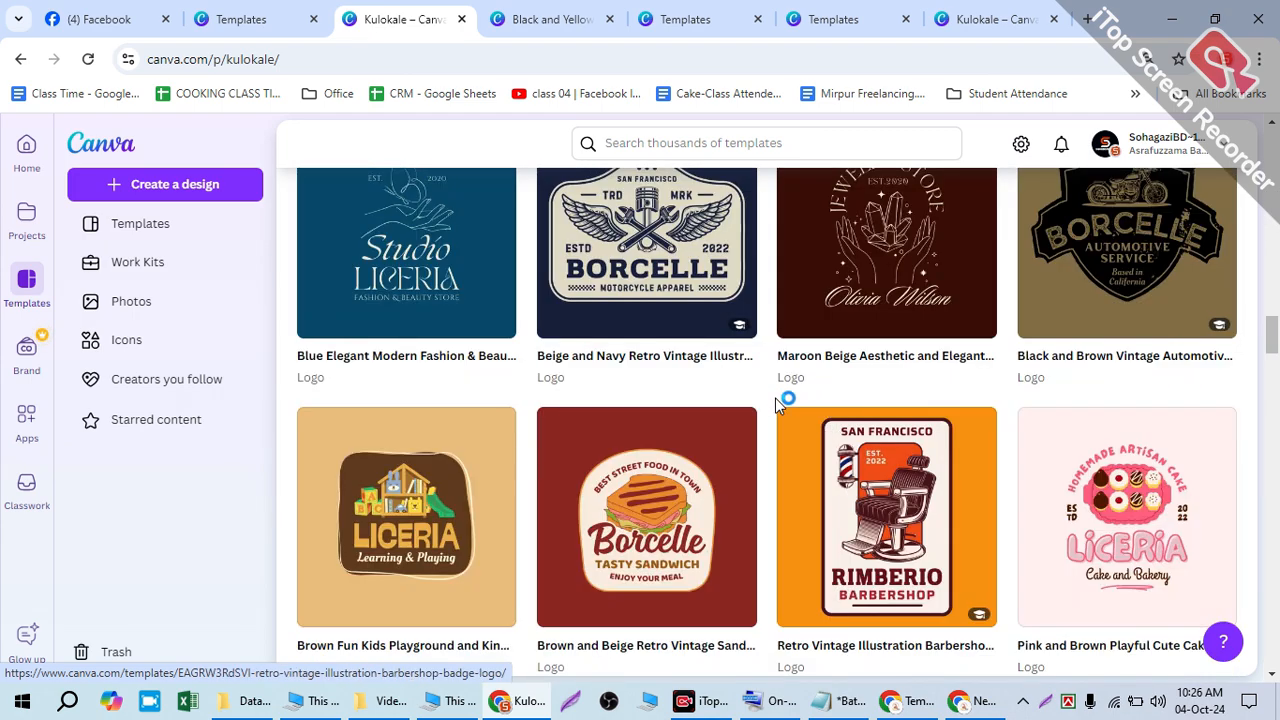
scroll(1014, 509, "down", 3)
scroll(663, 414, "up", 15)
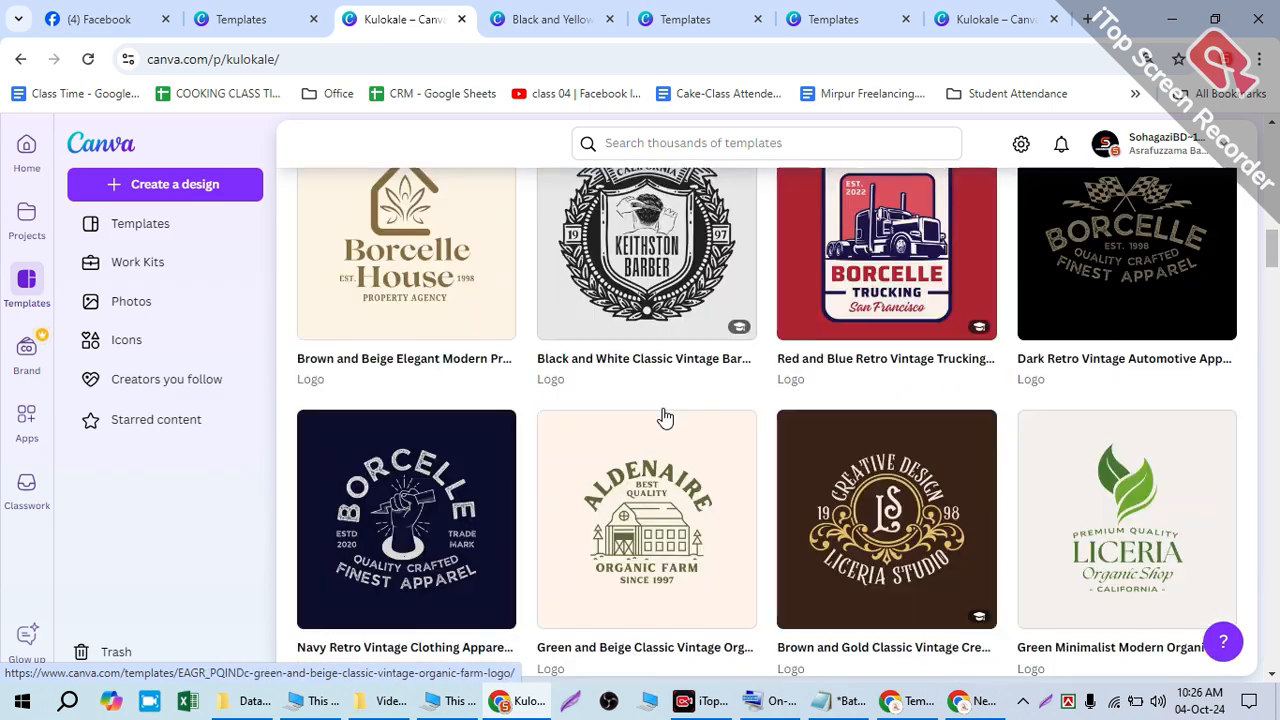
scroll(560, 298, "up", 1)
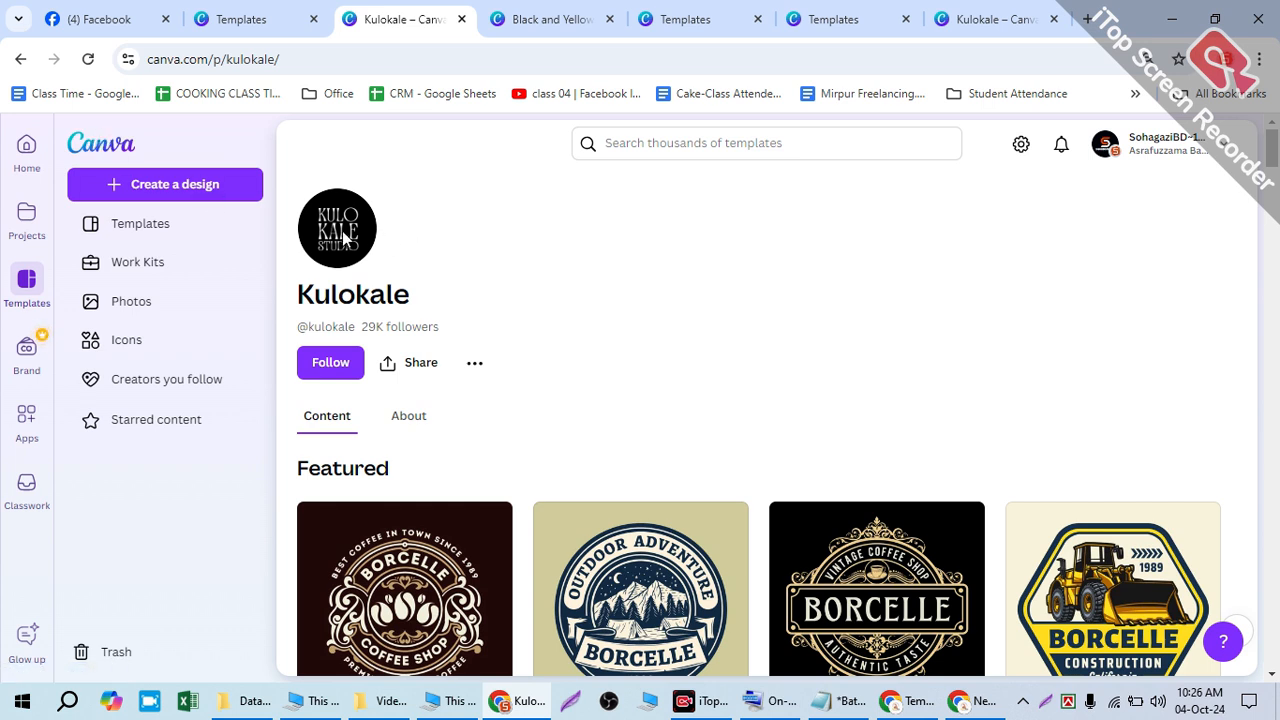
scroll(1000, 586, "down", 5)
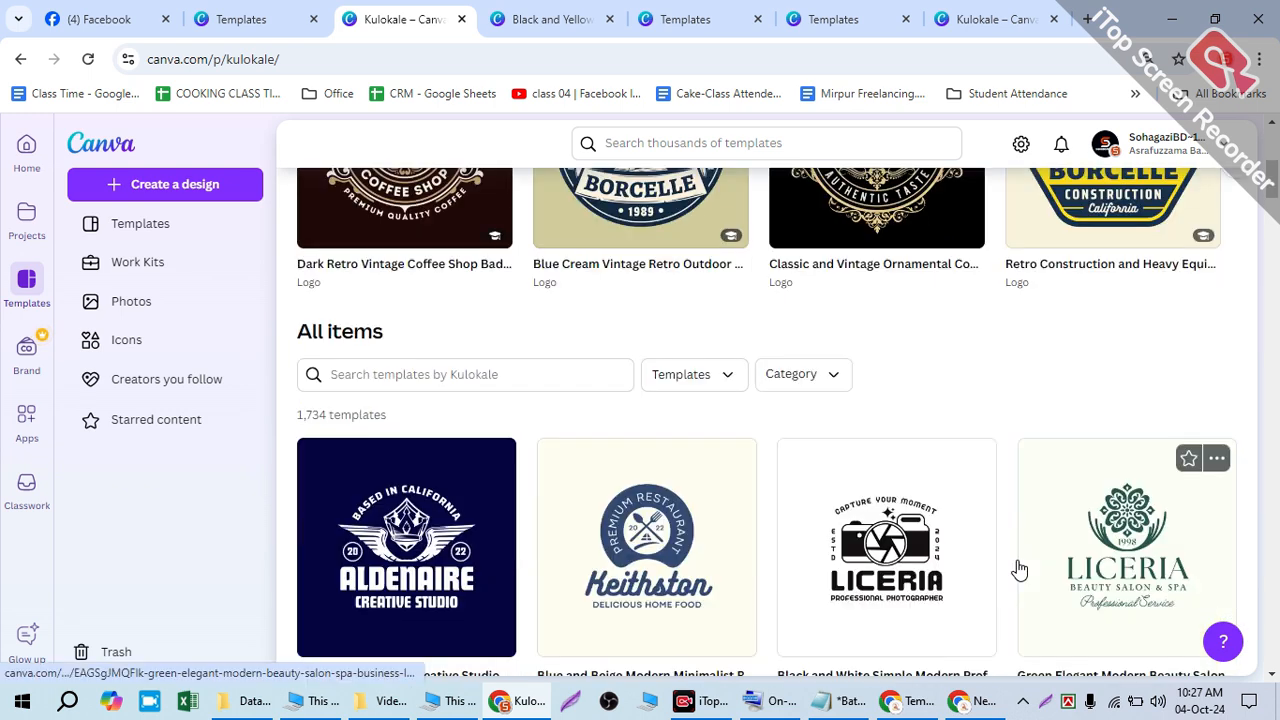
left_click(578, 10)
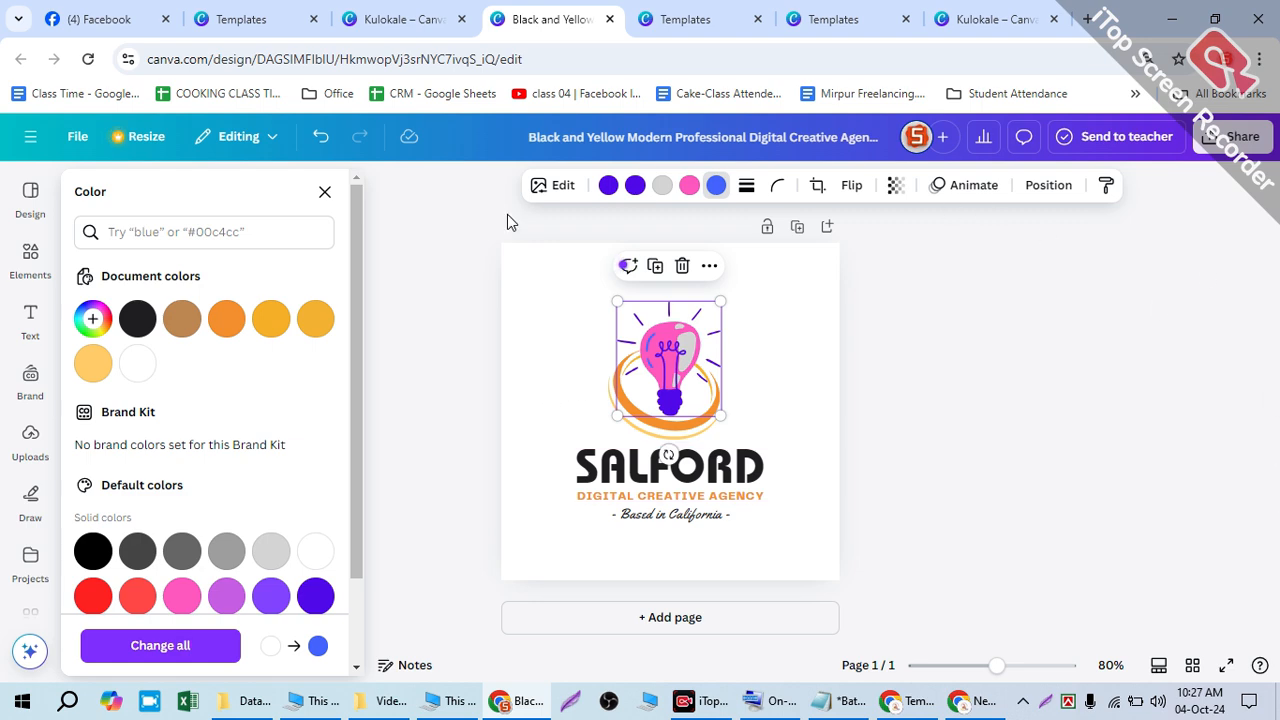
- Back in the Salford editor, undo the bulb recolouring and select the orange ring
left_click(380, 16)
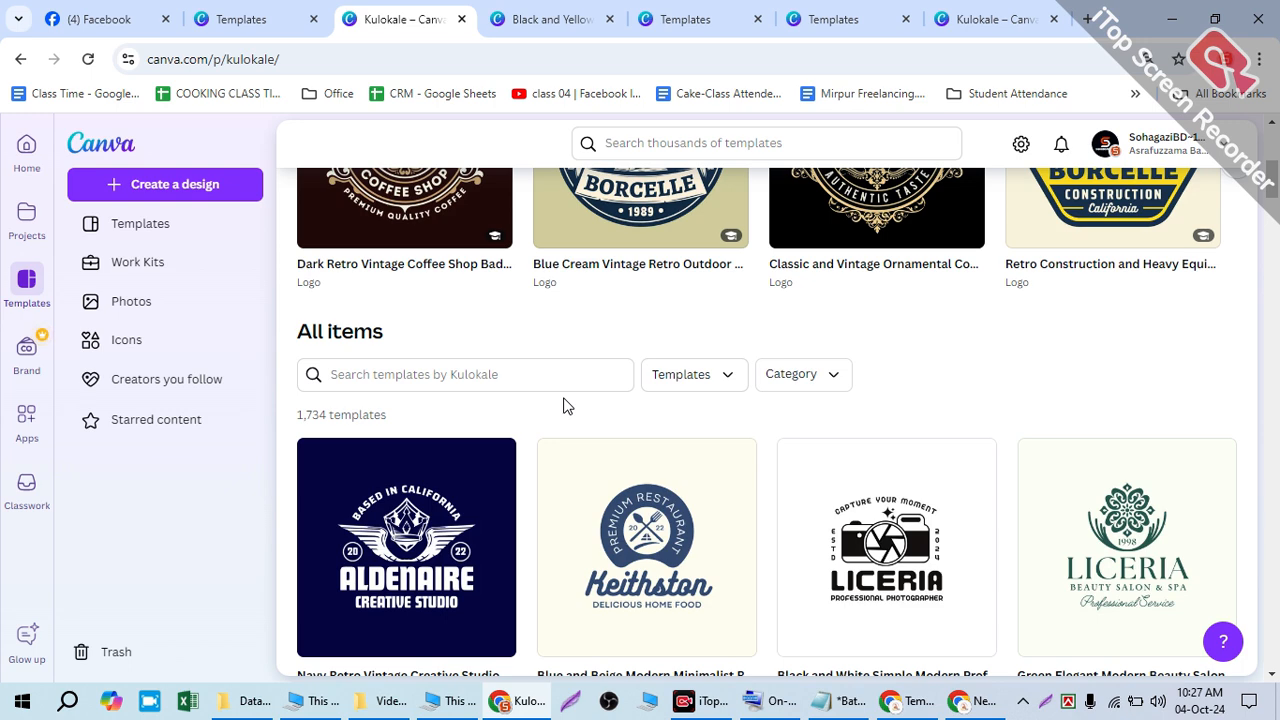
scroll(571, 400, "up", 5)
left_click(572, 14)
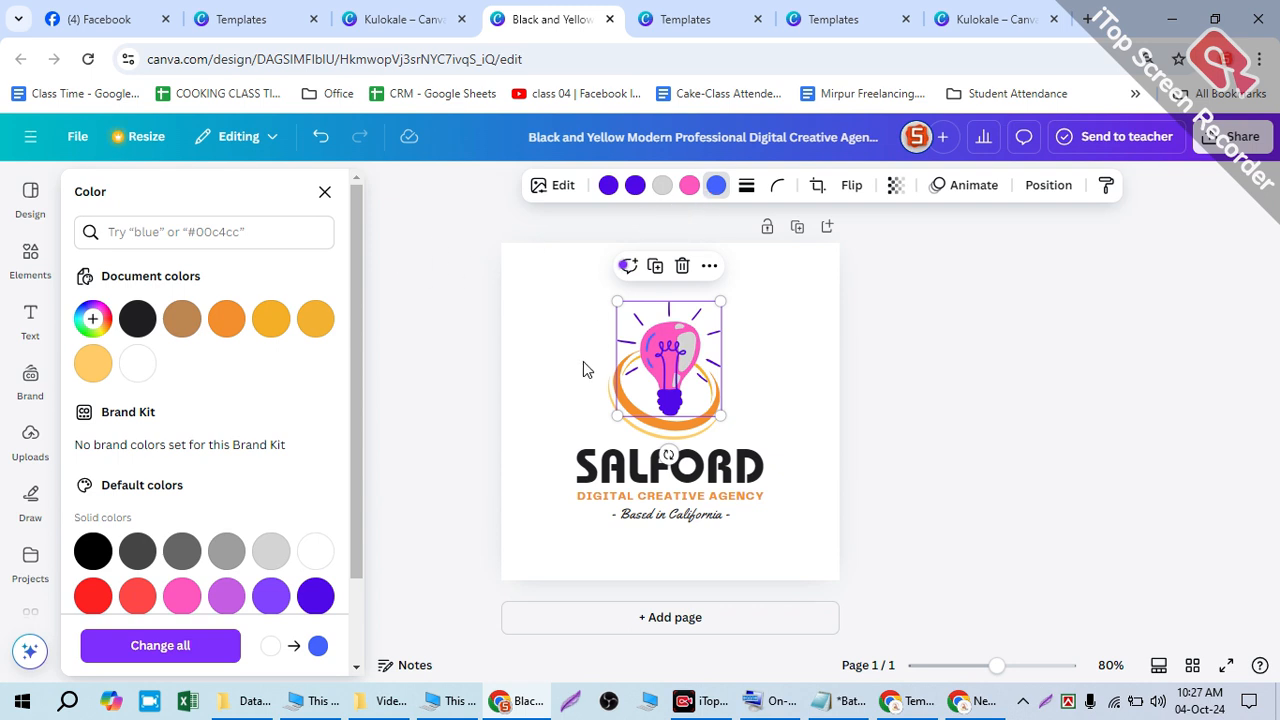
key("ctrl+z")
key("ctrl+z")
key("ctrl+z")
key("ctrl+z")
key("ctrl+z")
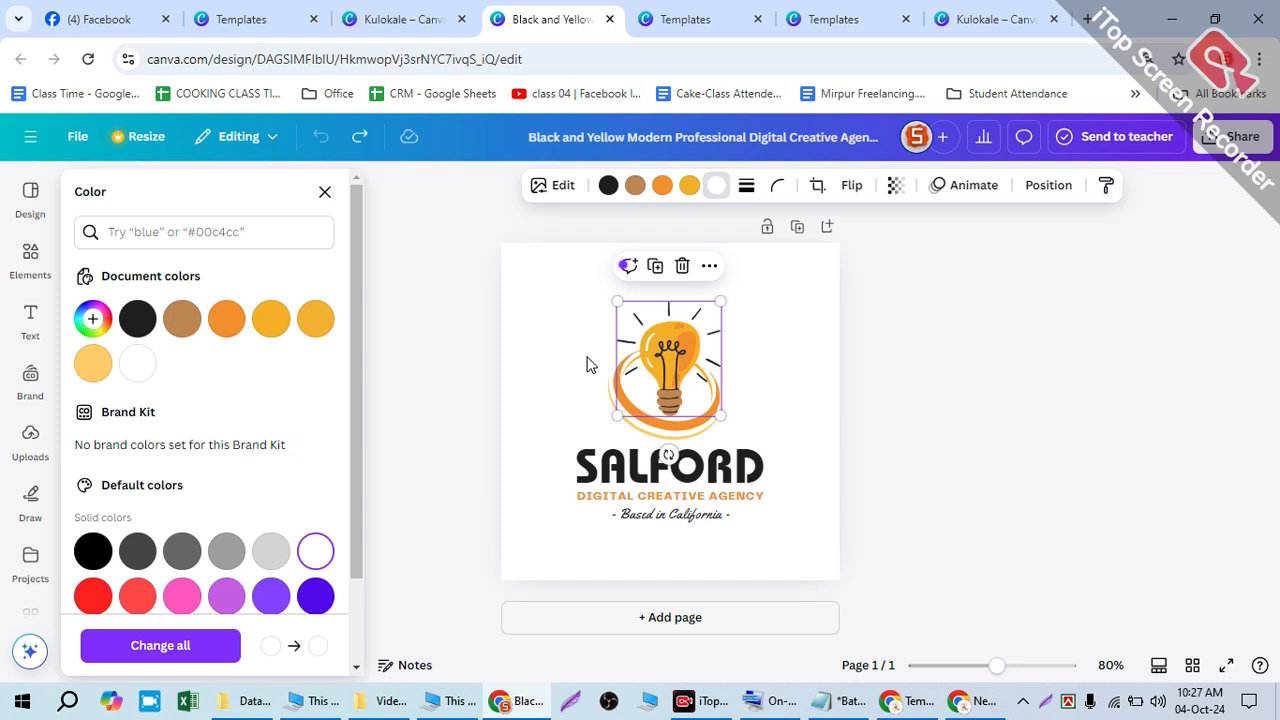
left_click(697, 432)
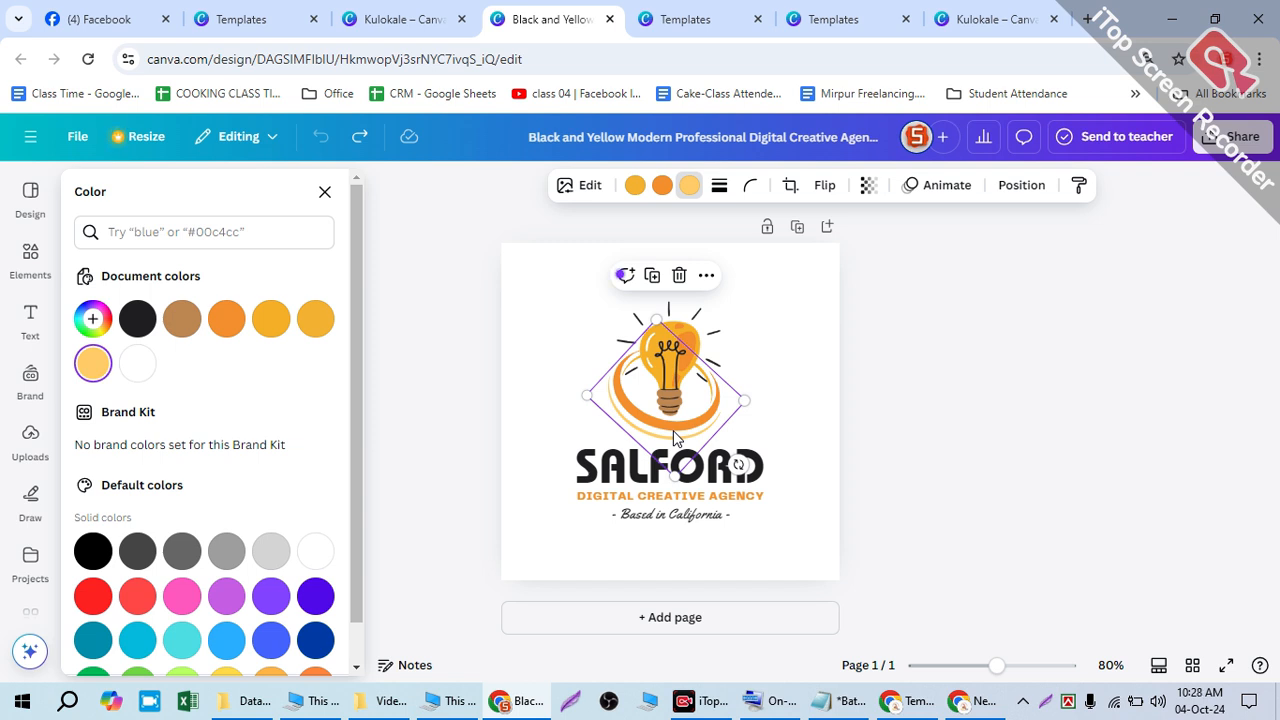
- Try purple, pink and dark blue on the bulb's ring, then undo back to orange and pale yellow
left_click(684, 398)
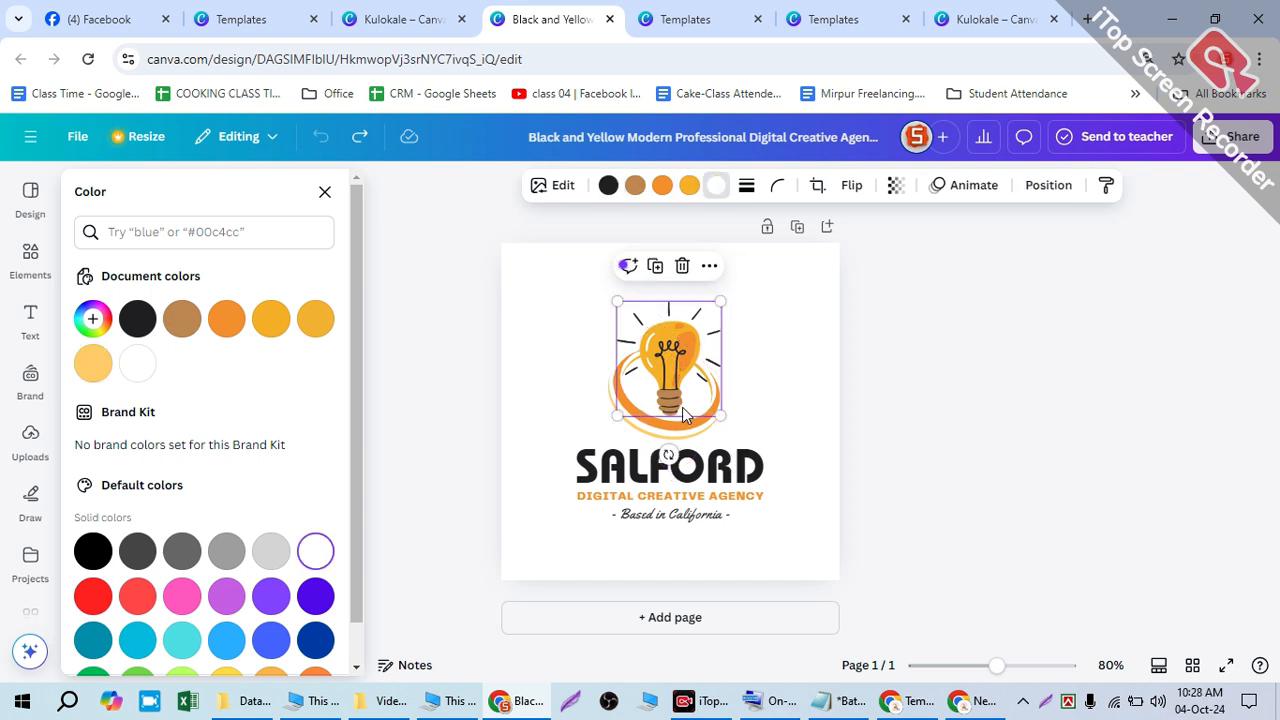
left_click(682, 414)
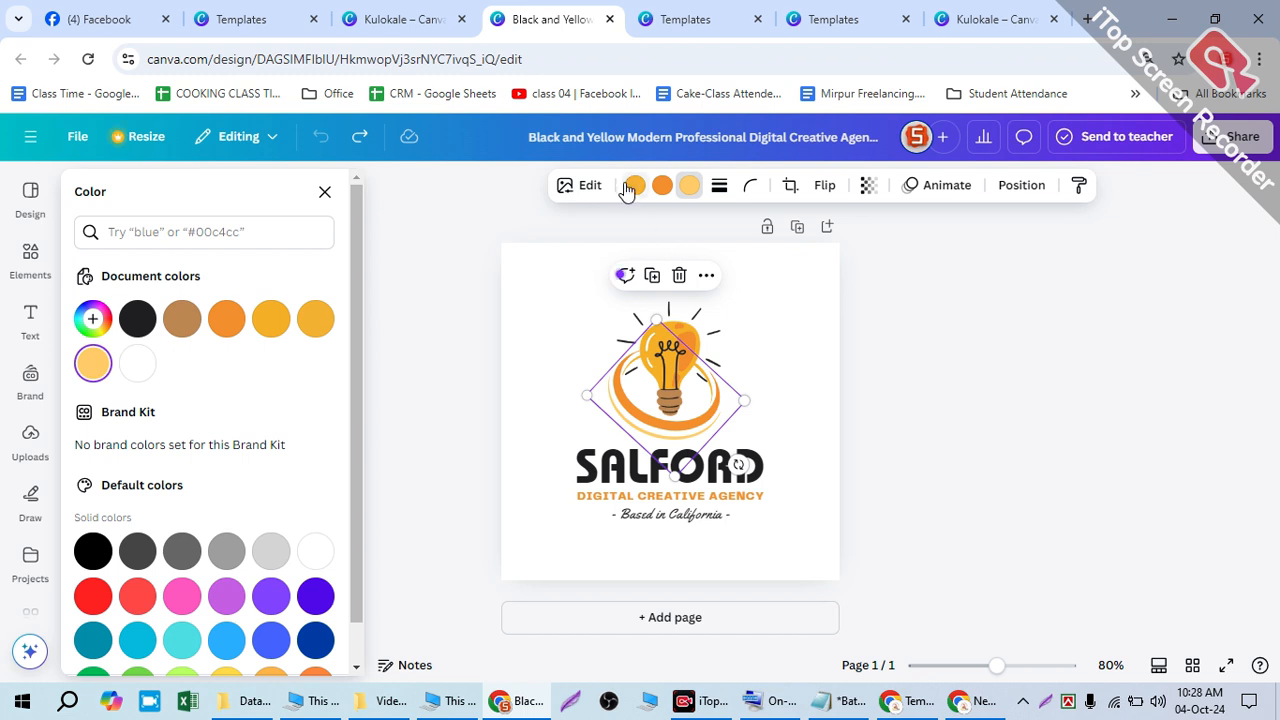
left_click(662, 185)
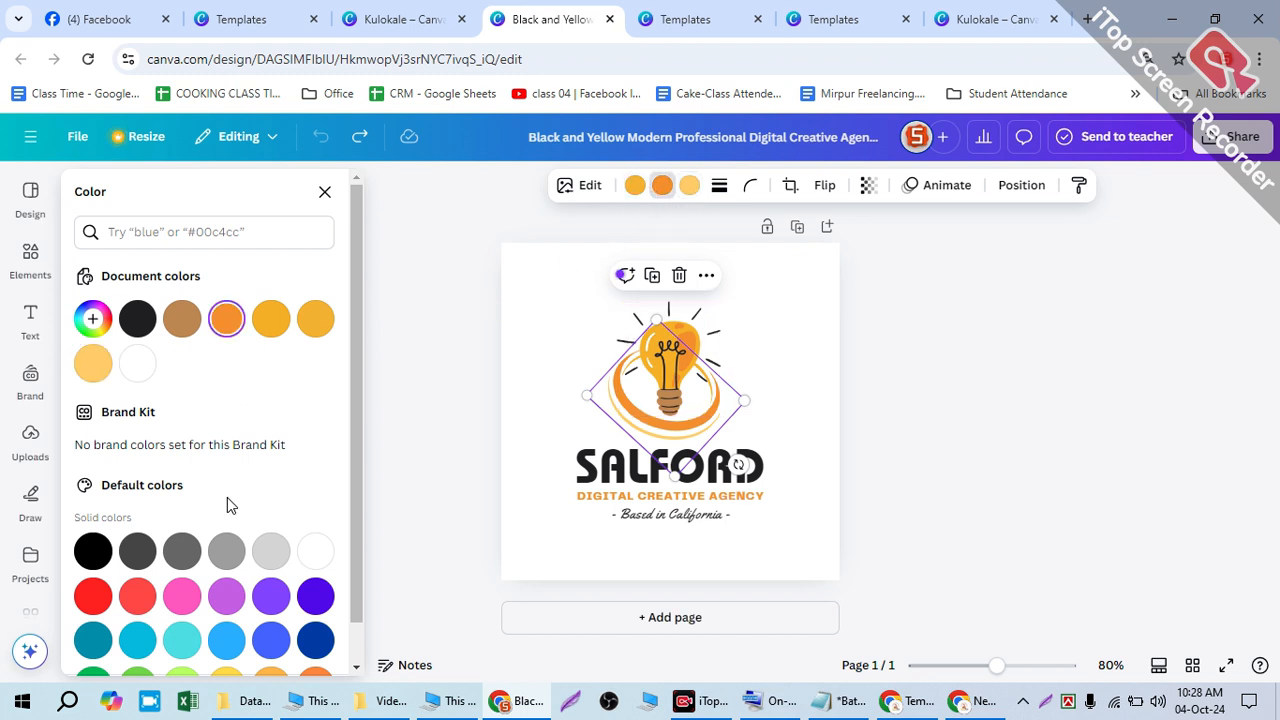
left_click(226, 596)
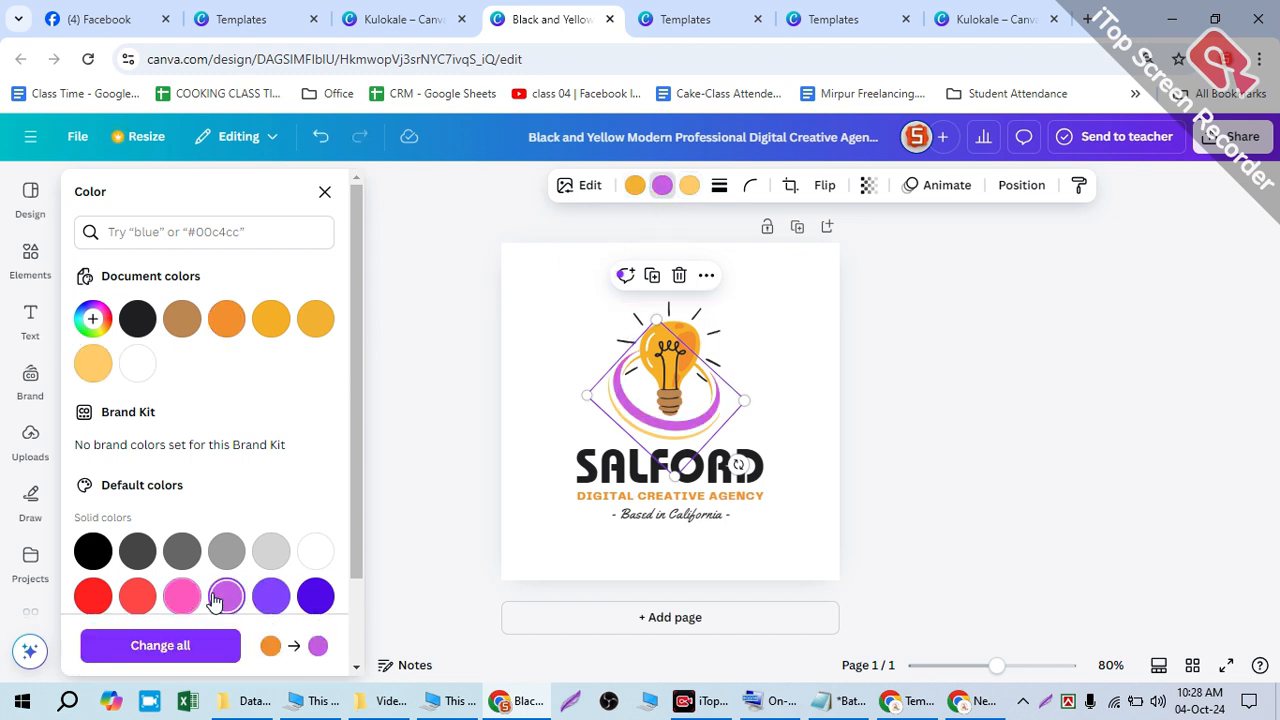
left_click(630, 189)
left_click(182, 596)
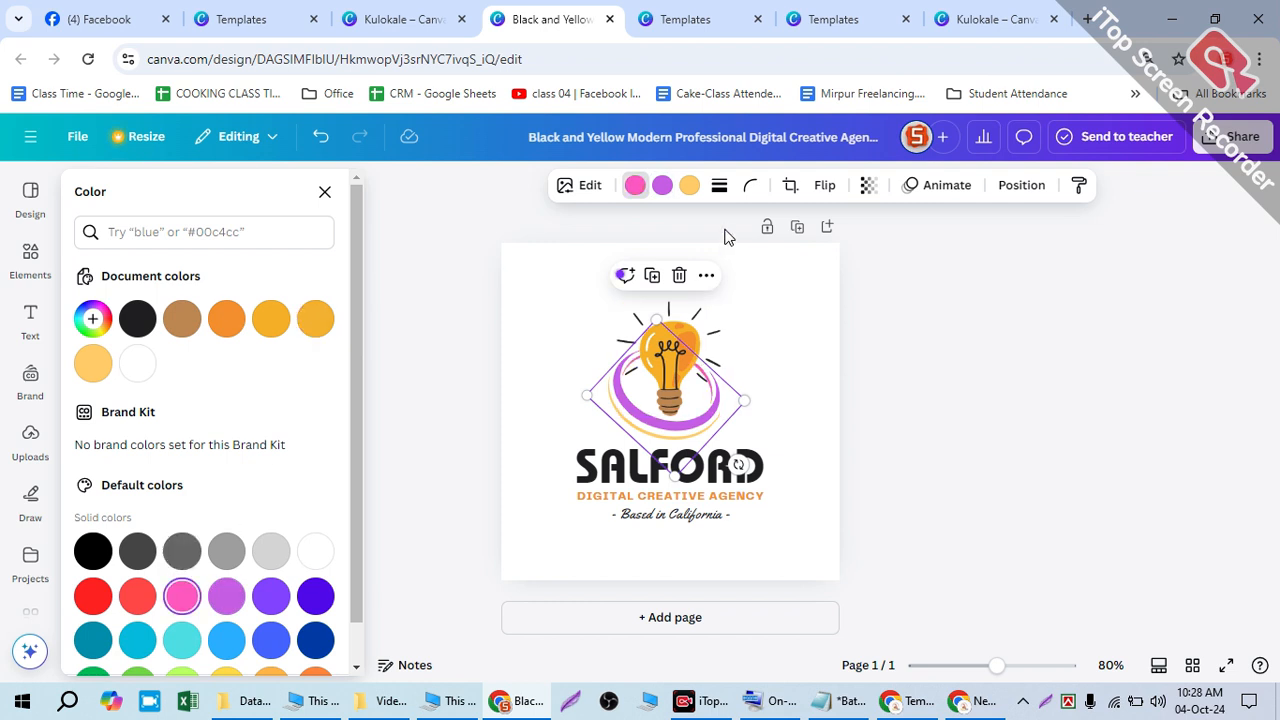
left_click(689, 185)
left_click(315, 640)
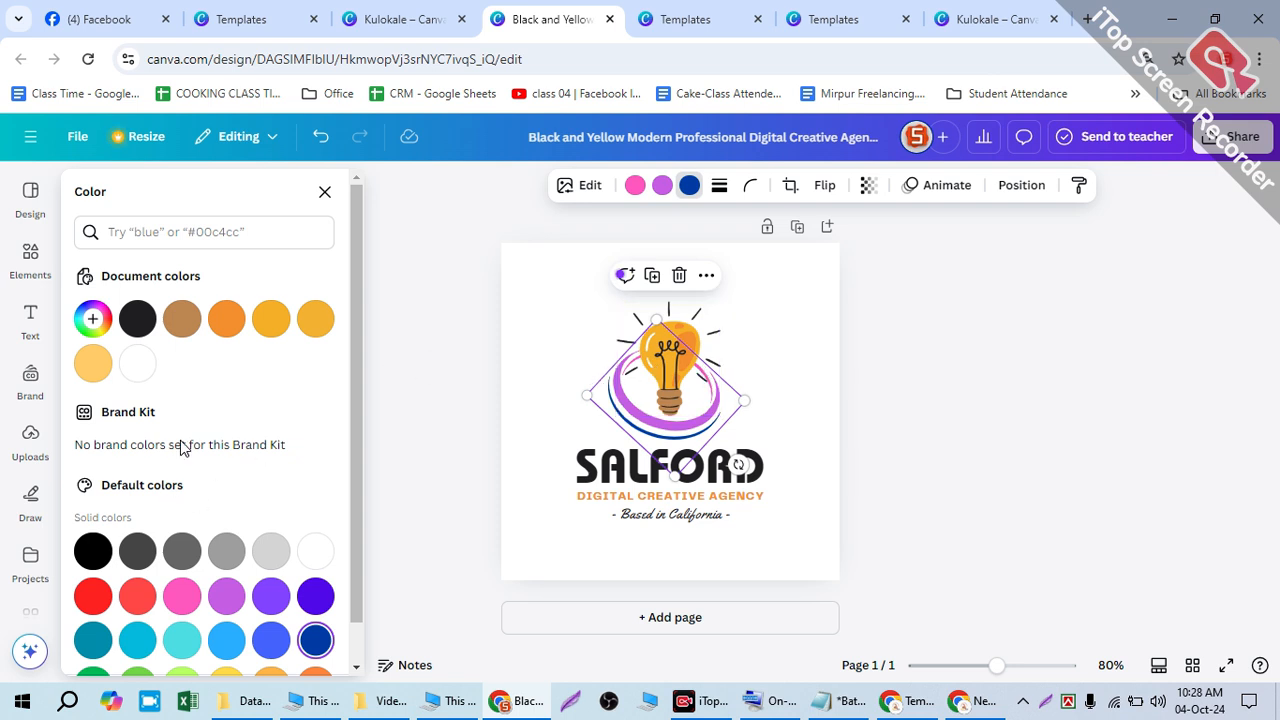
key("ctrl+z")
key("ctrl+z")
key("ctrl+z")
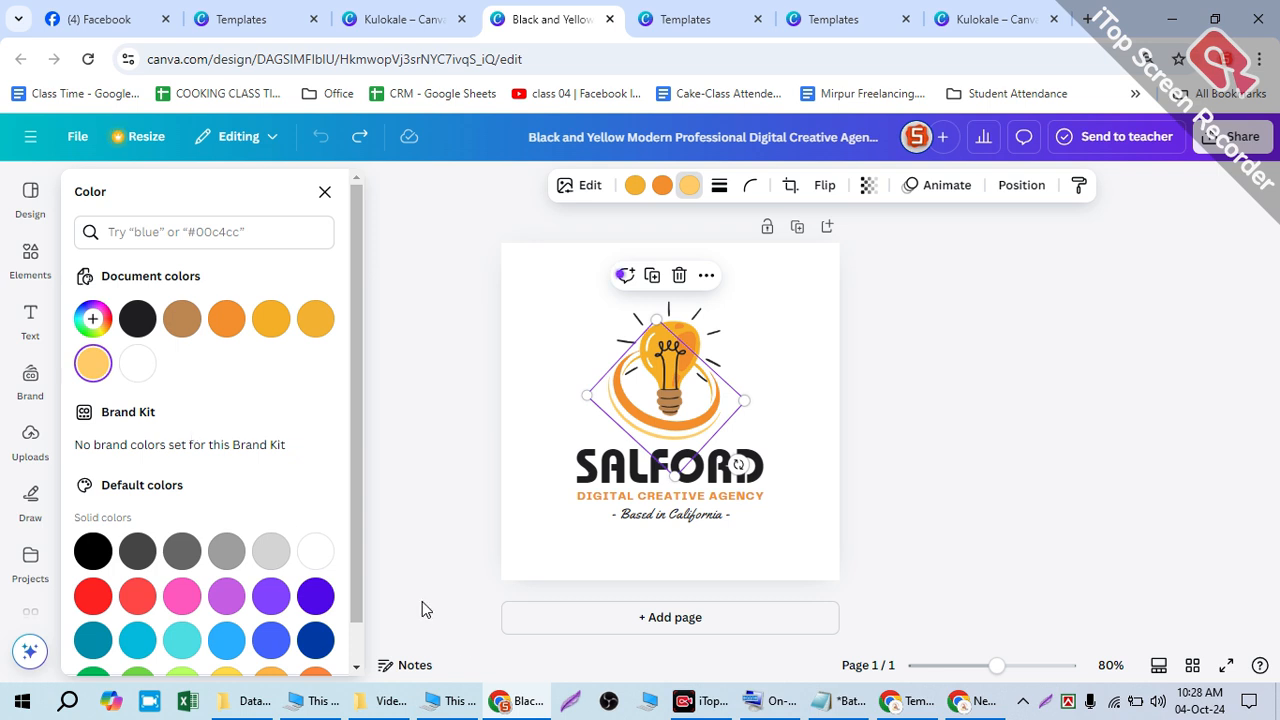
- Nudge the SALFORD title slightly upward and recentre the lightbulb above it
left_click(534, 526)
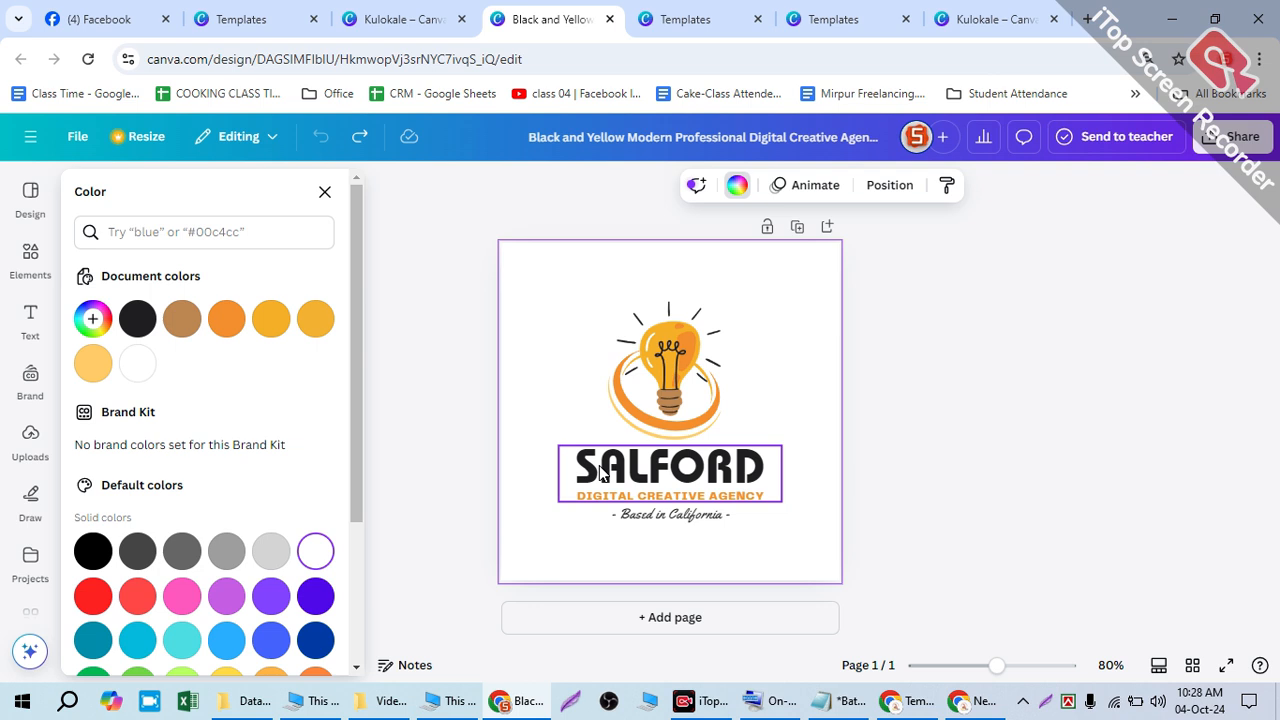
left_click(603, 476)
left_click_drag(631, 482, 624, 462)
left_click(628, 506)
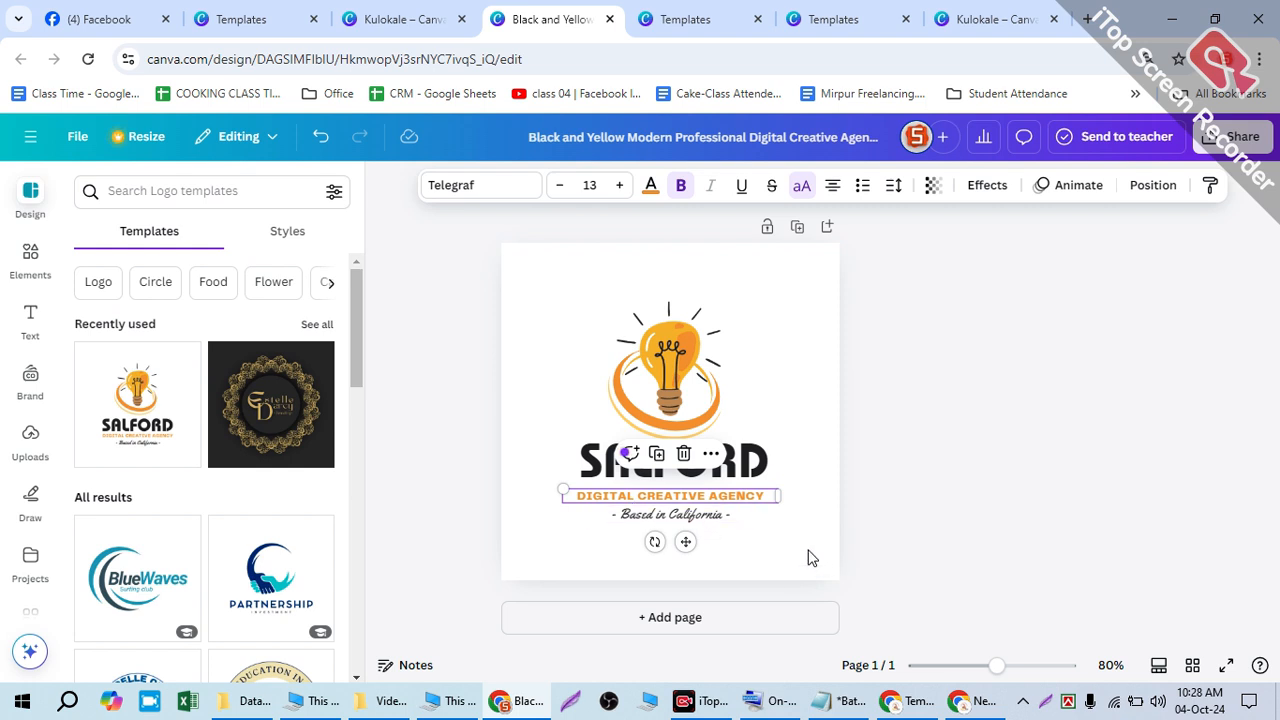
left_click(770, 462)
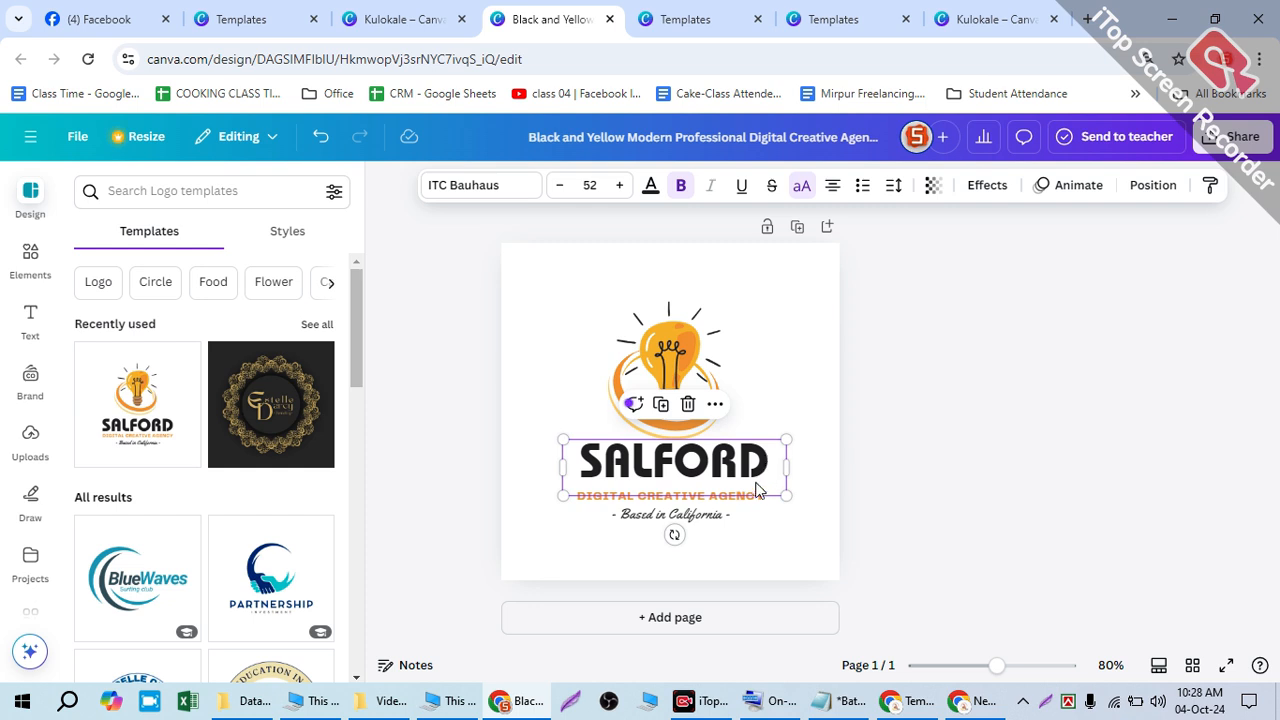
left_click(820, 378)
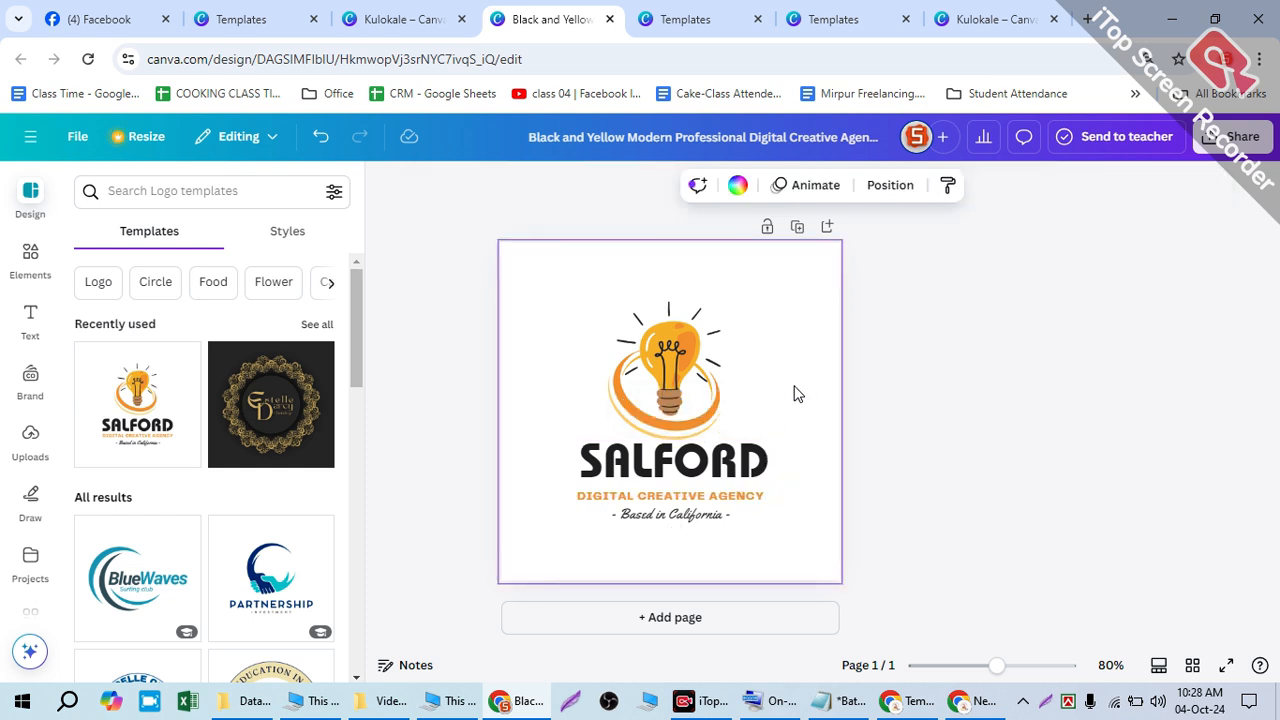
left_click(30, 320)
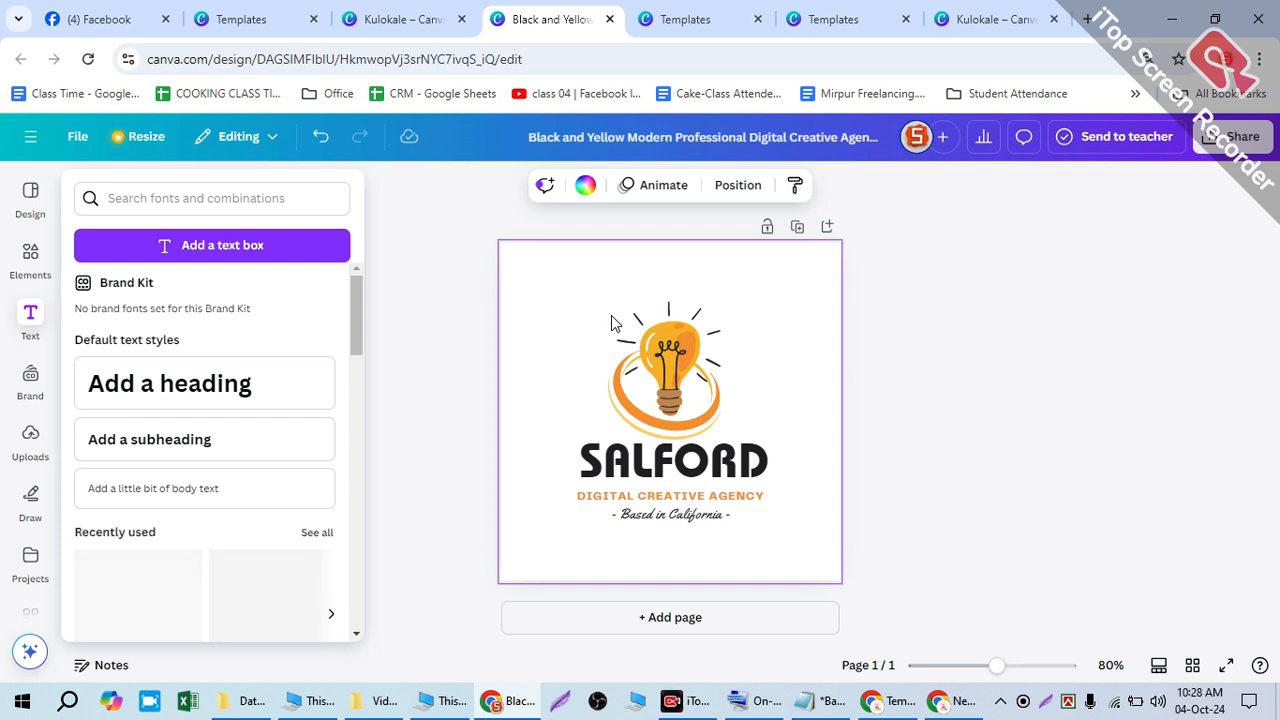
left_click_drag(672, 360, 790, 300)
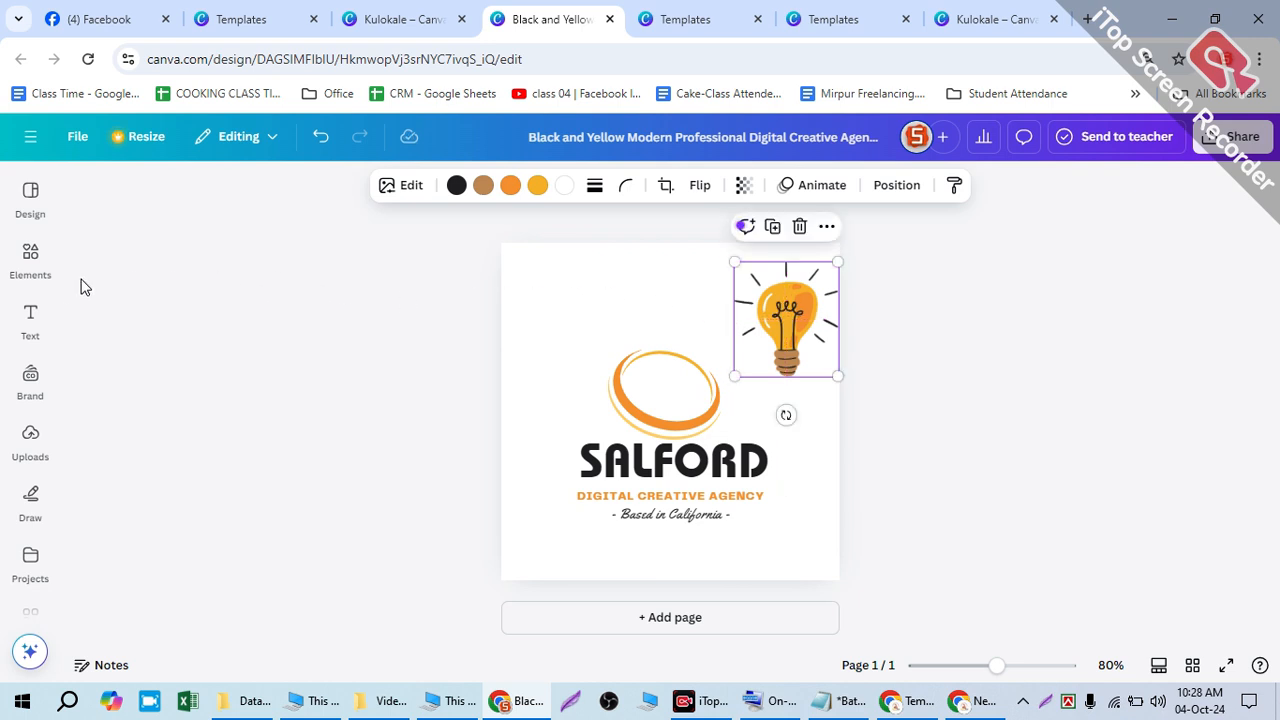
left_click_drag(787, 313, 662, 338)
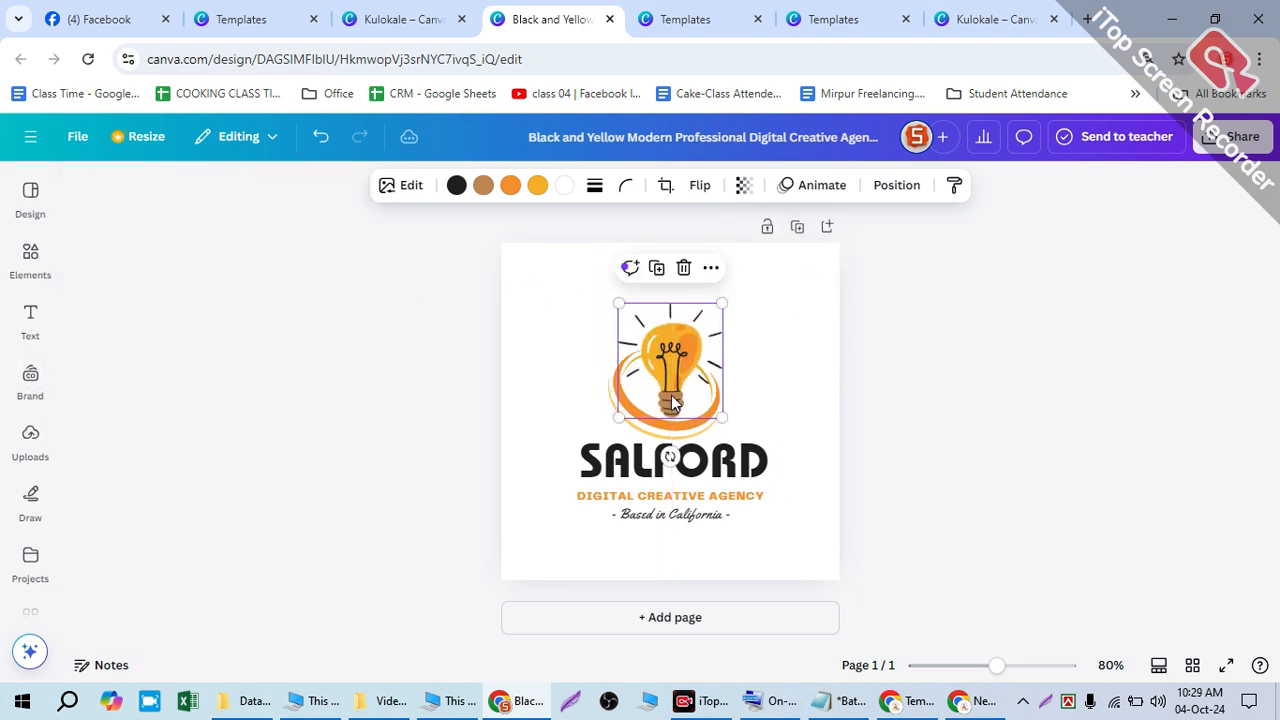
- Select the SALFORD title and bring up its font list, showing ITC Bauhaus
left_click(575, 474)
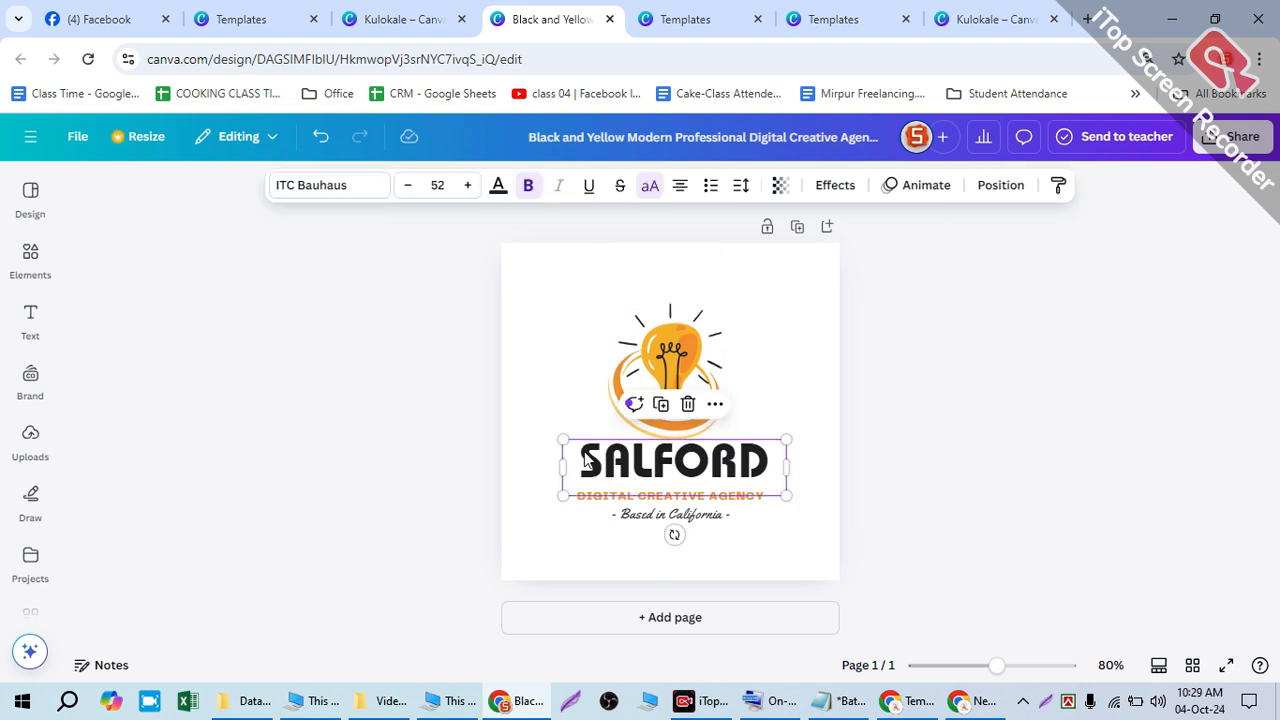
left_click(27, 318)
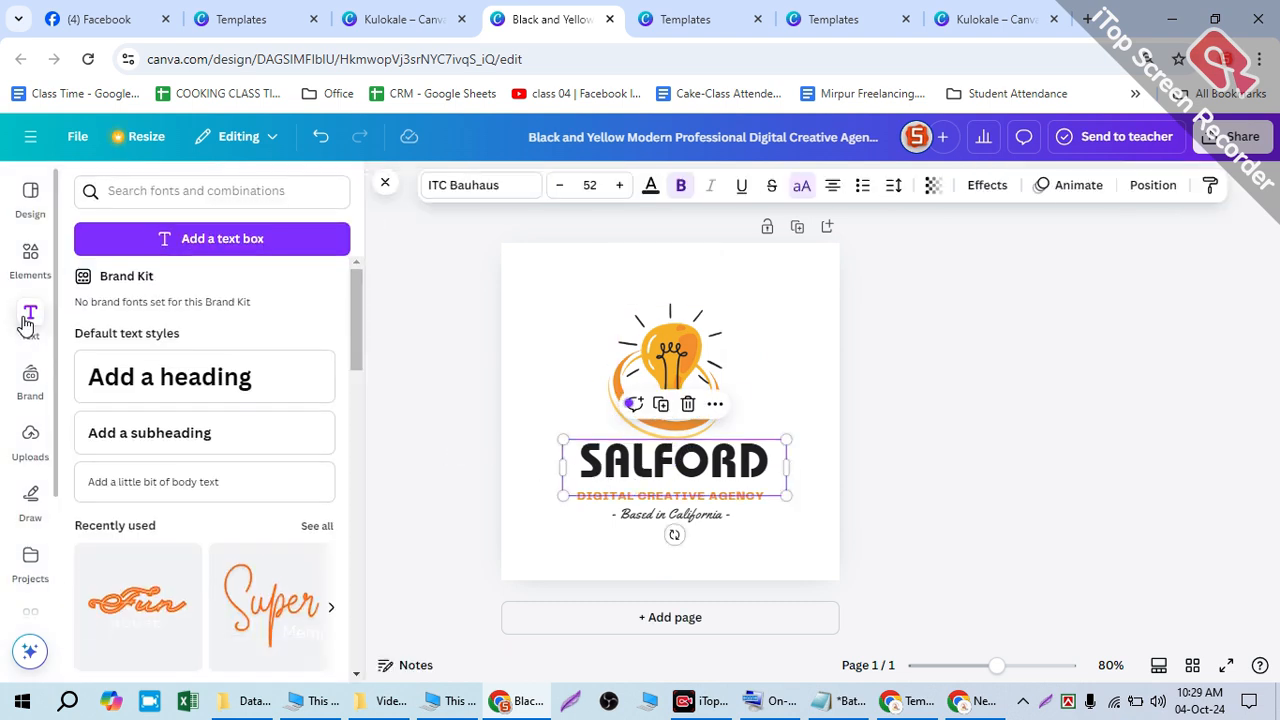
scroll(222, 290, "down", 10)
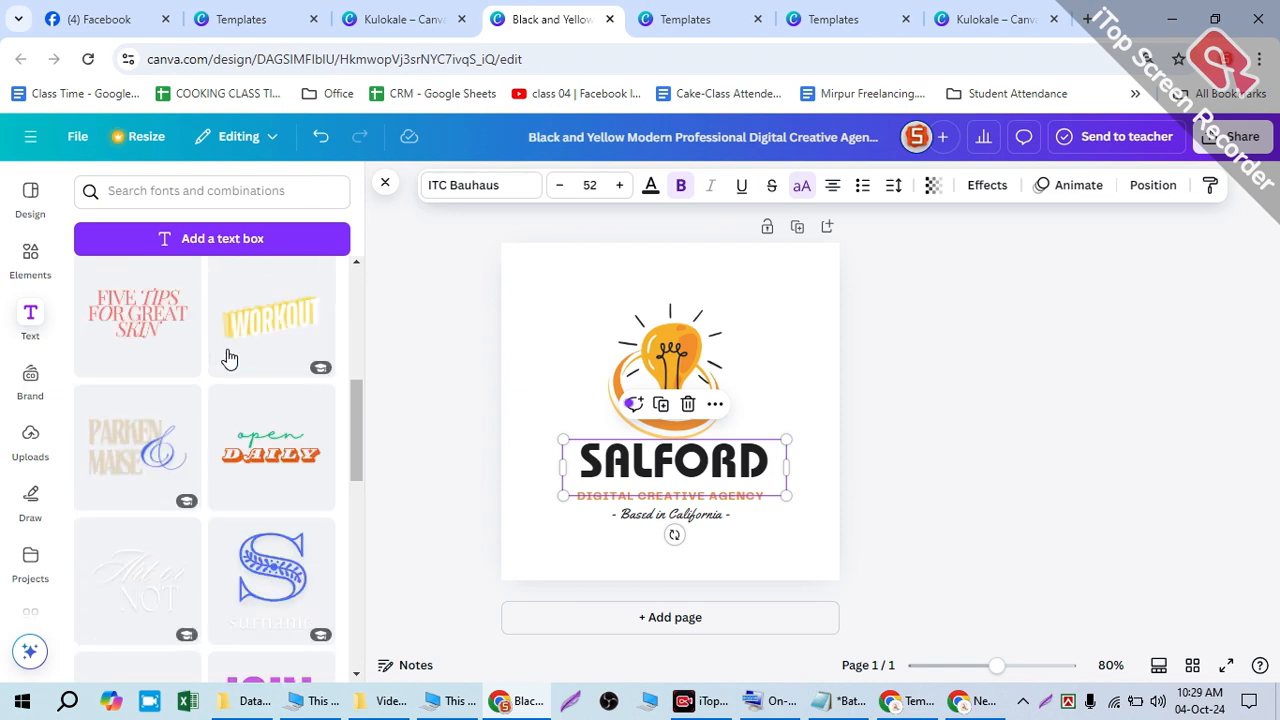
scroll(229, 357, "up", 5)
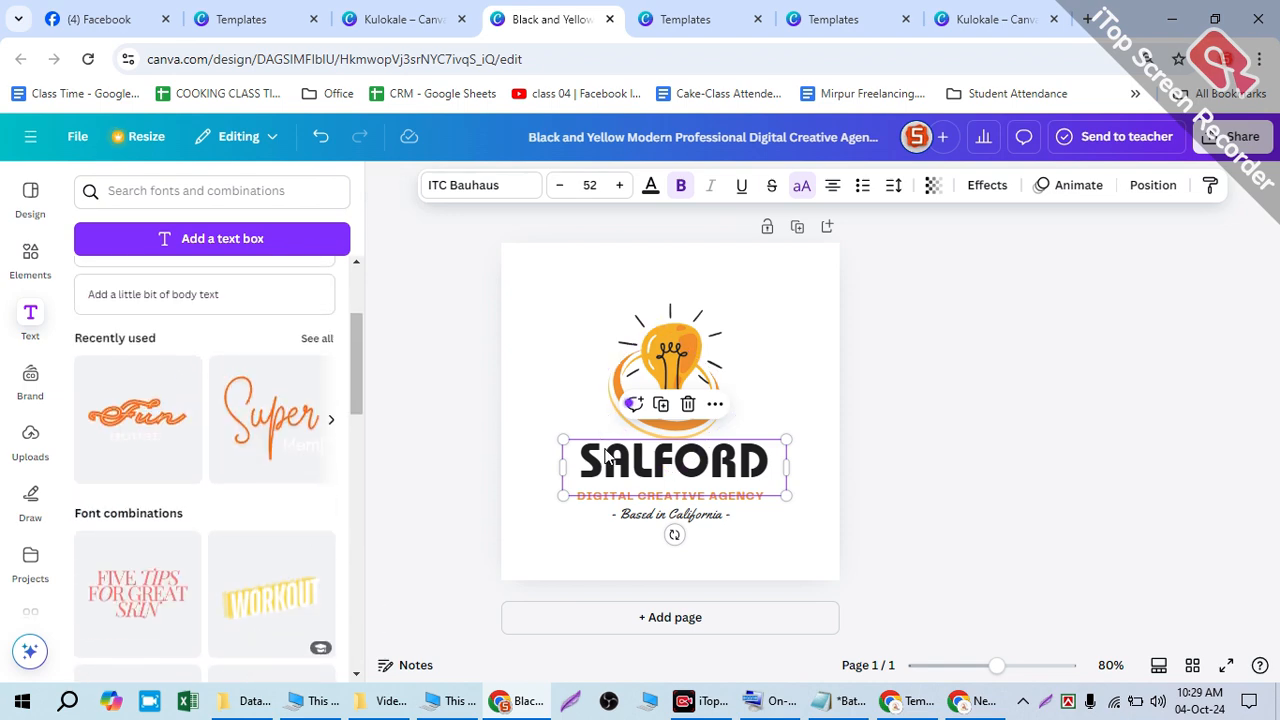
left_click(561, 401)
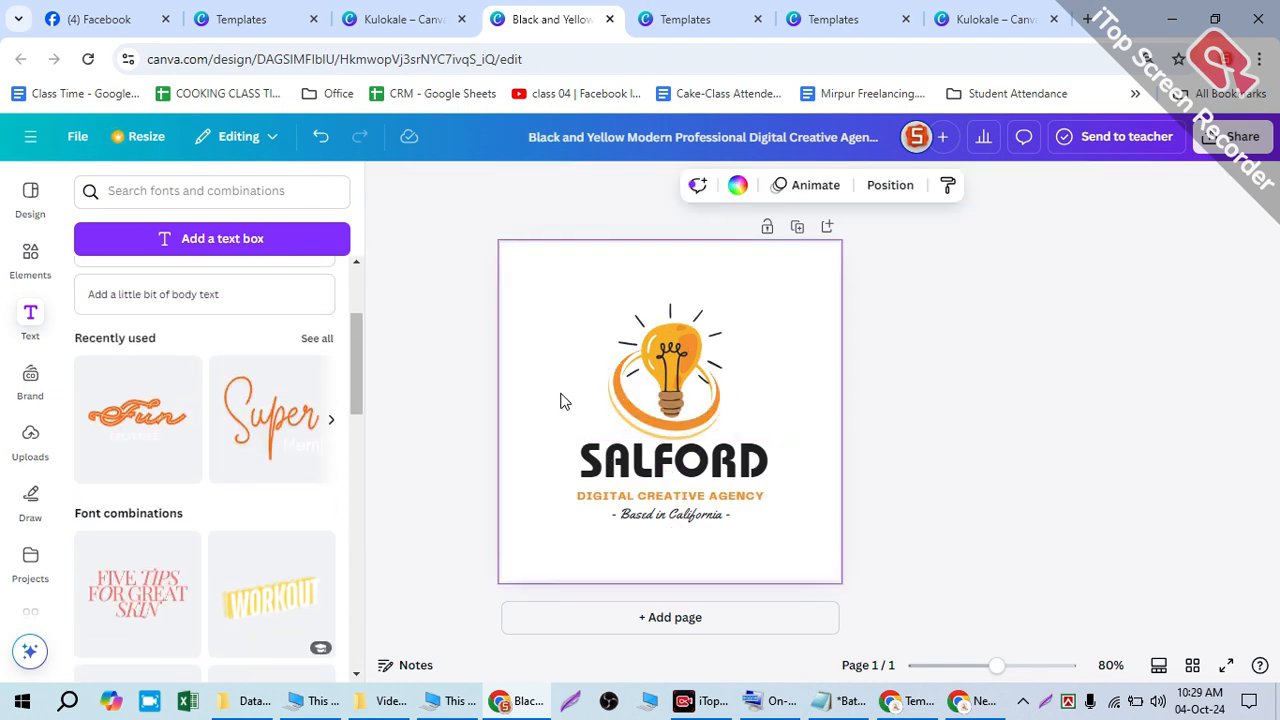
left_click(585, 466)
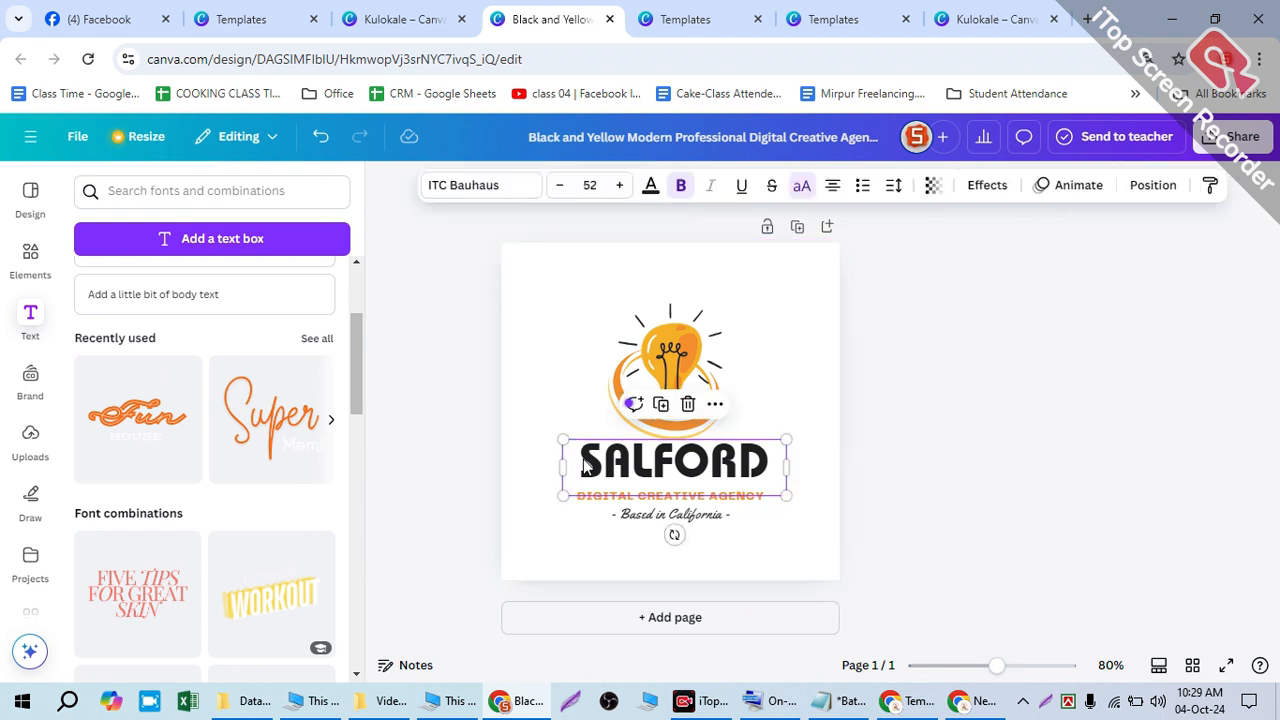
left_click(500, 194)
- Try Heavy, Medium and Light weights, then set SALFORD to ITC Bauhaus SemiBold
left_click(303, 197)
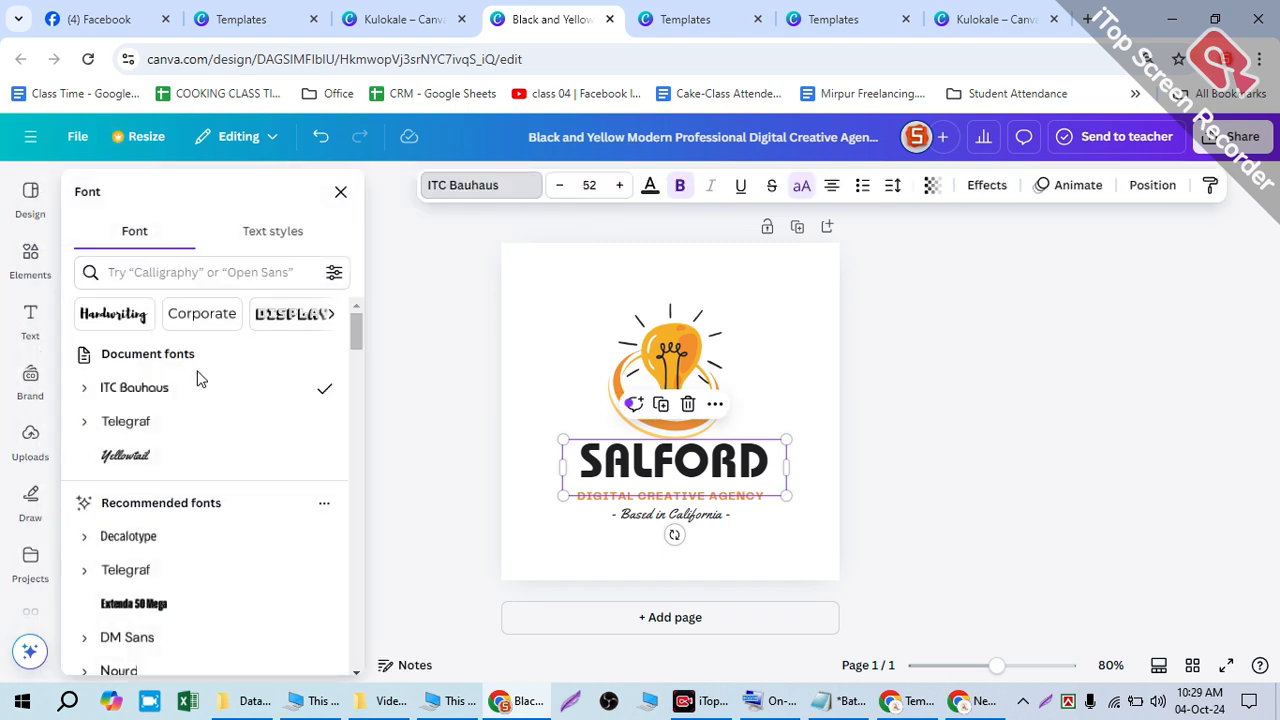
left_click(84, 389)
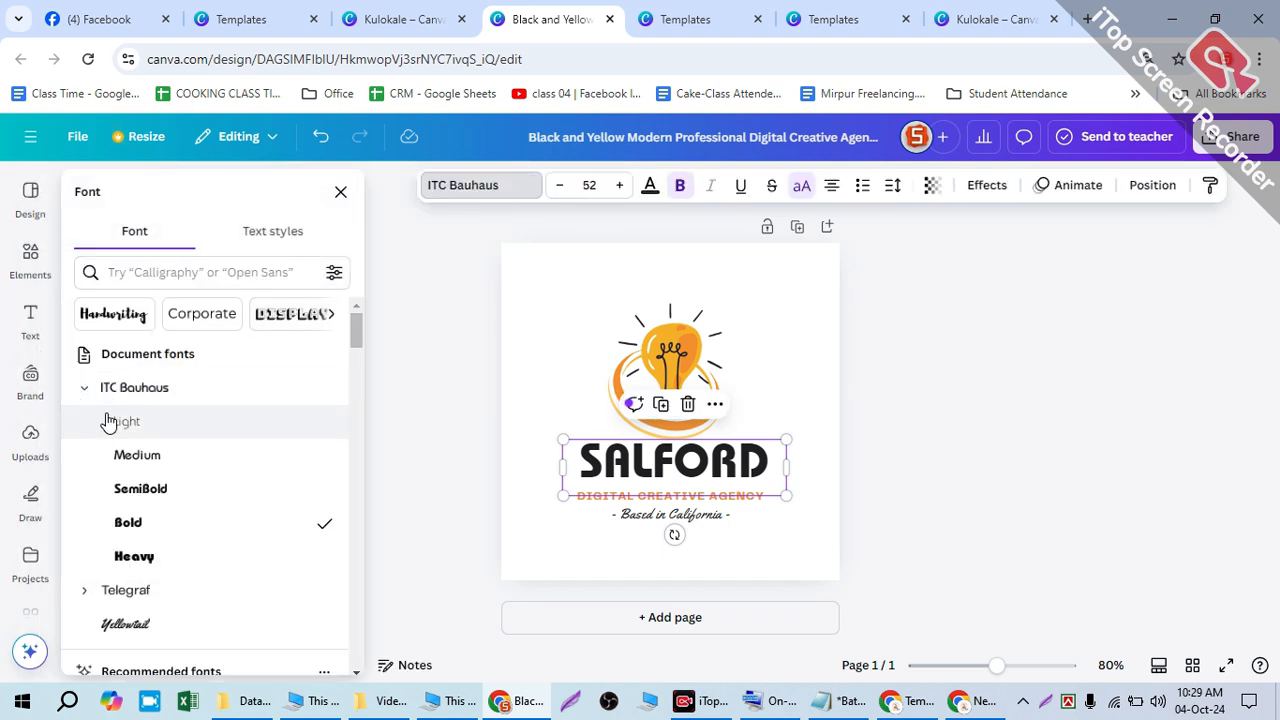
left_click(177, 566)
left_click(150, 456)
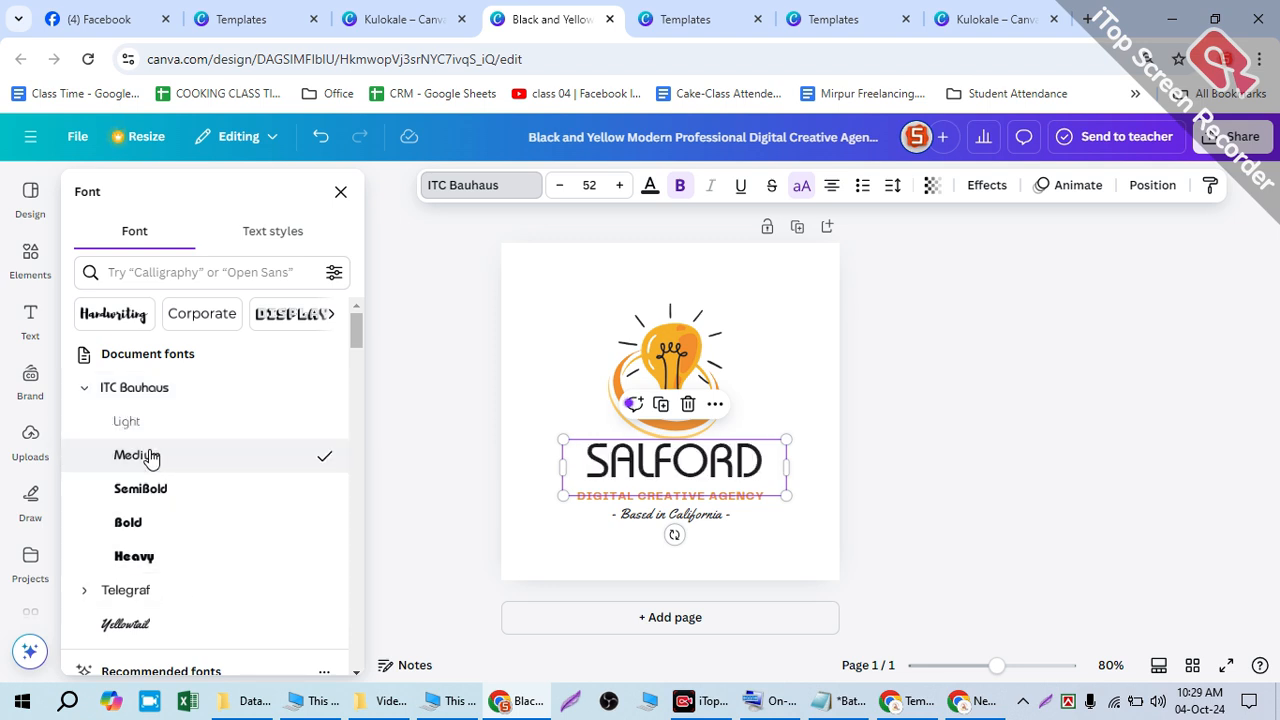
left_click(115, 424)
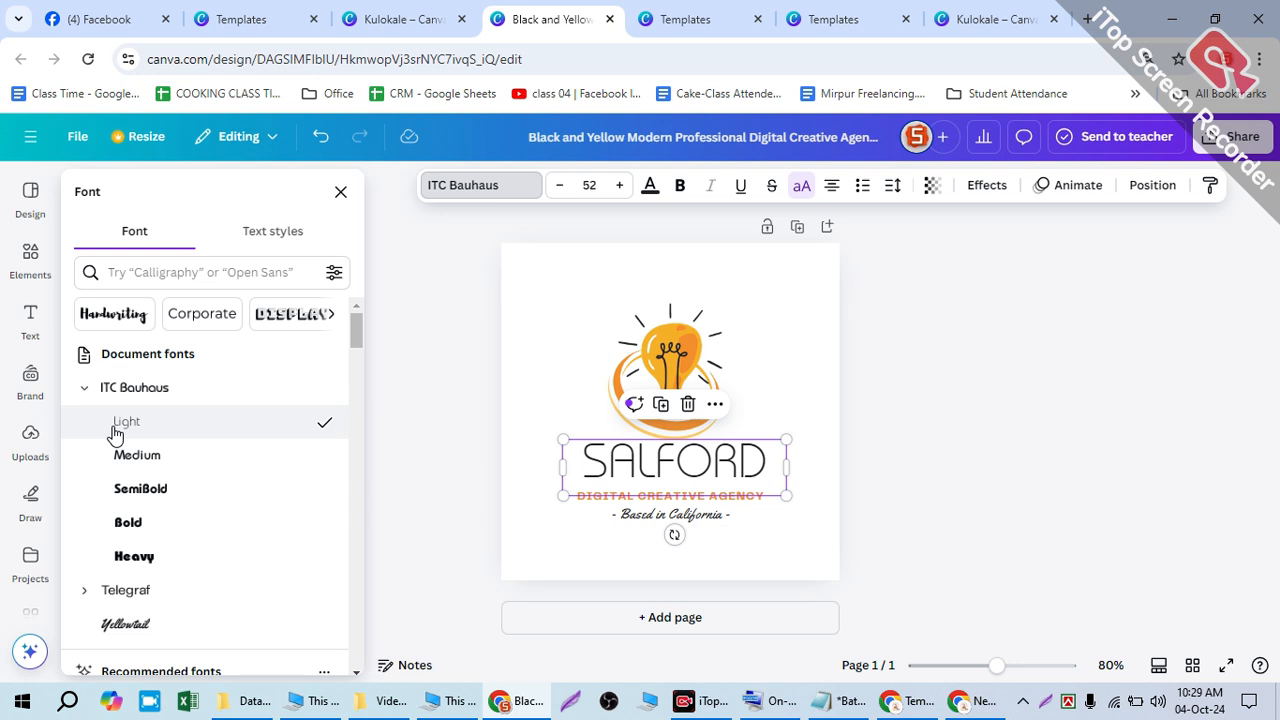
left_click(143, 492)
scroll(200, 490, "down", 3)
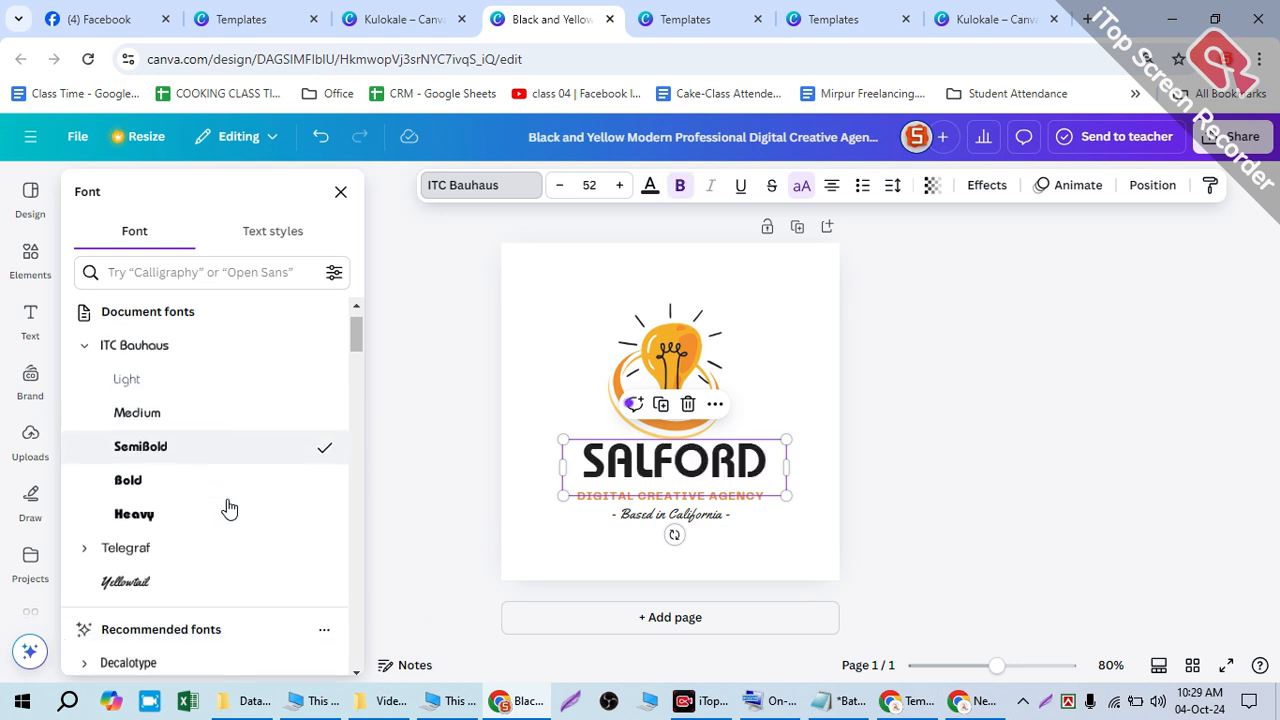
scroll(184, 451, "up", 3)
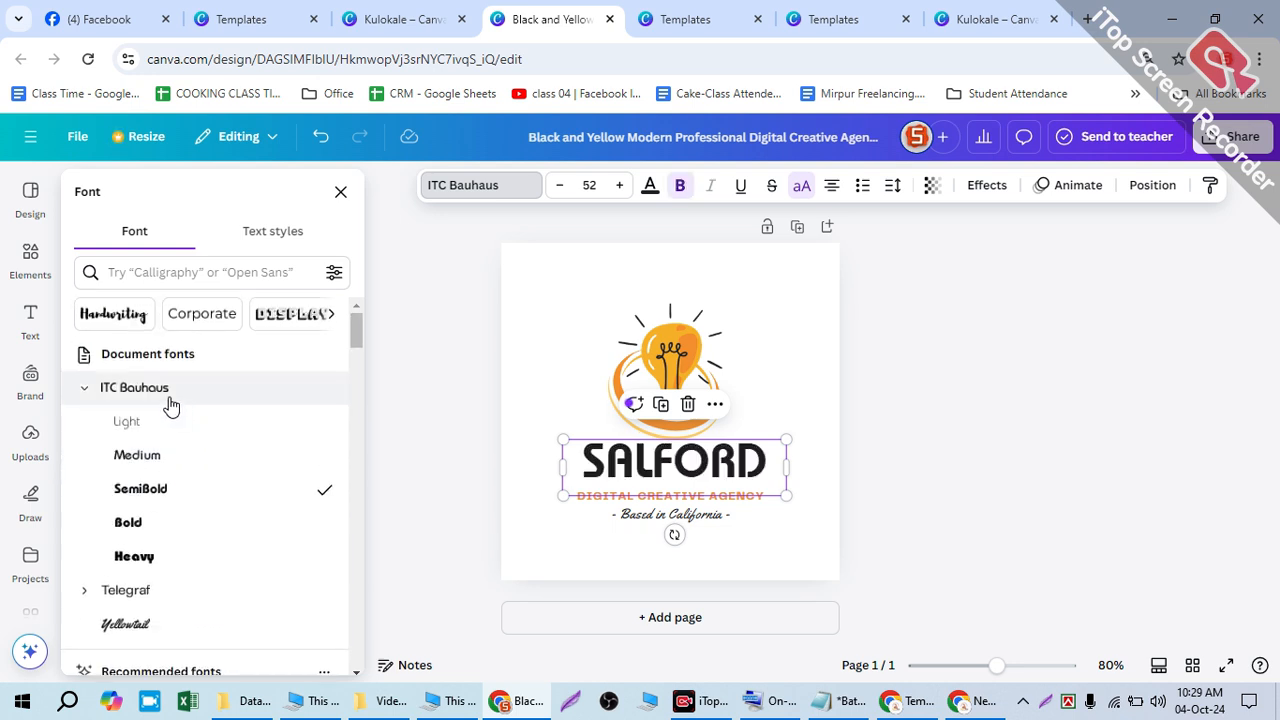
left_click(80, 389)
scroll(177, 429, "down", 15)
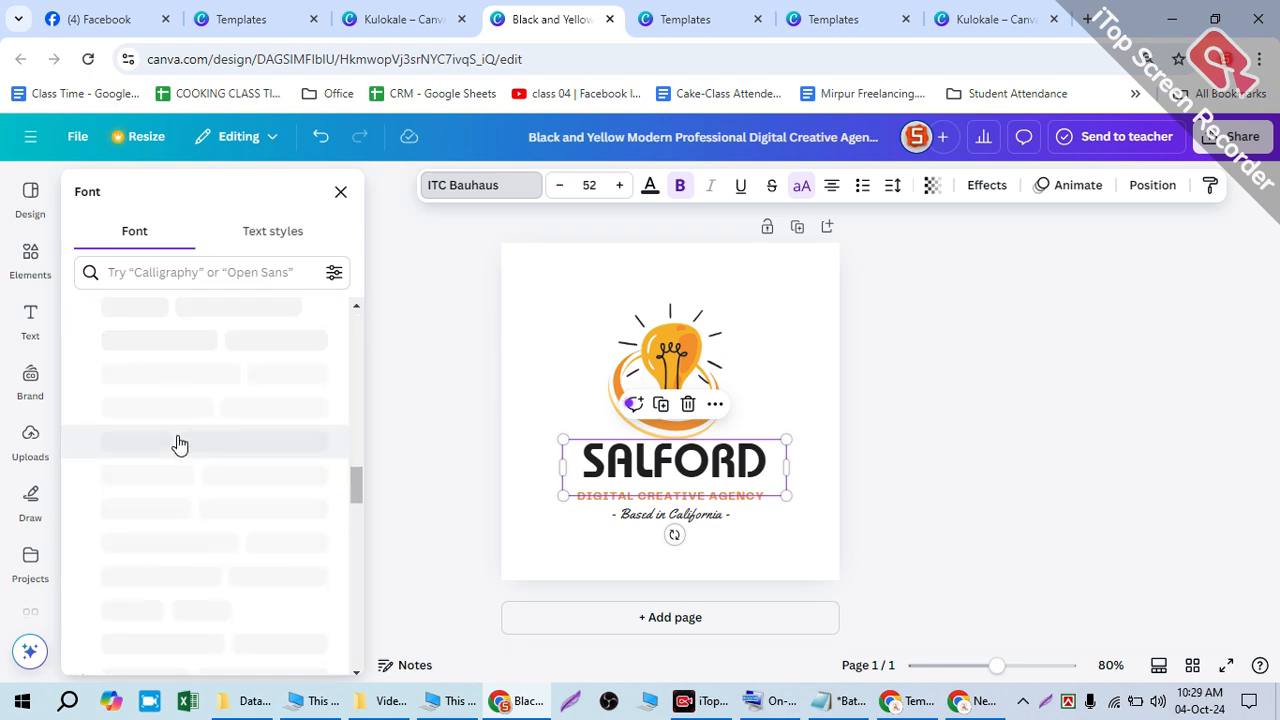
scroll(180, 445, "down", 5)
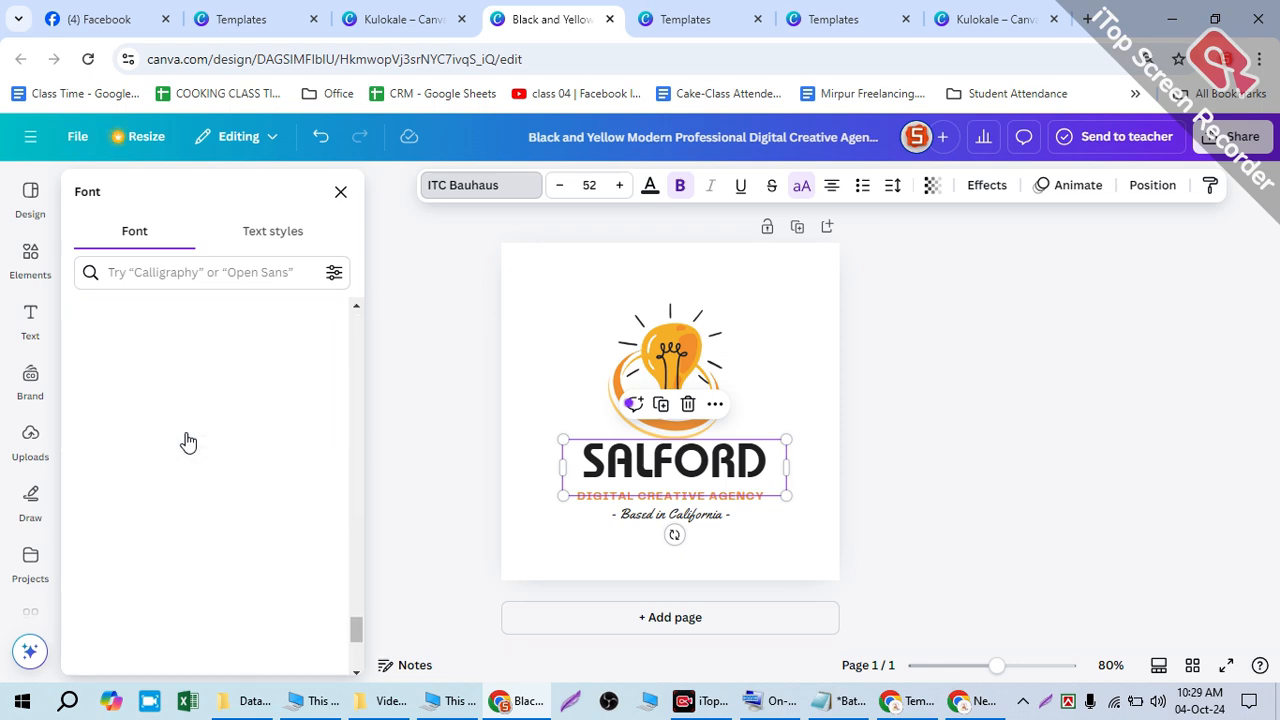
scroll(220, 455, "down", 5)
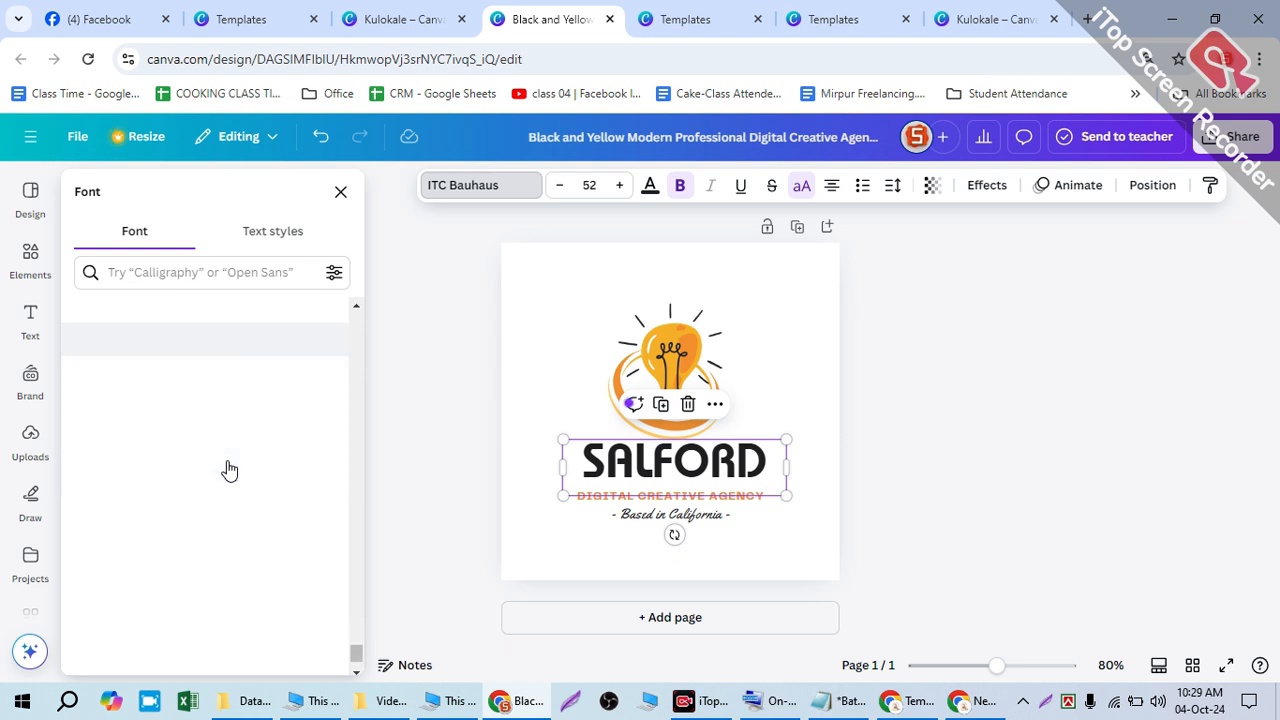
scroll(226, 476, "down", 8)
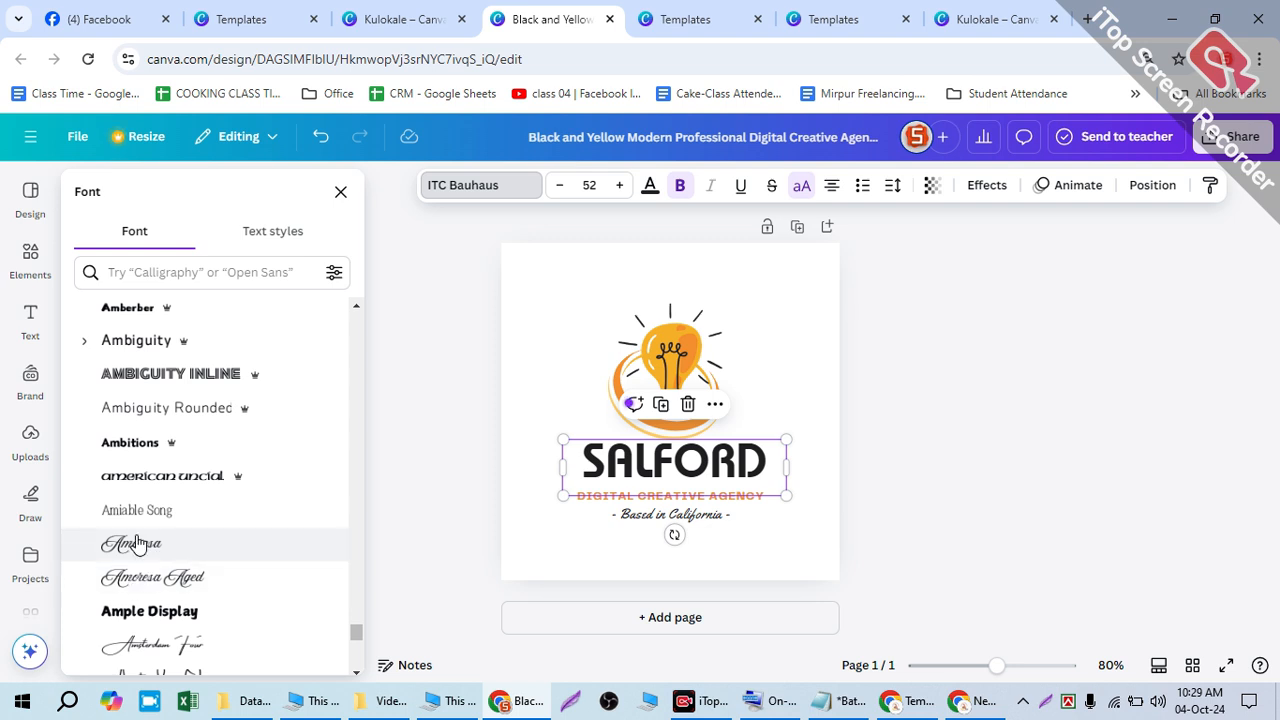
- Try the script fonts Amoresa, Amoresa Aged and Angelina on the SALFORD title
left_click(157, 557)
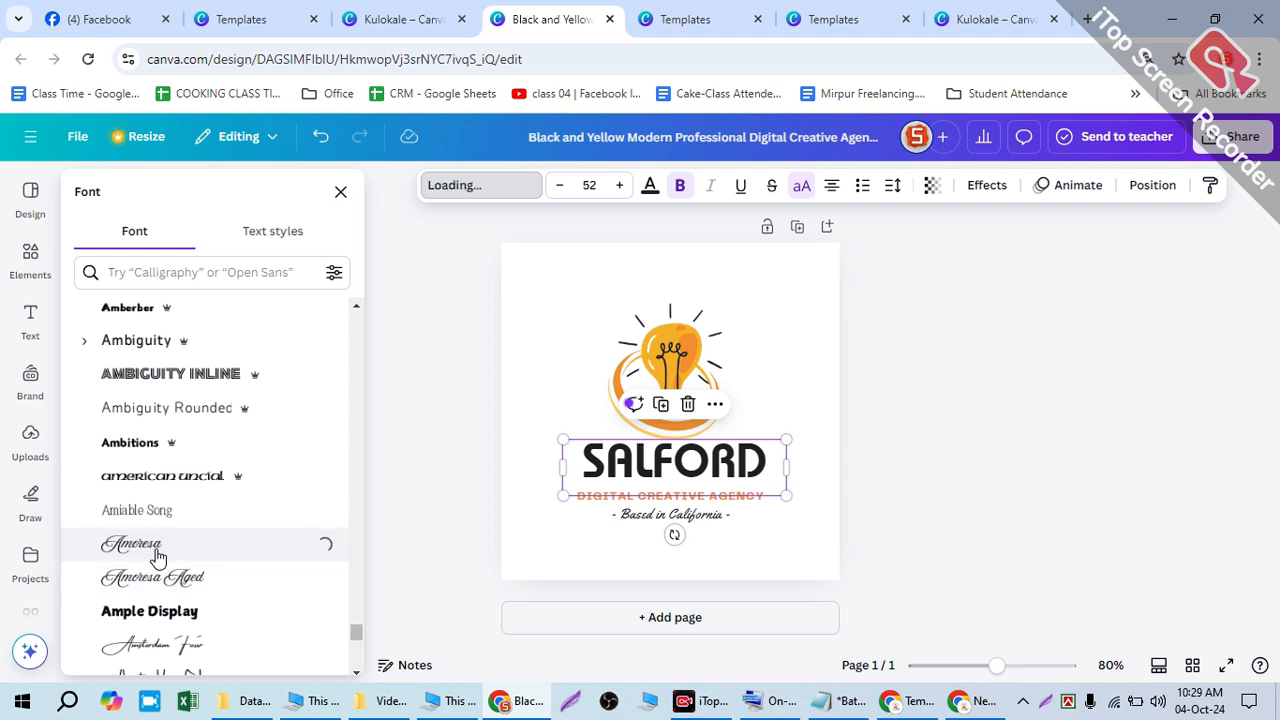
left_click(152, 580)
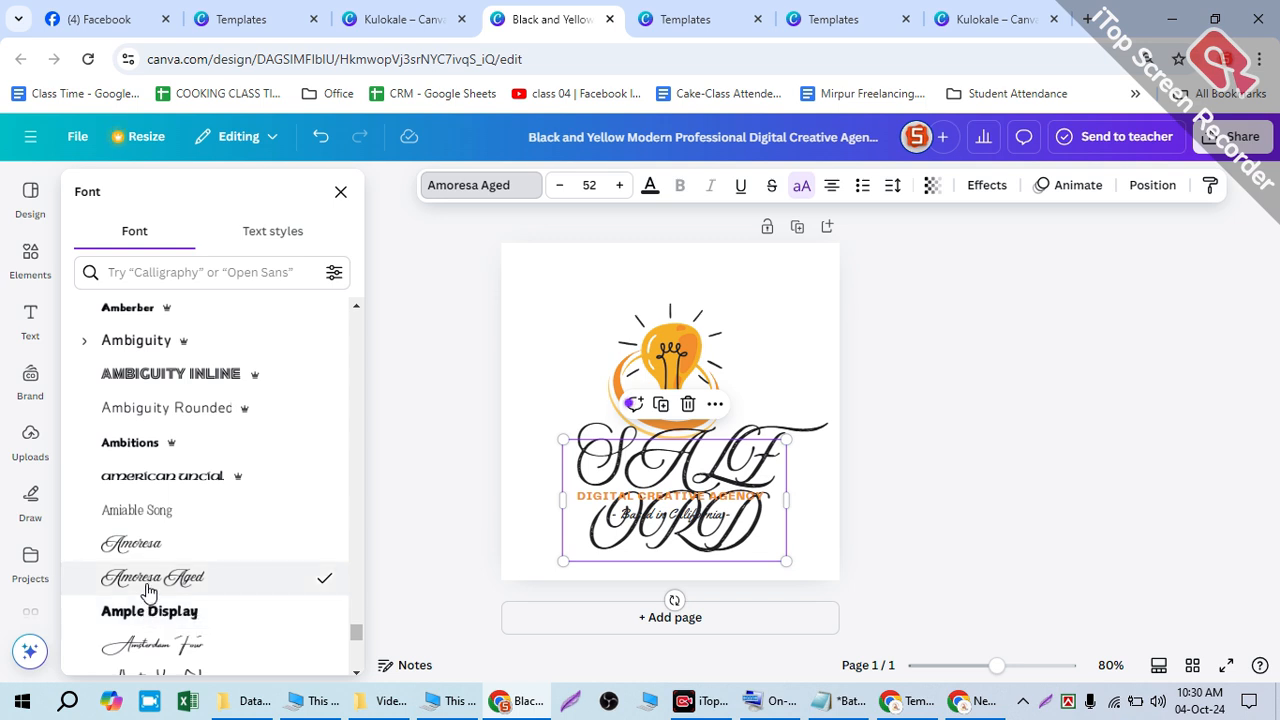
scroll(165, 431, "up", 15)
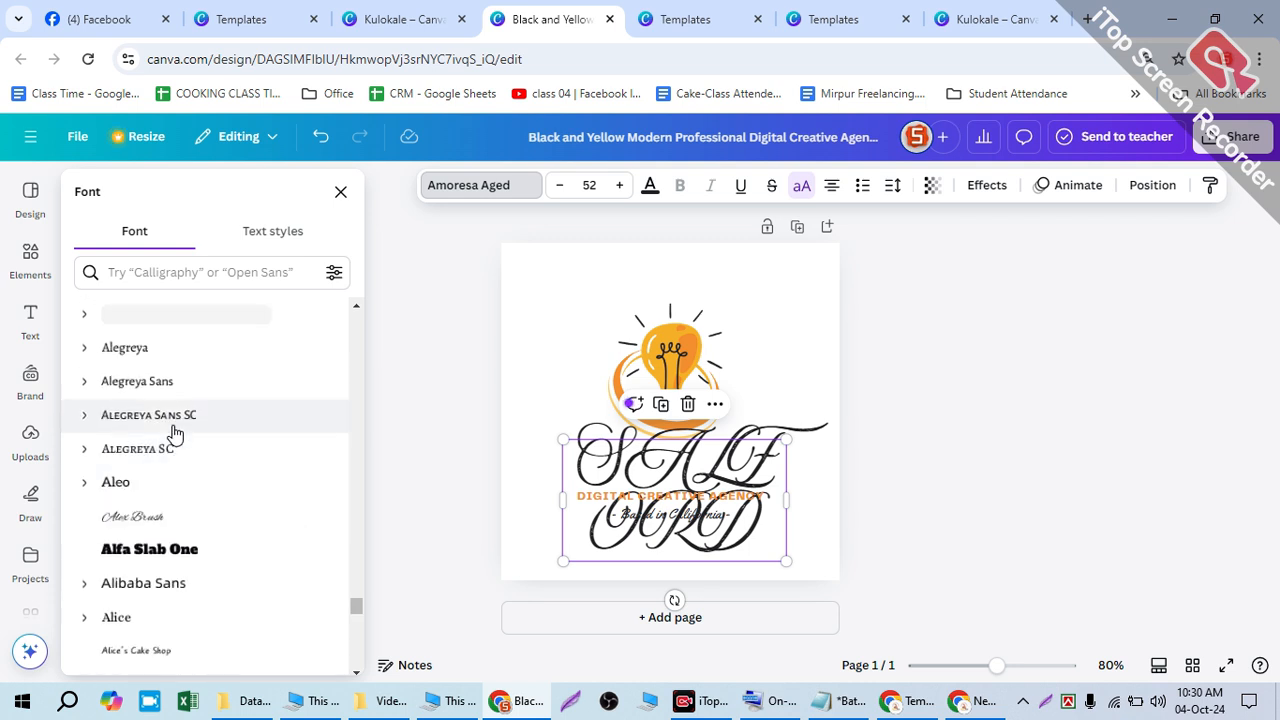
scroll(177, 431, "down", 5)
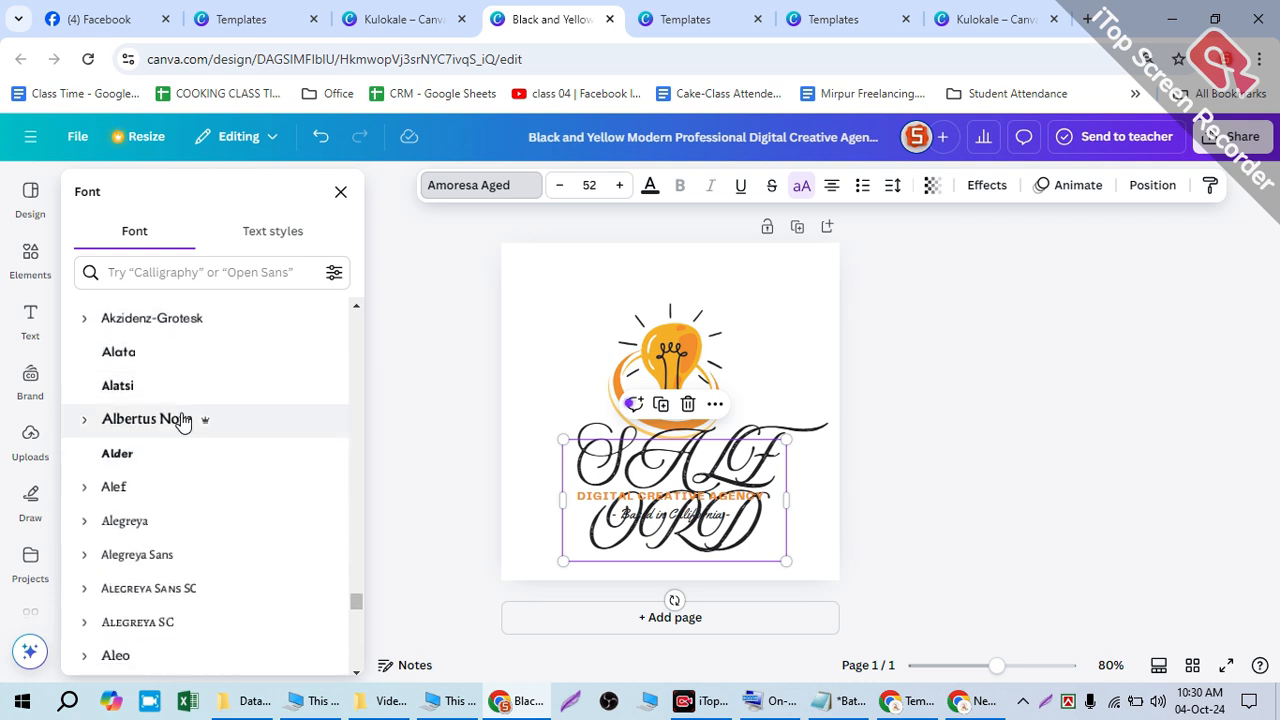
scroll(204, 440, "down", 6)
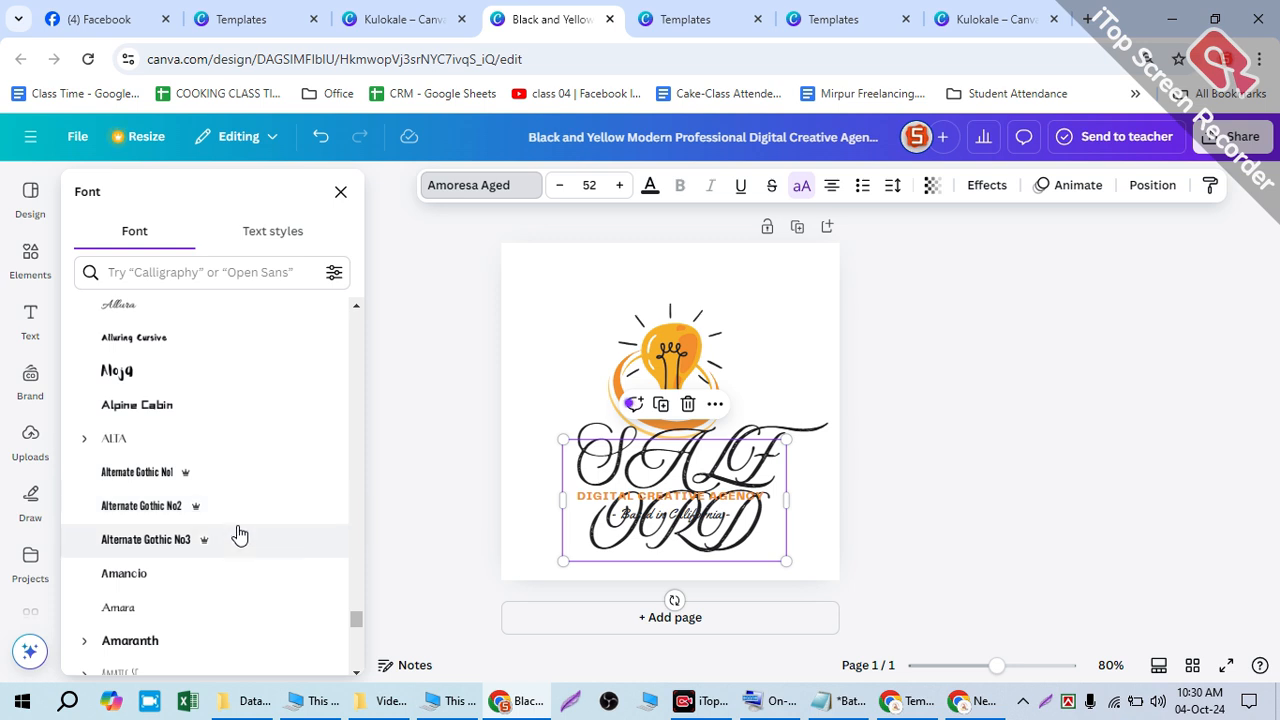
scroll(237, 531, "down", 3)
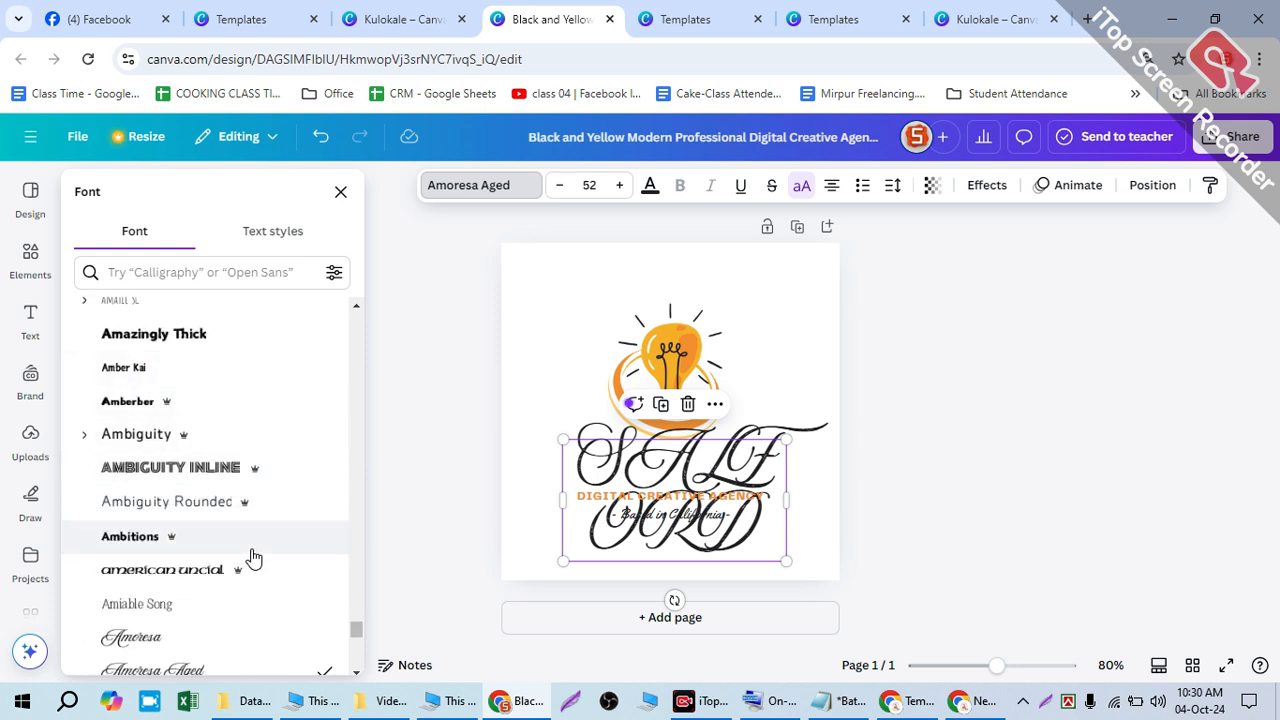
scroll(258, 584, "down", 5)
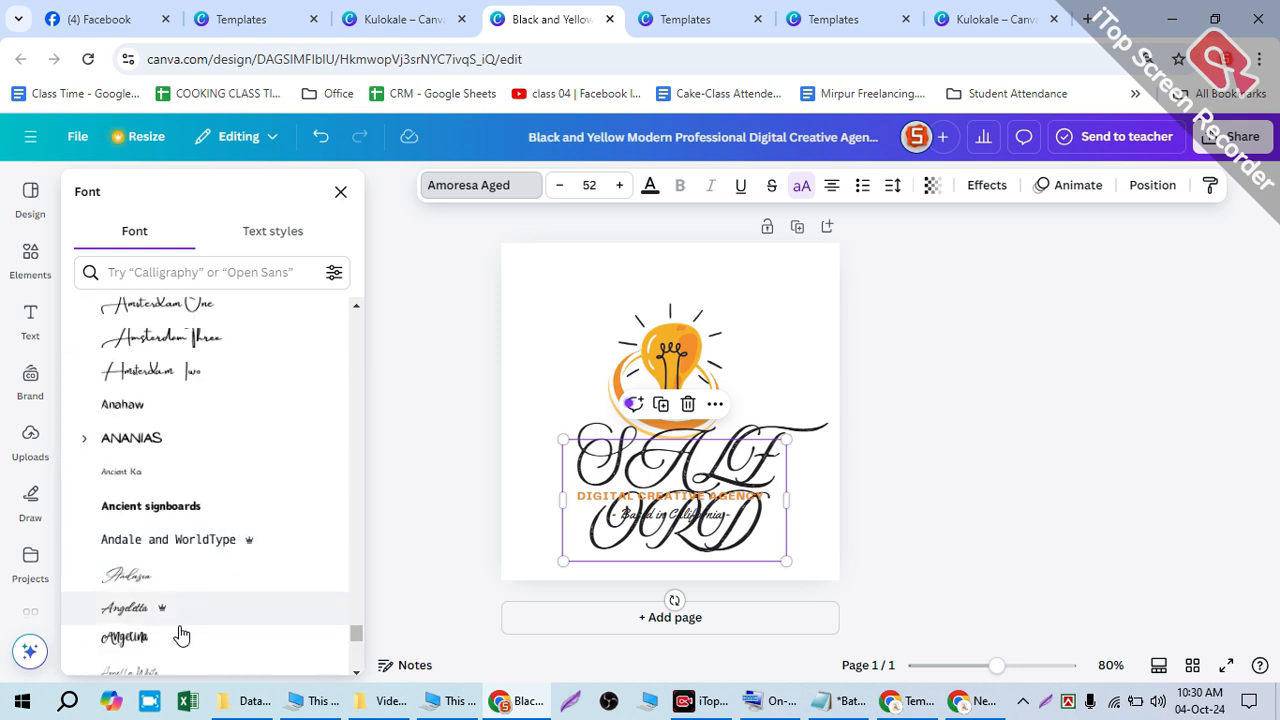
left_click(241, 635)
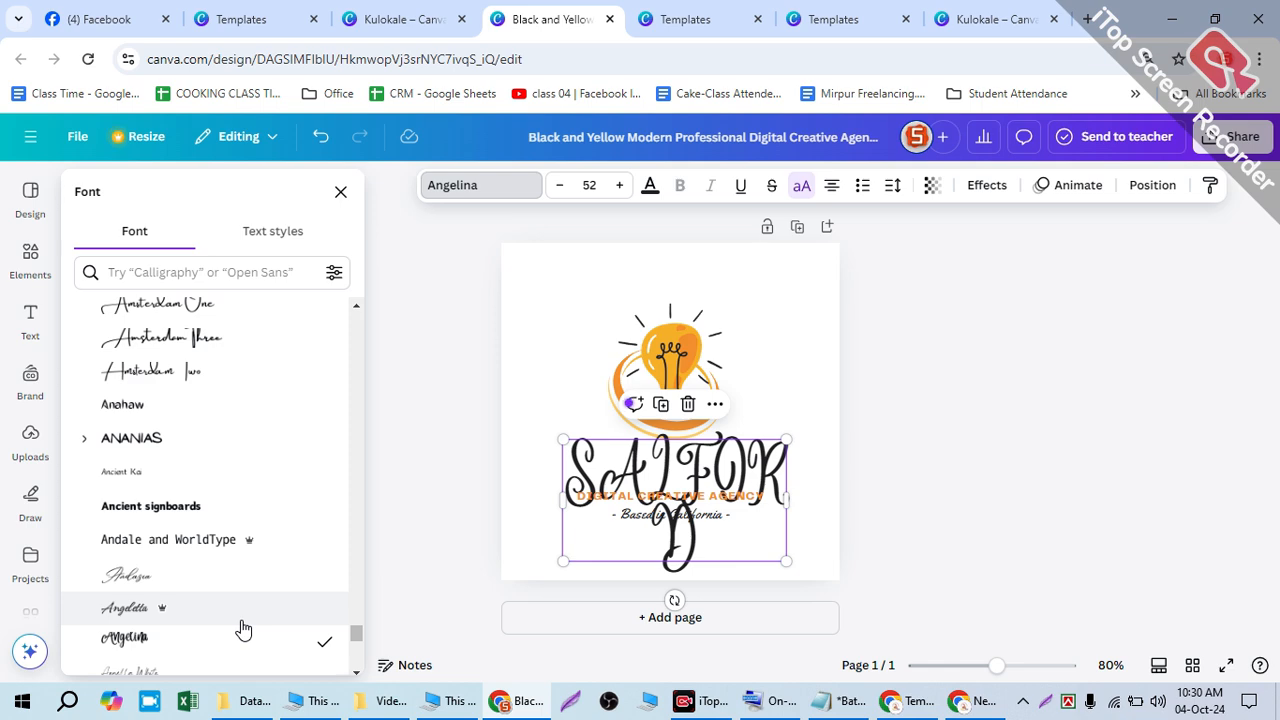
scroll(243, 605, "down", 3)
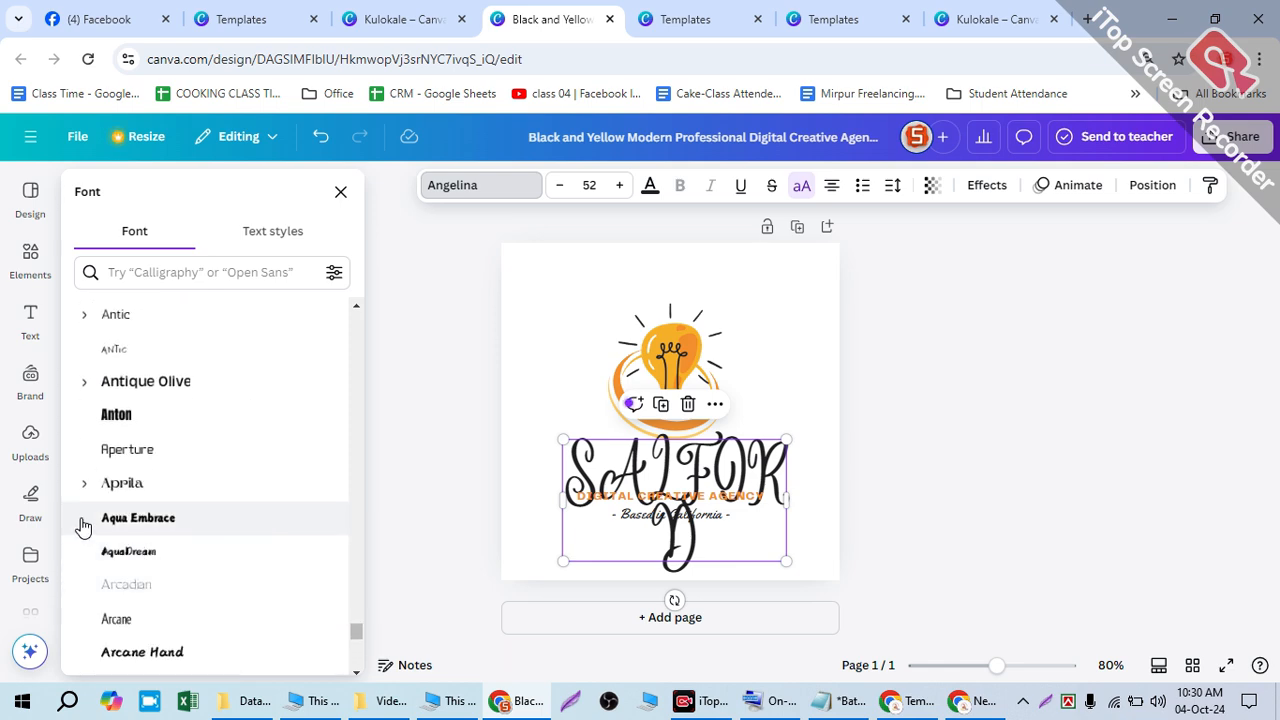
scroll(157, 545, "down", 1)
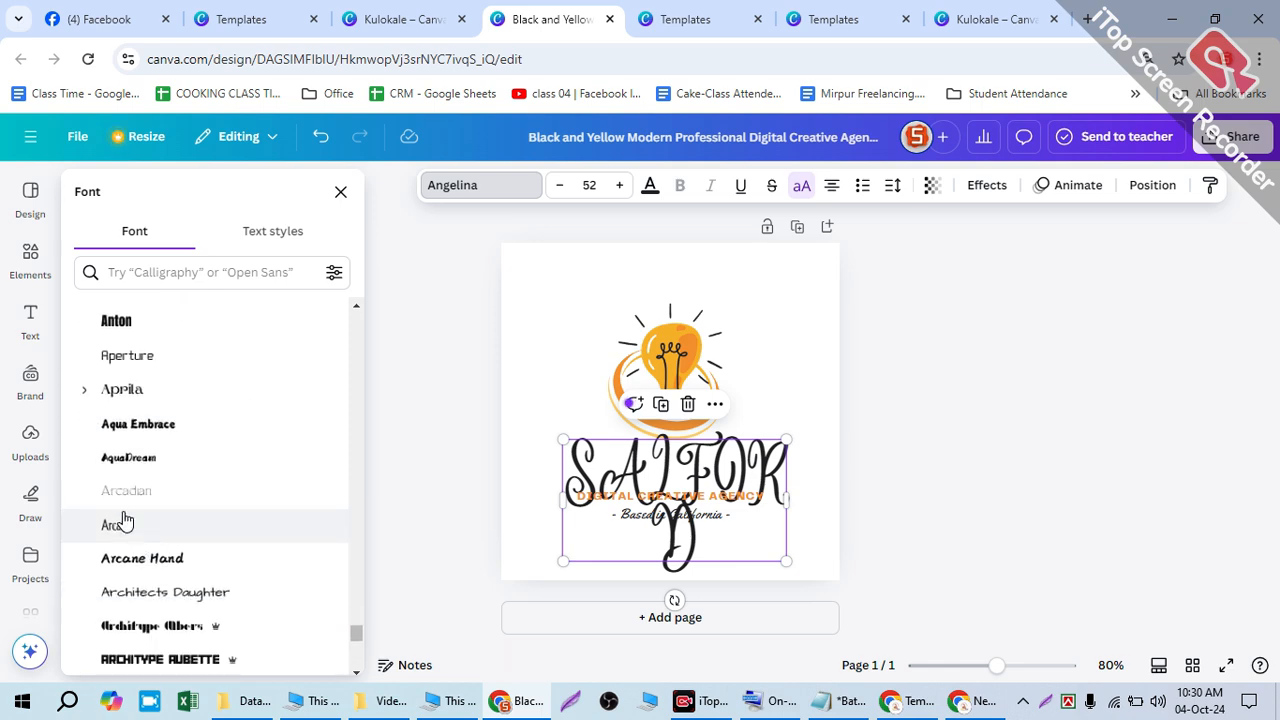
scroll(121, 522, "down", 5)
scroll(126, 517, "up", 10)
scroll(135, 495, "up", 12)
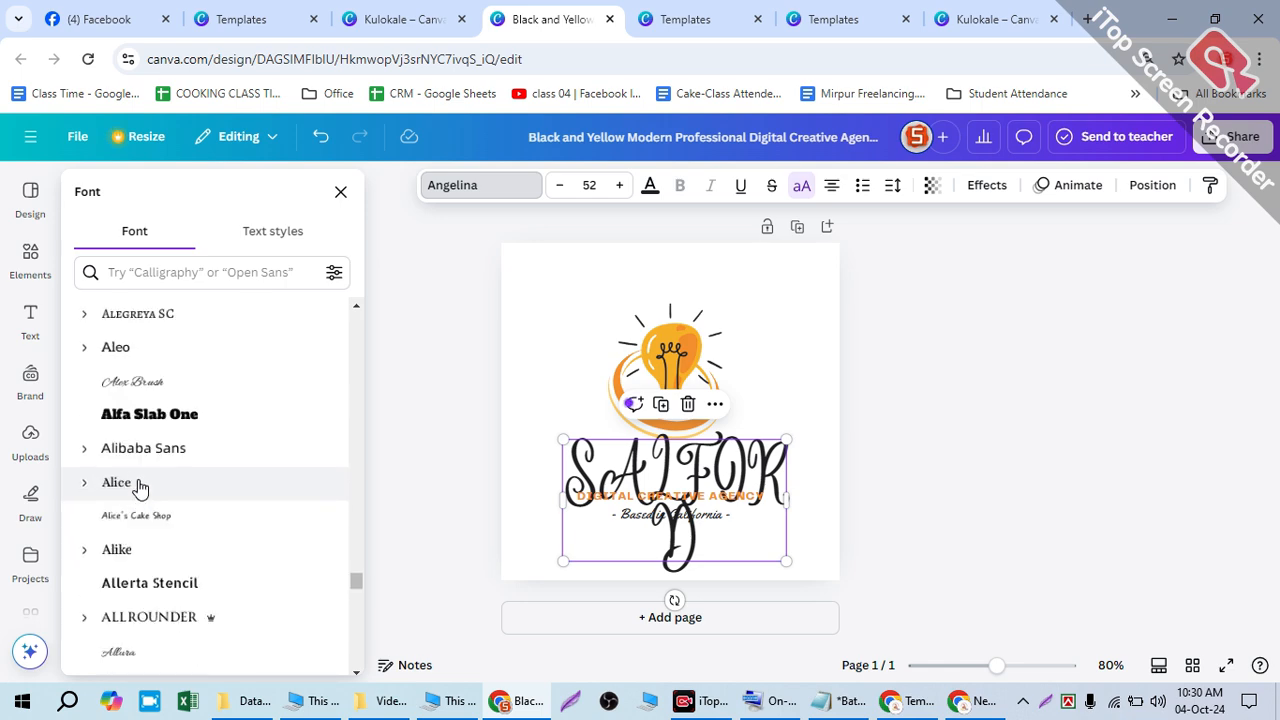
scroll(126, 447, "up", 10)
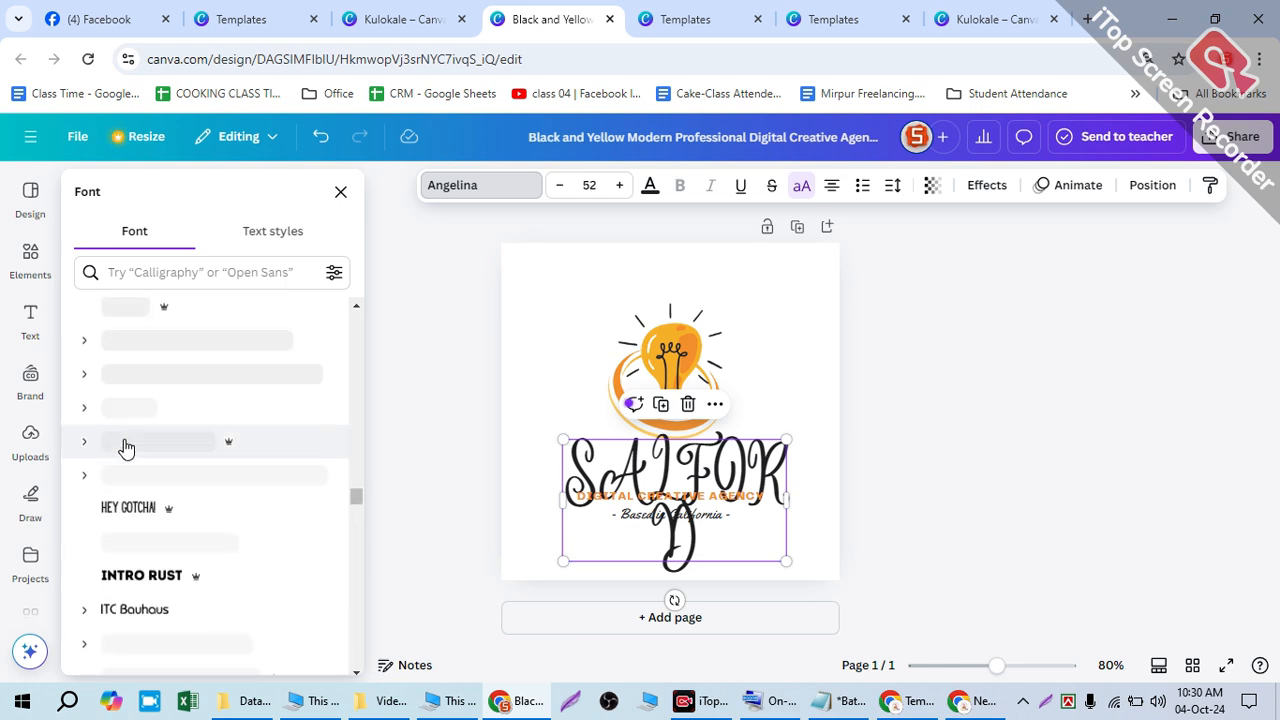
- Highlight 'SAL' in the heading and reopen the font list to keep browsing
left_click_drag(671, 446, 534, 209)
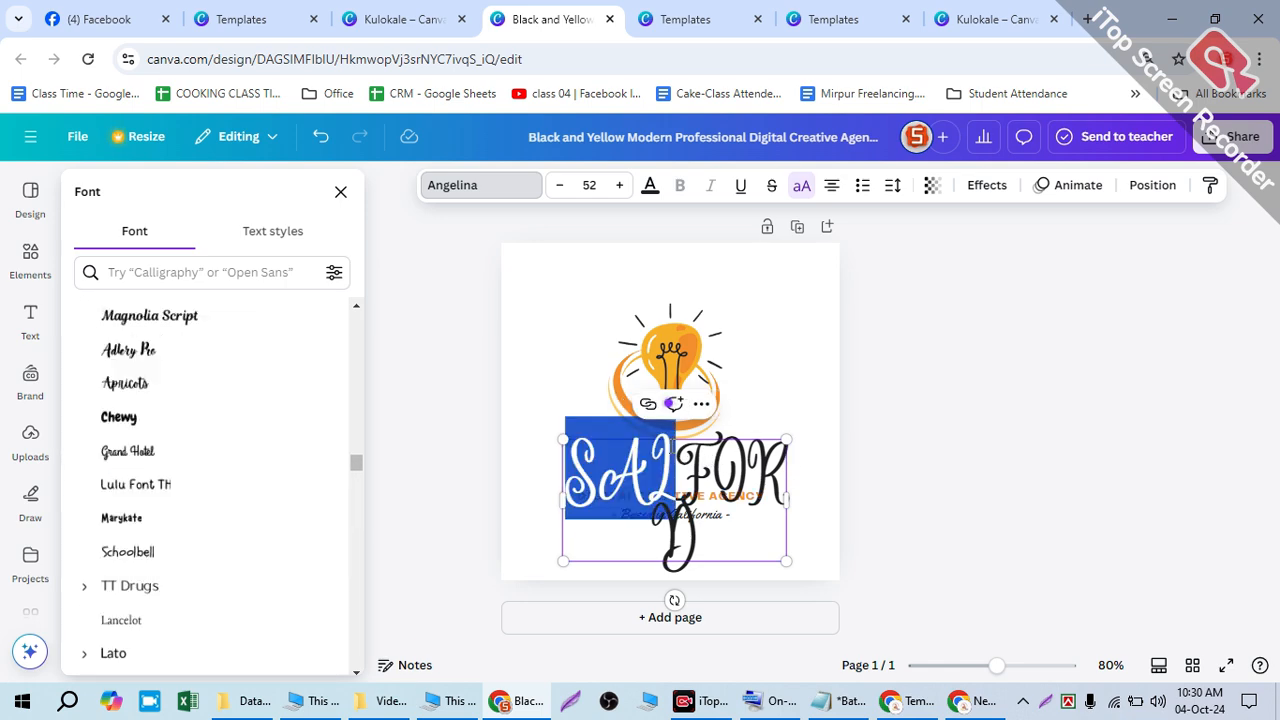
left_click(472, 190)
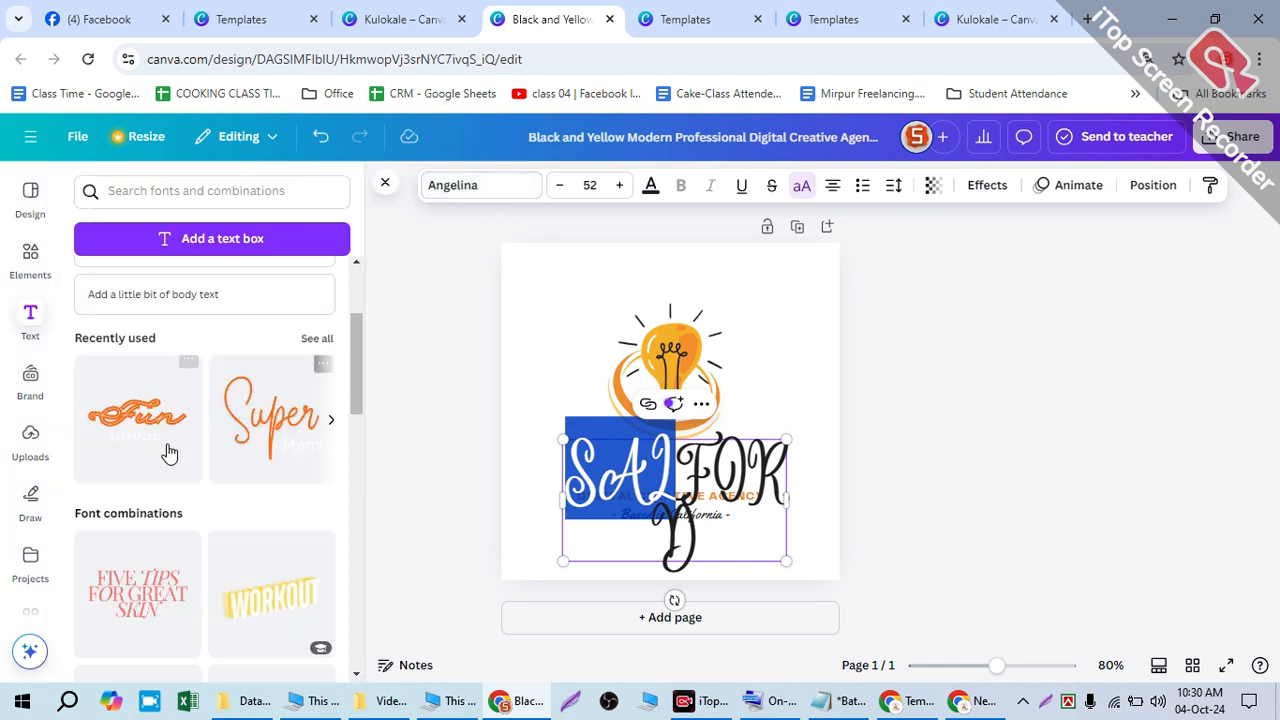
scroll(162, 473, "down", 3)
scroll(165, 470, "down", 10)
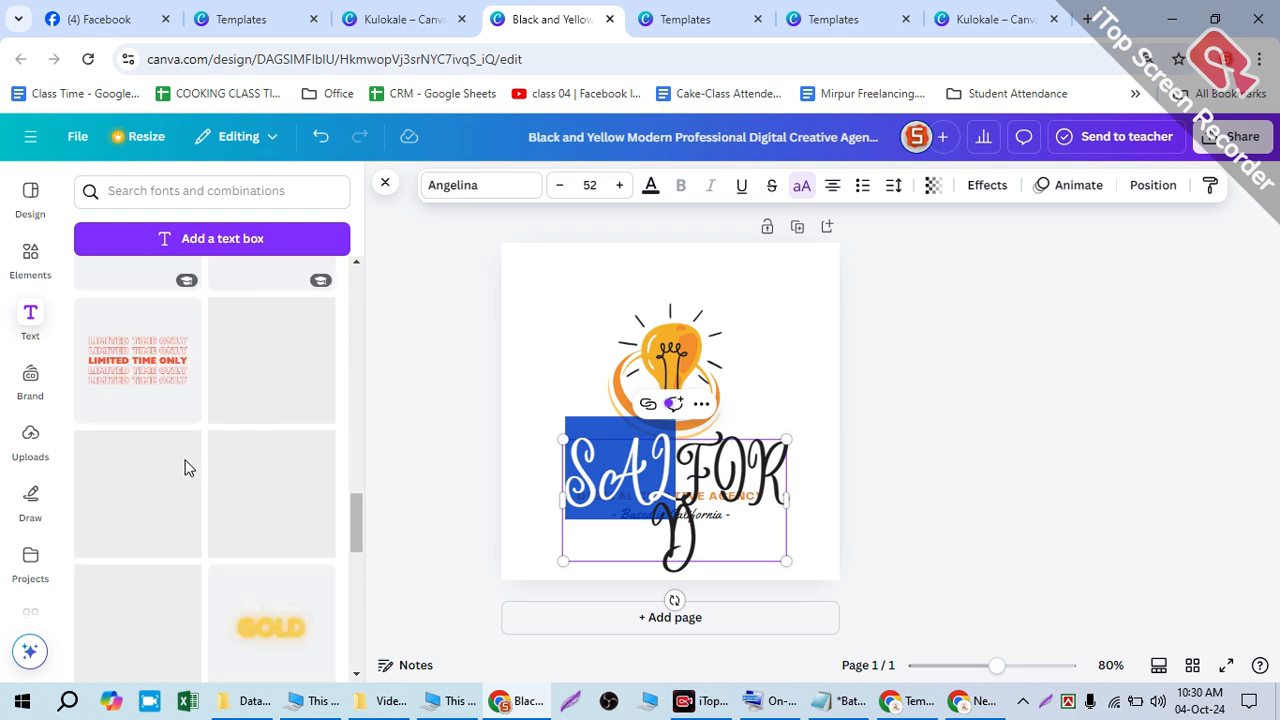
scroll(180, 468, "down", 2)
left_click(440, 188)
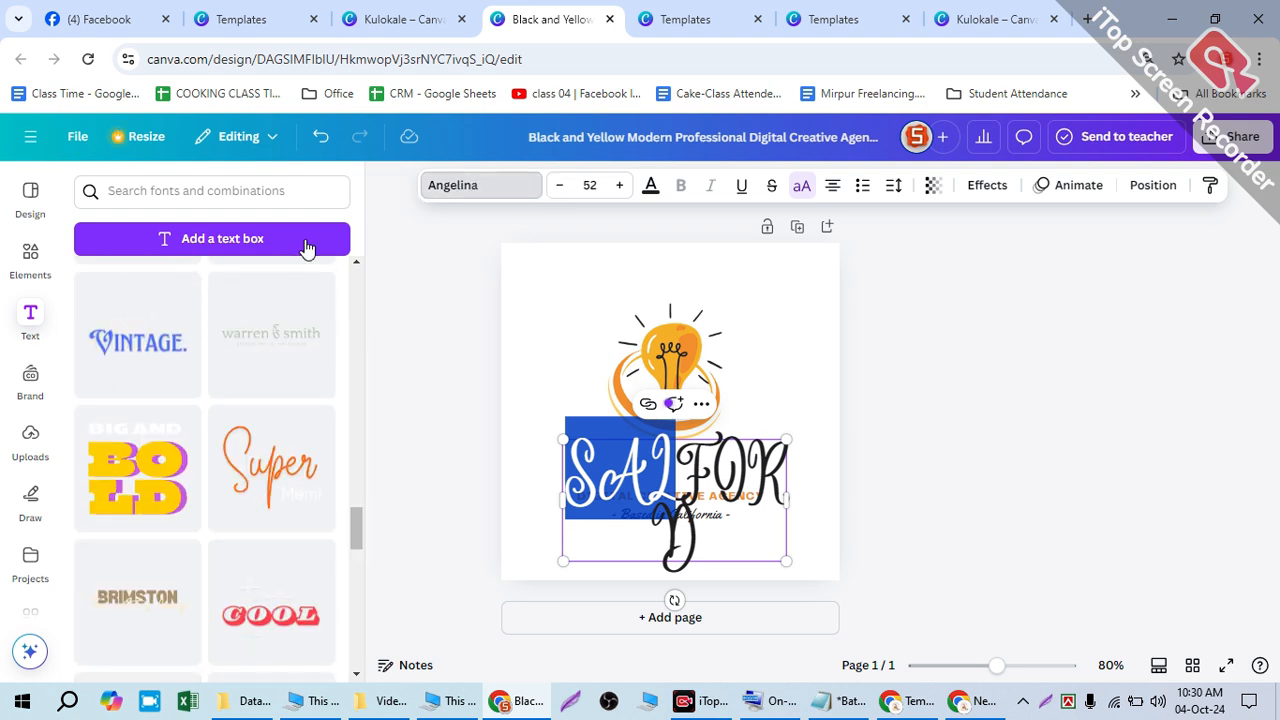
scroll(190, 330, "down", 2)
- Try Chewy and Impact on the SALFORD heading, then settle on Norwester
left_click(143, 326)
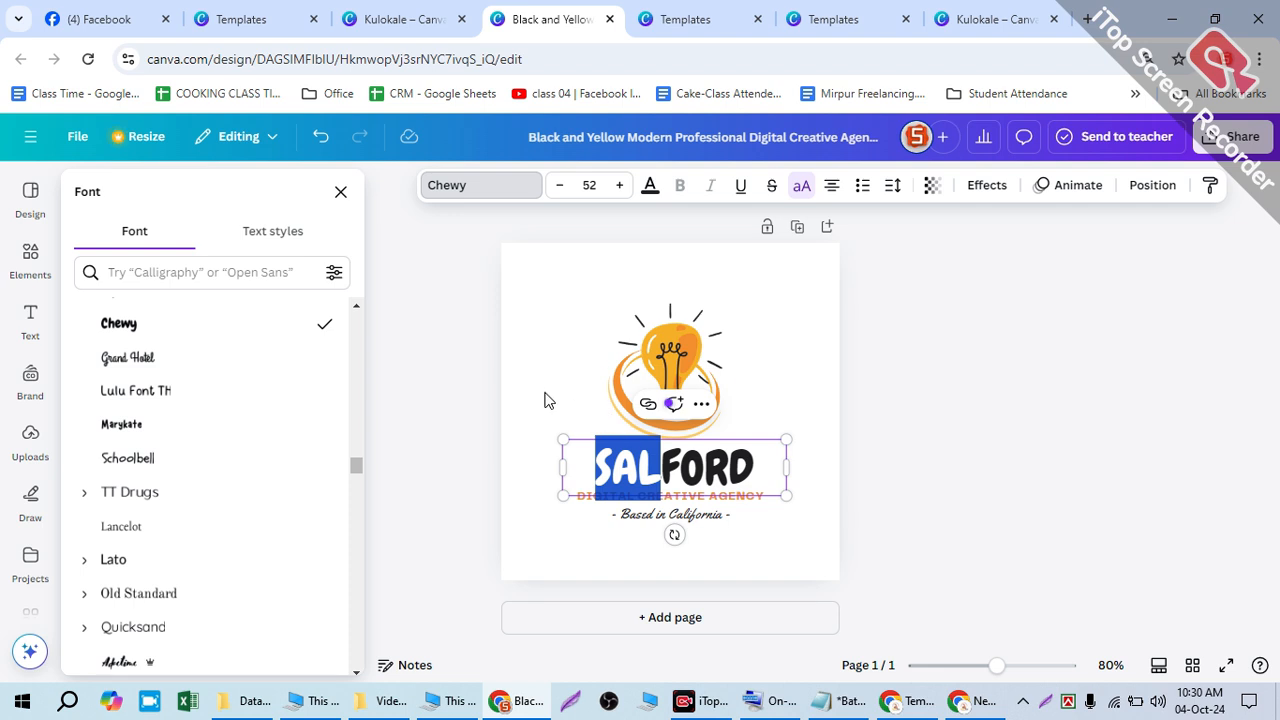
scroll(170, 422, "up", 3)
scroll(170, 422, "up", 5)
left_click(137, 512)
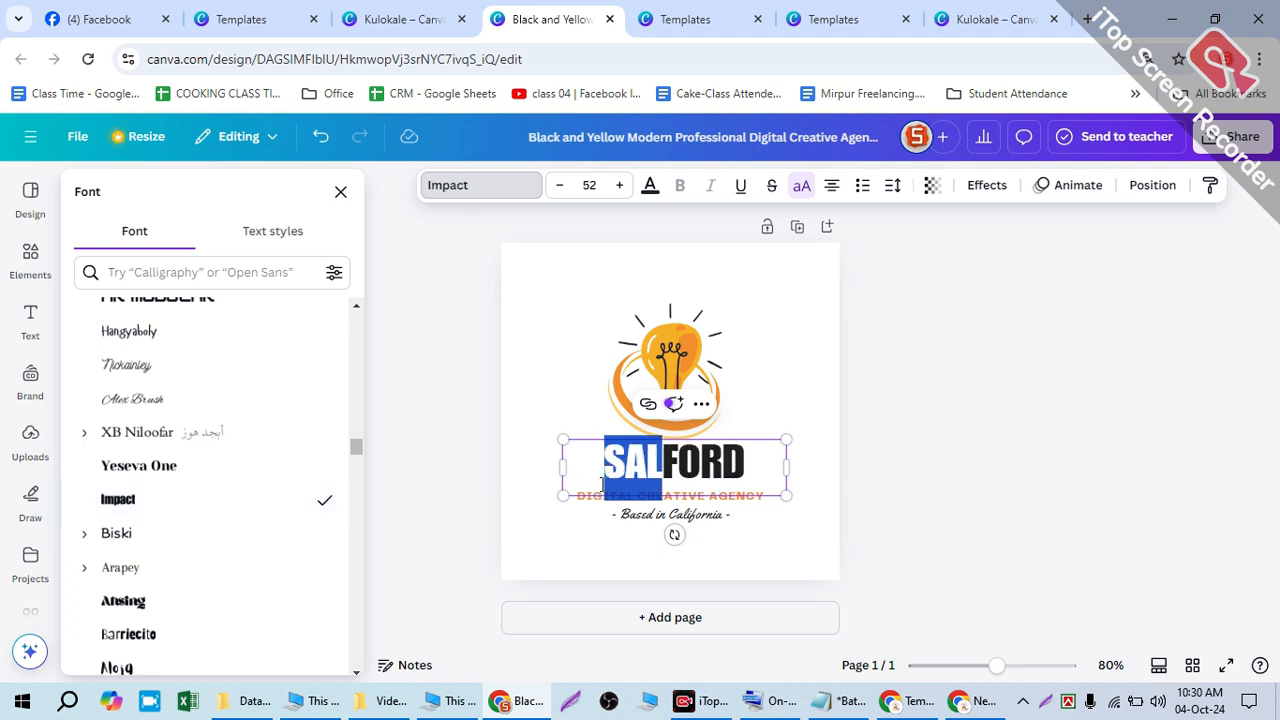
scroll(167, 412, "up", 1)
scroll(150, 430, "up", 3)
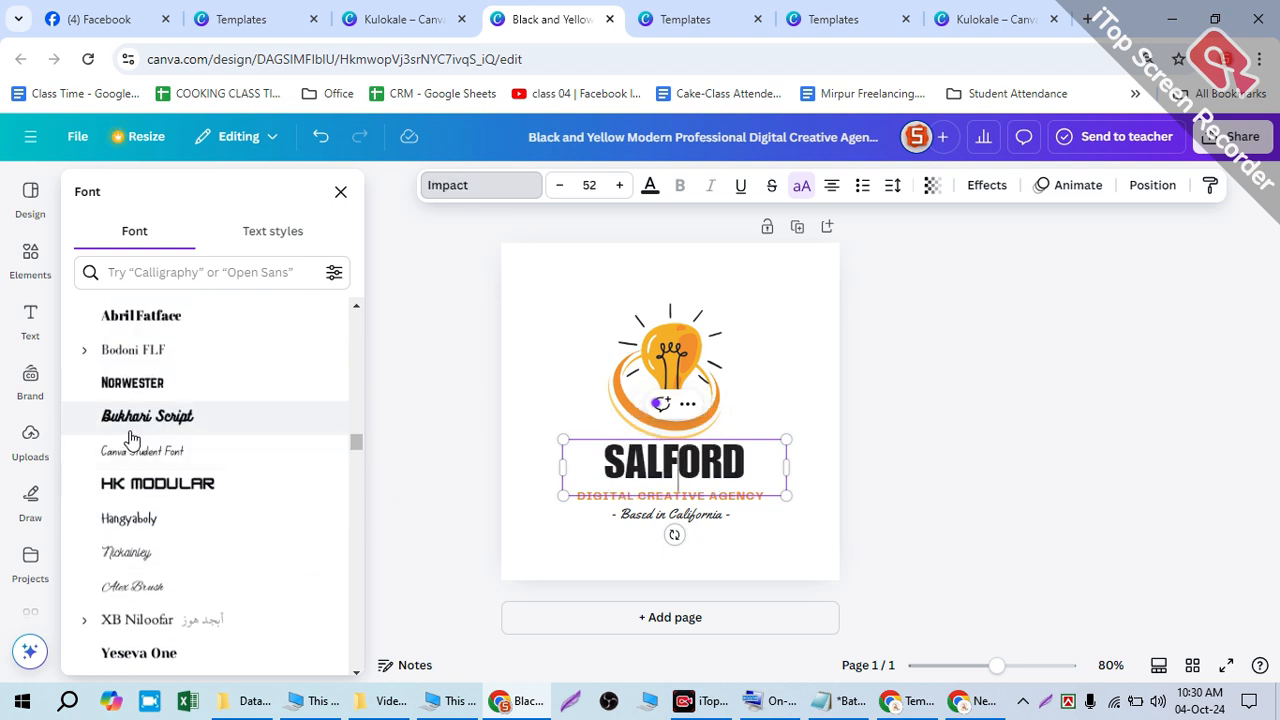
left_click(86, 385)
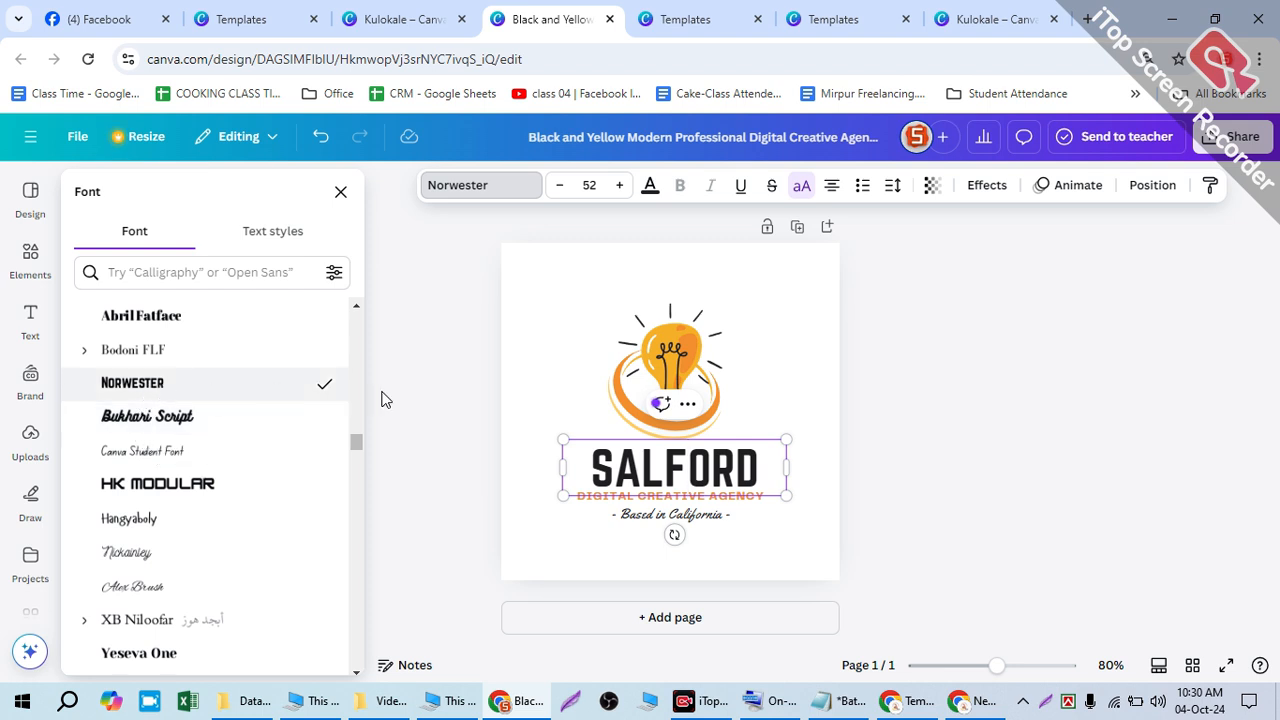
- Close the font list and deselect the Norwester SALFORD heading
left_click(755, 460)
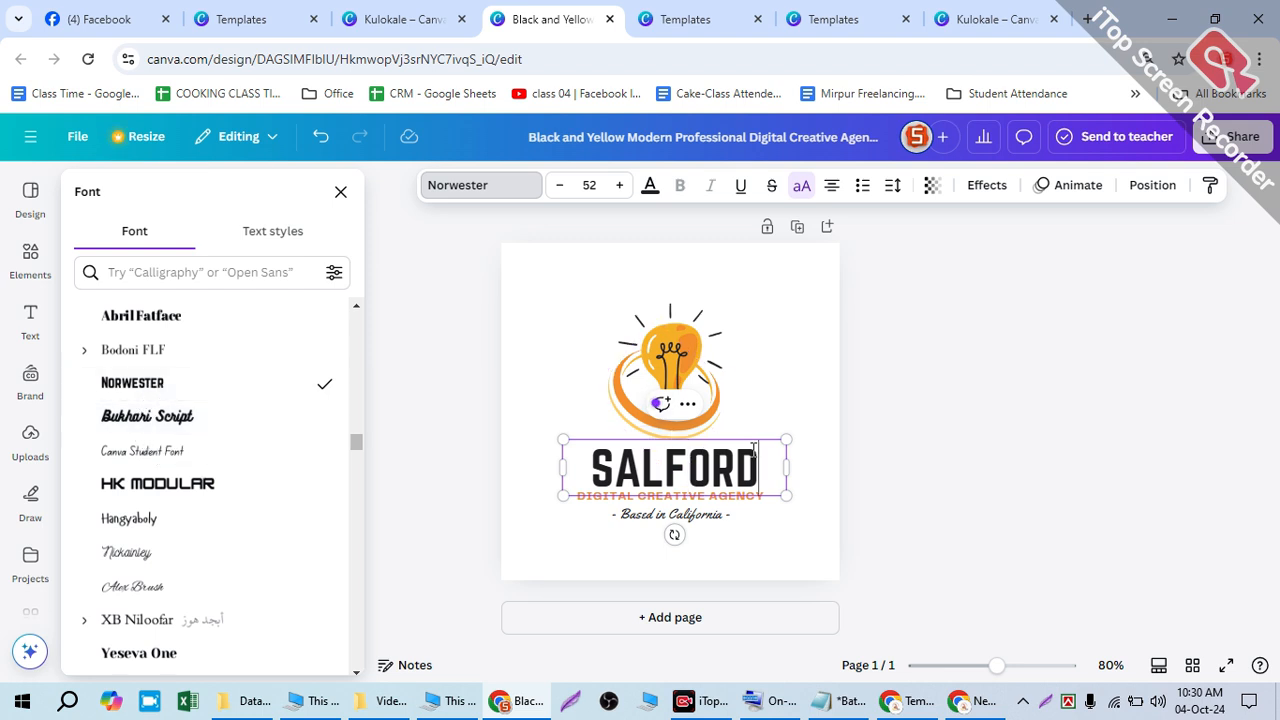
left_click(520, 300)
left_click(640, 443)
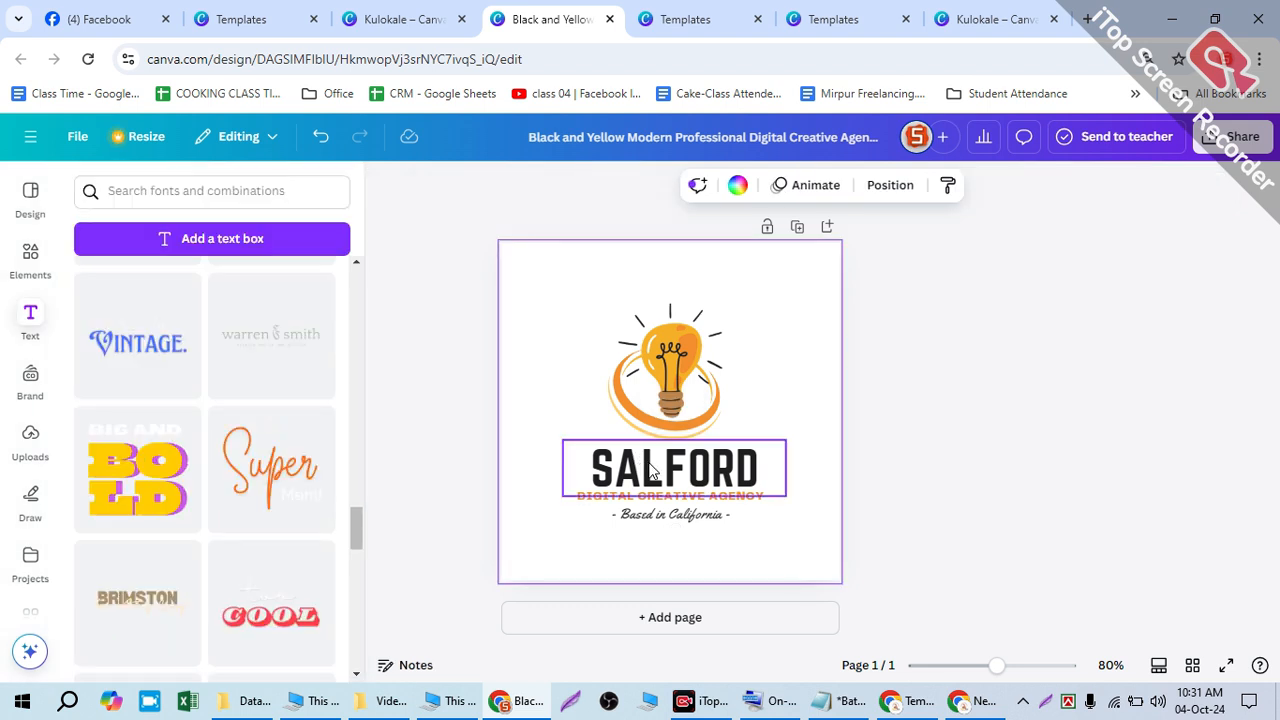
left_click(414, 319)
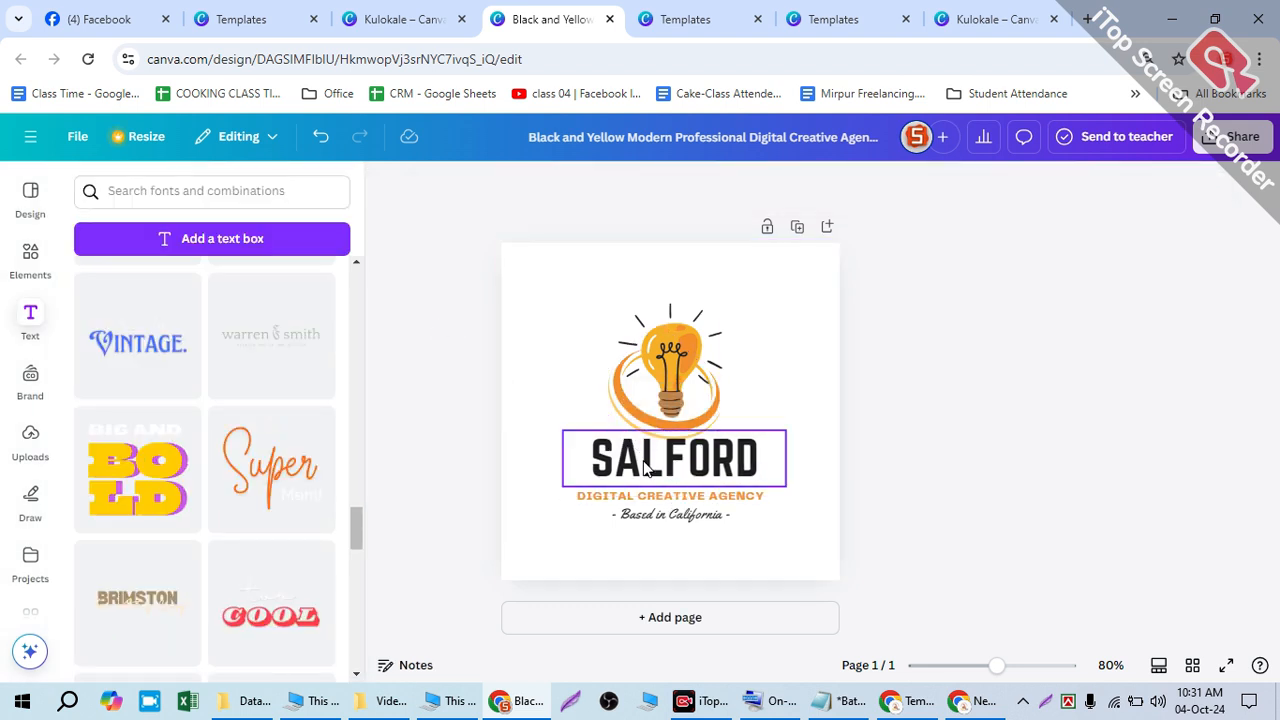
- Delete the SALFORD heading and browse the Text panel's default text styles
left_click_drag(645, 469, 697, 264)
left_click(811, 336)
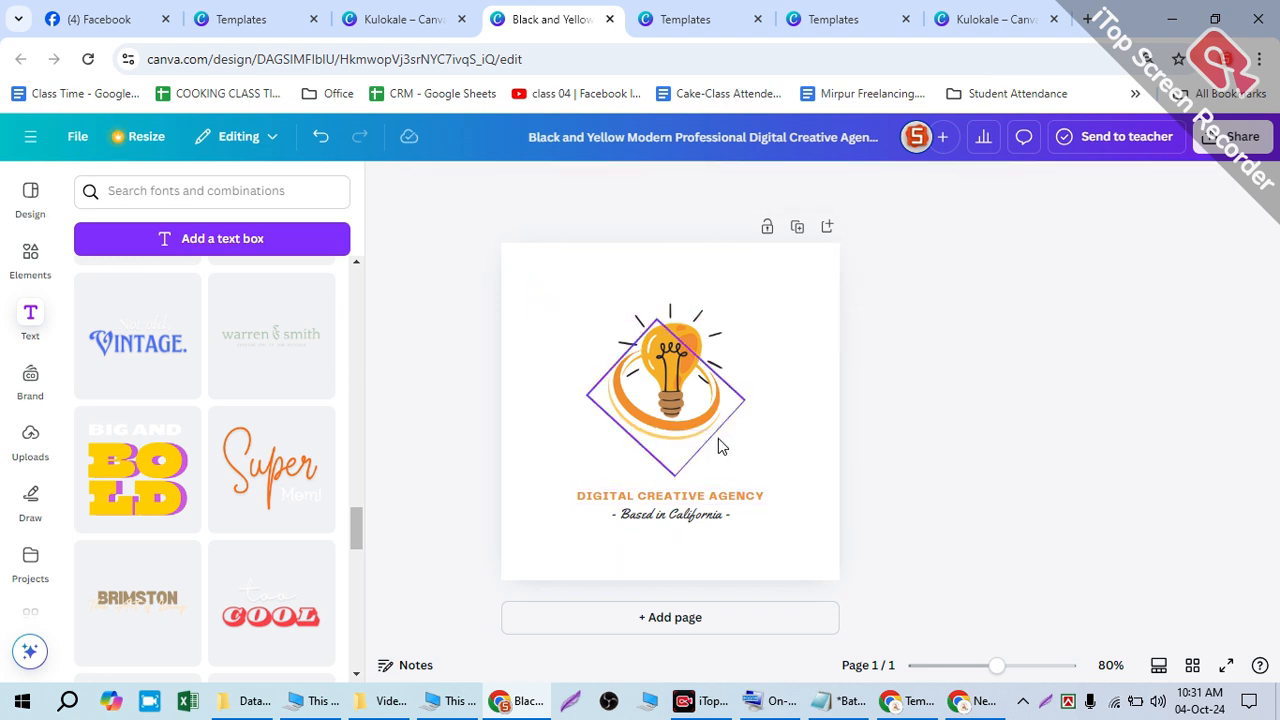
left_click(25, 318)
scroll(165, 340, "up", 10)
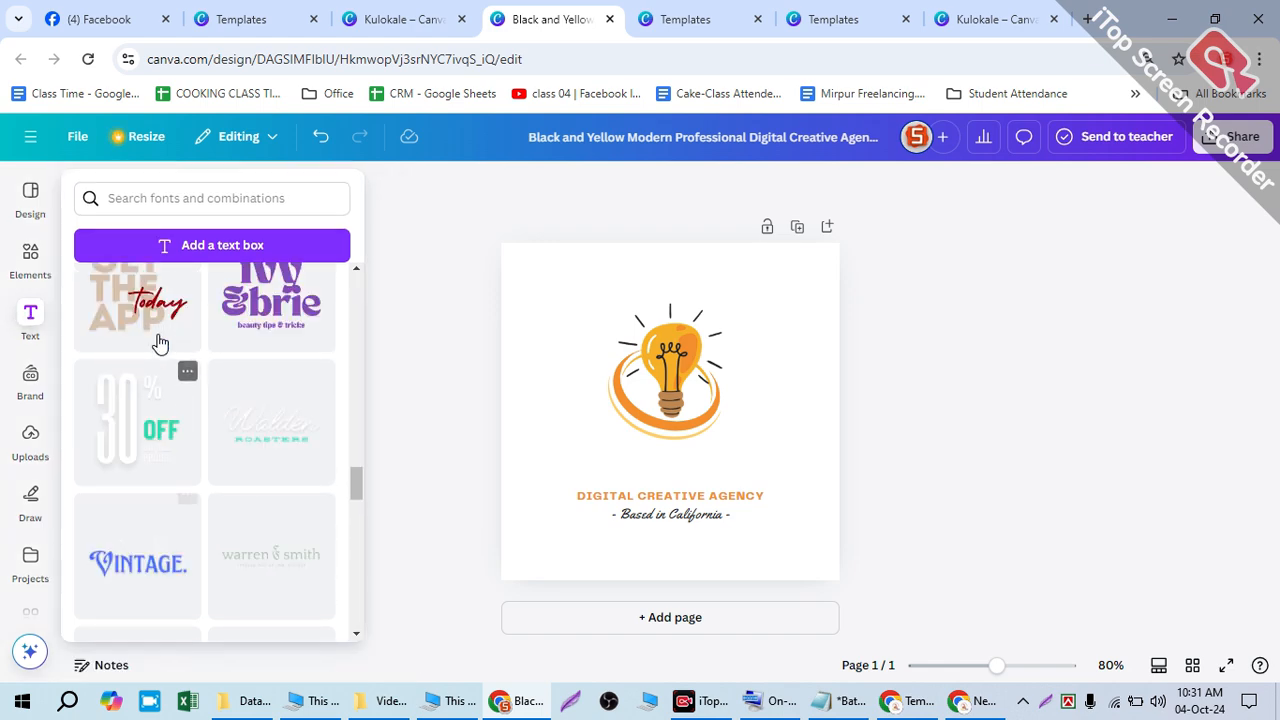
scroll(166, 337, "up", 5)
scroll(166, 337, "down", 5)
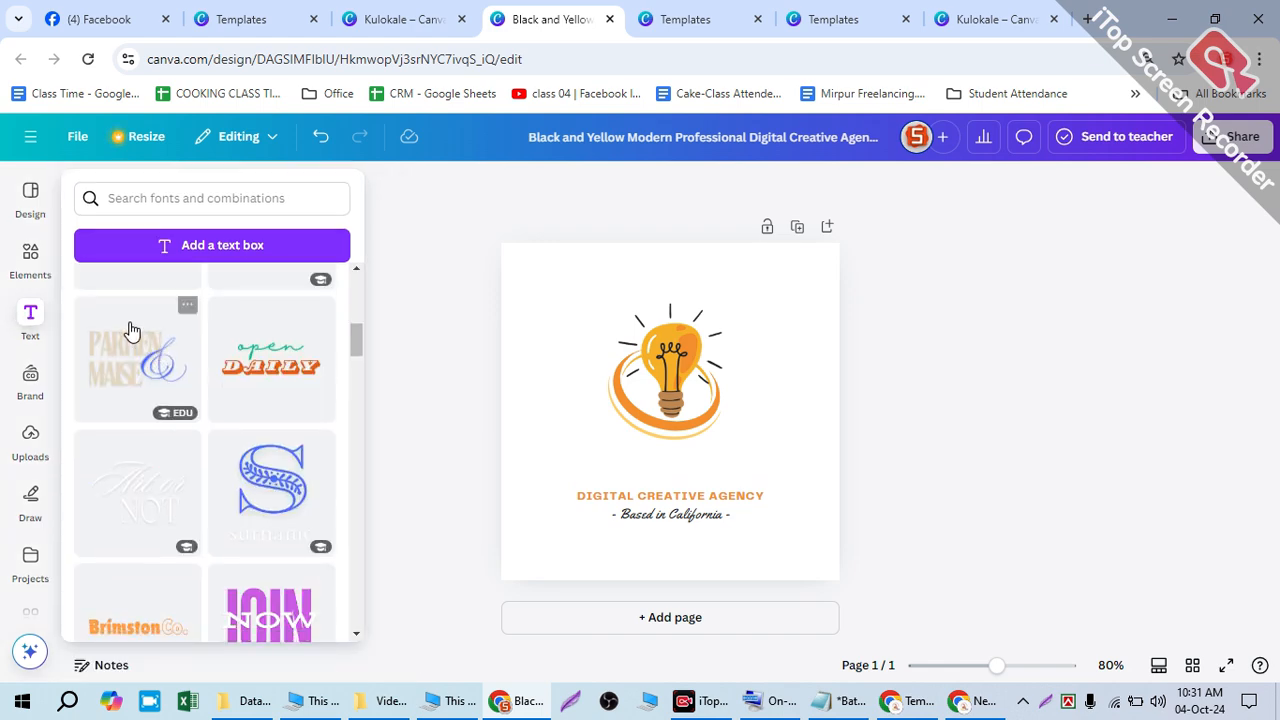
scroll(140, 510, "down", 4)
scroll(200, 480, "down", 15)
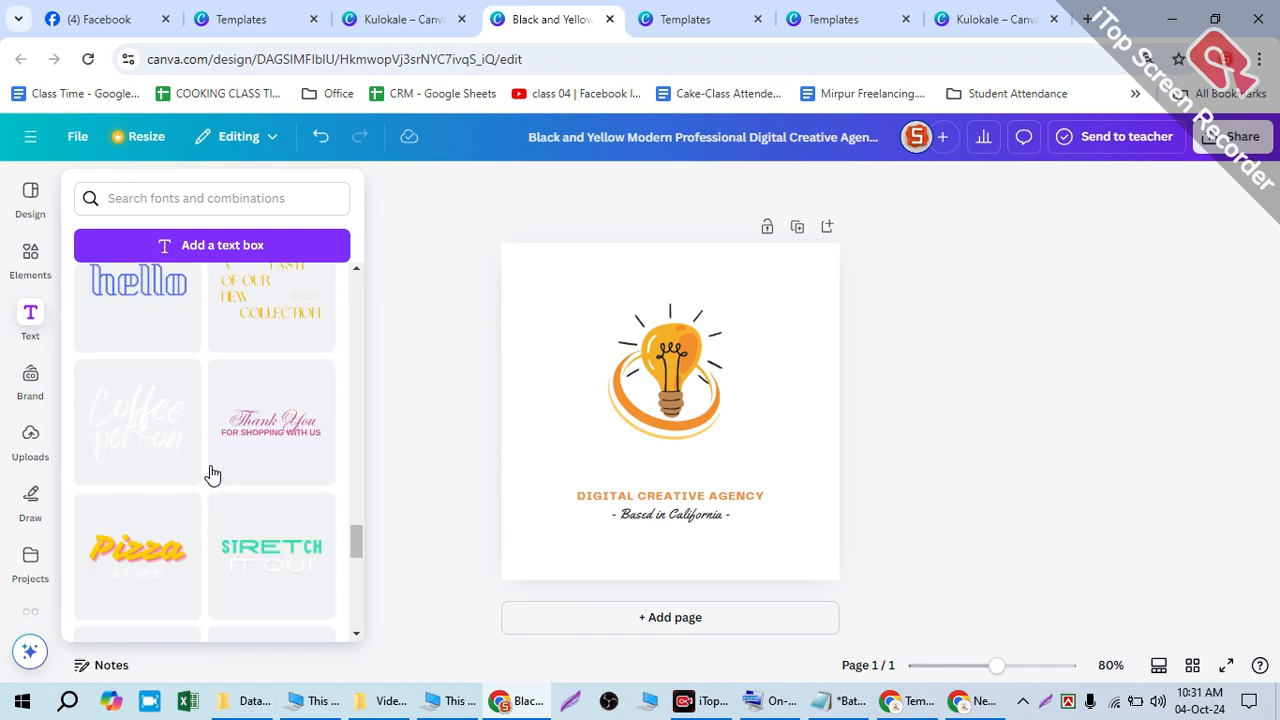
scroll(218, 473, "down", 6)
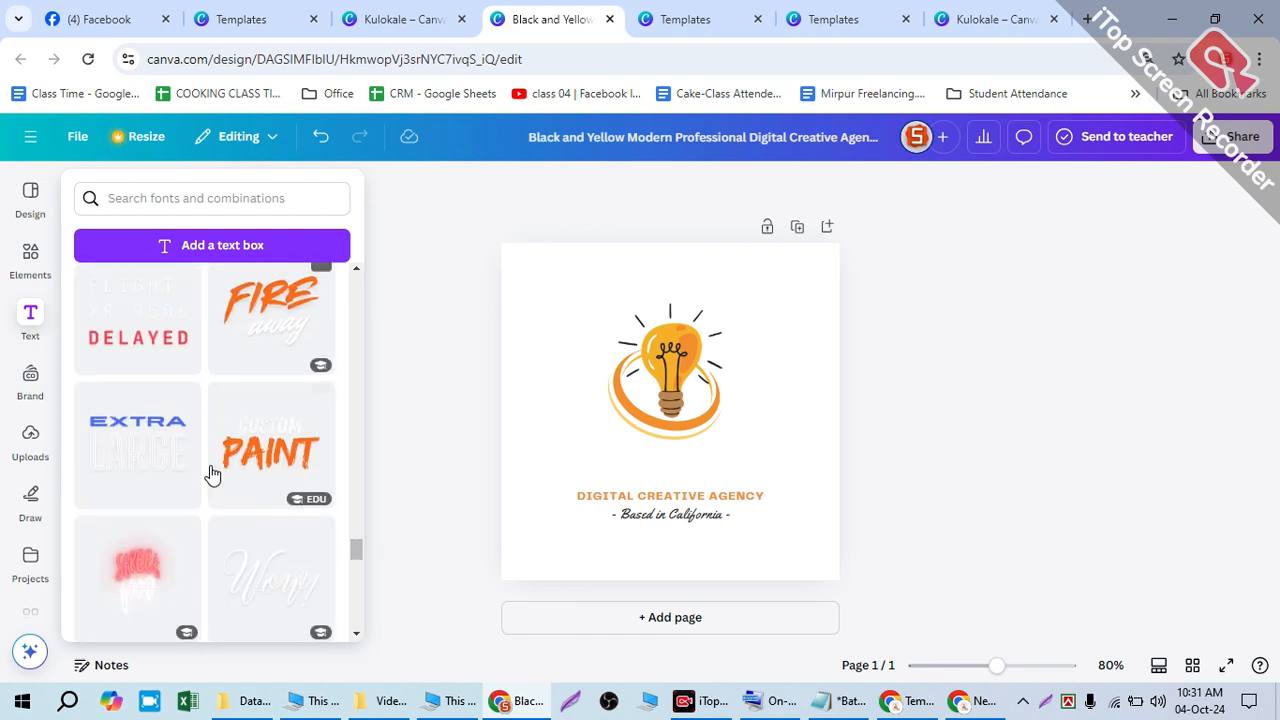
scroll(213, 472, "down", 1)
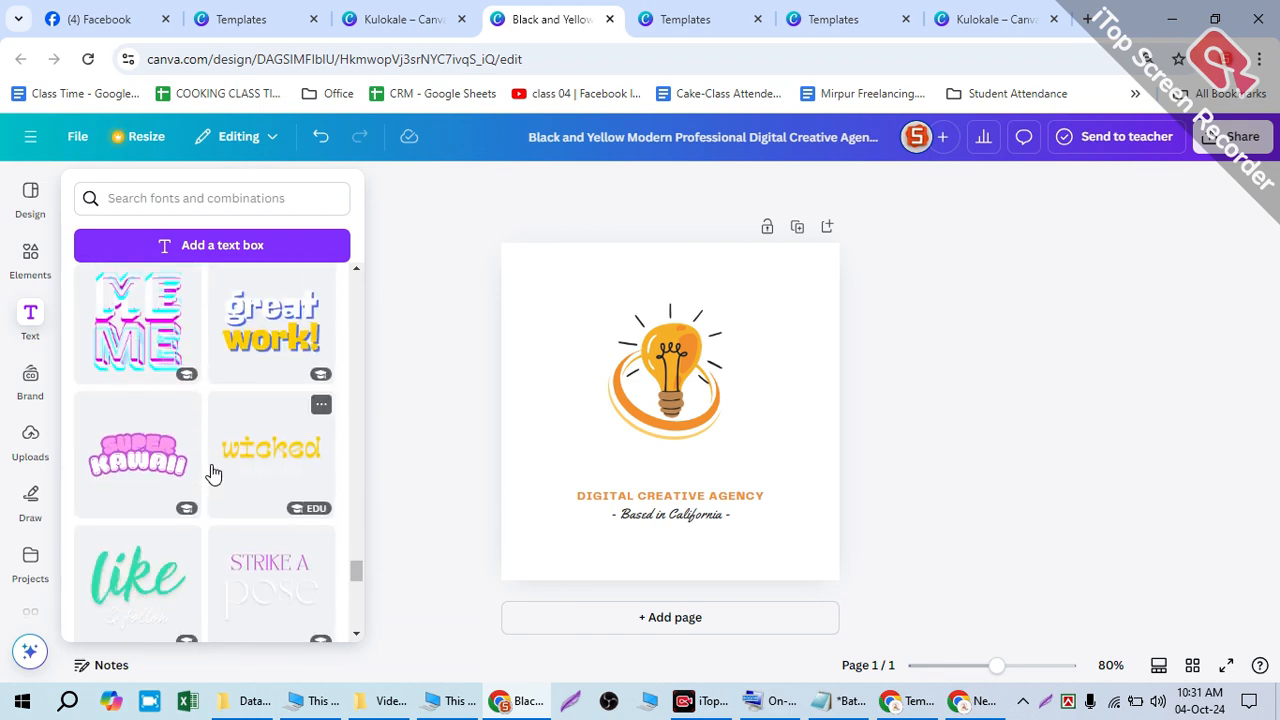
scroll(205, 530, "down", 3)
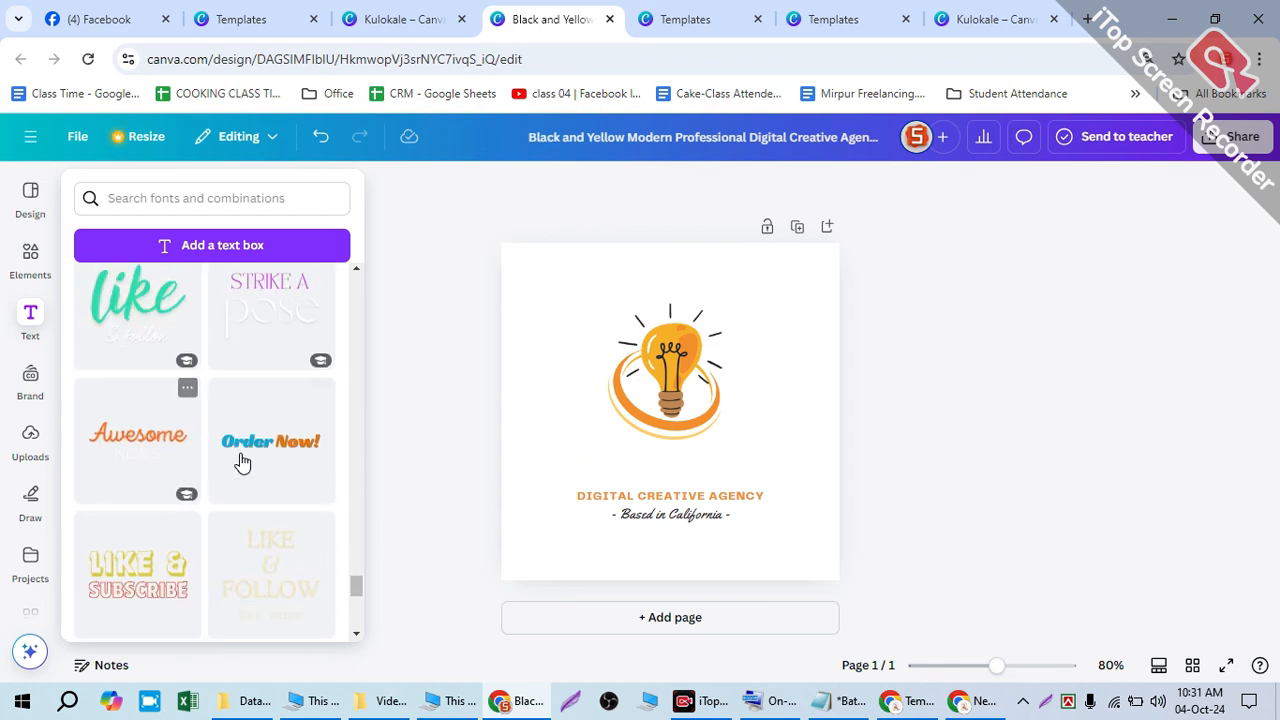
scroll(268, 446, "up", 9)
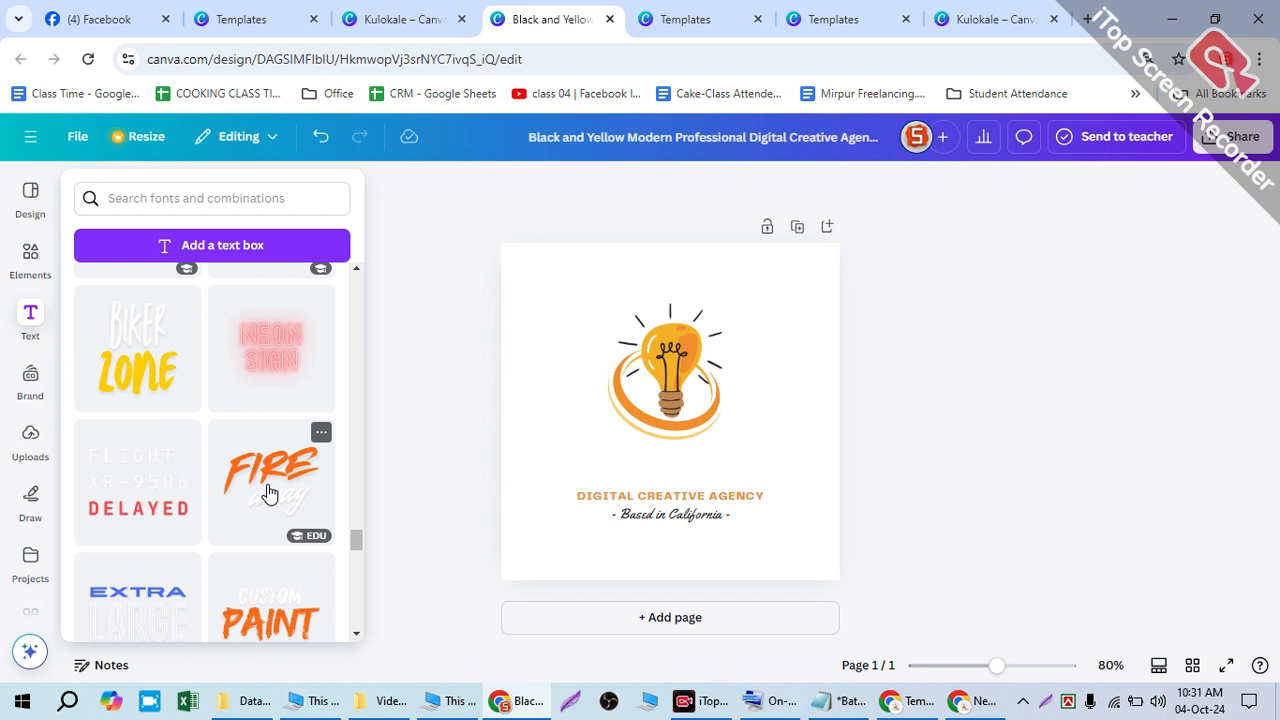
scroll(275, 507, "up", 4)
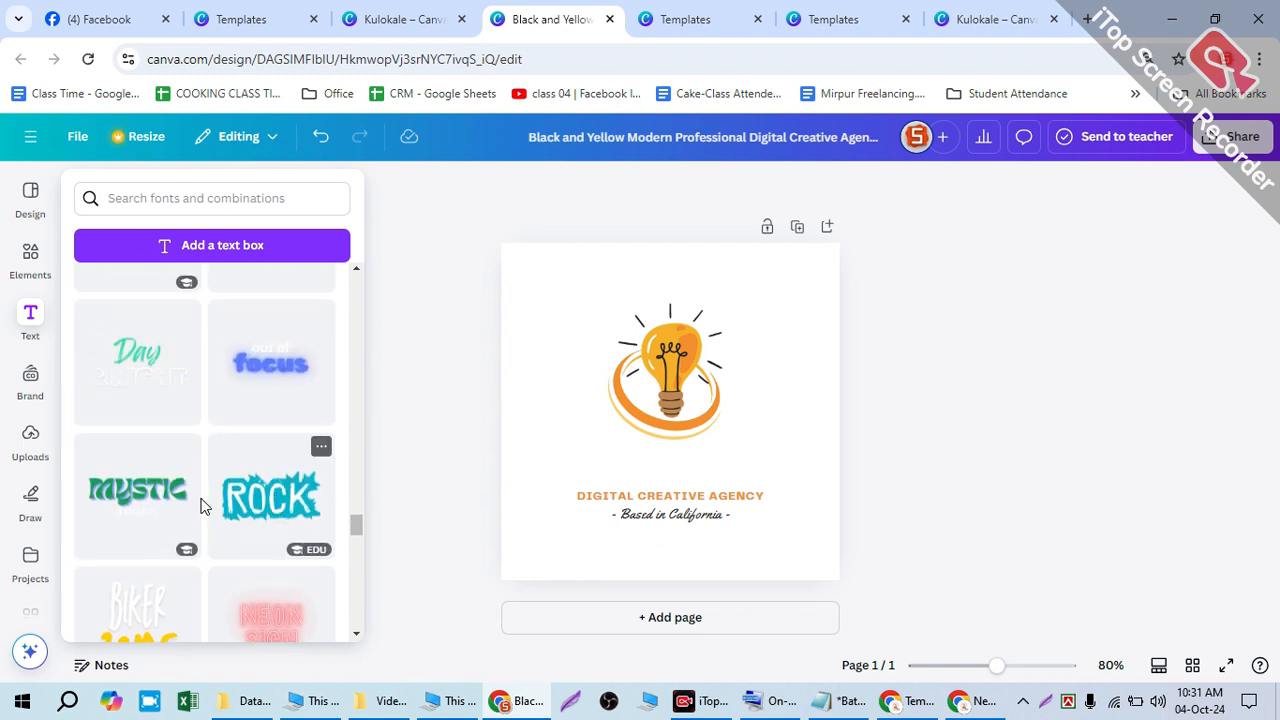
scroll(180, 380, "up", 2)
scroll(190, 360, "up", 4)
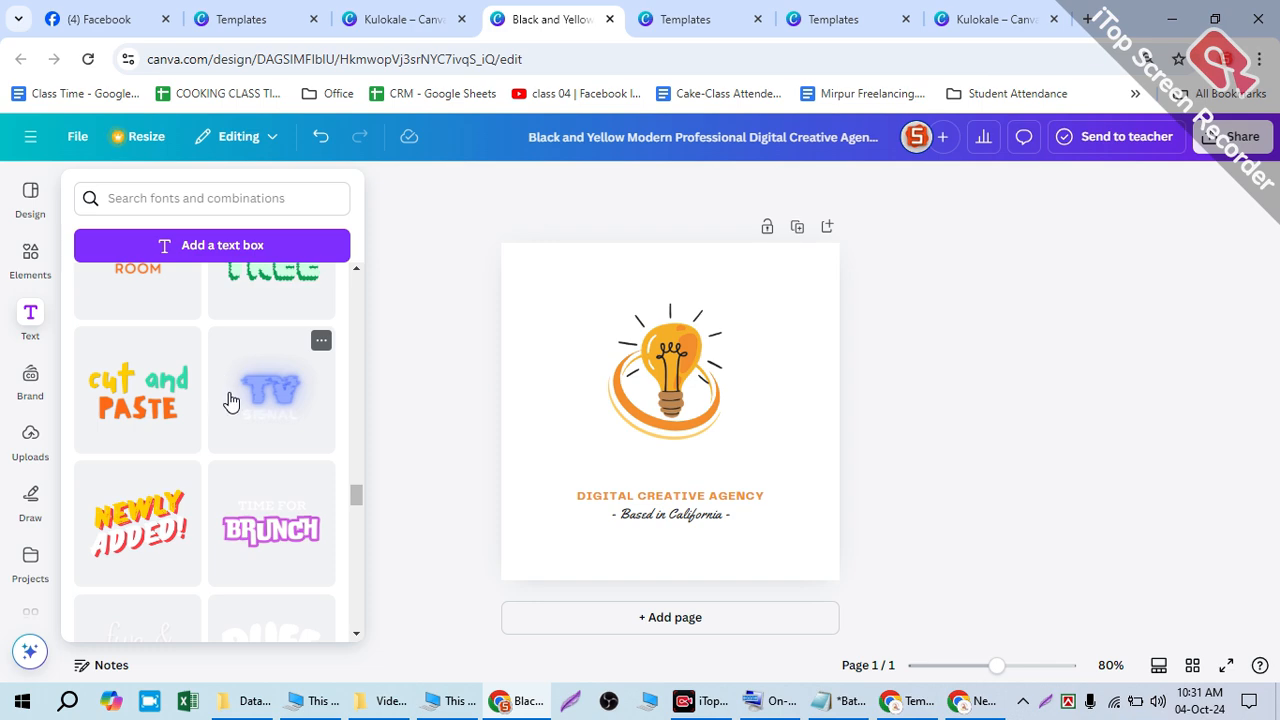
scroll(228, 388, "up", 5)
scroll(228, 392, "up", 10)
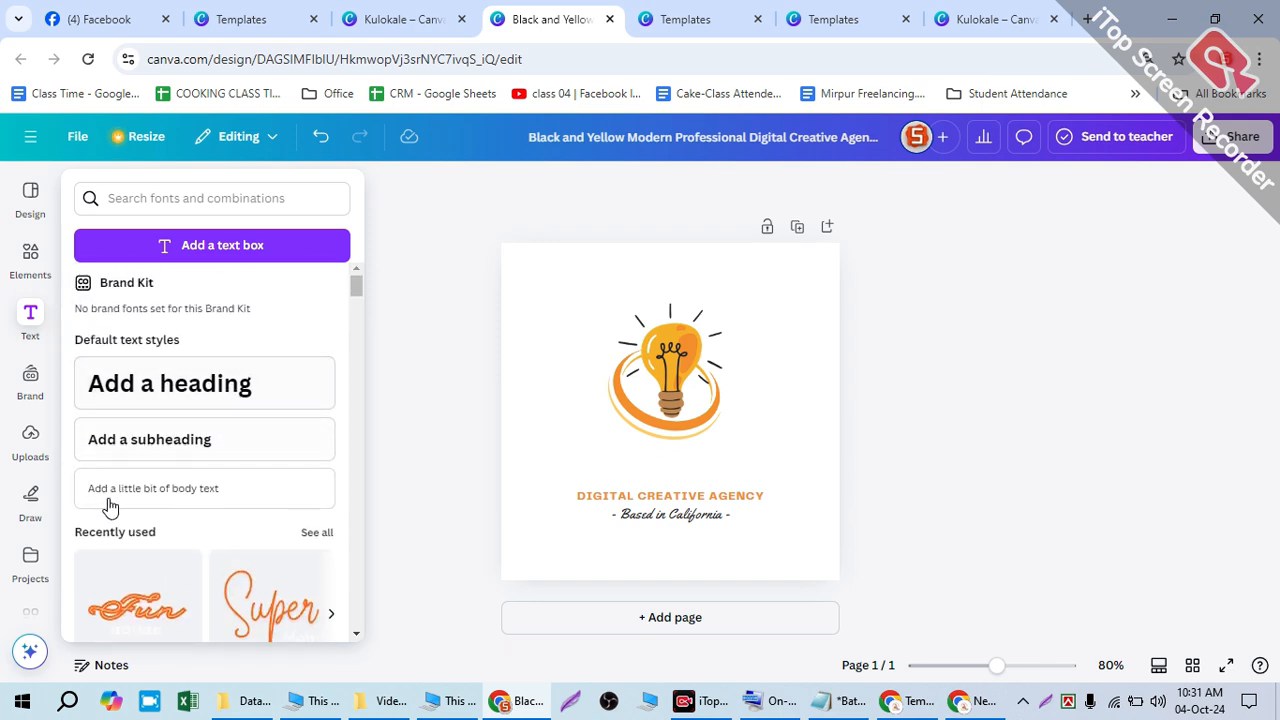
- Add a new heading and replace its placeholder text with 'POB'
left_click(149, 383)
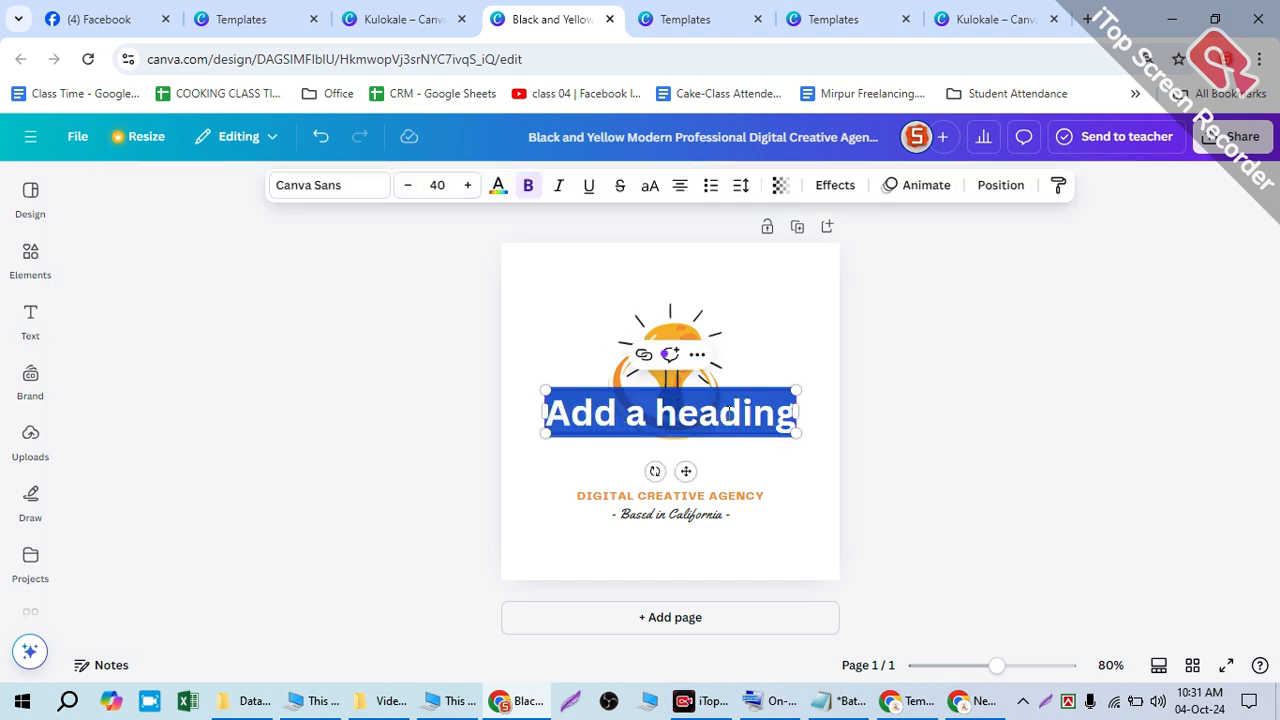
left_click(730, 412)
left_click(777, 411)
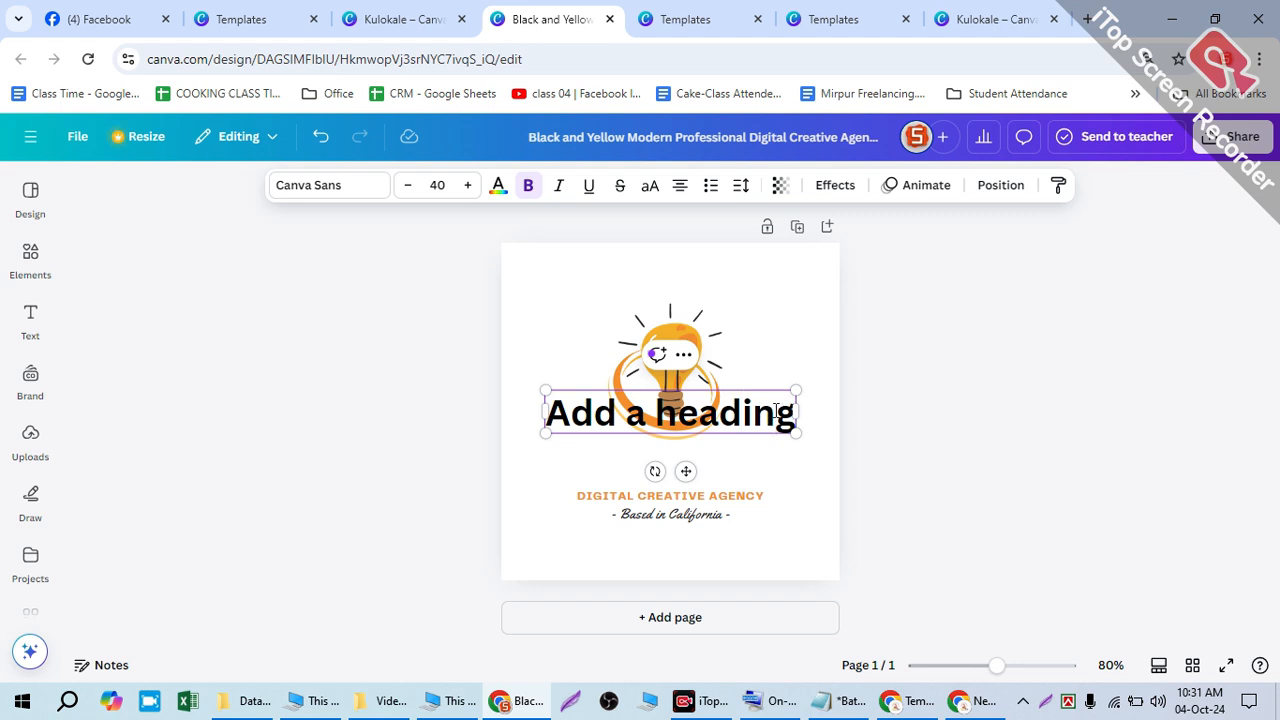
key("BackSpace")
key("BackSpace")
key("BackSpace")
key("BackSpace")
key("BackSpace")
key("BackSpace")
key("BackSpace")
key("BackSpace")
key("BackSpace")
key("BackSpace")
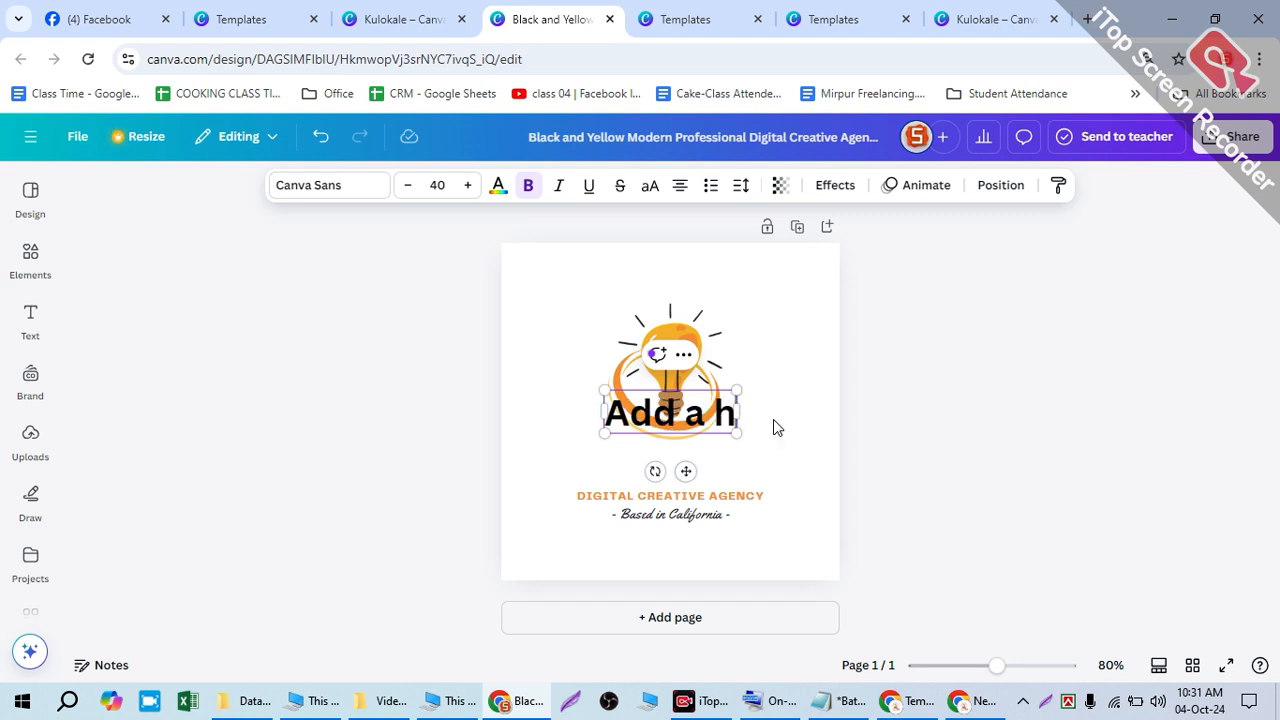
key("BackSpace")
key("BackSpace")
key("BackSpace")
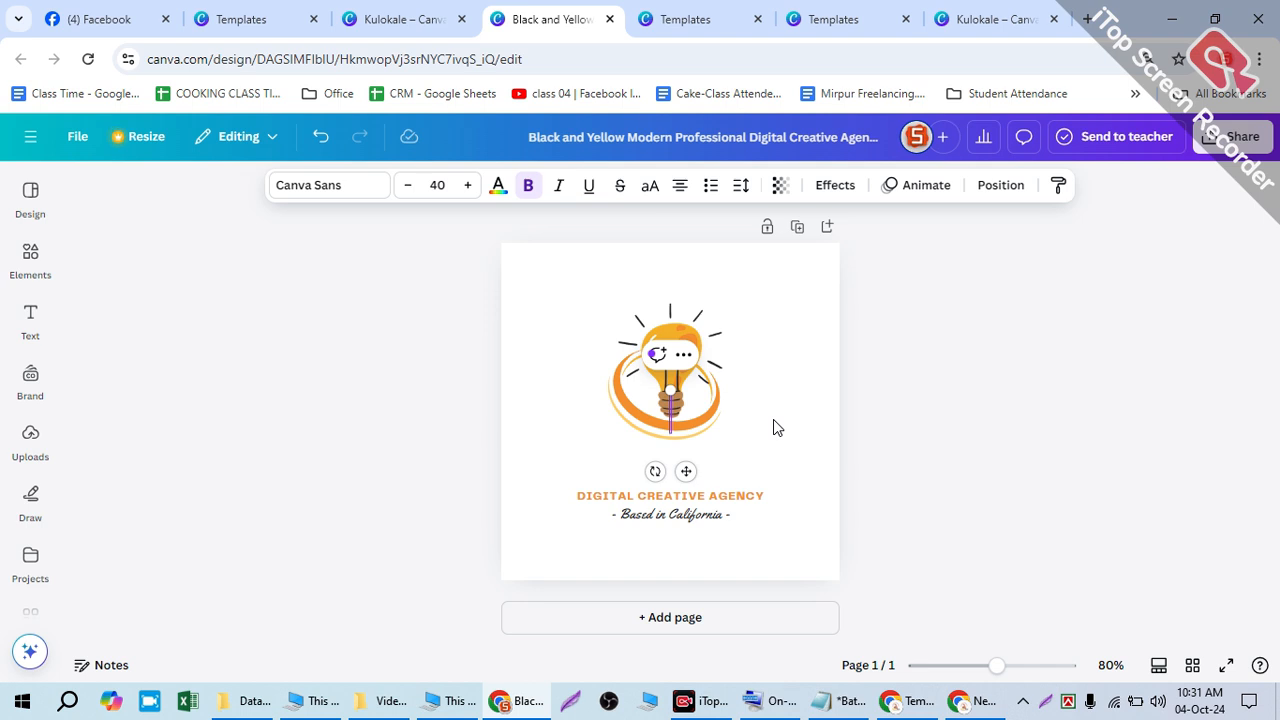
type("POB")
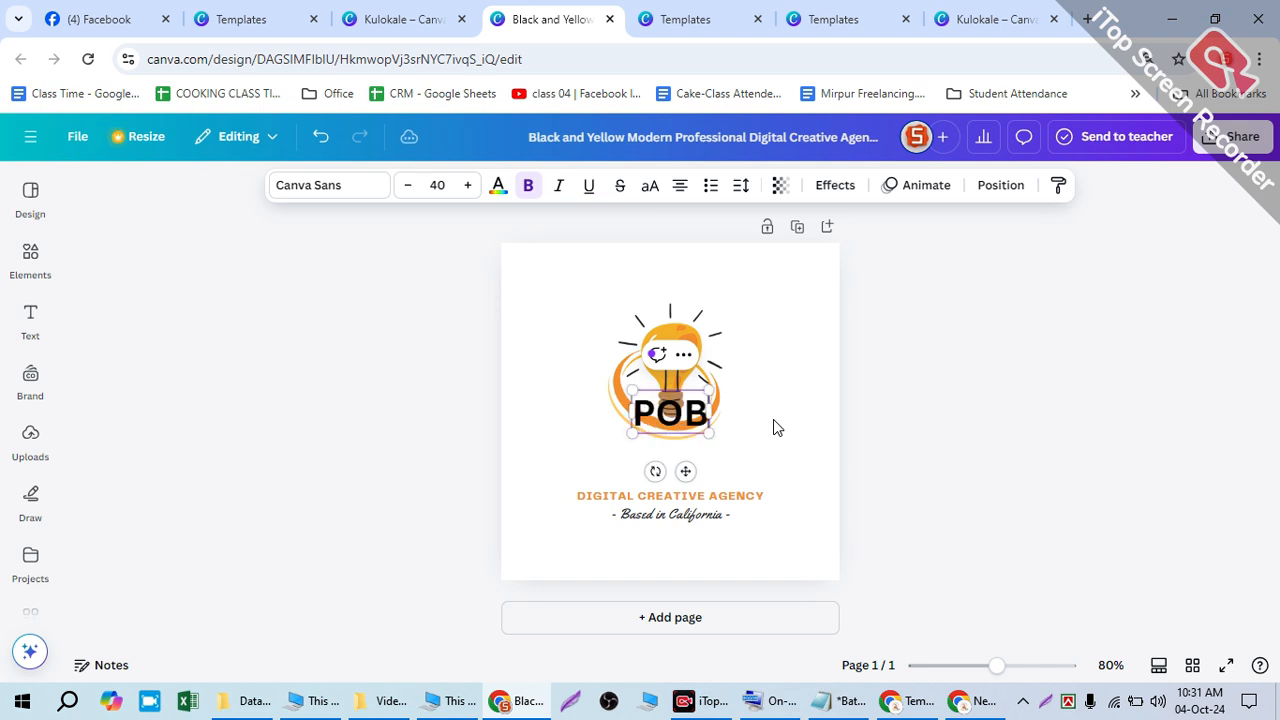
left_click(773, 428)
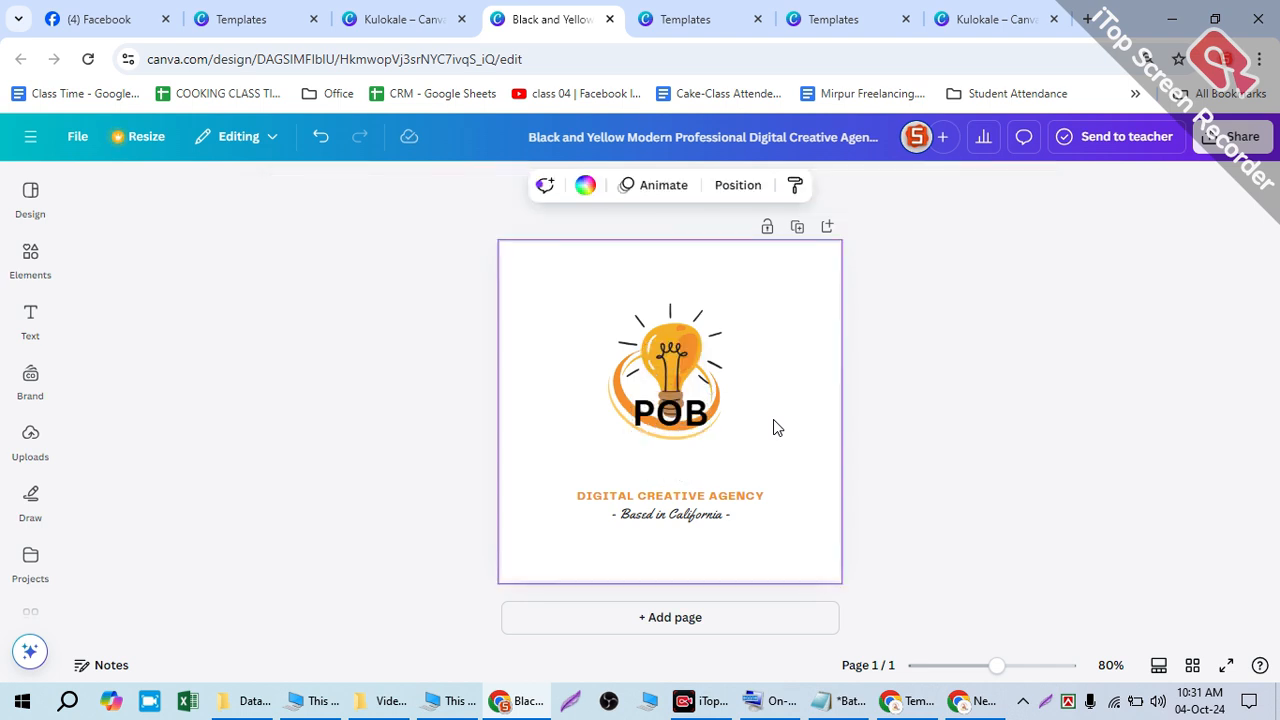
- Move the POB title below the bulb and retype it as 'Progress online business'
left_click_drag(640, 394, 641, 444)
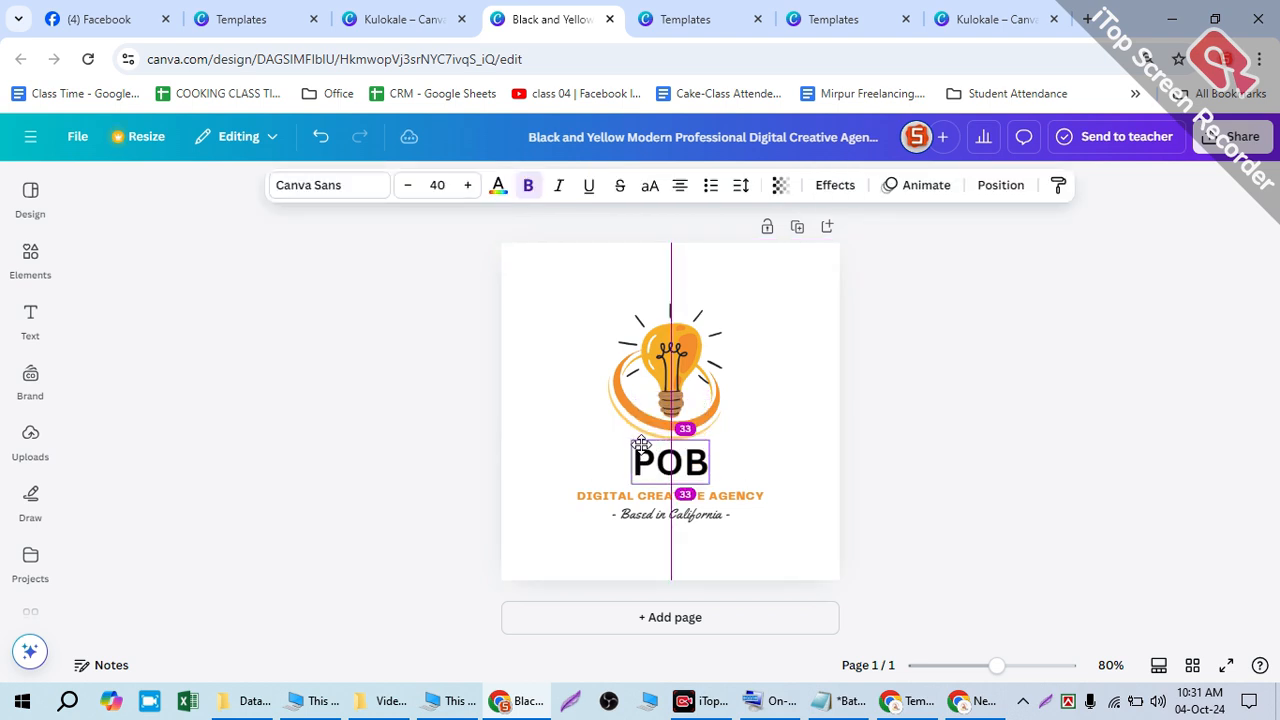
double_click(645, 447)
left_click(663, 448)
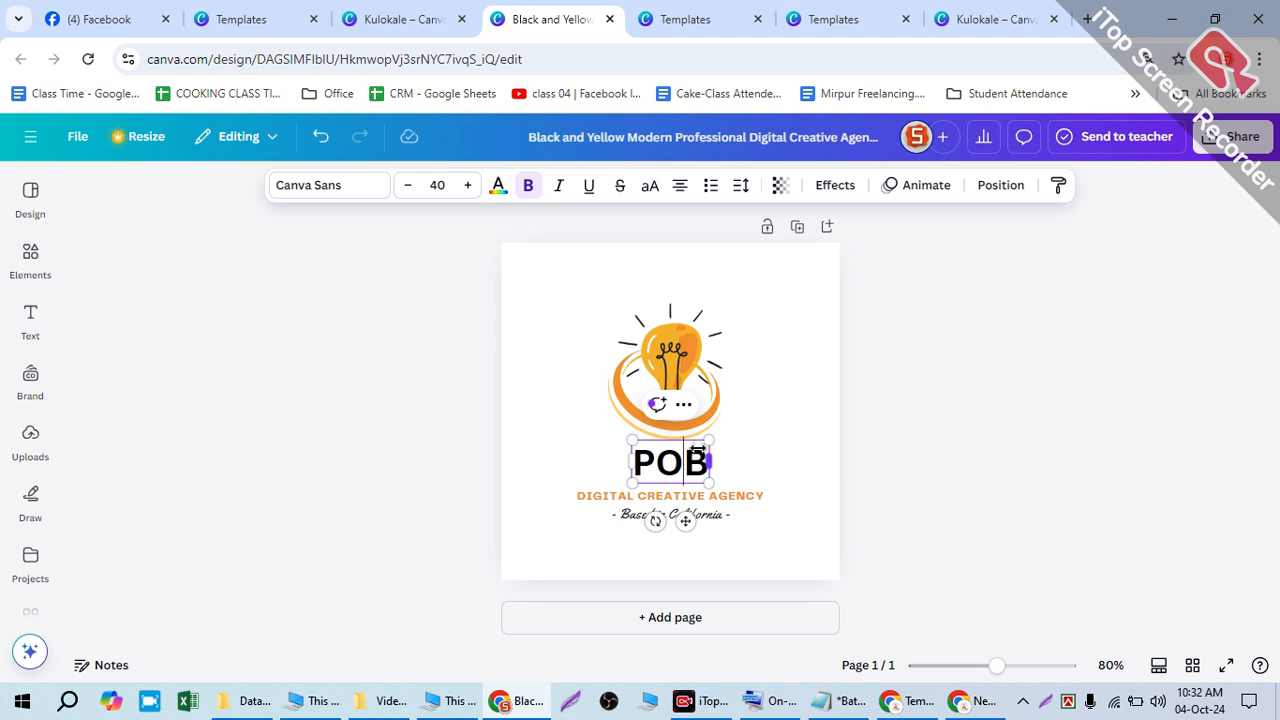
key("BackSpace")
key("BackSpace")
type("ro")
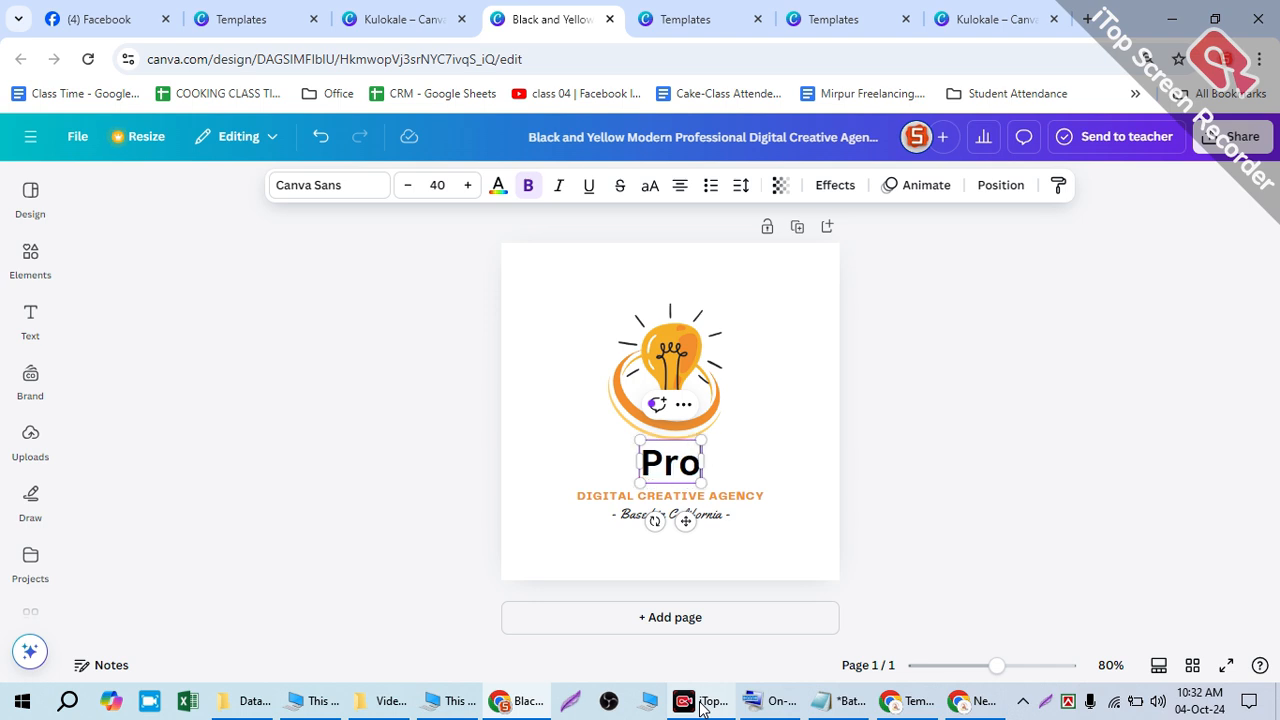
type("gress online busine")
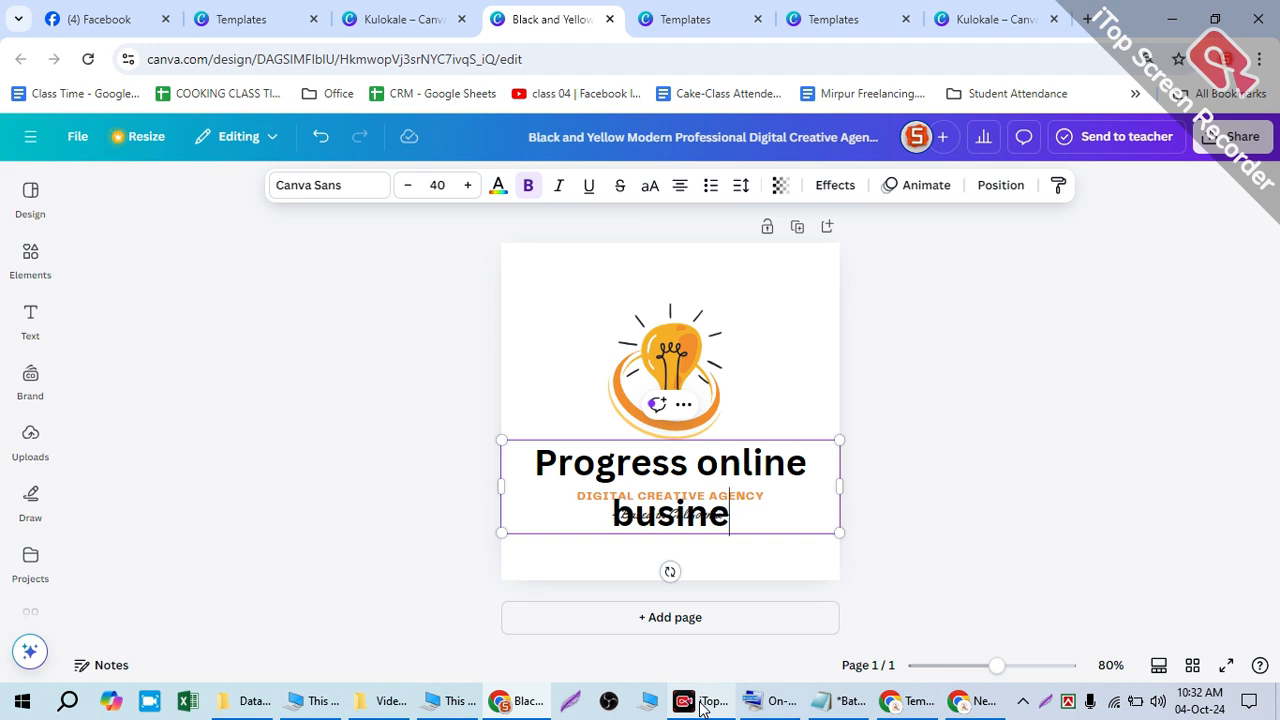
type("ss")
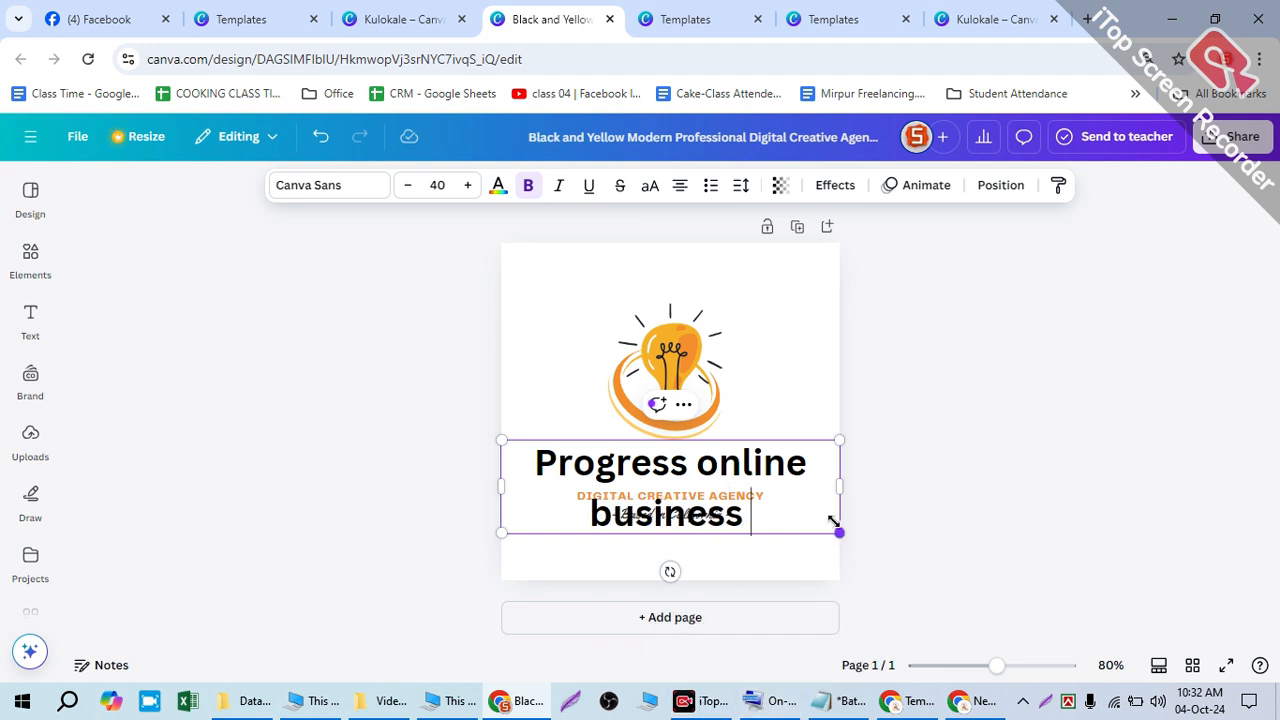
- Shrink the heading to size 28.7 and widen its box so 'Progress online business' fits one line
left_click_drag(834, 522, 777, 517)
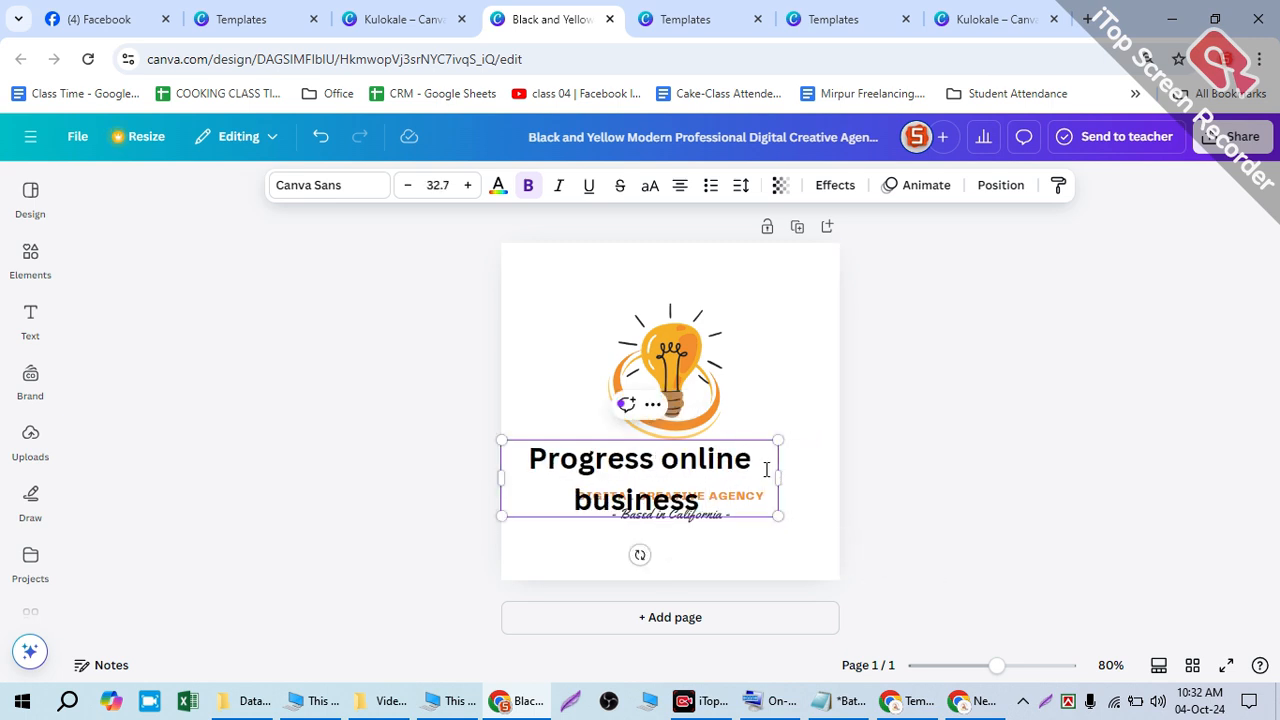
mouse_move(767, 466)
left_mouse_down()
mouse_move(864, 459)
mouse_move(785, 460)
left_mouse_up()
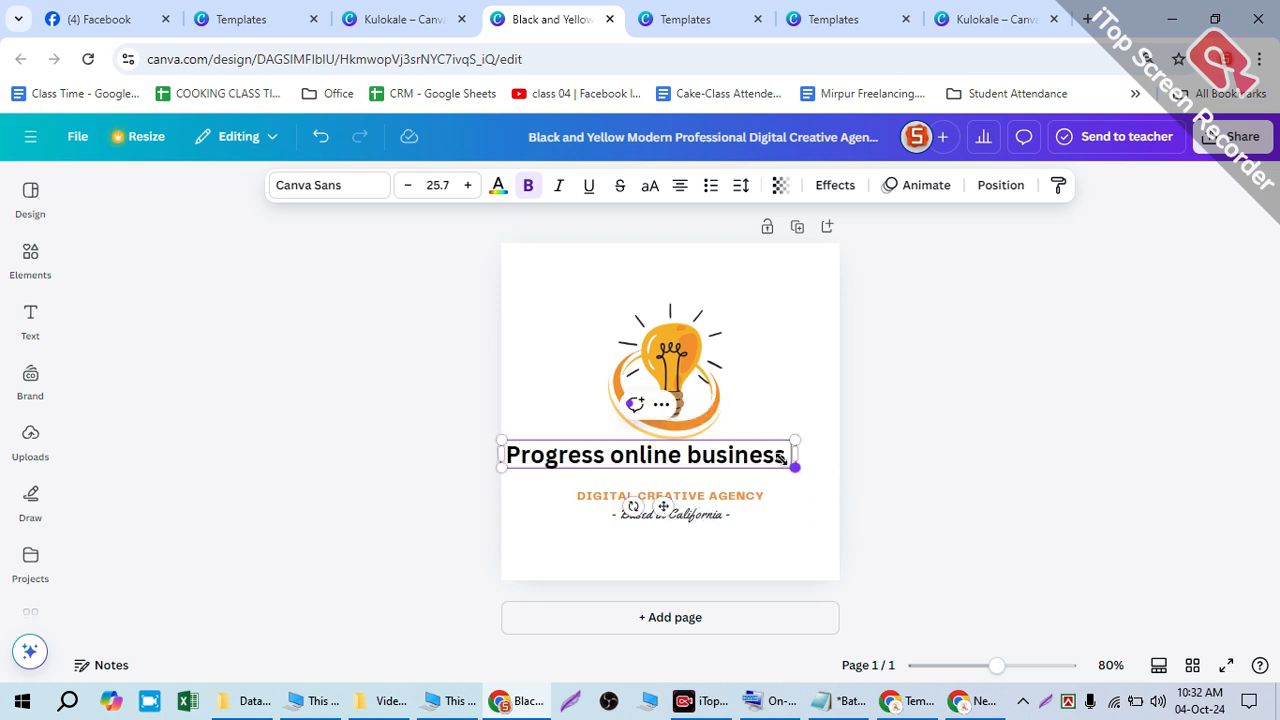
left_click(465, 185)
left_click(465, 185)
left_click(465, 185)
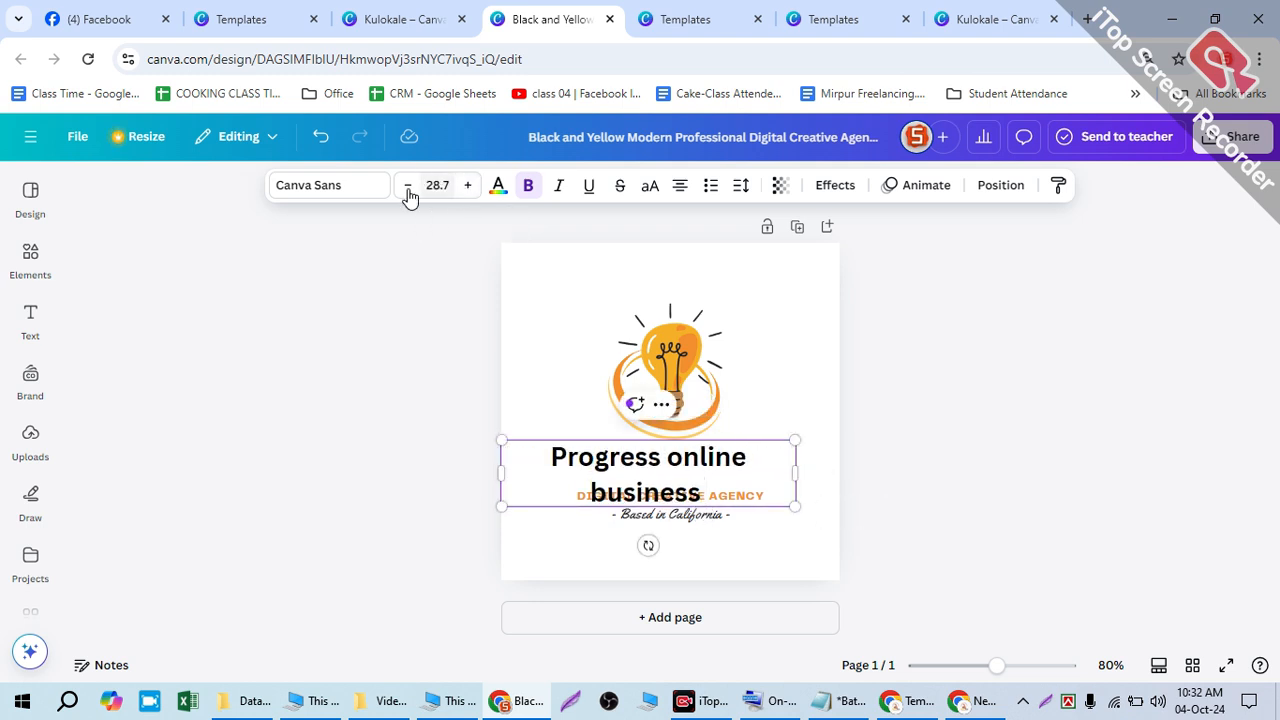
left_click_drag(787, 457, 840, 457)
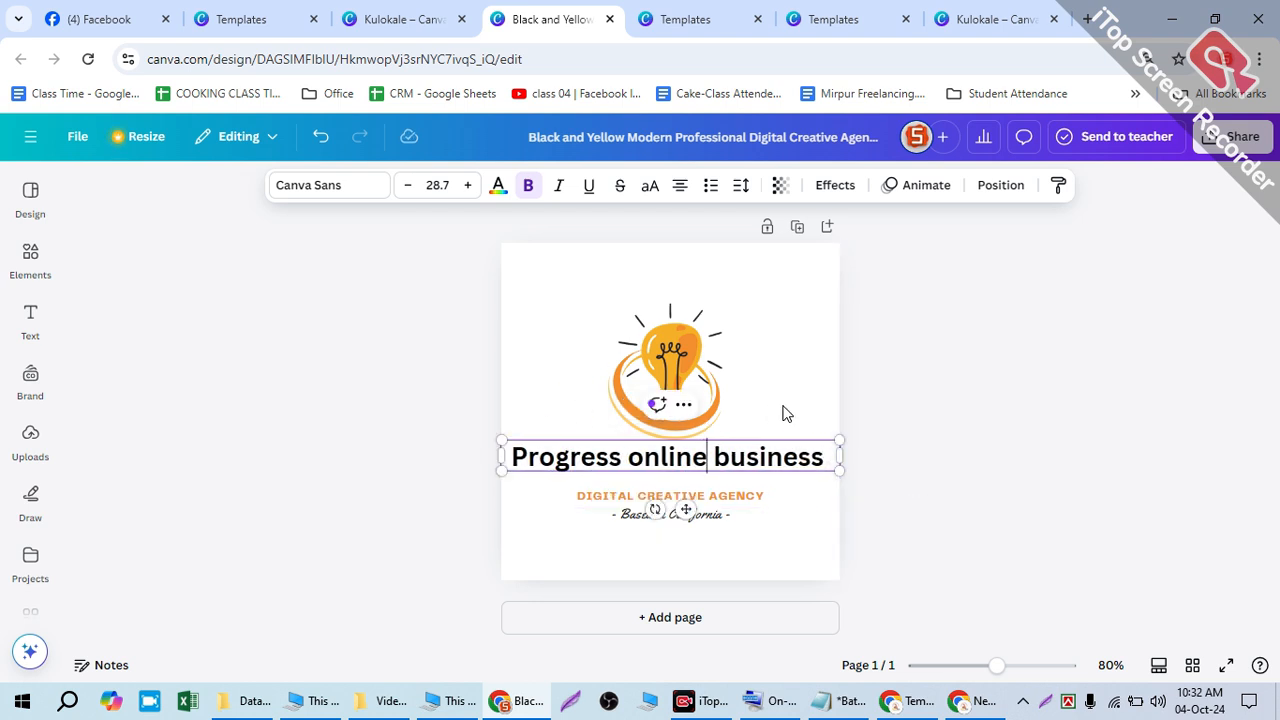
left_click(815, 512)
left_click_drag(691, 444, 703, 438)
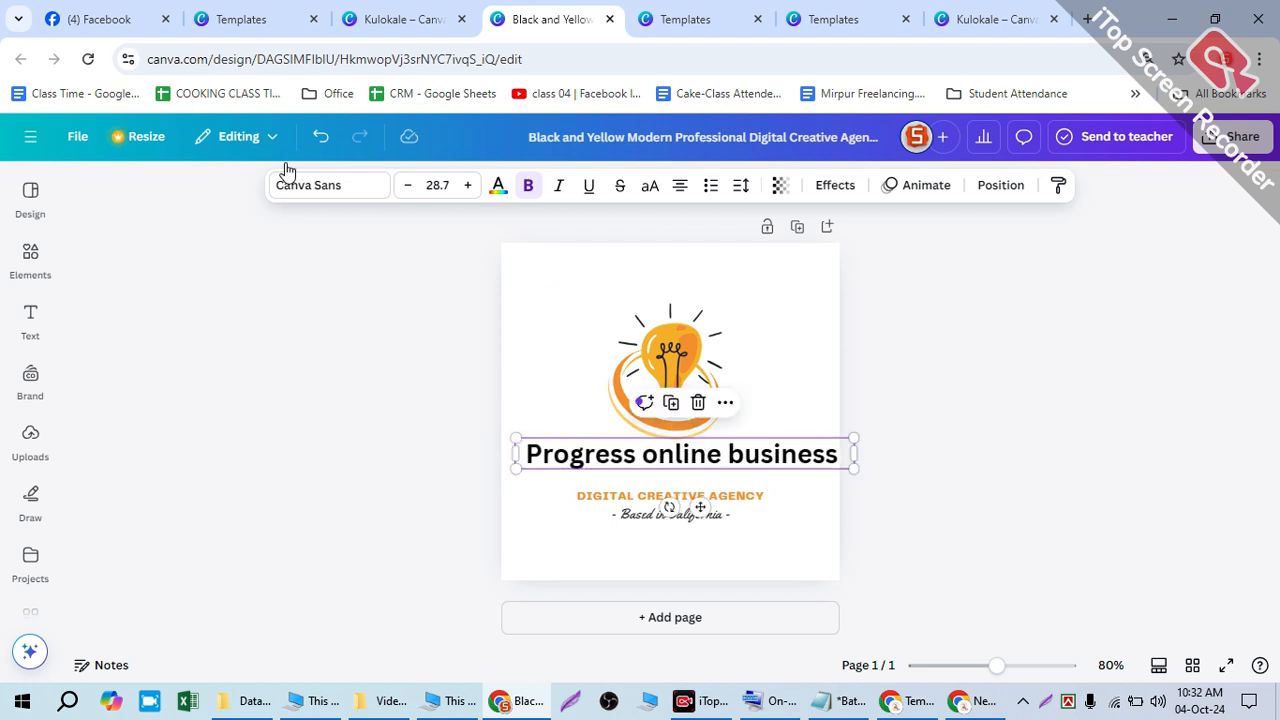
- Change the heading font from Canva Sans to Impact and nudge it slightly lower
left_click(309, 184)
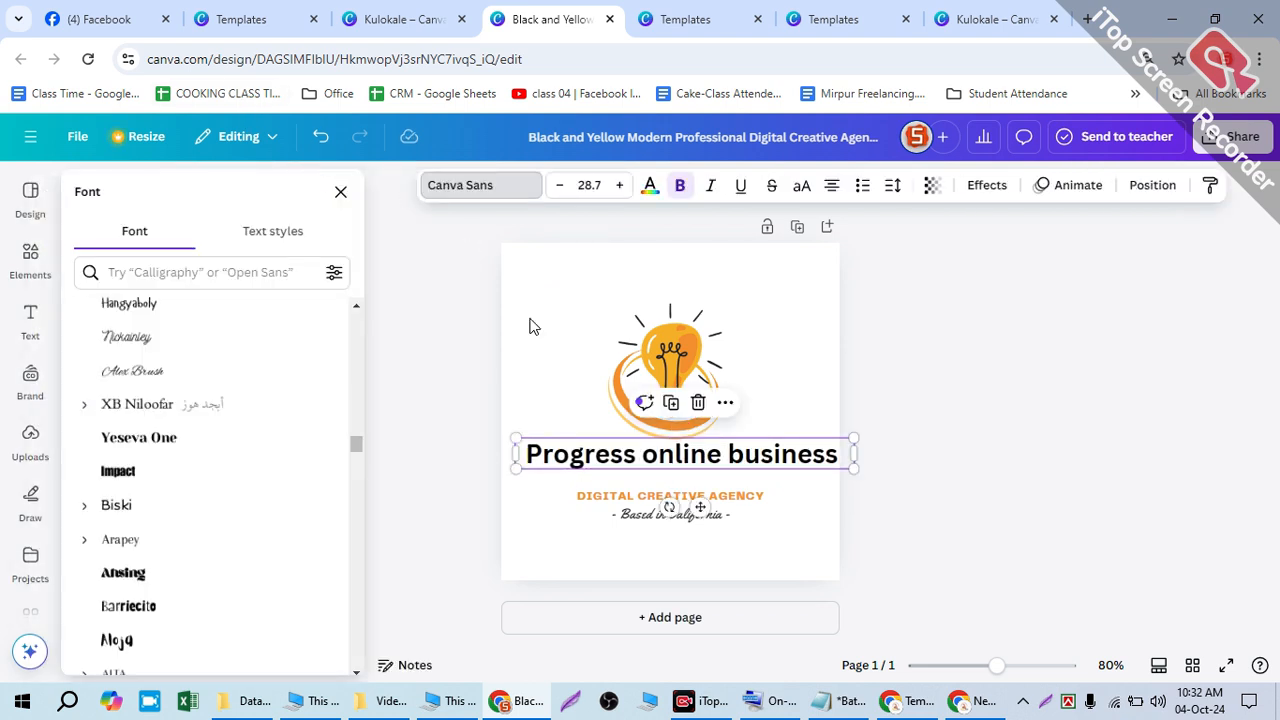
scroll(310, 364, "up", 3)
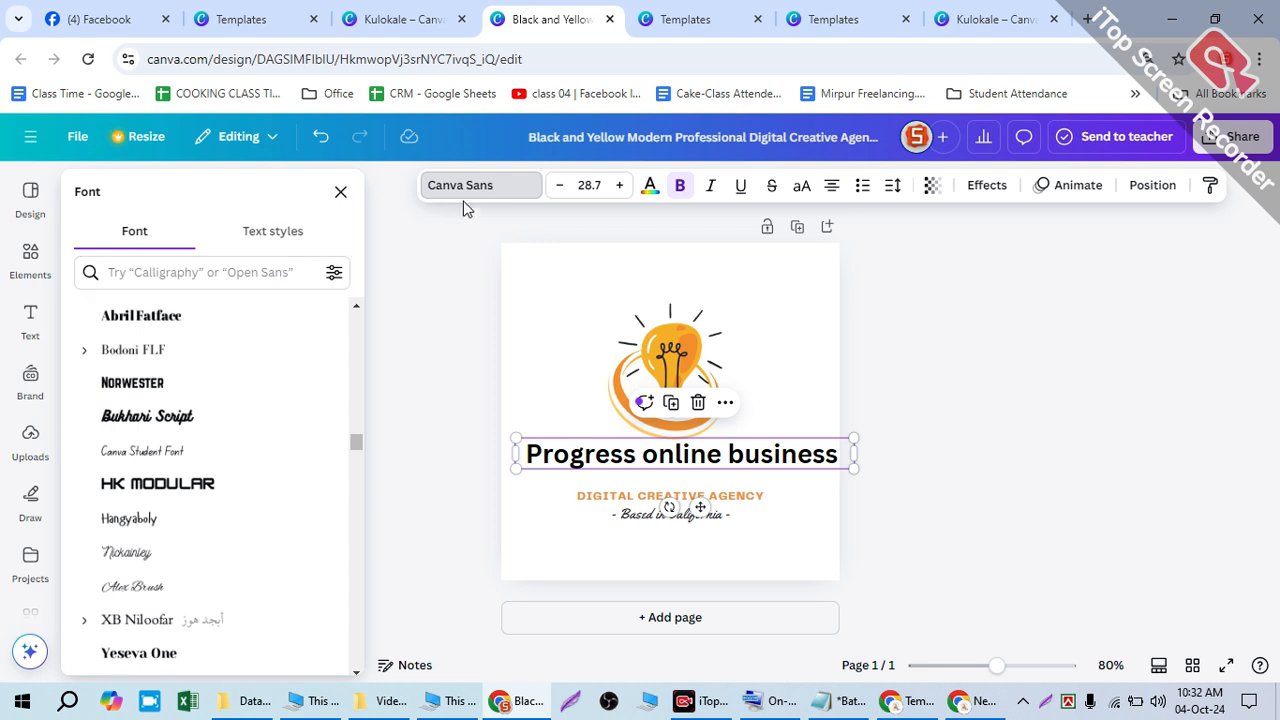
scroll(171, 323, "down", 3)
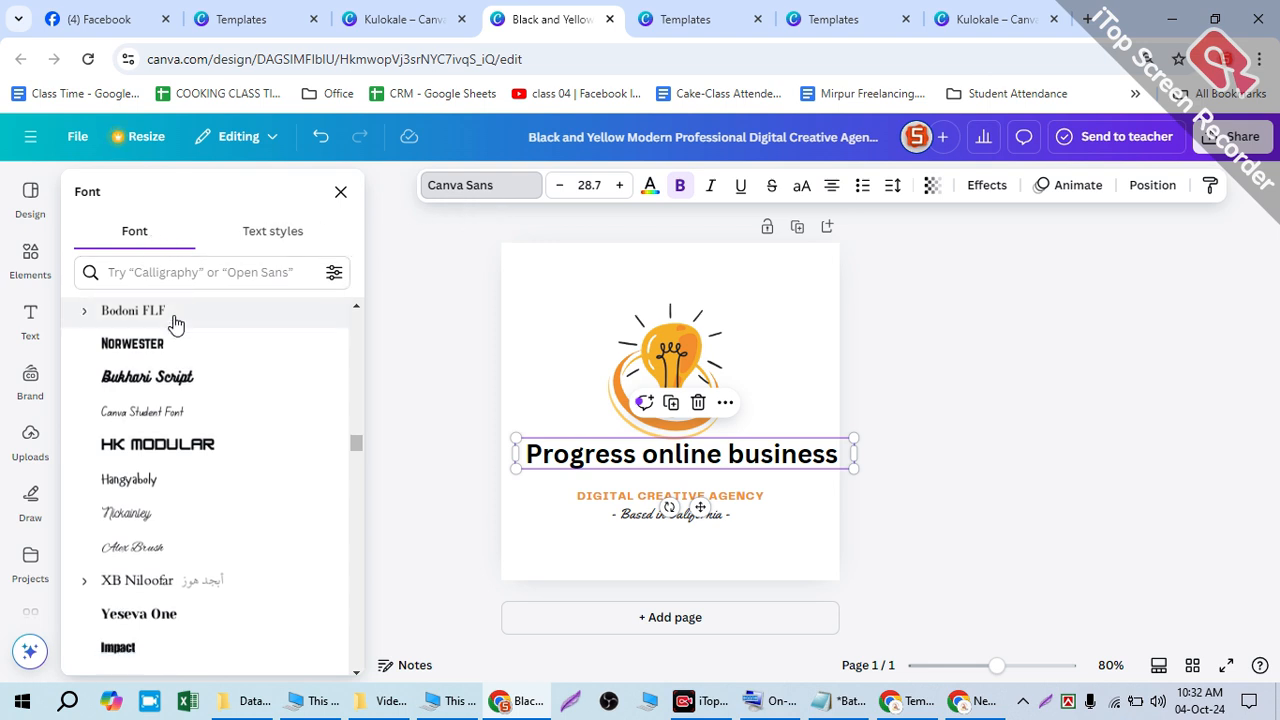
left_click(283, 237)
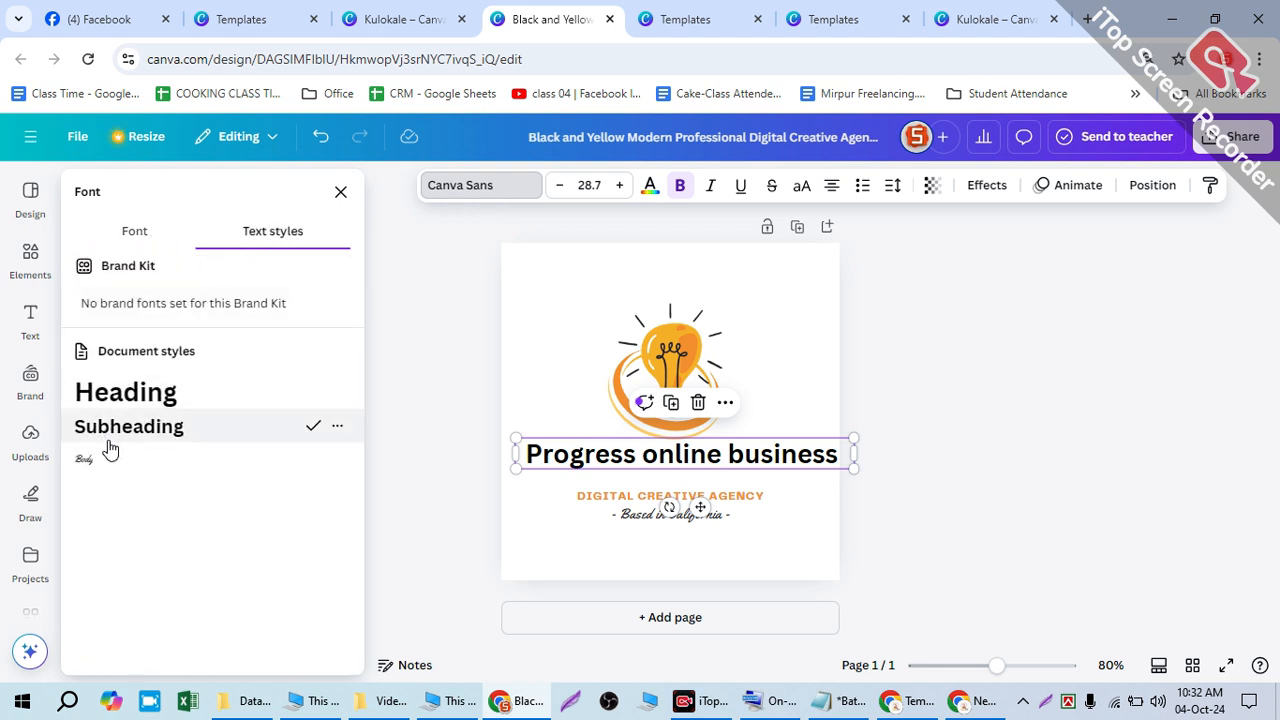
left_click(145, 233)
scroll(160, 410, "down", 4)
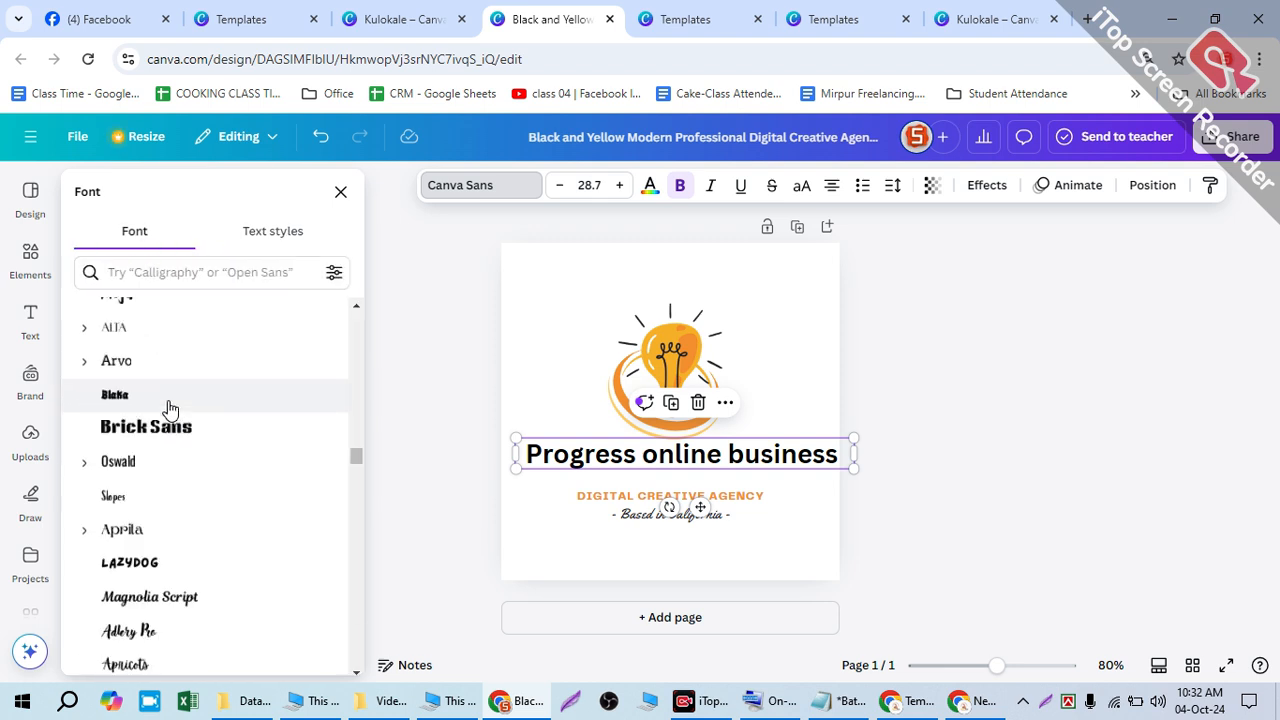
scroll(160, 412, "up", 3)
left_click(120, 410)
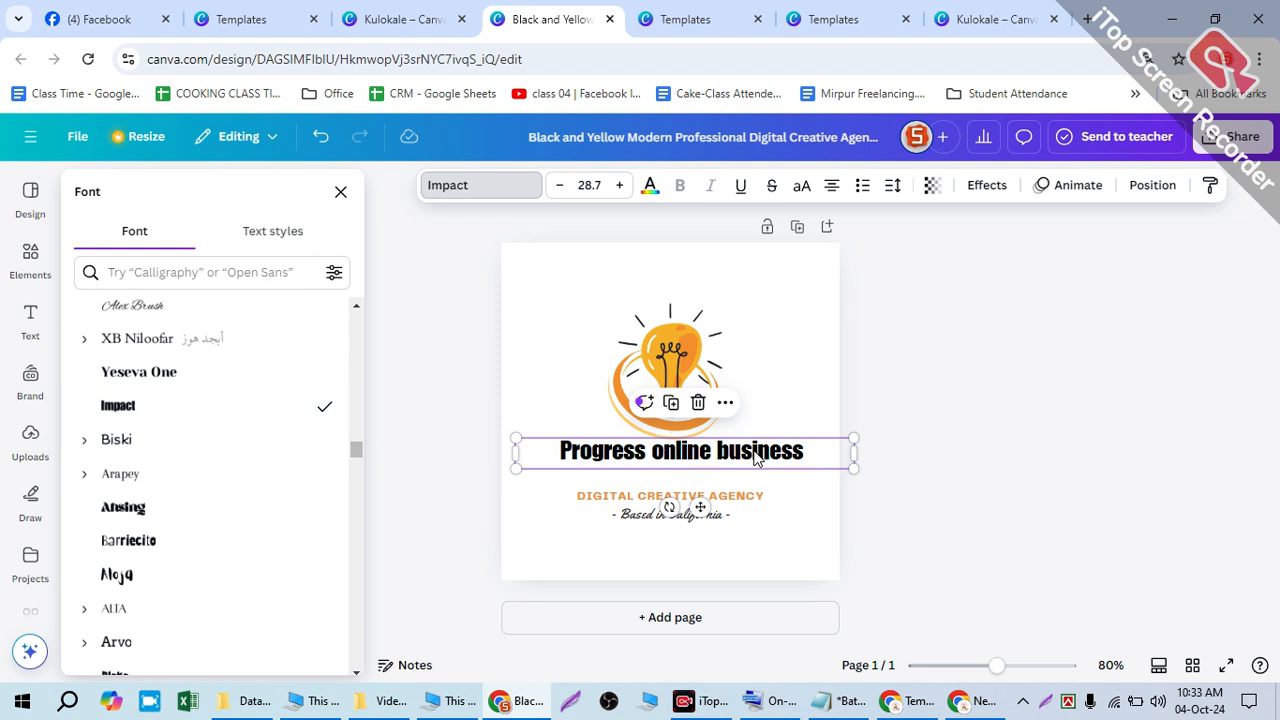
left_click(783, 363)
left_click(760, 452)
left_click_drag(760, 450, 760, 457)
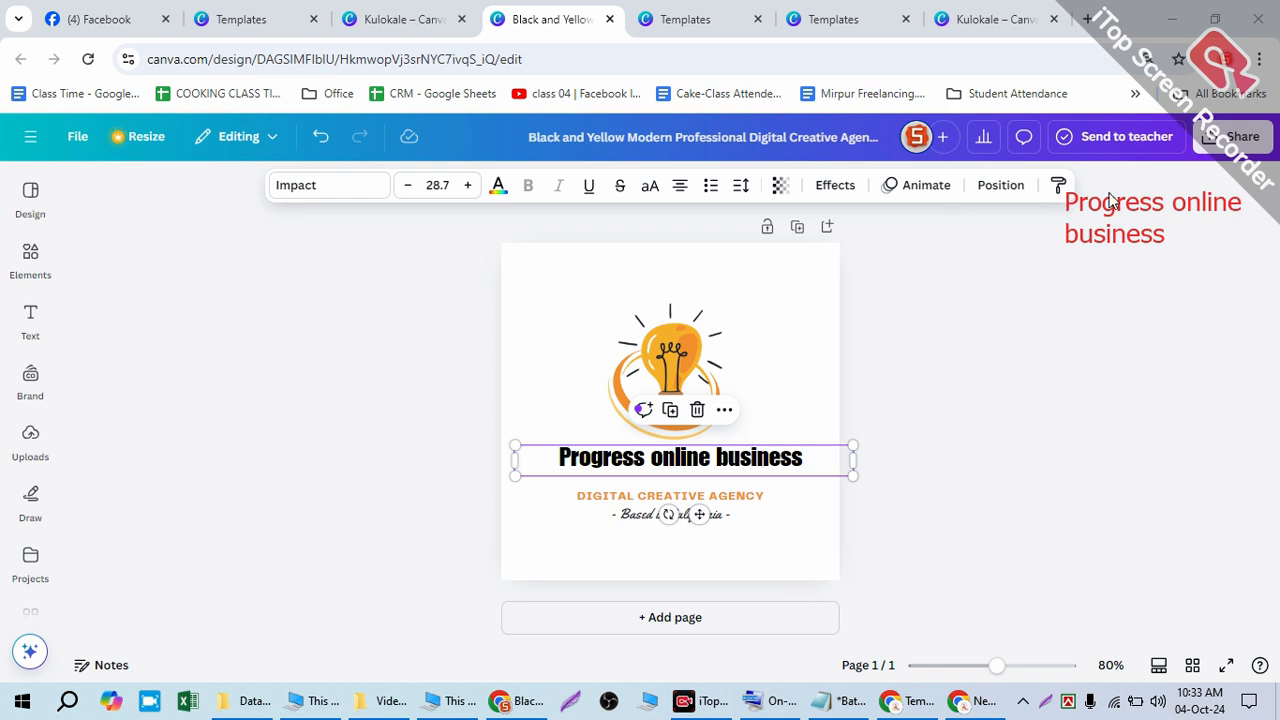
mouse_move(571, 360)
left_mouse_down()
mouse_move(599, 282)
mouse_move(647, 275)
mouse_move(708, 287)
mouse_move(736, 344)
left_mouse_up()
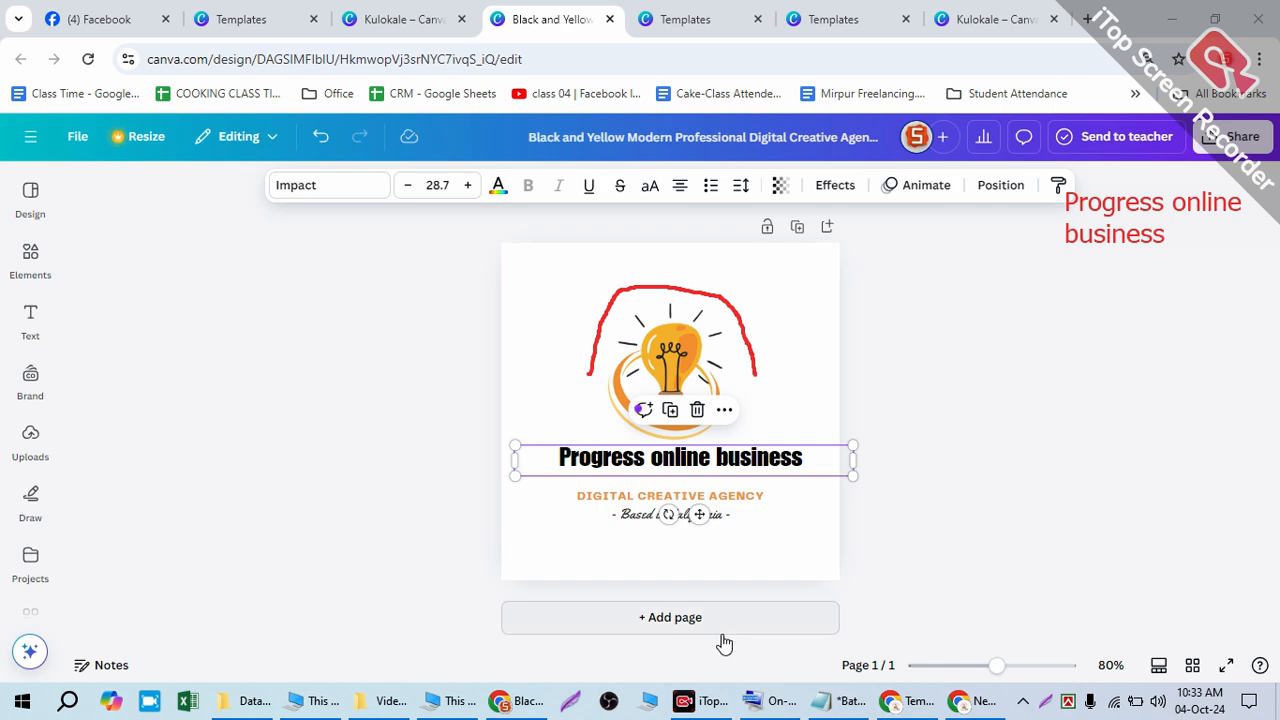
- Open the Downloads folder in File Explorer and scroll through its 117 items
left_click(245, 700)
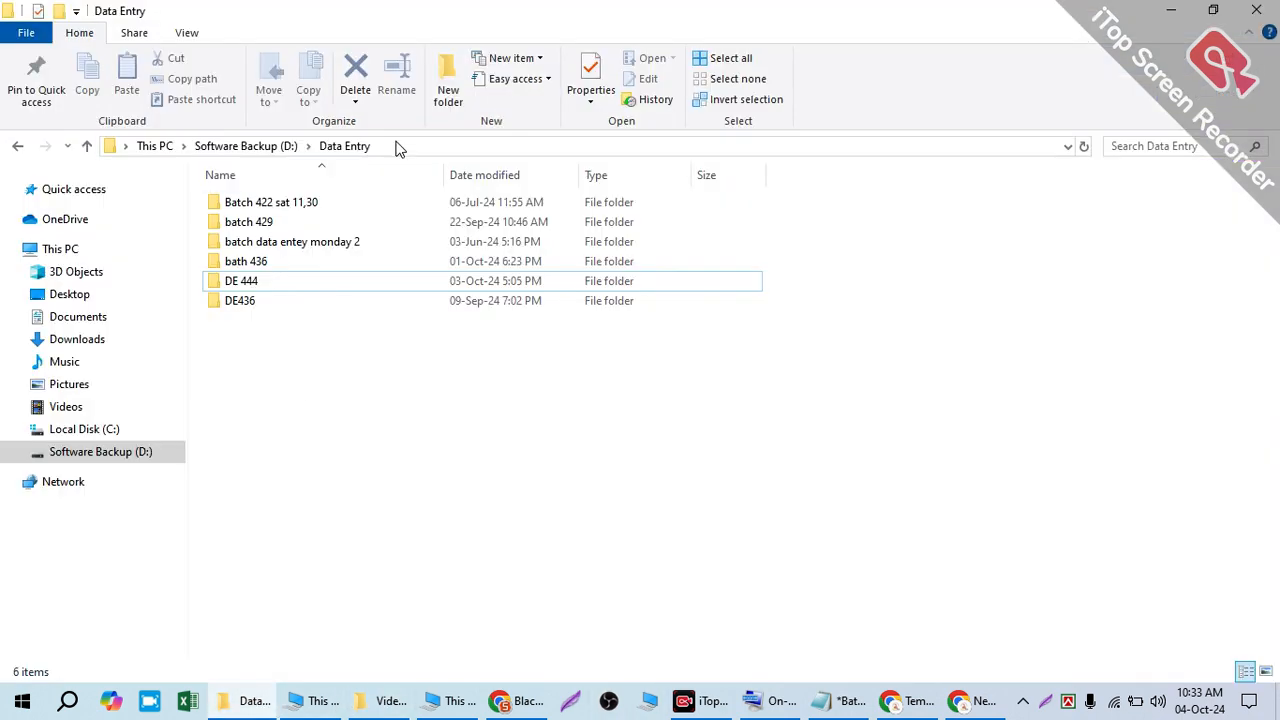
left_click(66, 339)
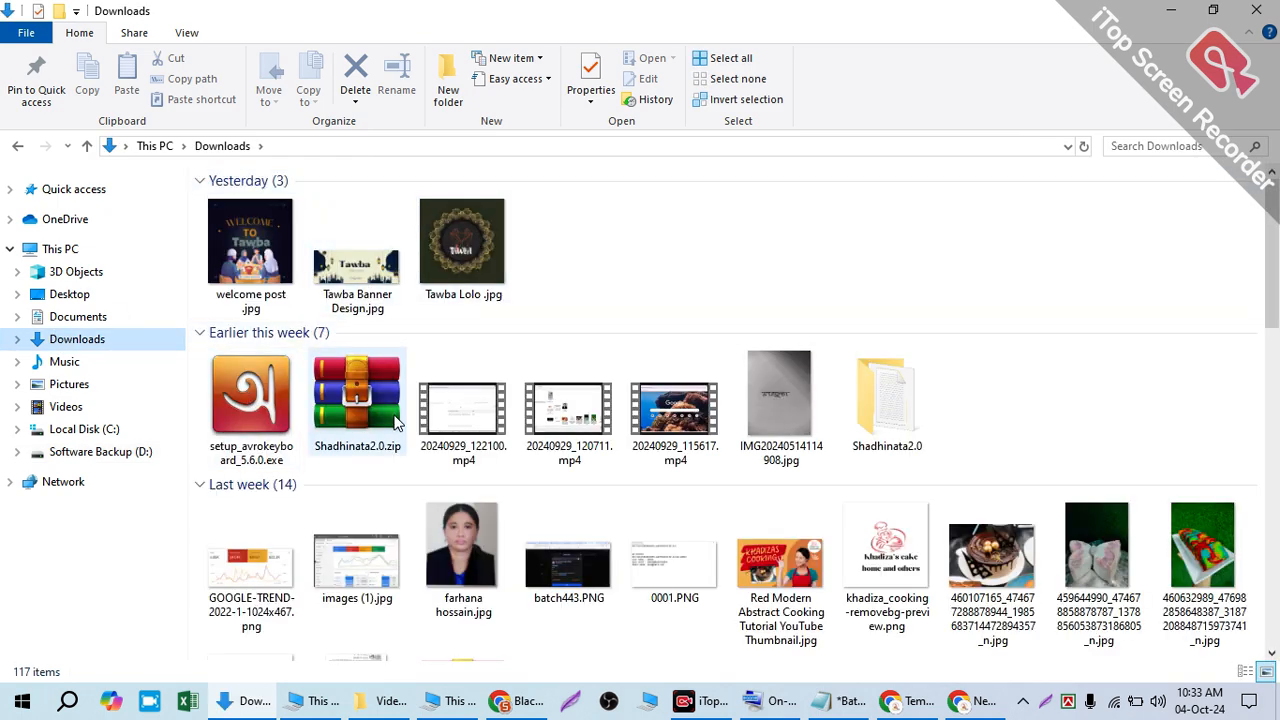
scroll(775, 433, "down", 3)
scroll(778, 410, "up", 3)
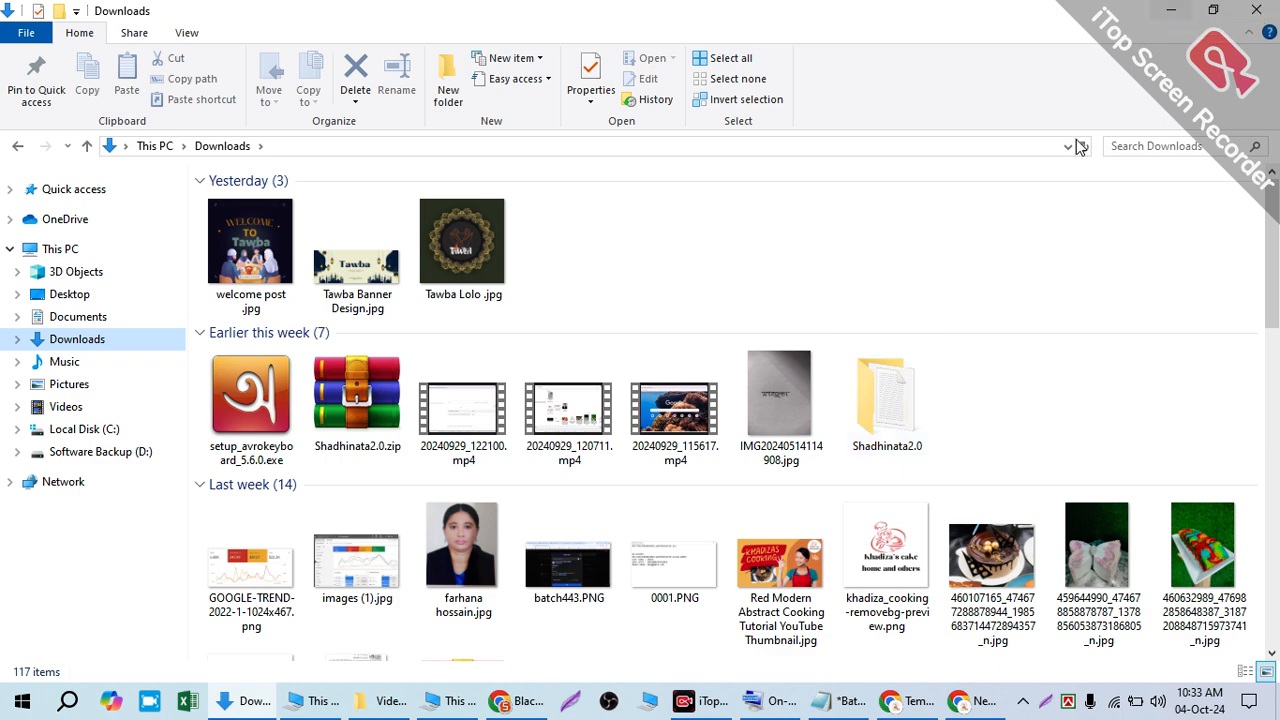
scroll(1045, 309, "down", 6)
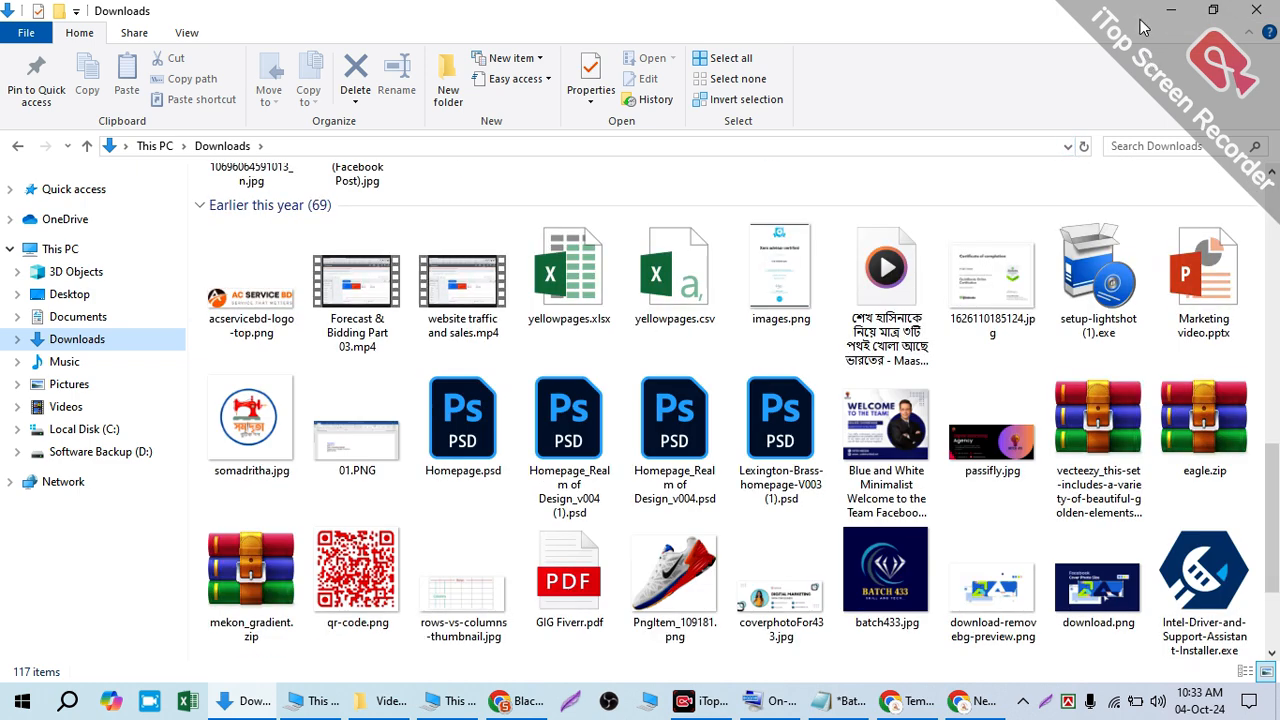
left_click(1168, 10)
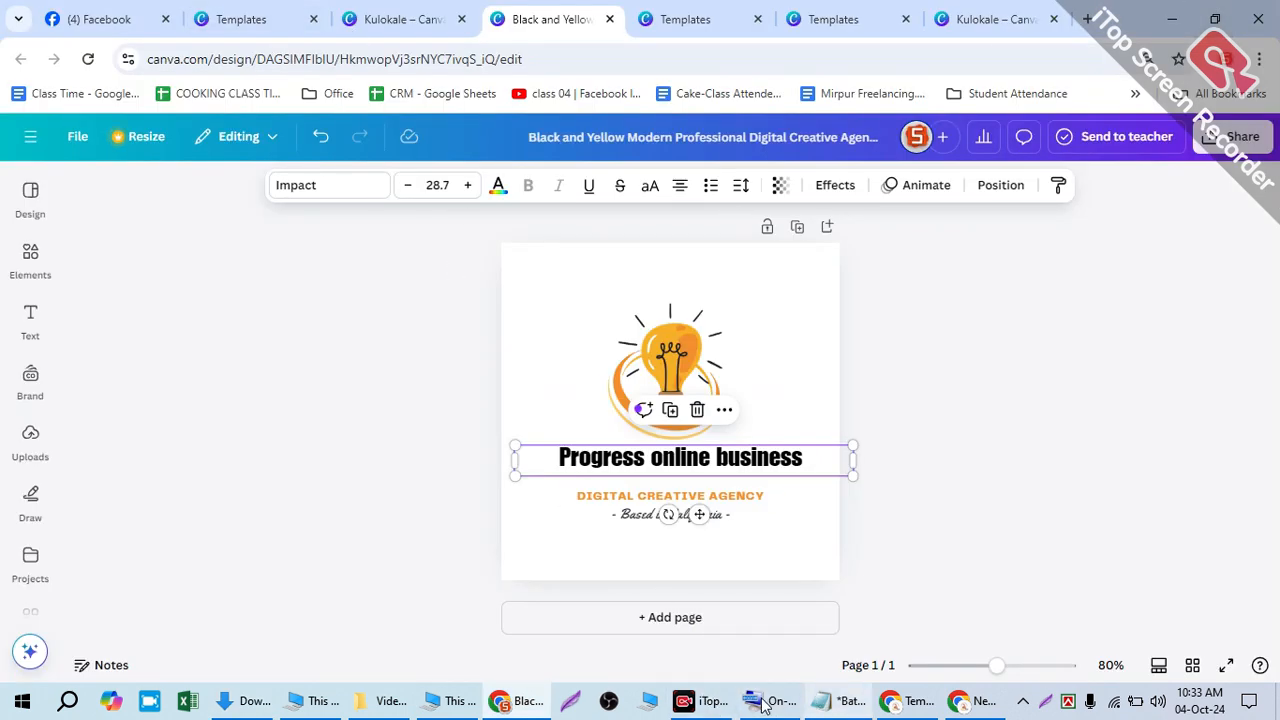
left_click(520, 703)
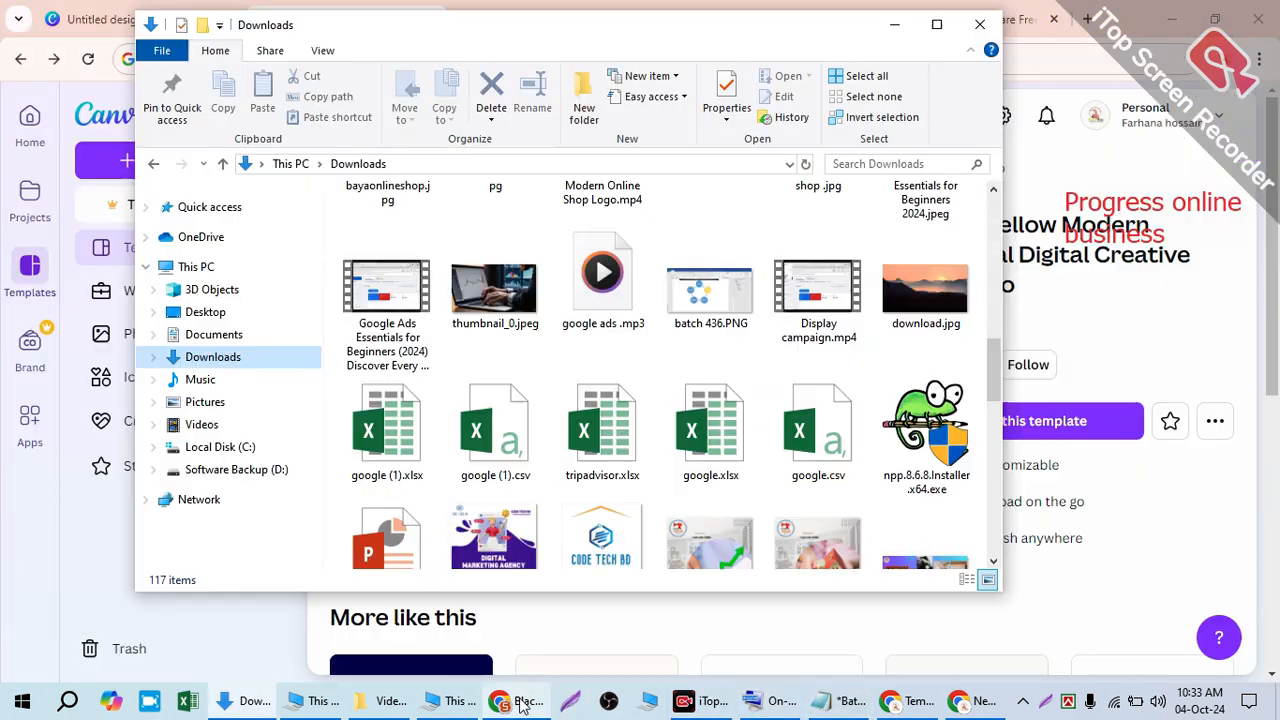
- View the Modern Digital Marketing Agency Logo template and similar designs, then minimise that window
left_click(897, 28)
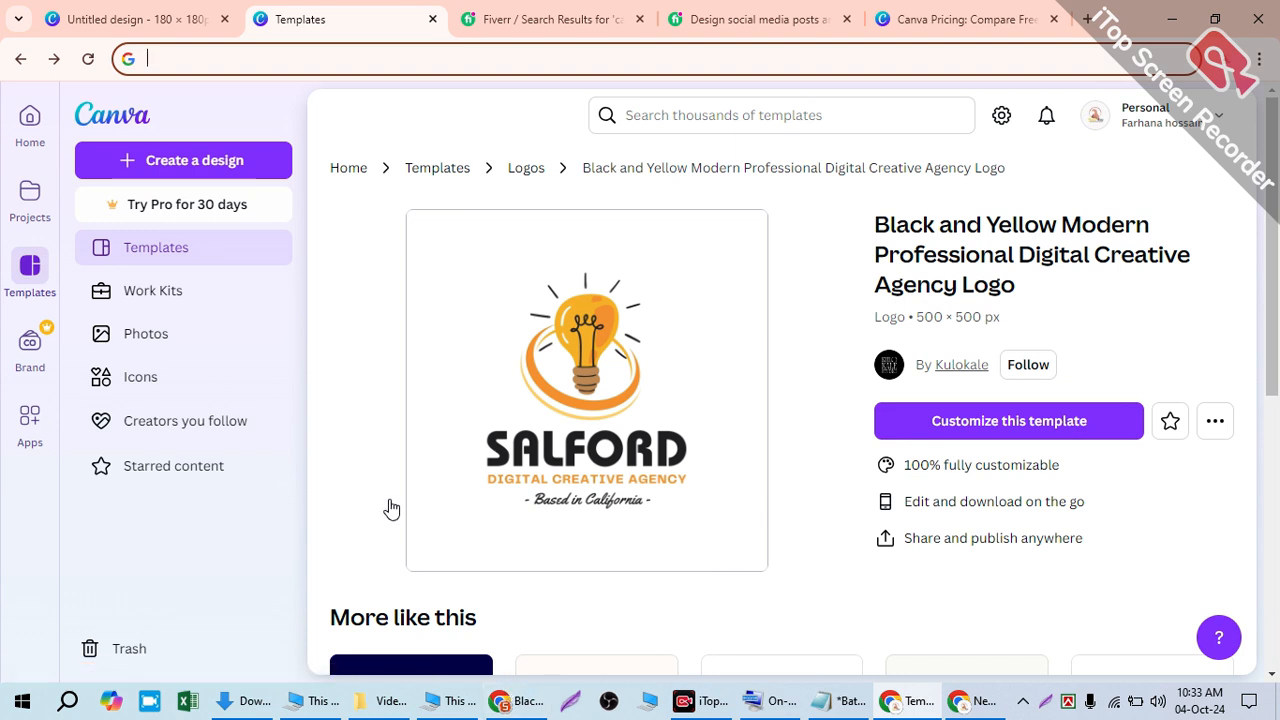
left_click(237, 102)
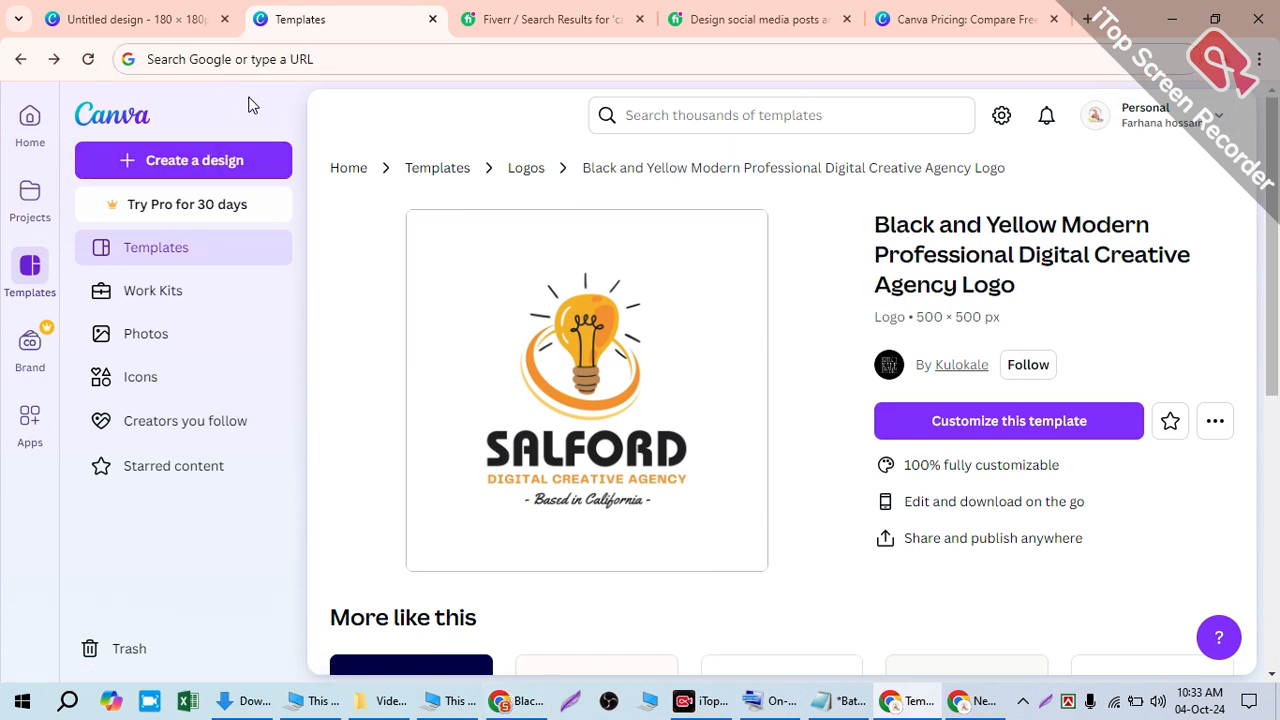
left_click(20, 59)
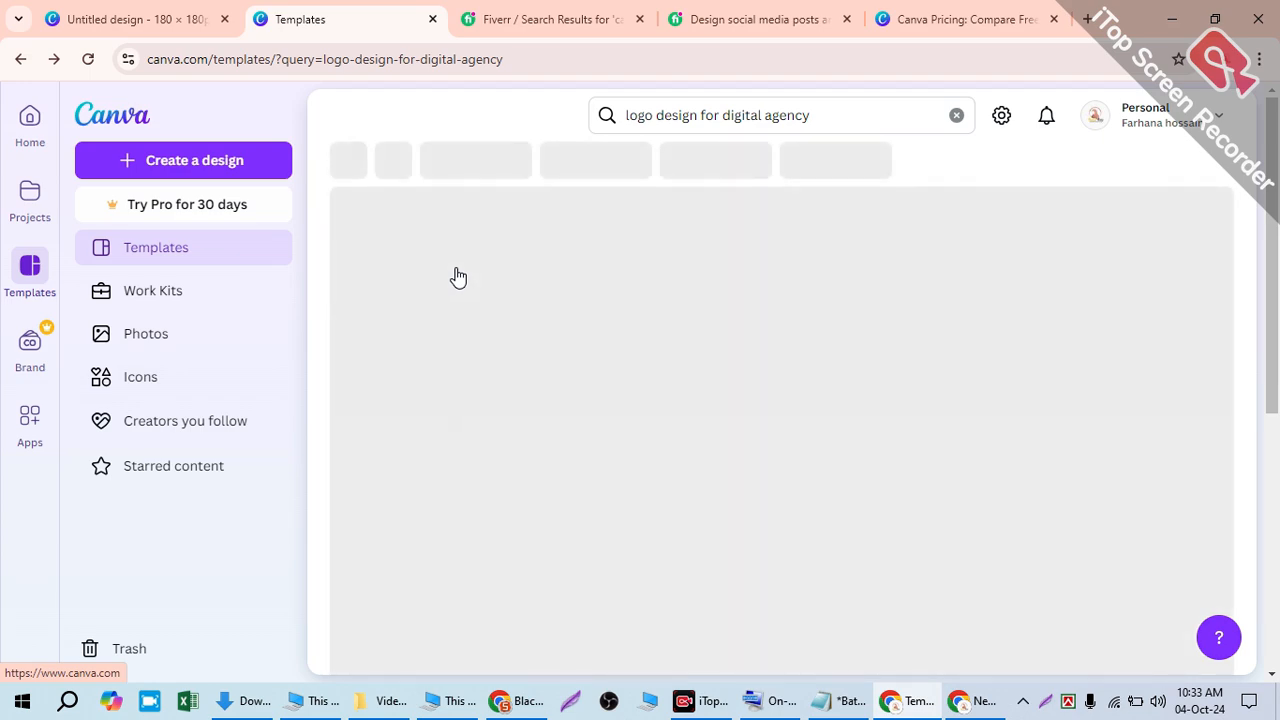
scroll(779, 340, "down", 5)
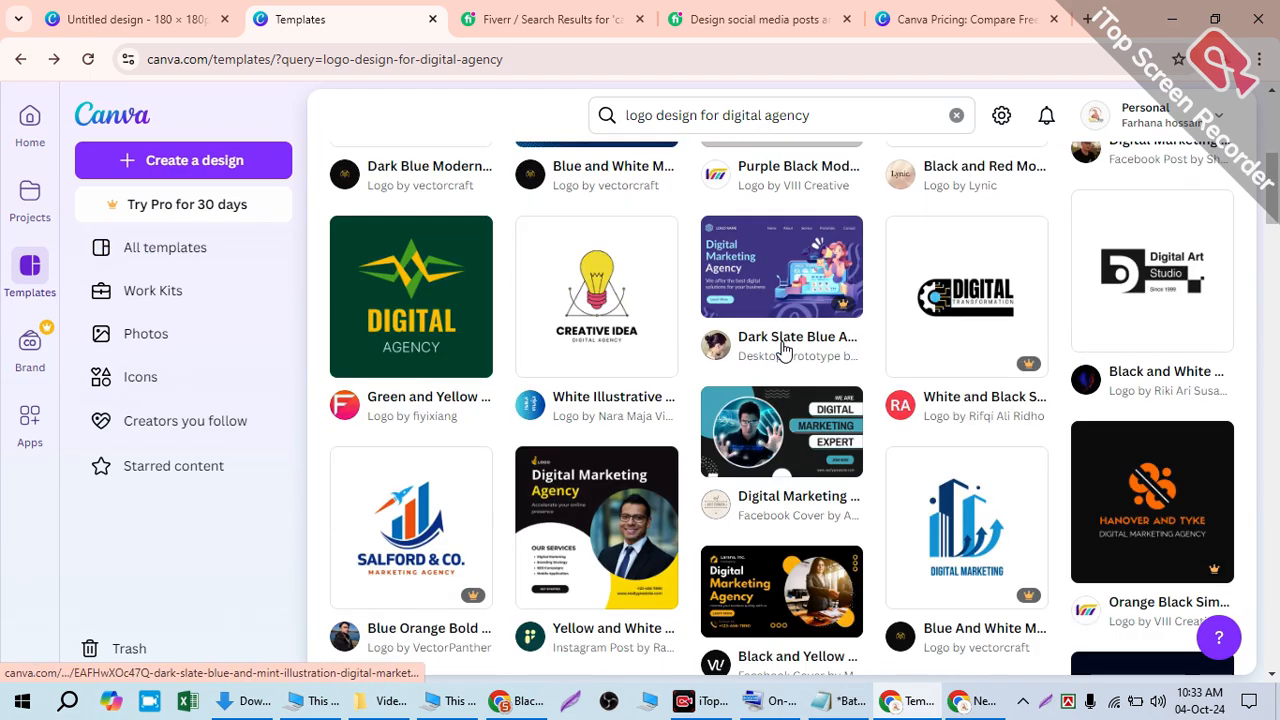
scroll(783, 350, "down", 5)
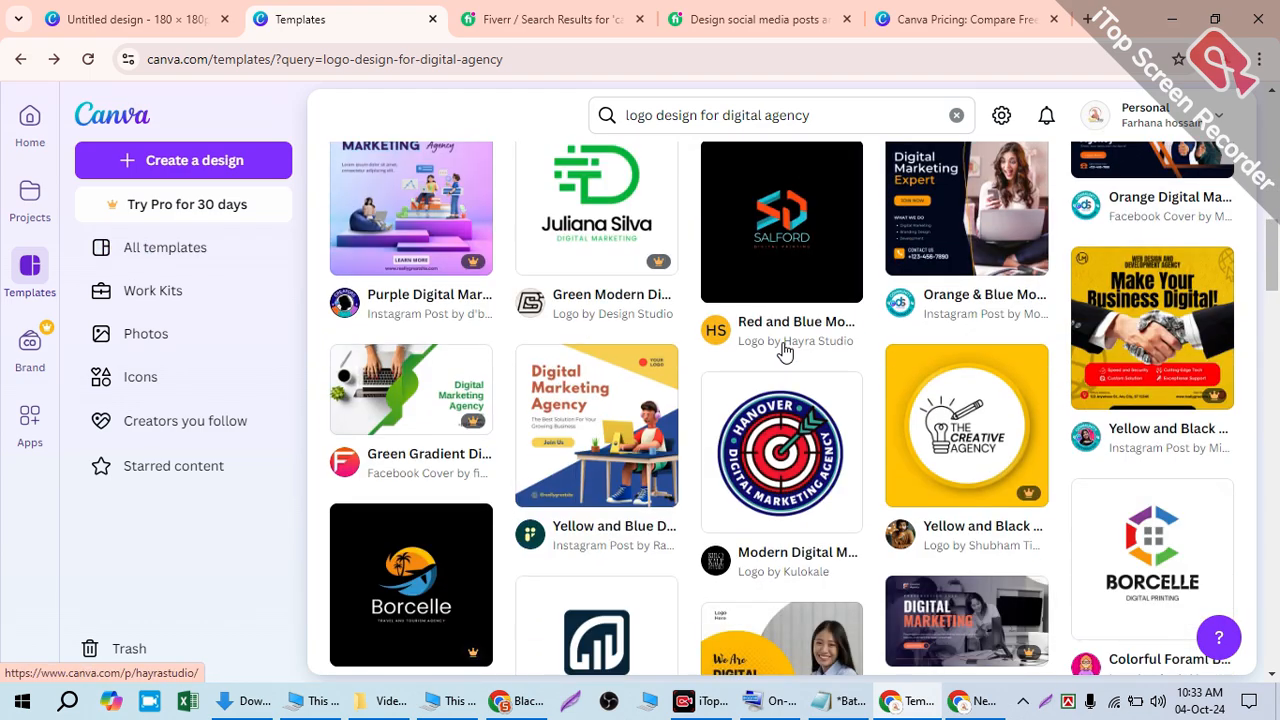
left_click(737, 437)
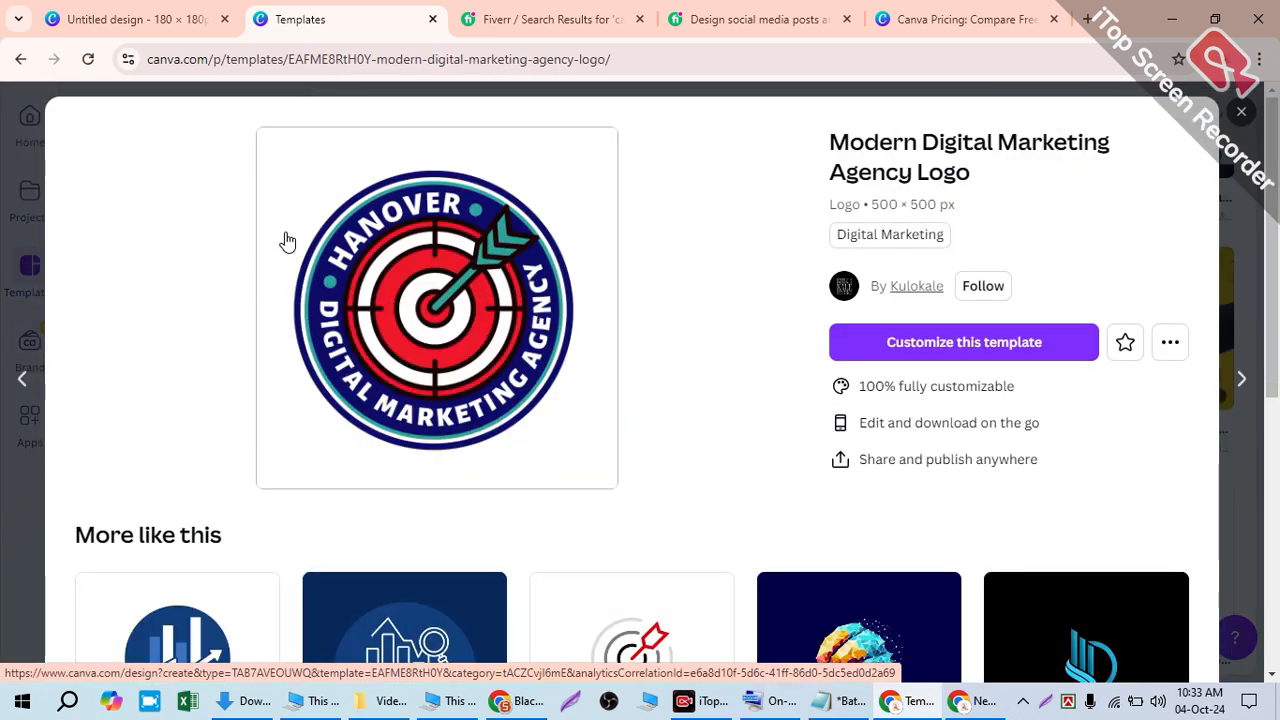
scroll(484, 254, "down", 1)
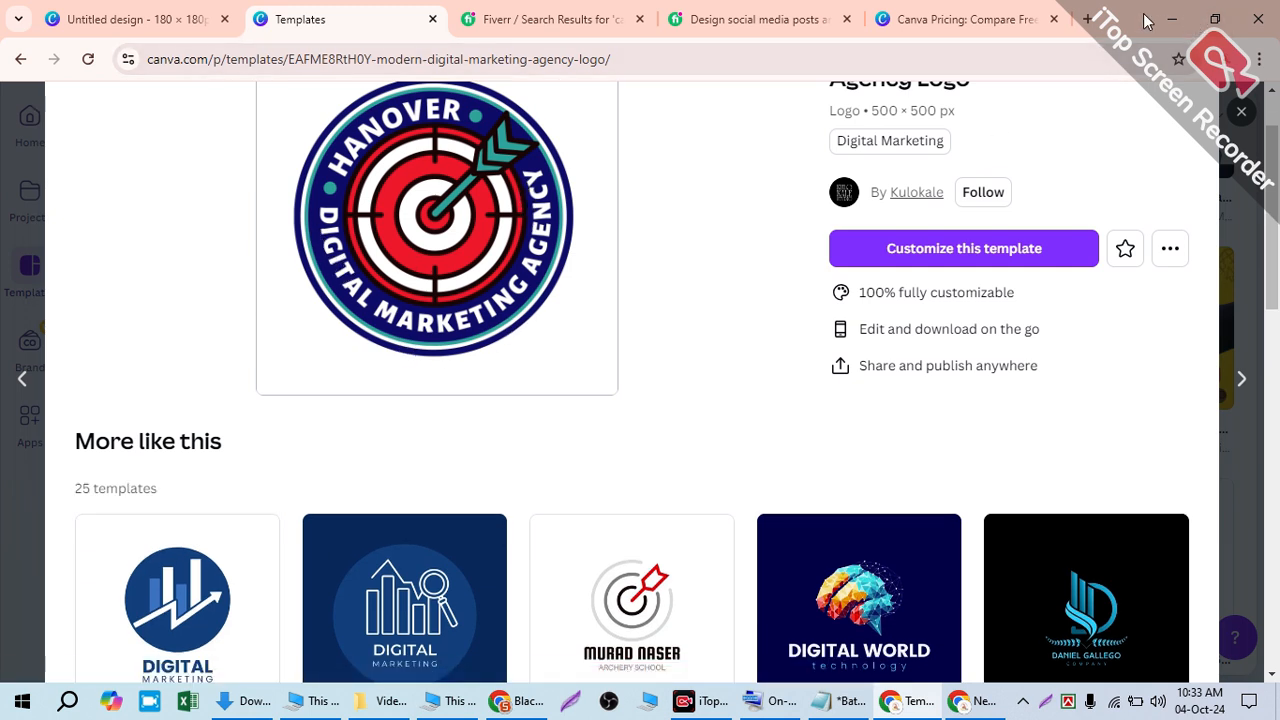
left_click(1174, 20)
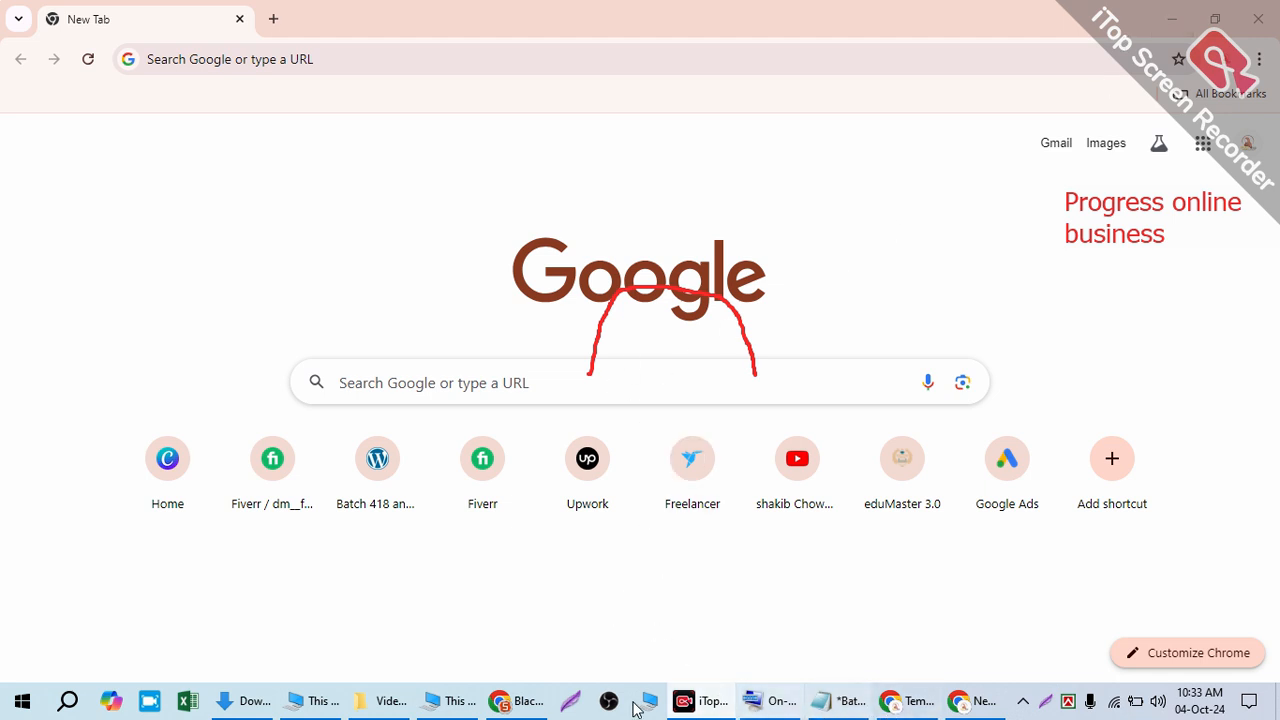
- Apply the Curve text effect to the heading and move it above the lightbulb
left_click(519, 703)
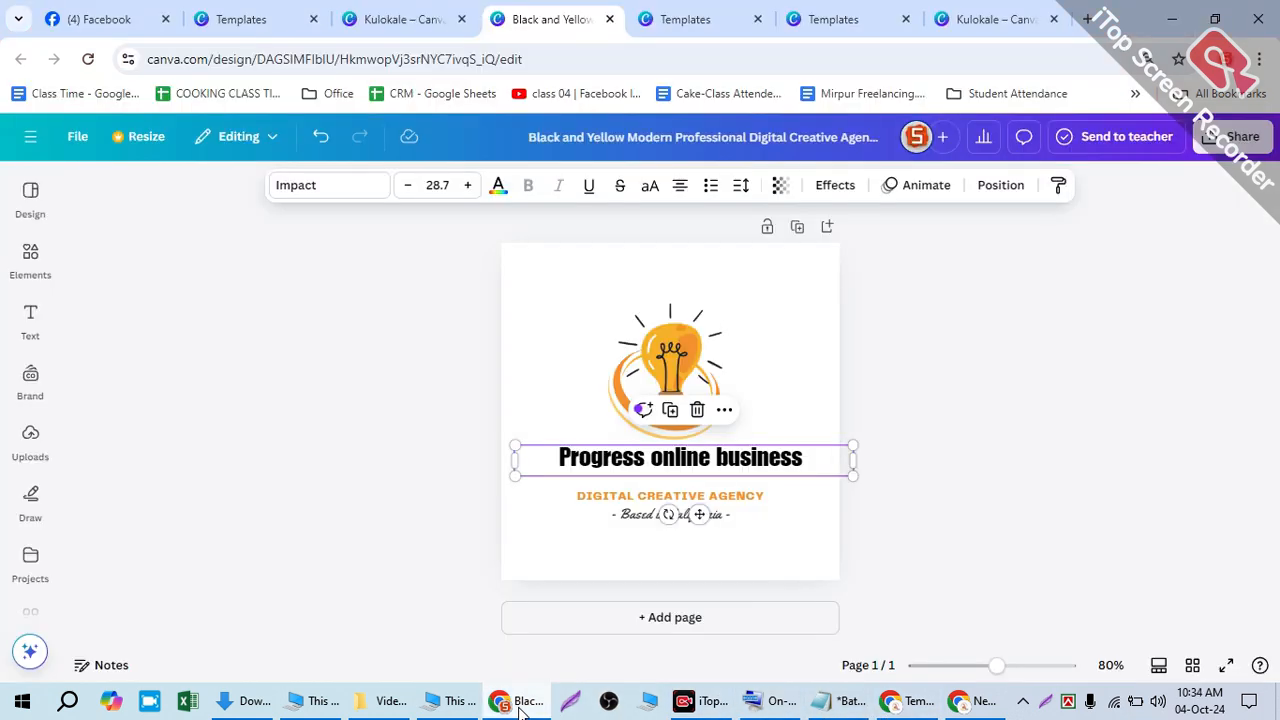
left_click(778, 378)
left_click(727, 478)
left_click(805, 376)
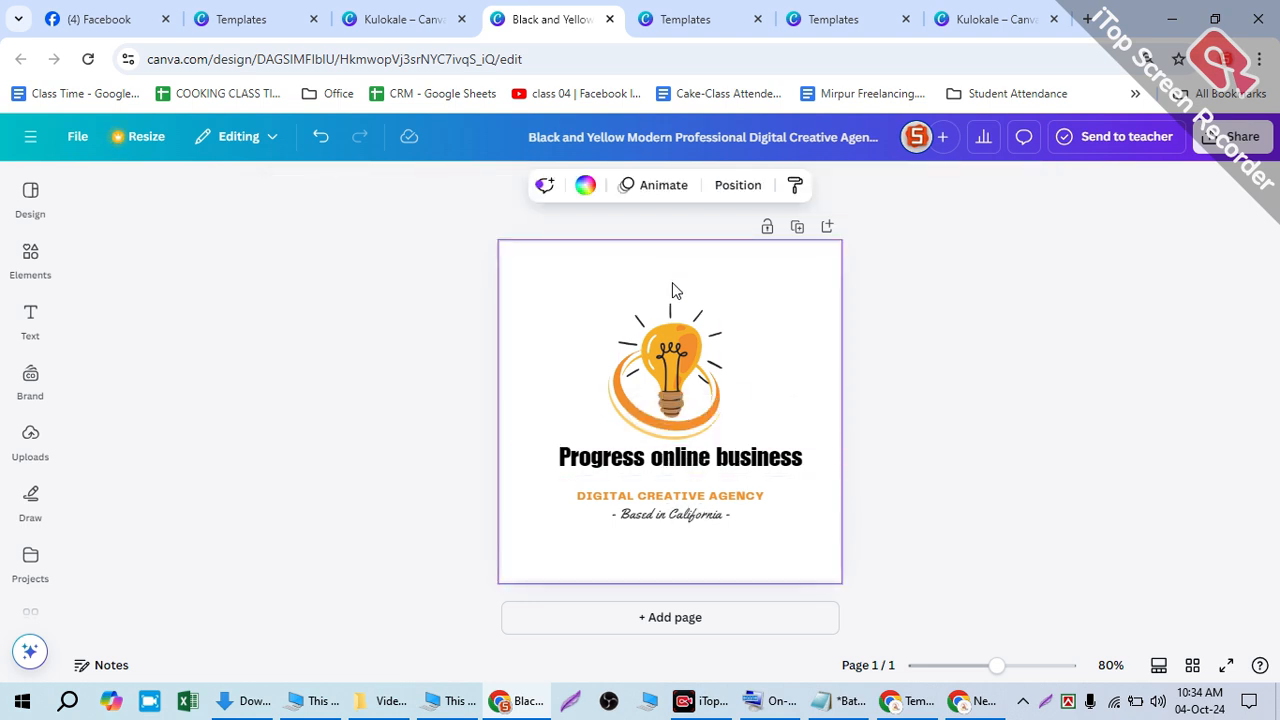
left_click(753, 459)
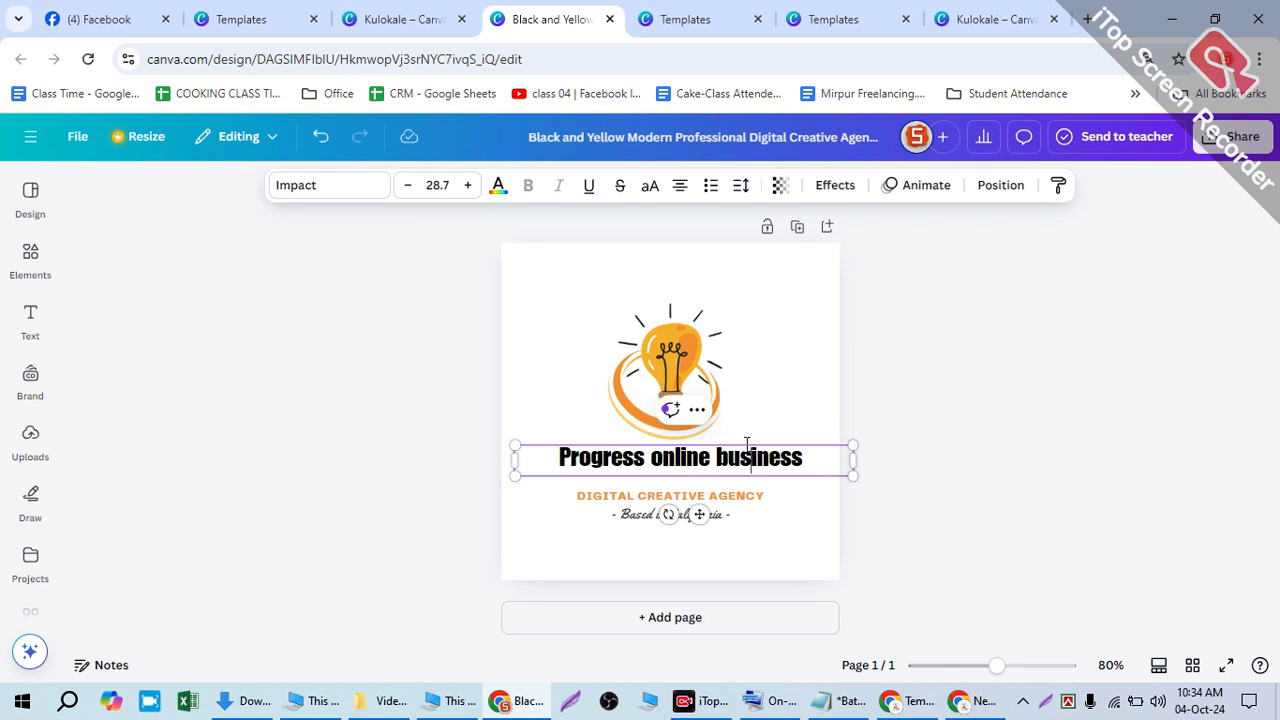
left_click(825, 185)
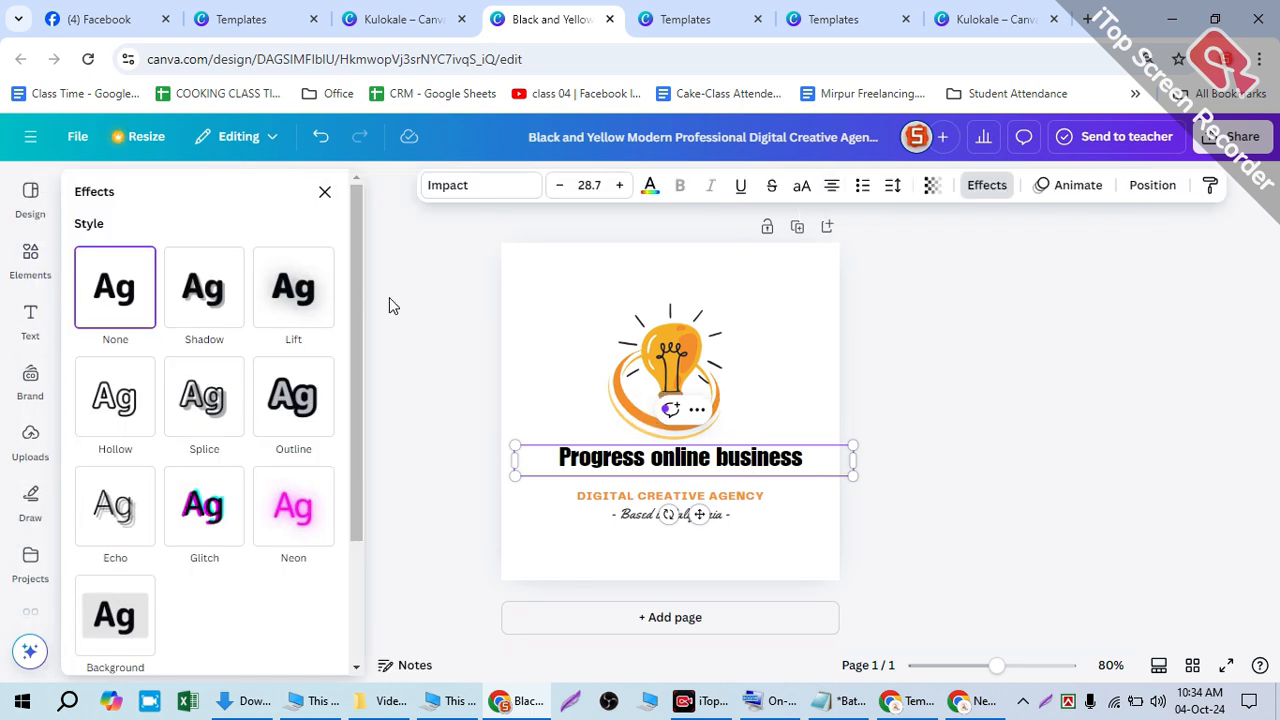
left_click_drag(366, 289, 374, 434)
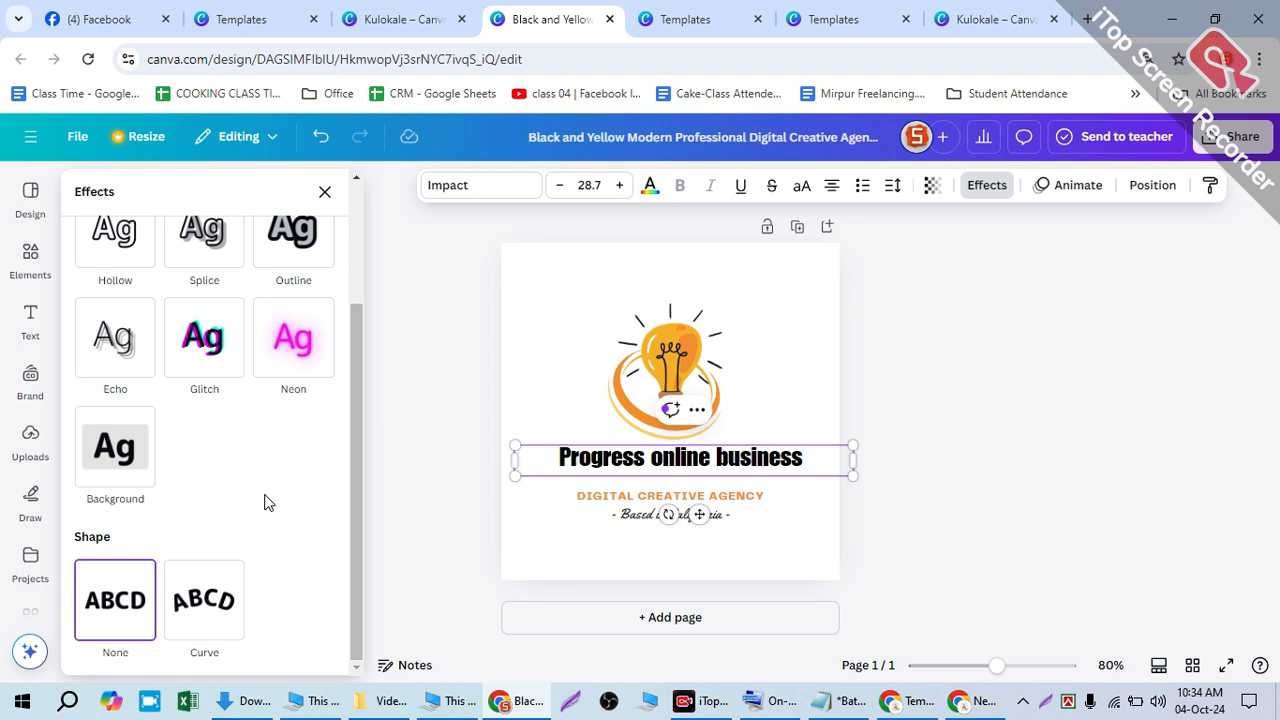
left_click(180, 604)
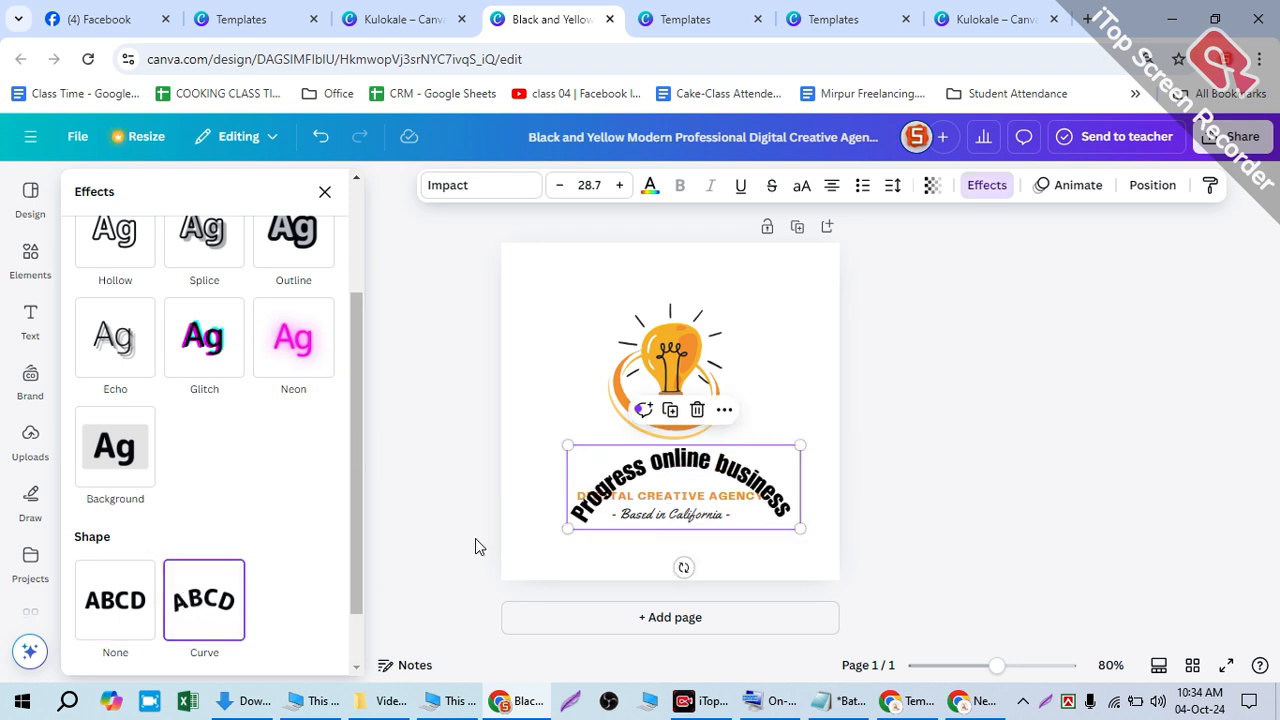
left_click_drag(687, 472, 668, 280)
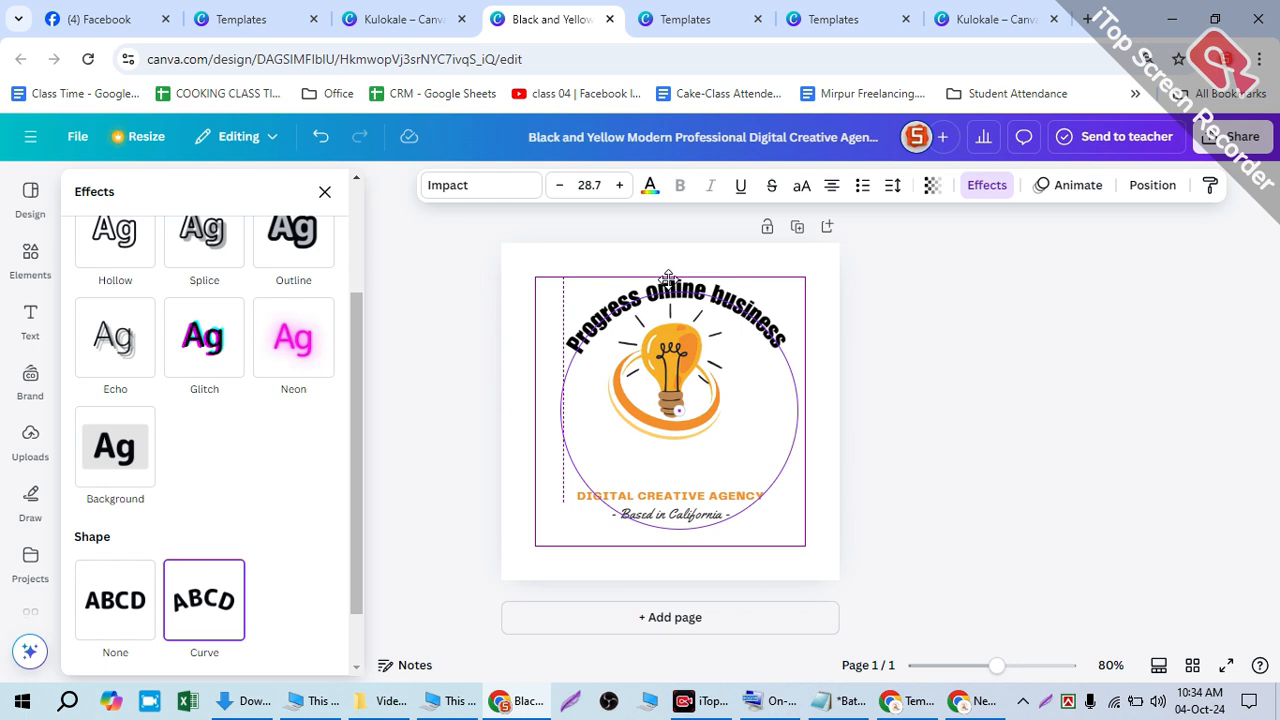
left_click_drag(668, 278, 668, 279)
- Increase the heading's curve to 77 and nudge the arc into place over the bulb
scroll(139, 651, "down", 1)
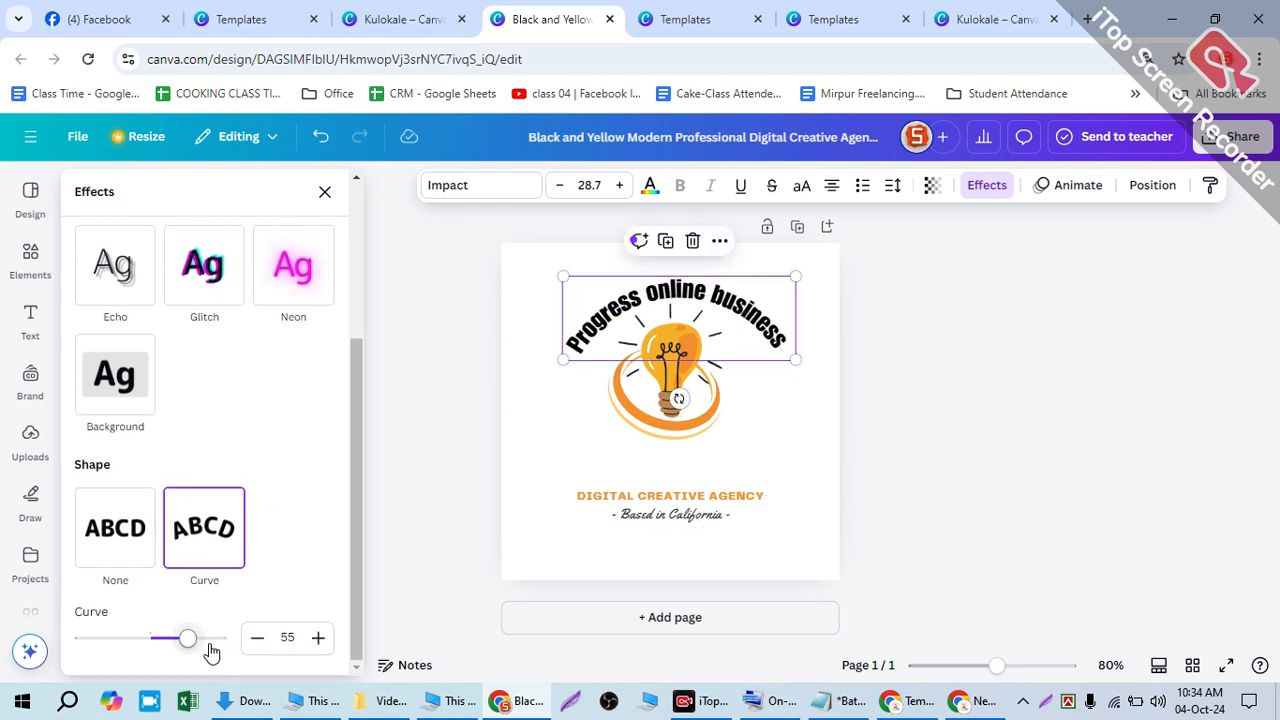
left_click(317, 638)
left_click(317, 638)
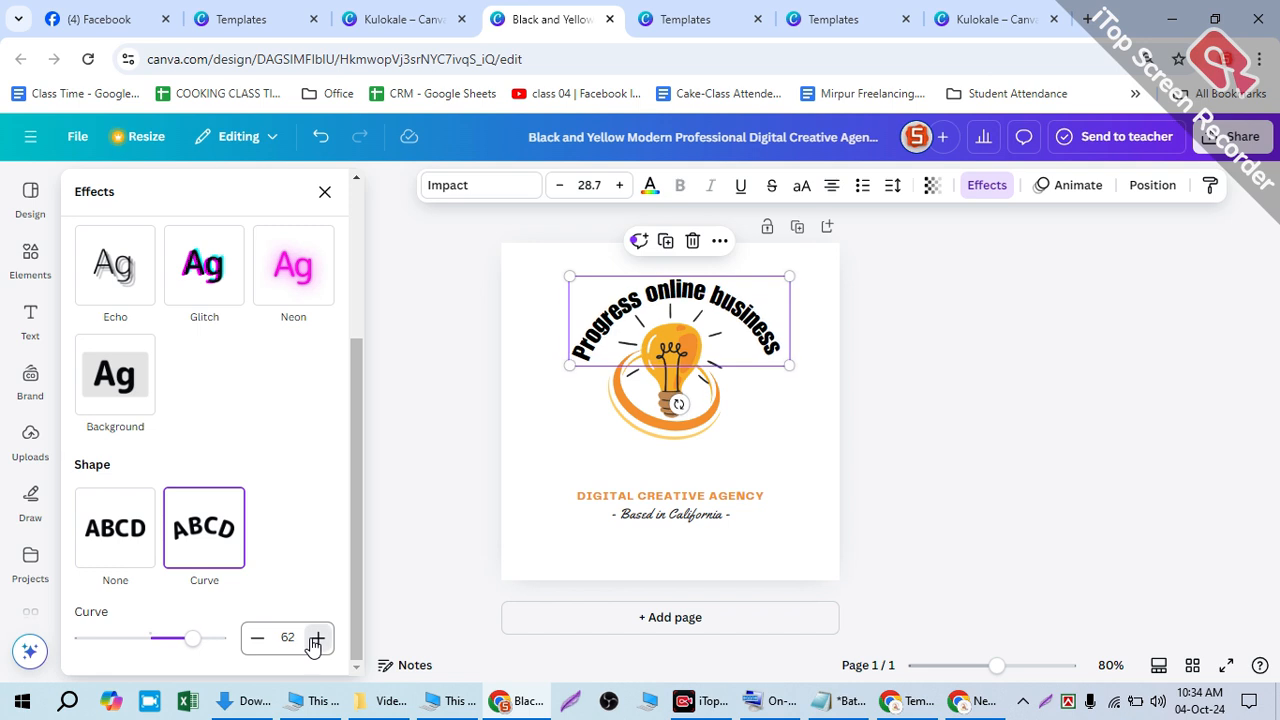
left_click(317, 638)
left_click(317, 638)
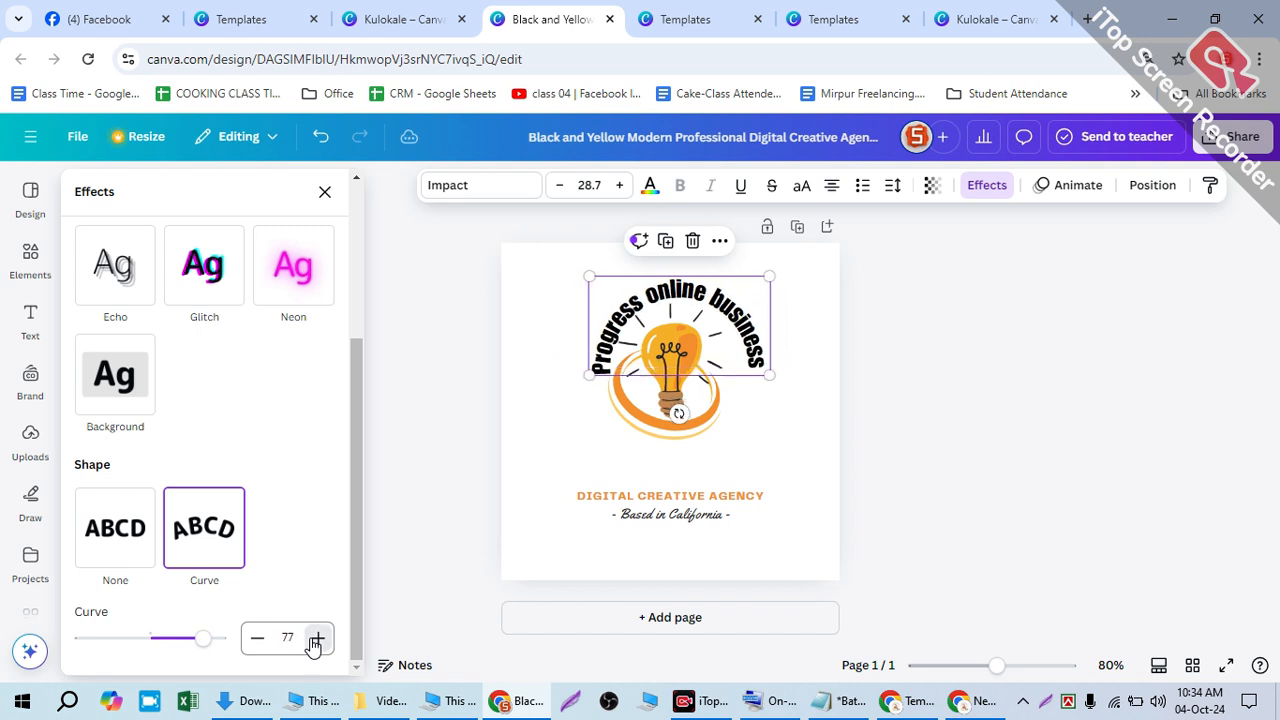
left_click_drag(634, 334, 617, 314)
left_click(780, 304)
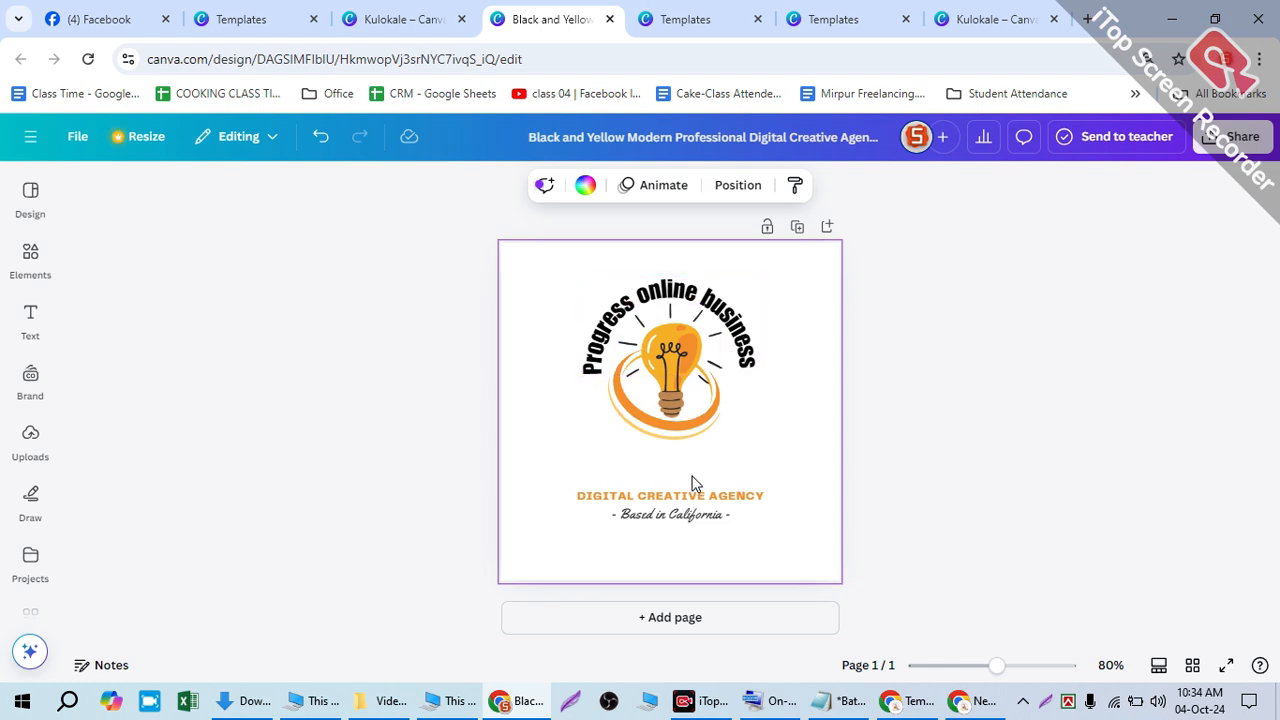
left_click(522, 703)
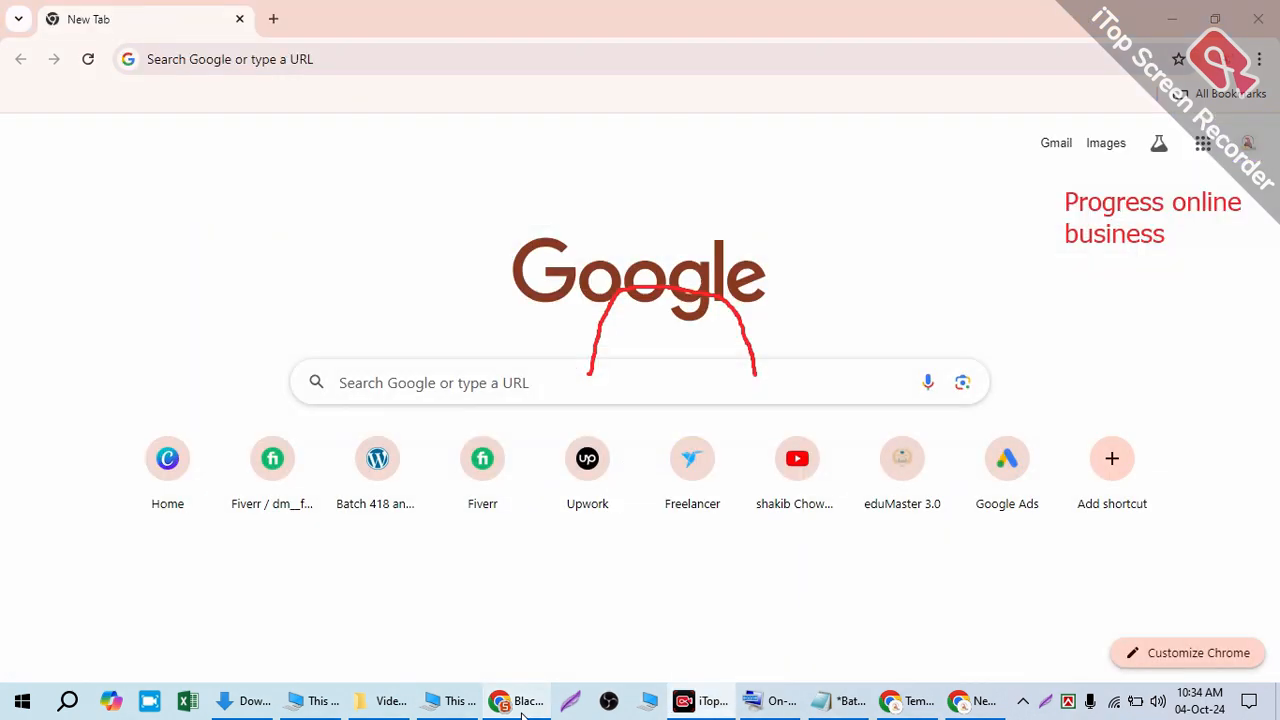
left_click(897, 705)
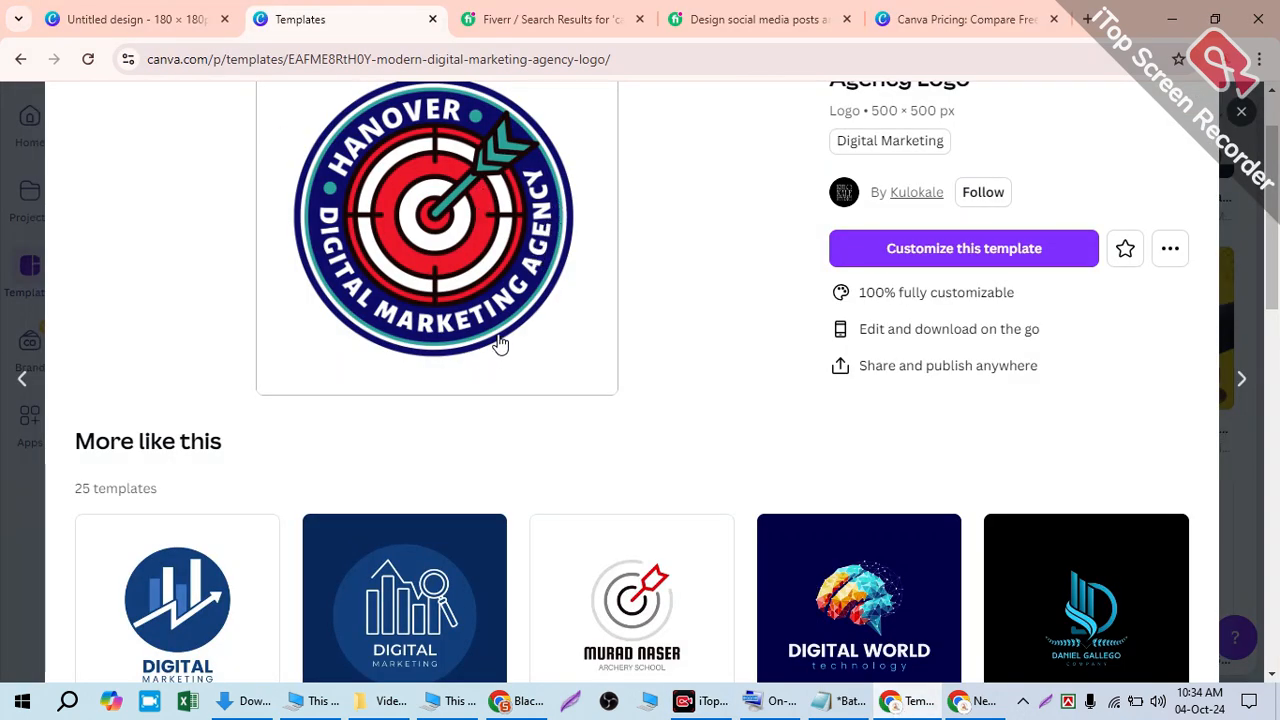
scroll(505, 350, "down", 3)
scroll(519, 360, "down", 4)
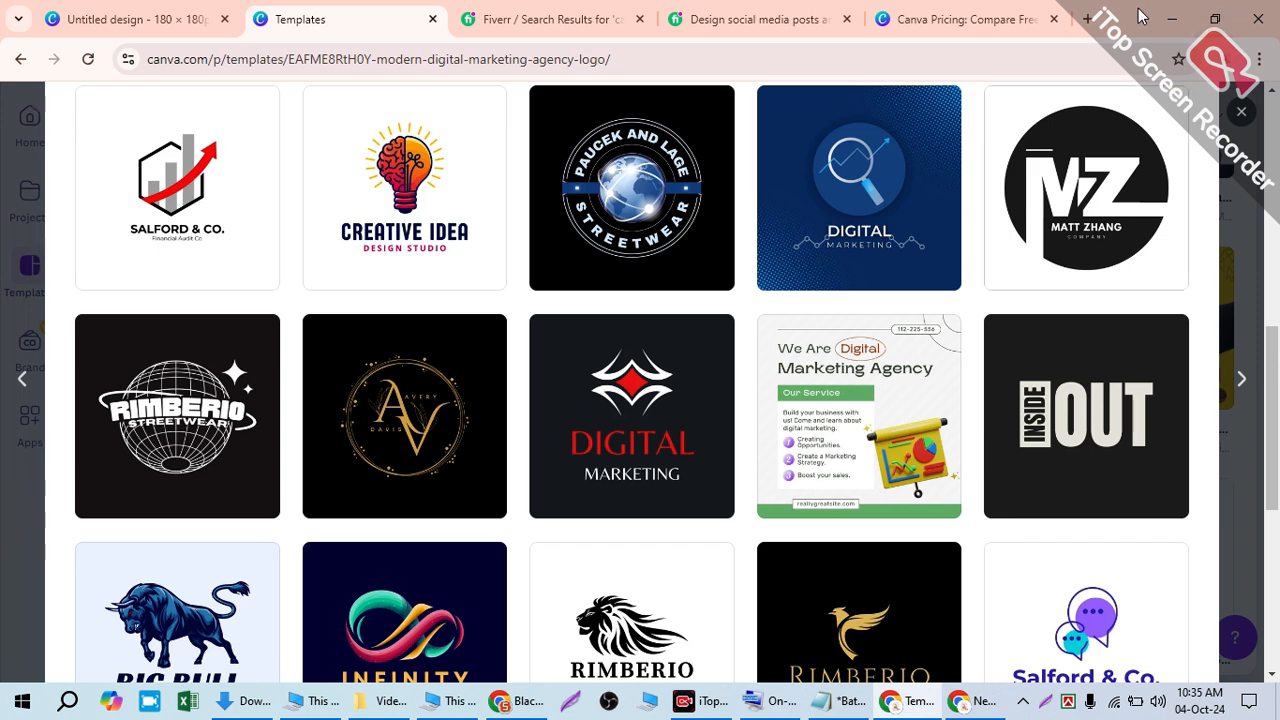
left_click(1170, 17)
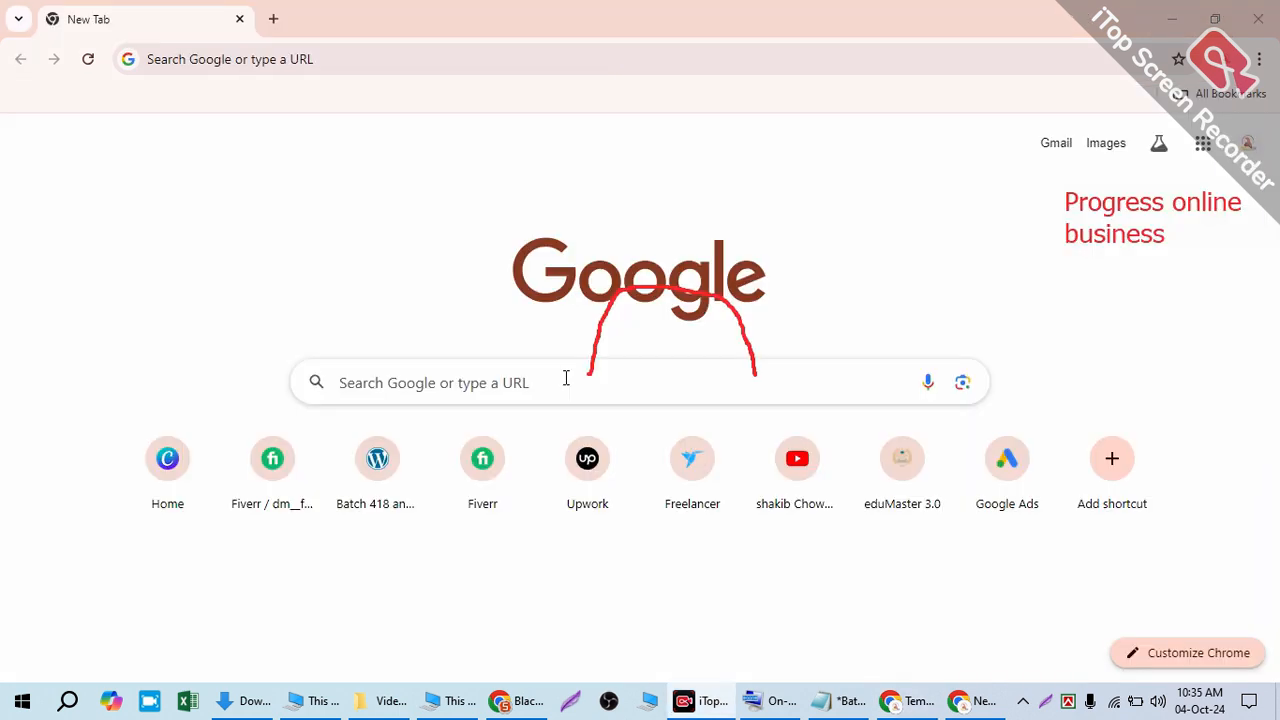
left_click(527, 701)
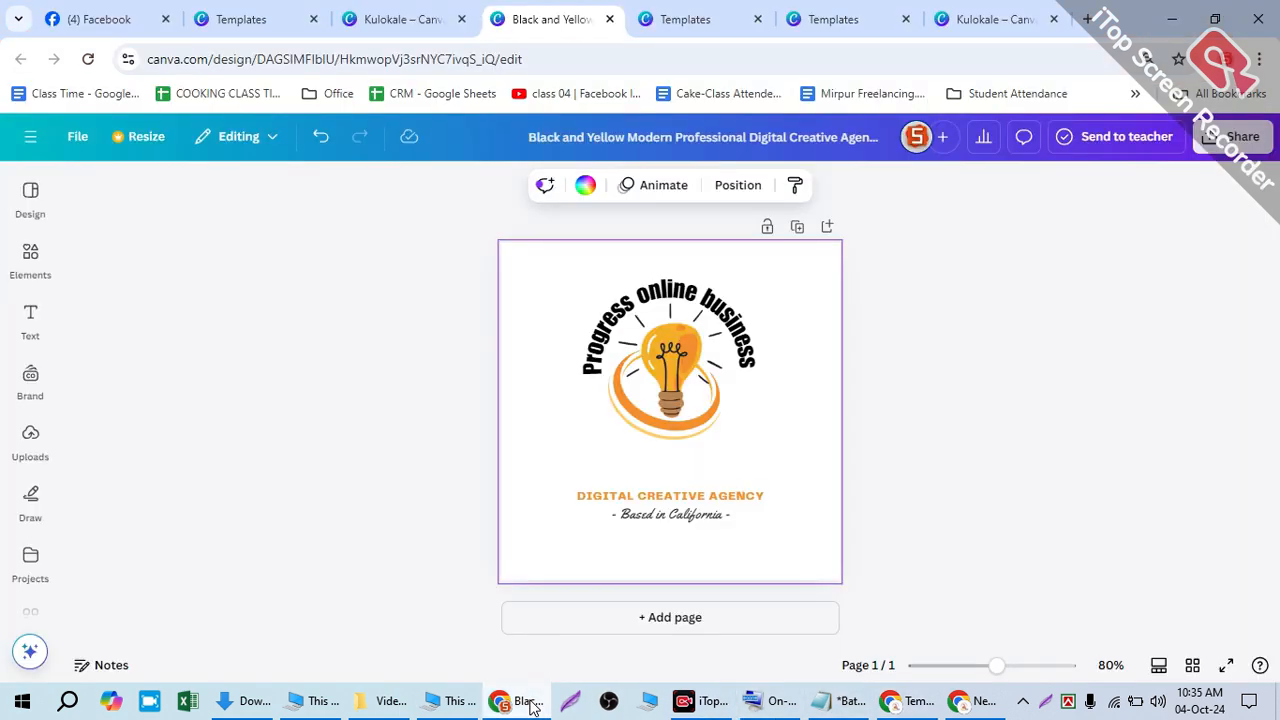
- Move the curved heading below the bulb, flip it to a downward arc, and tilt it about 30°
left_click(683, 310)
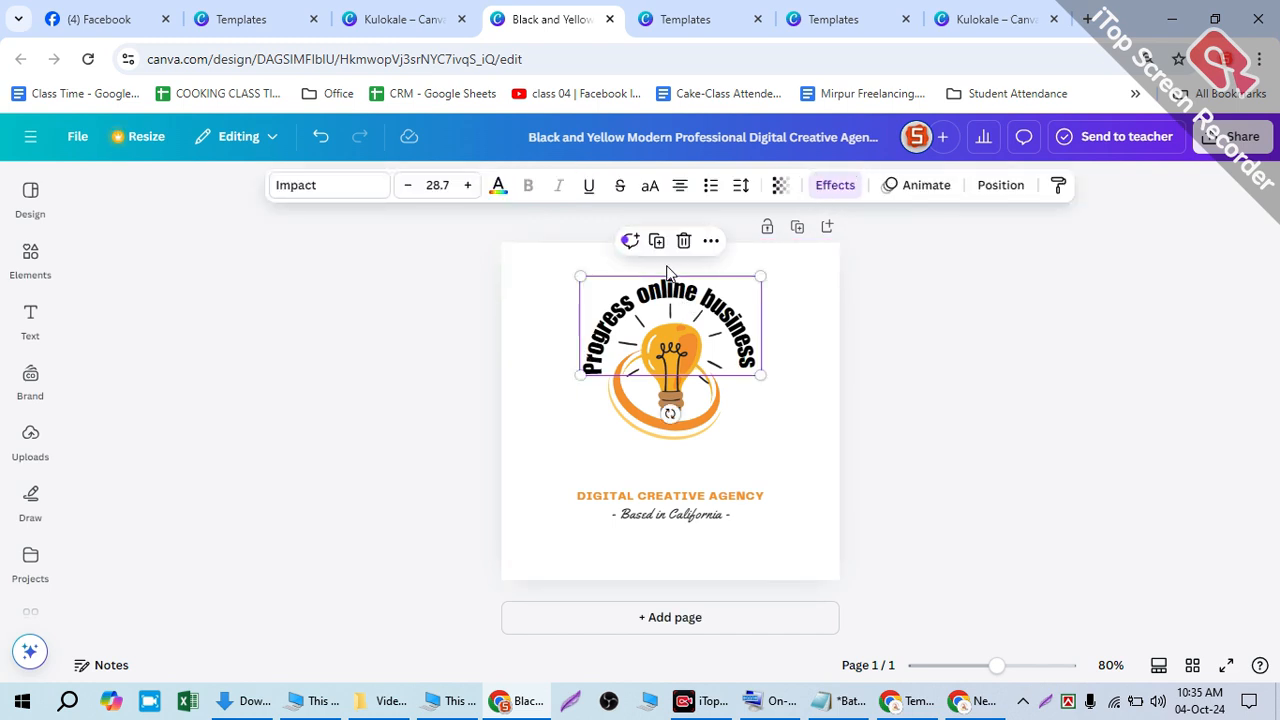
left_click_drag(670, 280, 659, 447)
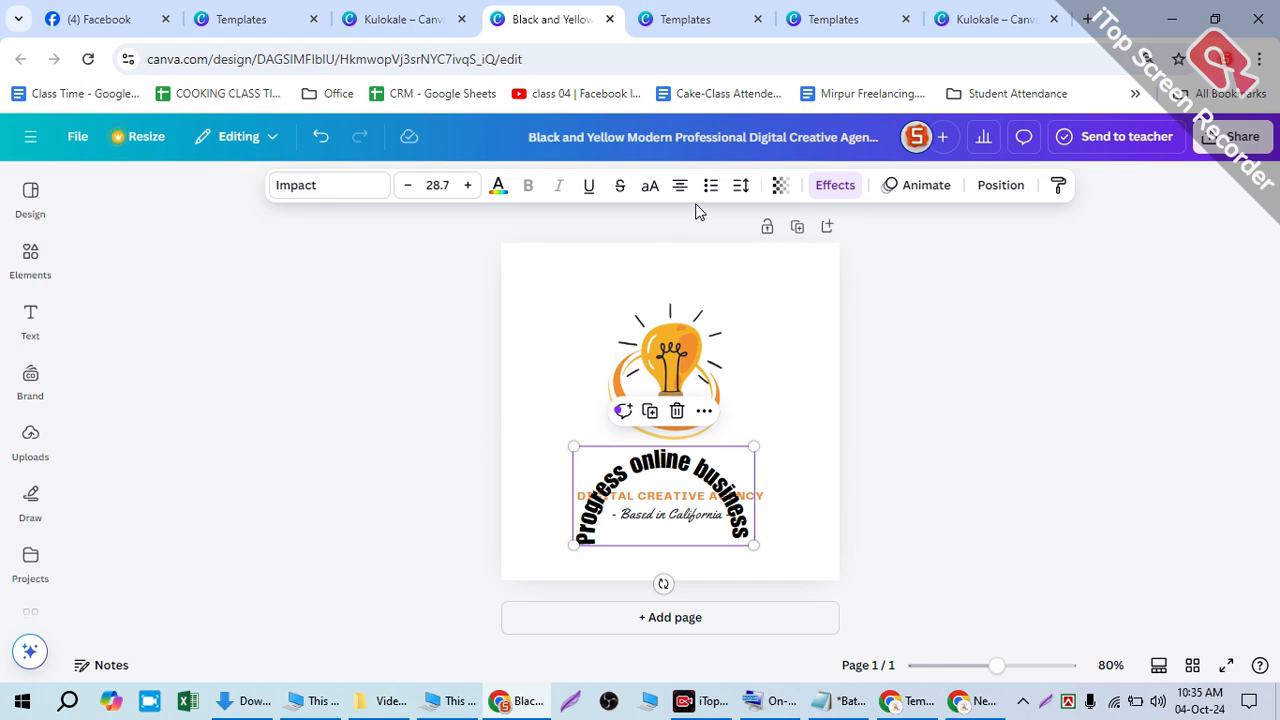
scroll(343, 436, "down", 3)
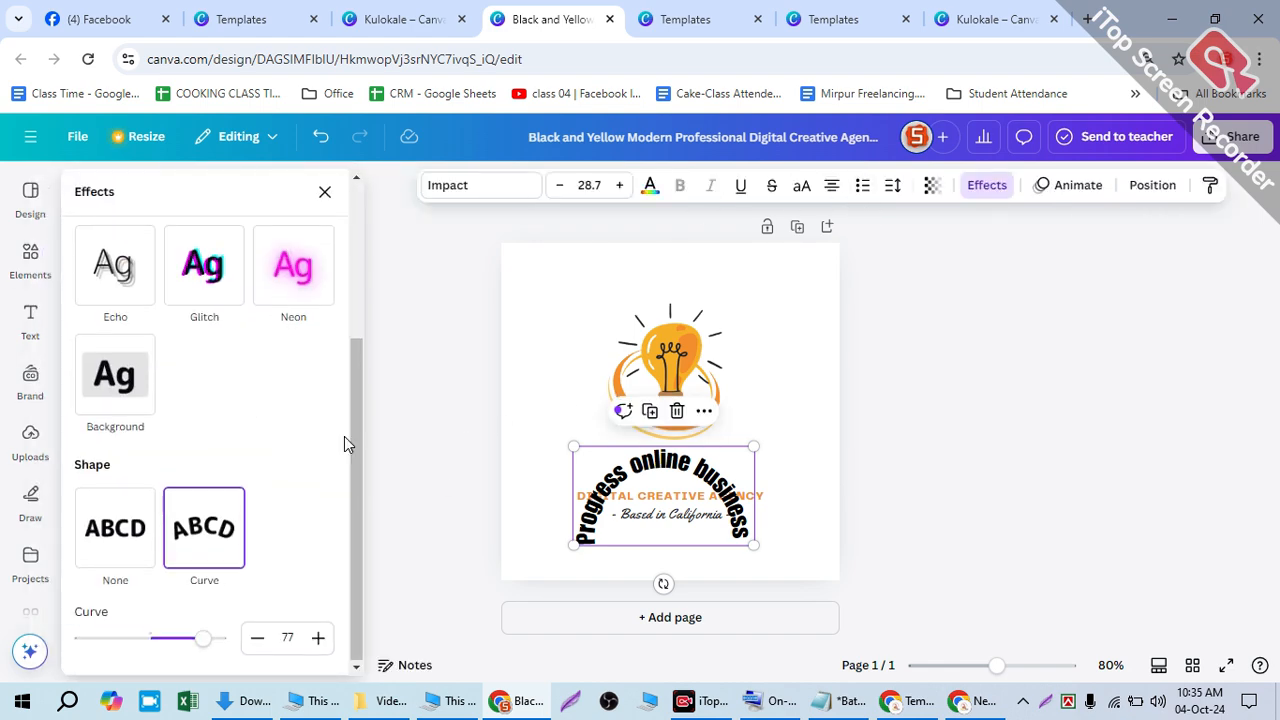
left_click_drag(200, 638, 107, 636)
left_click_drag(587, 441, 581, 395)
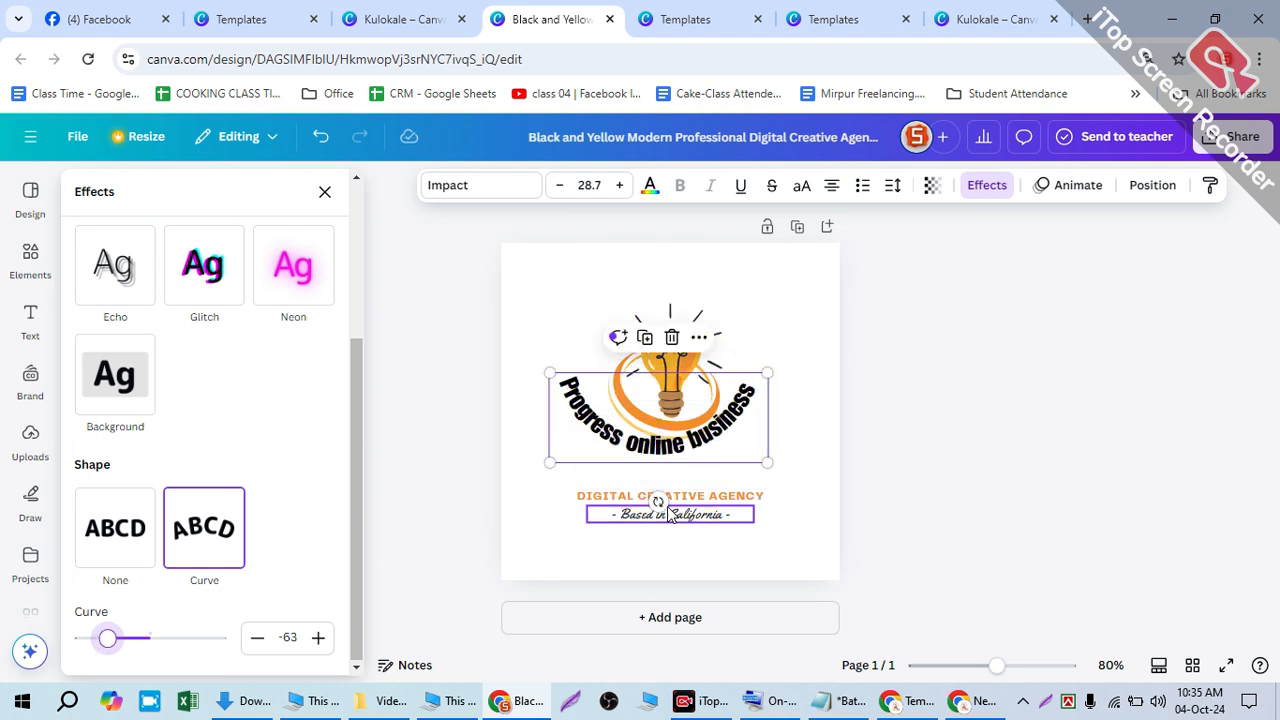
left_click_drag(658, 502, 622, 494)
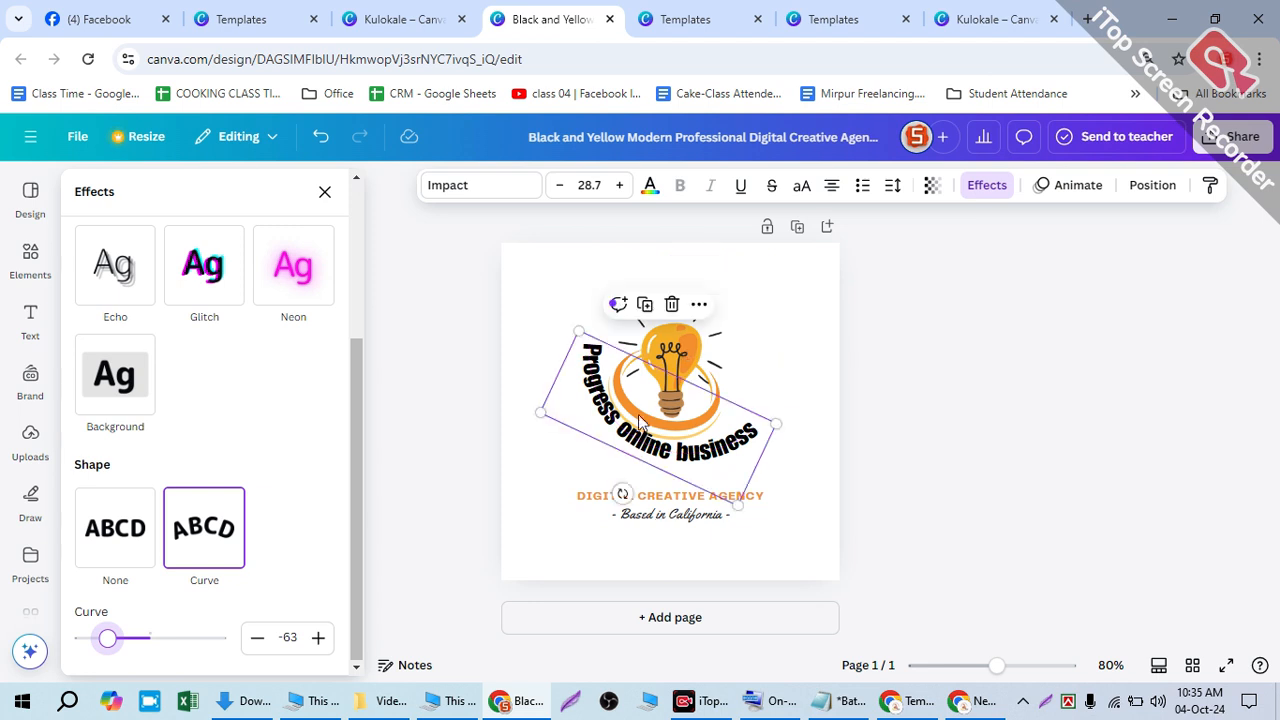
- Adjust the heading's downward arc until the curve value is -66
mouse_move(106, 636)
left_mouse_down()
mouse_move(63, 638)
mouse_move(91, 638)
left_mouse_up()
left_click(317, 638)
left_click(317, 638)
left_click(317, 638)
left_click(311, 644)
left_click(310, 644)
left_click(309, 644)
left_click(307, 645)
left_click(305, 645)
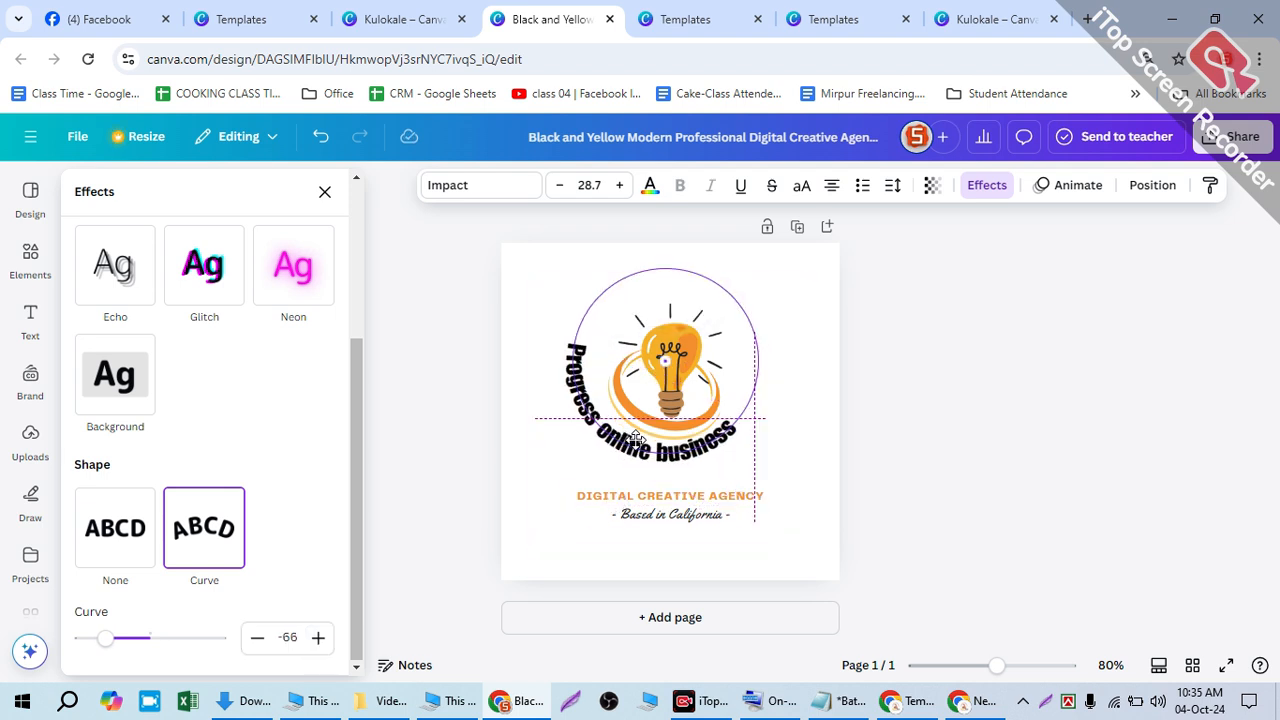
- Check the layout, then reopen the heading's text effects options to review the curve settings
left_click(815, 380)
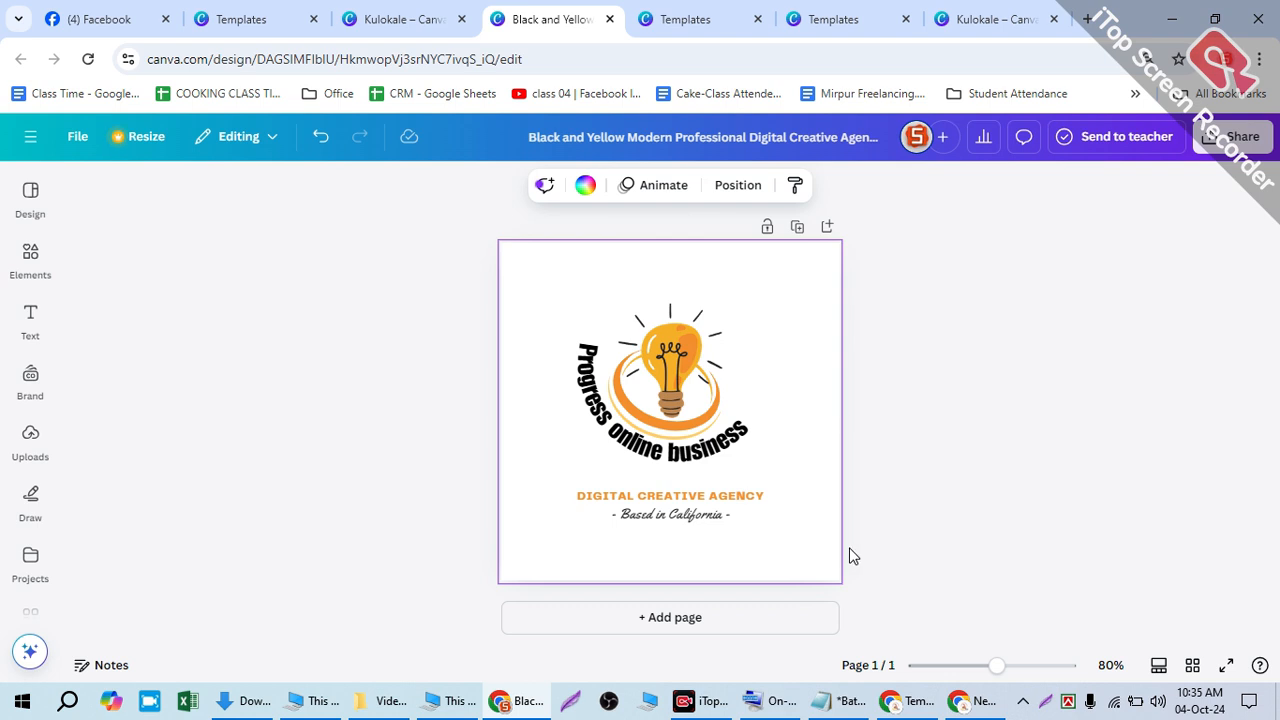
left_click(726, 460)
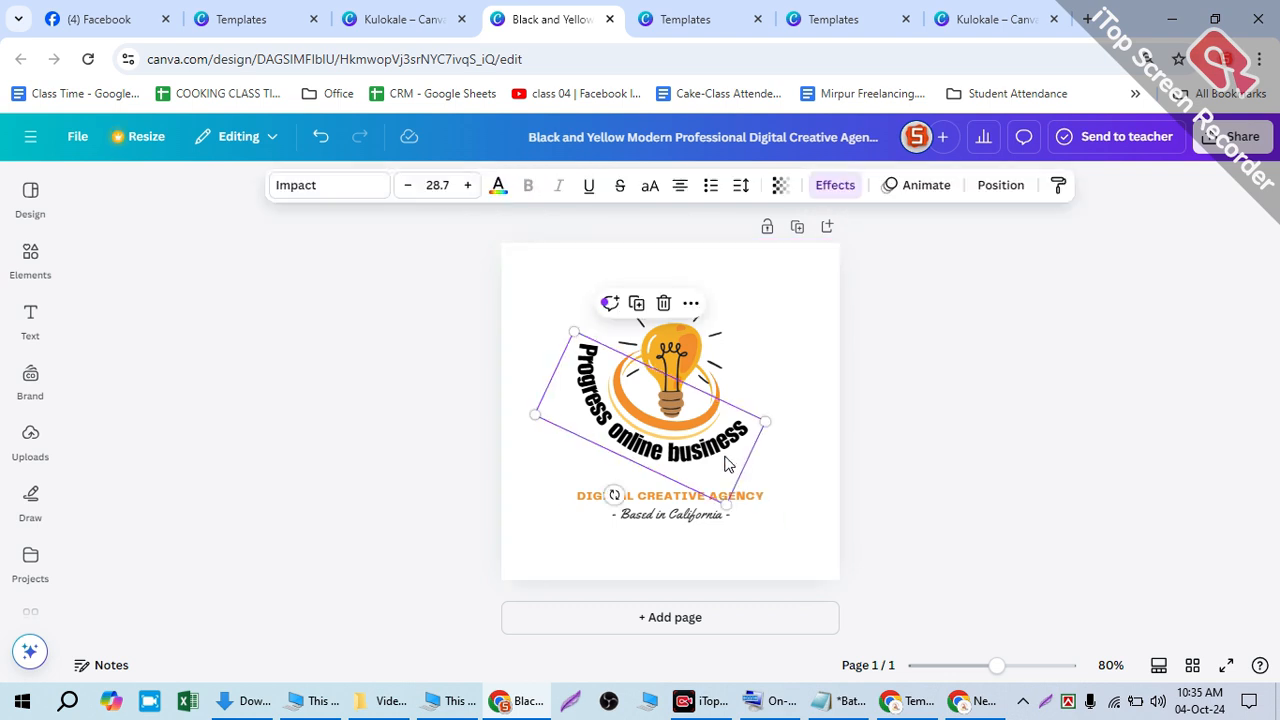
left_click(836, 187)
scroll(200, 540, "down", 2)
scroll(200, 535, "up", 2)
scroll(196, 516, "down", 2)
scroll(196, 516, "up", 2)
scroll(250, 420, "down", 3)
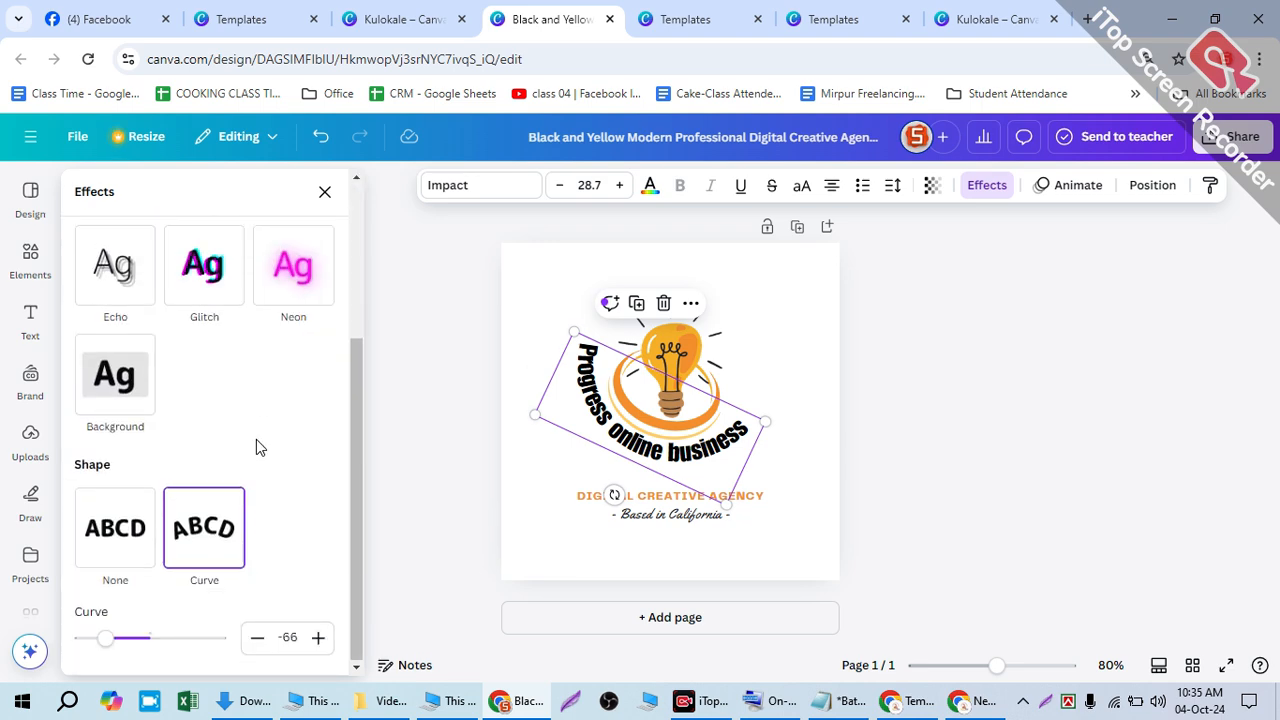
- Flatten the heading's curve nearly straight and rotate it back to horizontal
left_click_drag(105, 640, 145, 650)
left_click(257, 642)
left_click(257, 642)
left_click(257, 642)
left_click(318, 638)
left_click(318, 638)
left_click(318, 638)
left_click(318, 638)
left_click(318, 638)
left_click(318, 638)
left_click(318, 638)
left_click(318, 638)
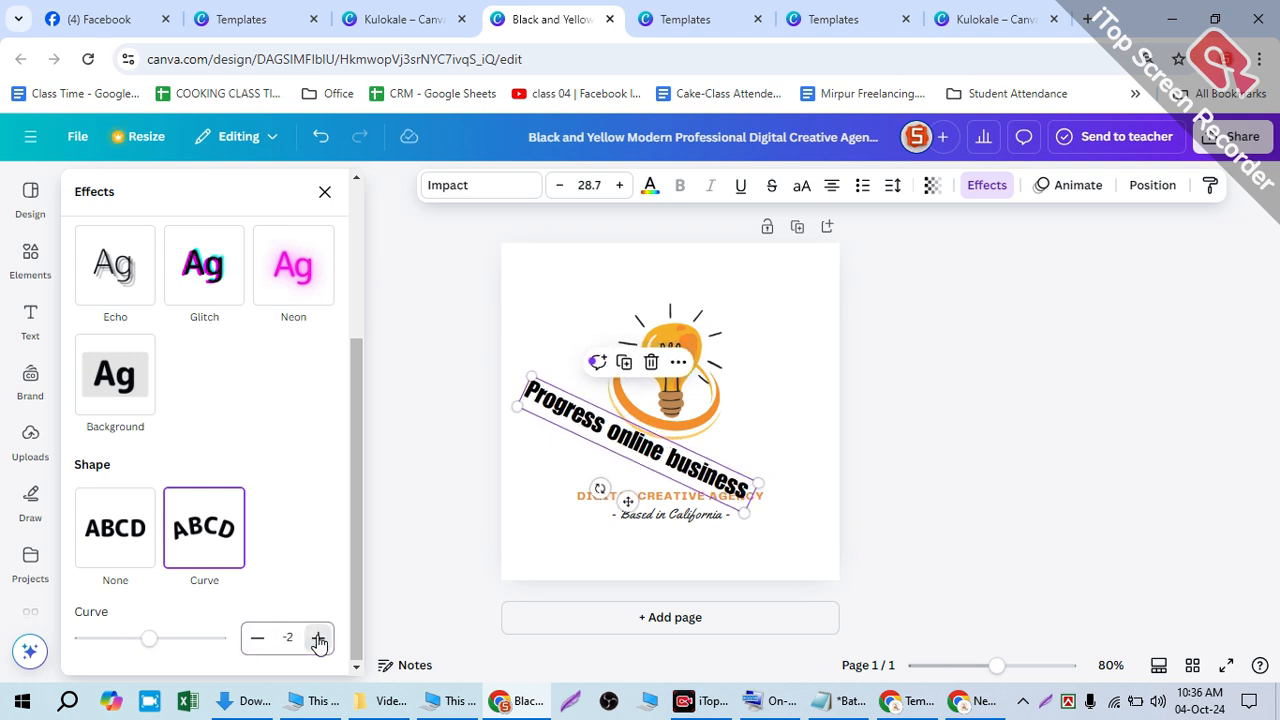
left_click_drag(601, 489, 651, 446)
- Delete the 'Progress online business' title from the logo
double_click(668, 445)
left_click(678, 455)
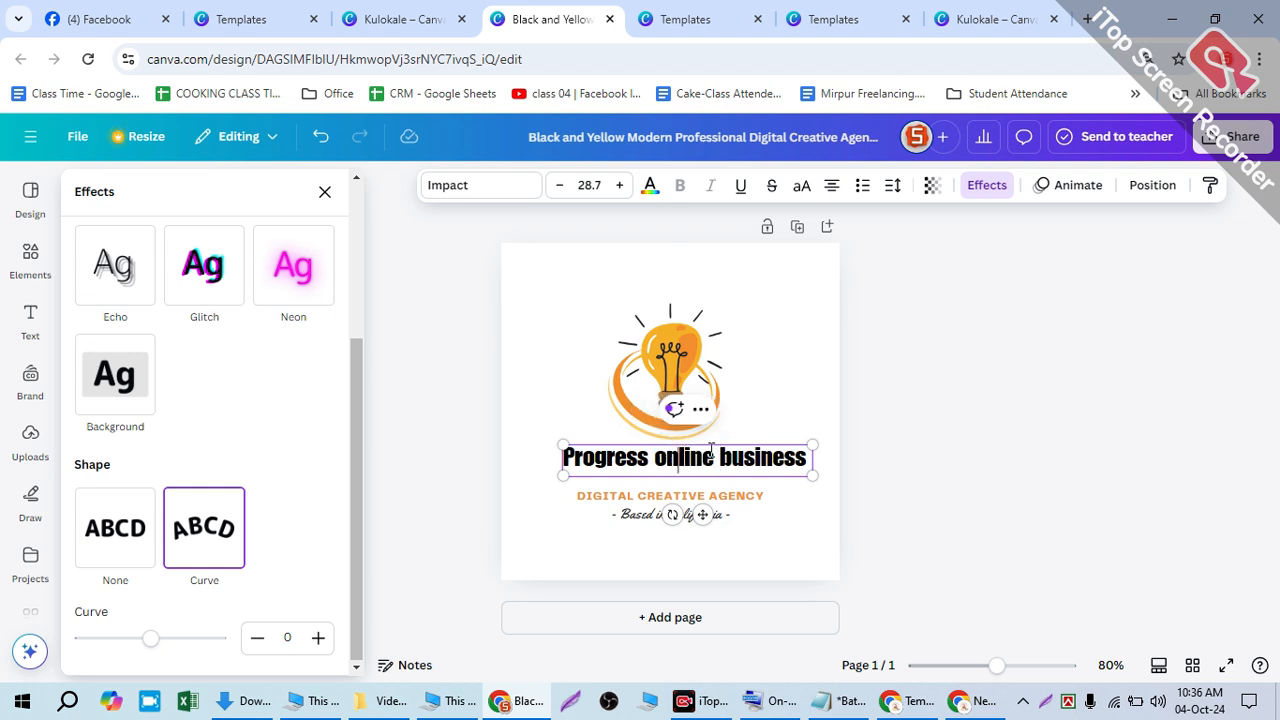
left_click_drag(797, 450, 500, 466)
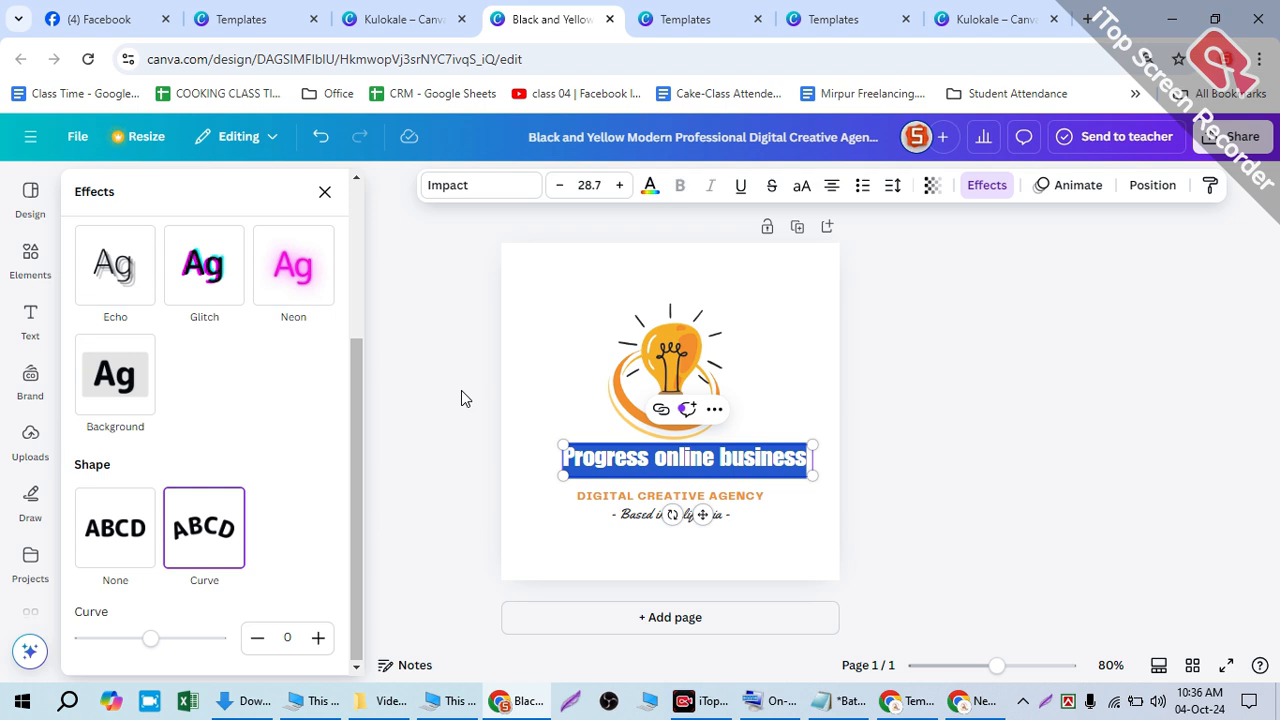
left_click(638, 457)
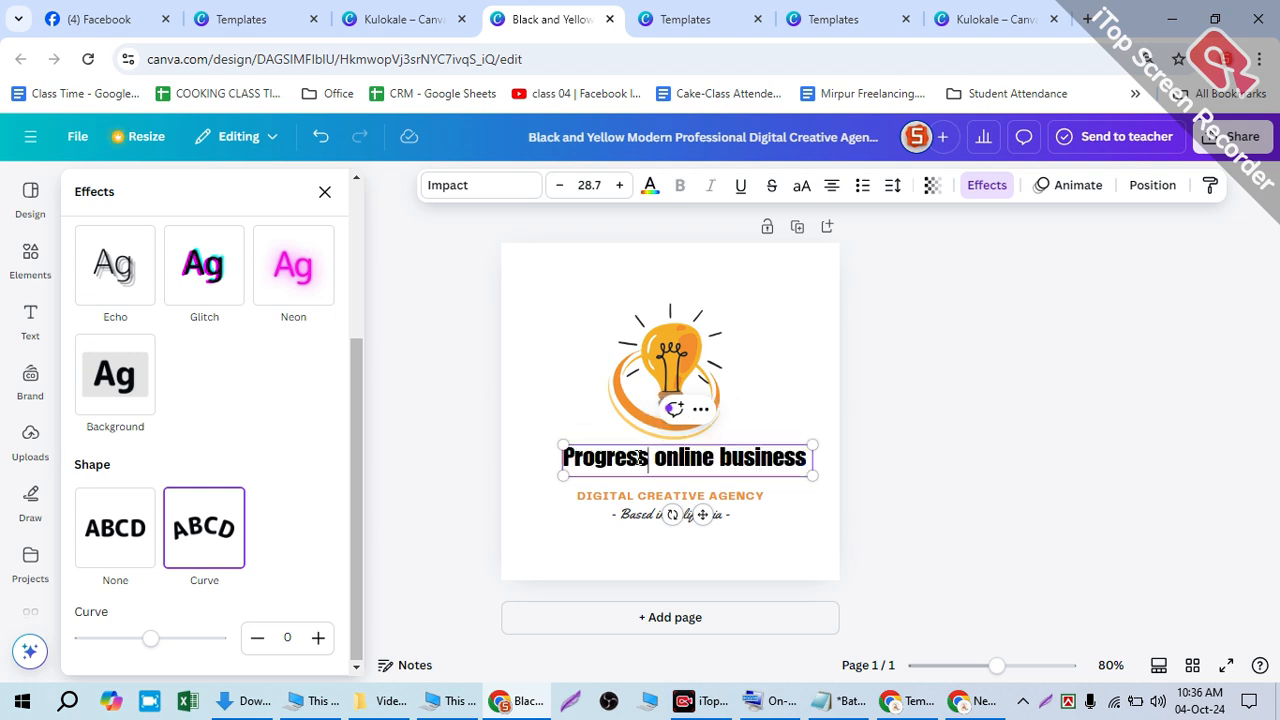
left_click(538, 423)
left_click(686, 460)
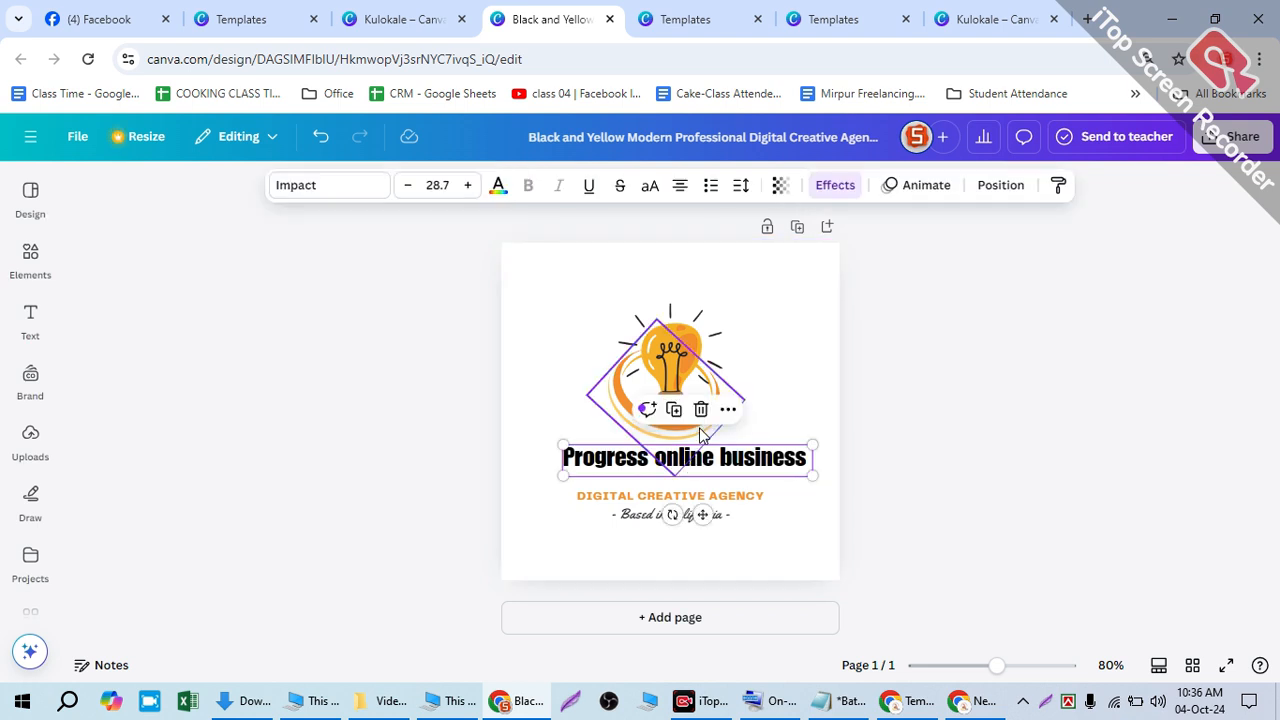
left_click(701, 410)
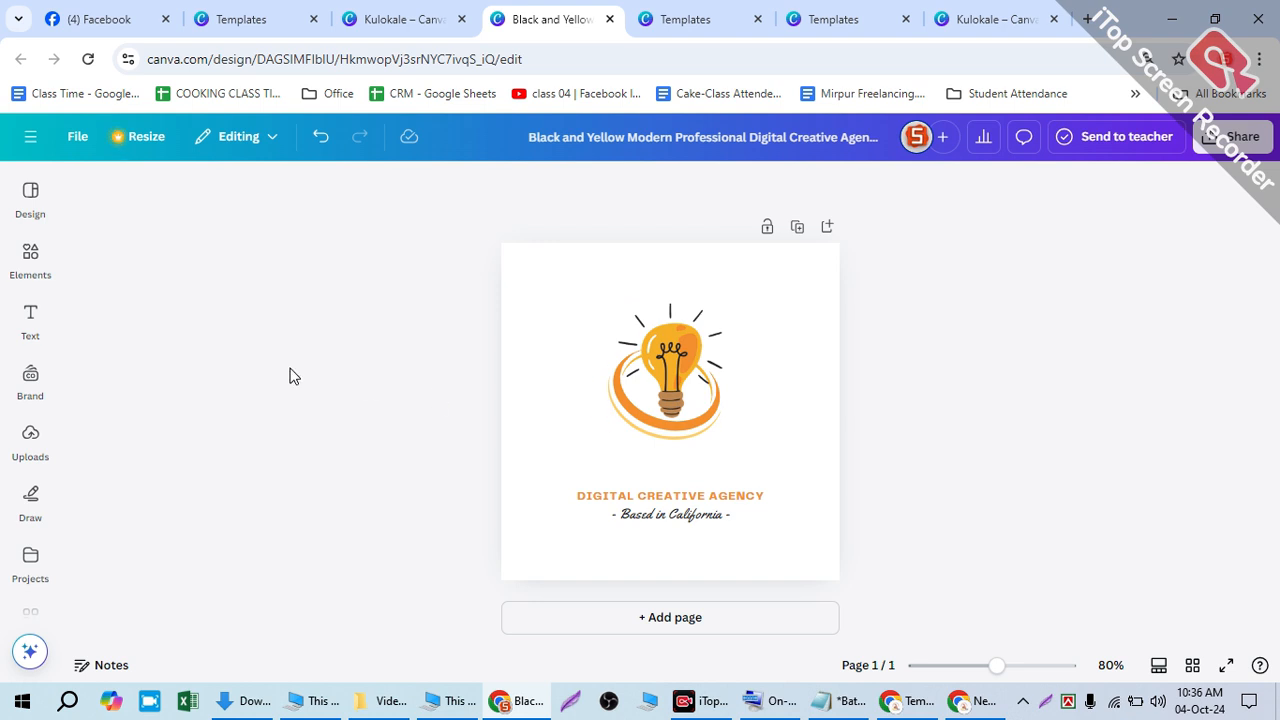
- Add the 'Play time' text combination from the Text panel to the page
left_click(29, 324)
scroll(220, 480, "down", 6)
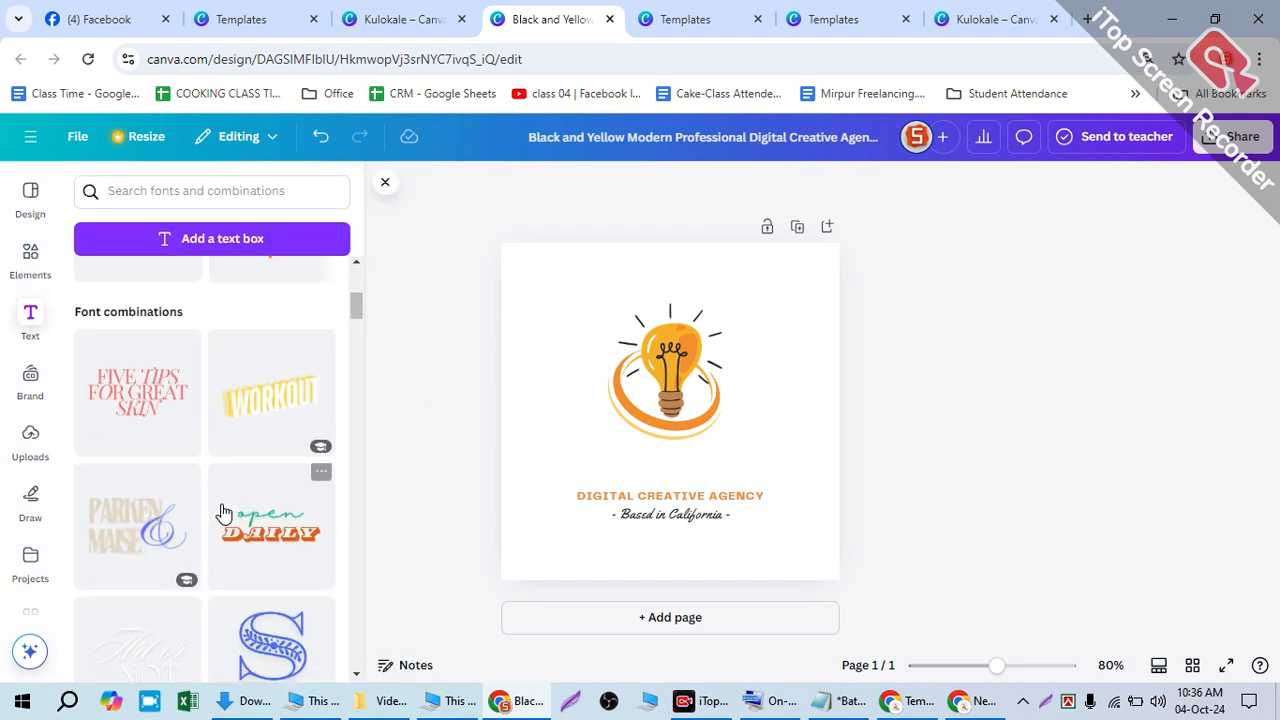
scroll(249, 424, "up", 3)
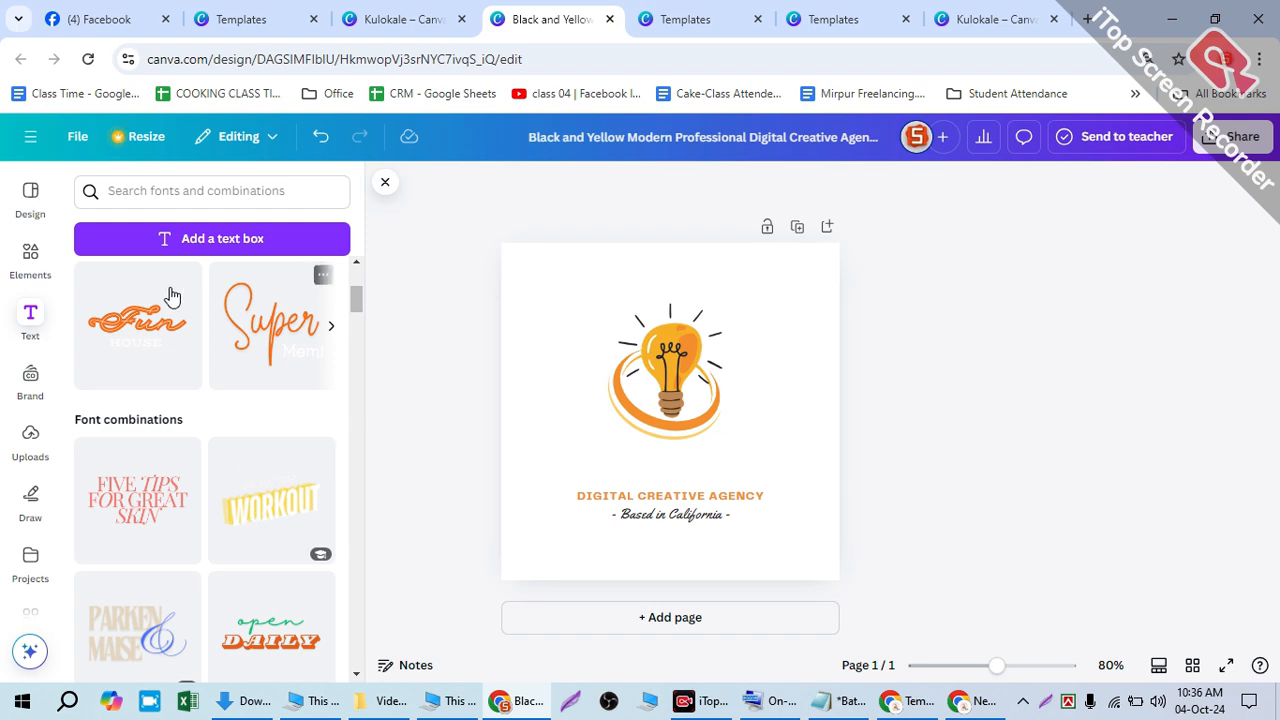
scroll(220, 507, "down", 5)
scroll(222, 507, "down", 8)
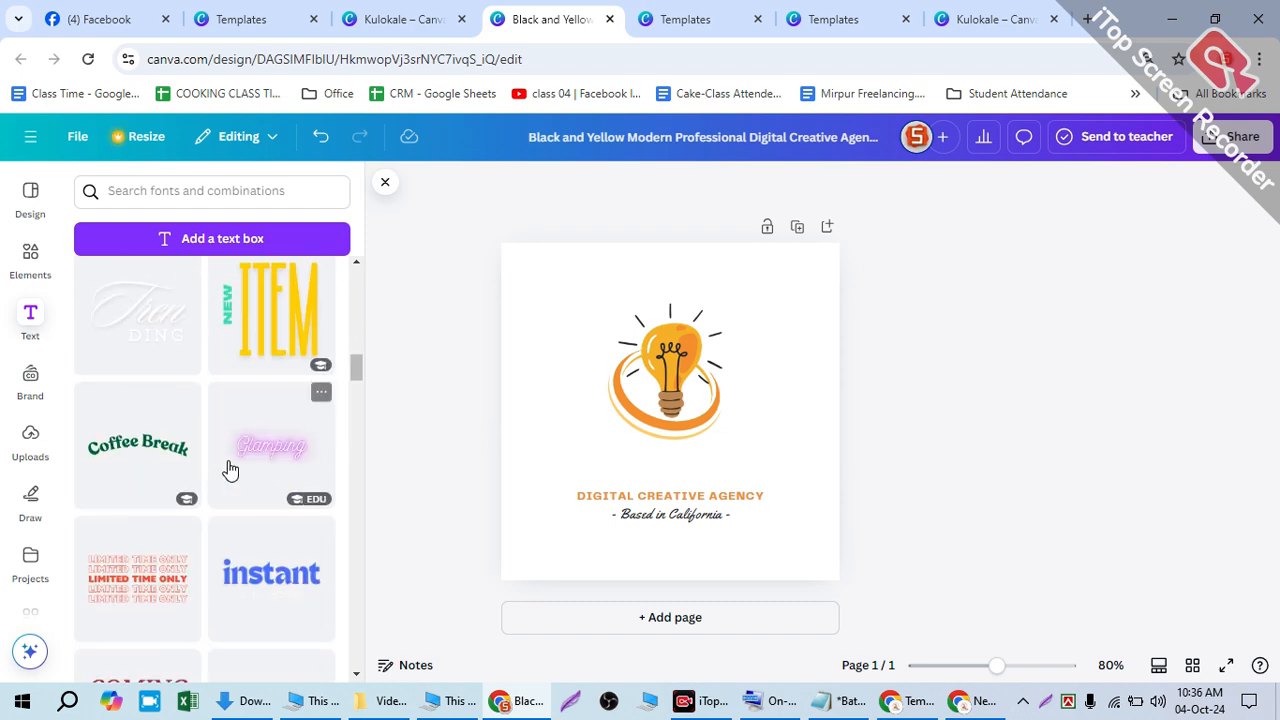
scroll(220, 505, "down", 6)
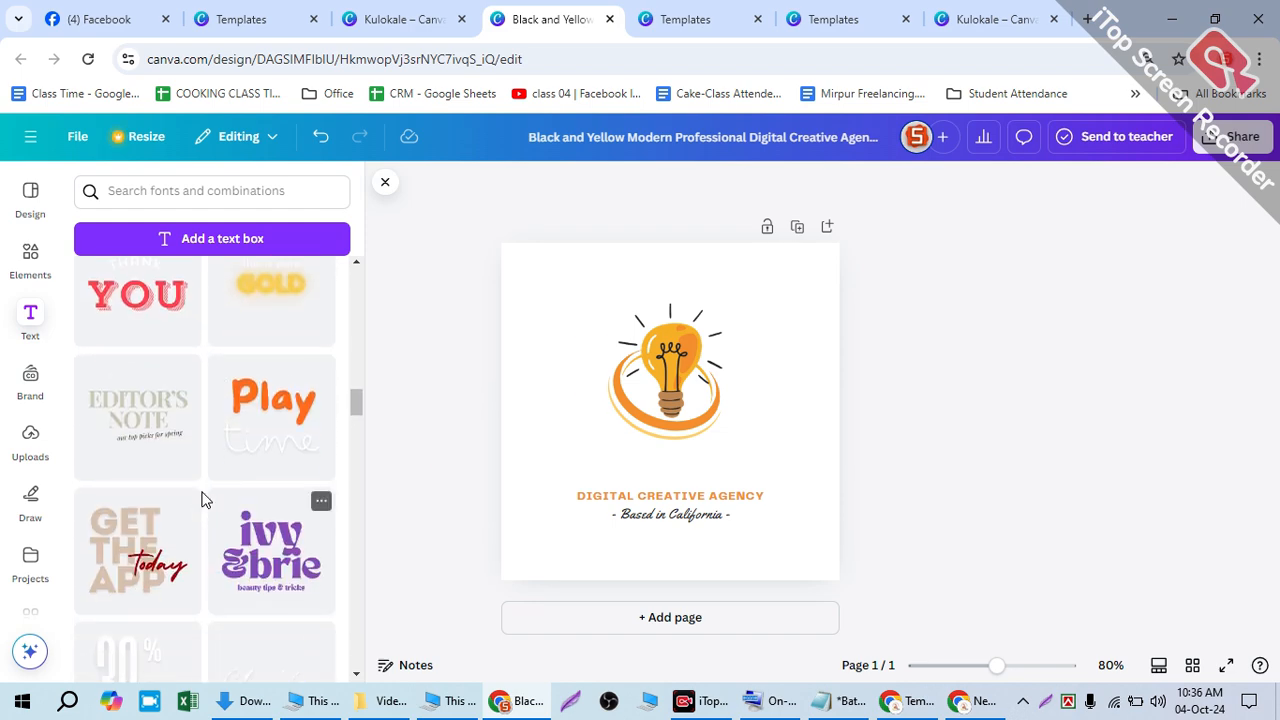
scroll(245, 418, "up", 3)
left_click(270, 400)
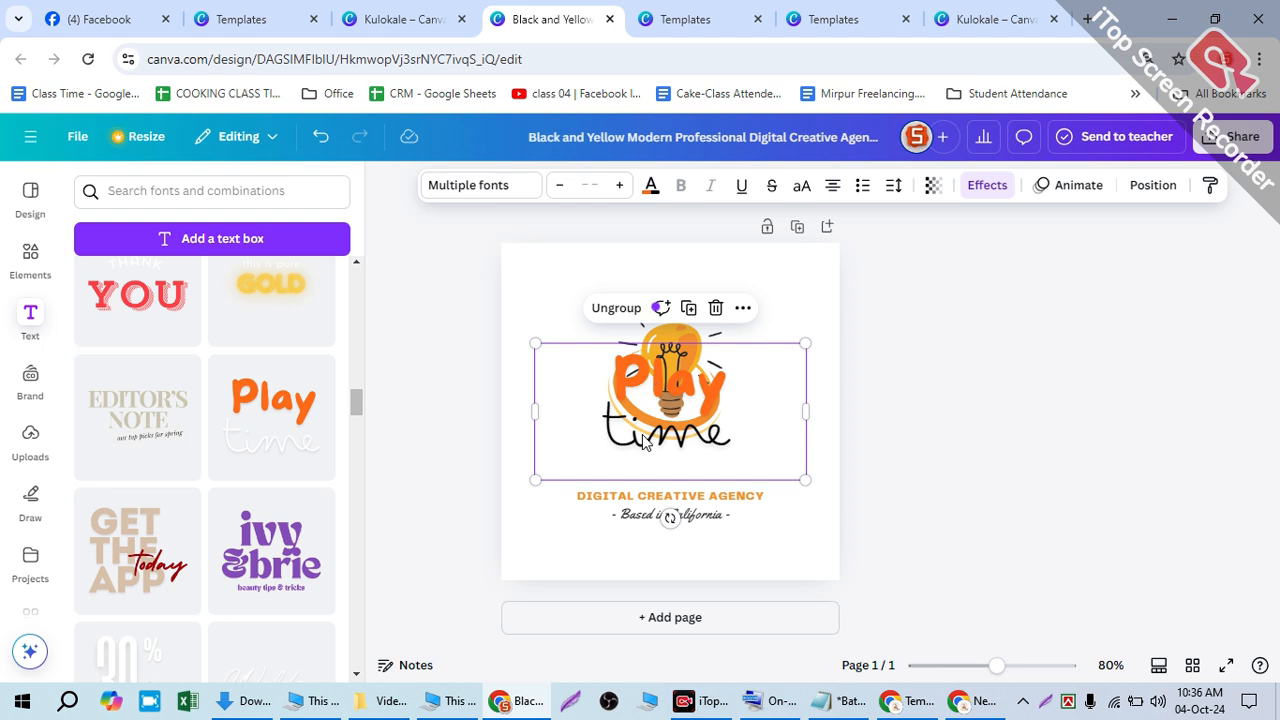
- Ungroup the combination and delete the word 'time', leaving the orange 'Play' text
left_click(616, 308)
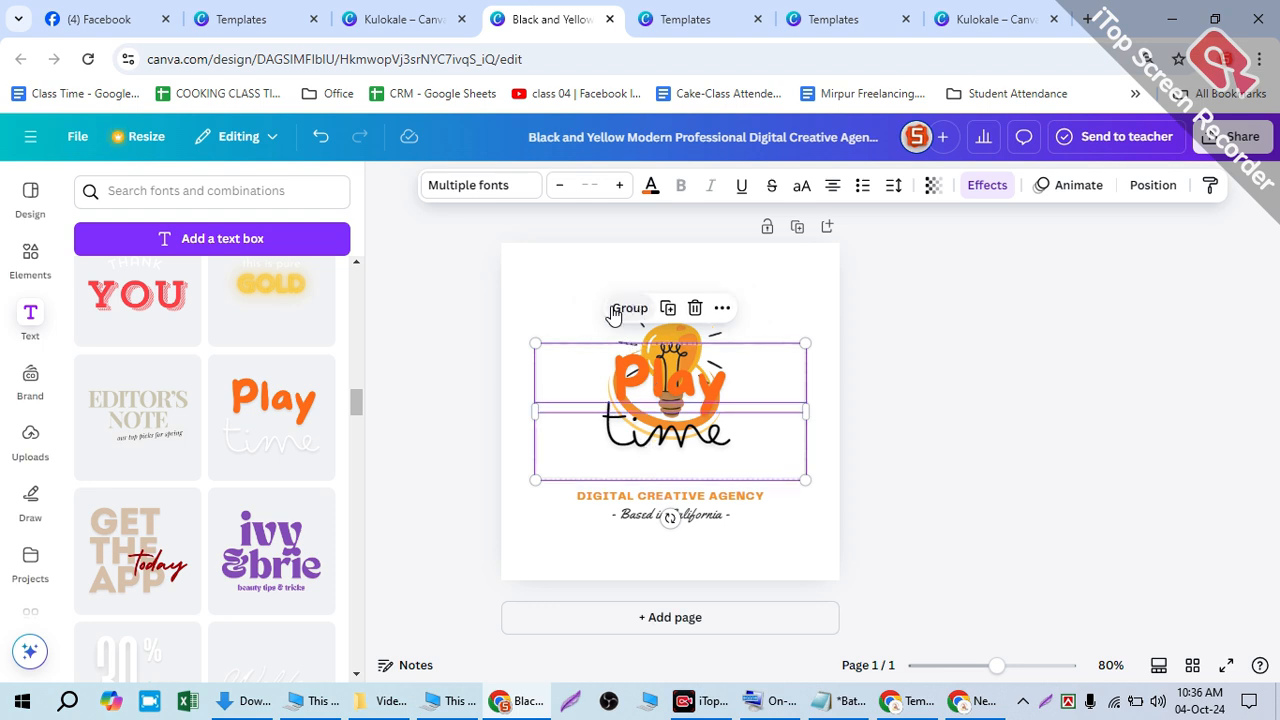
left_click(833, 363)
left_click(670, 430)
double_click(670, 430)
key("BackSpace")
- Move the Play text below the bulb, retype it as 'POB', and shrink it to 56.9
left_click(846, 354)
left_click_drag(655, 390, 662, 471)
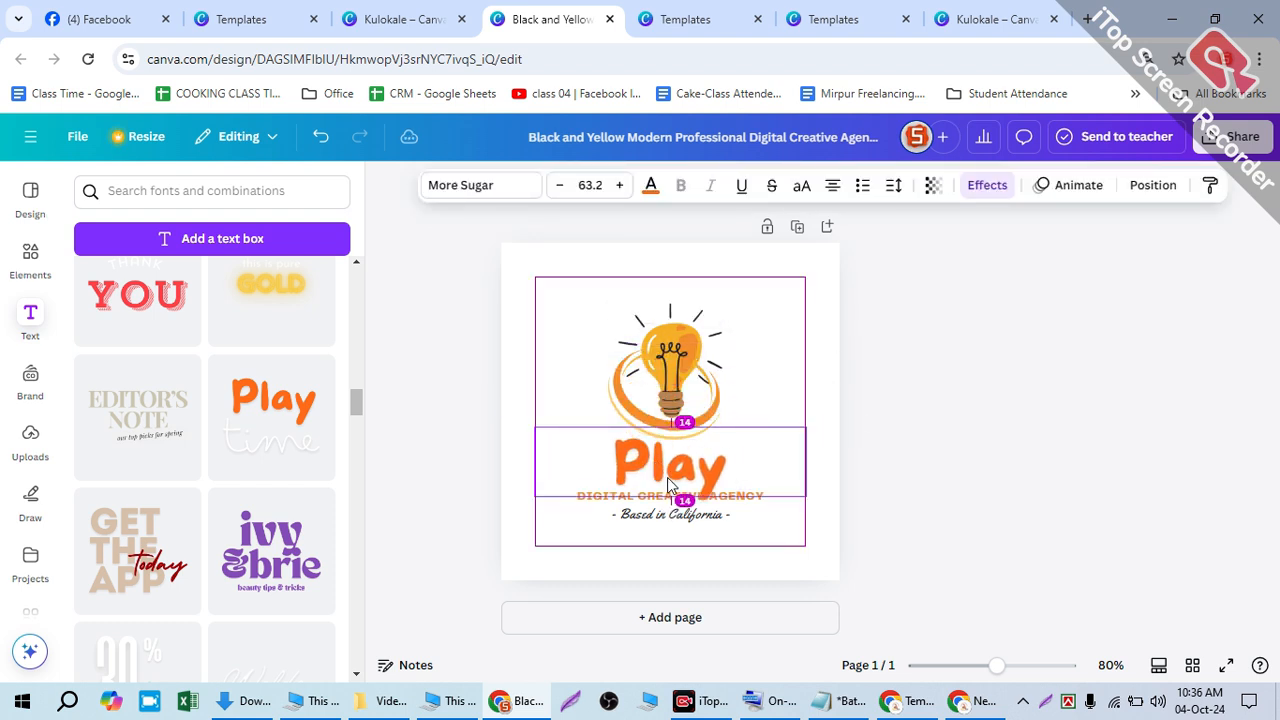
double_click(667, 476)
type("Po")
key("BackSpace")
key("BackSpace")
type("P")
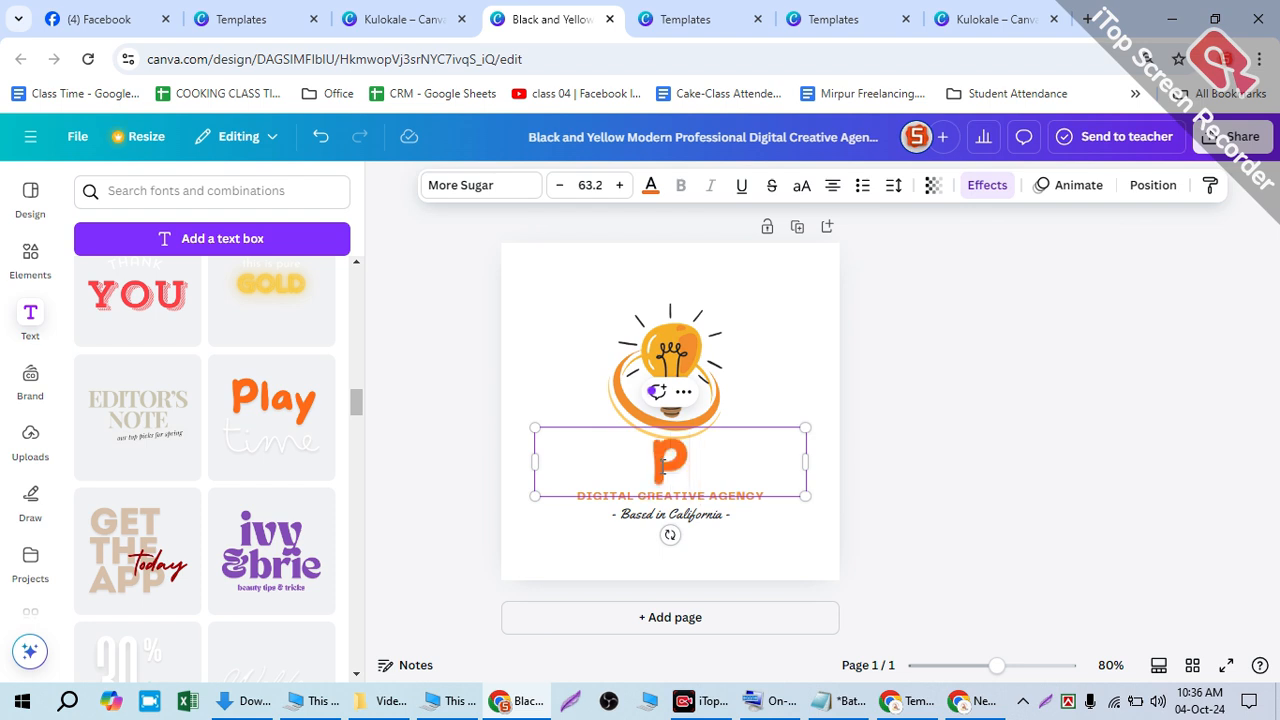
type("OB")
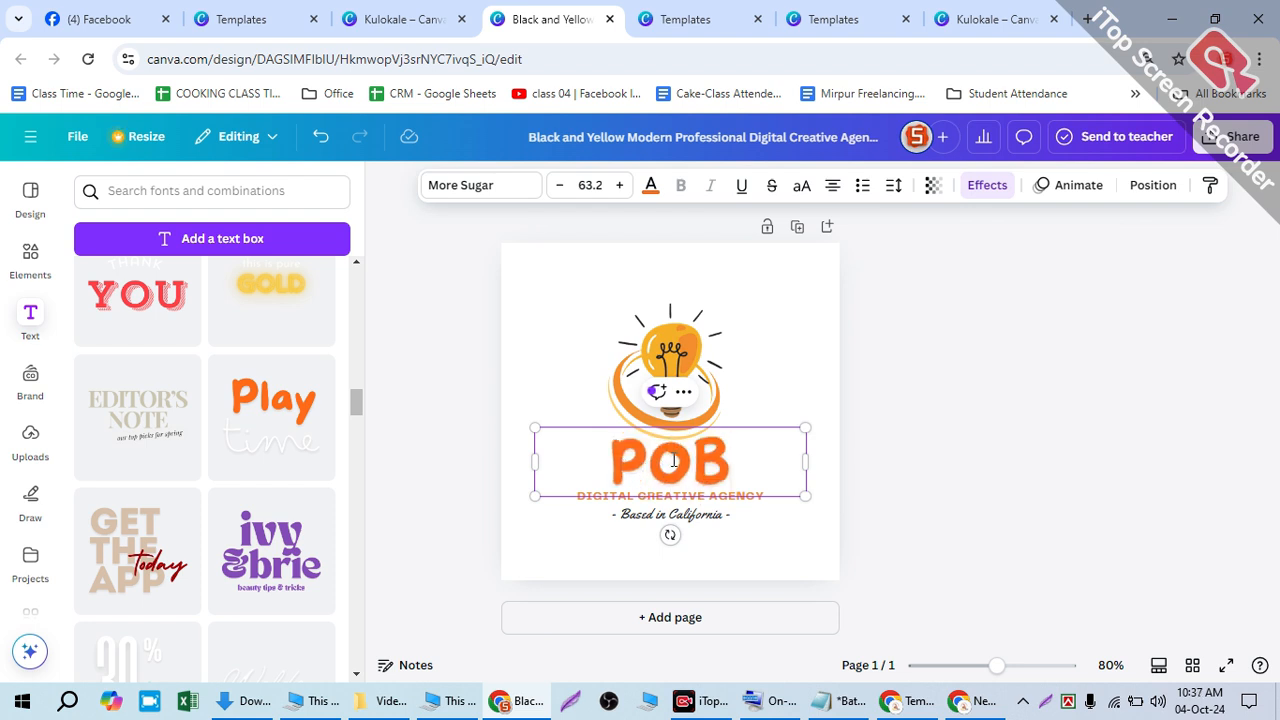
left_click(822, 336)
left_click(662, 490)
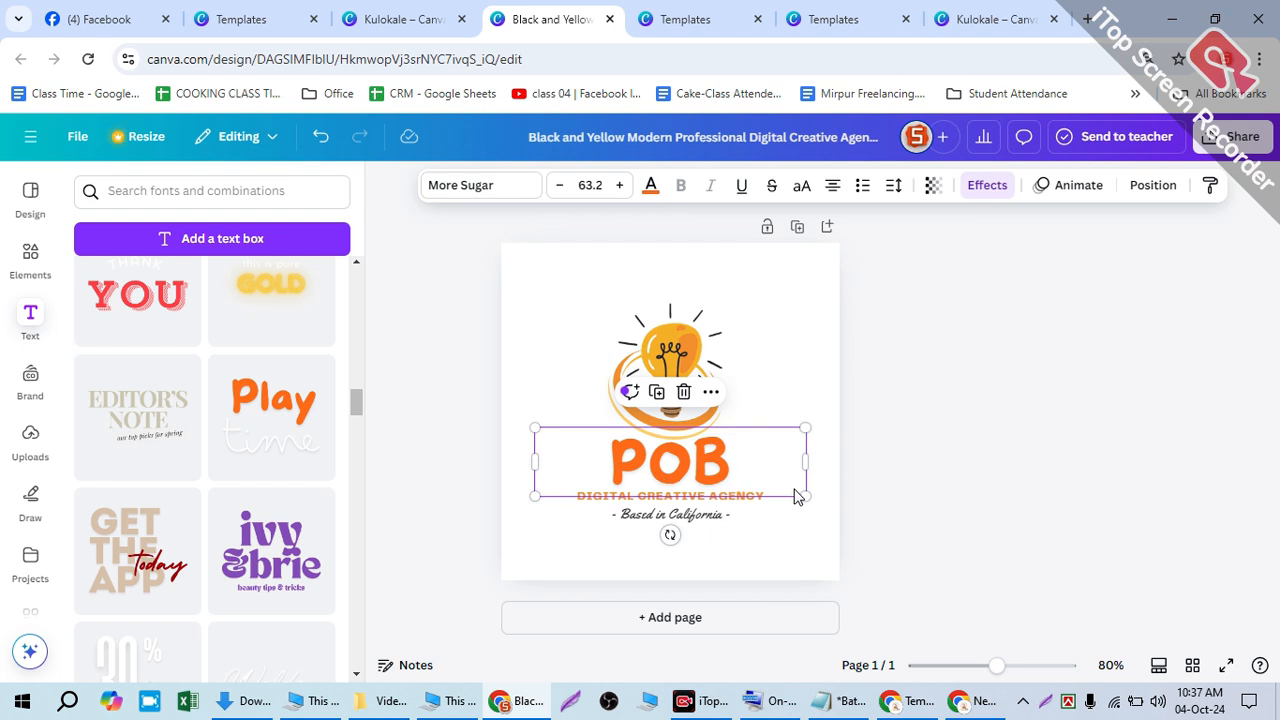
left_click_drag(795, 482, 777, 486)
mouse_move(655, 440)
left_mouse_down()
mouse_move(655, 355)
mouse_move(652, 440)
left_mouse_up()
- Delete the 'Based in California' and 'DIGITAL CREATIVE AGENCY' tagline lines
left_click(660, 516)
key("Delete")
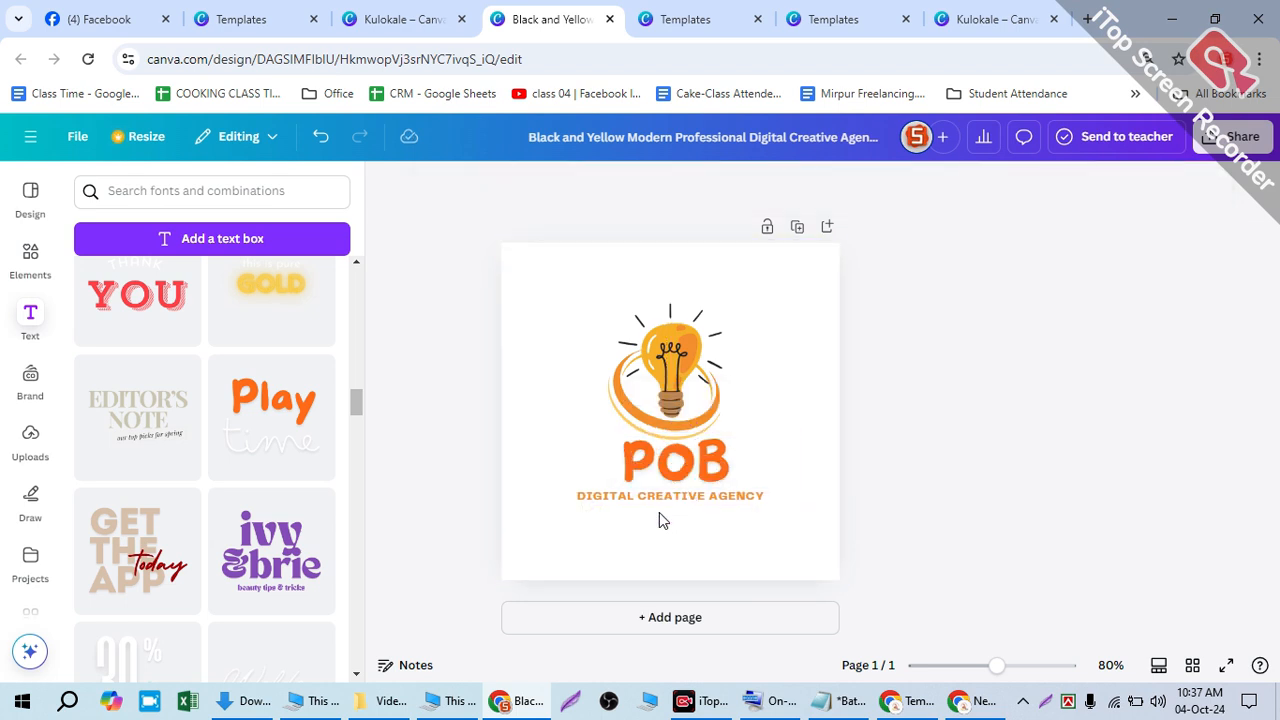
left_click(610, 500)
left_click(619, 186)
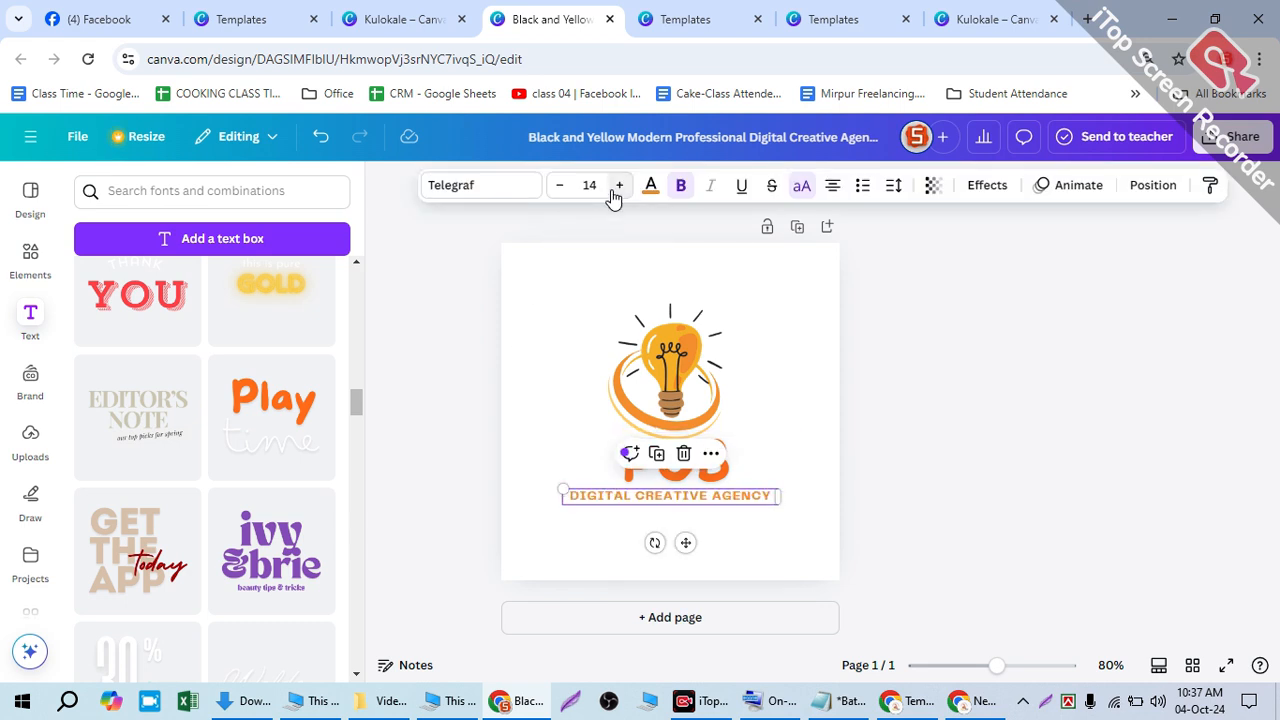
left_click(619, 186)
left_click(619, 186)
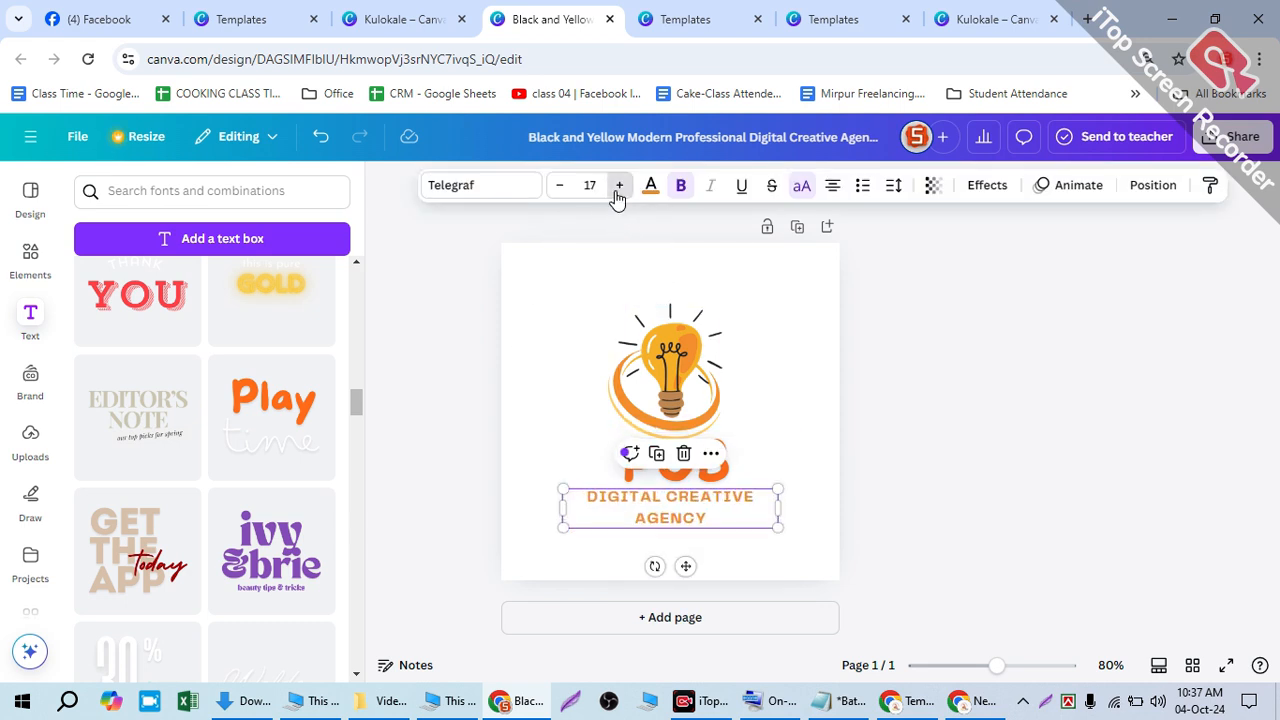
key("Delete")
left_click(827, 387)
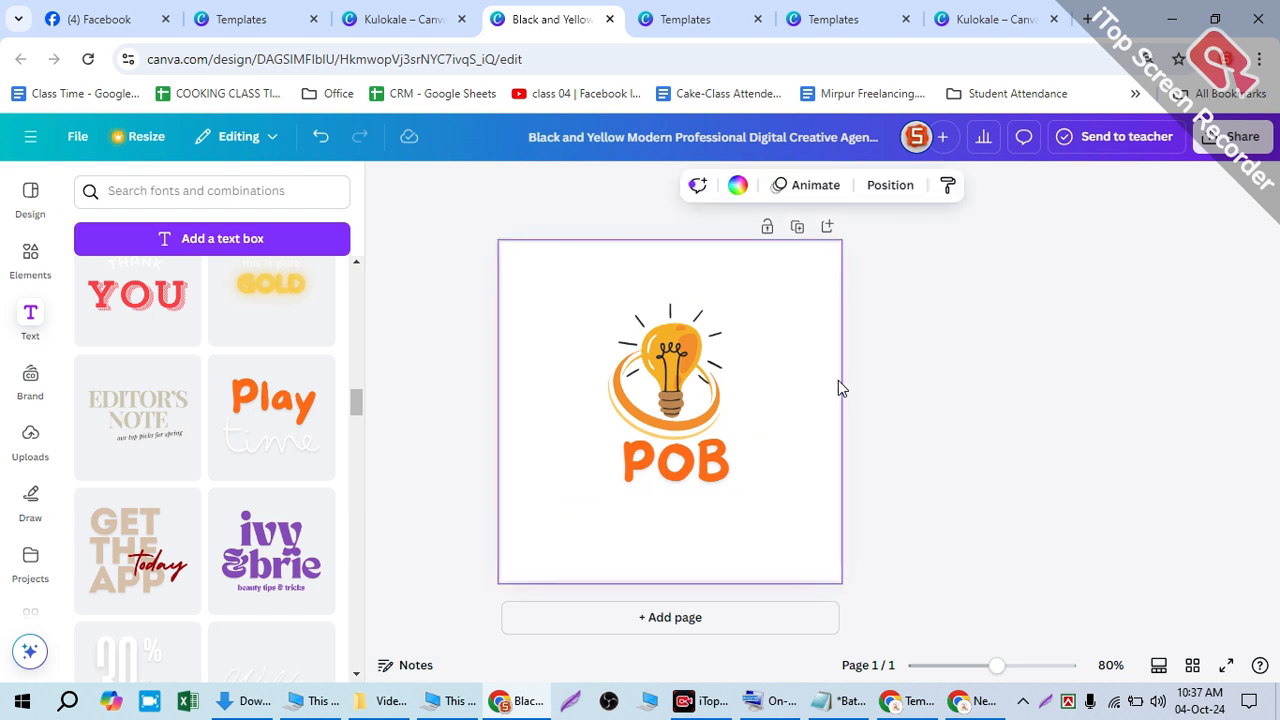
- Shrink the POB title to 33.9 and shift the light bulb around the orange ring
left_click_drag(659, 362, 764, 350)
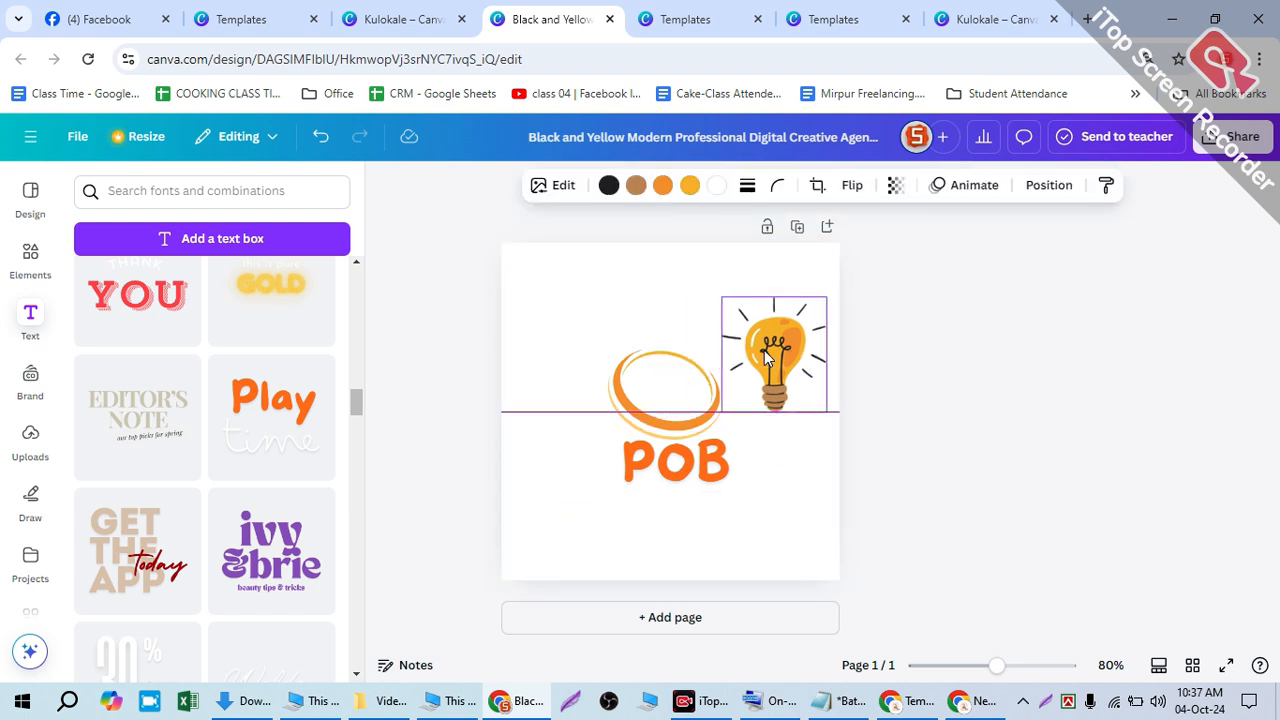
left_click(668, 483)
left_click_drag(795, 487, 691, 457)
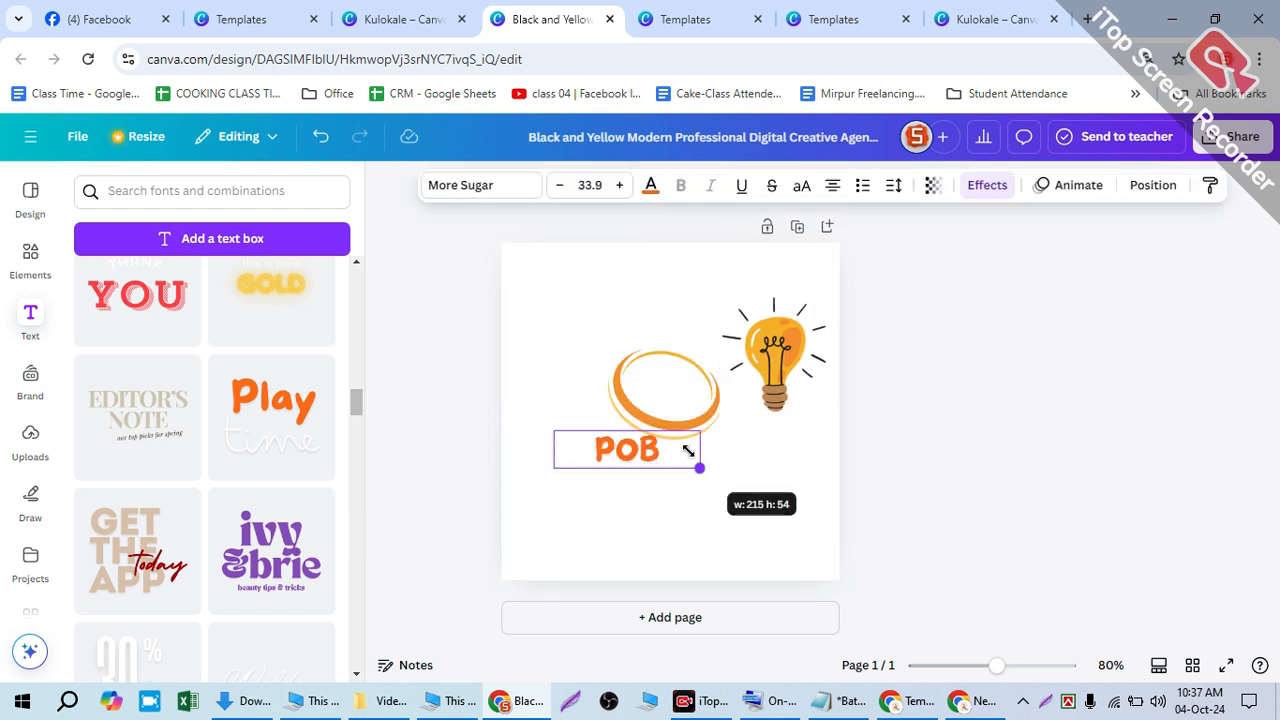
left_click_drag(606, 445, 628, 363)
left_click_drag(774, 356, 666, 387)
left_click_drag(661, 328, 661, 457)
left_click(714, 357)
- Place the POB title above the emblem and move the bulb left out of its orange ring
left_click_drag(665, 397, 667, 328)
double_click(667, 328)
left_click(689, 326)
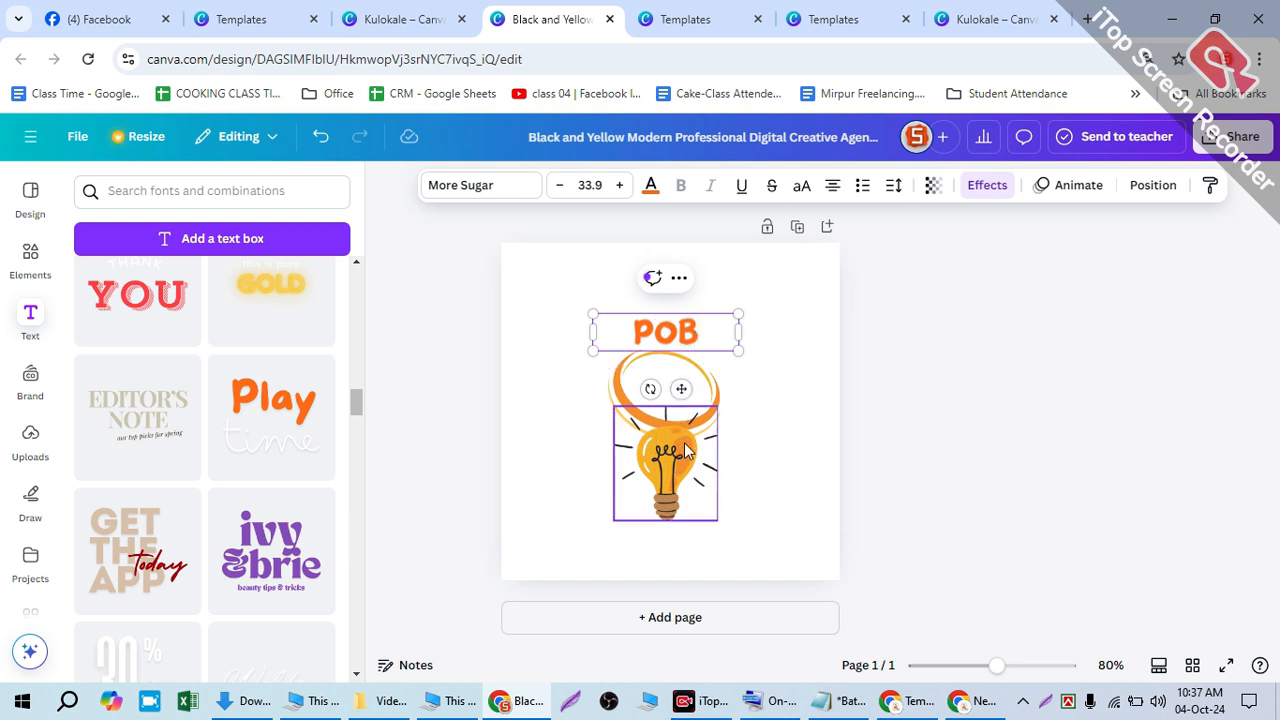
left_click_drag(671, 455, 660, 386)
left_click(695, 336)
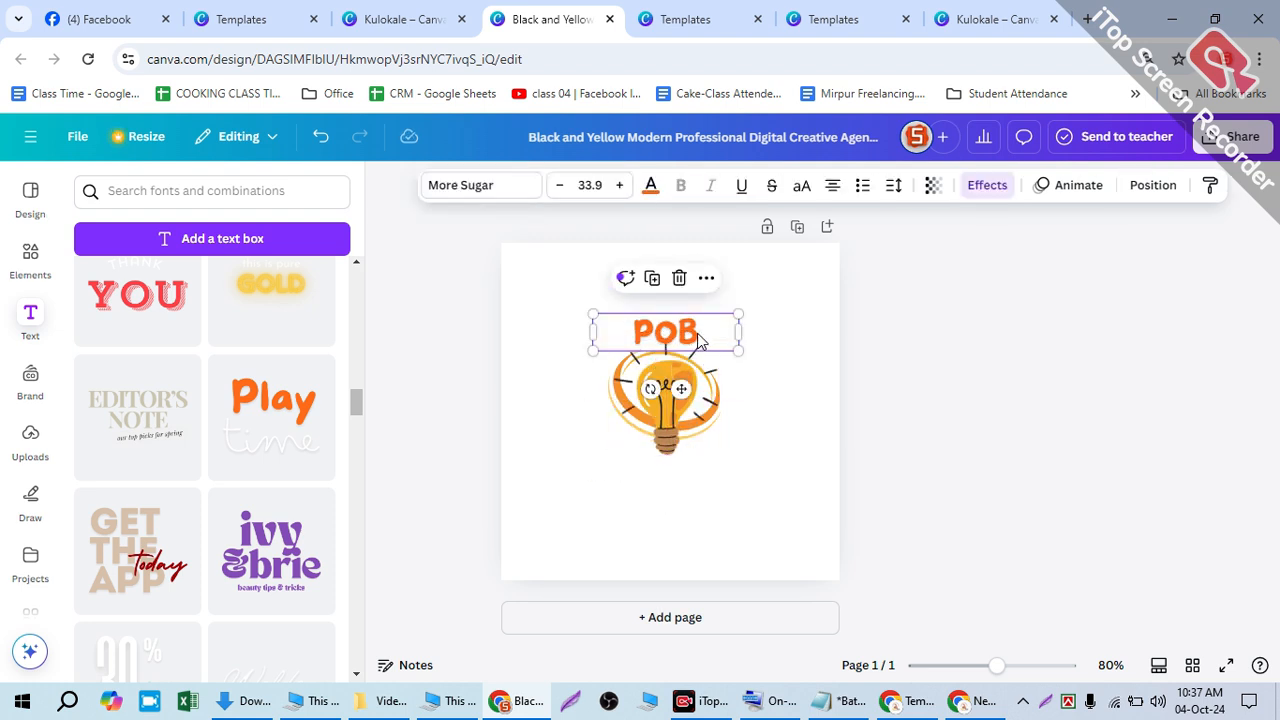
left_click(778, 328)
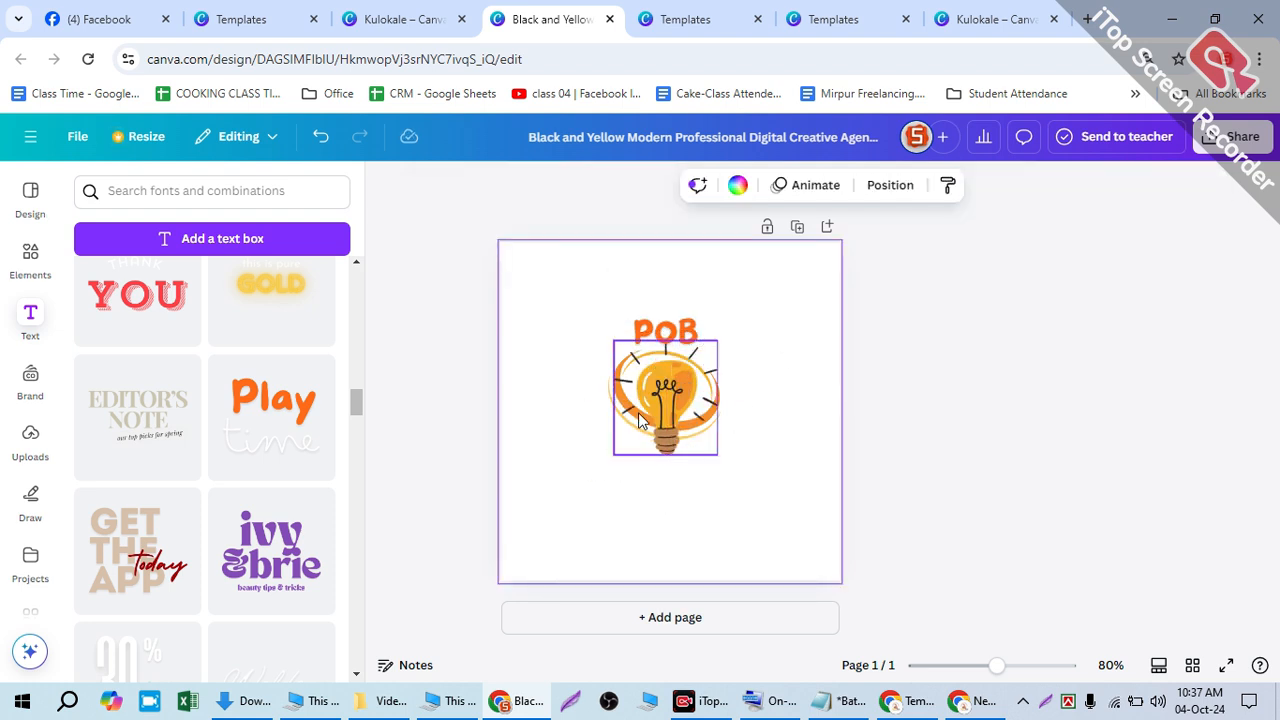
left_click(651, 356)
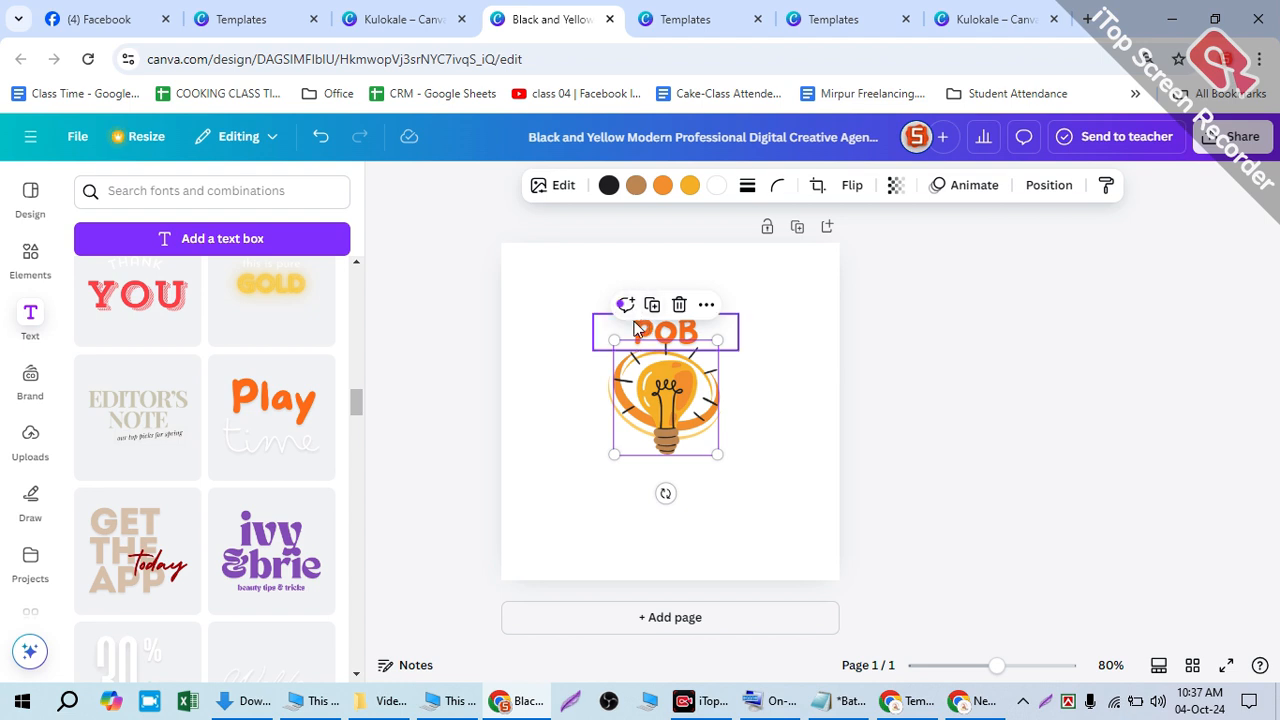
left_click_drag(659, 409, 557, 392)
left_click(686, 403)
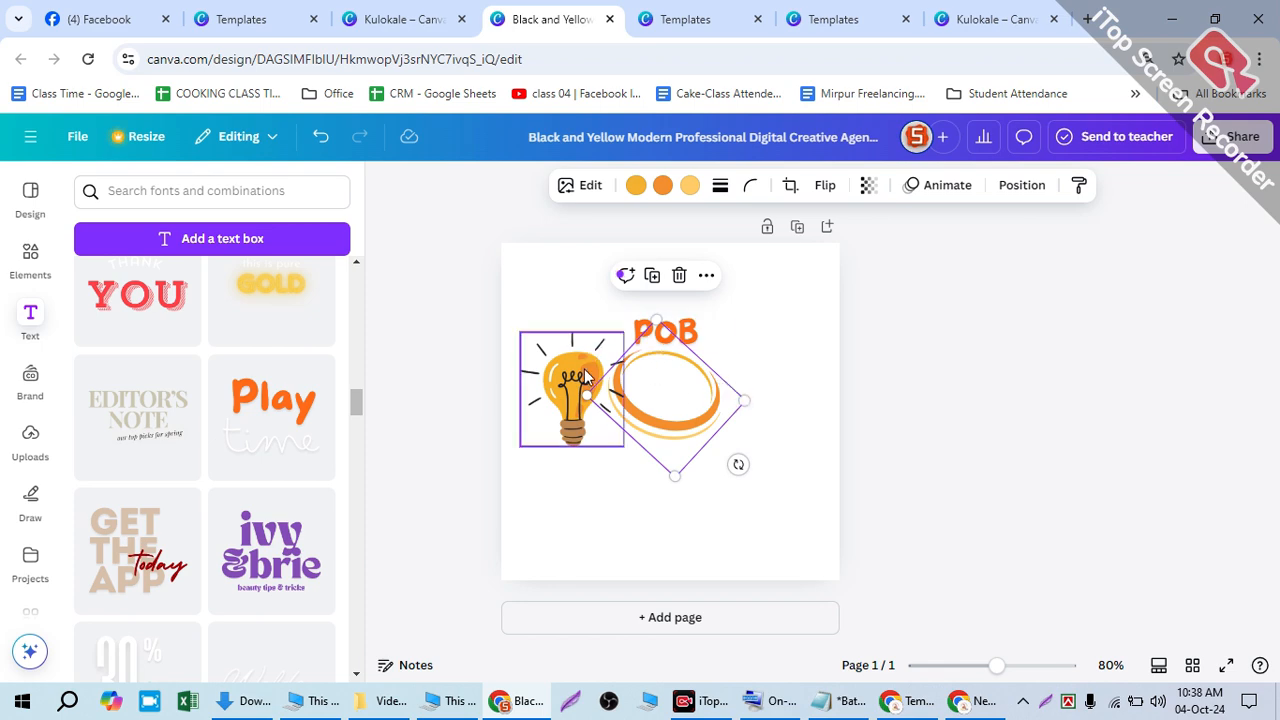
- Review the marketing logo template pages and start customizing the Colorful Digital Marketing Business Logo
left_click(650, 22)
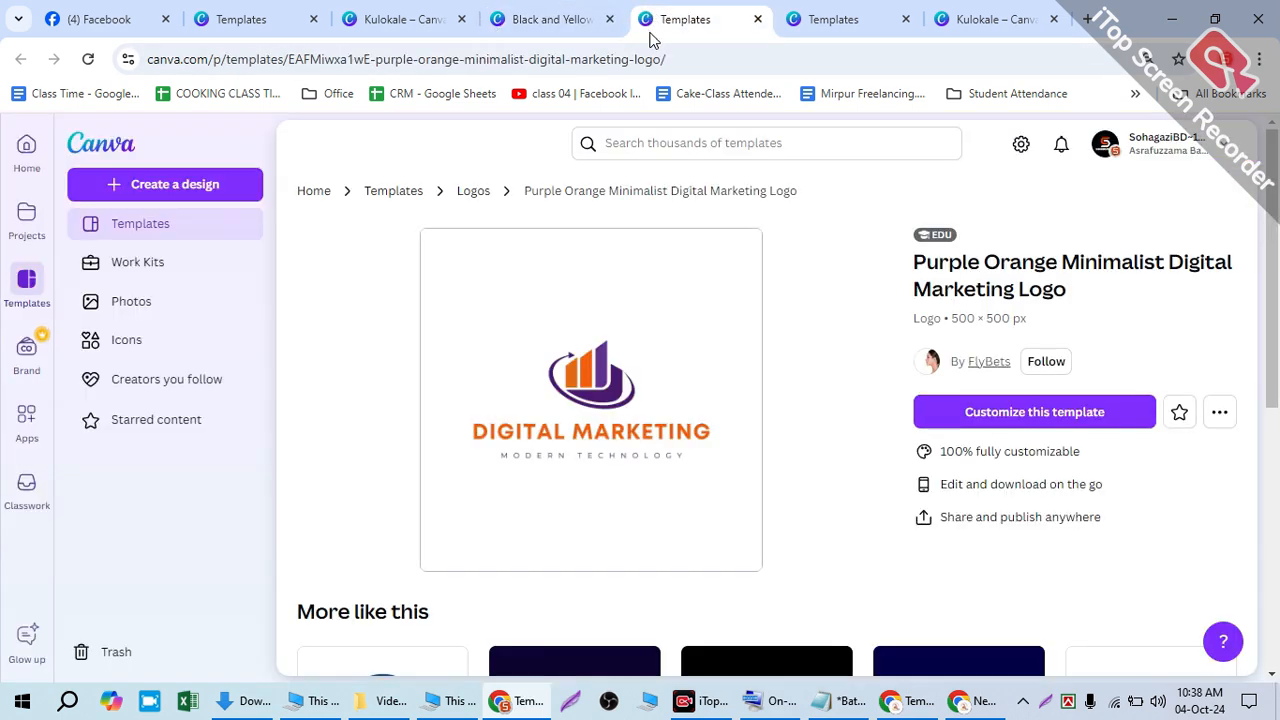
scroll(724, 334, "down", 3)
scroll(724, 334, "up", 3)
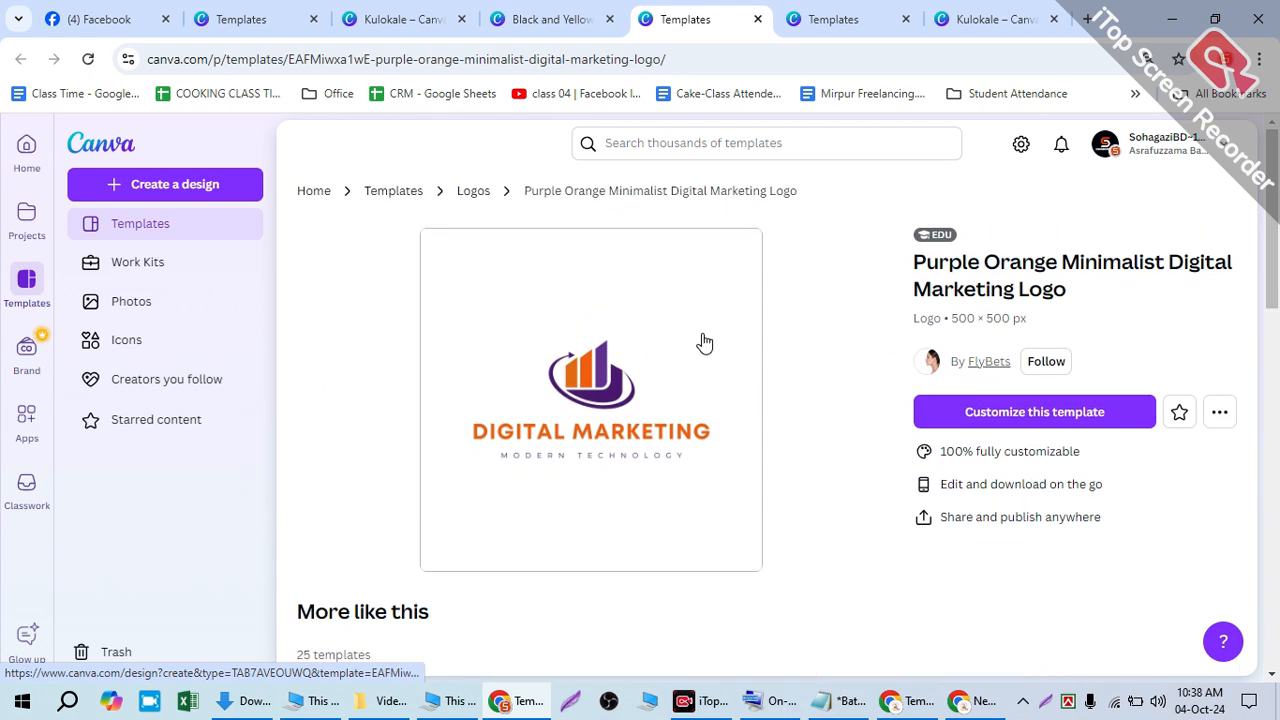
scroll(660, 430, "down", 7)
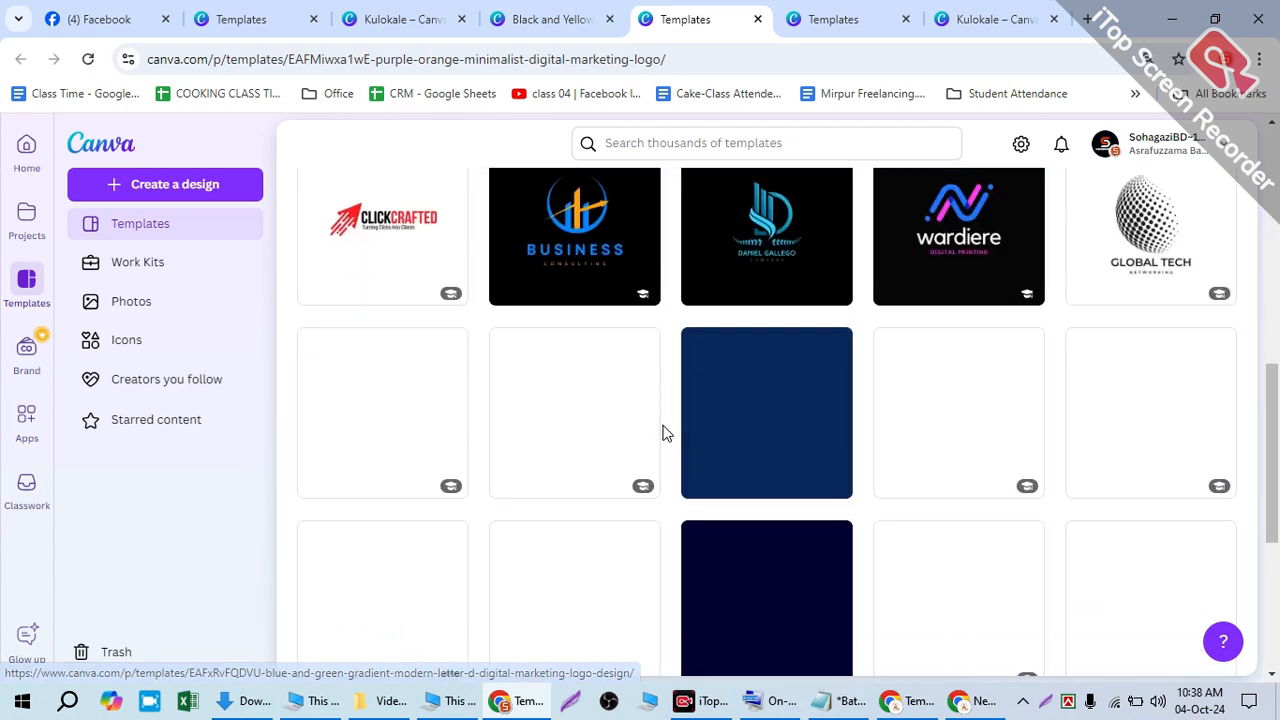
scroll(672, 455, "up", 7)
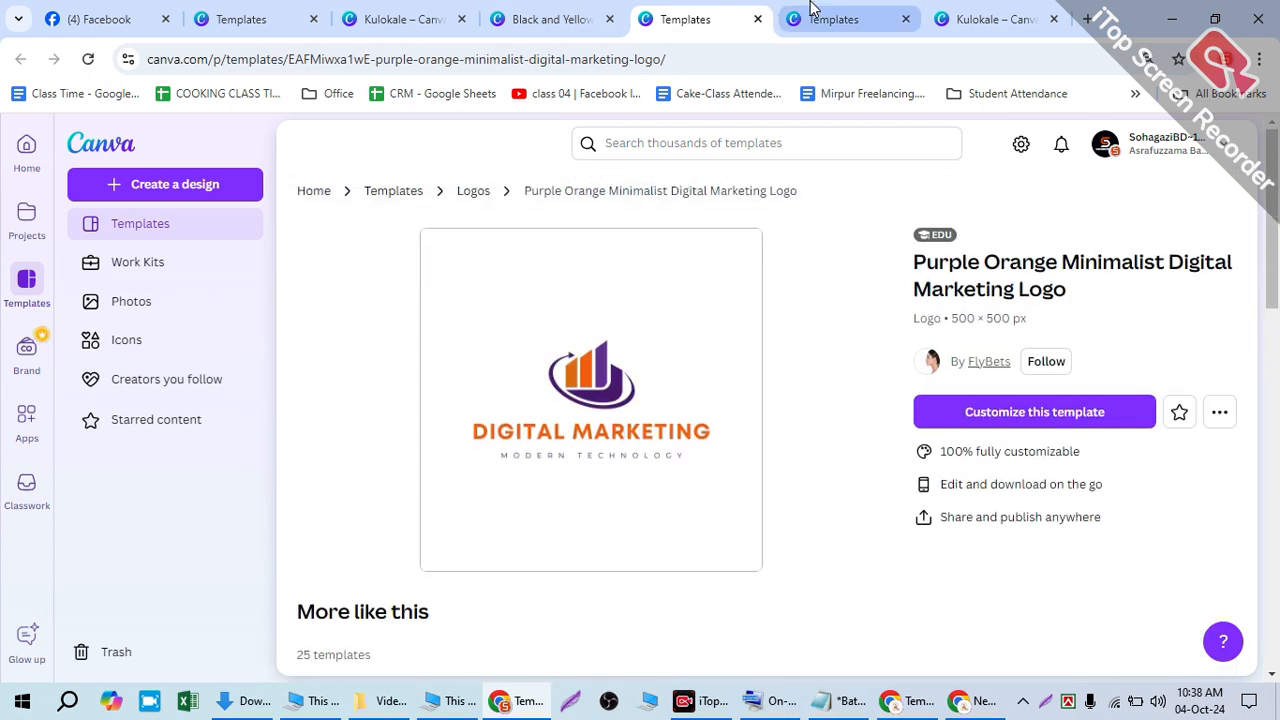
left_click(815, 19)
scroll(614, 336, "down", 3)
scroll(610, 336, "up", 2)
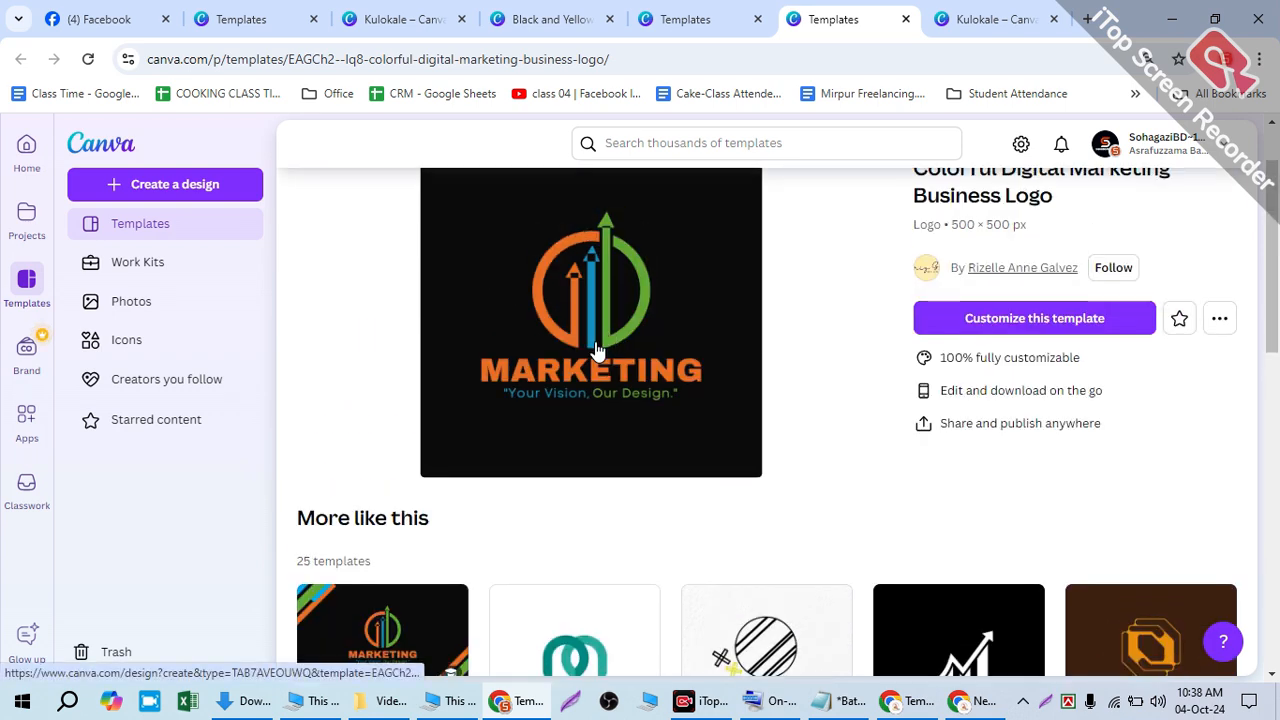
scroll(606, 366, "down", 2)
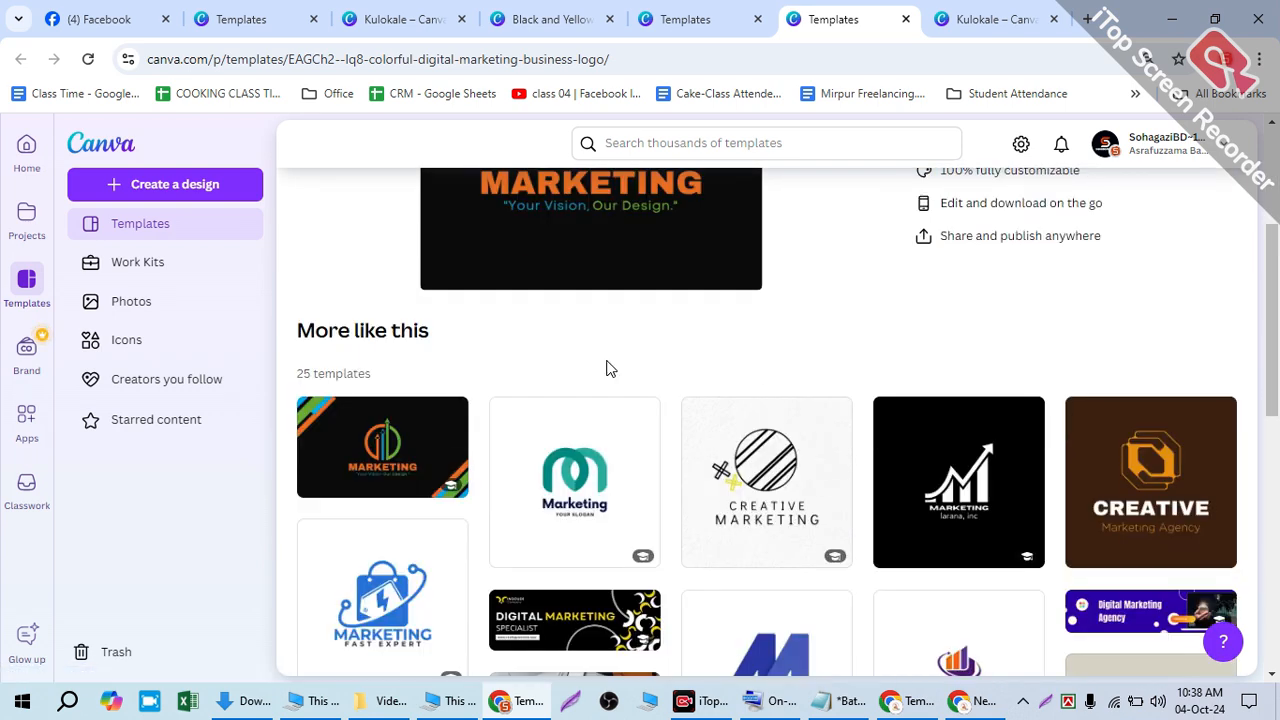
scroll(610, 364, "up", 2)
scroll(660, 362, "up", 2)
left_click(1044, 414)
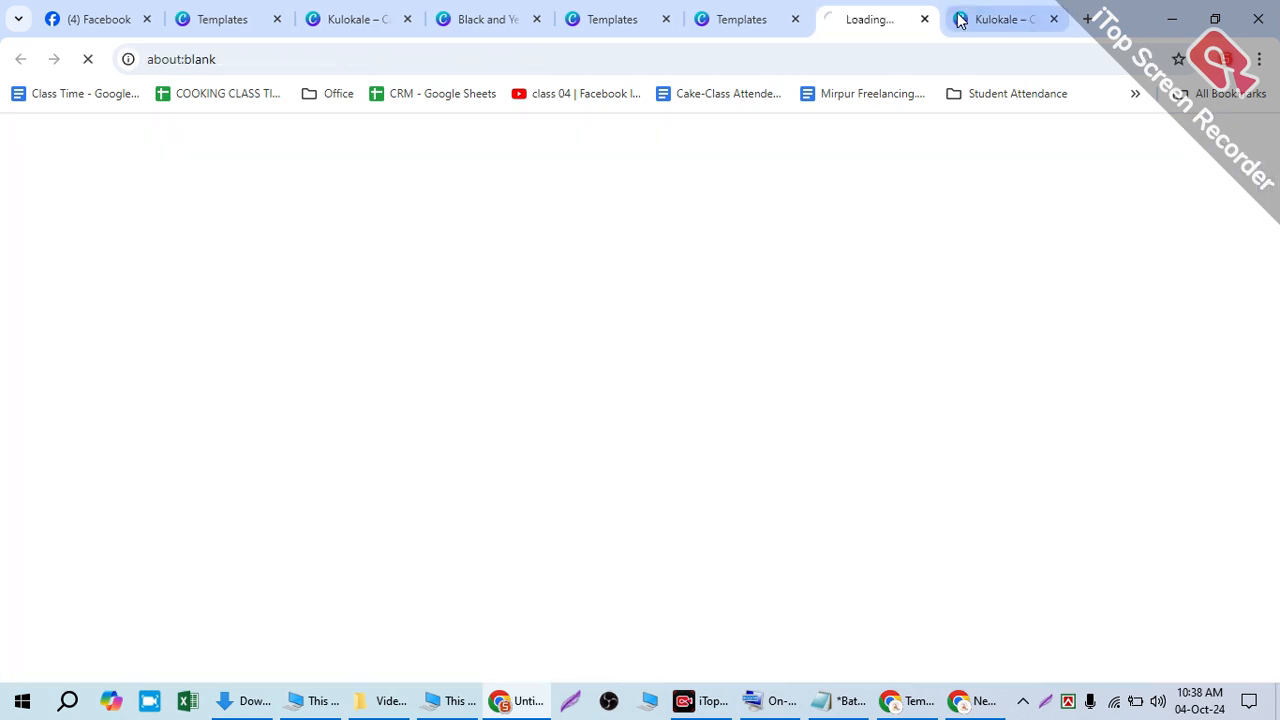
- In the Black and Yellow design, move the lightbulb beside the POB title
left_click(955, 28)
left_click(1055, 20)
left_click(660, 17)
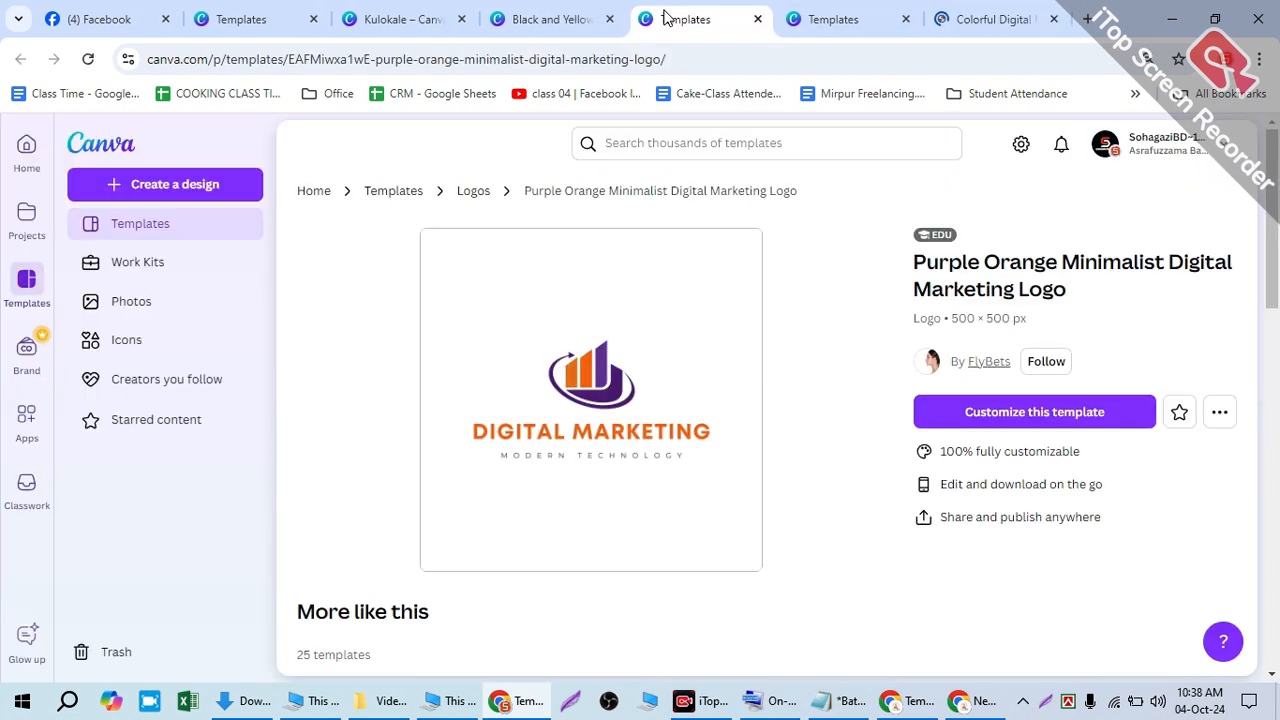
left_click(550, 19)
left_click(556, 369)
left_click_drag(556, 369, 762, 345)
- Place the Colorful Digital tab next to Black and Yellow and move the lightbulb below POB
left_click(985, 19)
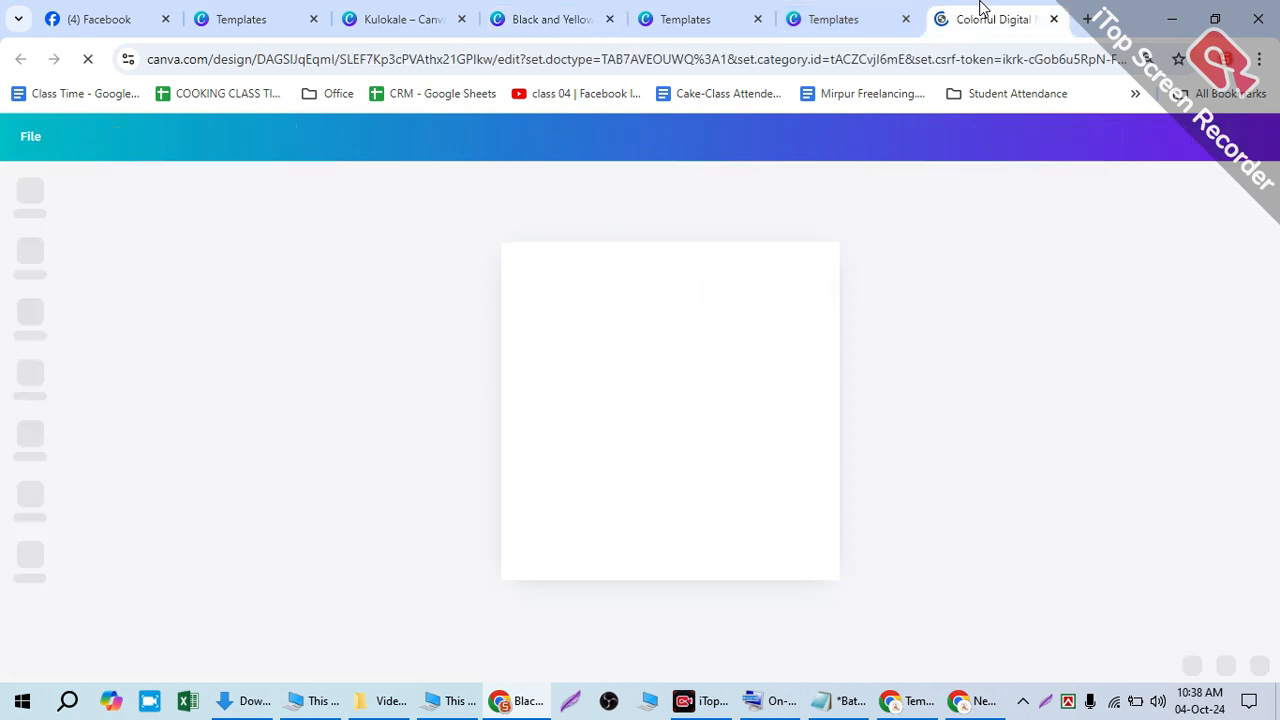
left_click_drag(838, 8, 694, 5)
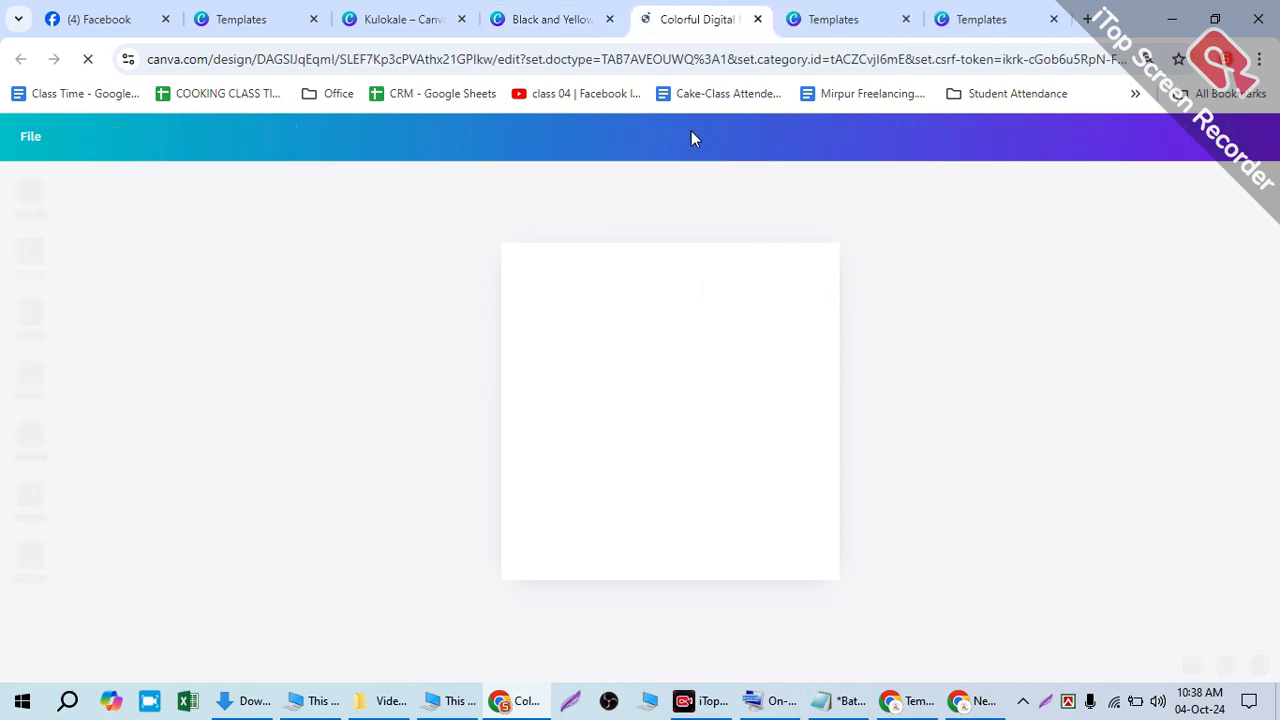
left_click(571, 24)
left_click_drag(775, 363, 627, 463)
left_click(703, 20)
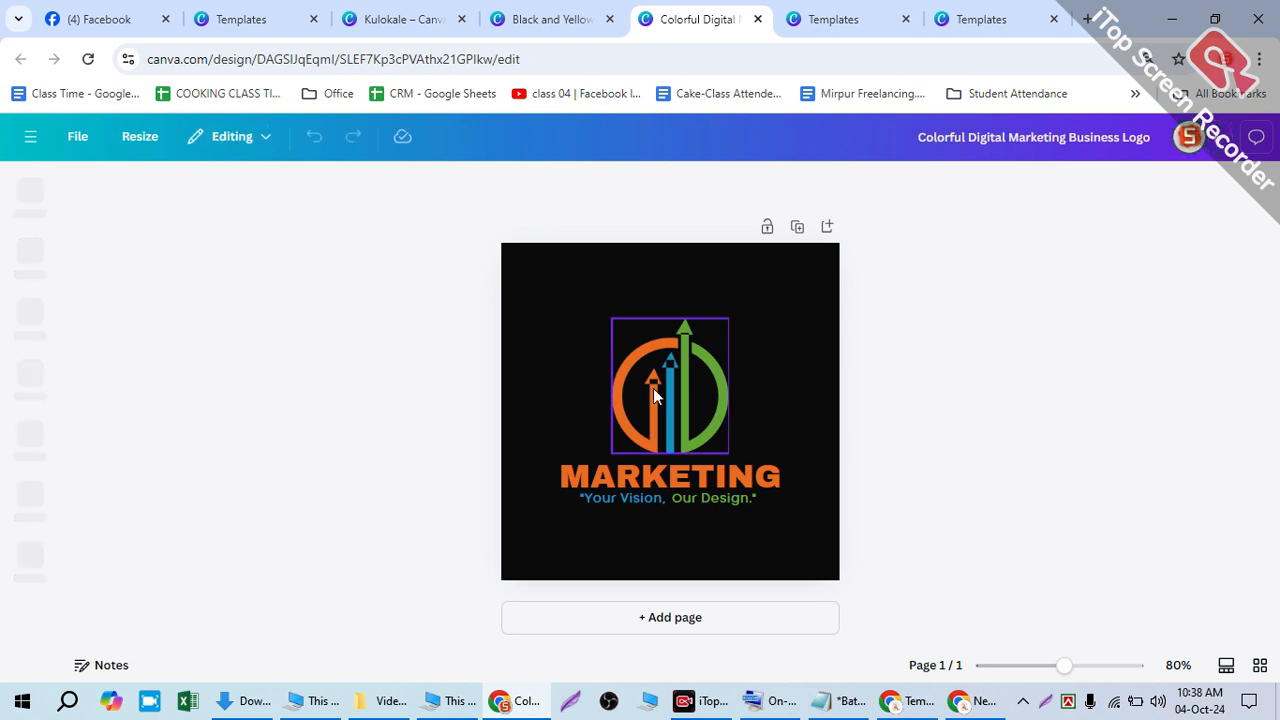
- Paste the Black and Yellow lightbulb and centre it in the arrow ring above MARKETING
left_click(586, 22)
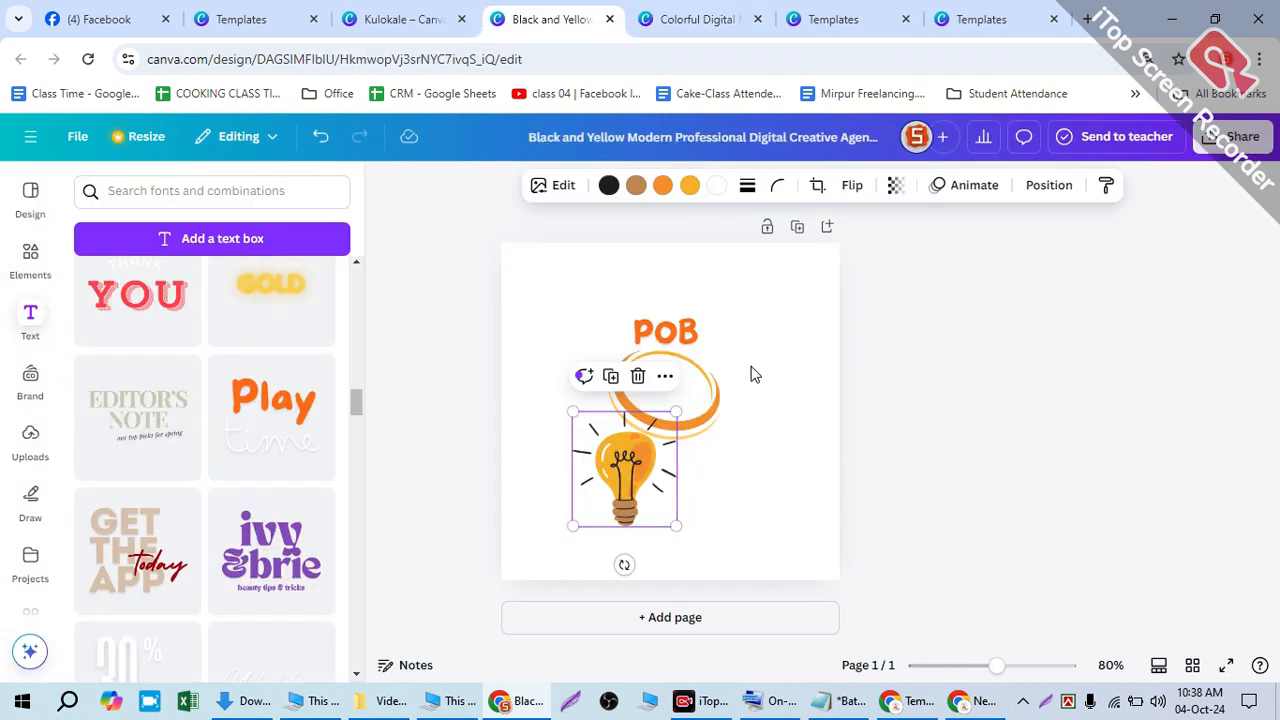
left_click(700, 20)
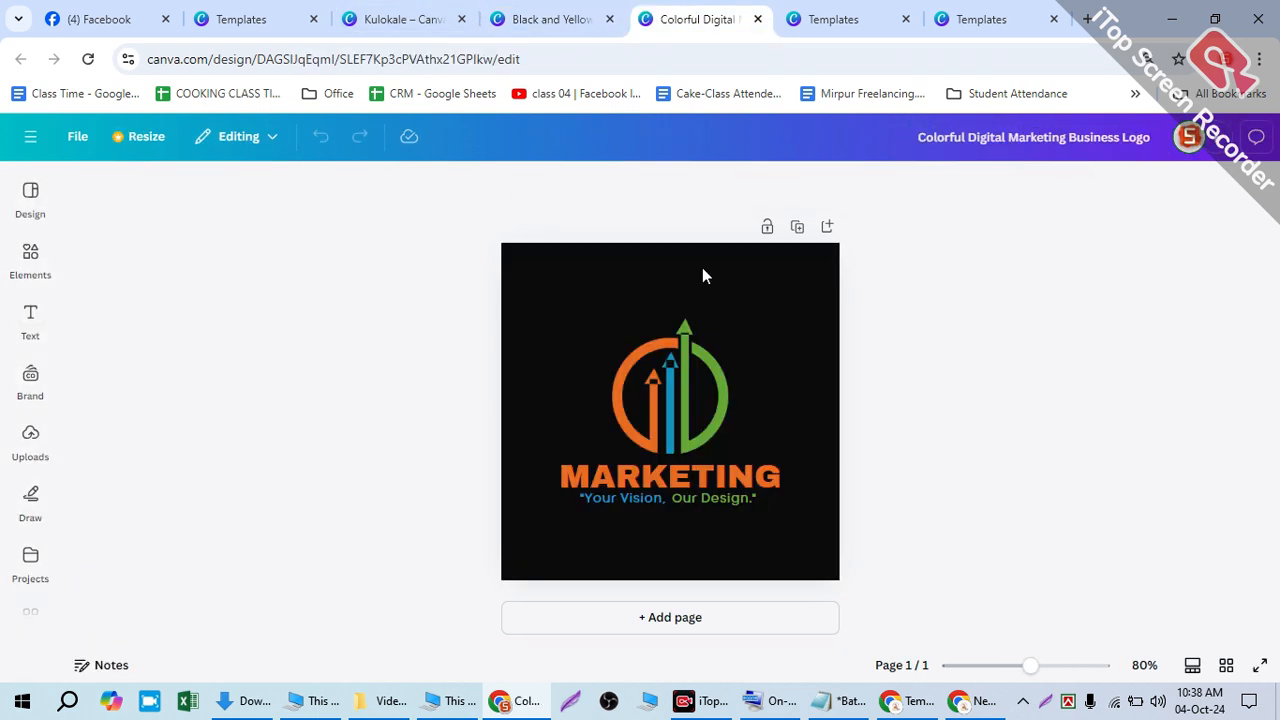
key("ctrl+v")
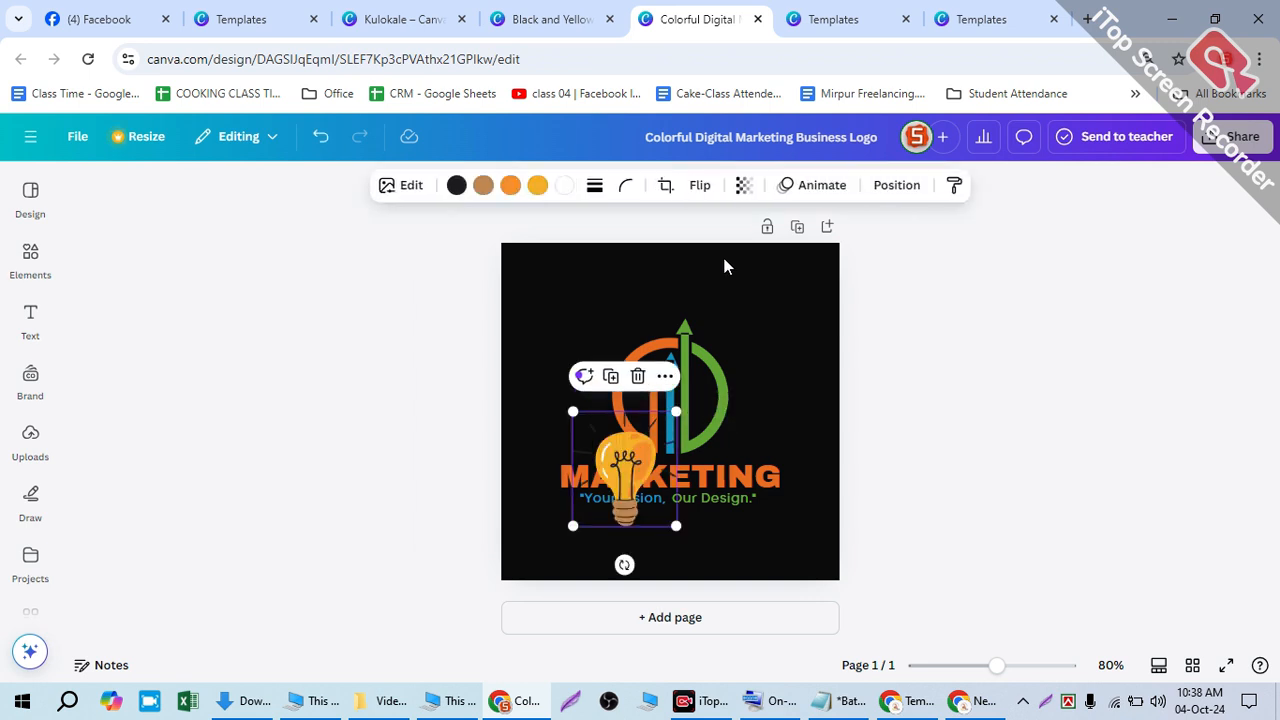
left_click_drag(647, 450, 646, 373)
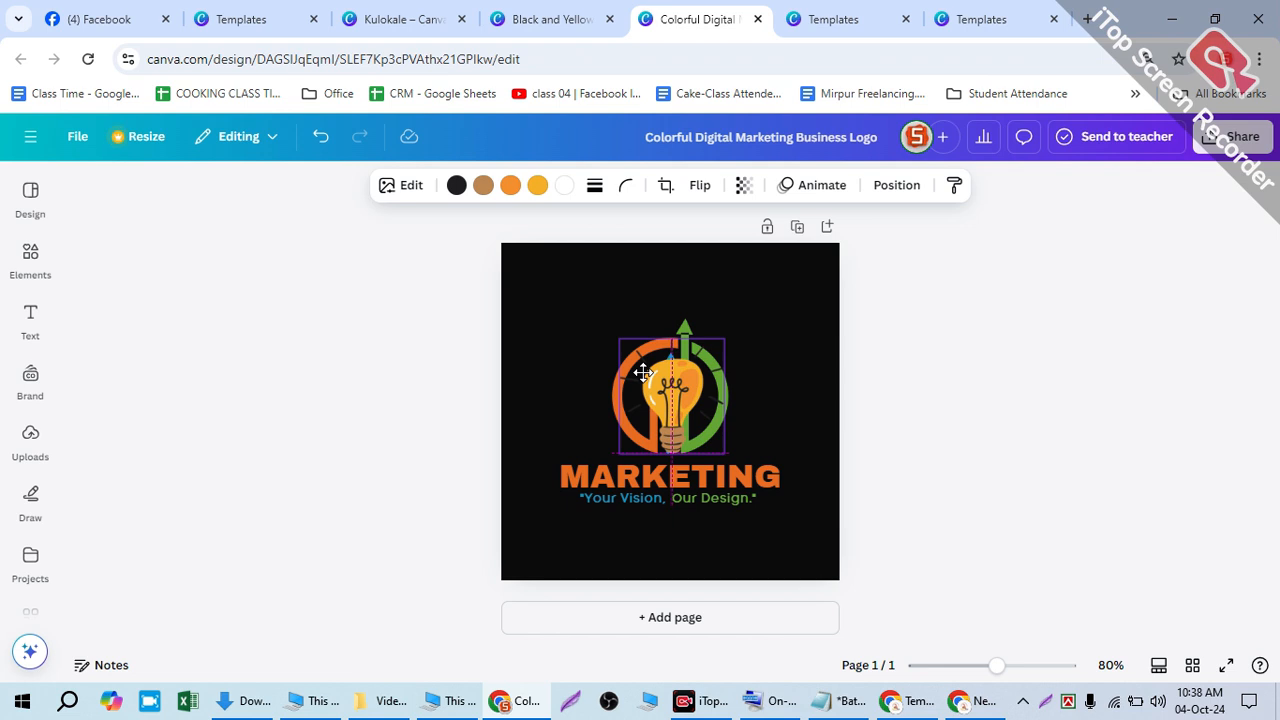
left_click(764, 390)
left_click_drag(691, 403, 689, 400)
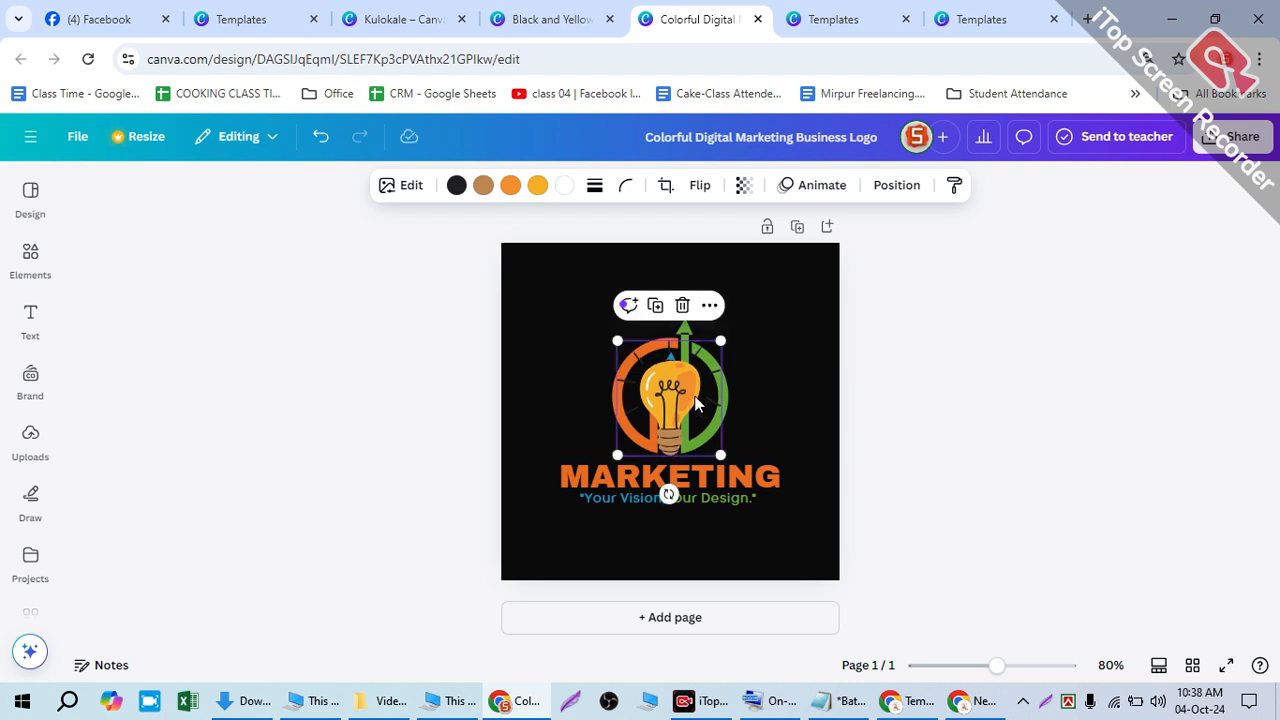
- Replace the MARKETING title with POB AGENCY
left_click(762, 405)
left_click(689, 478)
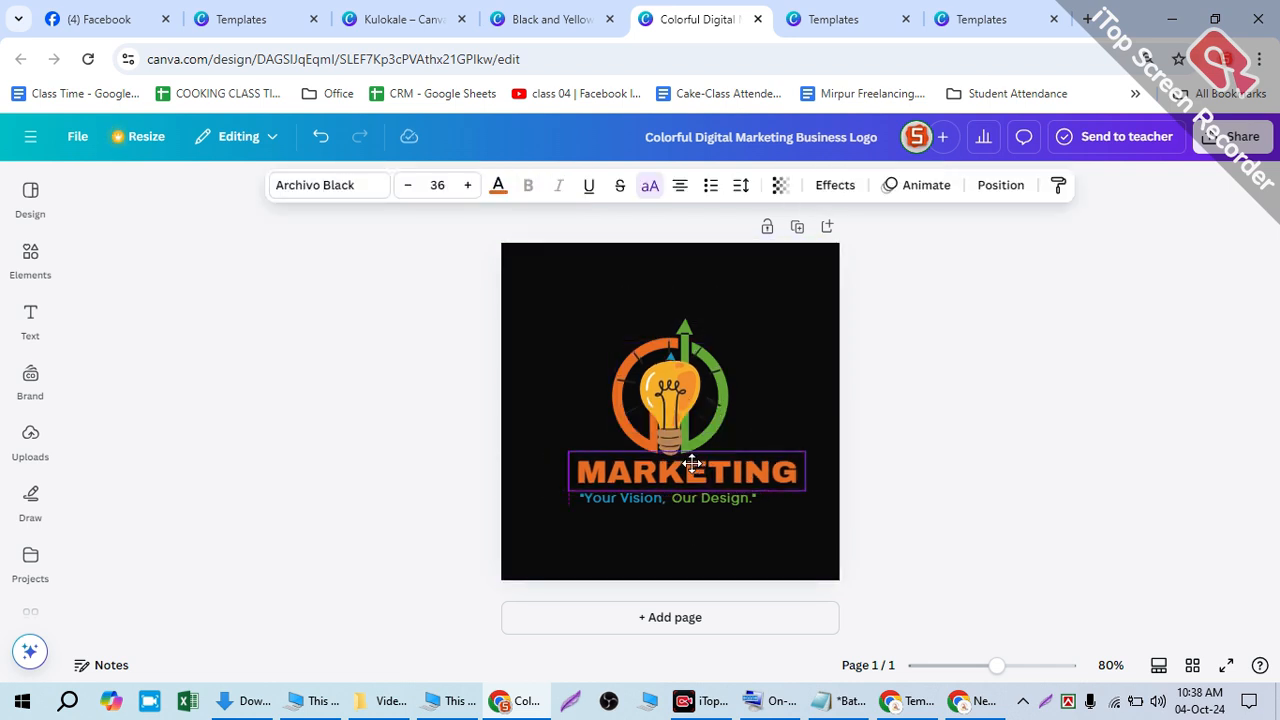
left_click(703, 474)
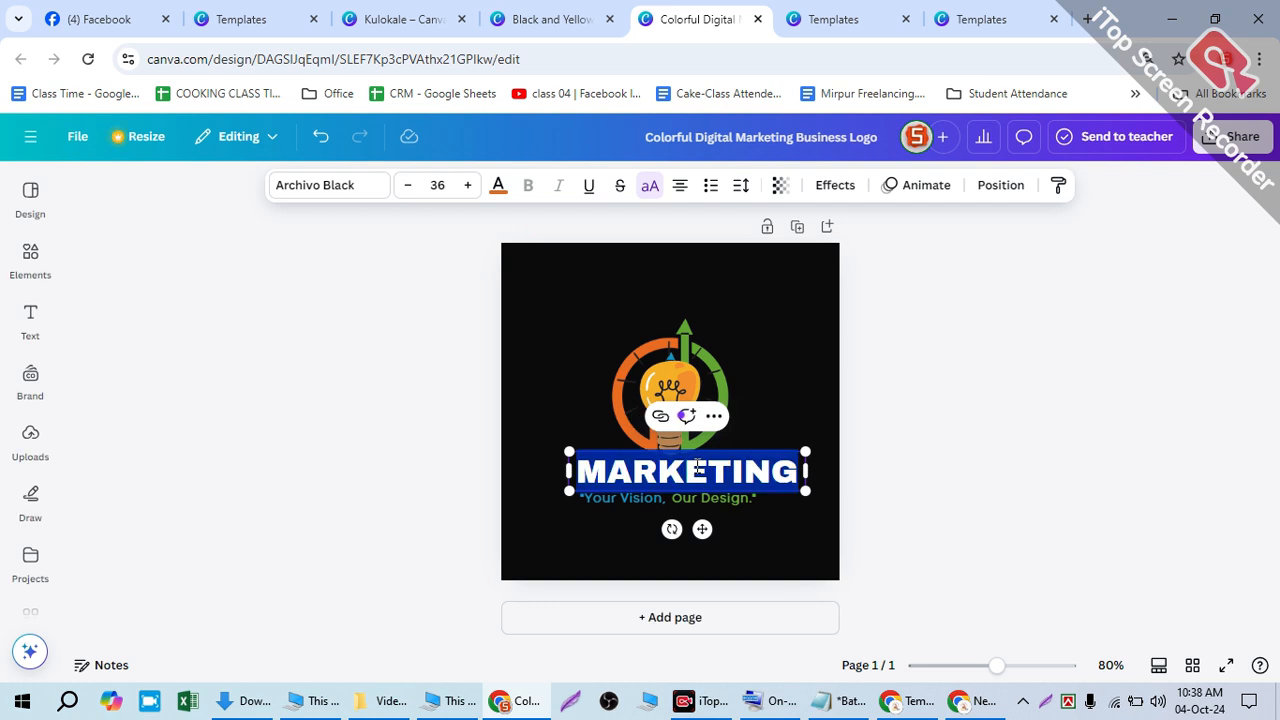
type("PO")
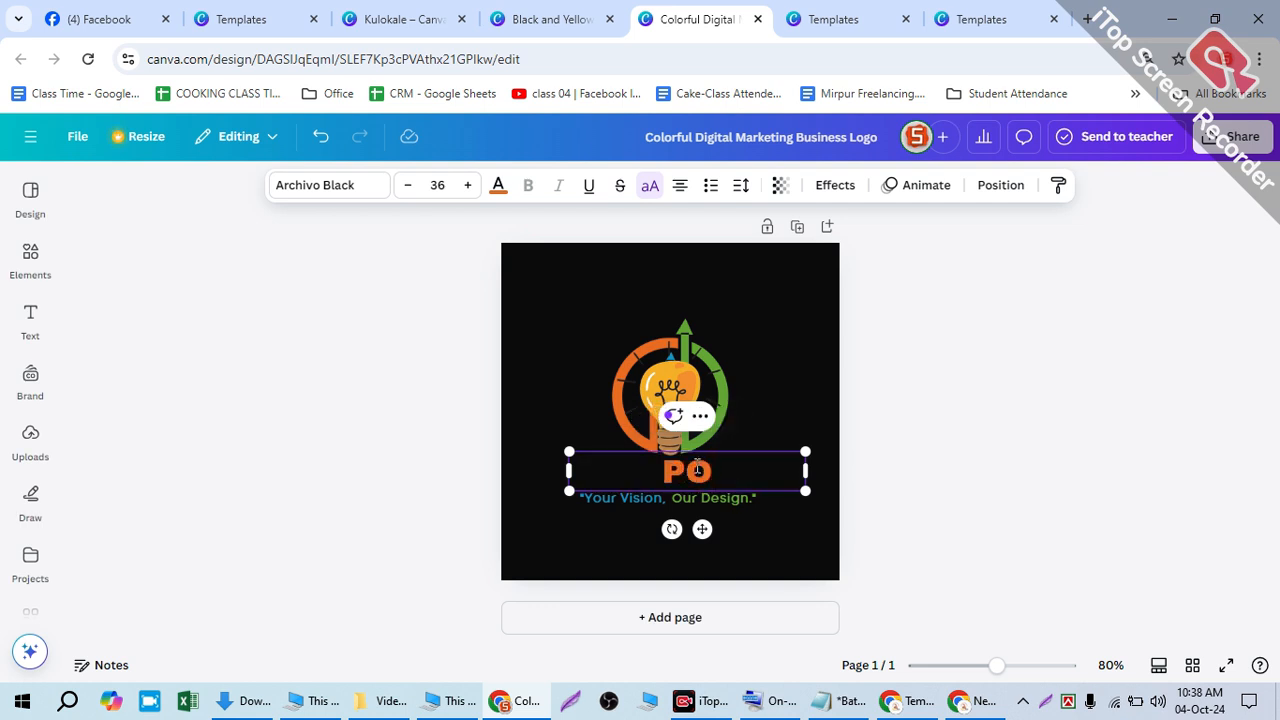
key("BackSpace")
key("BackSpace")
type("ONLI")
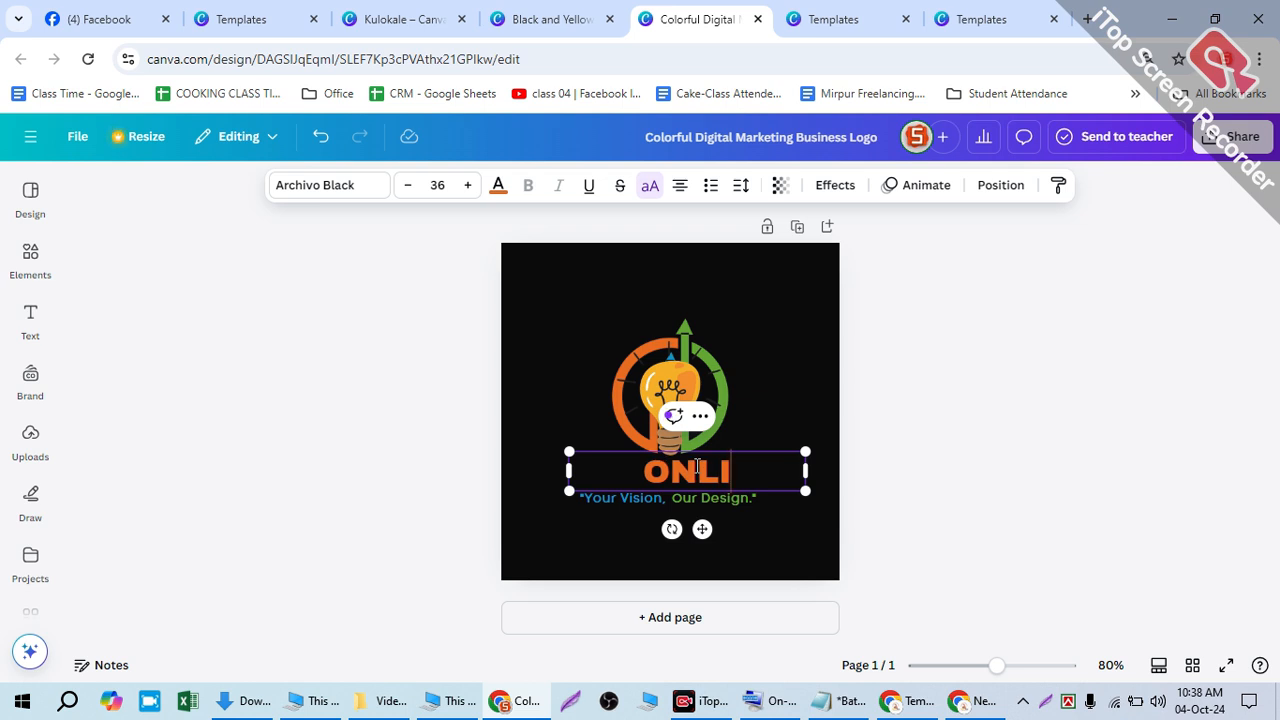
key("BackSpace")
key("BackSpace")
key("BackSpace")
key("BackSpace")
type("POB")
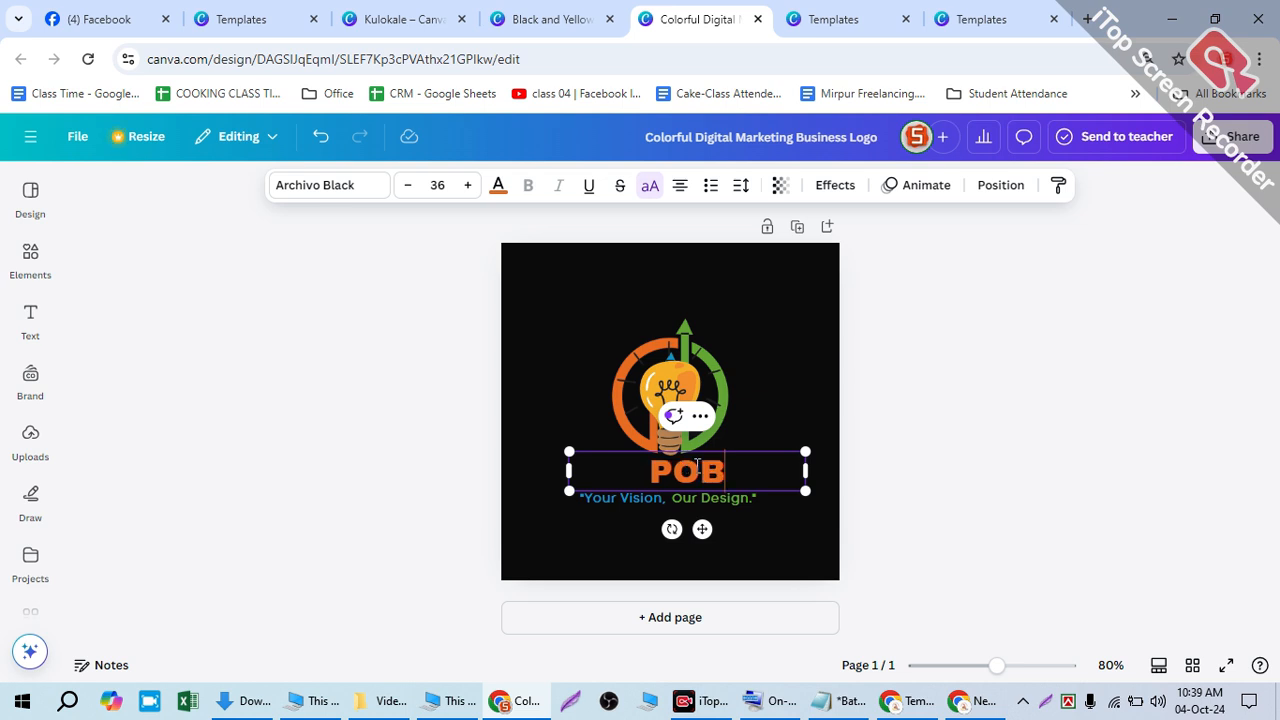
type(" B")
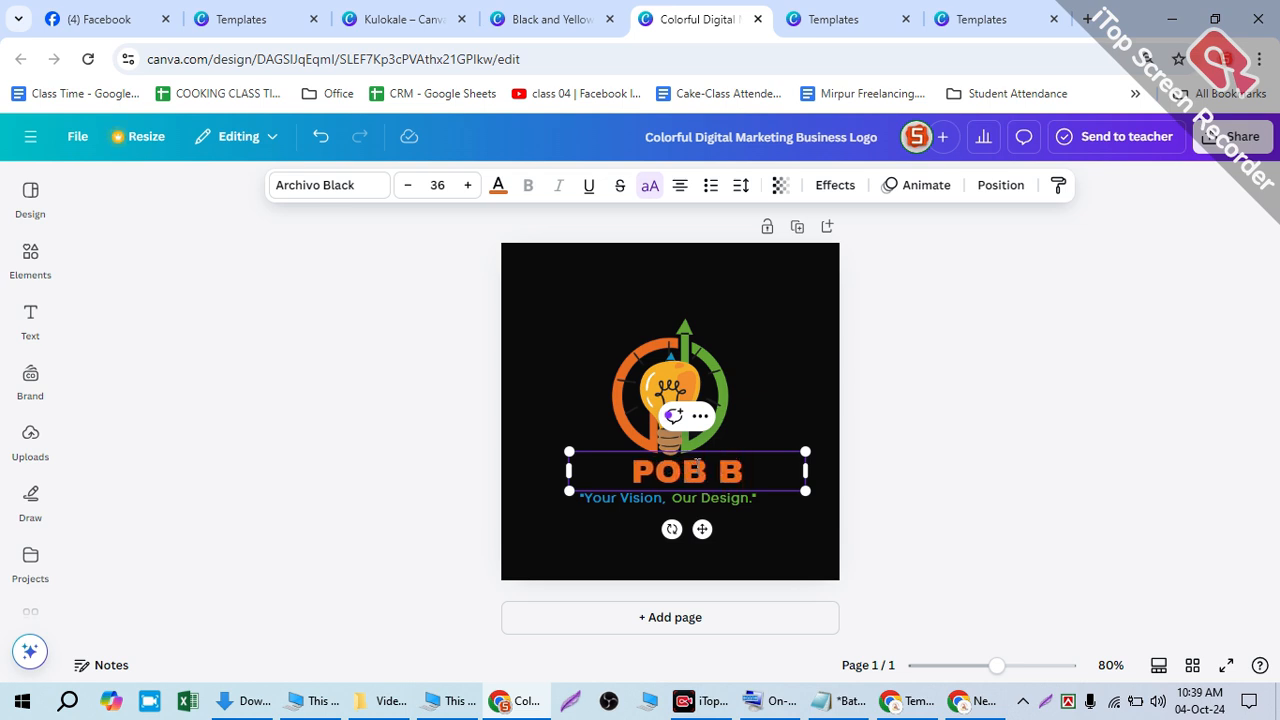
key("BackSpace")
type("C")
key("BackSpace")
type("AGENCY")
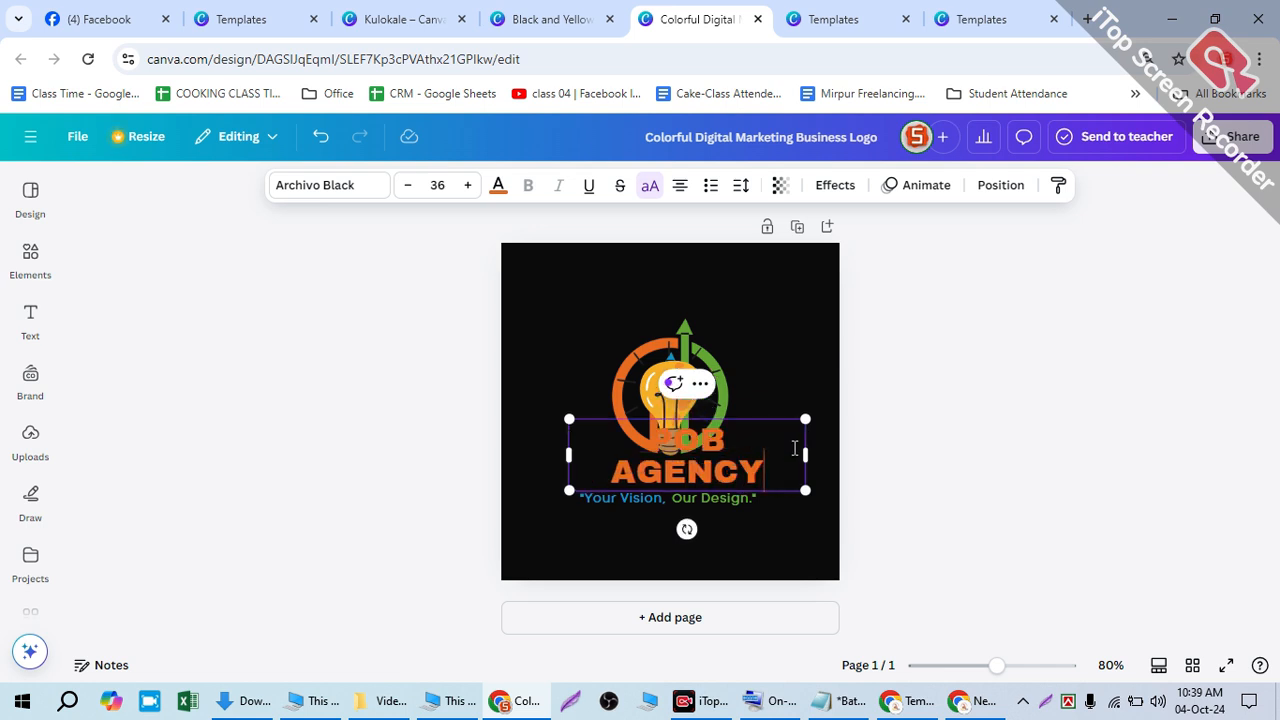
- Widen the POB AGENCY text box onto one line and nudge it slightly left
left_click_drag(796, 443, 810, 443)
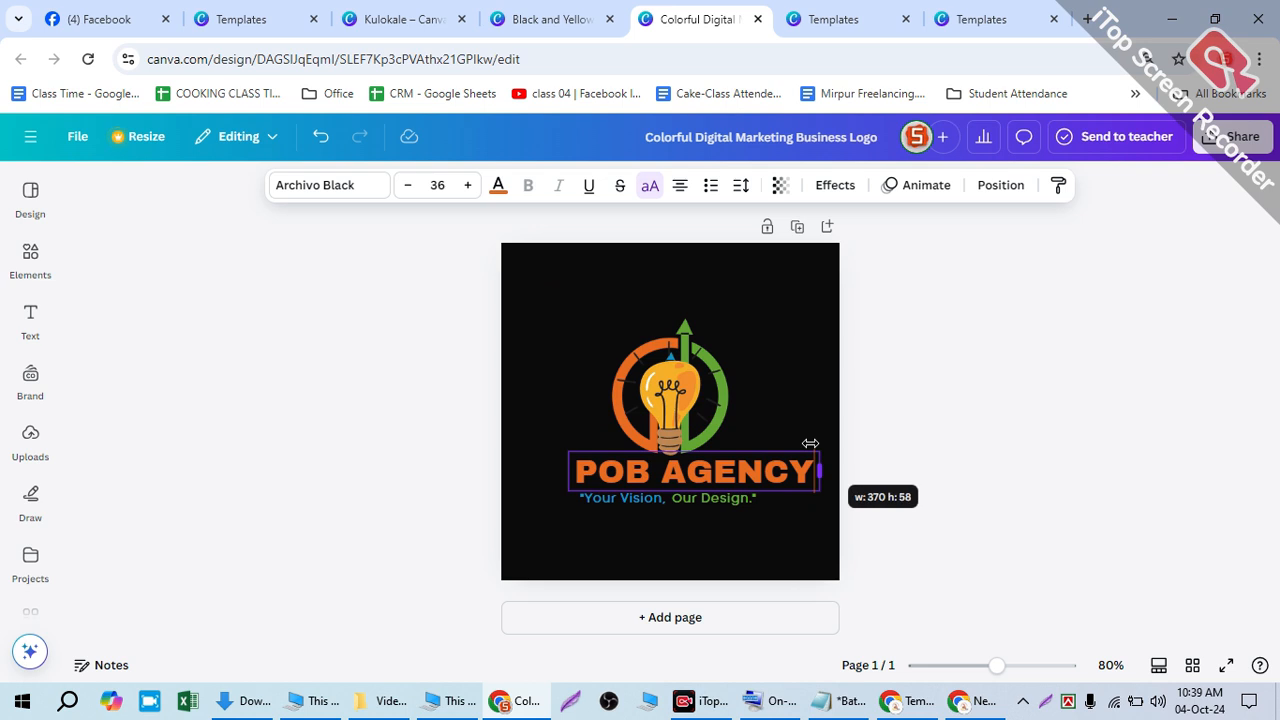
left_click(738, 452)
left_click(736, 468)
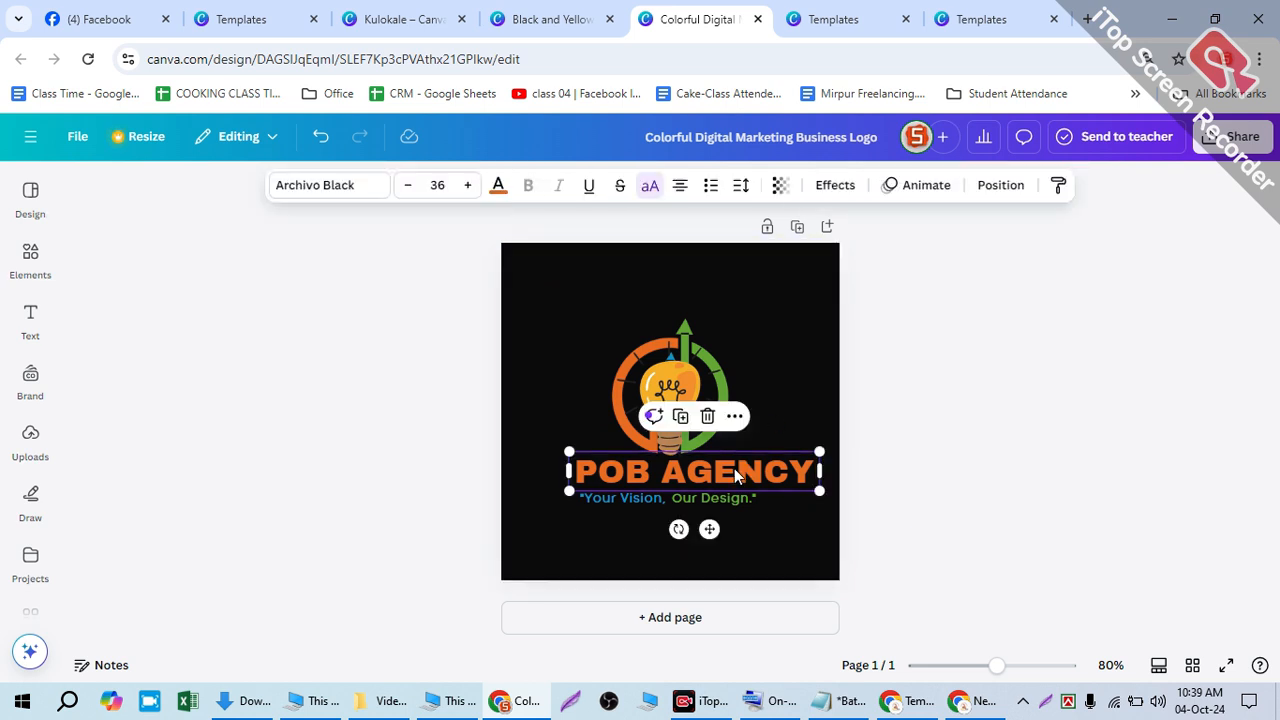
key("shift+Left")
key("shift+Left")
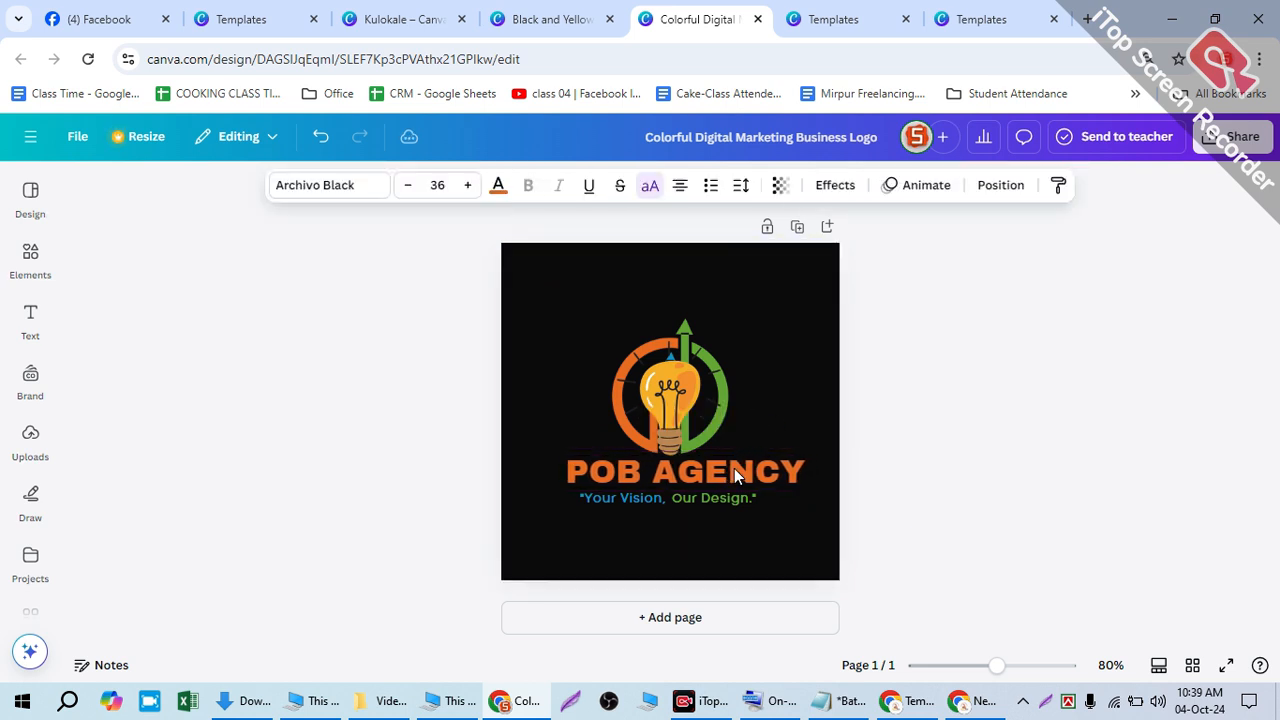
- Delete the lightbulb from the arrow ring and start editing the tagline
left_click(674, 377)
key("Delete")
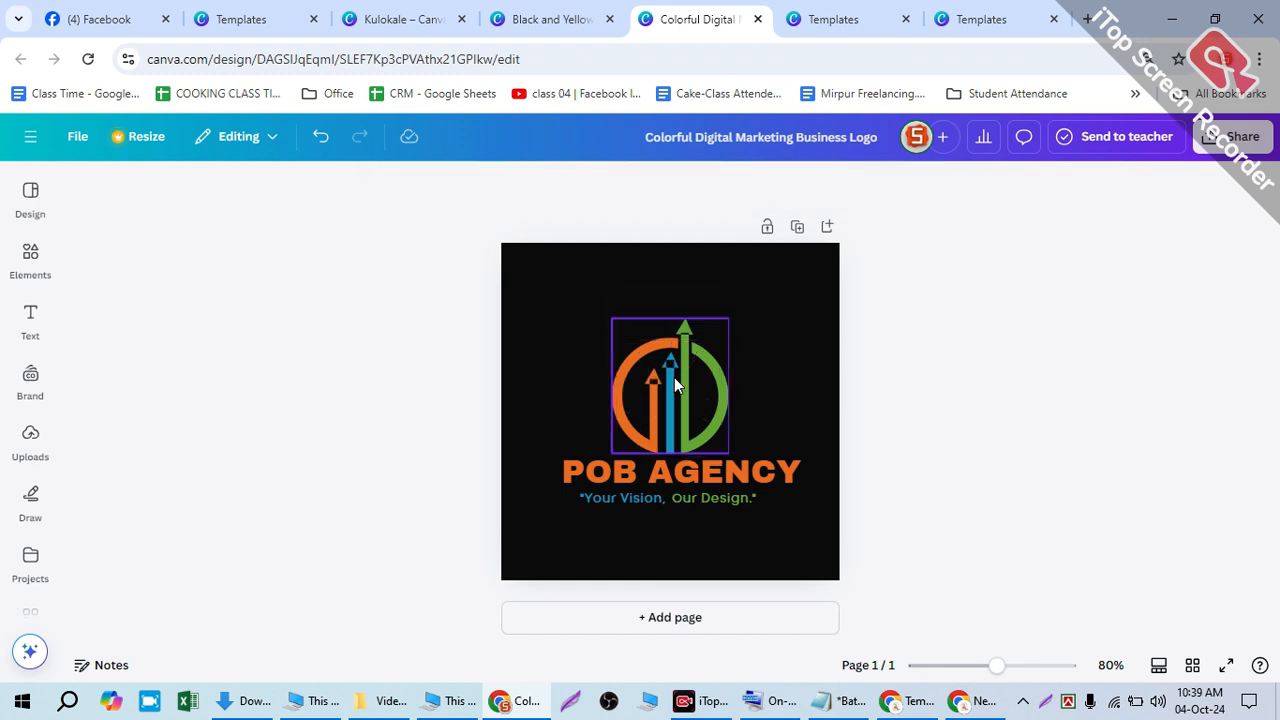
left_click(755, 429)
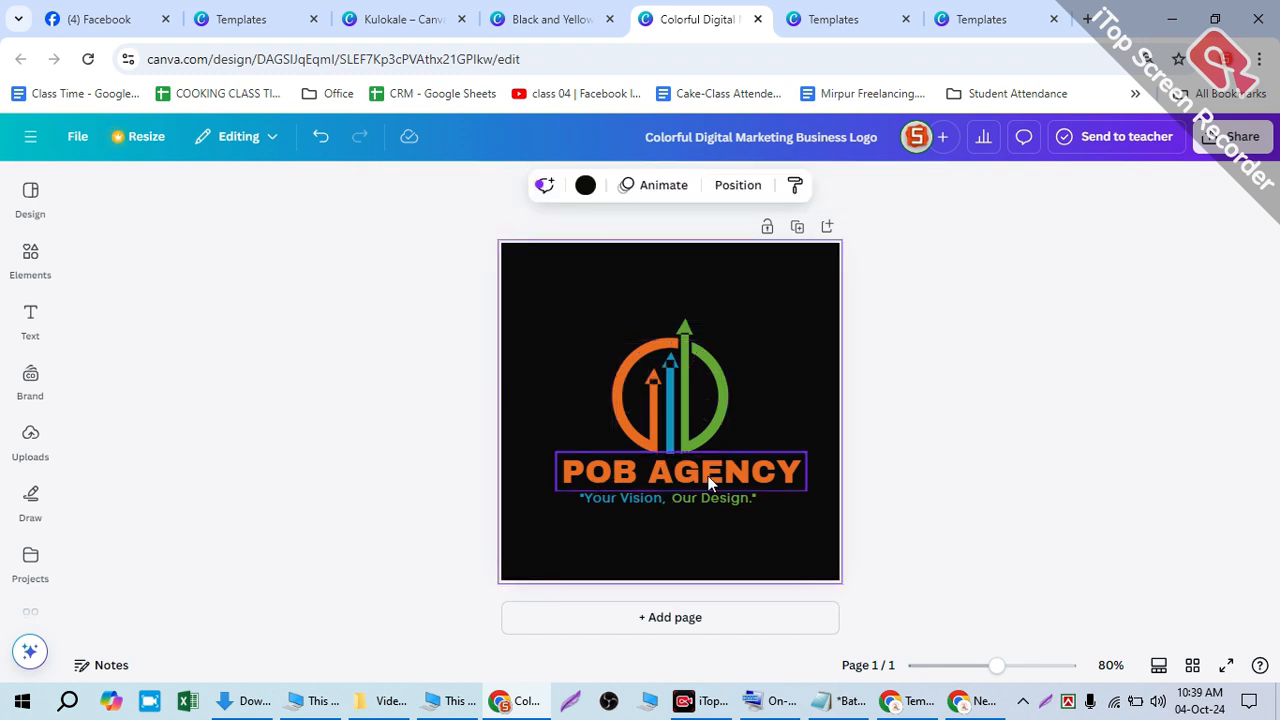
left_click(740, 483)
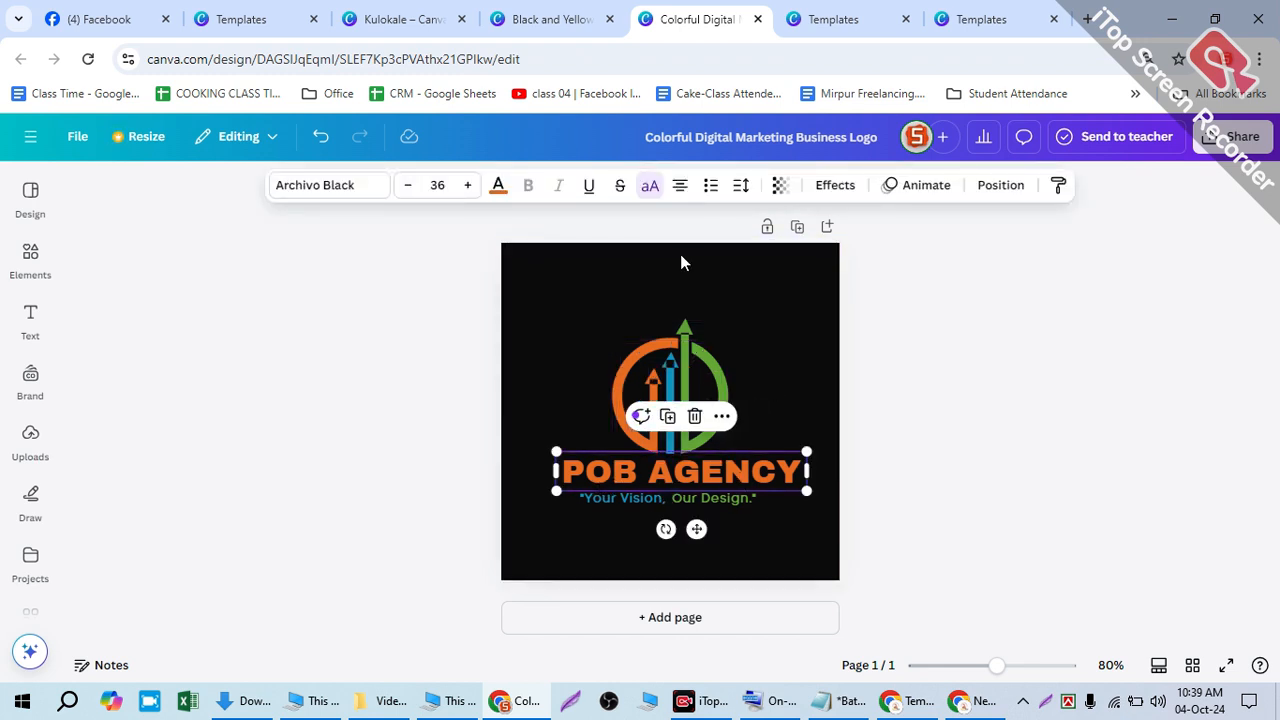
left_click(673, 376)
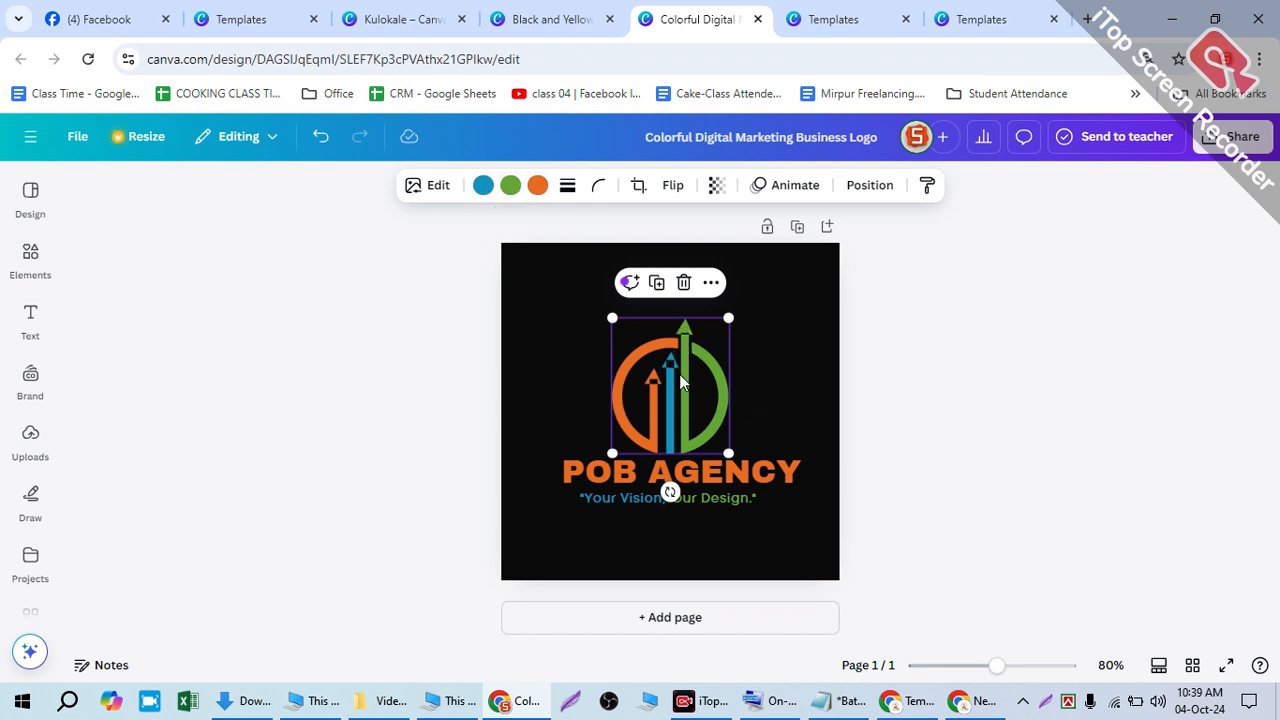
left_click(779, 352)
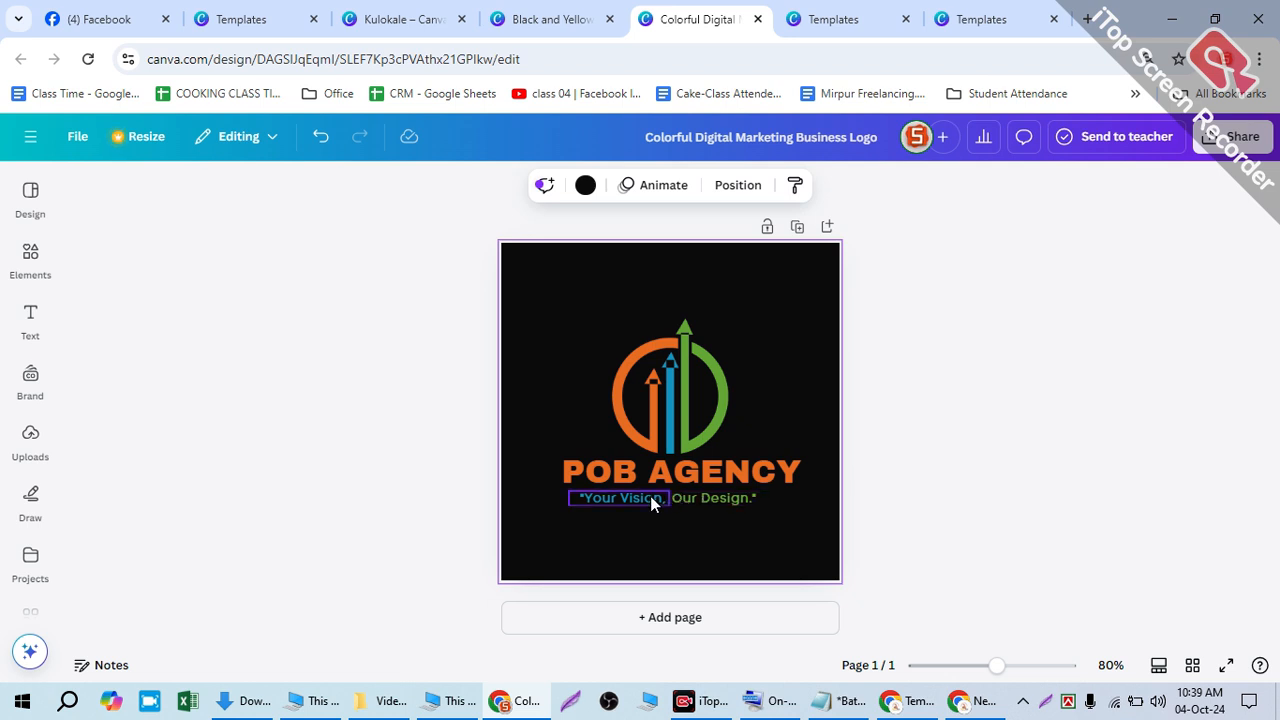
left_click(575, 484)
left_click(712, 498)
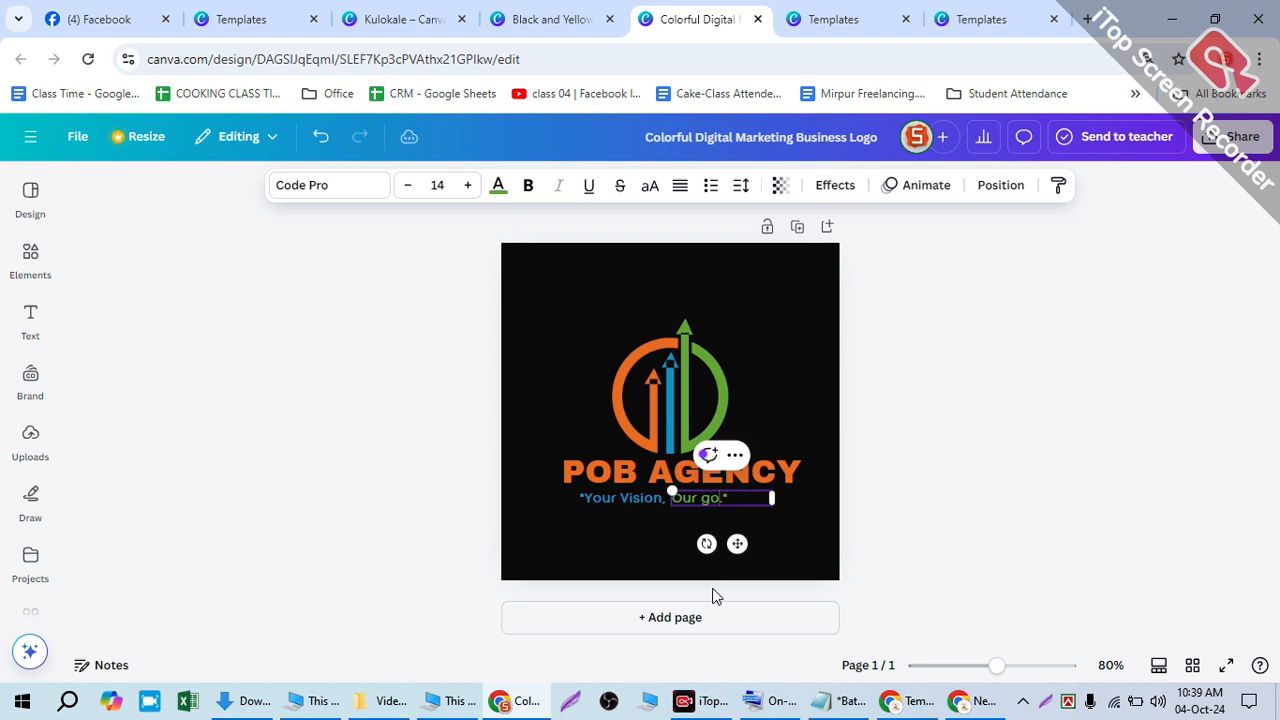
- Finish the tagline "Your Vision, Our goal." and browse the Purple Orange template's similar designs
left_click(966, 389)
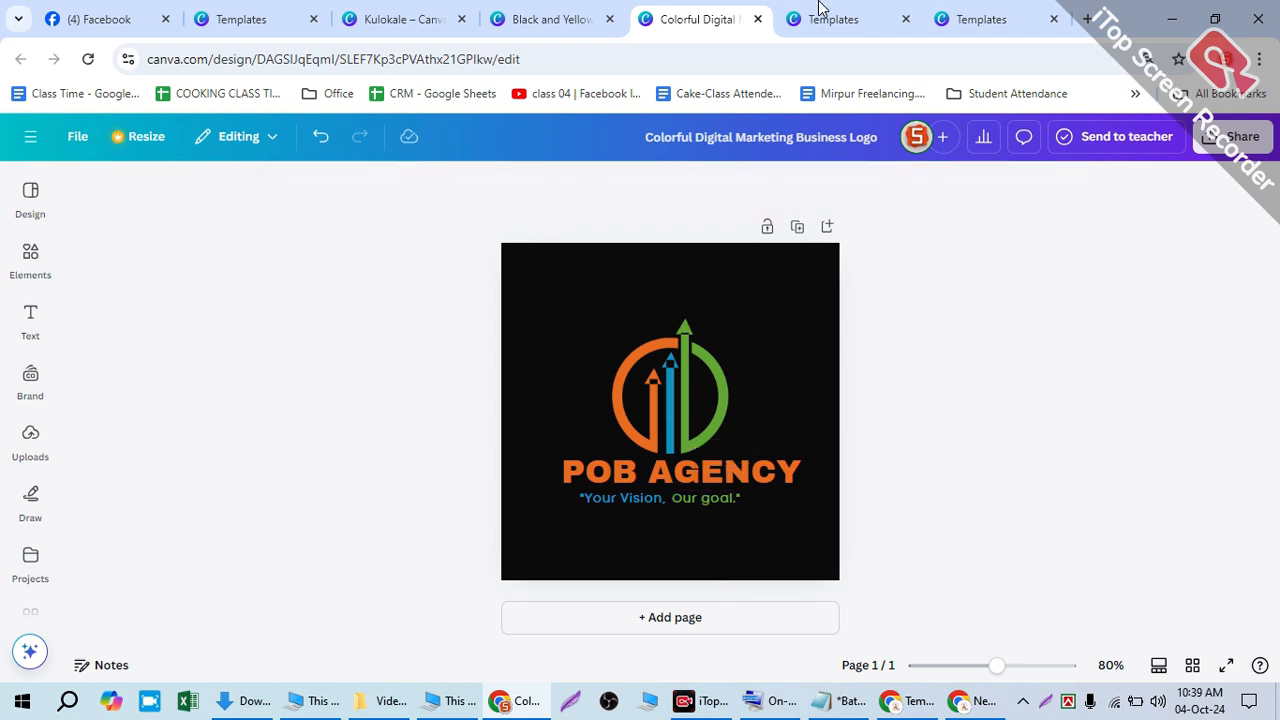
left_click(833, 19)
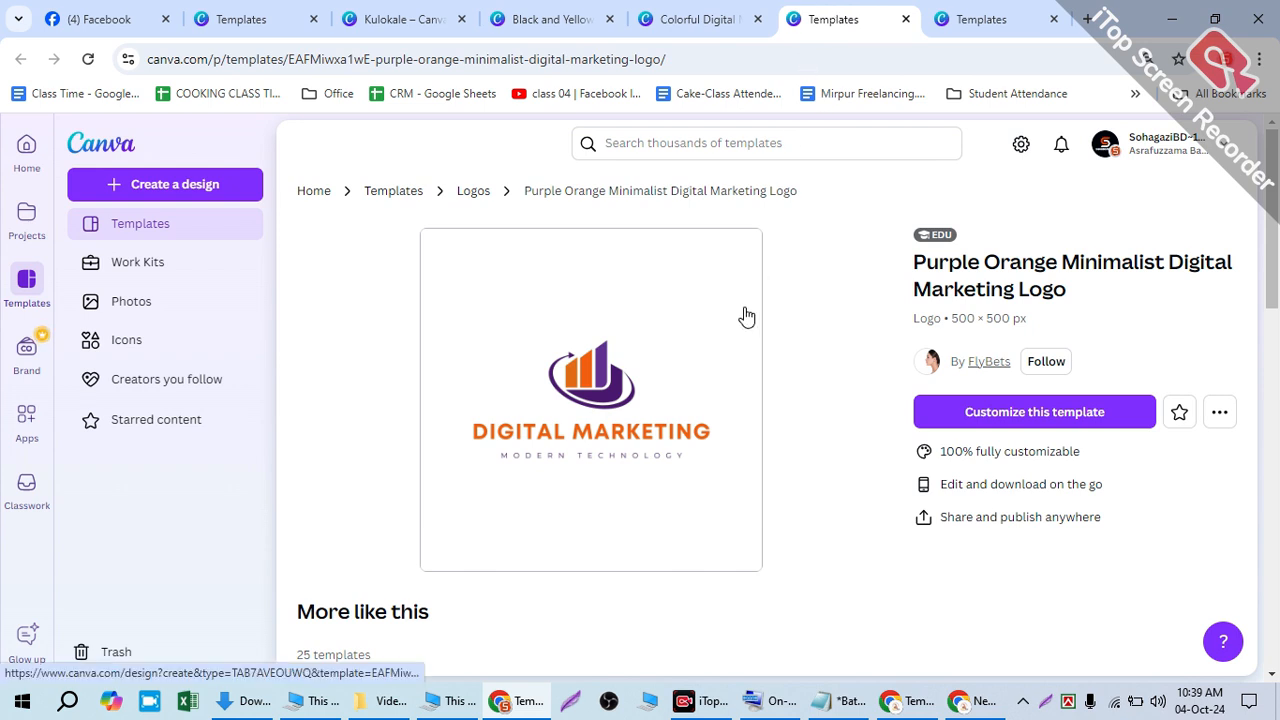
left_click(1006, 411)
left_click(728, 17)
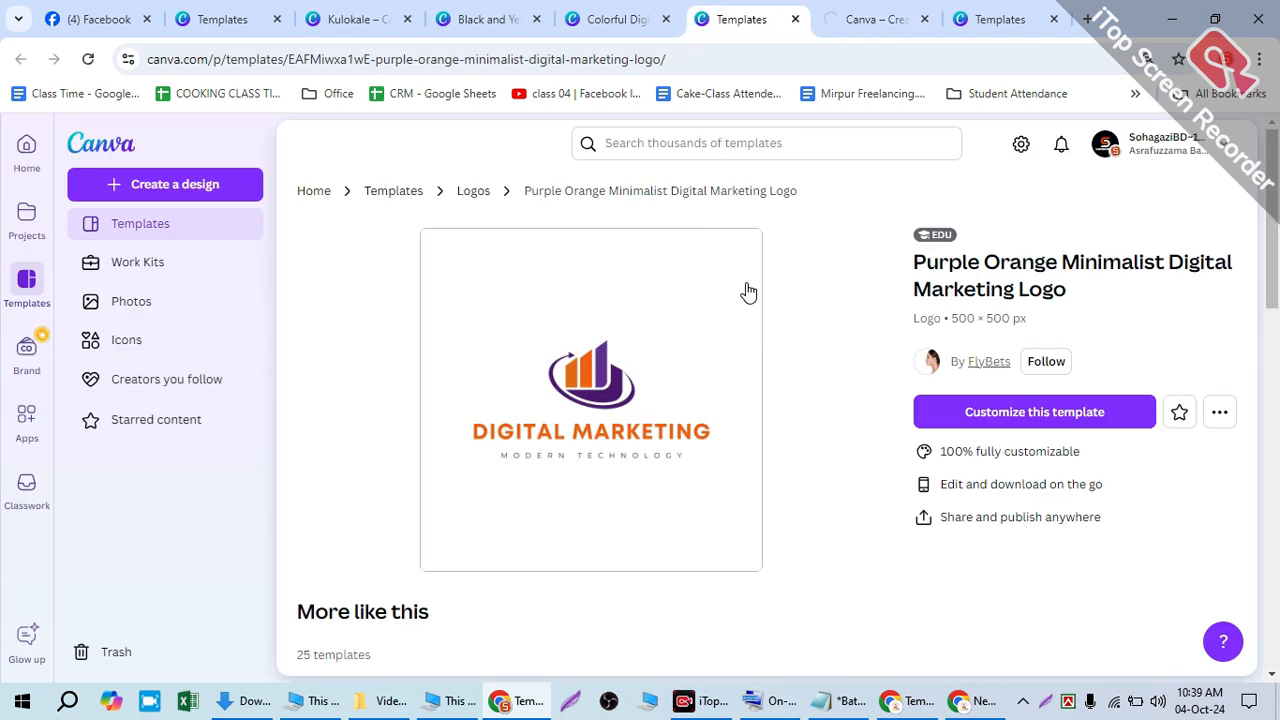
scroll(698, 407, "down", 5)
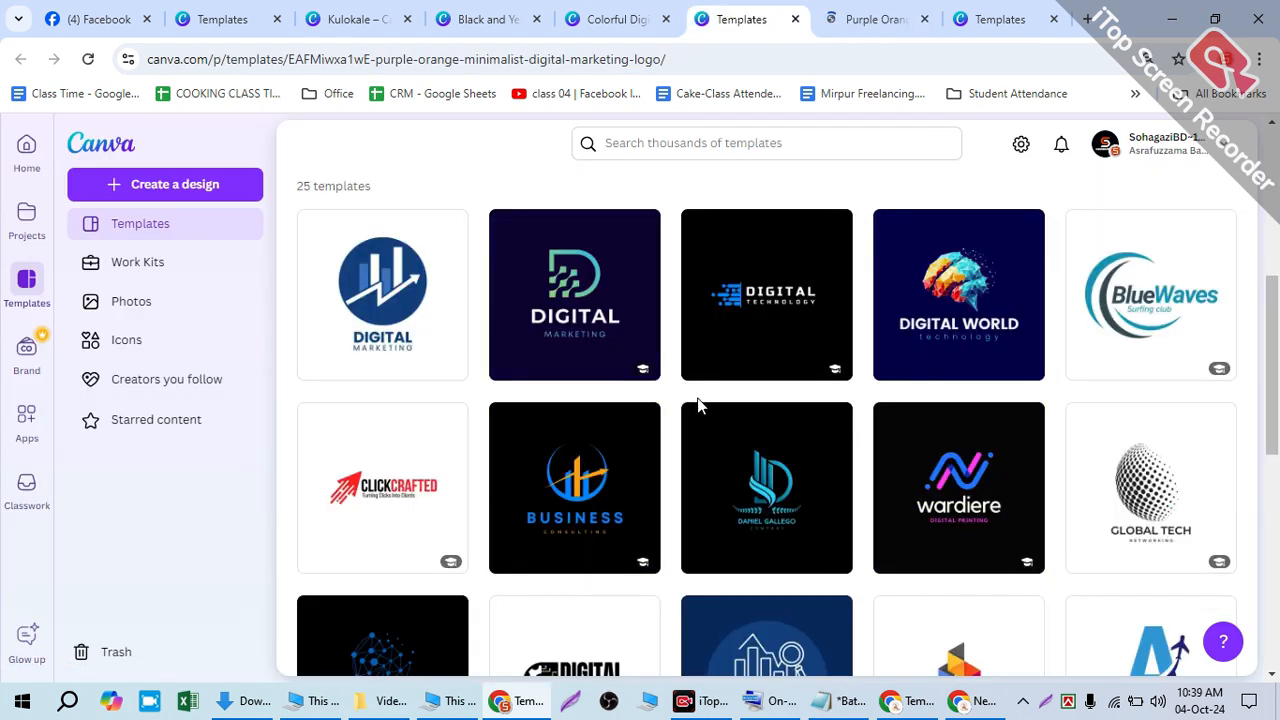
scroll(698, 407, "down", 7)
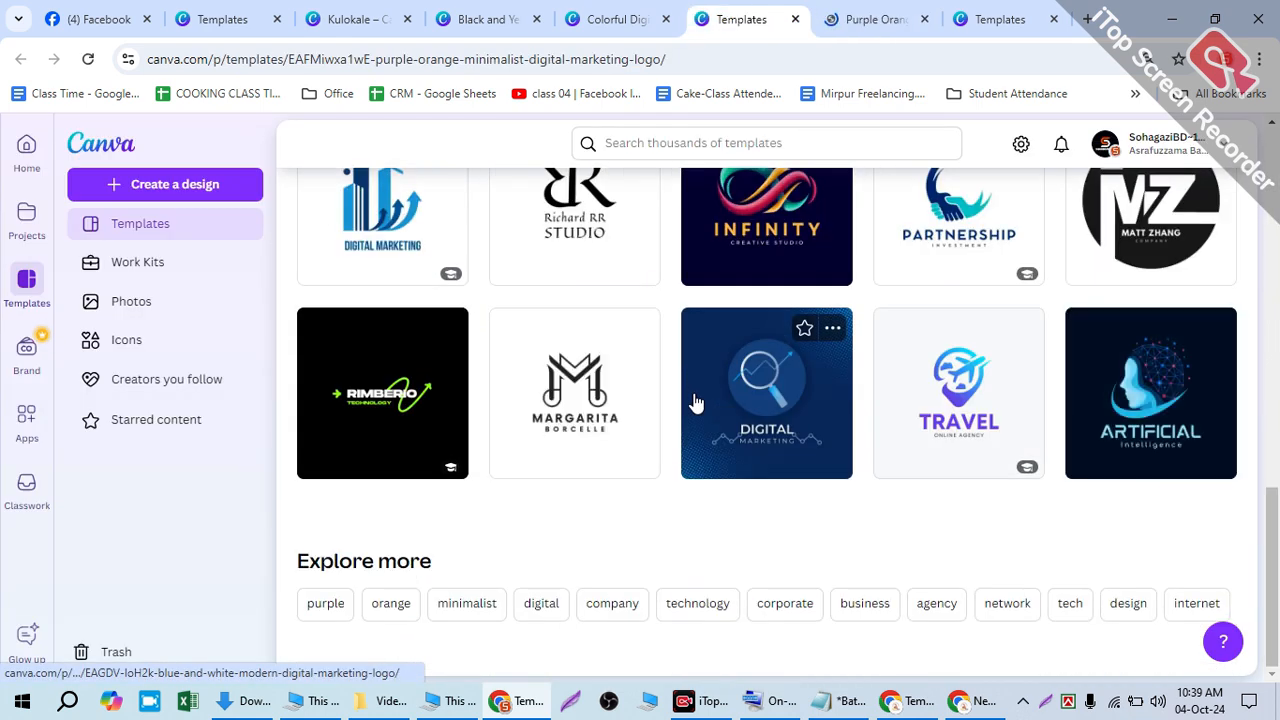
scroll(697, 401, "up", 5)
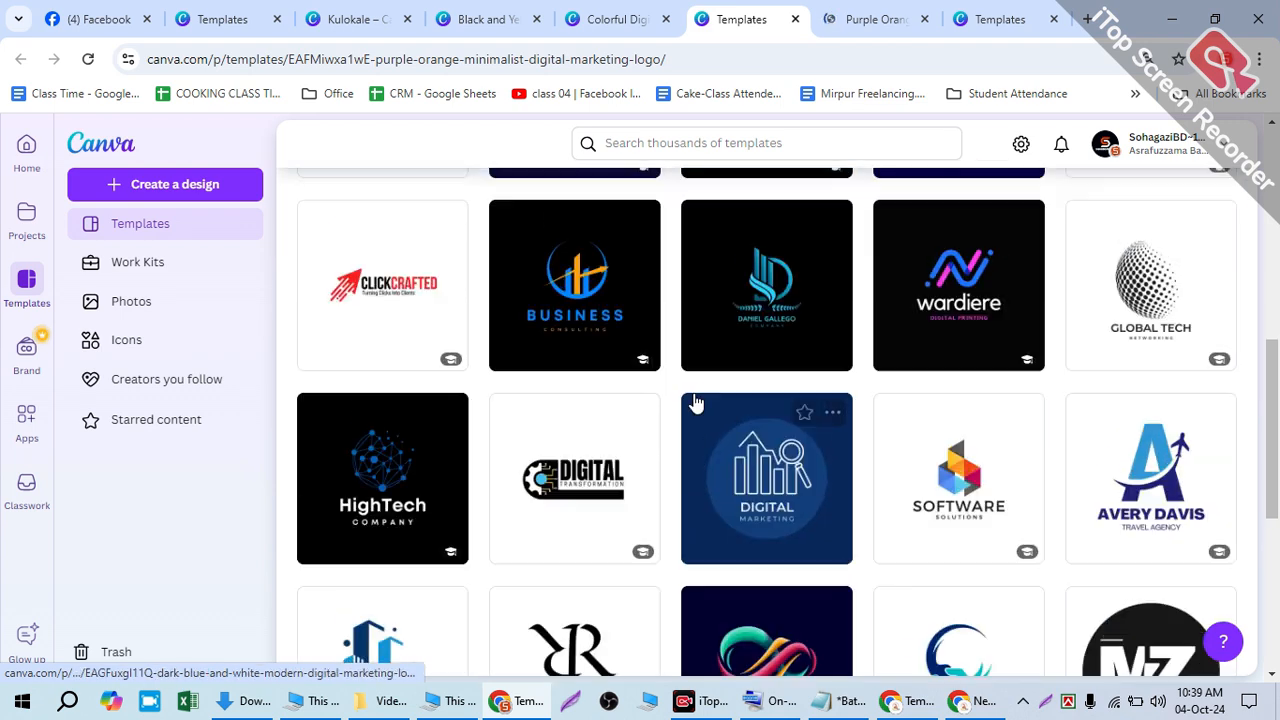
scroll(697, 402, "up", 10)
- In the lightbulb design, raise the bulb and move the POB text beneath it
left_click(483, 10)
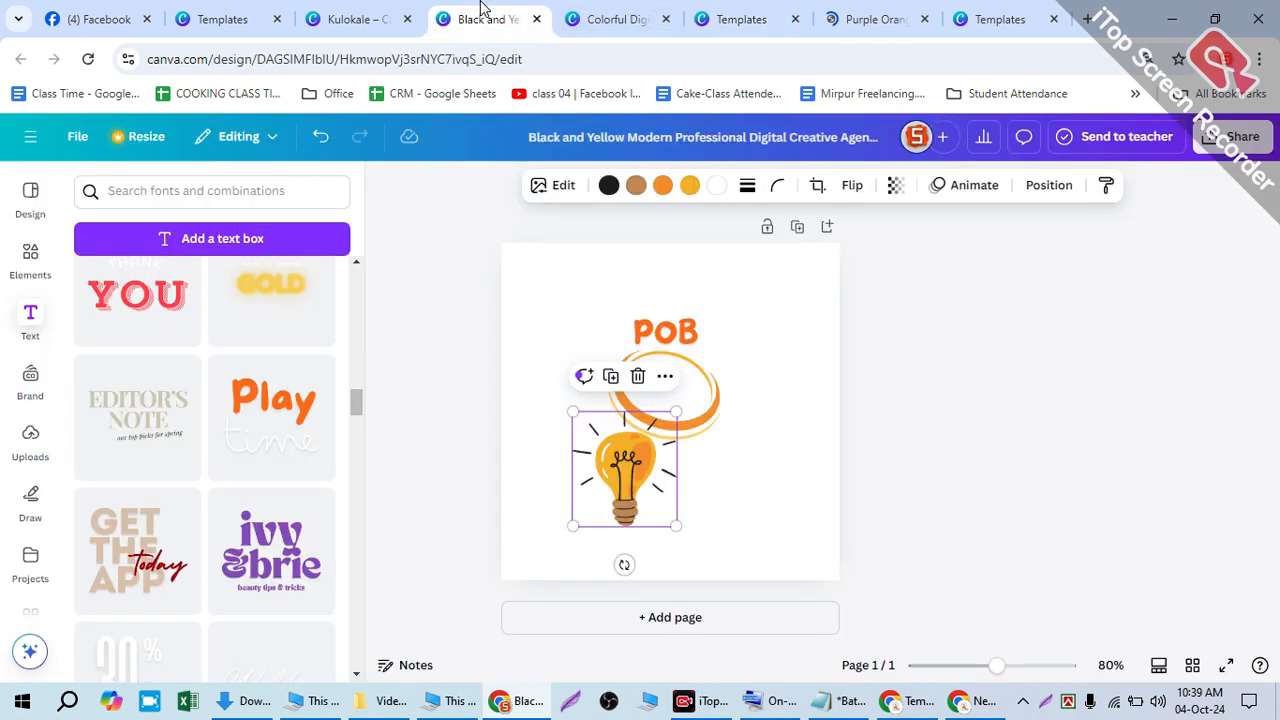
left_click_drag(629, 441, 660, 340)
left_click(37, 246)
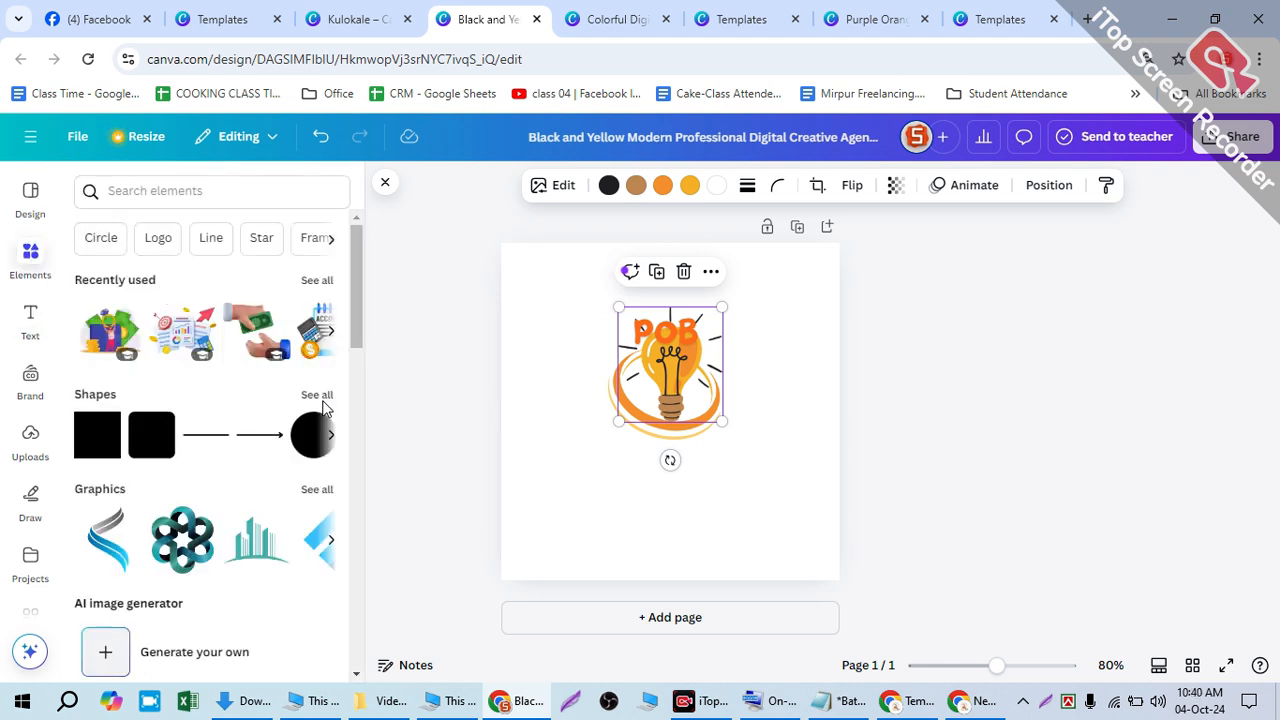
left_click(140, 188)
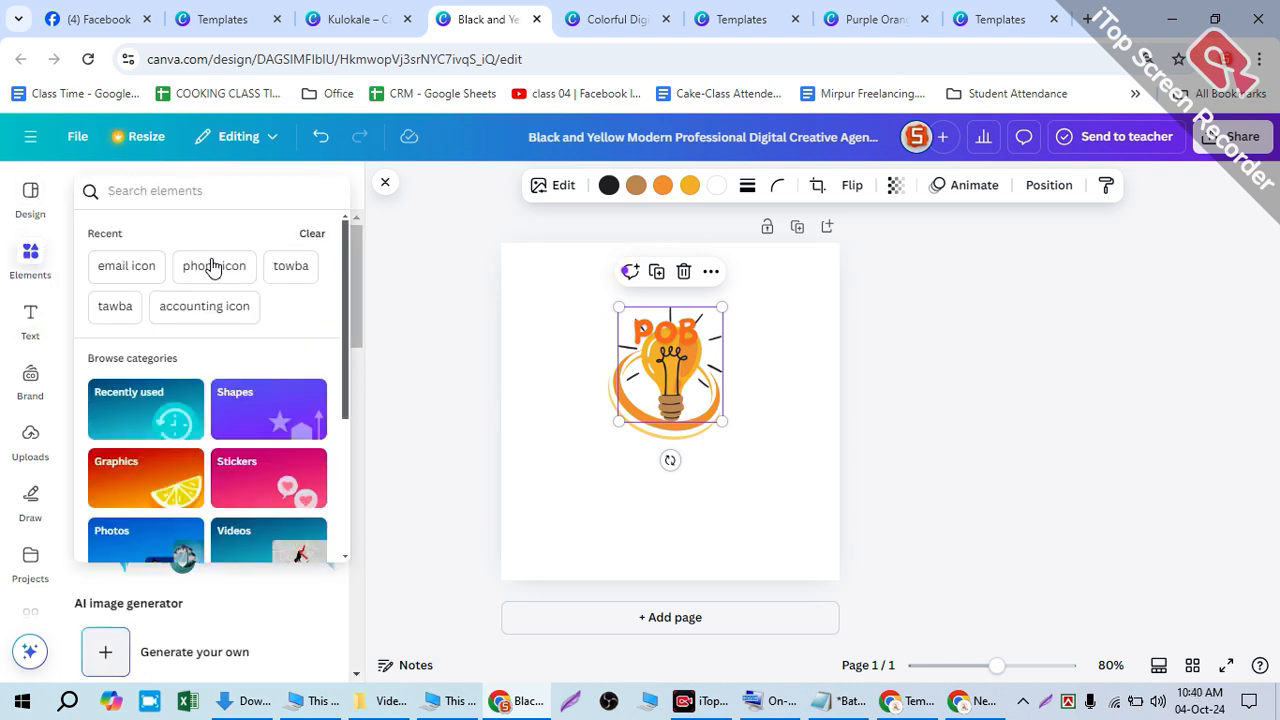
scroll(282, 345, "down", 3)
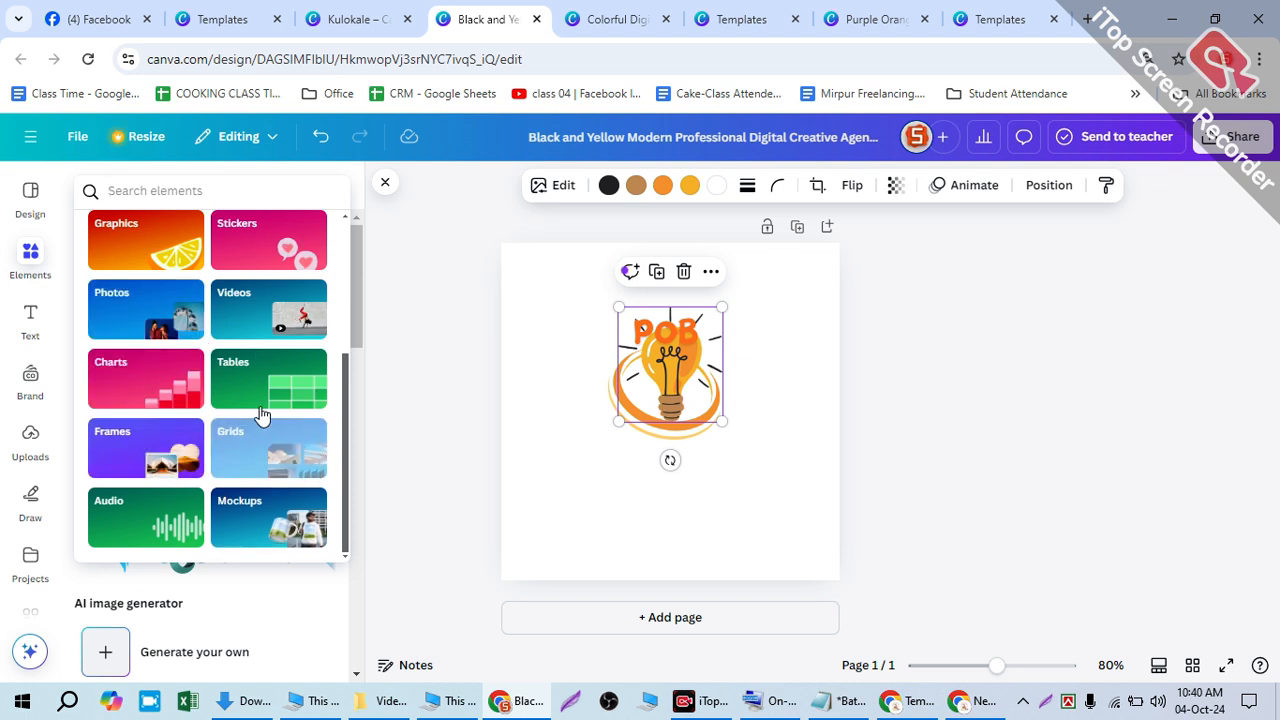
scroll(260, 425, "up", 3)
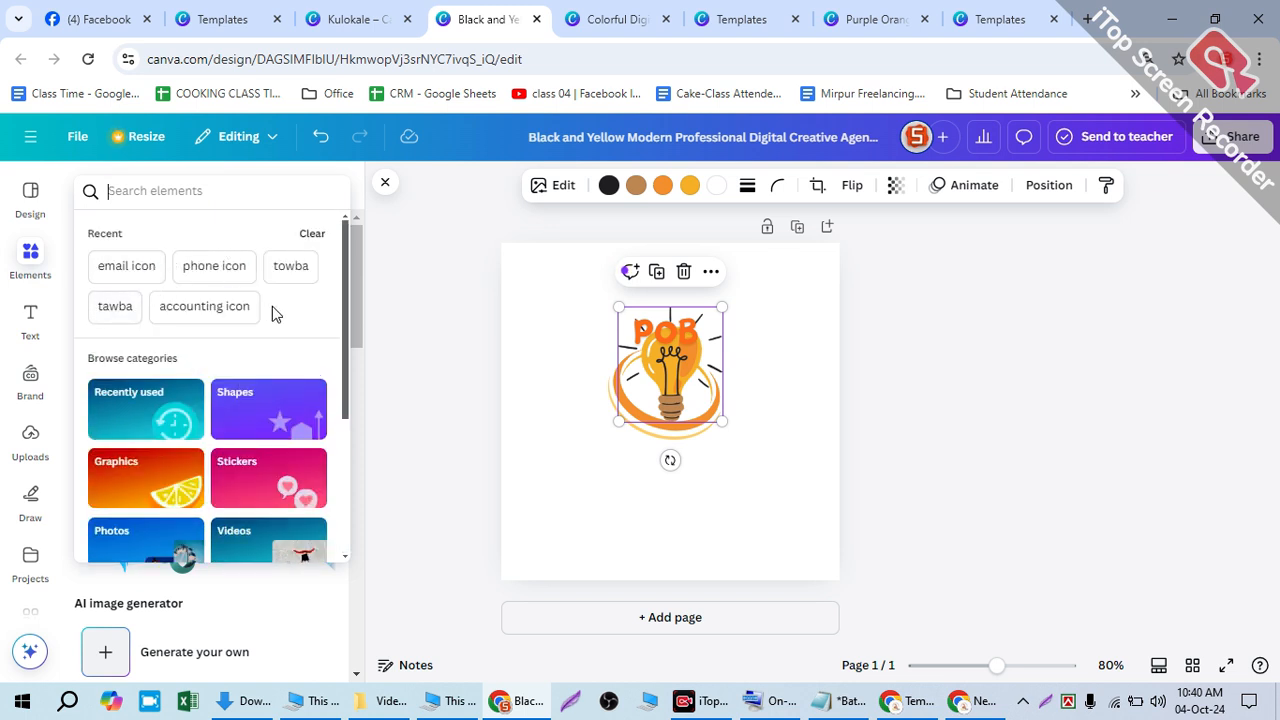
left_click(422, 258)
left_click_drag(672, 392, 660, 407)
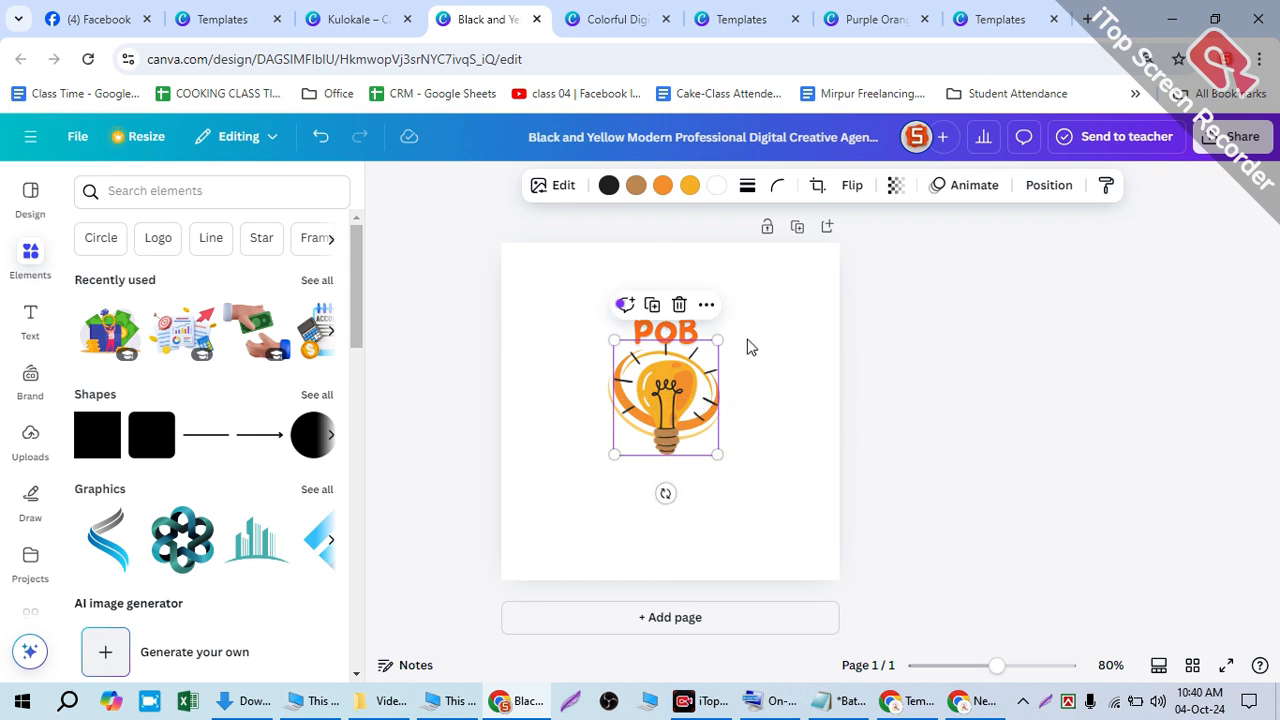
left_click(706, 334)
left_click_drag(655, 332, 652, 470)
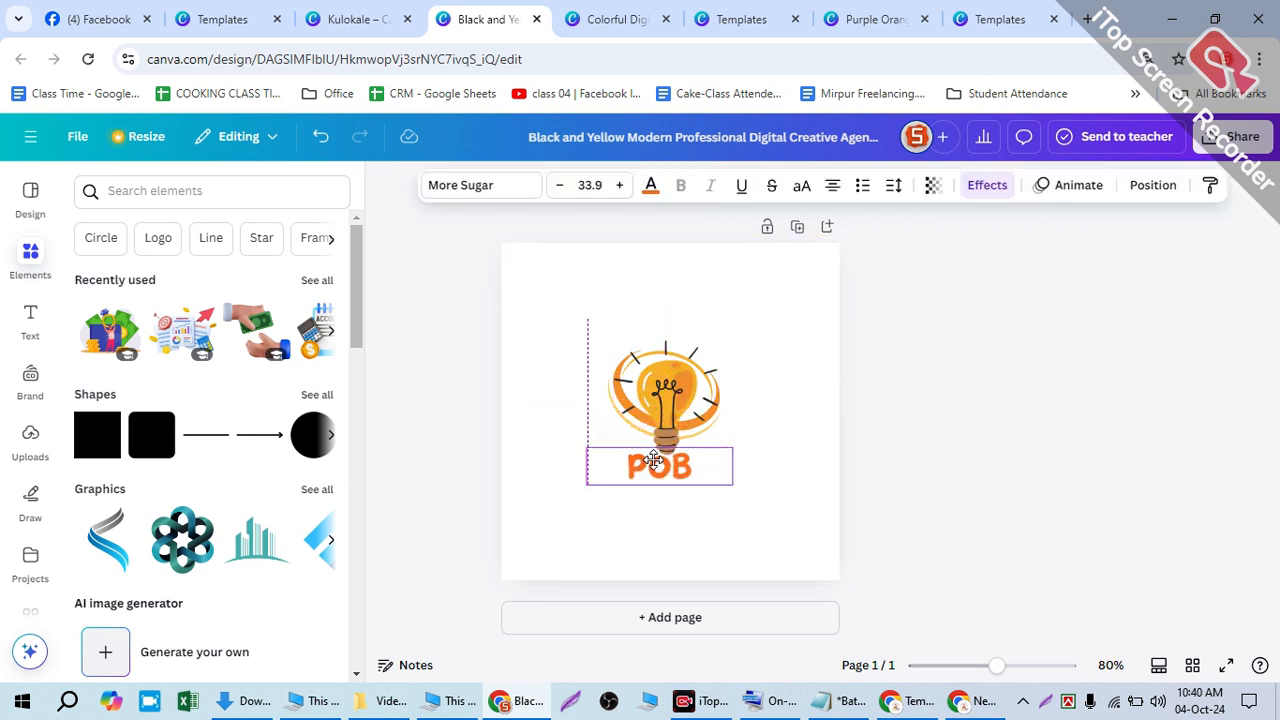
left_click(612, 19)
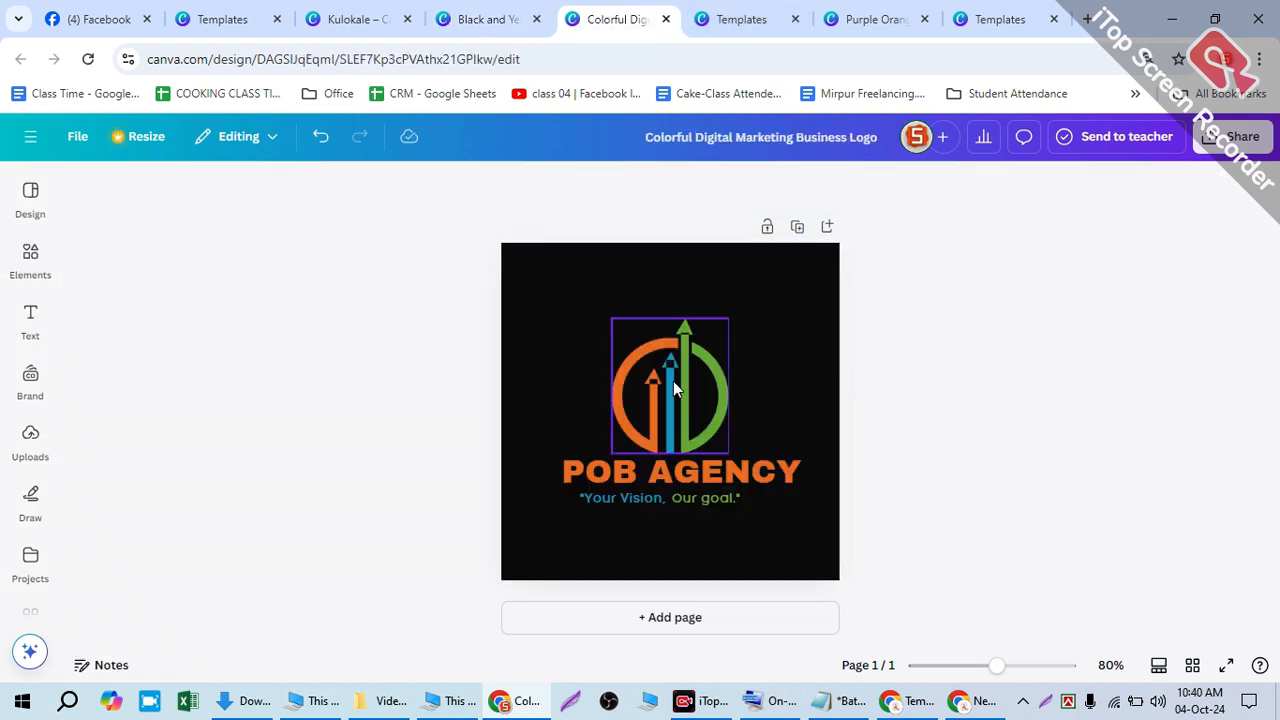
- Nudge both tagline boxes right and up to centre them under POB AGENCY, then open Share
left_click(644, 497)
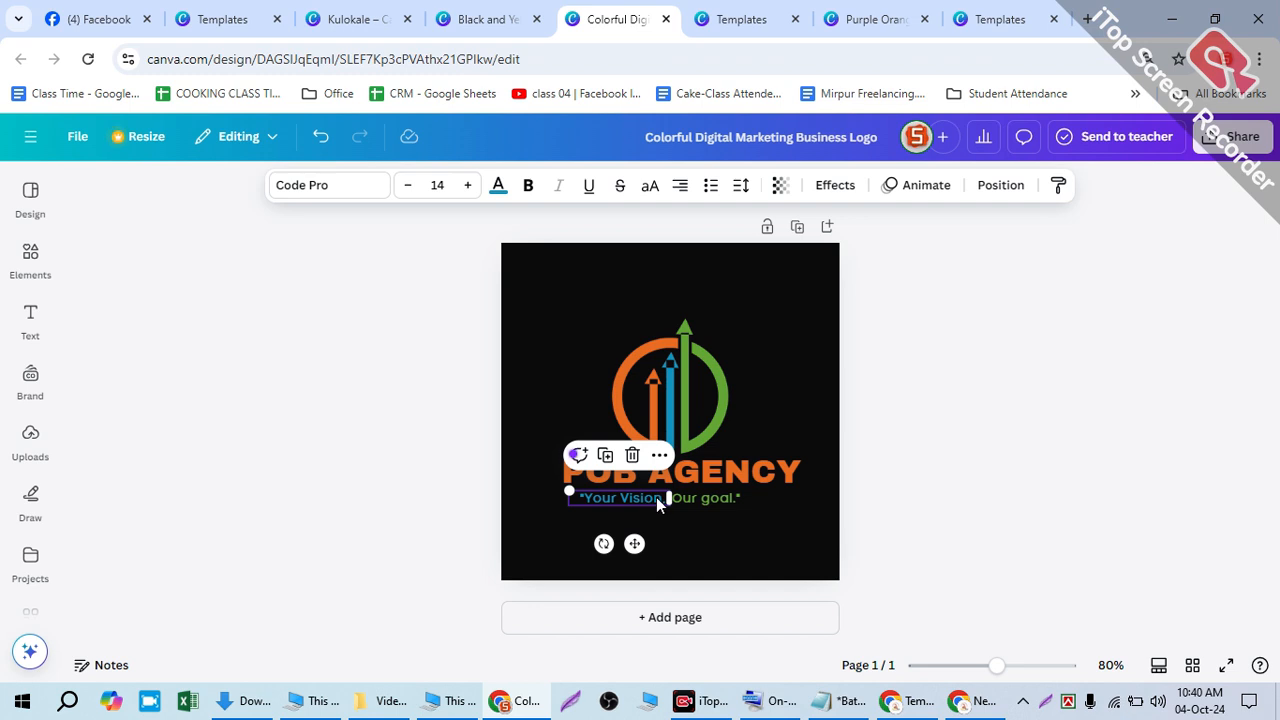
left_click(701, 496)
left_click(655, 497, "shift")
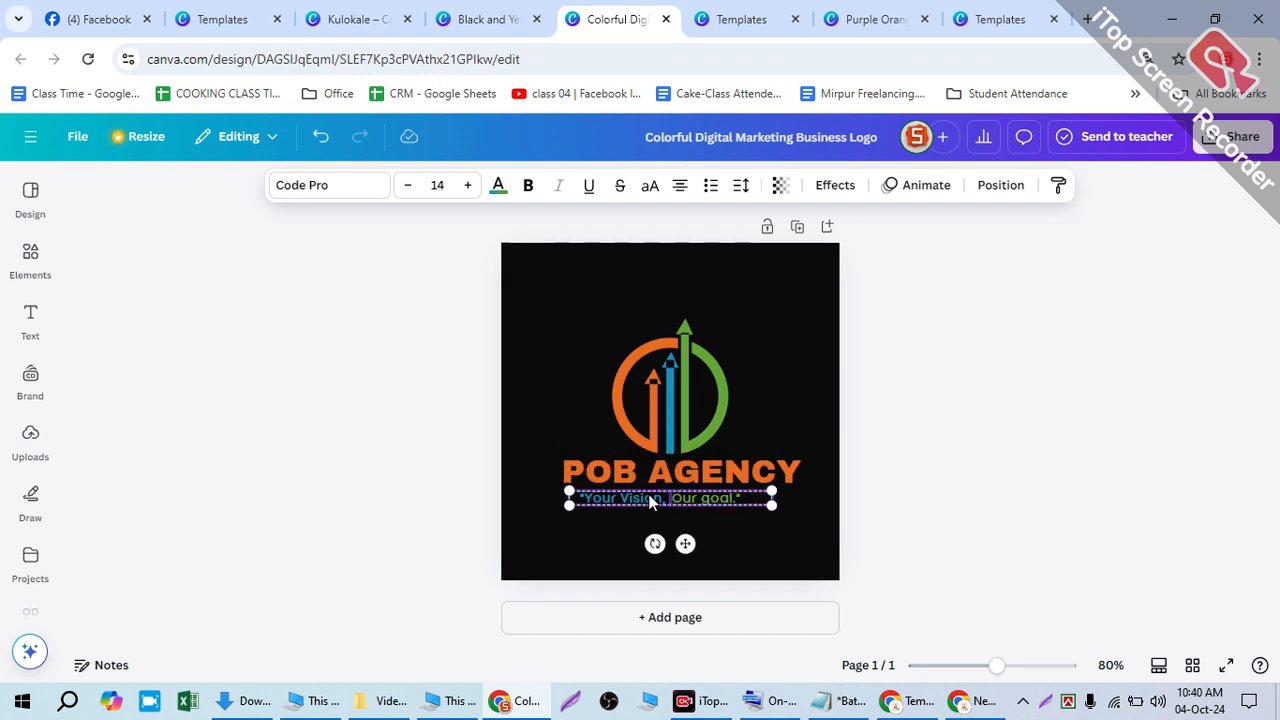
key("Right")
key("Right")
key("Right")
key("Right")
key("Right")
key("Right")
key("Right")
key("Right")
key("Right")
key("Right")
key("Right")
key("Right")
key("Right")
key("Right")
key("Right")
key("Right")
key("Right")
key("Right")
key("Right")
key("Right")
key("Right")
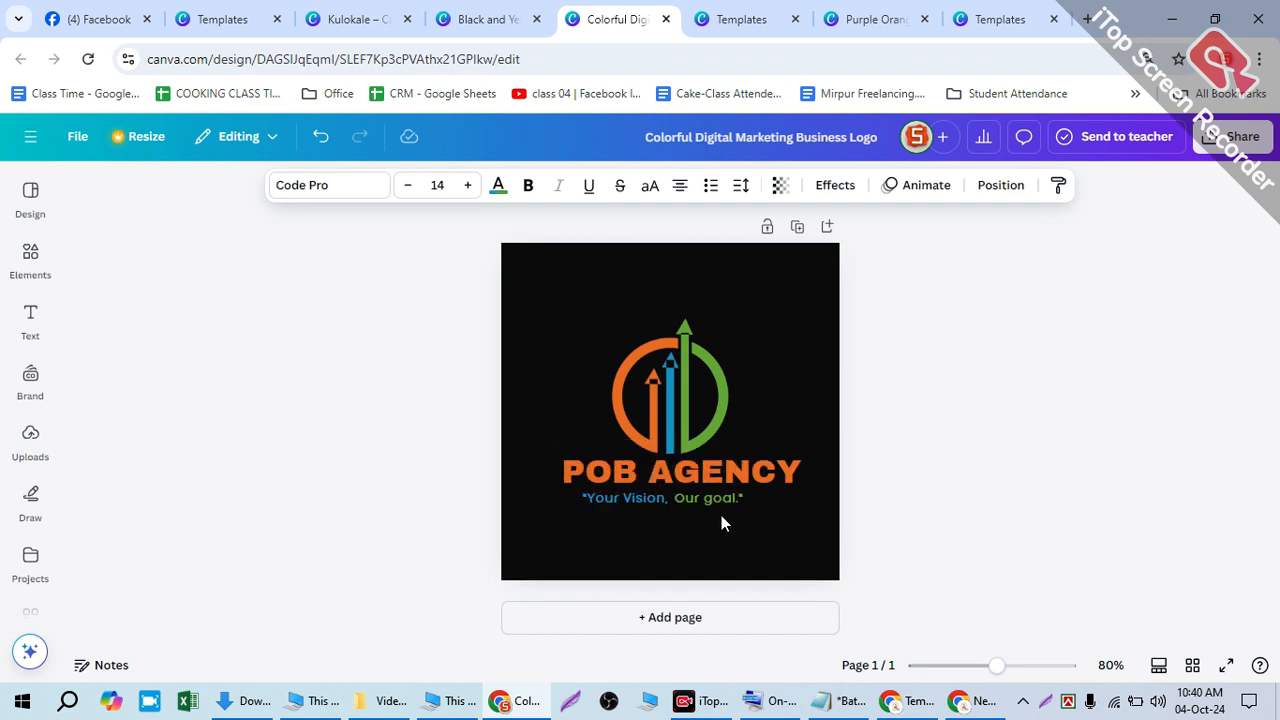
key("Up")
key("Up")
key("Up")
key("Up")
left_click(926, 395)
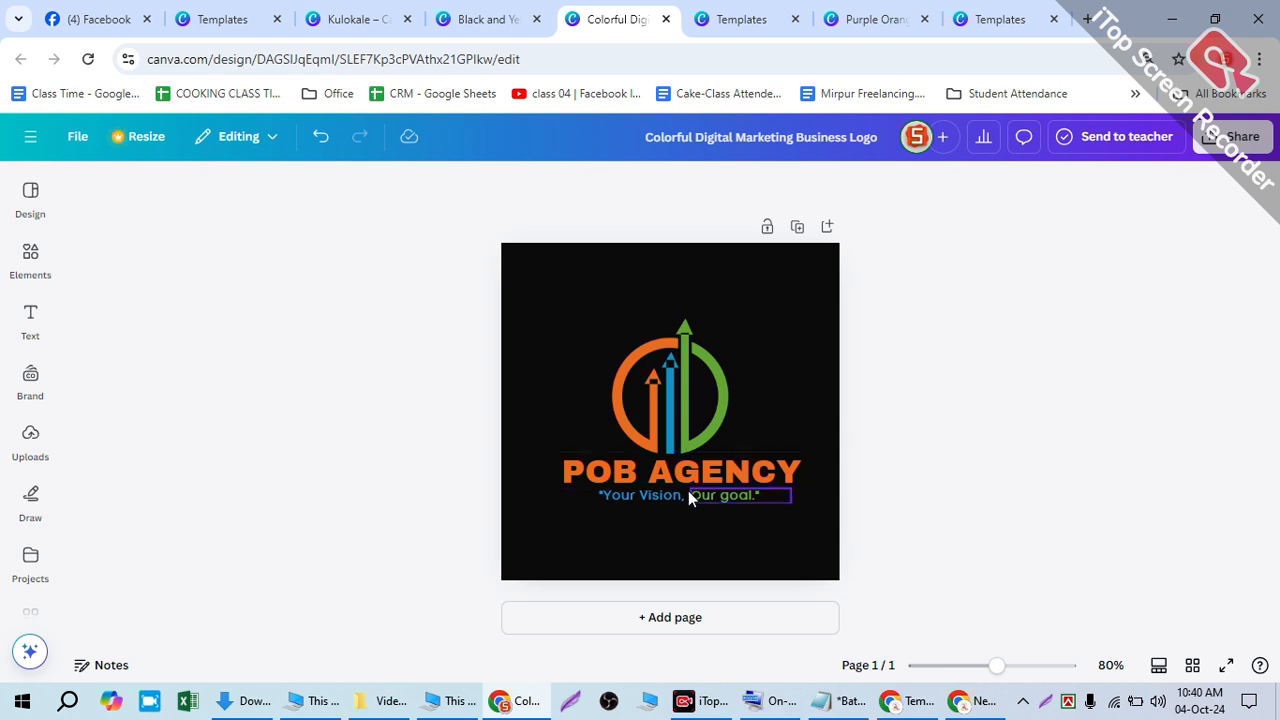
left_click(1234, 137)
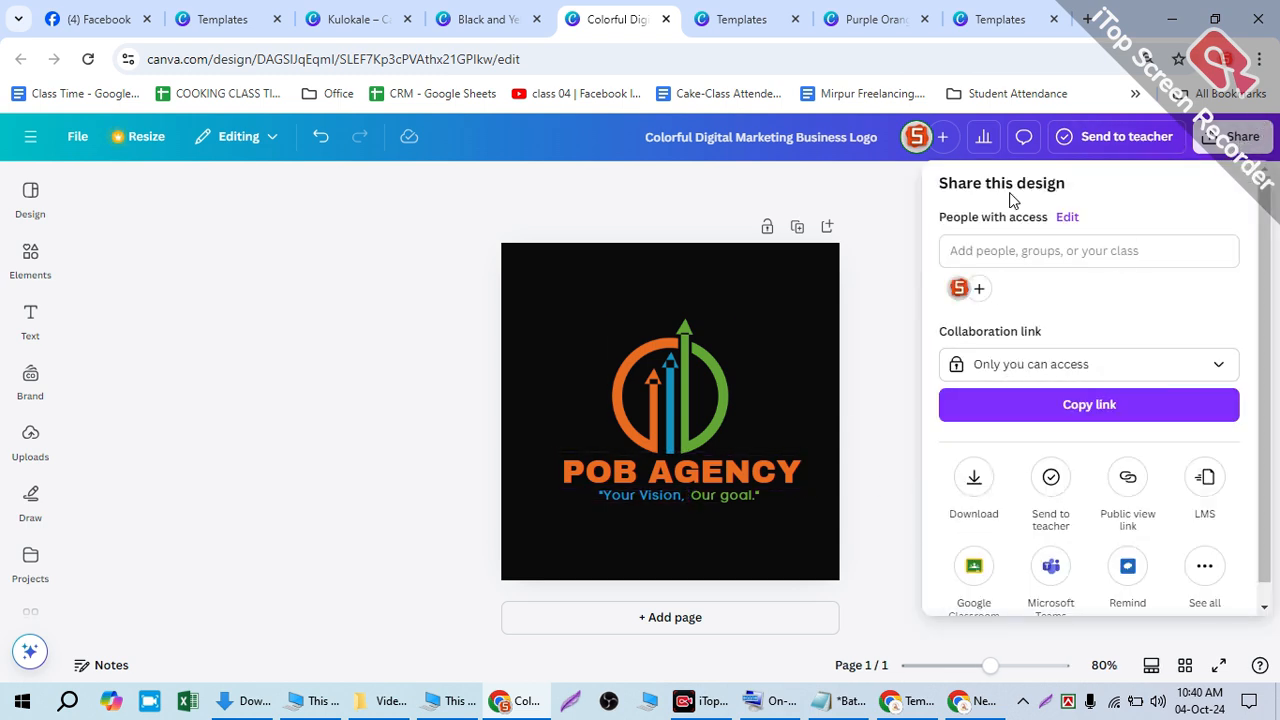
- Close the Share panel and look over the other Templates and Purple Orange design tabs
left_click(867, 272)
left_click(750, 19)
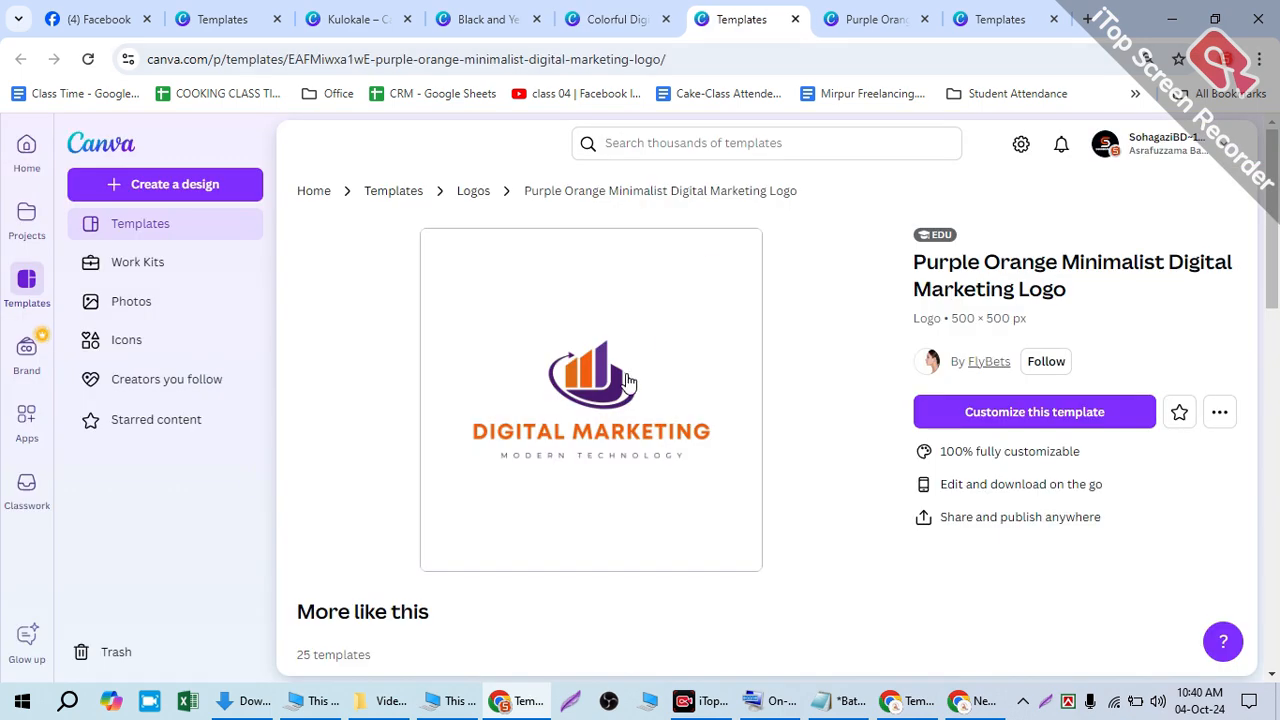
left_click(905, 15)
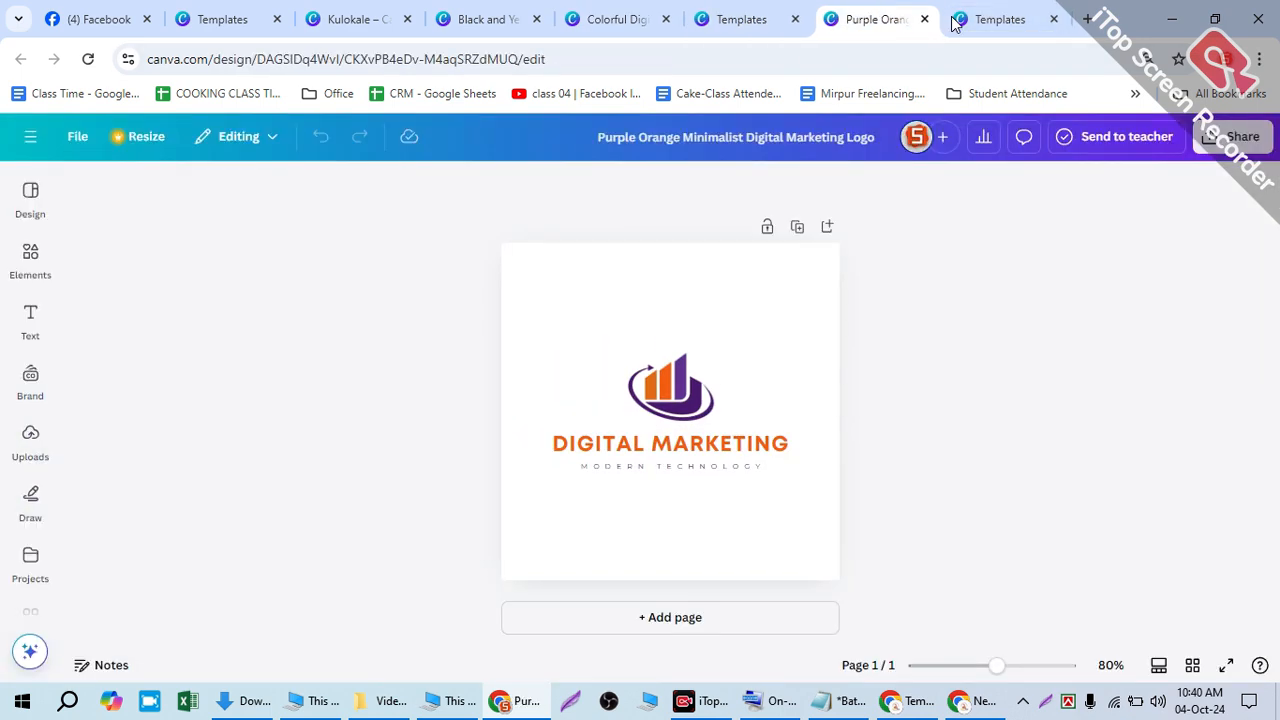
left_click(1022, 10)
left_click(905, 14)
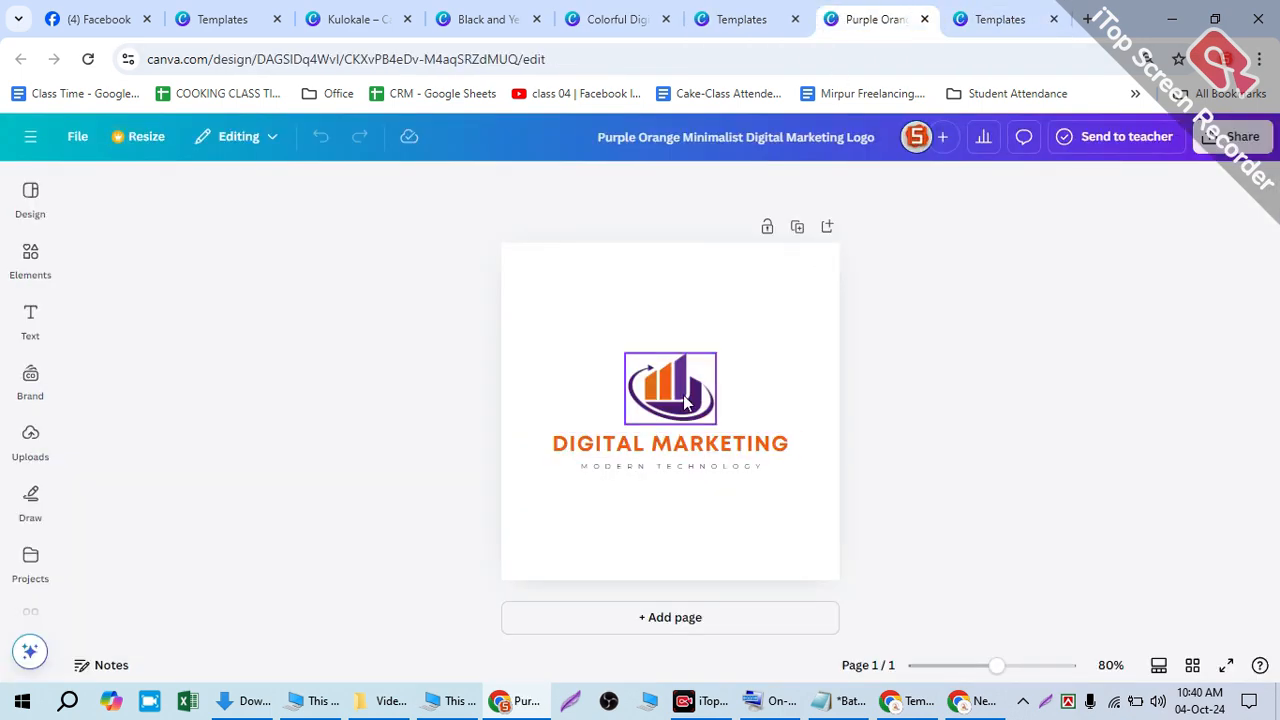
left_click(648, 398)
left_click(595, 17)
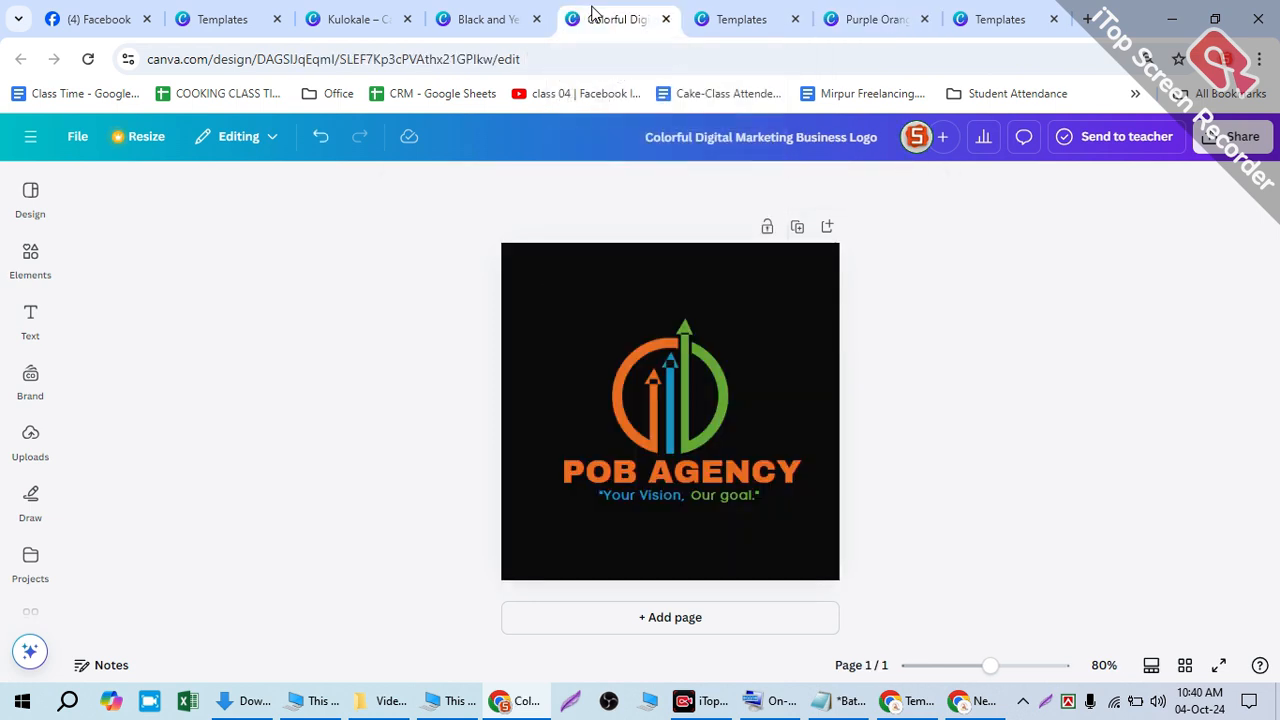
- Close all tabs to the right of the POB AGENCY design, moving it left and repeating
right_click(677, 25)
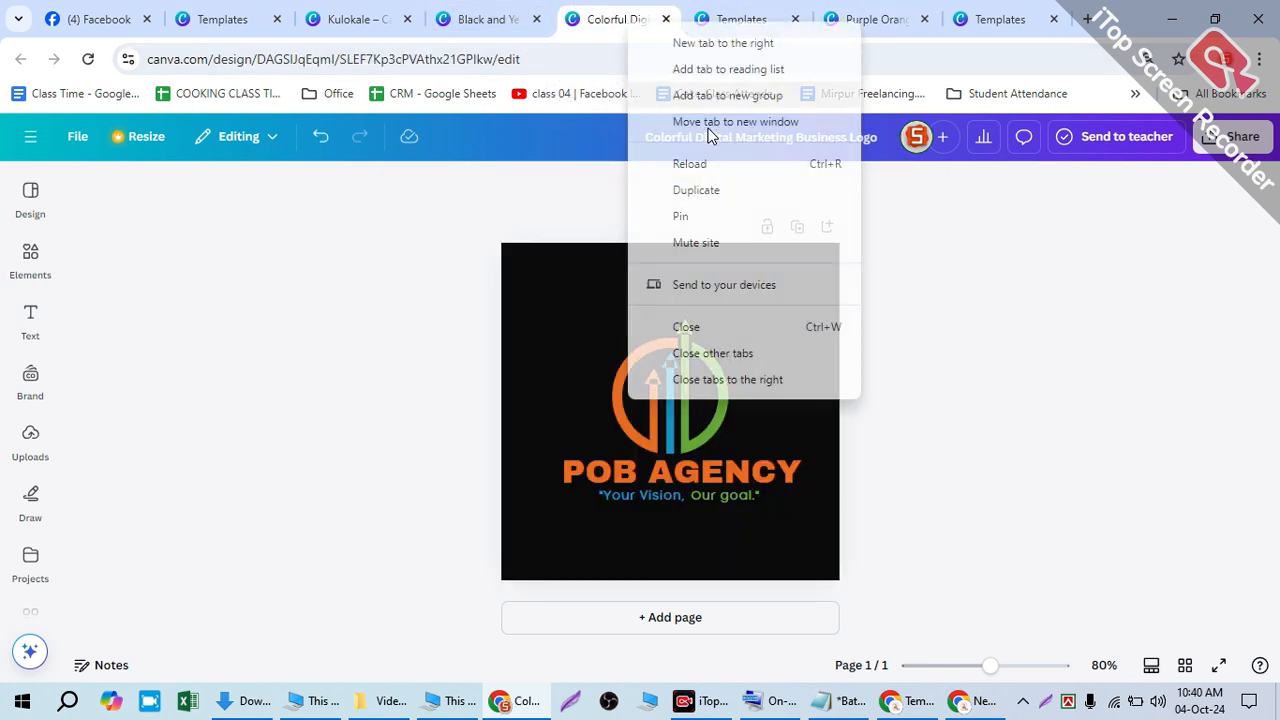
left_click(680, 374)
left_click(680, 370)
left_click_drag(909, 12, 537, 20)
right_click(537, 20)
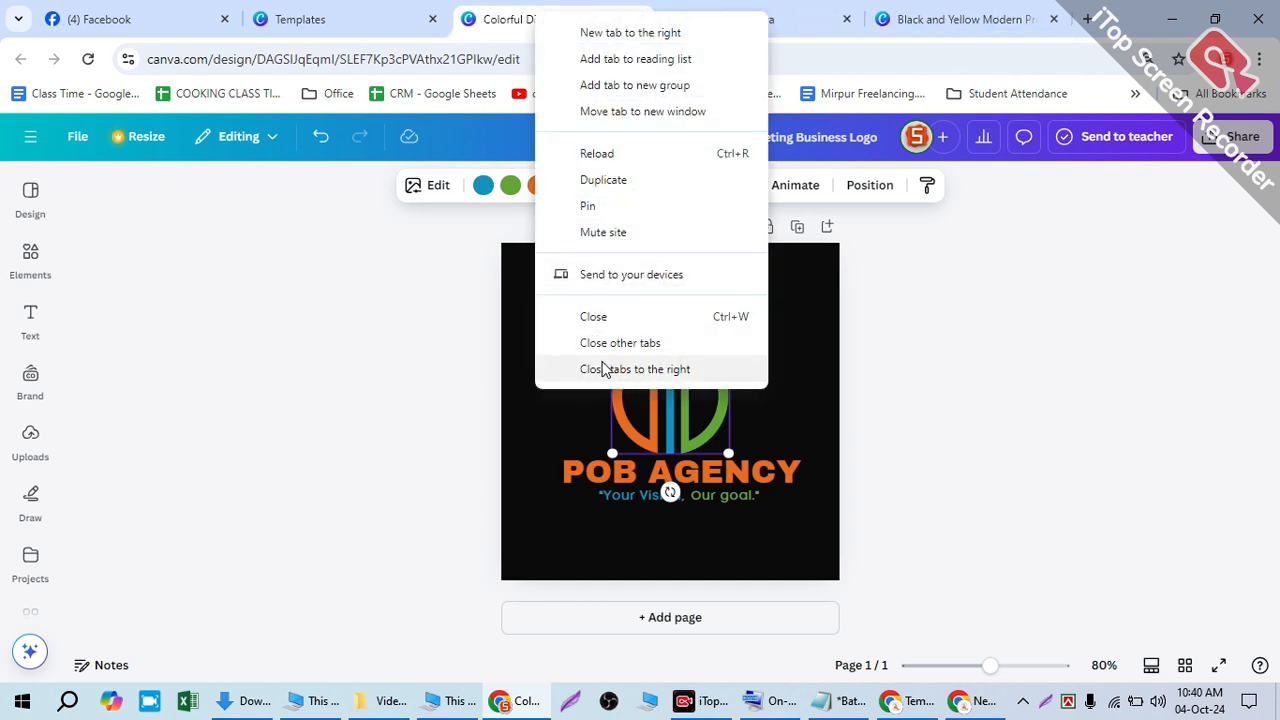
left_click(605, 369)
left_click(1036, 314)
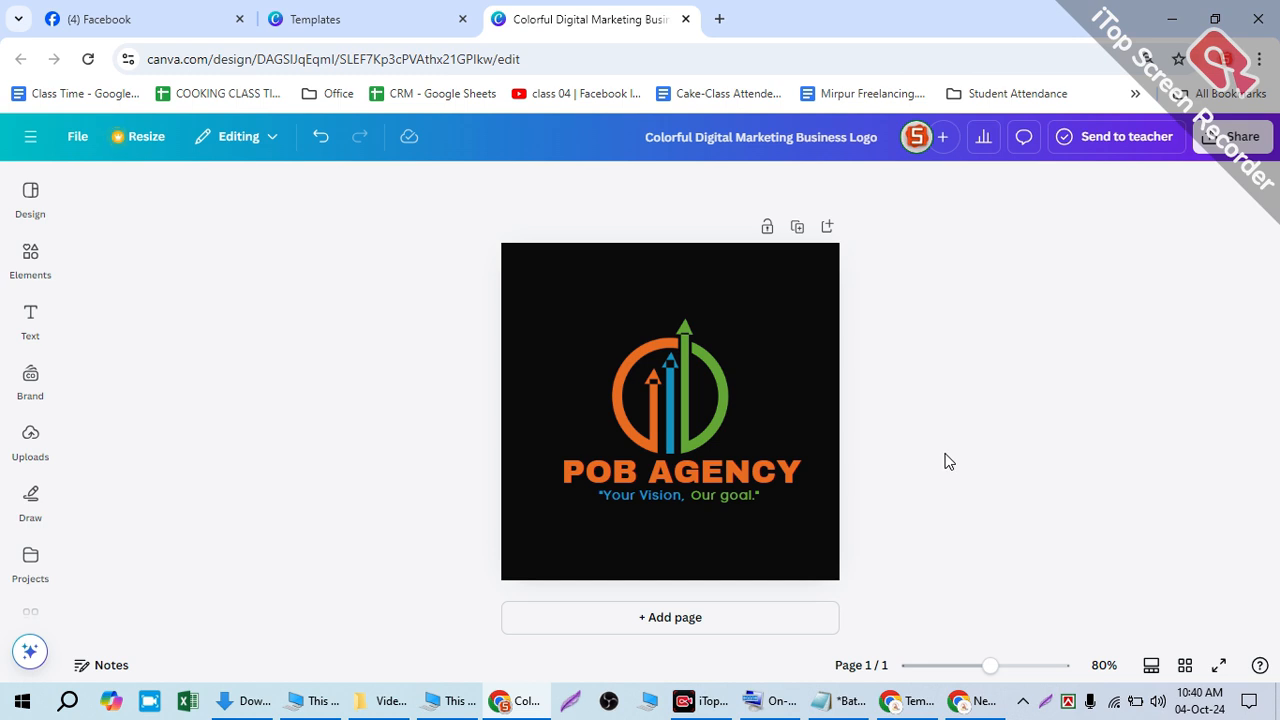
left_click(685, 401)
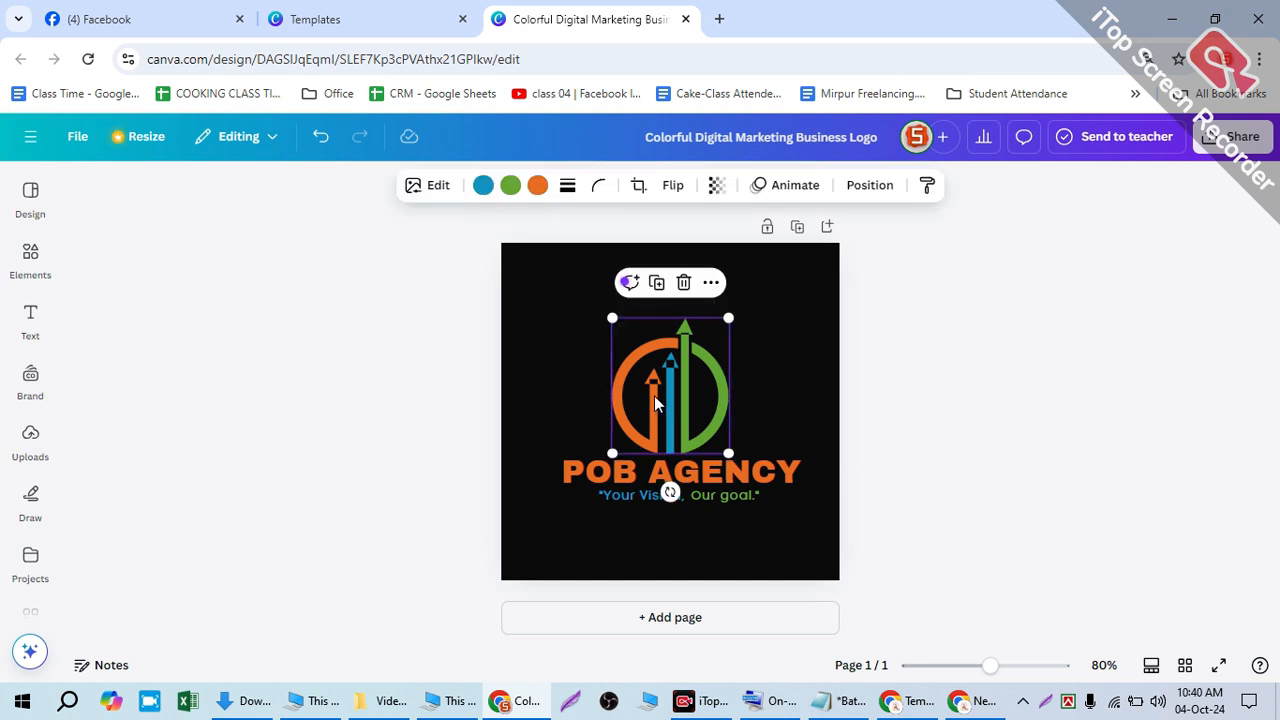
left_click(960, 430)
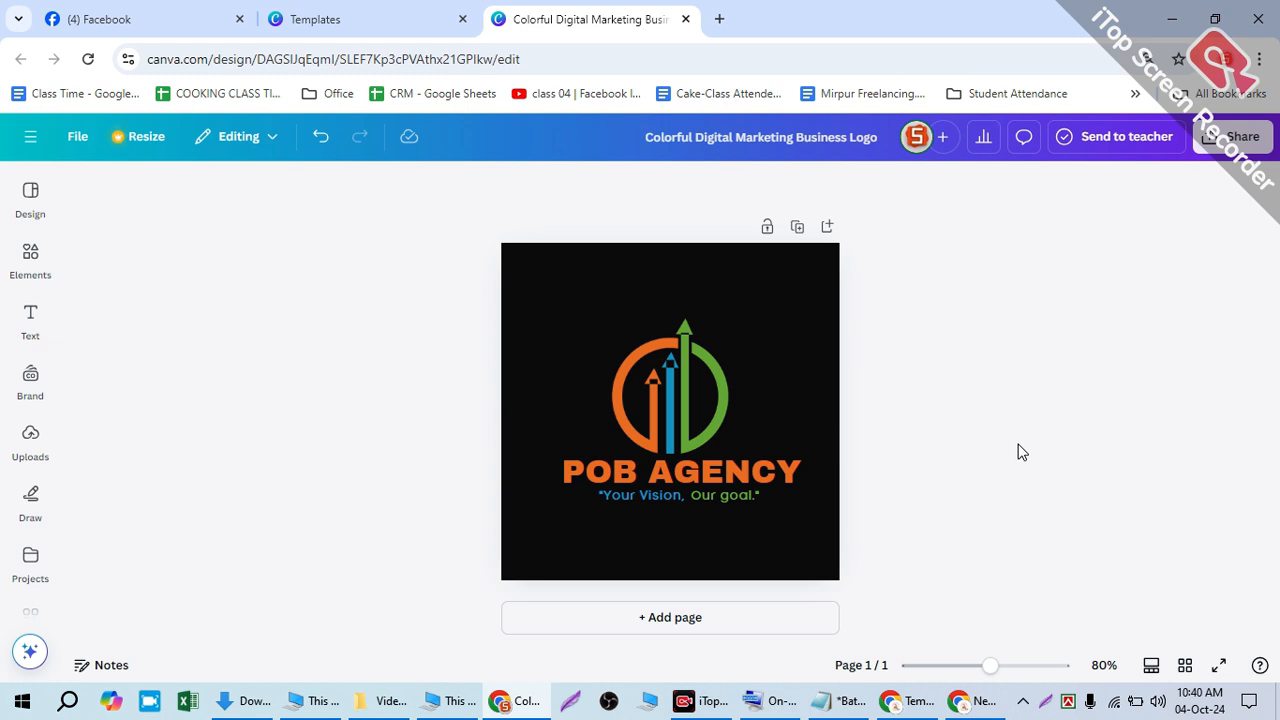
- Set the POB AGENCY logo download to JPG, 500 × 500 px, quality 100
left_click(1212, 133)
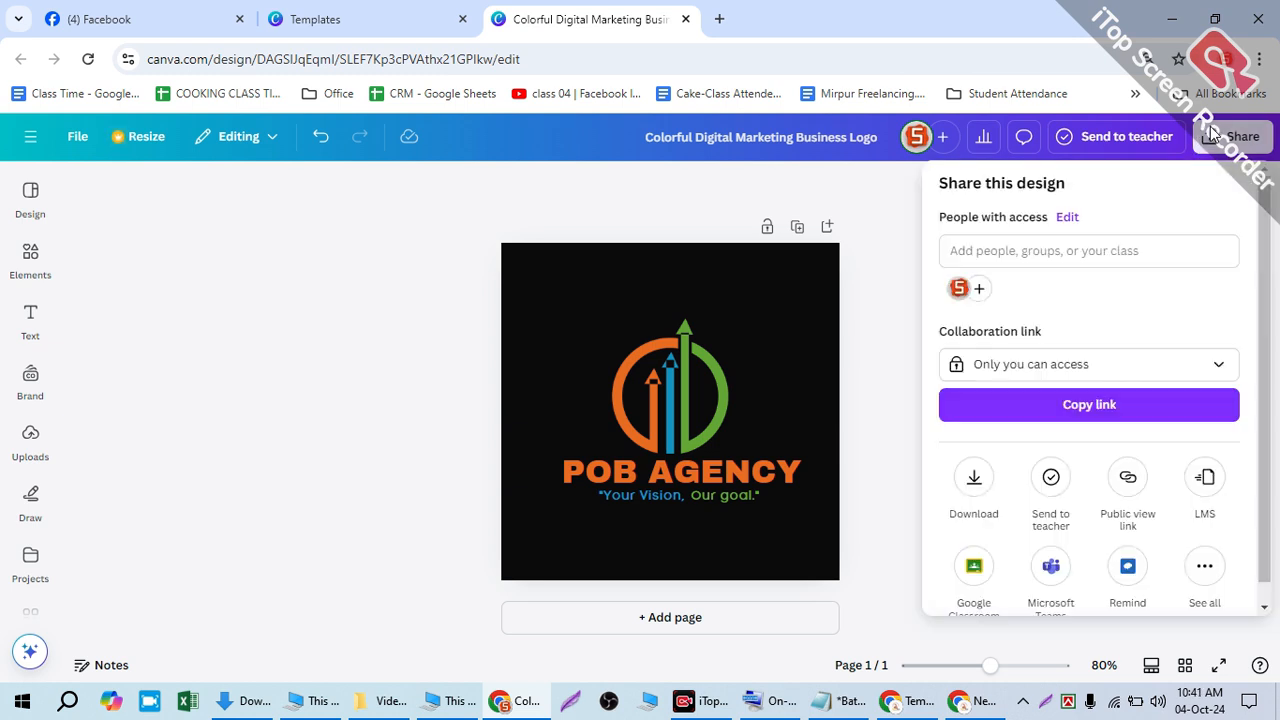
left_click(971, 488)
left_click(968, 260)
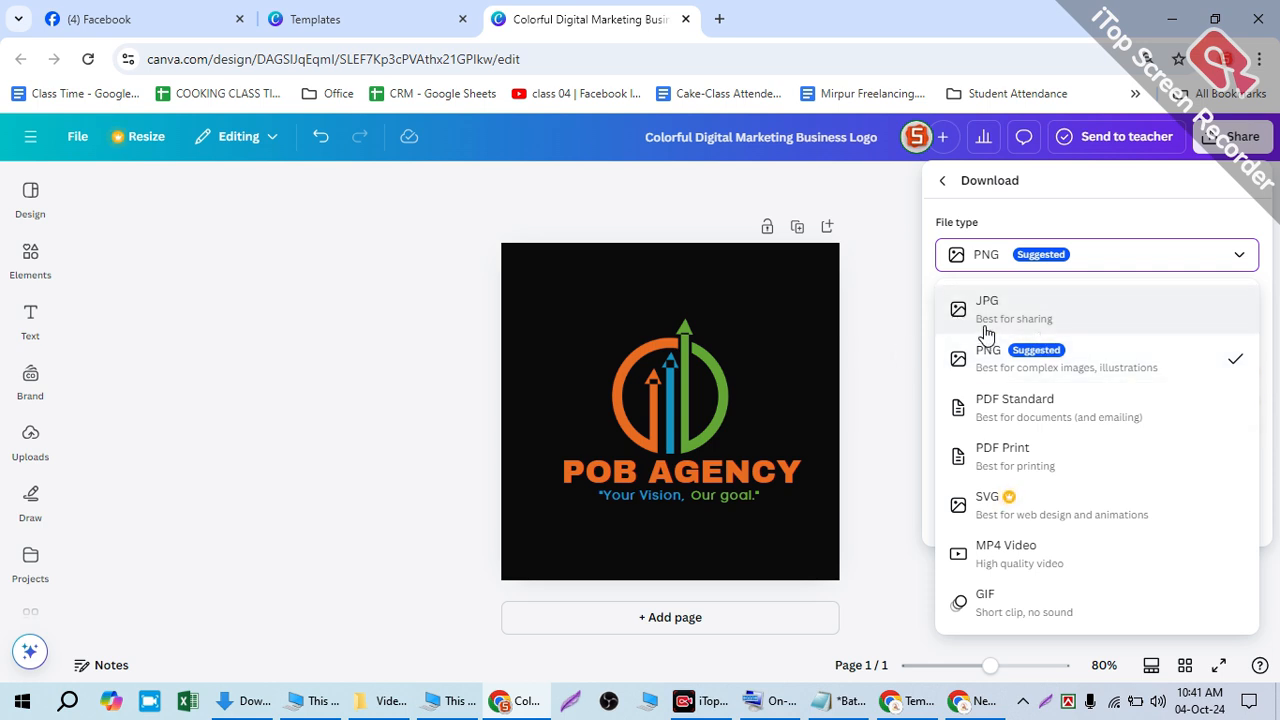
left_click(1112, 315)
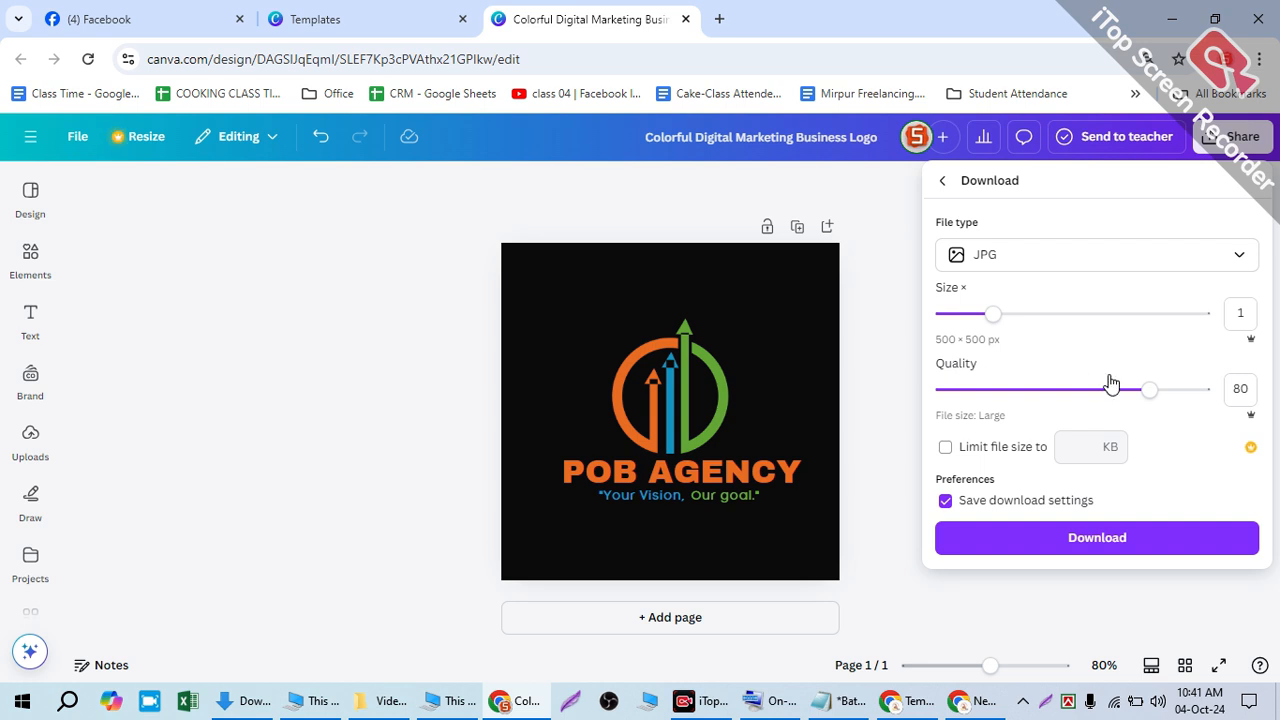
left_click_drag(1150, 390, 1222, 381)
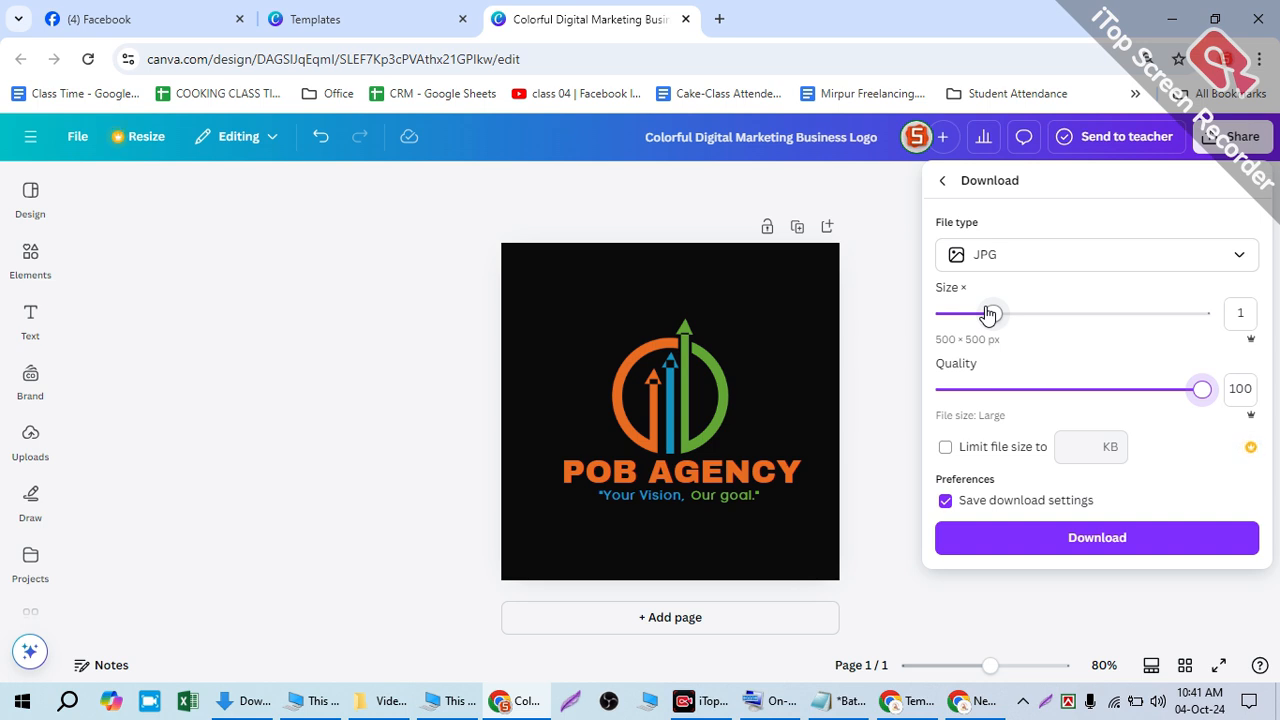
- Nudge the logo's download Size slider down and back up, then return to the logo template search results
mouse_move(988, 322)
left_mouse_down()
mouse_move(877, 334)
mouse_move(968, 332)
left_mouse_up()
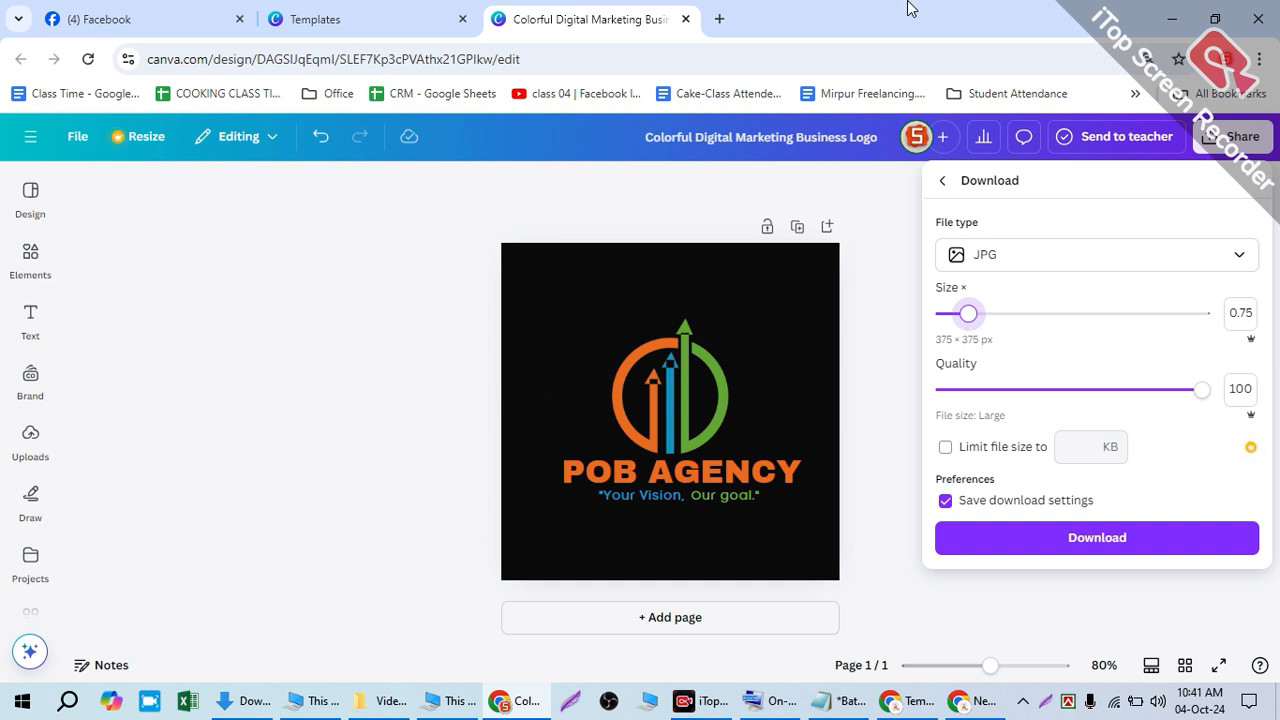
left_click_drag(971, 320, 993, 314)
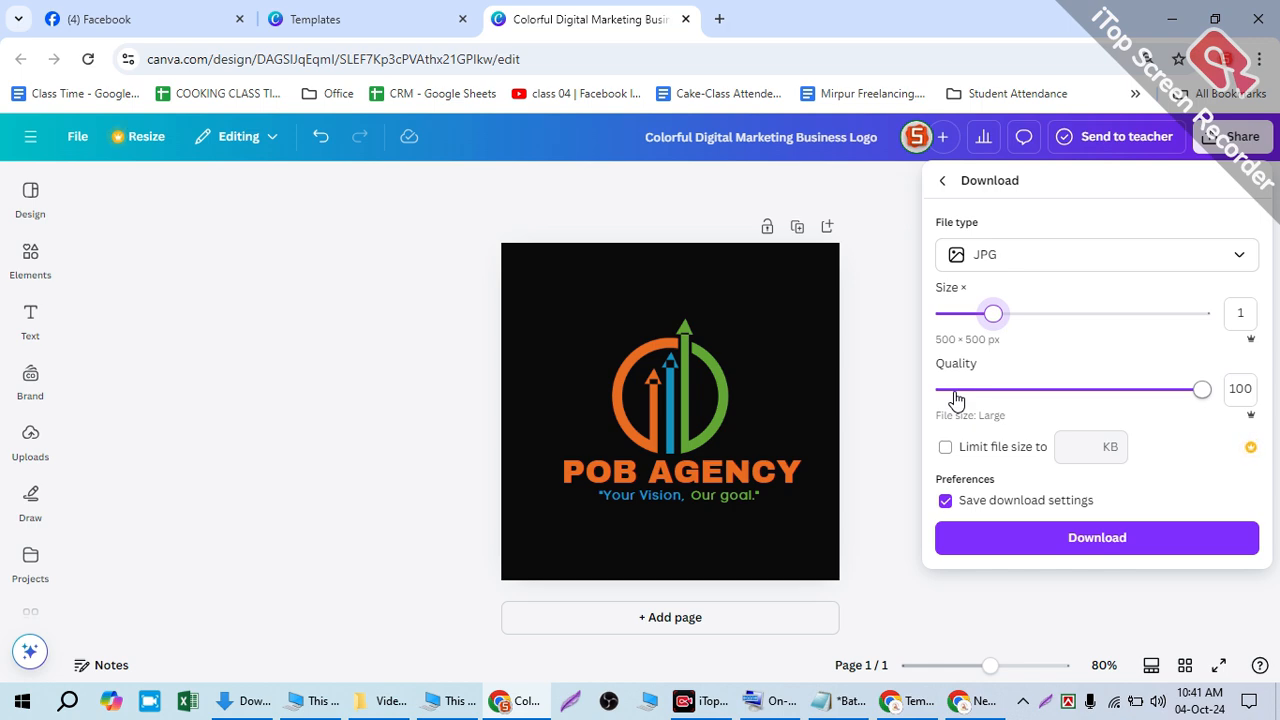
left_click(312, 19)
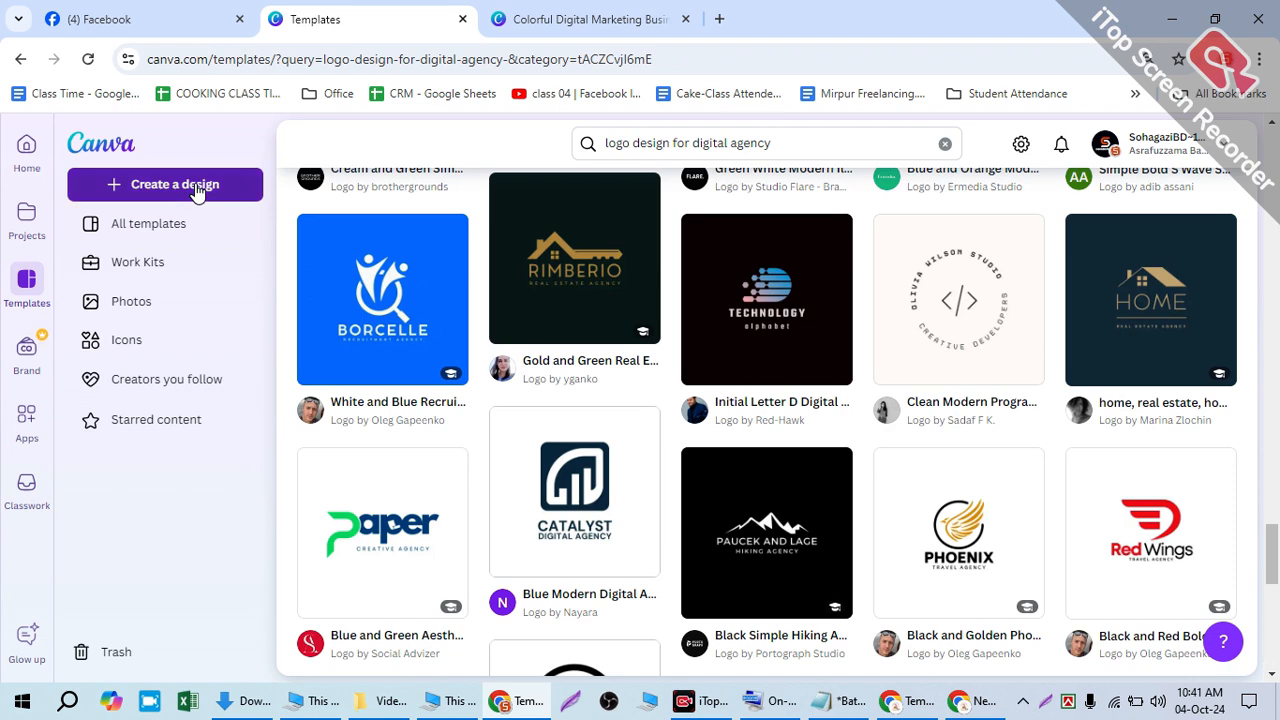
- Create a new custom-size design with width and height both 180 px
left_click(197, 185)
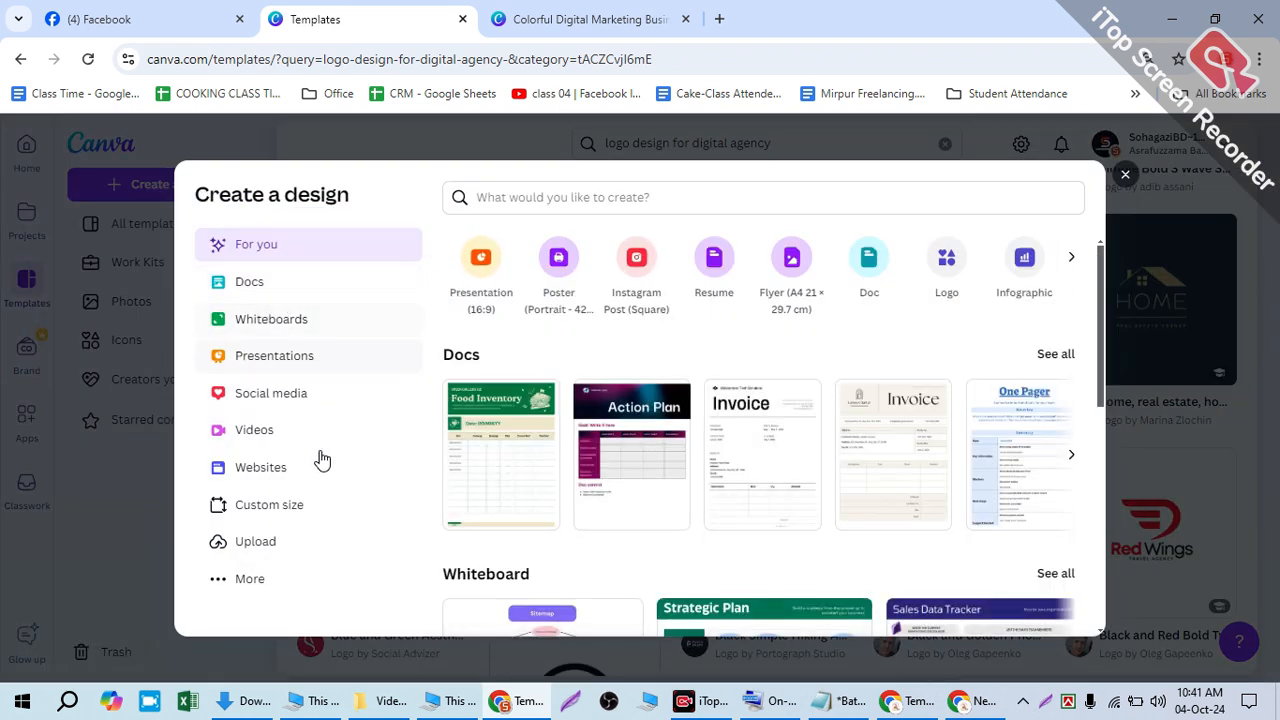
left_click(284, 506)
type("180")
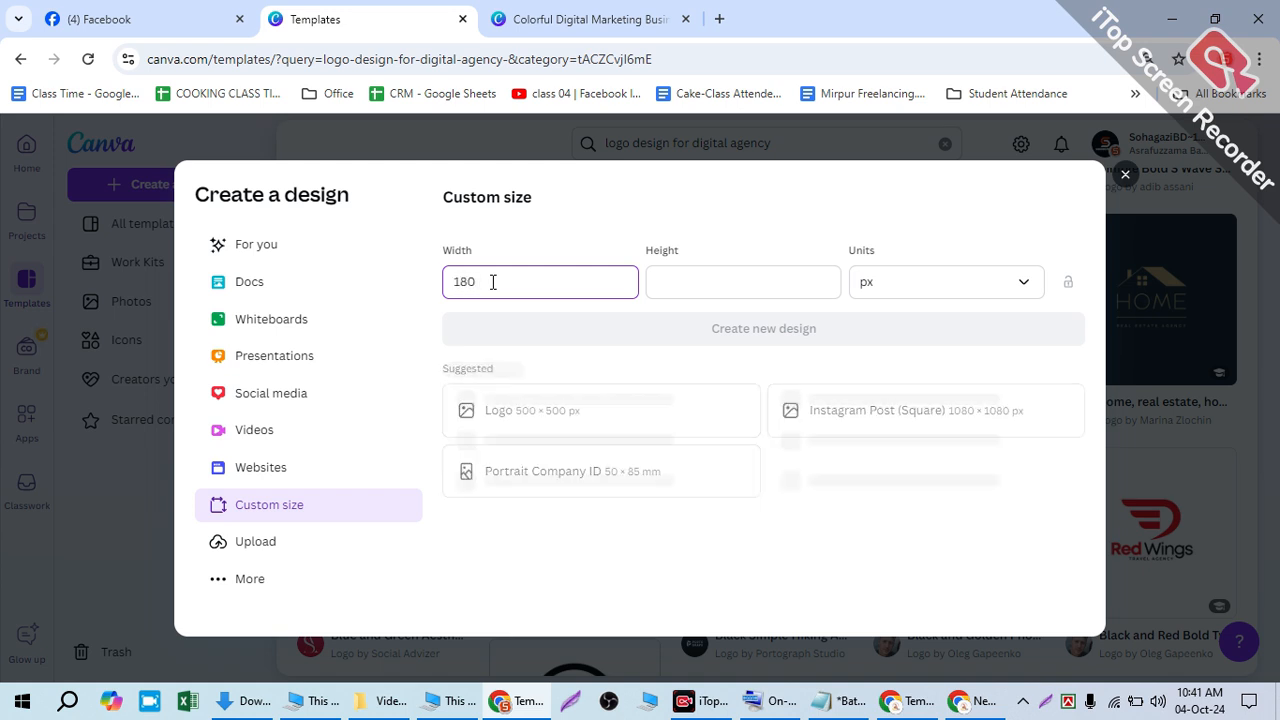
left_click(686, 270)
type("180")
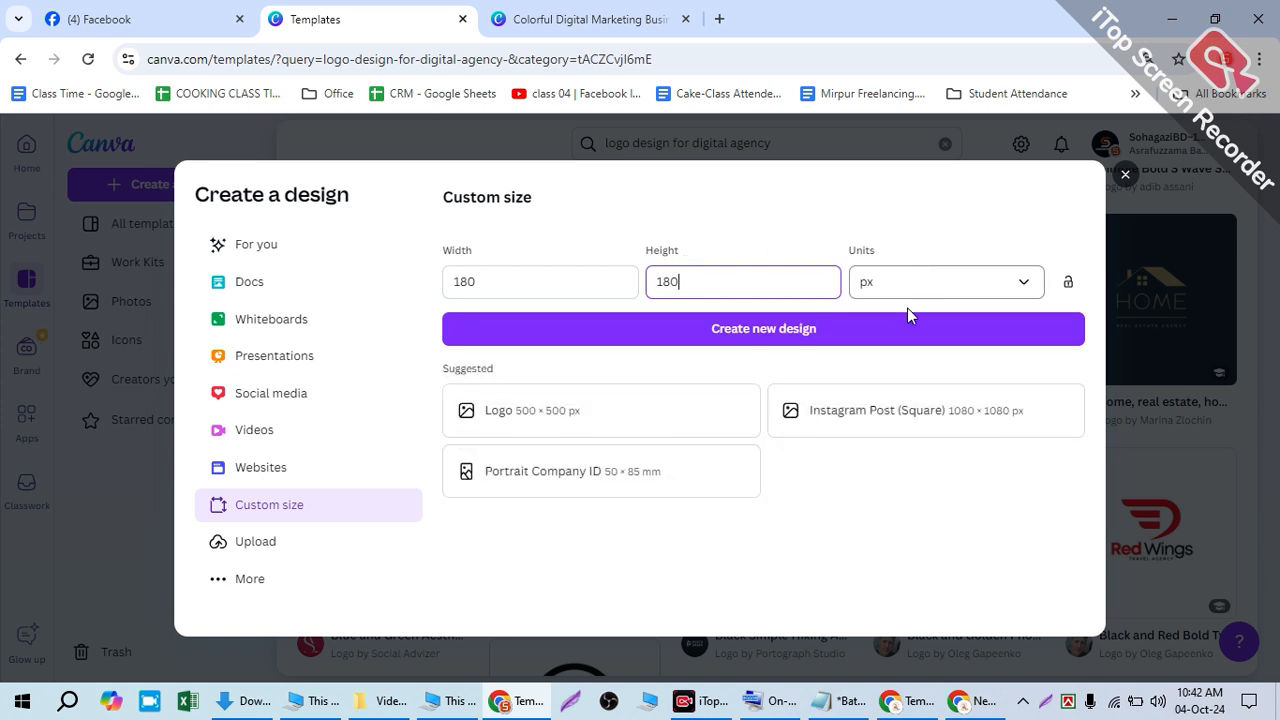
left_click(890, 343)
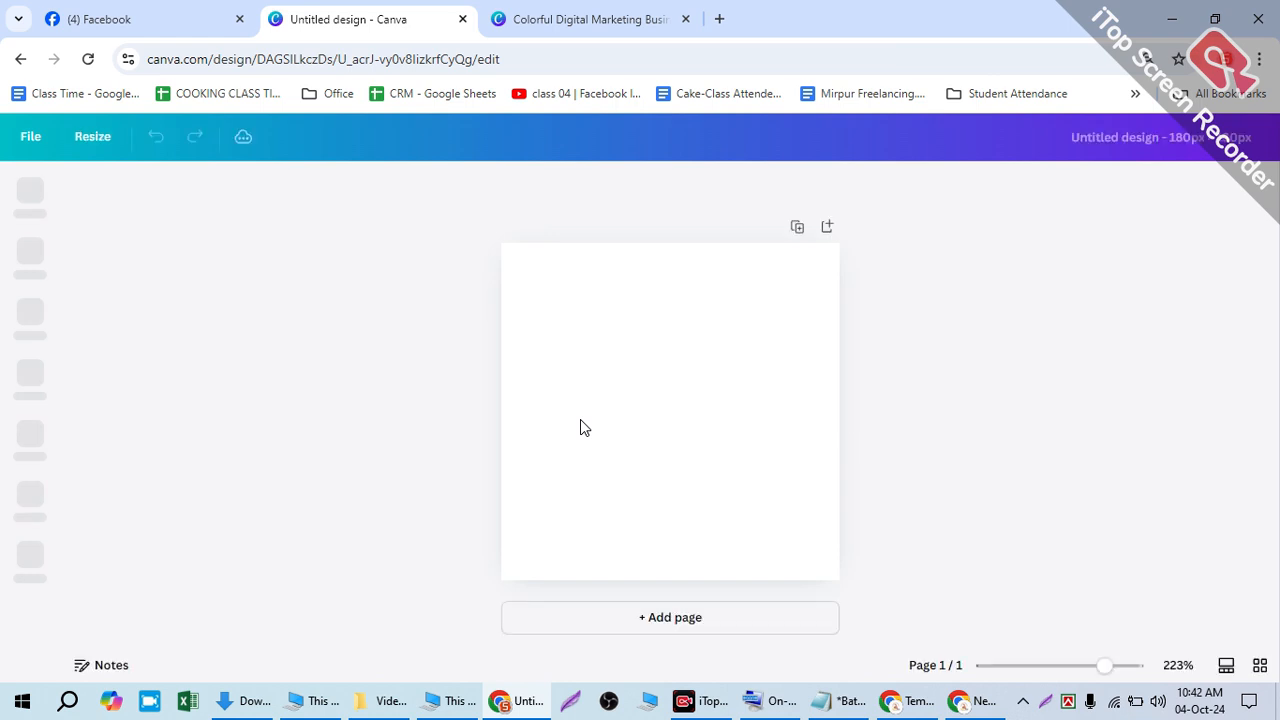
- Copy the whole POB AGENCY logo from the original design and paste it lower on the new page
left_click(638, 18)
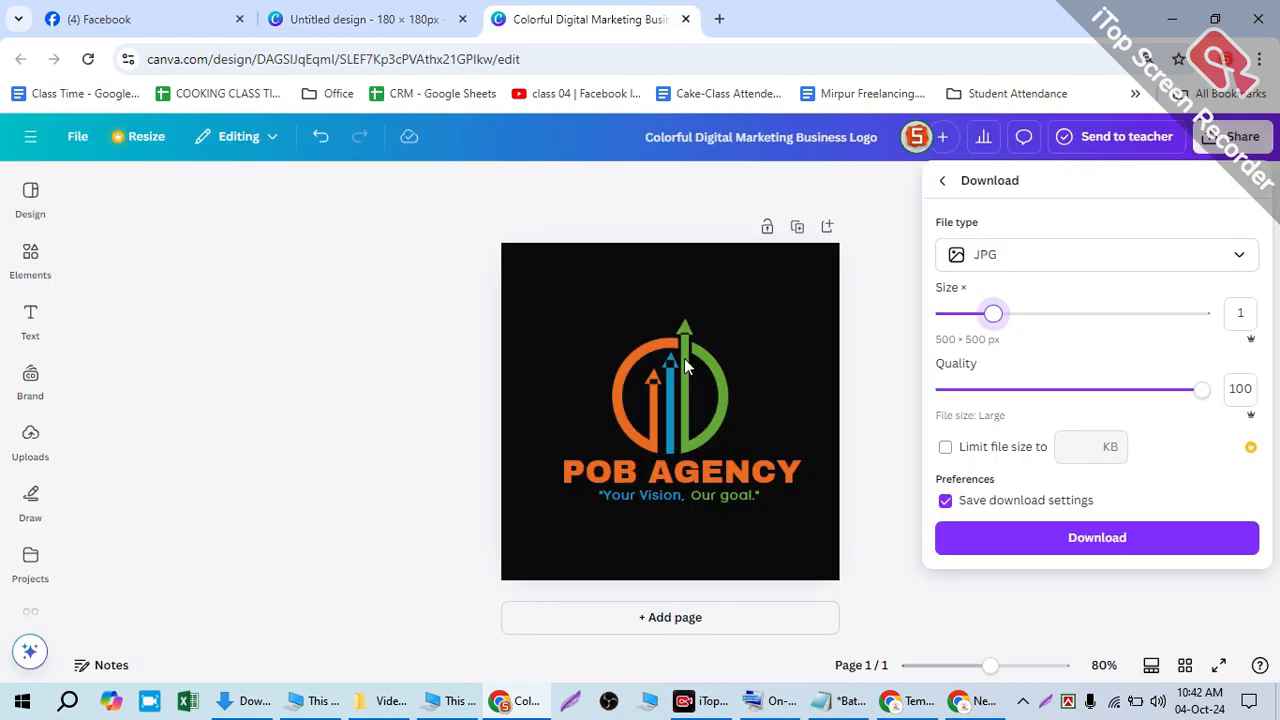
left_click(689, 362)
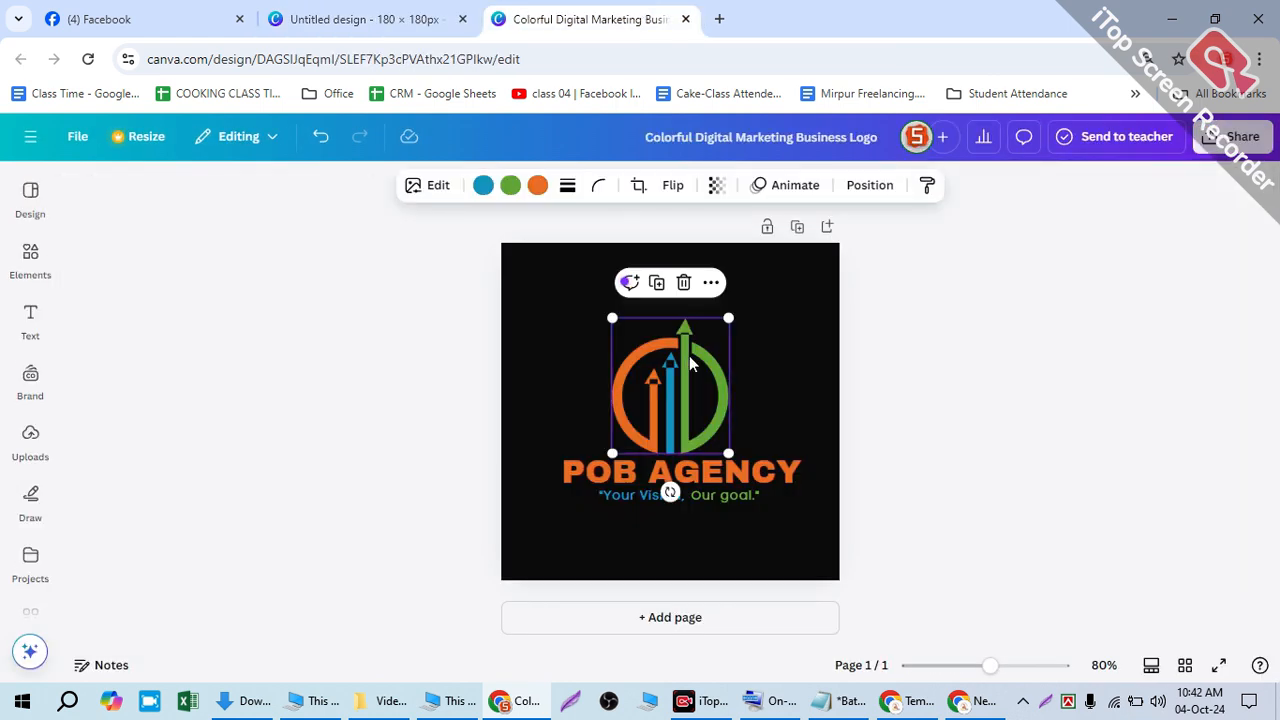
key("ctrl+a")
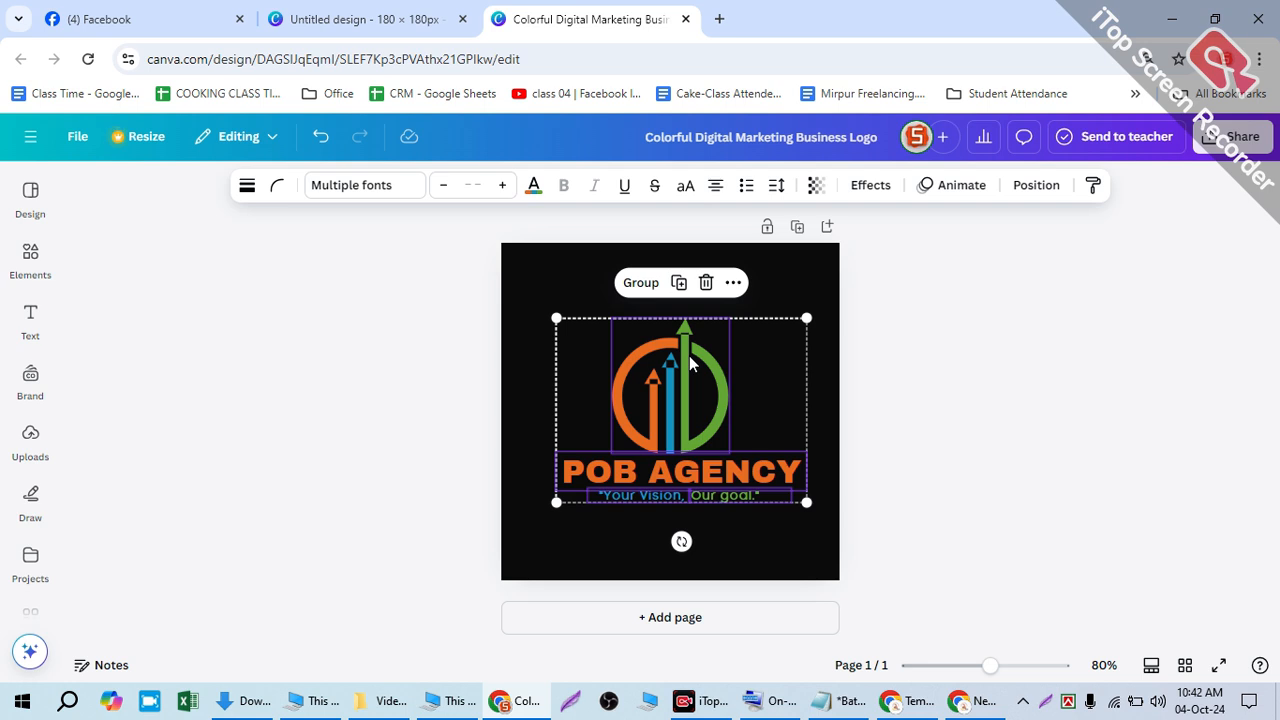
left_click(297, 16)
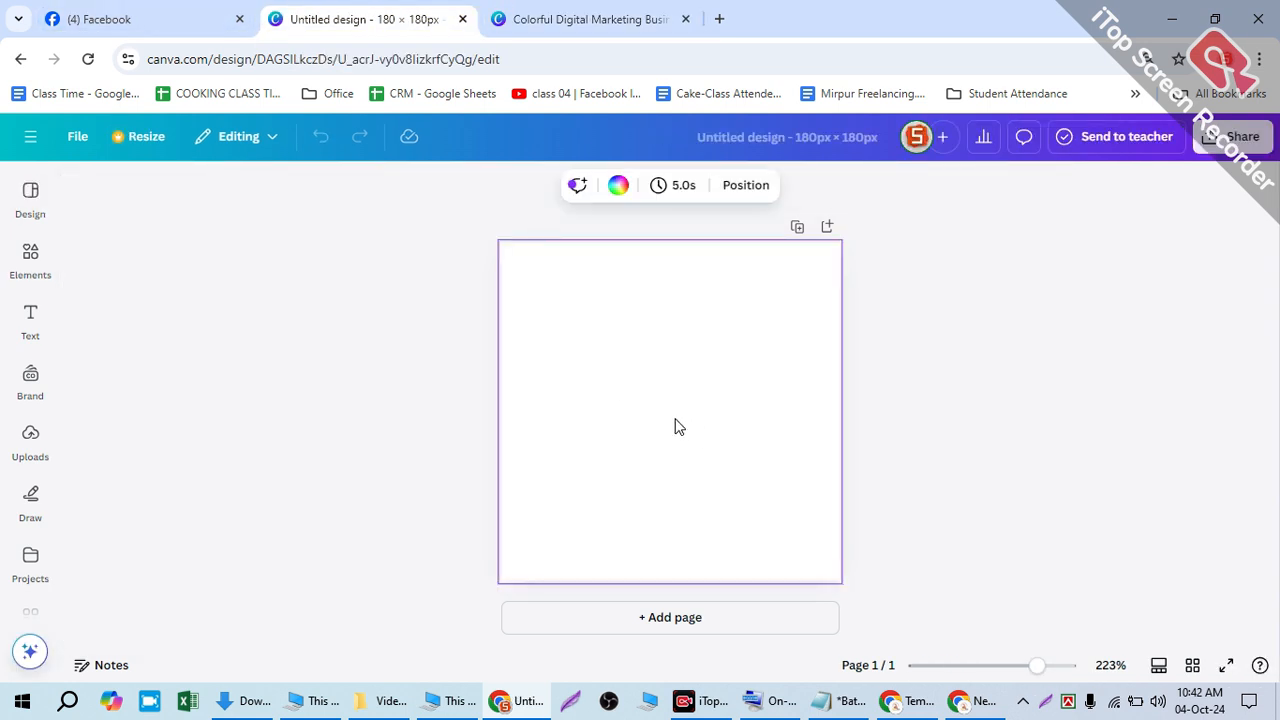
key("ctrl+v")
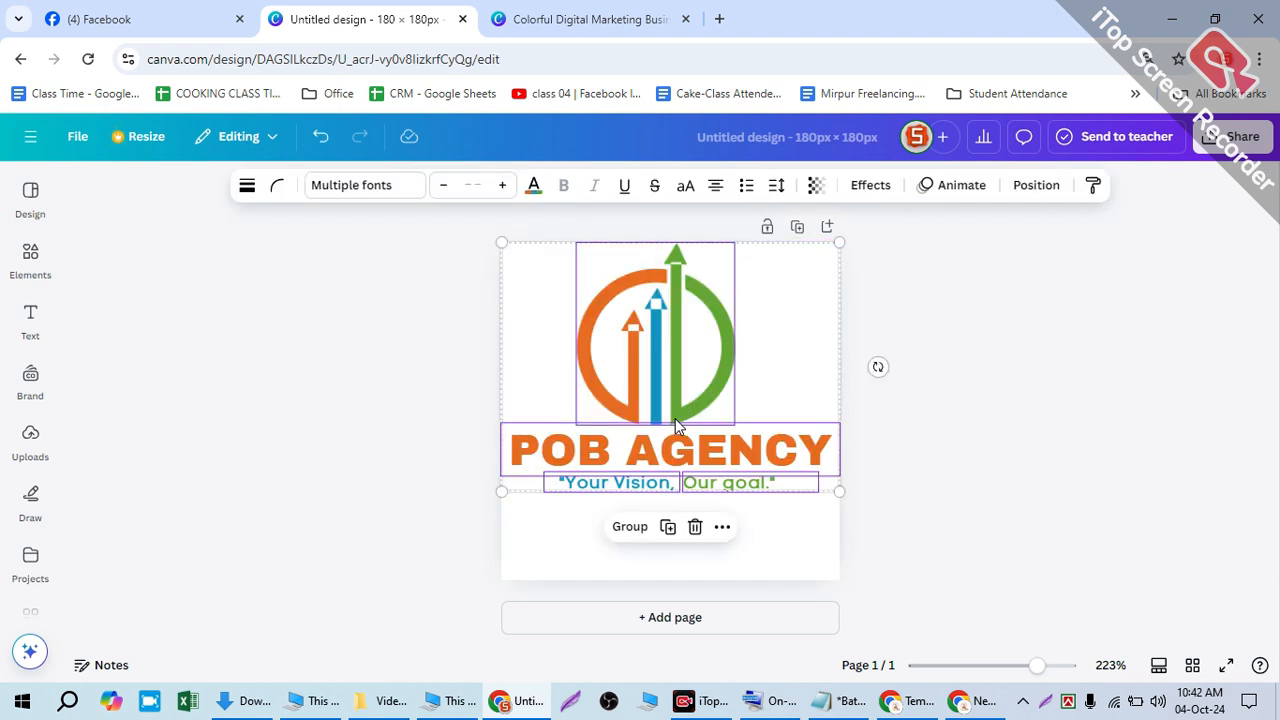
mouse_move(652, 344)
left_mouse_down()
mouse_move(662, 378)
mouse_move(651, 366)
left_mouse_up()
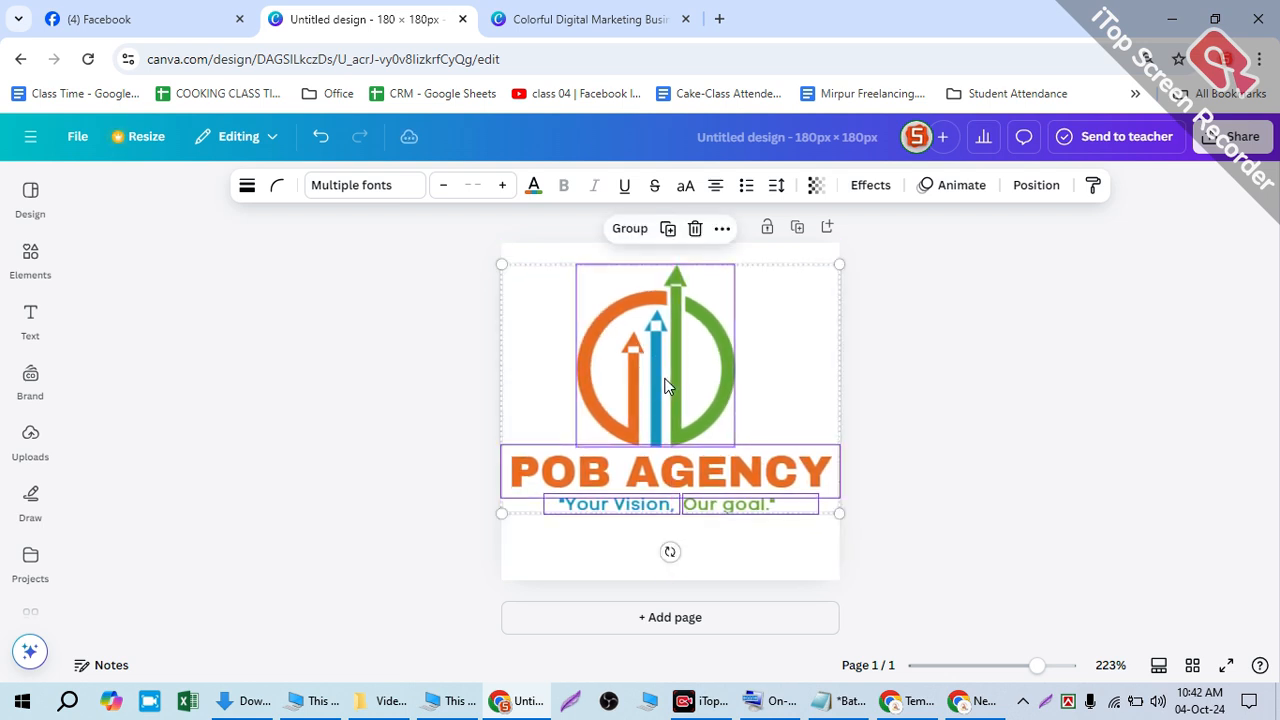
left_click(554, 30)
left_click(542, 283)
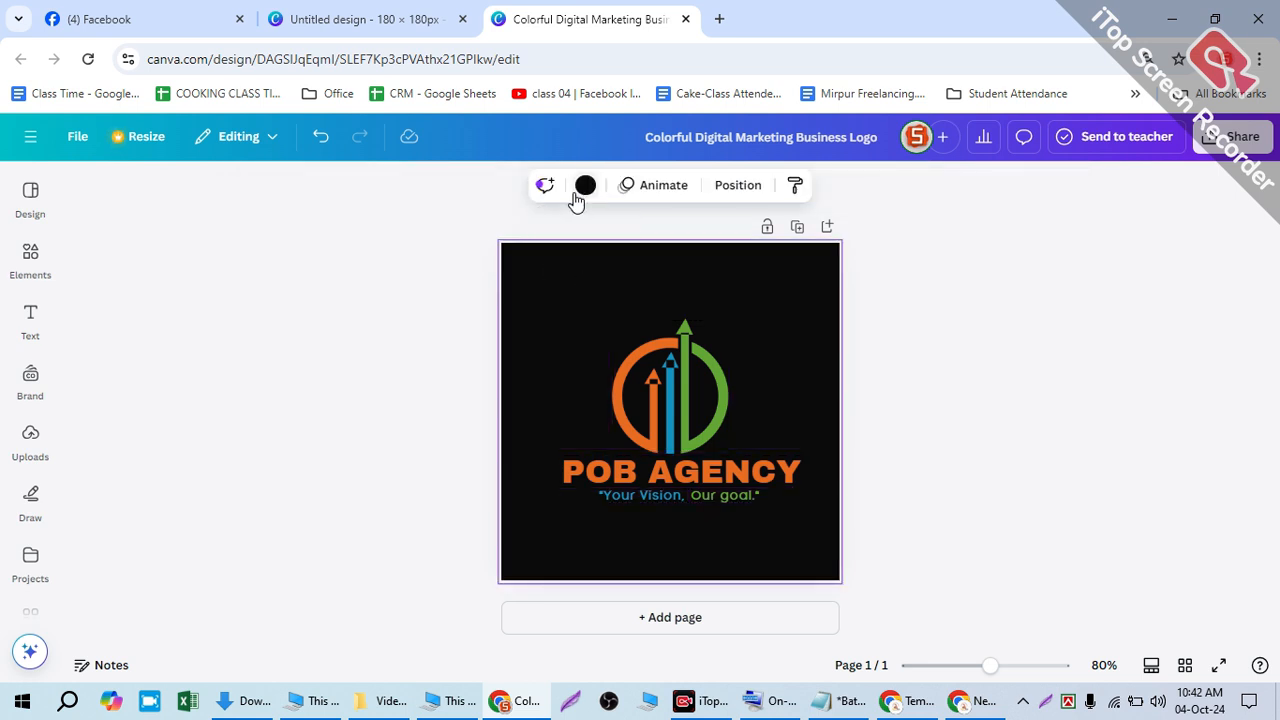
left_click(378, 18)
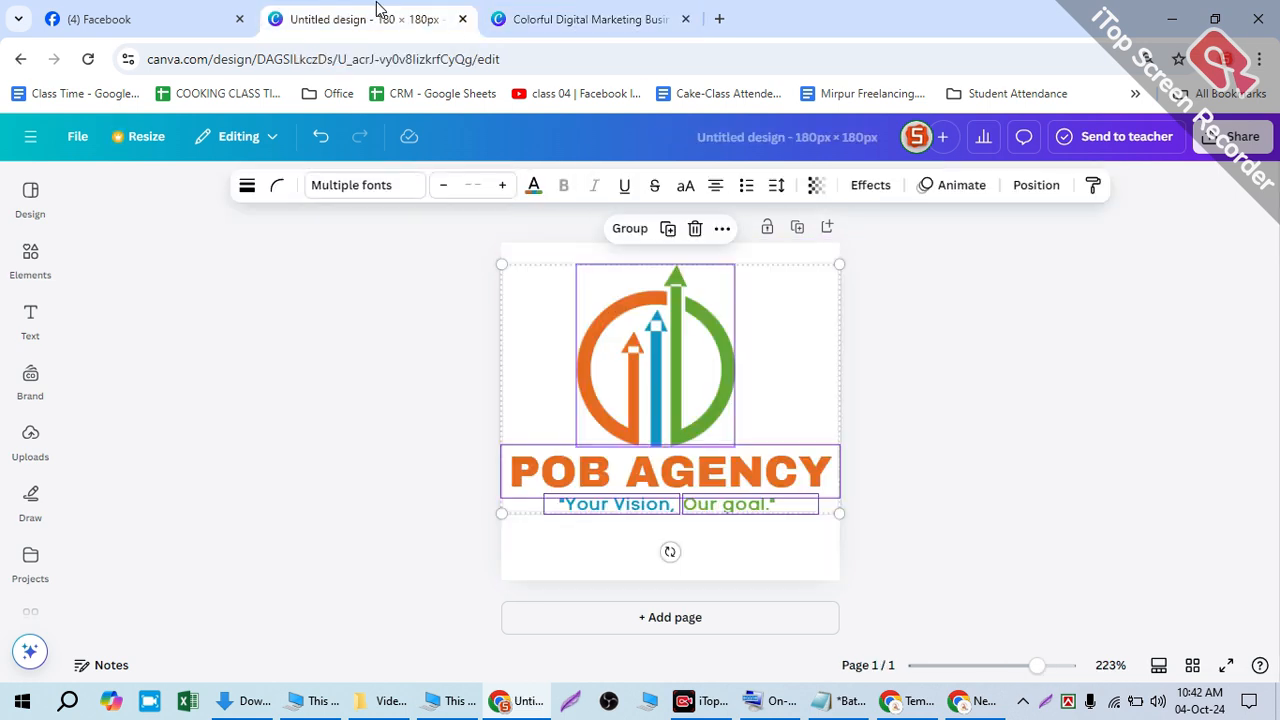
- Make the page background black
left_click(547, 254)
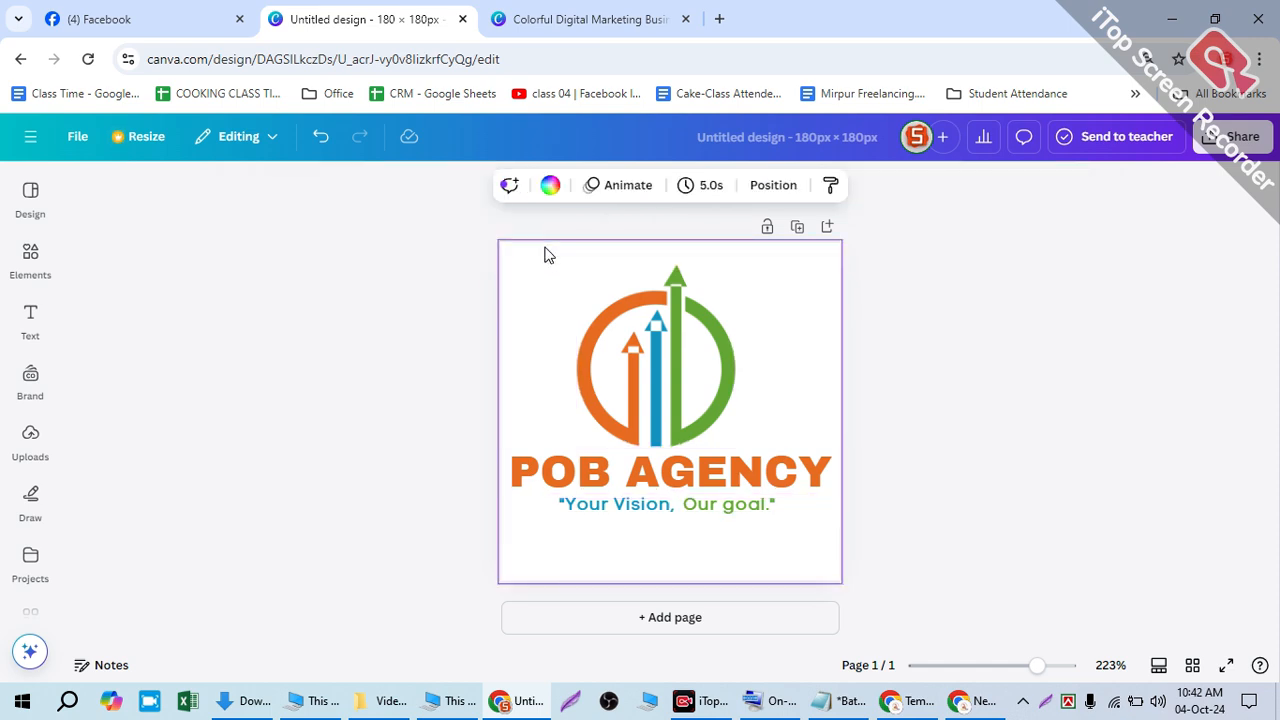
left_click(550, 185)
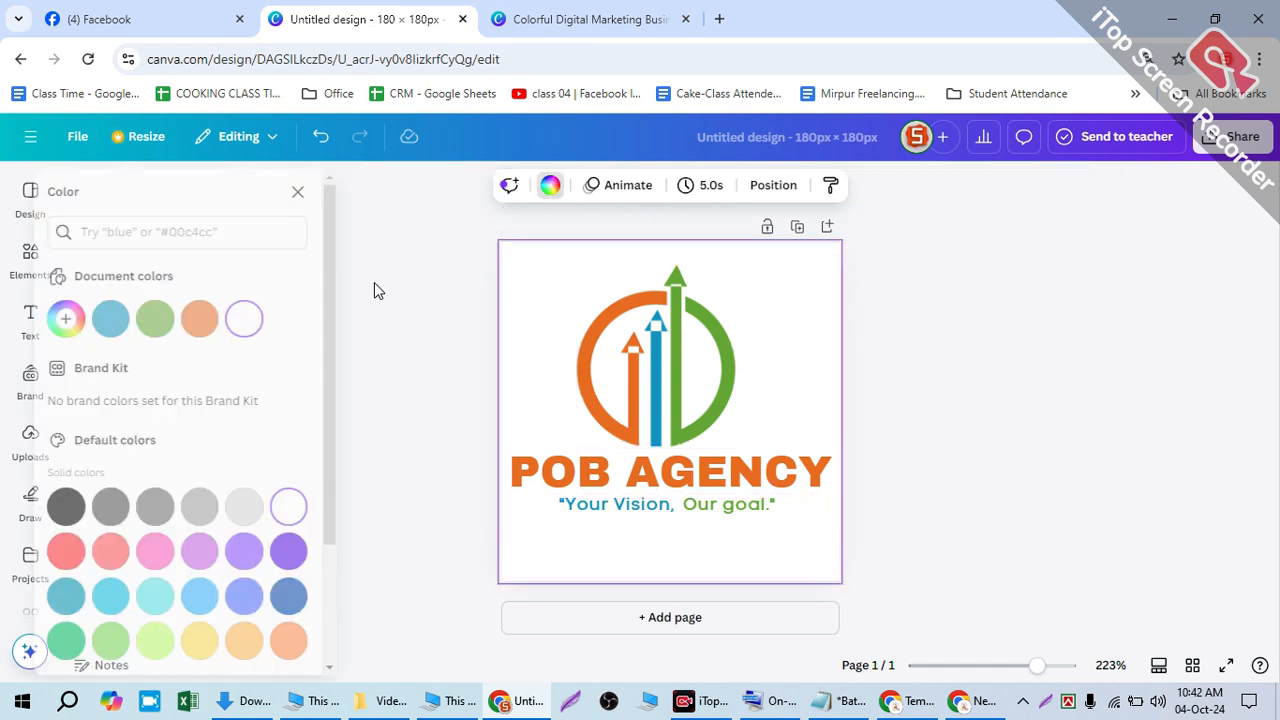
left_click(93, 508)
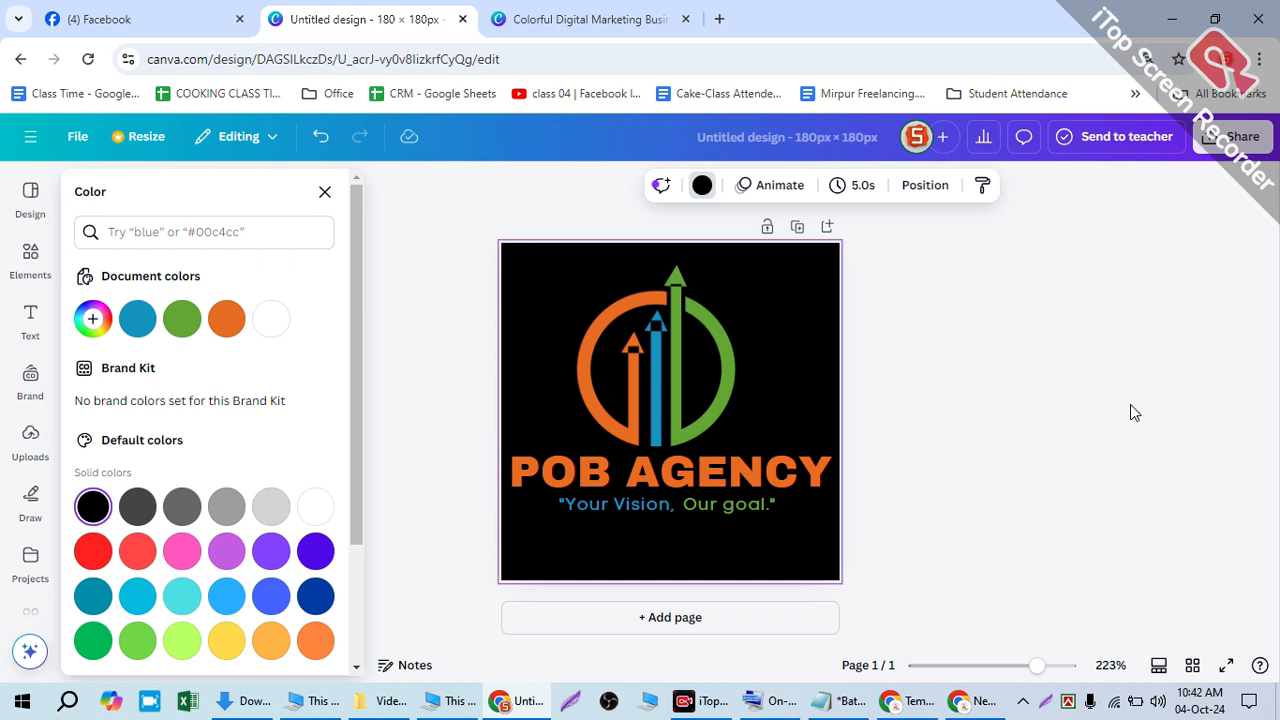
left_click(1049, 417)
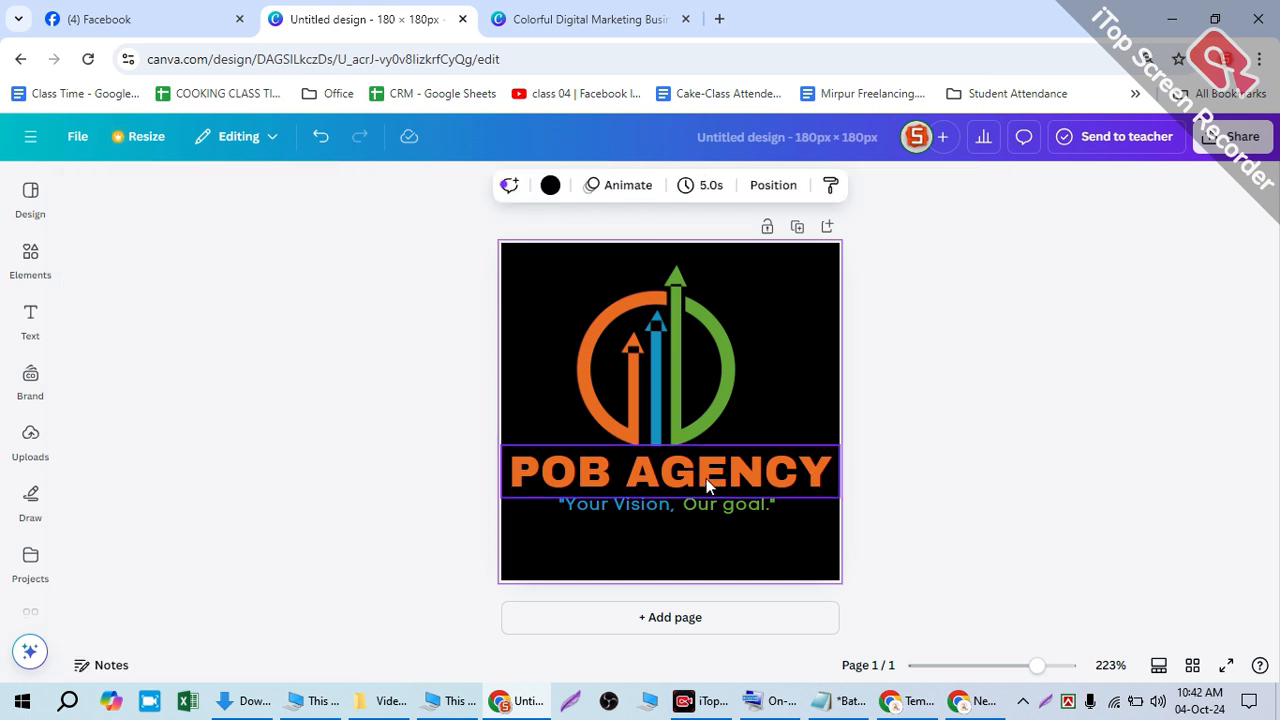
- Nudge the logo pieces slightly up and right, then delete the icon
left_click_drag(604, 343, 702, 516)
left_click_drag(677, 452, 681, 459)
left_click(915, 413)
left_click(699, 392)
key("Delete")
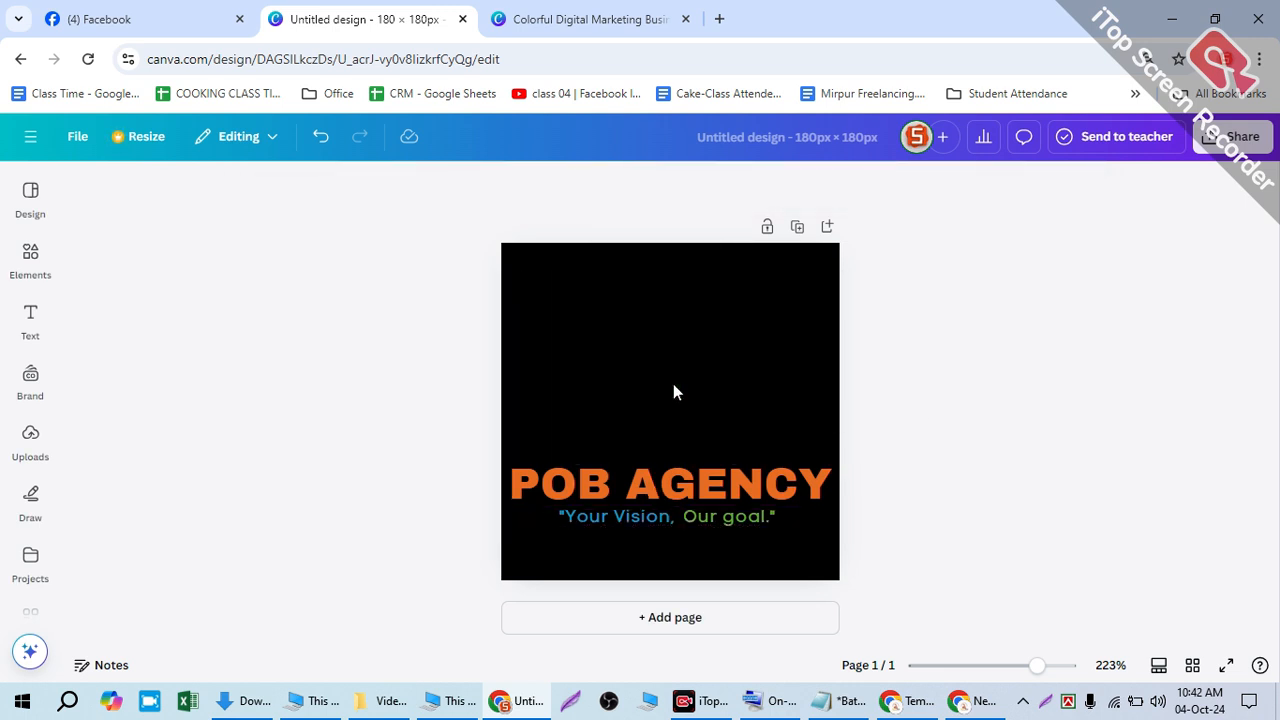
- Add a chart graphic from a 'digital agency icon' search, colour it orange, and move it up
left_click(31, 257)
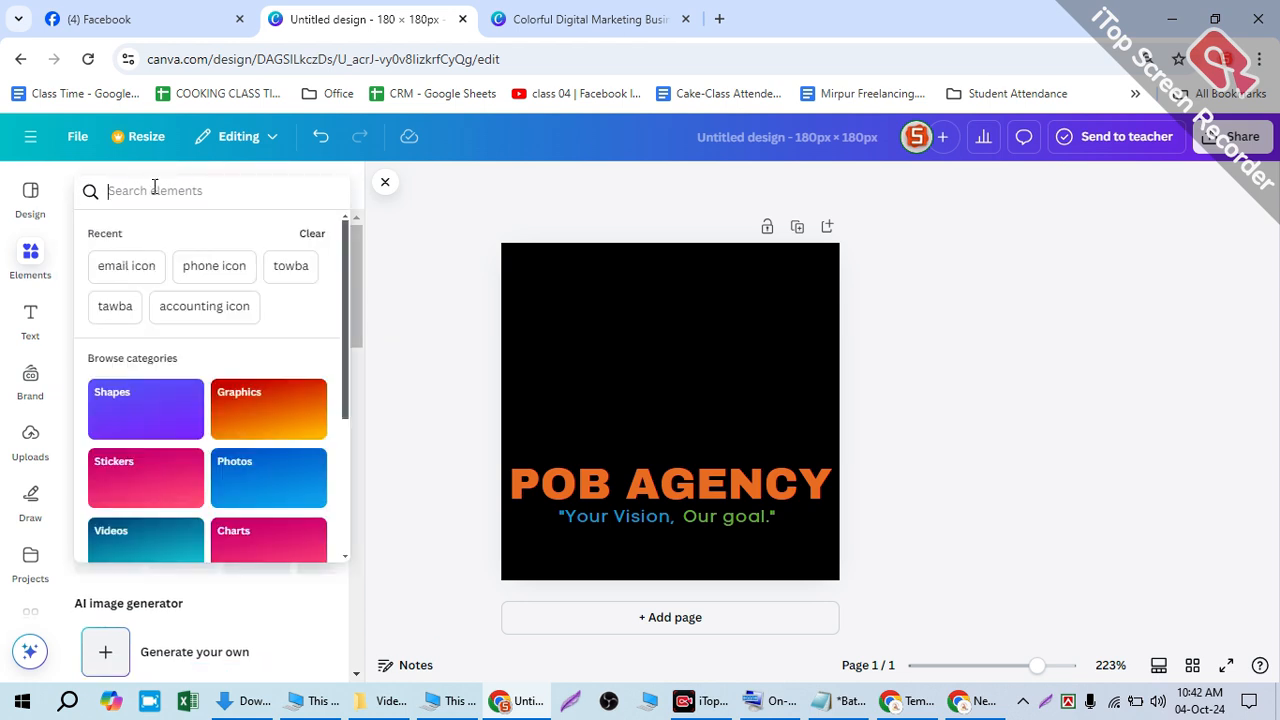
type("digita")
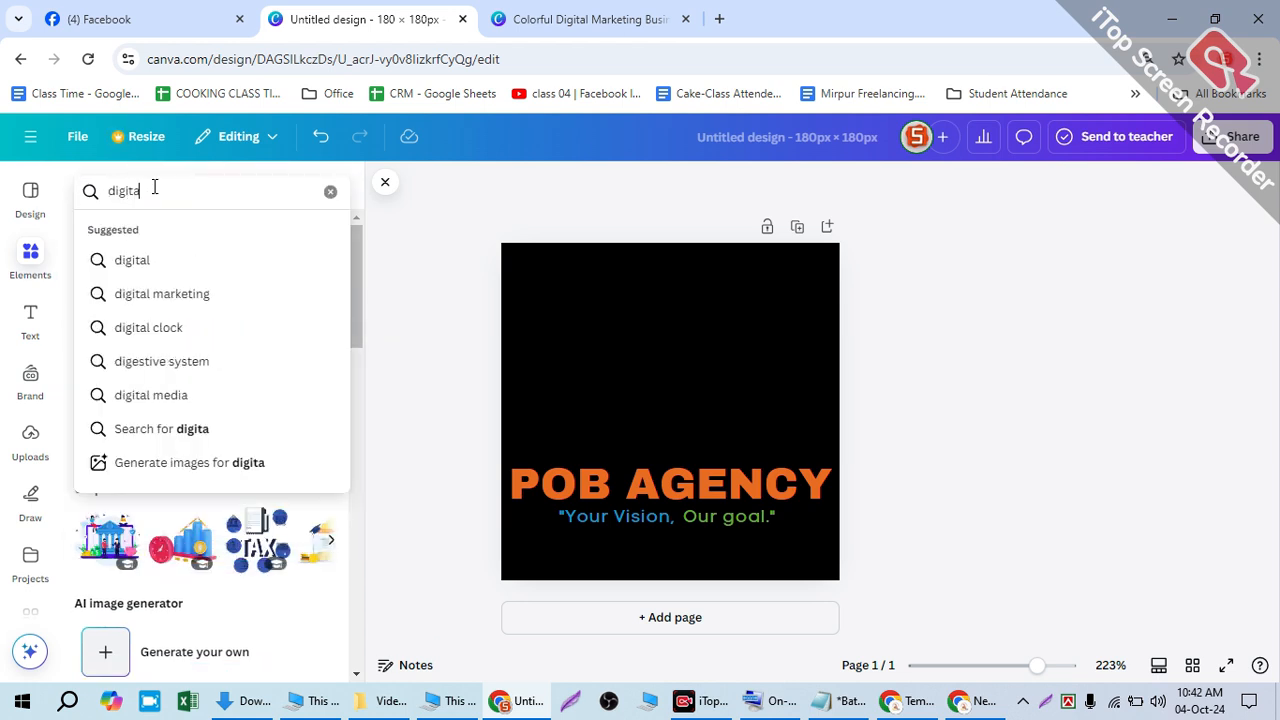
type("l agency")
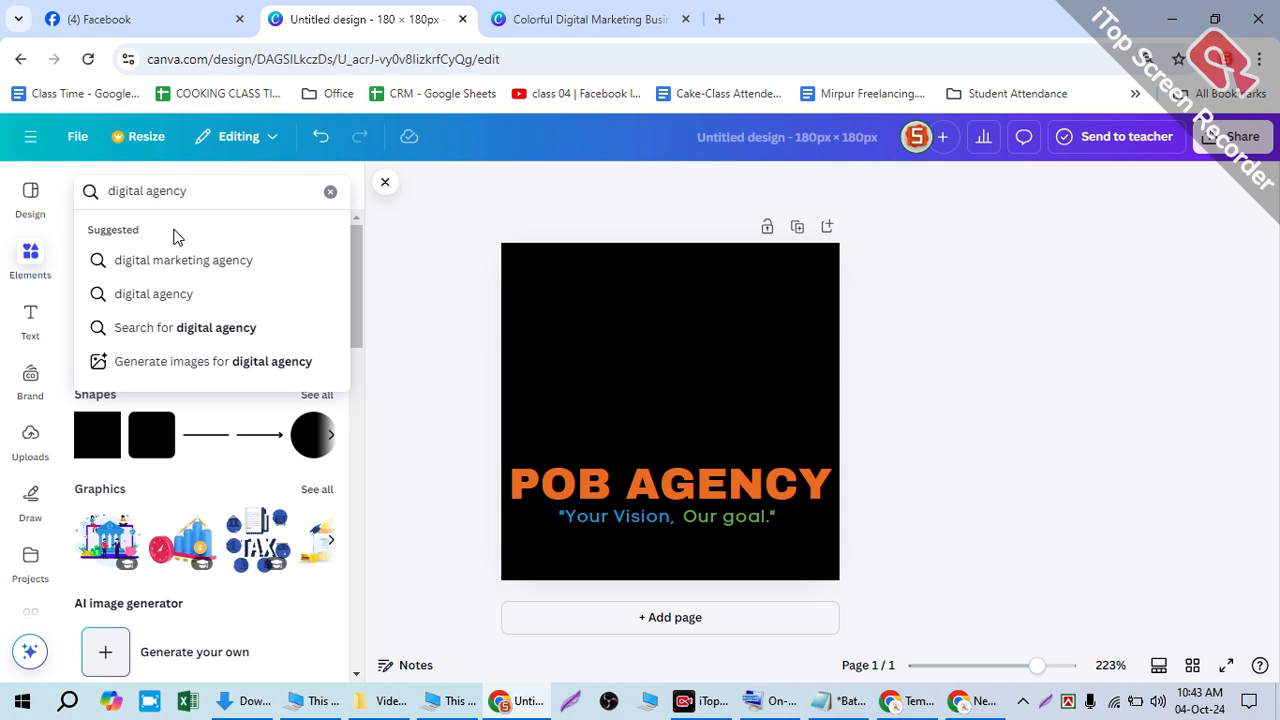
type("  icon")
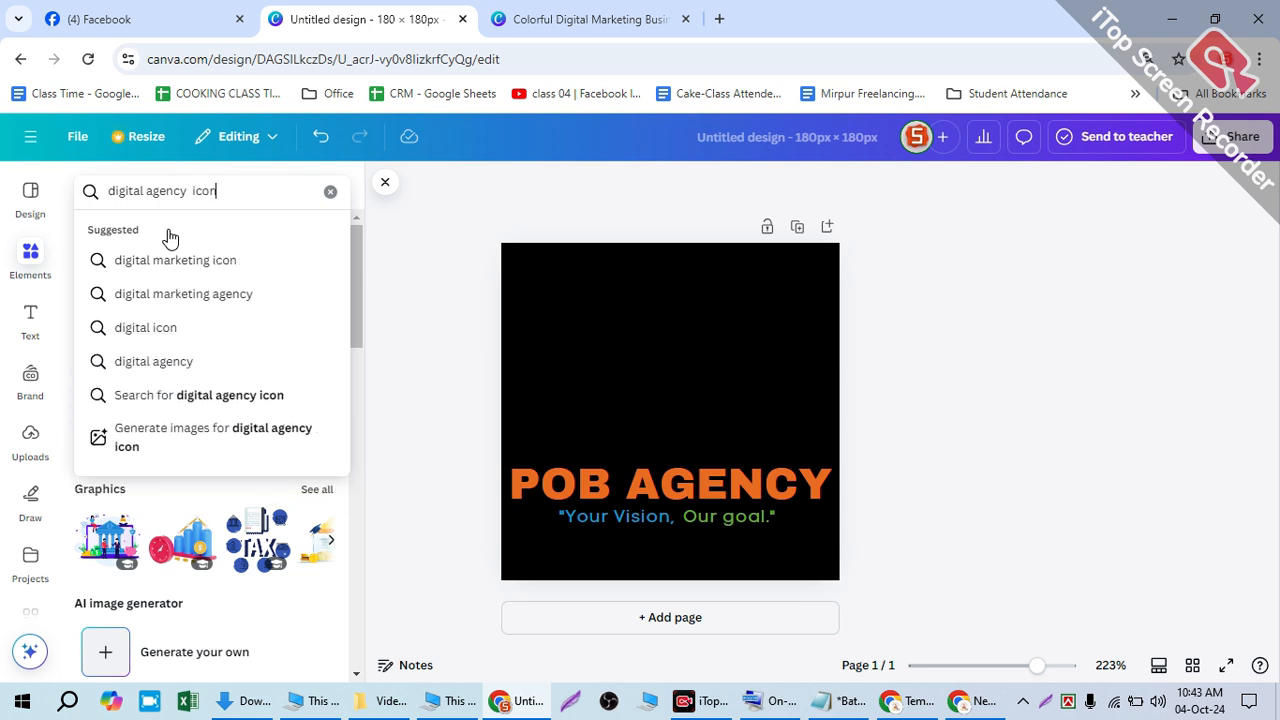
key("Return")
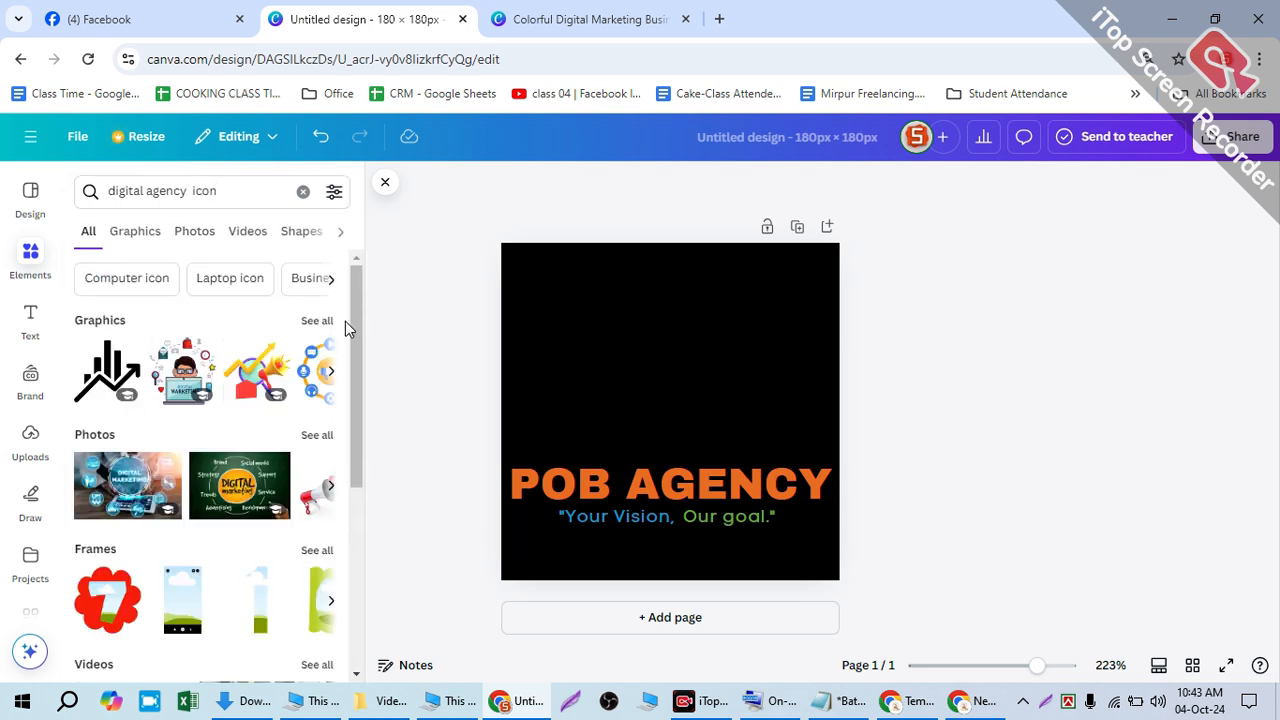
left_click(105, 372)
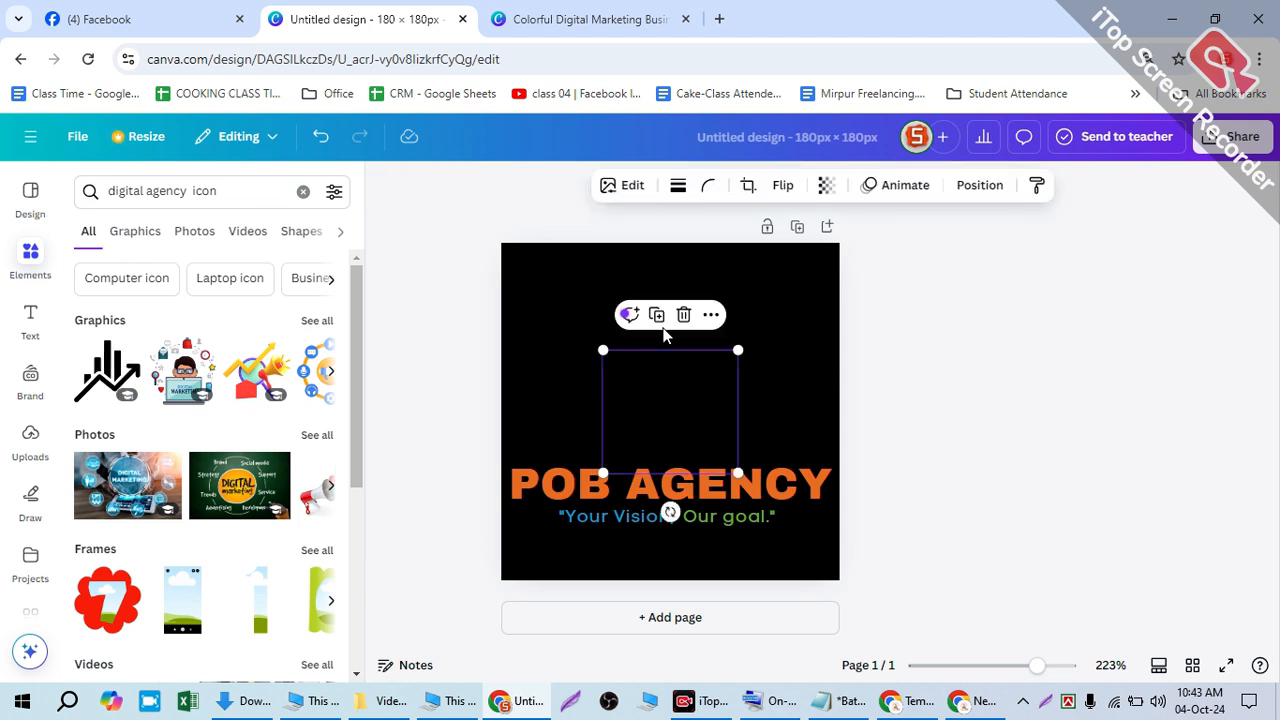
left_click(692, 186)
left_click(662, 185)
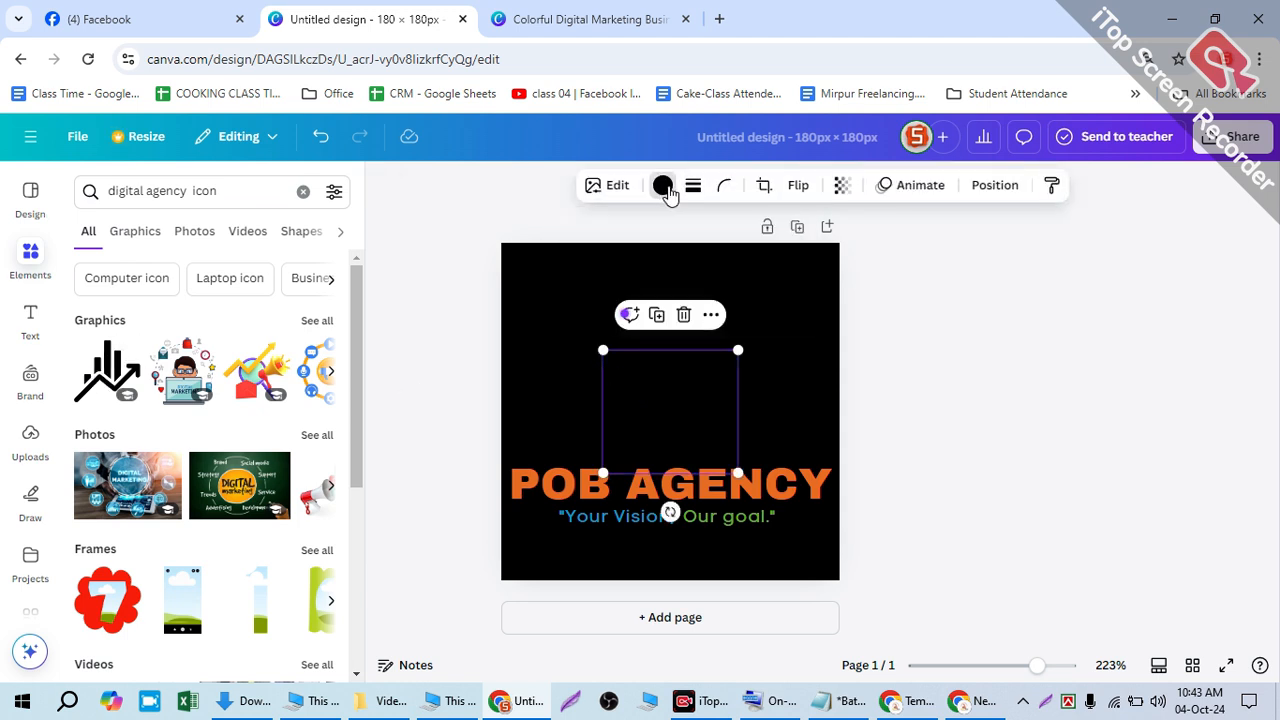
left_click(273, 324)
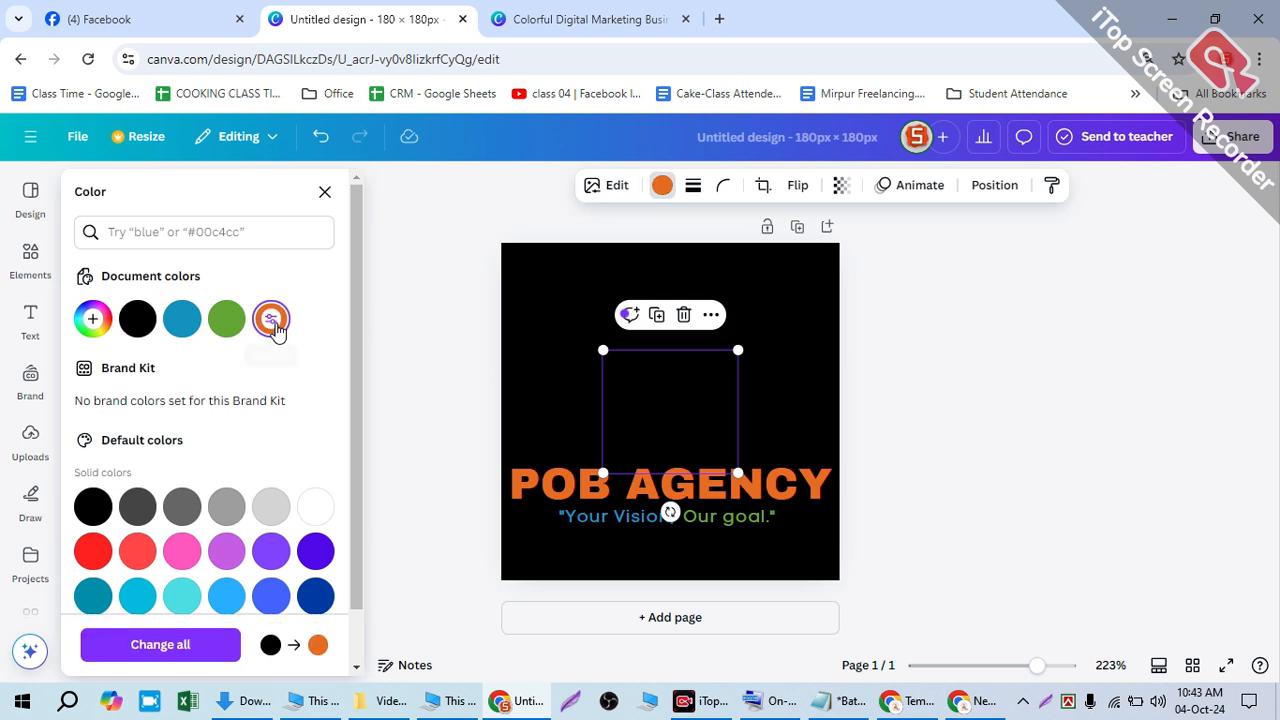
left_click_drag(654, 389, 653, 427)
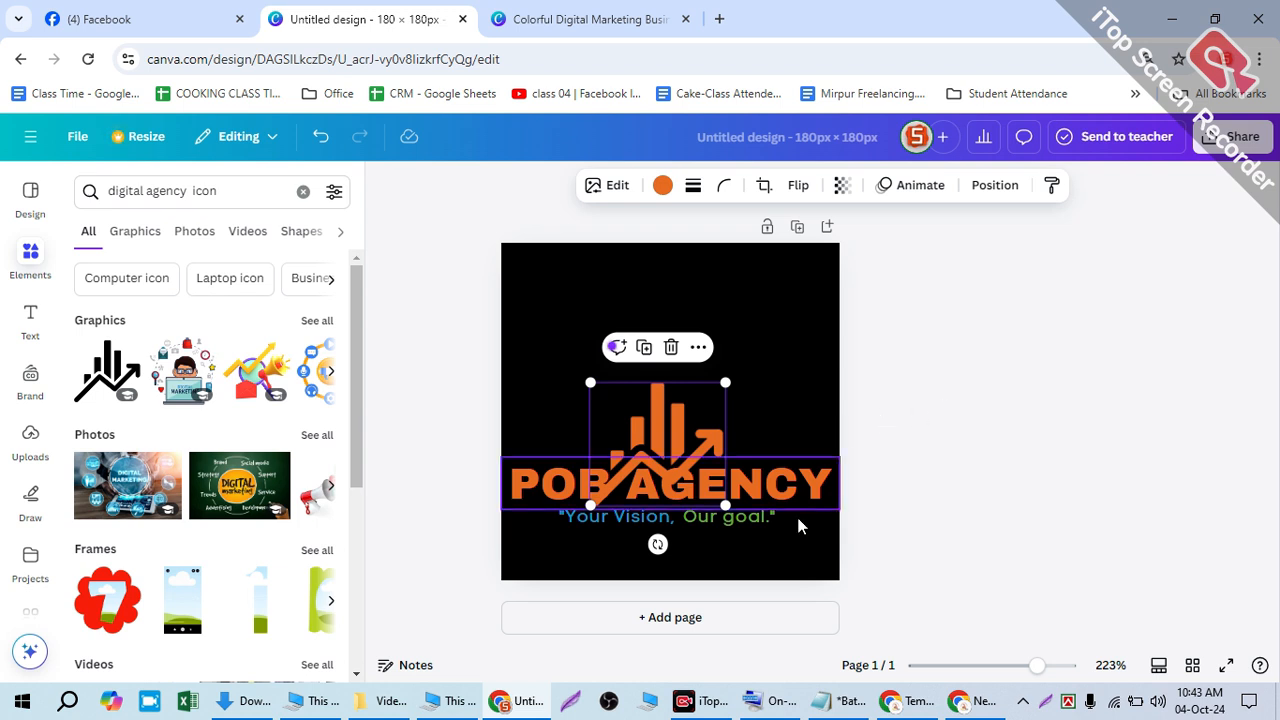
- Start deleting 'AGENCY' from the end of the POB AGENCY text
double_click(780, 481)
left_click(812, 466)
key("BackSpace")
key("BackSpace")
key("BackSpace")
key("BackSpace")
key("BackSpace")
key("BackSpace")
key("BackSpace")
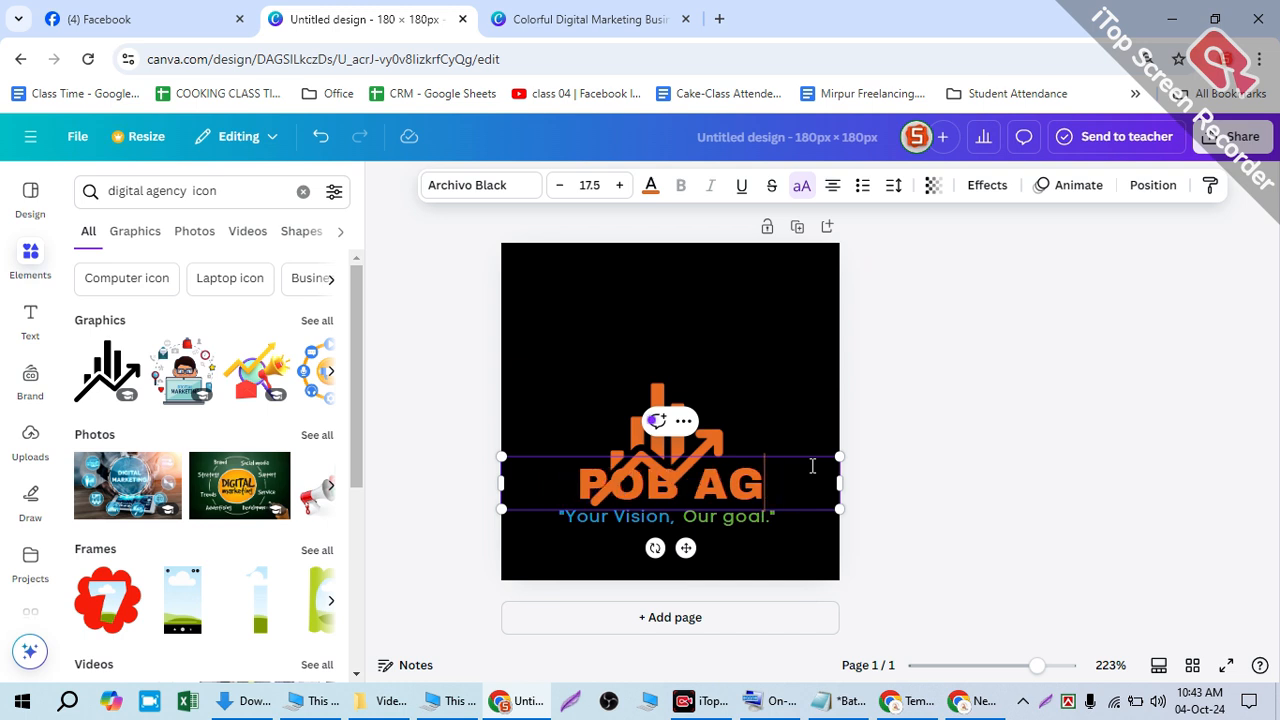
- Finish the POB text edit and nudge the orange chart graphic slightly higher
left_click(786, 419)
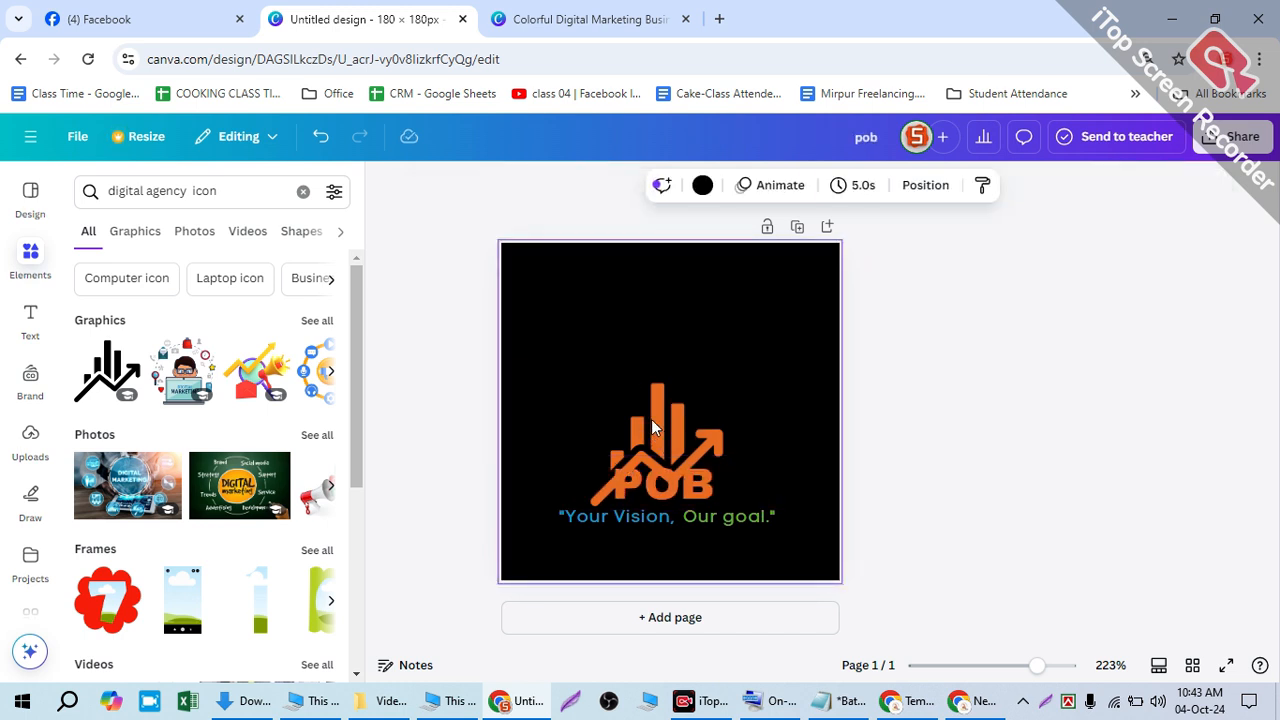
left_click(646, 390)
left_click_drag(644, 387, 641, 384)
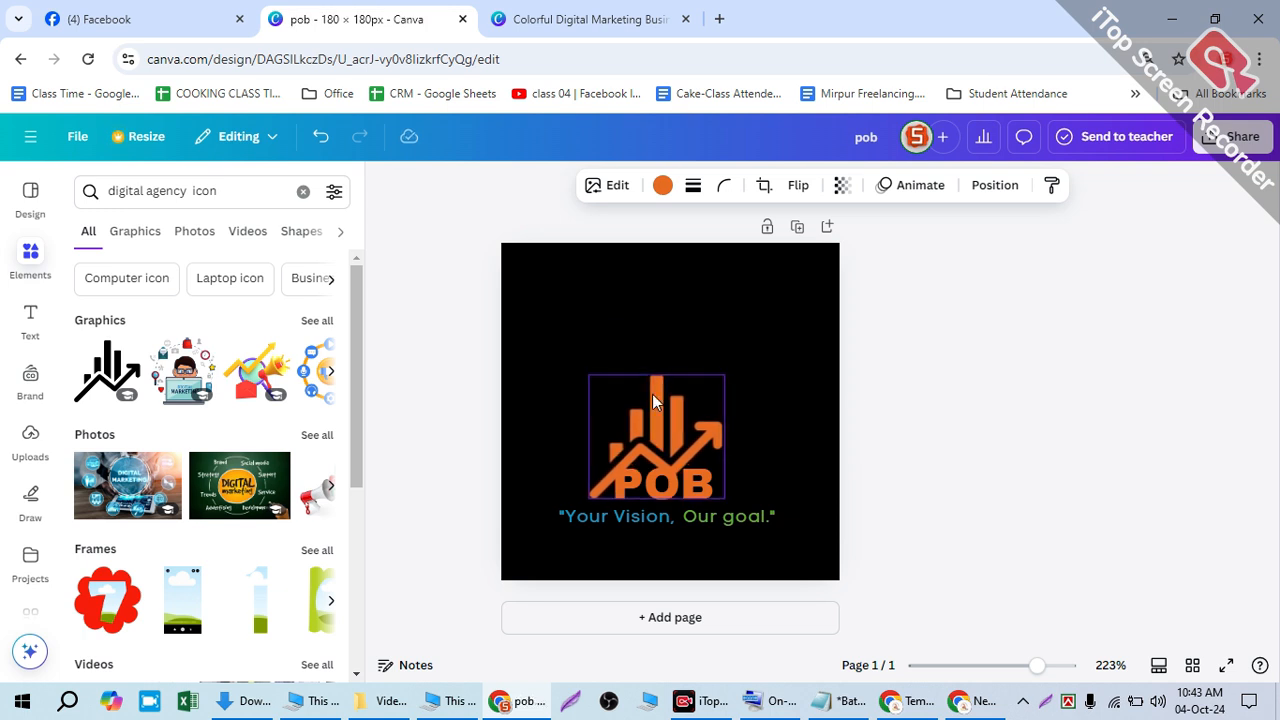
left_click(982, 380)
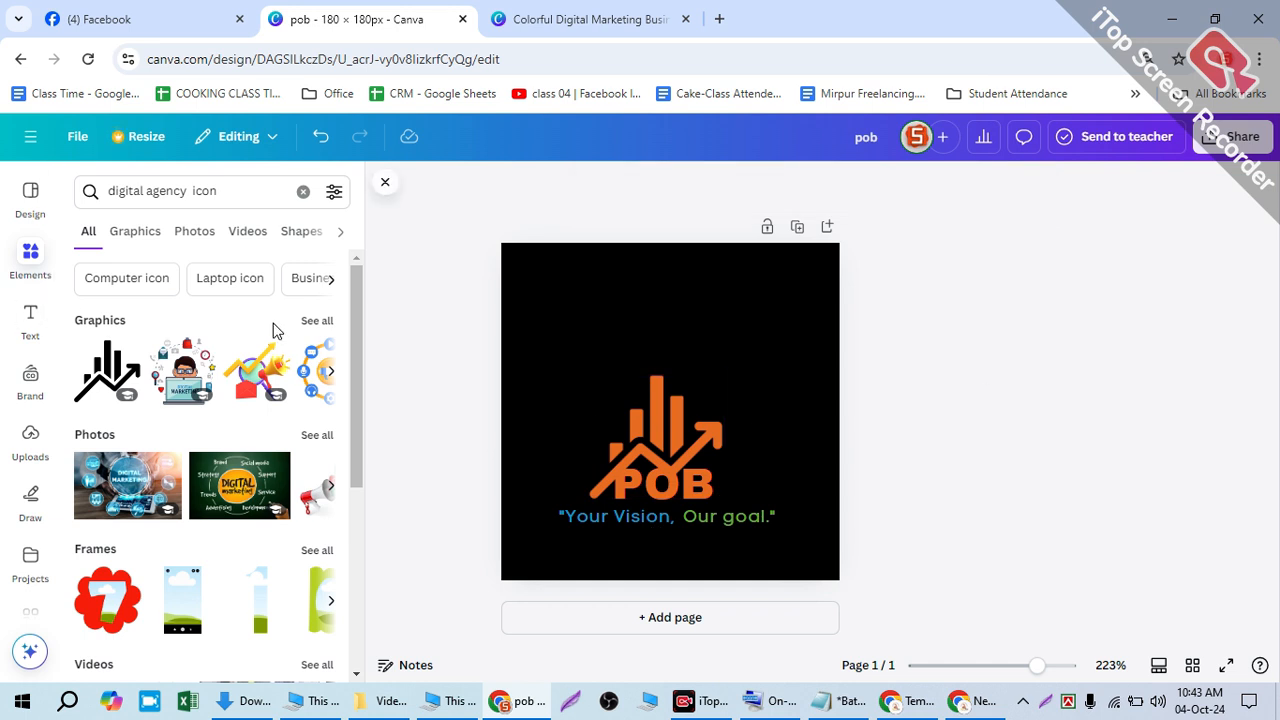
- Page through more digital agency icon graphics
left_click(329, 369)
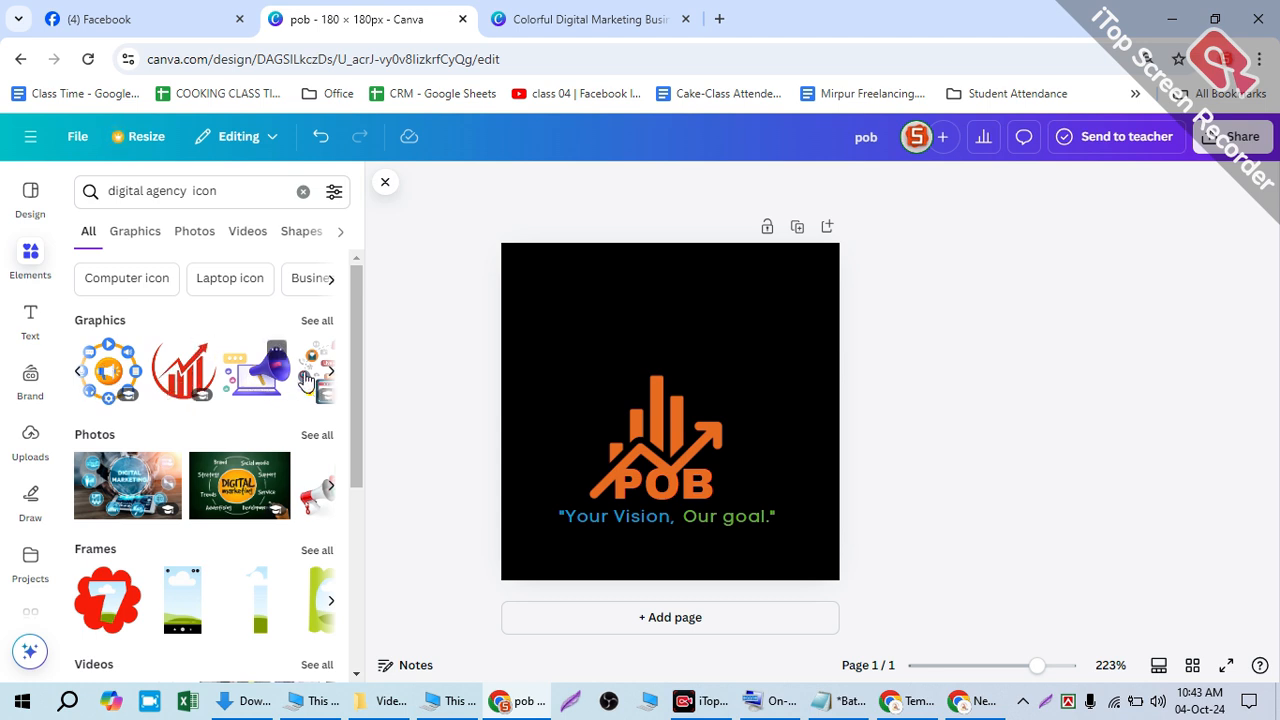
left_click(329, 372)
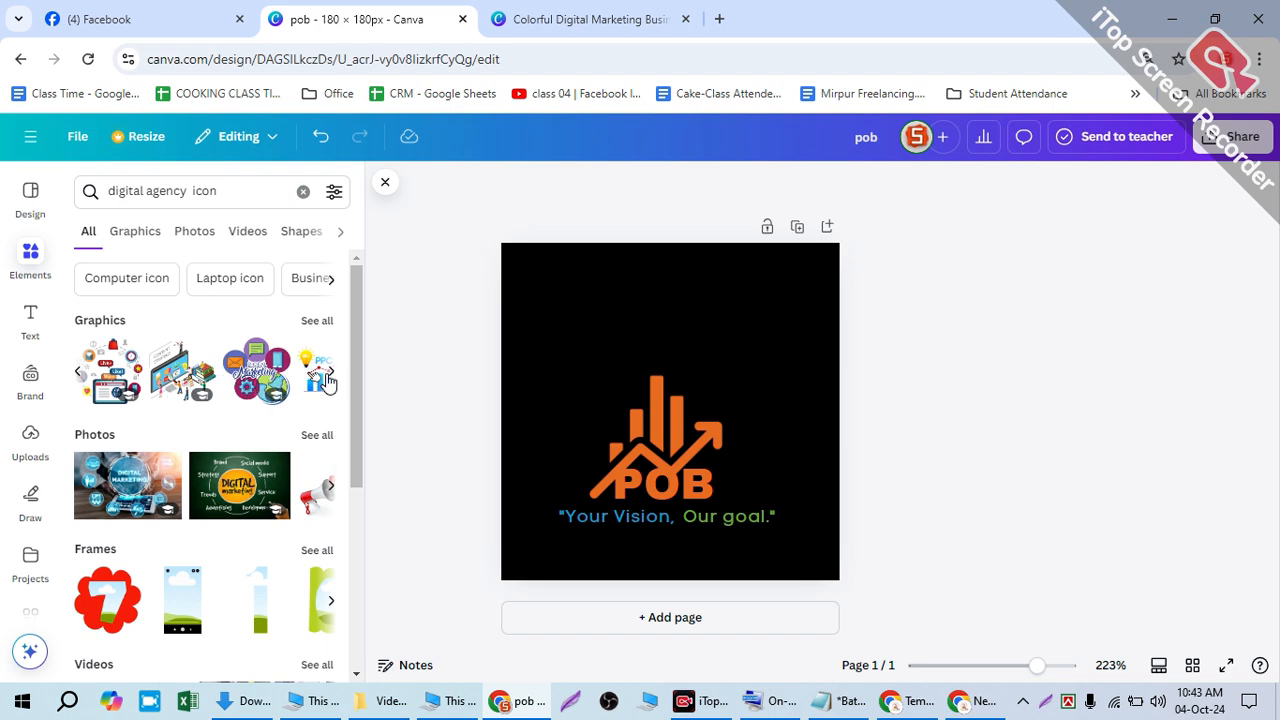
left_click(331, 372)
scroll(255, 413, "down", 4)
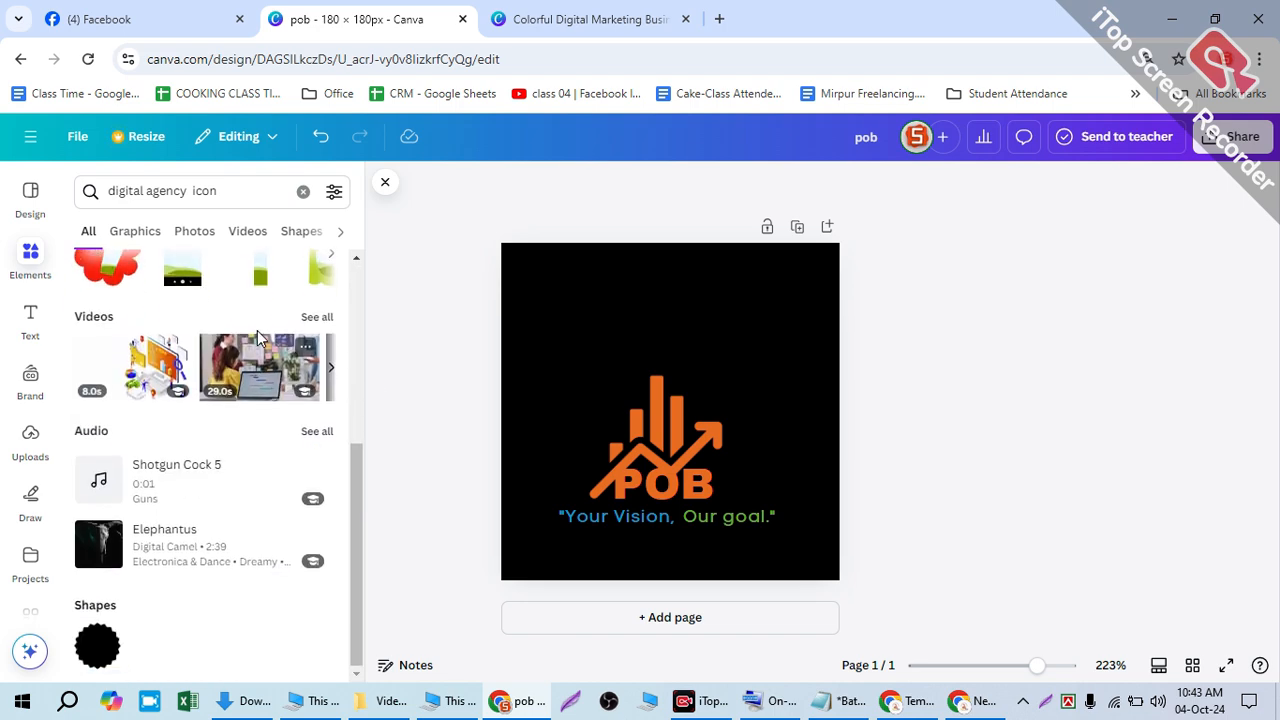
scroll(300, 390, "up", 4)
- Add a blank second page to the design
left_click(29, 194)
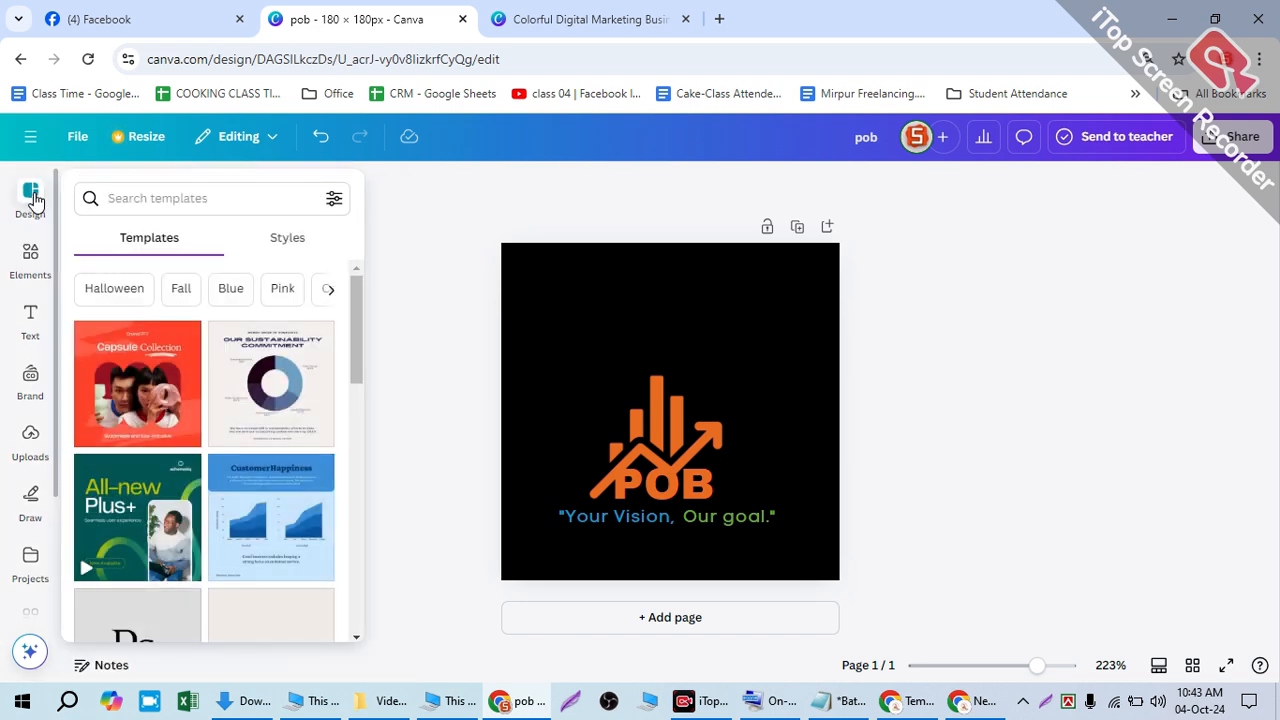
scroll(240, 380, "down", 5)
scroll(253, 378, "down", 5)
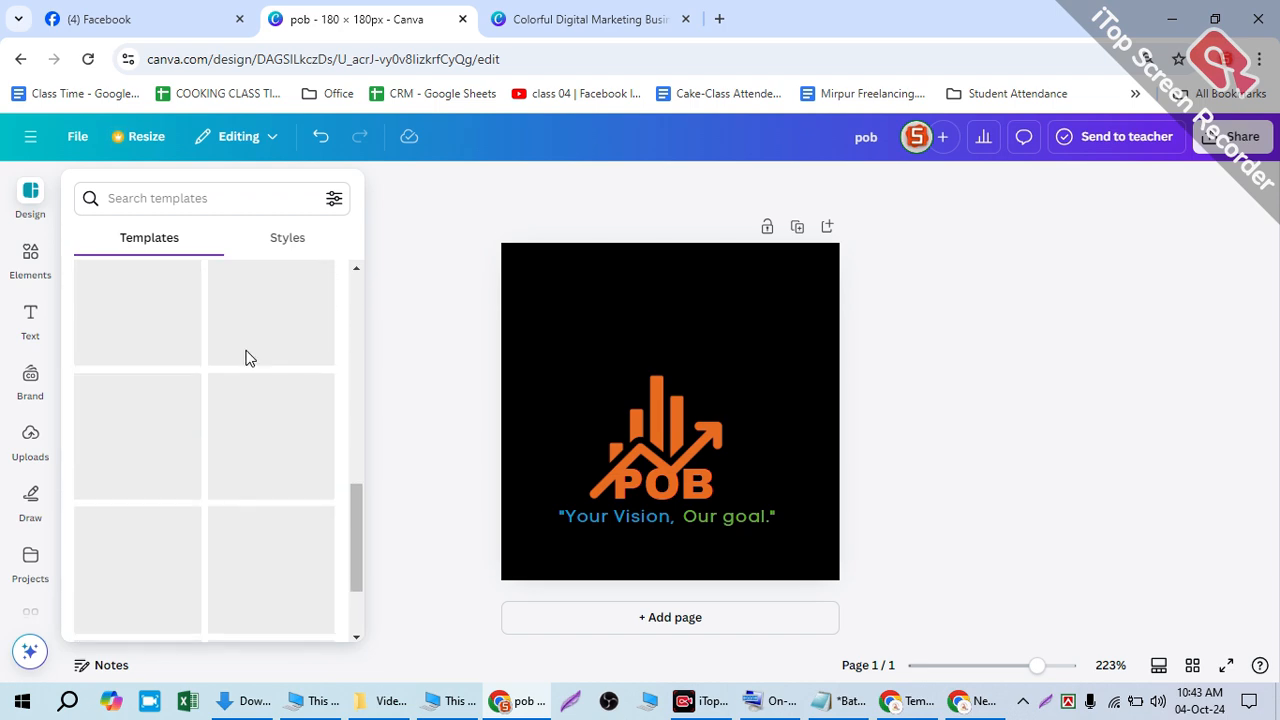
scroll(245, 360, "down", 2)
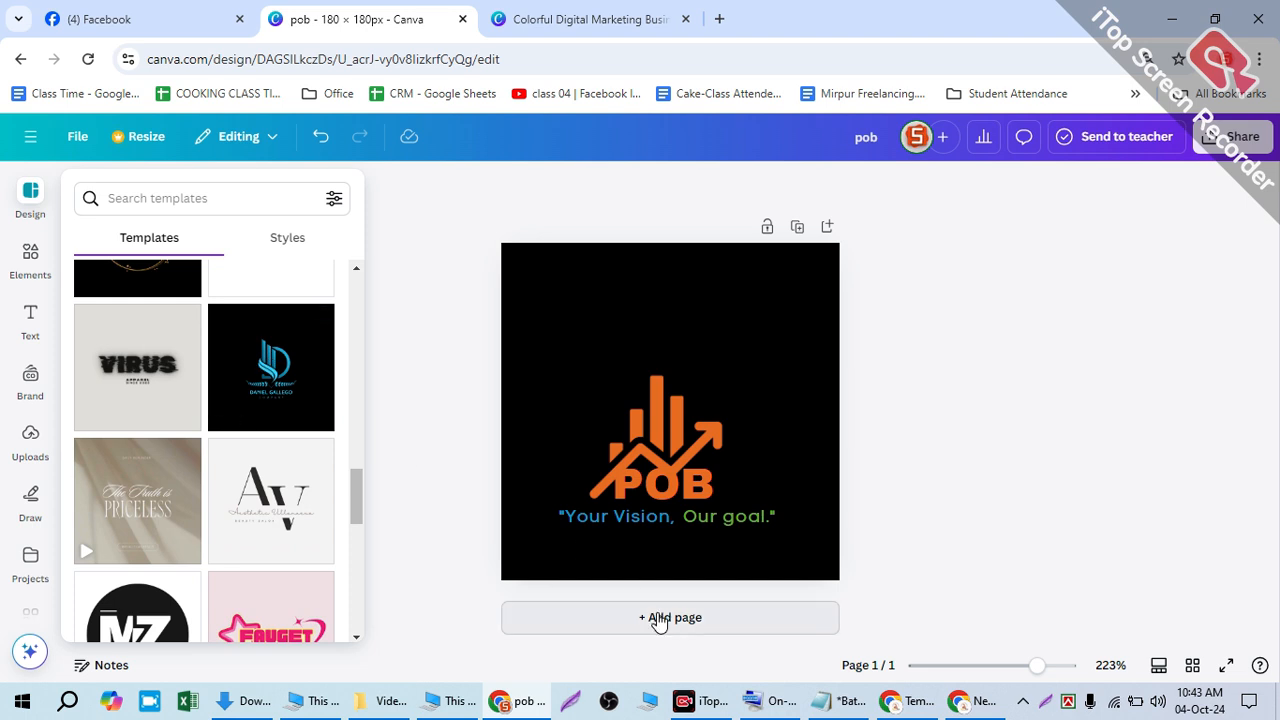
left_click(657, 617)
- Apply the black Black and Blue Initials Creative Logo template and drag its blue icon onto page 1
left_click(30, 200)
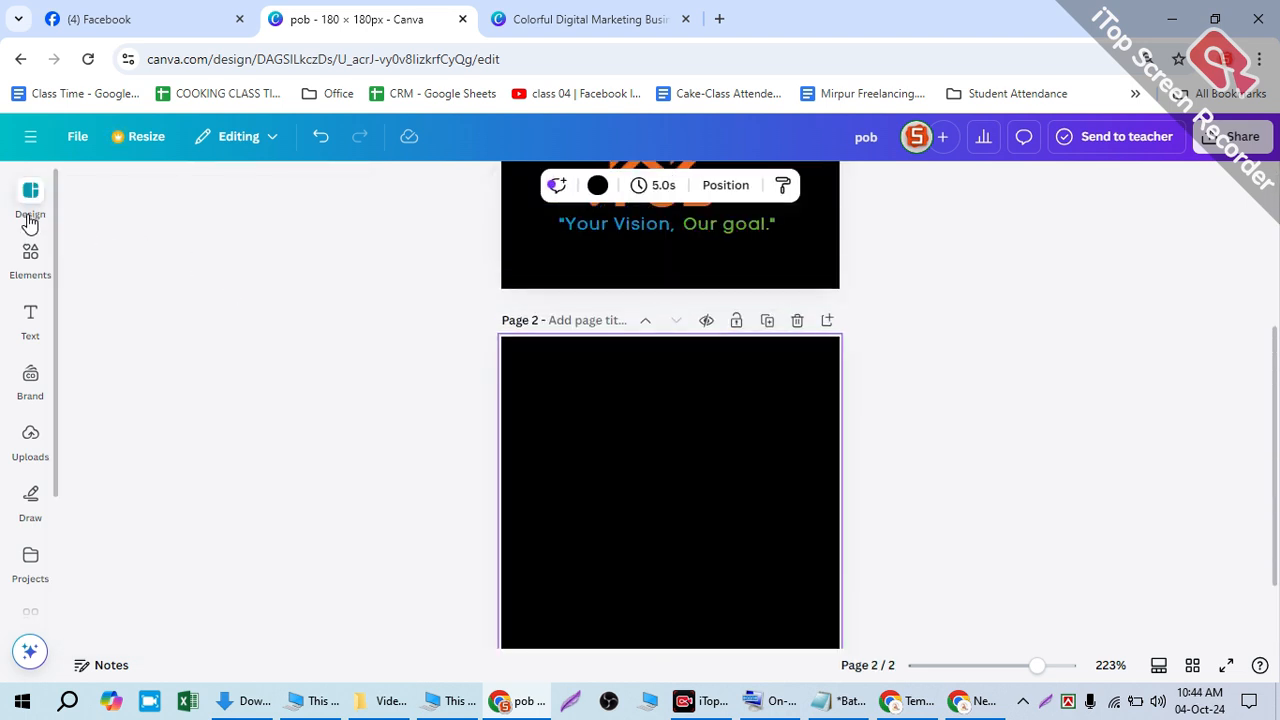
left_click(274, 388)
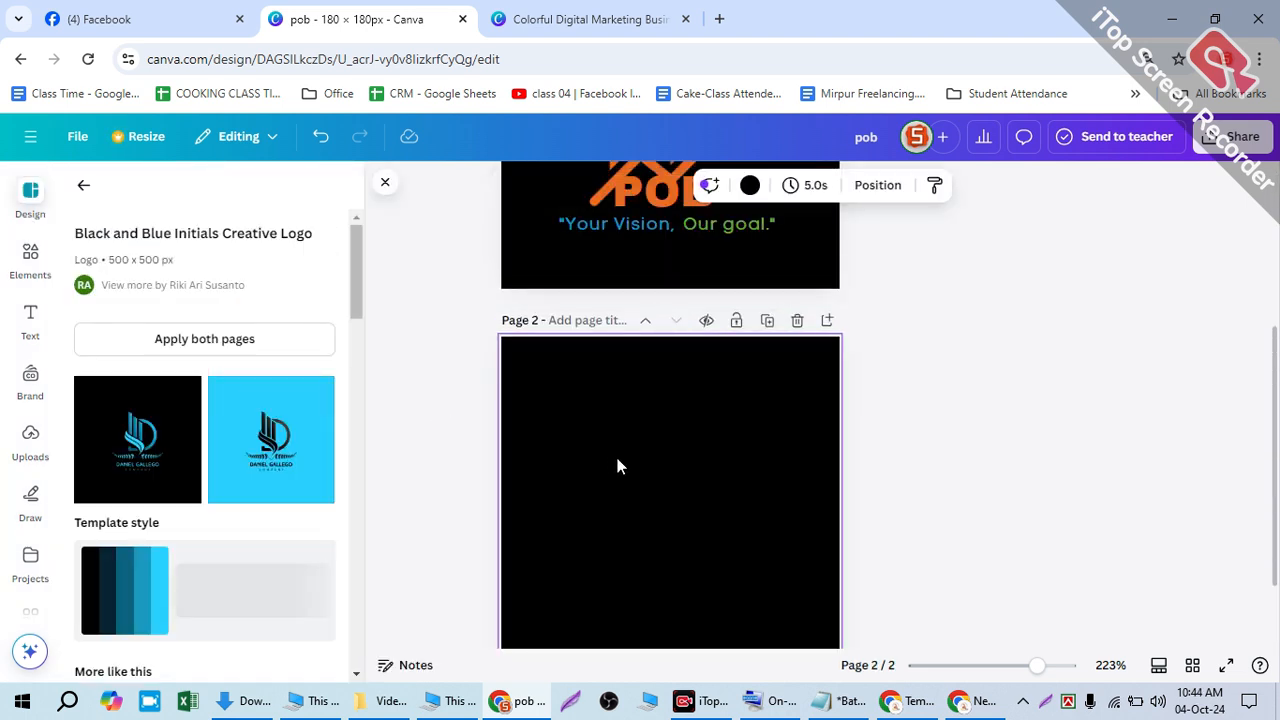
left_click(130, 424)
left_click(695, 499)
left_click_drag(684, 498, 705, 292)
- Delete the blue template icon from page 1 and nudge POB slightly left
key("Delete")
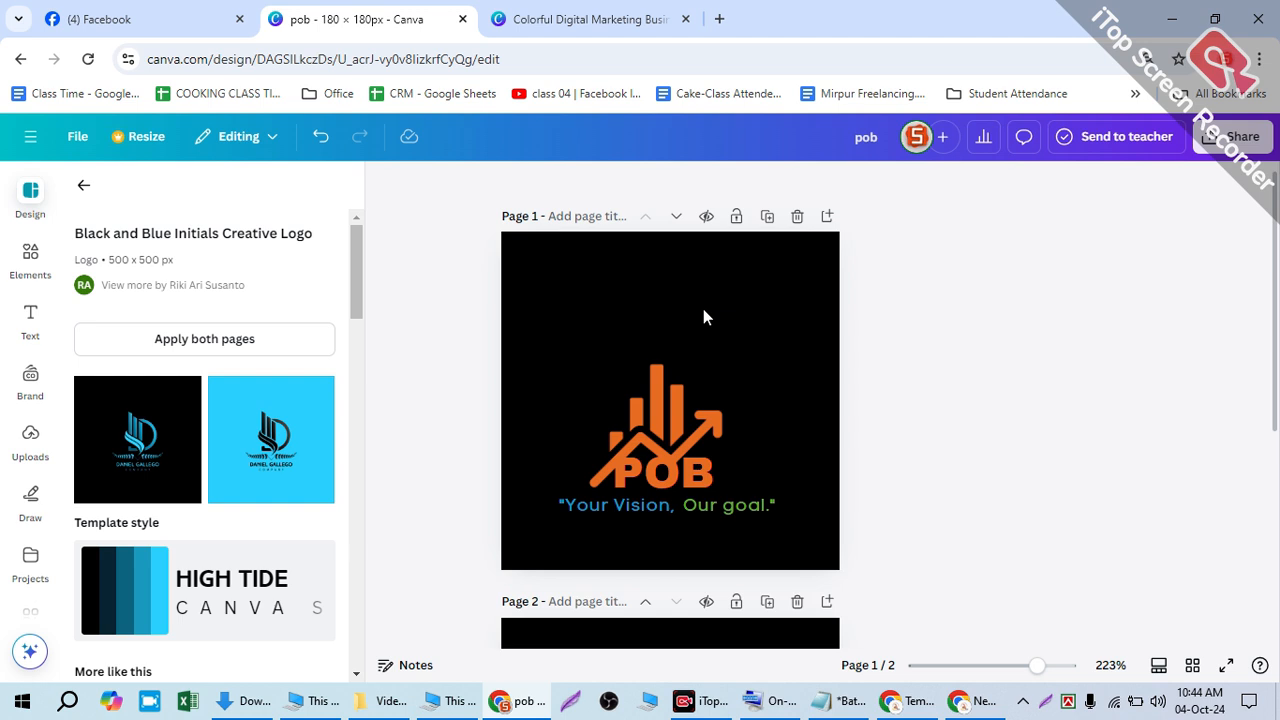
left_click(679, 470)
key("Left")
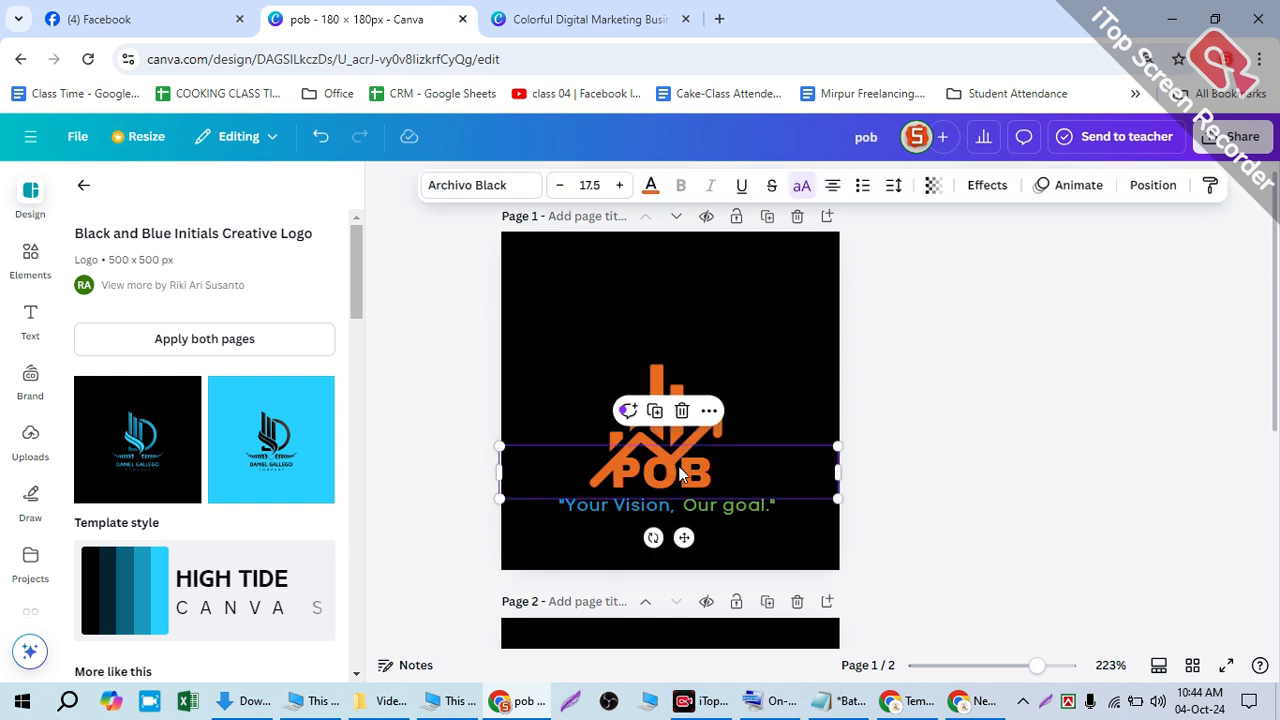
- Check the chart graphic, POB and 'Our goal.' text, then show the page's layer list
left_click(677, 460)
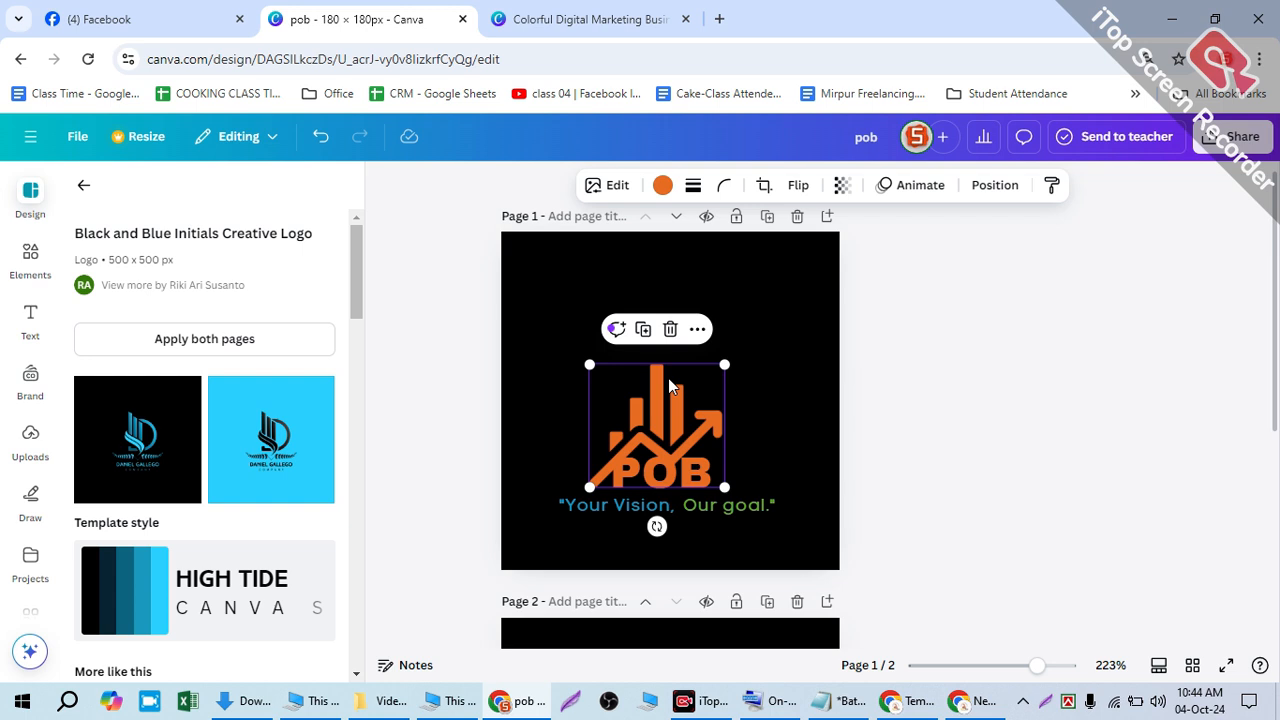
left_click(677, 487)
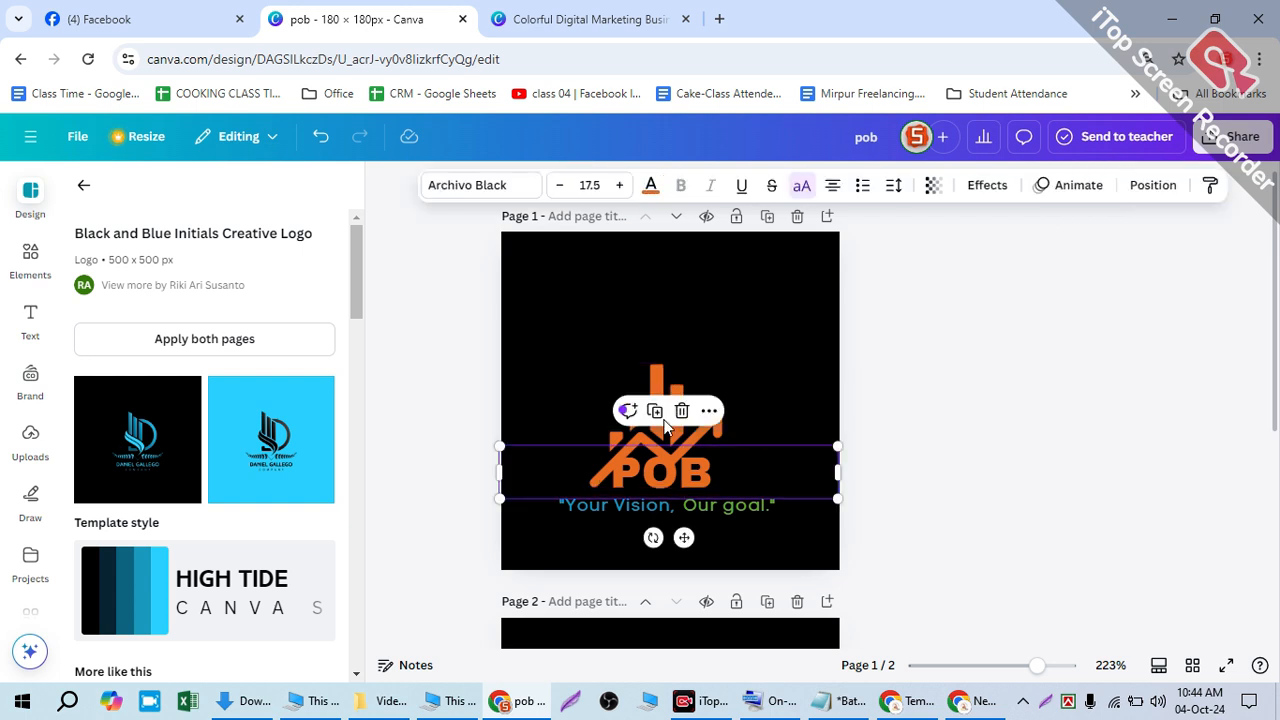
left_click(689, 486)
left_click(701, 503)
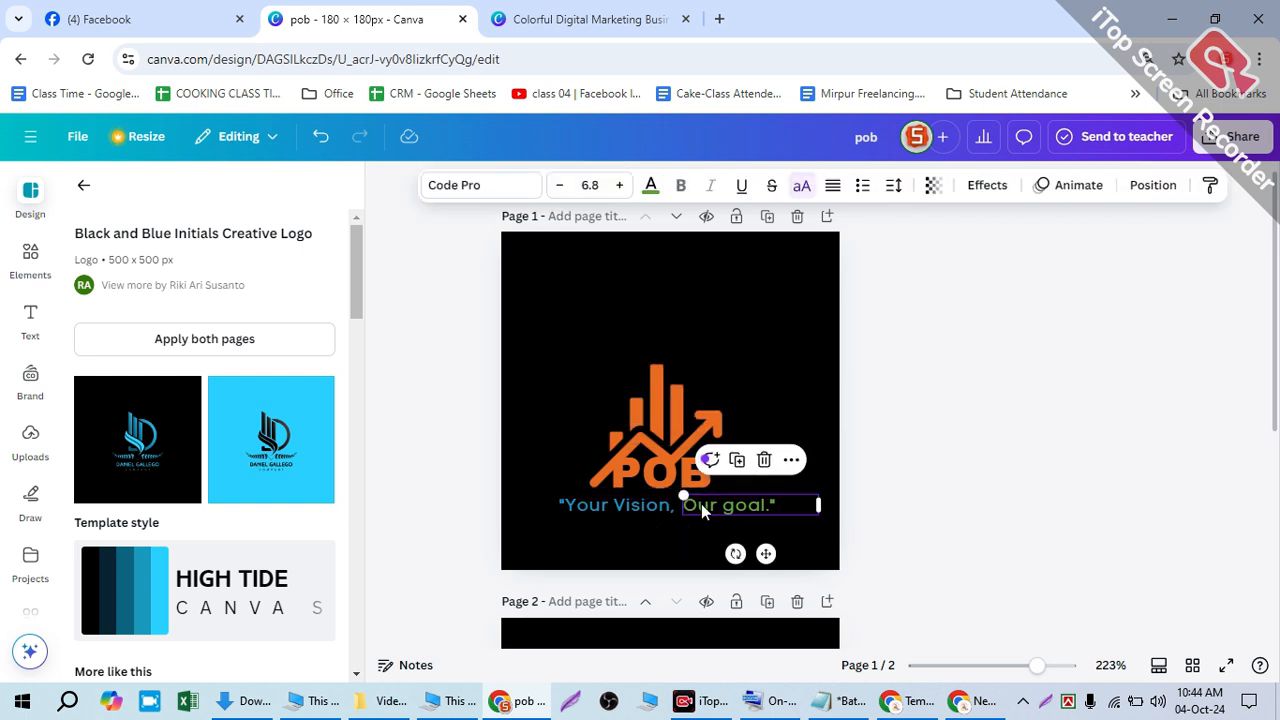
left_click(741, 335)
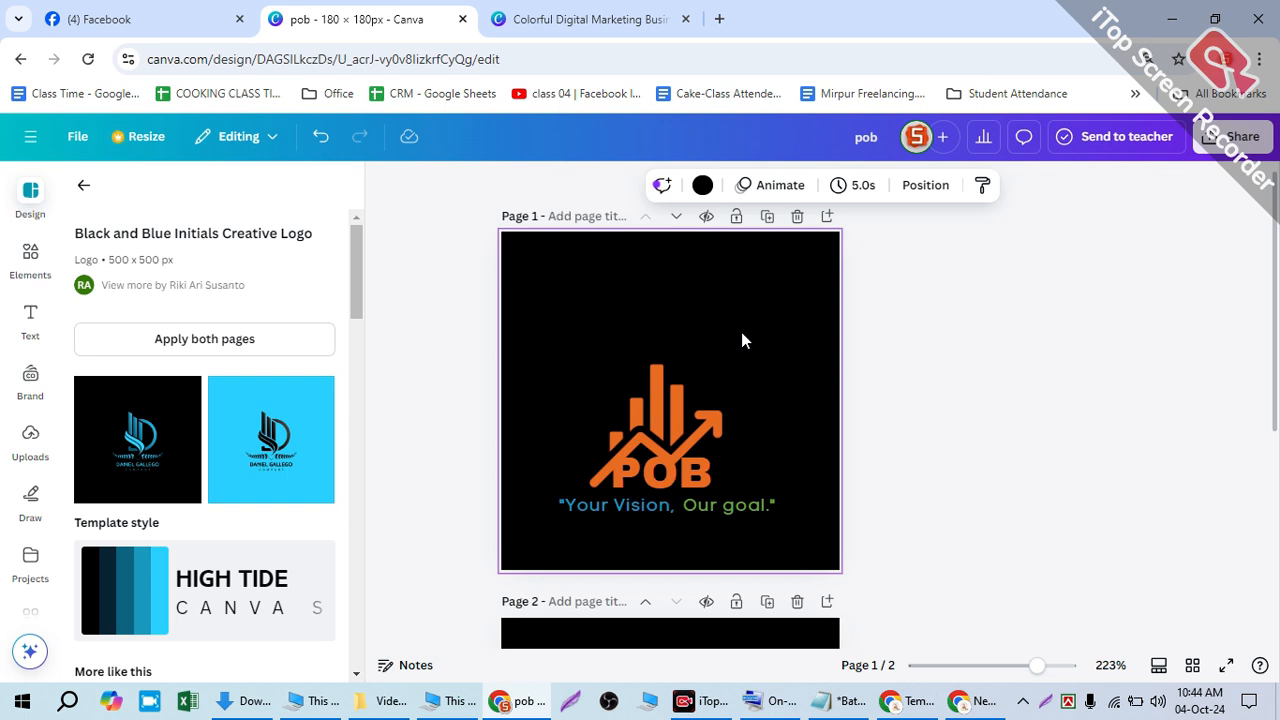
key("alt+1")
- Move the 'Your Vision,' layer above 'Our goal.' in the layer order
left_click(261, 334)
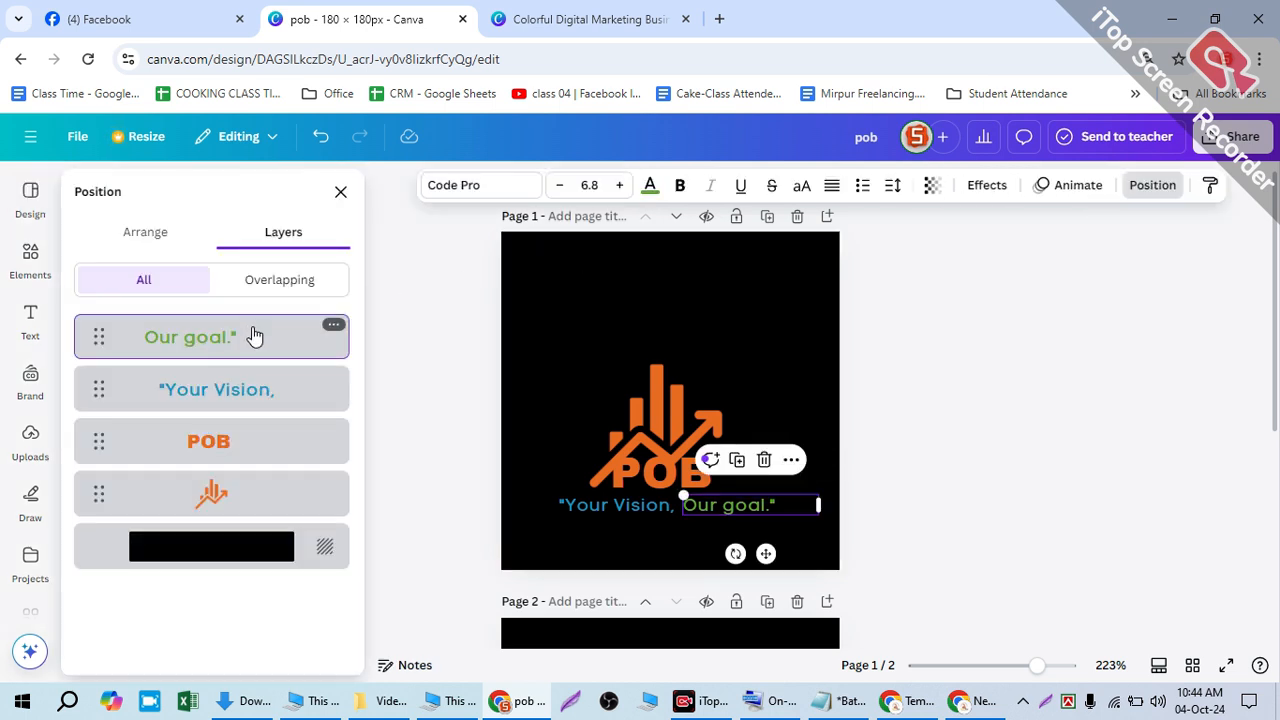
left_click(245, 386)
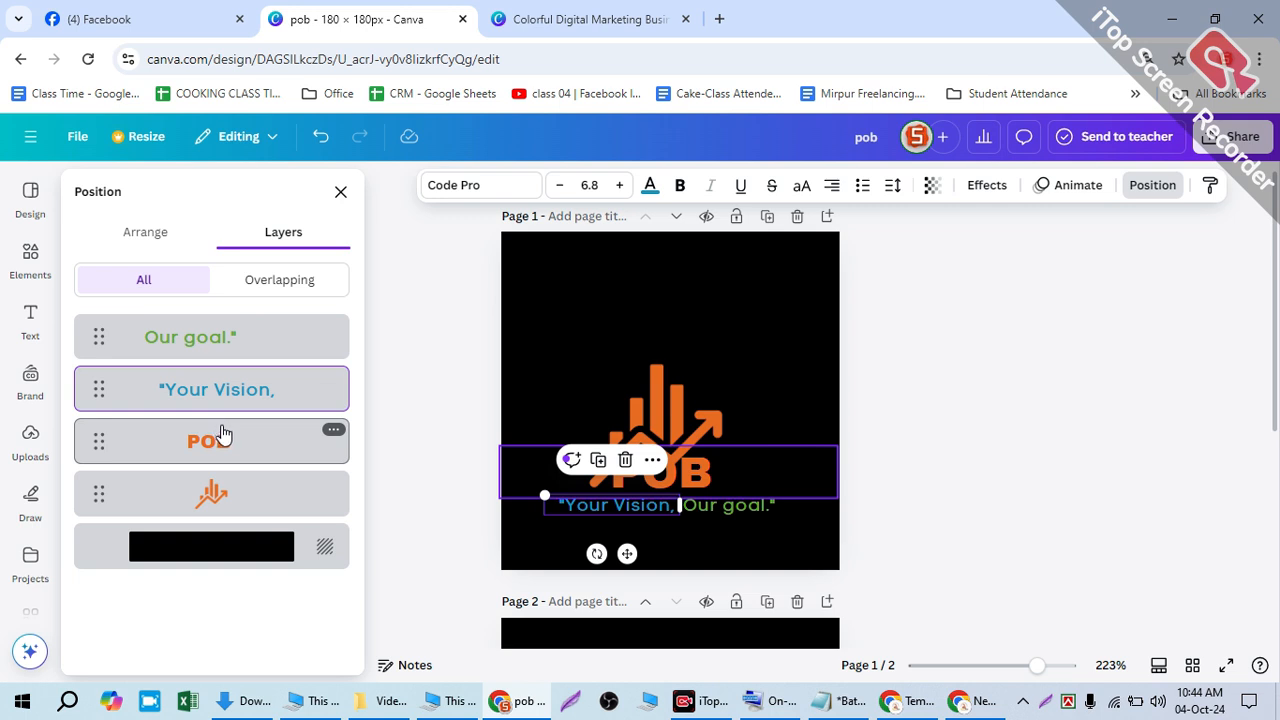
left_click(224, 437)
left_click(203, 348)
left_click(209, 374)
left_click_drag(214, 380, 200, 303)
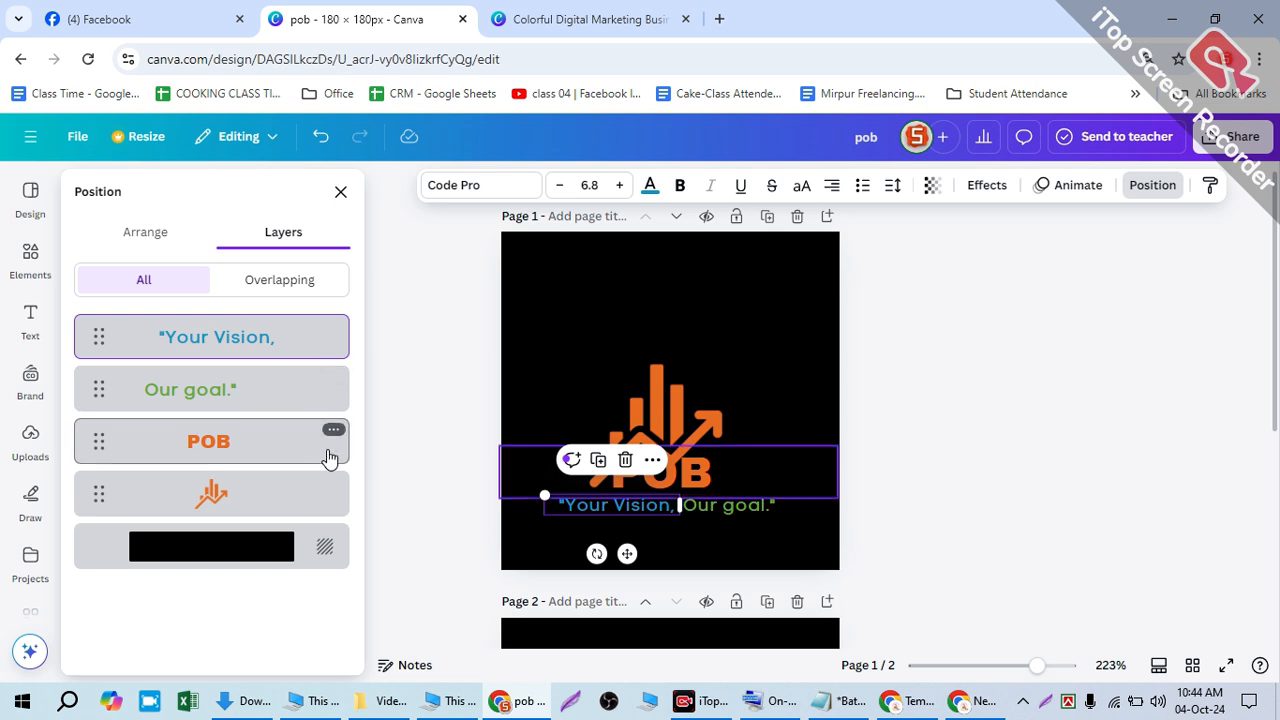
- Move the POB logo and slogan together higher on page 1
key("alt+1")
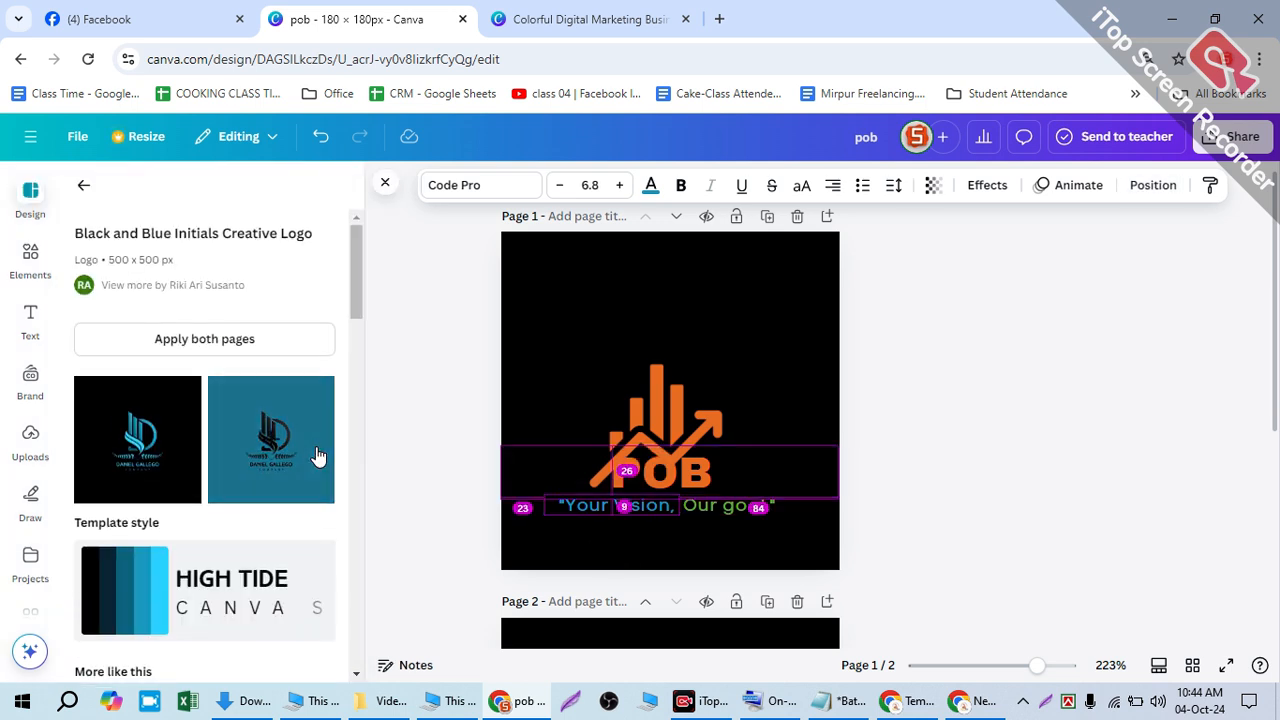
left_click(536, 298)
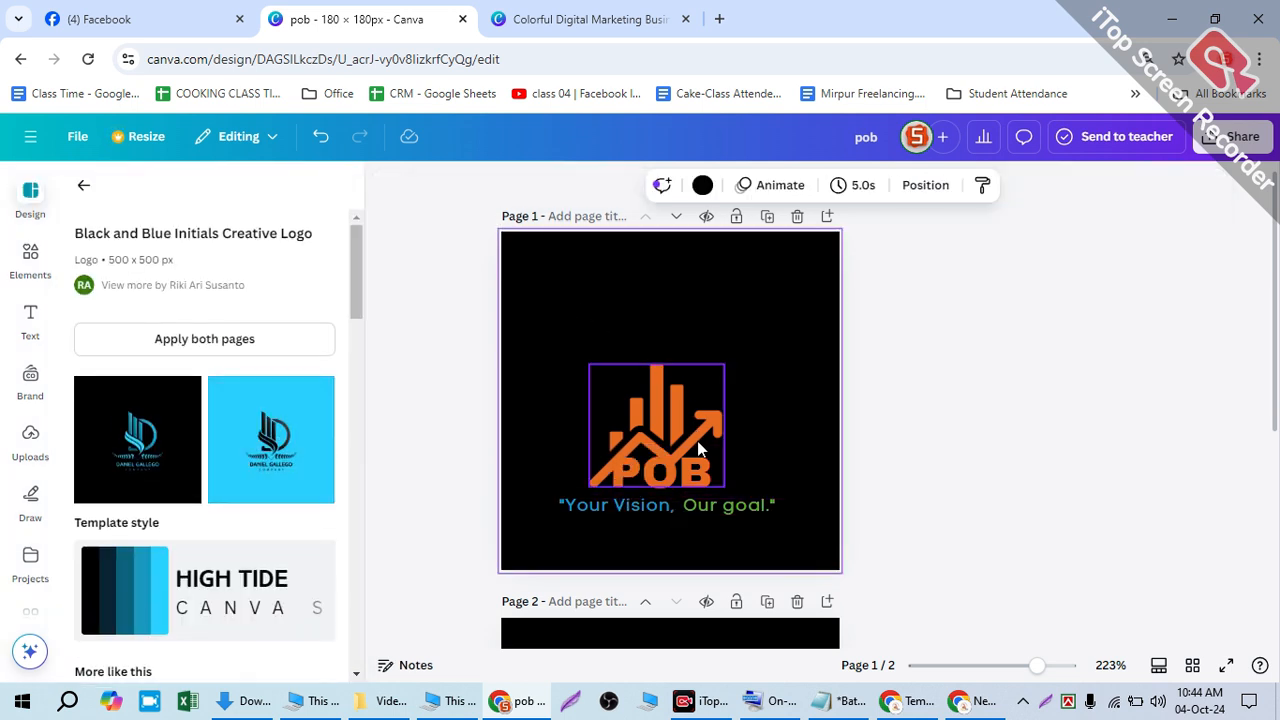
left_click_drag(556, 364, 769, 548)
left_click_drag(683, 470, 682, 395)
left_click(749, 378)
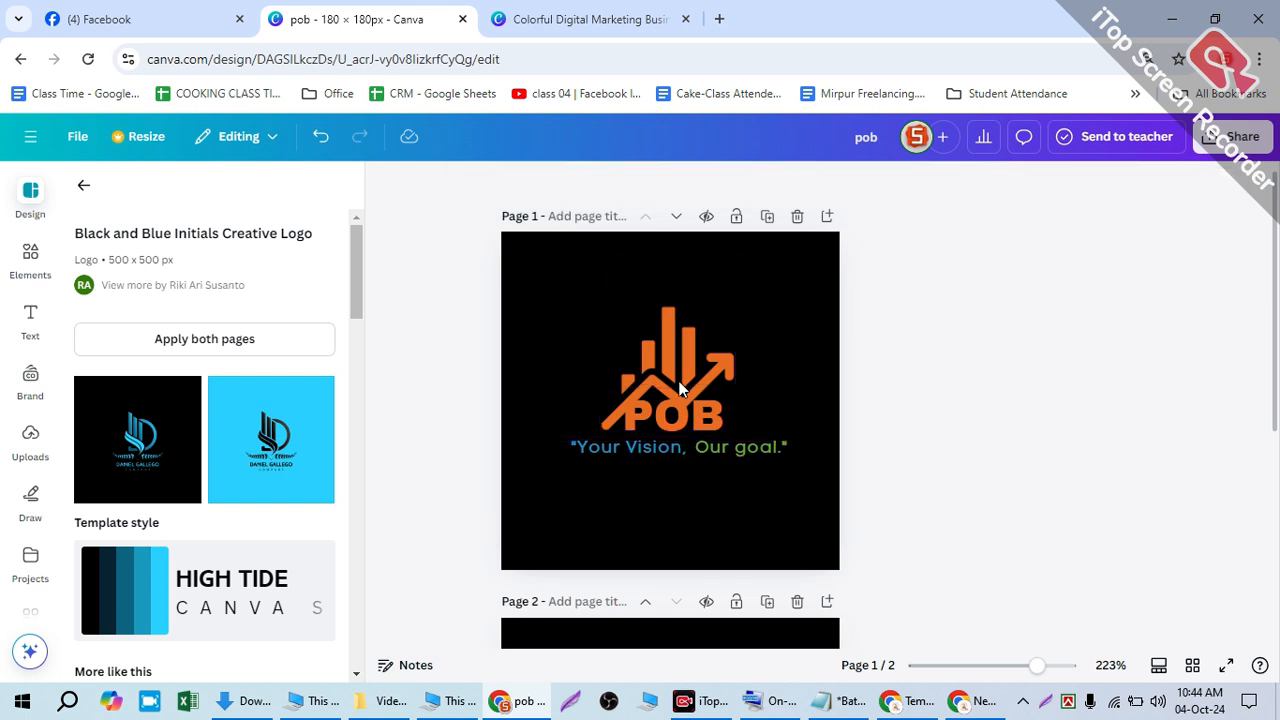
- Open the chart graphic's options to show the layers and select the background layer
left_click(650, 385)
right_click(630, 390)
mouse_move(630, 390)
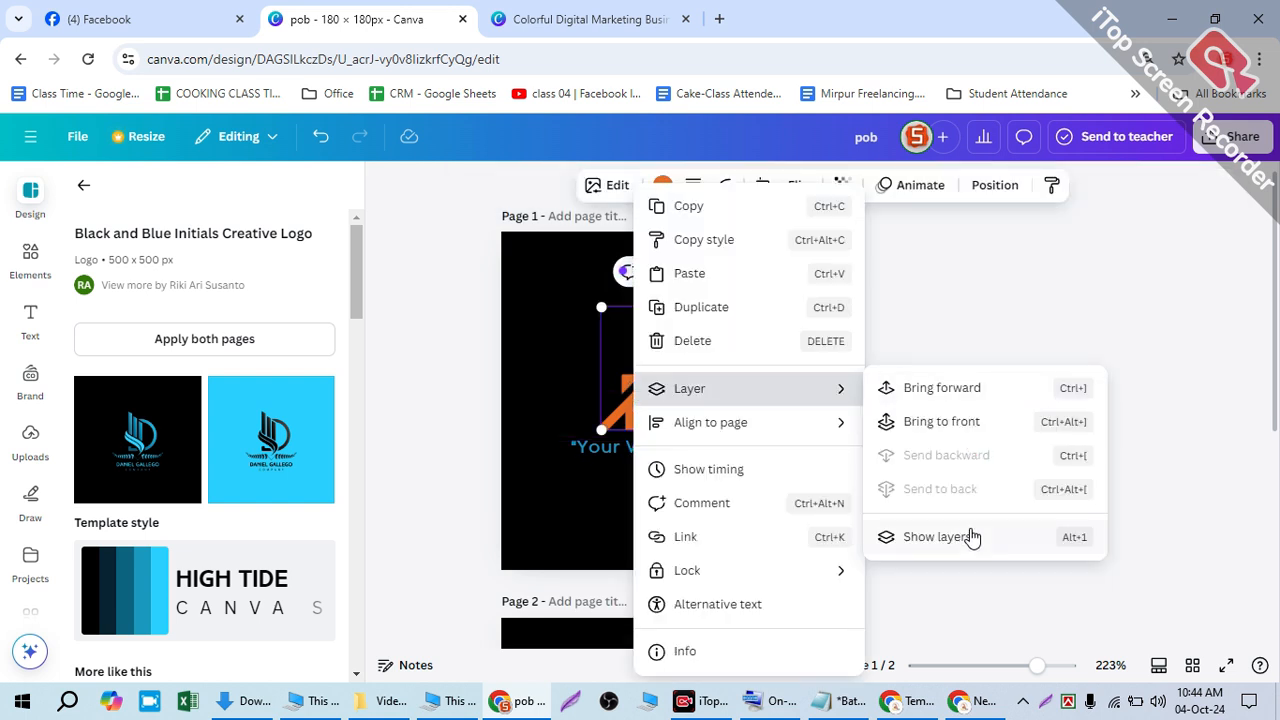
left_click(970, 538)
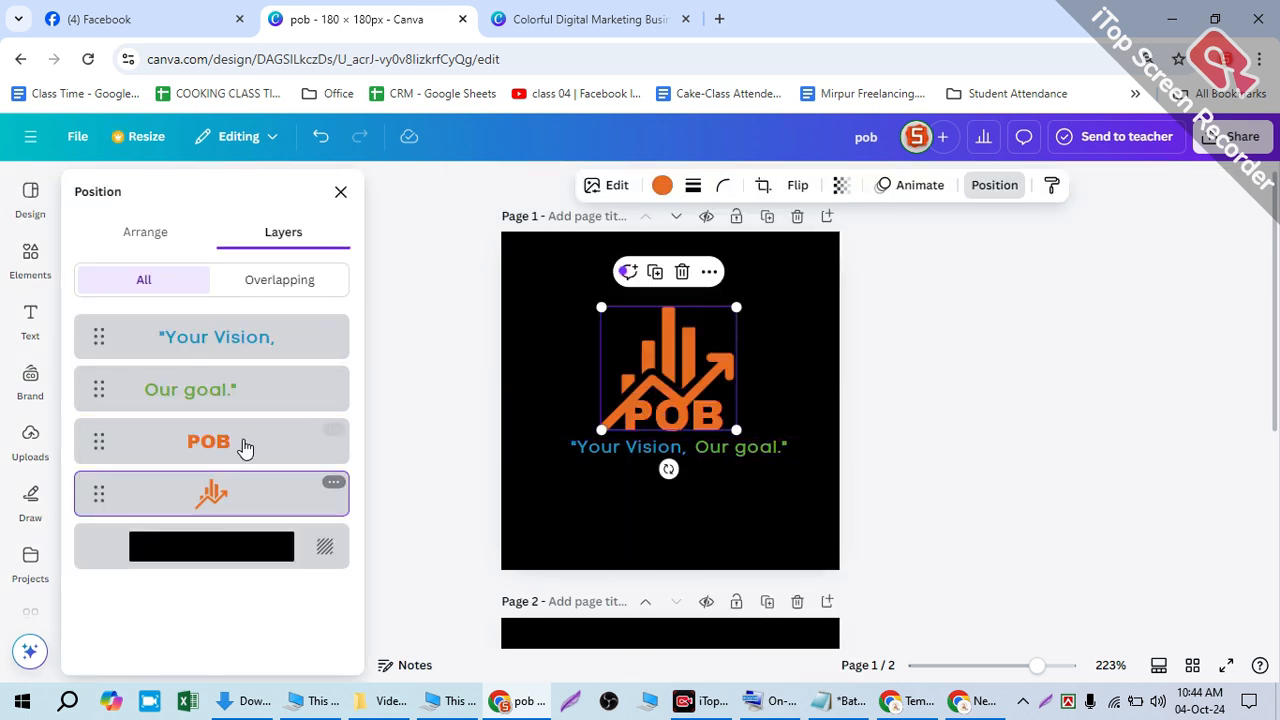
left_click(319, 558)
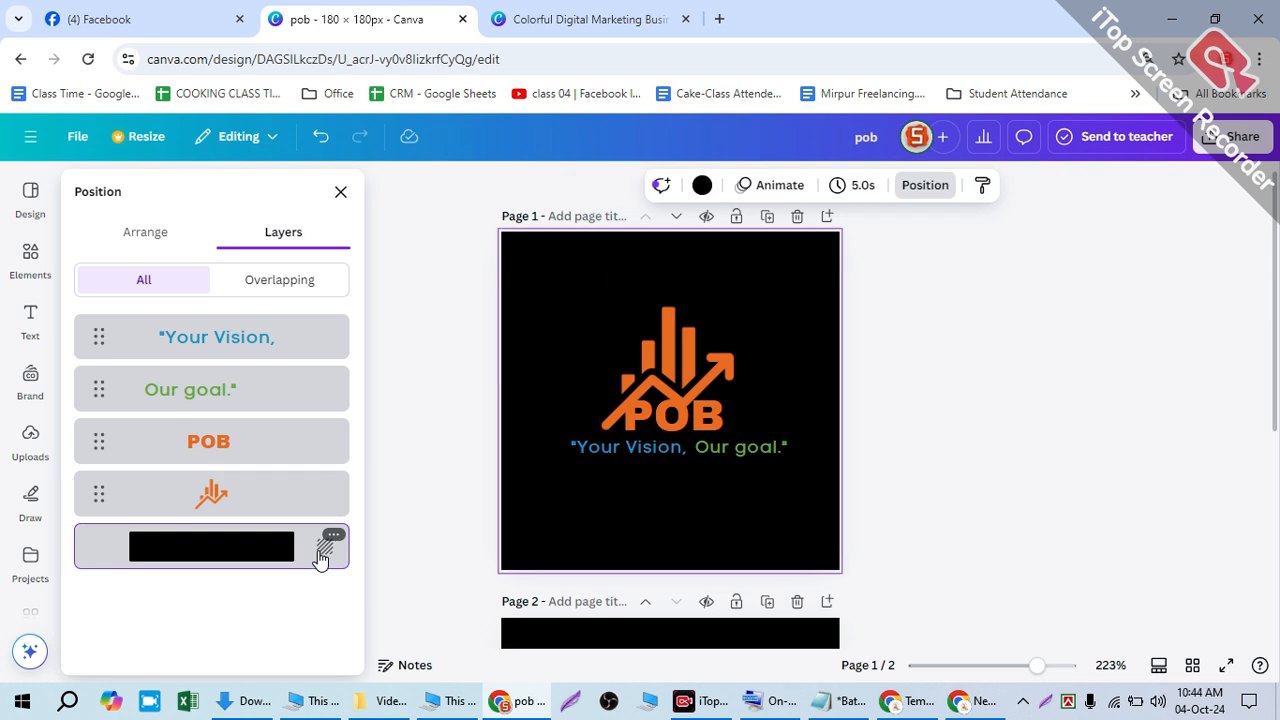
- Duplicate the page, then delete the extra pages until only Page 1/1 remains
left_click(996, 334)
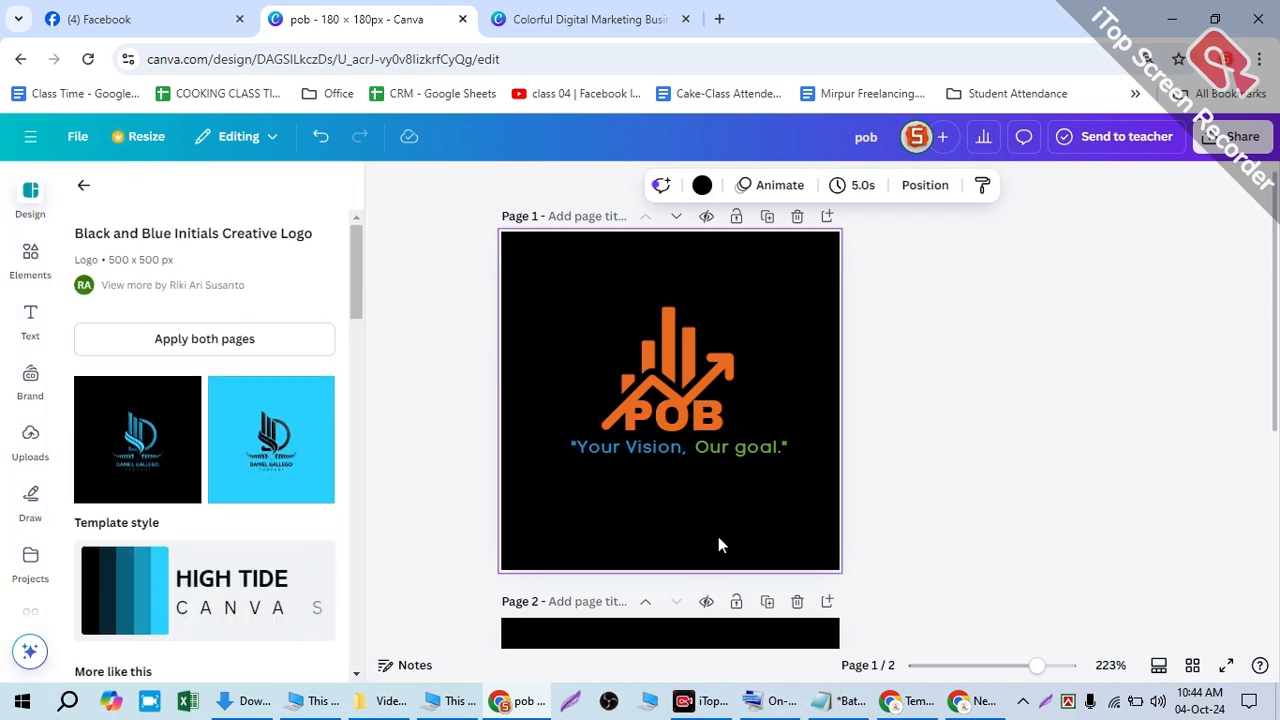
scroll(699, 558, "down", 3)
scroll(699, 558, "up", 1)
scroll(698, 556, "down", 1)
scroll(698, 555, "up", 3)
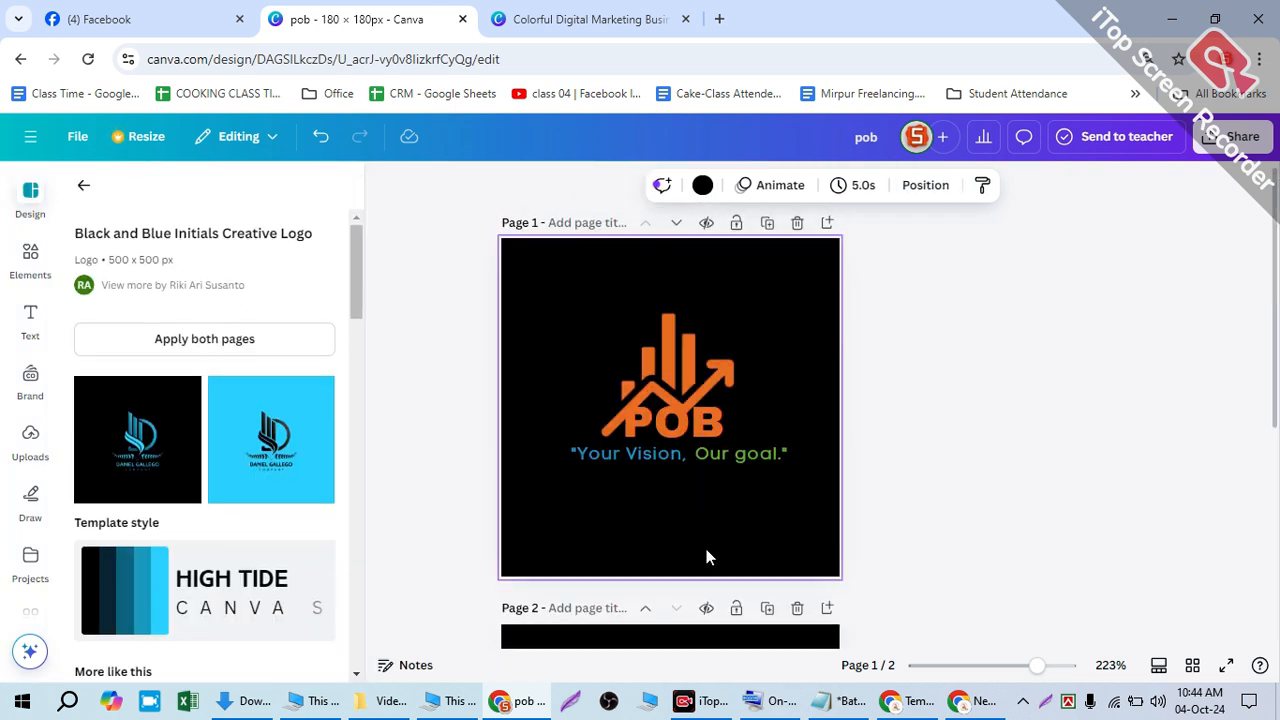
scroll(733, 489, "down", 2)
left_click(767, 424)
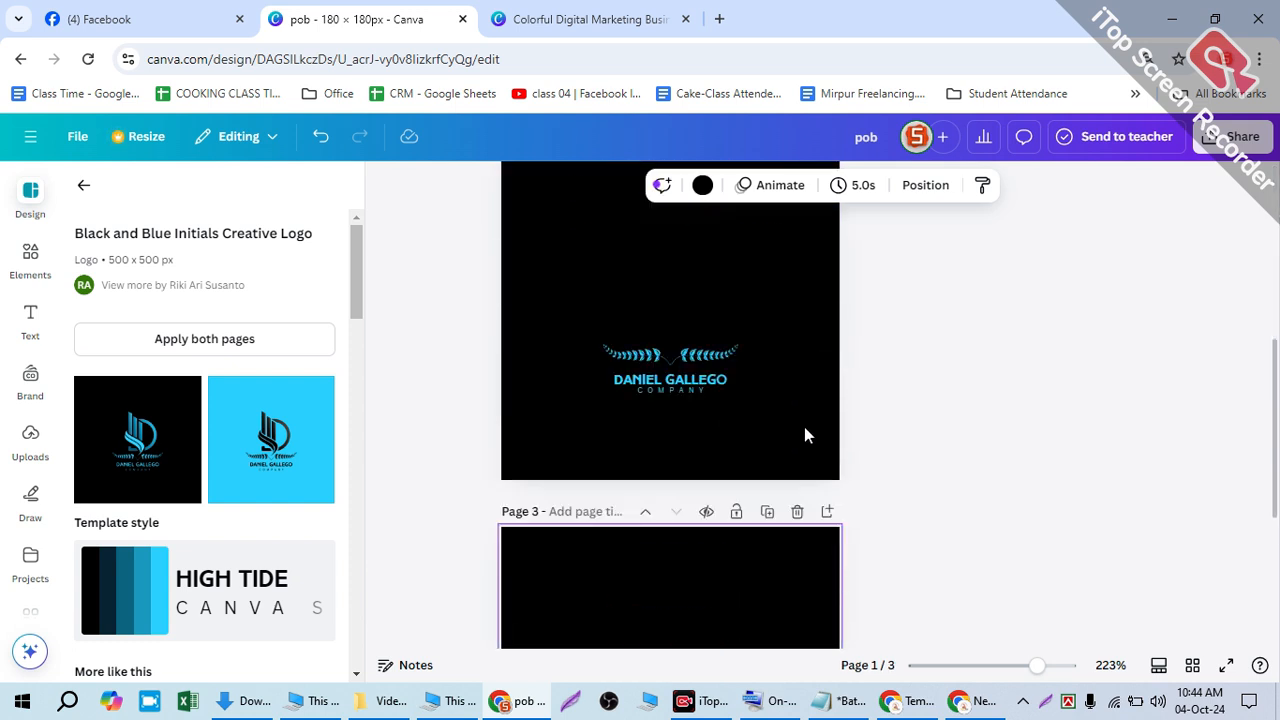
scroll(784, 464, "up", 3)
left_click(797, 414)
left_click(797, 414)
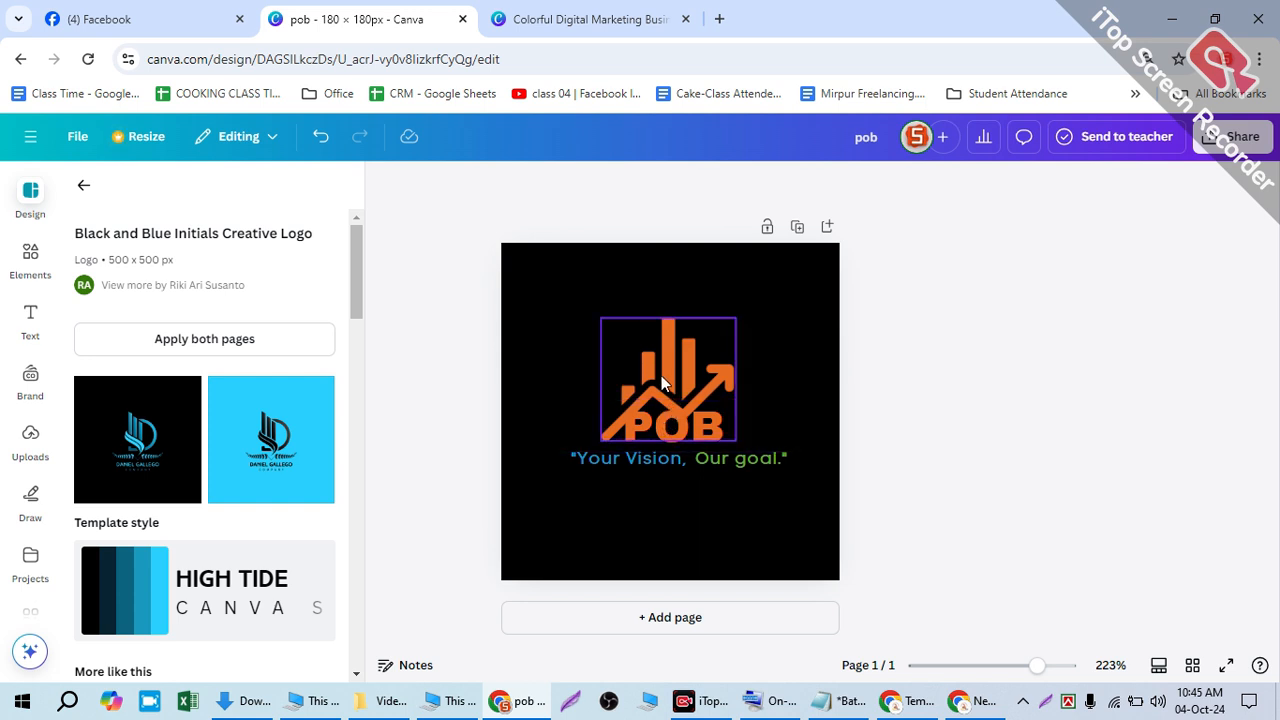
left_click(661, 377)
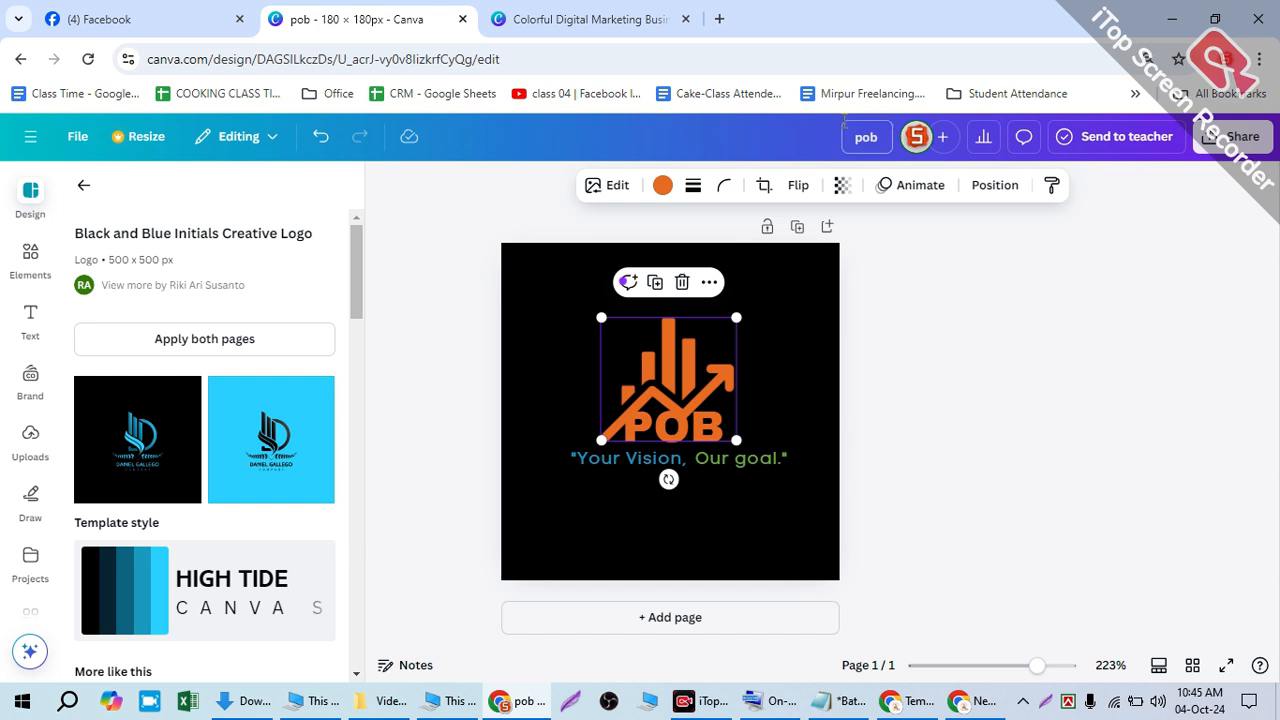
- Give the logo graphic a Wipe entrance animation after trying Rise and Pan
left_click(890, 185)
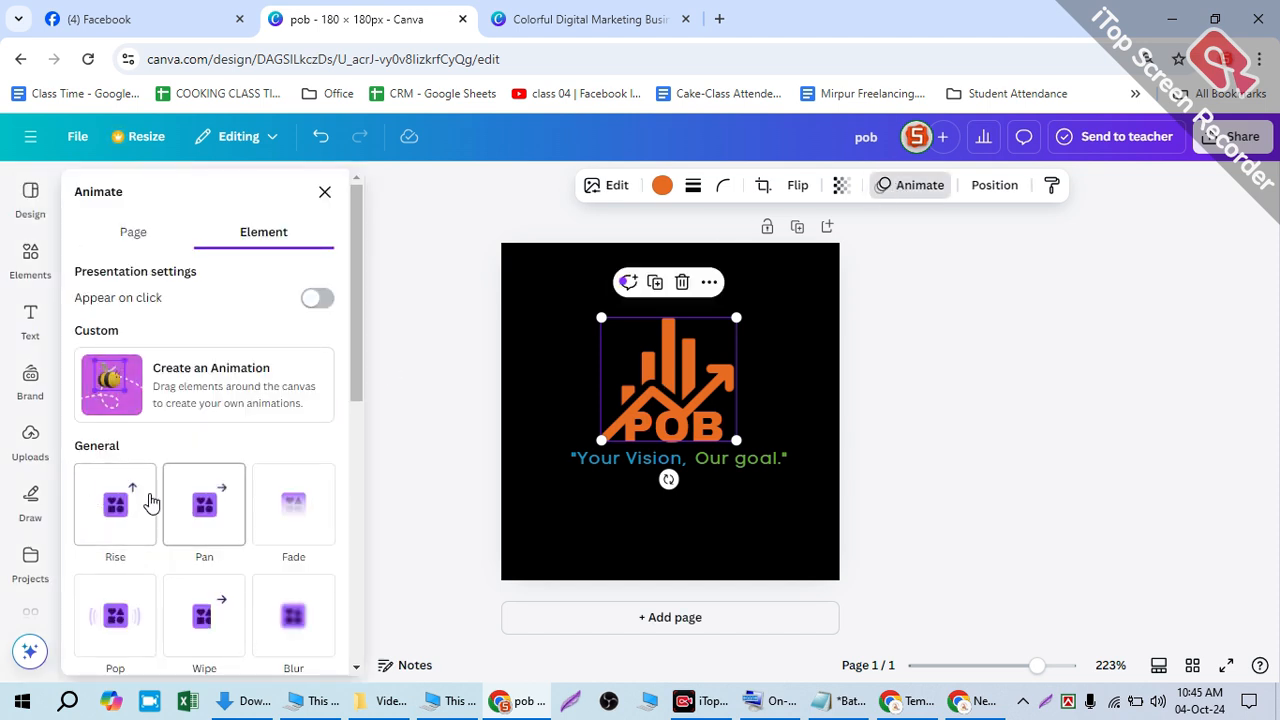
left_click(112, 505)
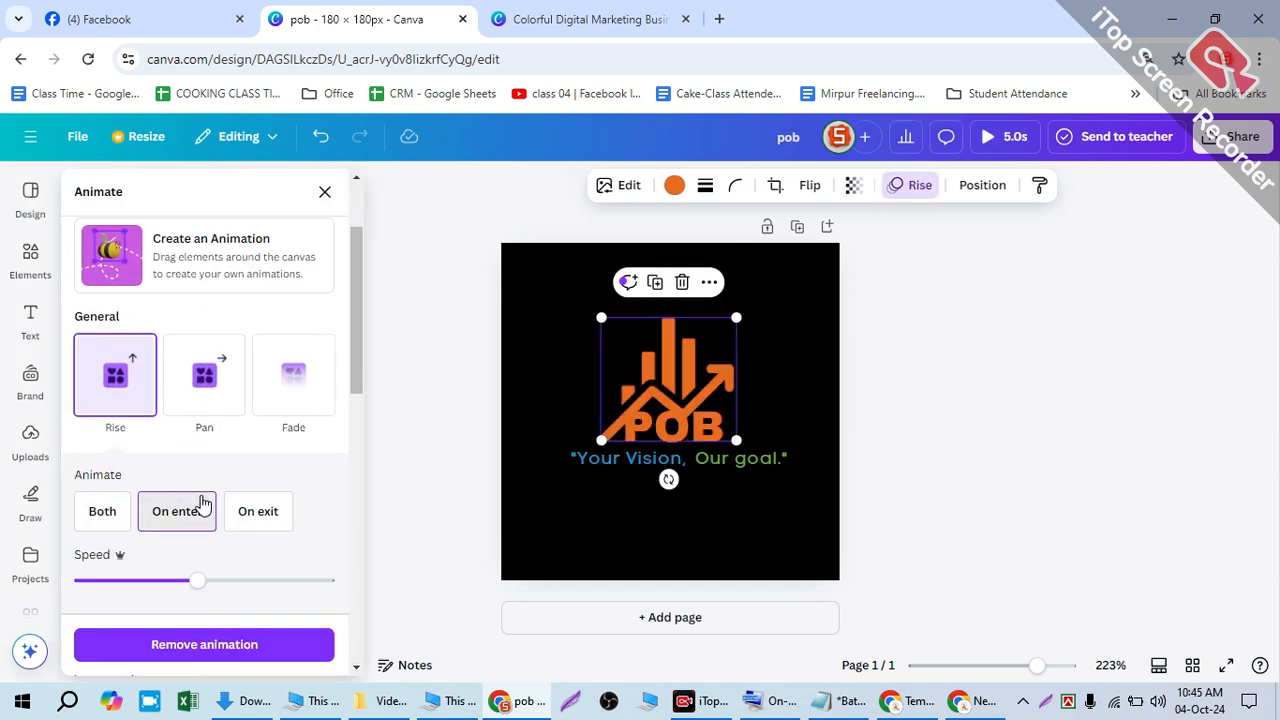
left_click(206, 390)
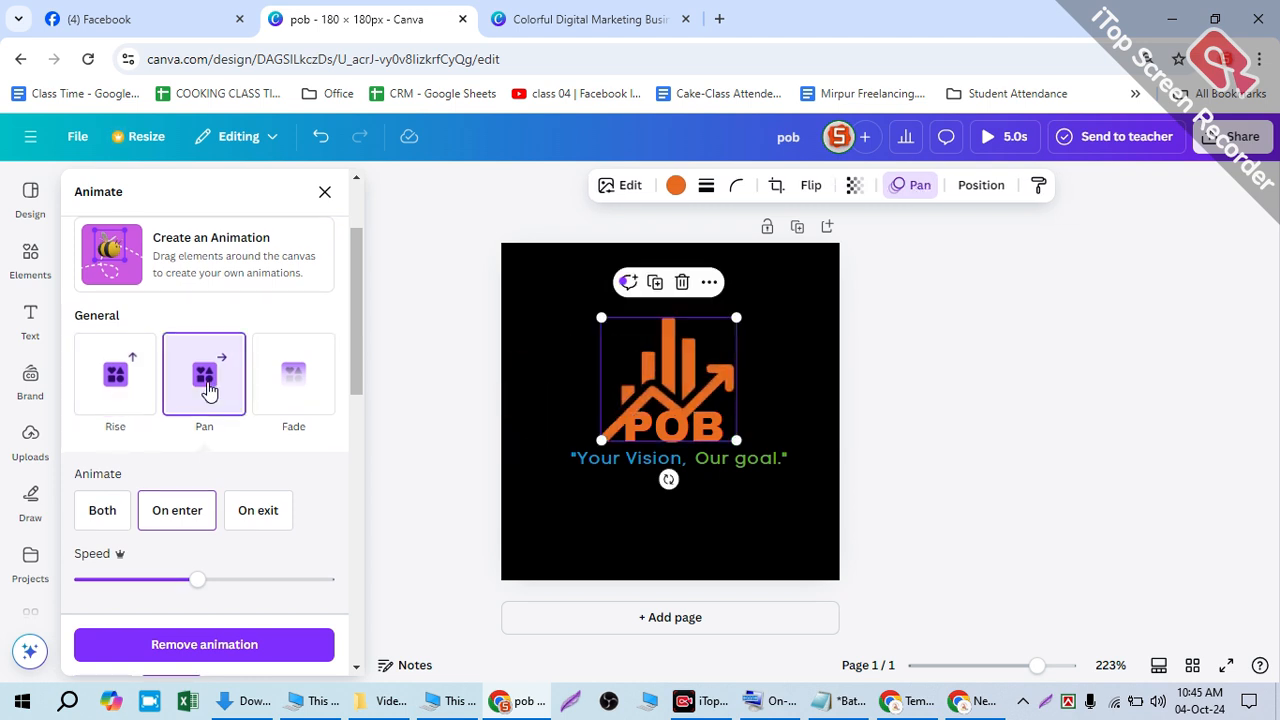
scroll(215, 420, "down", 3)
left_click(178, 470)
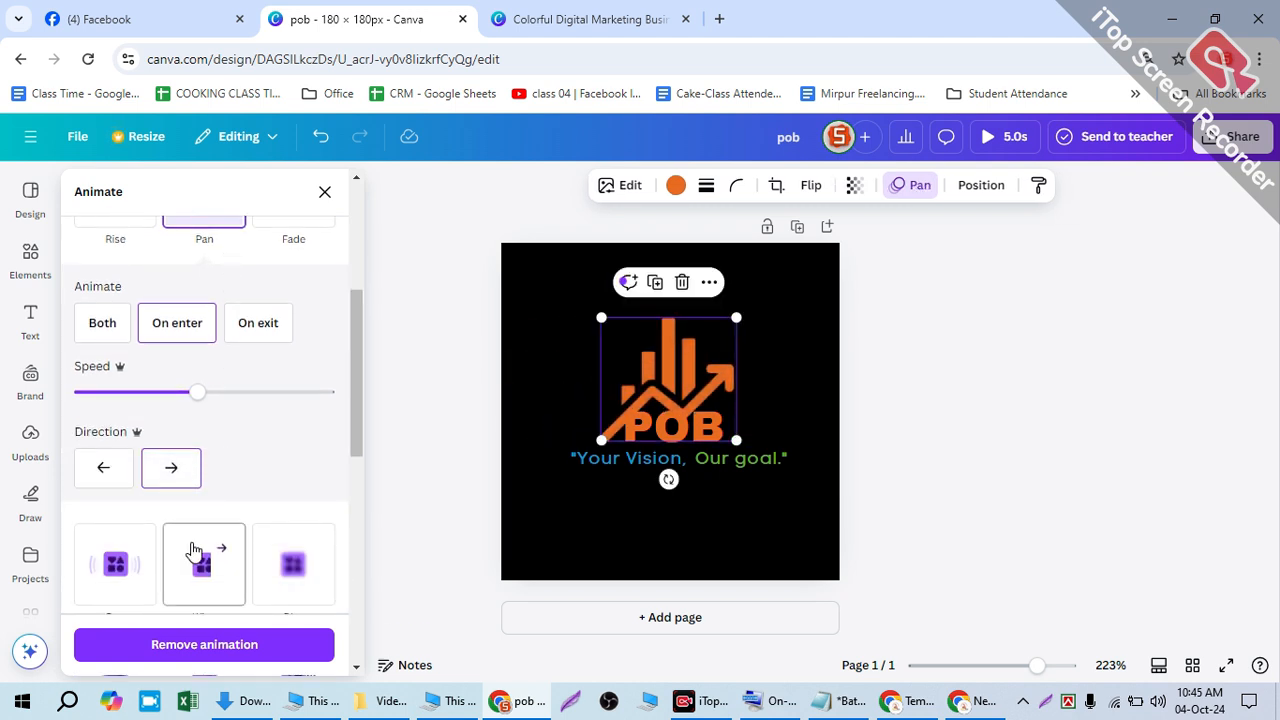
left_click(195, 550)
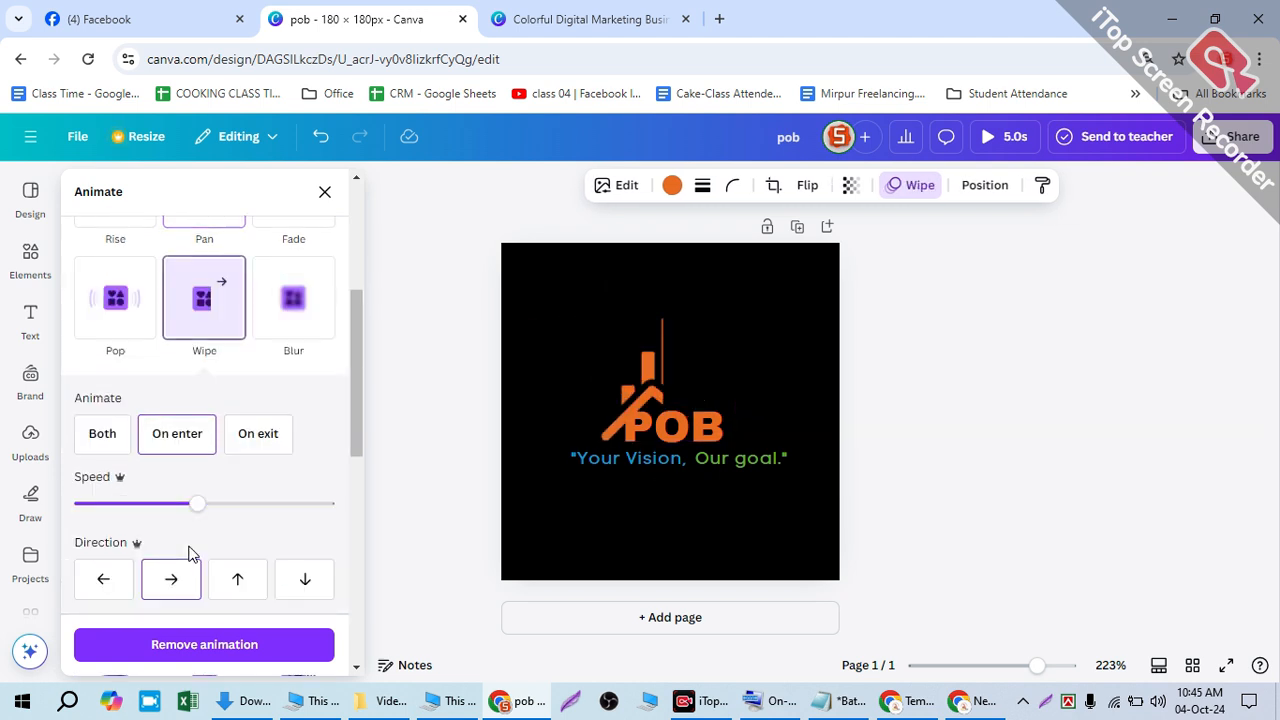
- Animate POB with Tumble and the 'Your Vision,' tagline with Succession
left_click(580, 458)
left_click(220, 527)
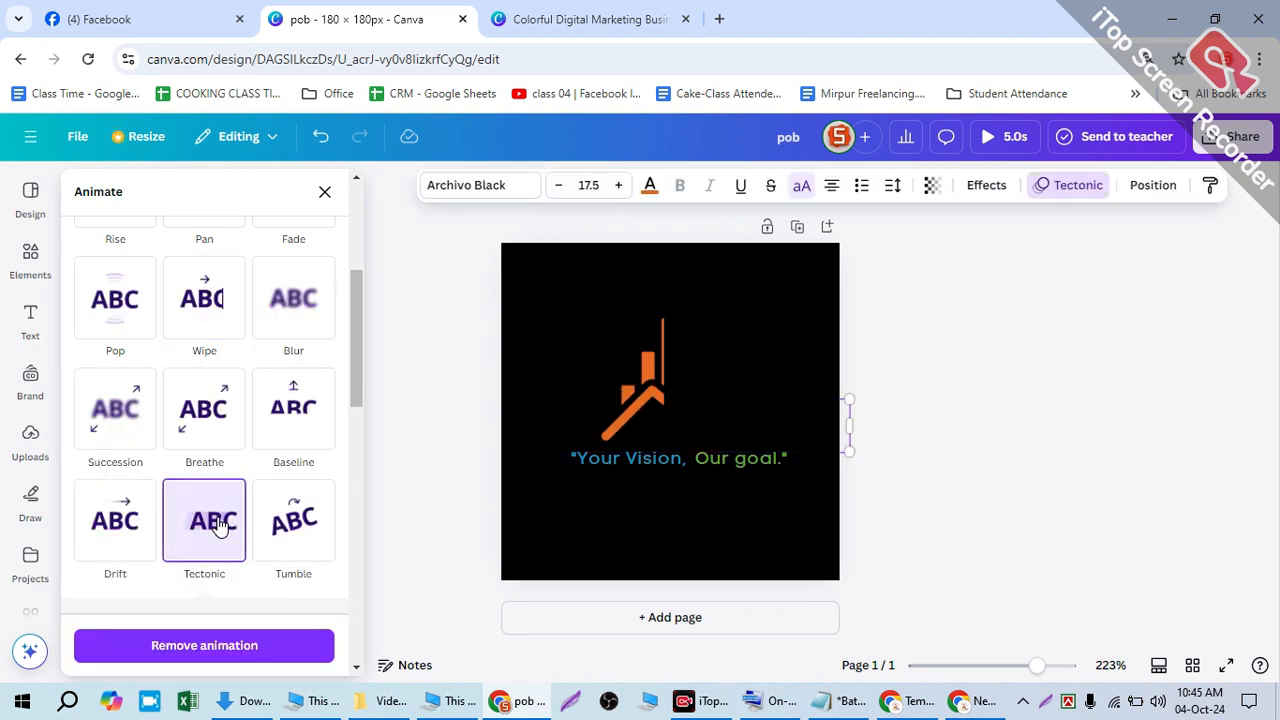
left_click(277, 519)
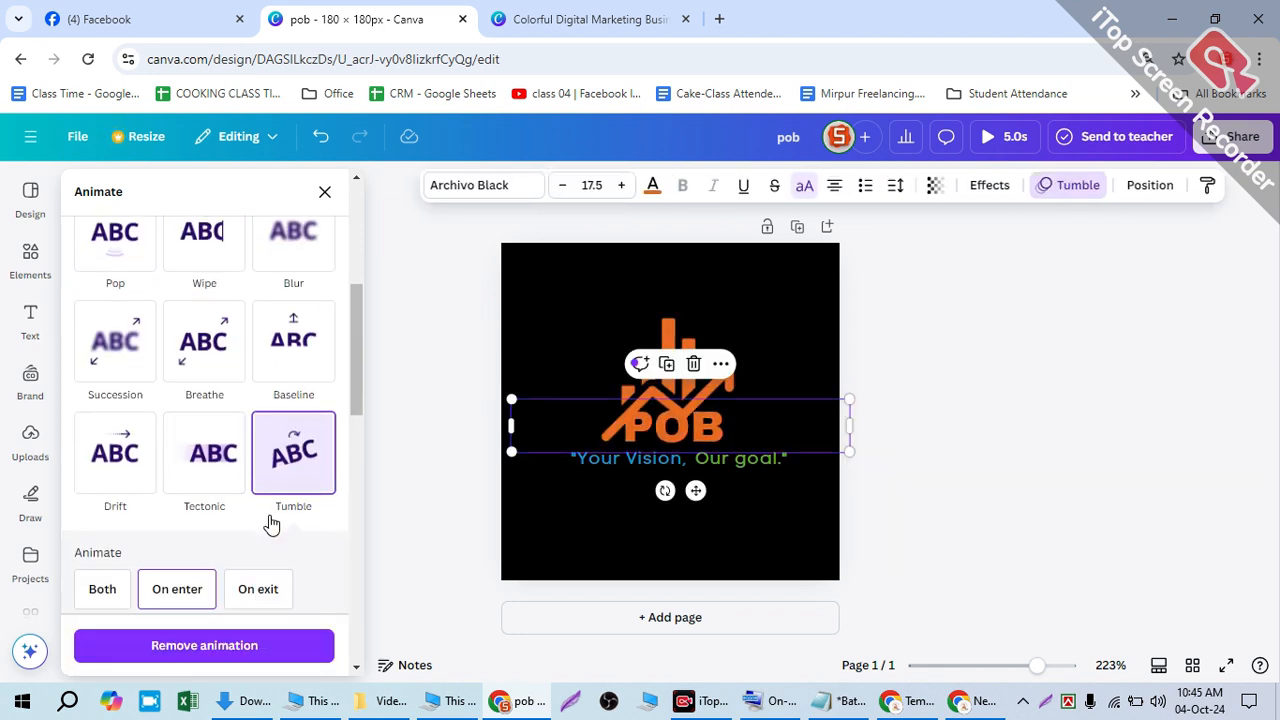
left_click(580, 462)
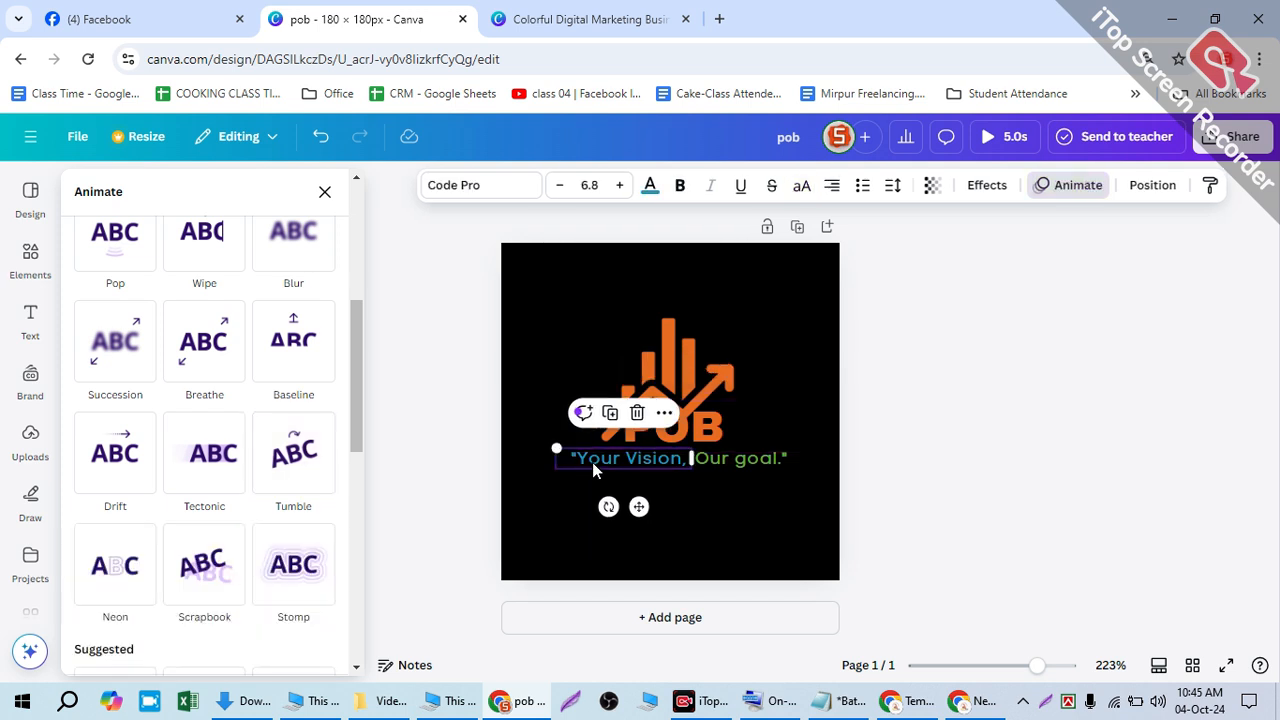
left_click(193, 455)
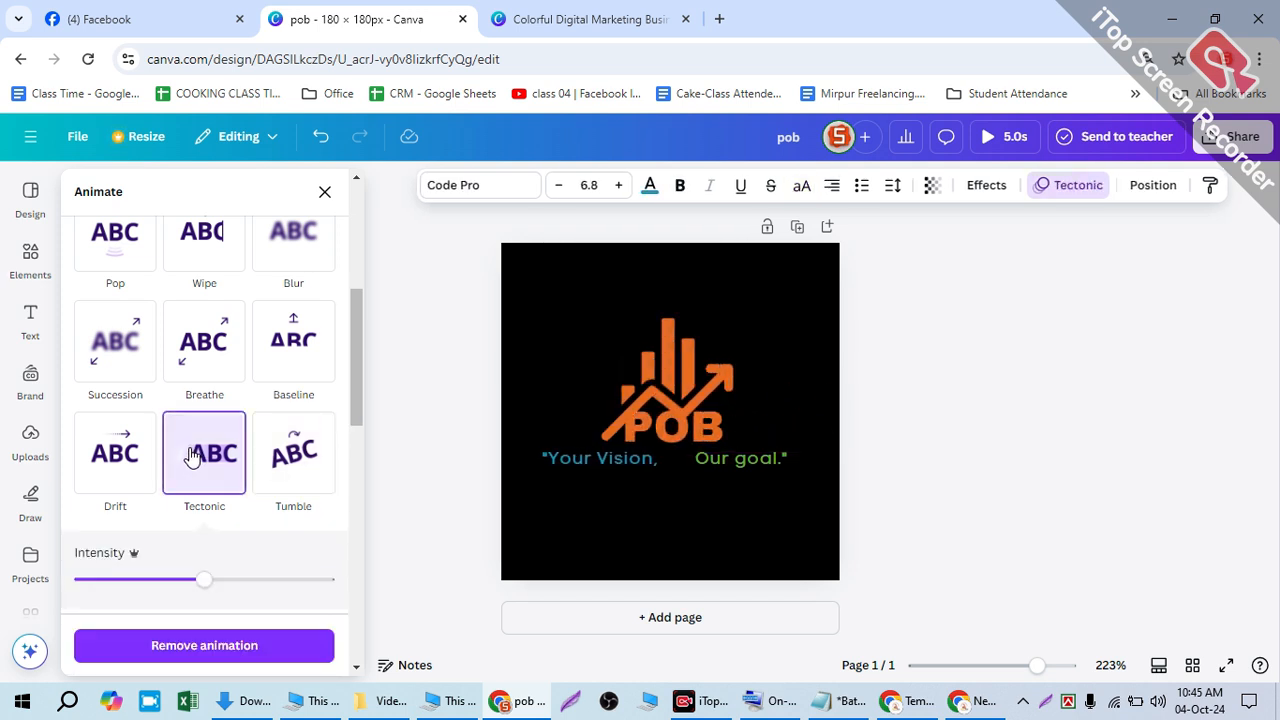
left_click(178, 246)
left_click(110, 250)
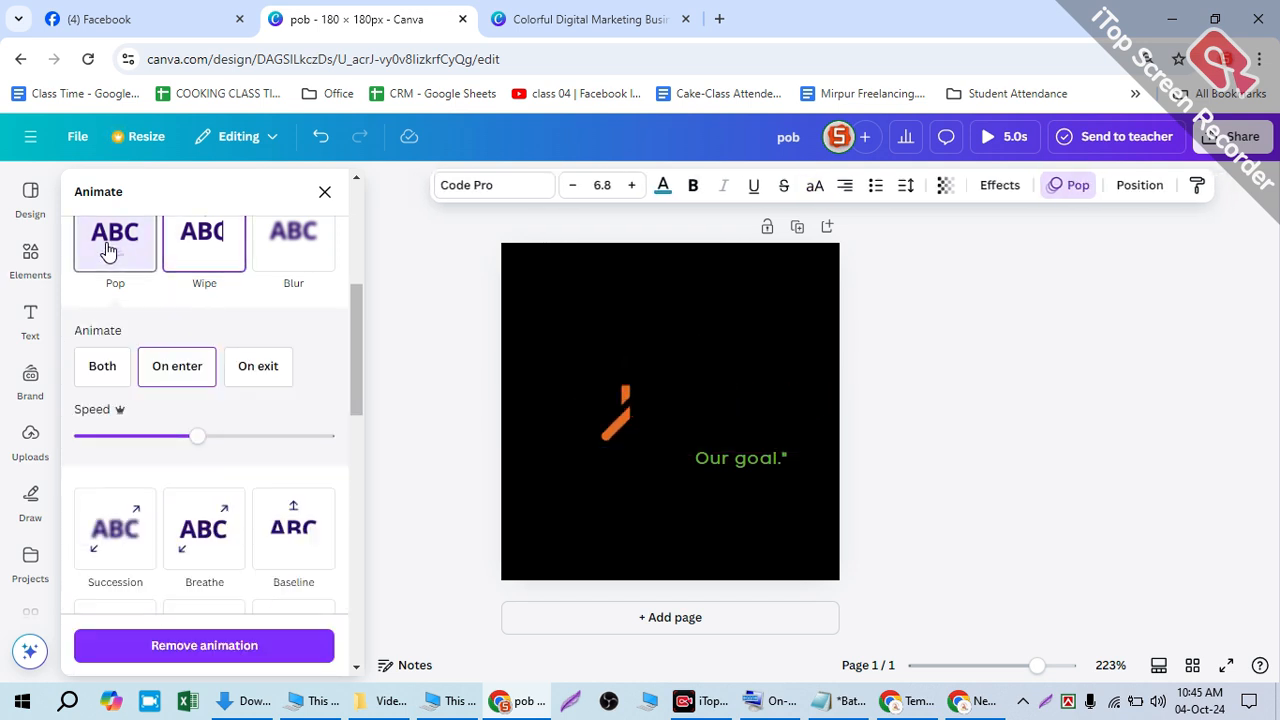
left_click(125, 545)
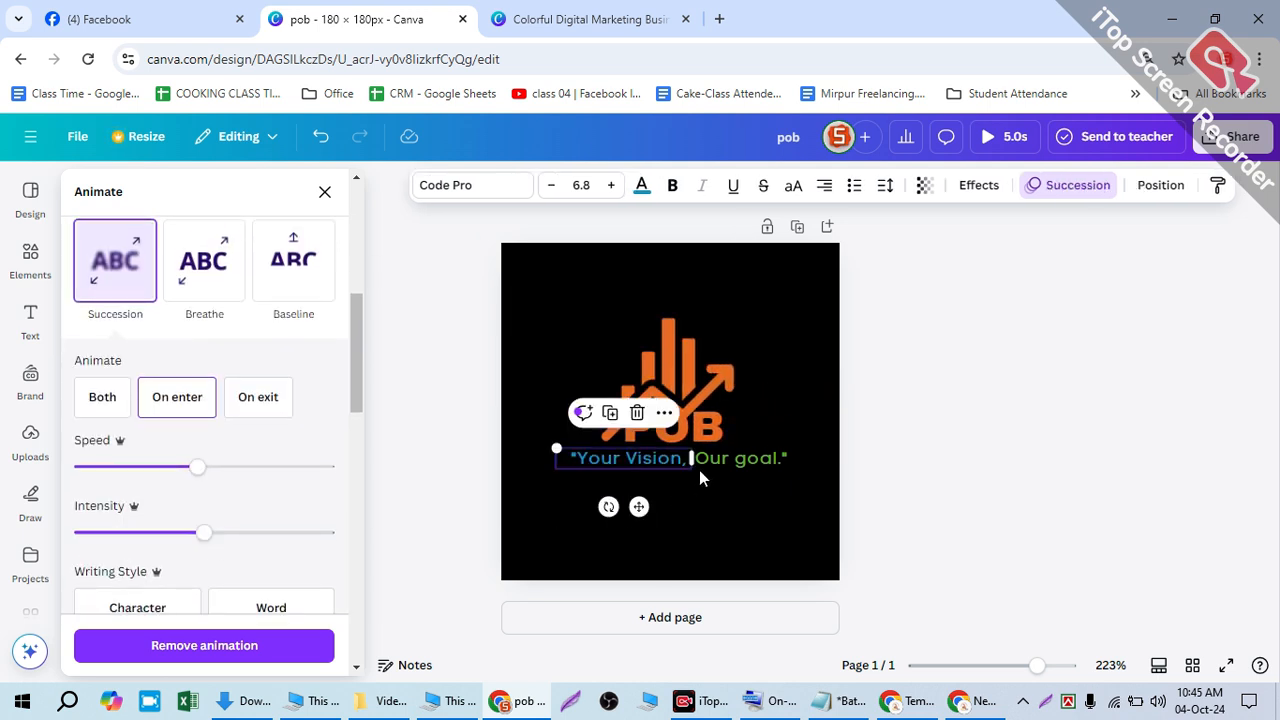
- Give 'Our goal.' the Stomp animation and close the animation panel
left_click(740, 458)
left_click(276, 494)
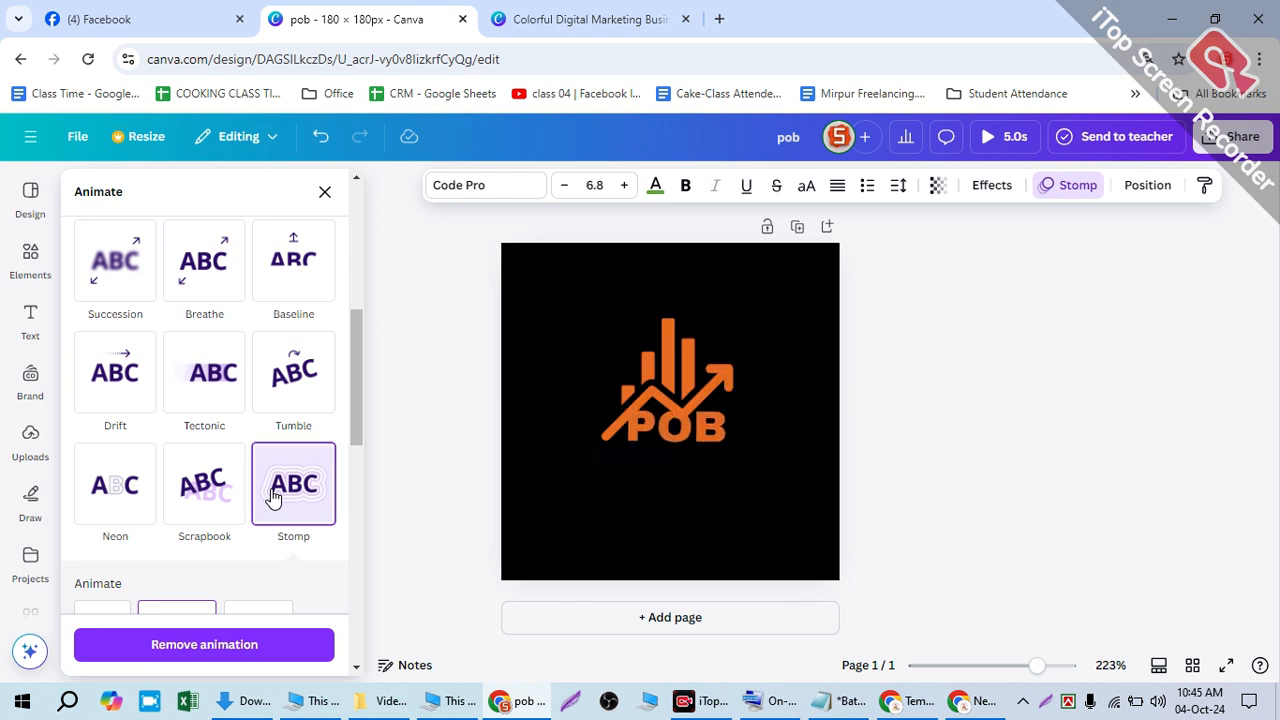
key("Escape")
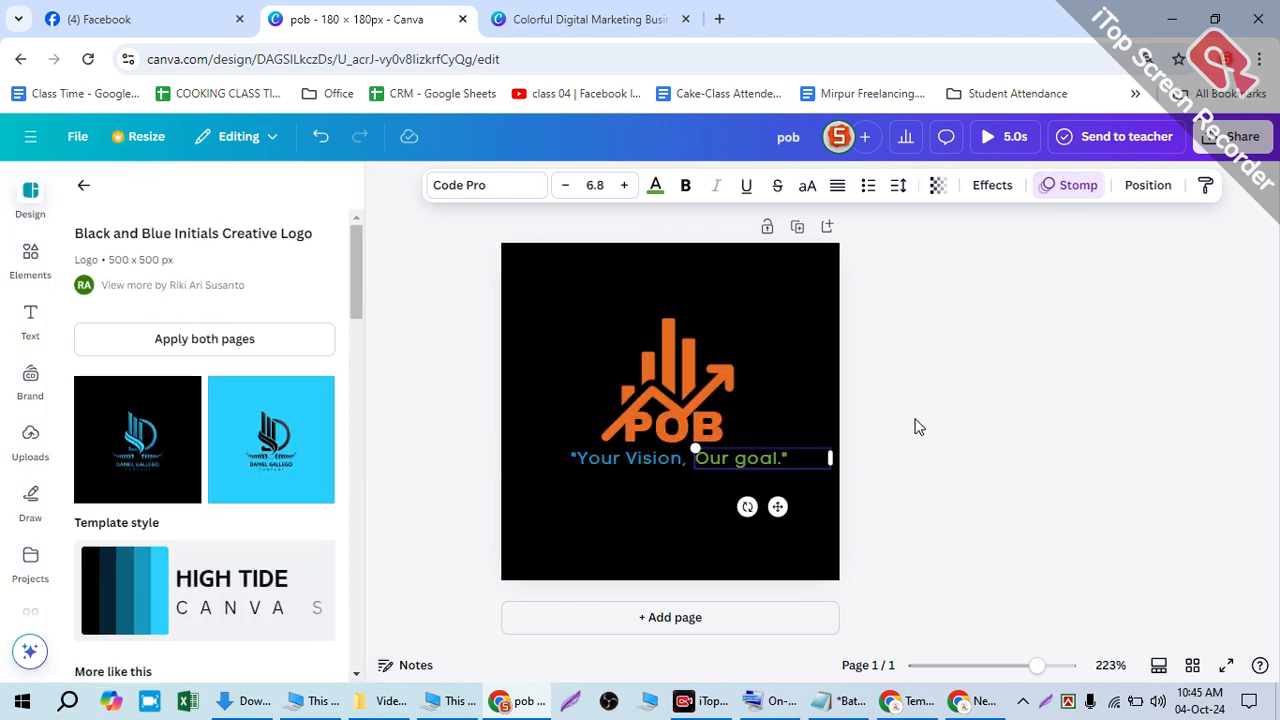
left_click(988, 347)
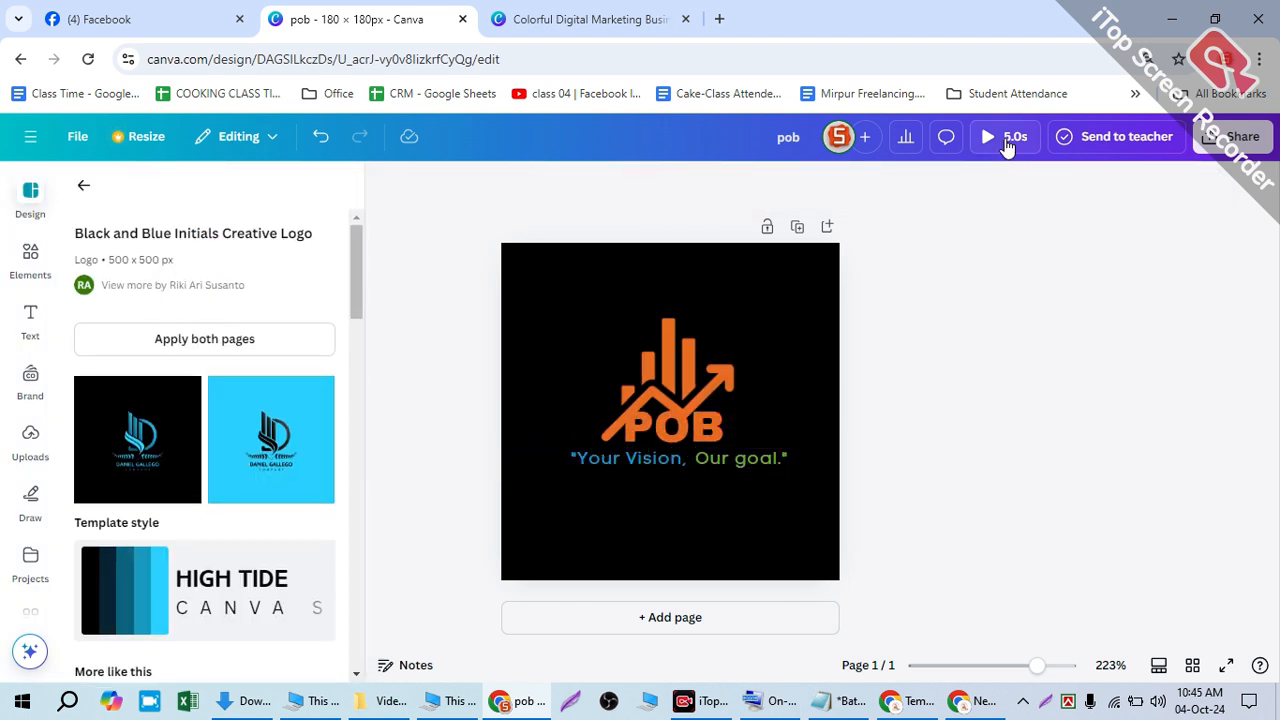
left_click(1228, 143)
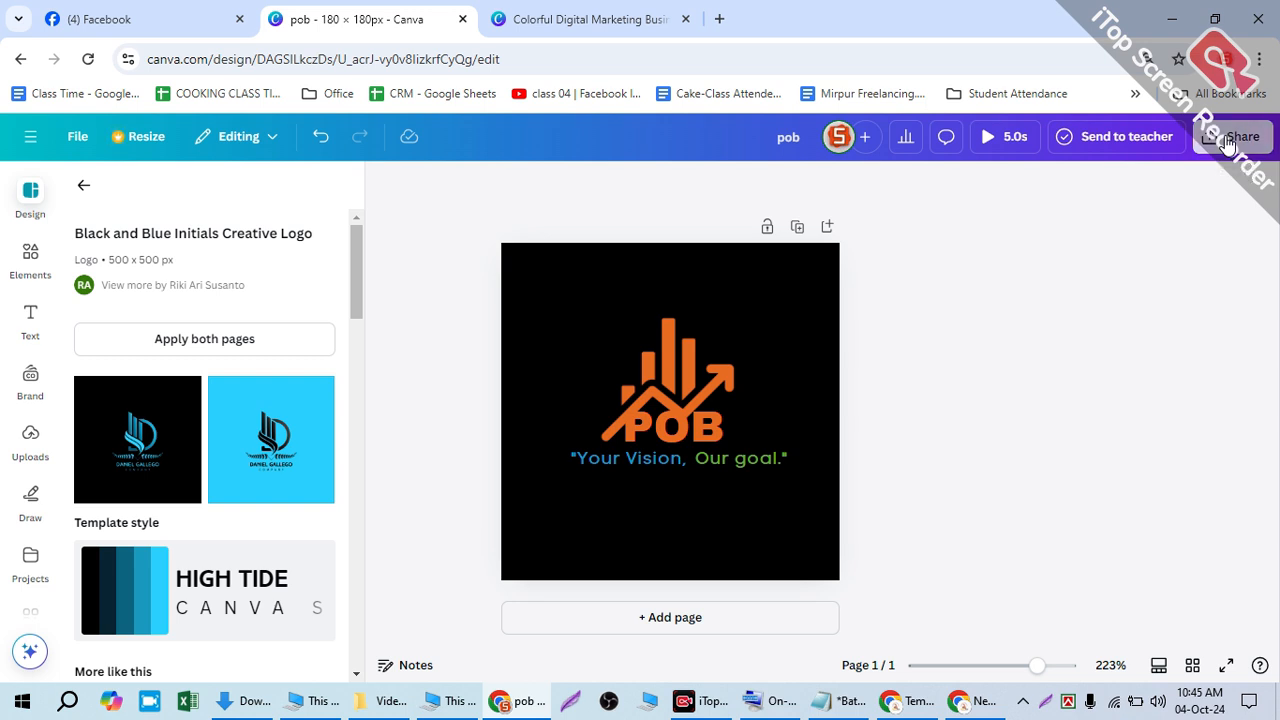
- Download the design as a JPG at quality 100, saved as pob.jpg in Downloads
left_click(1228, 141)
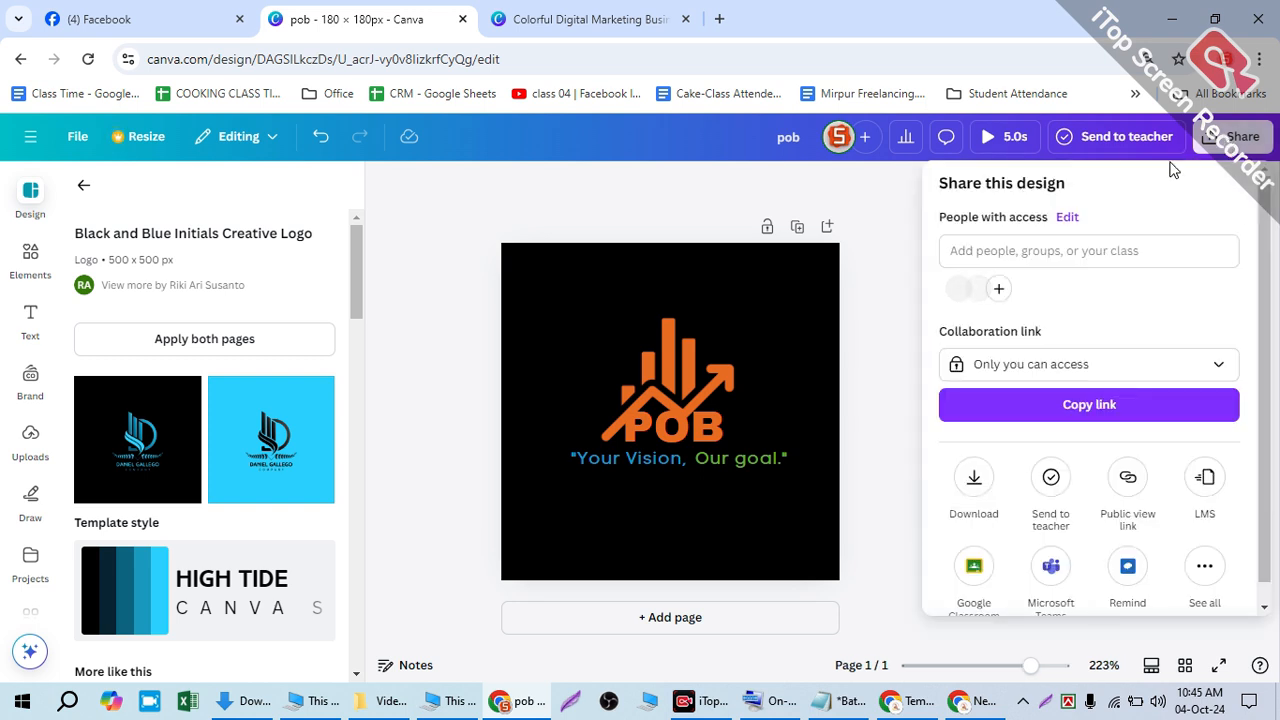
left_click(977, 477)
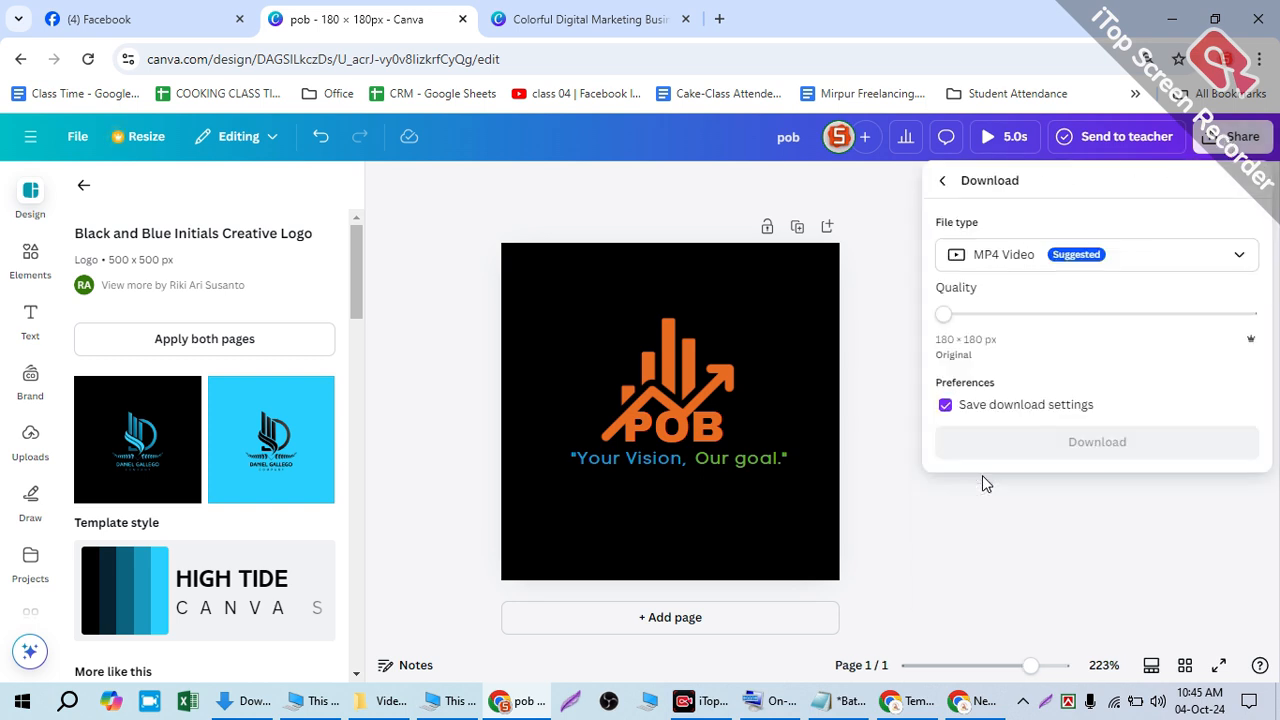
left_click(988, 258)
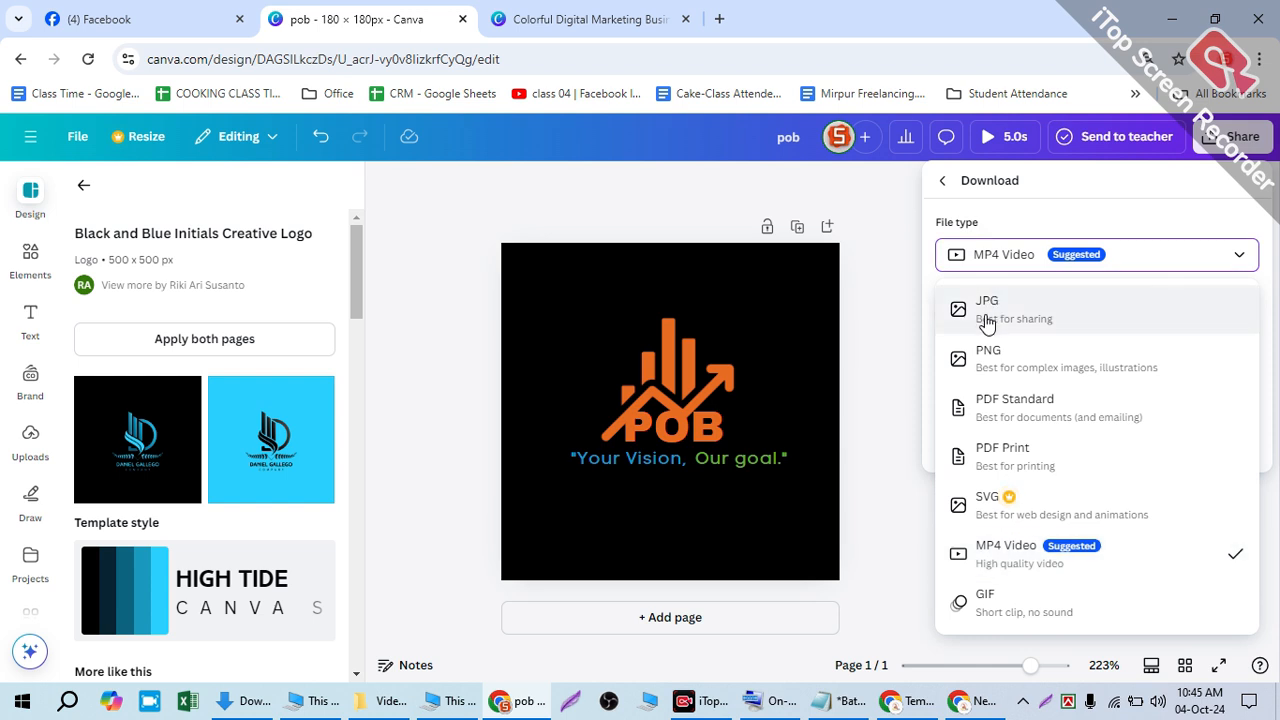
left_click(1035, 318)
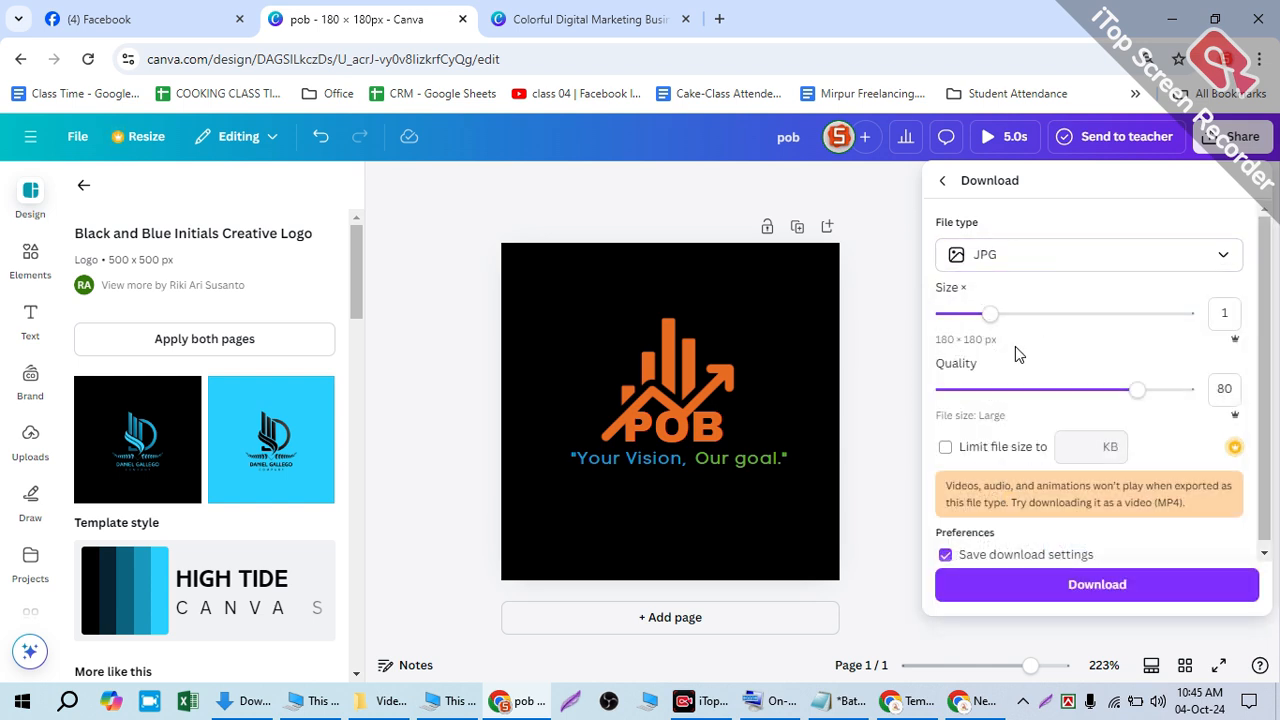
left_click_drag(1135, 390, 1208, 392)
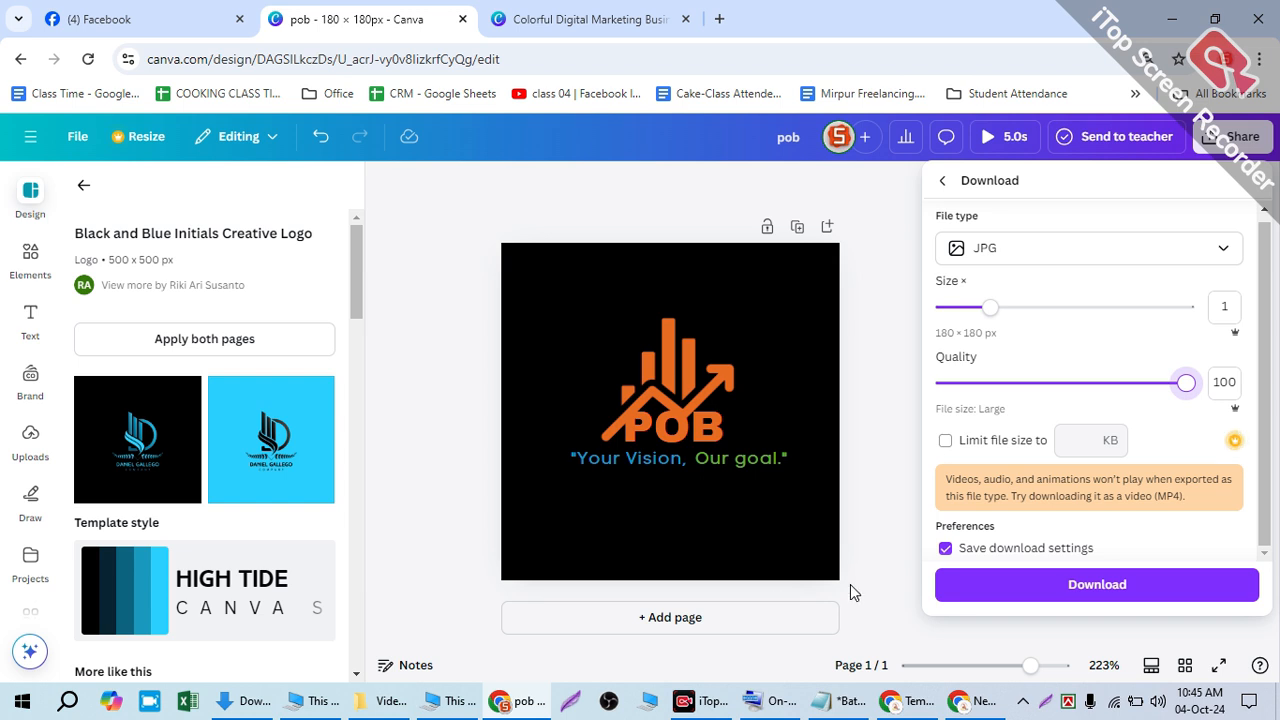
left_click(1128, 598)
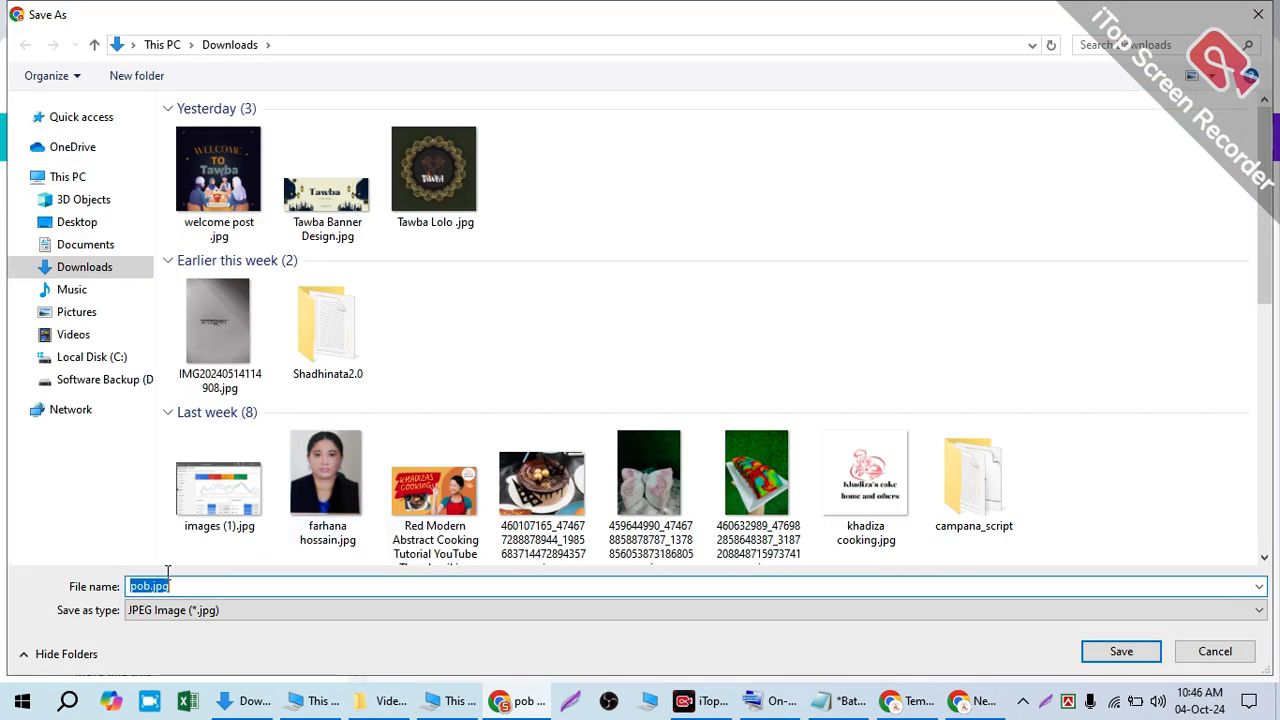
left_click(1121, 651)
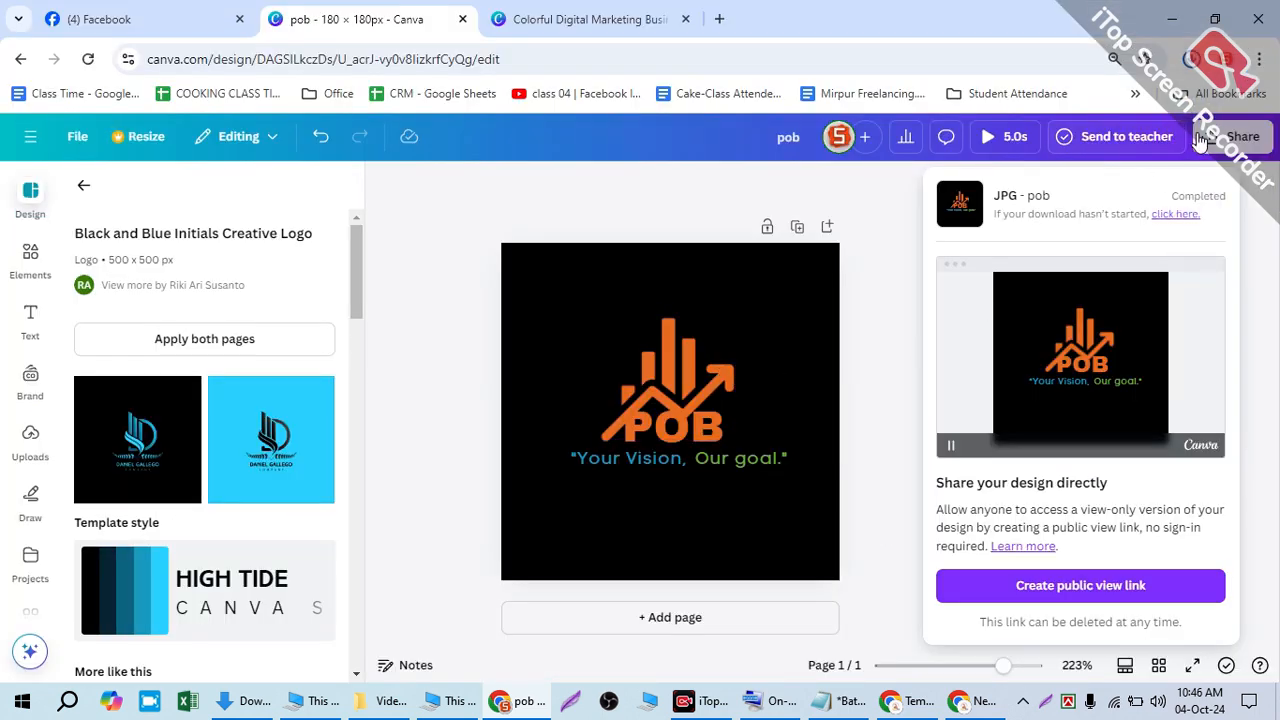
- Reopen the Download options and list the file types again
left_click(1232, 138)
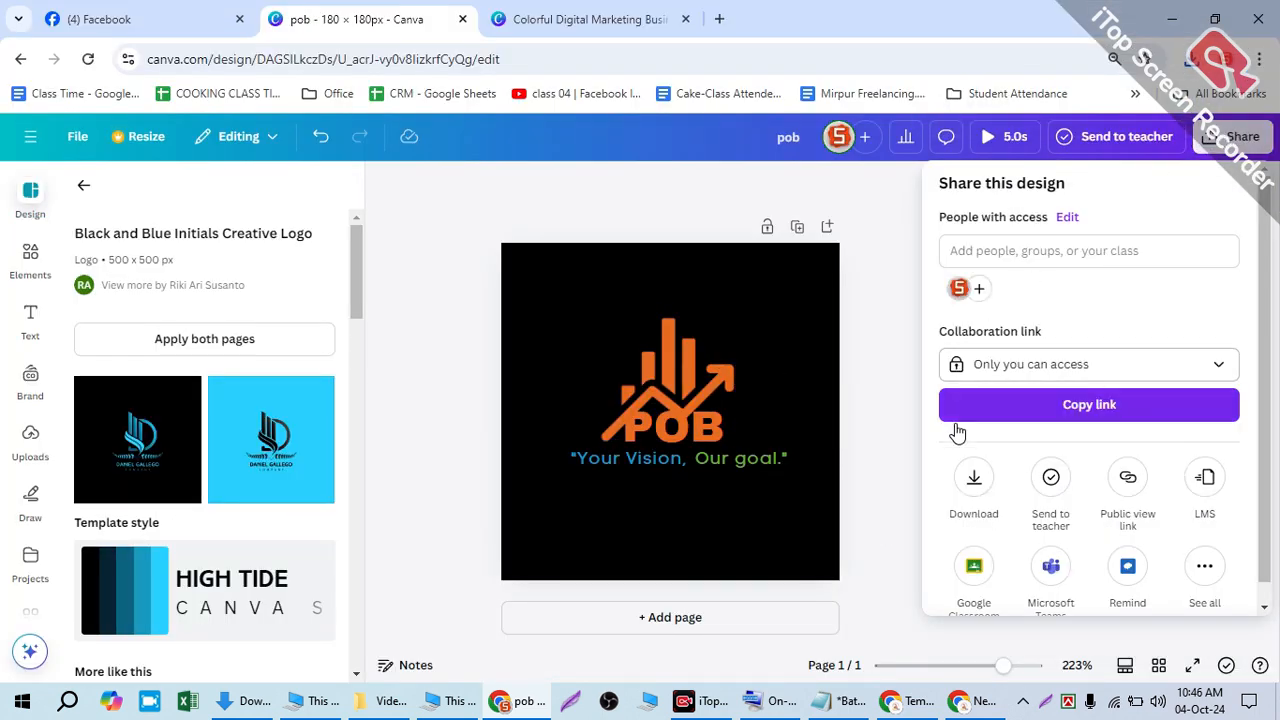
left_click(972, 478)
left_click(1000, 254)
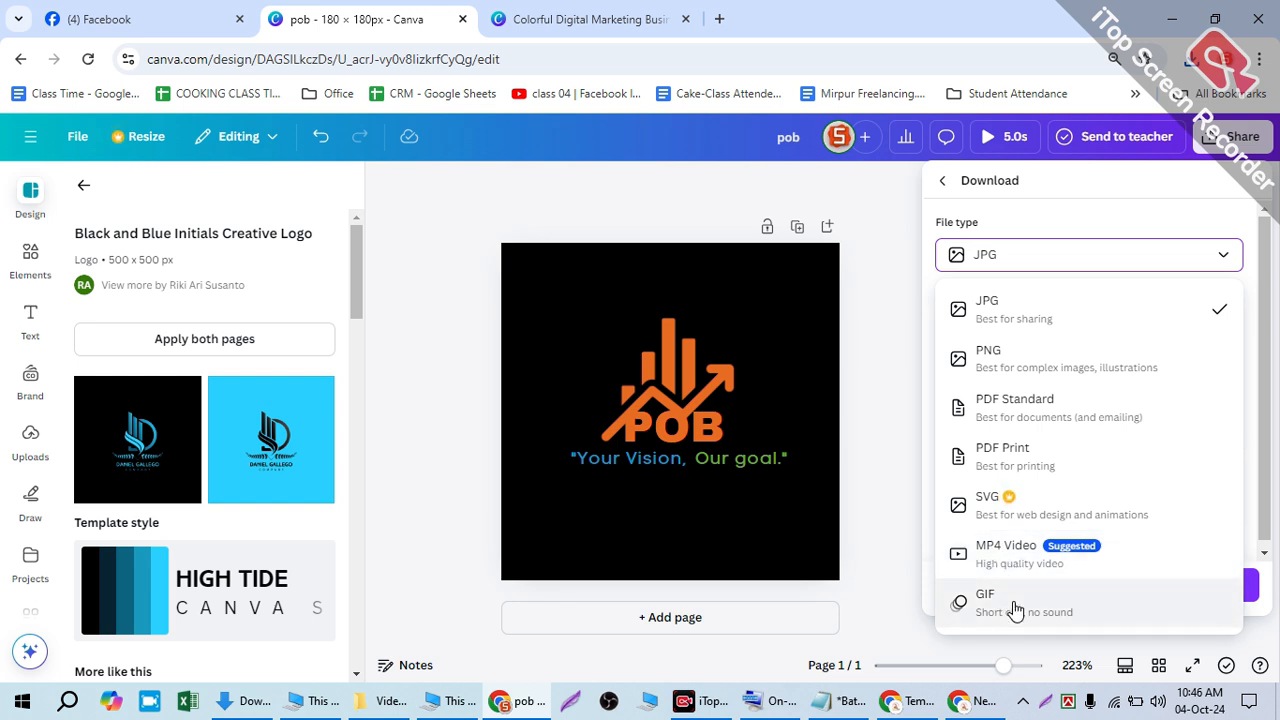
- Switch the download type to MP4 Video at 640 × 640 px quality
left_click(1010, 565)
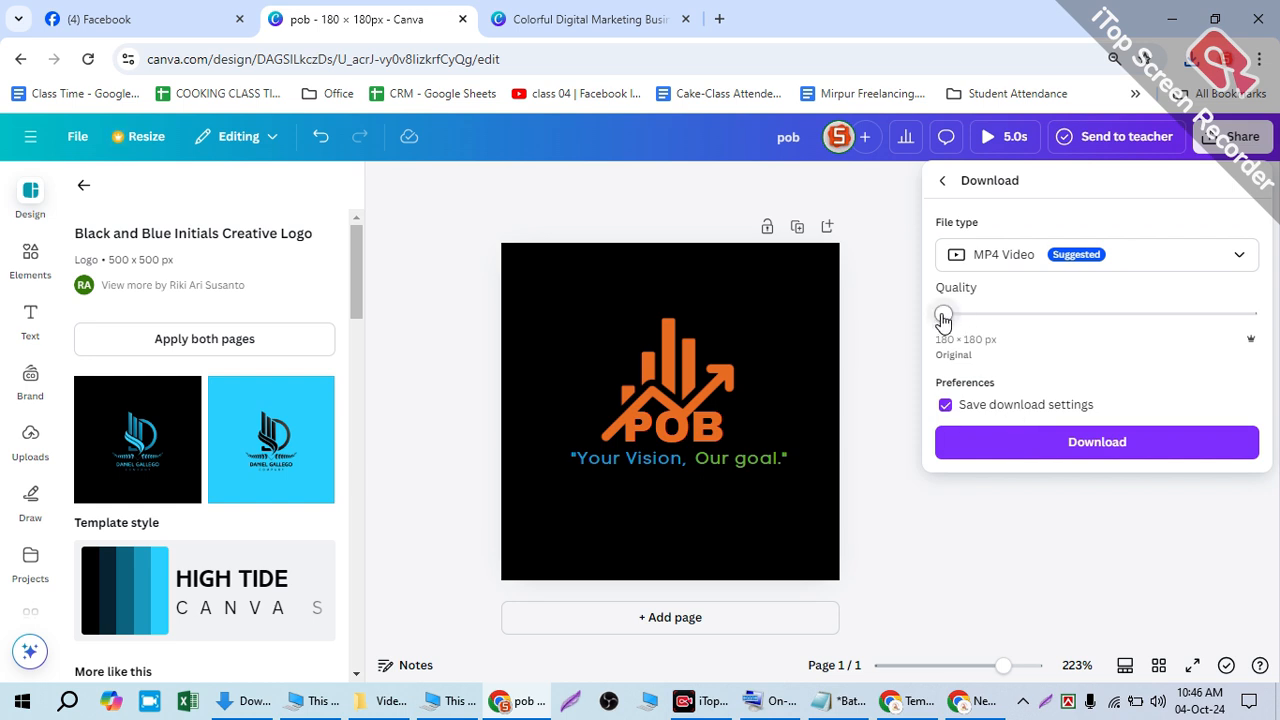
left_click_drag(944, 317, 880, 320)
left_click(571, 296)
- Enlarge the logo graphic, POB and tagline together and nudge them right and down
left_click(563, 289)
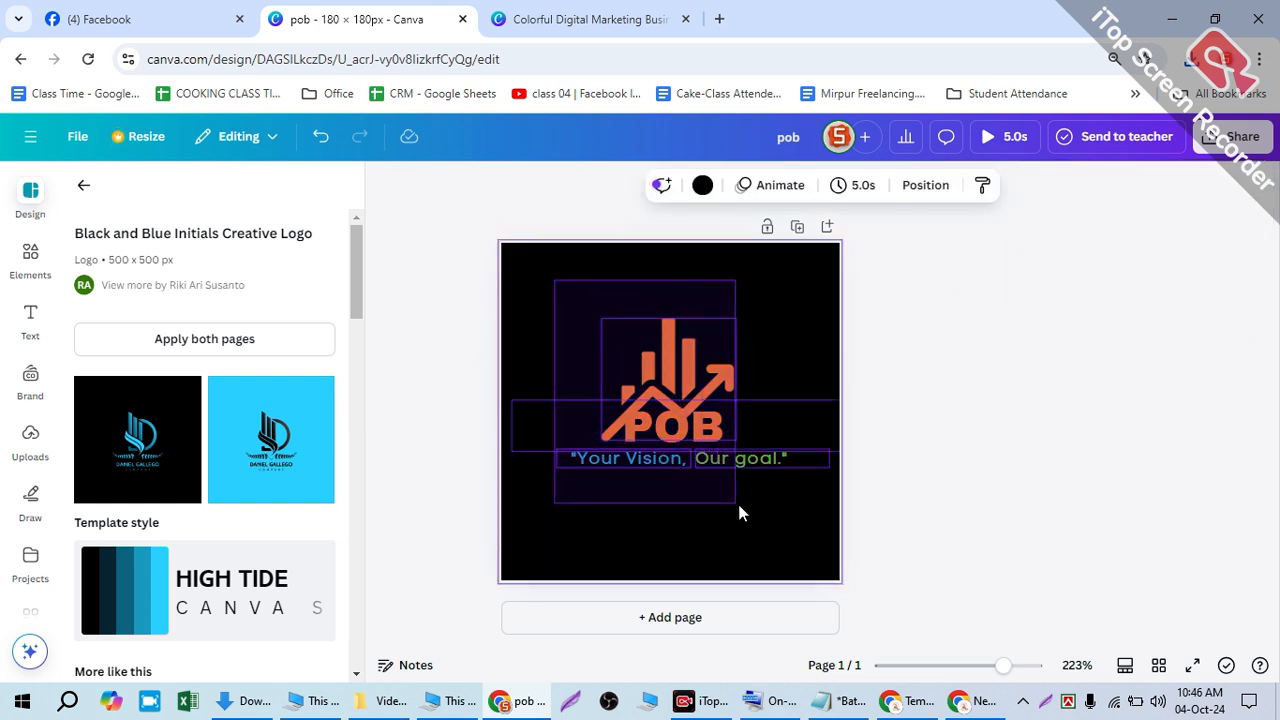
left_click_drag(736, 504, 737, 505)
left_click_drag(496, 309, 450, 289)
left_click_drag(620, 359, 634, 360)
left_click(1018, 331)
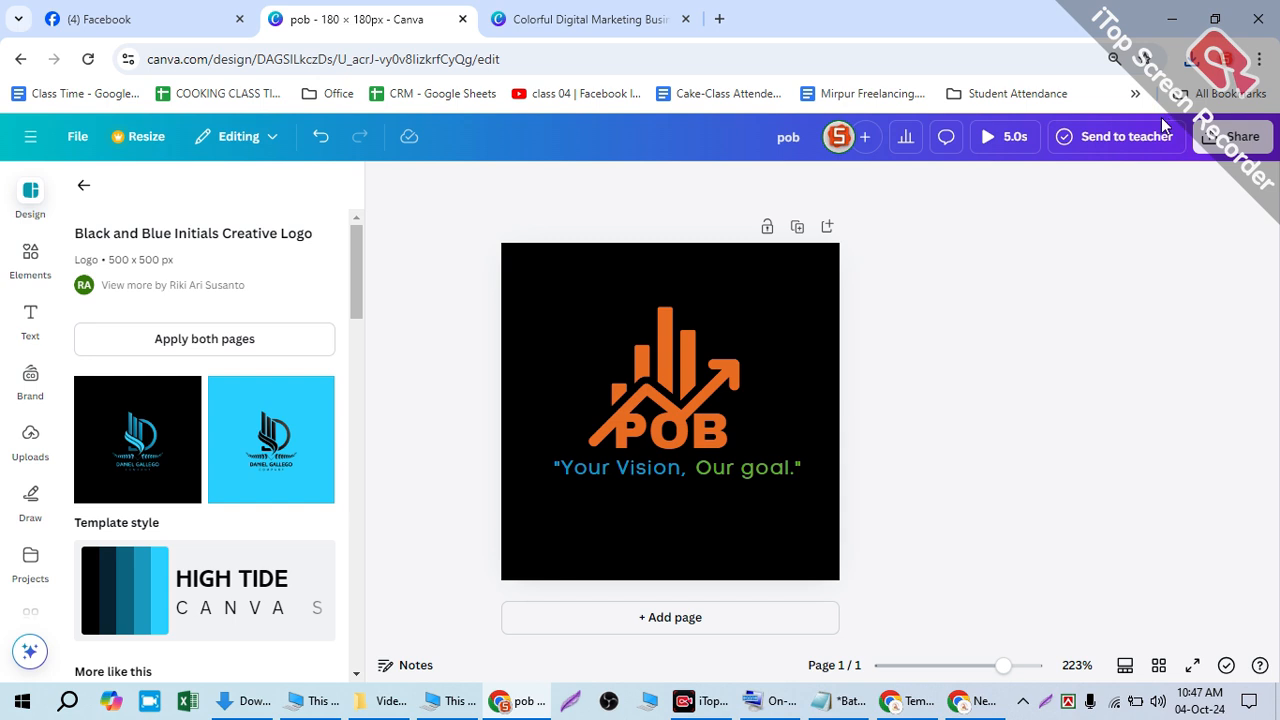
- Export the design as MP4 video, saving pob.mp4 in Downloads over the old file
left_click(1230, 136)
left_click(980, 500)
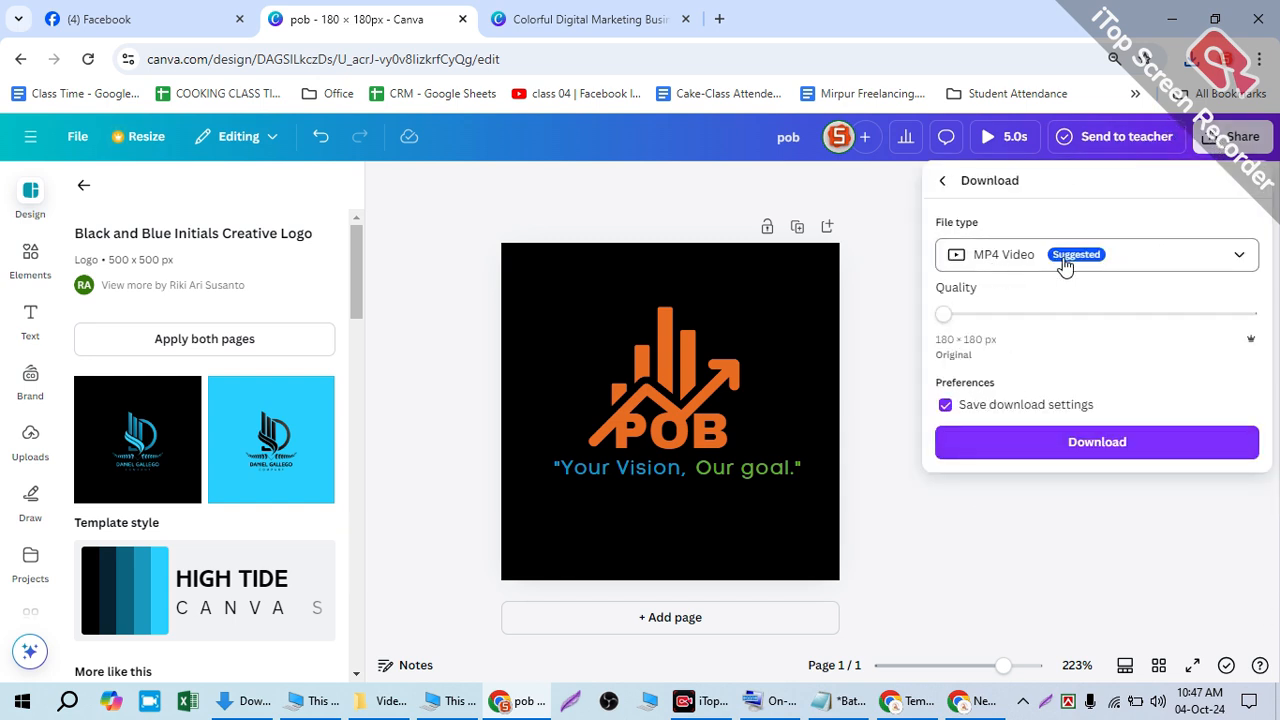
left_click(1115, 441)
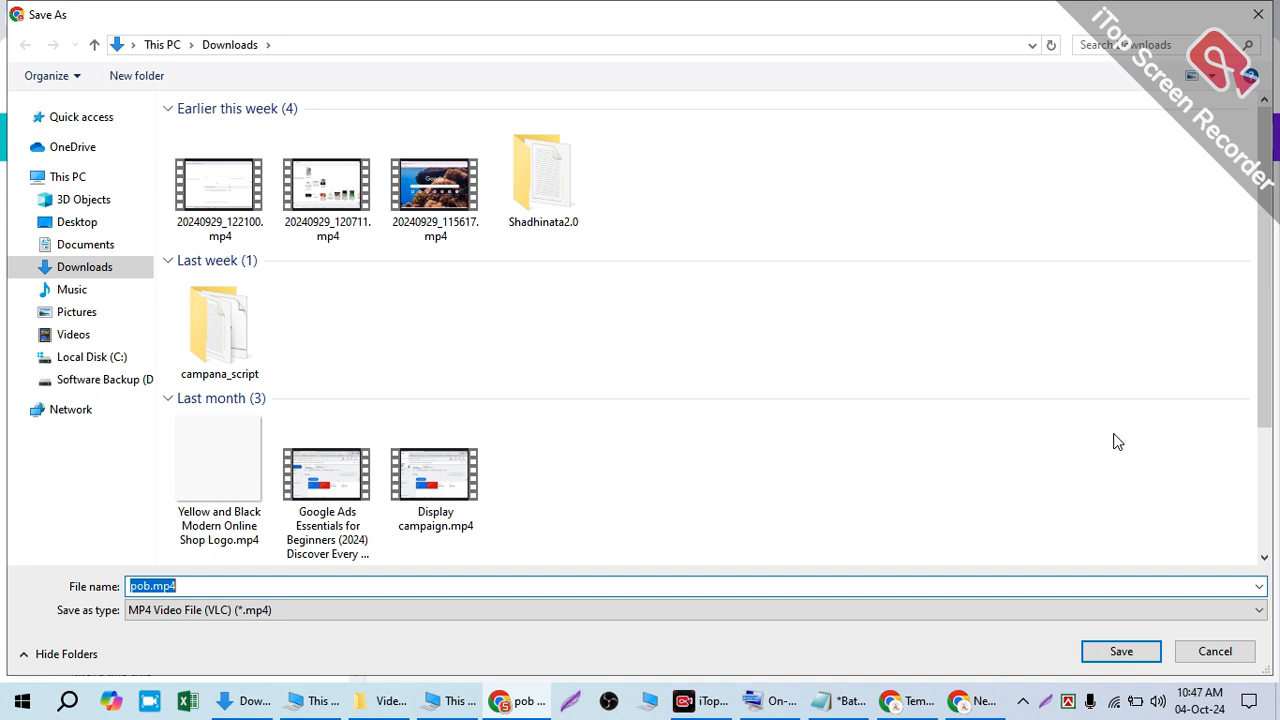
left_click(1134, 659)
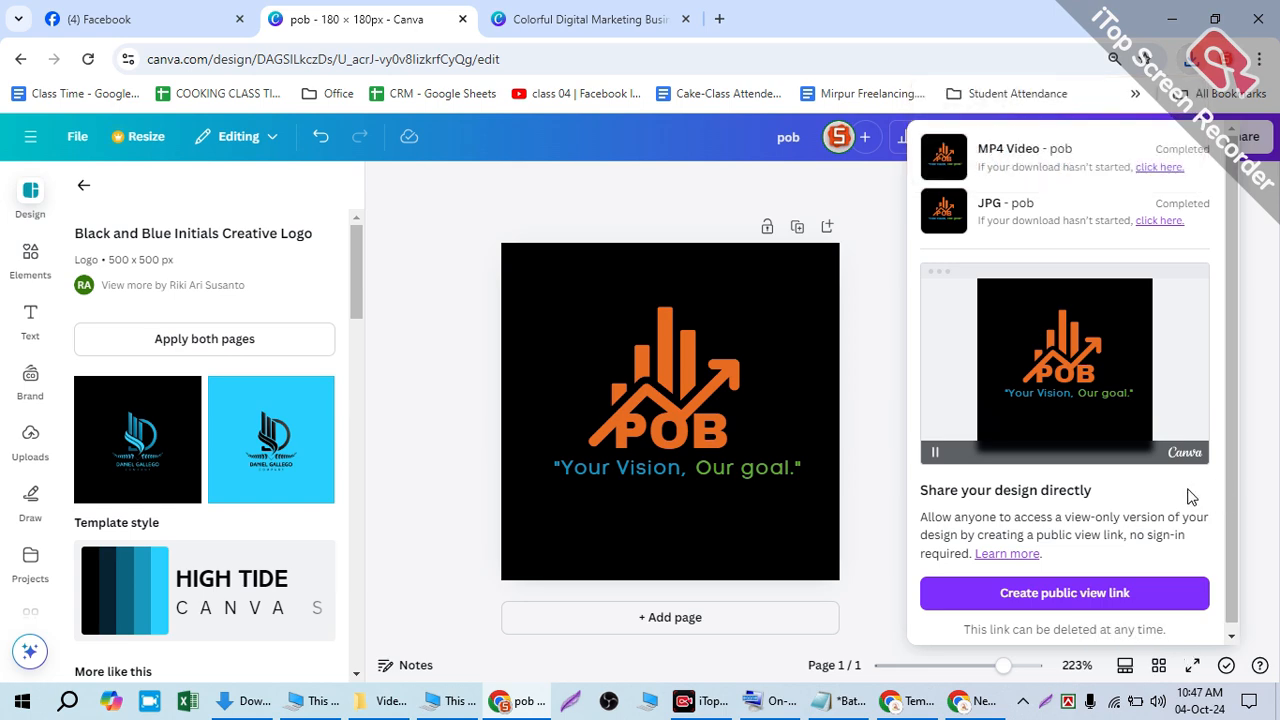
left_click(1156, 168)
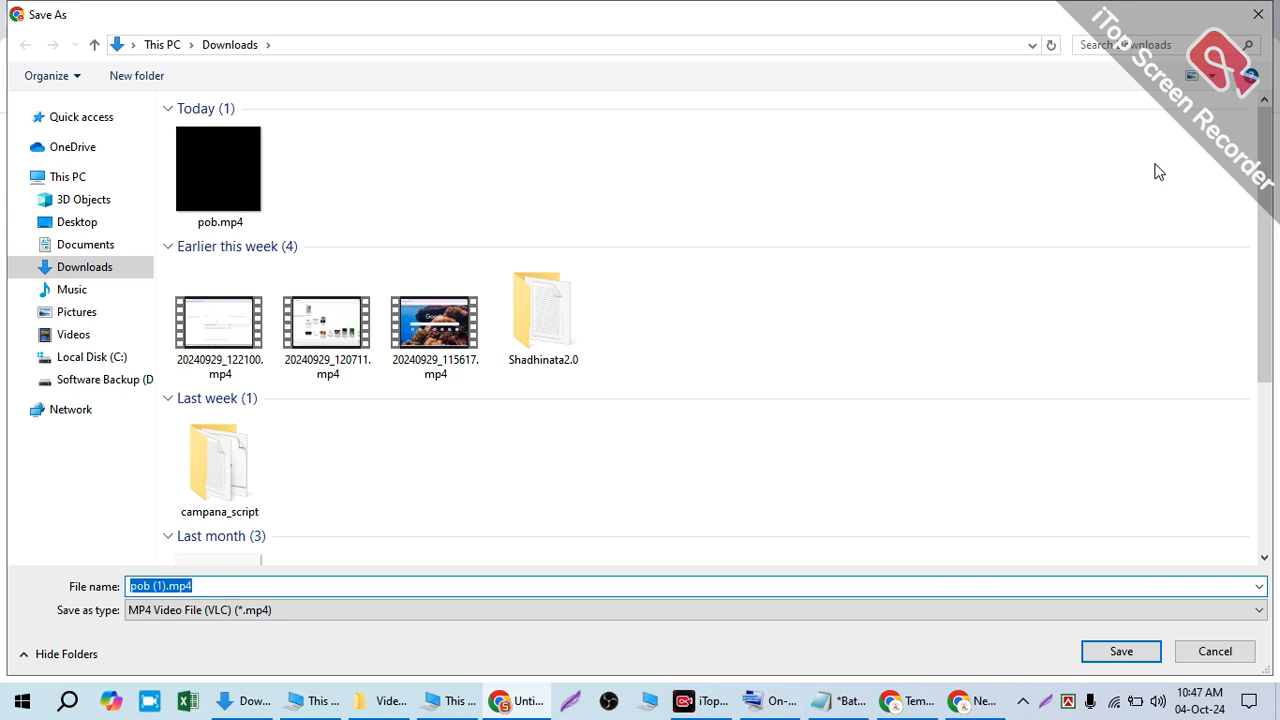
right_click(1155, 170)
left_click(506, 188)
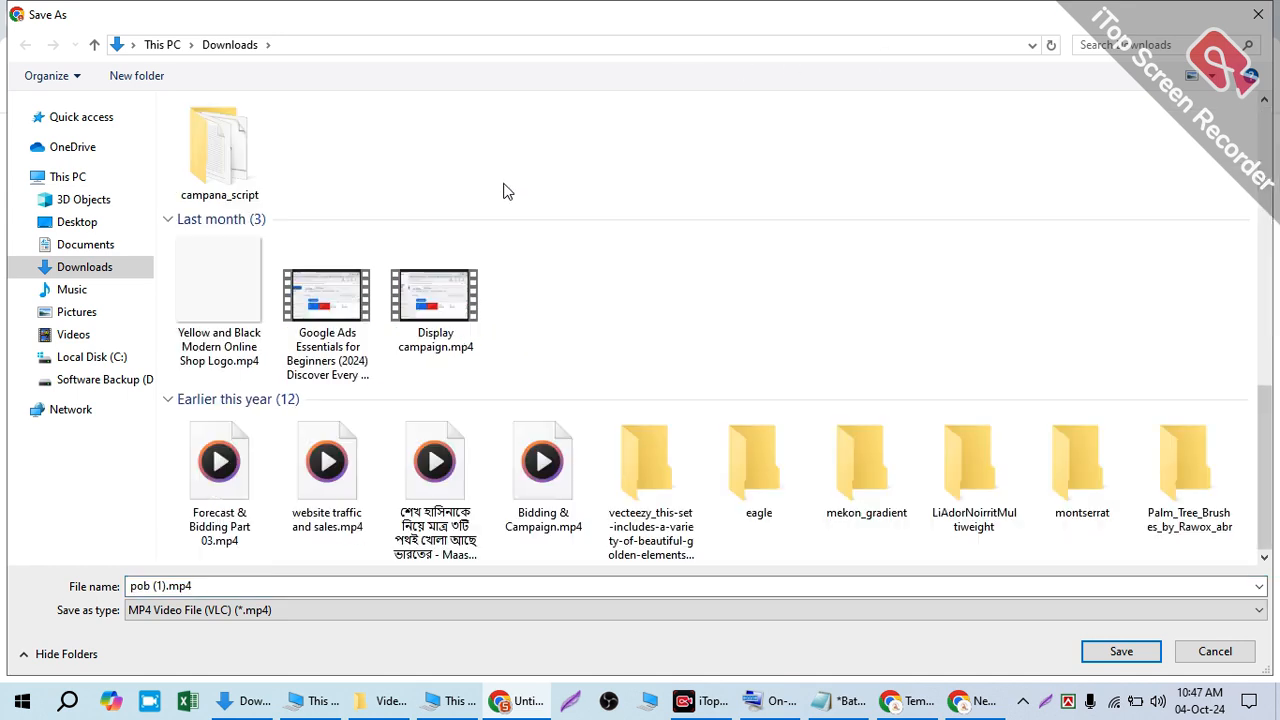
double_click(201, 155)
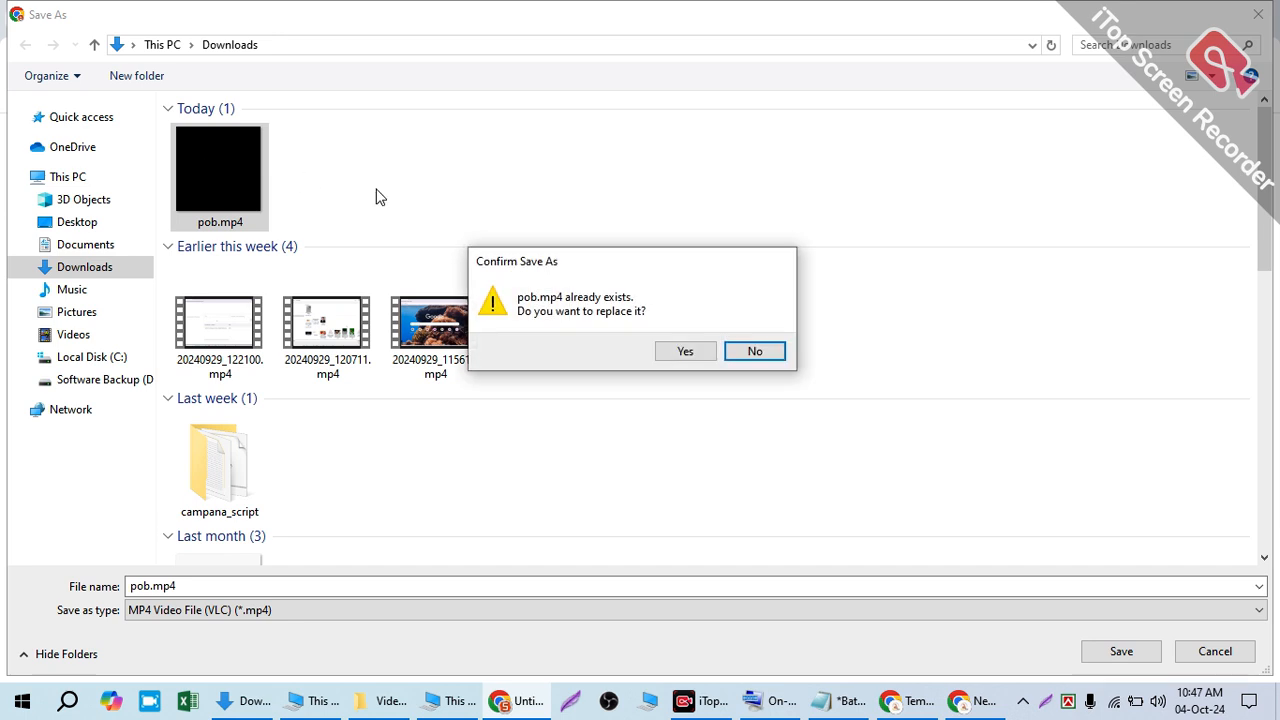
left_click(690, 355)
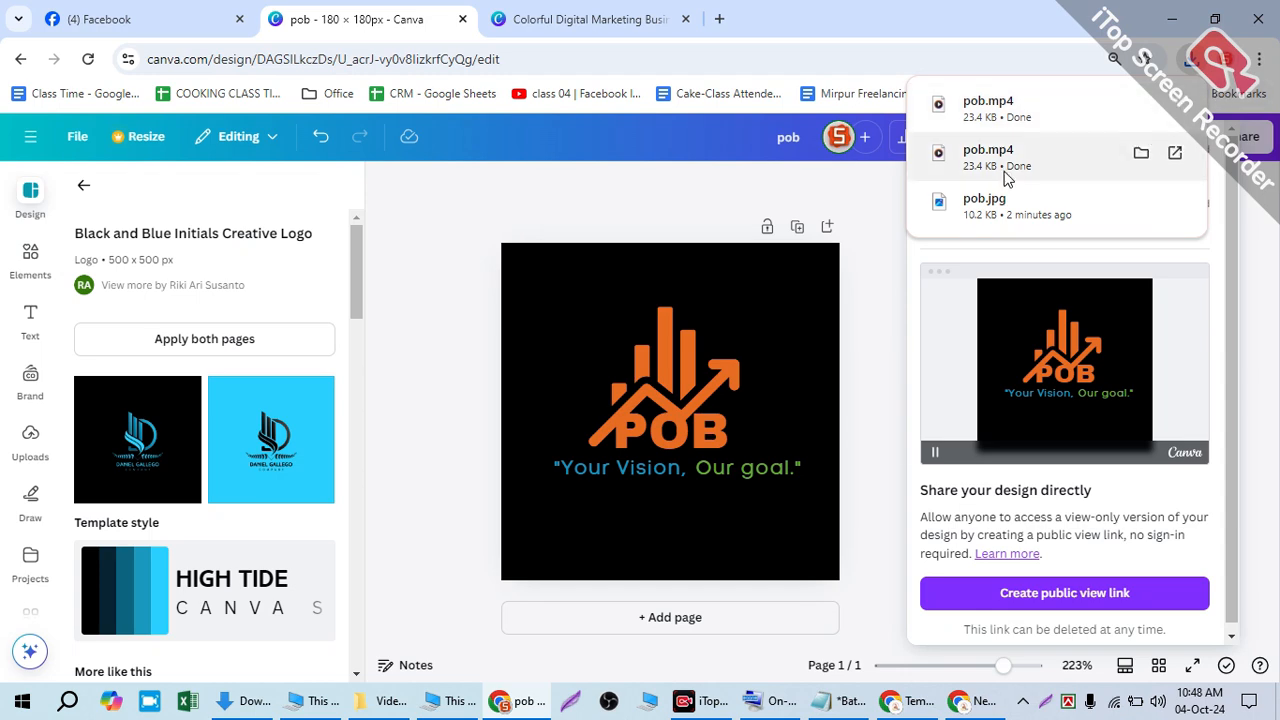
left_click(1092, 158)
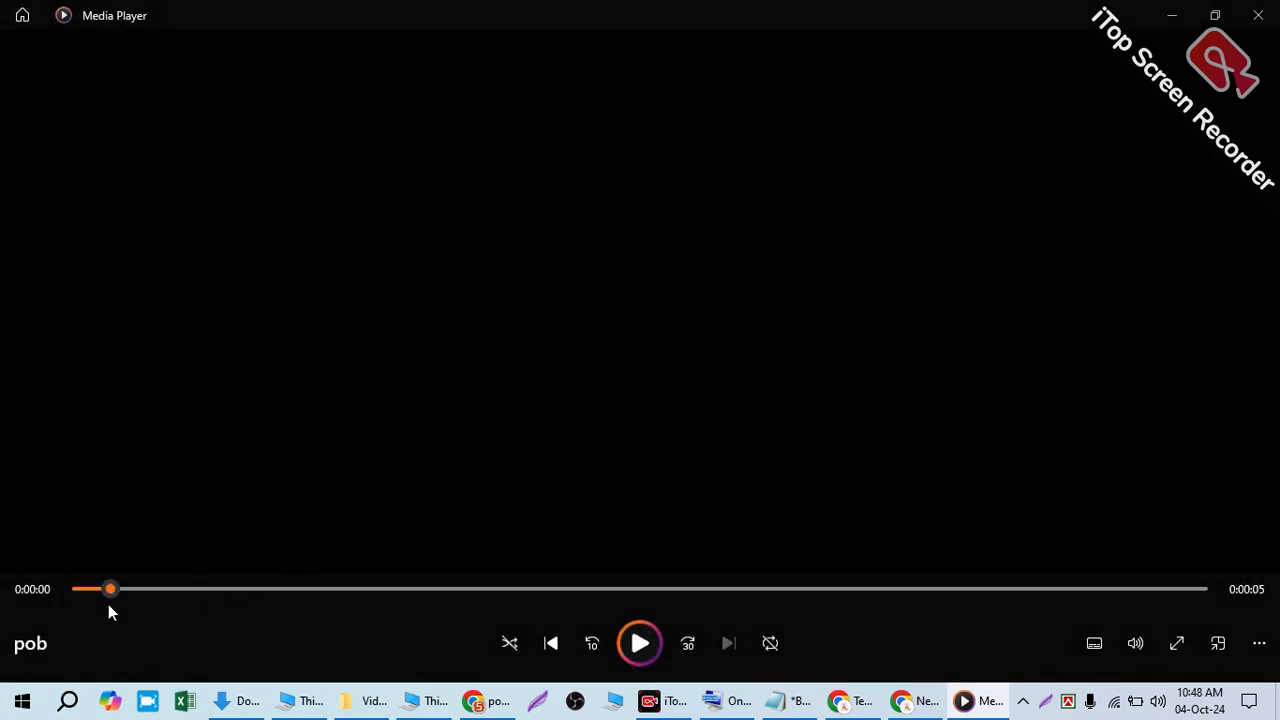
- Play the pob.mp4 clip through, close Media Player, and minimise the Chrome window
left_click(645, 645)
left_click(1270, 17)
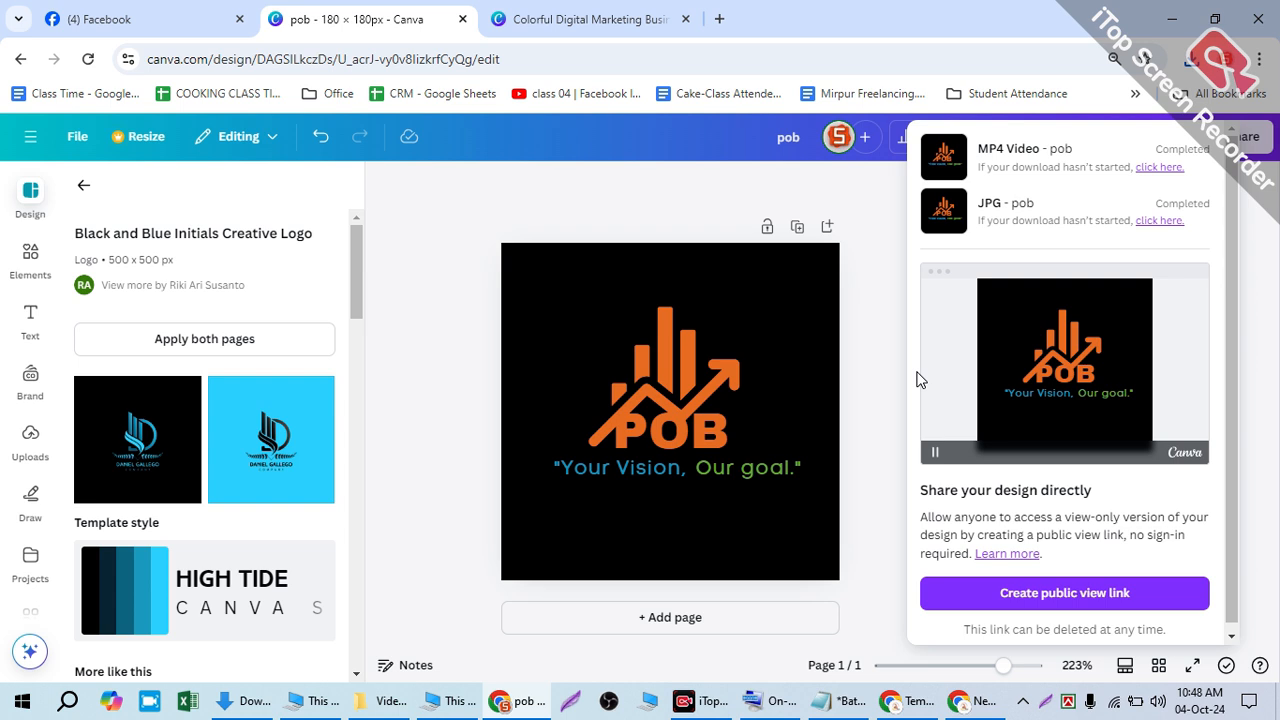
left_click(1174, 18)
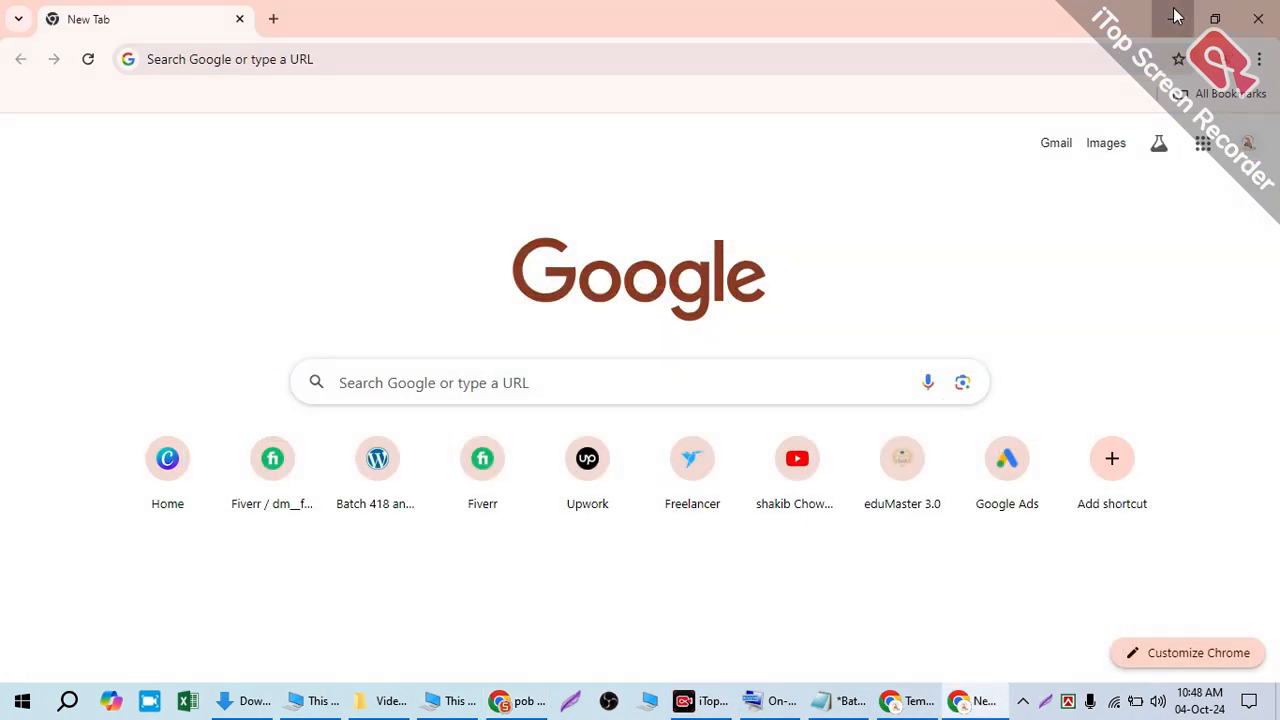
- From the desktop, open Downloads in File Explorer and preview pob.jpg
left_click(1176, 16)
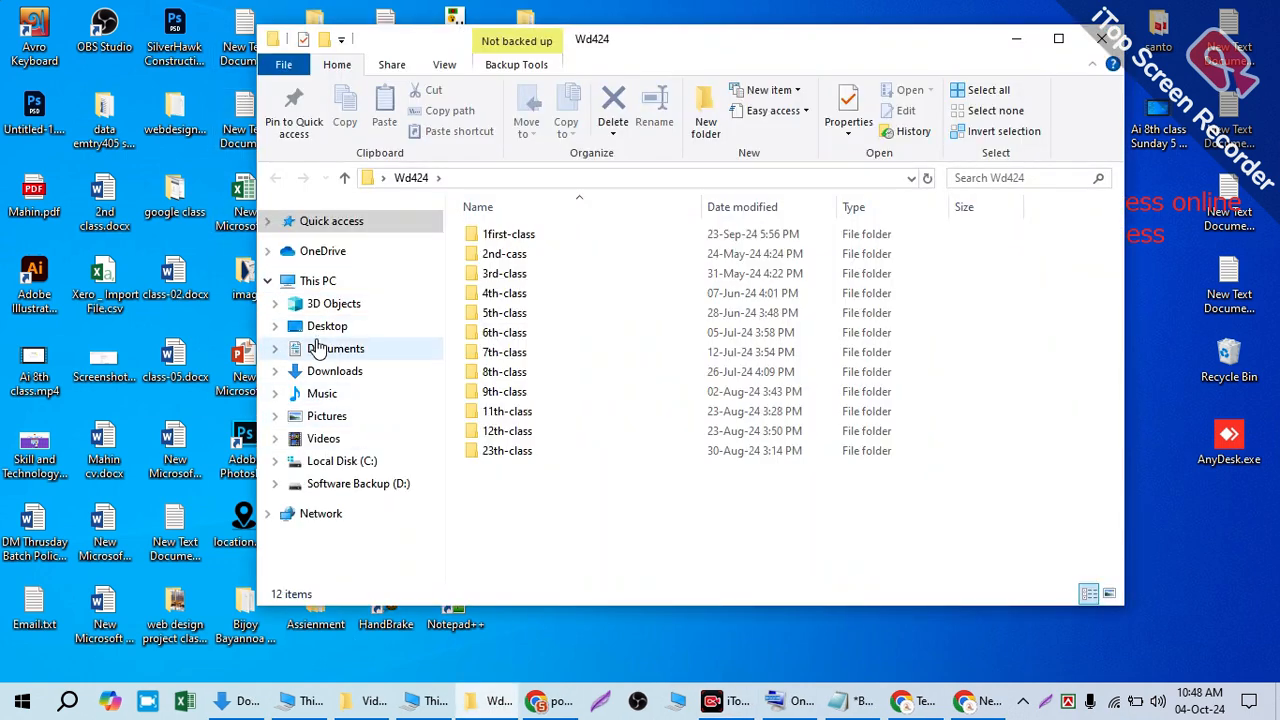
left_click(362, 371)
double_click(640, 278)
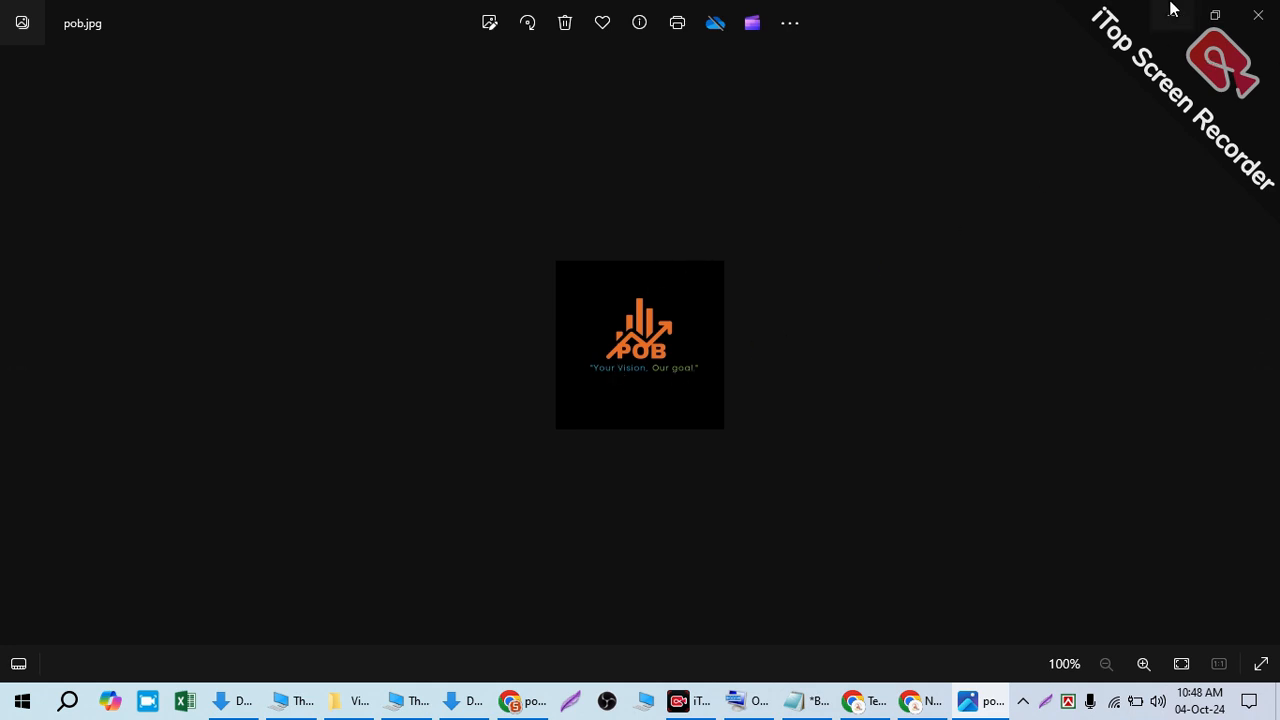
left_click(1258, 14)
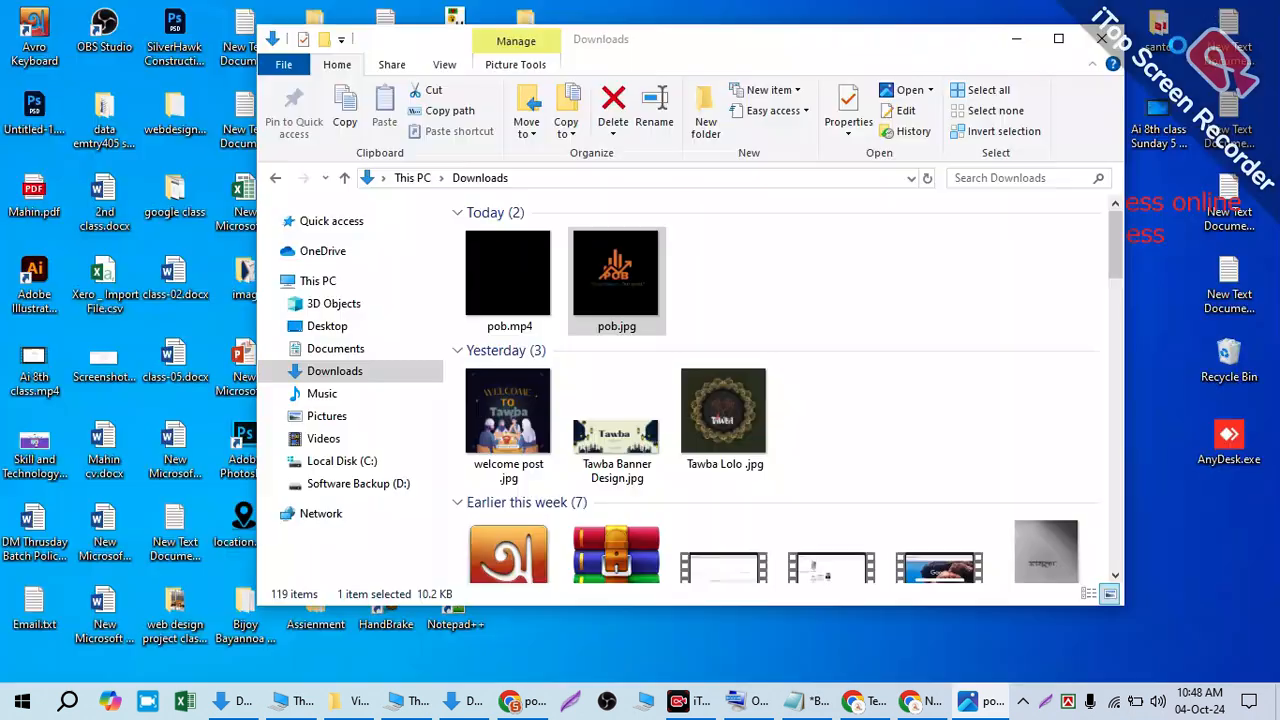
- Play pob.mp4, check pob.jpg's 180 × 180 details, and minimise the Downloads window
left_click(514, 284)
double_click(515, 284)
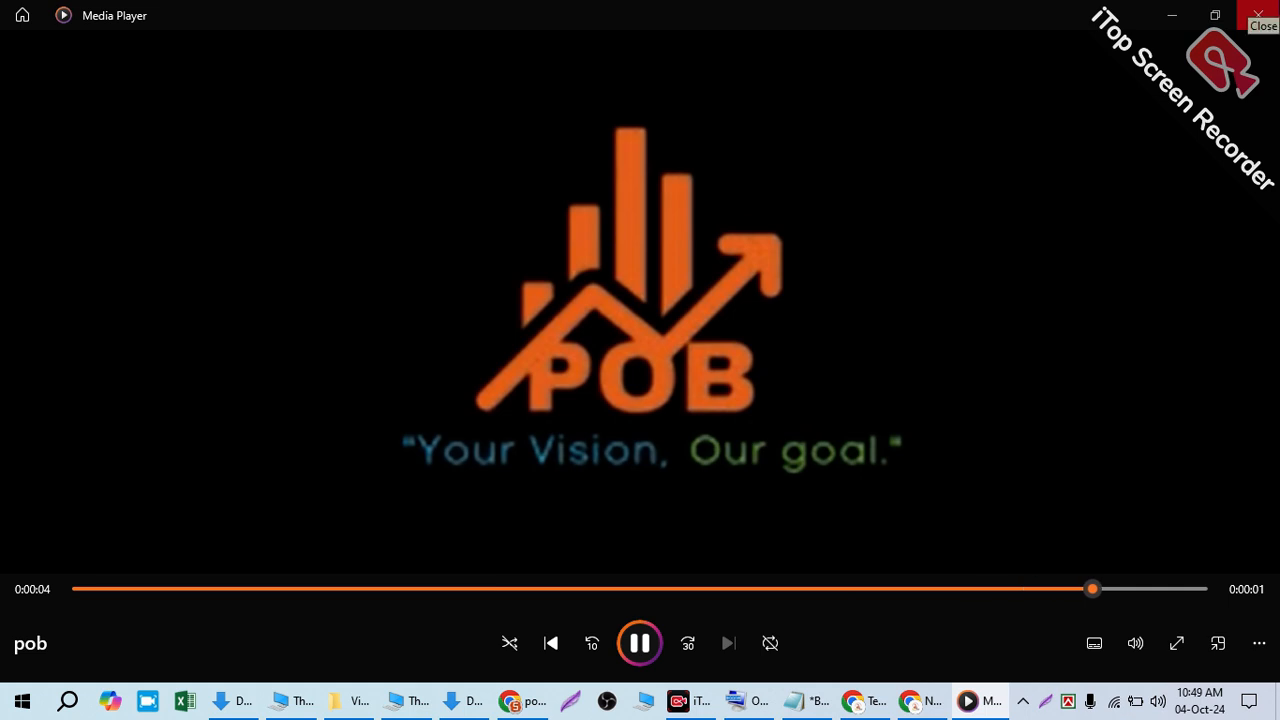
left_click(1258, 14)
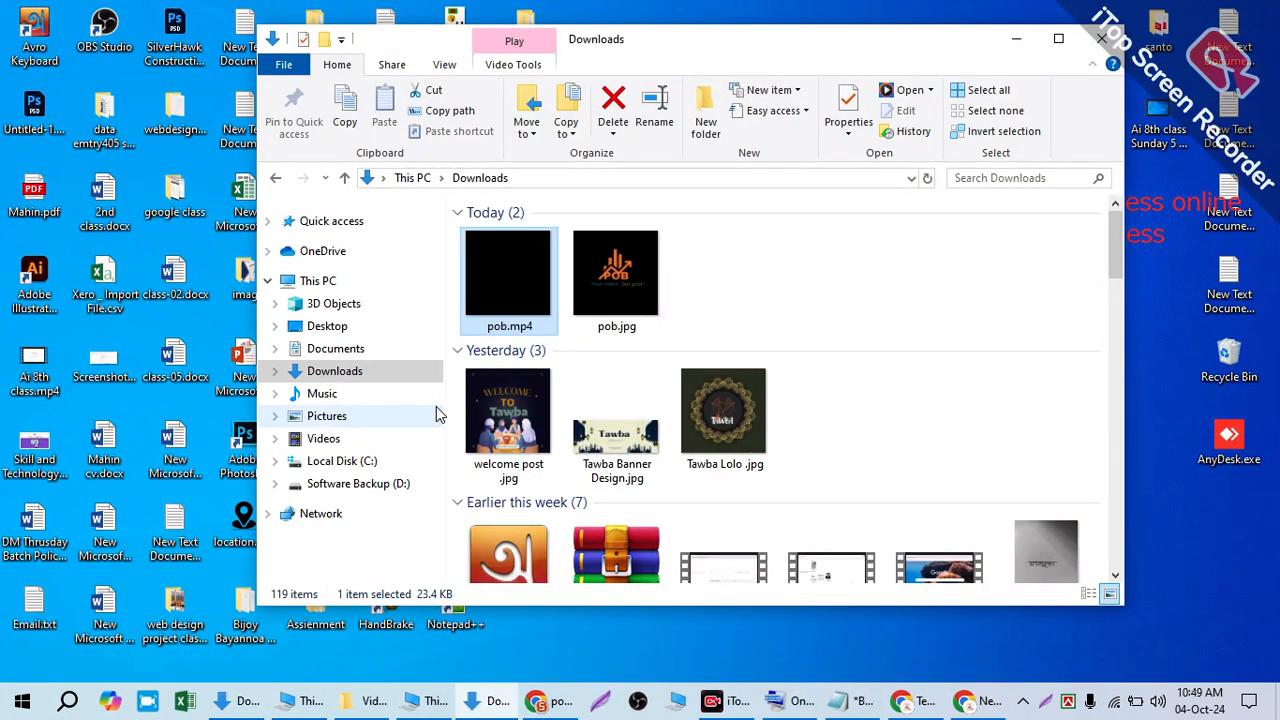
left_click(642, 305)
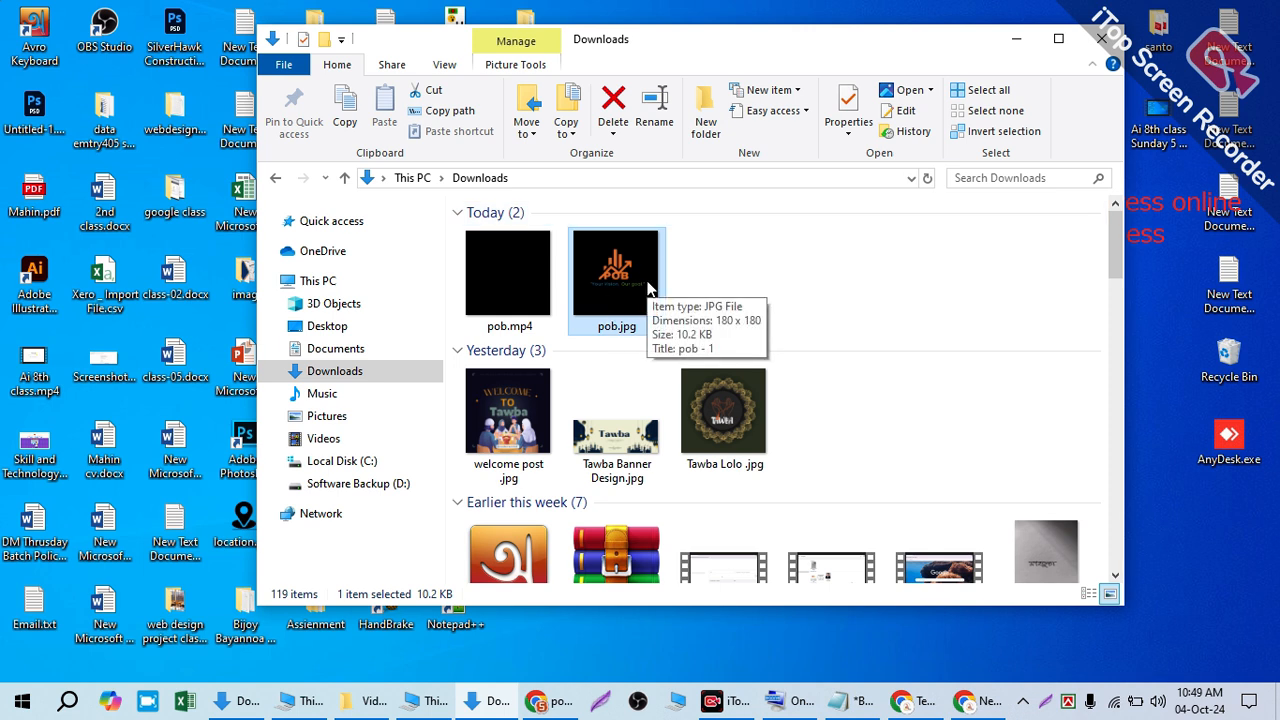
left_click(1034, 46)
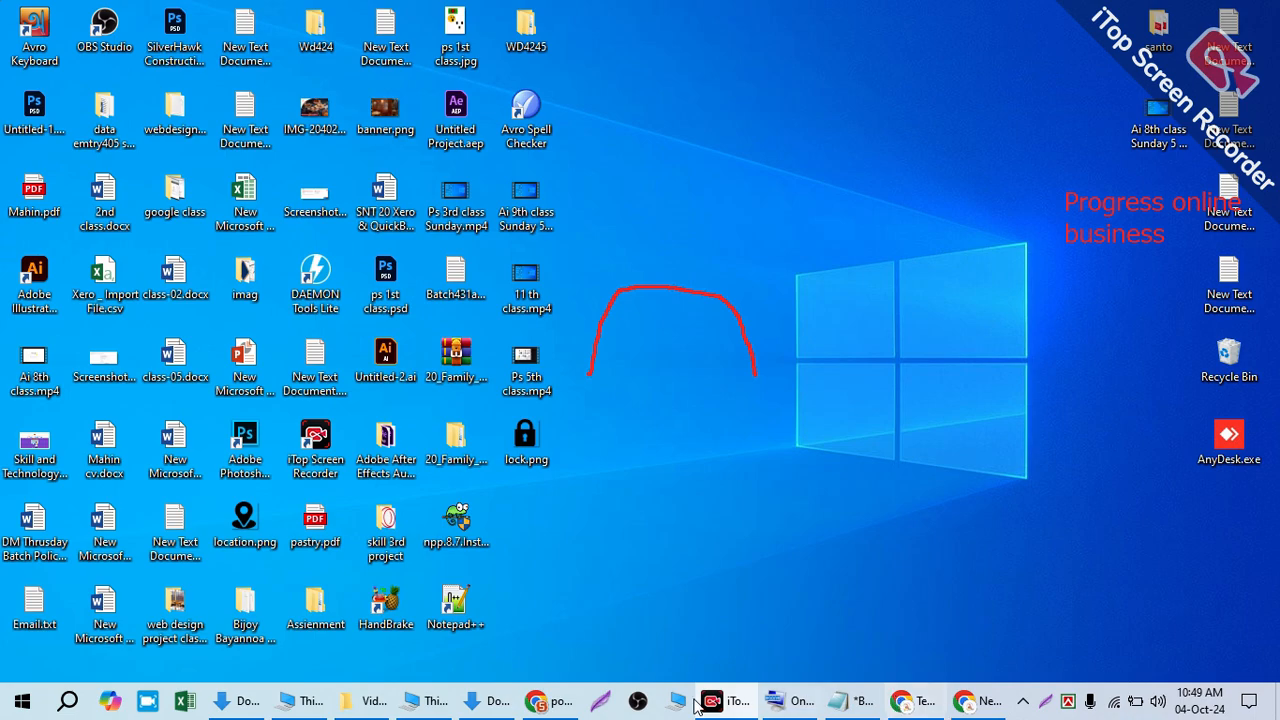
- Bring Chrome back to the Canva editor and close the download panel
left_click(985, 703)
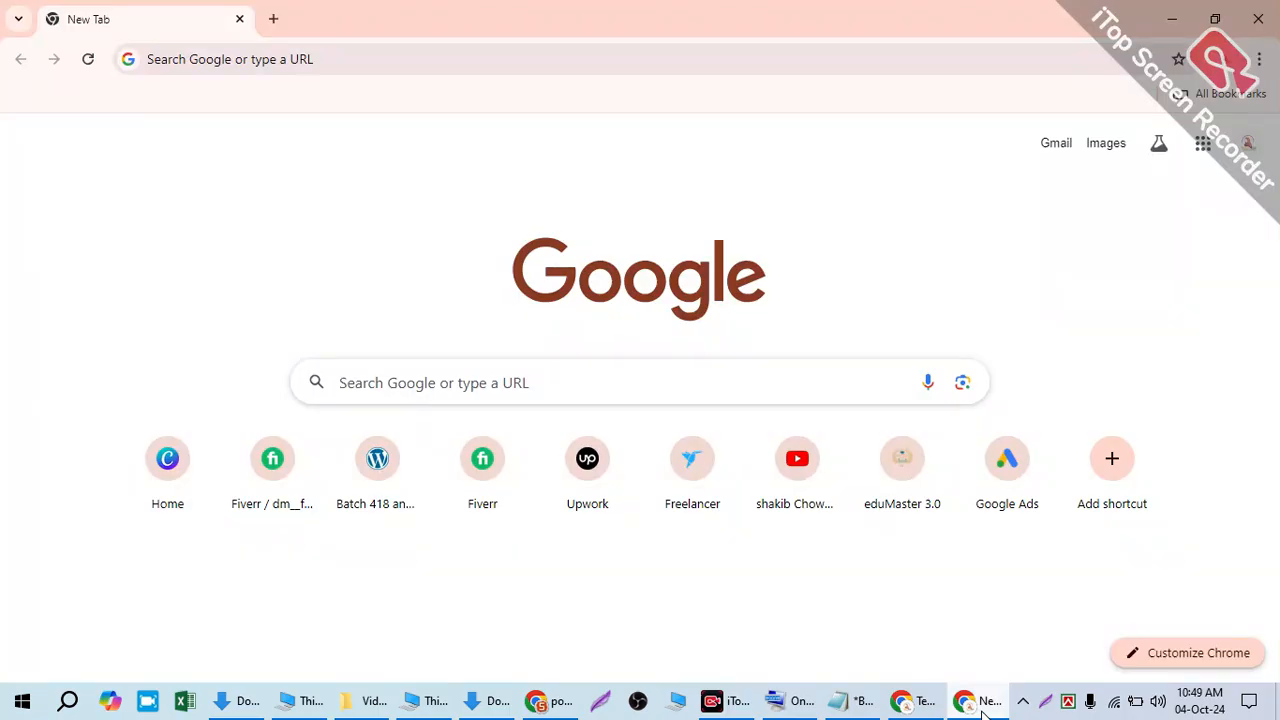
left_click(537, 703)
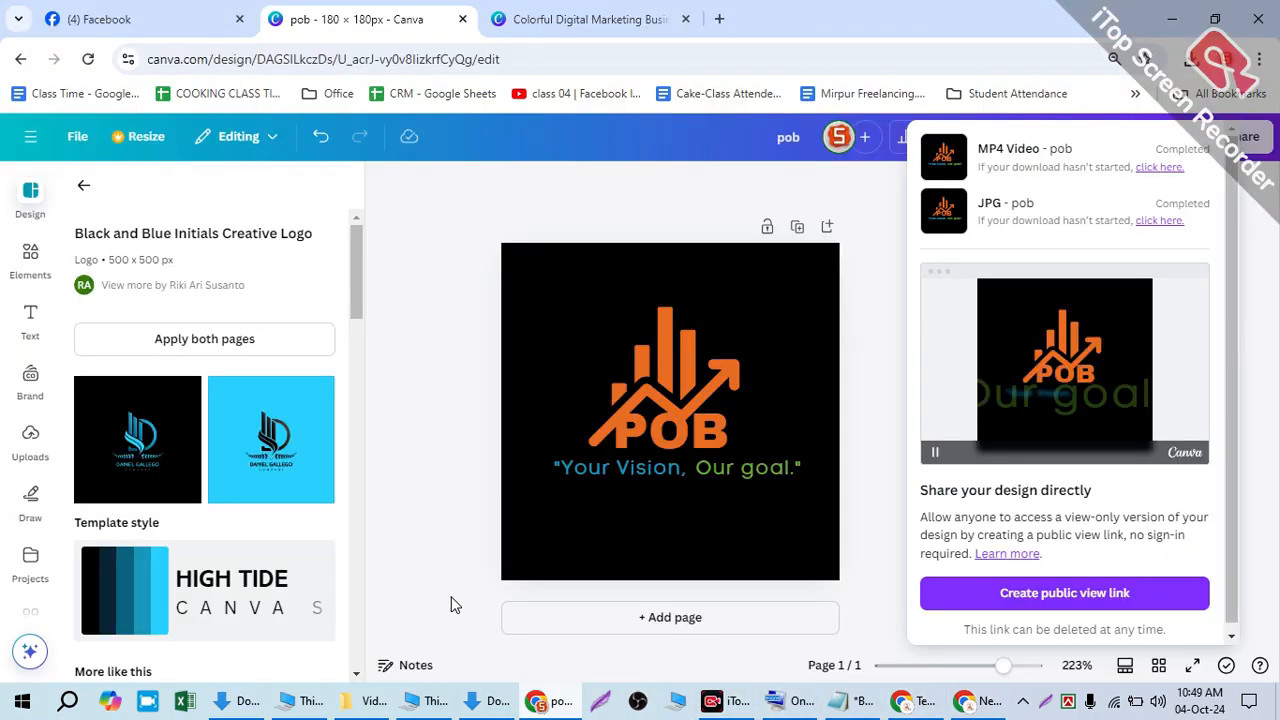
left_click(414, 373)
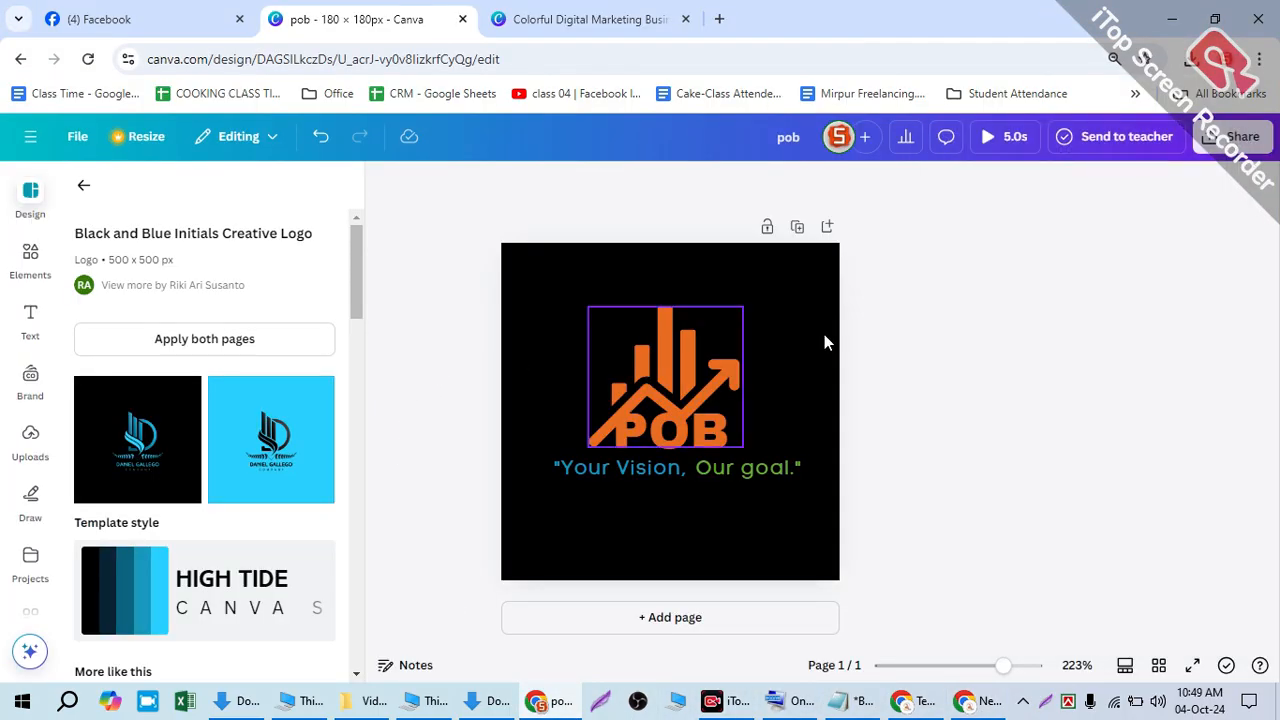
left_click(82, 185)
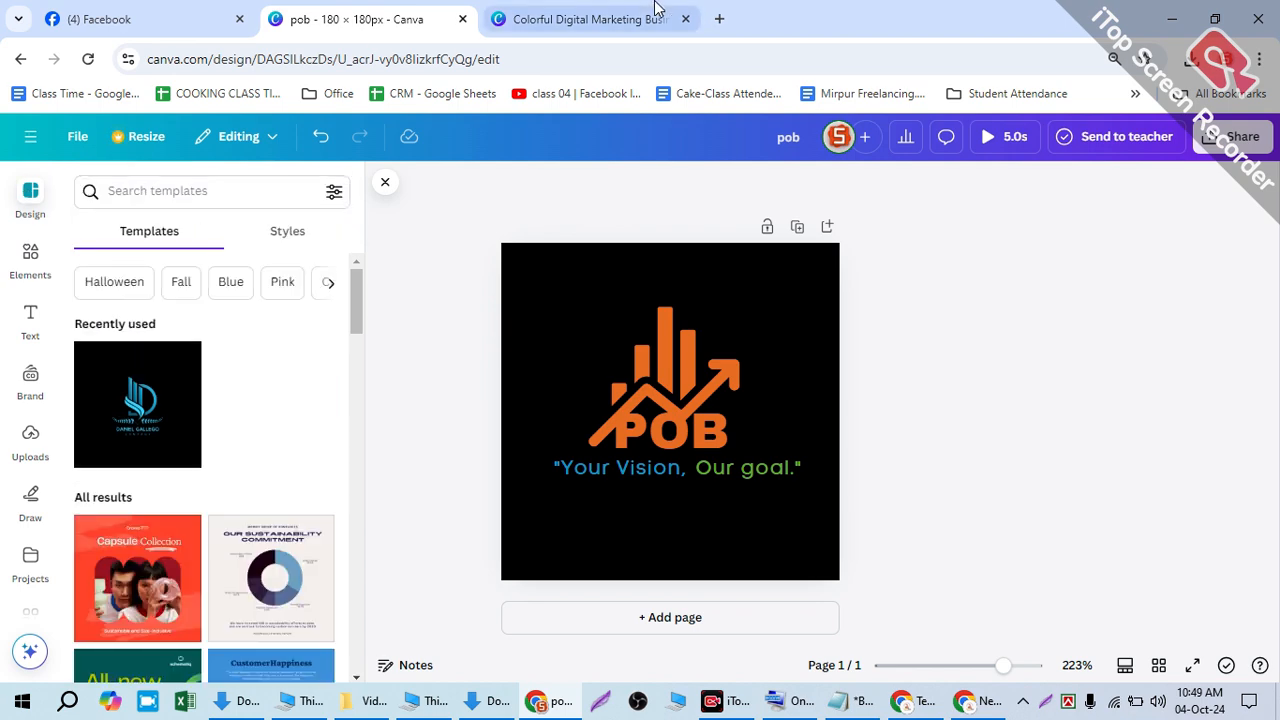
- From the Colorful Digital Marketing Business Logo tab, go to Canva's Home page
left_click(525, 20)
left_click(117, 14)
key("ctrl+shift+Tab")
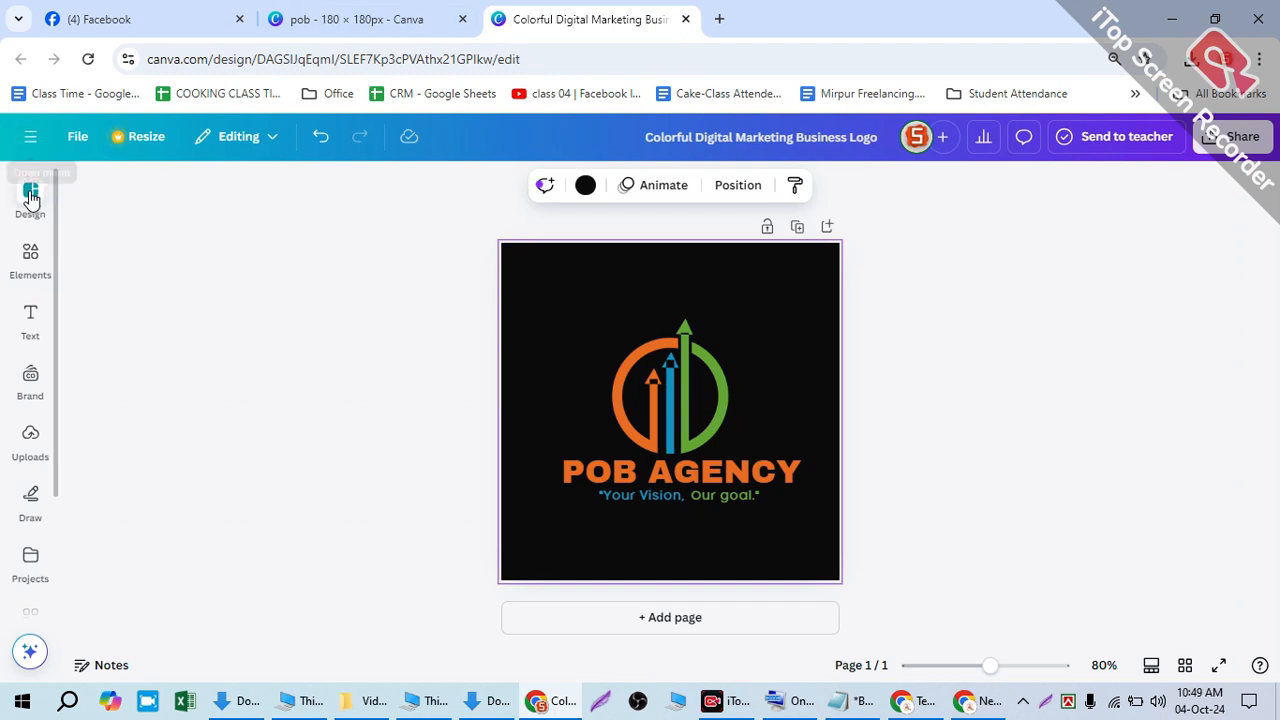
left_click(33, 139)
left_click(35, 141)
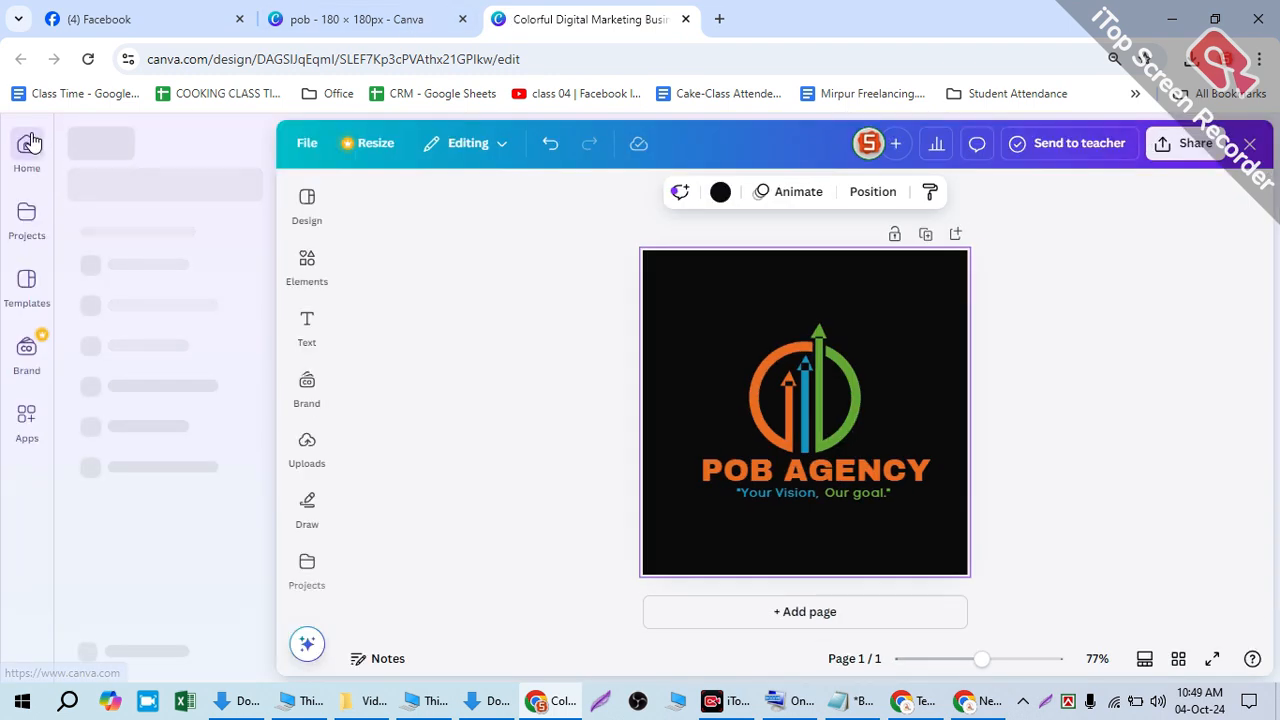
left_click(19, 146)
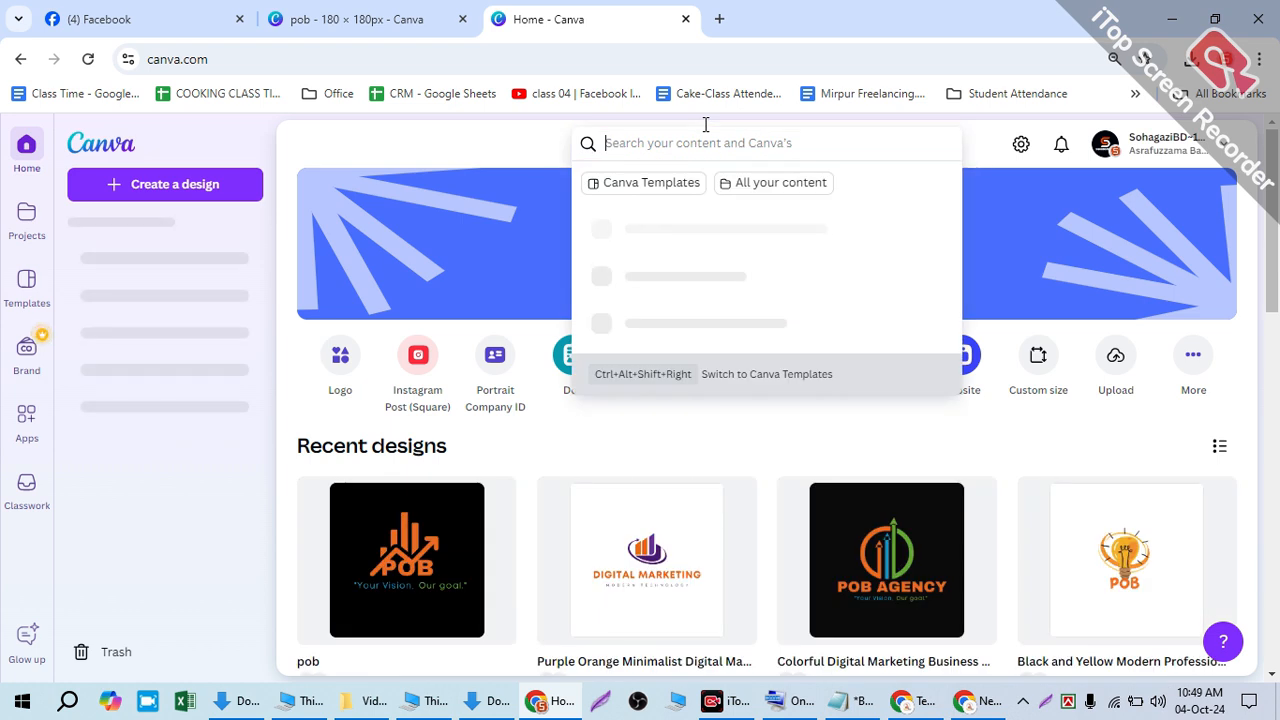
- Search Canva for 'facebook cover photo design for digital agency'
type("Co")
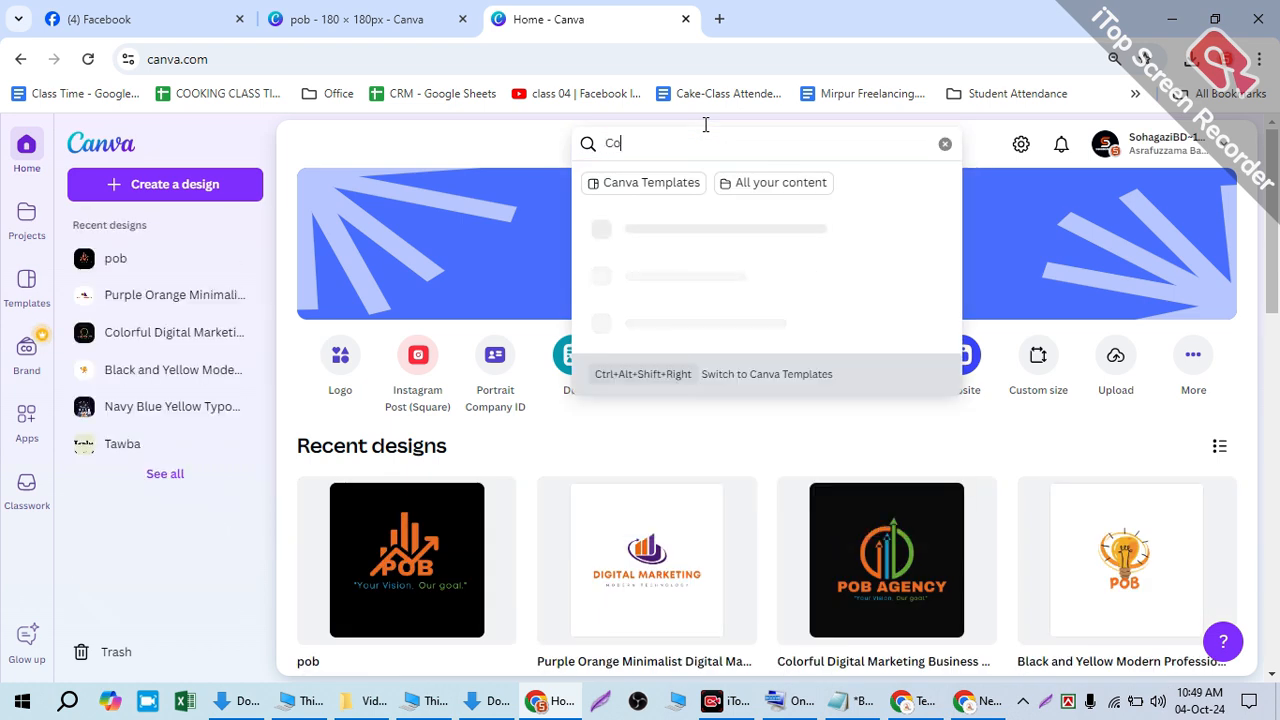
type("ver photo")
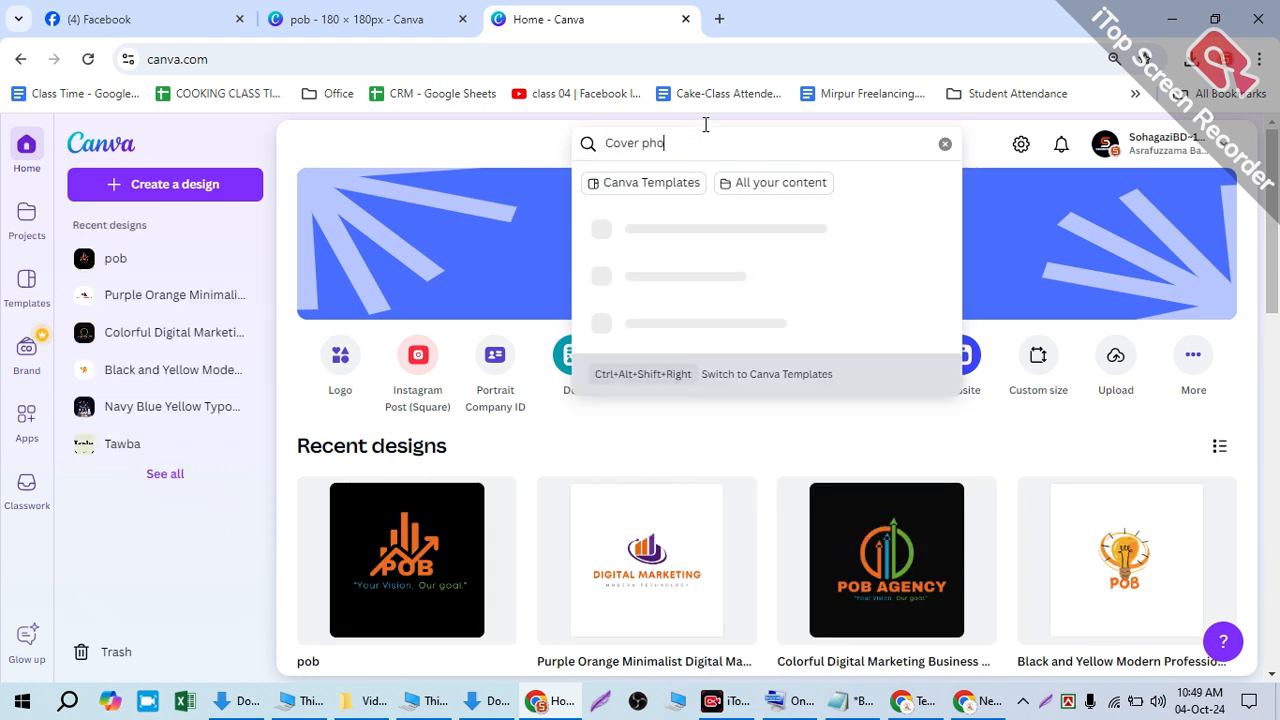
key("BackSpace")
key("BackSpace")
key("BackSpace")
key("BackSpace")
key("BackSpace")
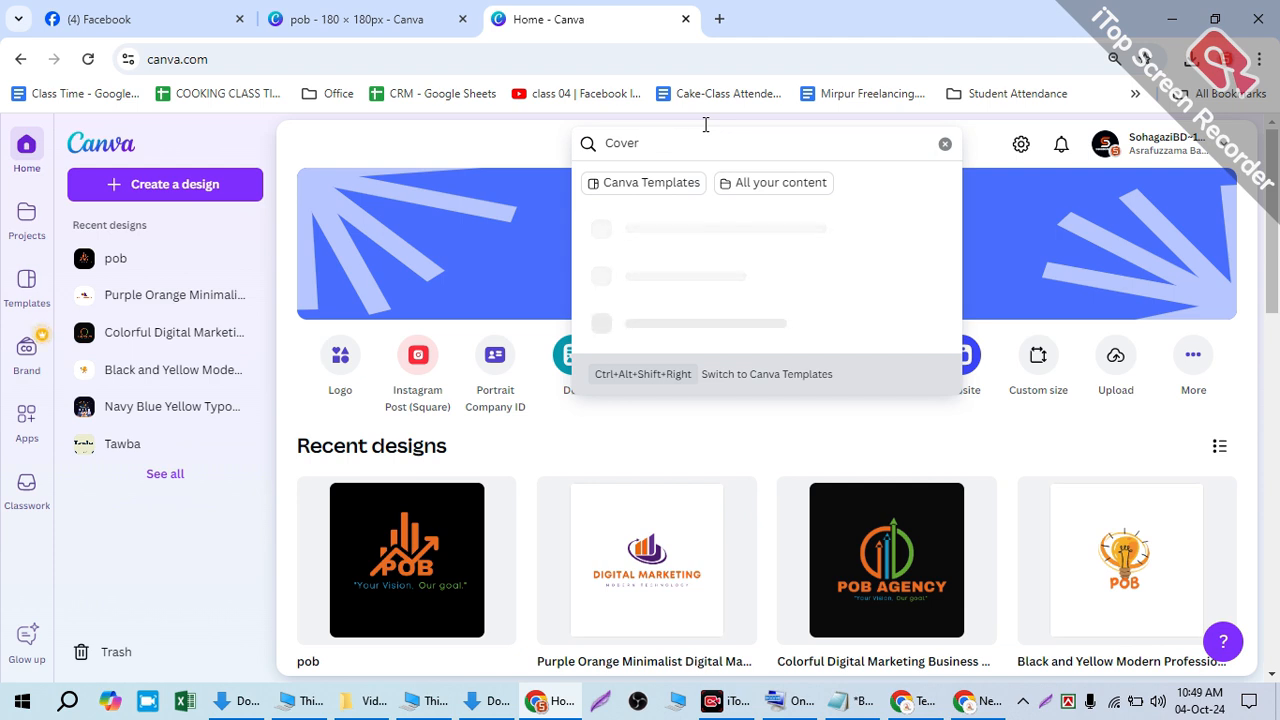
type("de")
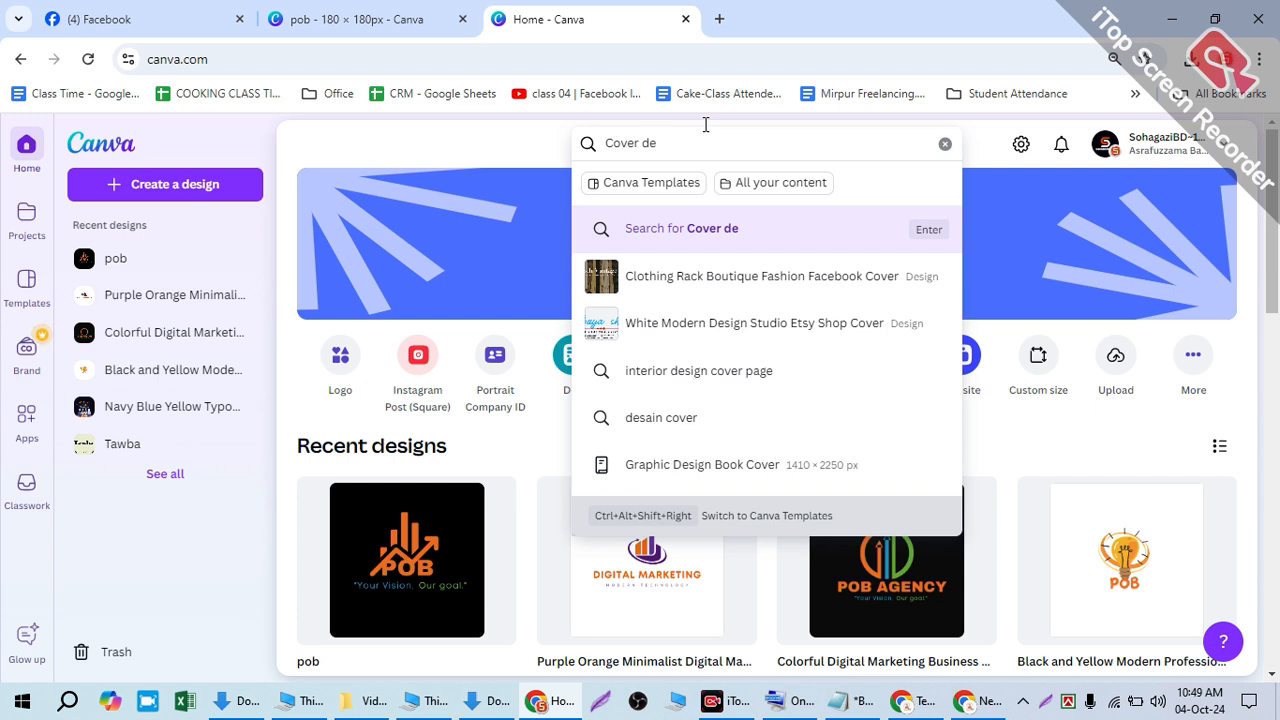
key("BackSpace")
key("BackSpace")
key("BackSpace")
key("BackSpace")
key("BackSpace")
key("BackSpace")
key("BackSpace")
key("BackSpace")
type("faceboo")
type("k vo")
type("cog")
type("r")
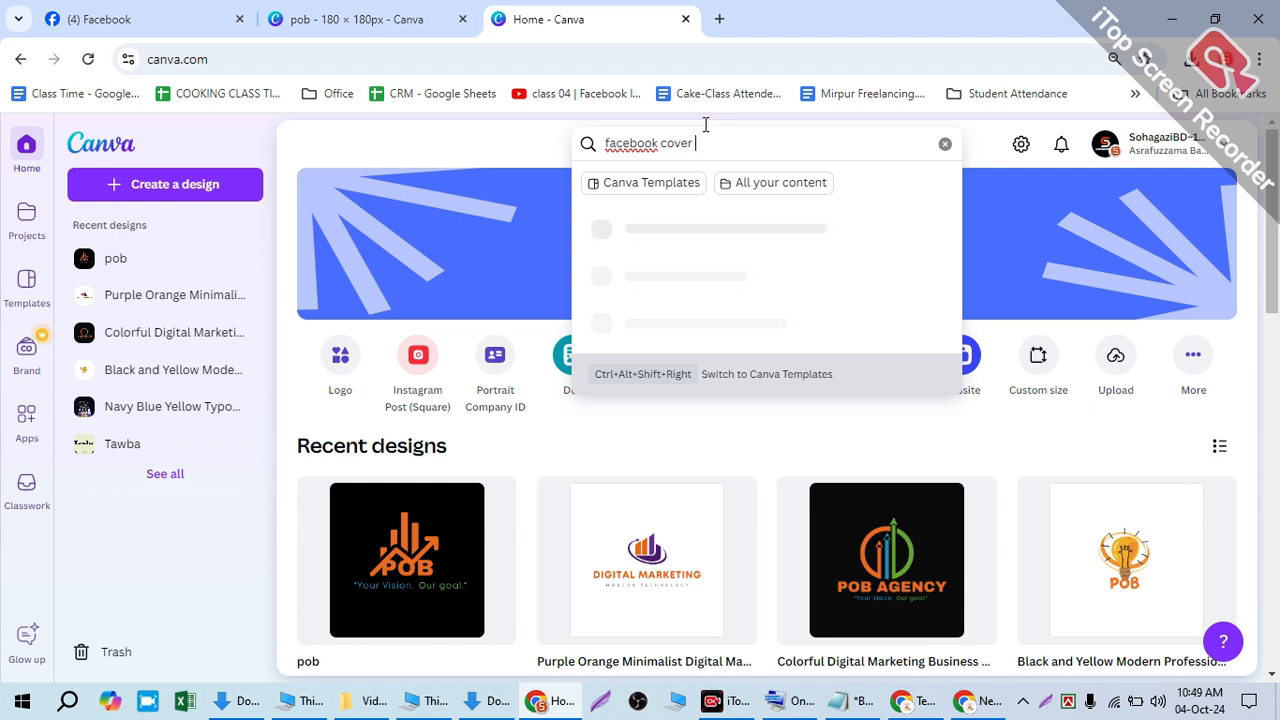
type(" photo design")
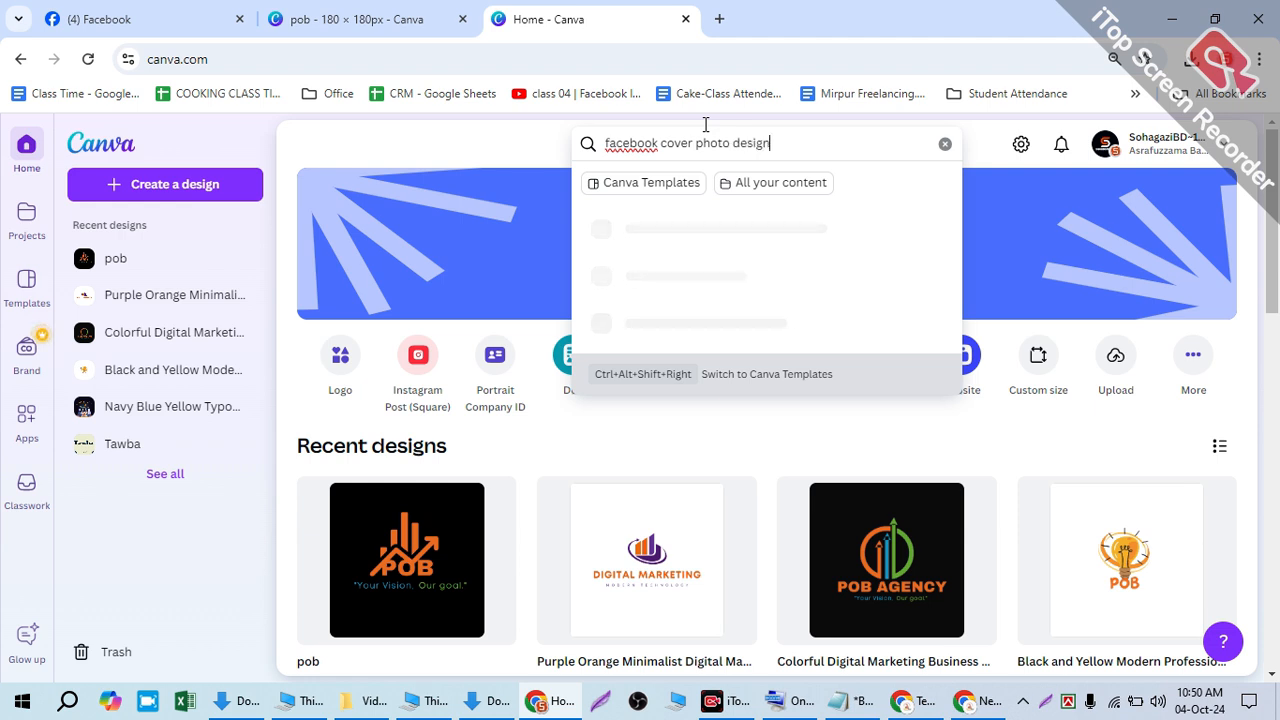
type(" for")
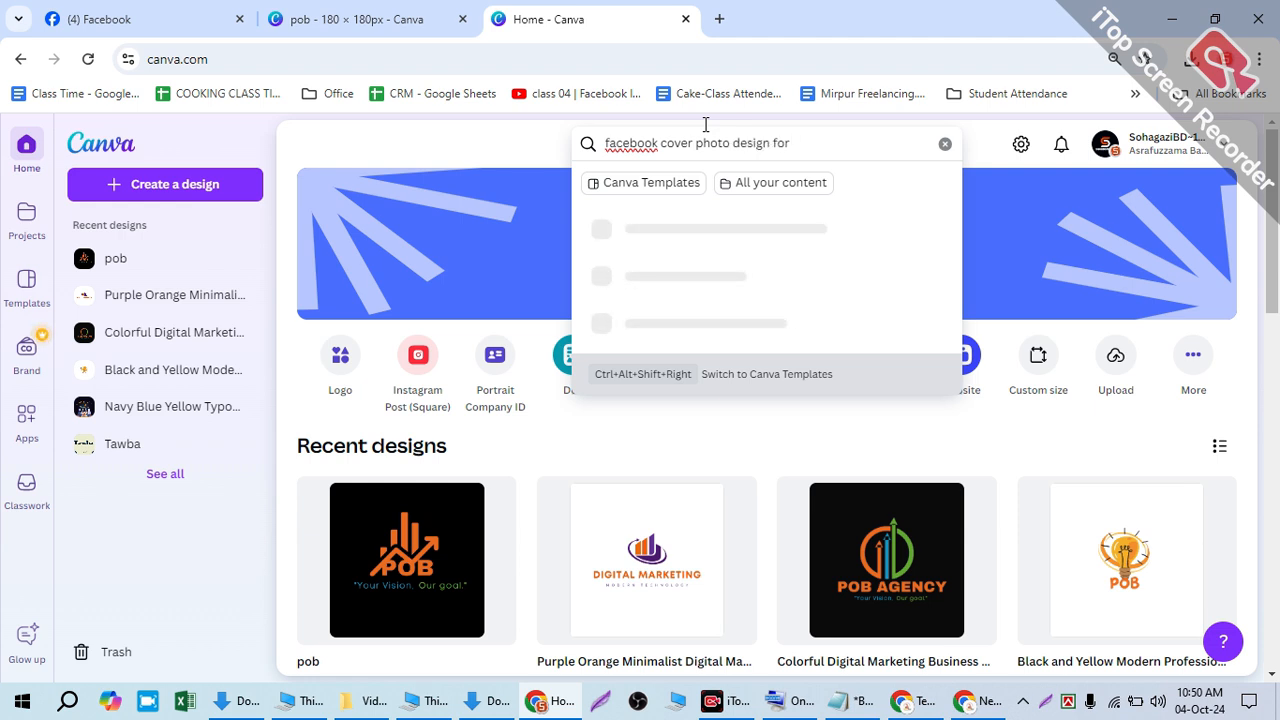
type(" digital ")
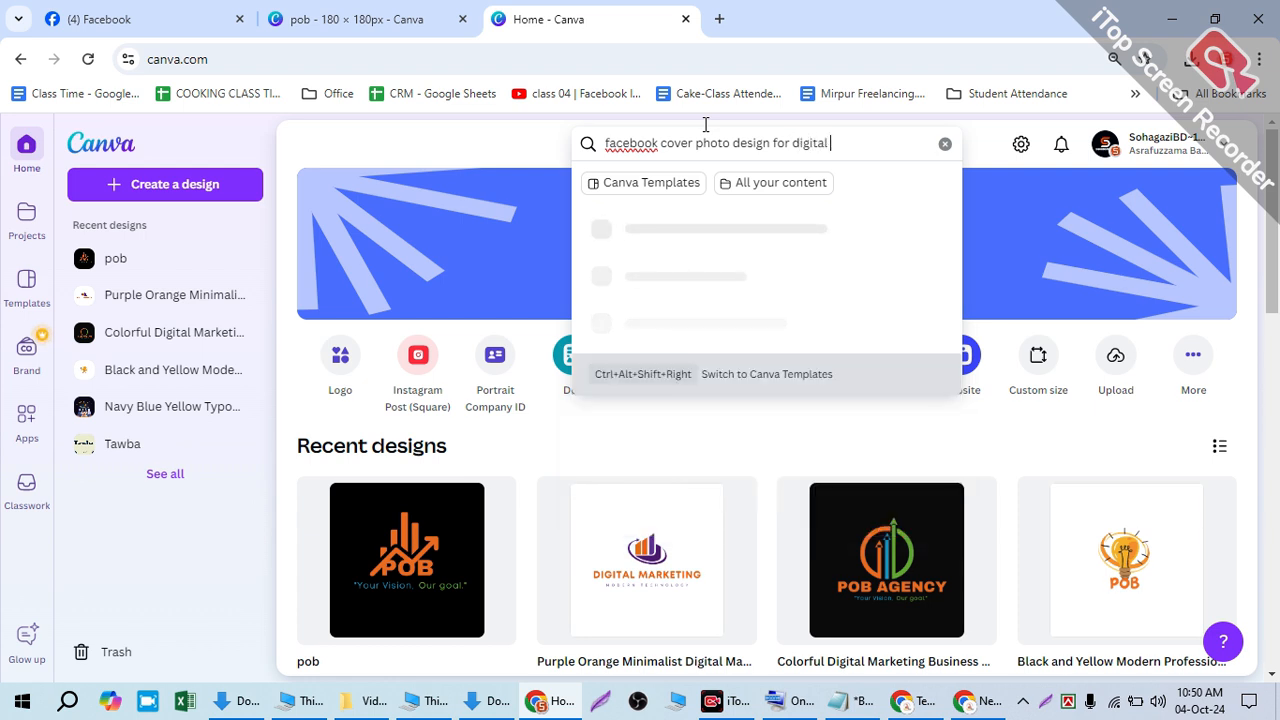
type("agency")
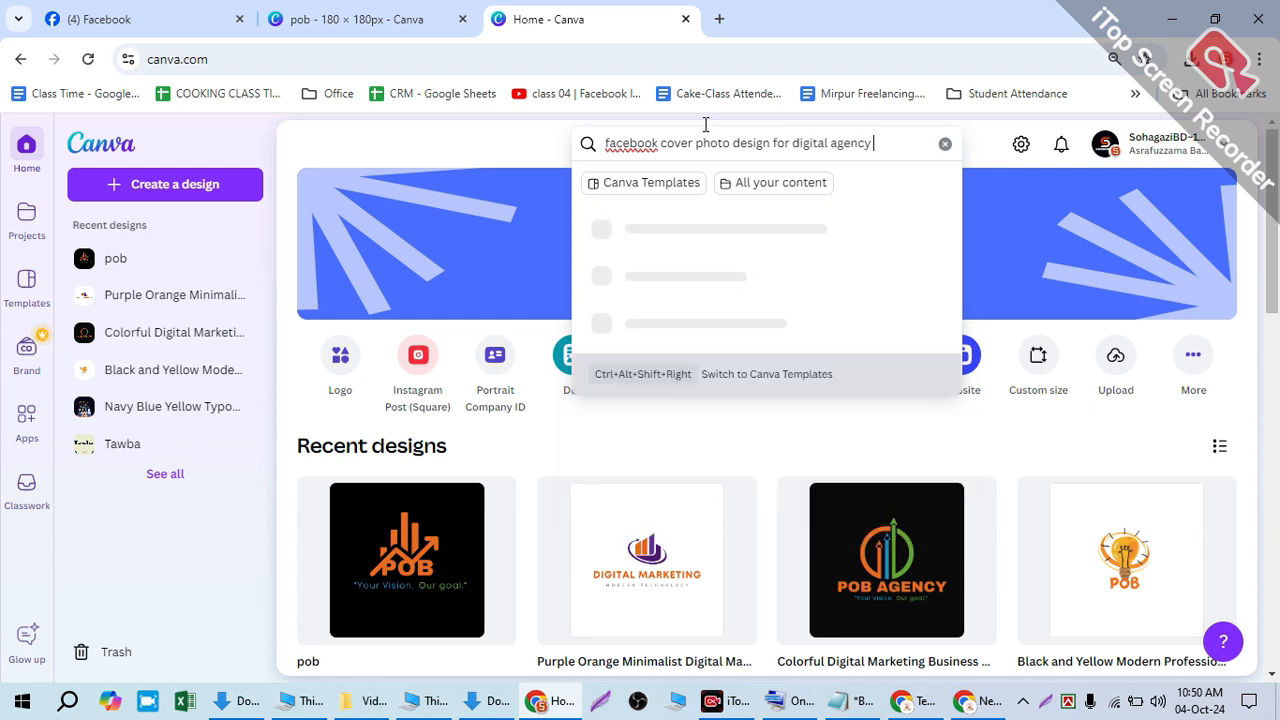
key("Return")
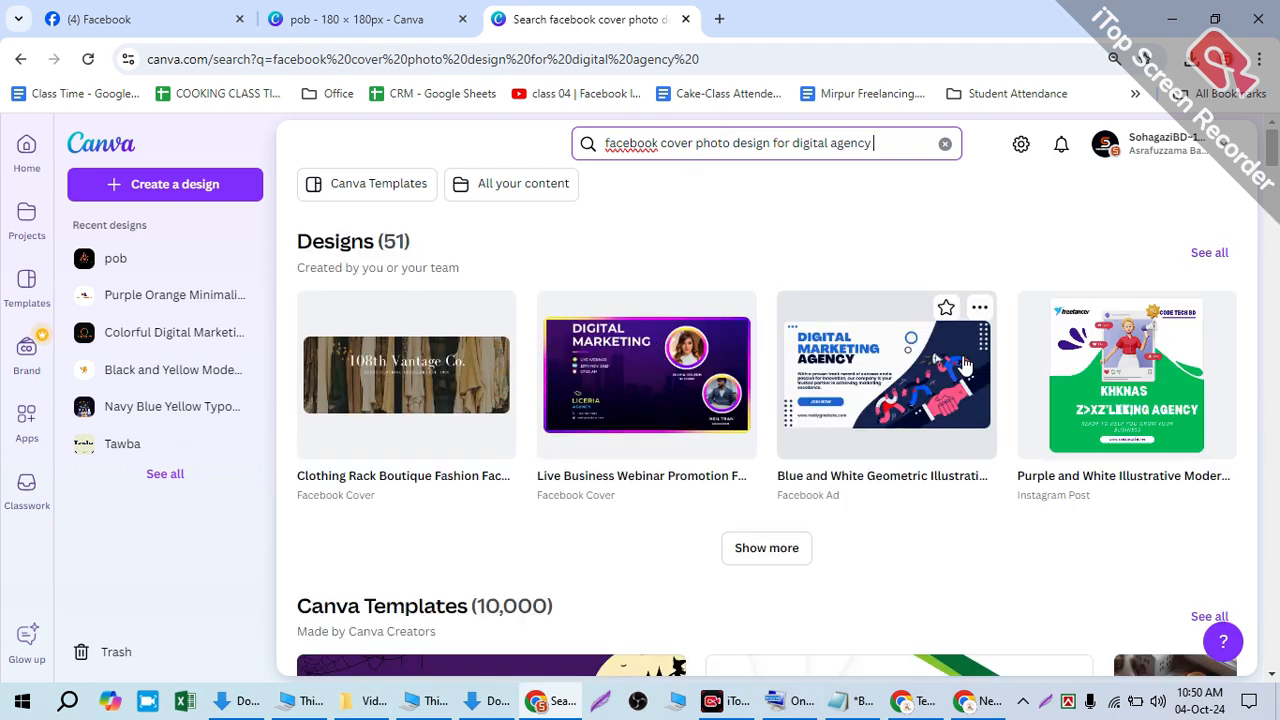
- Filter the digital-agency results to Canva Templates, browse them, and open a new Chrome tab
scroll(560, 282, "down", 4)
scroll(742, 284, "up", 3)
scroll(728, 246, "up", 1)
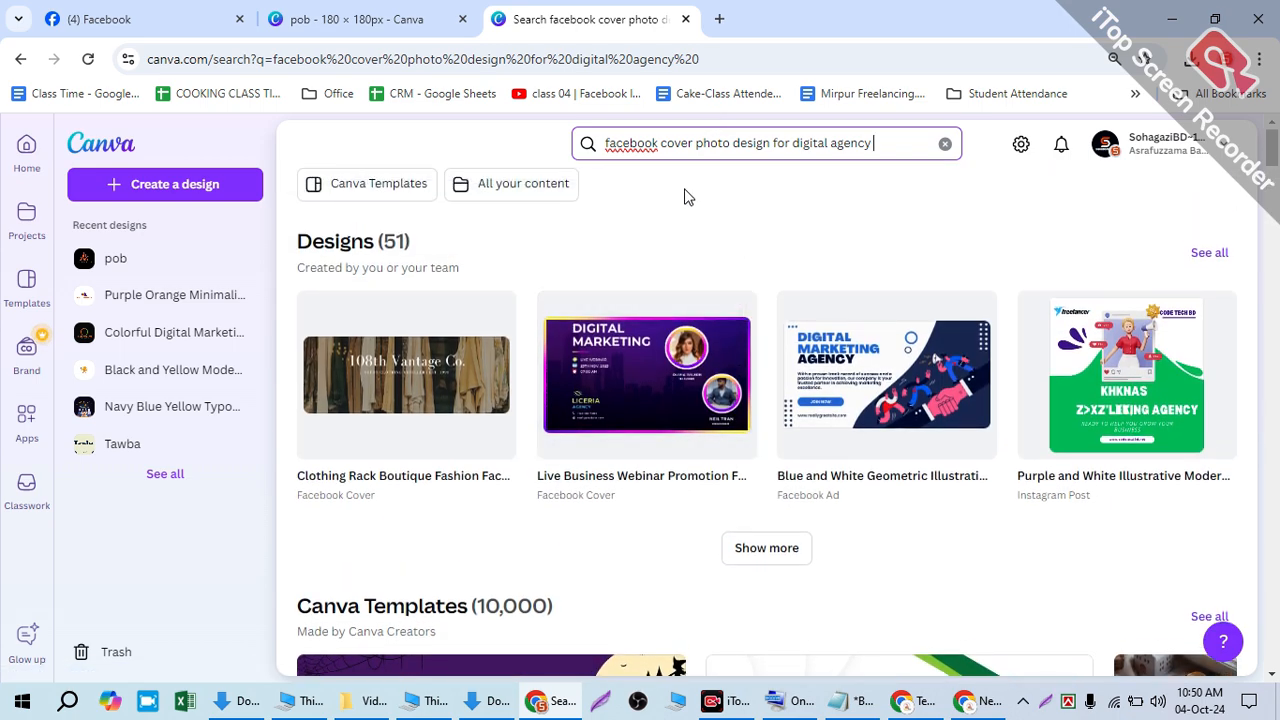
left_click(383, 187)
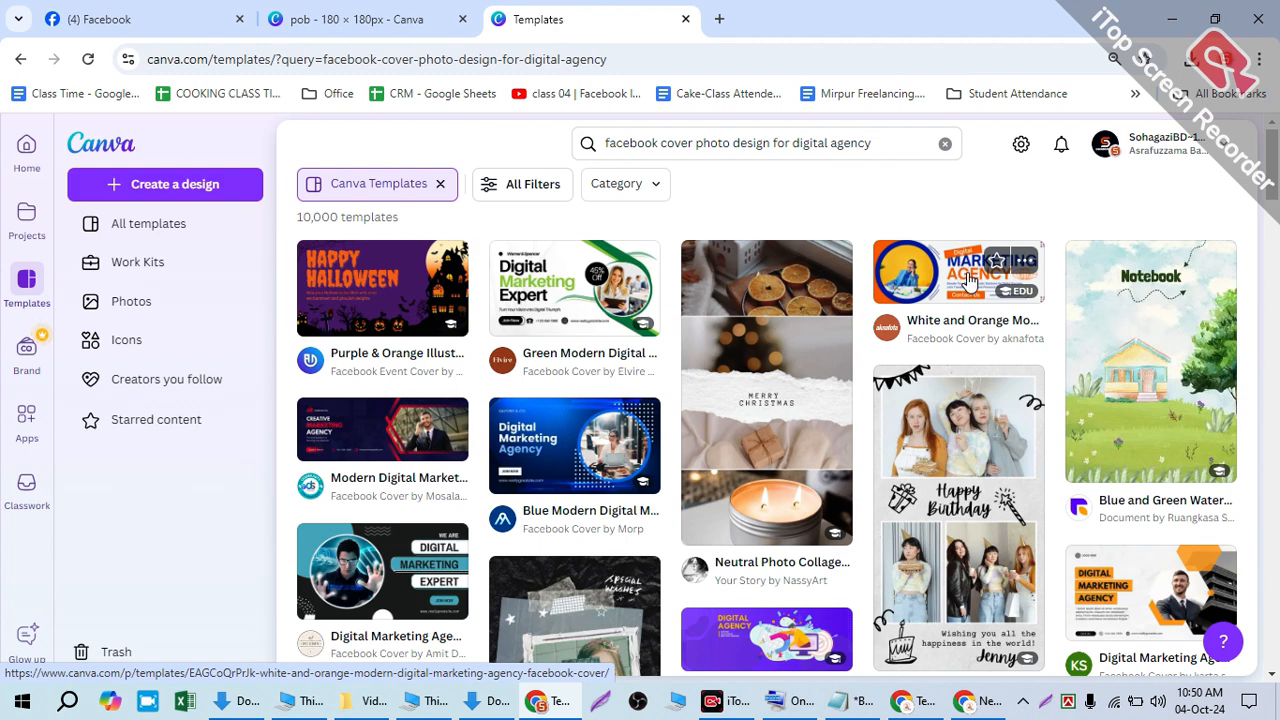
scroll(968, 280, "down", 3)
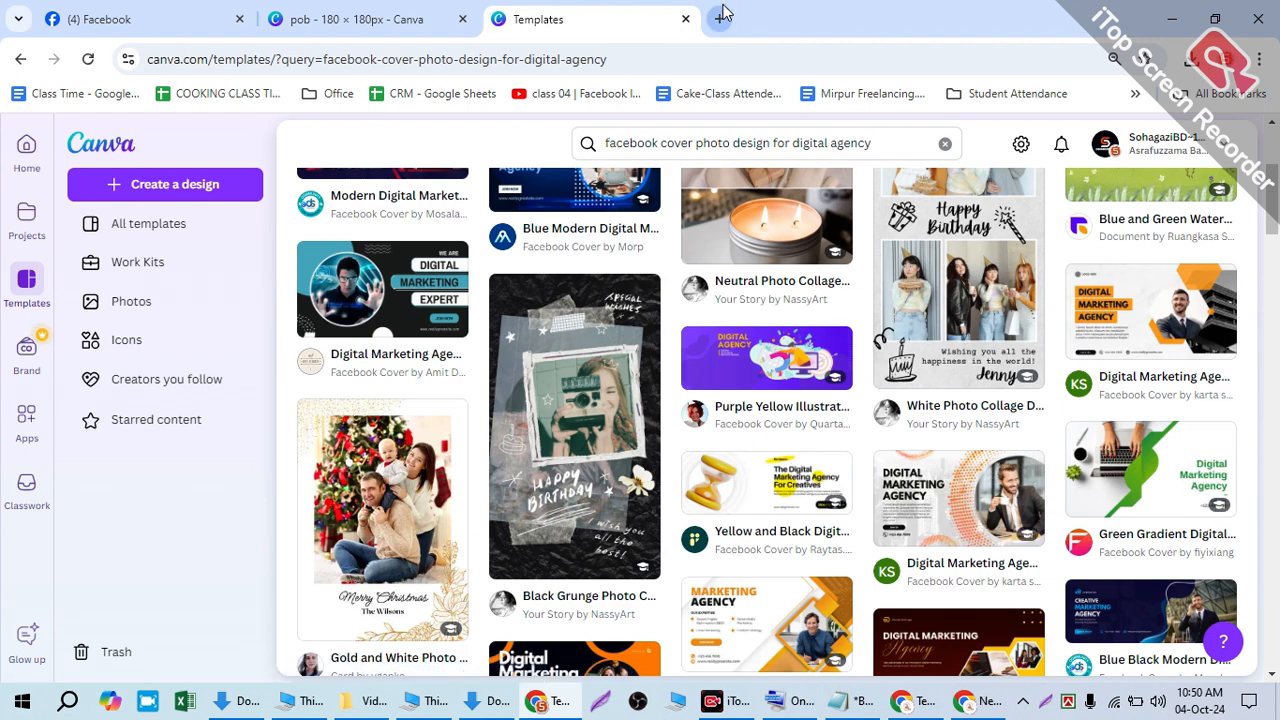
scroll(733, 418, "down", 4)
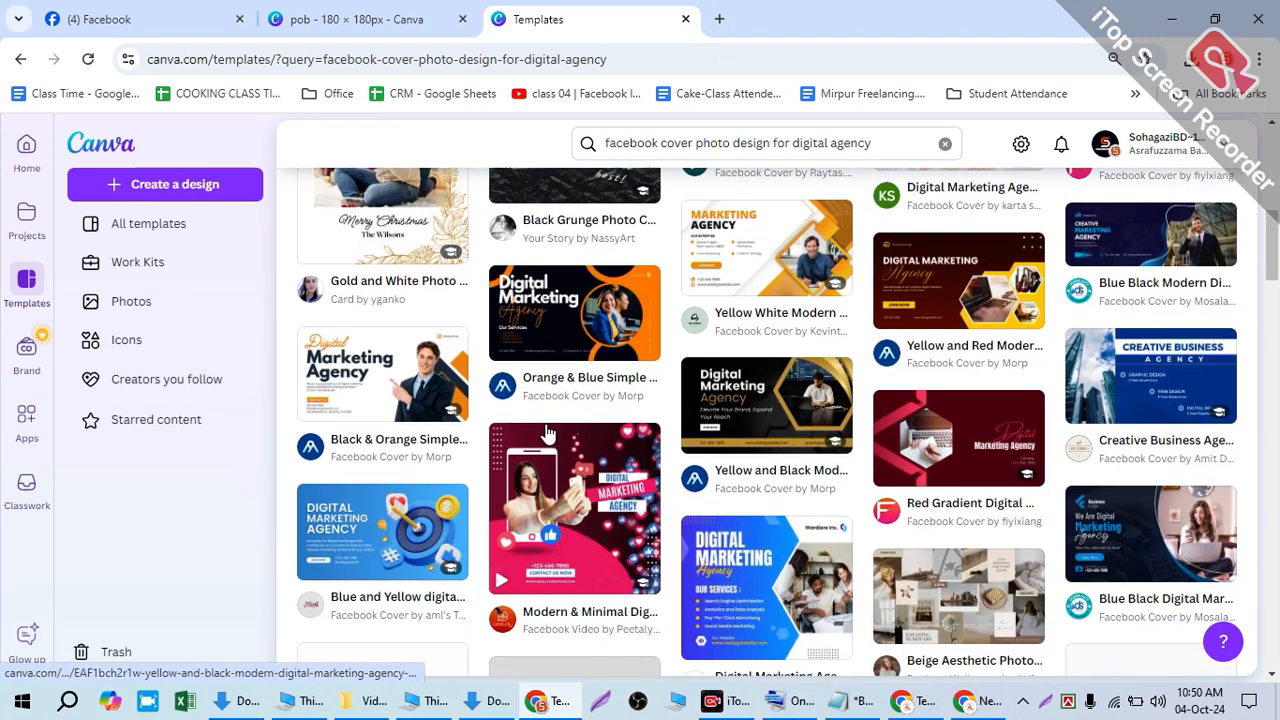
left_click(718, 19)
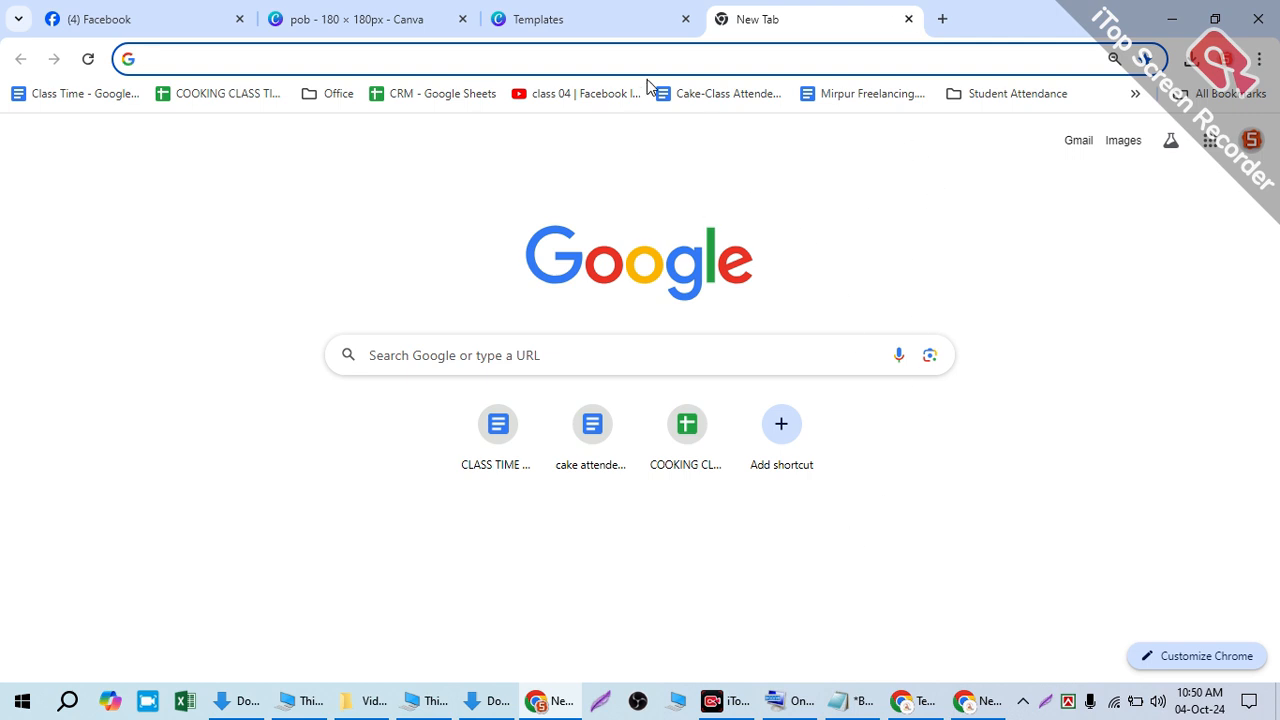
- Leave the new tab's address bar empty and return to the Canva Templates results tab
left_click(568, 45)
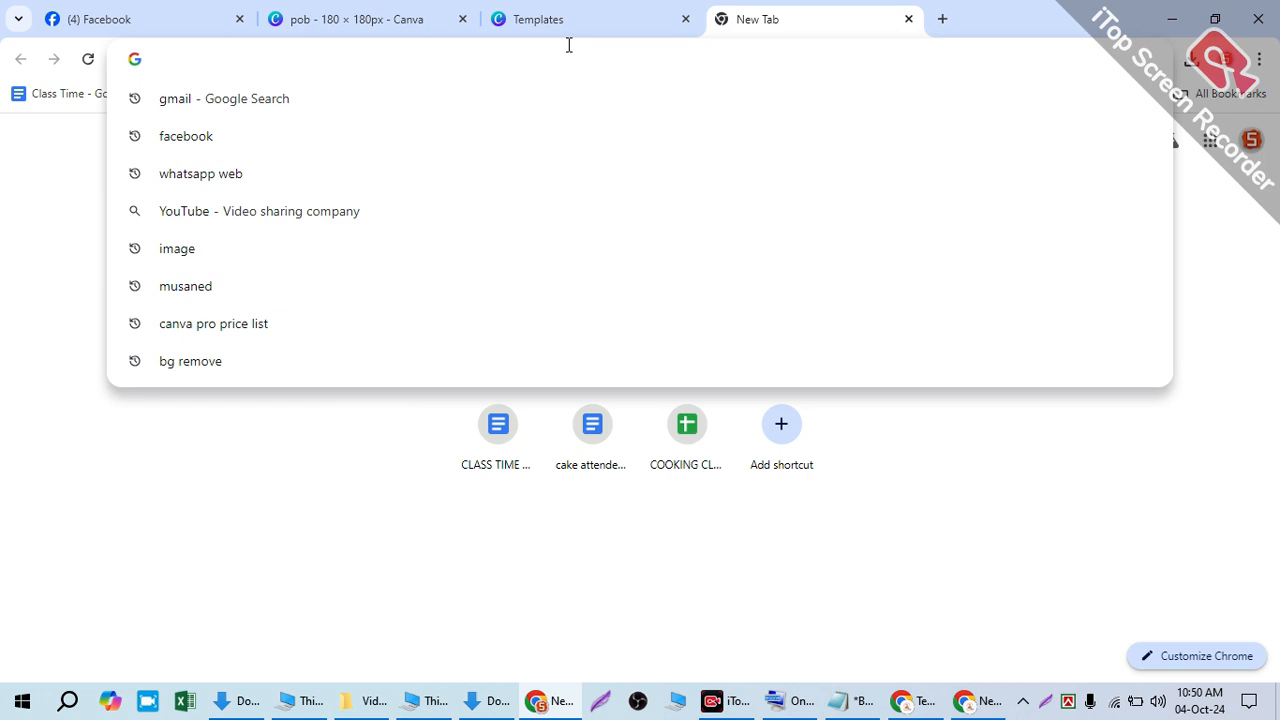
type("c")
key("BackSpace")
key("BackSpace")
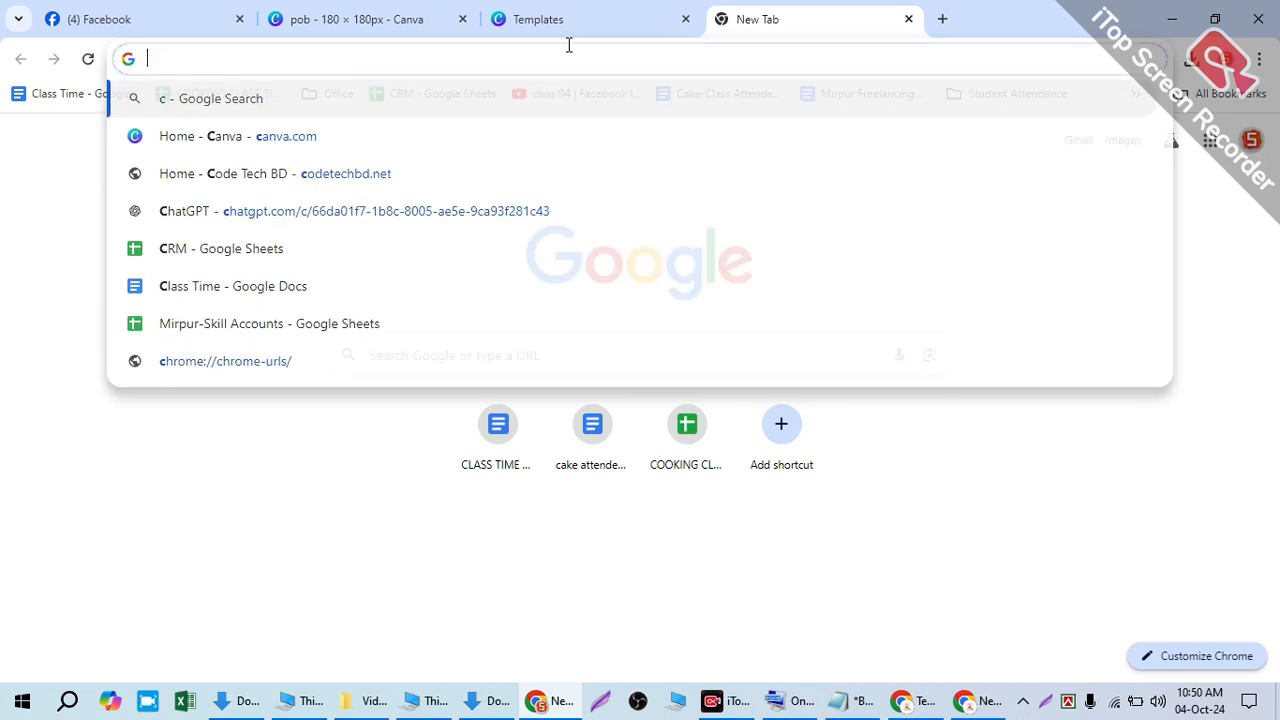
left_click(565, 19)
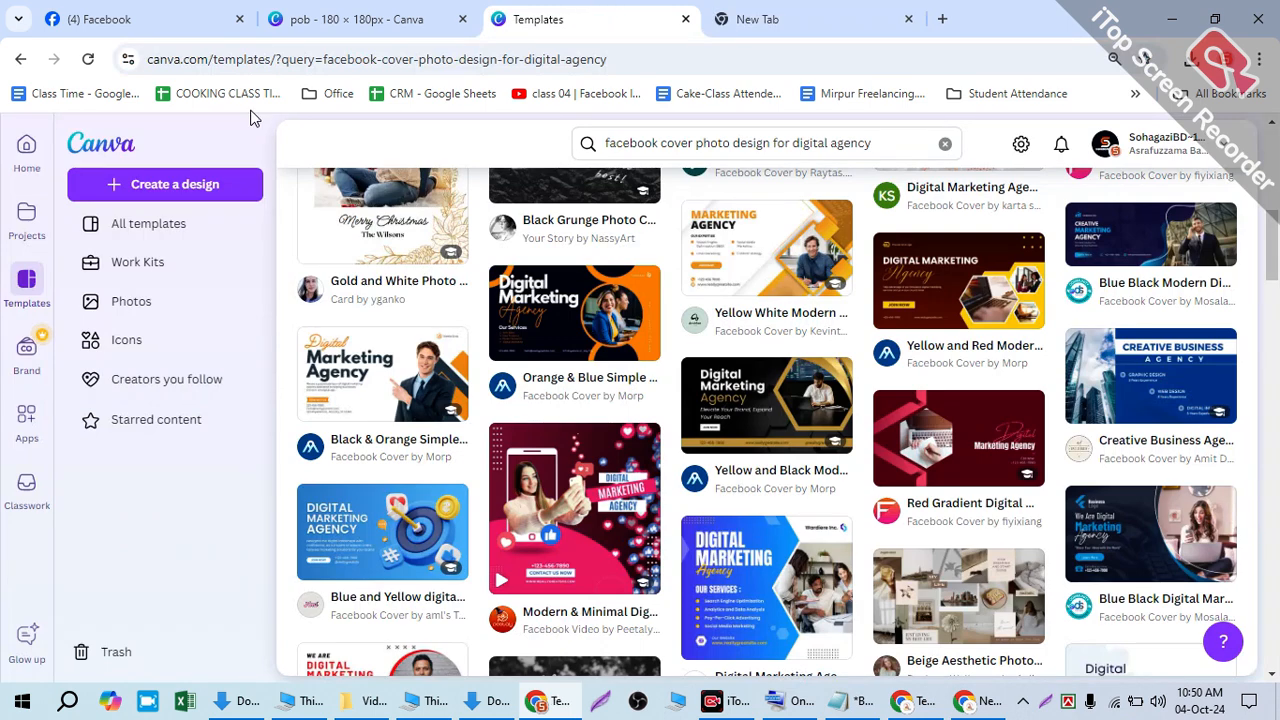
- From the home side panel, create a new custom-size design at width 851 and height 315 px
left_click(350, 18)
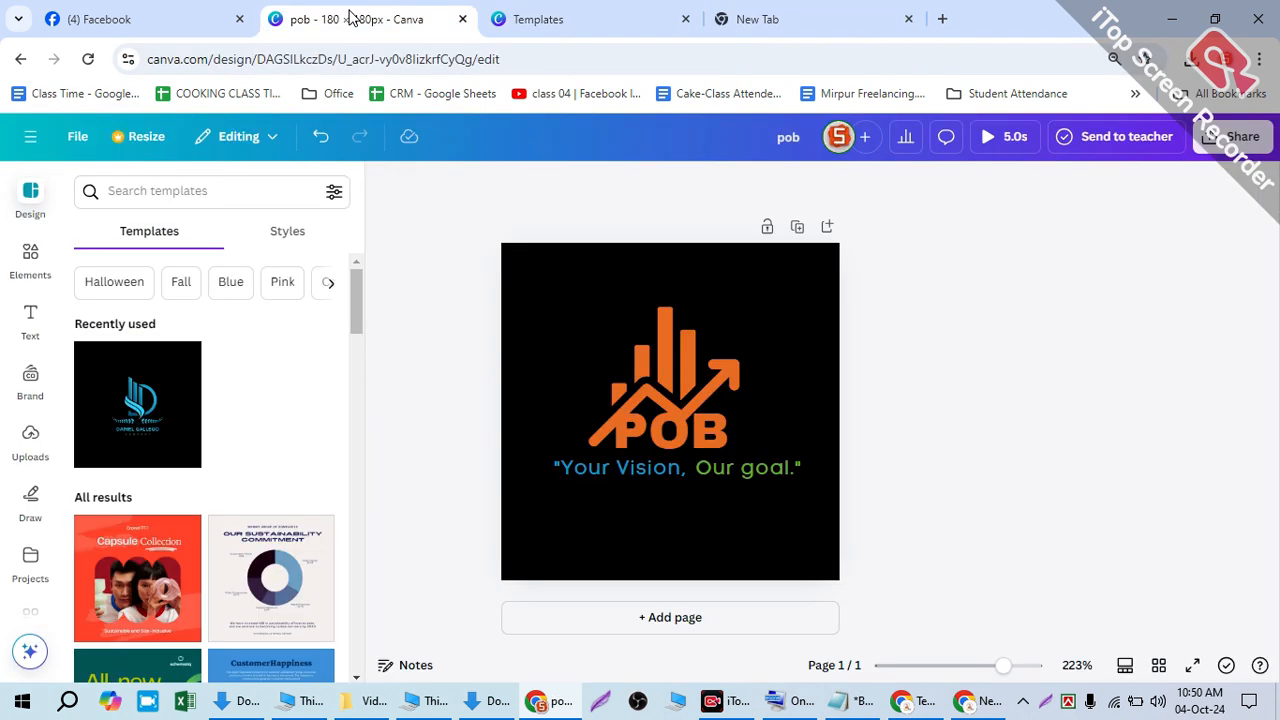
left_click(30, 136)
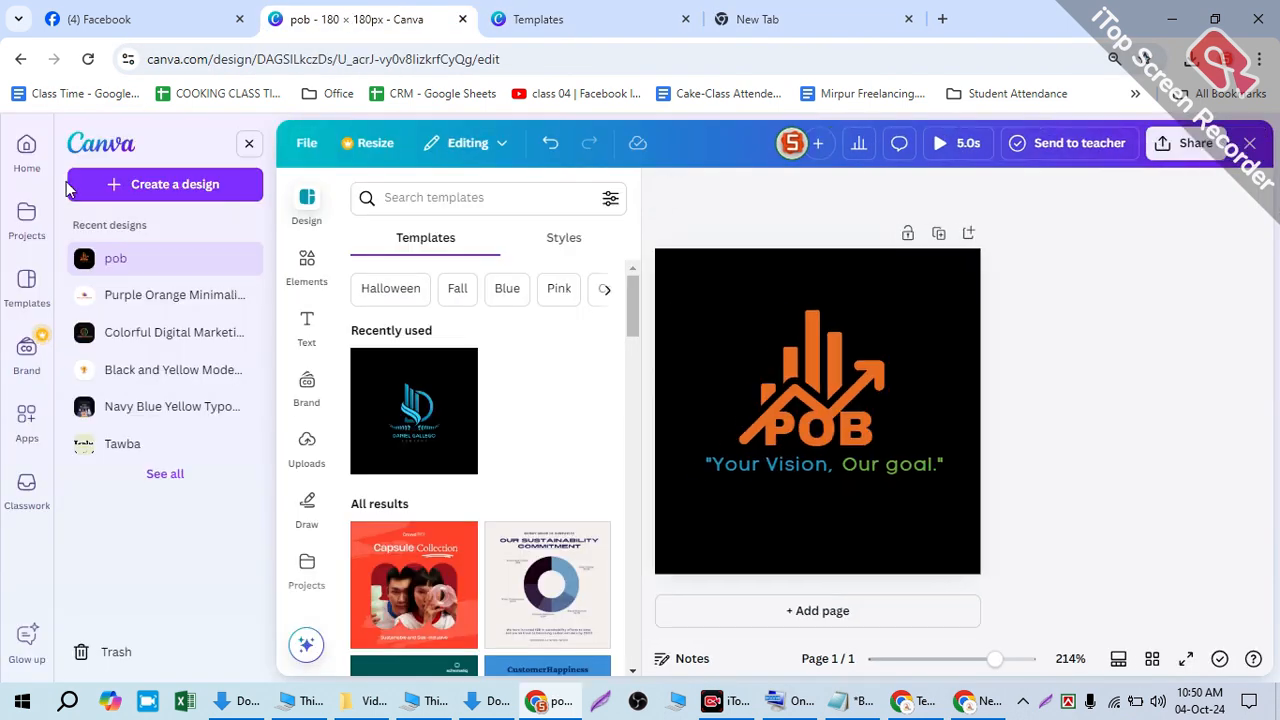
left_click(127, 190)
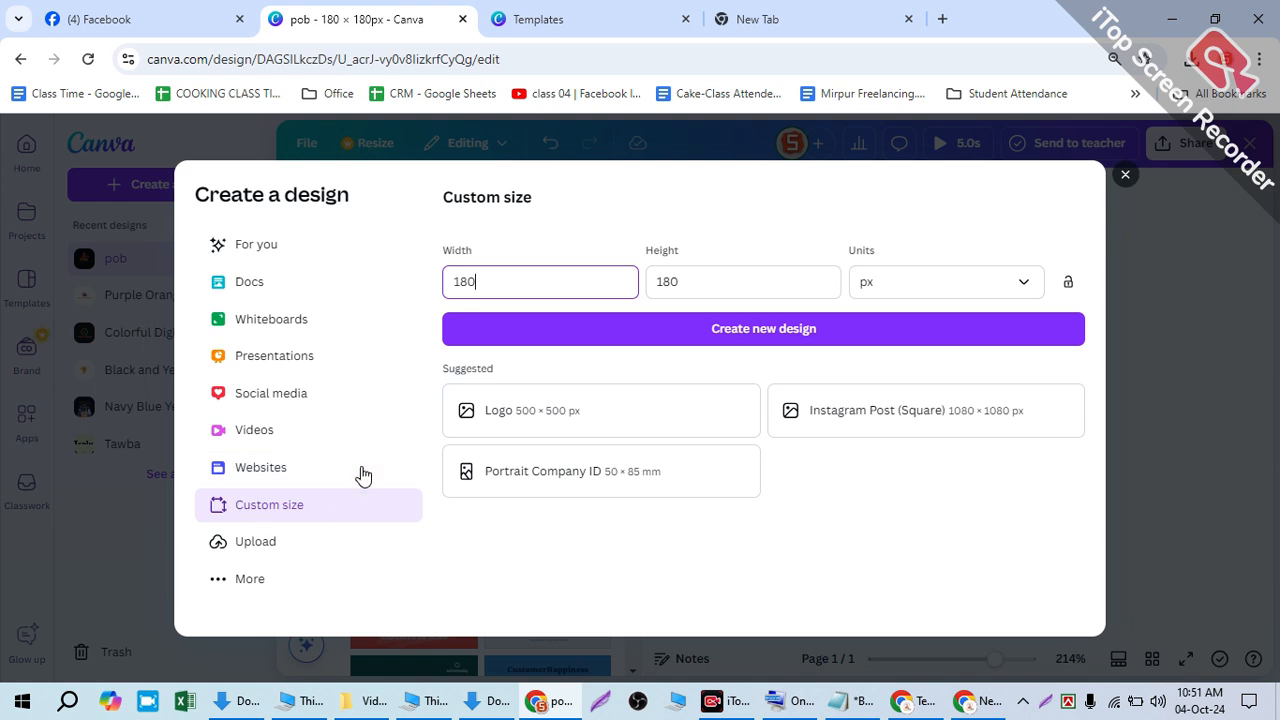
left_click_drag(514, 271, 390, 287)
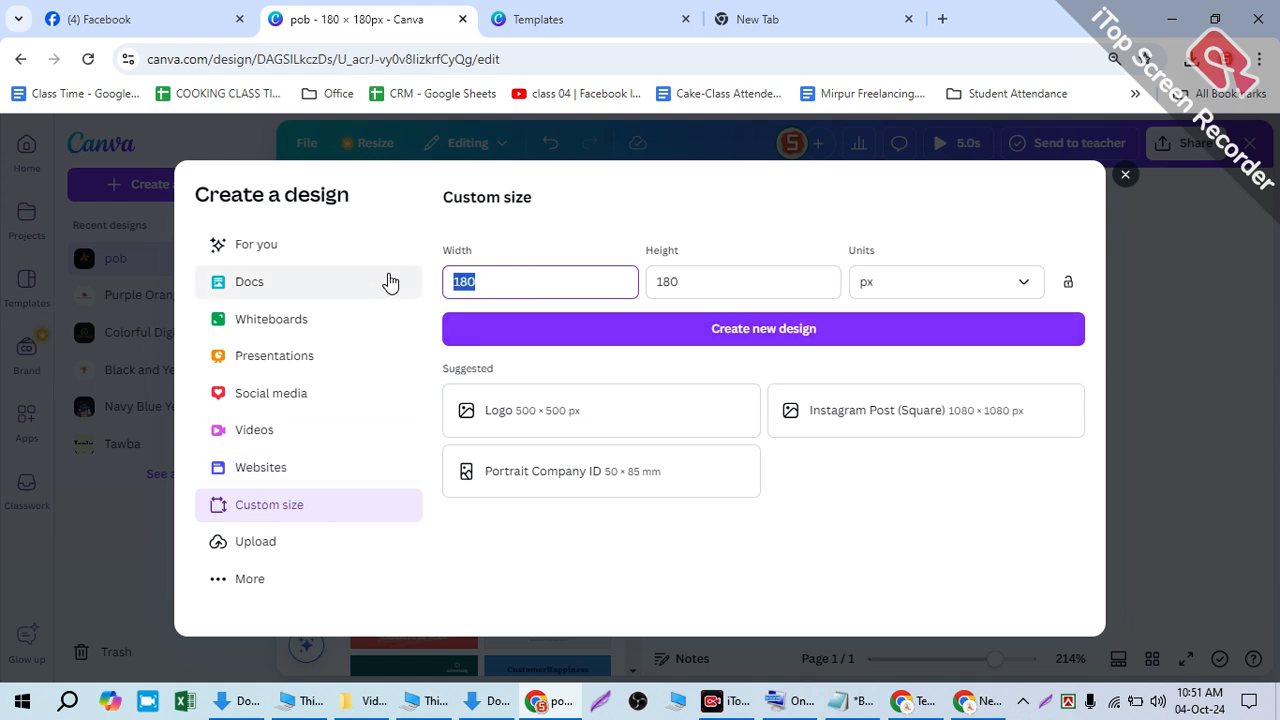
type("851")
key("Tab")
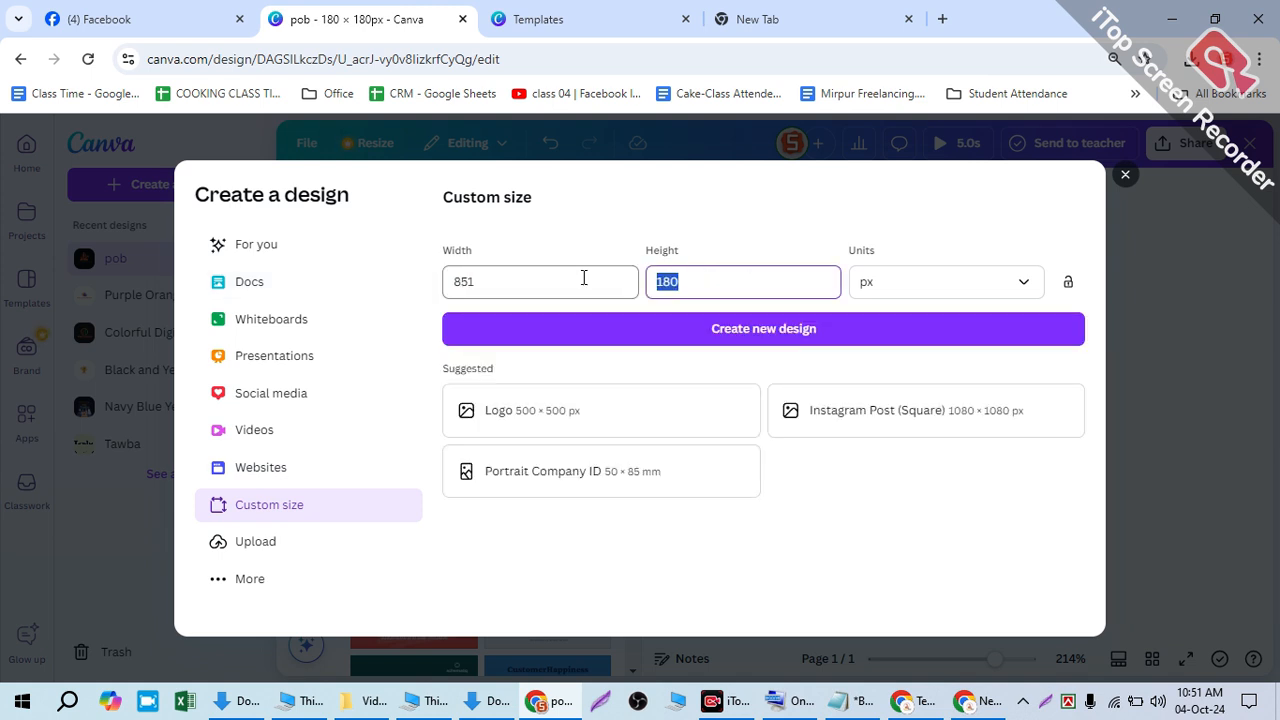
type("315")
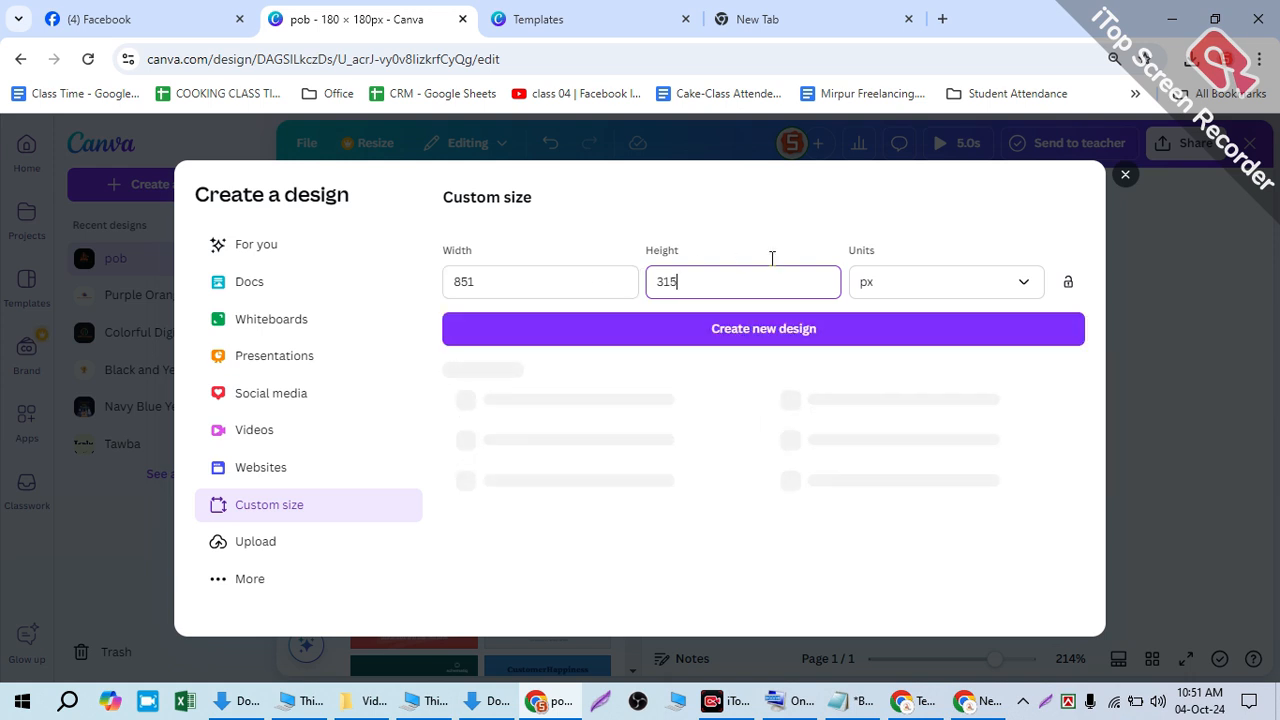
key("Return")
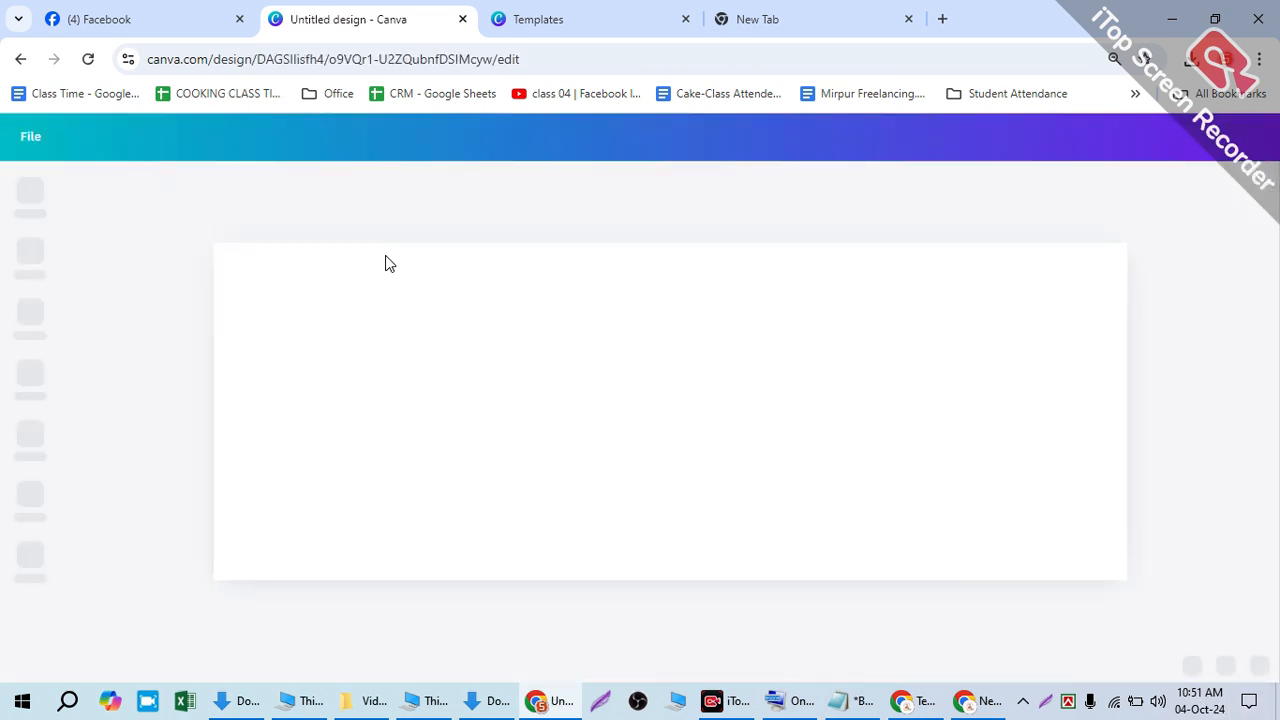
- Return to the Templates tab and scroll through the digital-agency Facebook cover results
left_click(591, 12)
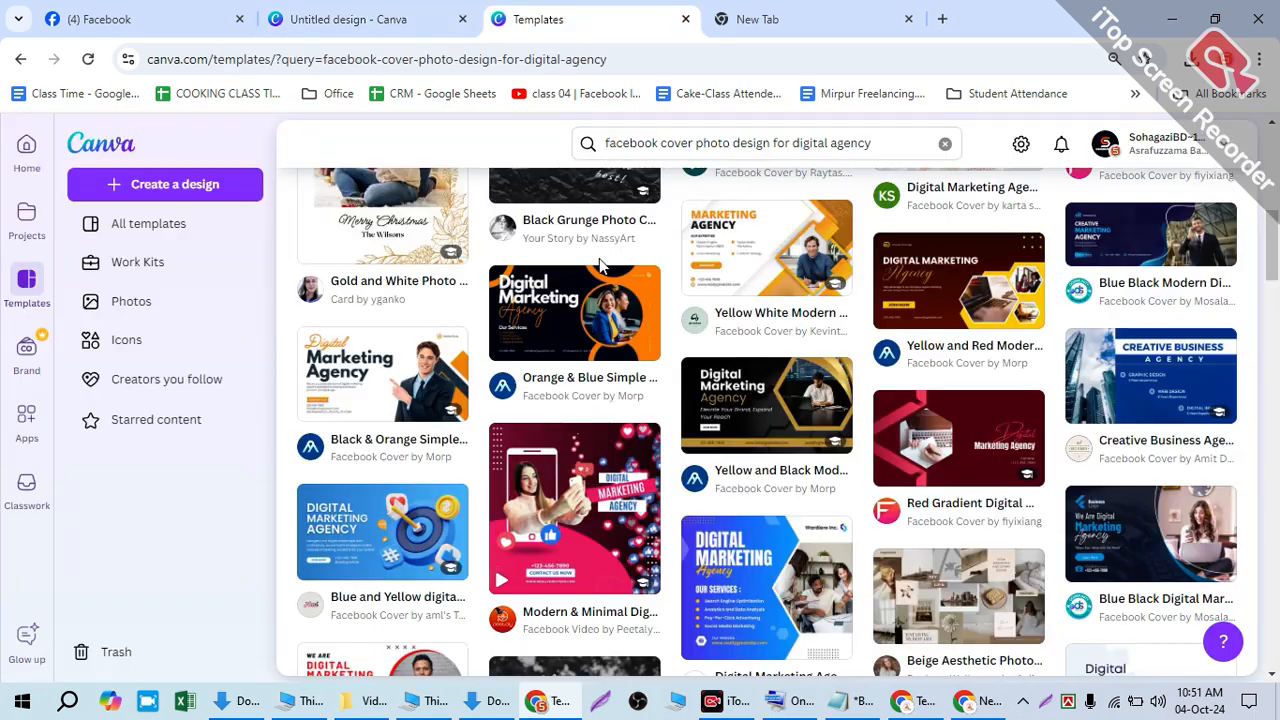
scroll(715, 445, "down", 2)
scroll(790, 466, "down", 1)
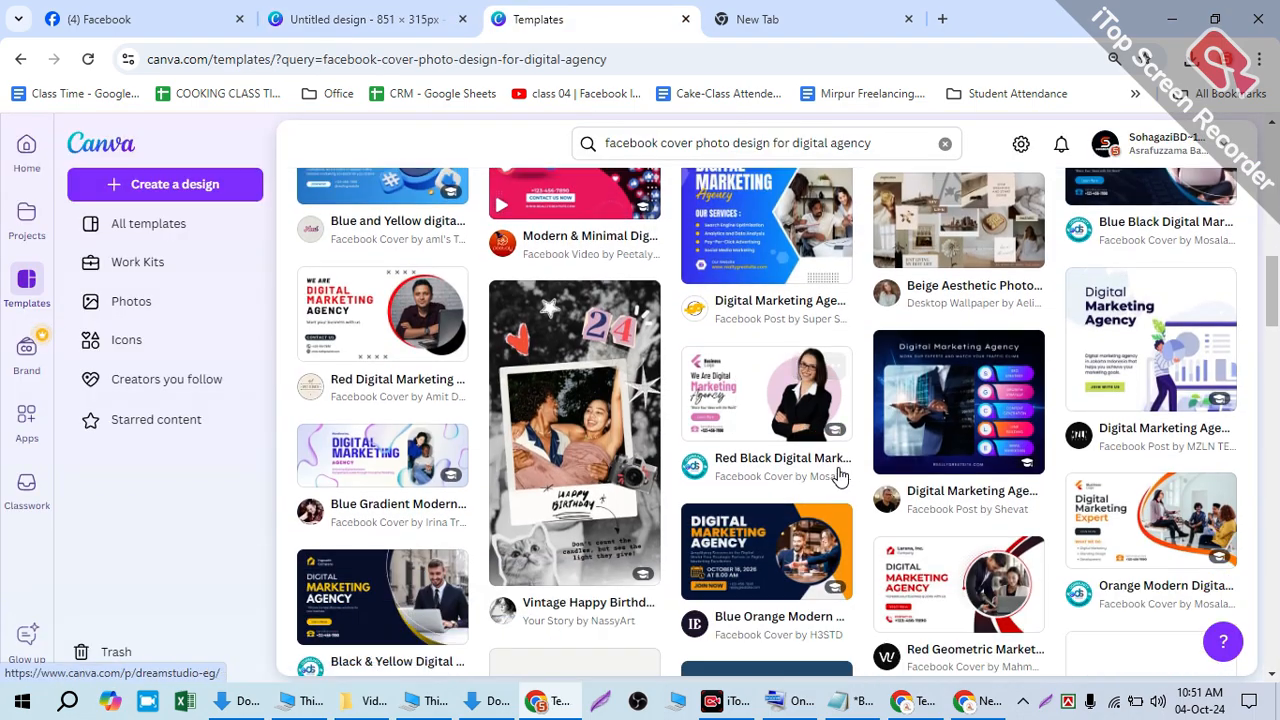
scroll(934, 483, "down", 9)
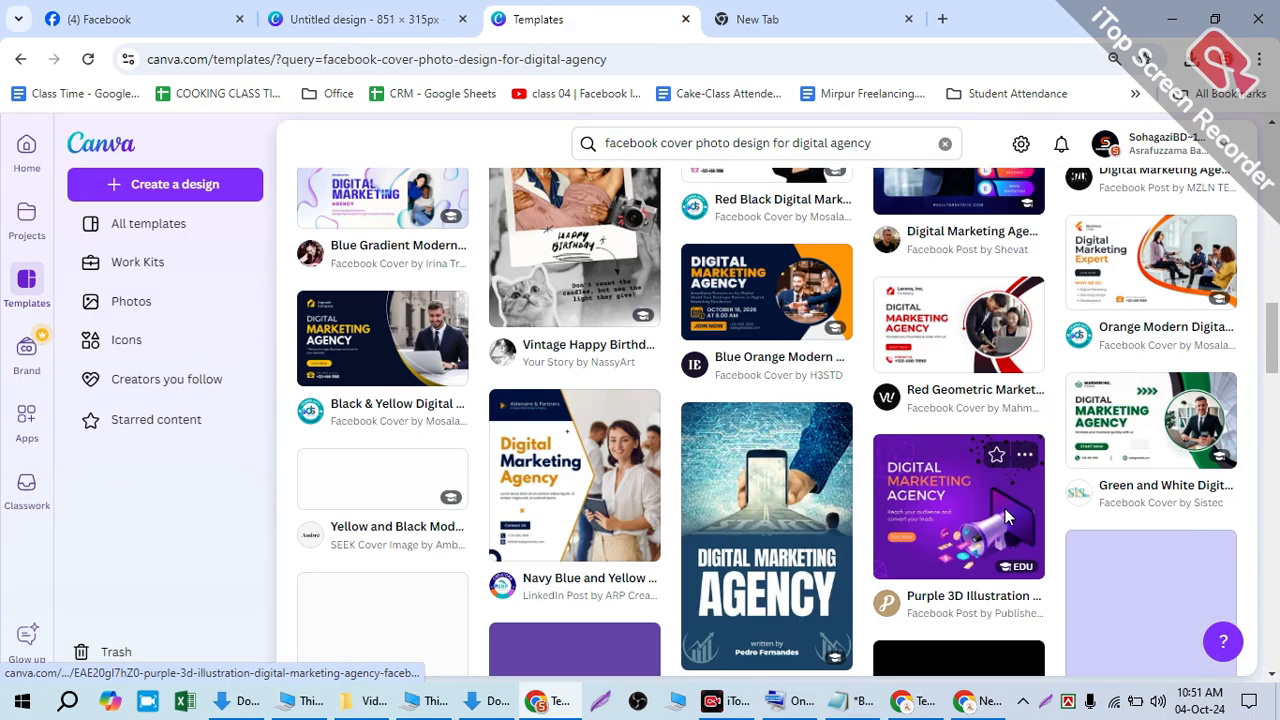
scroll(930, 498, "down", 10)
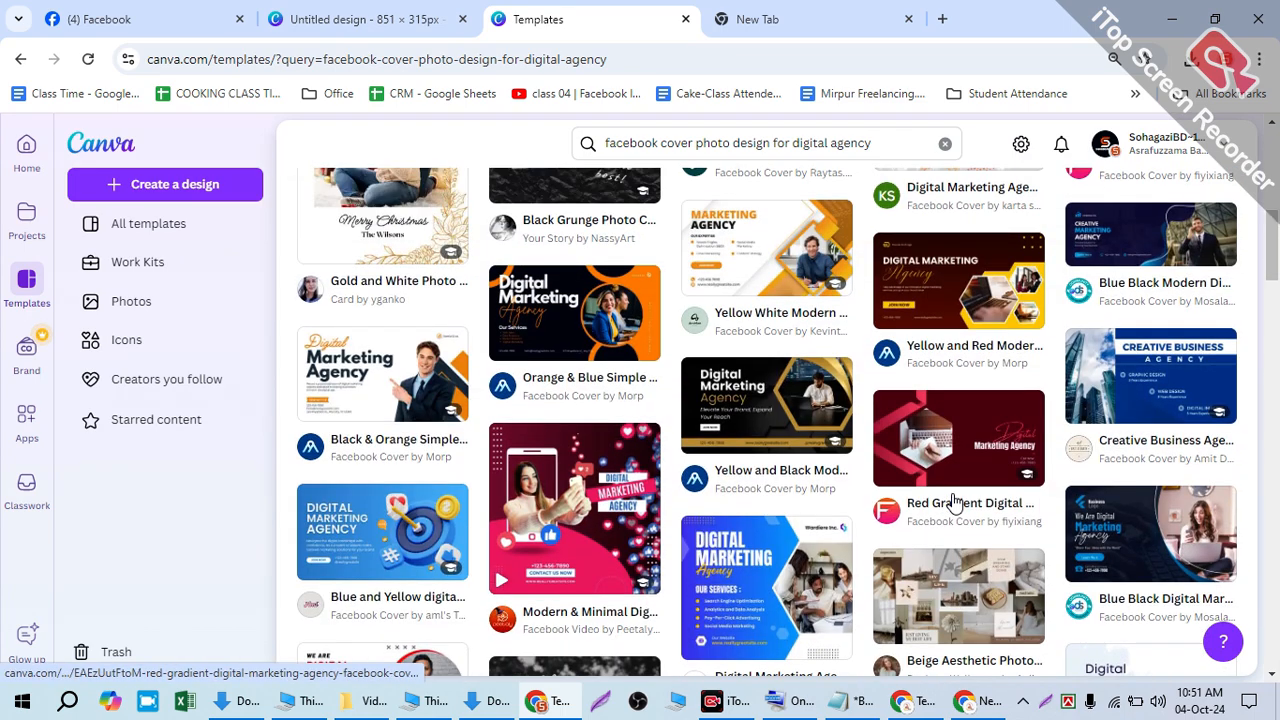
scroll(952, 503, "up", 2)
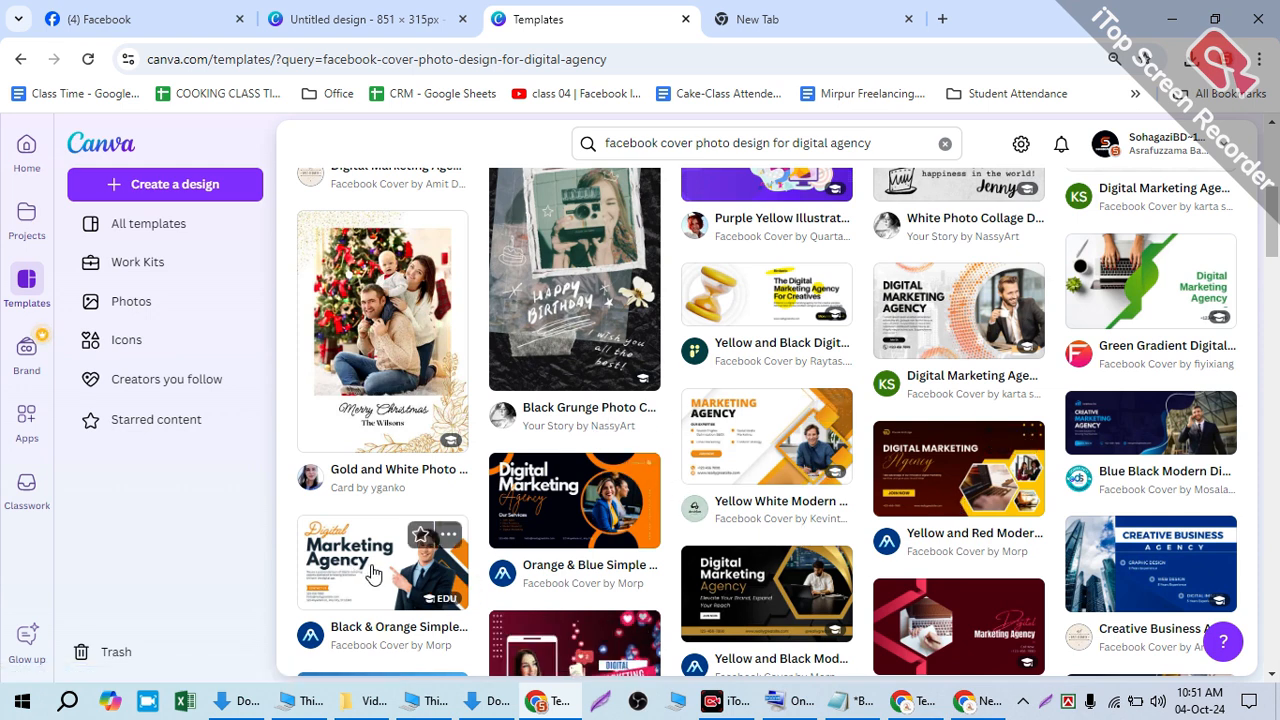
scroll(372, 573, "up", 3)
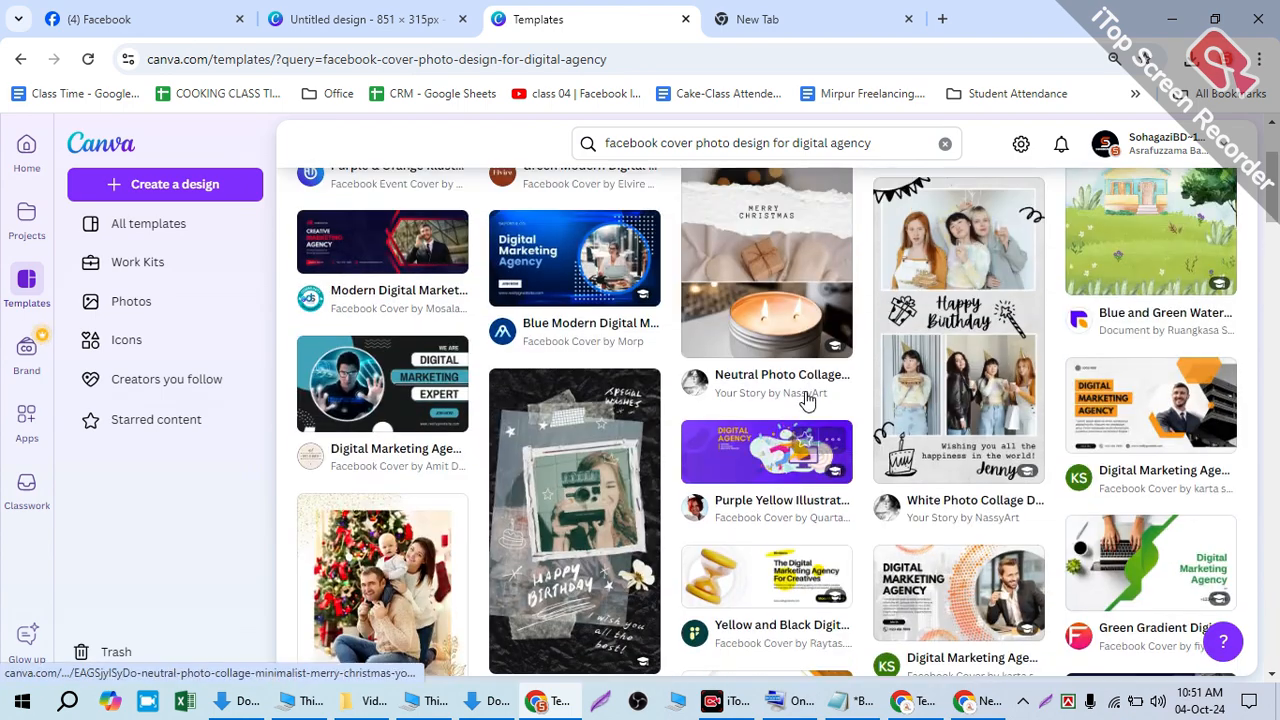
scroll(1113, 440, "up", 2)
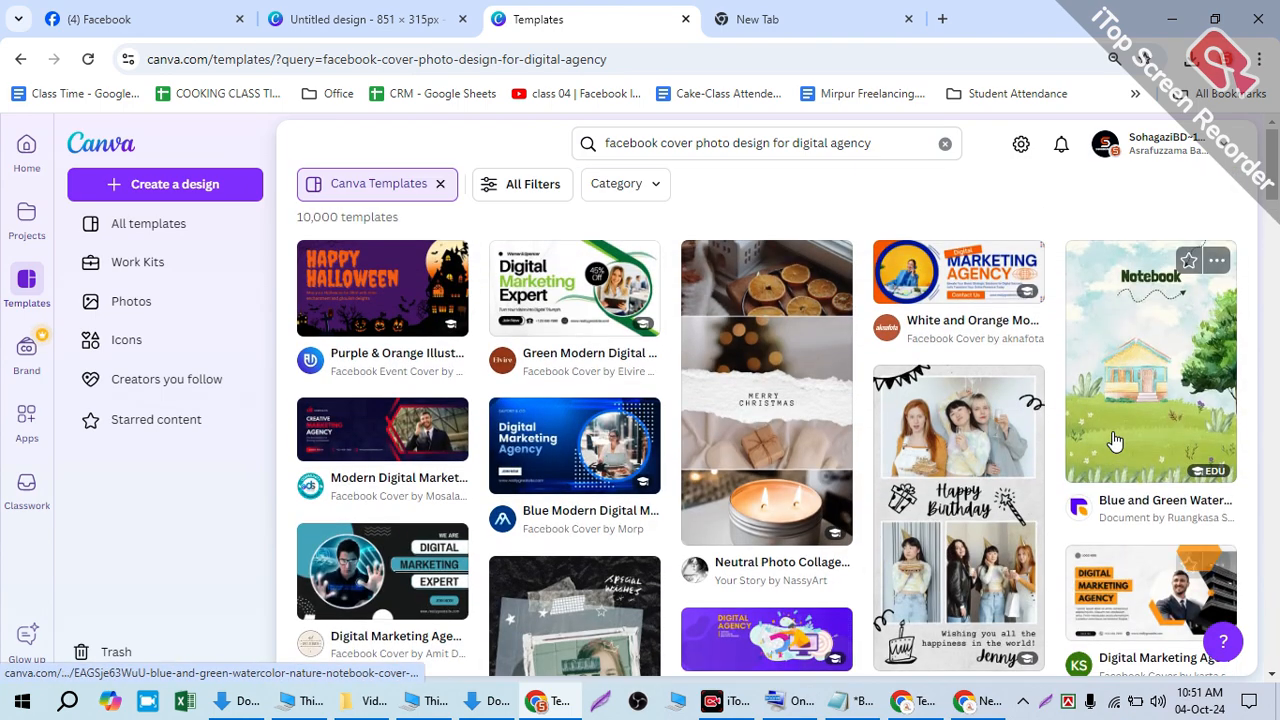
scroll(1029, 449, "down", 4)
scroll(1014, 454, "down", 2)
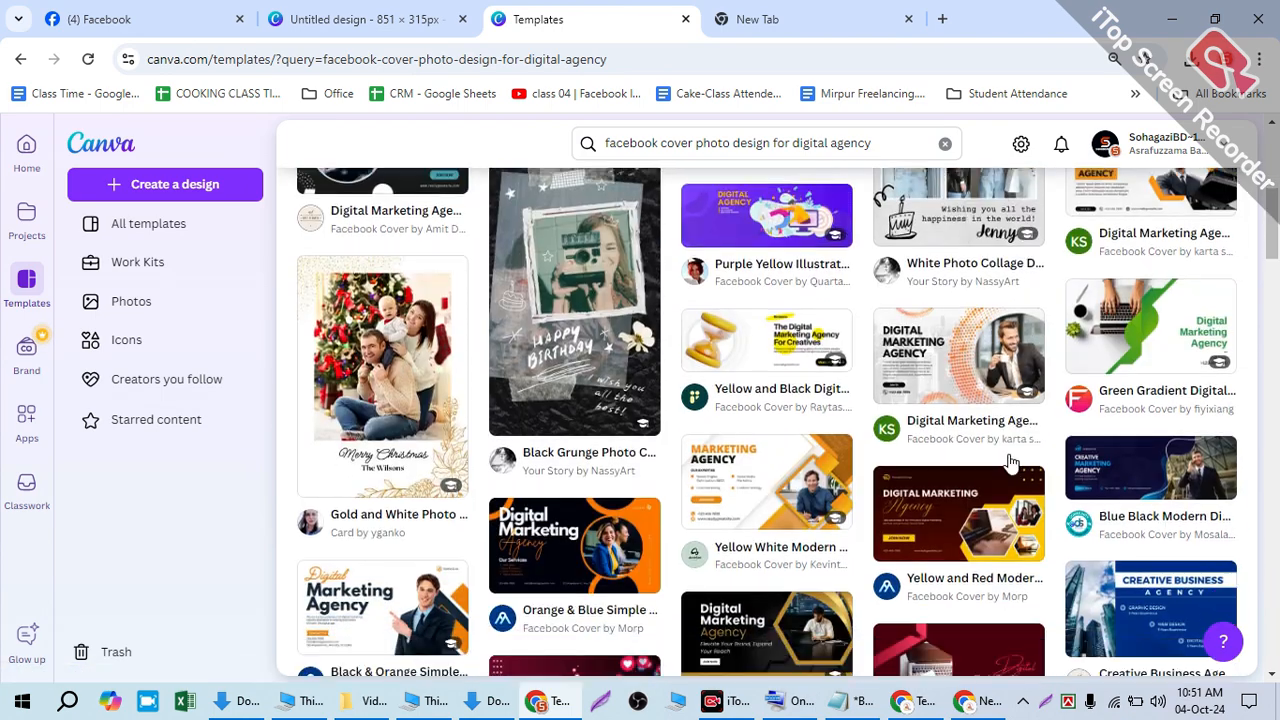
- Open the Yellow White Modern Marketing Agency cover template and make an editable copy
left_click(738, 342)
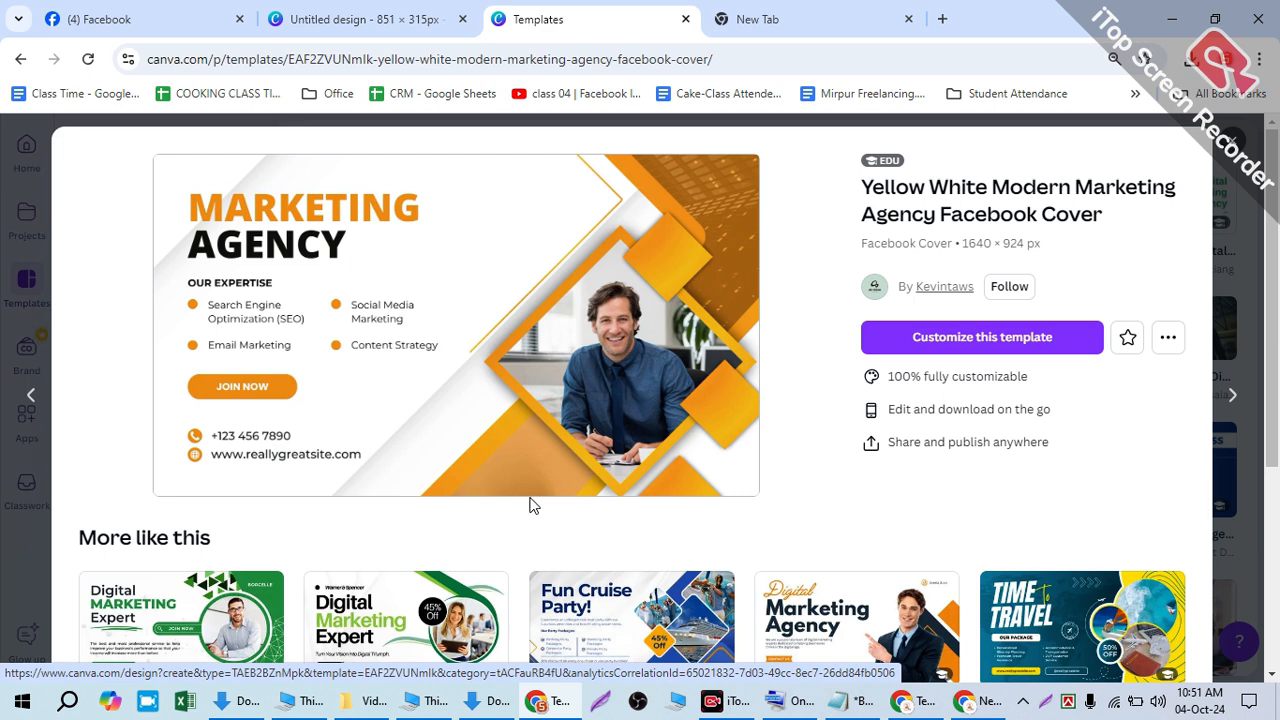
scroll(586, 506, "down", 1)
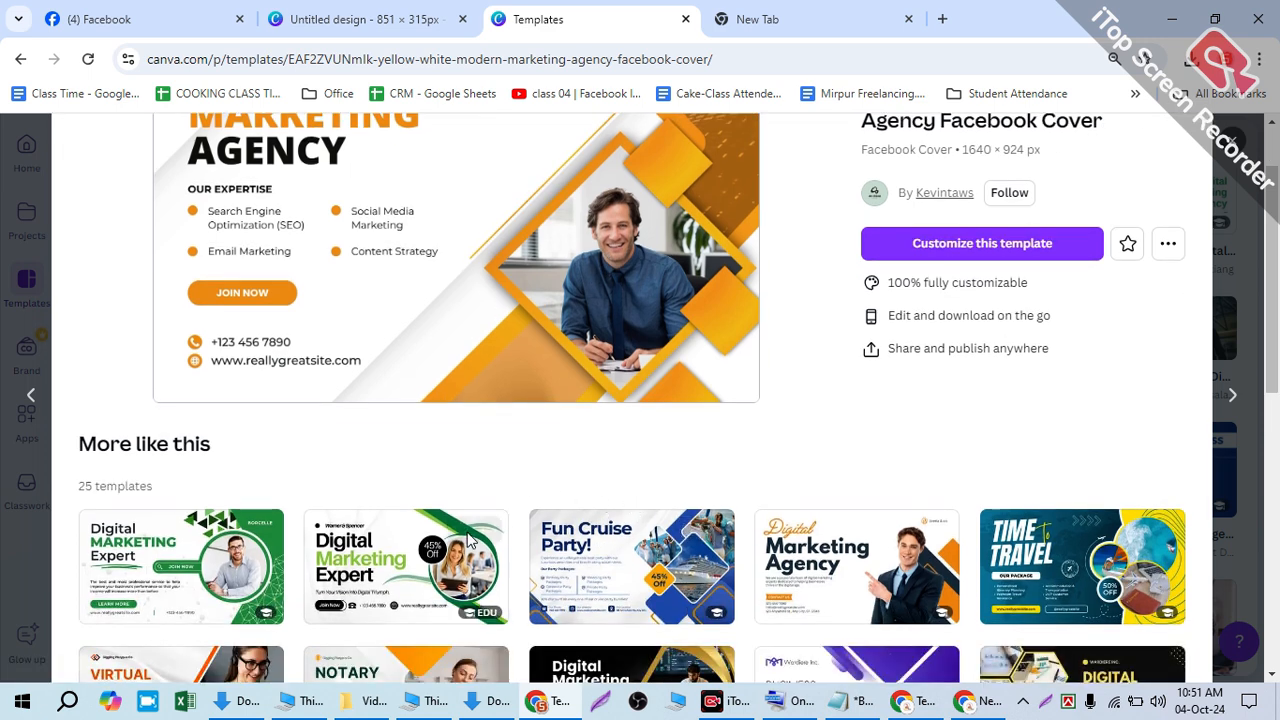
scroll(350, 240, "down", 1)
scroll(353, 250, "up", 2)
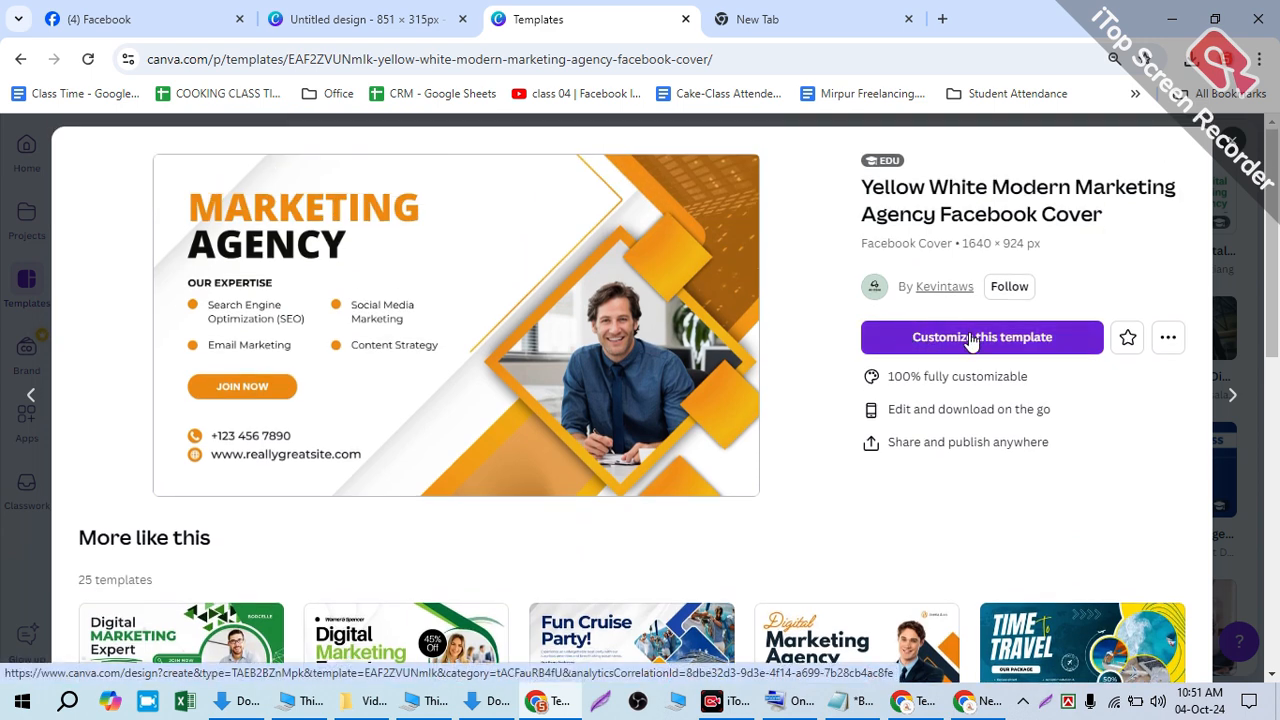
left_click(970, 339)
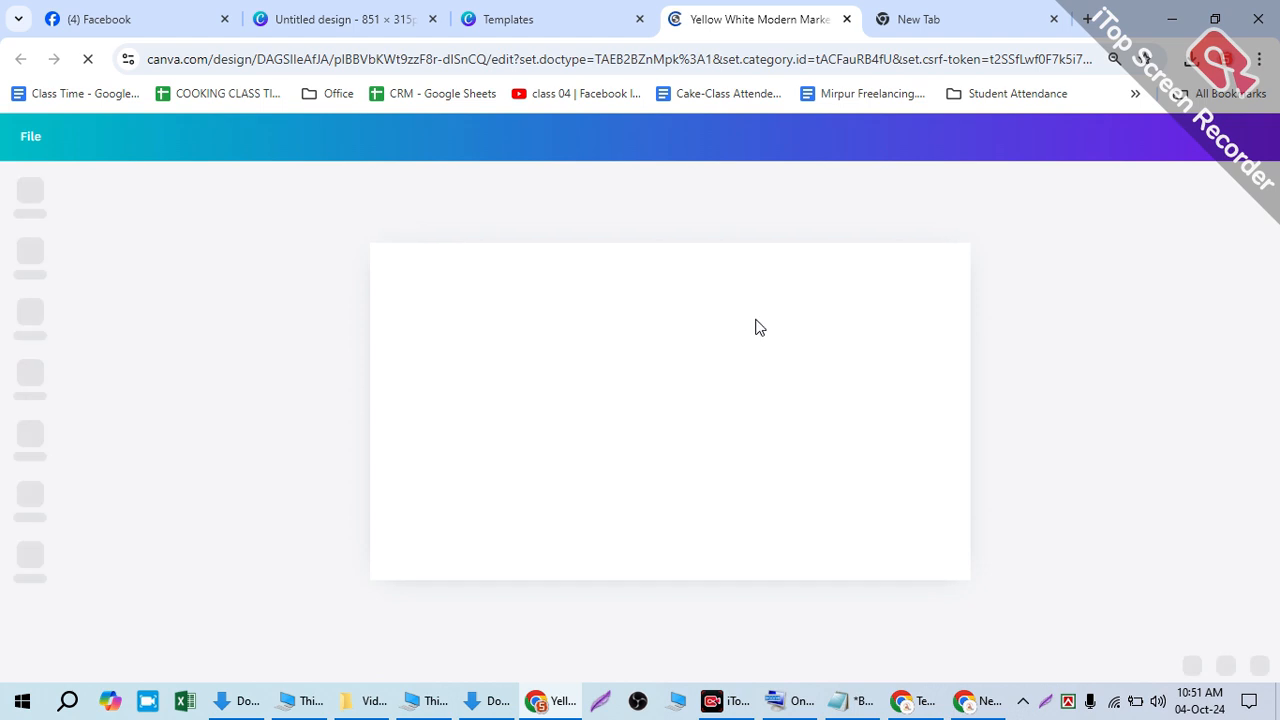
- Check the blank 851×315 design, then switch to the loading template copy
left_click(357, 17)
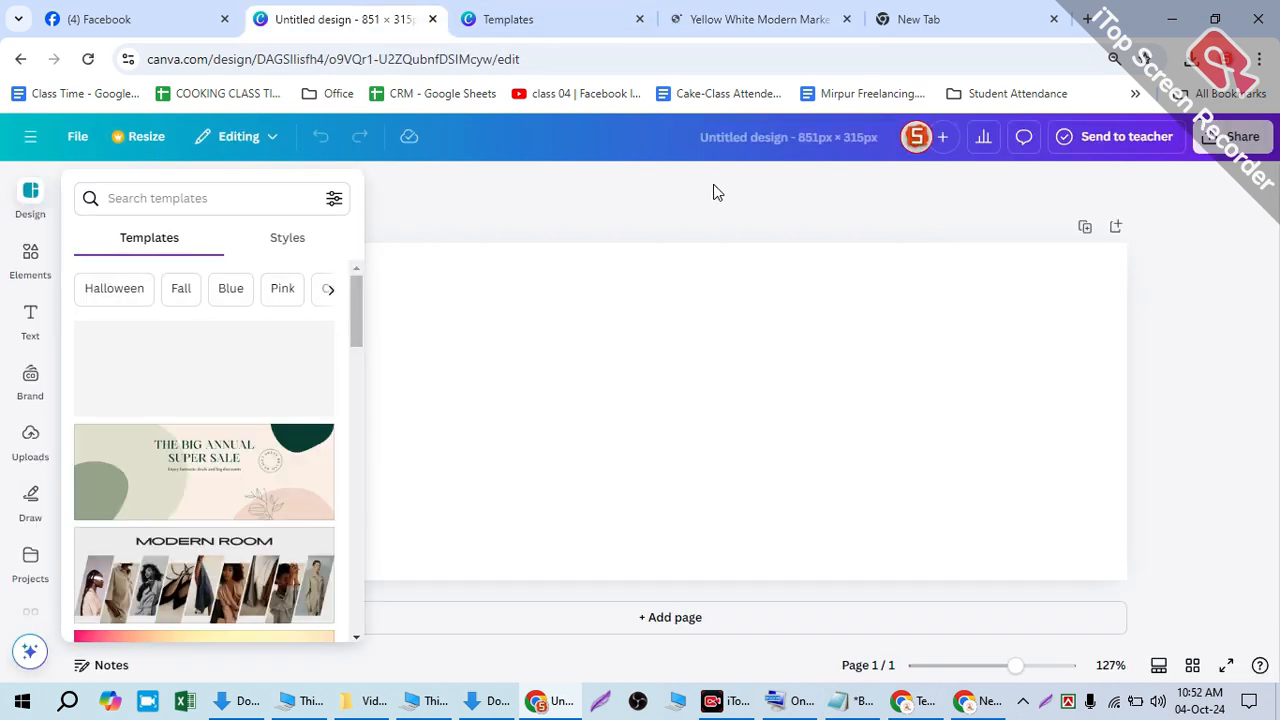
left_click(728, 30)
left_click(340, 10)
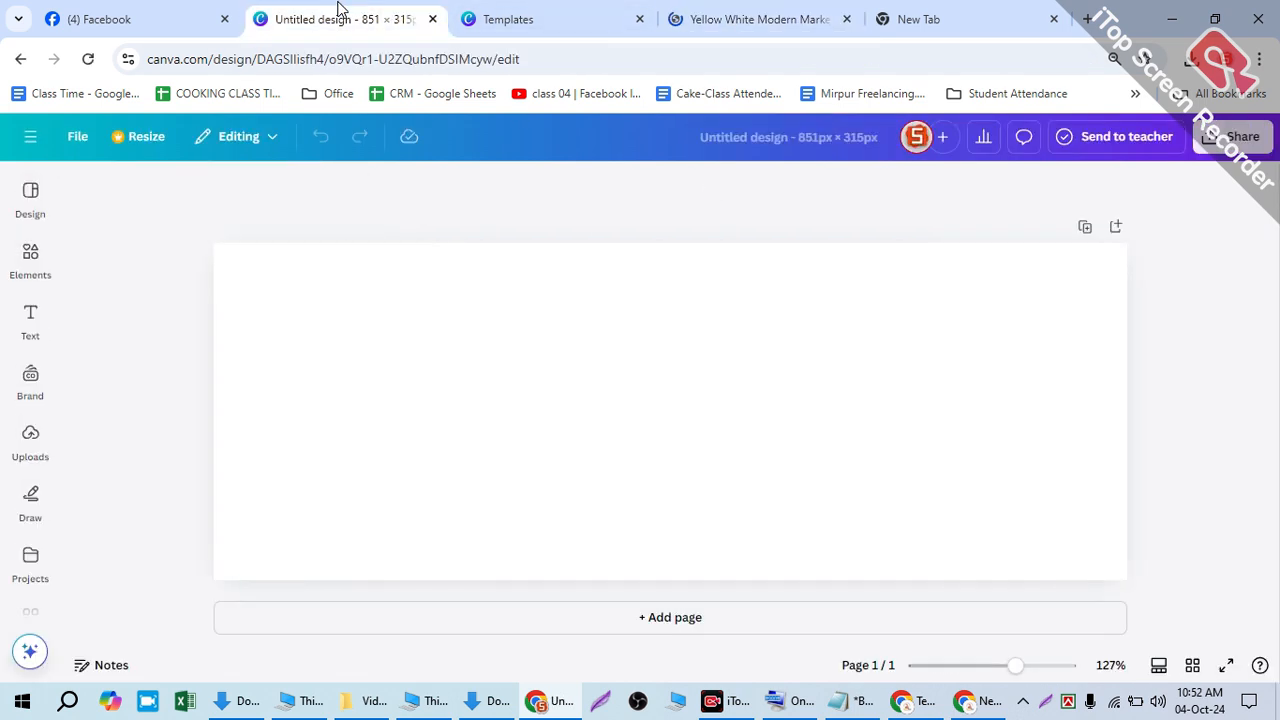
left_click(790, 28)
- Cut all template elements, paste them into the 851×315 design, then enlarge and reposition the group
left_click_drag(780, 22, 560, 20)
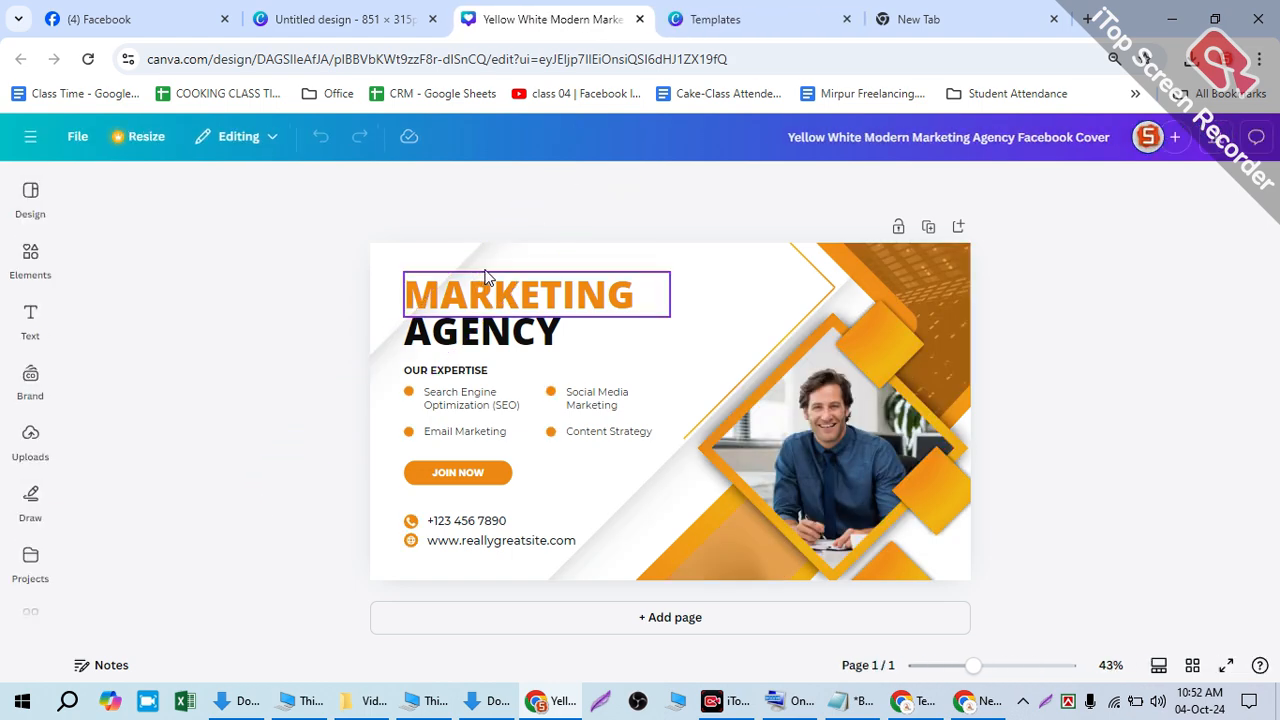
key("ctrl+a")
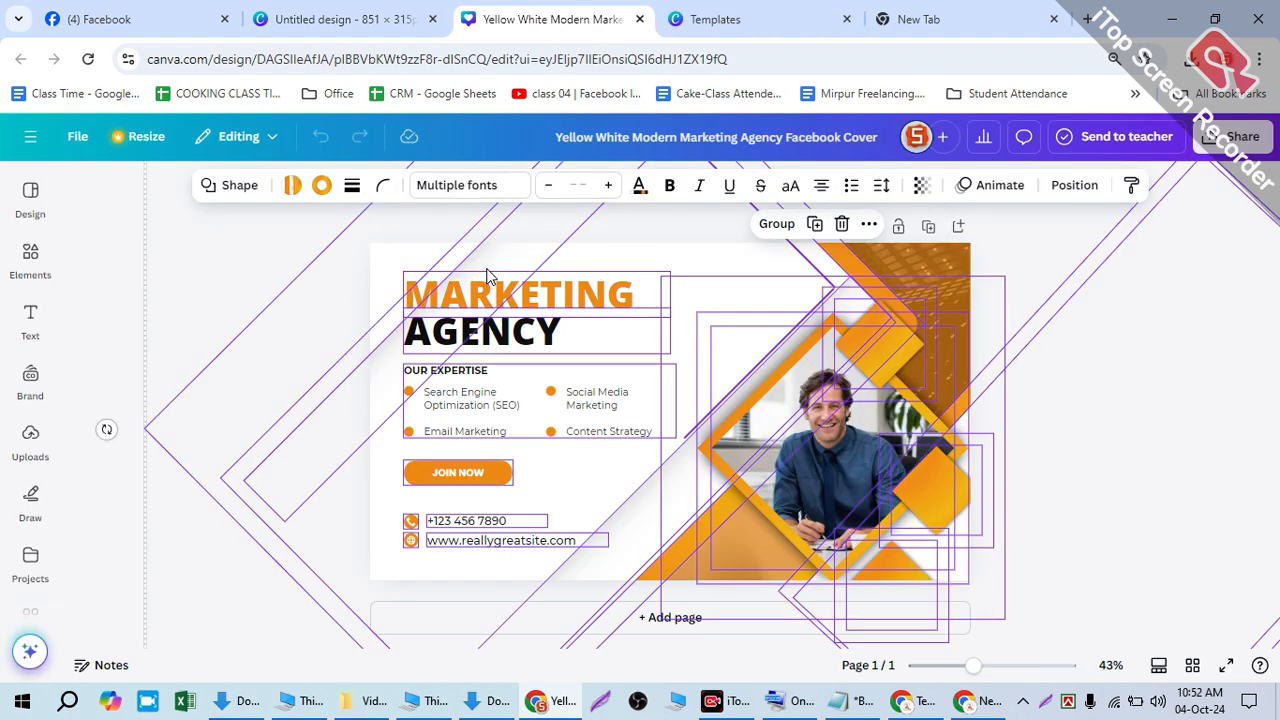
key("Delete")
left_click(352, 19)
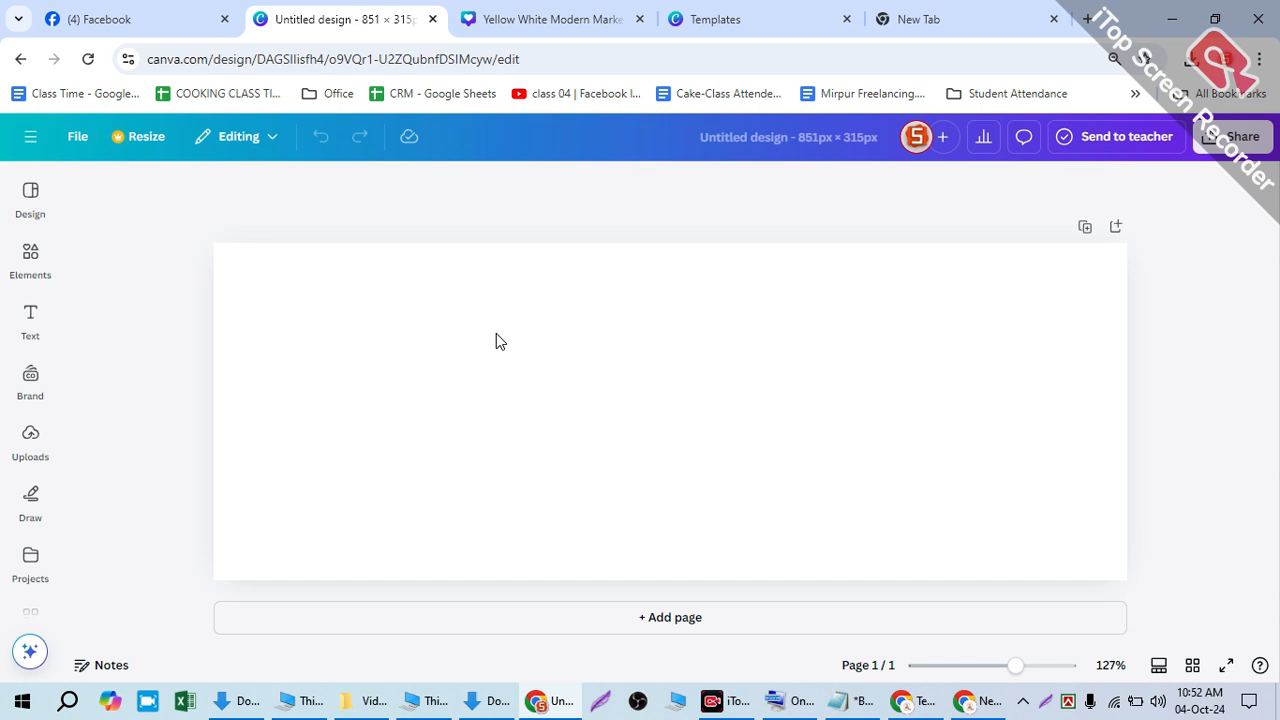
key("ctrl+v")
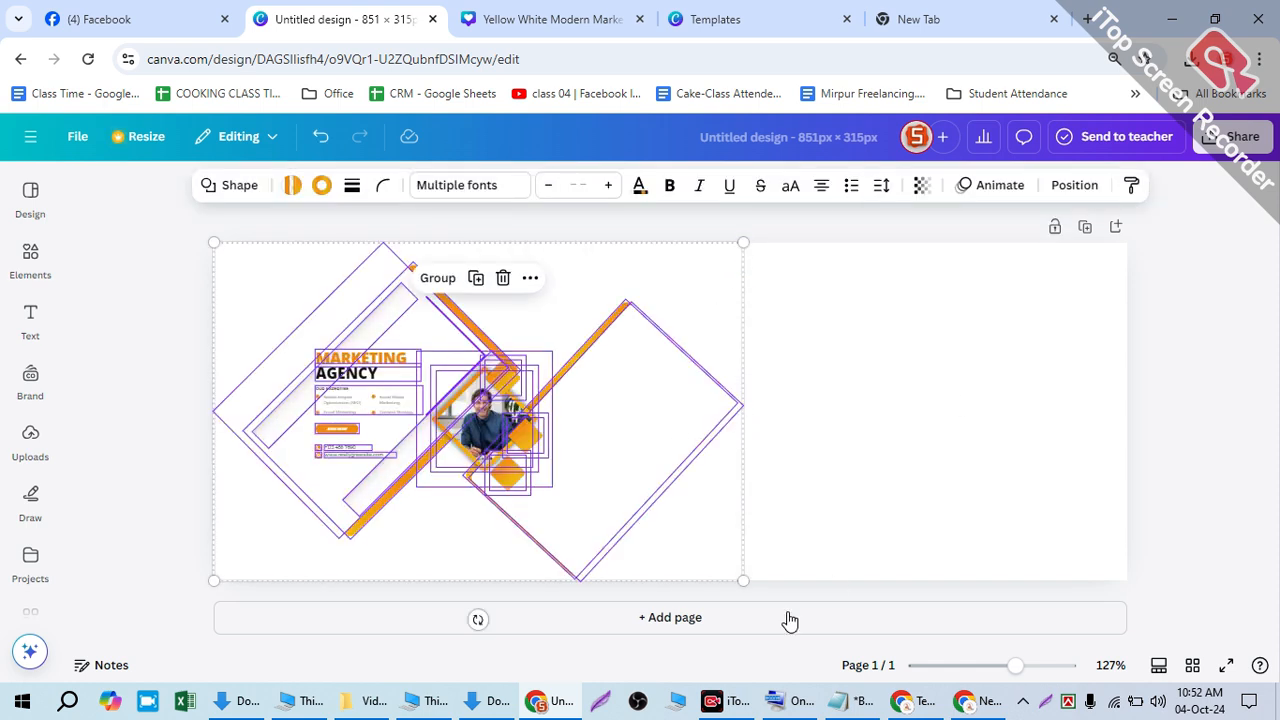
left_click_drag(733, 566, 1187, 640)
left_click_drag(741, 521, 480, 470)
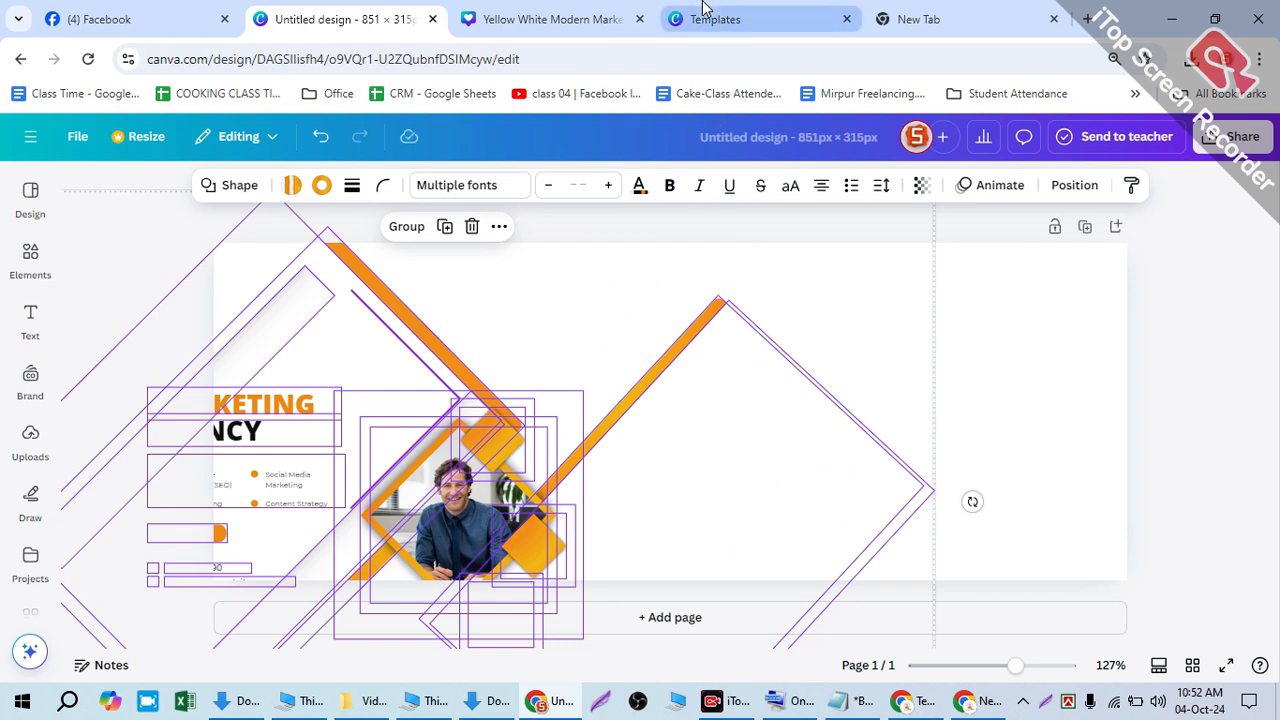
- Make a second editable copy of the template and move its tab left of Templates
left_click(737, 17)
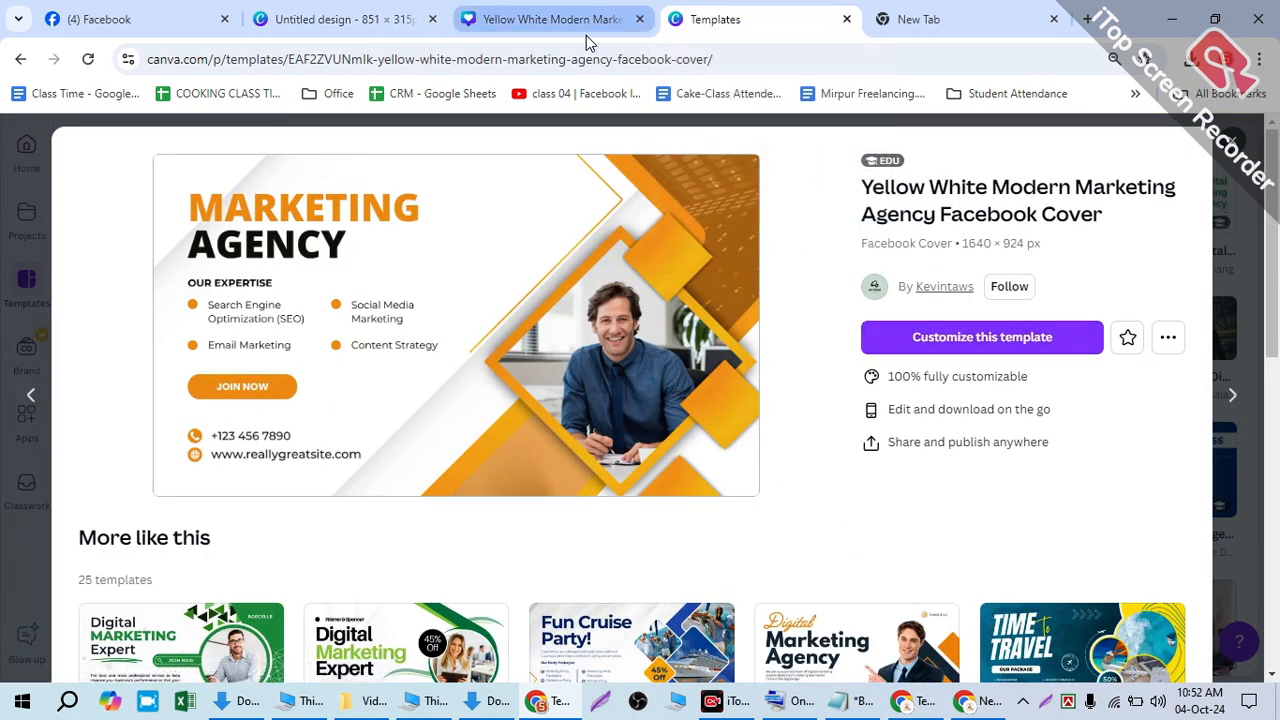
left_click(955, 340)
left_click_drag(780, 25, 600, 18)
left_click(455, 20)
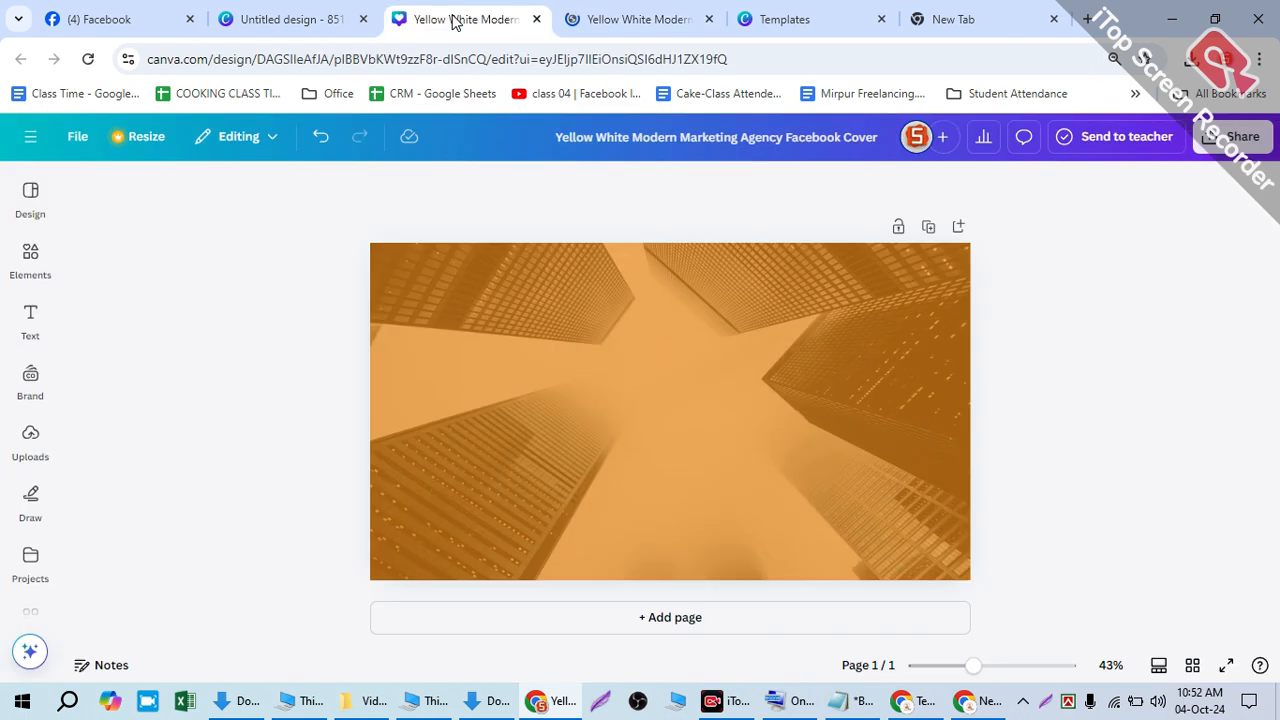
- Detach the building photo from the template background and nudge it to the right
left_click(659, 397)
double_click(631, 371)
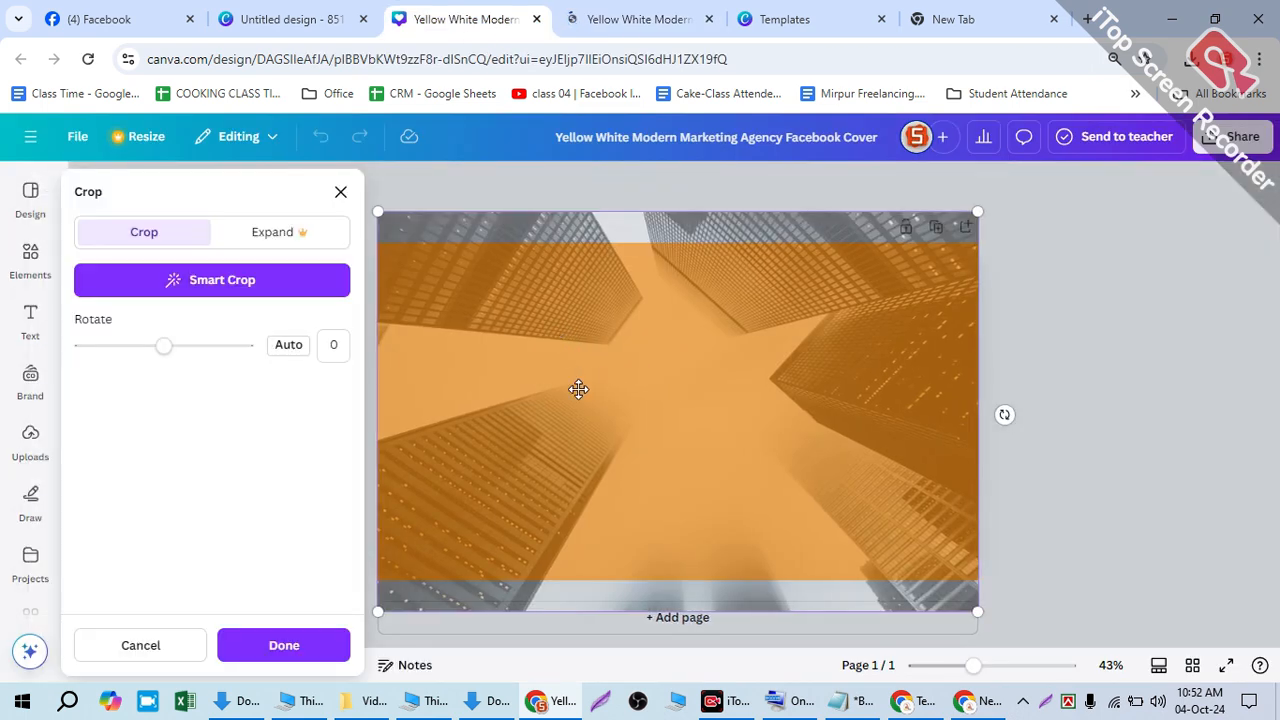
right_click(577, 388)
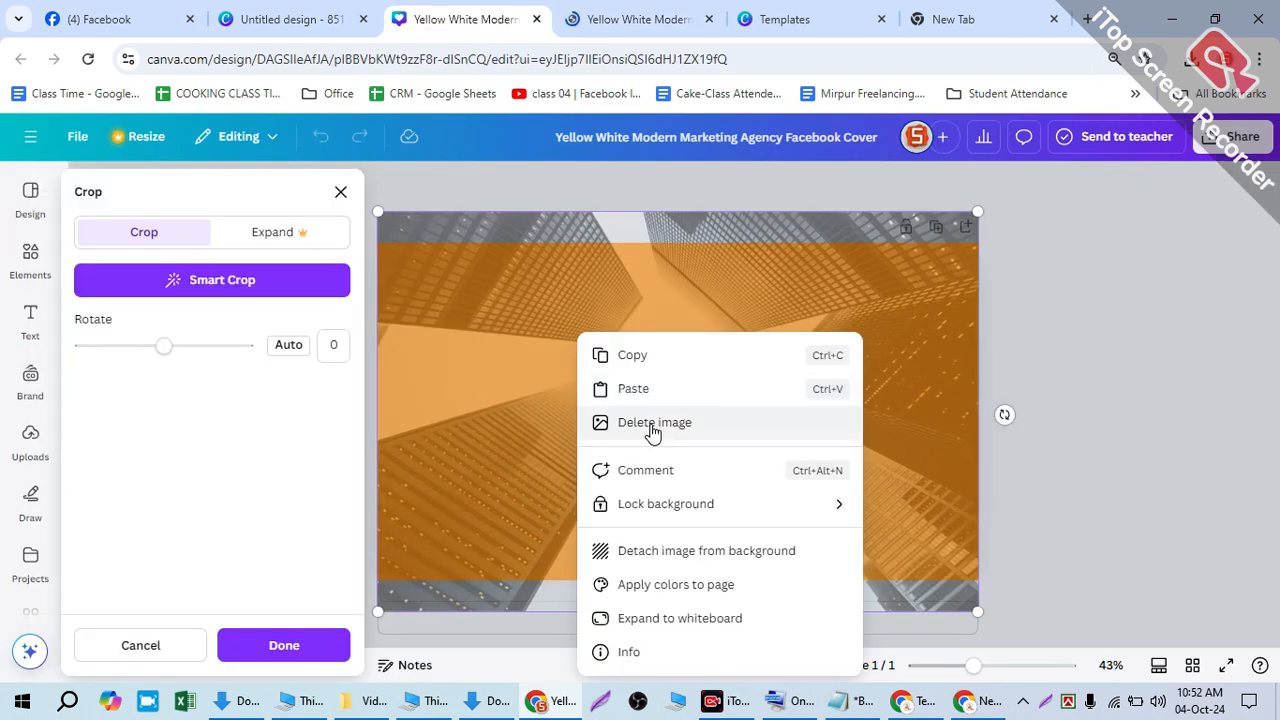
left_click(663, 550)
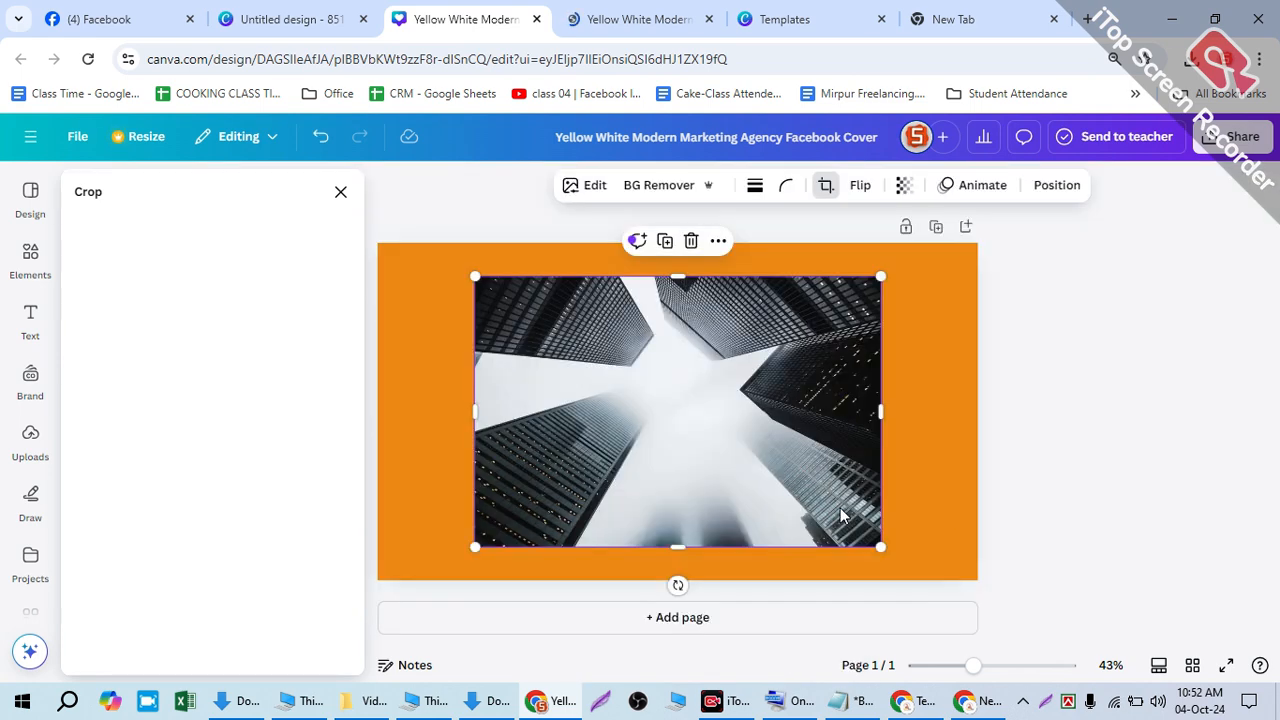
mouse_move(737, 394)
left_mouse_down()
mouse_move(794, 443)
mouse_move(761, 393)
left_mouse_up()
left_click(640, 19)
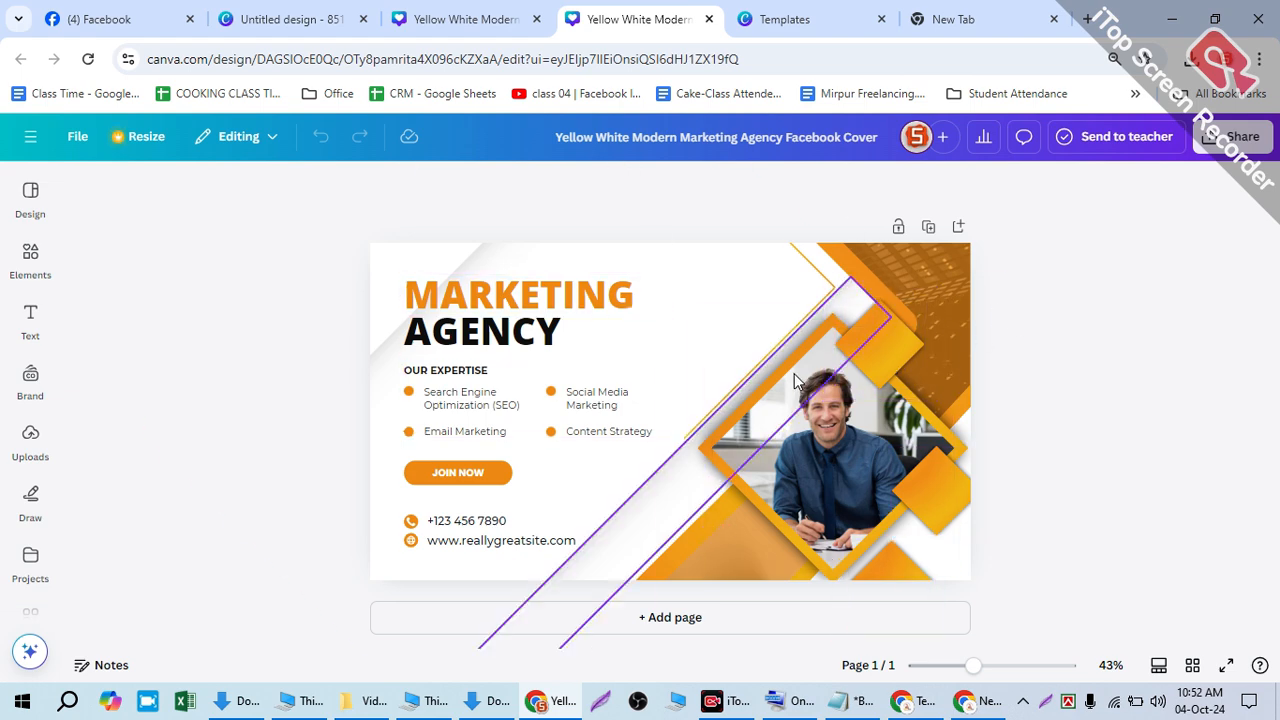
- Shift the marketing elements group to the right in the 851×315 cover
left_click(460, 8)
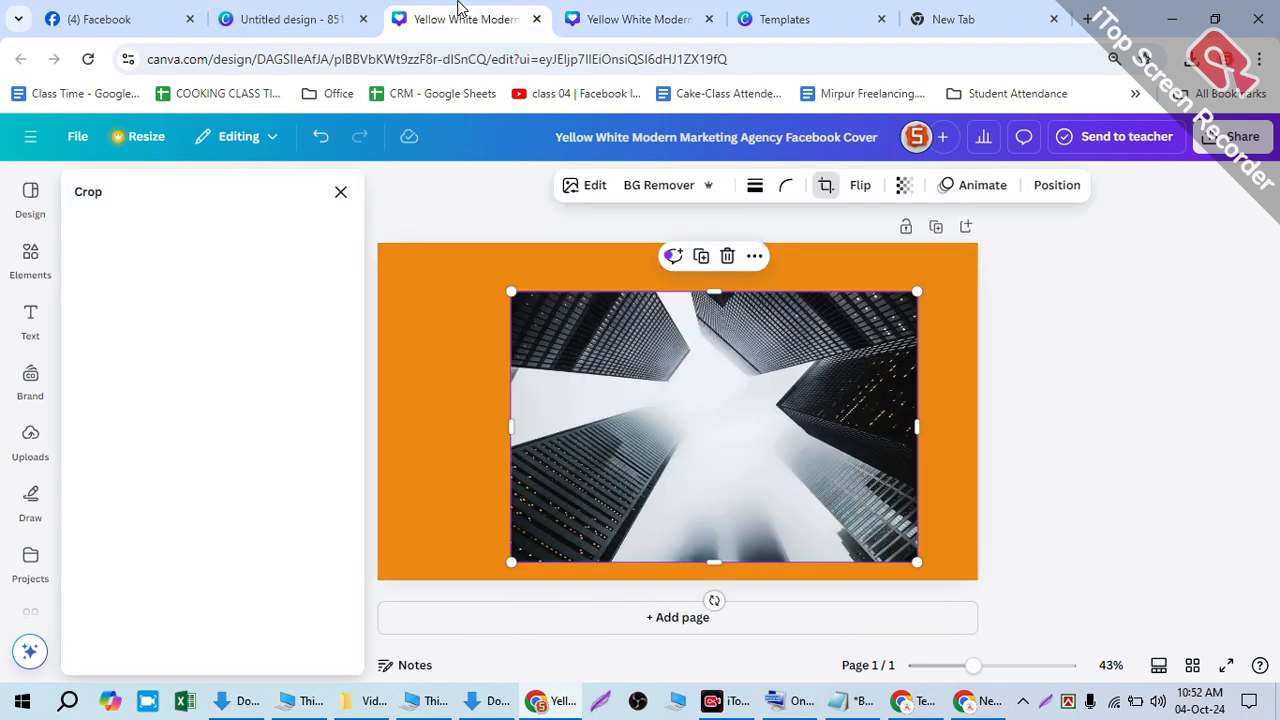
left_click(285, 19)
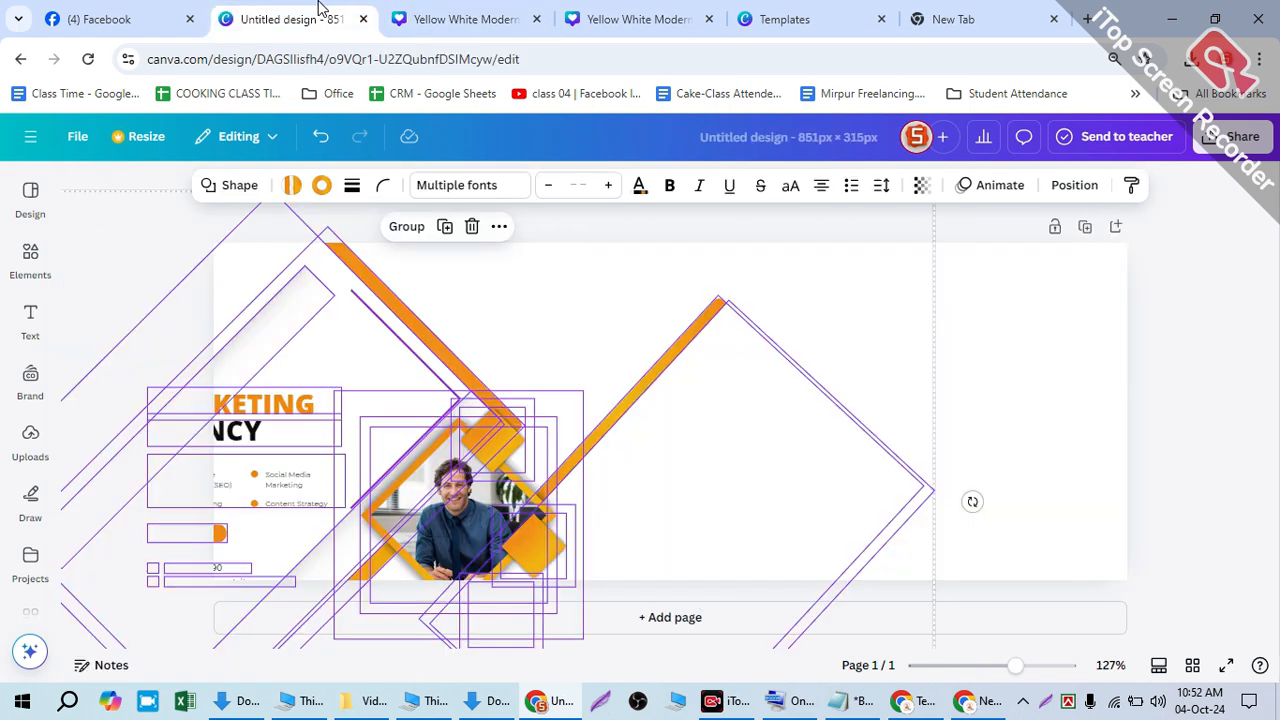
left_click_drag(558, 415, 1022, 301)
- Reorder the template tabs and move the building photo lower on the orange page, starting a crop
left_click(474, 16)
left_click_drag(615, 7, 428, 13)
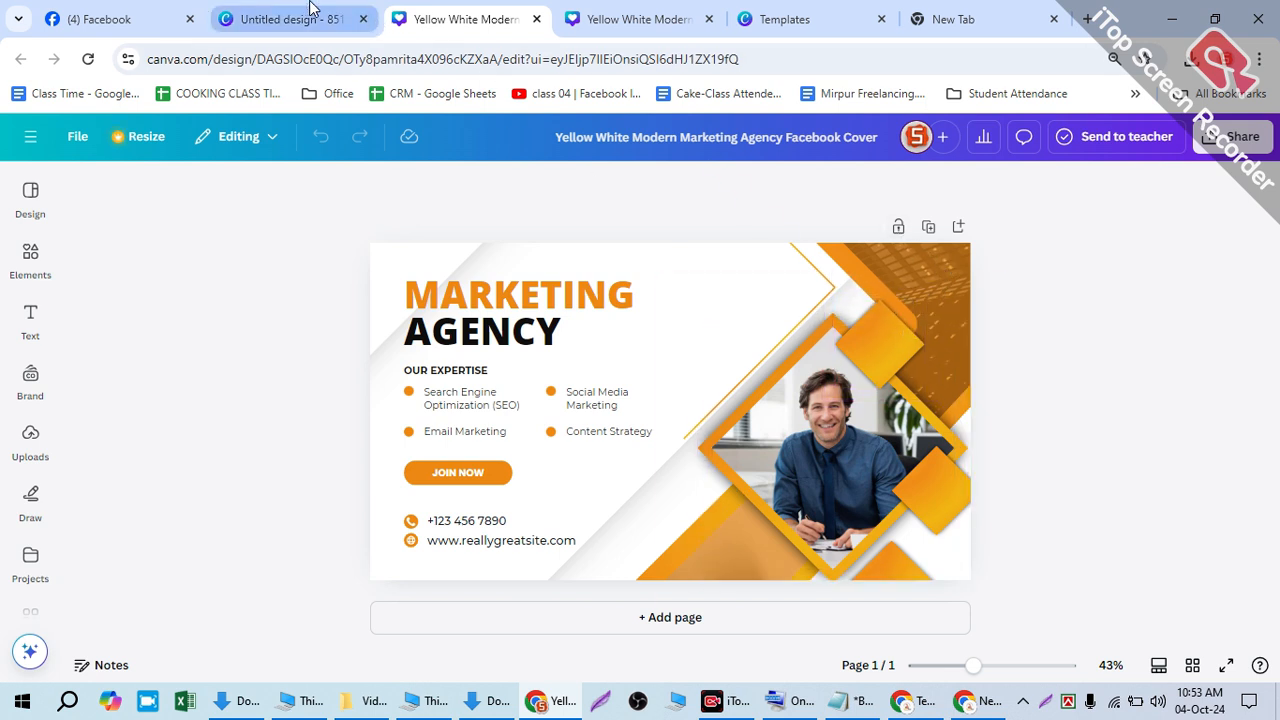
left_click(640, 19)
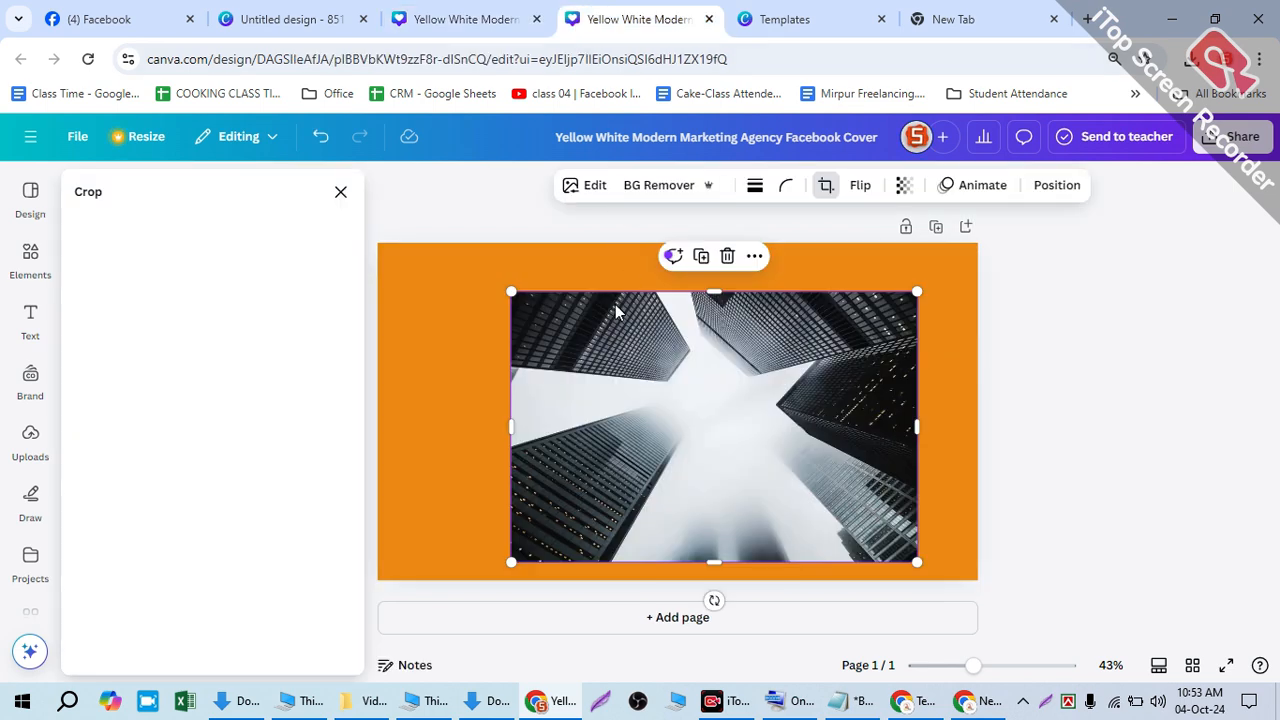
left_click_drag(538, 338, 575, 381)
left_click(512, 303)
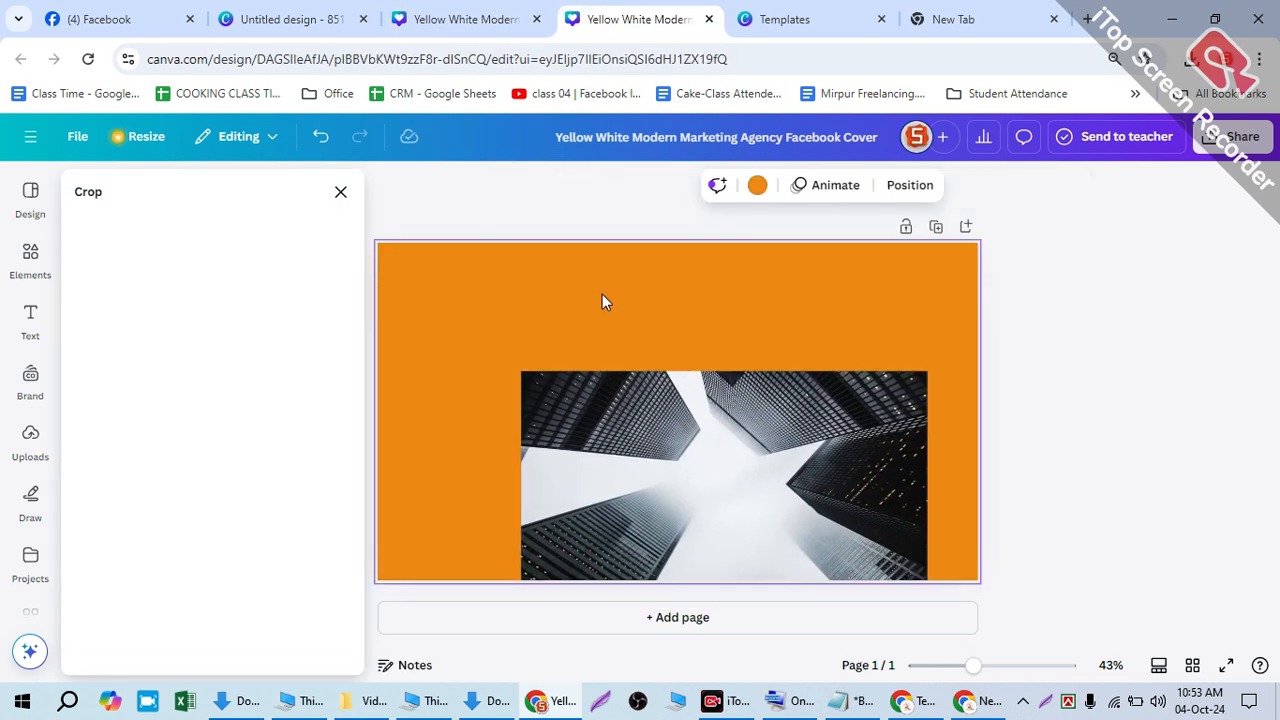
left_click(611, 415)
double_click(611, 415)
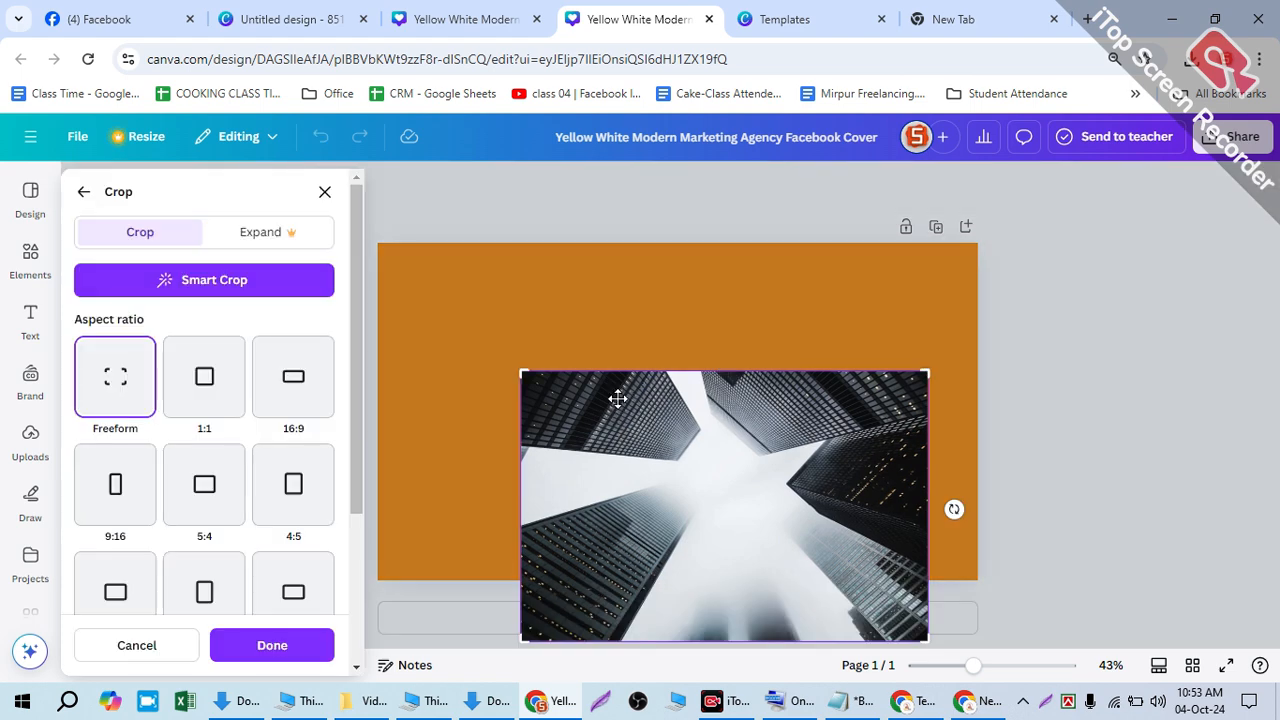
- Finish the photo crop and make the 851×315 cover's page background orange
left_click(638, 304)
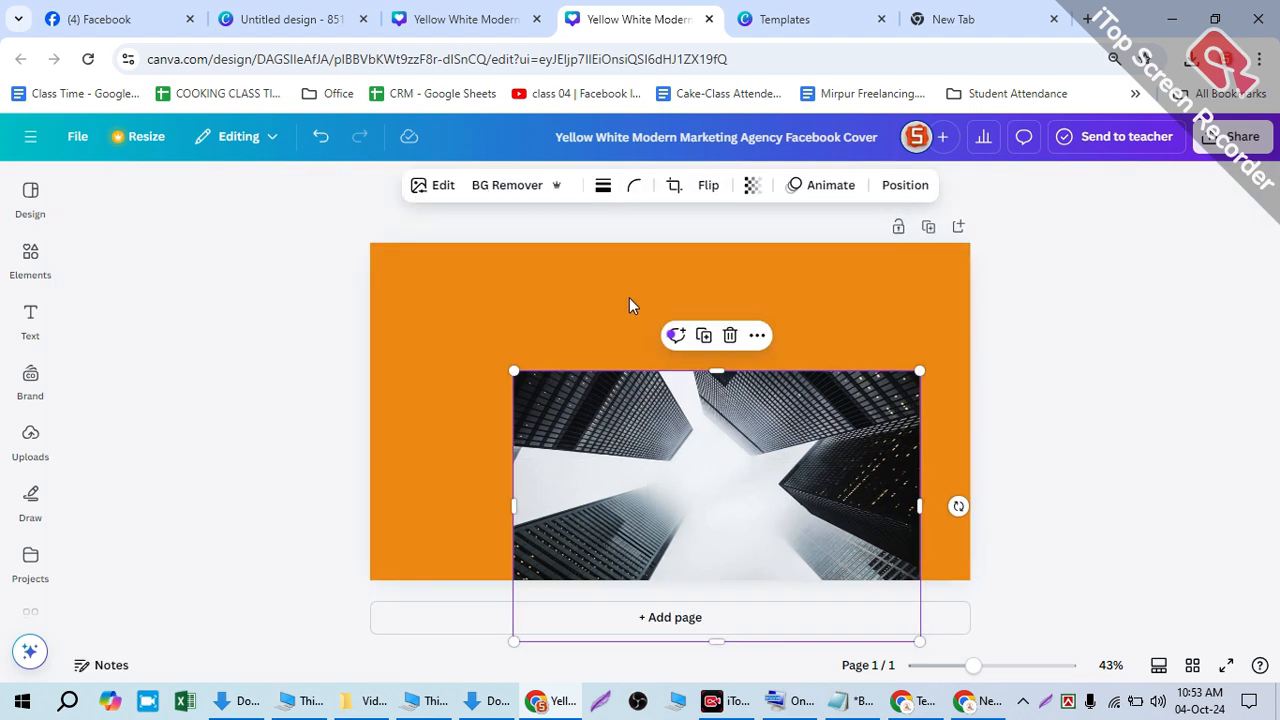
left_click(646, 296)
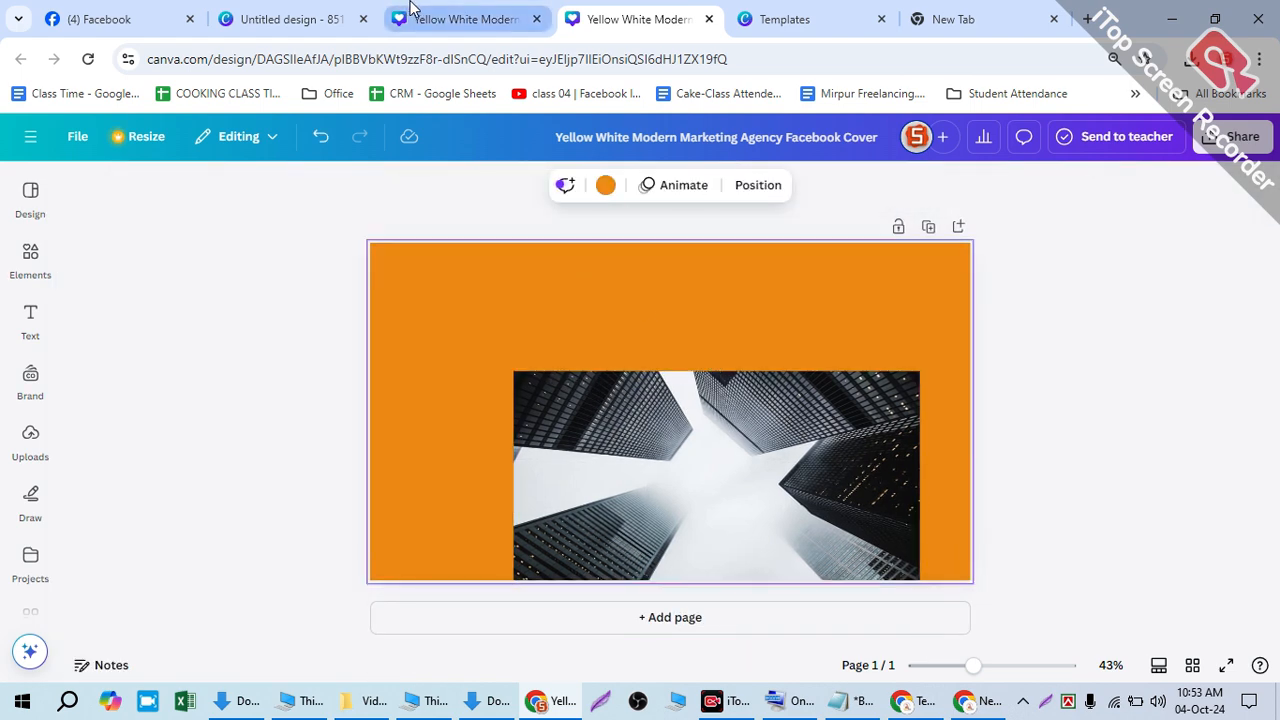
left_click(430, 19)
left_click(323, 10)
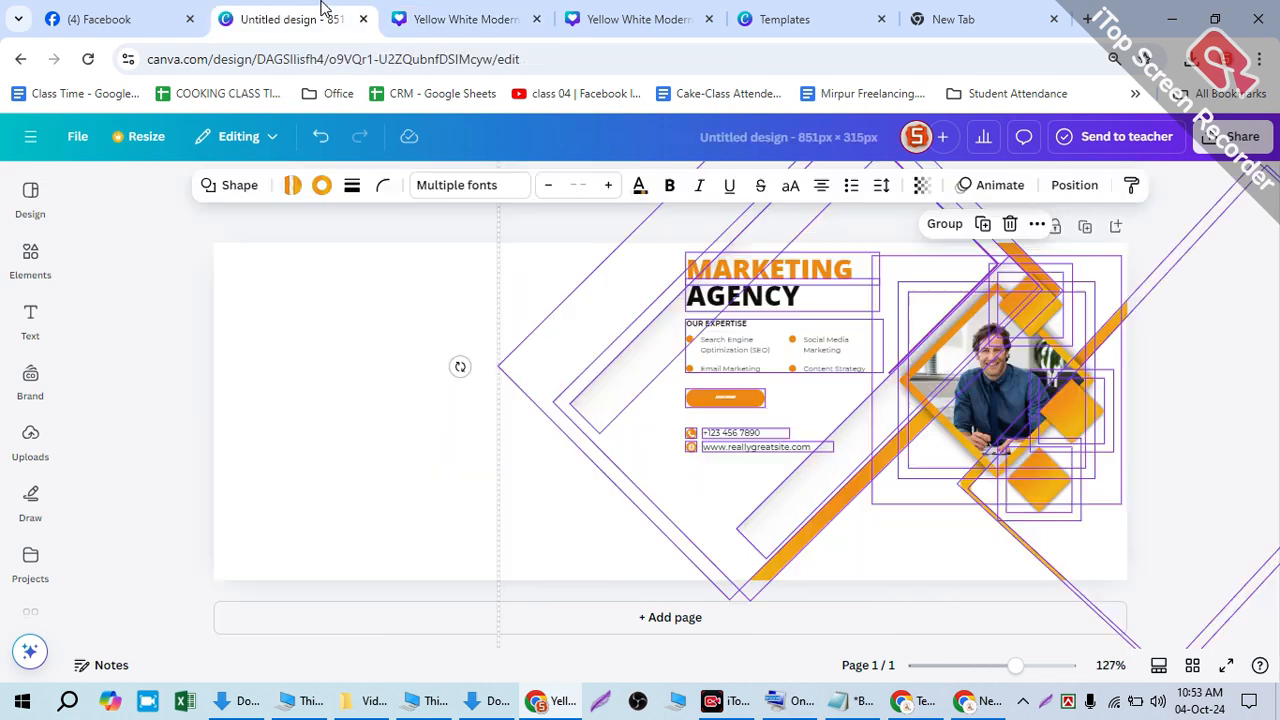
left_click(364, 299)
left_click(550, 188)
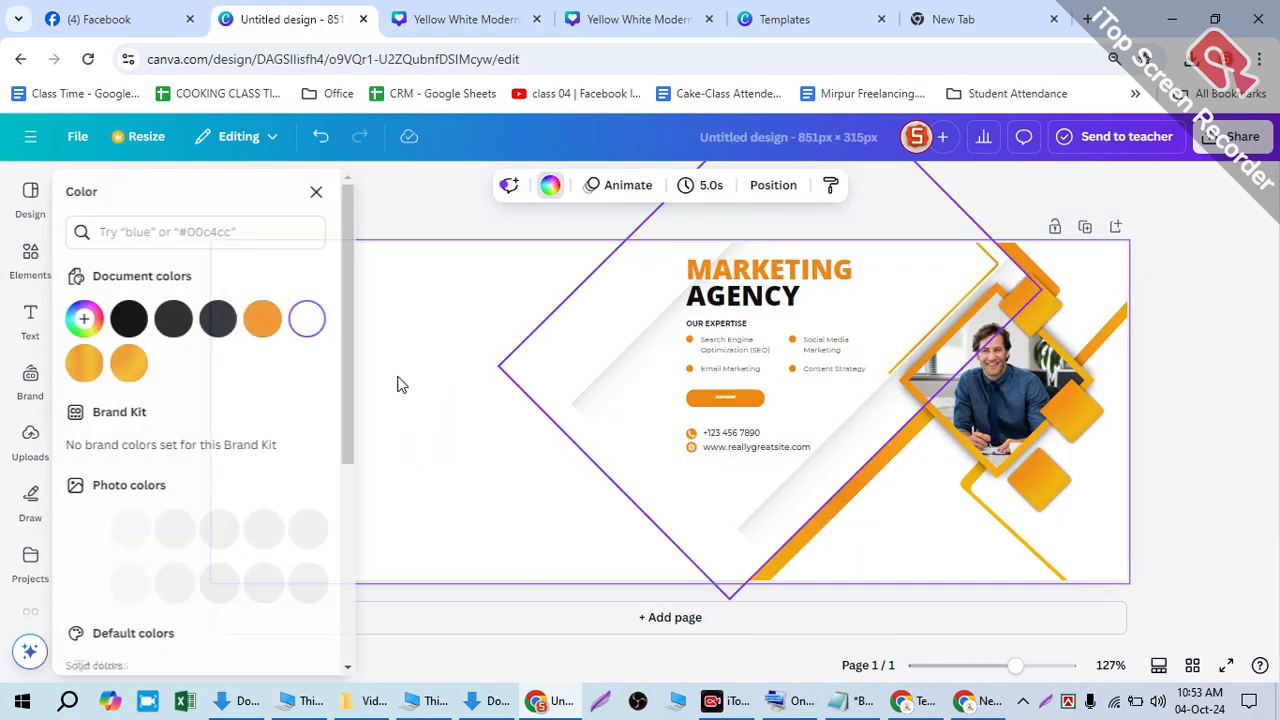
left_click(266, 328)
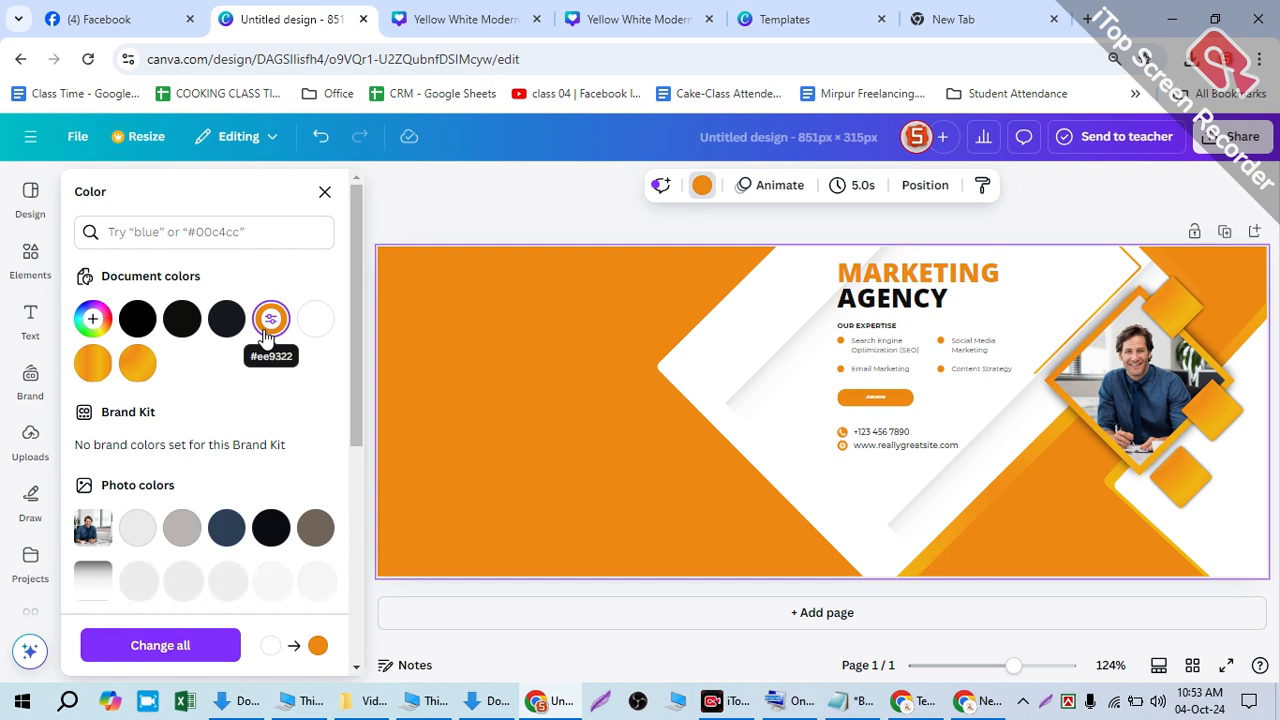
- Reposition the buildings photo up and left, then paste it into the Untitled design cover
left_click(492, 20)
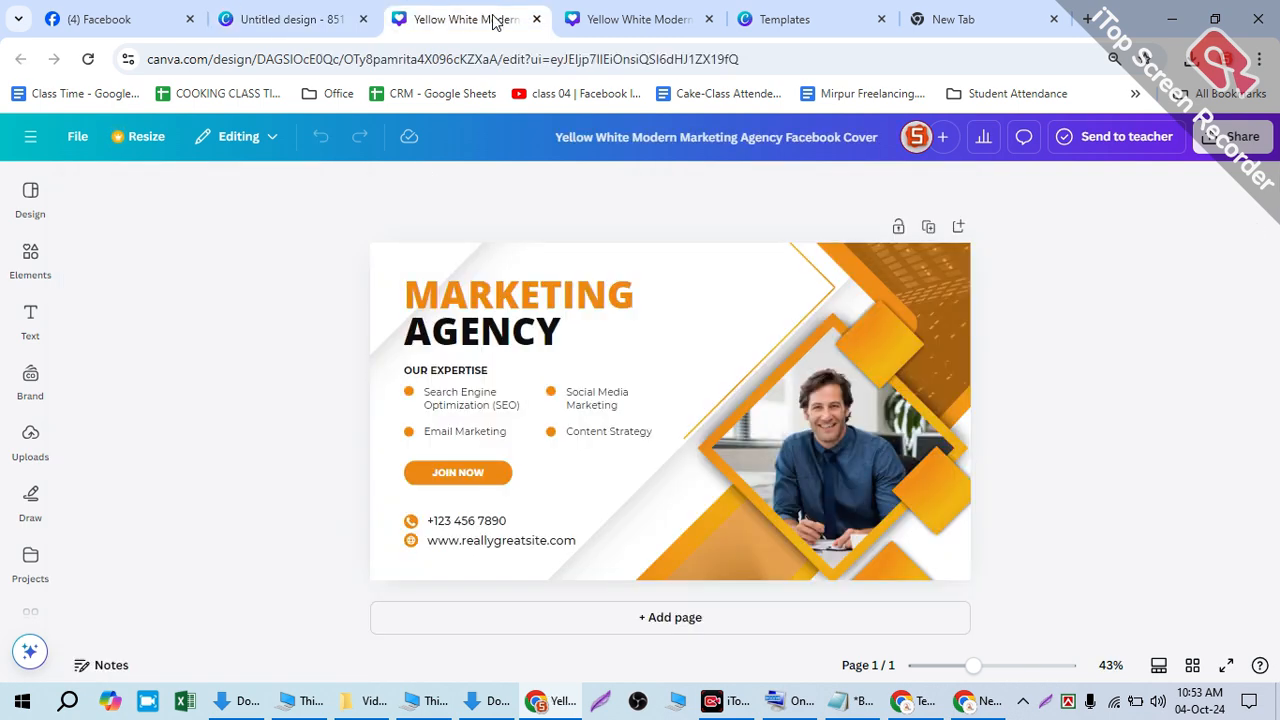
left_click(632, 20)
left_click(625, 413)
left_click_drag(625, 413, 583, 316)
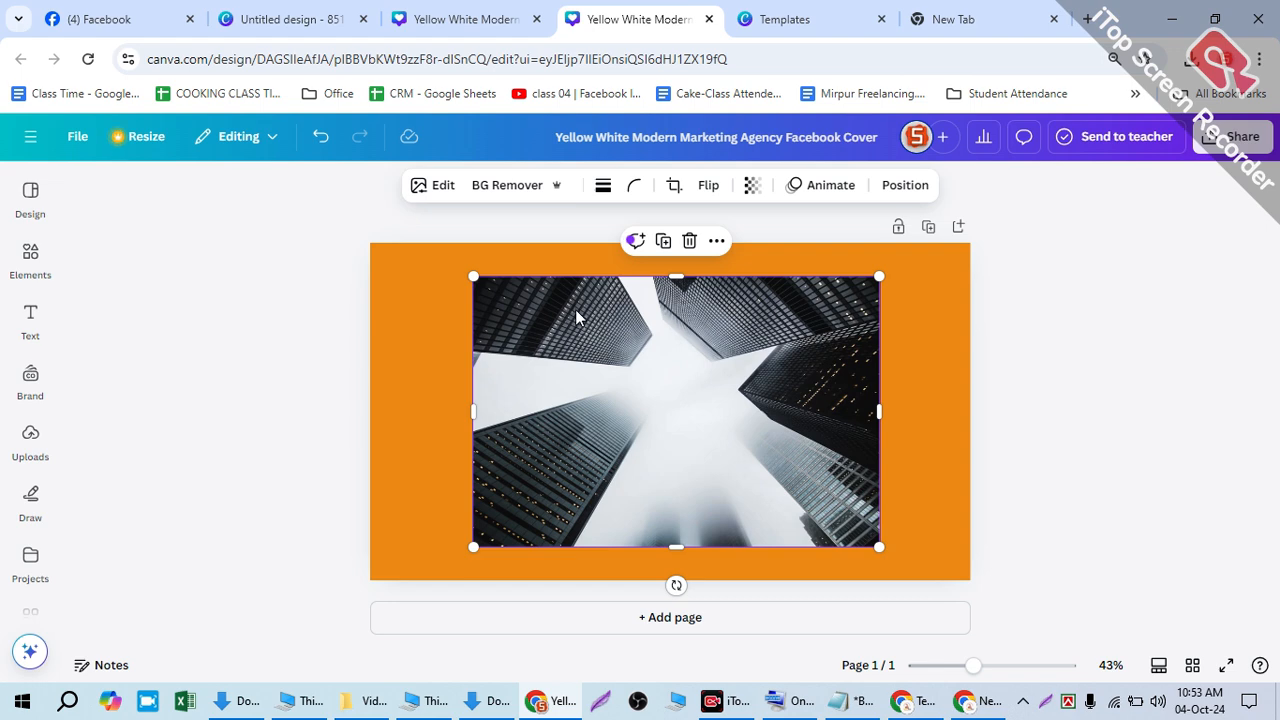
double_click(609, 306)
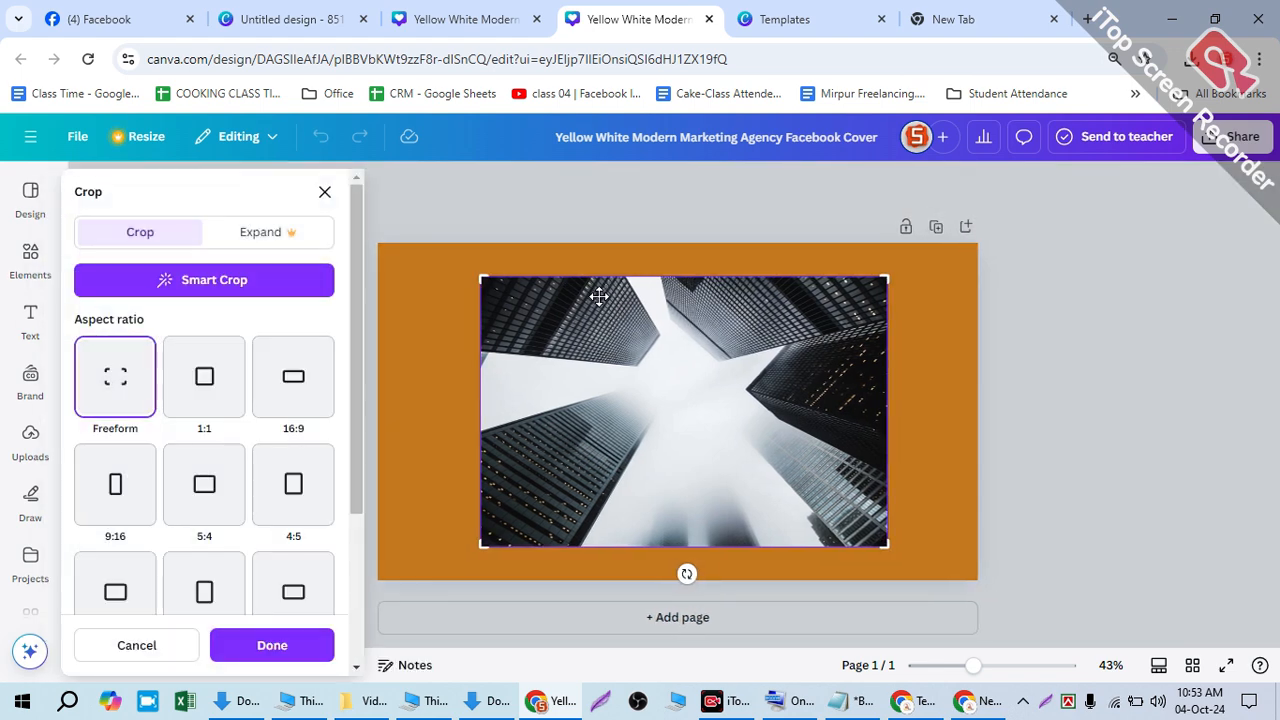
left_click(285, 19)
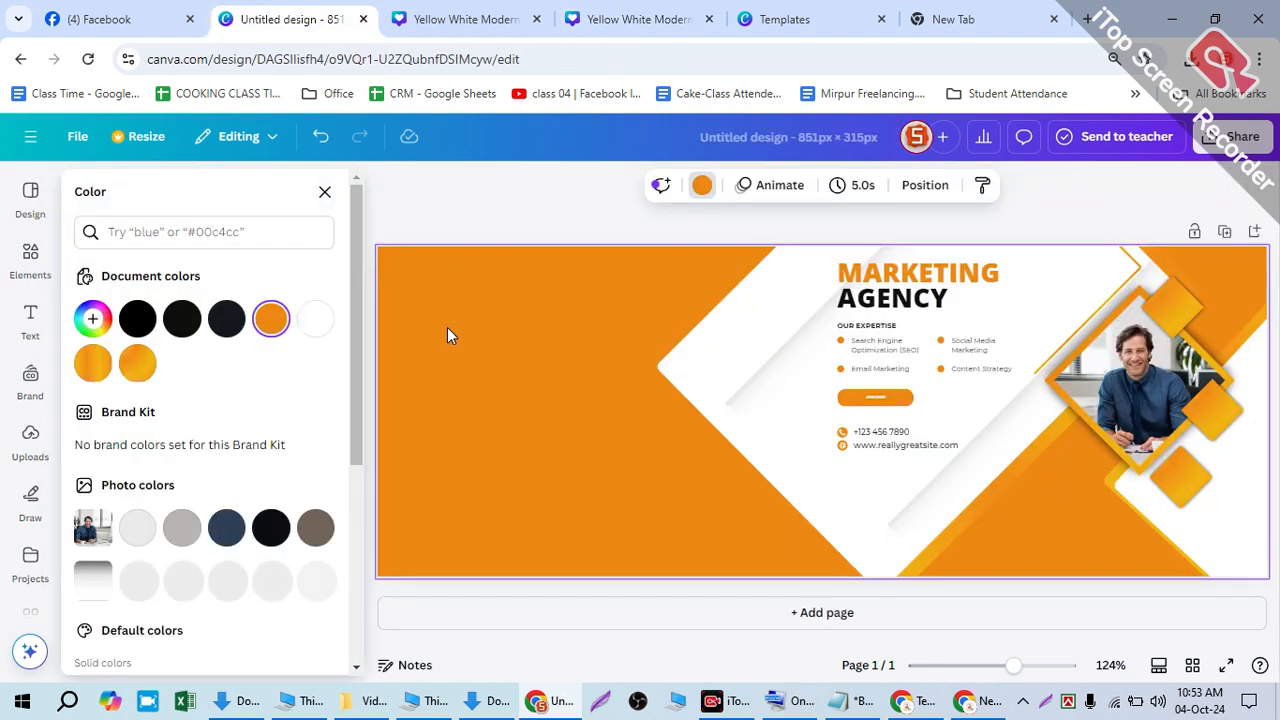
key("ctrl+v")
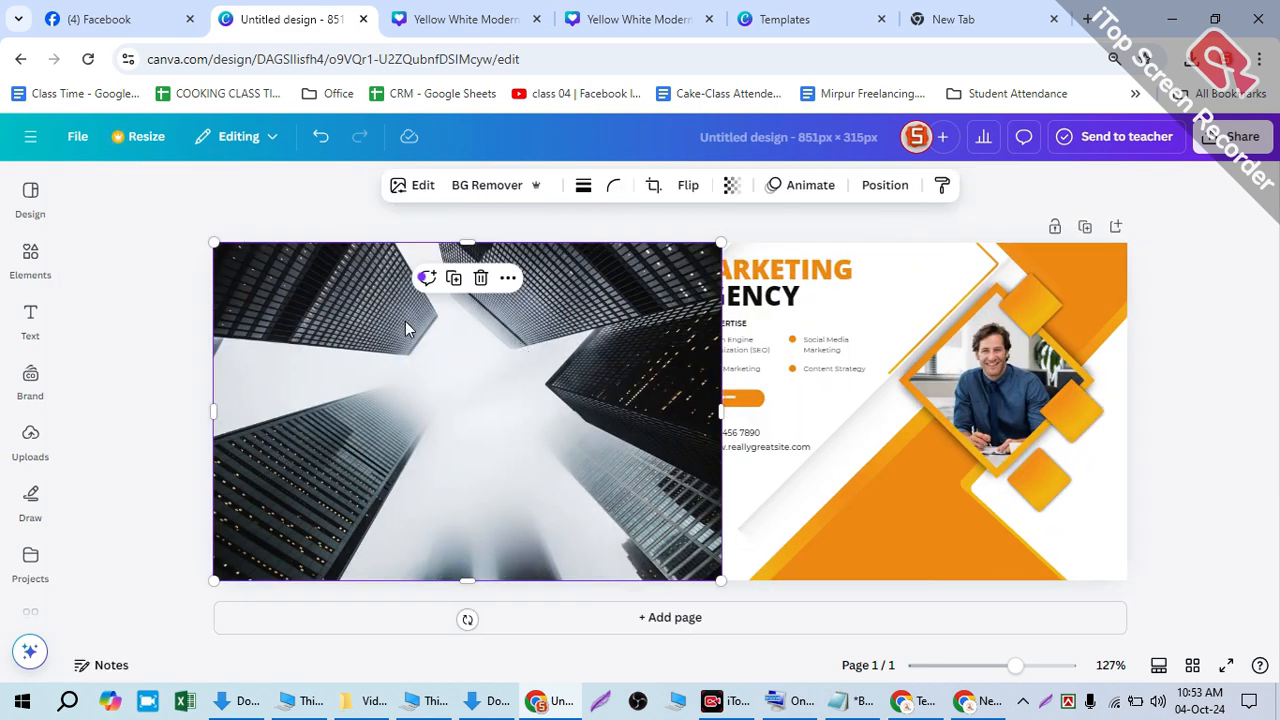
- Stretch the buildings photo to full cover width, send it to the back, and show the Layers list
left_click_drag(709, 397, 1161, 404)
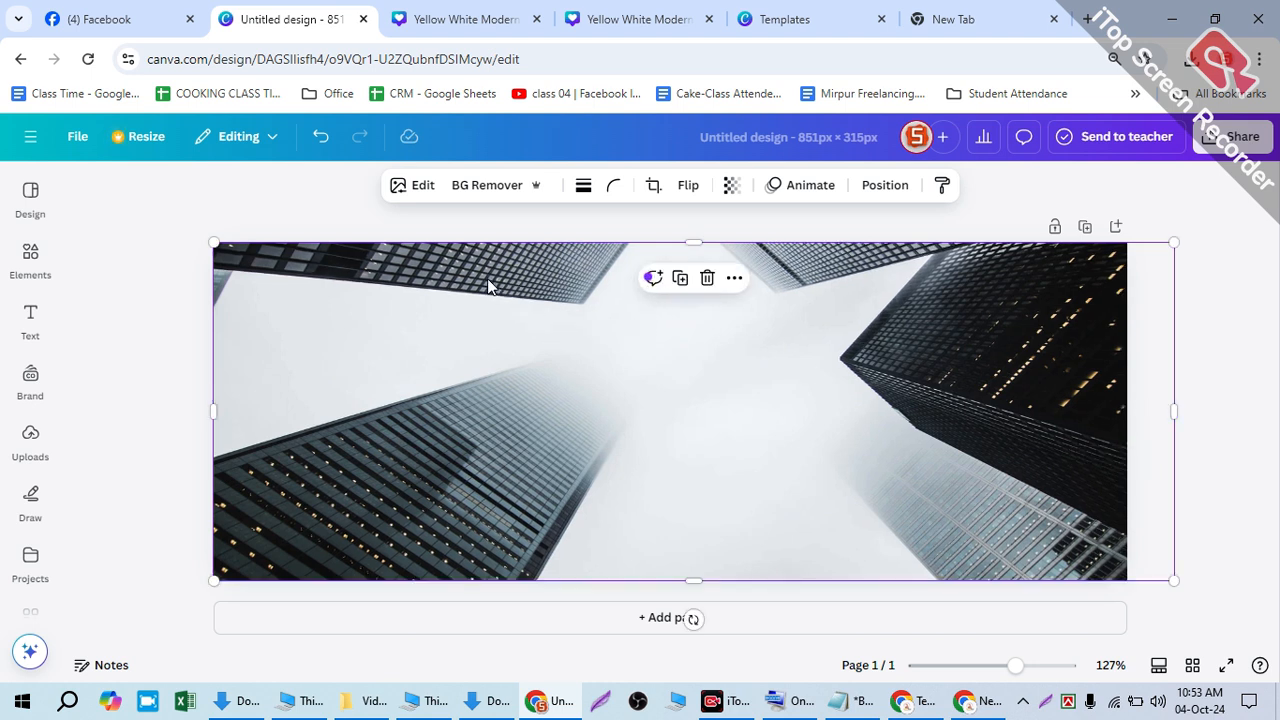
right_click(348, 363)
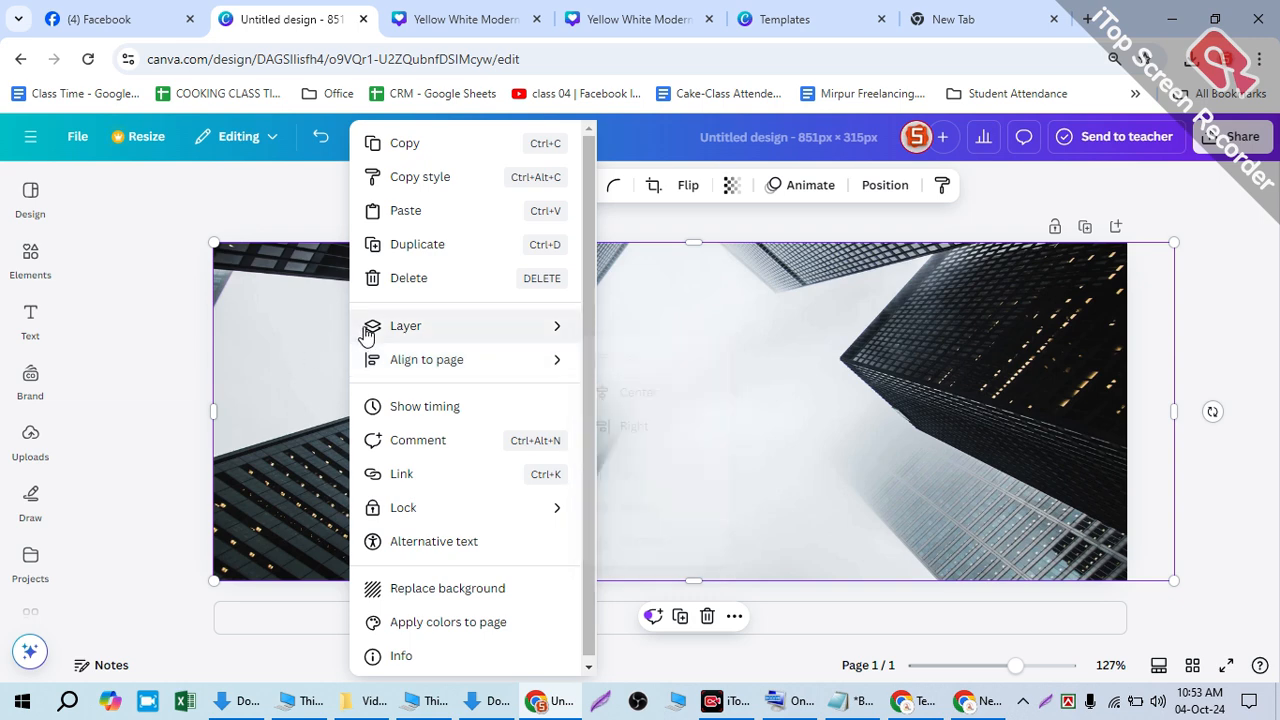
mouse_move(366, 335)
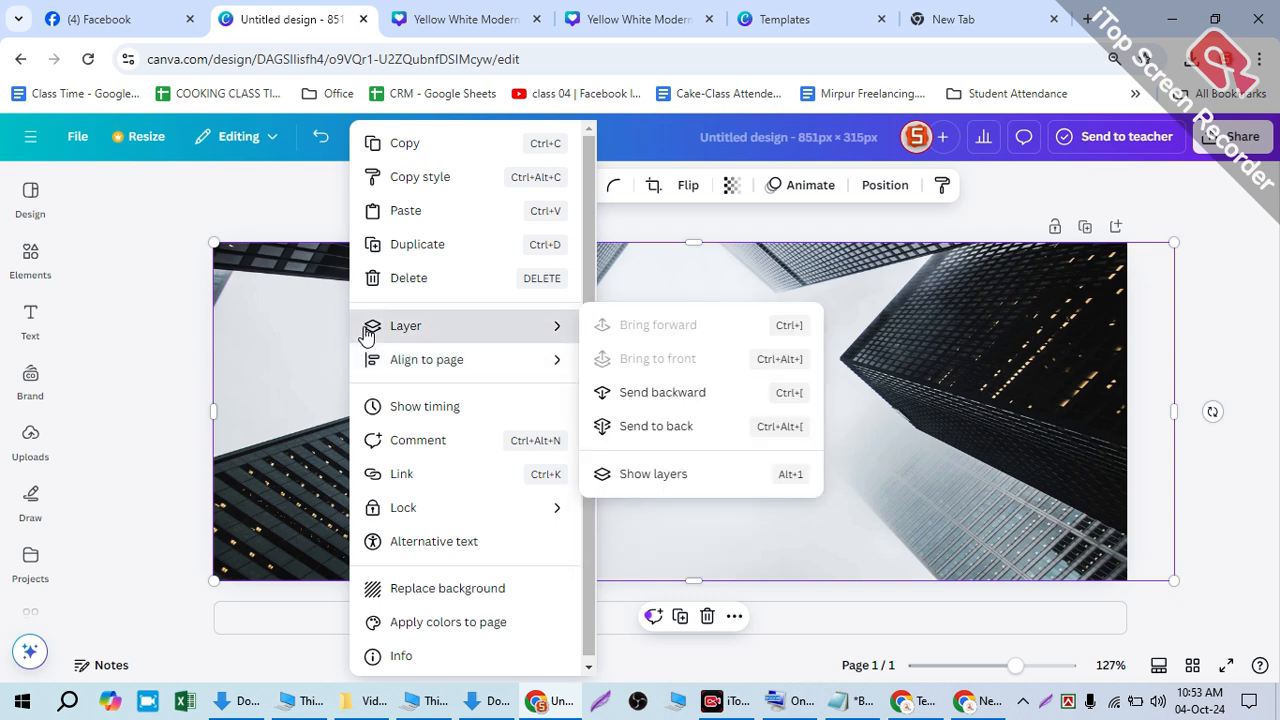
left_click(665, 437)
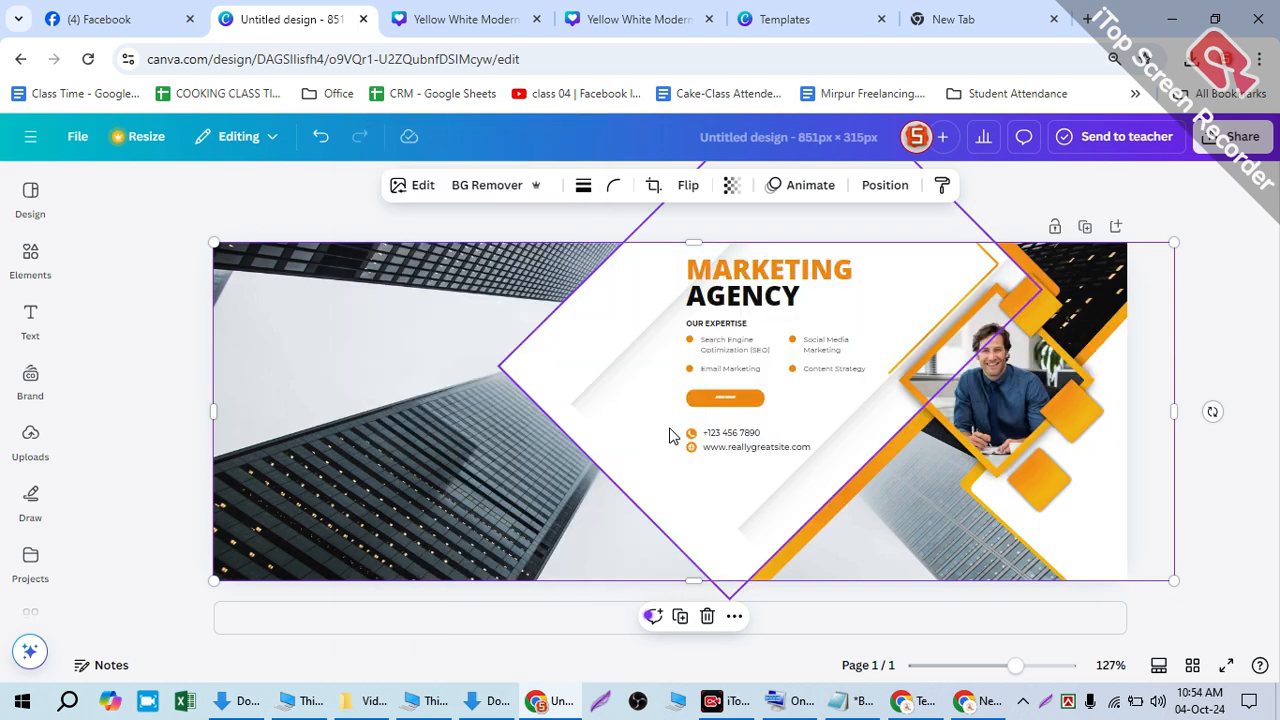
right_click(350, 395)
mouse_move(450, 330)
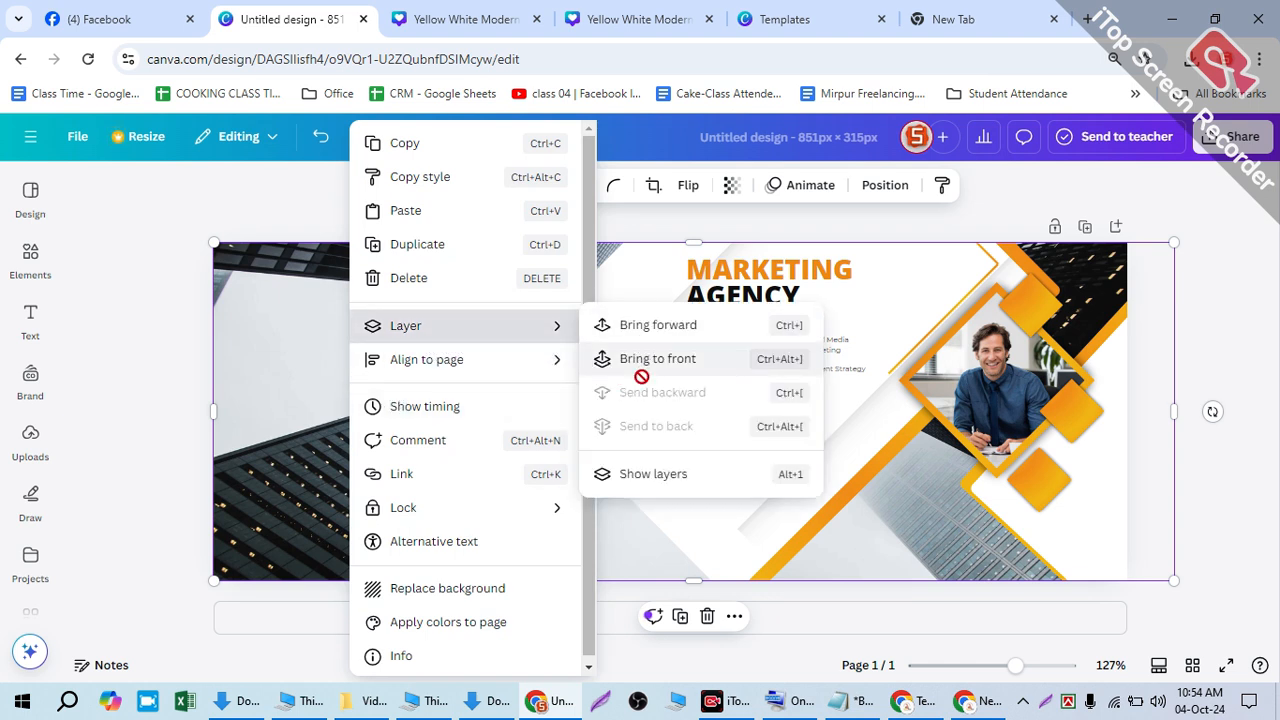
left_click(307, 362)
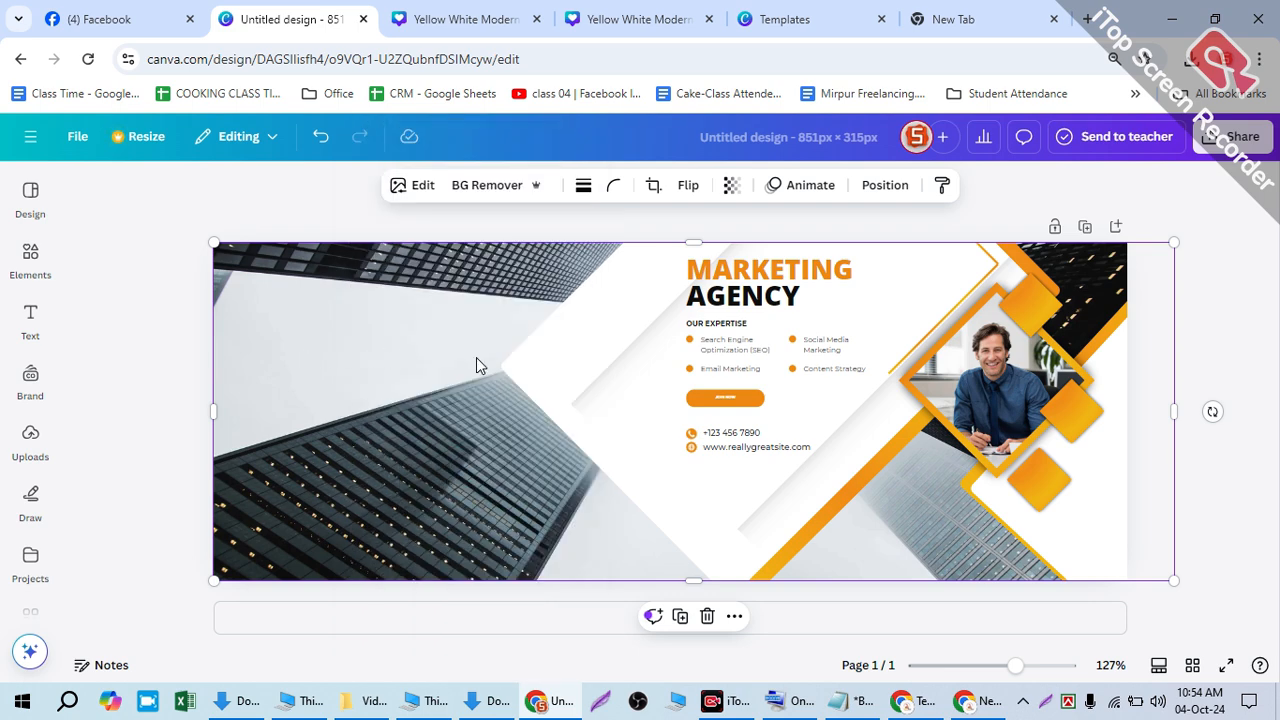
key("alt+1")
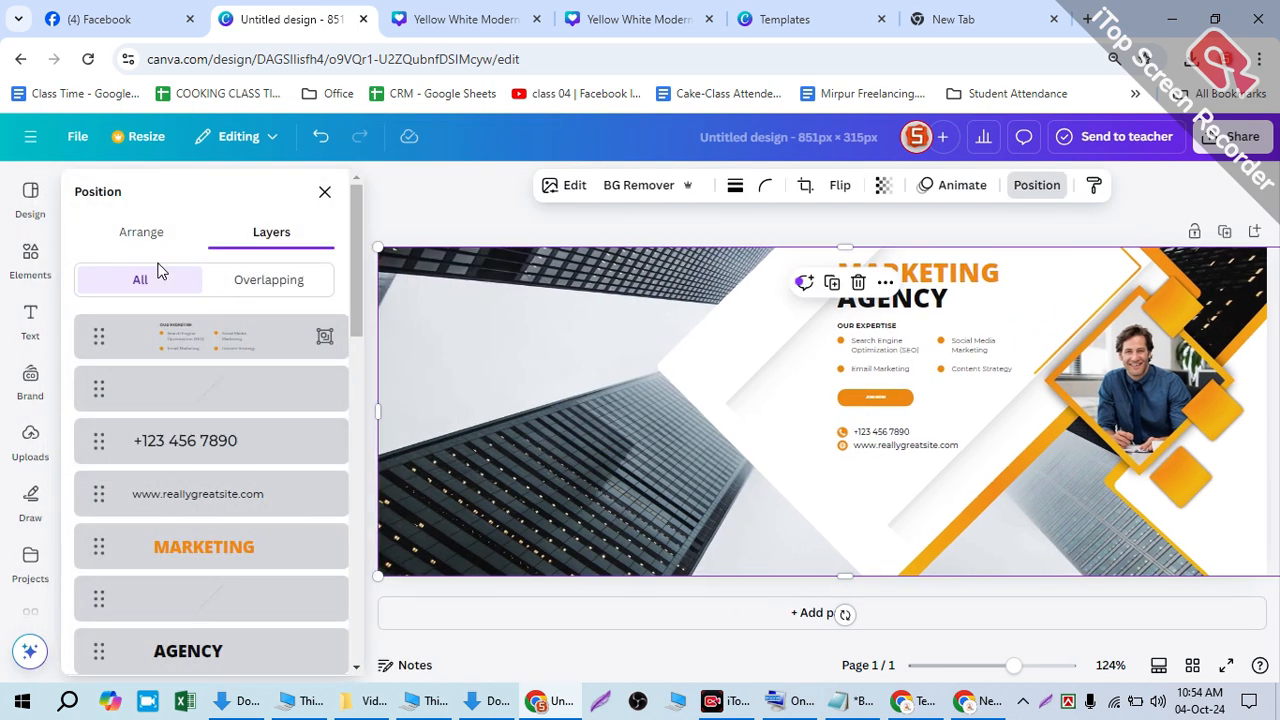
- In the Layers list, drop the building photo layer just above the orange background layer
scroll(203, 470, "down", 4)
scroll(205, 500, "down", 5)
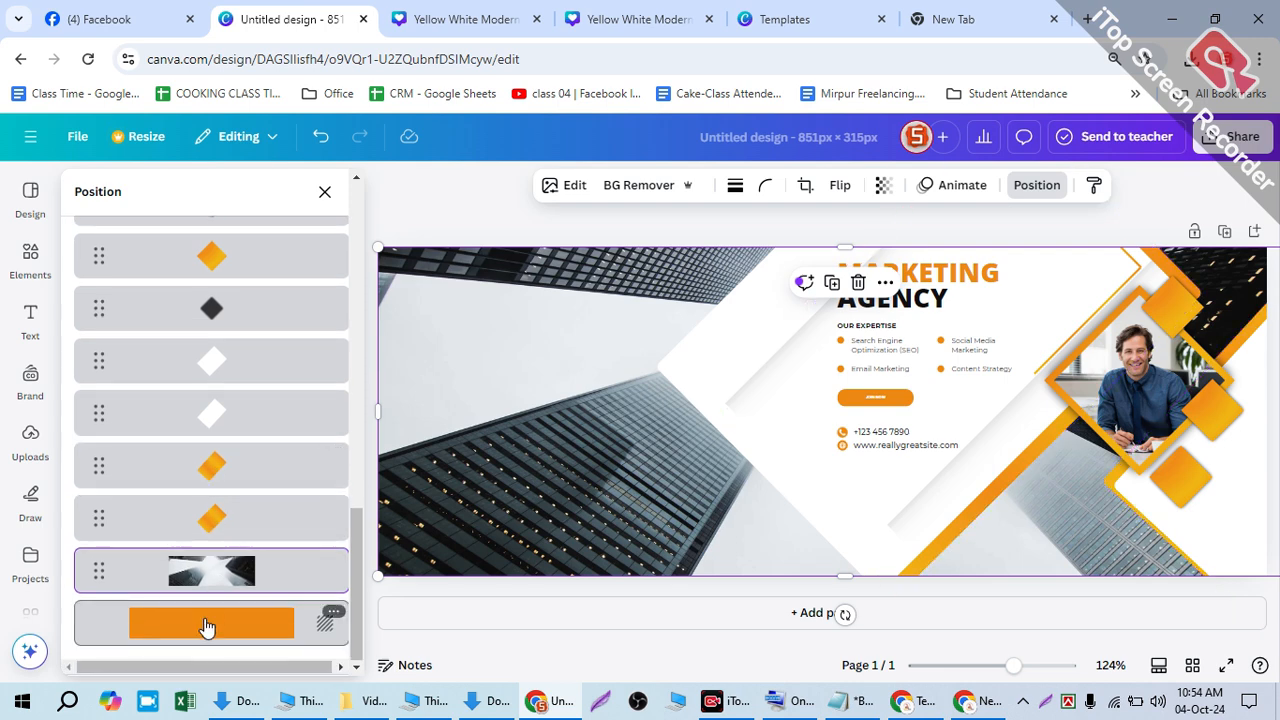
left_click(206, 621)
left_click_drag(184, 576, 190, 626)
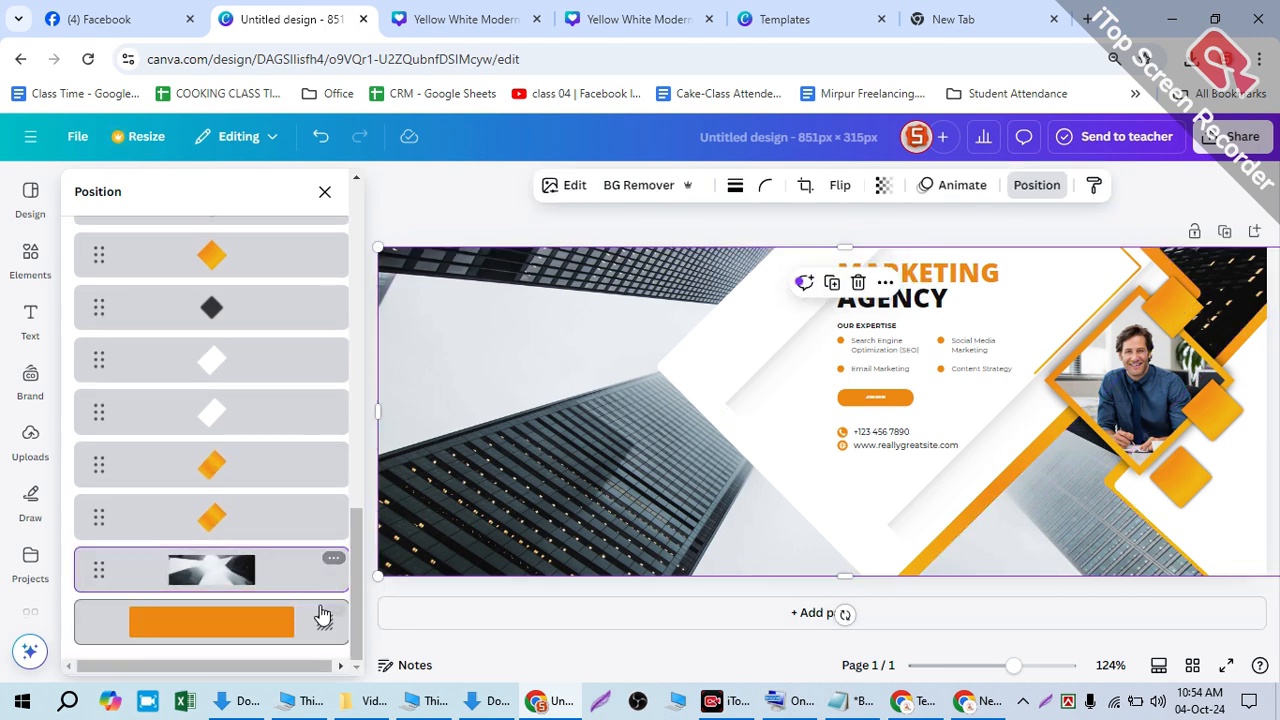
left_click(329, 614)
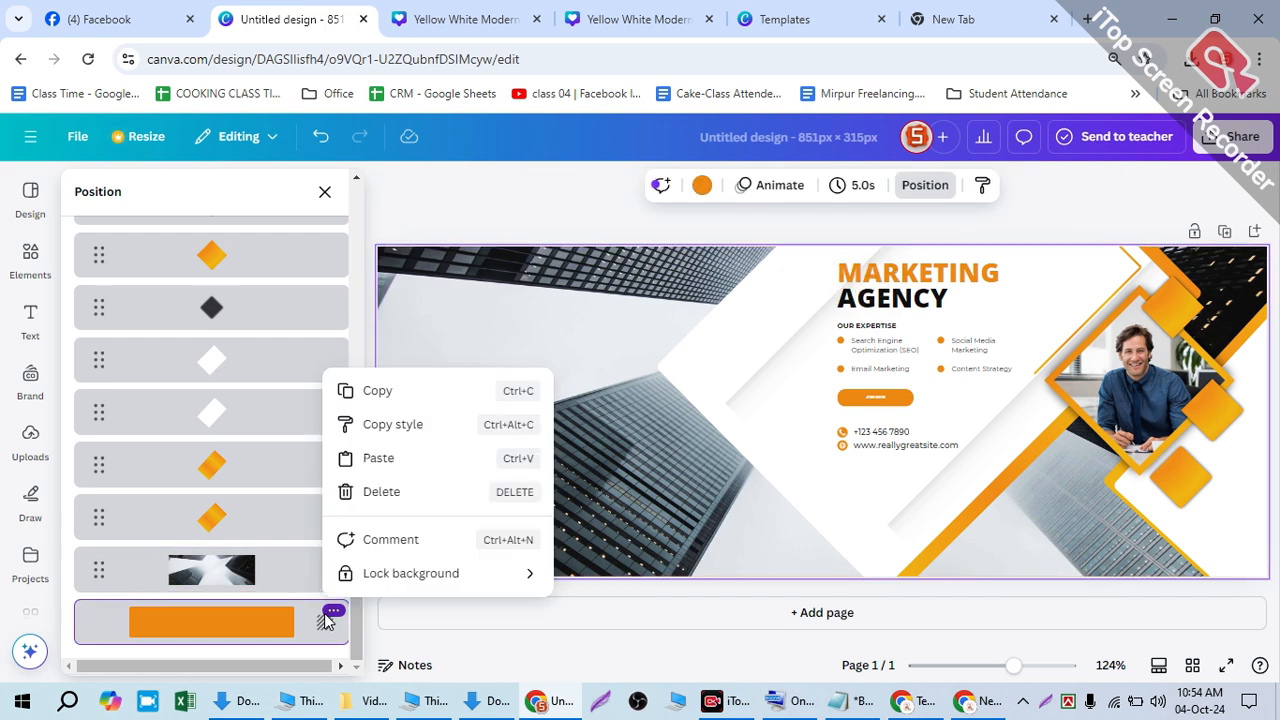
left_click(240, 575)
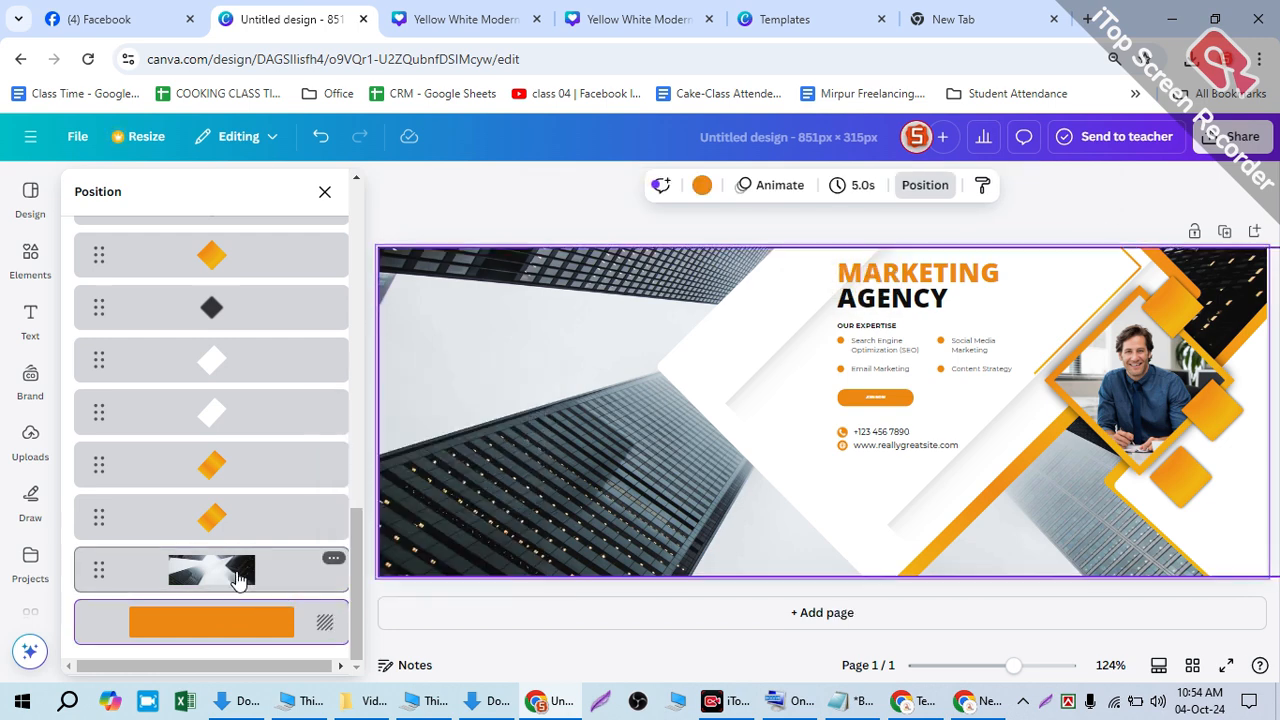
left_click(281, 583)
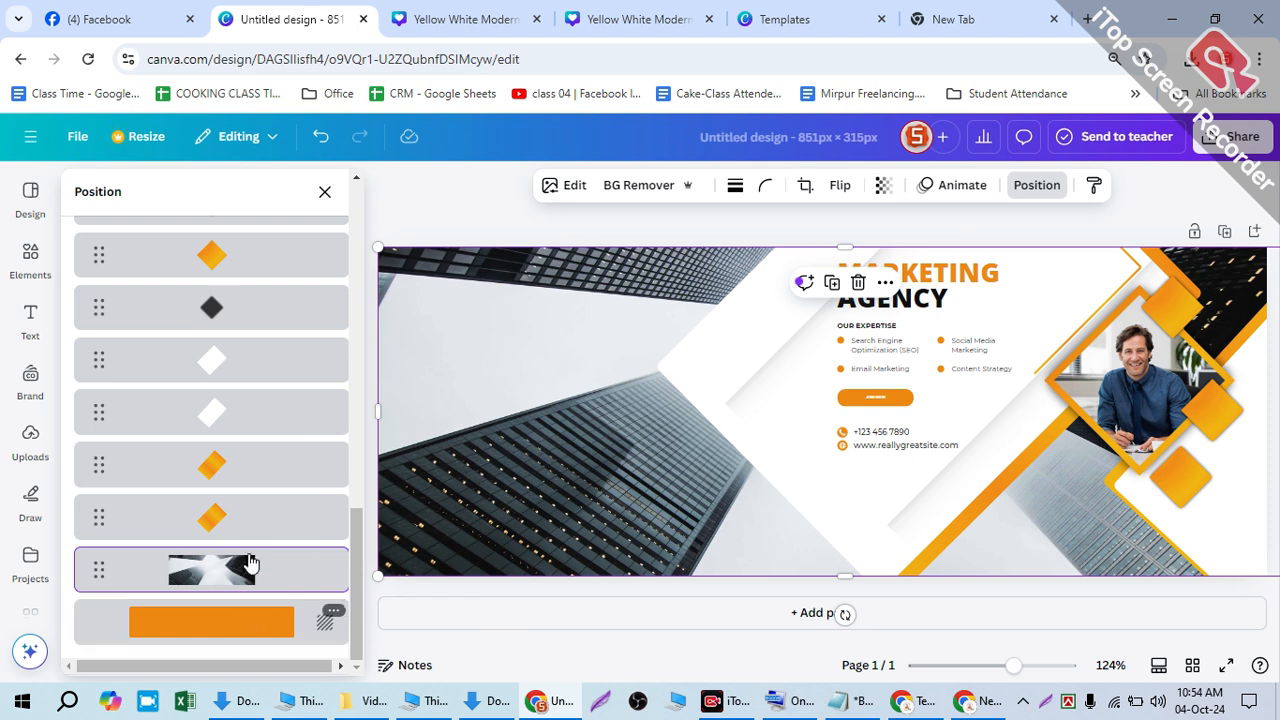
left_click_drag(240, 552, 226, 606)
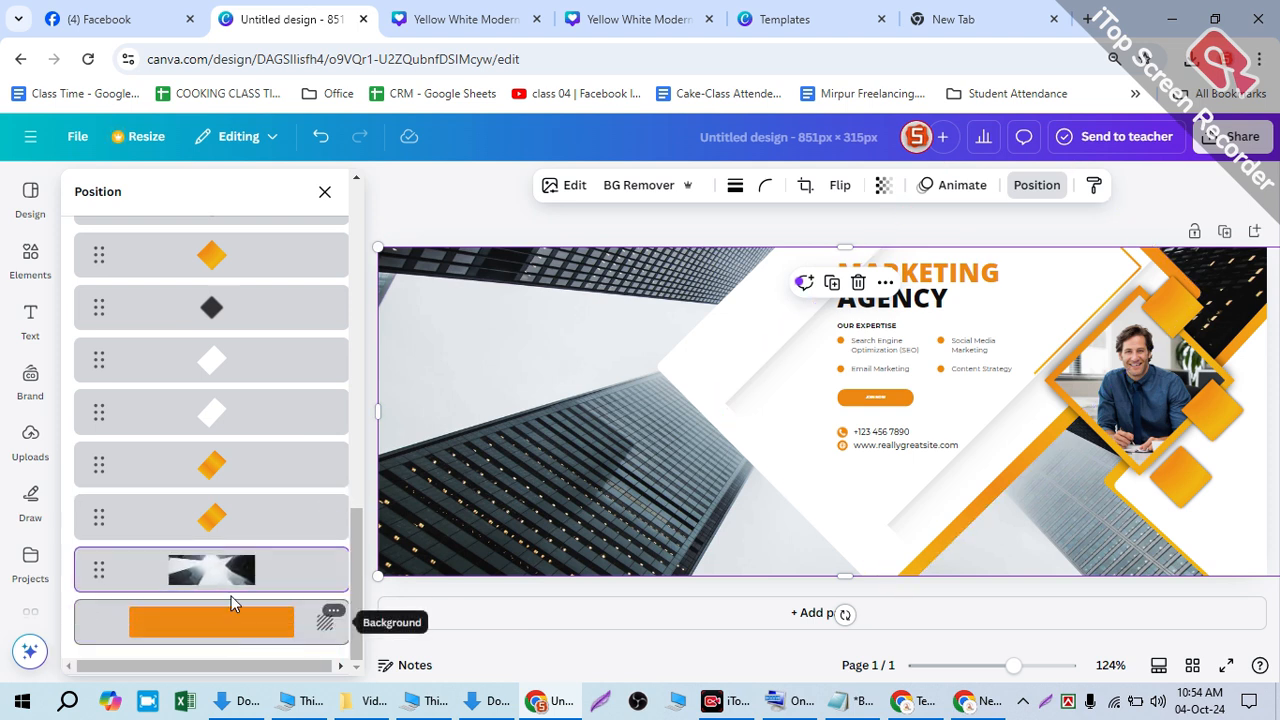
left_click_drag(229, 691, 239, 649)
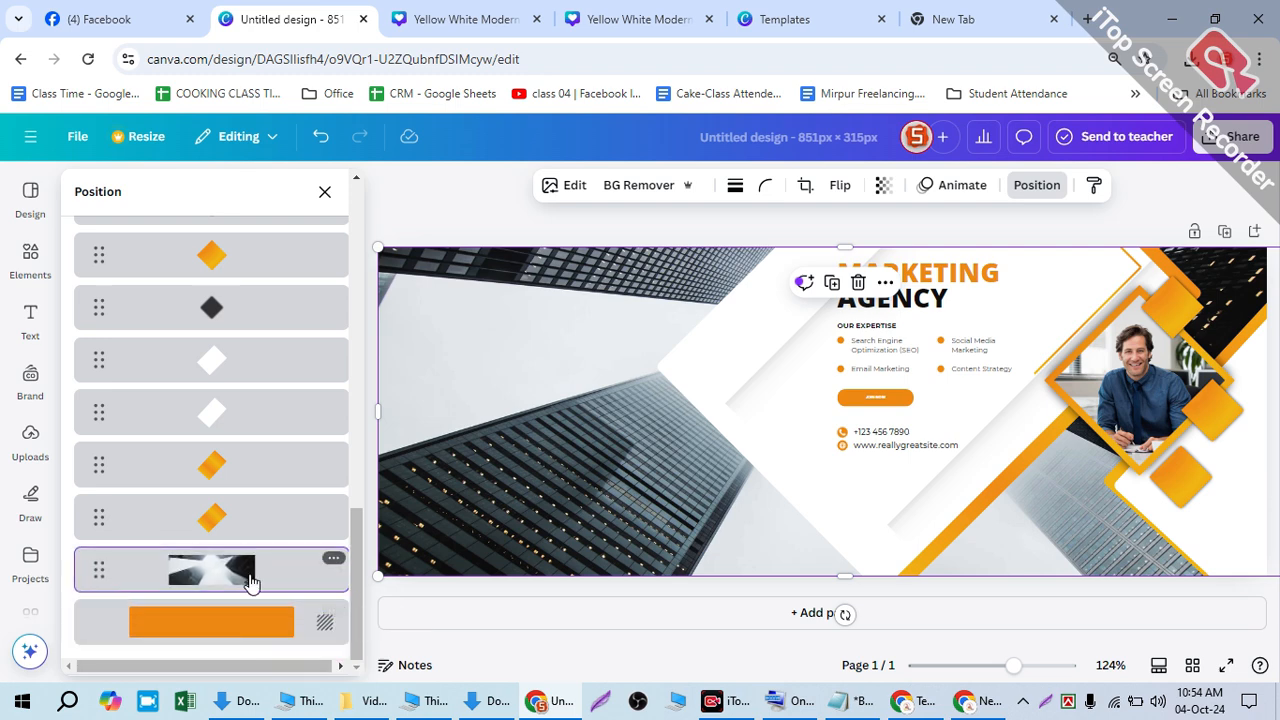
left_click(462, 20)
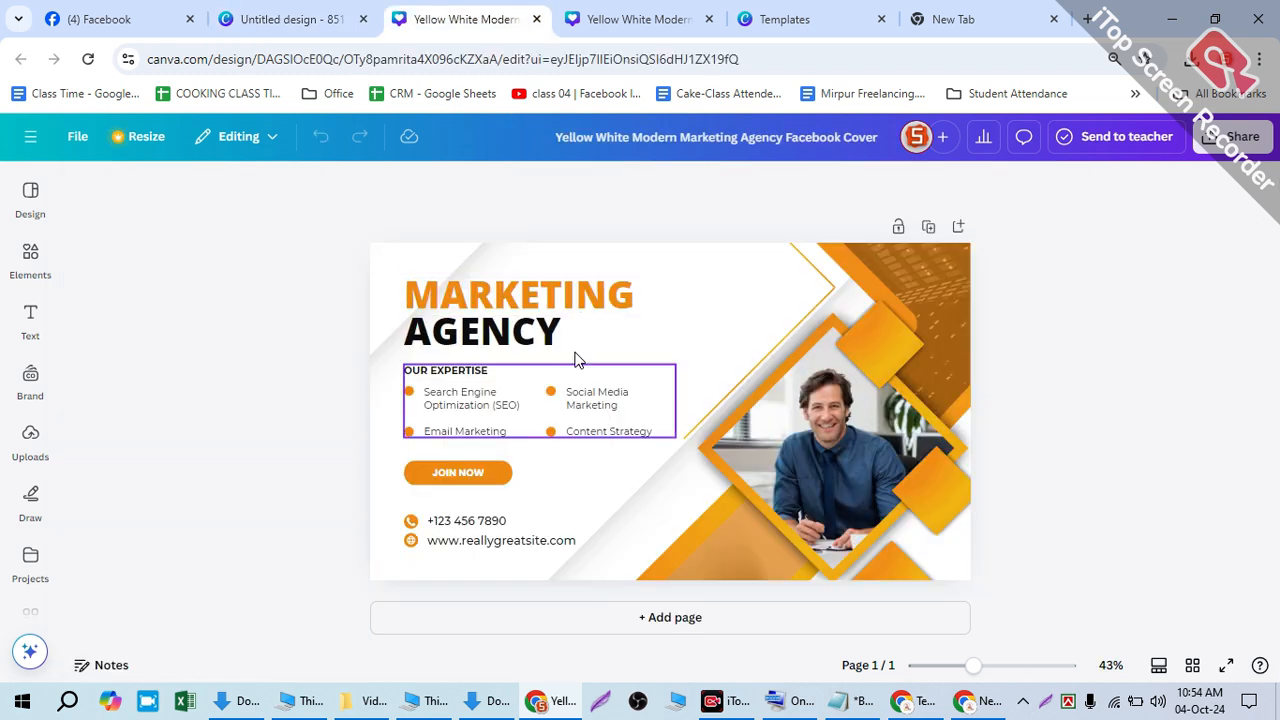
- In the other cover copy, finish cropping the buildings photo and undo a trial move
left_click(610, 20)
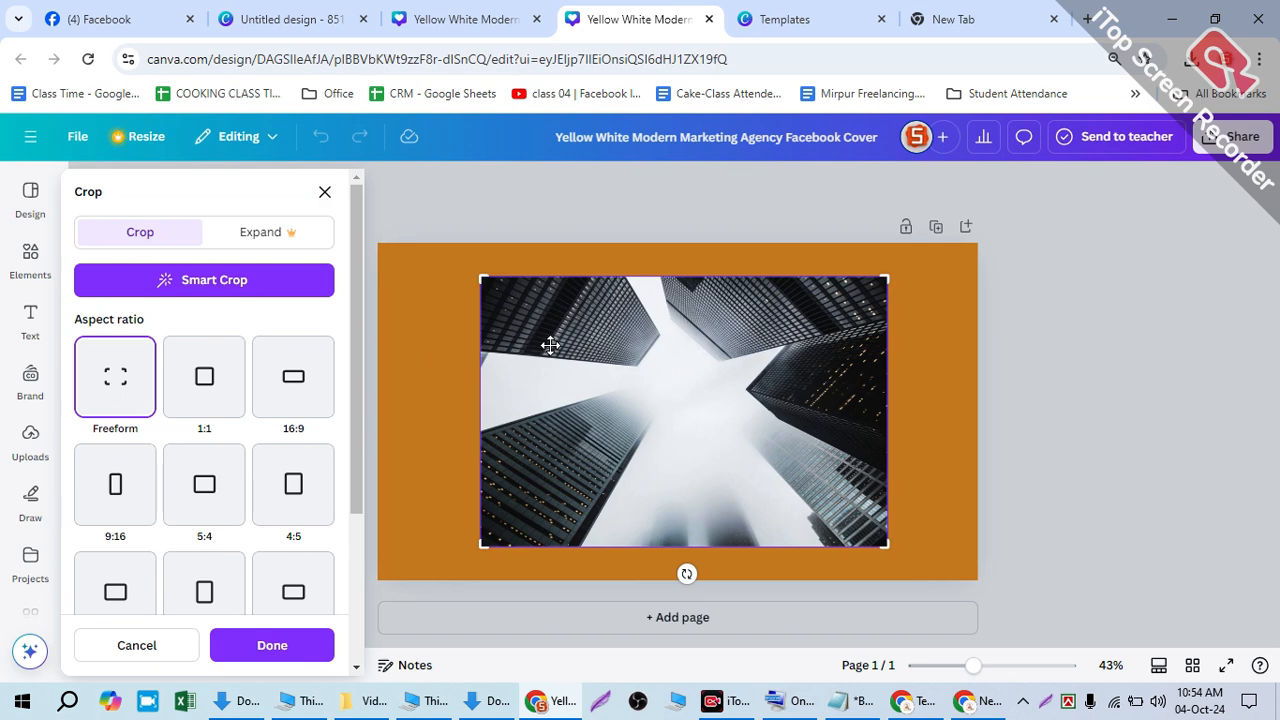
left_click(994, 377)
left_click_drag(867, 360, 907, 455)
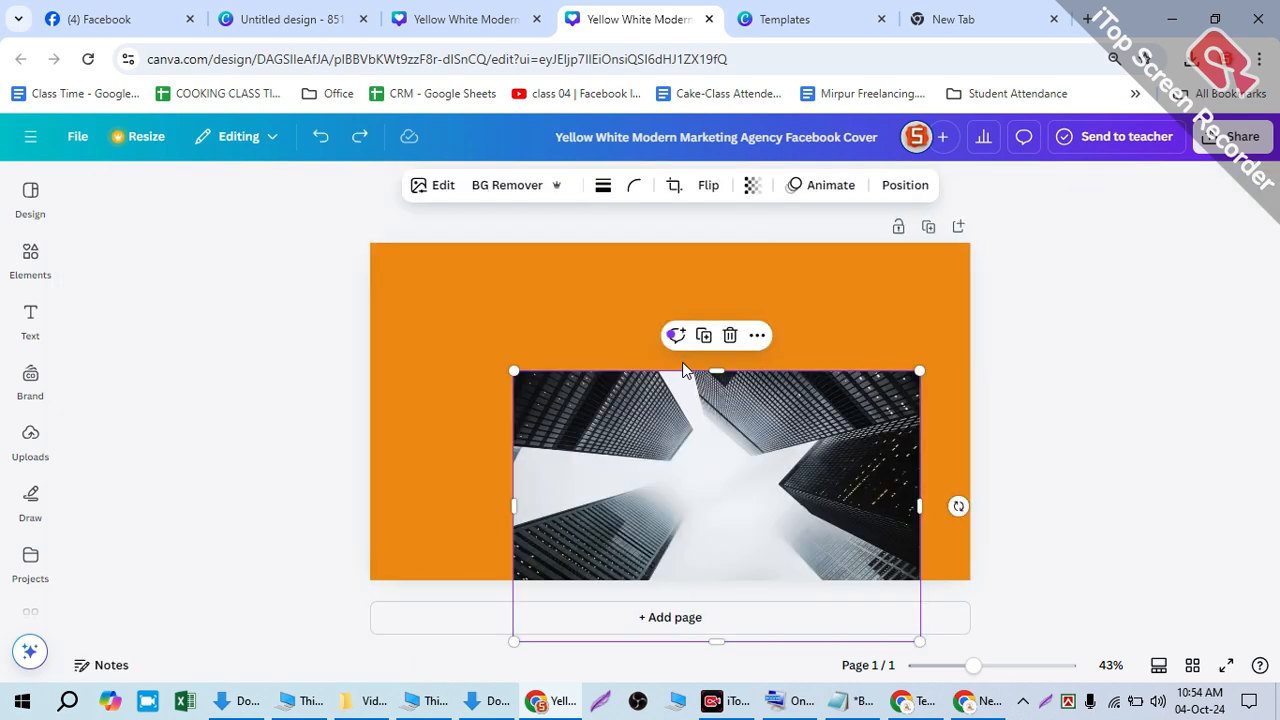
key("ctrl+z")
key("ctrl+z")
key("ctrl+z")
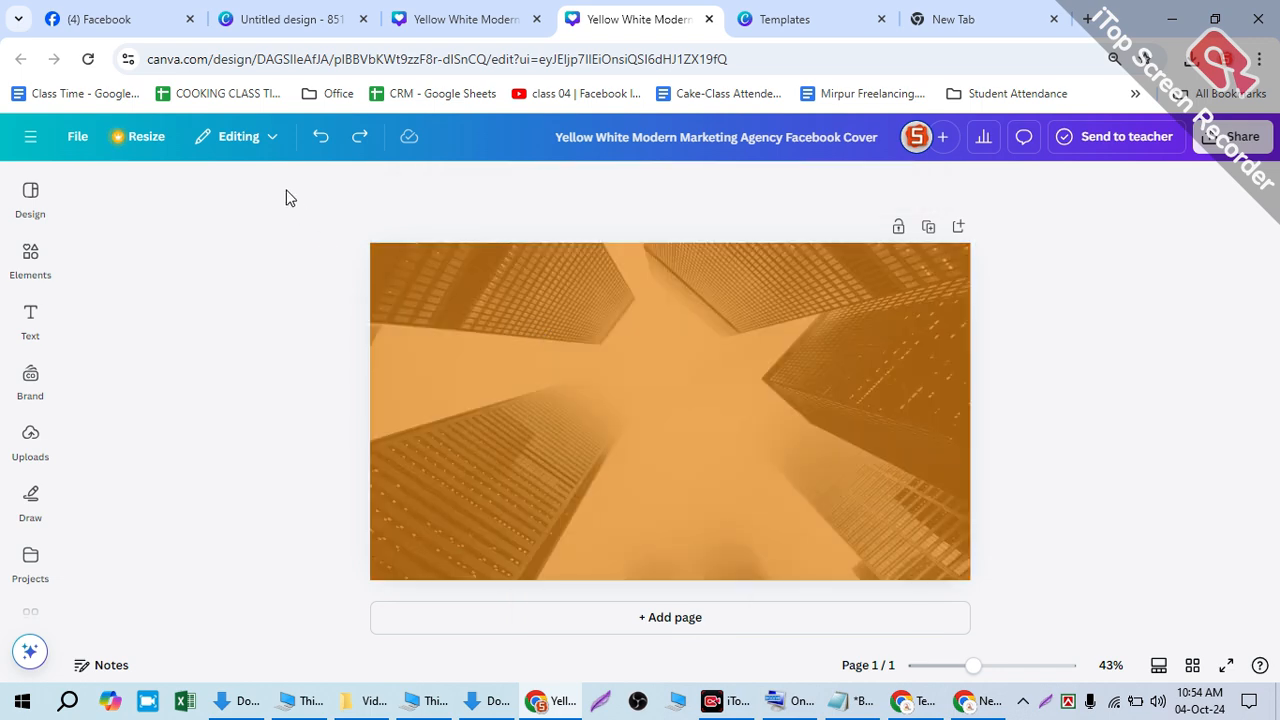
- Set the background building image's transparency to 18
right_click(489, 313)
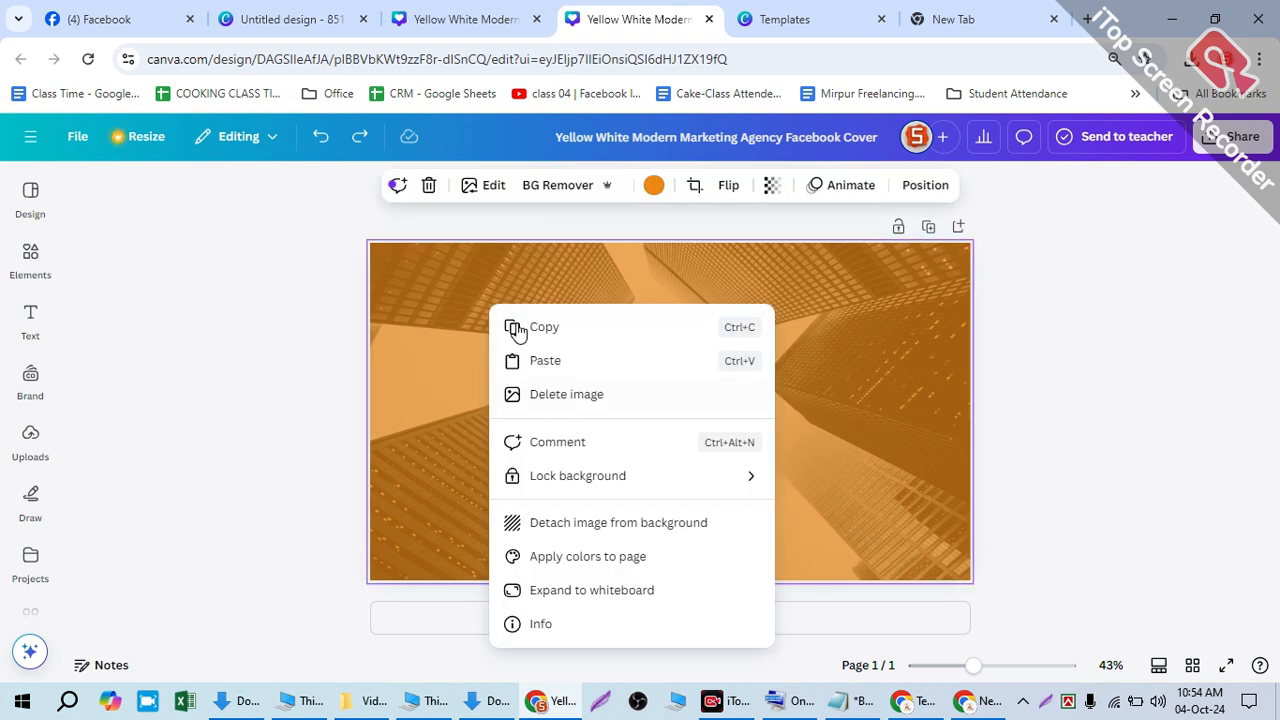
left_click(488, 194)
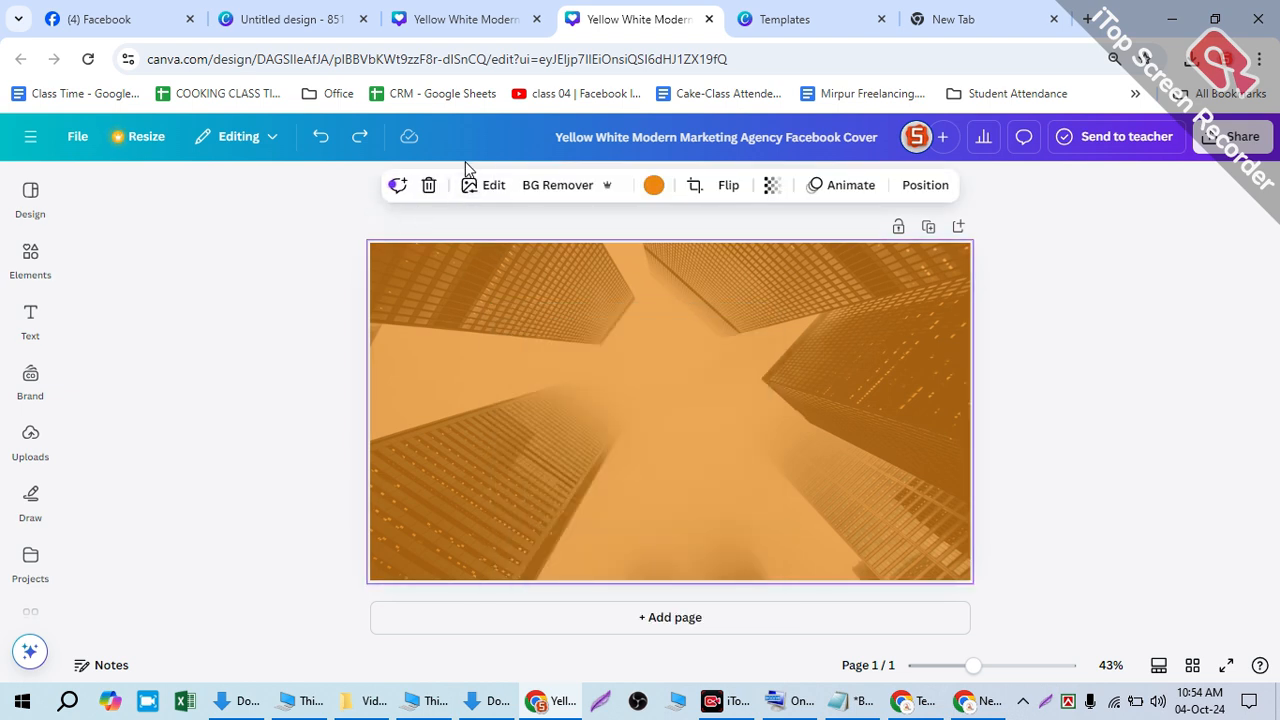
left_click(482, 189)
left_click(1017, 437)
left_click(556, 342)
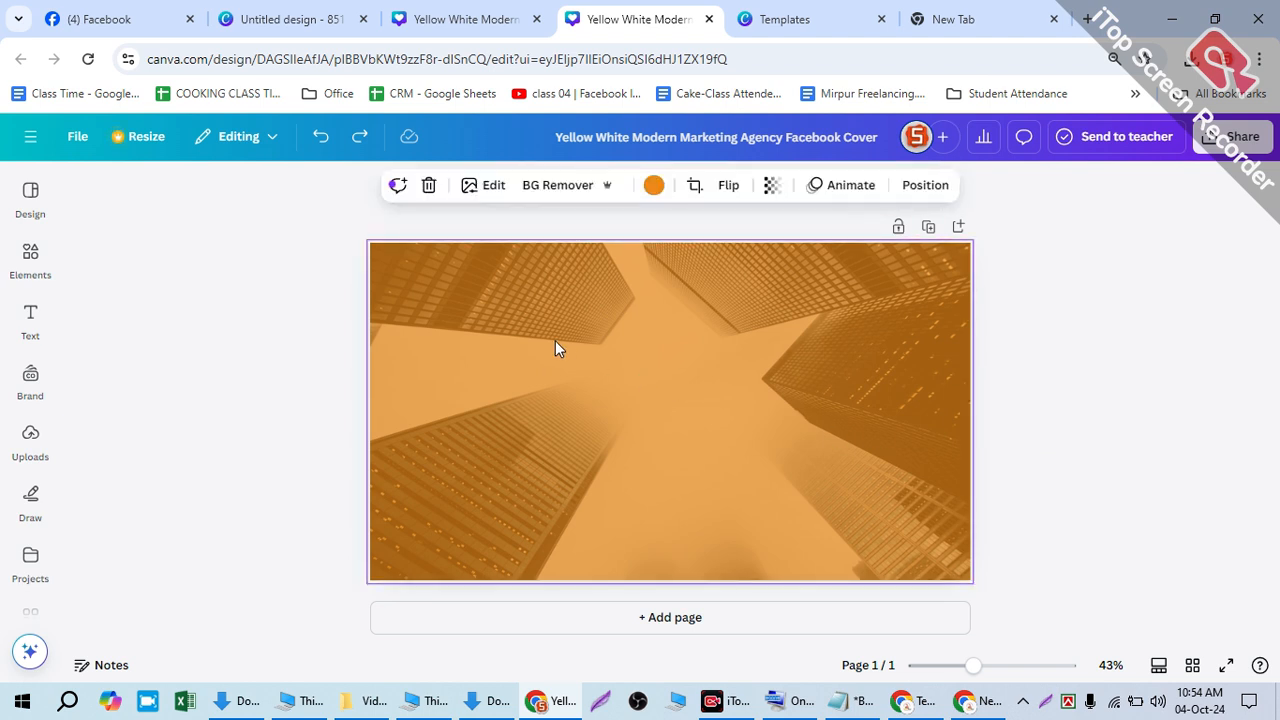
left_click(774, 187)
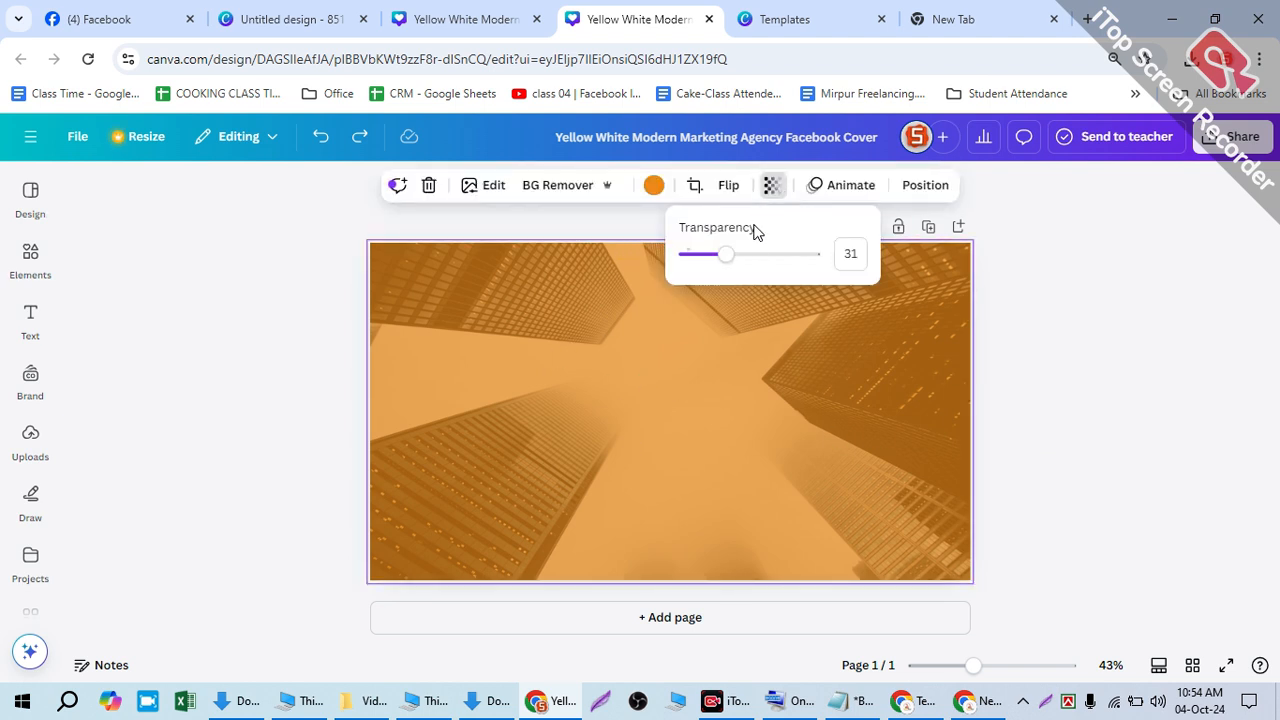
left_click_drag(726, 254, 665, 275)
left_click(723, 257)
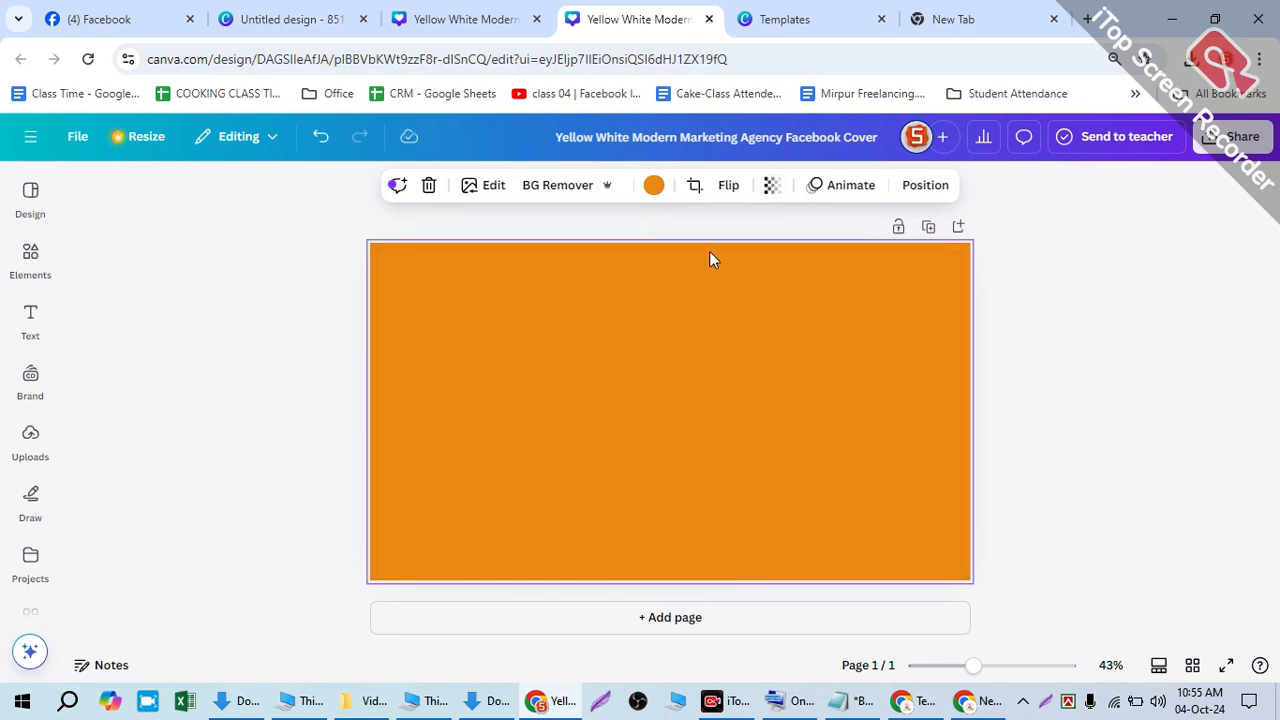
left_click(418, 10)
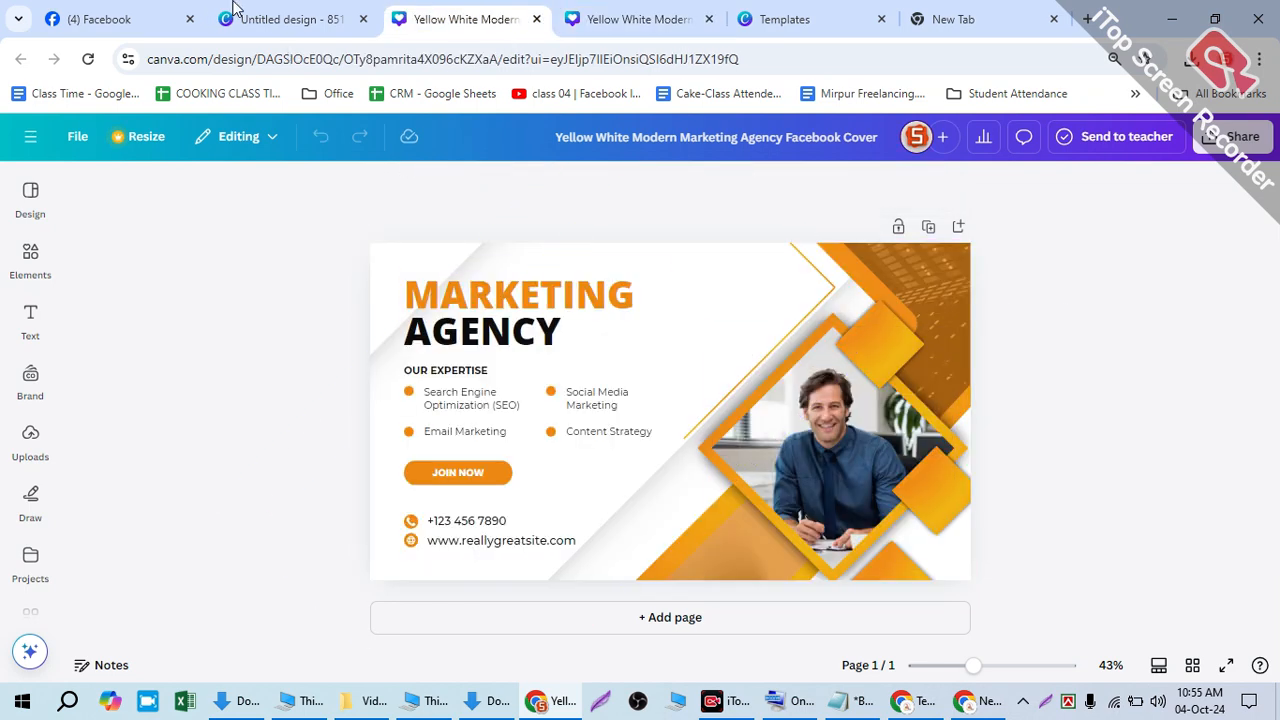
- On the Untitled design, move the building photo back over the page and set its transparency to about 49
left_click(290, 19)
left_click_drag(612, 351, 677, 403)
left_click(448, 273)
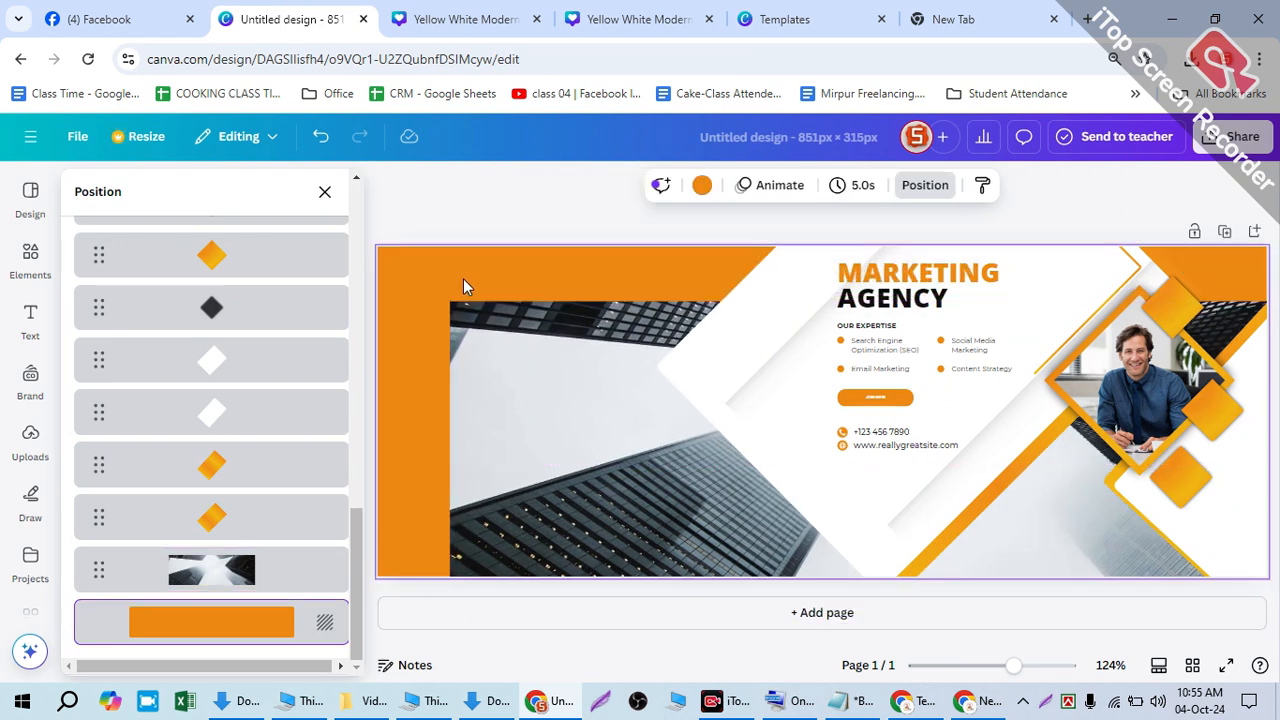
left_click_drag(491, 335, 406, 260)
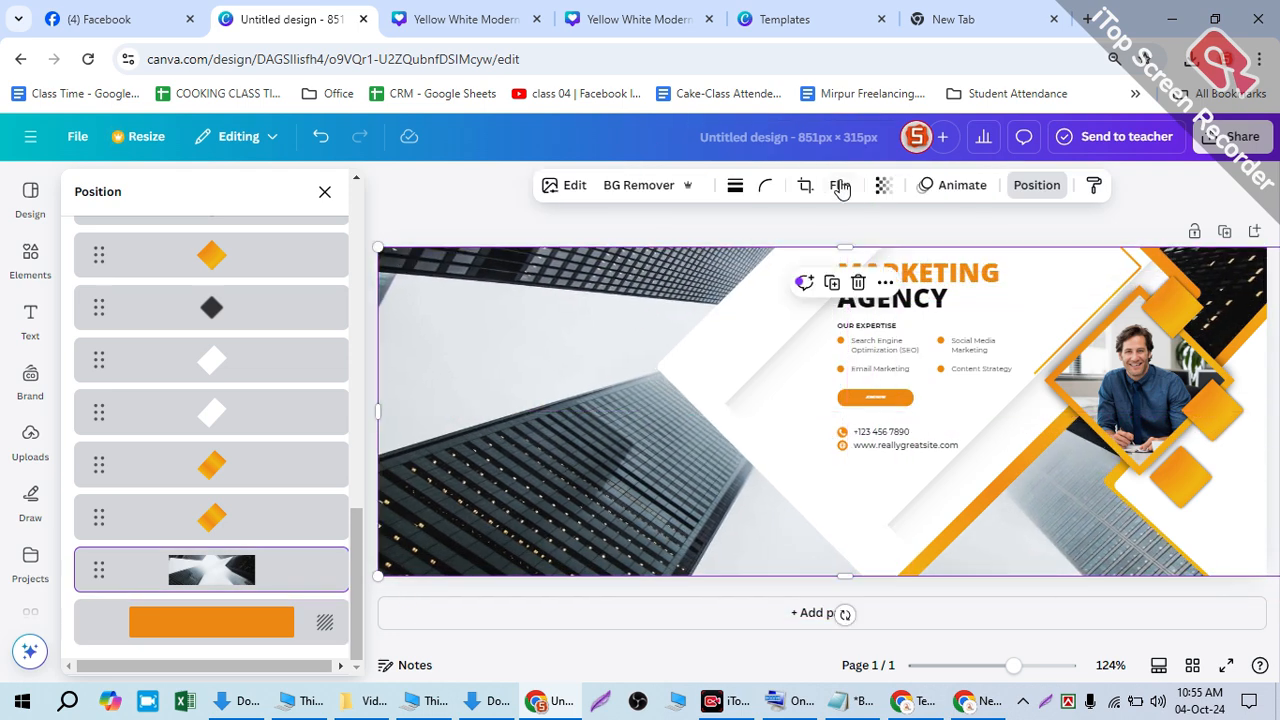
left_click(882, 186)
left_click_drag(925, 255, 851, 259)
- On the other cover copy, undo and then redo to restore the orange-tinted skyscraper photo
left_click(468, 19)
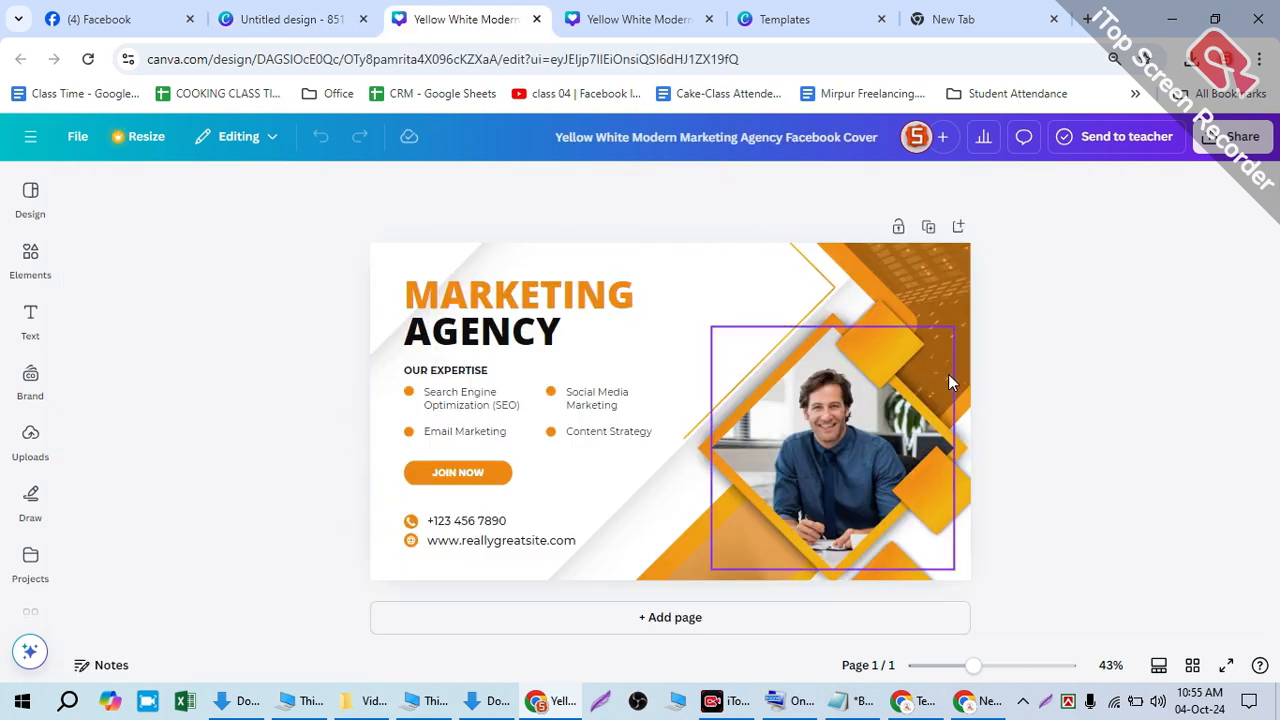
left_click(597, 22)
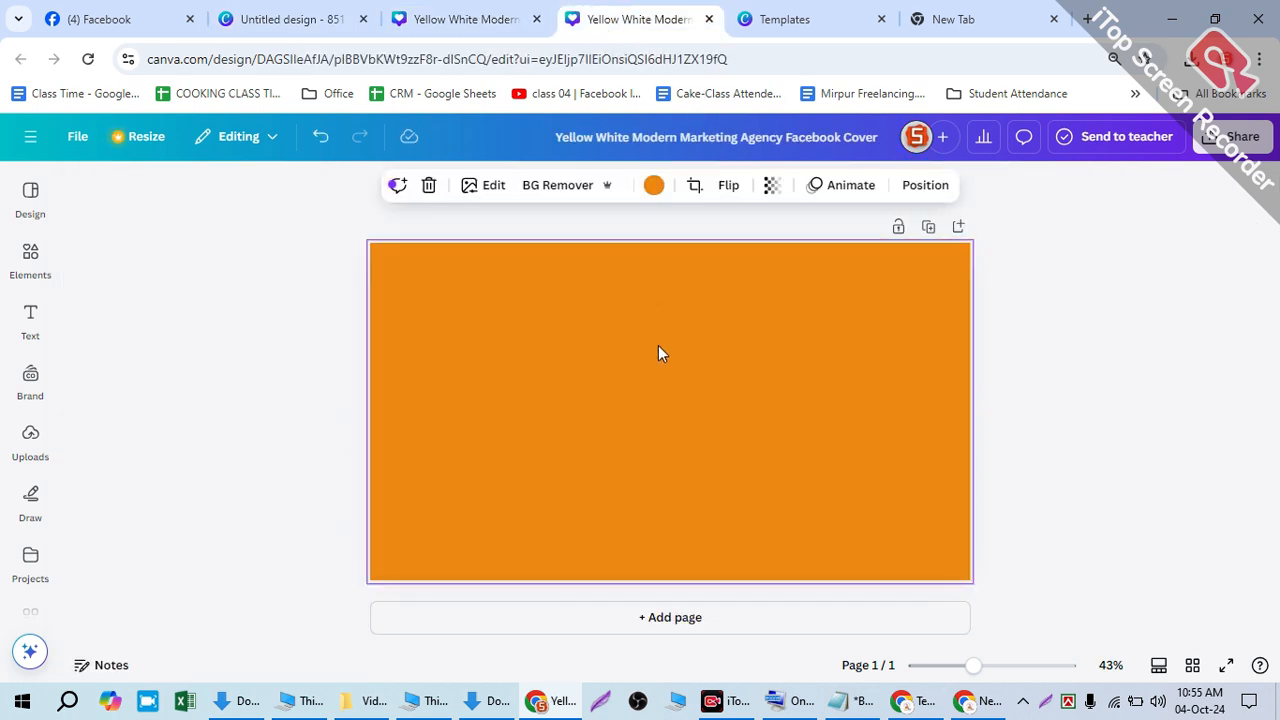
key("ctrl+z")
key("ctrl+z")
key("ctrl+z")
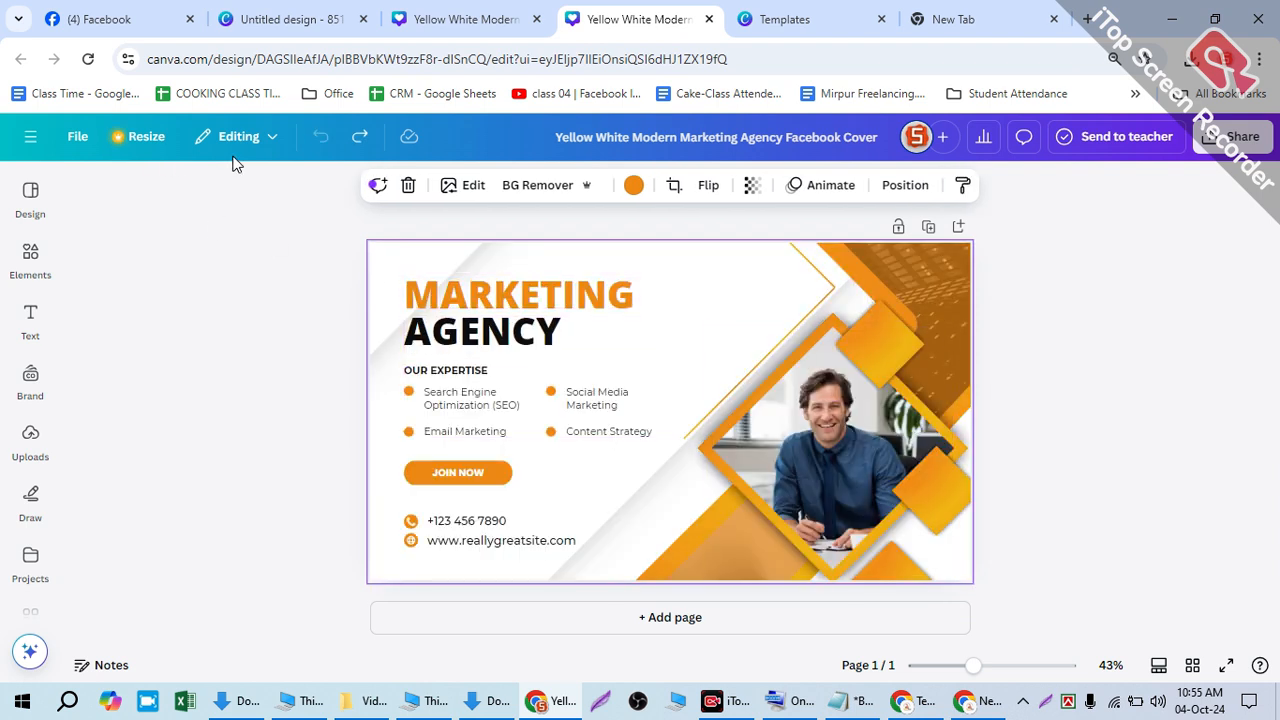
left_click(360, 140)
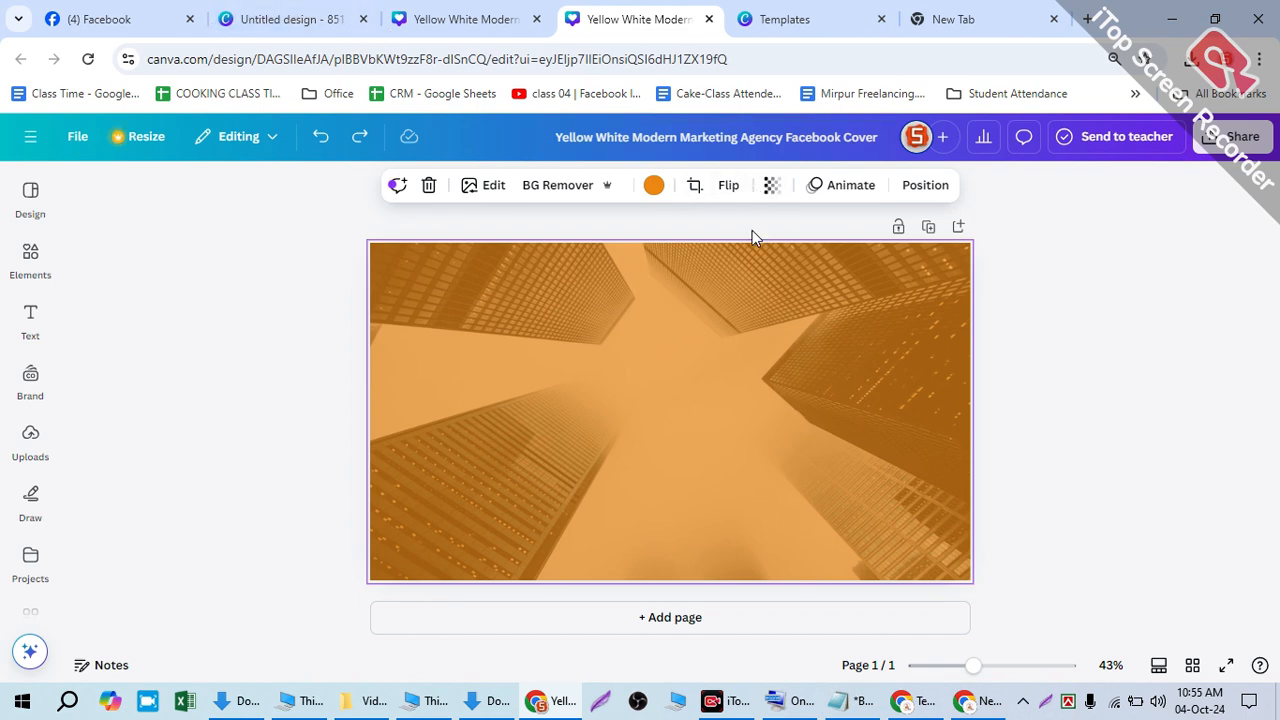
- In the Untitled design, set the skyscraper photo's transparency to 31, then shift the photo right and down
left_click(771, 185)
left_click(322, 12)
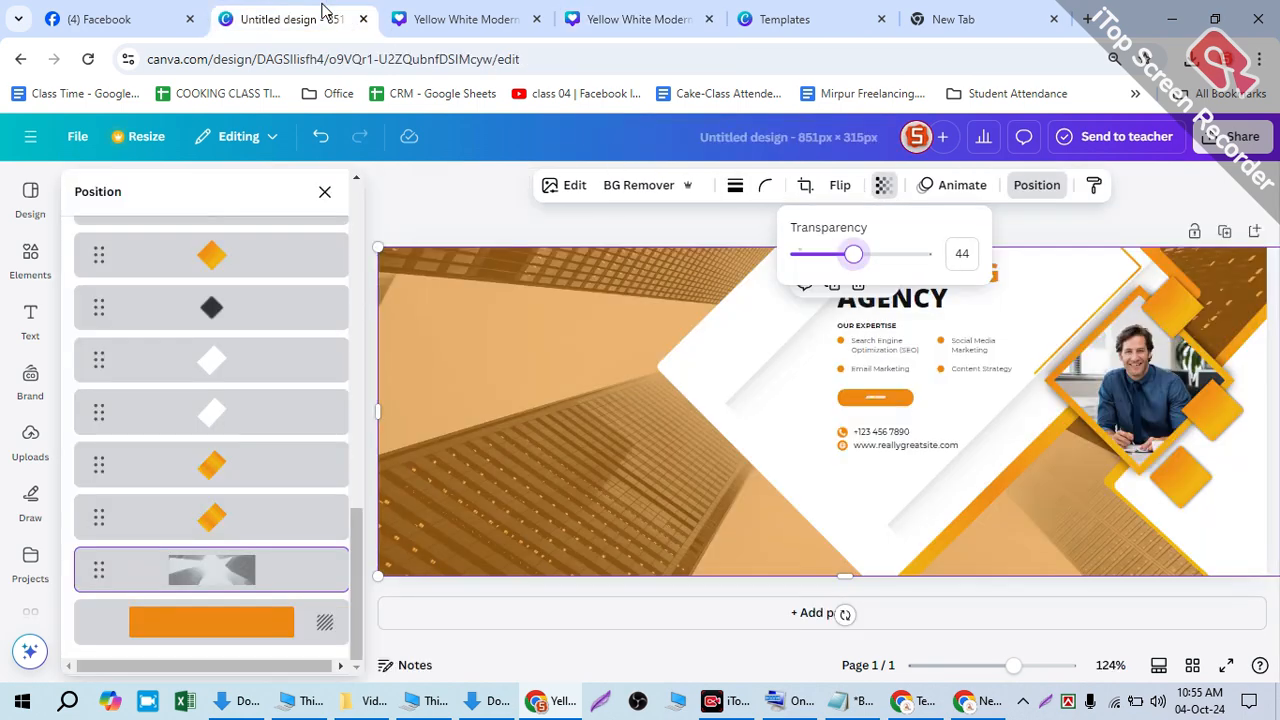
left_click(946, 258)
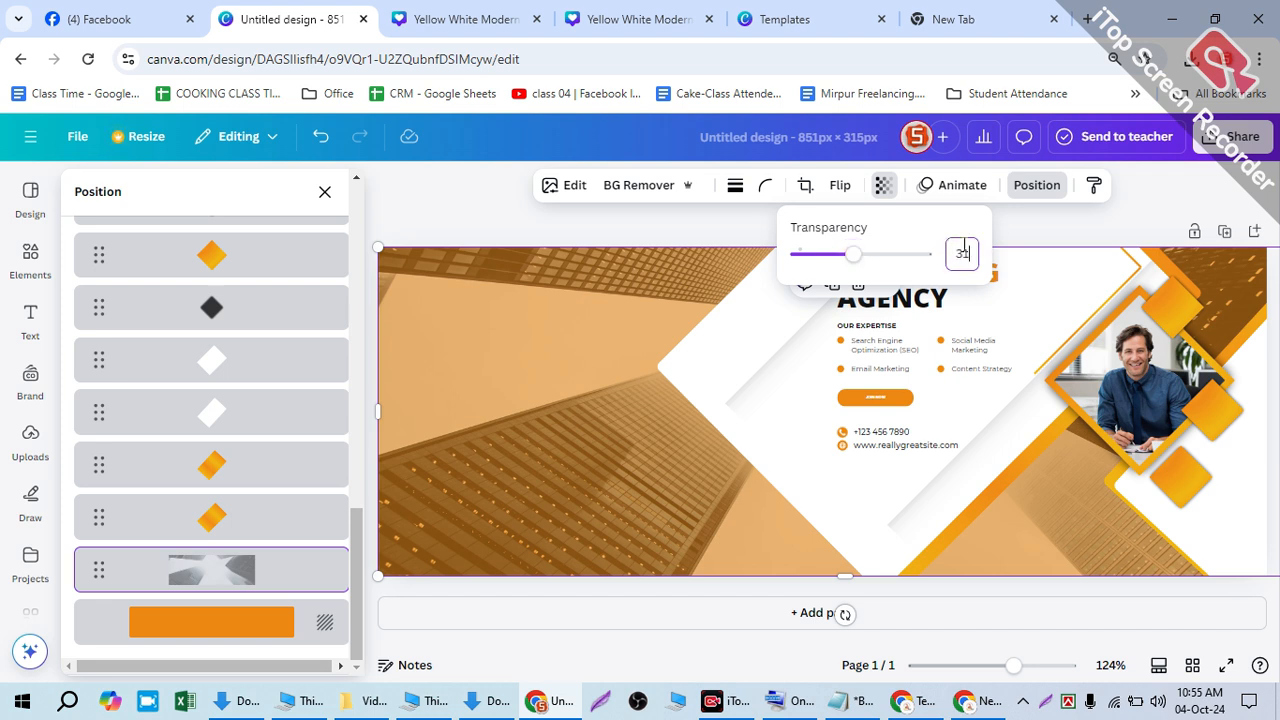
type("31")
key("Return")
left_click(462, 192)
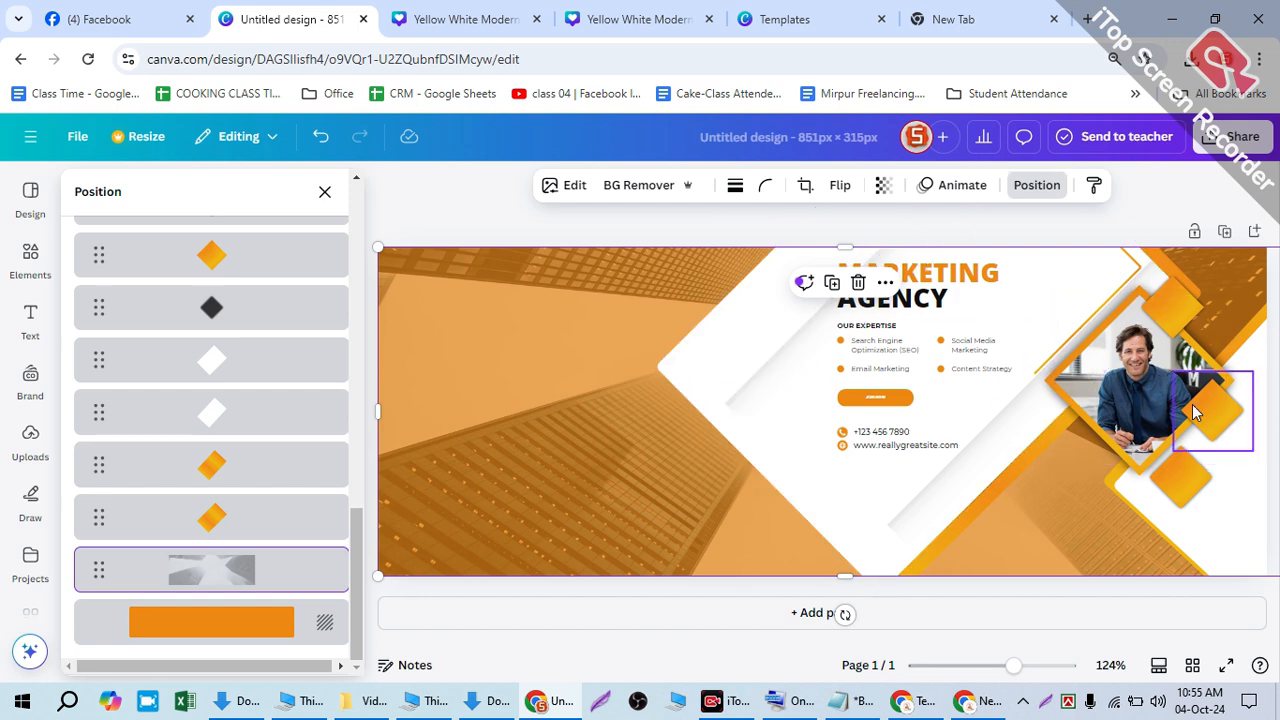
left_click_drag(915, 395, 1252, 630)
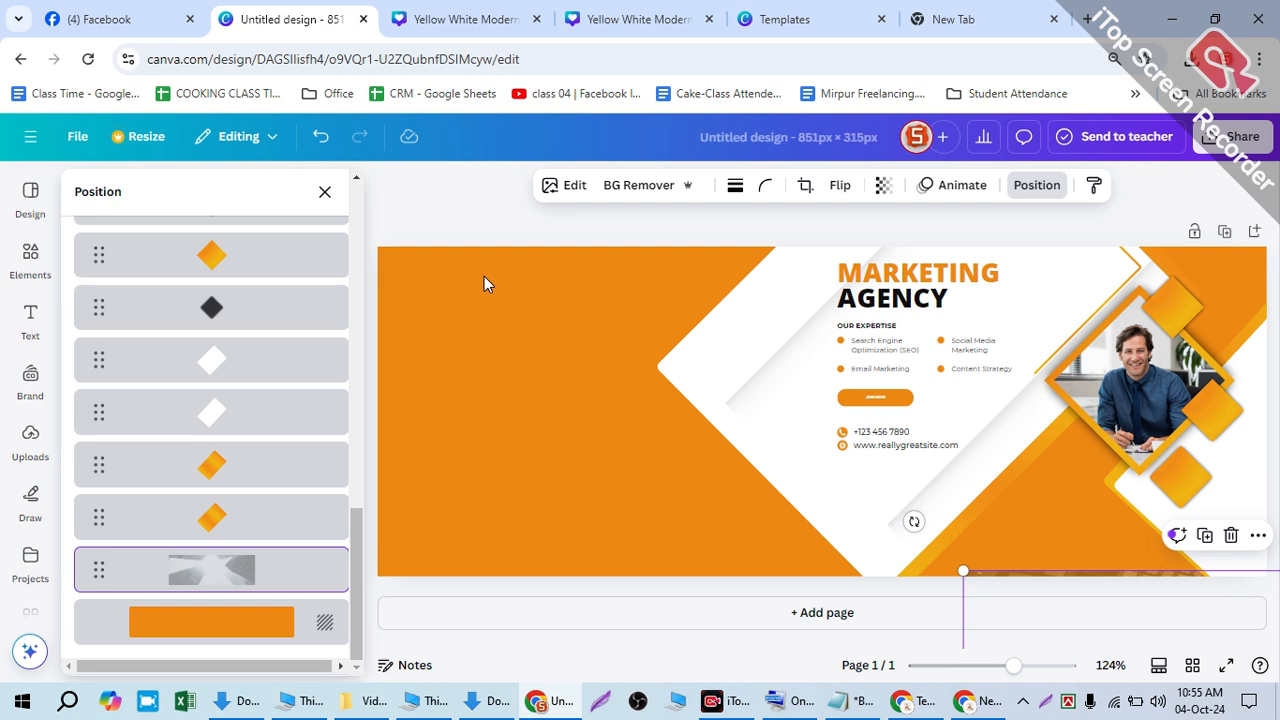
- Undo the photo move, then delete the white diamond, the AGENCY heading and the yellow diamond
key("ctrl+z")
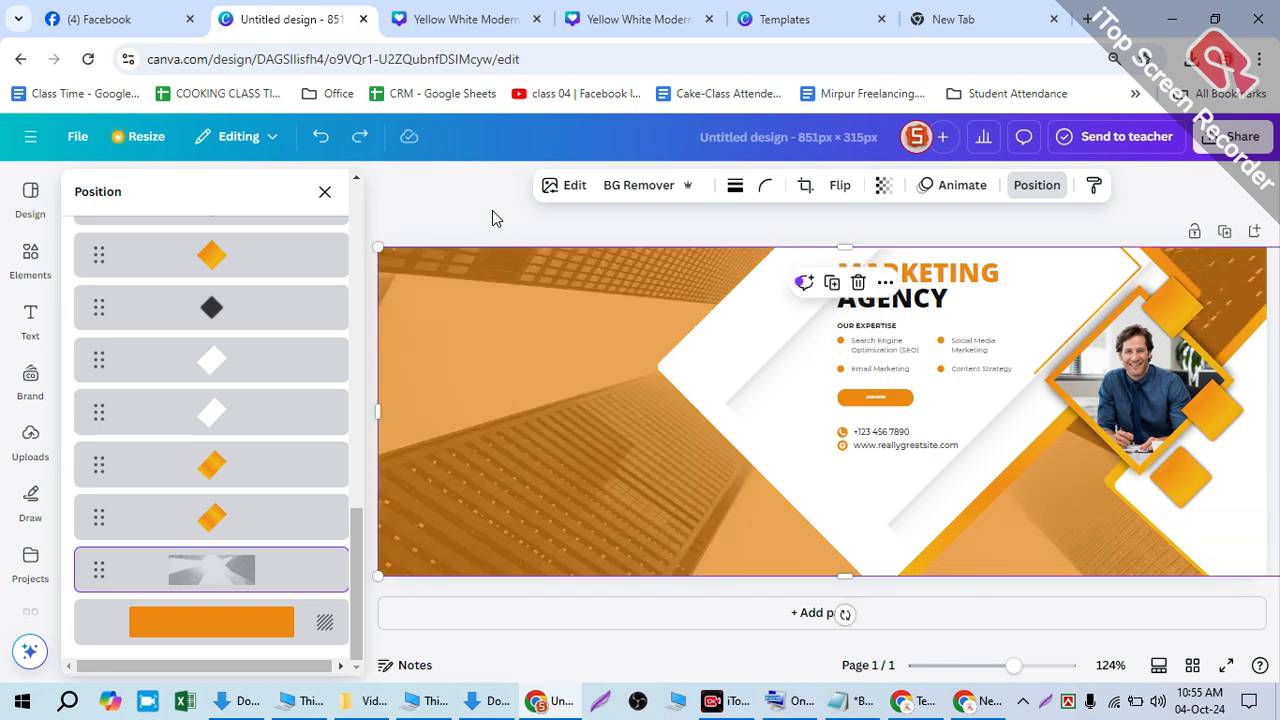
left_click(888, 390)
key("Delete")
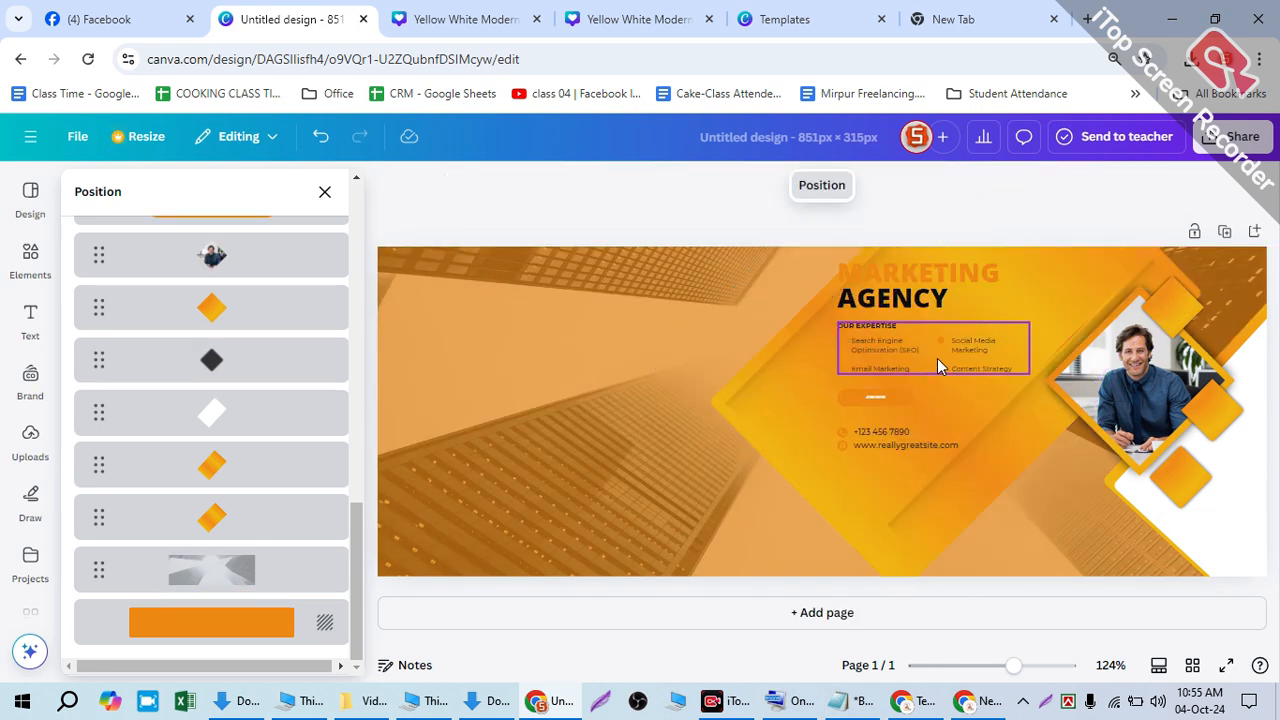
left_click(860, 300)
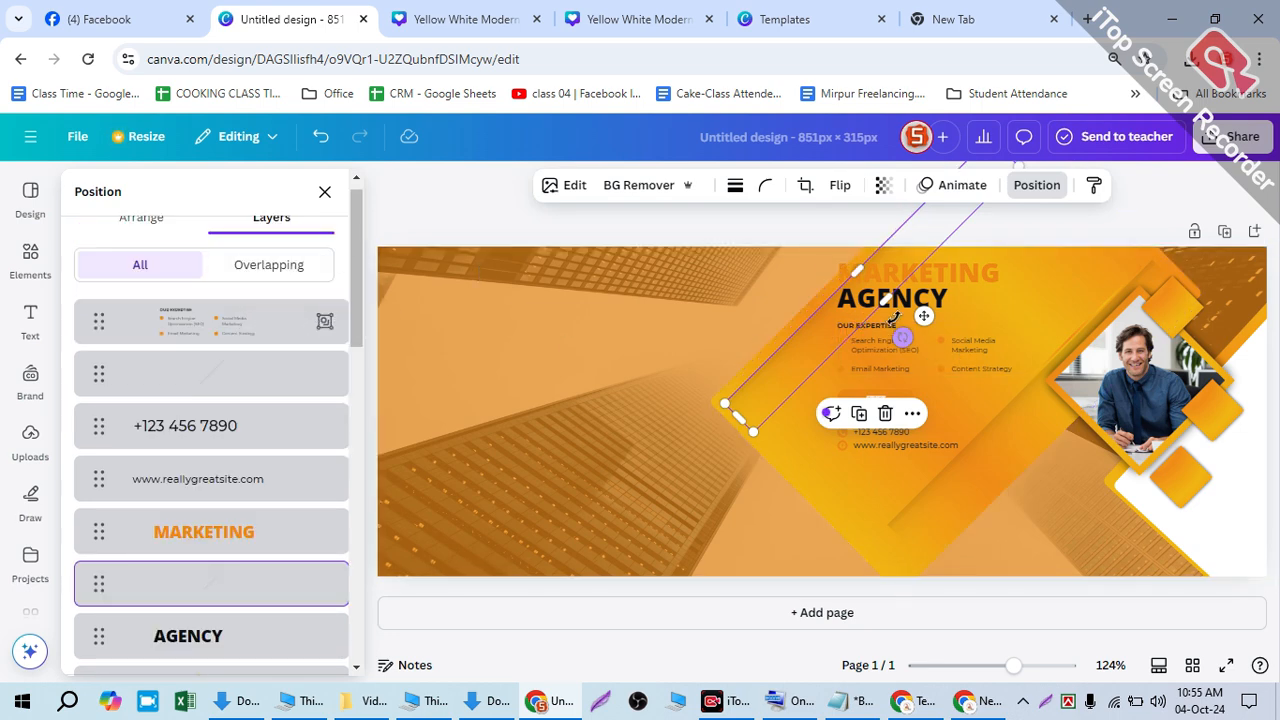
left_click(880, 295)
key("Delete")
key("Delete")
left_click(886, 334)
left_click(881, 330)
- Delete the Our Expertise group, background image, MARKETING heading, orange background and website text
key("Delete")
left_click(882, 307)
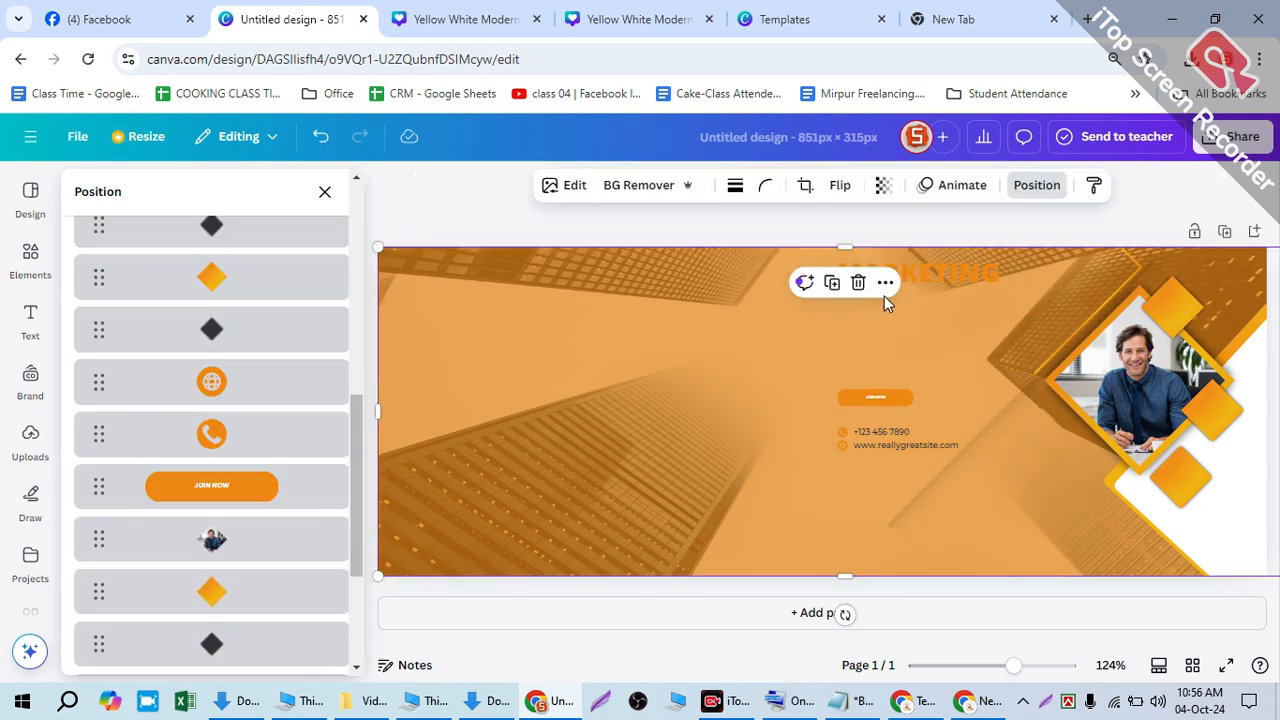
key("Delete")
left_click(879, 272)
key("Delete")
left_click(870, 430)
key("Delete")
left_click(876, 395)
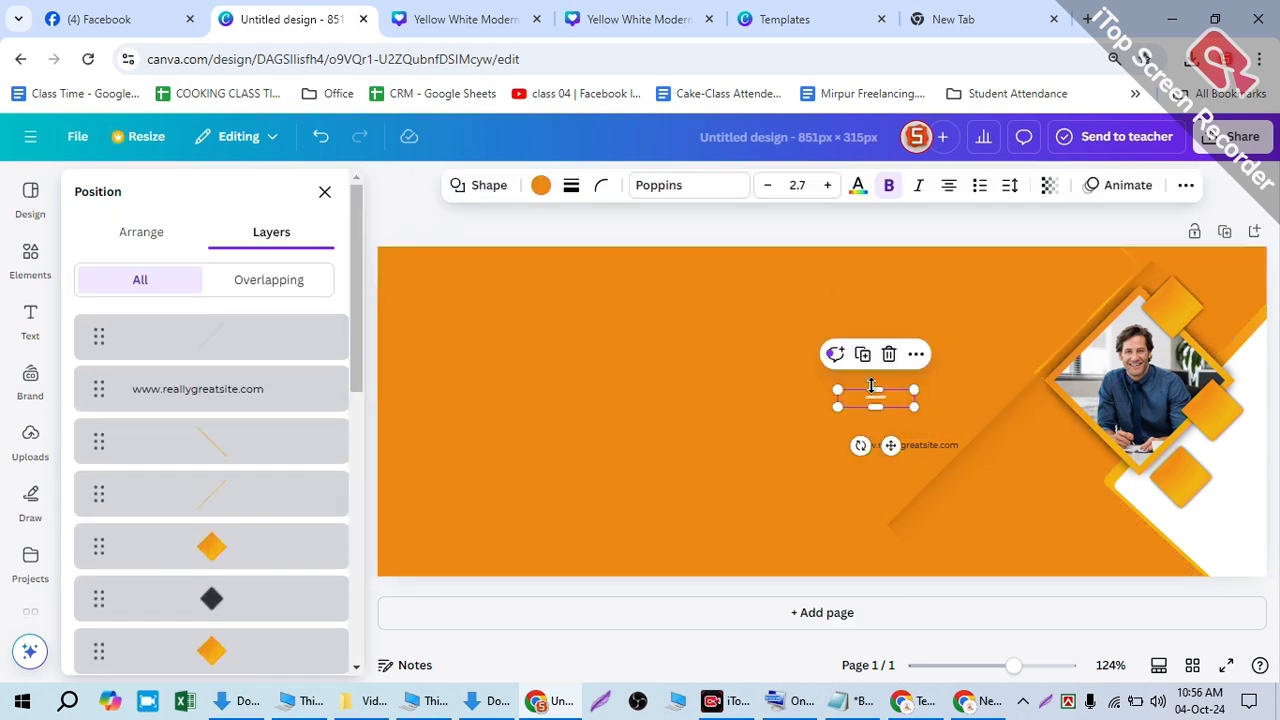
left_click(887, 429)
key("Delete")
left_click(896, 447)
key("Delete")
left_click(876, 405)
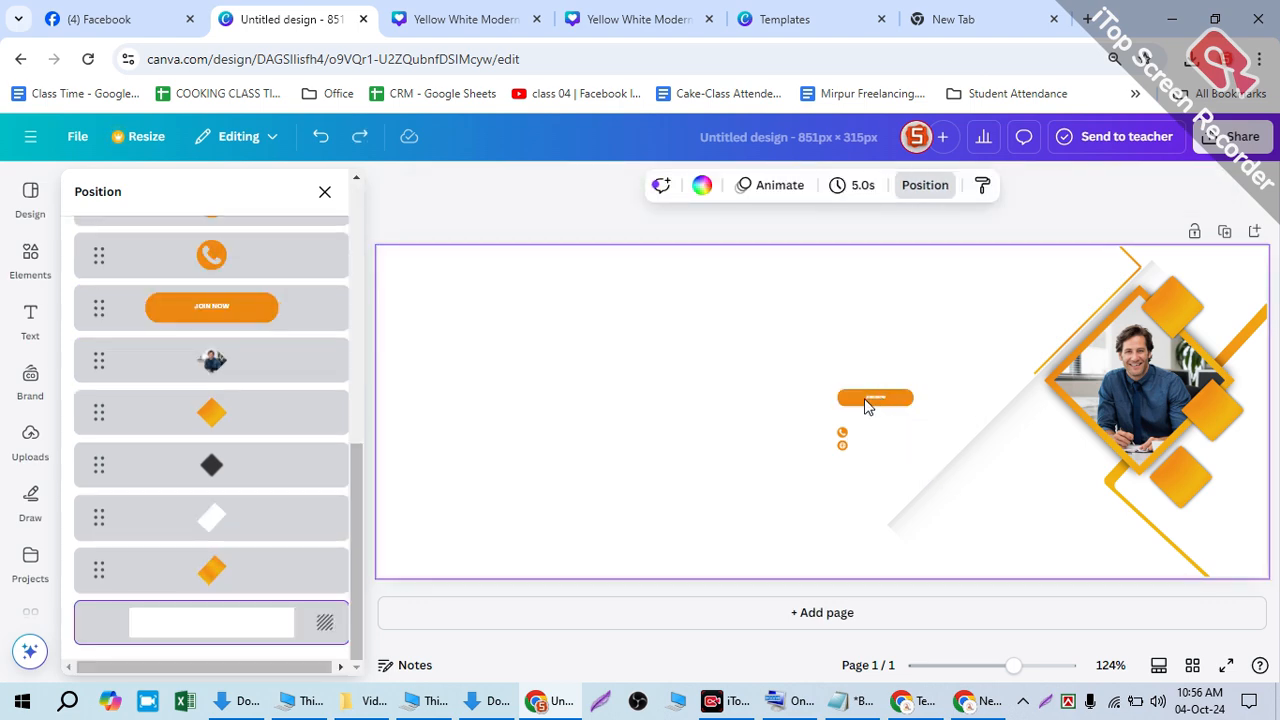
- Undo repeatedly until the cover is back to a blank white page
key("ctrl+z")
key("ctrl+z")
key("ctrl+z")
key("ctrl+z")
key("ctrl+z")
key("ctrl+z")
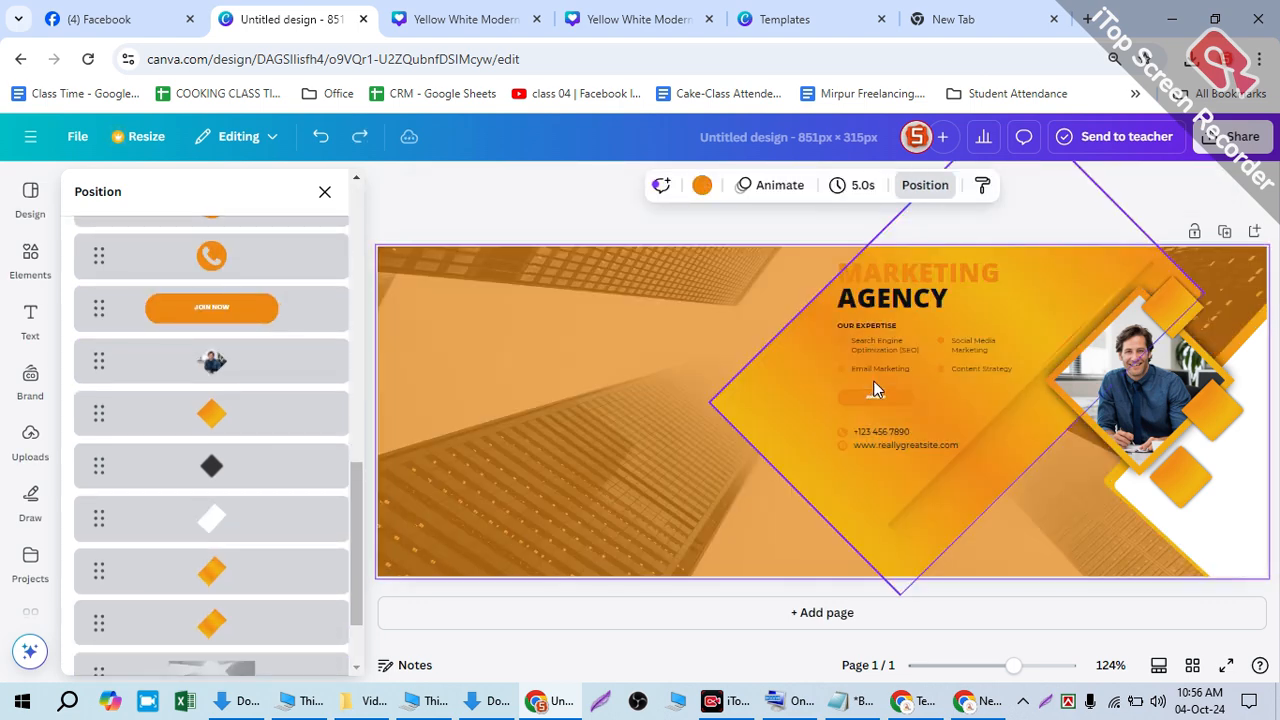
key("ctrl+z")
key("ctrl+z")
key("ctrl+z")
key("ctrl+z")
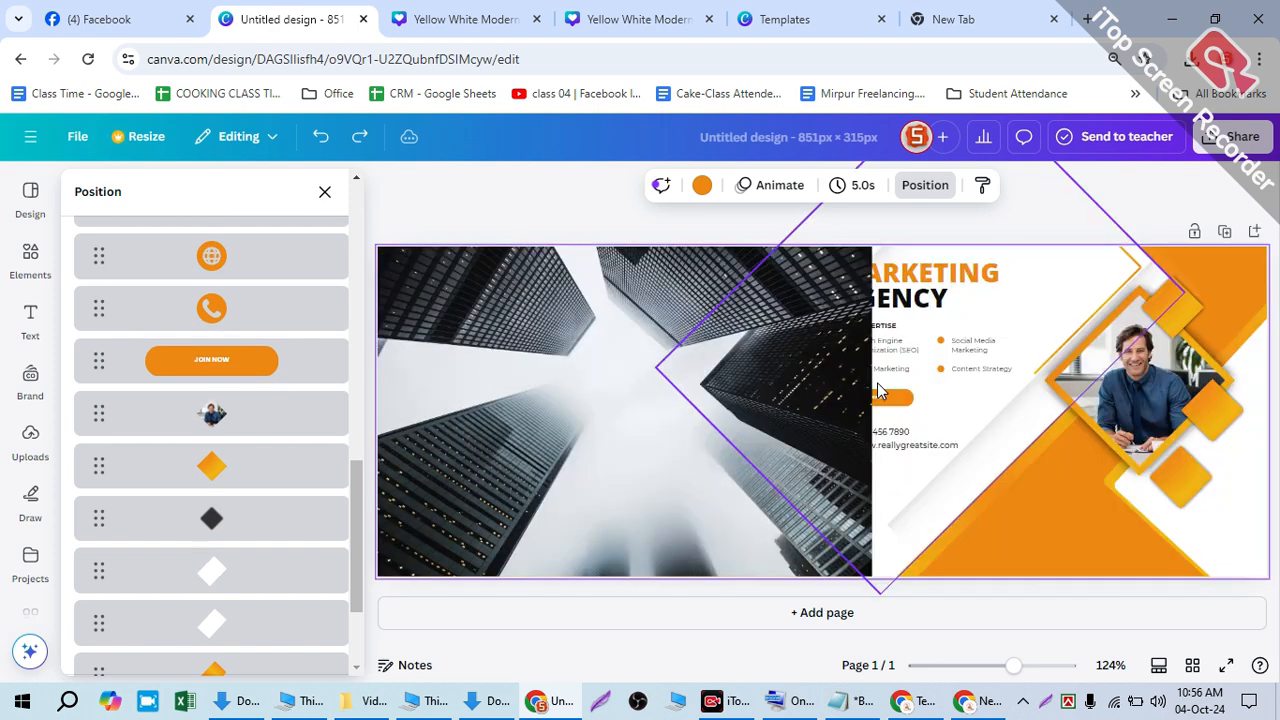
key("ctrl+z")
key("ctrl+z")
key("ctrl+z")
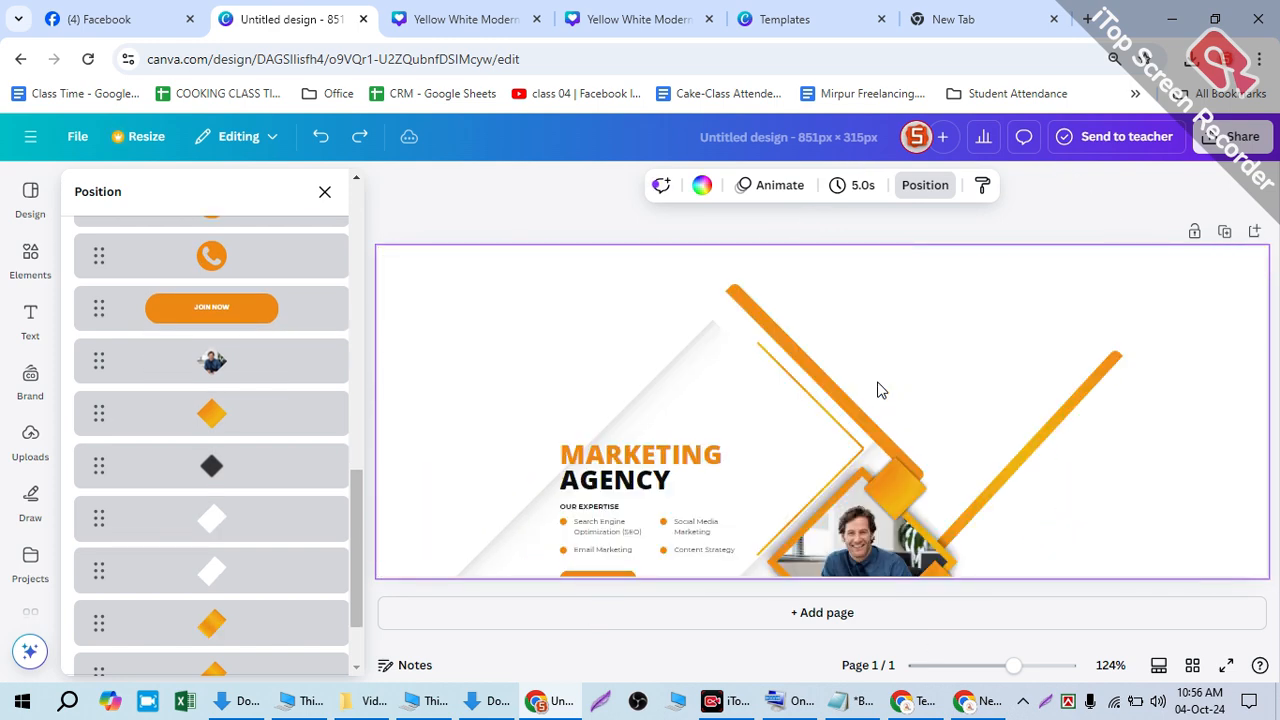
key("ctrl+z")
key("ctrl+z")
key("ctrl+z")
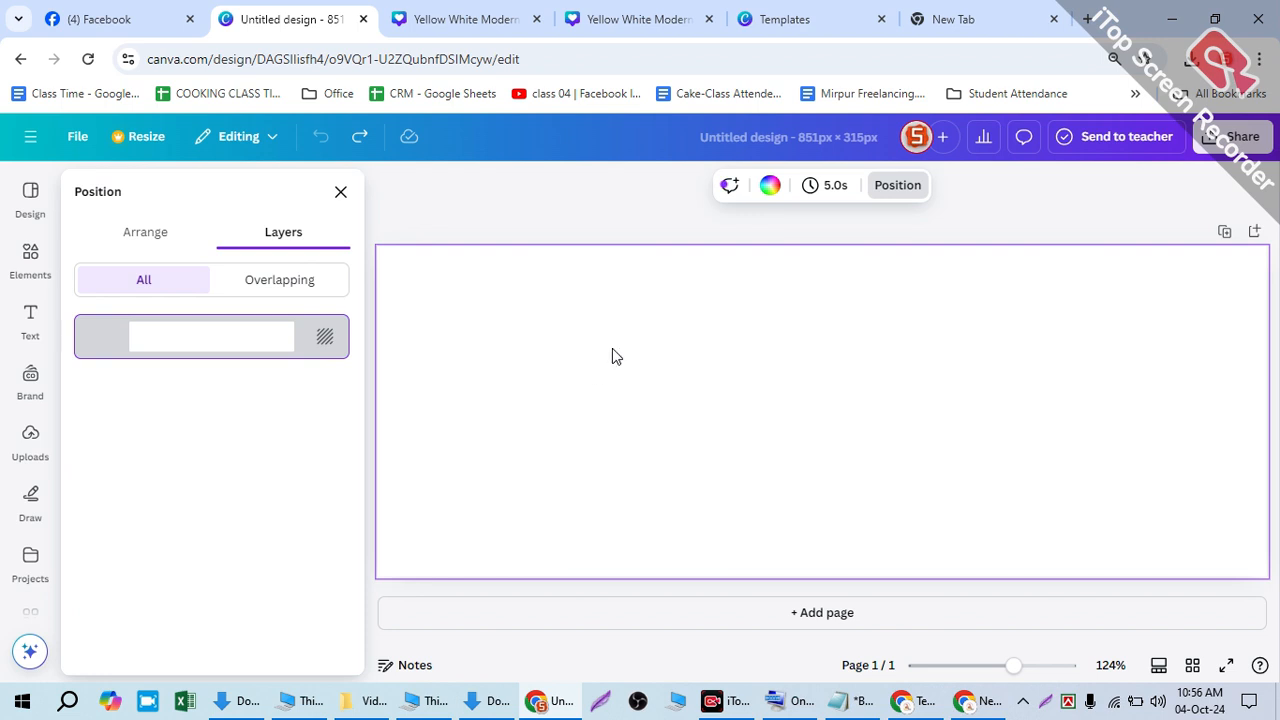
- Change the page background colour to light orange
left_click(769, 186)
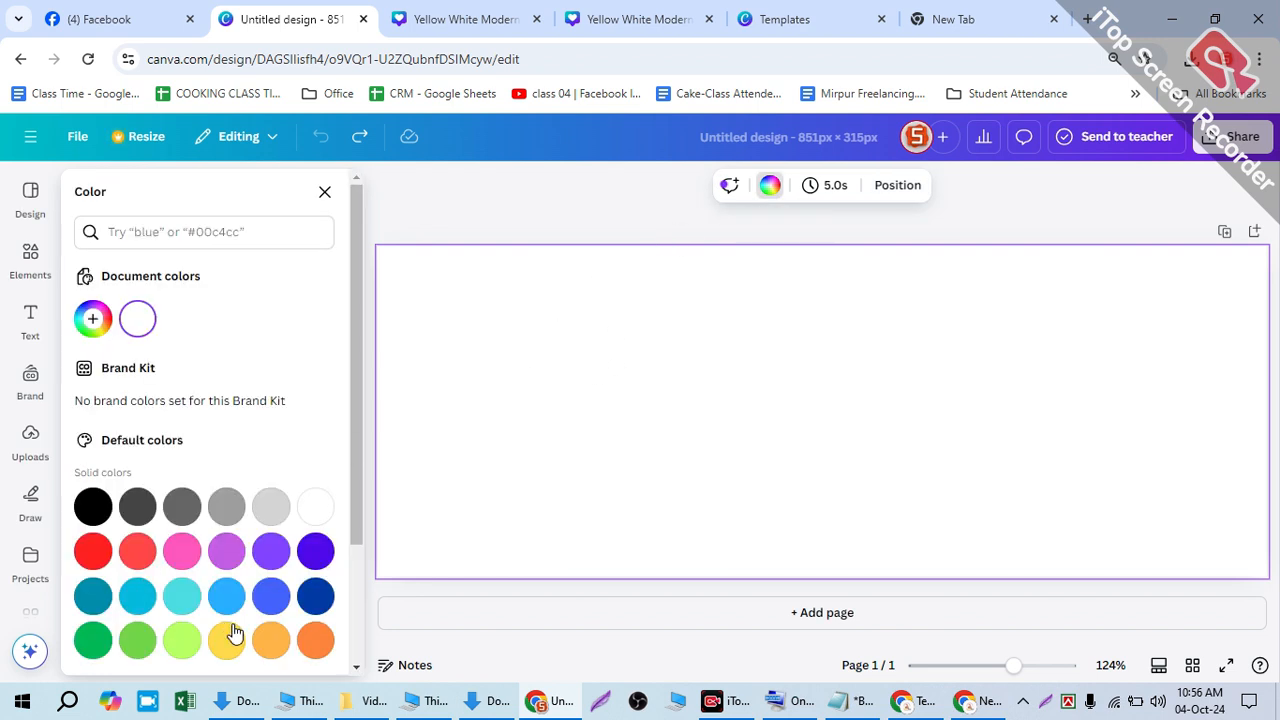
left_click(315, 640)
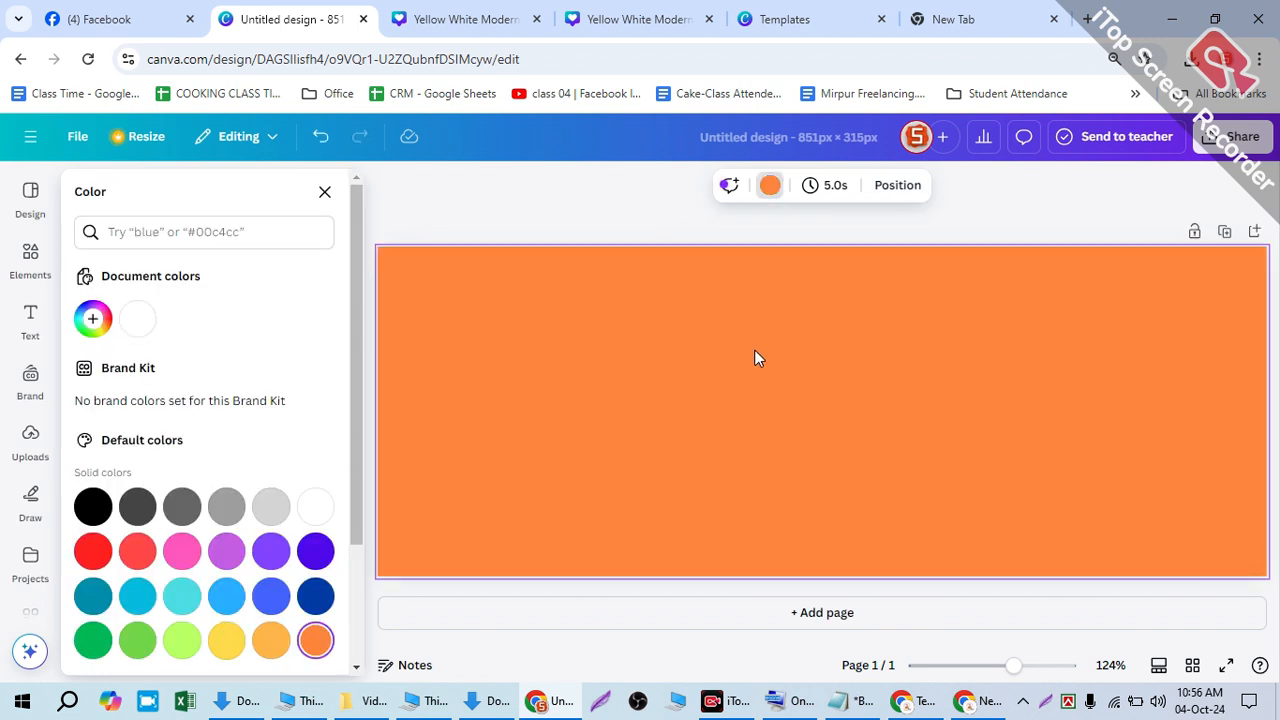
left_click(271, 640)
left_click(518, 353)
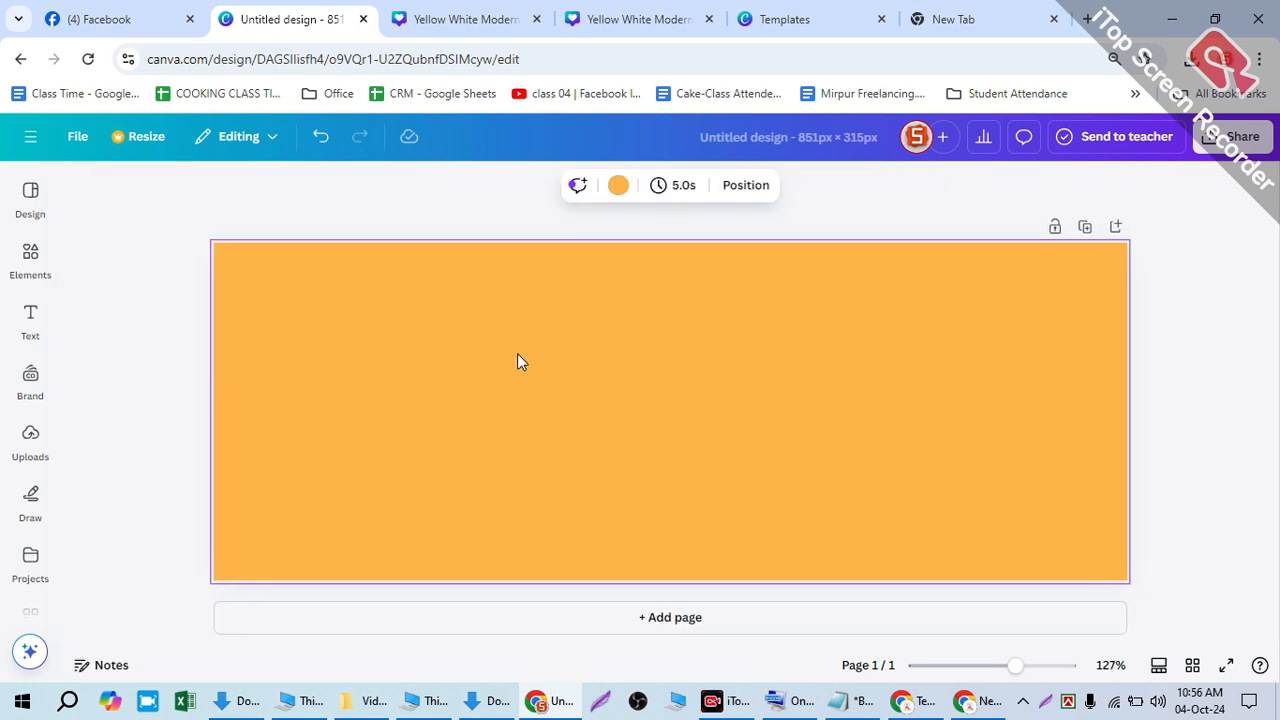
- Paste the skyscraper photo from the clipboard history, widen it, and set its transparency to 27
key("super+v")
scroll(1150, 515, "down", 8)
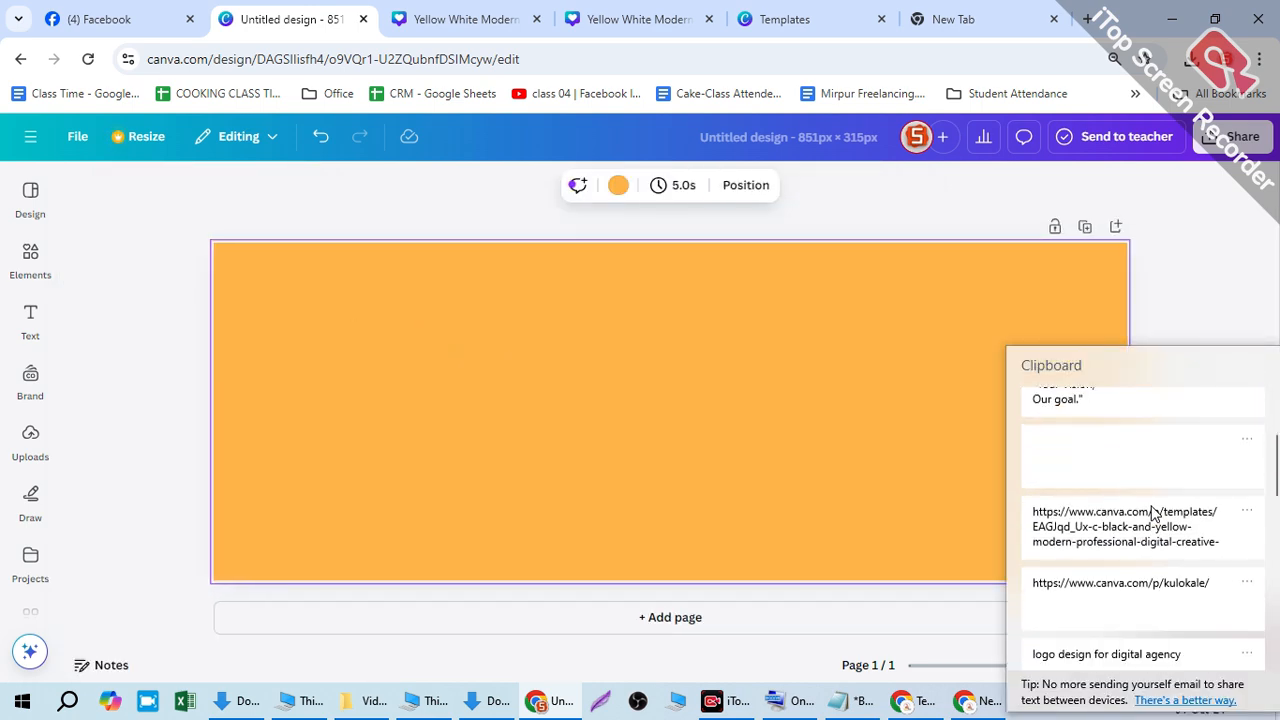
scroll(1147, 532, "up", 5)
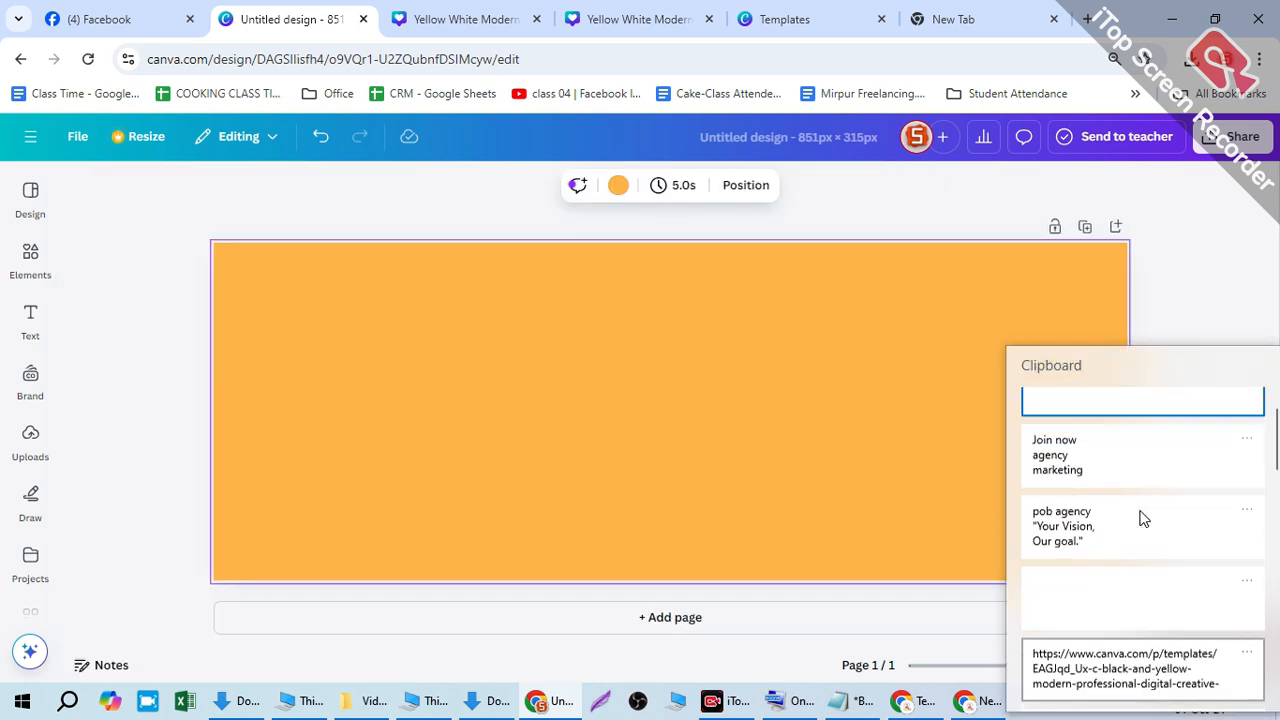
left_click(1120, 430)
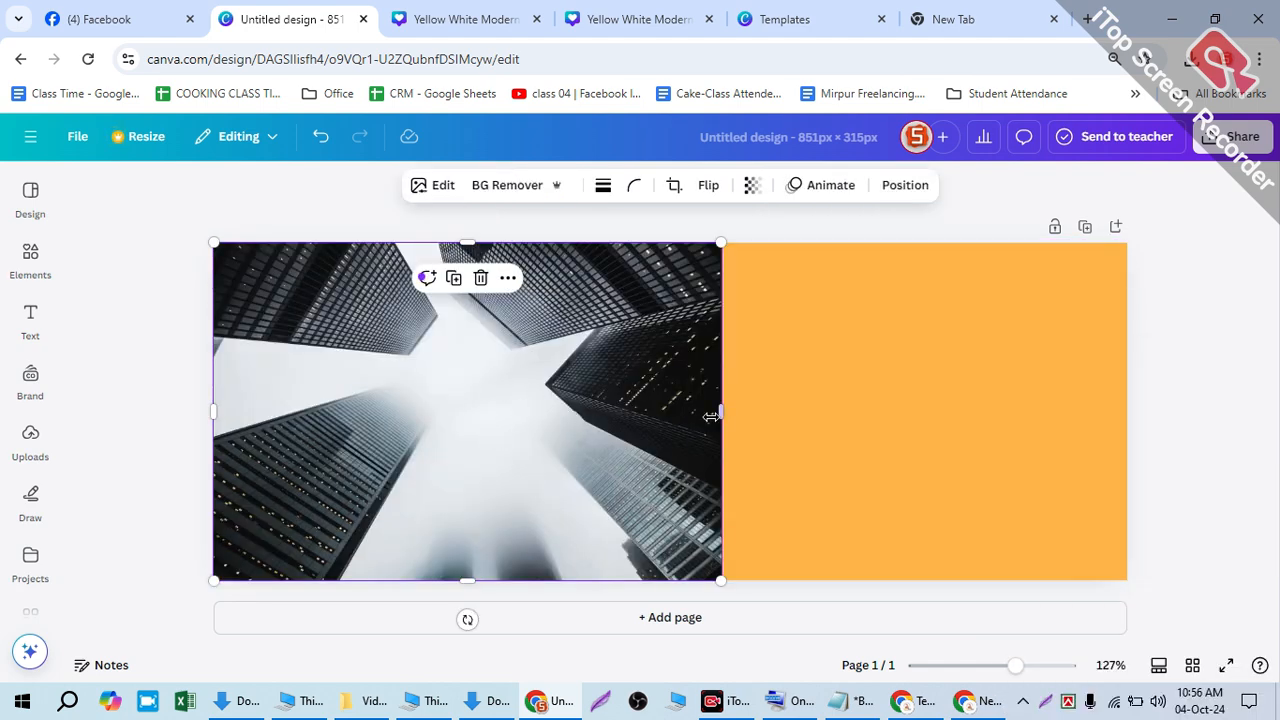
left_click_drag(721, 411, 1170, 411)
left_click(752, 185)
left_click_drag(776, 255, 703, 260)
left_click(886, 397)
- Stretch and reposition the faded photo so it covers the whole page
left_click_drag(886, 397, 896, 482)
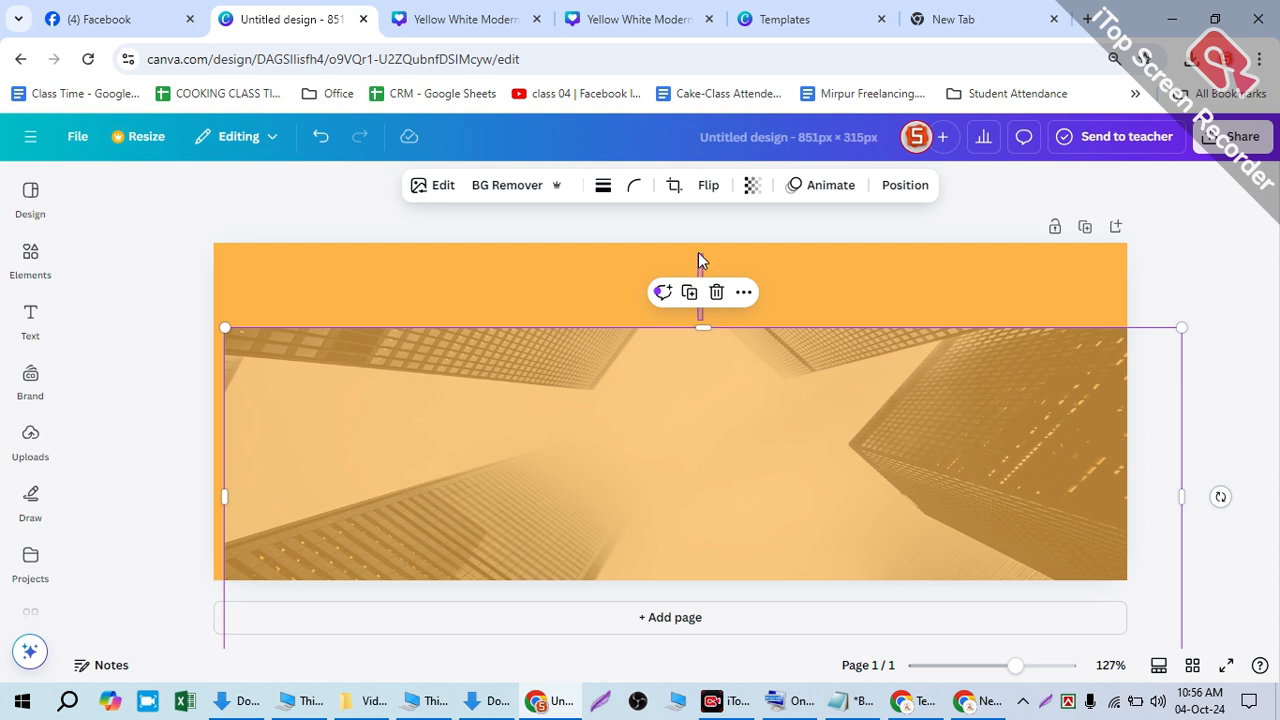
left_click(700, 320)
left_click(703, 357)
left_click_drag(700, 328, 683, 218)
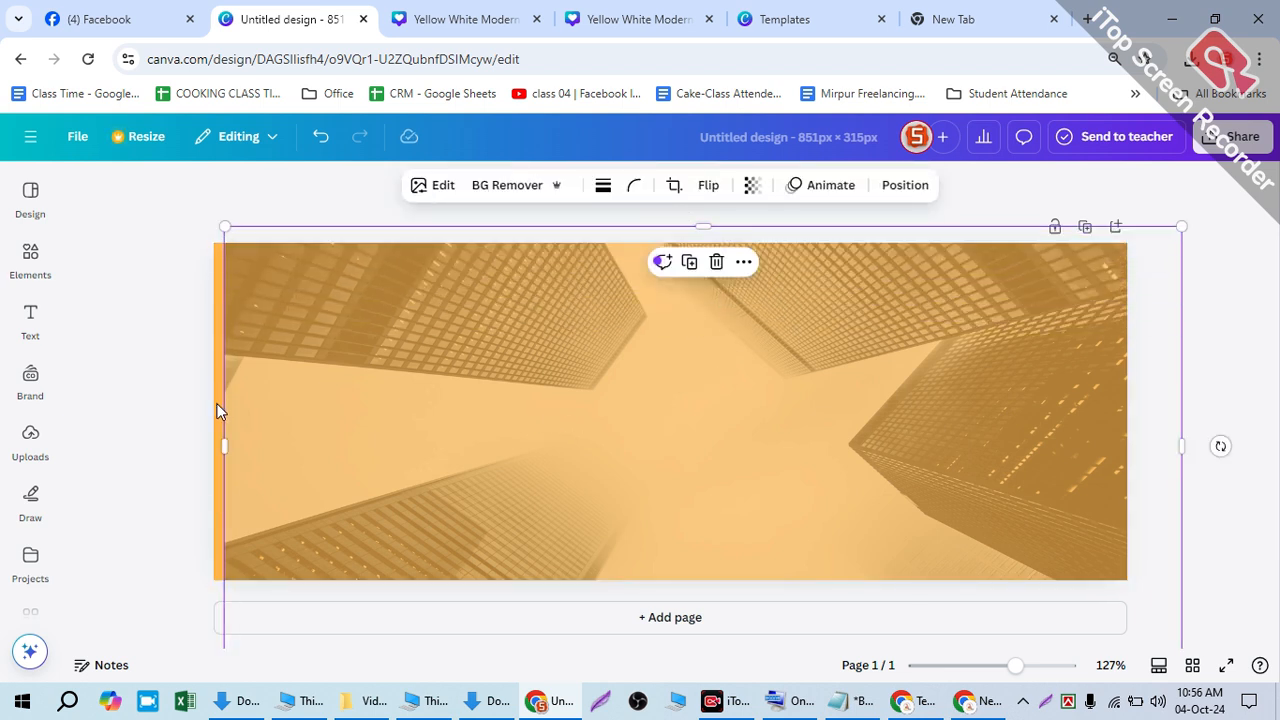
left_click_drag(211, 433, 152, 435)
left_click_drag(600, 384, 594, 400)
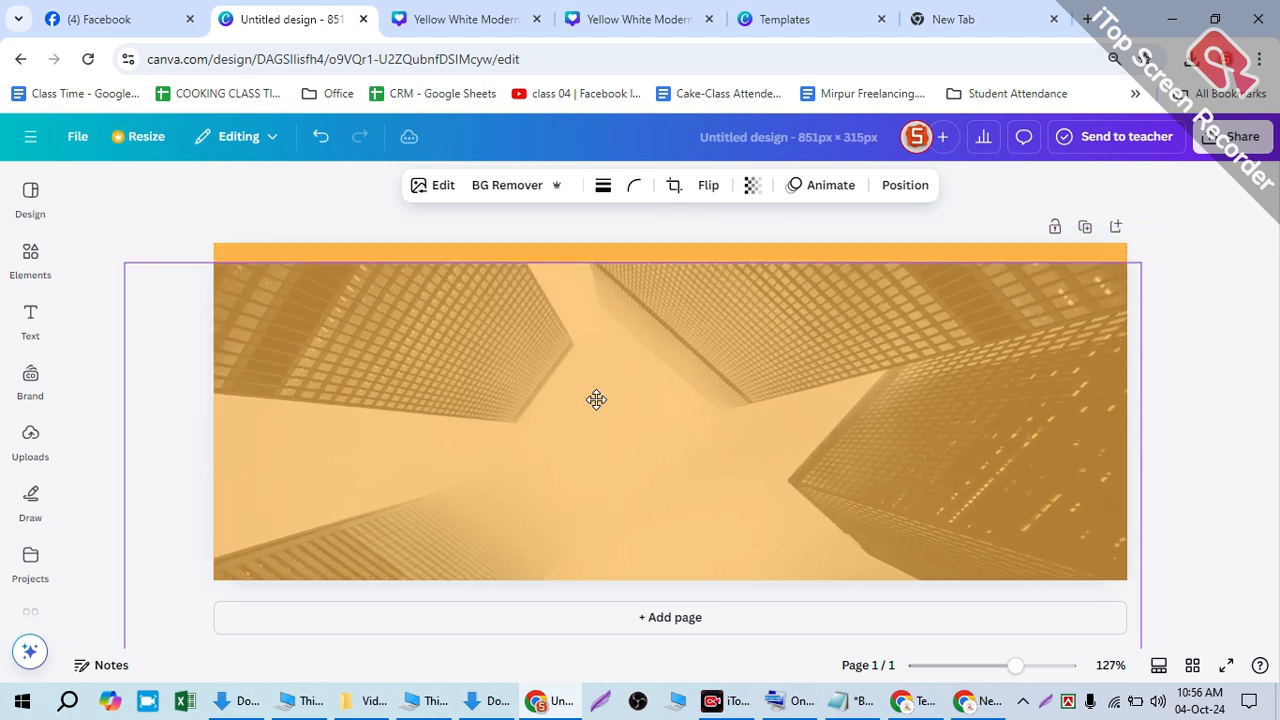
left_click_drag(1136, 252, 1023, 314)
left_click_drag(883, 380, 968, 285)
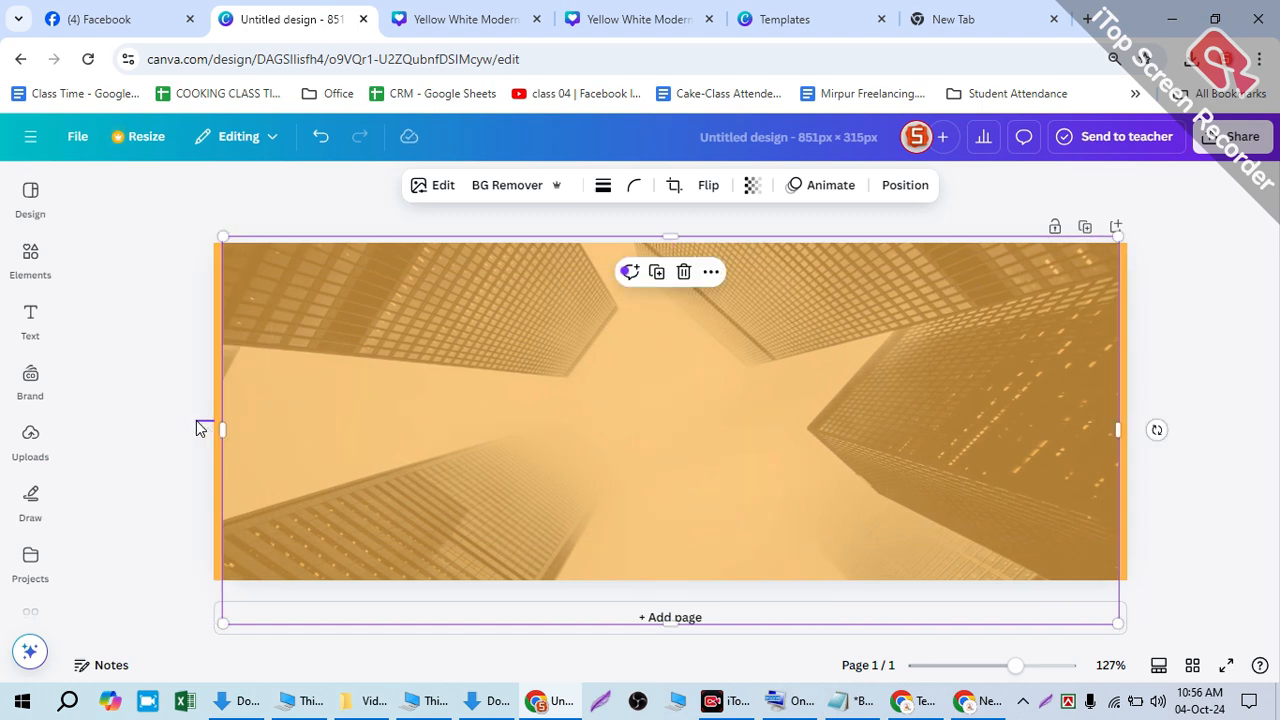
left_click_drag(209, 422, 183, 420)
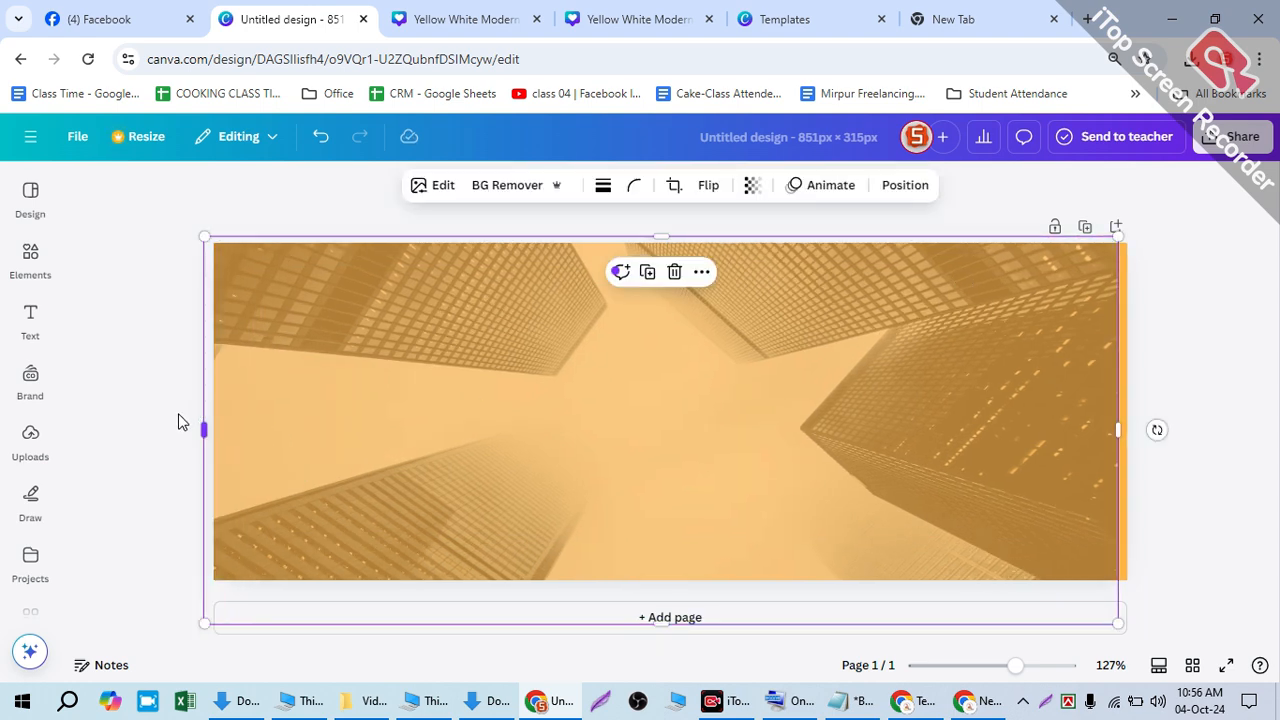
left_click(450, 19)
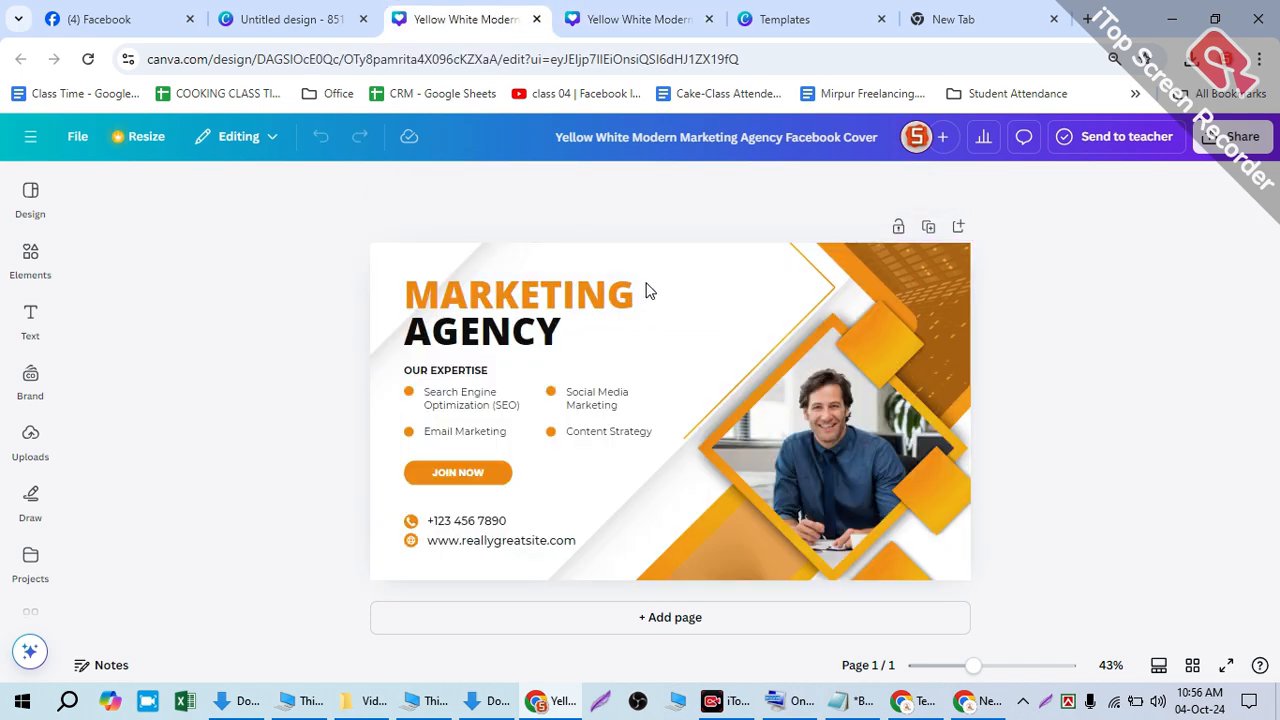
- Take all the template's elements and paste them onto the 851×315 building-photo cover
key("ctrl+a")
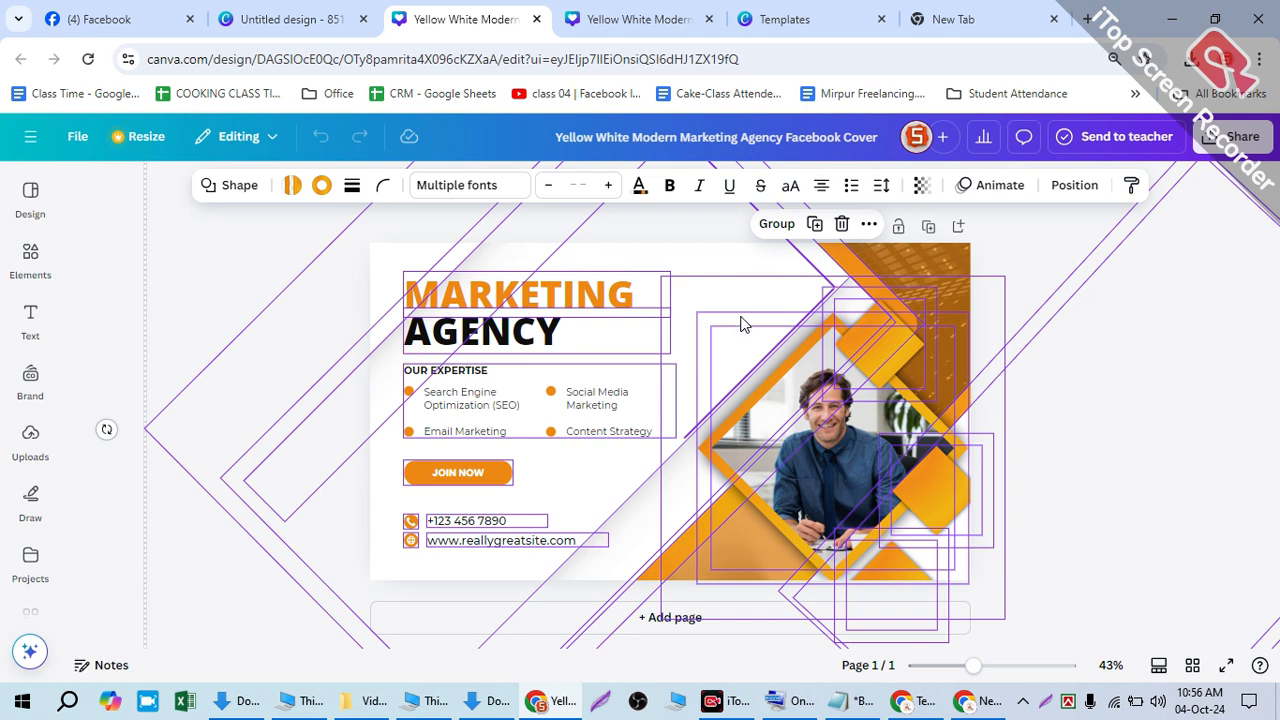
key("Delete")
left_click(286, 18)
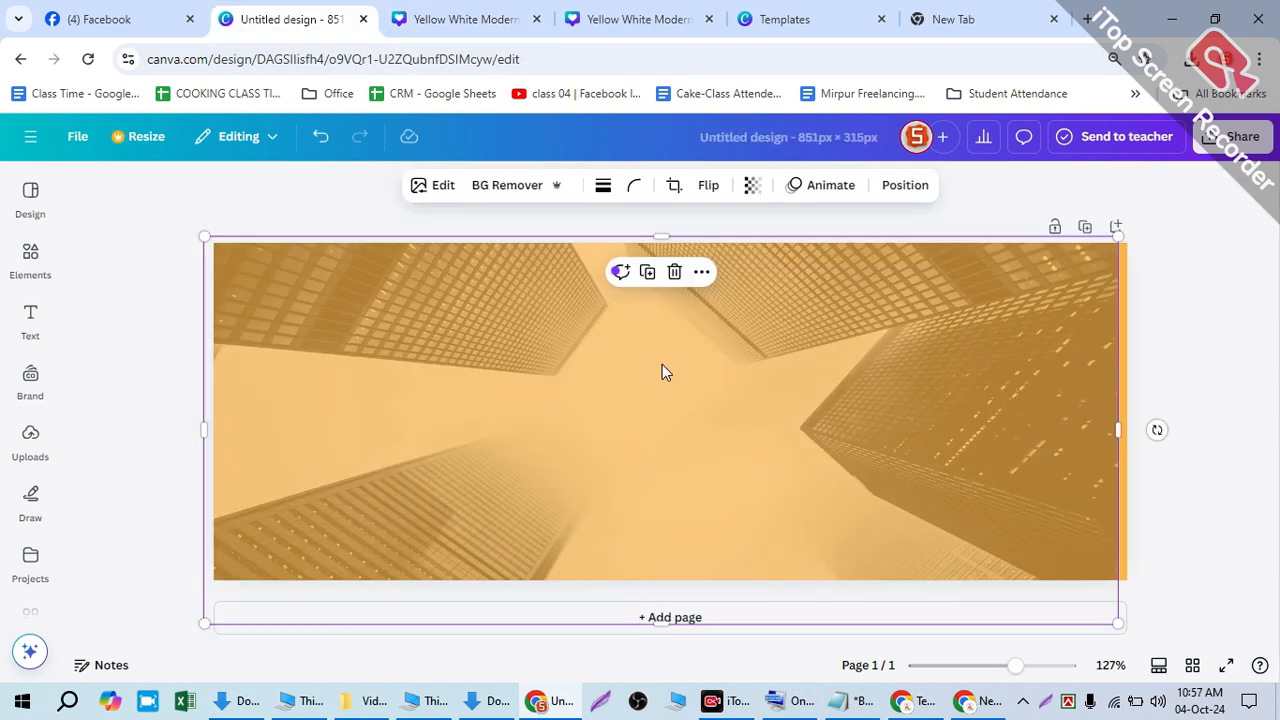
key("ctrl+v")
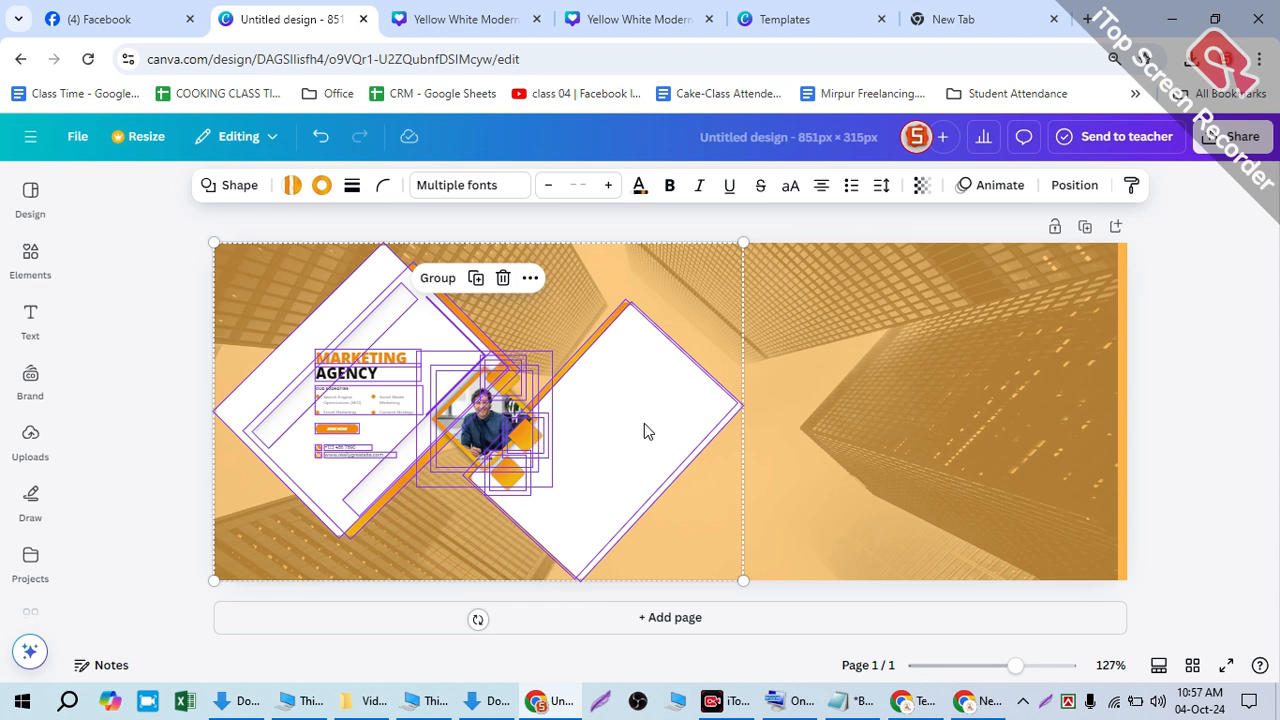
- Enlarge the pasted template group and place it toward the right of the cover
left_click_drag(743, 580, 753, 587)
left_click_drag(993, 705, 1070, 668)
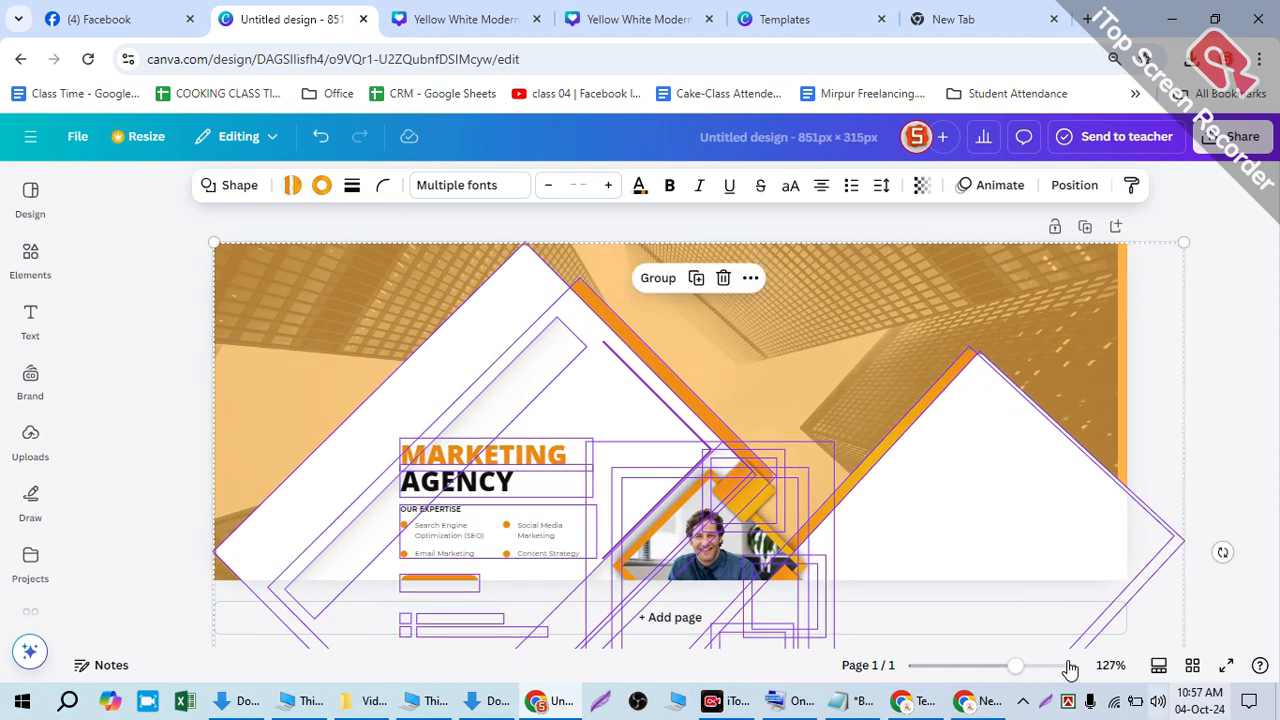
left_click_drag(730, 490, 965, 352)
left_click(625, 19)
left_click(762, 17)
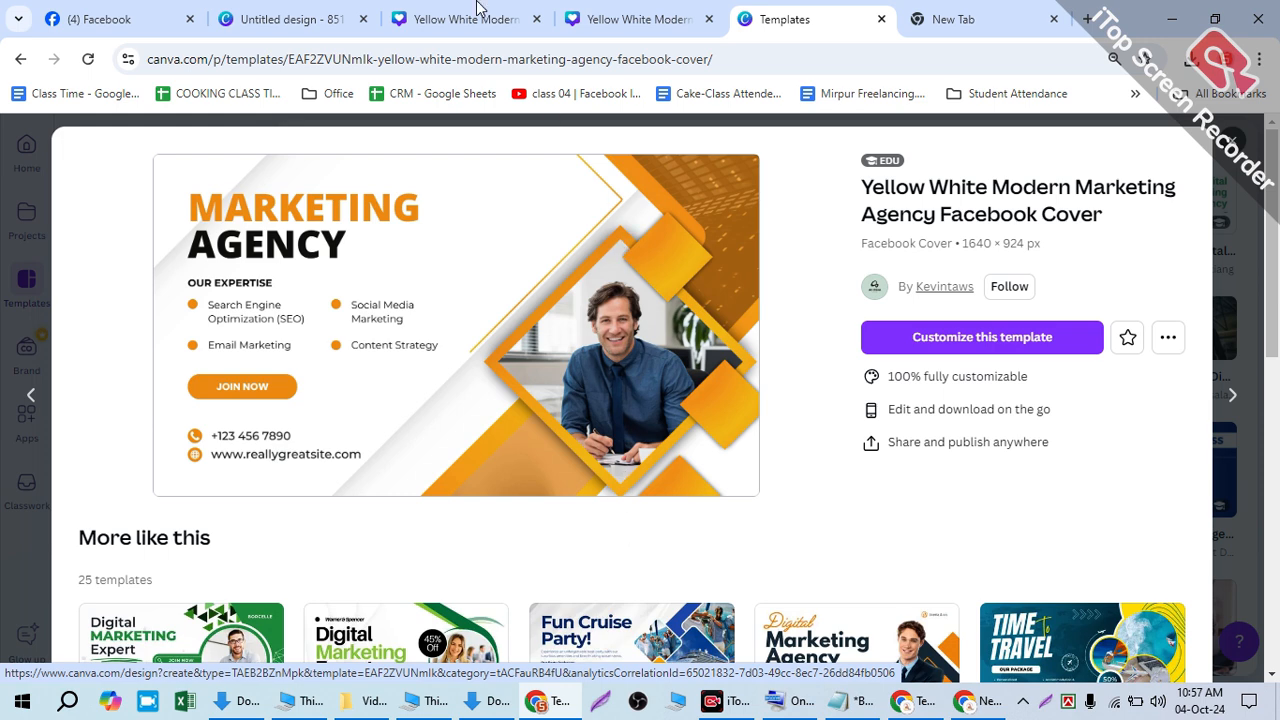
left_click(309, 9)
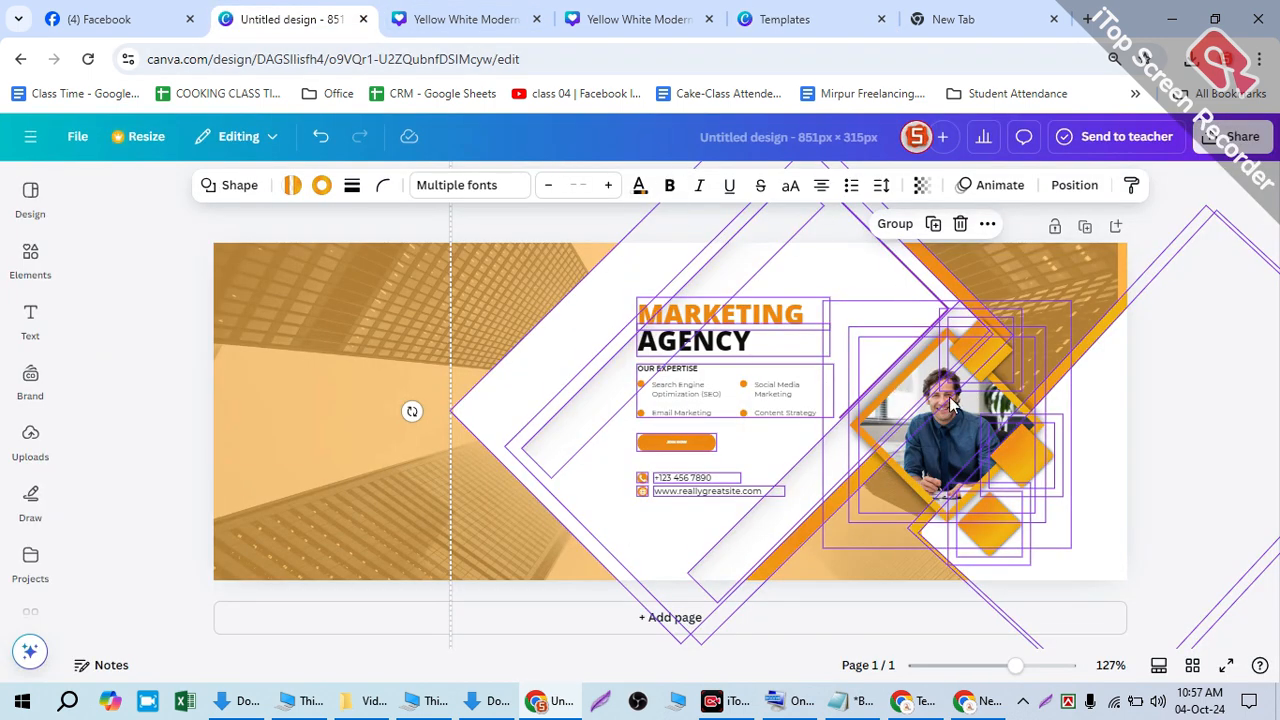
left_click_drag(952, 403, 693, 323)
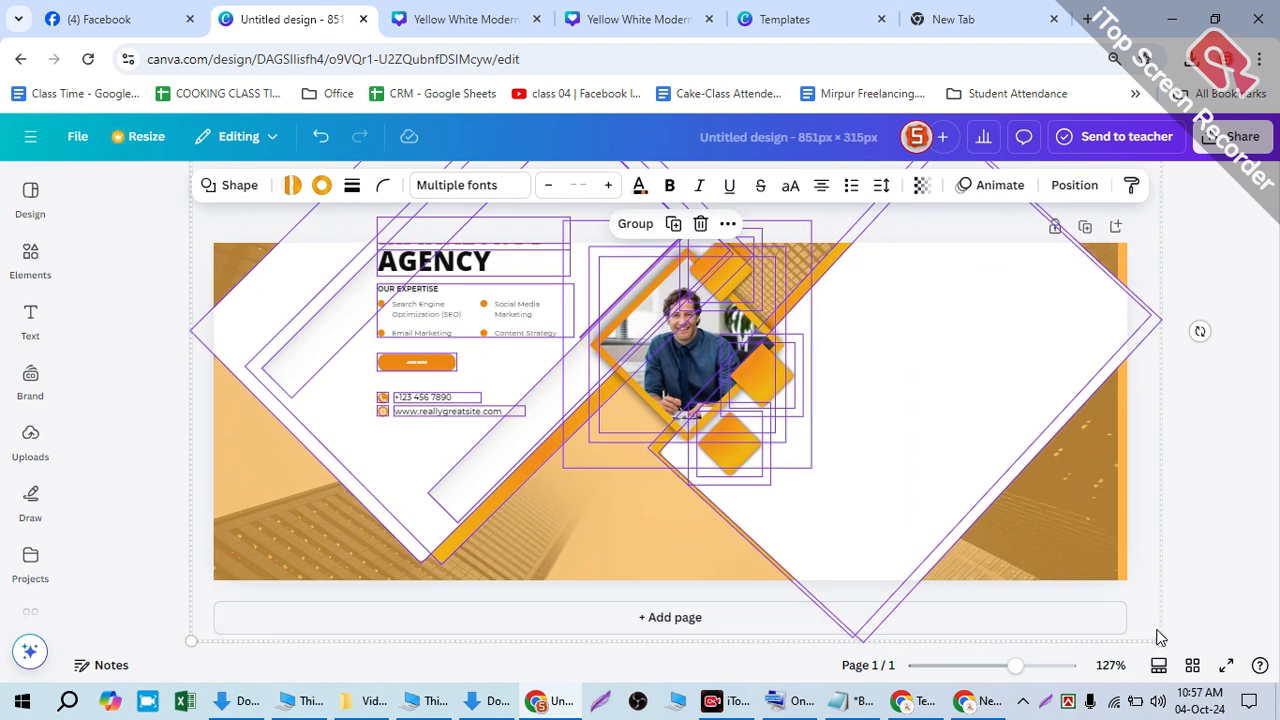
left_click_drag(1160, 640, 1215, 718)
left_click_drag(753, 426, 861, 361)
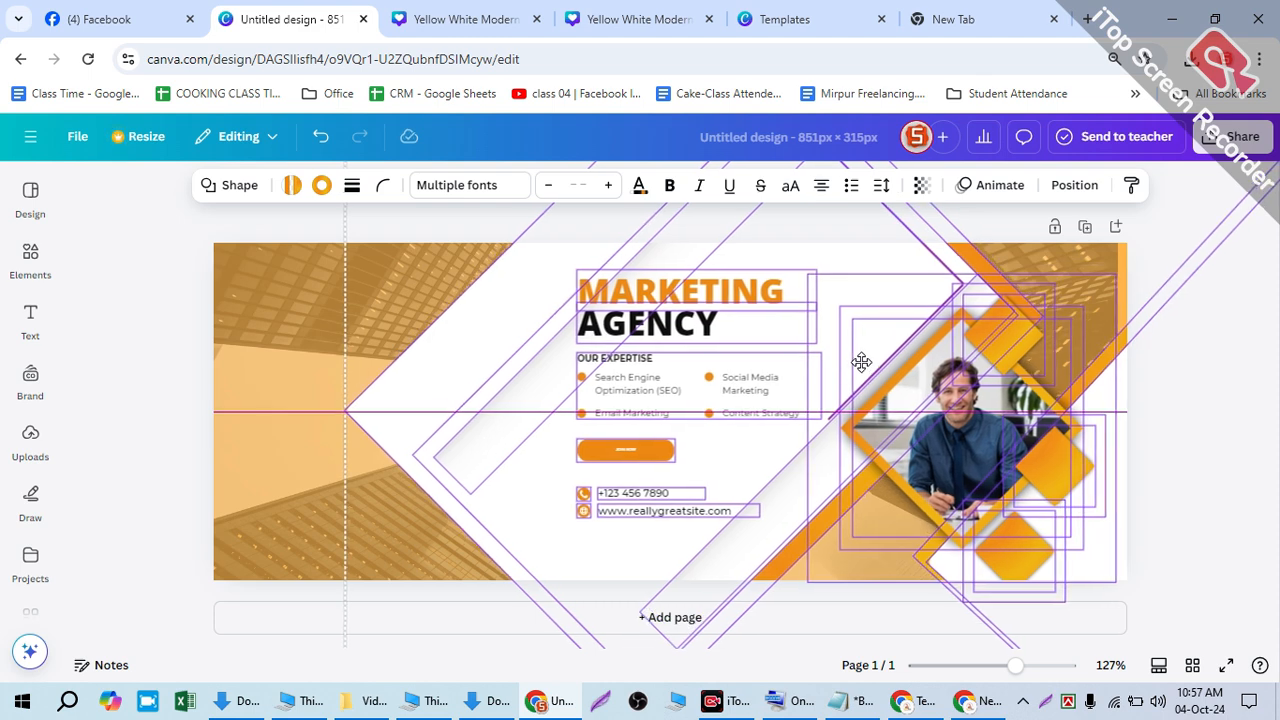
left_click(861, 362)
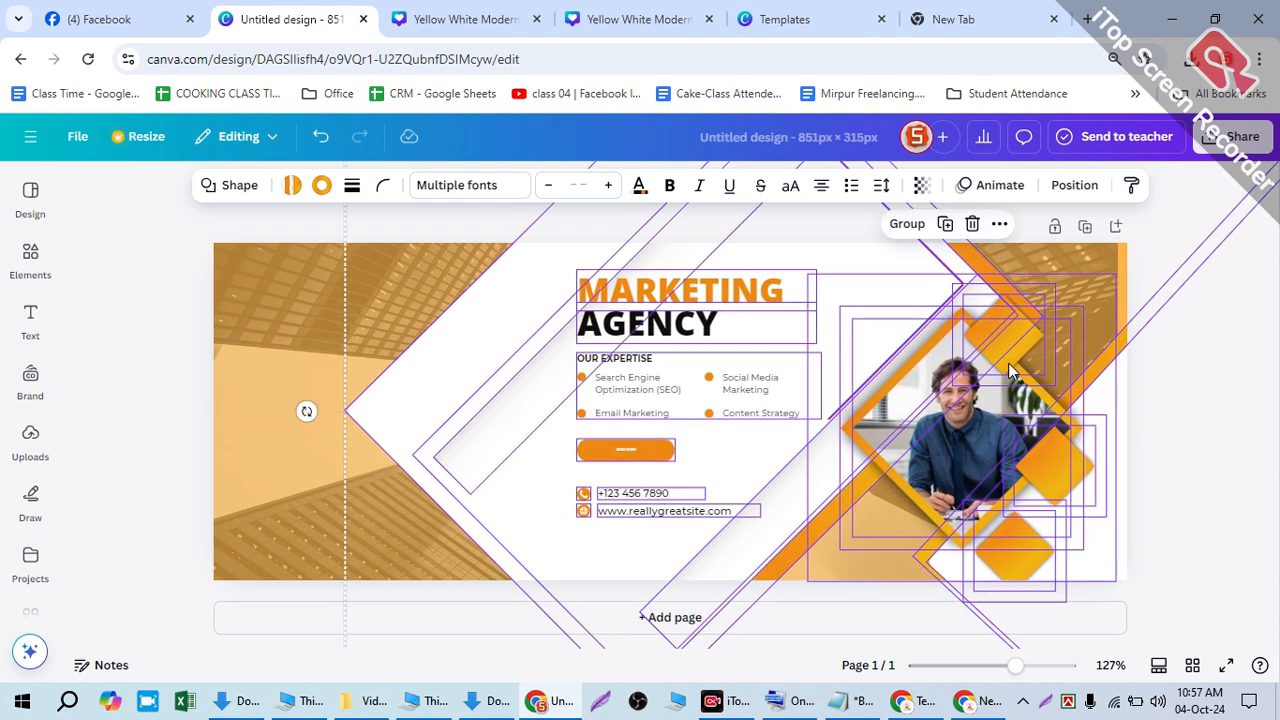
left_click(1210, 368)
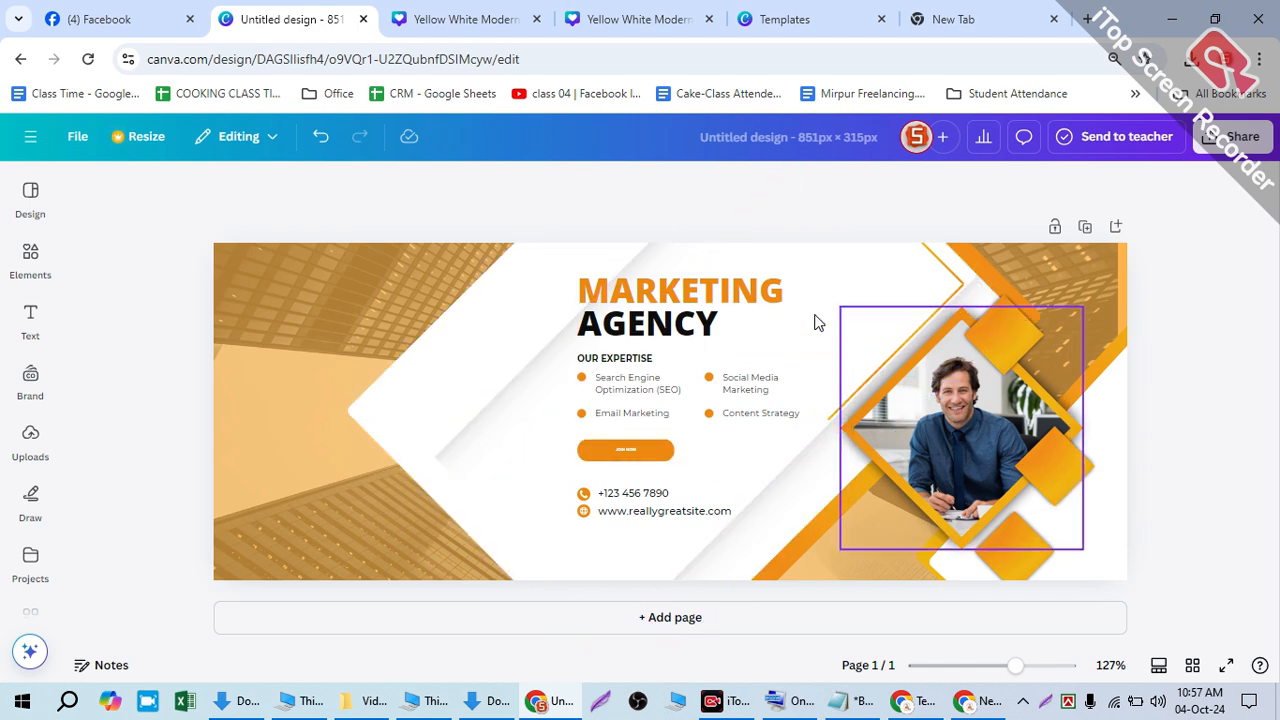
- Enlarge the OUR EXPERTISE list up and to the left, and nudge the MARKETING heading slightly
left_click_drag(394, 414, 431, 427)
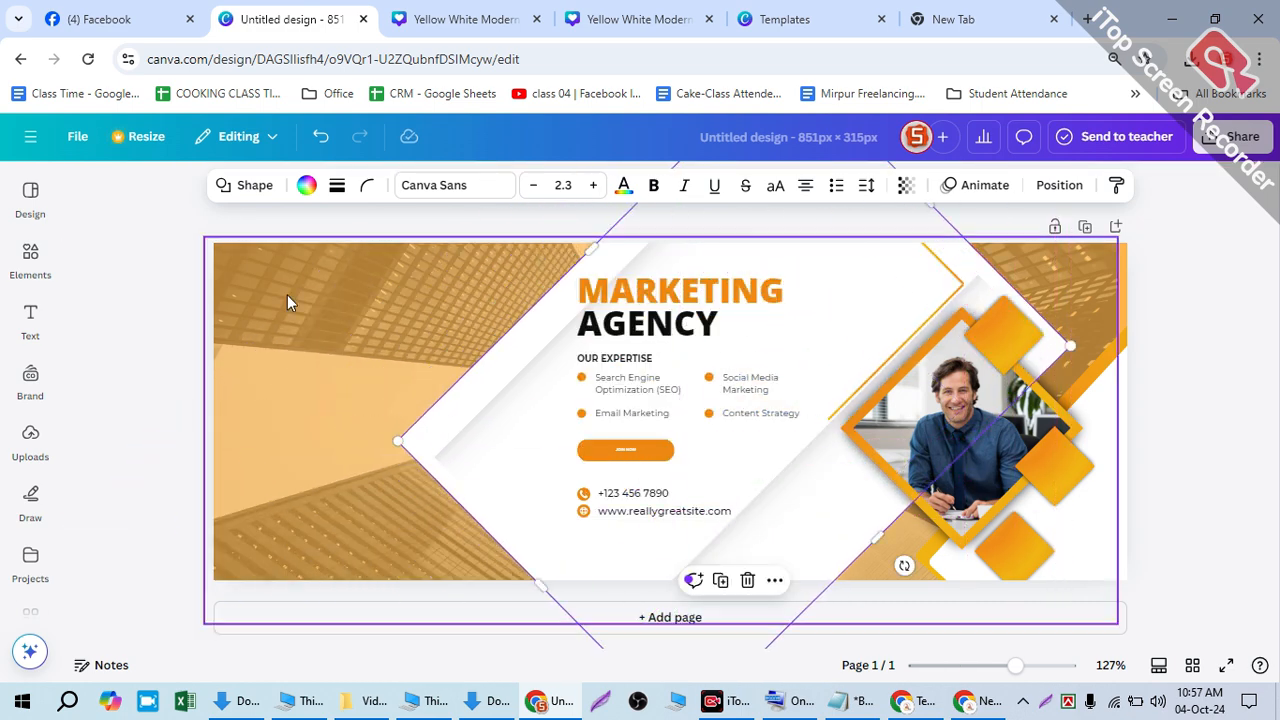
left_click(161, 286)
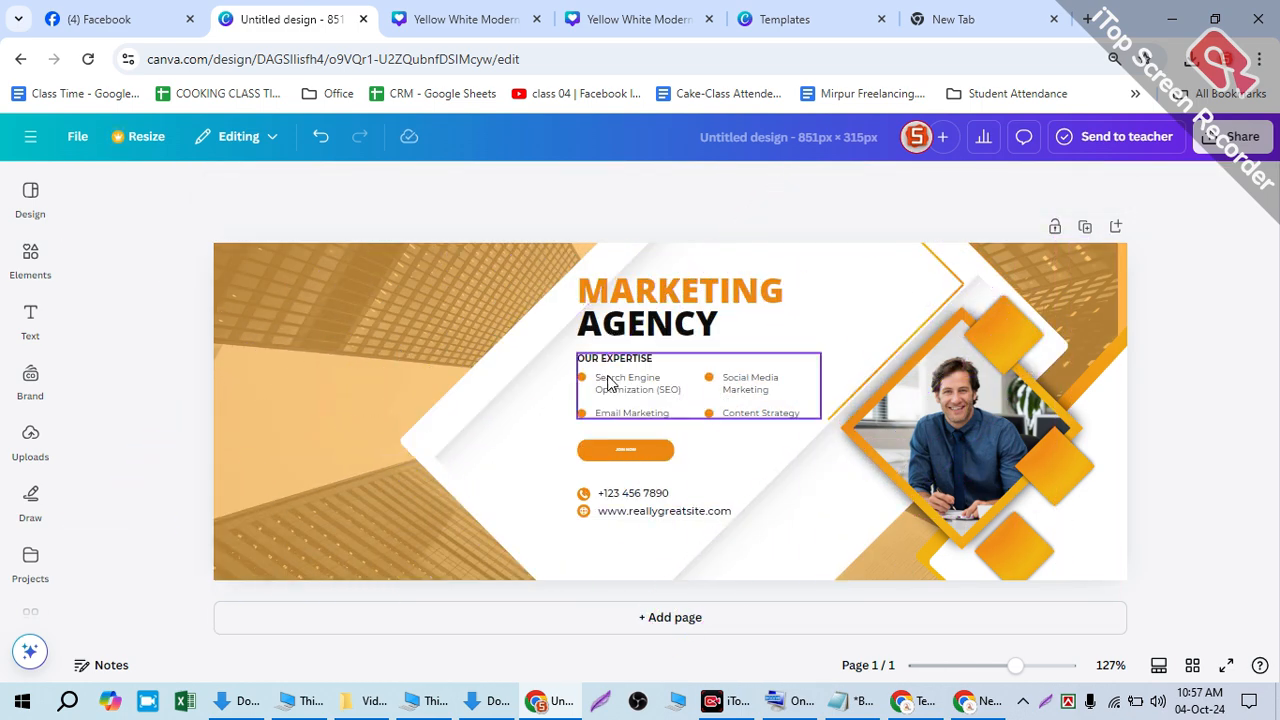
left_click(607, 378)
left_click_drag(578, 353, 438, 291)
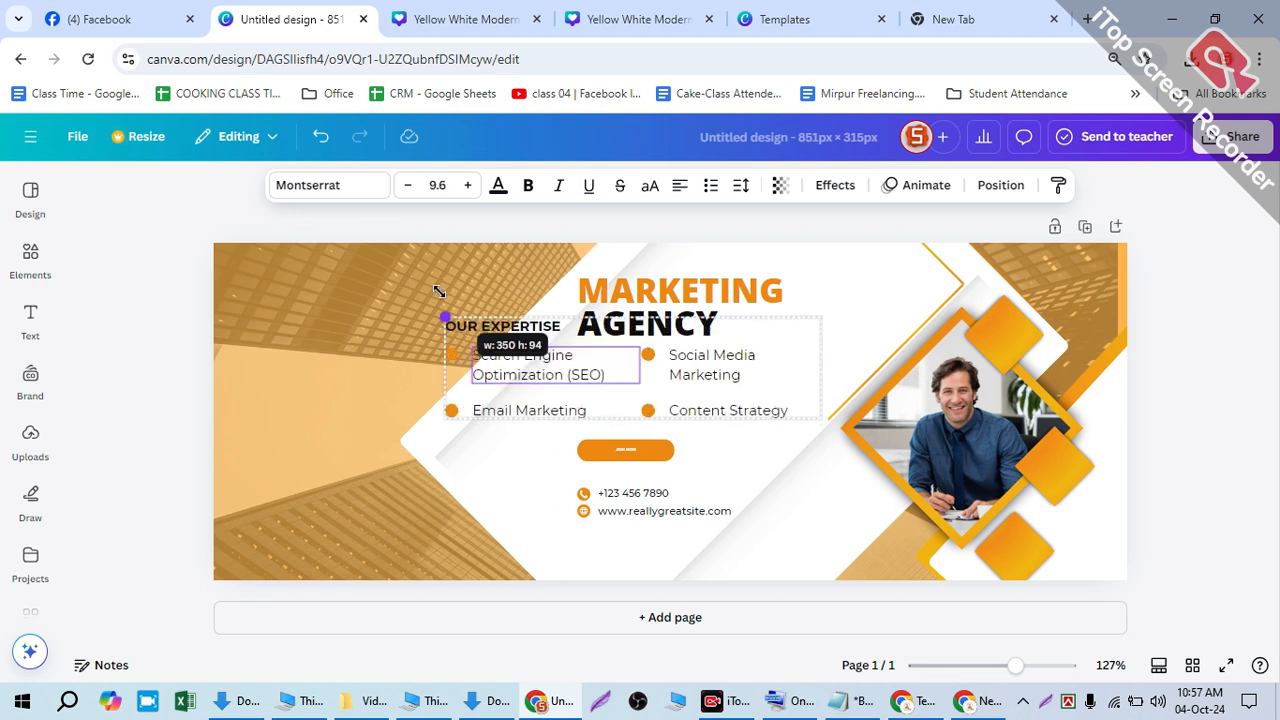
mouse_move(670, 291)
left_mouse_down()
mouse_move(576, 274)
mouse_move(683, 295)
left_mouse_up()
- Enlarge the white diamond and move it right, then resize and reposition the orange diagonal shape
left_click(491, 508)
left_click_drag(520, 565, 480, 586)
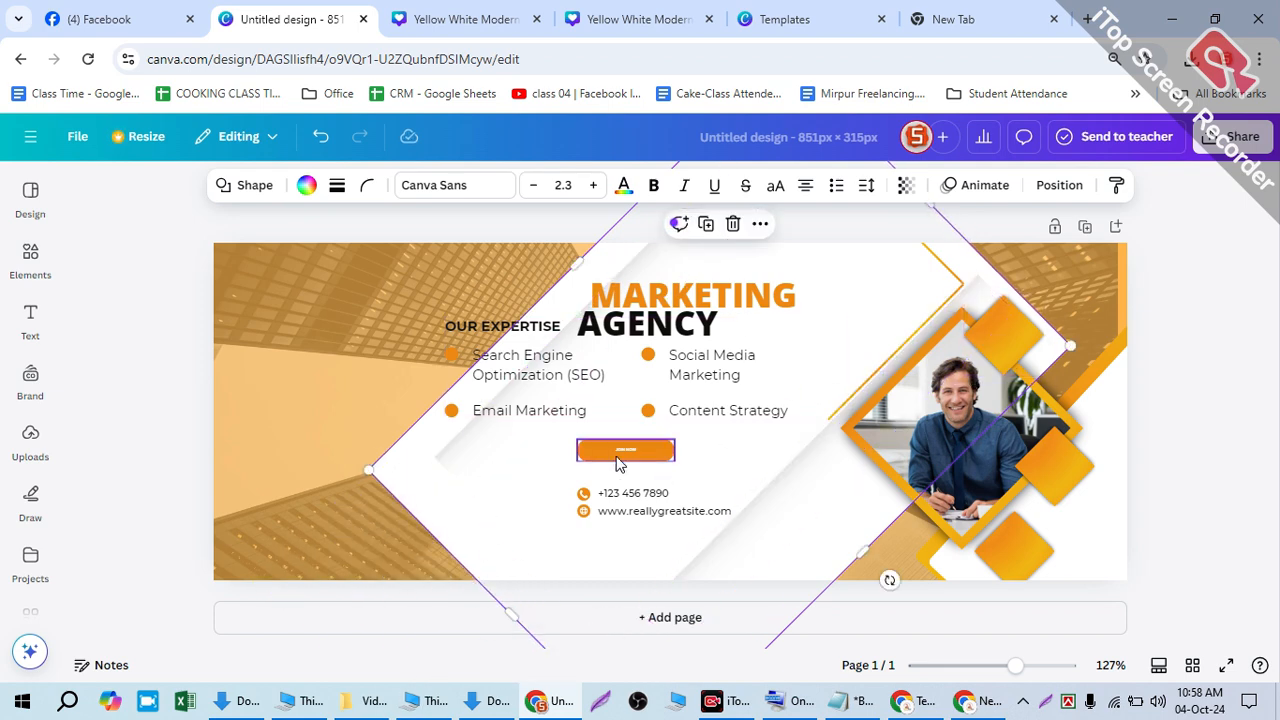
left_click_drag(492, 495, 746, 487)
left_click(507, 484)
left_click_drag(526, 568, 215, 588)
left_click_drag(682, 456, 846, 455)
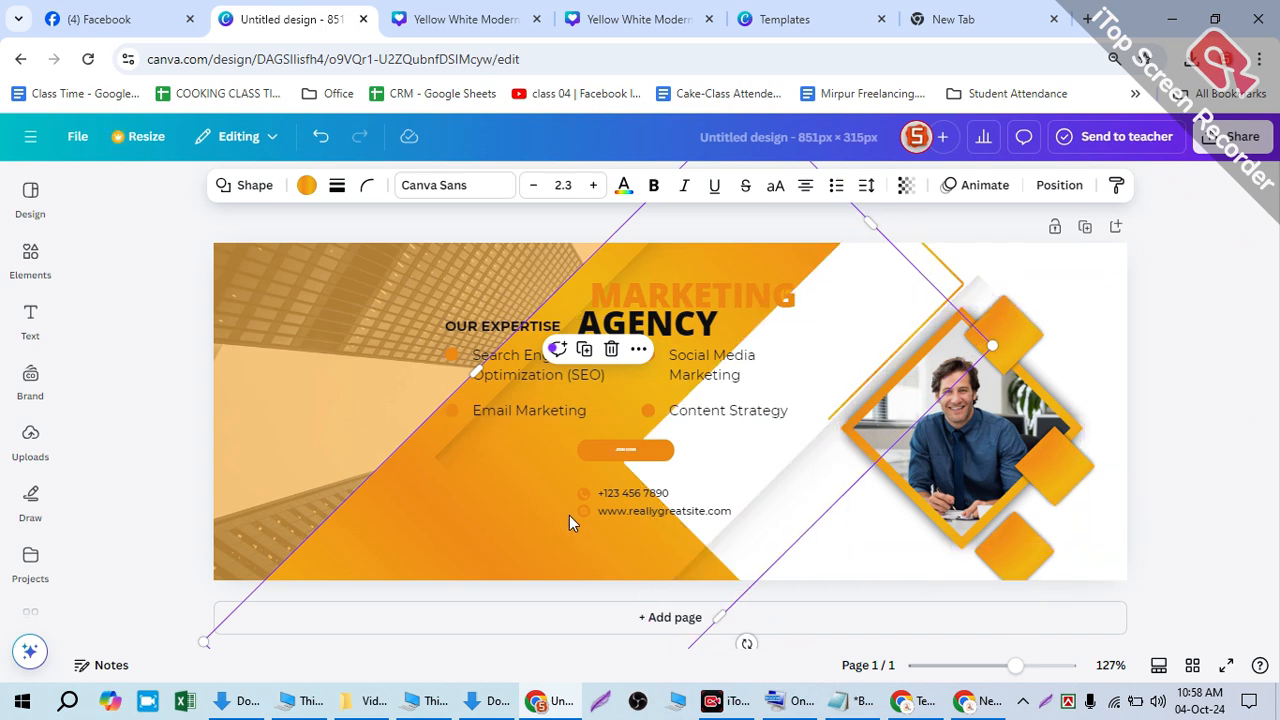
- Find and select the white diamond in the design's Layers list
key("alt+1")
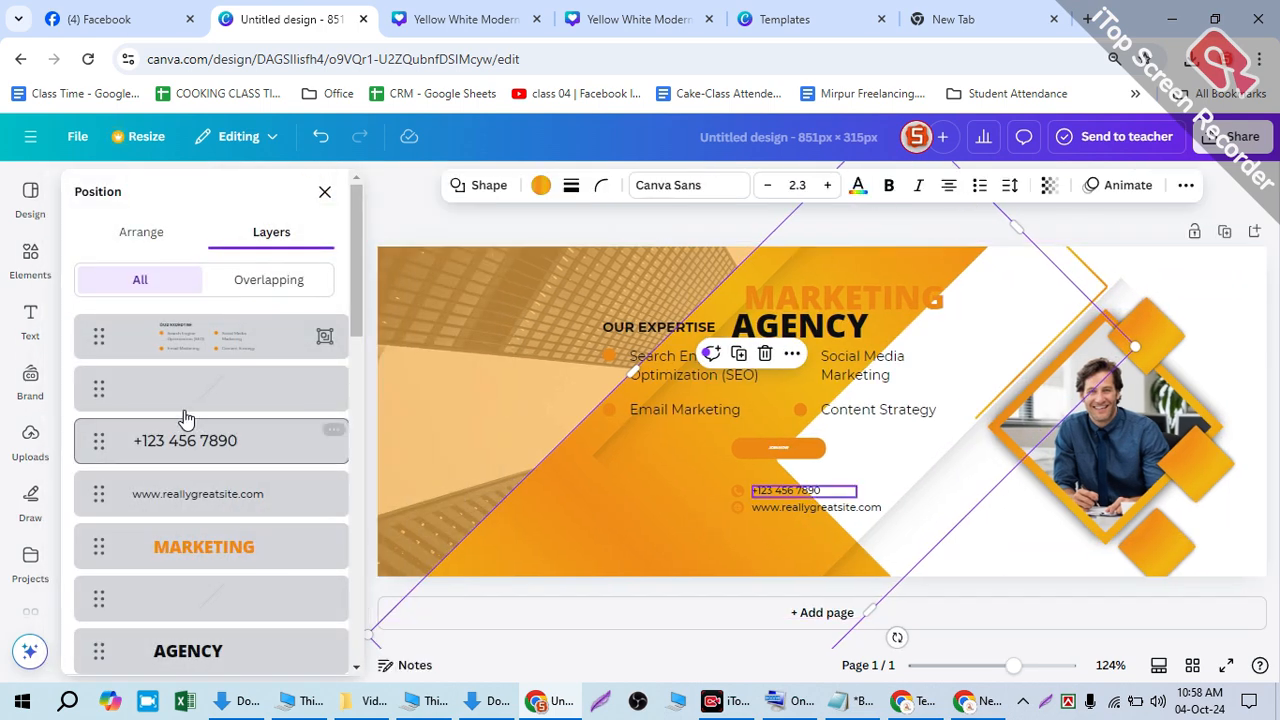
scroll(232, 400, "down", 4)
left_click(200, 343)
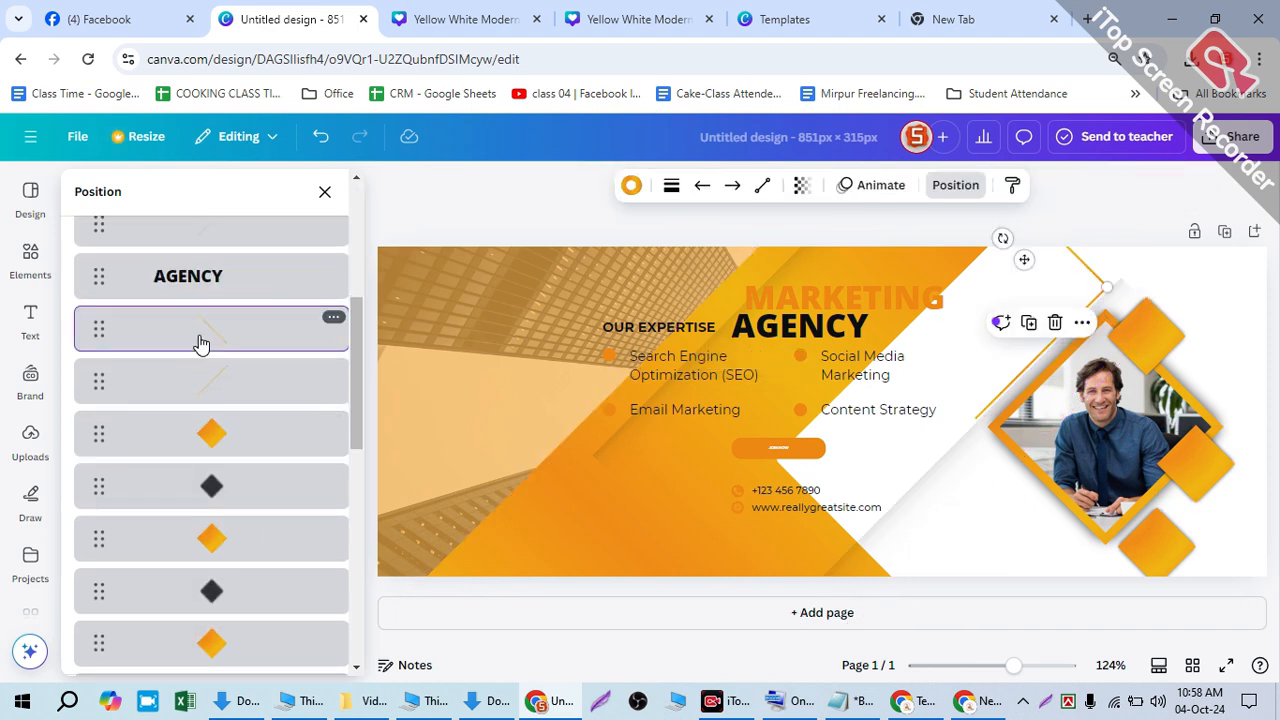
left_click(225, 378)
scroll(275, 505, "down", 3)
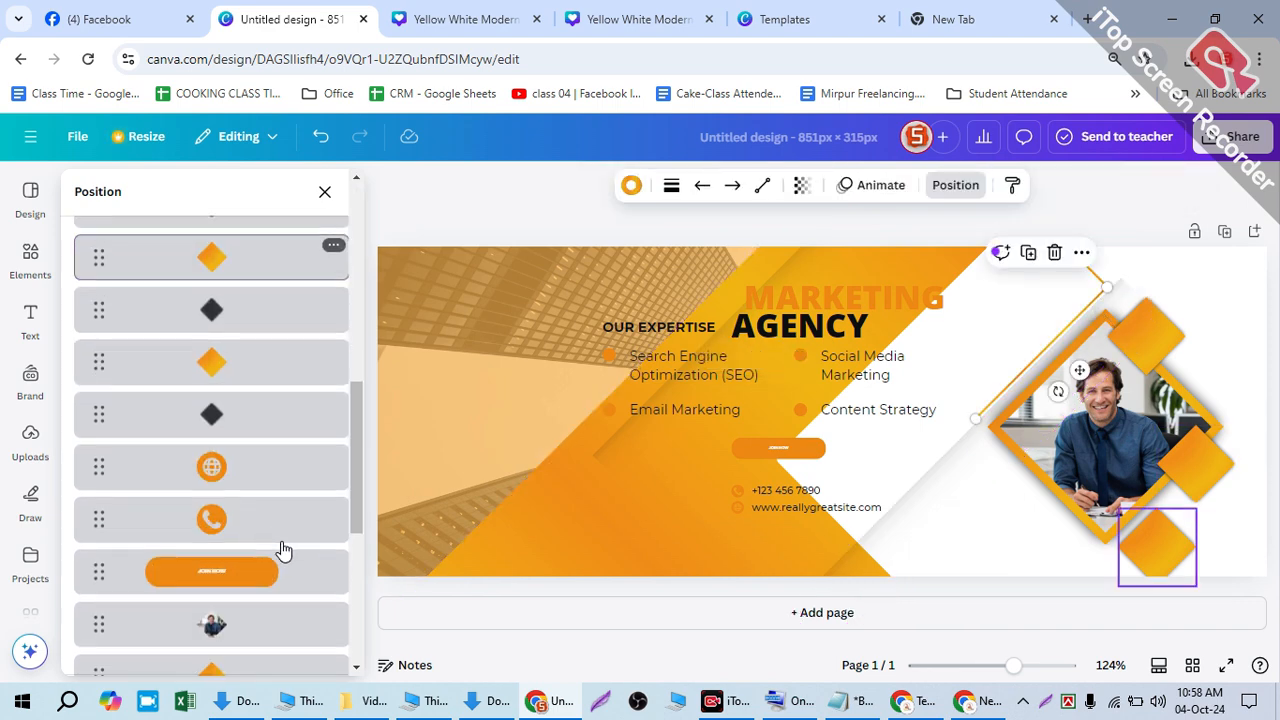
scroll(272, 523, "down", 5)
left_click(240, 406)
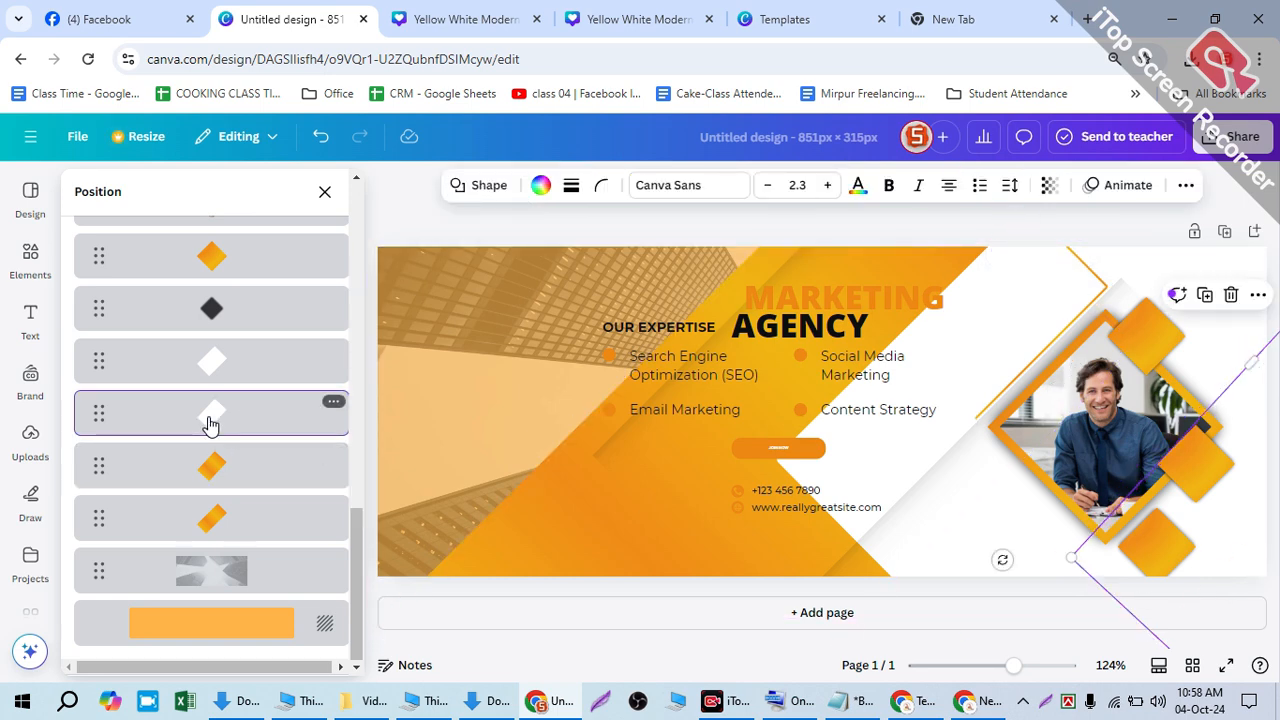
left_click(220, 372)
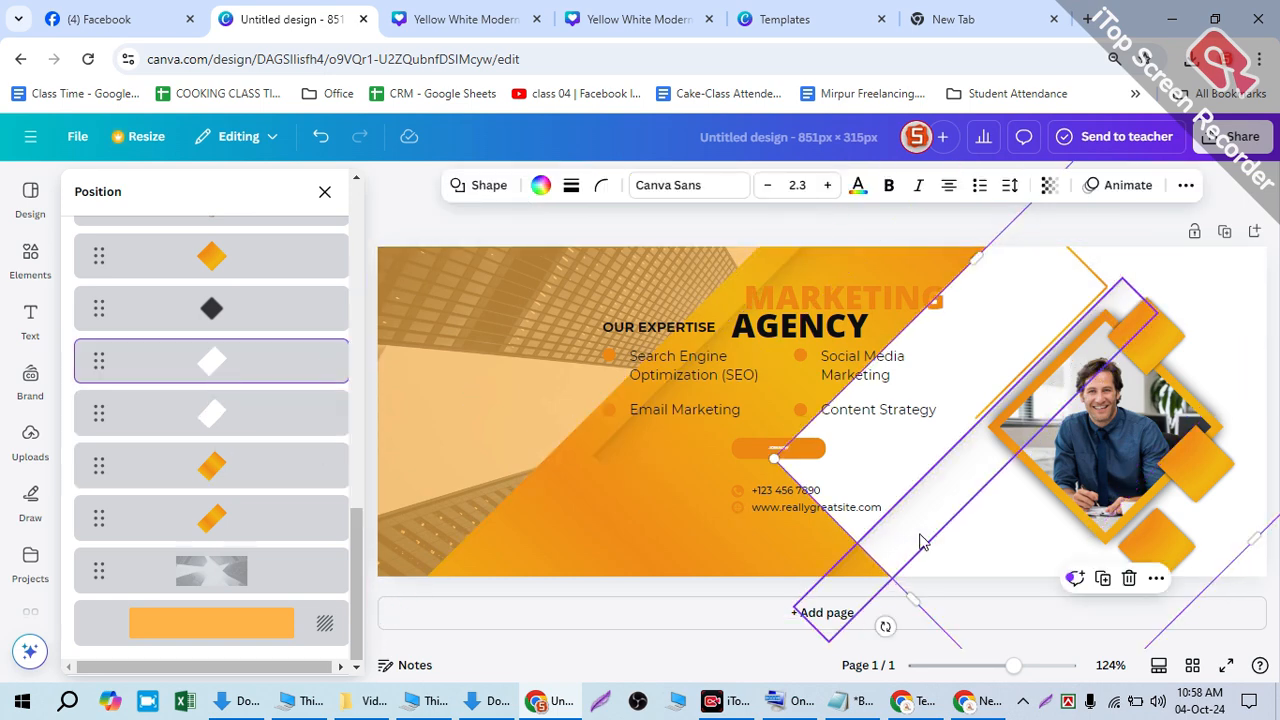
- Move and widen the white diamond behind the text to about 645 × 379 px, then nudge the text group
left_click(1006, 560)
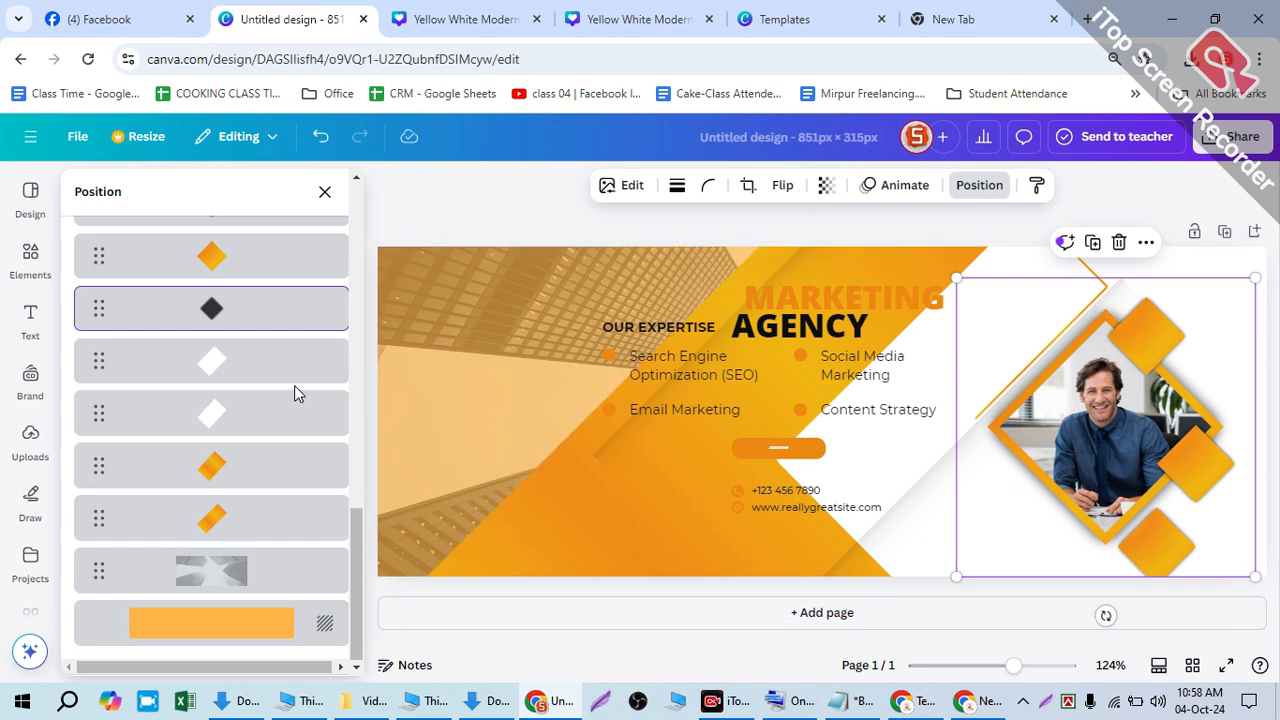
left_click(929, 595)
left_click_drag(935, 597, 540, 688)
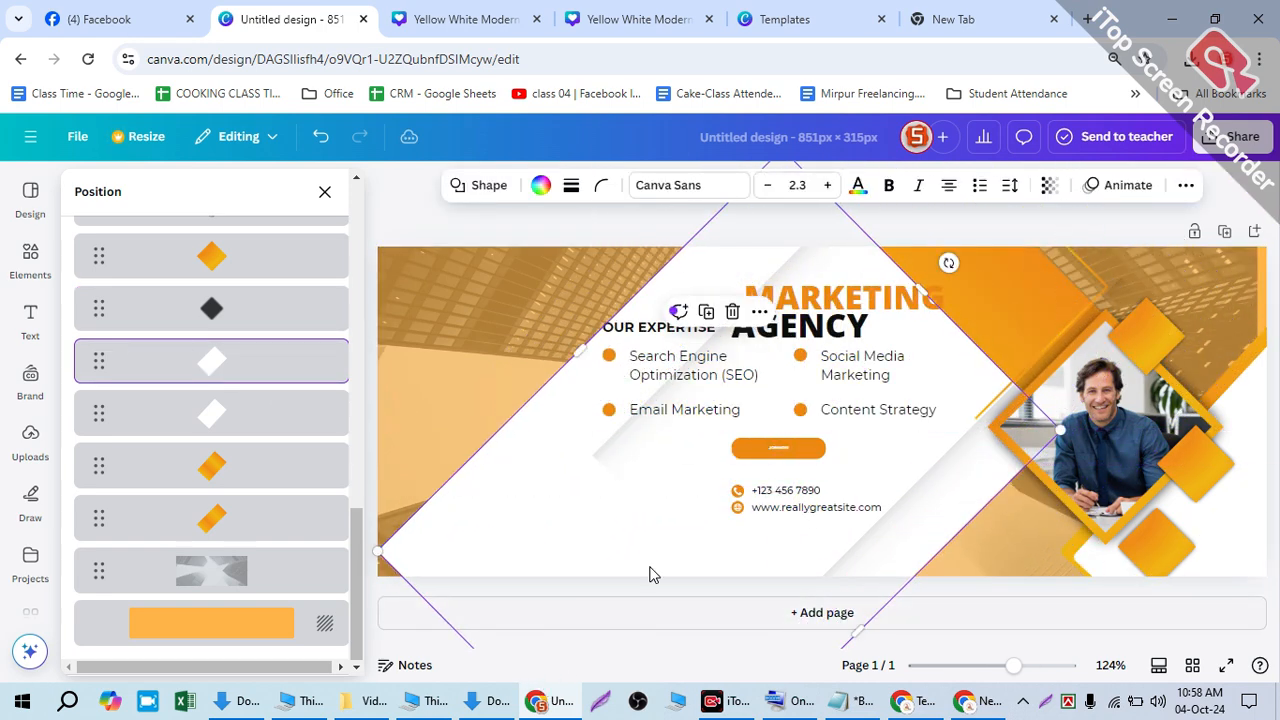
left_click_drag(930, 280, 907, 173)
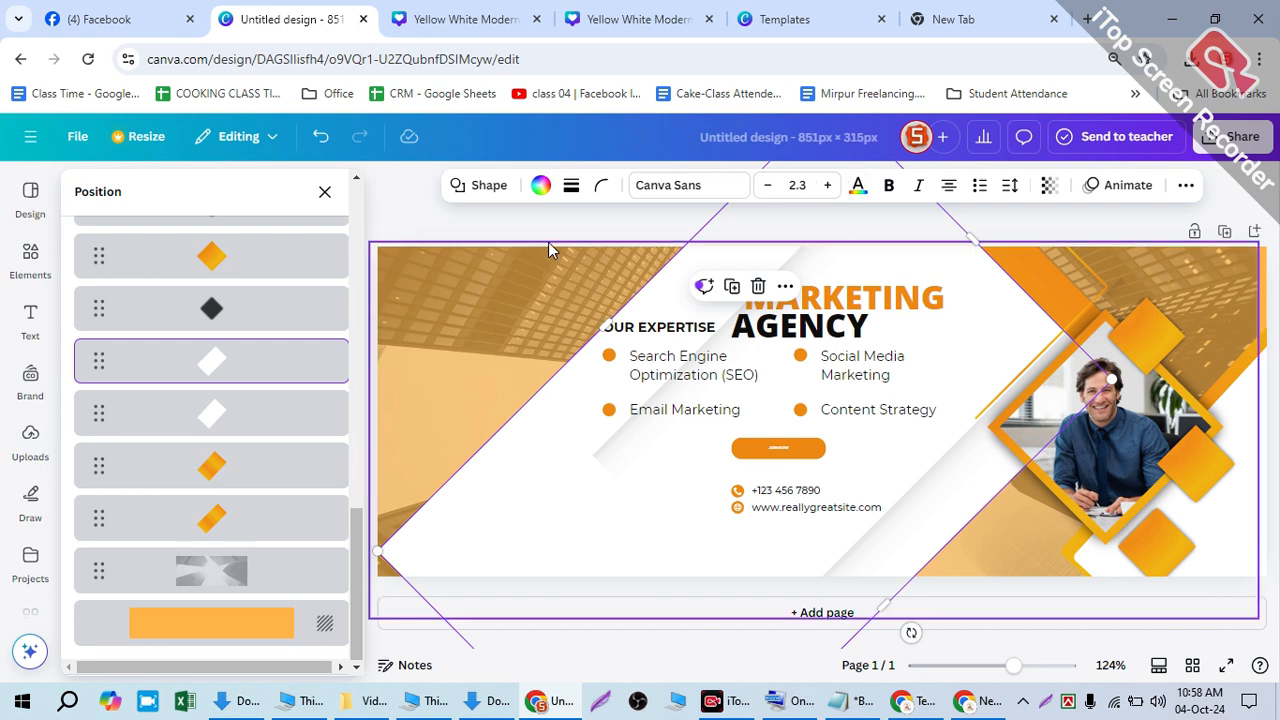
left_click(325, 192)
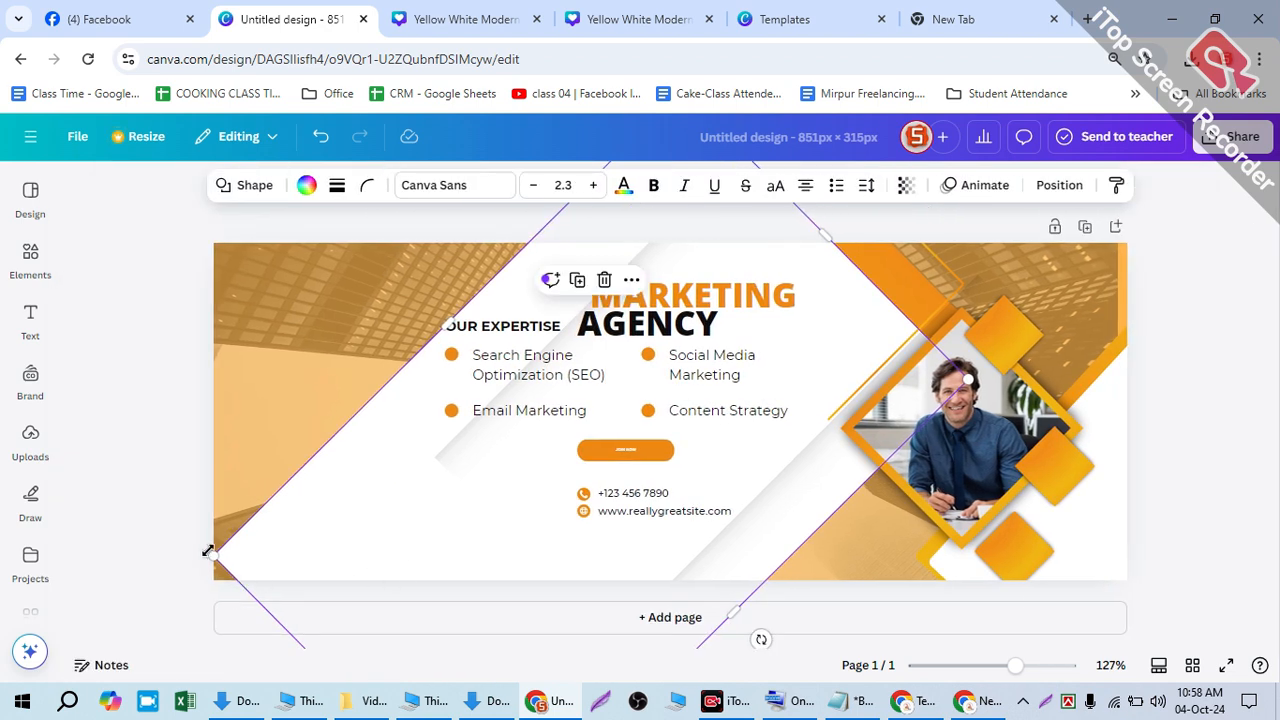
left_click_drag(205, 550, 188, 576)
left_click(270, 393)
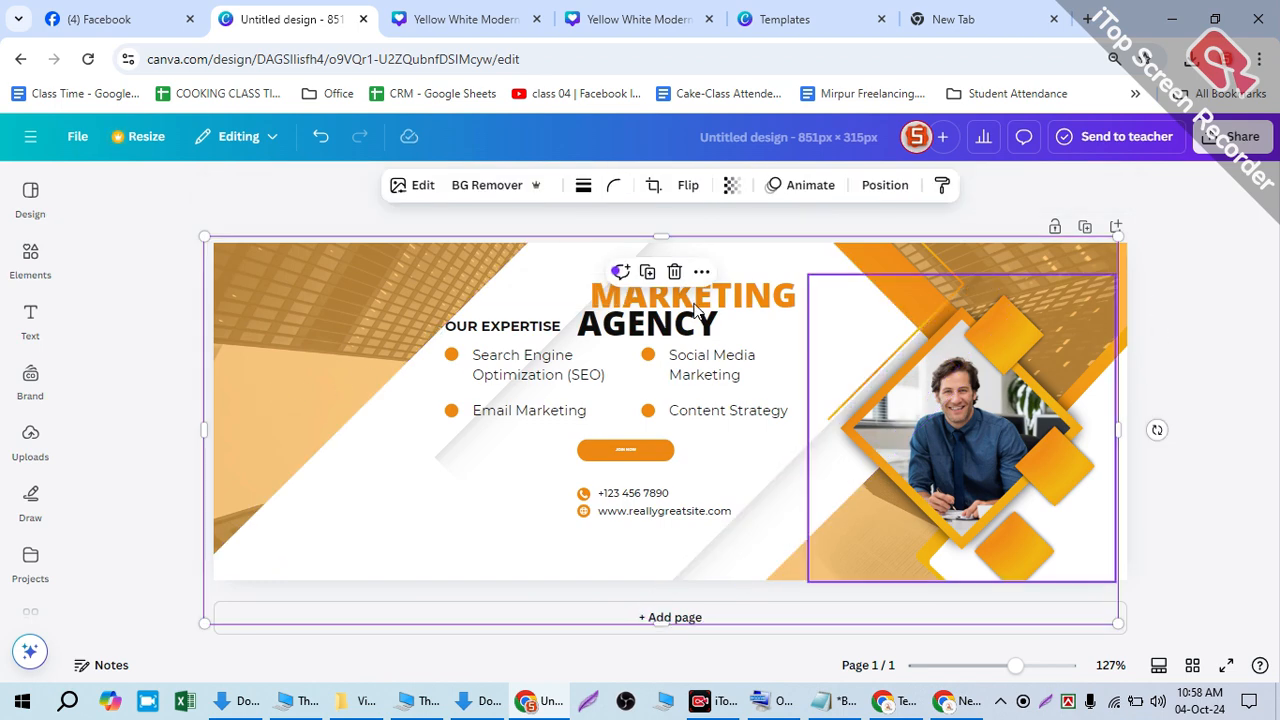
mouse_move(497, 341)
left_mouse_down()
mouse_move(473, 375)
mouse_move(495, 343)
left_mouse_up()
- Try stretching the JOIN NOW button taller and increase the size of its text
left_click(622, 450)
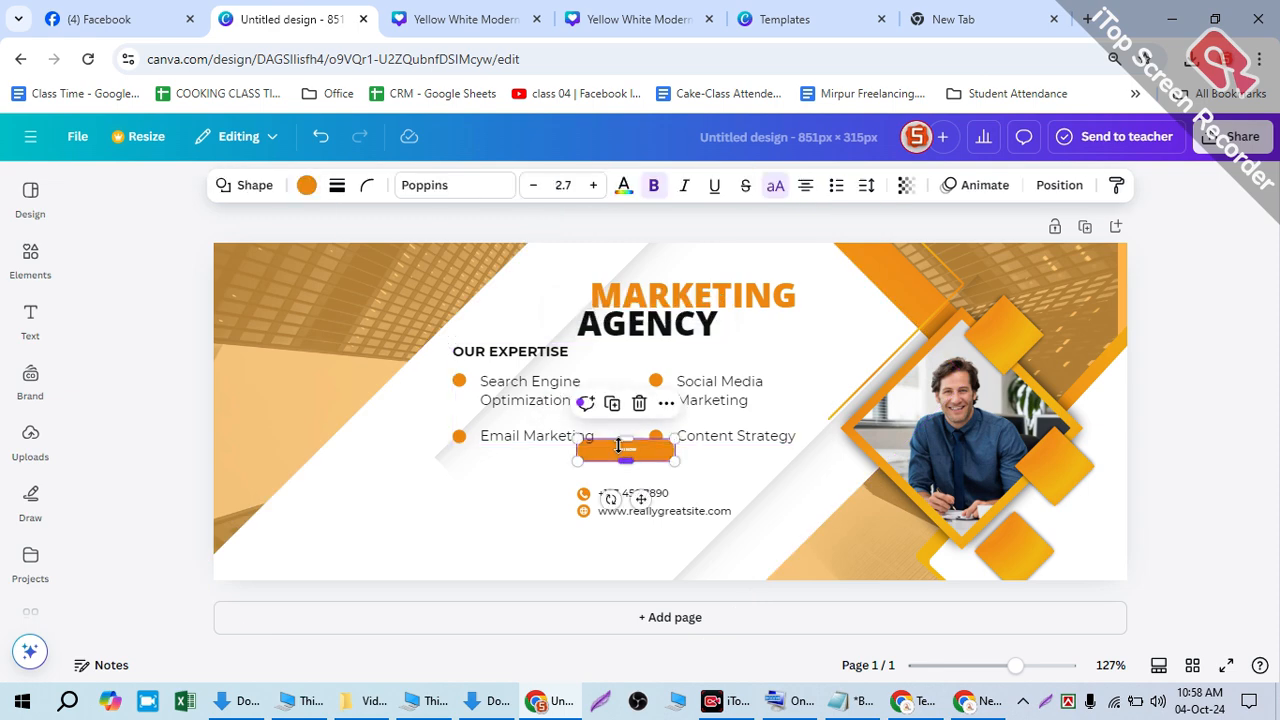
scroll(622, 448, "up", 2)
scroll(623, 448, "up", 3)
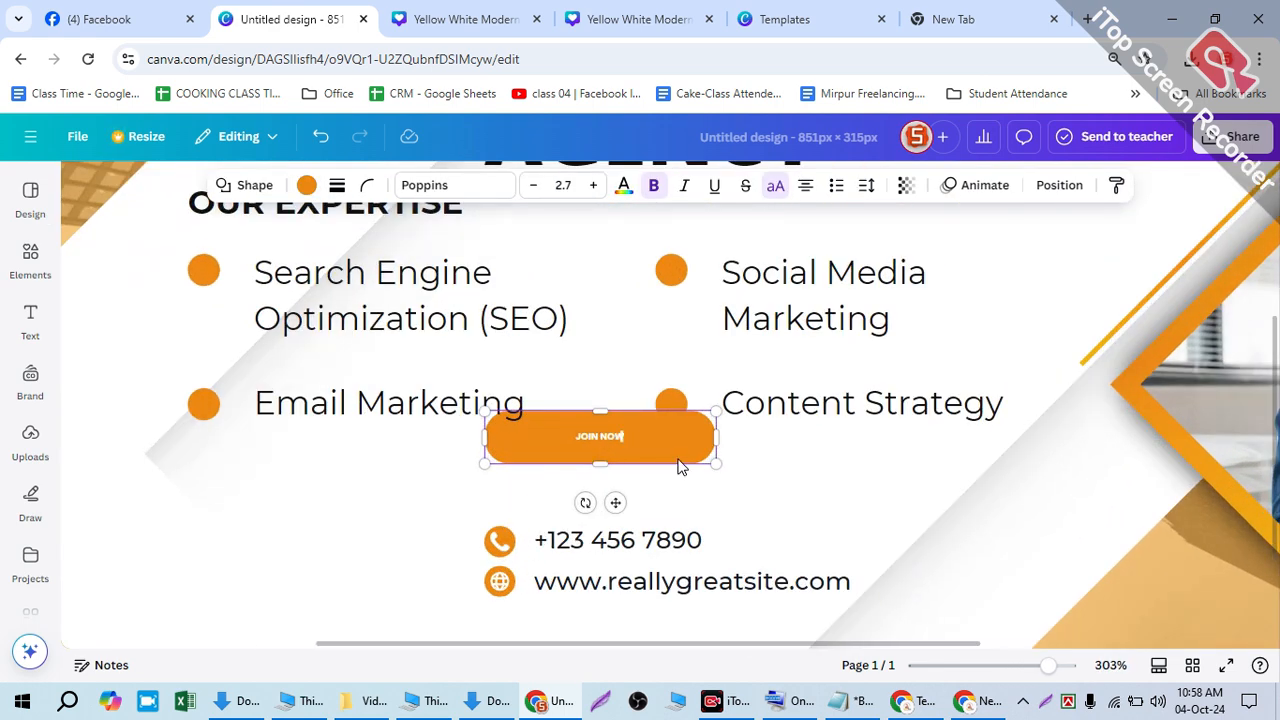
left_click_drag(689, 451, 640, 481)
left_click(724, 466)
left_click(726, 472)
double_click(613, 464)
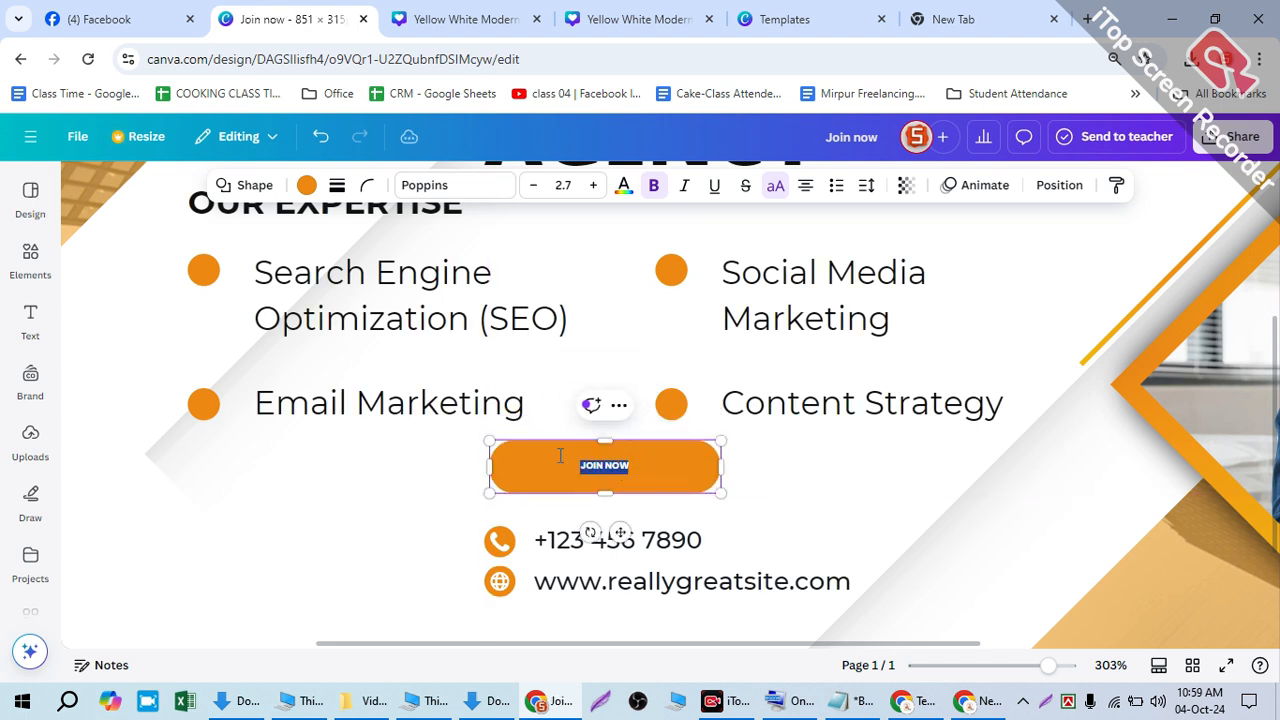
left_click(592, 185)
left_click(592, 185)
left_click(592, 185)
left_click(592, 185)
left_click(592, 185)
left_click(533, 185)
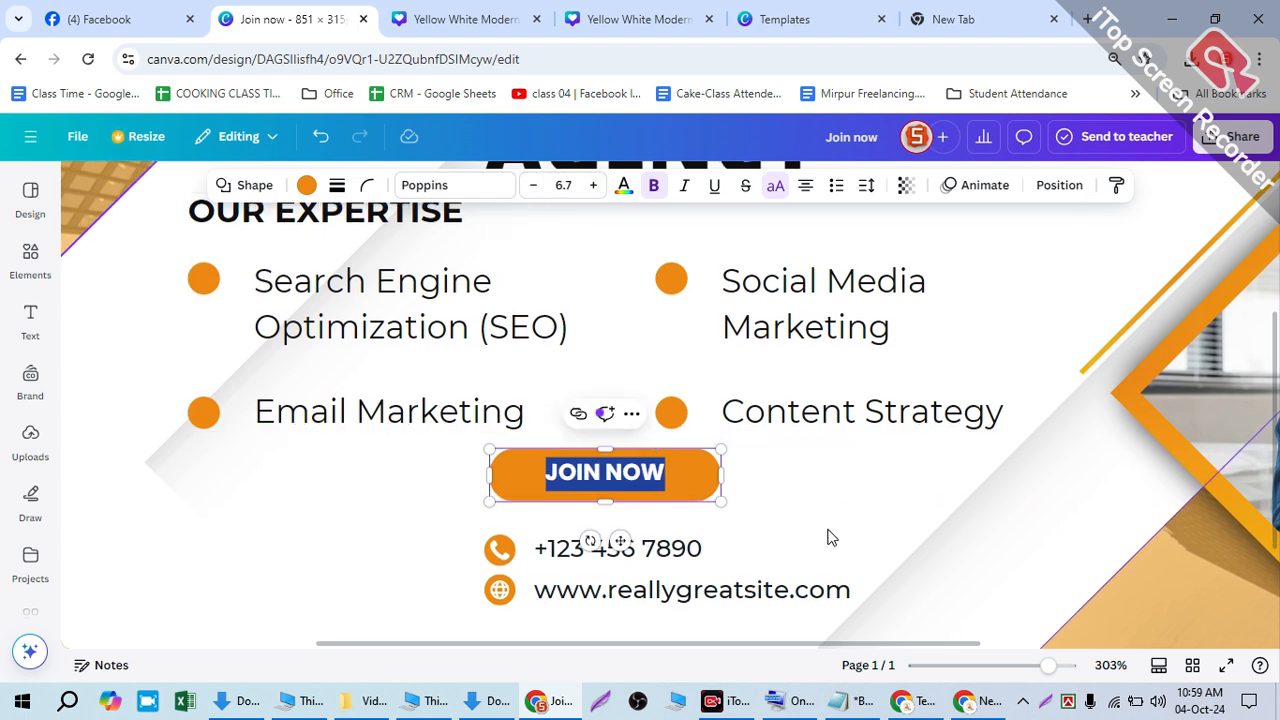
left_click(661, 540)
left_click(661, 535)
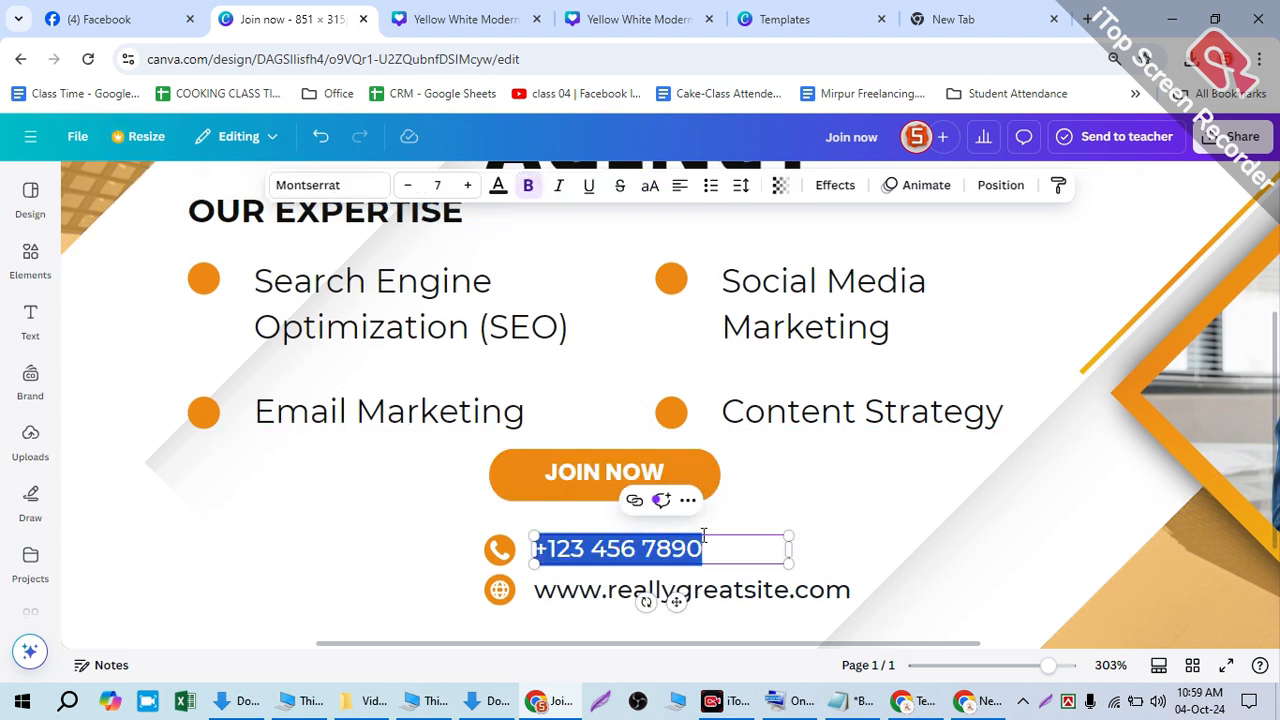
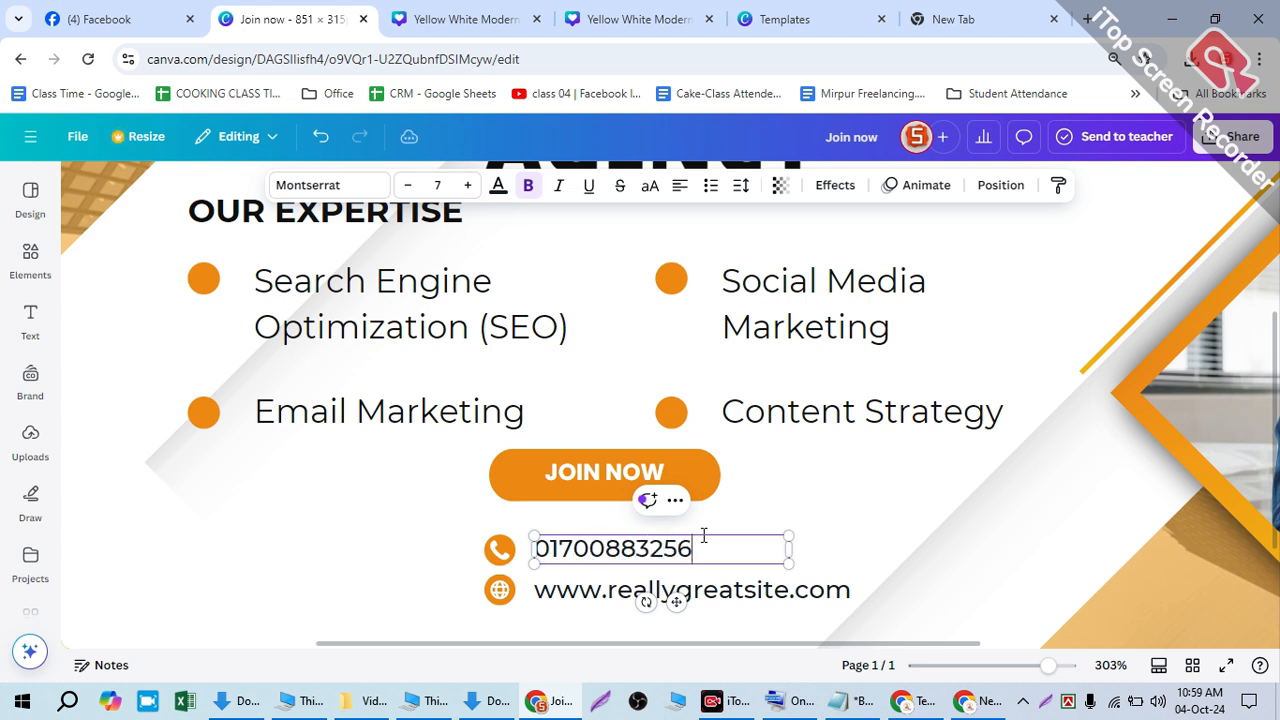
left_click(700, 601)
left_click(778, 585)
left_click_drag(789, 589, 682, 585)
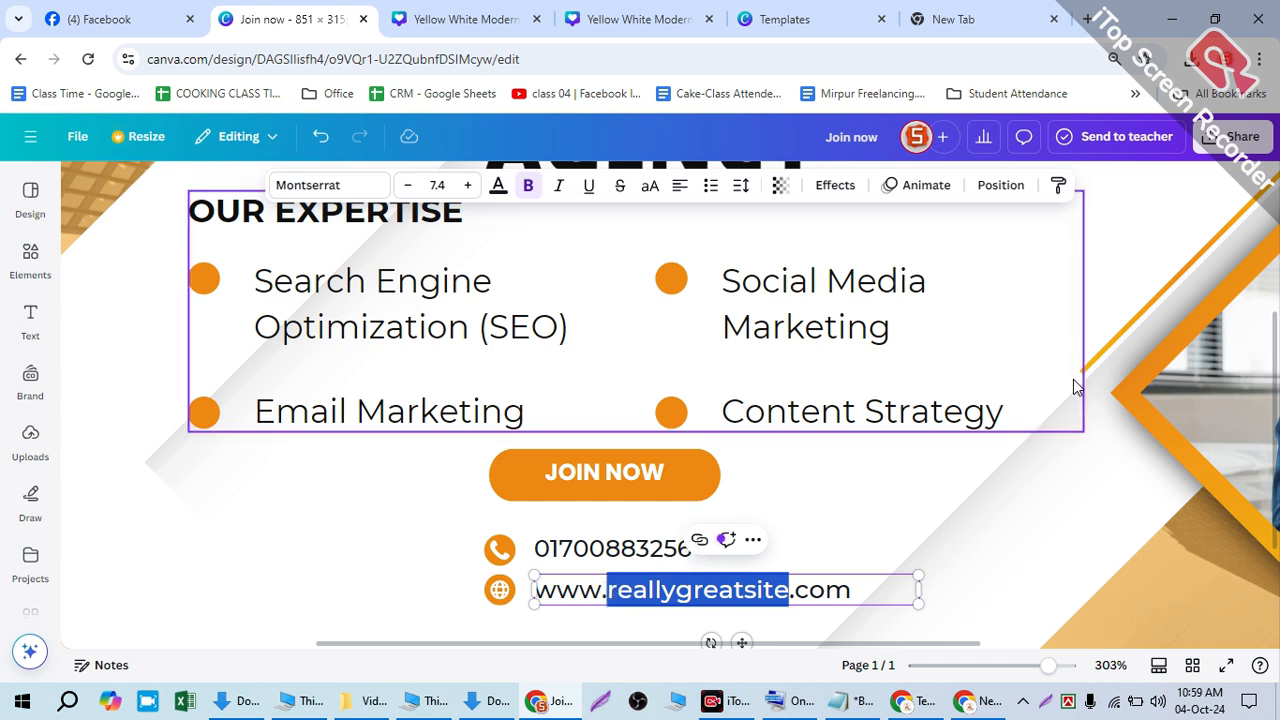
type("codesoftsbd")
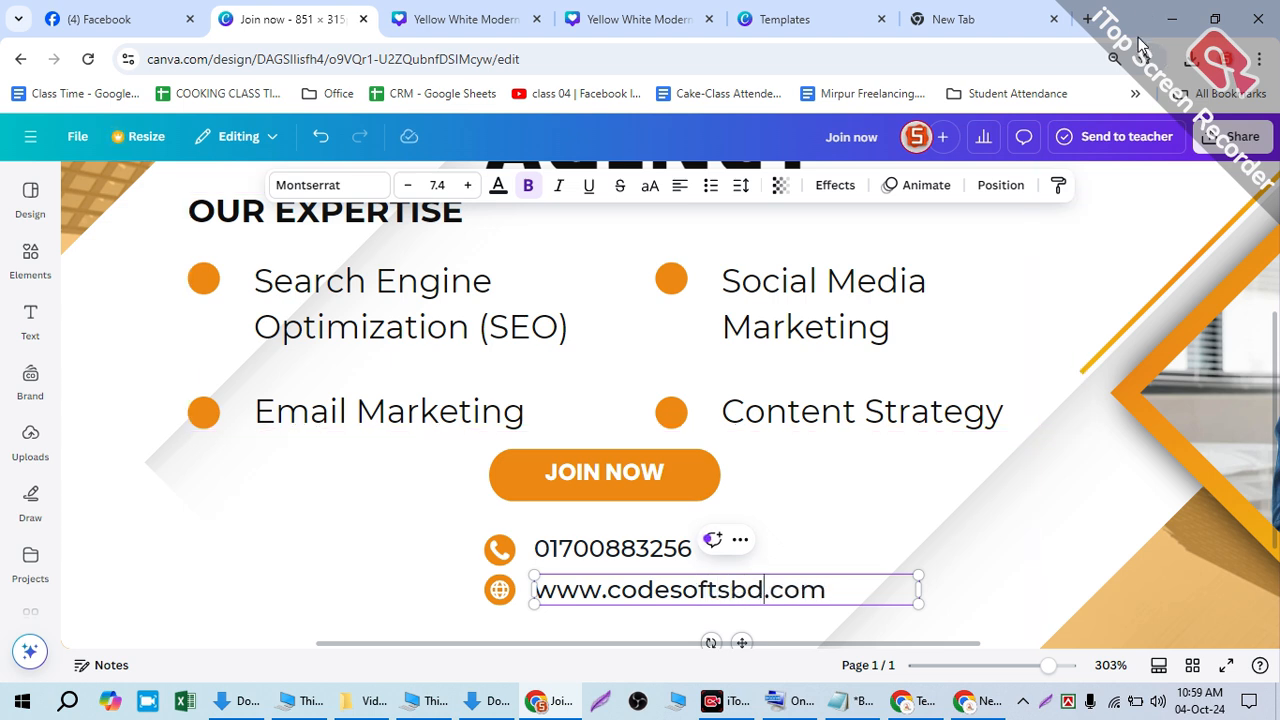
left_click(931, 460)
scroll(931, 460, "down", 5)
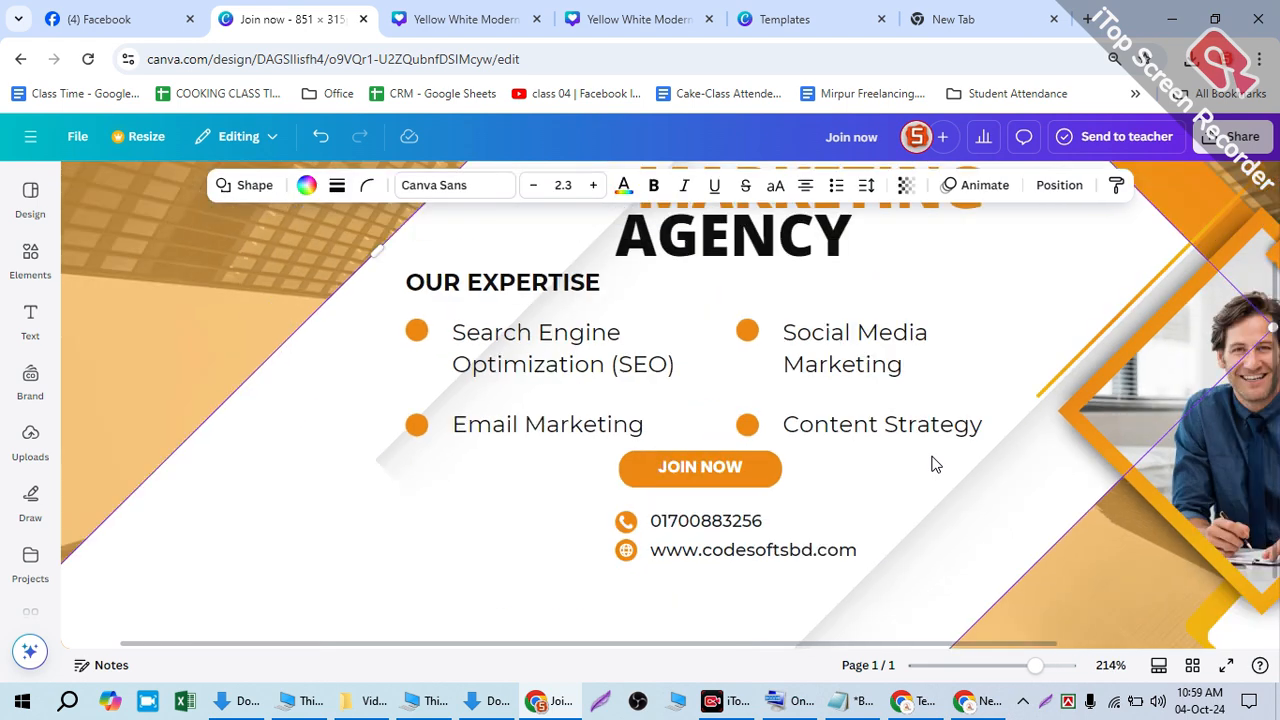
- Drag the MARKETING heading slightly left so it sits centred above AGENCY
left_click(391, 336)
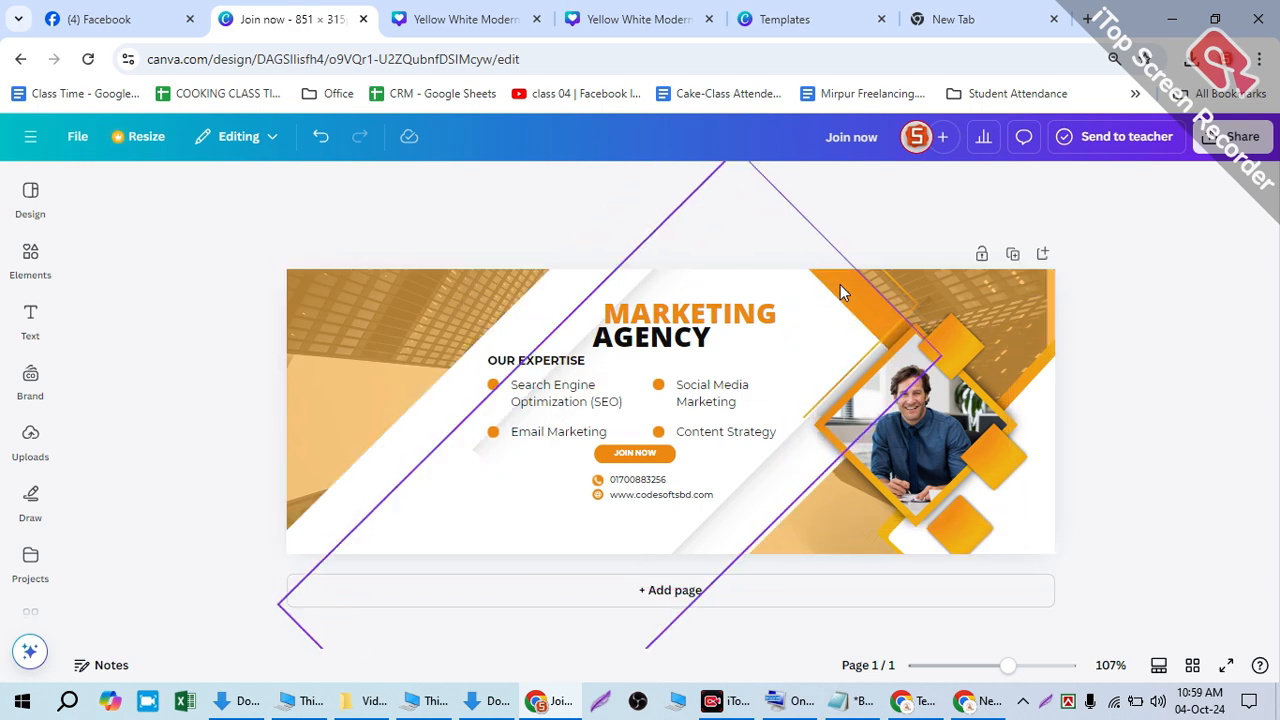
left_click_drag(653, 298, 612, 292)
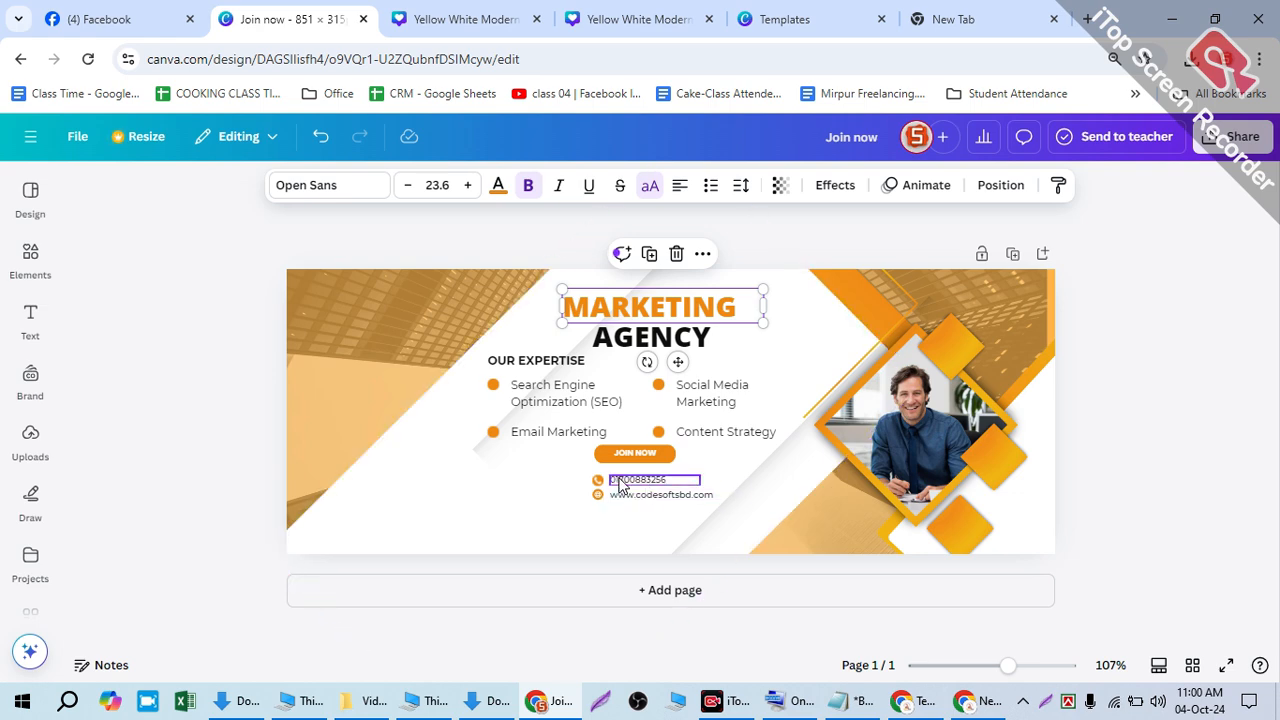
- Shift the phone icon and number left and bring the website icon and address onto the same line
scroll(620, 495, "up", 3)
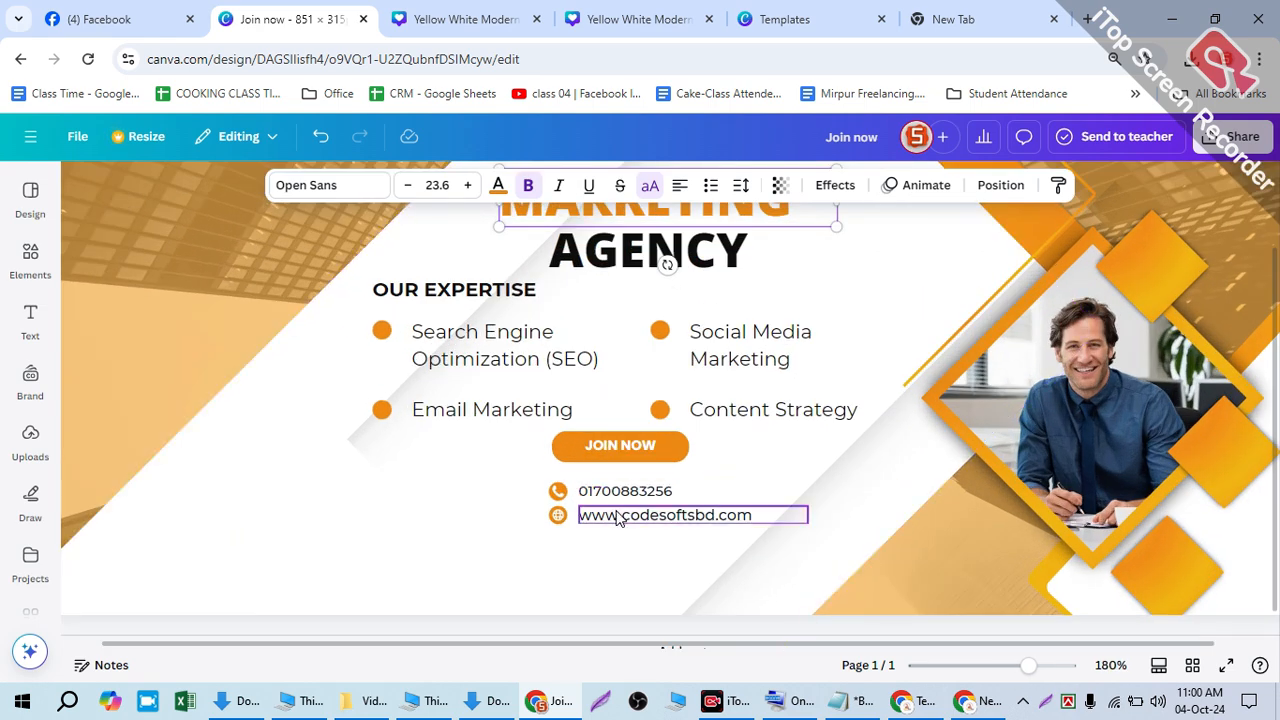
scroll(620, 518, "up", 2)
left_click(536, 488)
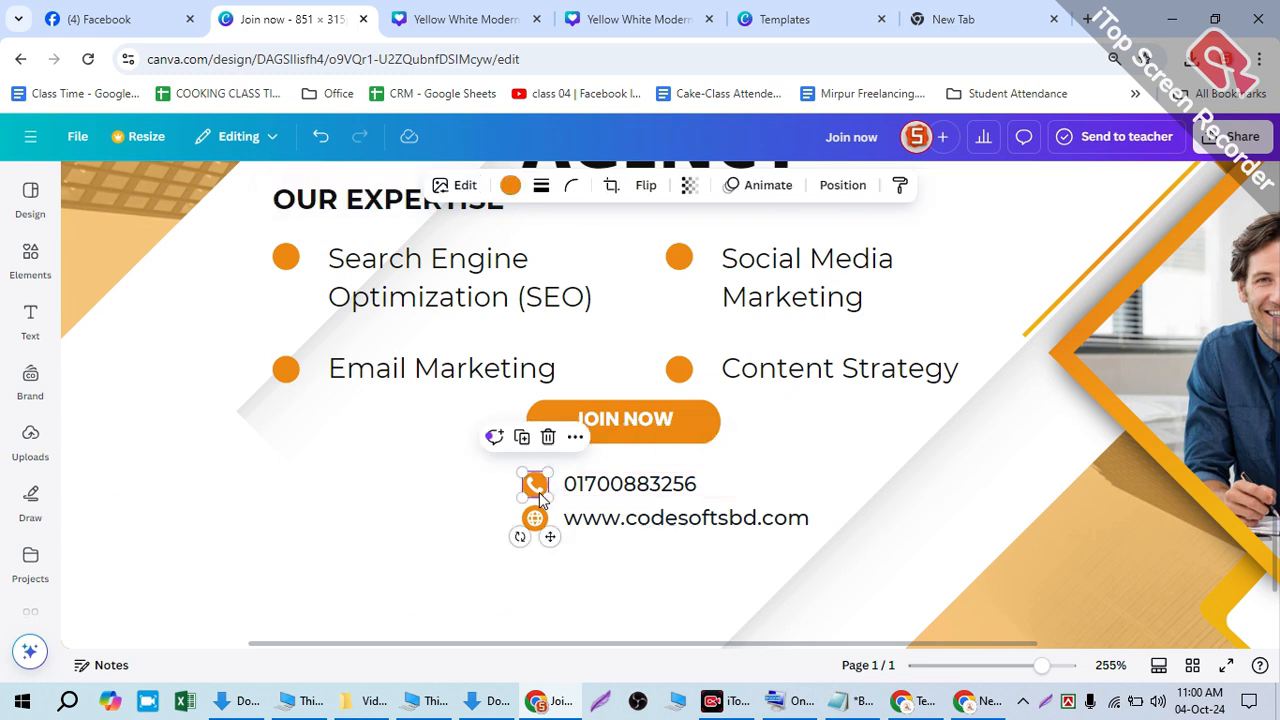
left_click(571, 480, "shift")
left_click_drag(571, 472, 396, 458)
left_click(535, 518)
left_click(620, 526, "shift")
left_click_drag(620, 533, 681, 468)
left_click(461, 512)
- Enlarge the whole expertise list group
scroll(803, 557, "down", 5, "ctrl")
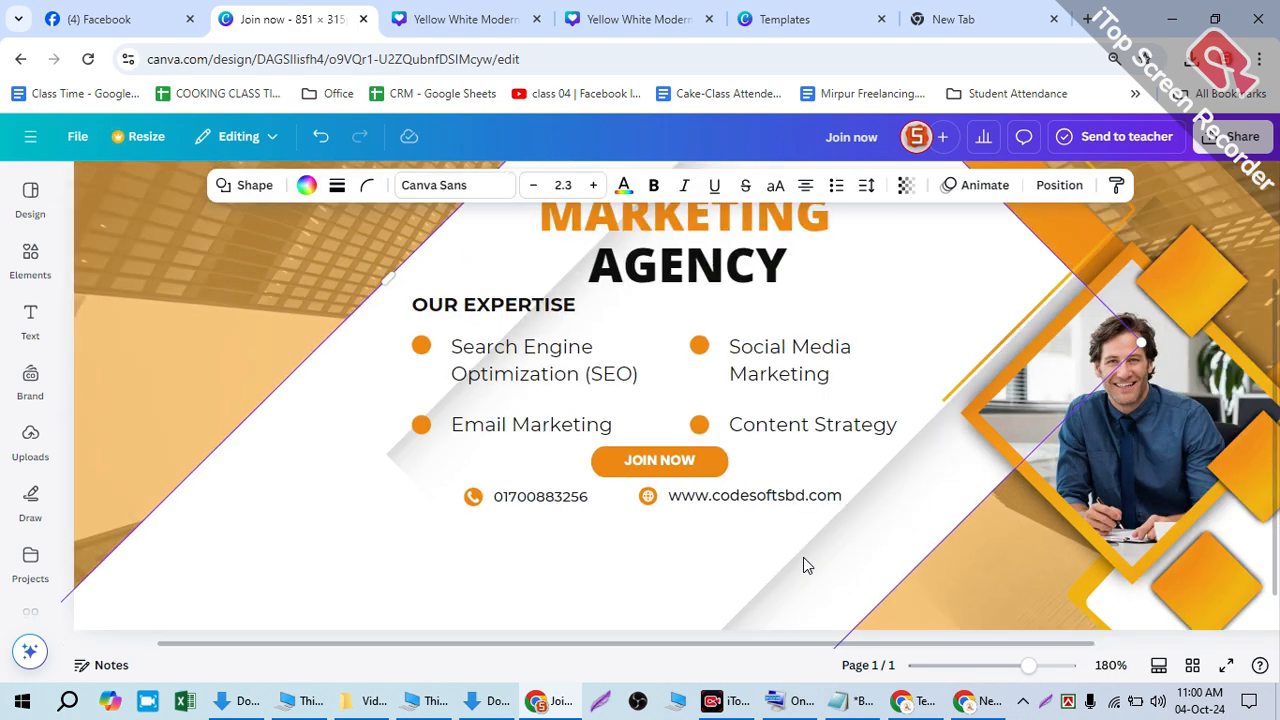
left_click(709, 403)
left_click_drag(803, 353, 818, 348)
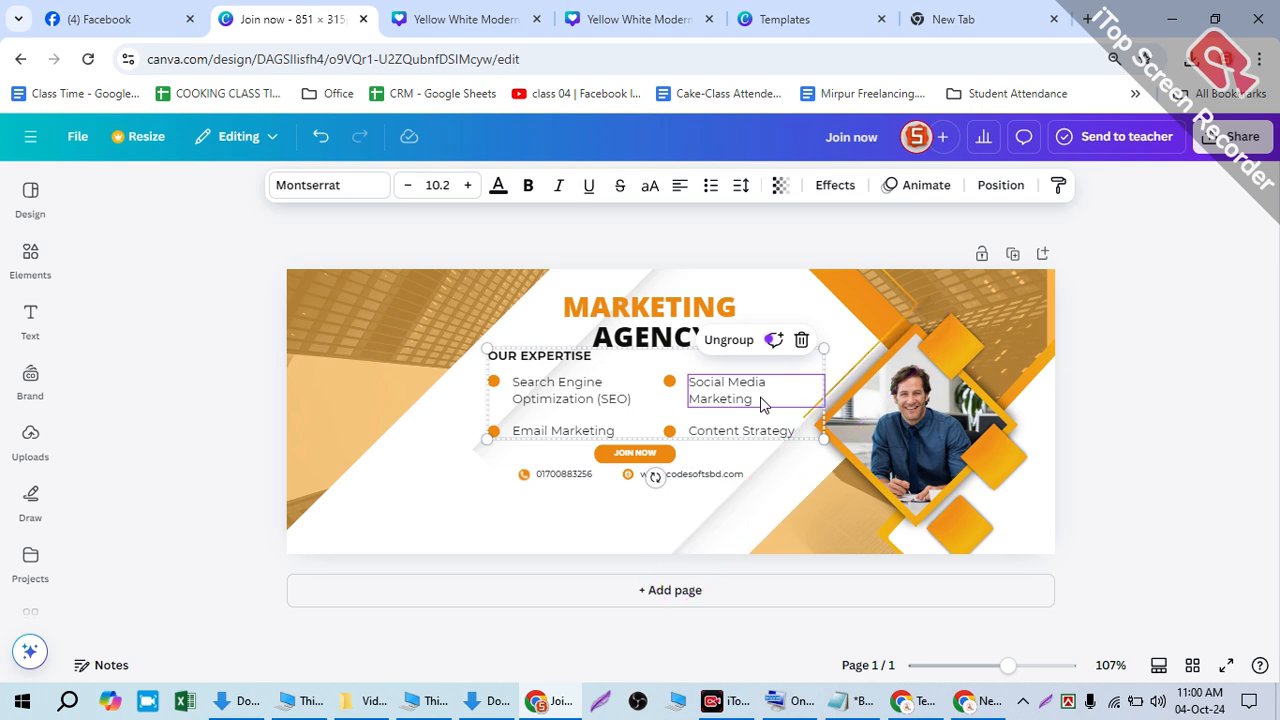
left_click(808, 491)
scroll(787, 447, "up", 5)
- Remove the stray characters before 'Marketing' in the Social Media Marketing entry
left_click(754, 337)
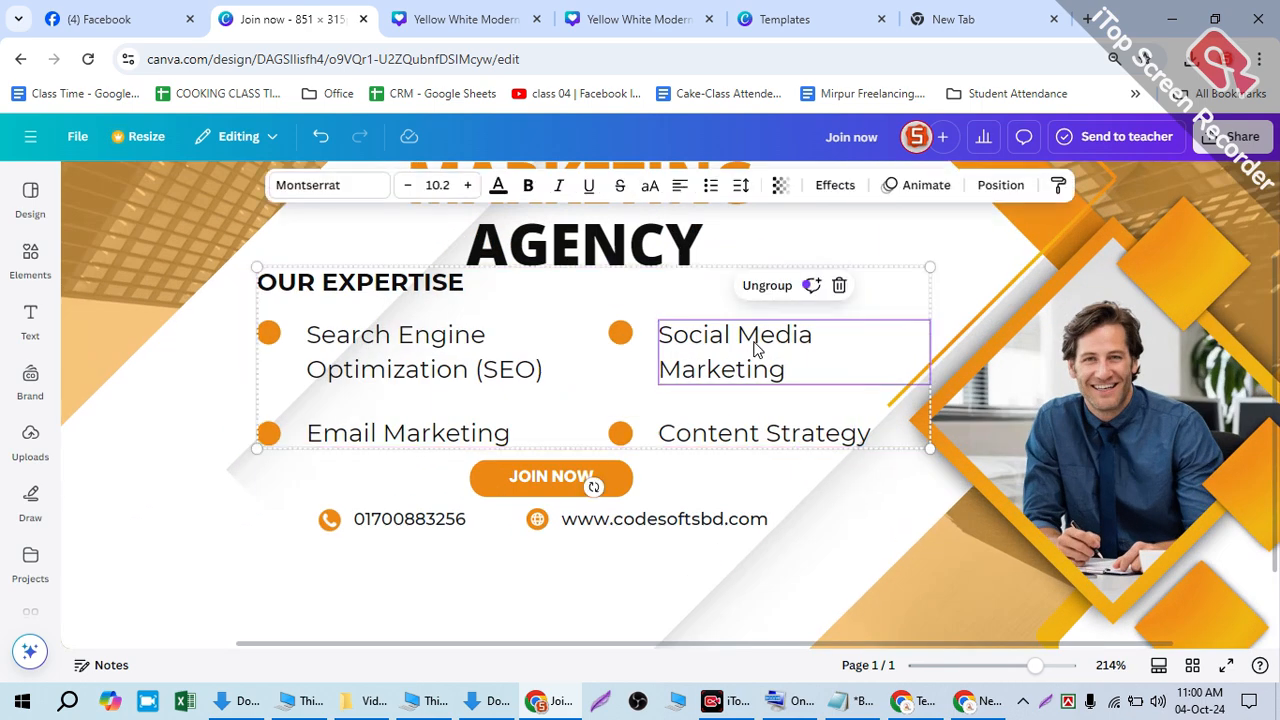
double_click(733, 337)
left_click(750, 340)
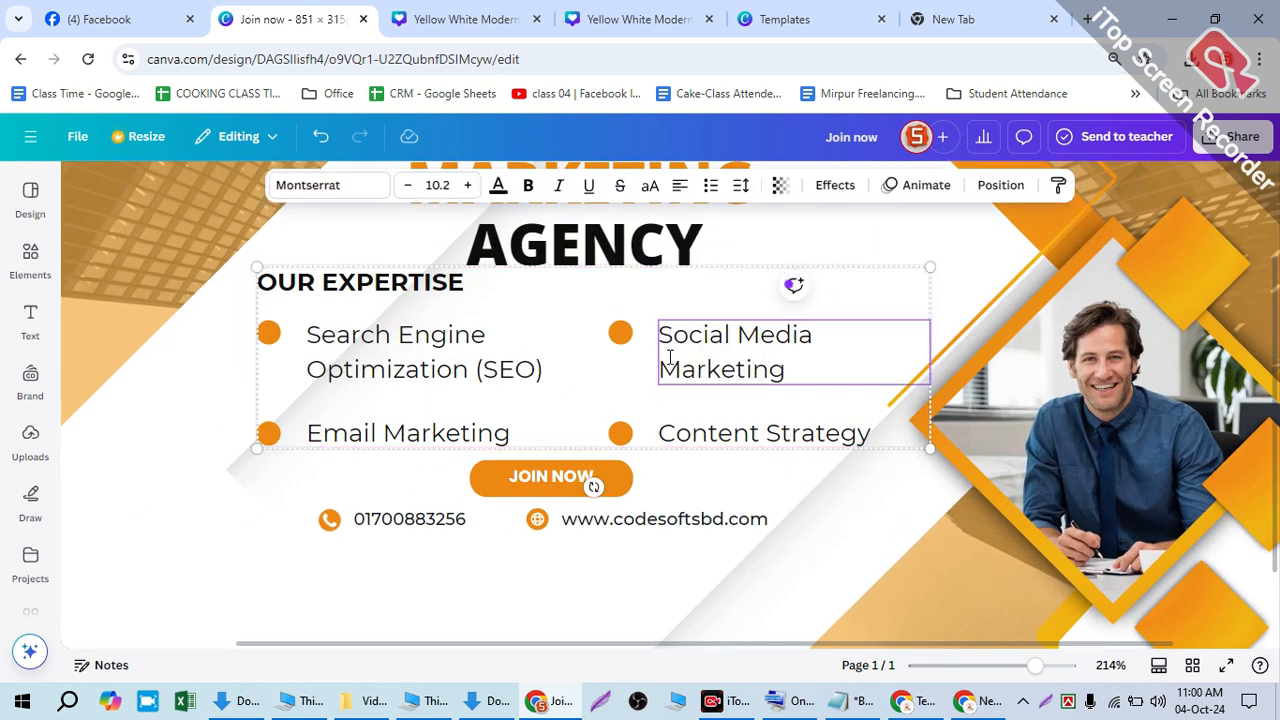
type("\\\\")
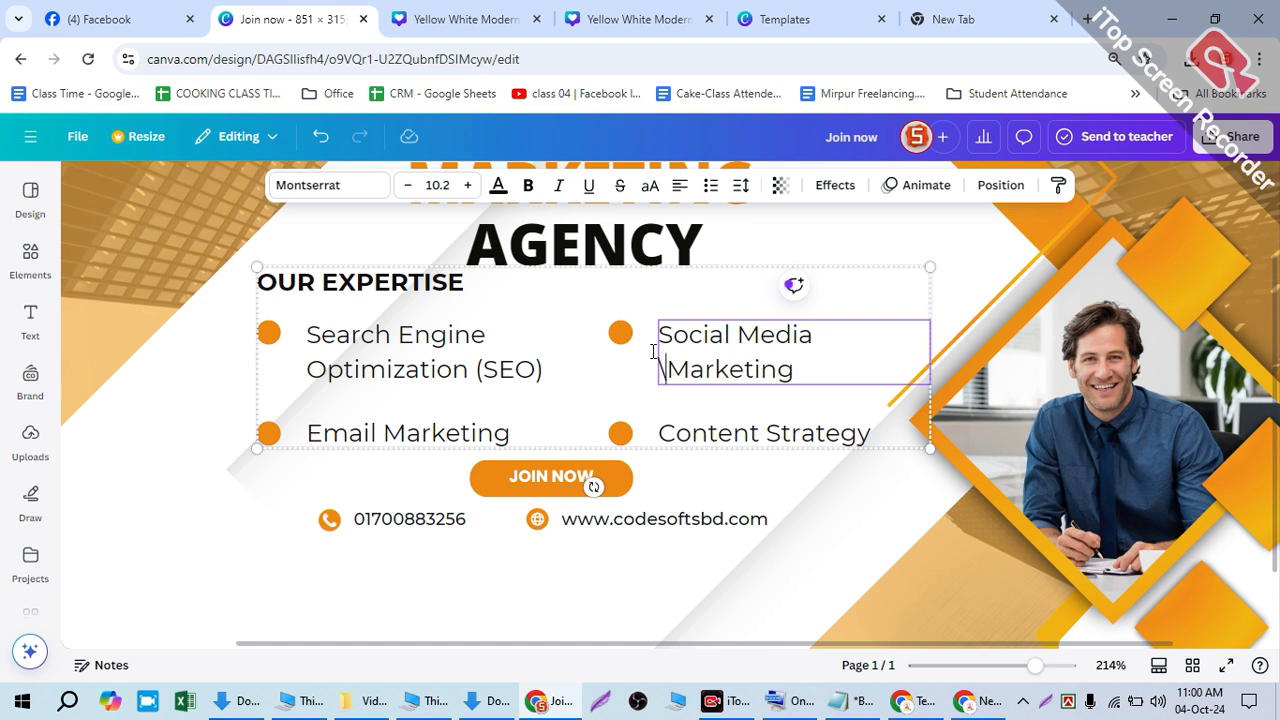
key("BackSpace")
key("BackSpace")
key("BackSpace")
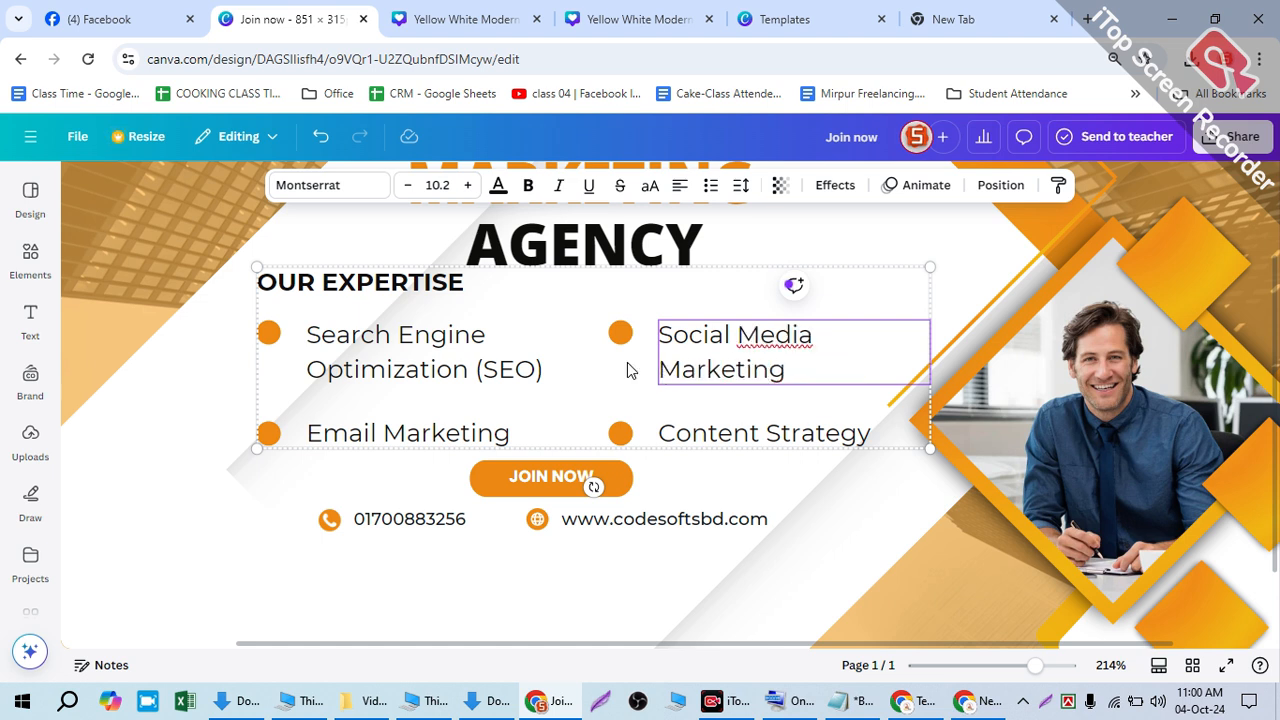
left_click(712, 461)
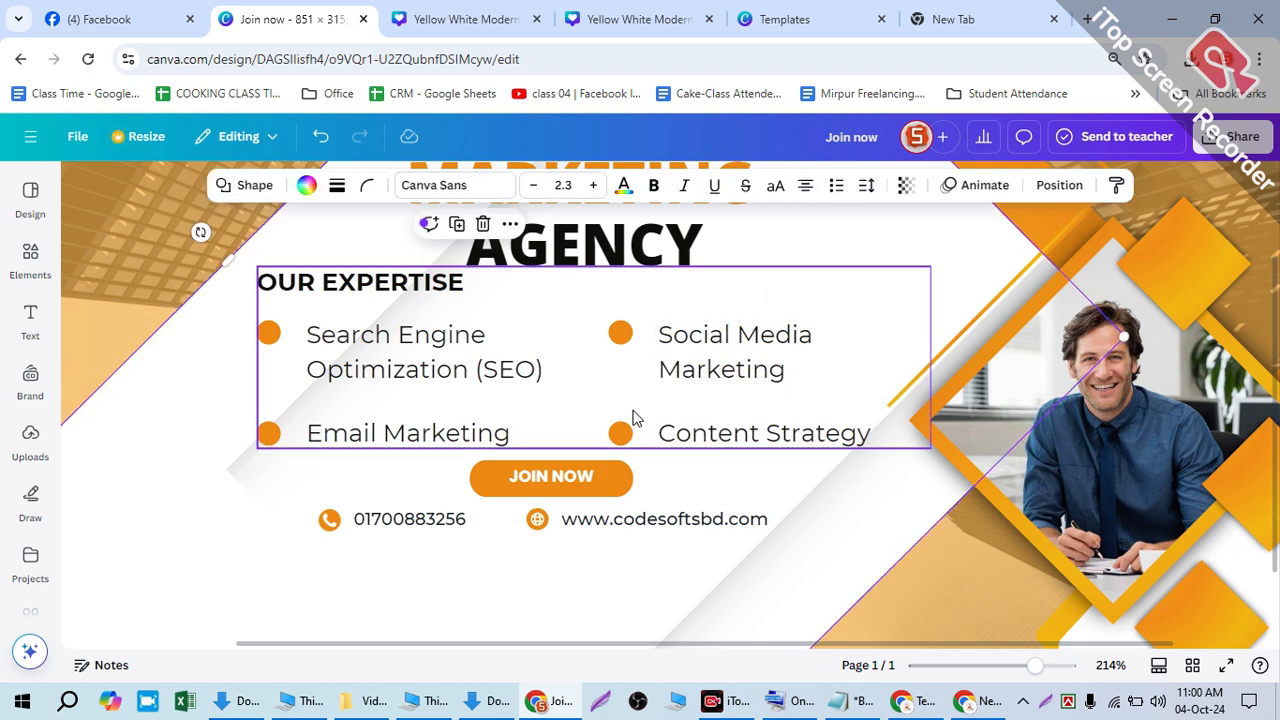
- Ungroup the expertise list and resize the Social Media Marketing text box to 128 px wide
left_click(622, 433)
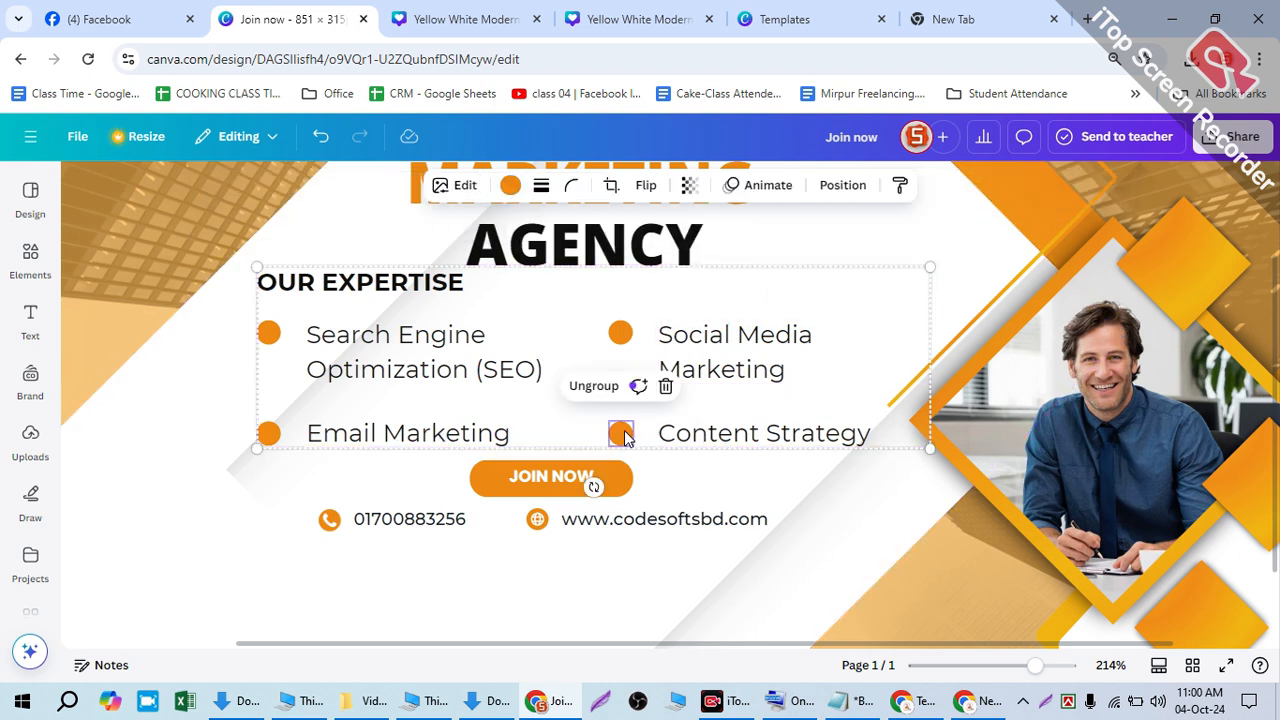
left_click(593, 386)
left_click(704, 457)
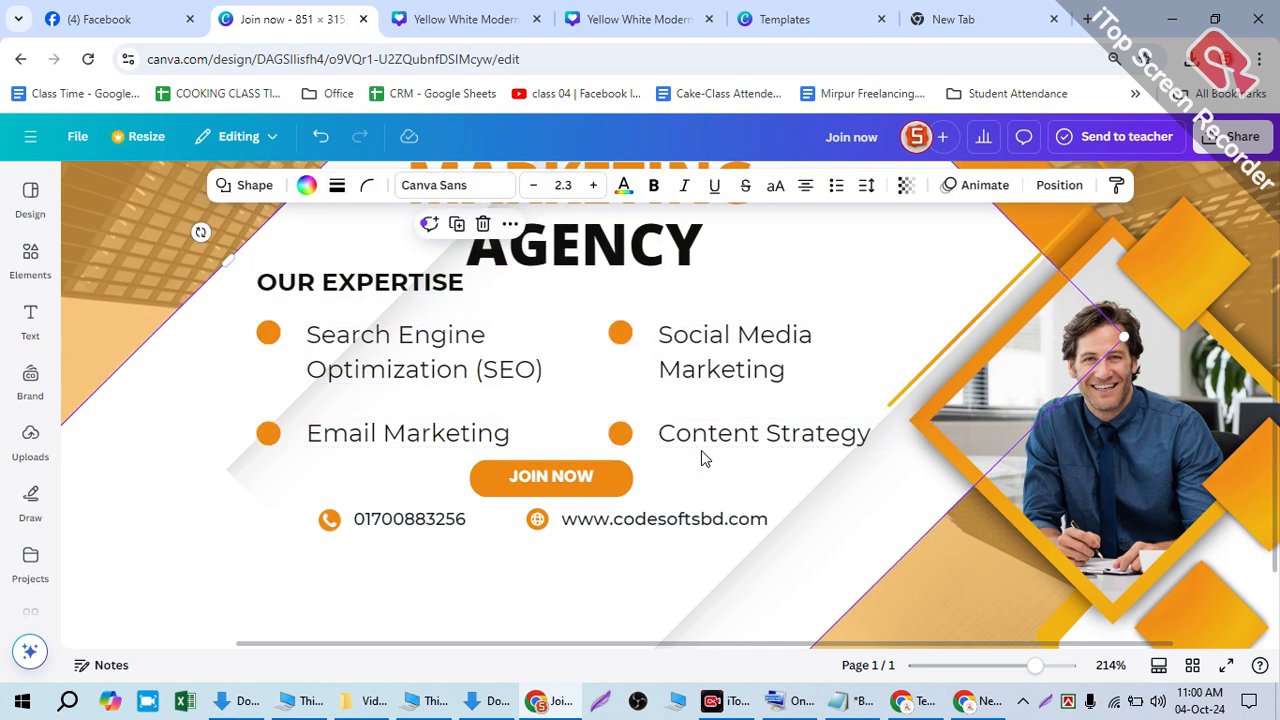
left_click(697, 372)
left_click_drag(922, 342, 870, 341)
- Move the JOIN NOW button and phone/website line lower, beneath the expertise list
left_click(674, 406)
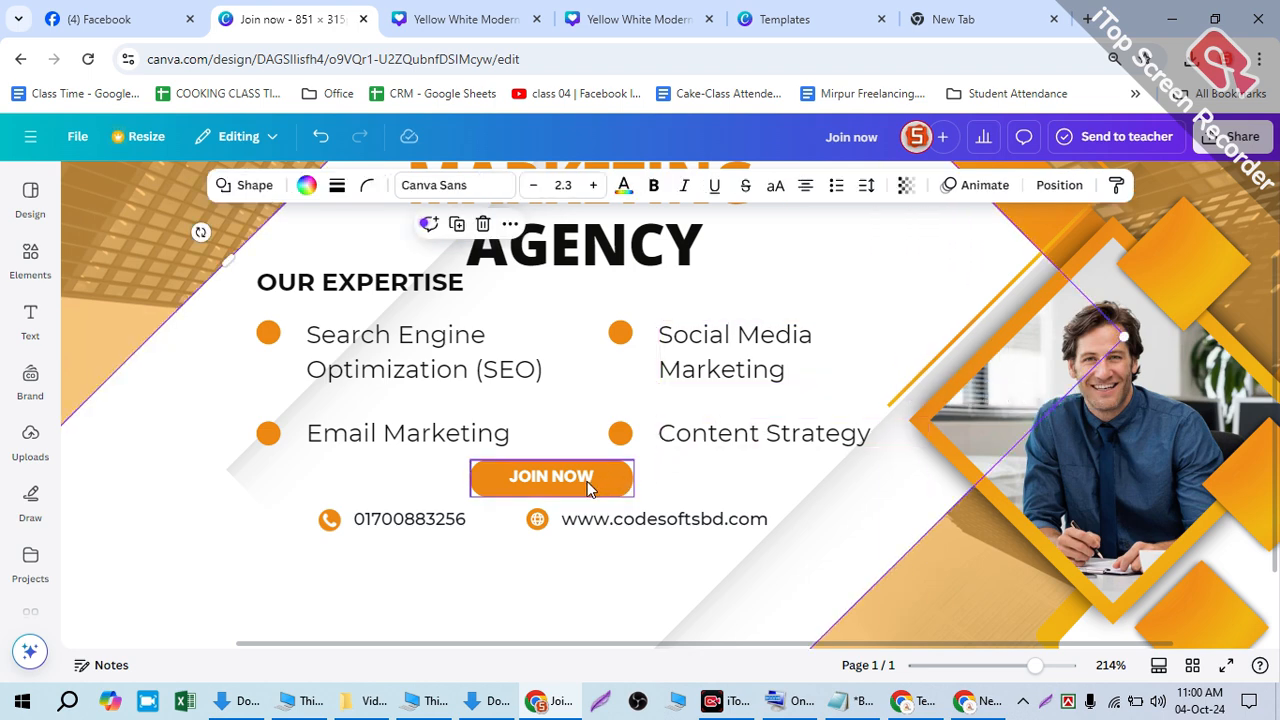
left_click_drag(343, 506, 603, 491)
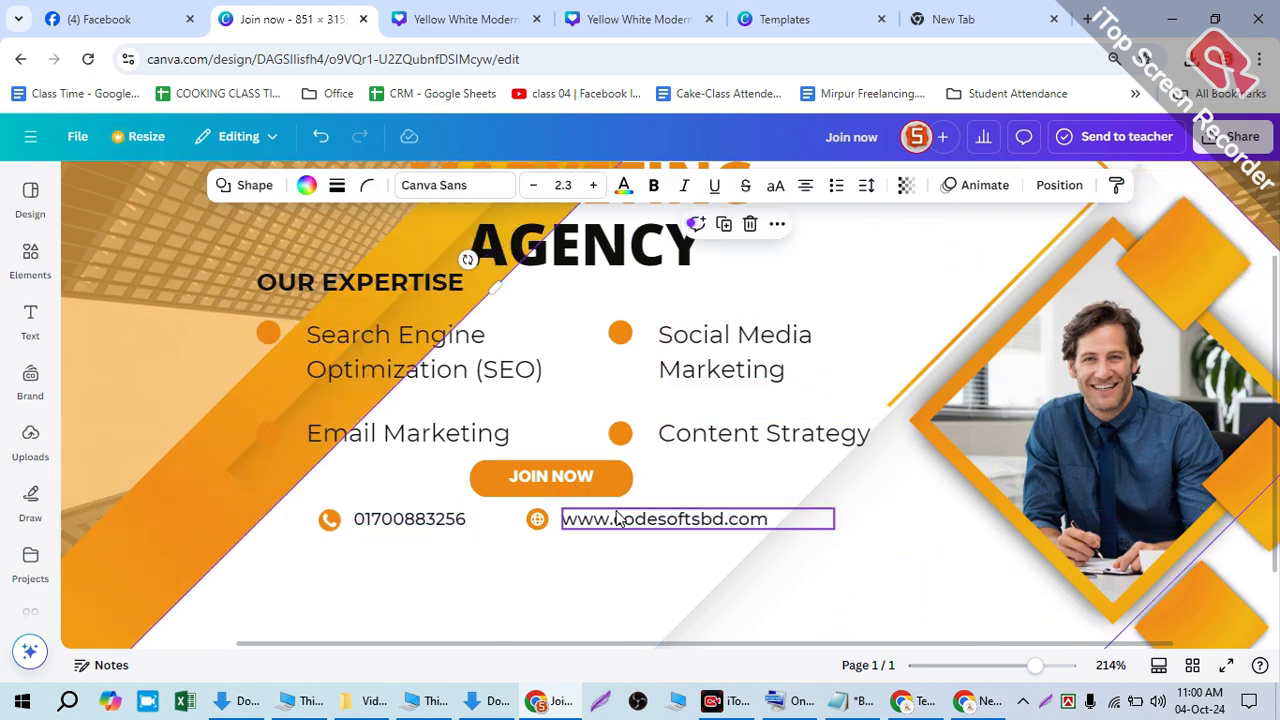
key("ctrl+z")
left_click(405, 521)
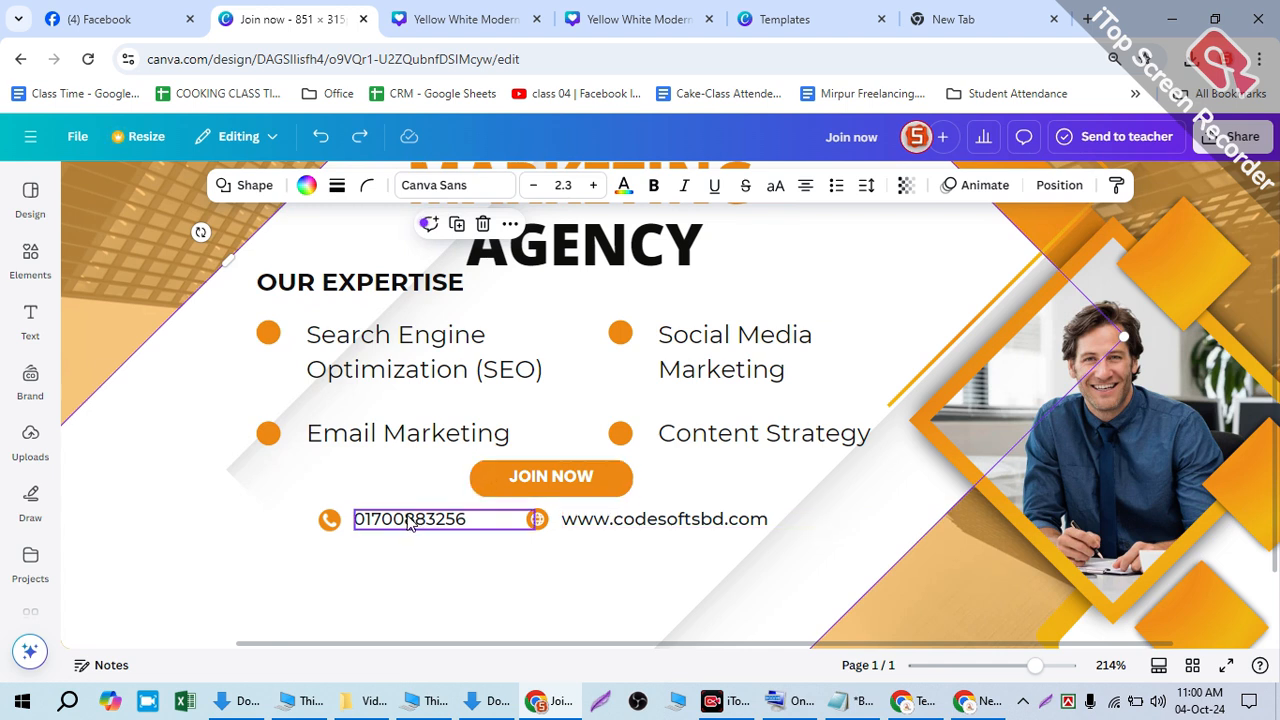
left_click(515, 492, "shift")
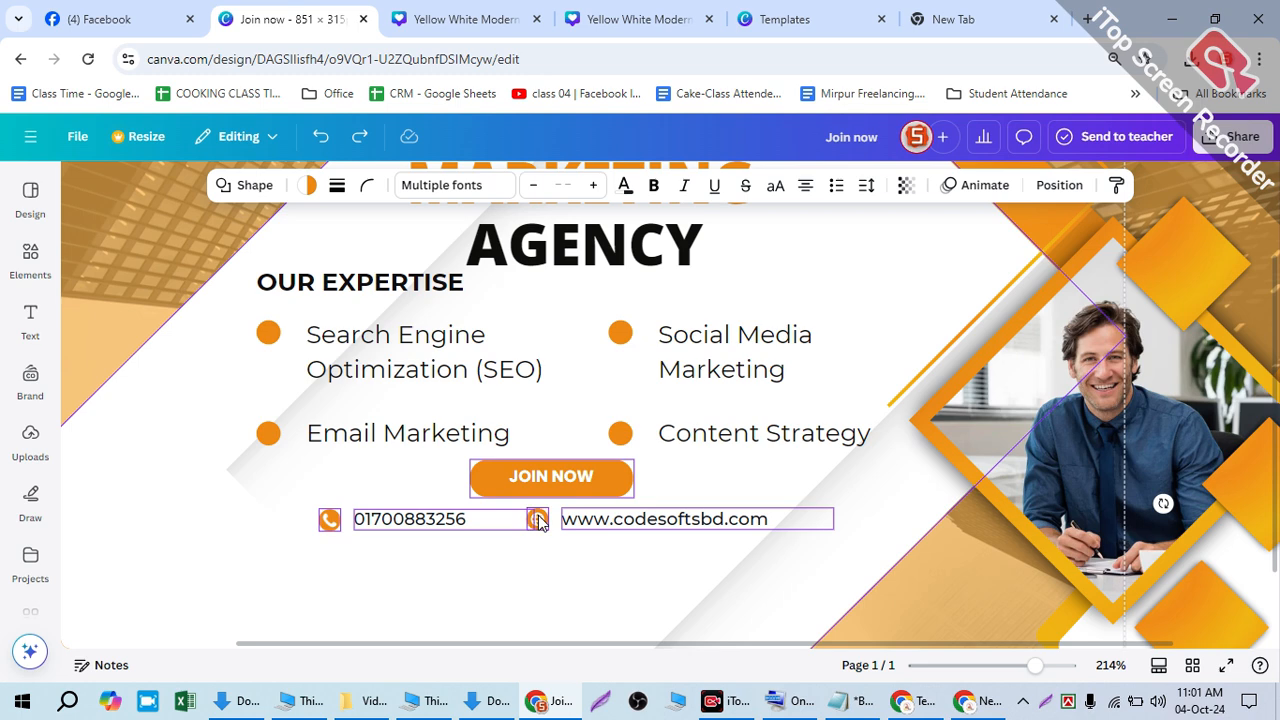
mouse_move(543, 466)
left_mouse_down()
mouse_move(539, 515)
mouse_move(547, 484)
left_mouse_up()
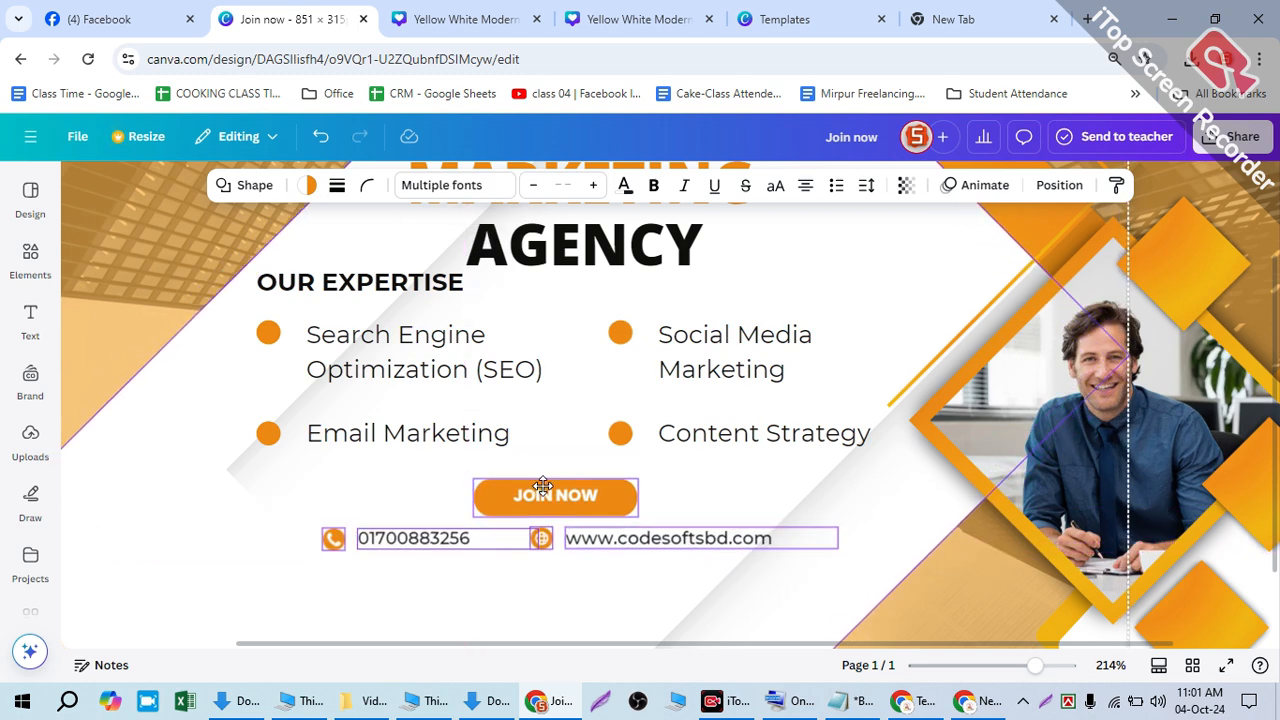
scroll(553, 496, "down", 3, "ctrl")
scroll(552, 500, "down", 2, "ctrl")
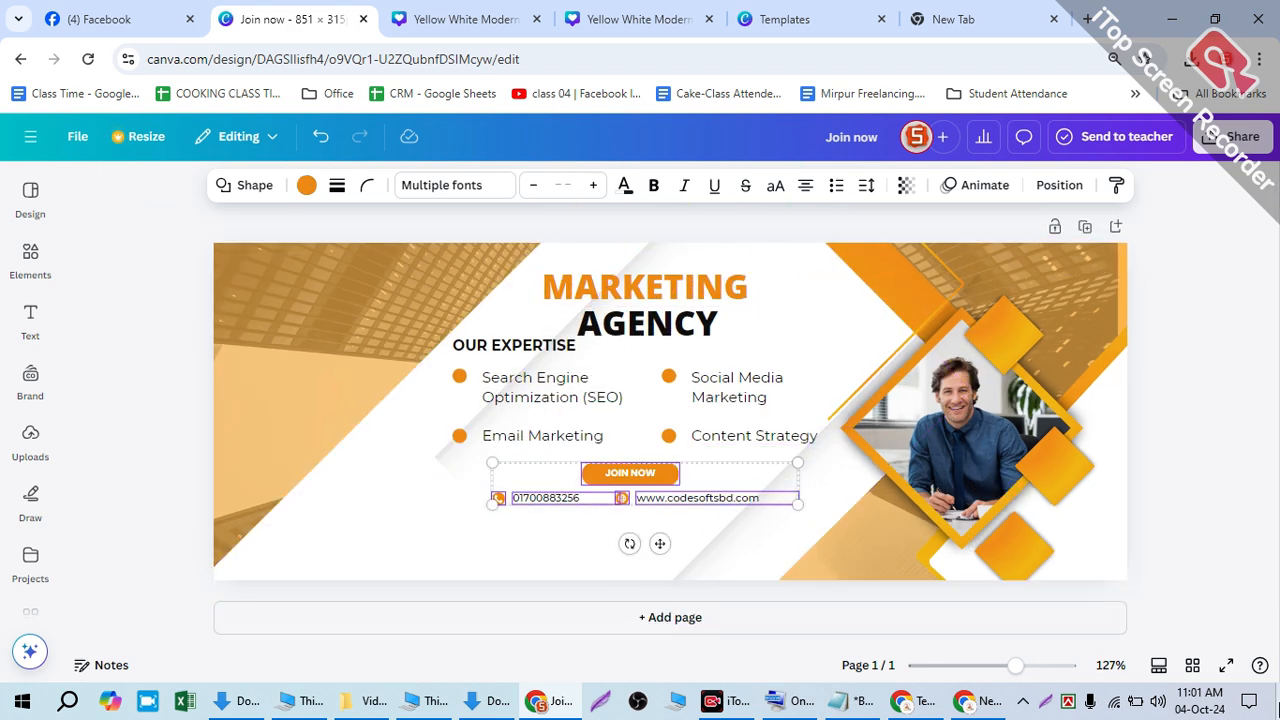
left_click_drag(647, 480, 619, 501)
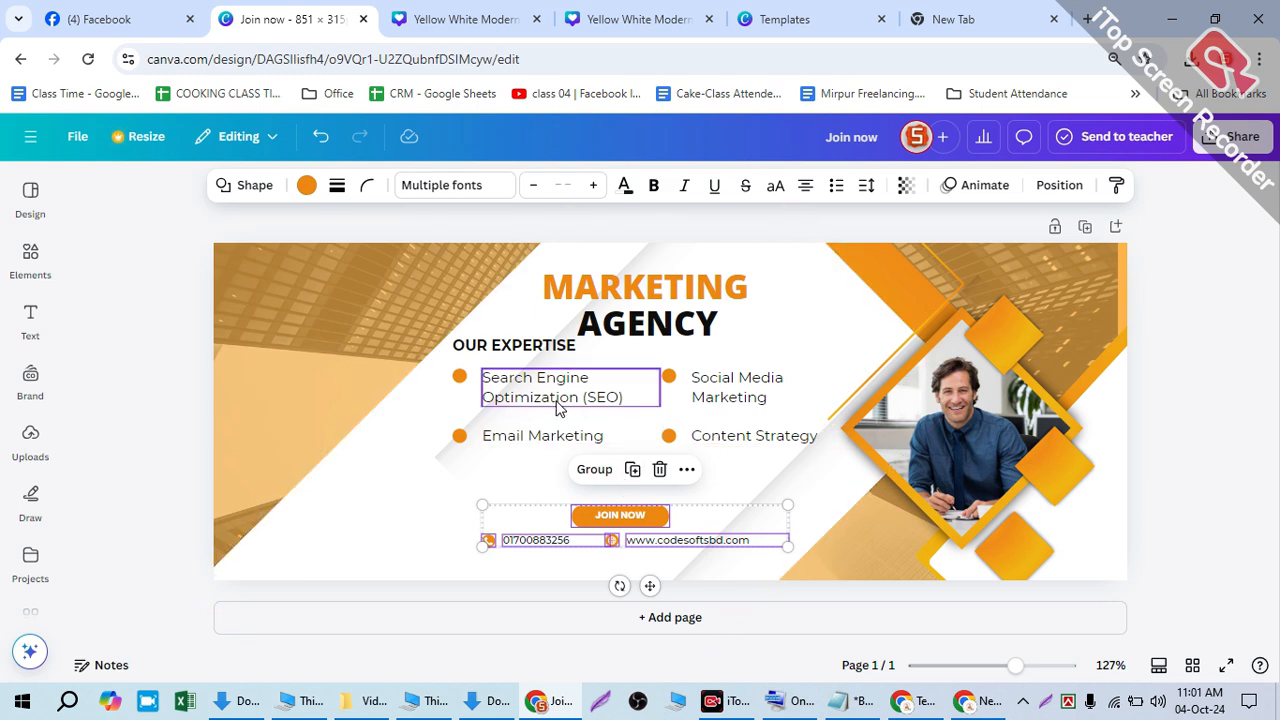
- Duplicate the Email Marketing bullet and text, placing the copy below the original
left_click(490, 437)
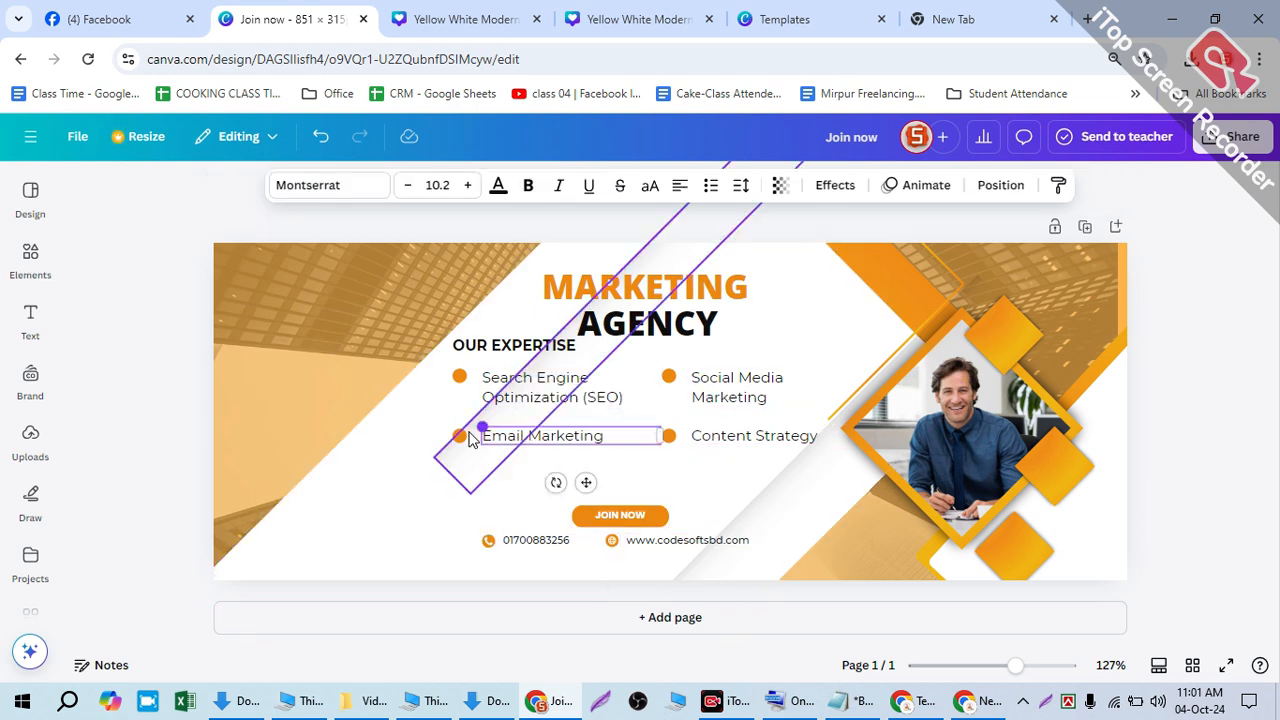
left_click(460, 437, "shift")
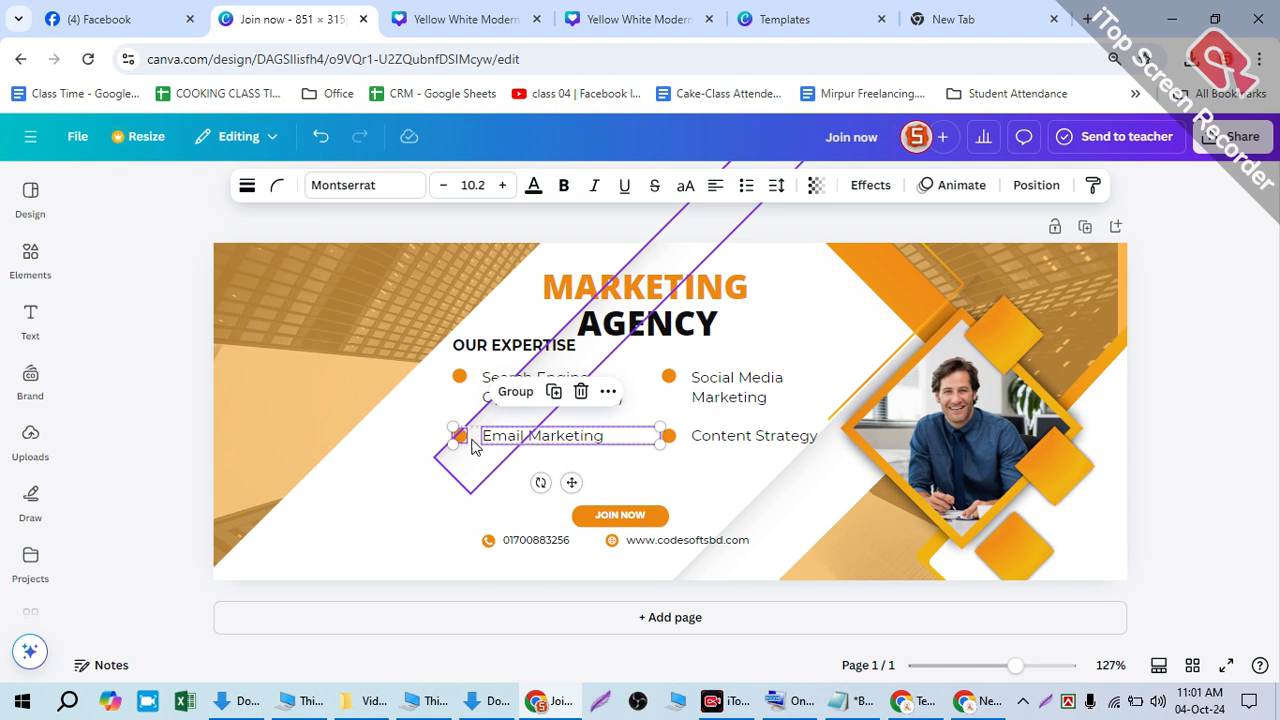
key("ctrl+d")
left_click_drag(537, 451, 510, 468)
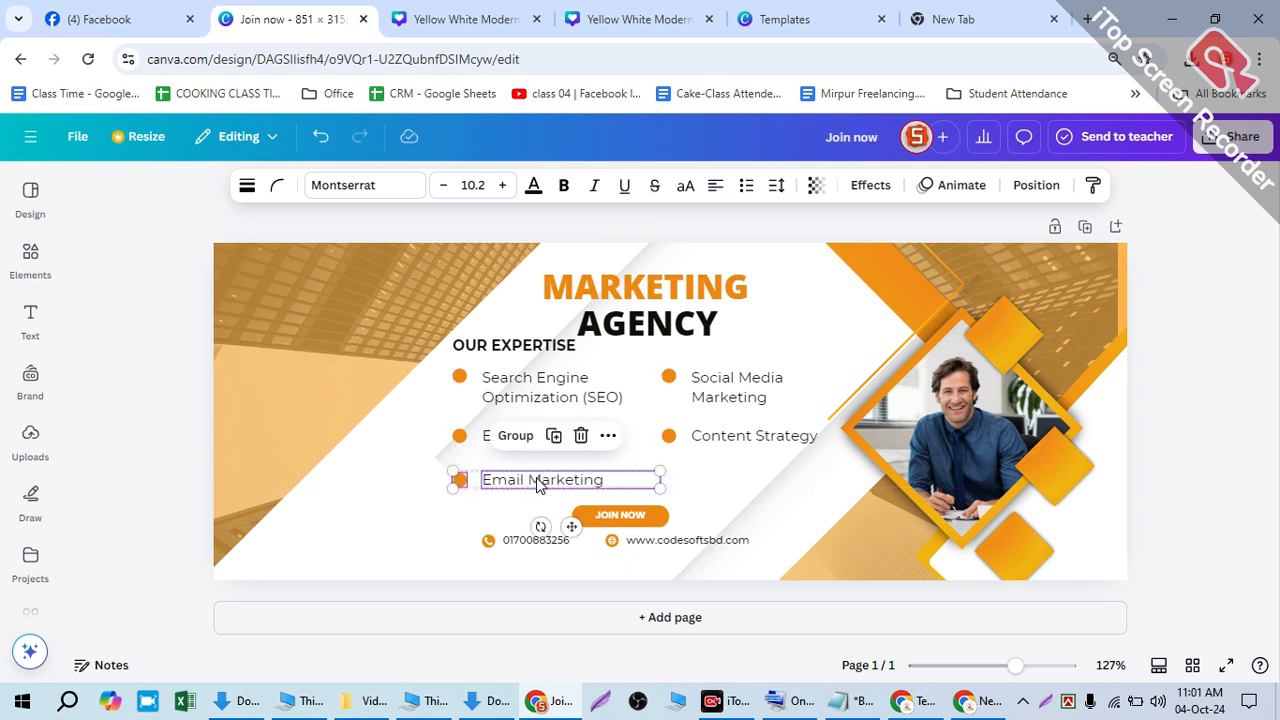
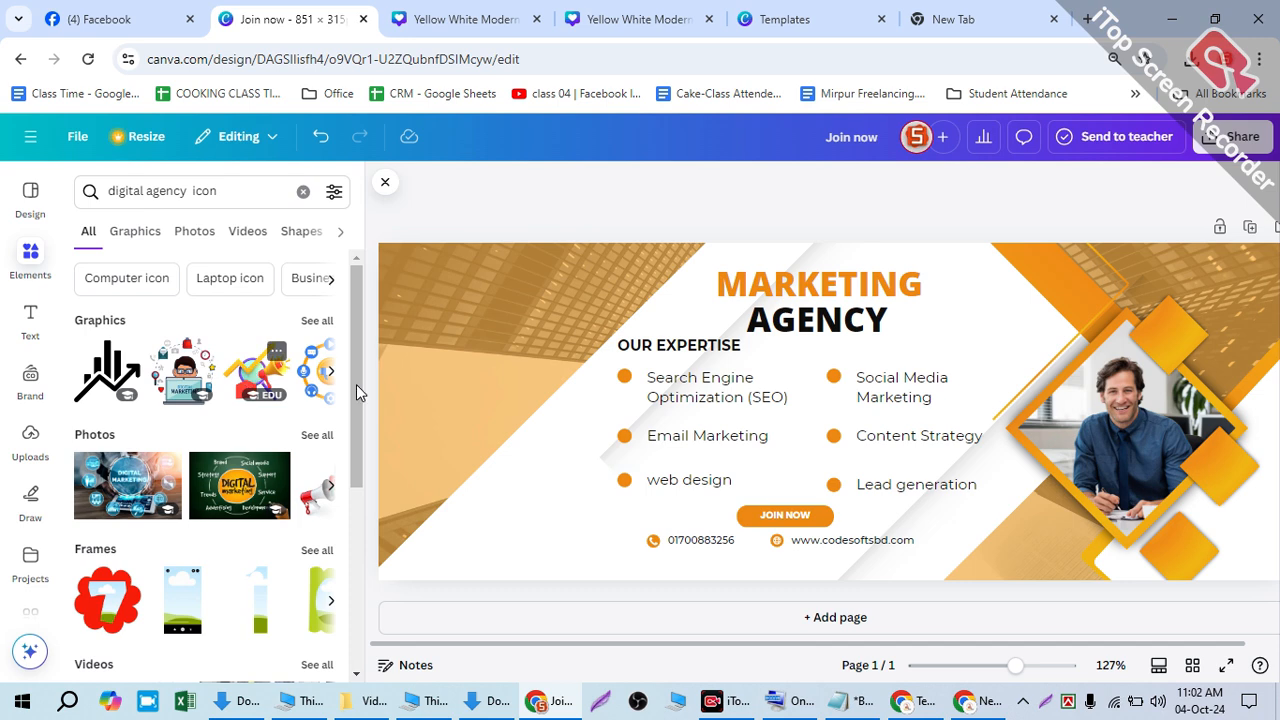
- Move the megaphone-and-arrow graphic to the banner's lower-left
left_click_drag(768, 508, 404, 631)
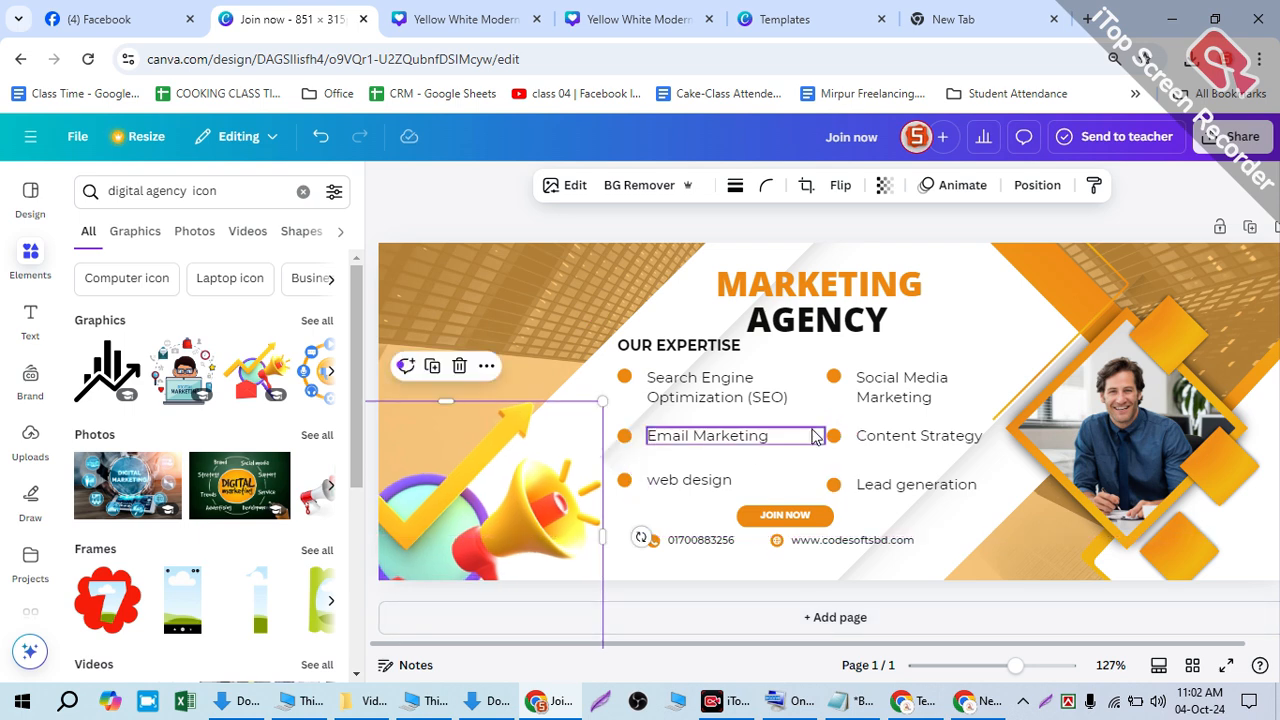
scroll(1093, 323, "down", 2)
scroll(1093, 323, "down", 2)
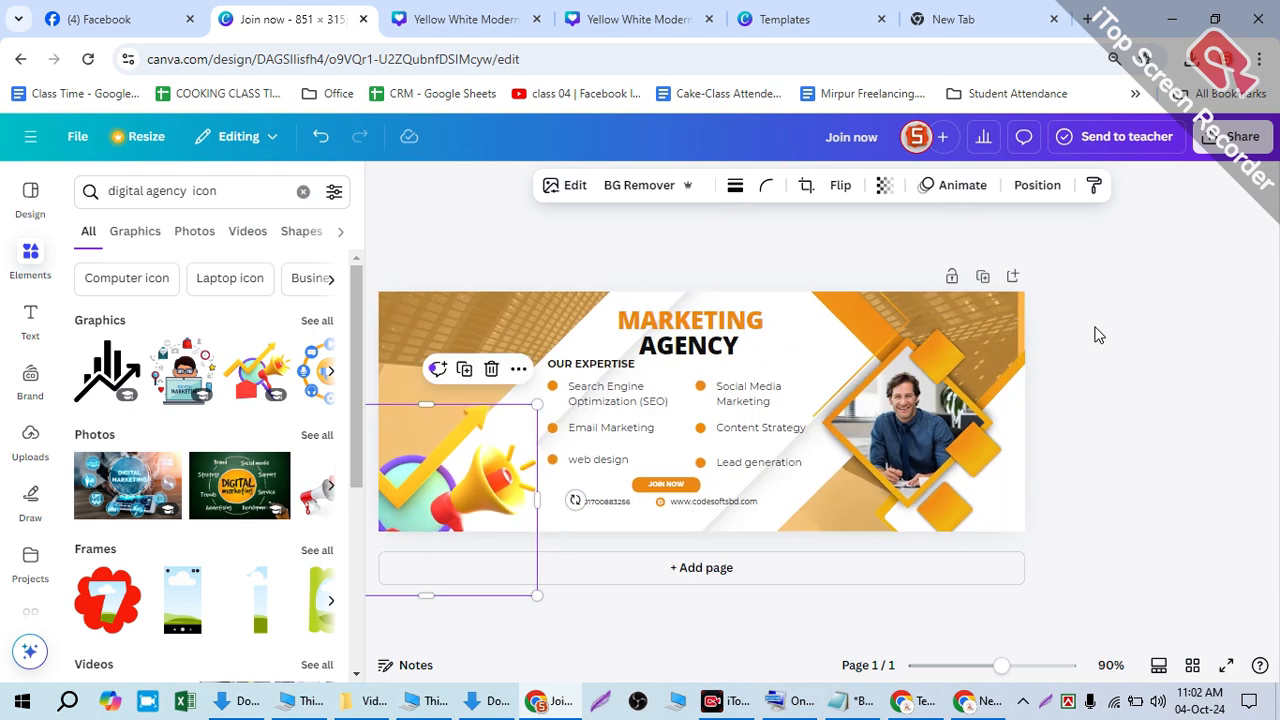
scroll(498, 274, "up", 2)
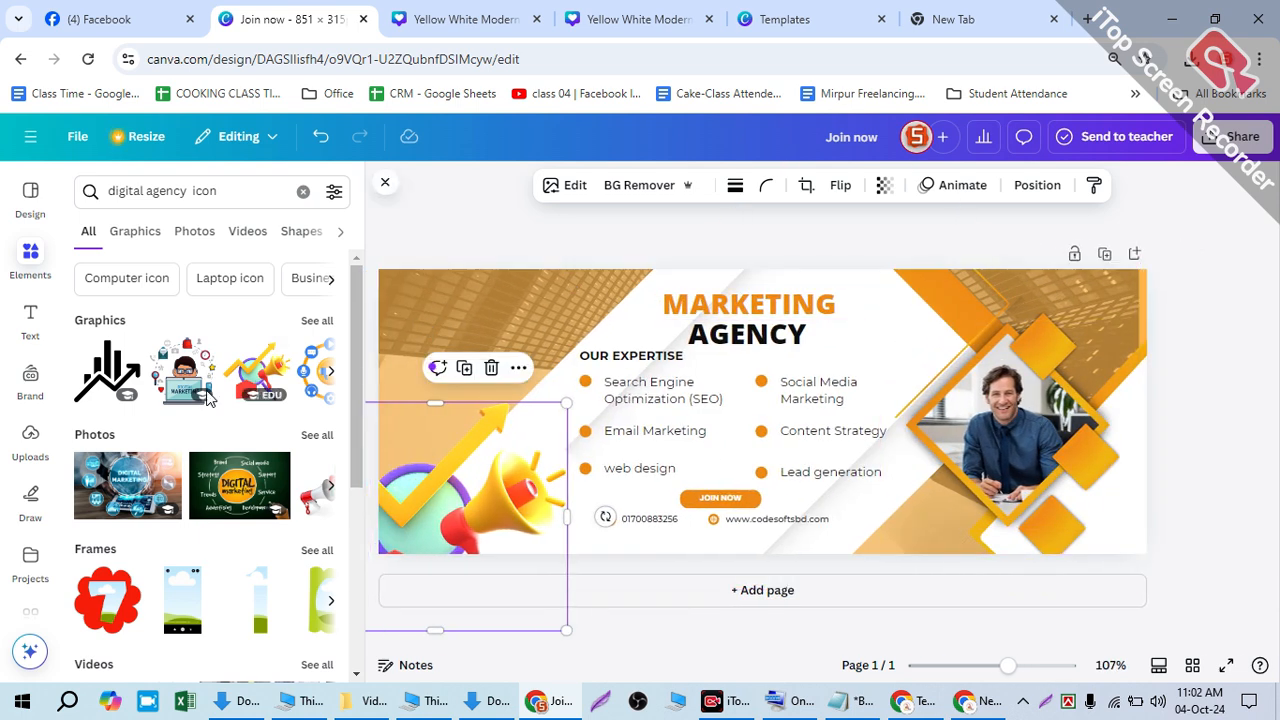
- Add the orange people-and-dollar icon from the digital agency graphics, shrunk, on the banner's left edge
left_click(314, 336)
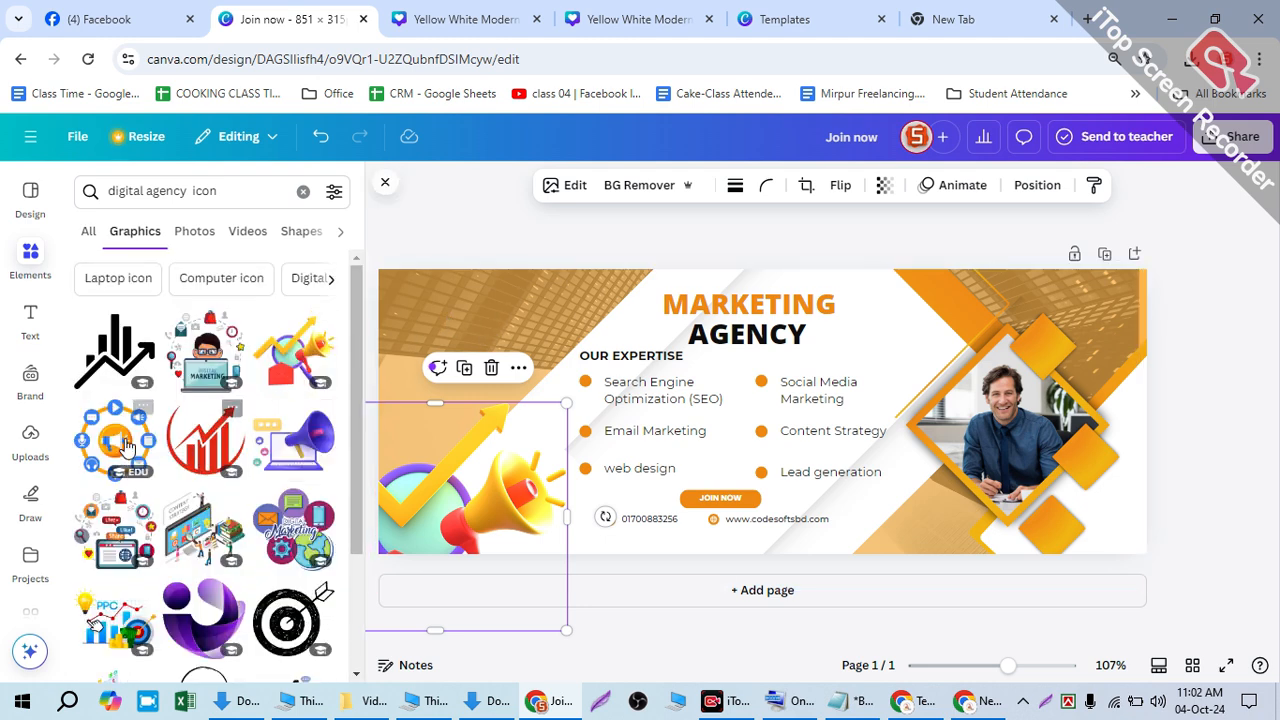
scroll(286, 490, "down", 3)
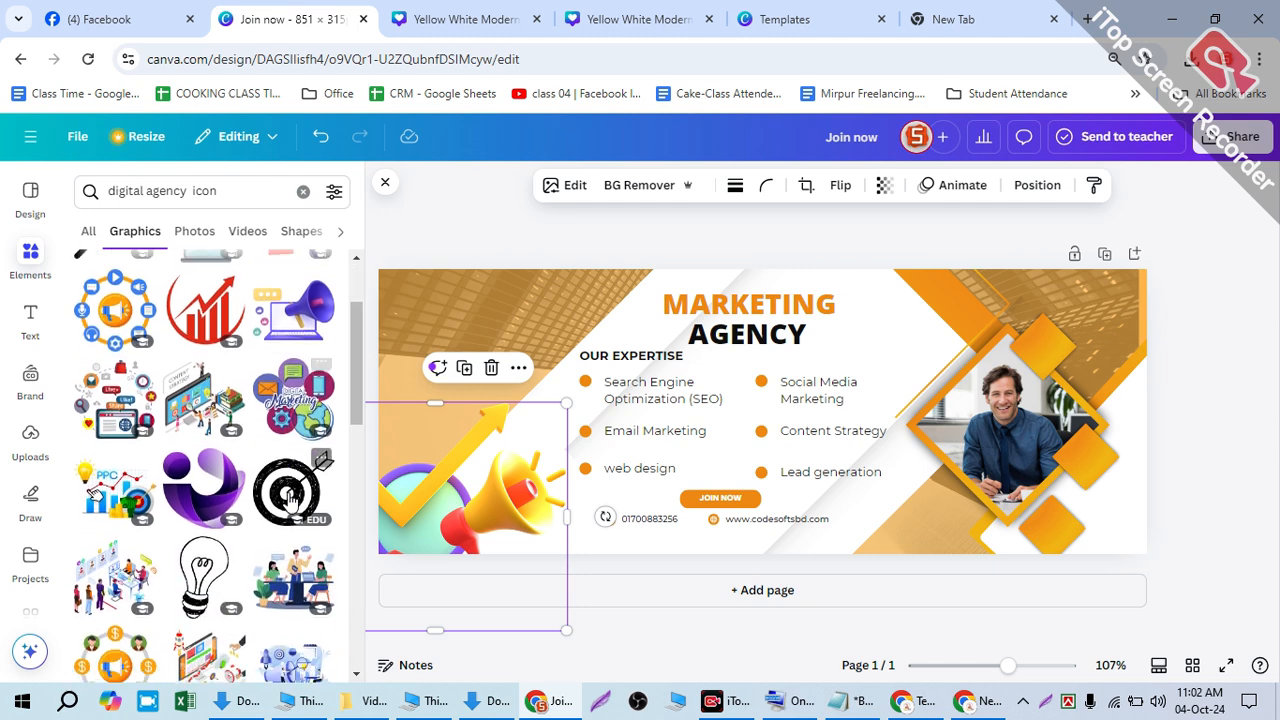
scroll(288, 500, "down", 2)
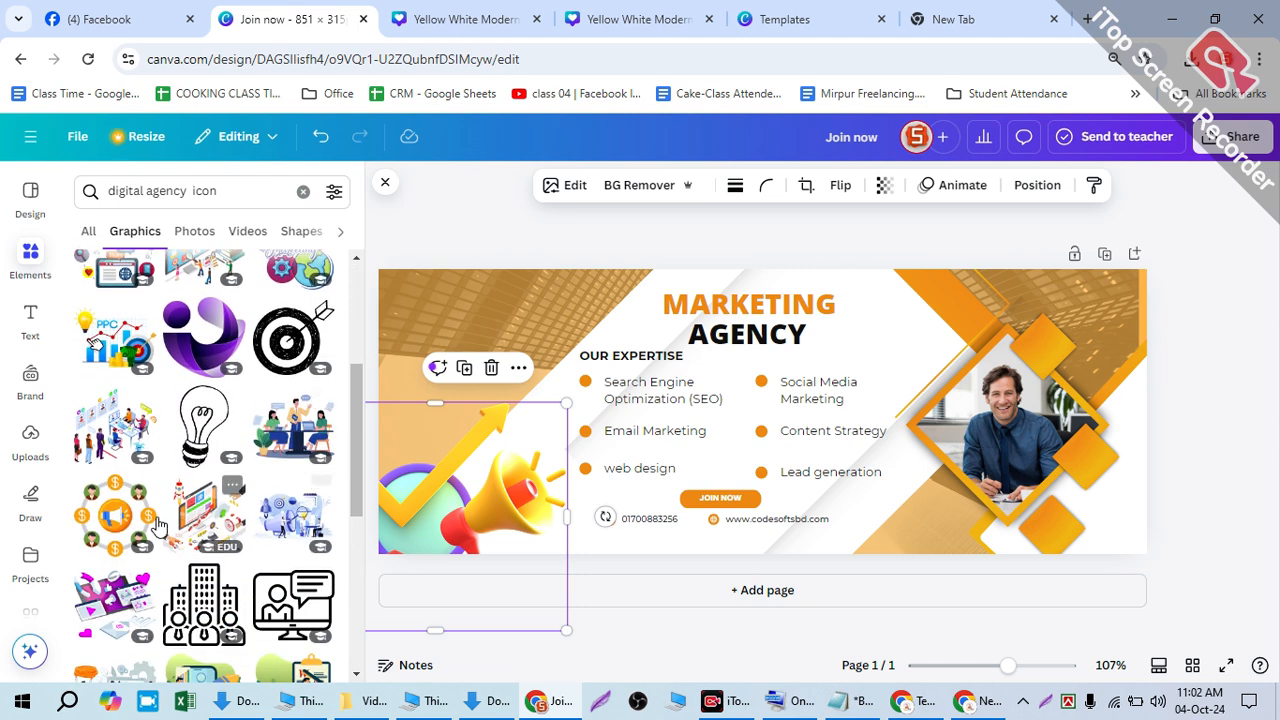
left_click(118, 522)
left_click_drag(765, 418, 430, 408)
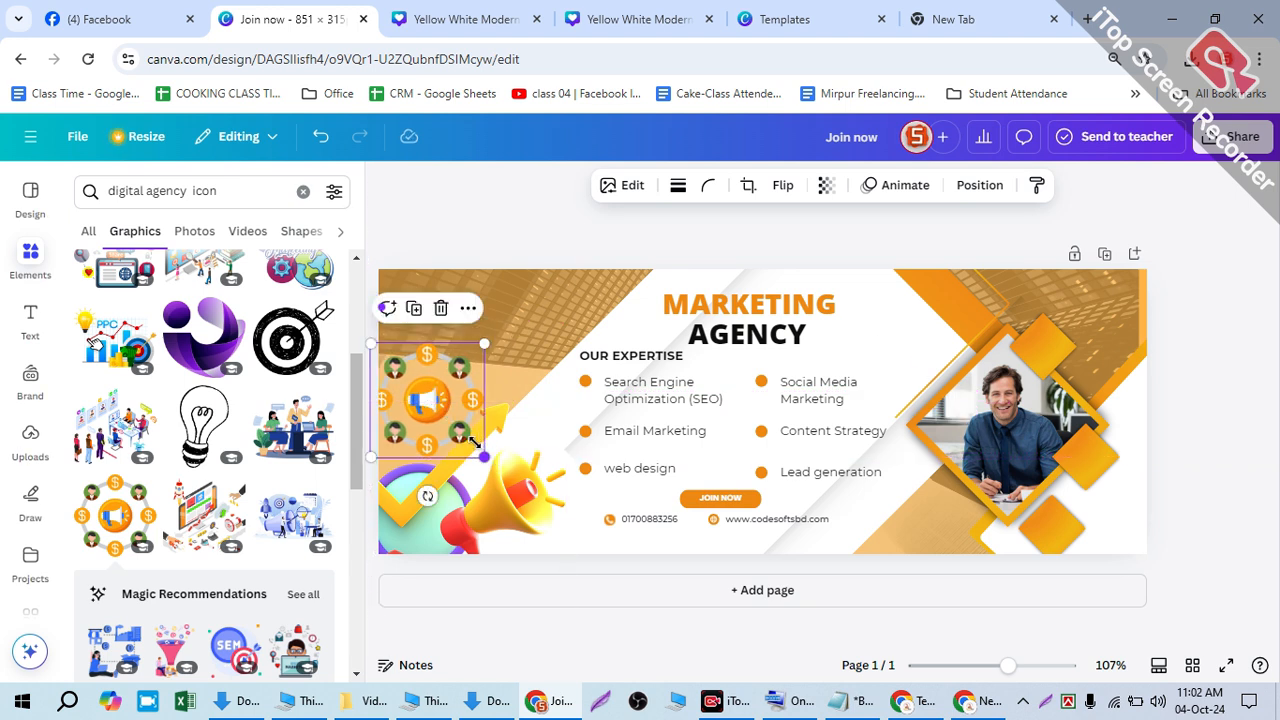
left_click_drag(484, 455, 450, 429)
left_click_drag(420, 383, 426, 383)
- Upload pob.jpg from Downloads and add the POB logo to the banner
left_click(494, 229)
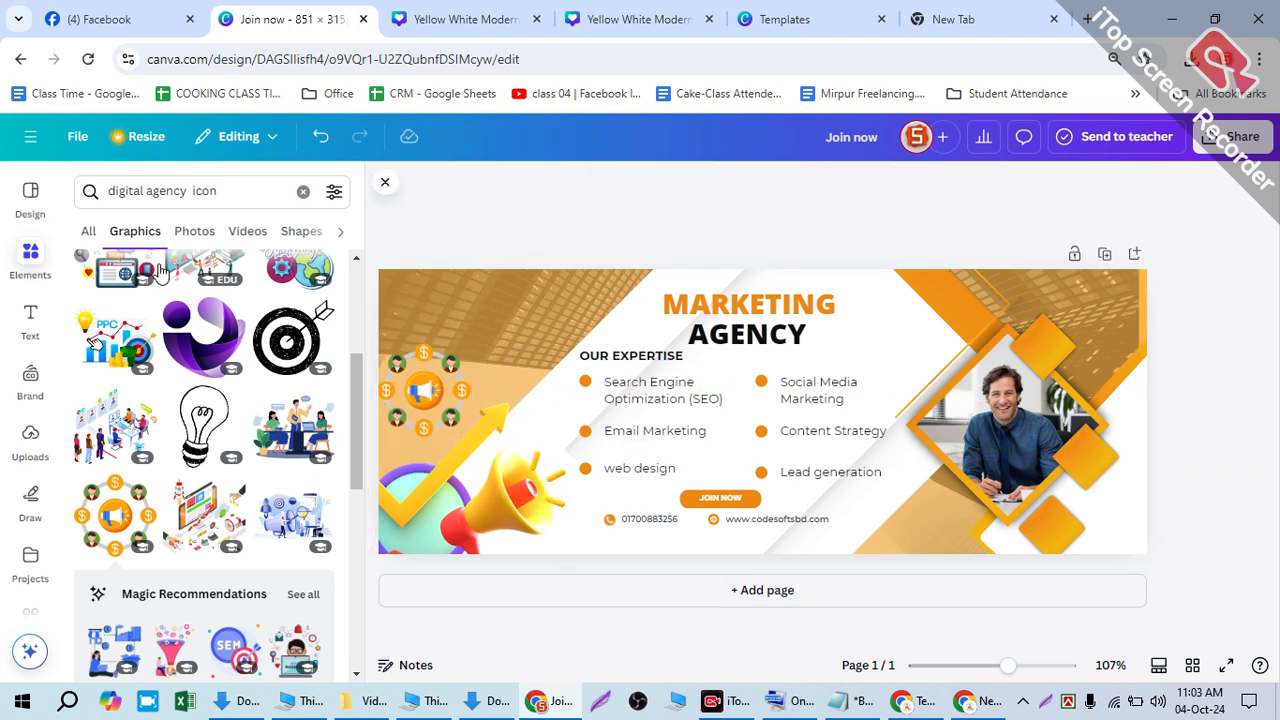
left_click(20, 262)
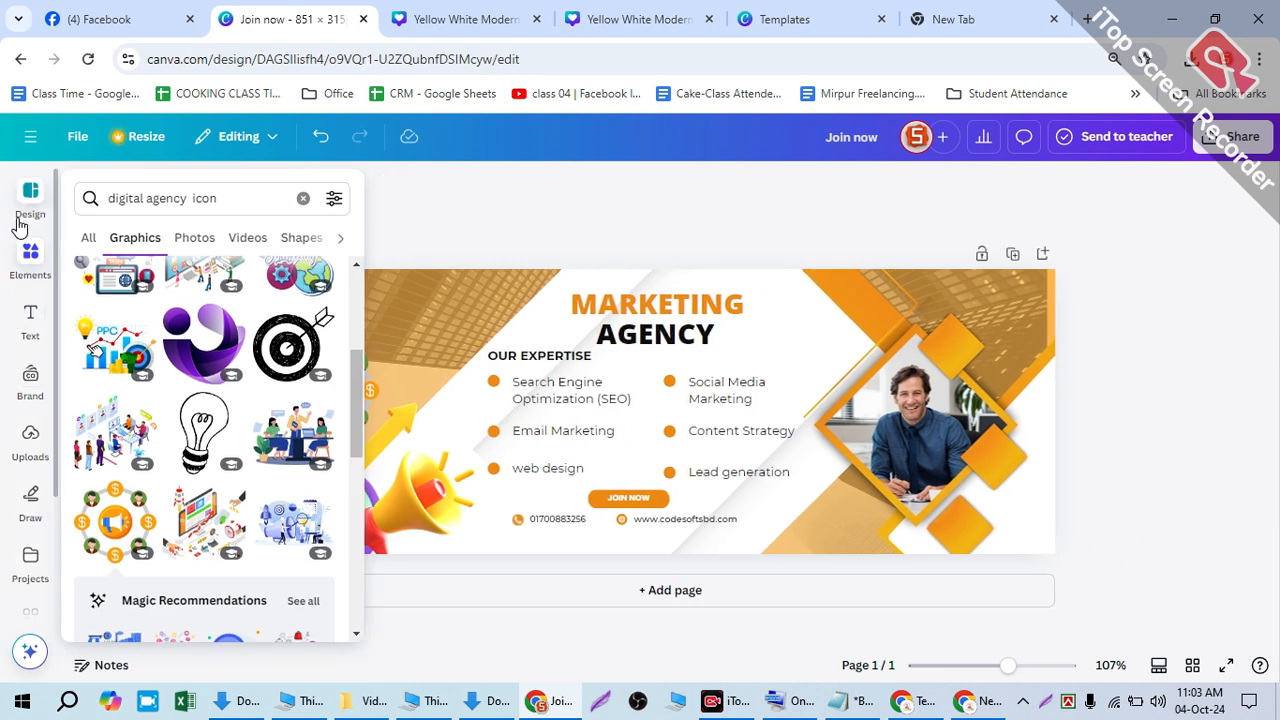
left_click(20, 222)
left_click(20, 222)
left_click(30, 437)
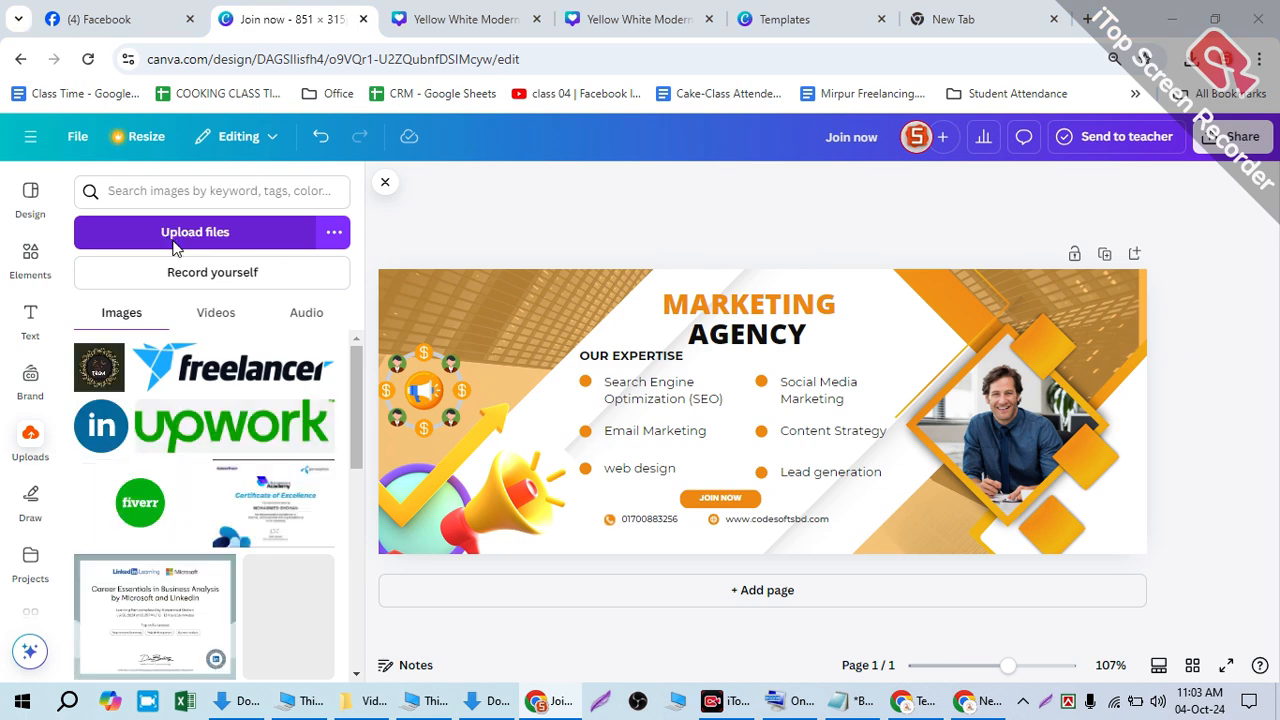
left_click(200, 232)
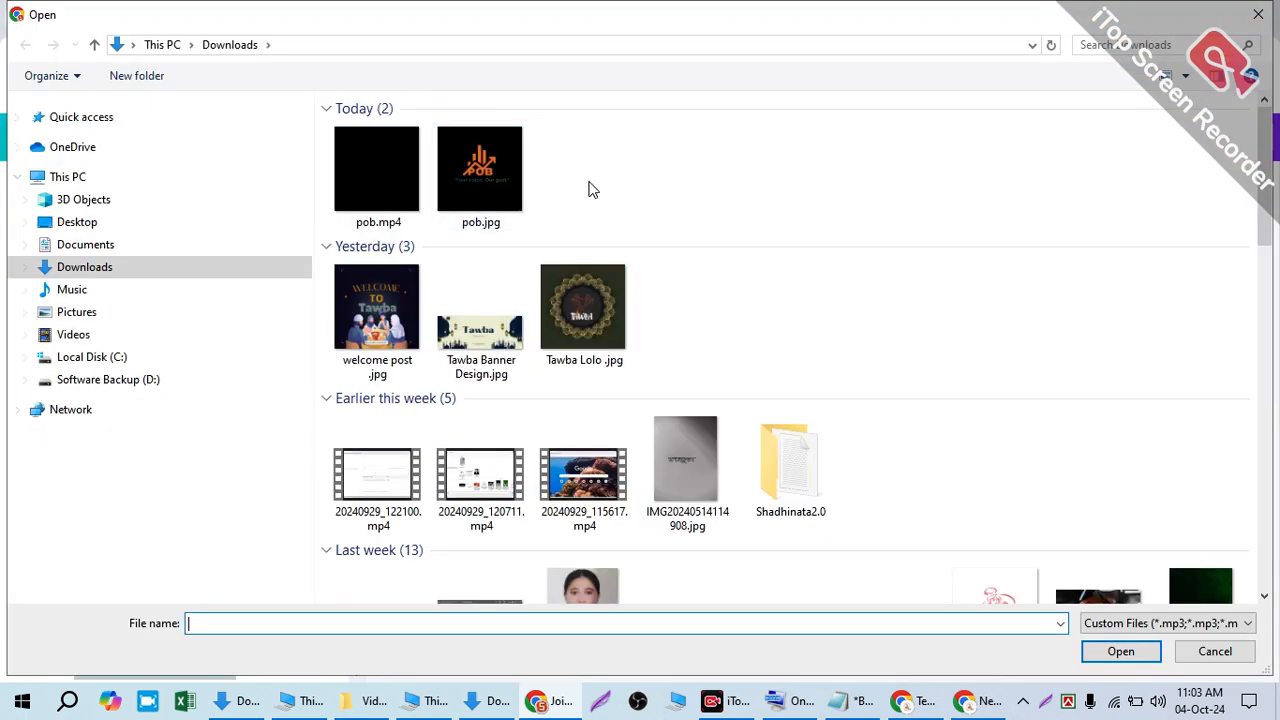
left_click(486, 175)
left_click(1120, 651)
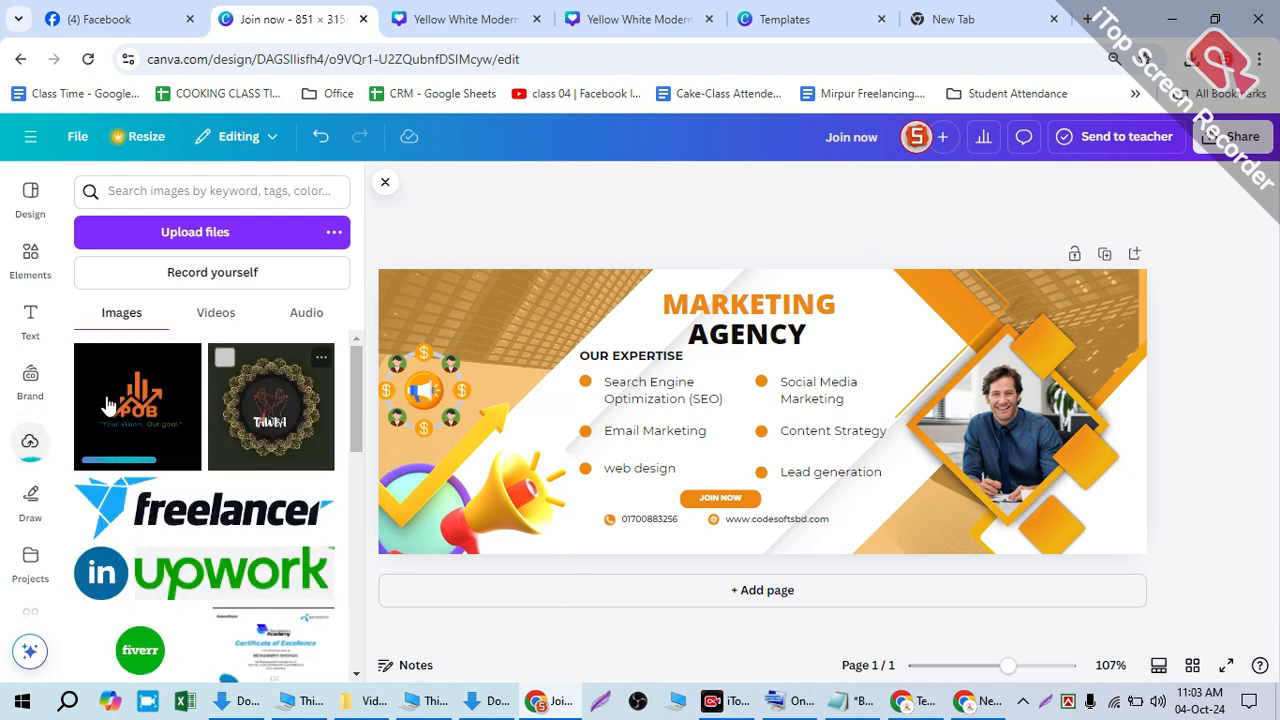
left_click(133, 408)
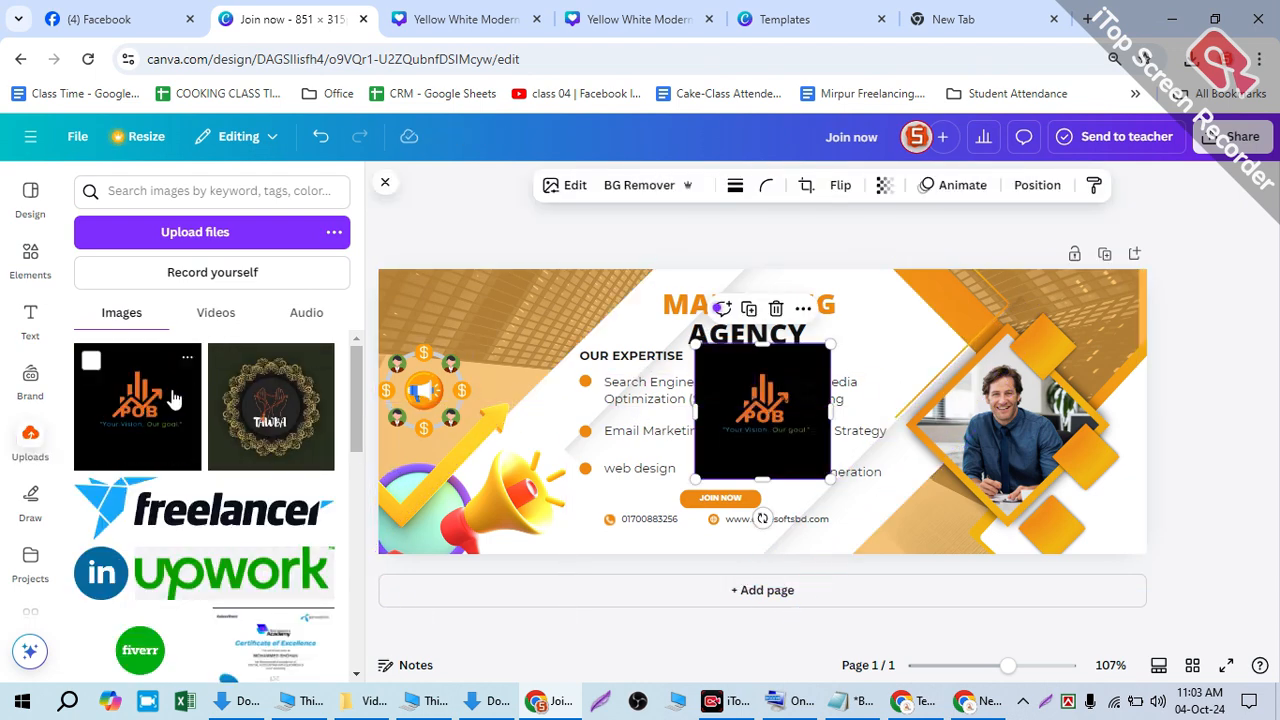
- Delete the extra POB logo copies and undo the accidental rotation of the AGENCY heading
left_click_drag(174, 399, 109, 395)
left_click(109, 397)
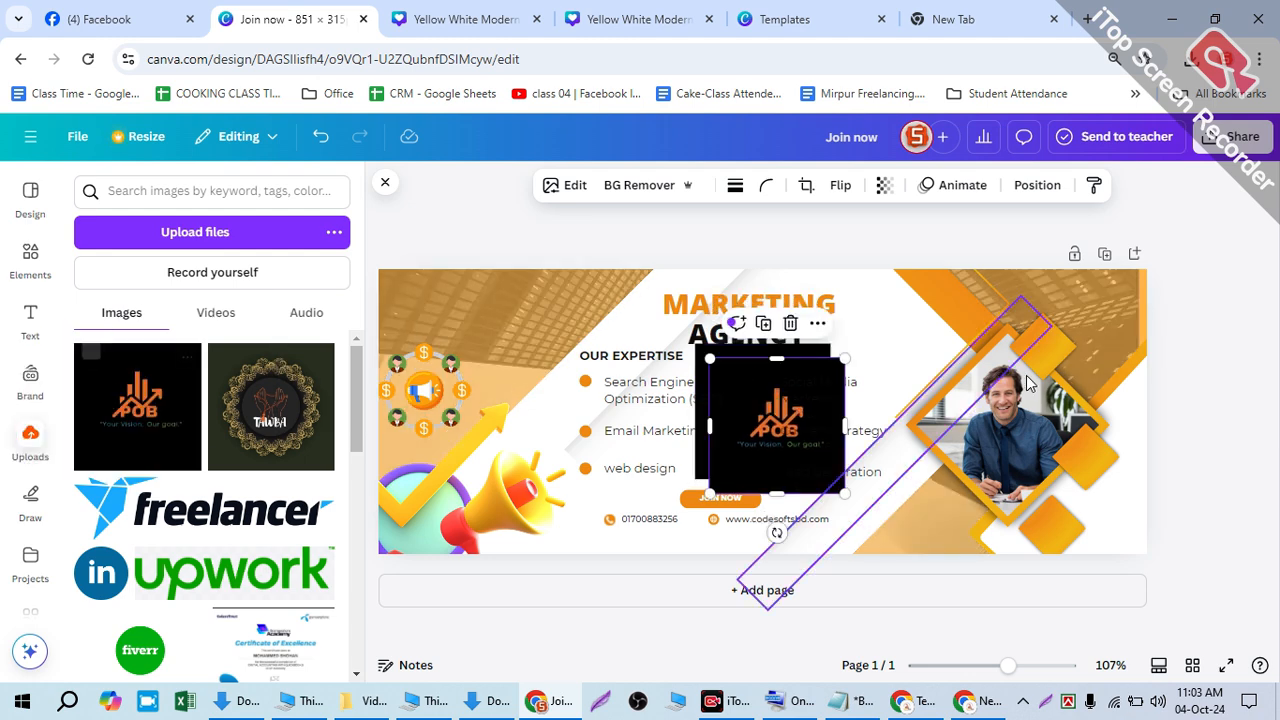
left_click(184, 416)
left_click(803, 338)
left_click(779, 362)
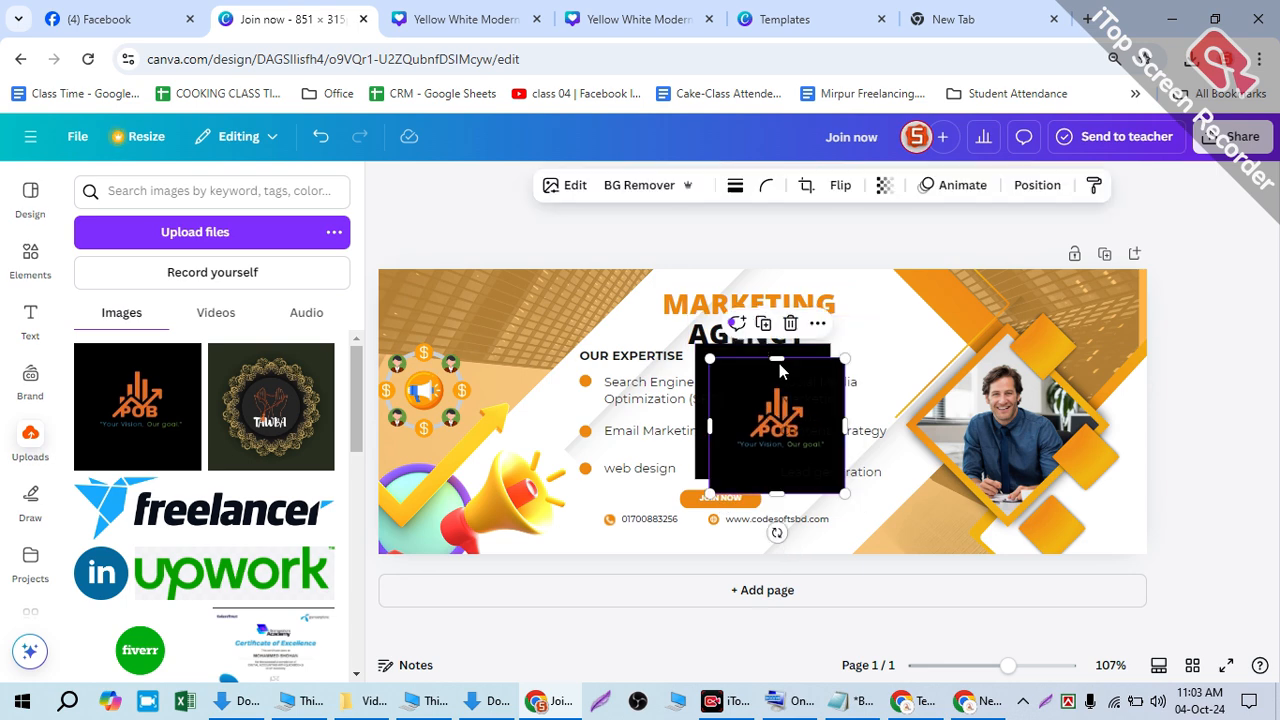
left_click(791, 324)
left_click(788, 334)
left_click_drag(771, 388, 570, 340)
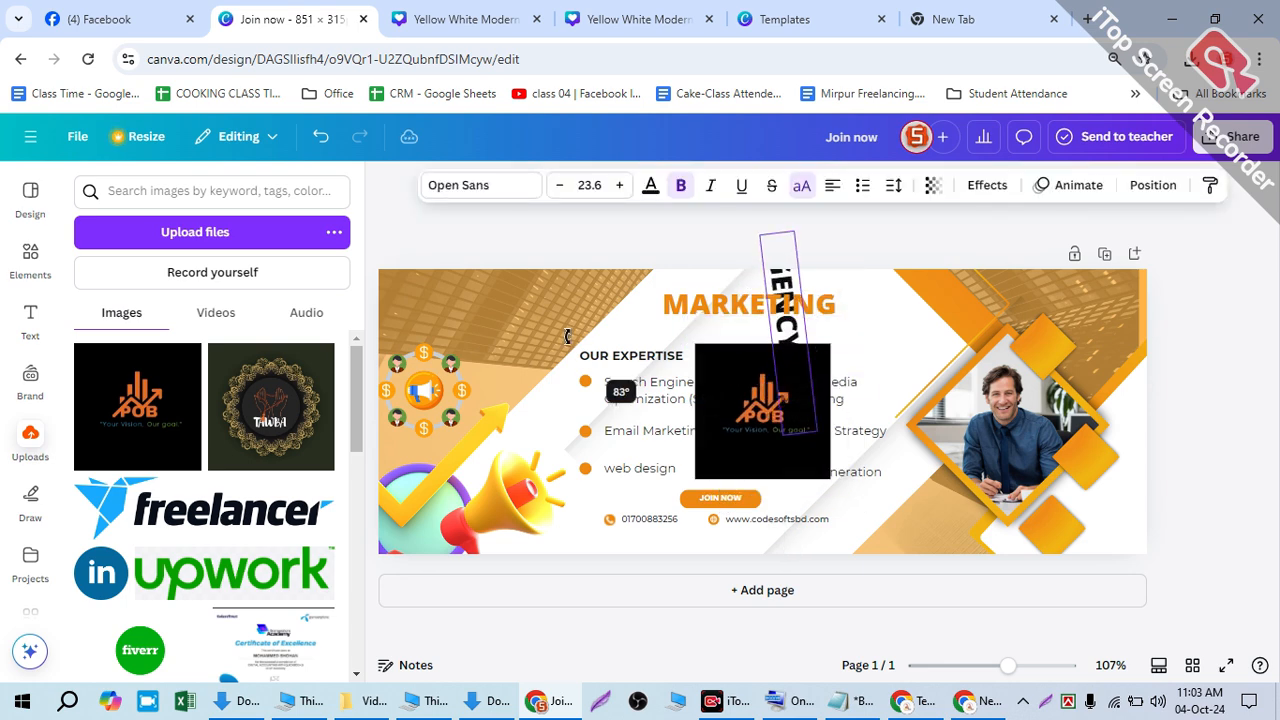
key("ctrl+z")
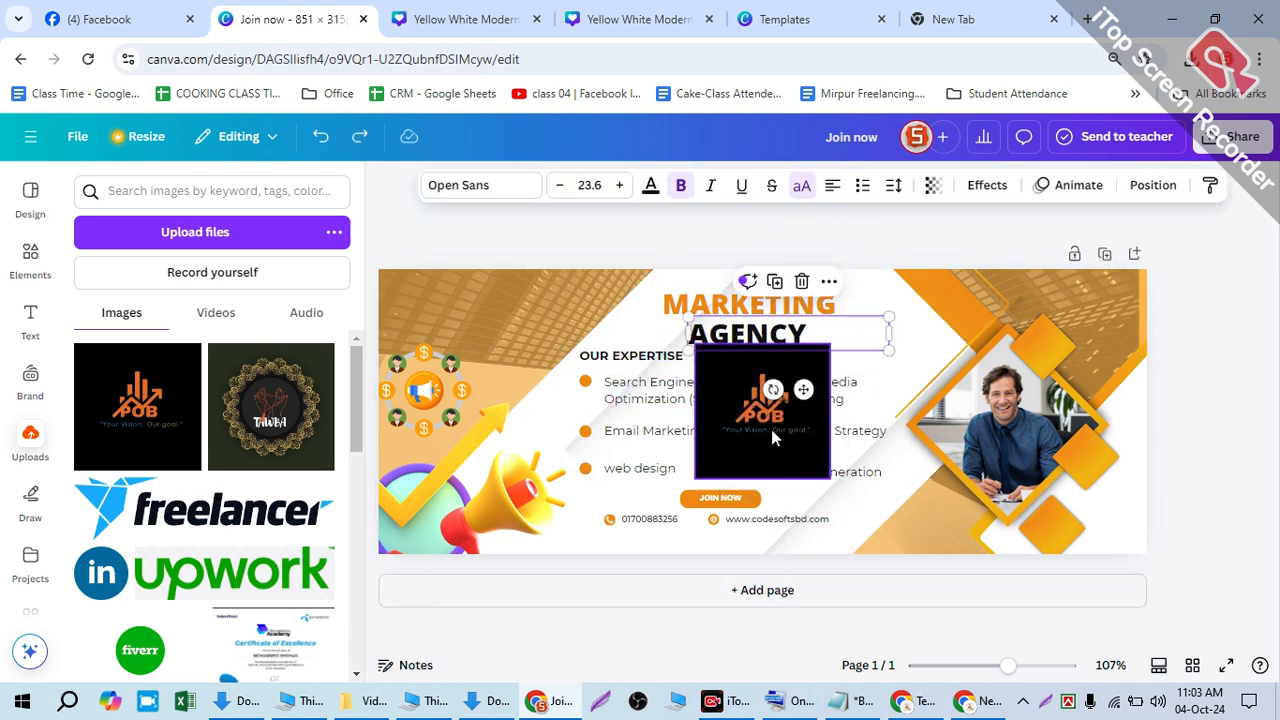
- Move the POB logo to the banner's upper-left and resize it smaller
left_click_drag(771, 429, 526, 336)
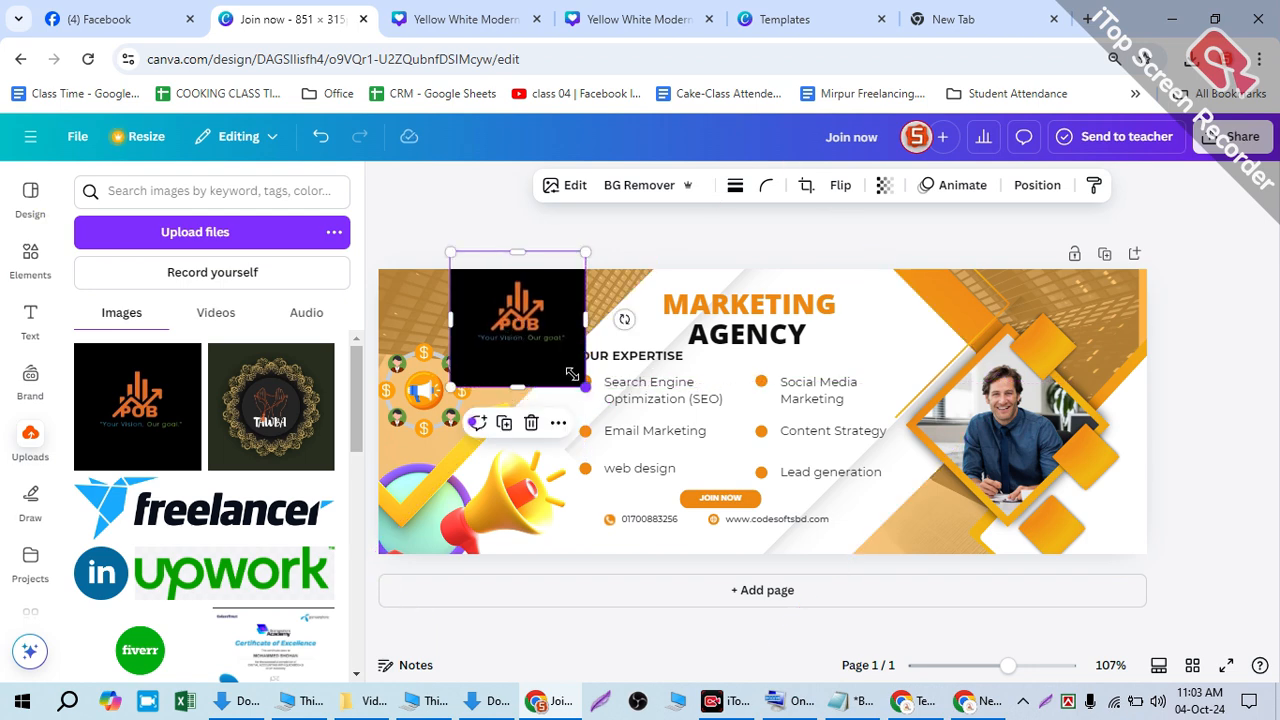
scroll(551, 351, "up", 5)
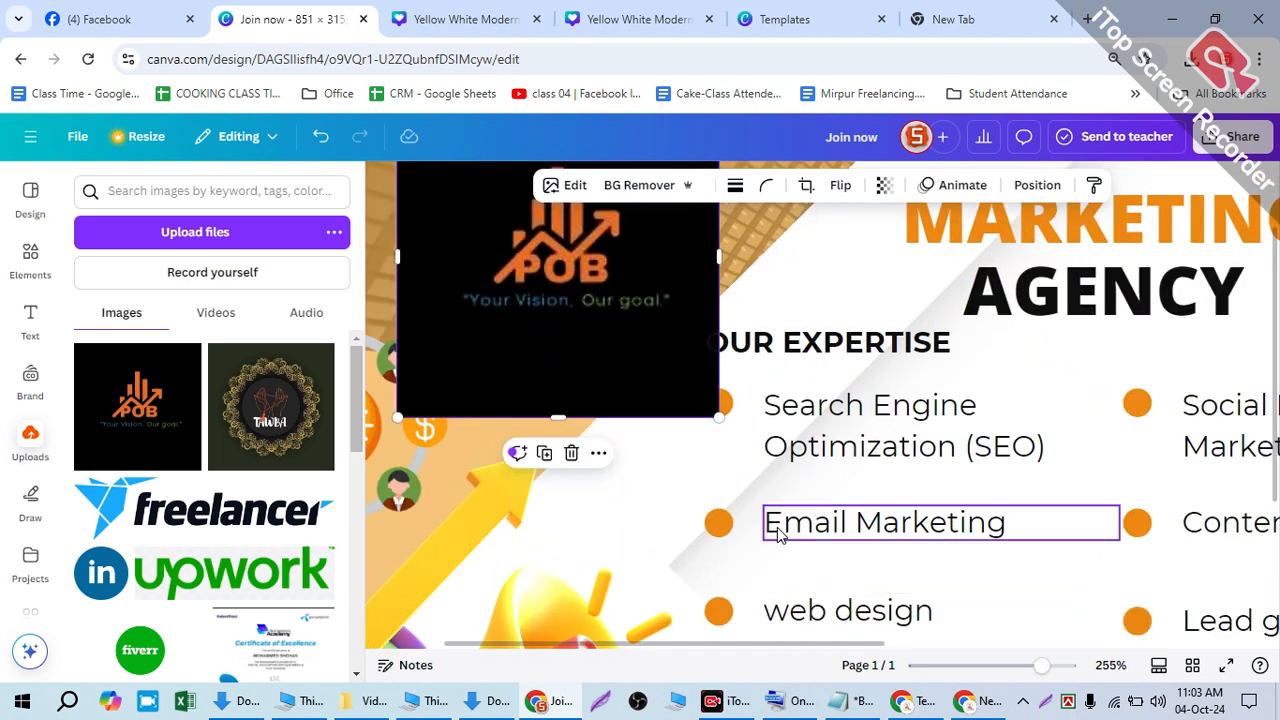
scroll(715, 462, "up", 2)
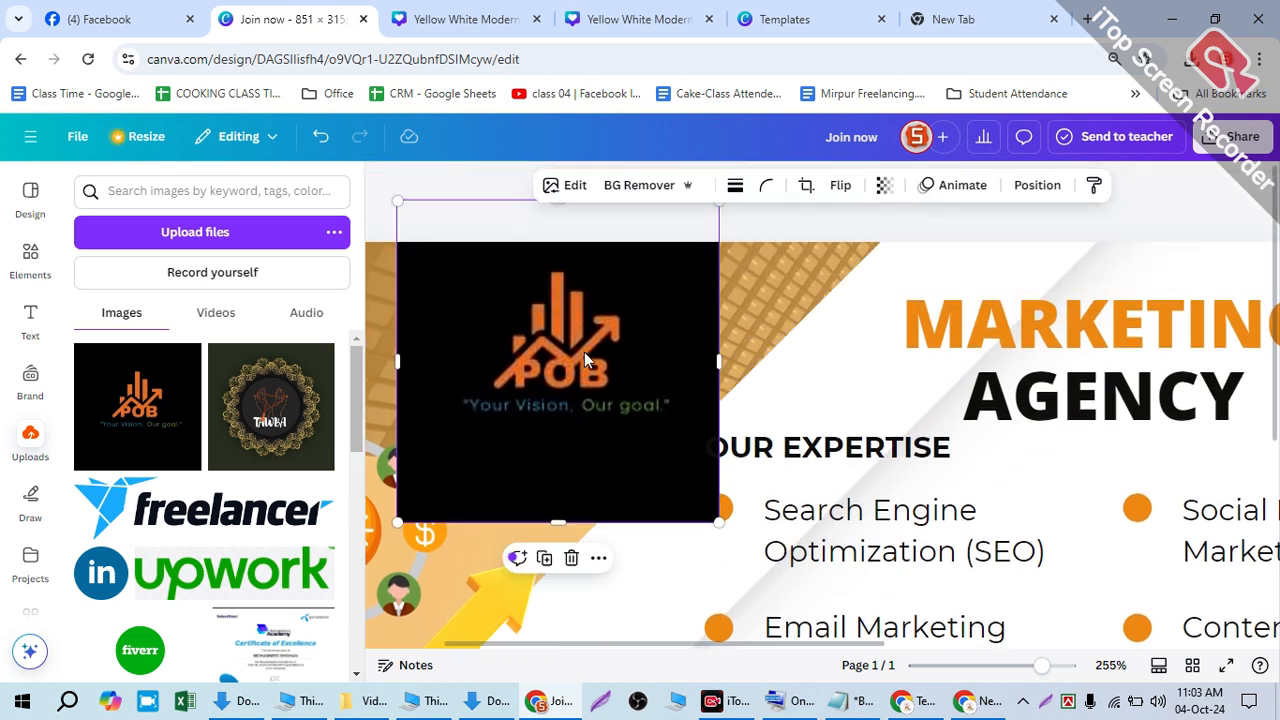
left_click_drag(586, 360, 631, 398)
left_click_drag(750, 543, 621, 412)
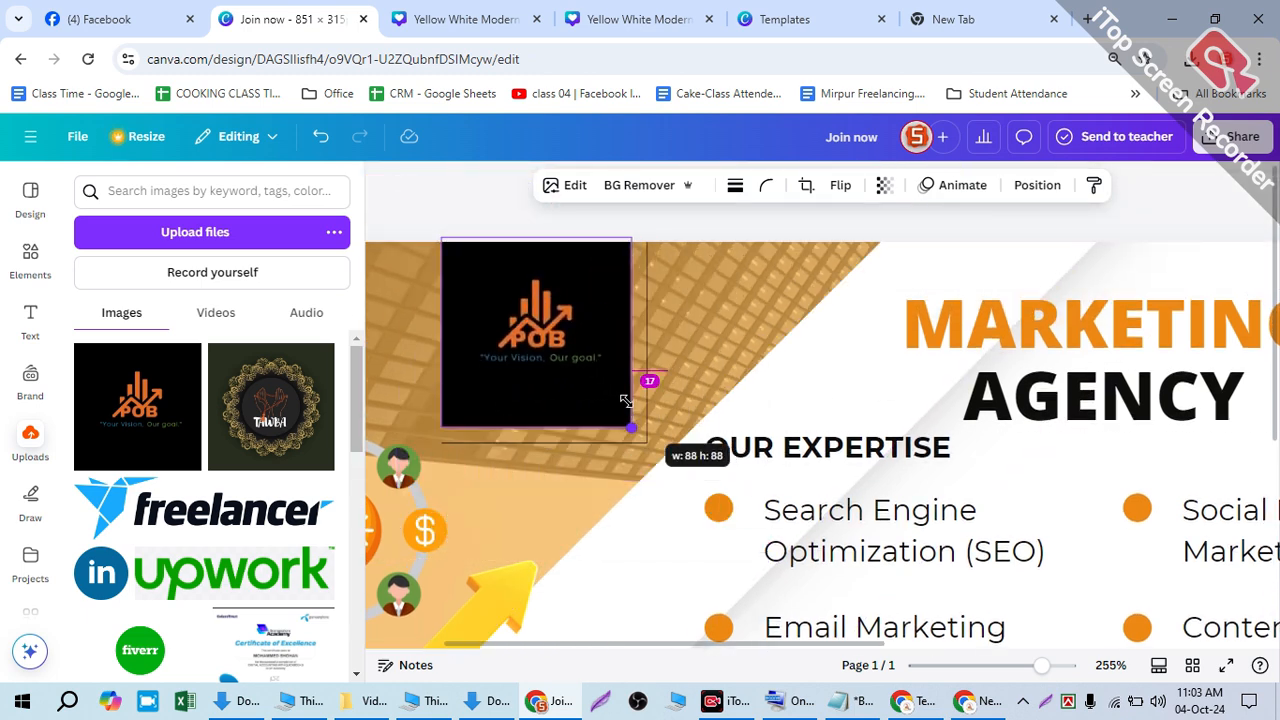
left_click_drag(532, 322, 592, 357)
left_click_drag(495, 268, 373, 268)
left_click_drag(532, 346, 543, 320)
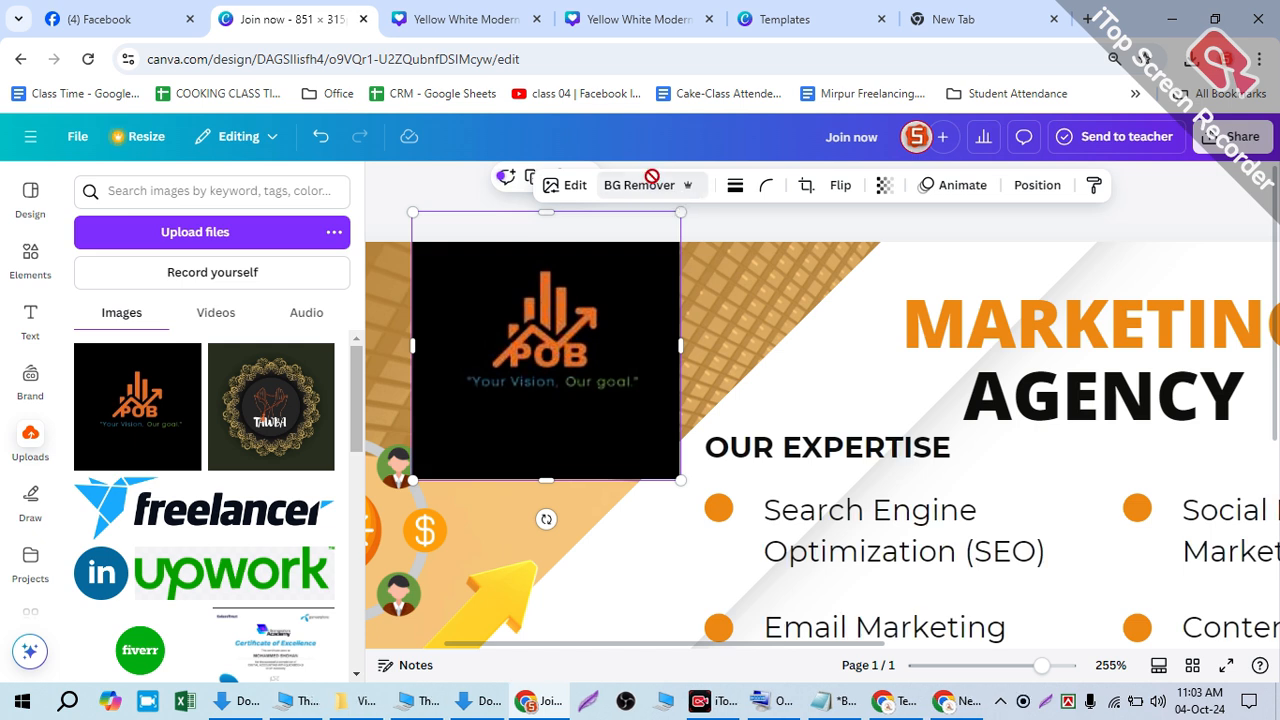
- Remove the logo's black background with BG Remover and fine-tune its position over the photo area
left_click(650, 182)
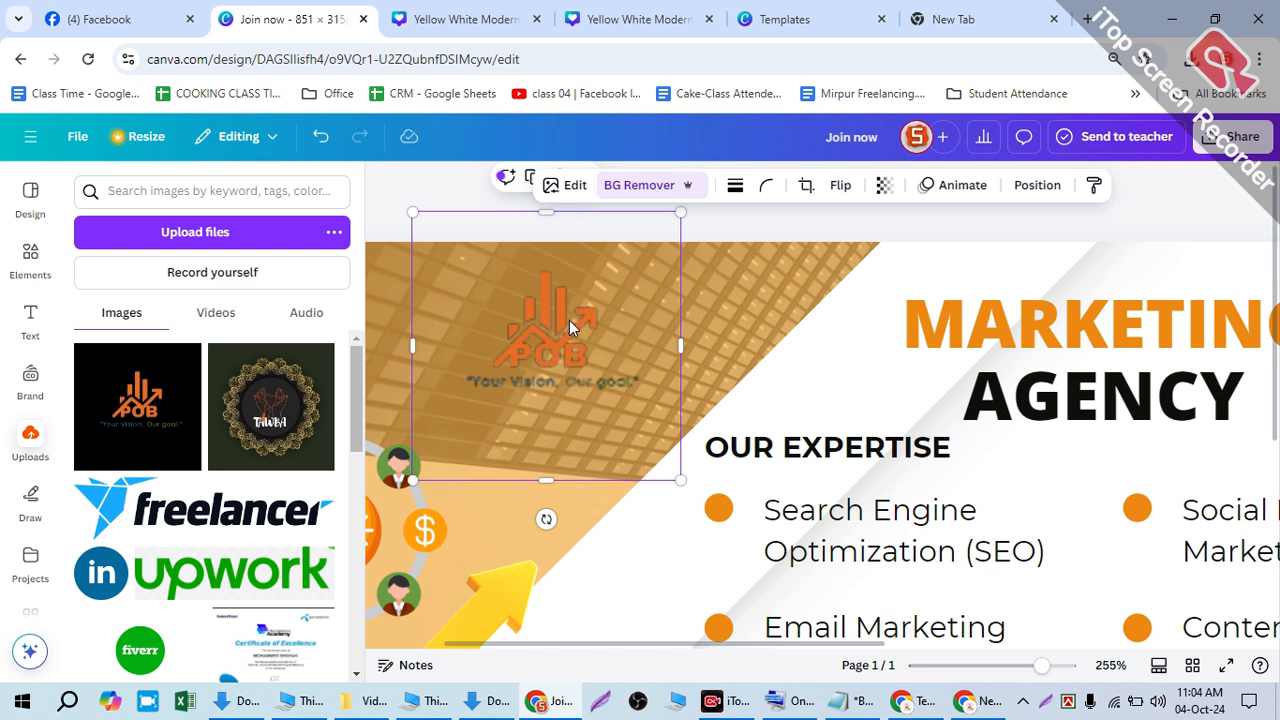
left_click_drag(554, 346, 850, 358)
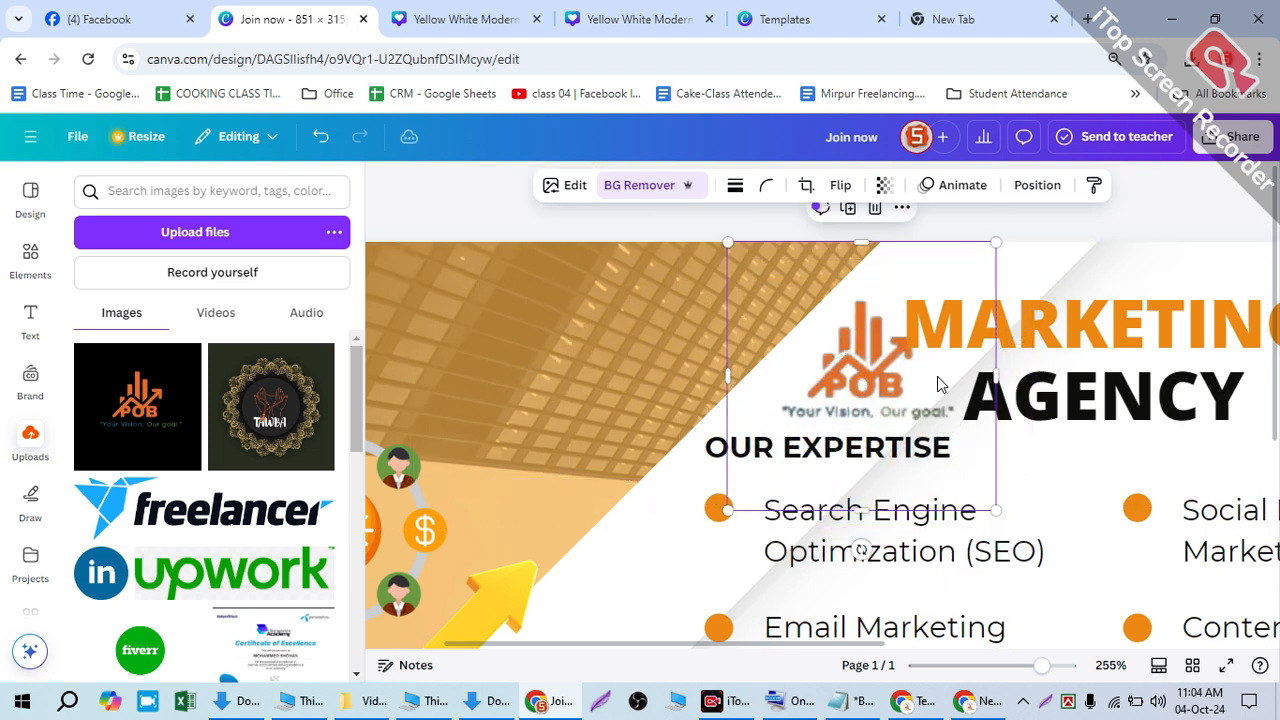
scroll(789, 354, "down", 3)
scroll(828, 272, "up", 3)
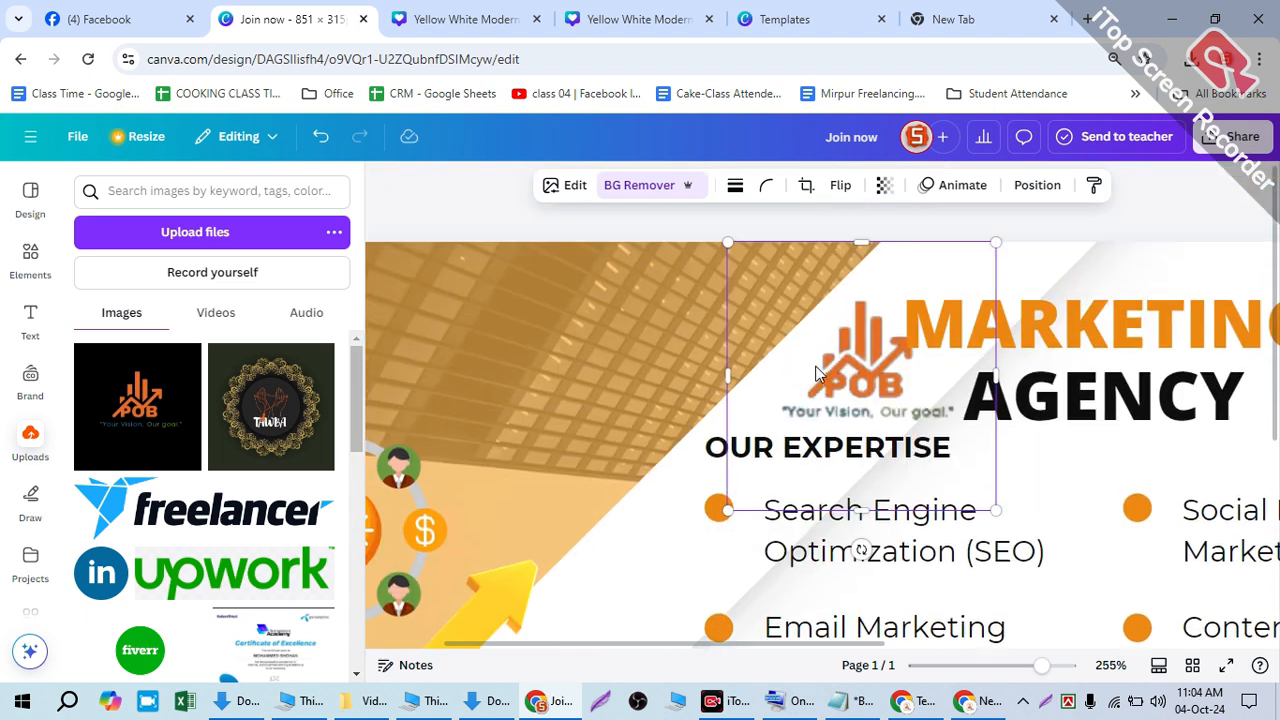
left_click_drag(862, 370, 604, 334)
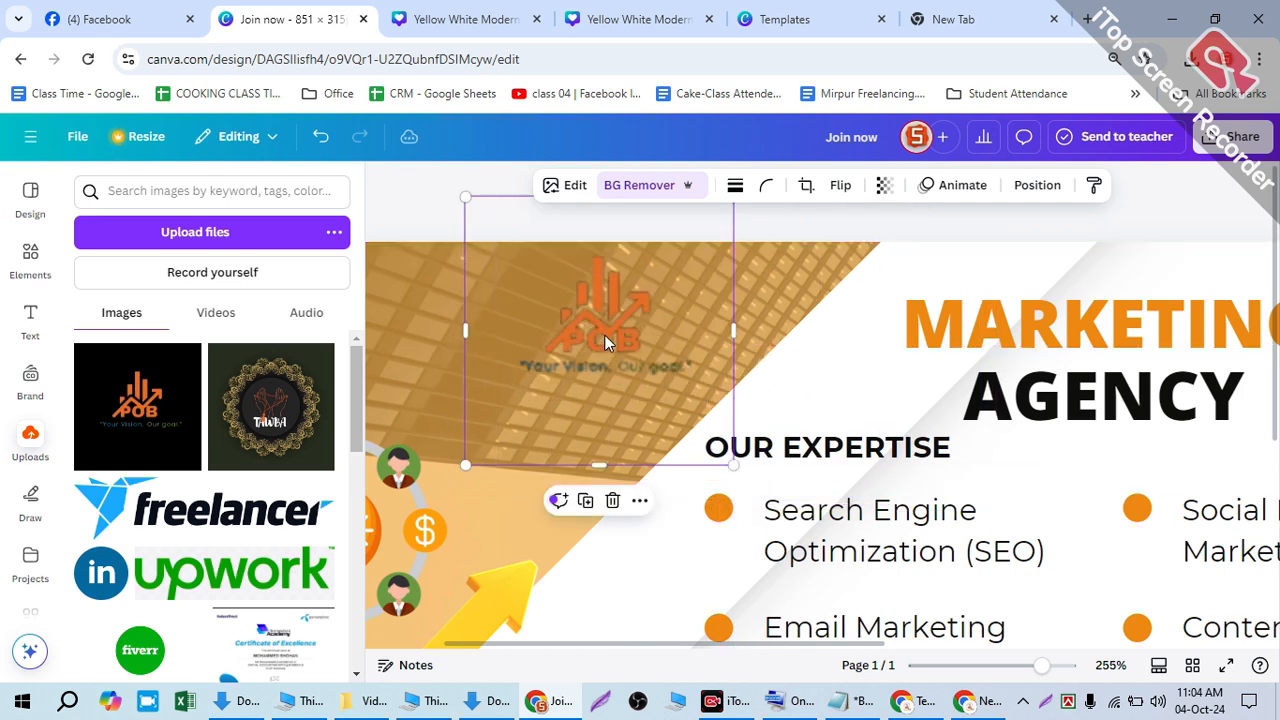
scroll(604, 334, "down", 3)
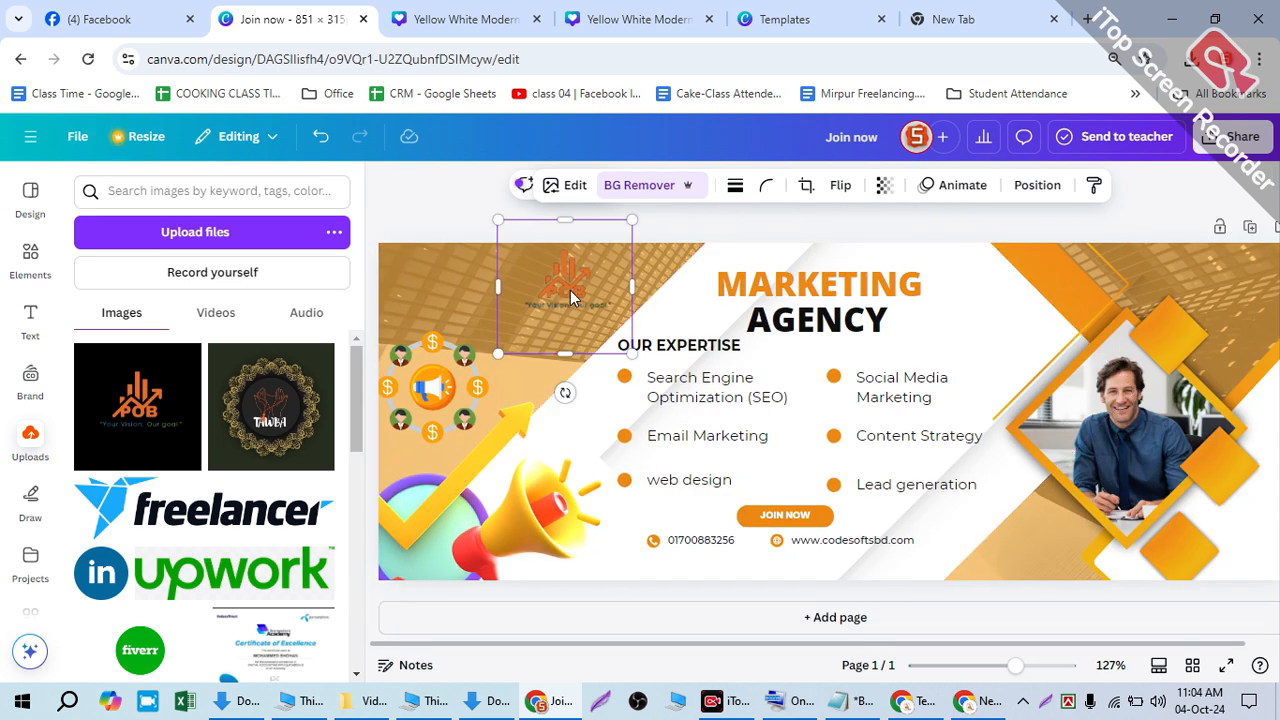
left_click_drag(576, 292, 576, 304)
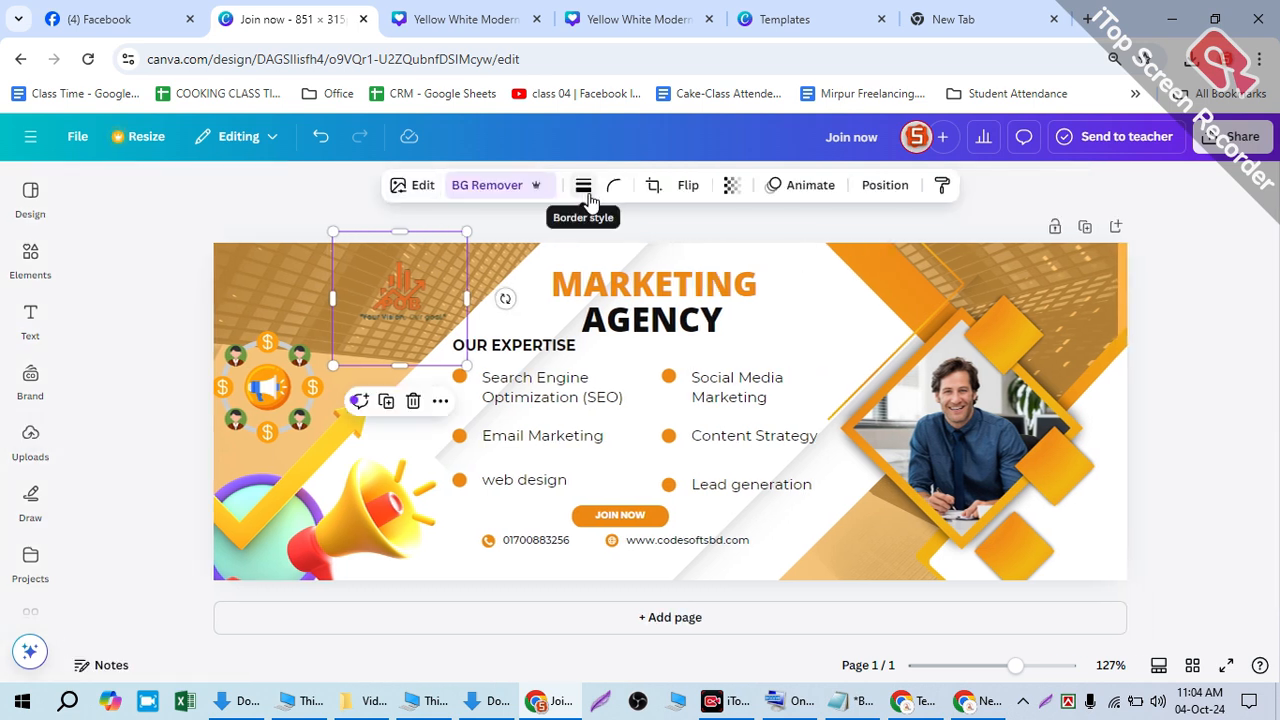
- Touch up the logo's background removal using the Erase and Restore brushes
left_click(586, 192)
left_click(588, 196)
left_click(478, 196)
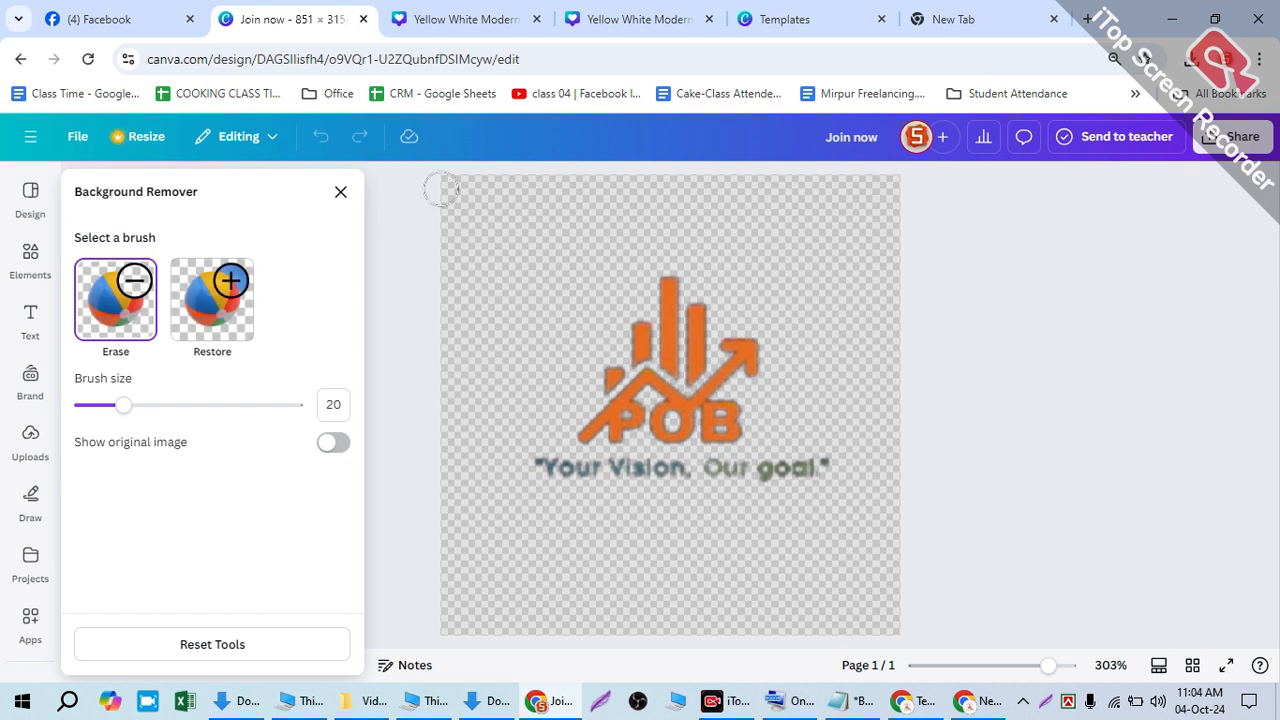
mouse_move(644, 374)
left_mouse_down()
mouse_move(644, 340)
mouse_move(699, 354)
mouse_move(721, 421)
mouse_move(764, 326)
left_mouse_up()
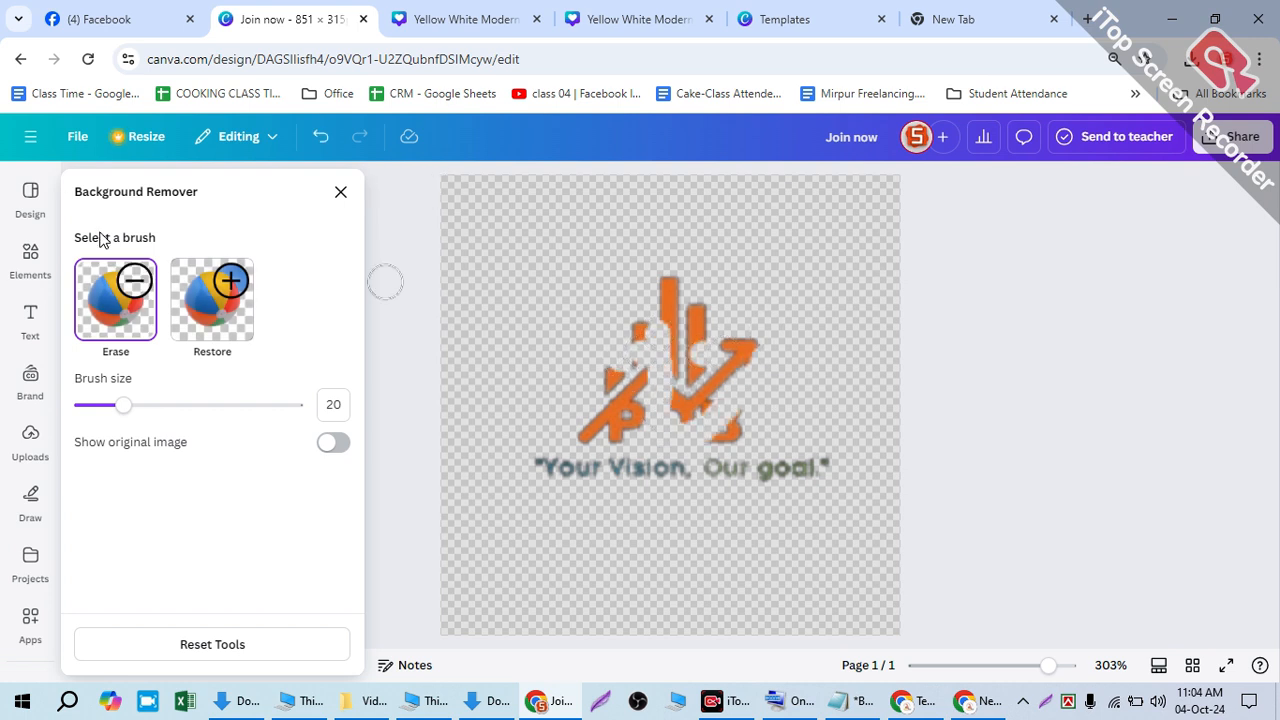
left_click(205, 290)
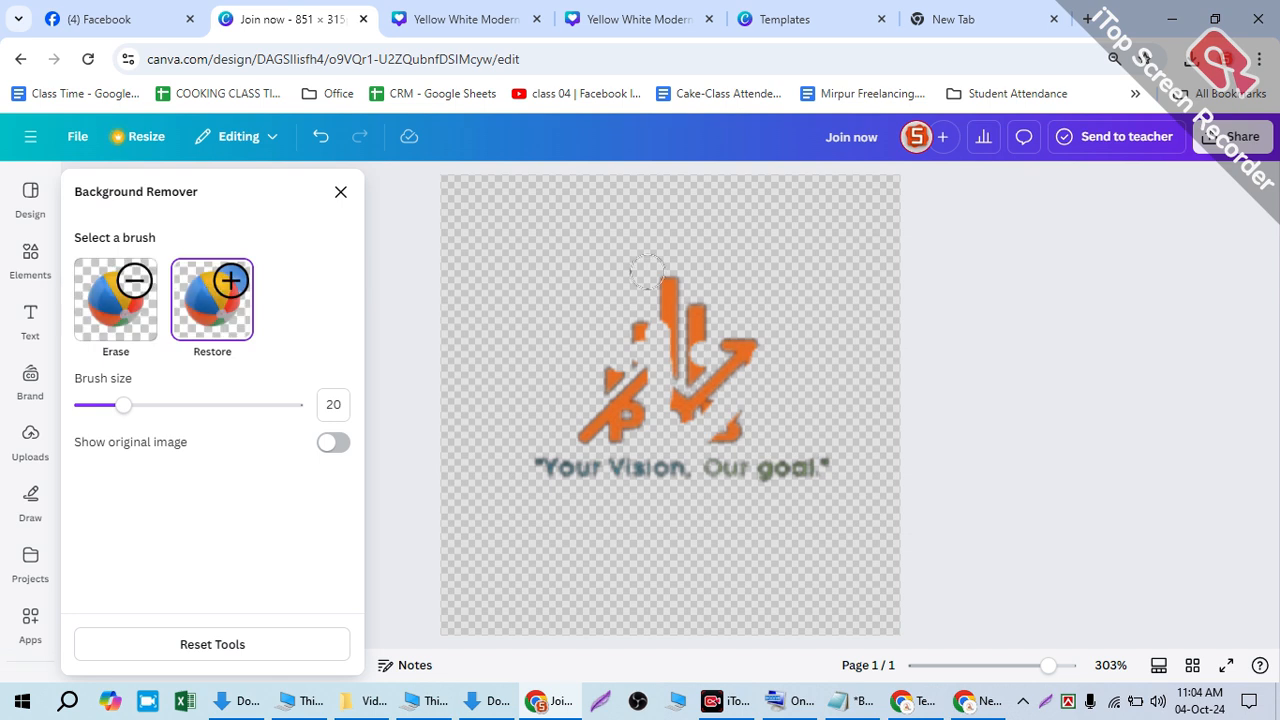
mouse_move(646, 268)
left_mouse_down()
mouse_move(621, 425)
mouse_move(626, 343)
mouse_move(593, 366)
mouse_move(658, 285)
mouse_move(701, 315)
mouse_move(709, 419)
mouse_move(687, 327)
mouse_move(762, 368)
mouse_move(740, 428)
mouse_move(708, 436)
mouse_move(755, 346)
mouse_move(732, 380)
mouse_move(733, 354)
mouse_move(737, 406)
mouse_move(661, 434)
mouse_move(594, 438)
mouse_move(722, 434)
left_mouse_up()
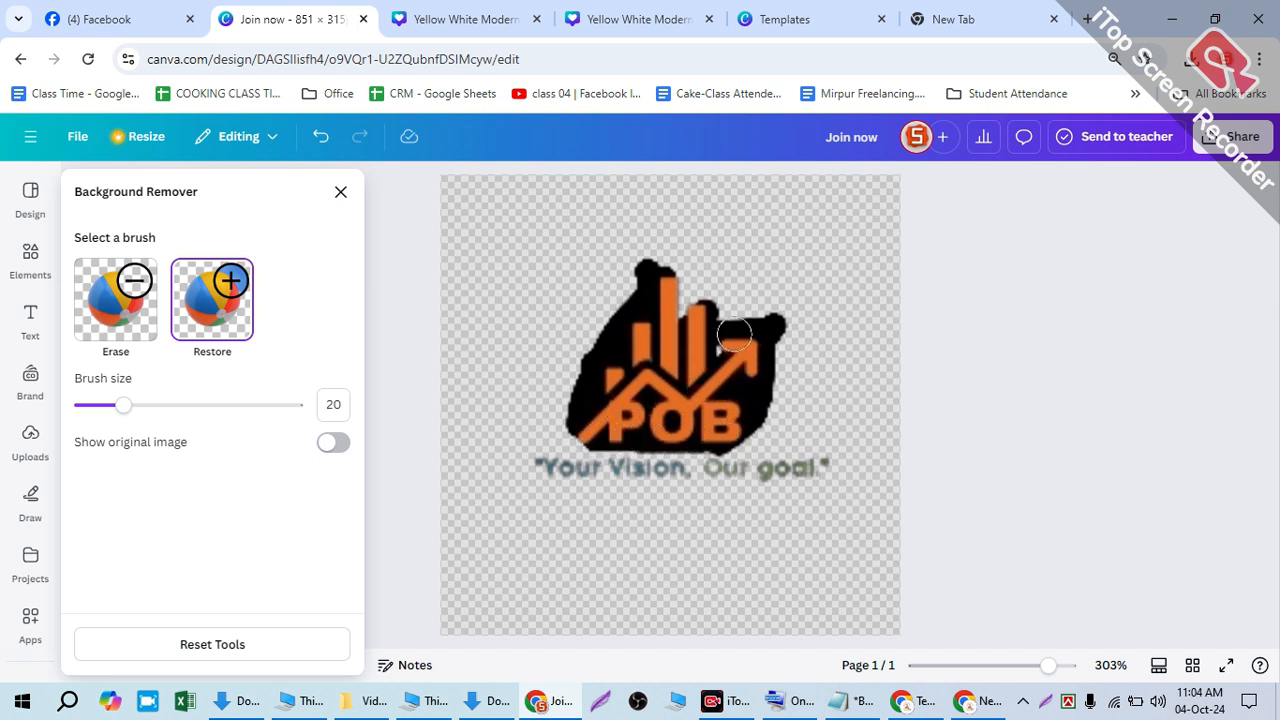
left_click_drag(734, 334, 673, 290)
left_click(529, 347)
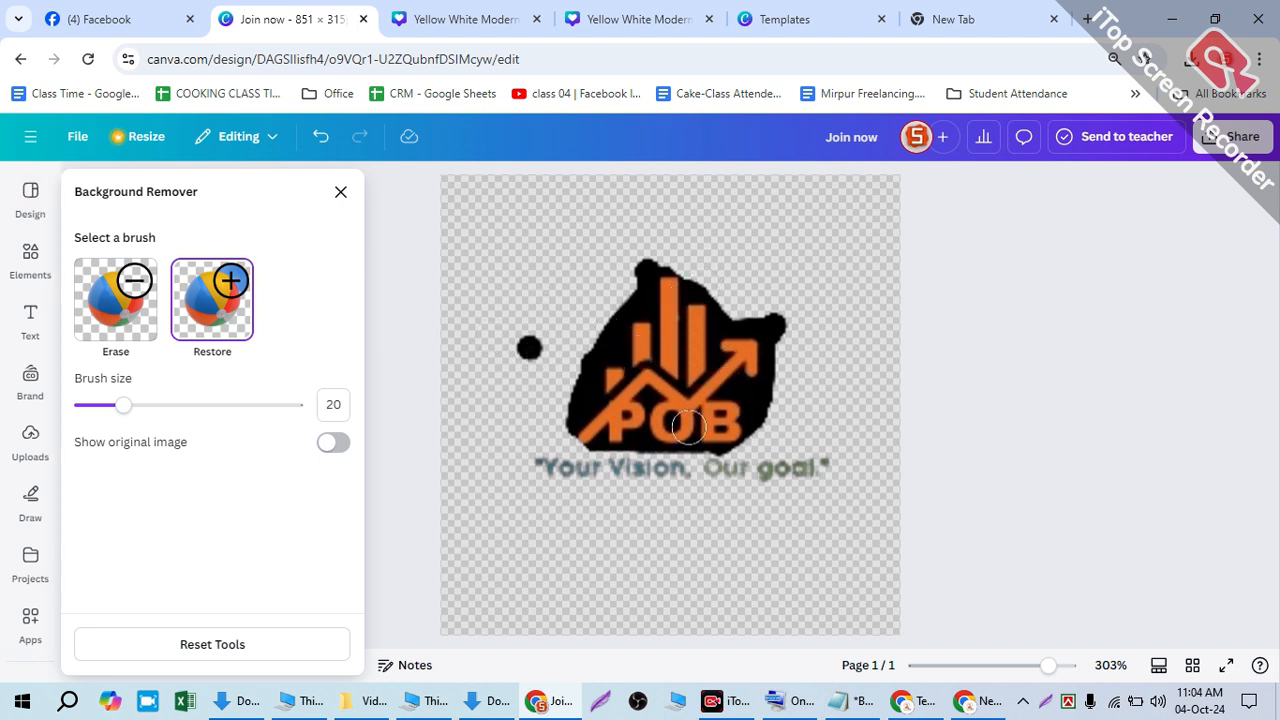
mouse_move(688, 427)
left_mouse_down()
mouse_move(590, 437)
mouse_move(540, 459)
mouse_move(838, 469)
mouse_move(526, 477)
mouse_move(455, 452)
left_mouse_up()
- Go back through the open tabs to the Yellow White Modern Marketing Agency template page
left_click(20, 59)
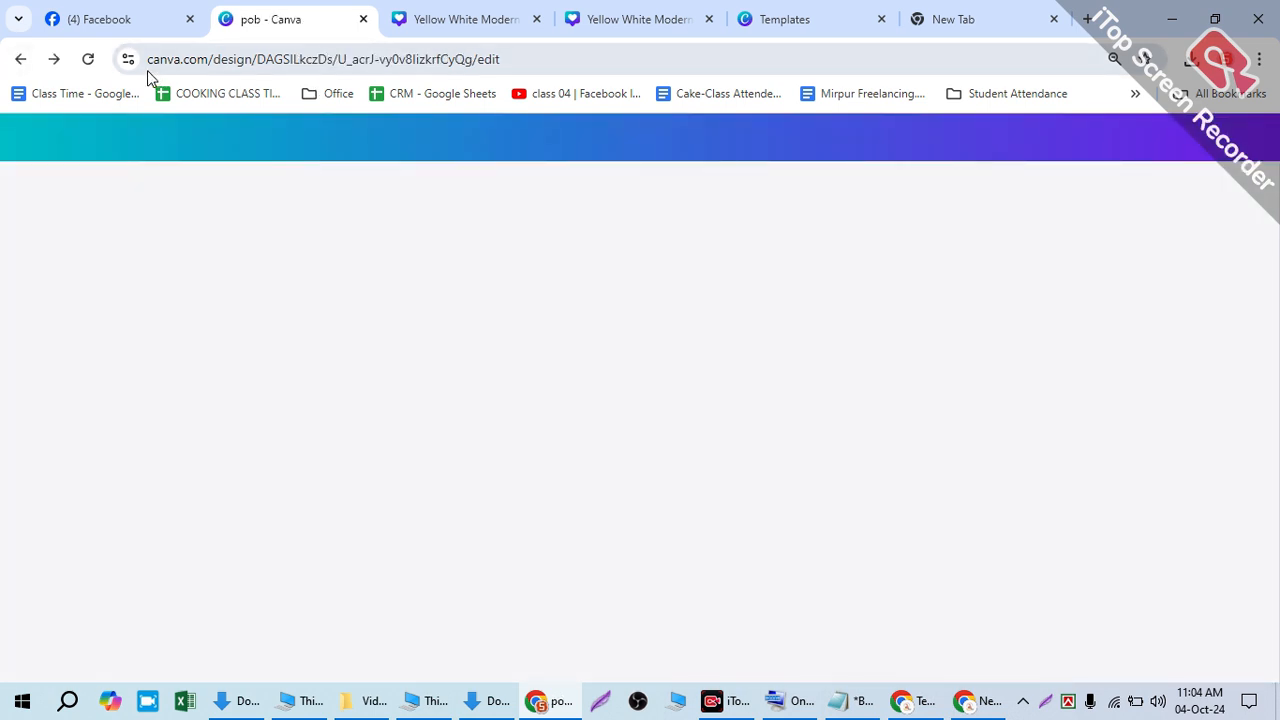
left_click(54, 59)
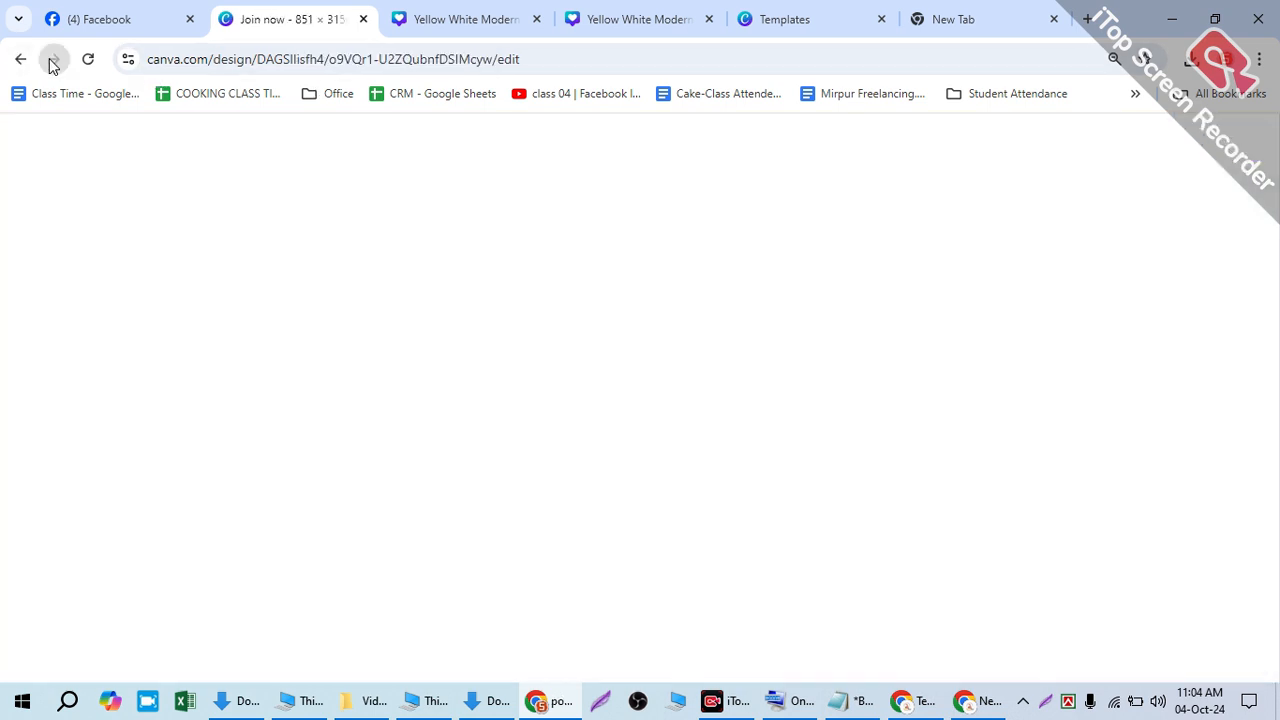
left_click(499, 33)
left_click(610, 20)
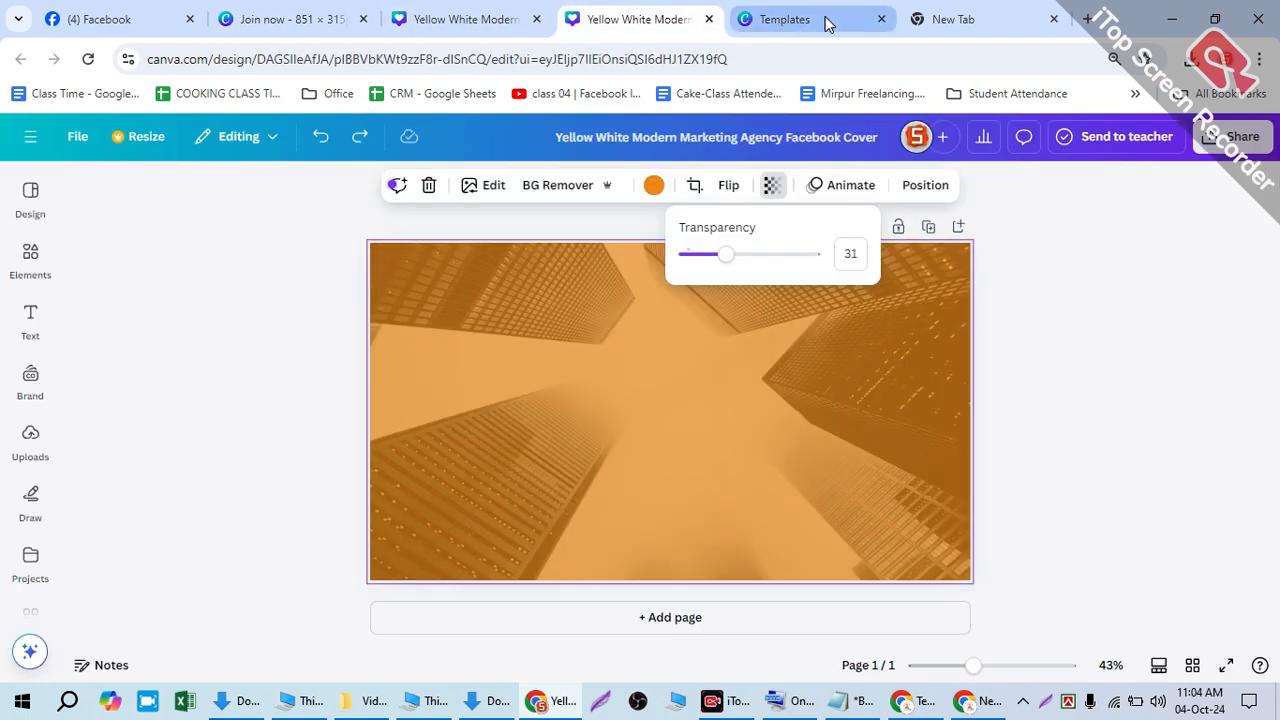
left_click(829, 20)
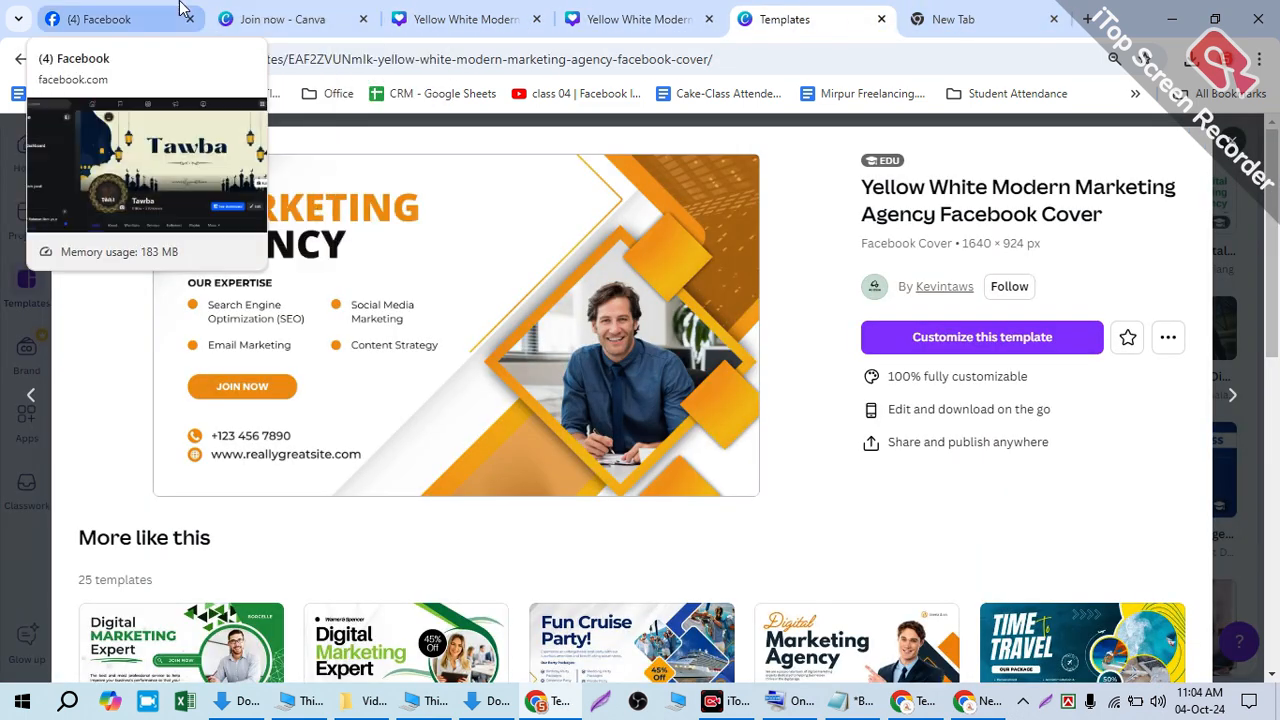
- Return to the Join now cover and move the POB logo right of MARKETING AGENCY, above the man's photo
left_click(150, 19)
left_click(290, 20)
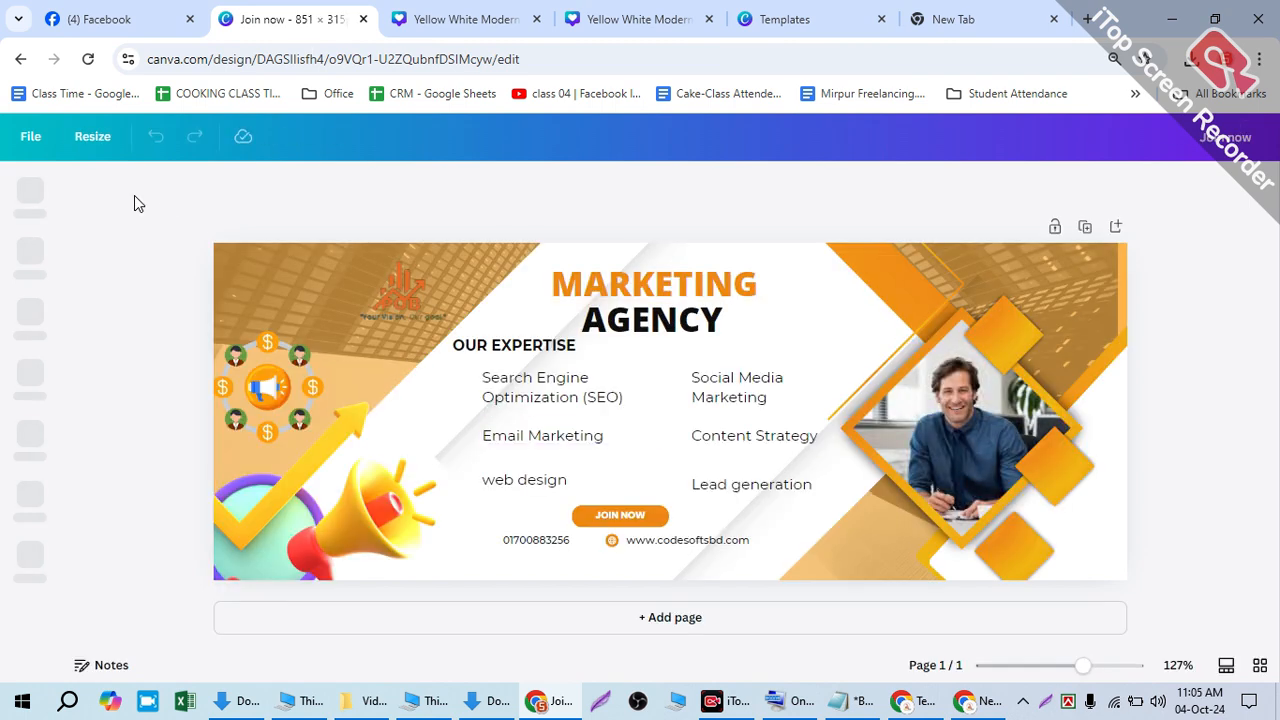
left_click(385, 286)
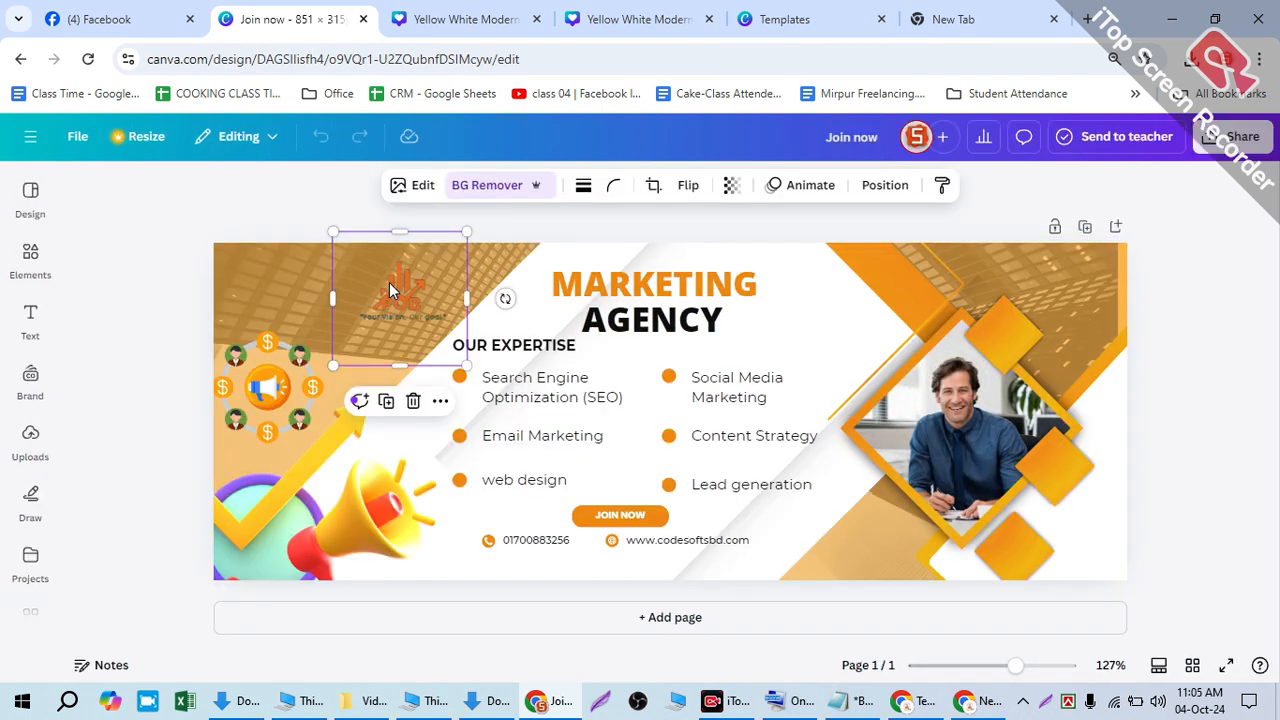
left_click_drag(385, 286, 361, 274)
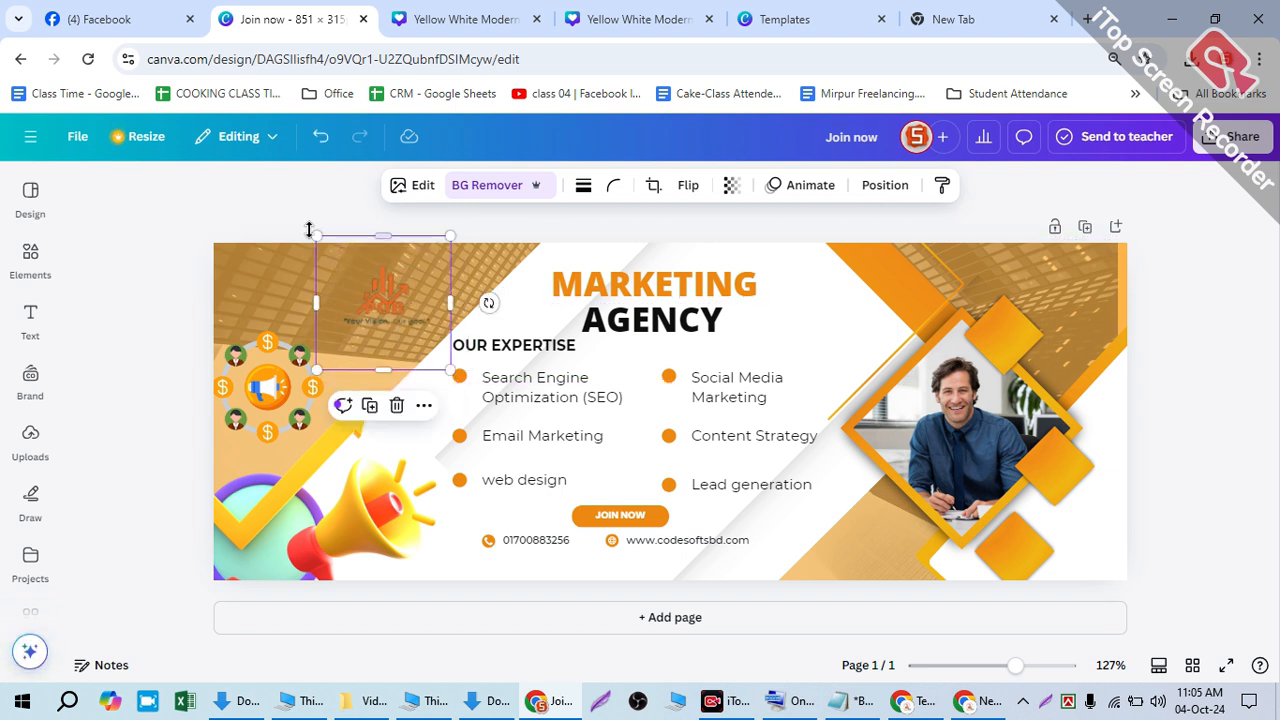
key("ctrl+z")
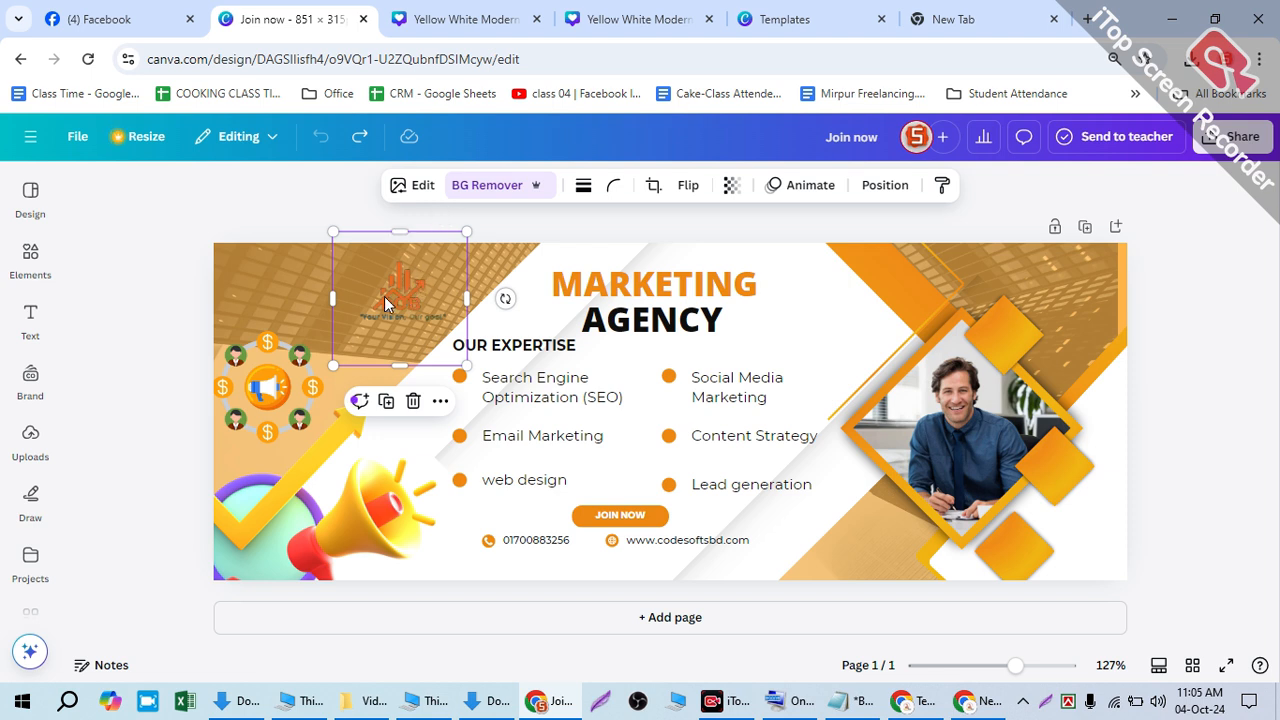
left_click_drag(398, 294, 843, 315)
left_click(1218, 285)
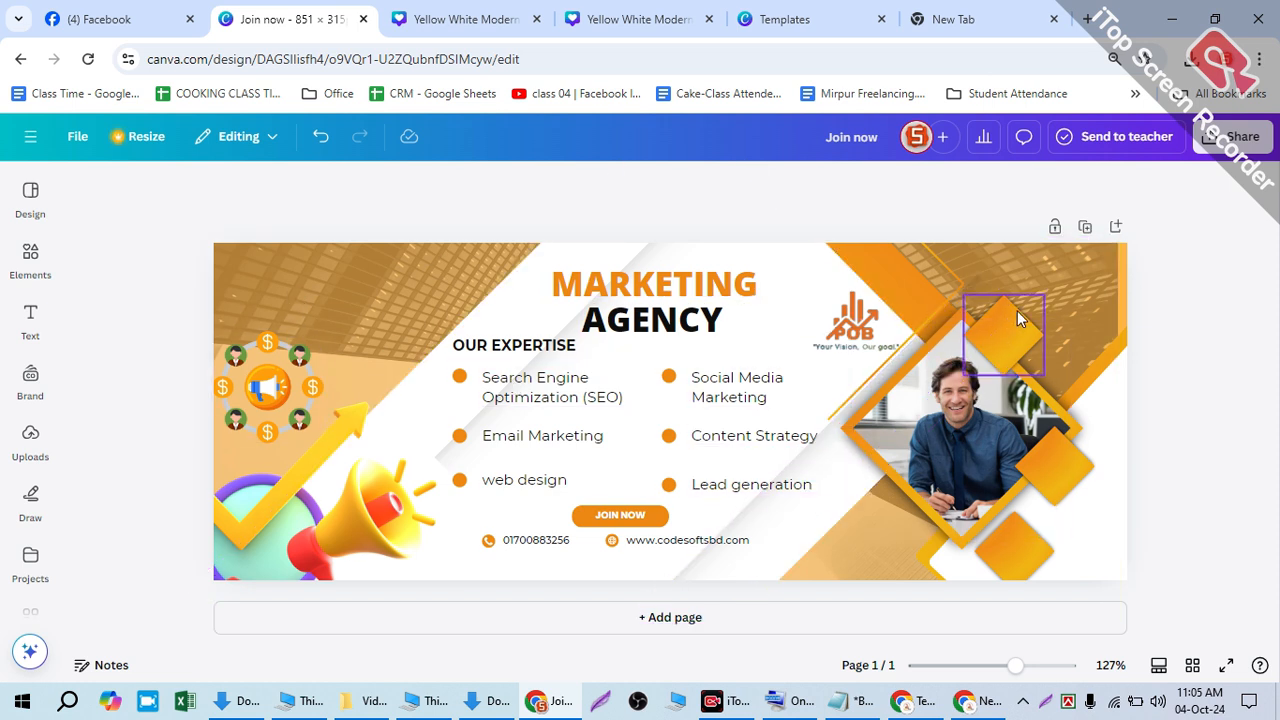
- Nudge the POB logo and enlarge the dollar-people circle graphic in the top-left corner
left_click(819, 303)
left_click_drag(819, 303, 815, 305)
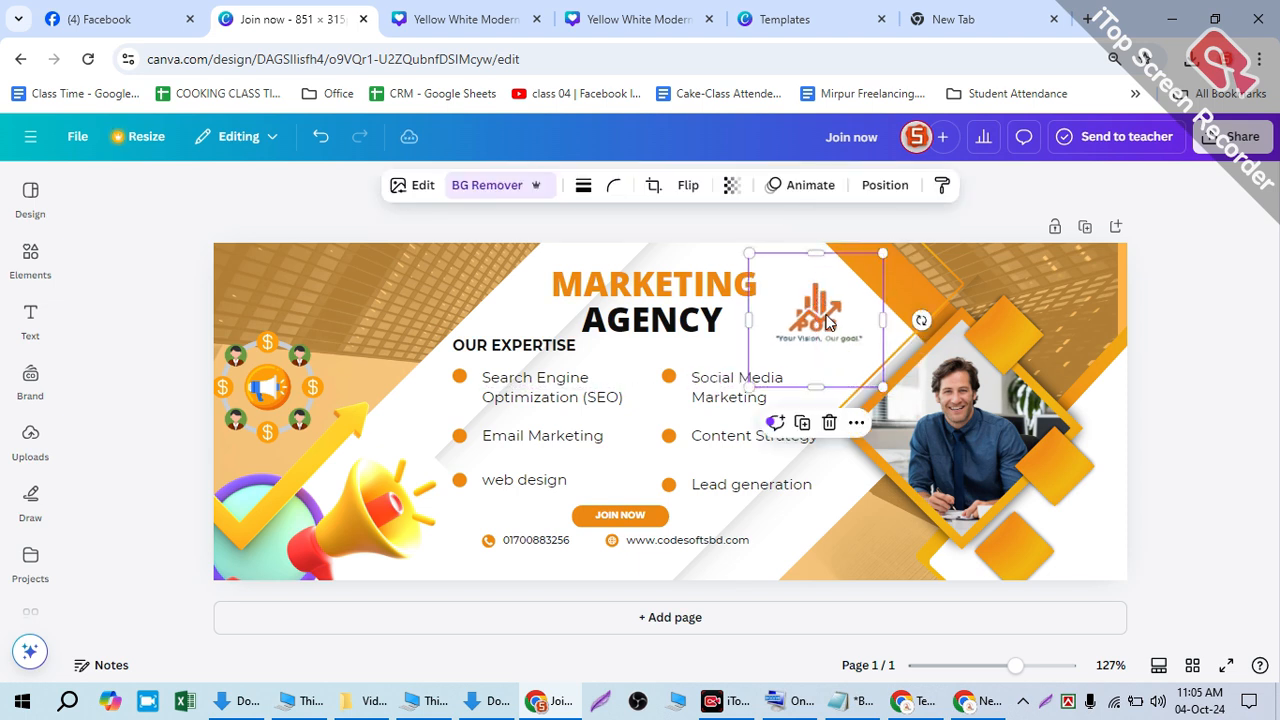
left_click_drag(246, 379, 273, 312)
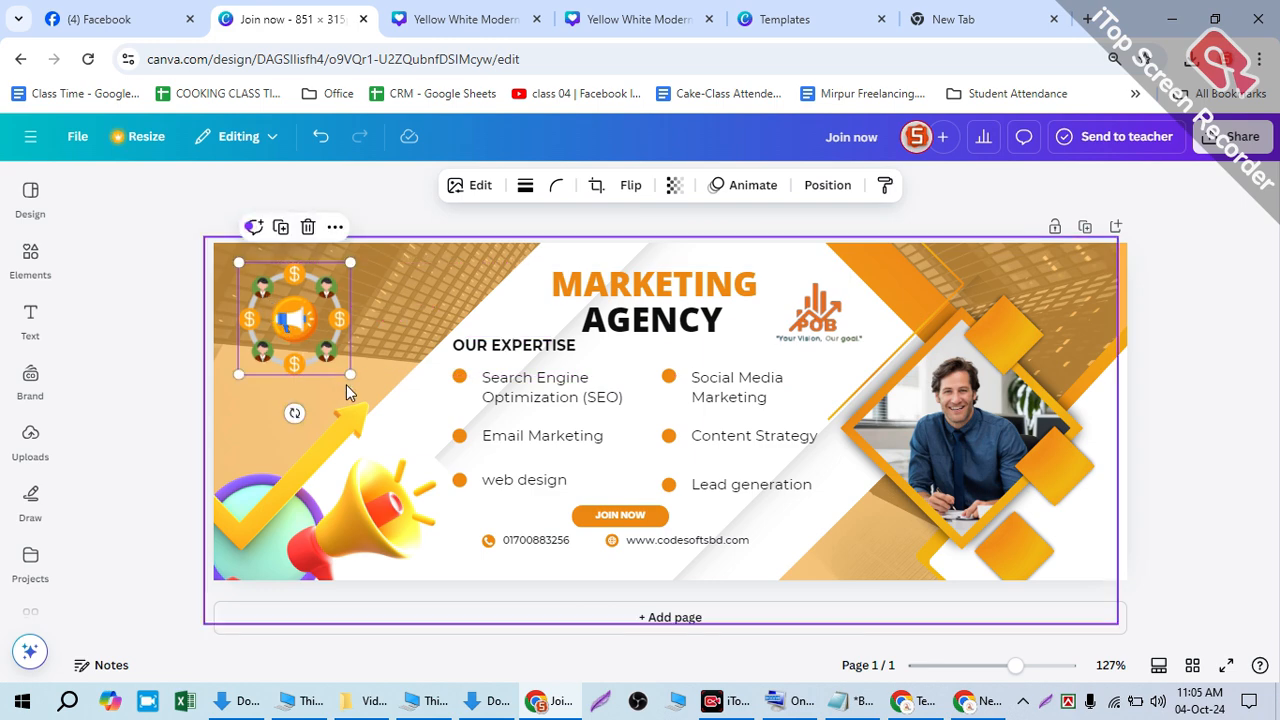
left_click_drag(349, 376, 368, 400)
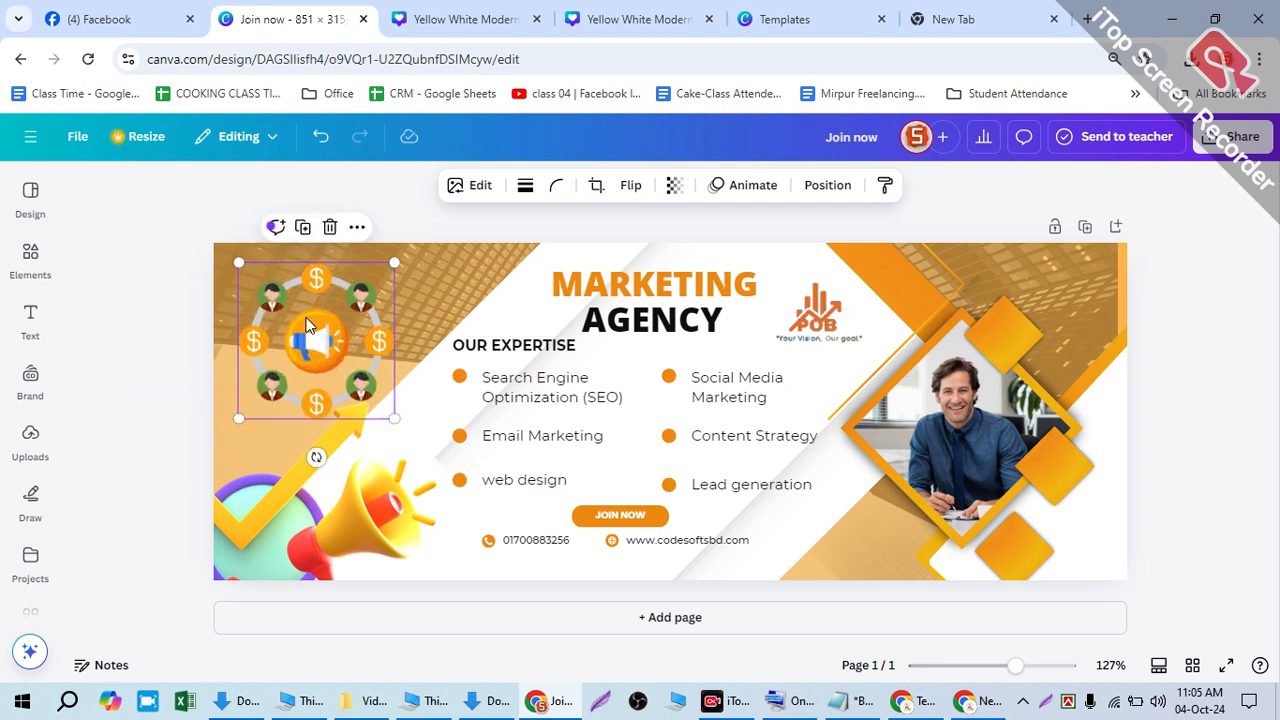
left_click_drag(308, 325, 297, 315)
- Crop the background building image and confirm with Done
left_click(432, 272)
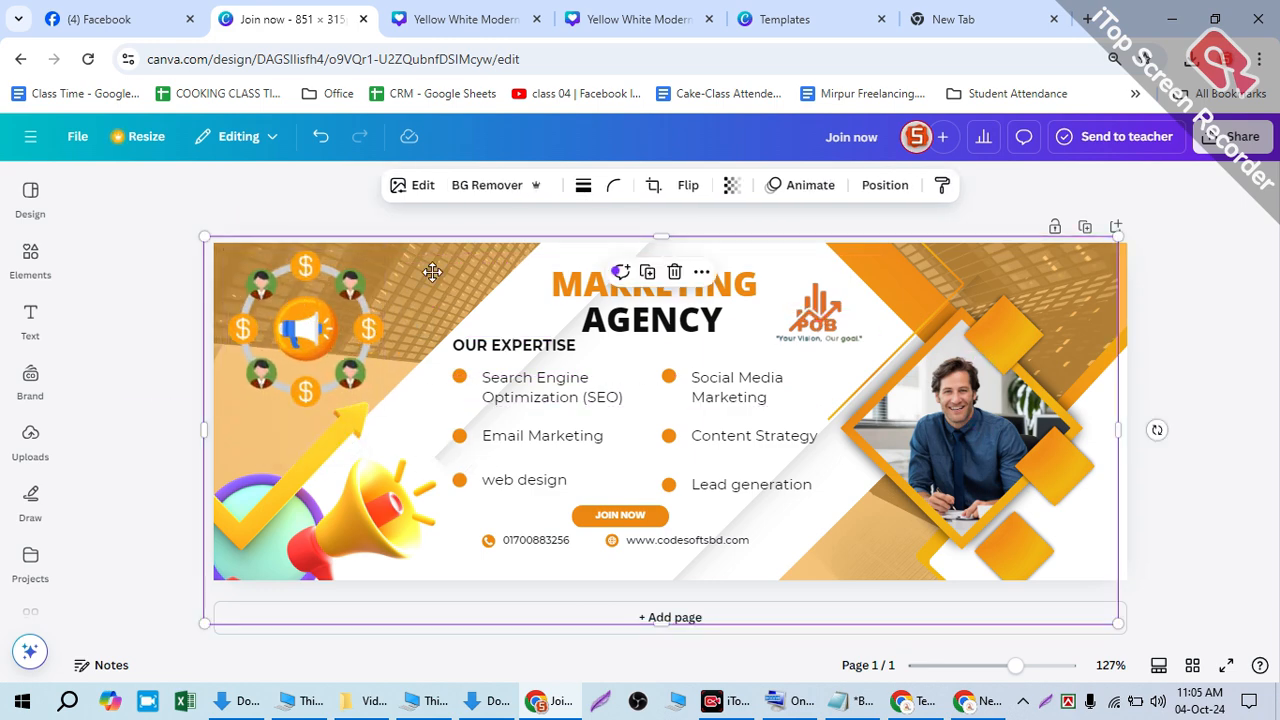
double_click(432, 272)
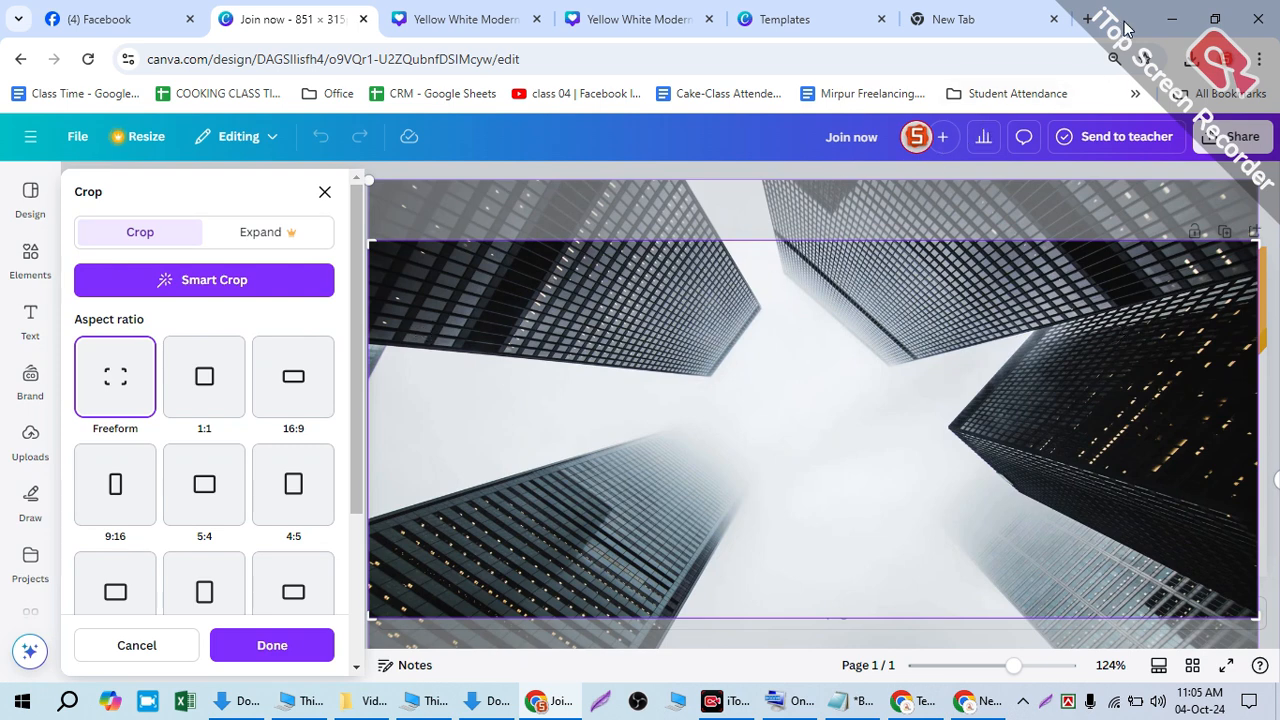
left_click(272, 645)
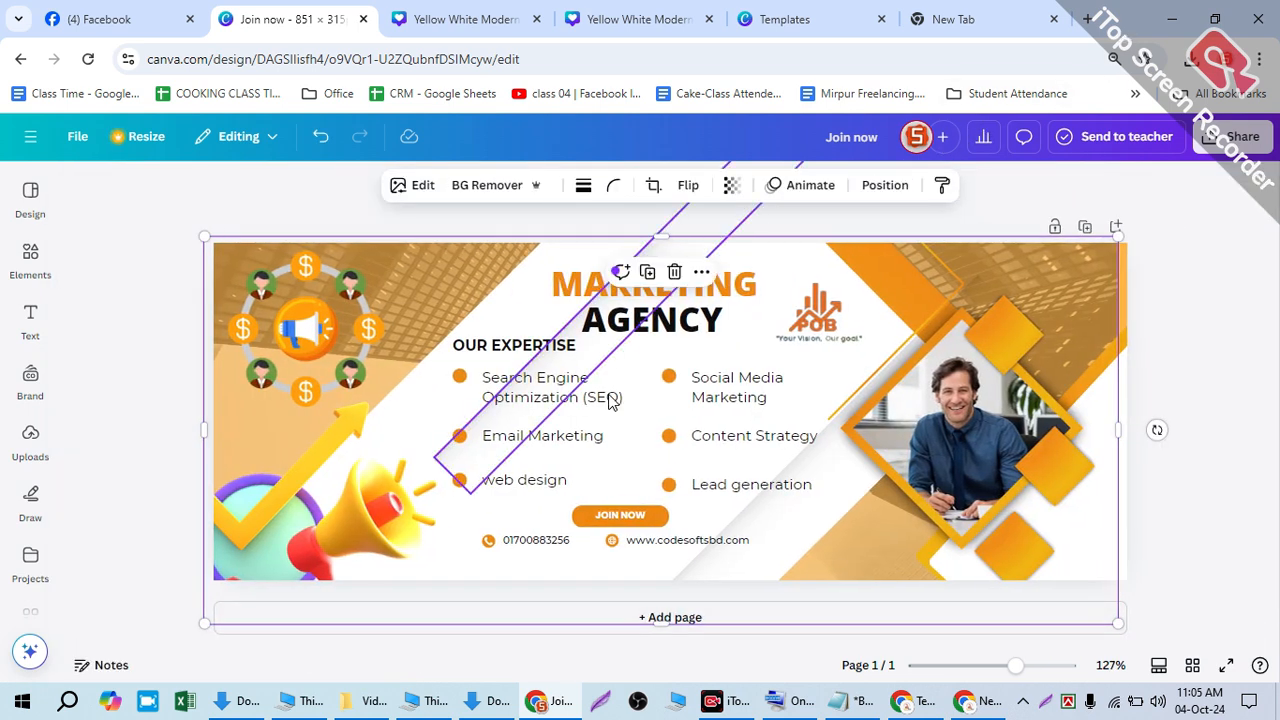
left_click(1278, 492)
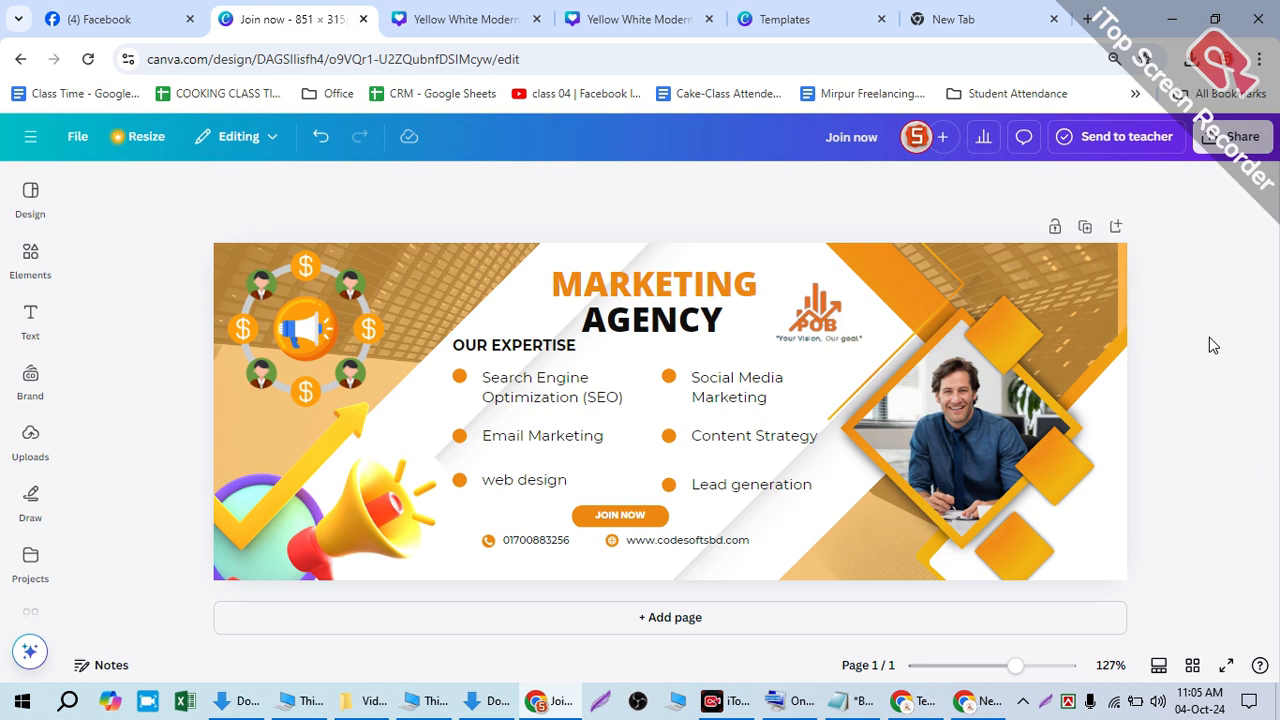
- Download the cover as a JPG, saving it in Downloads as 'POB Banner'
left_click(1208, 148)
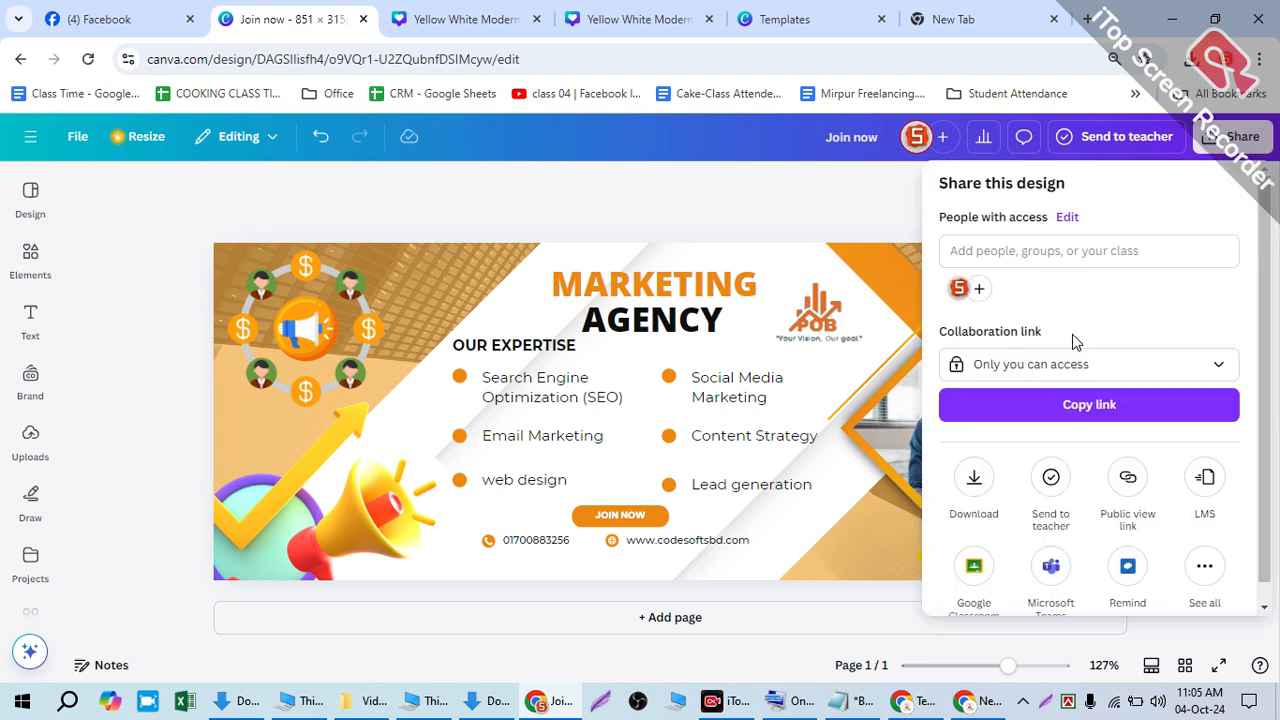
left_click(974, 478)
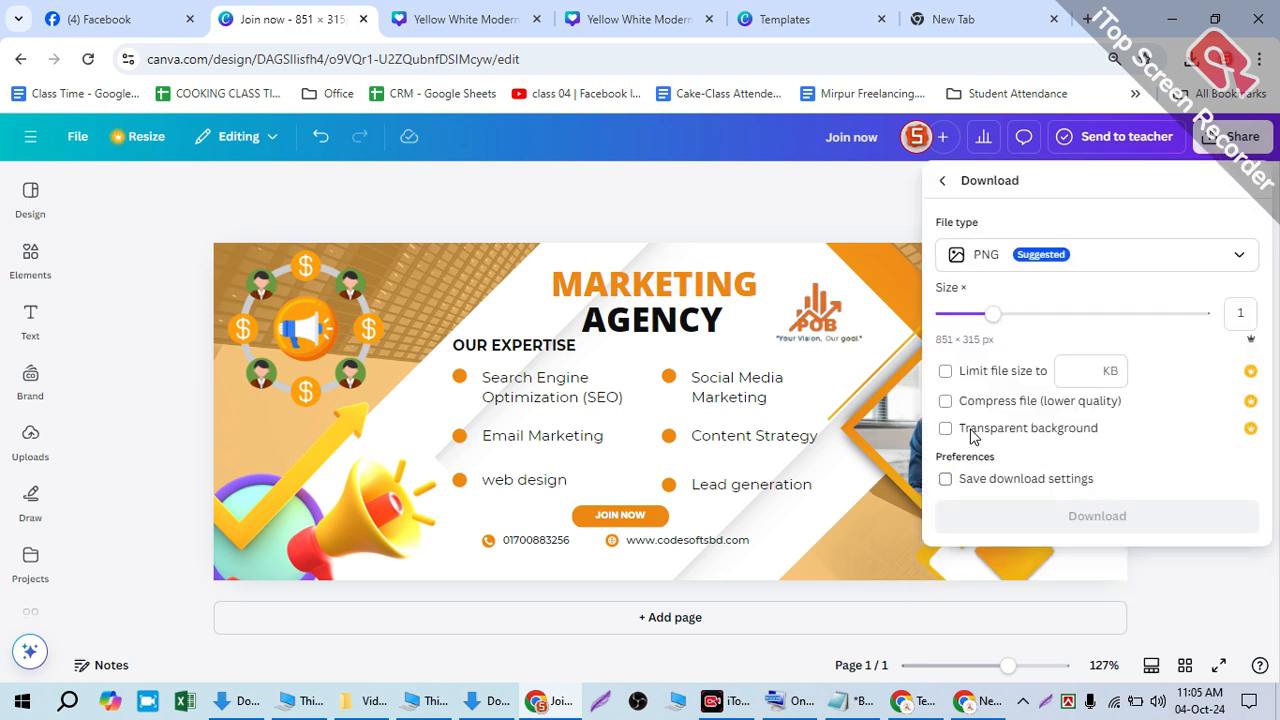
left_click(980, 257)
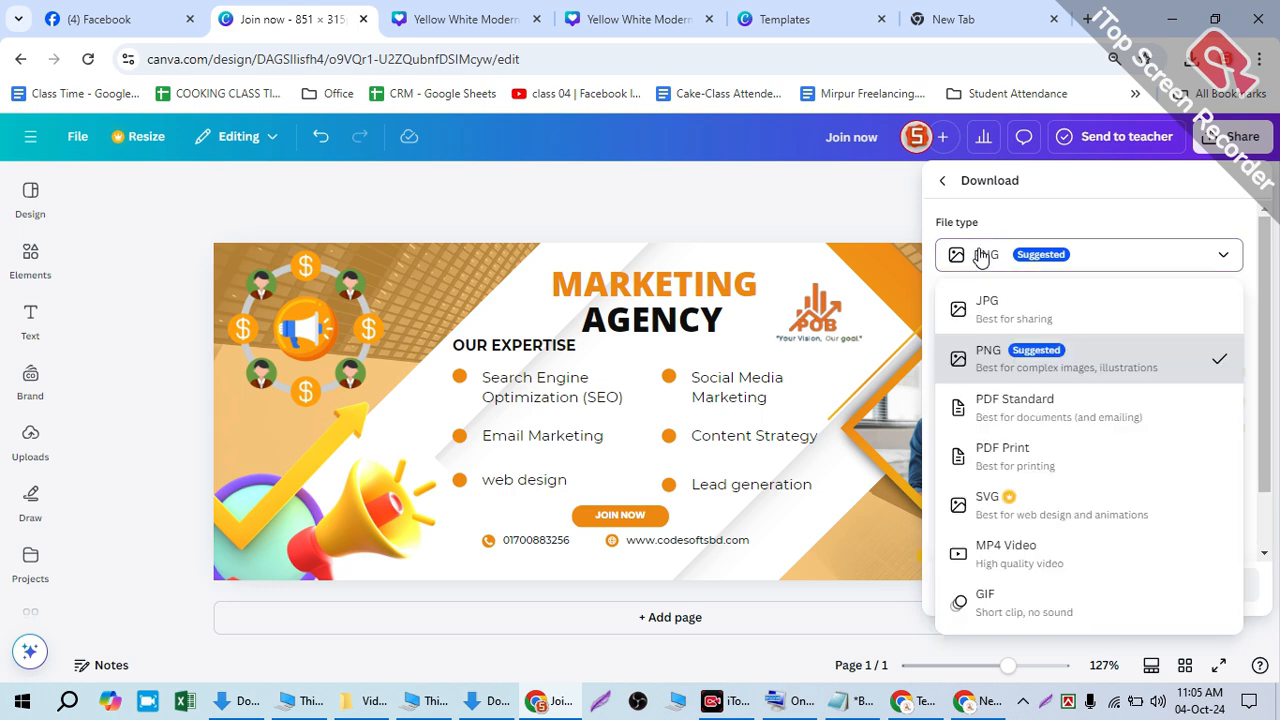
left_click(986, 306)
left_click(1226, 538)
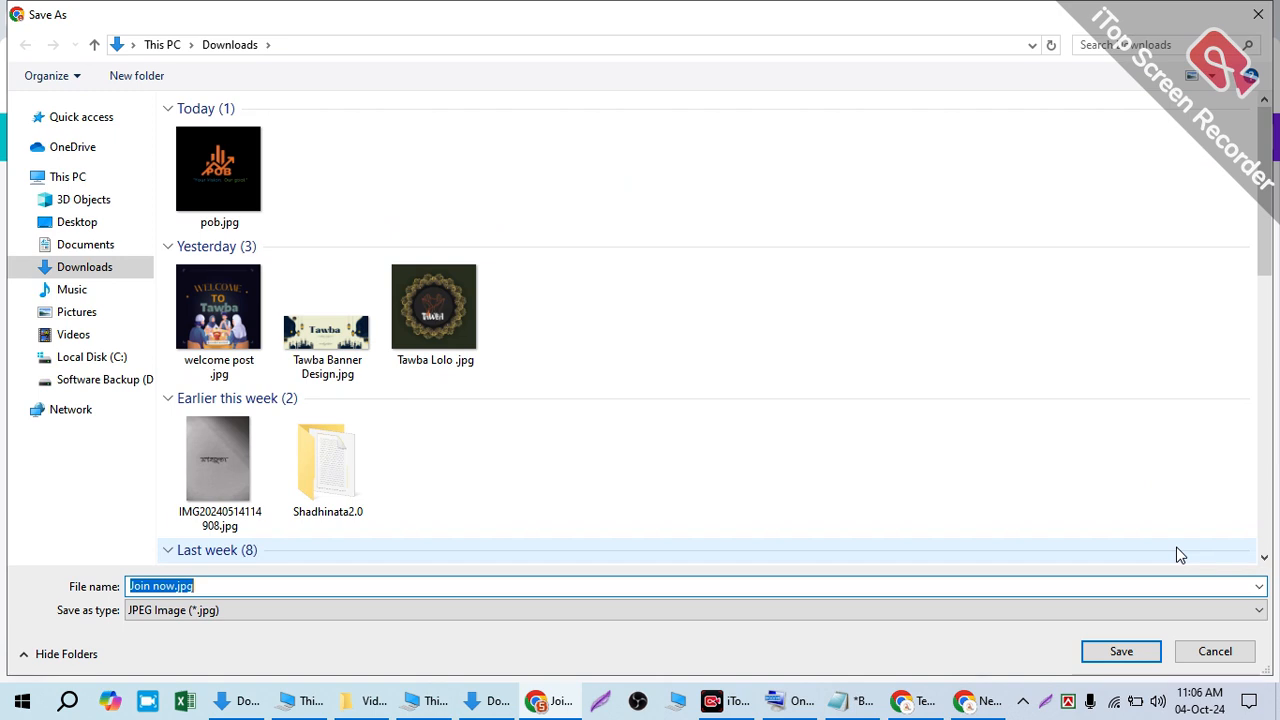
left_click(158, 585)
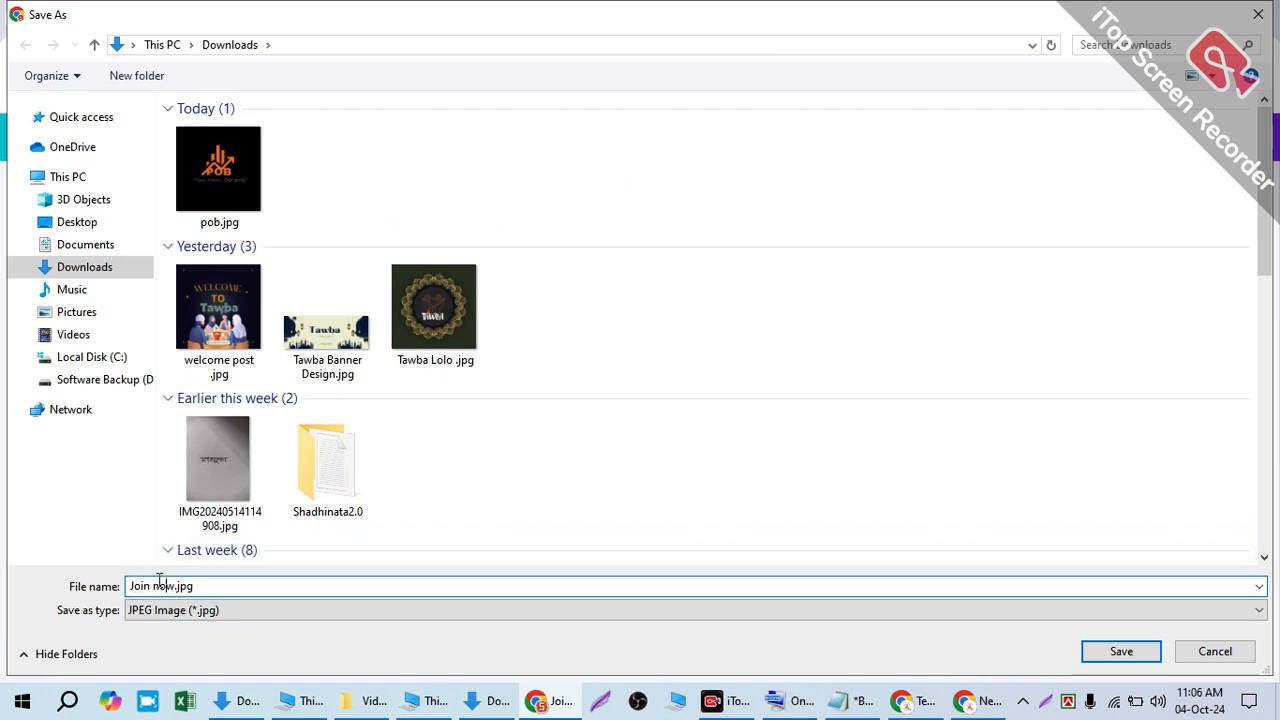
left_click_drag(167, 585, 86, 600)
type("POB Banner")
key("Return")
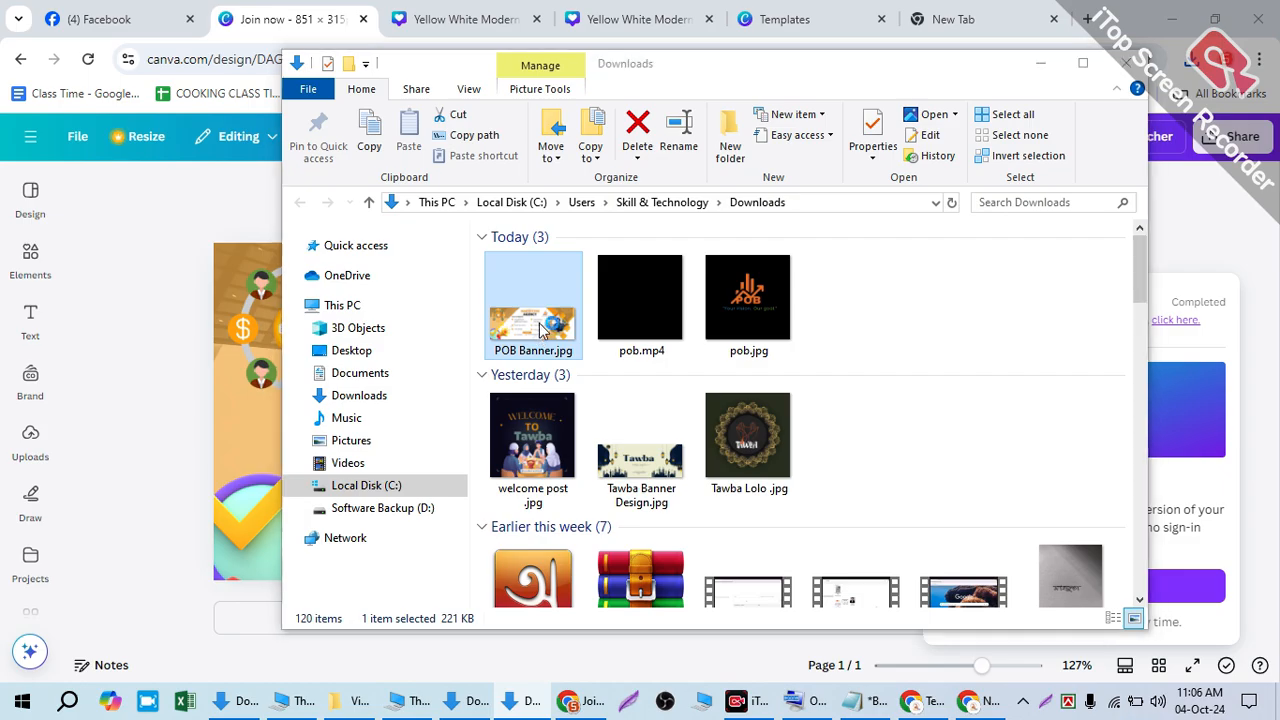
- Preview POB Banner.jpg full size, then close it and return to the Canva editor
double_click(540, 330)
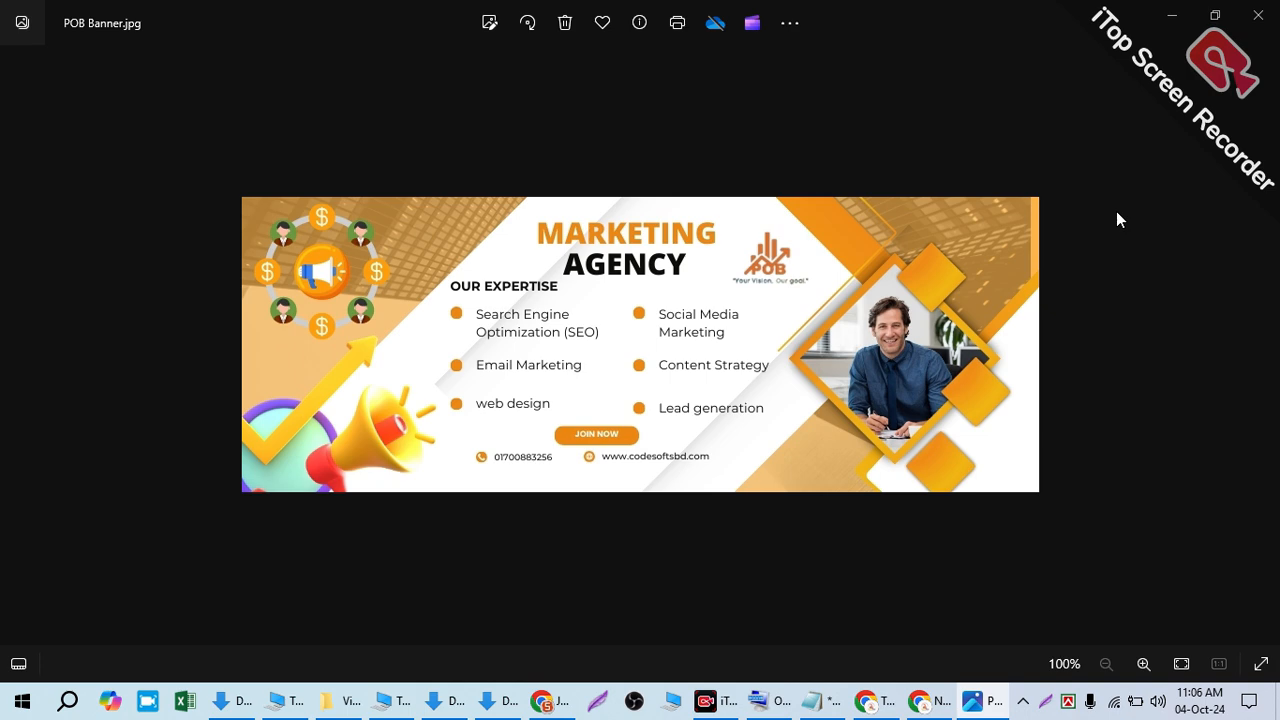
left_click(1258, 15)
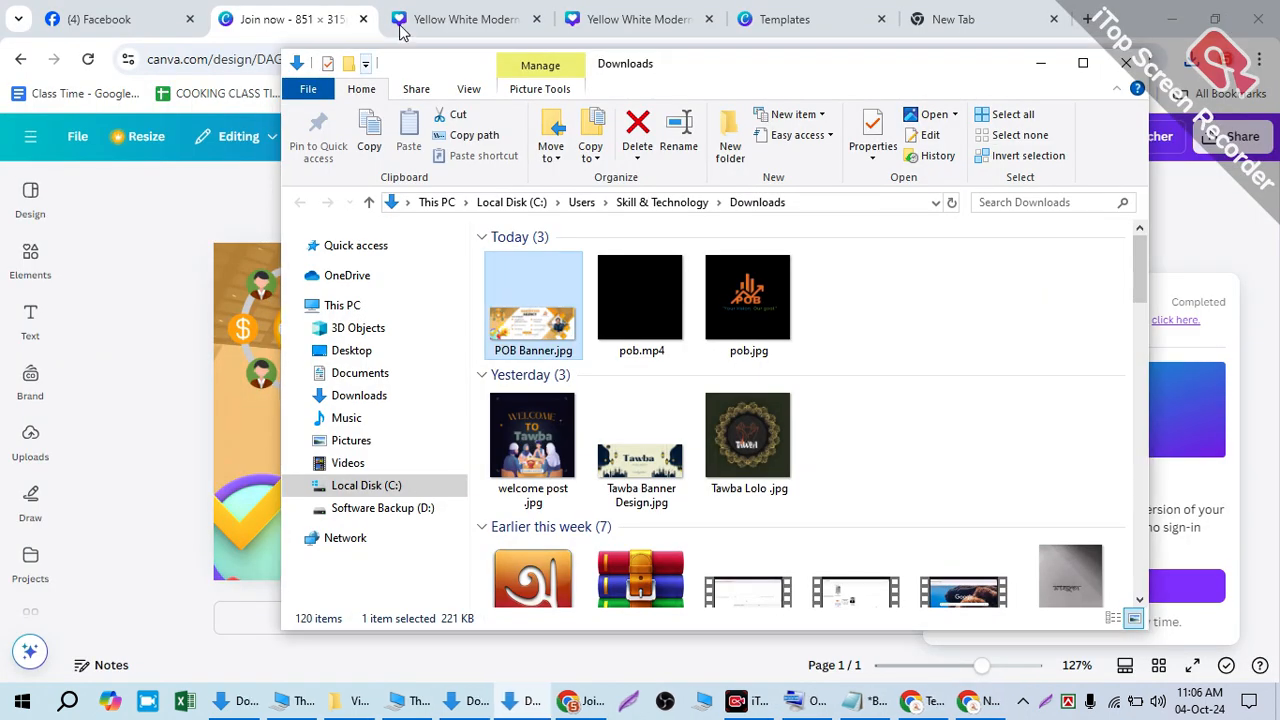
left_click(220, 186)
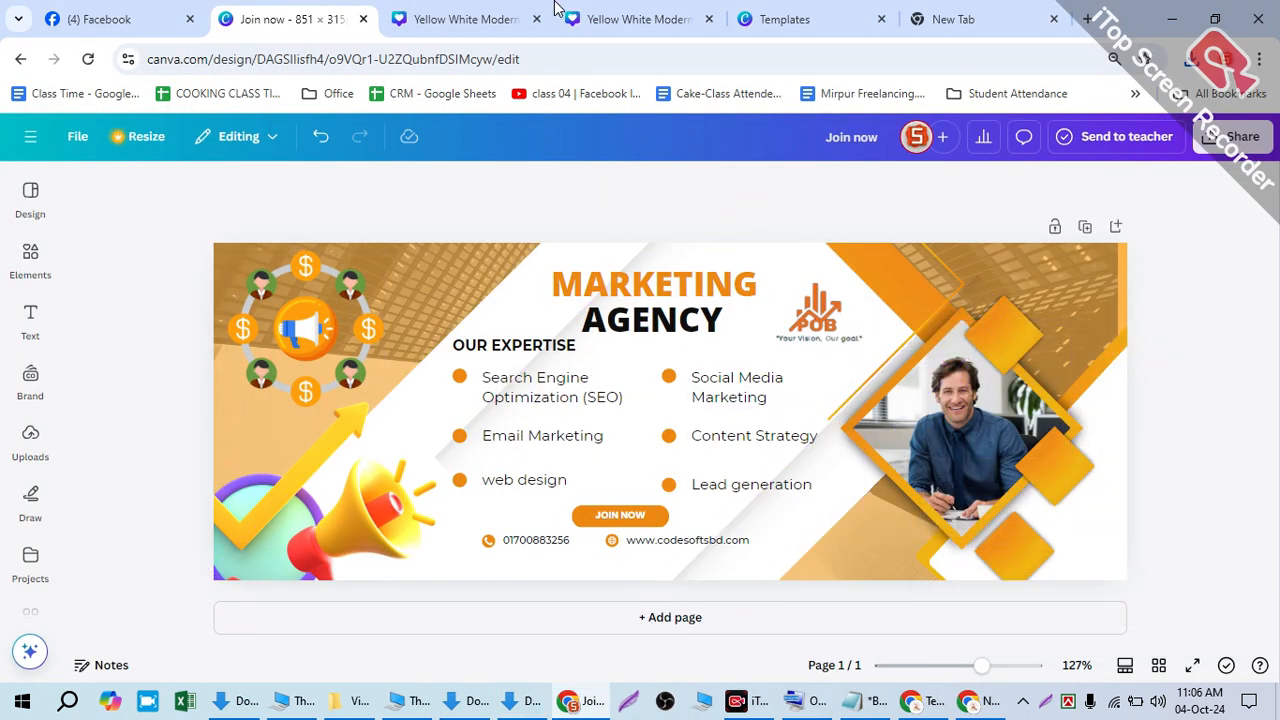
- Glance through the other open template tabs, then return to the cover design
left_click(470, 18)
left_click(600, 19)
left_click(757, 24)
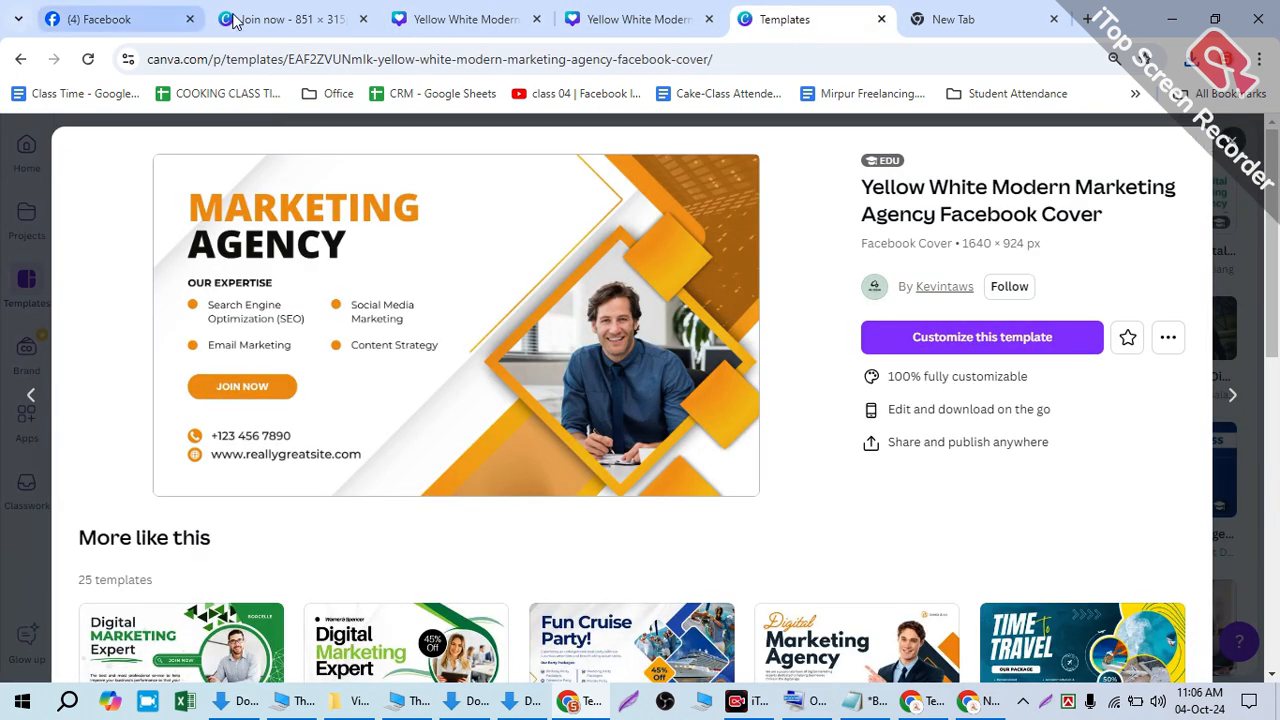
left_click(300, 19)
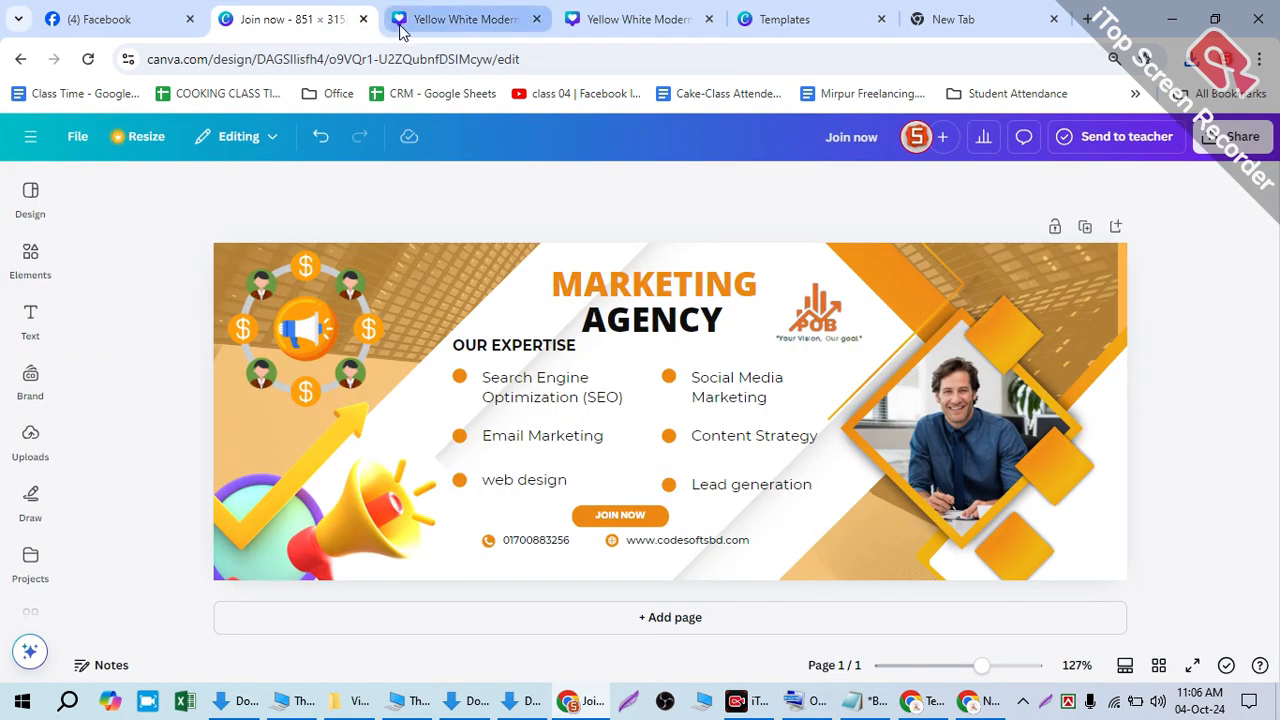
- Search the Design templates for 'digtal agency'
left_click(29, 198)
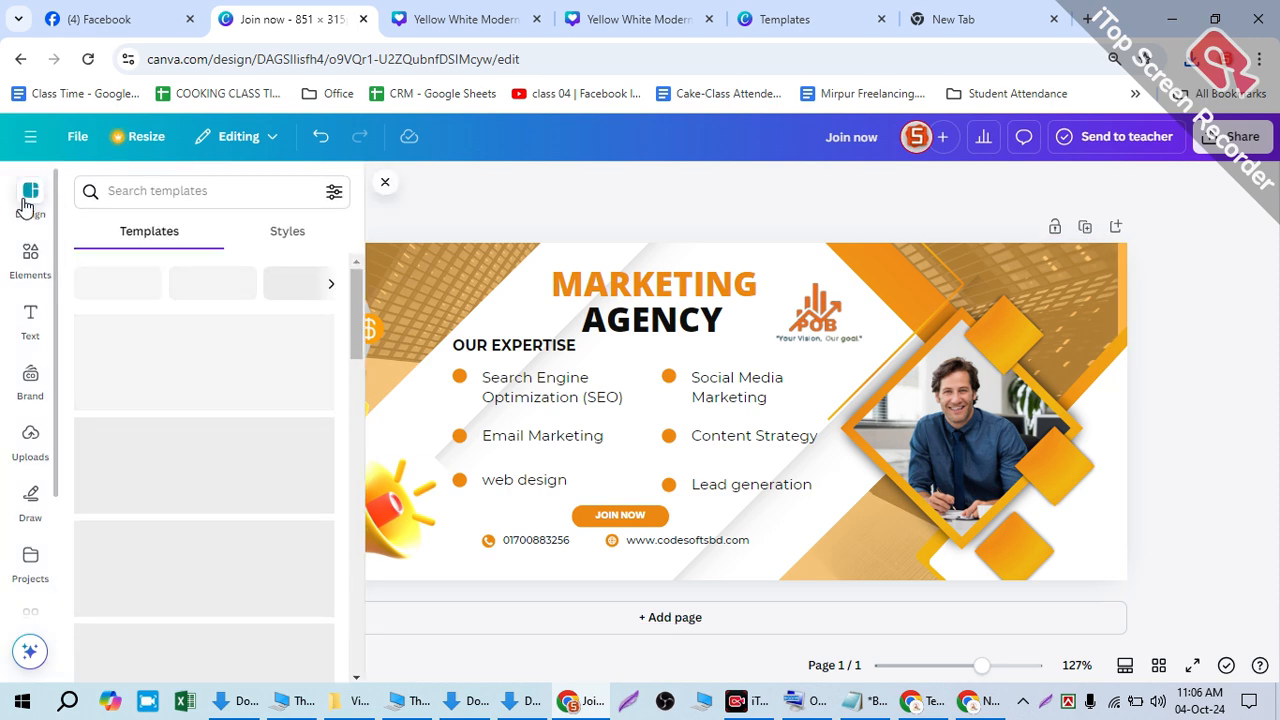
scroll(240, 389, "down", 6)
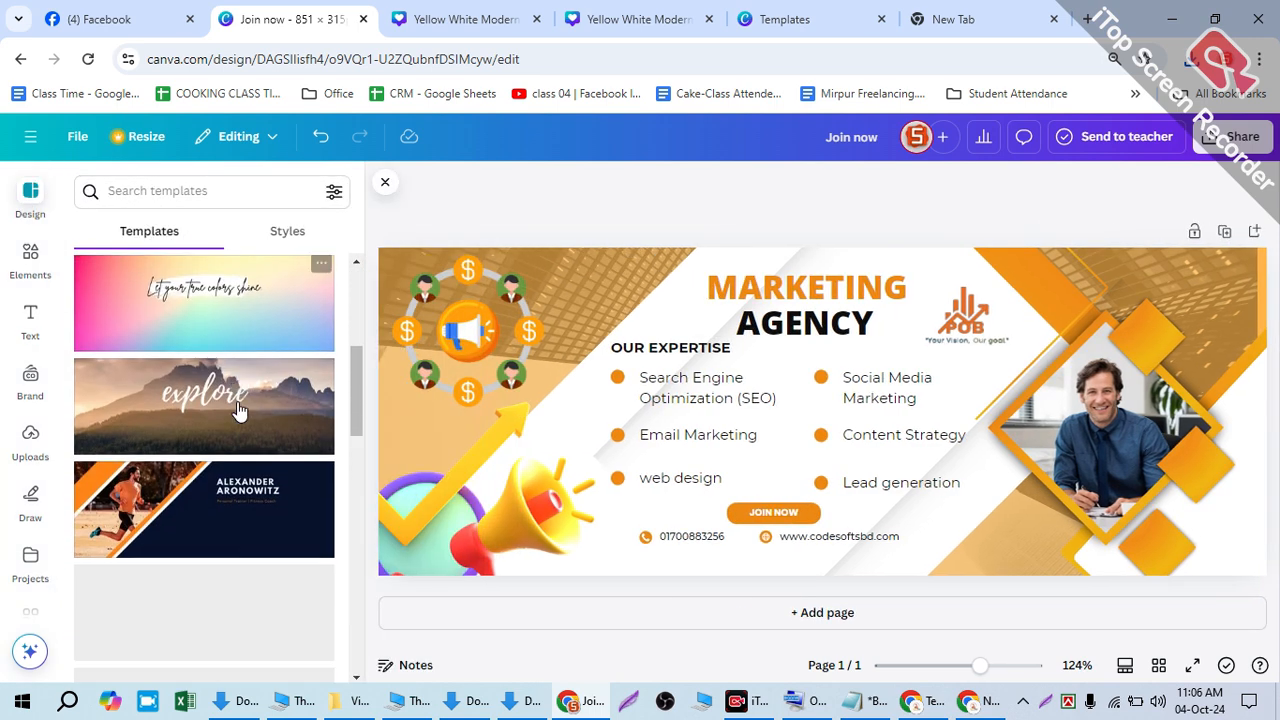
scroll(234, 423, "up", 2)
left_click(184, 186)
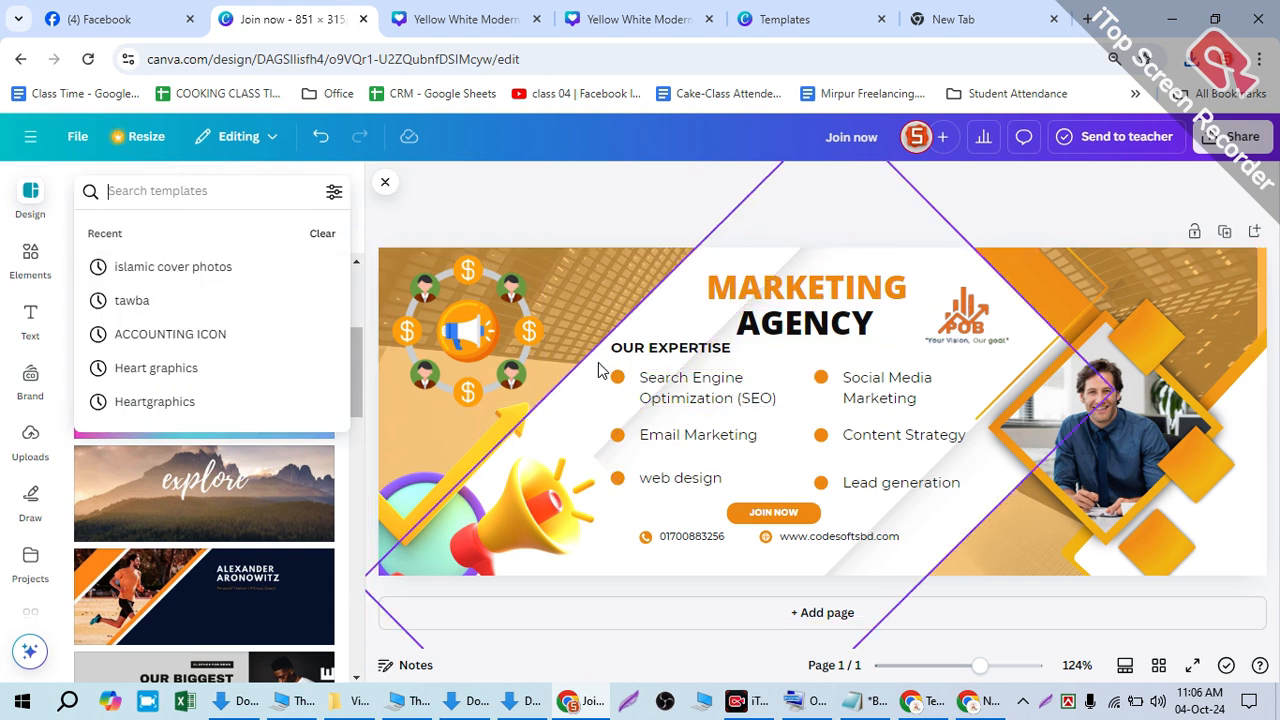
type("dig")
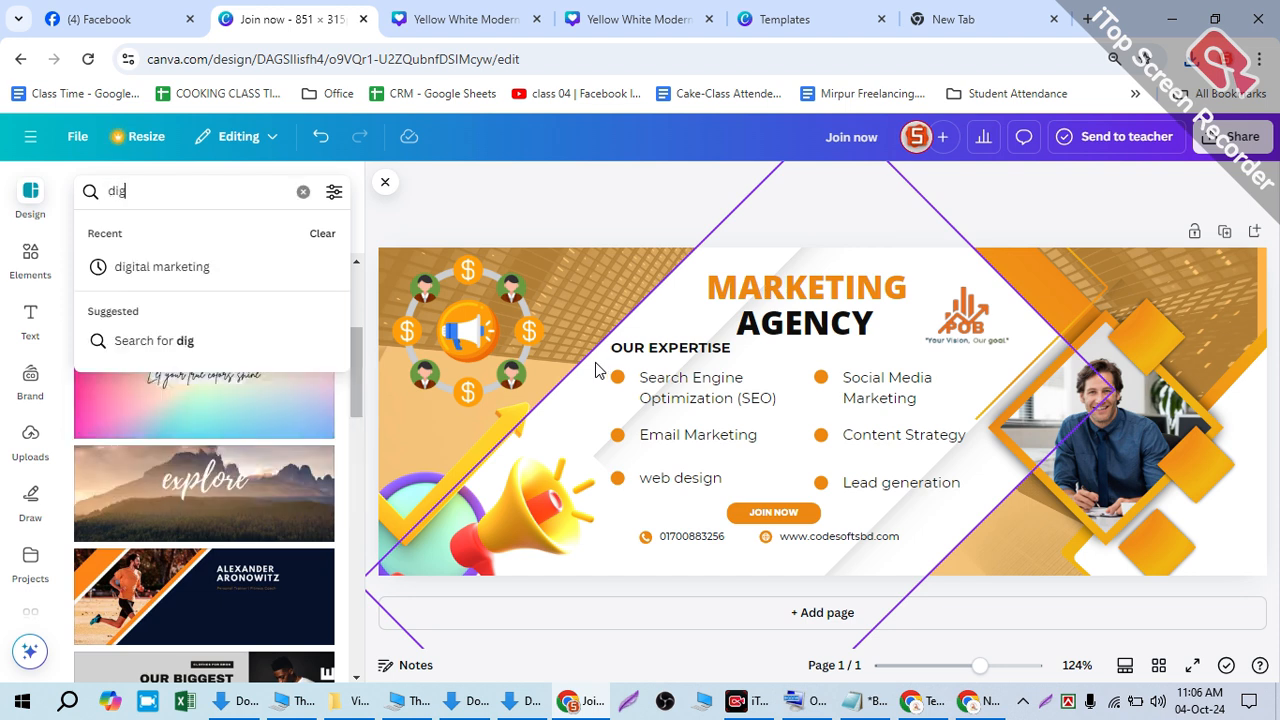
type("tal agenc")
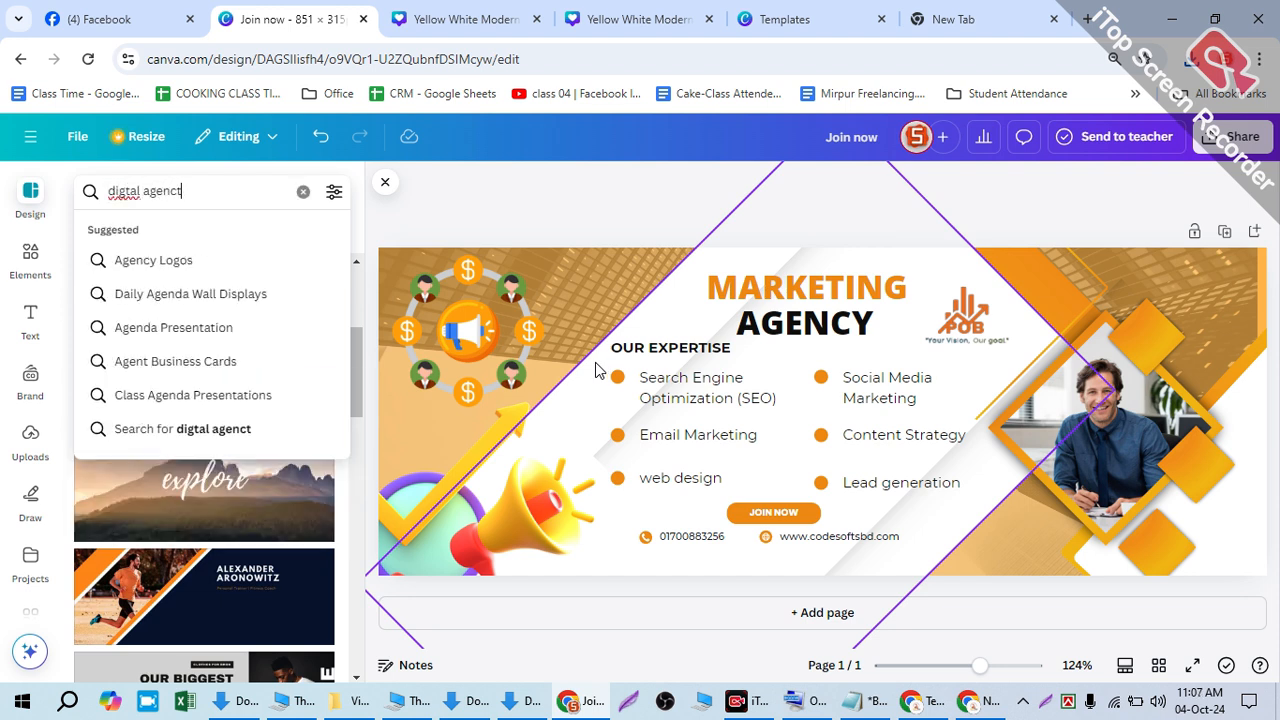
type("y")
key("Return")
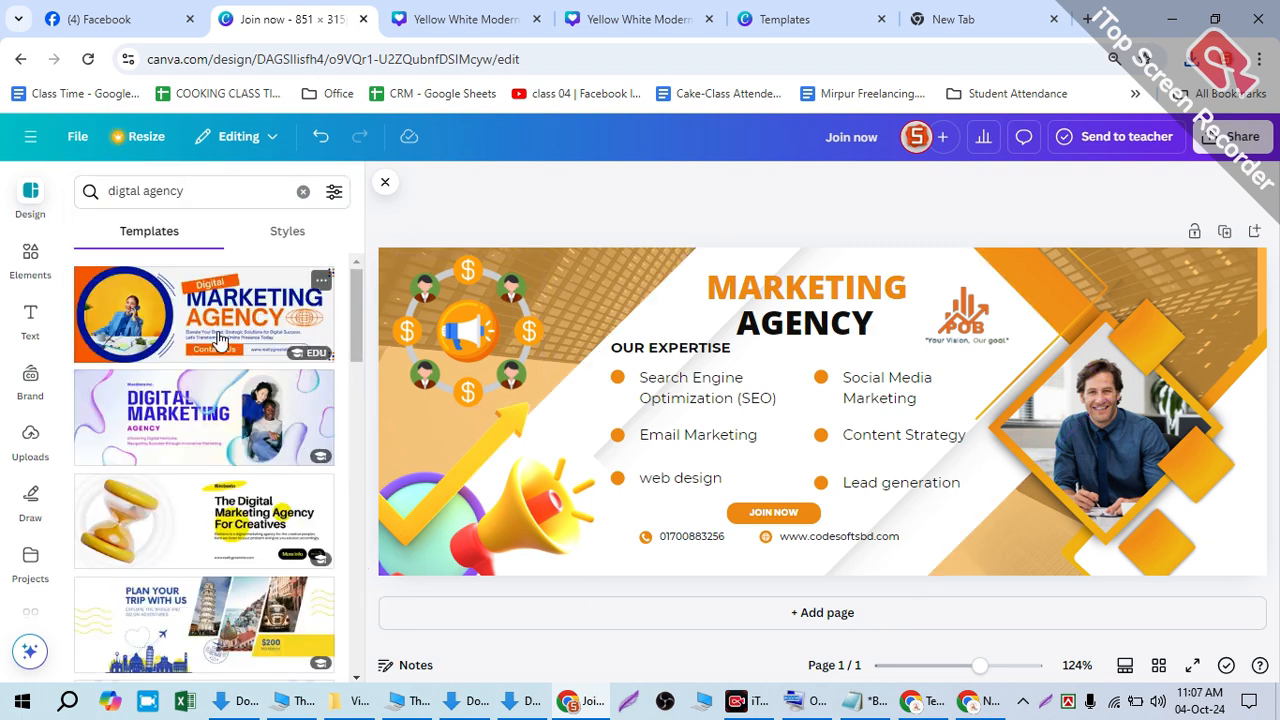
scroll(185, 425, "down", 2)
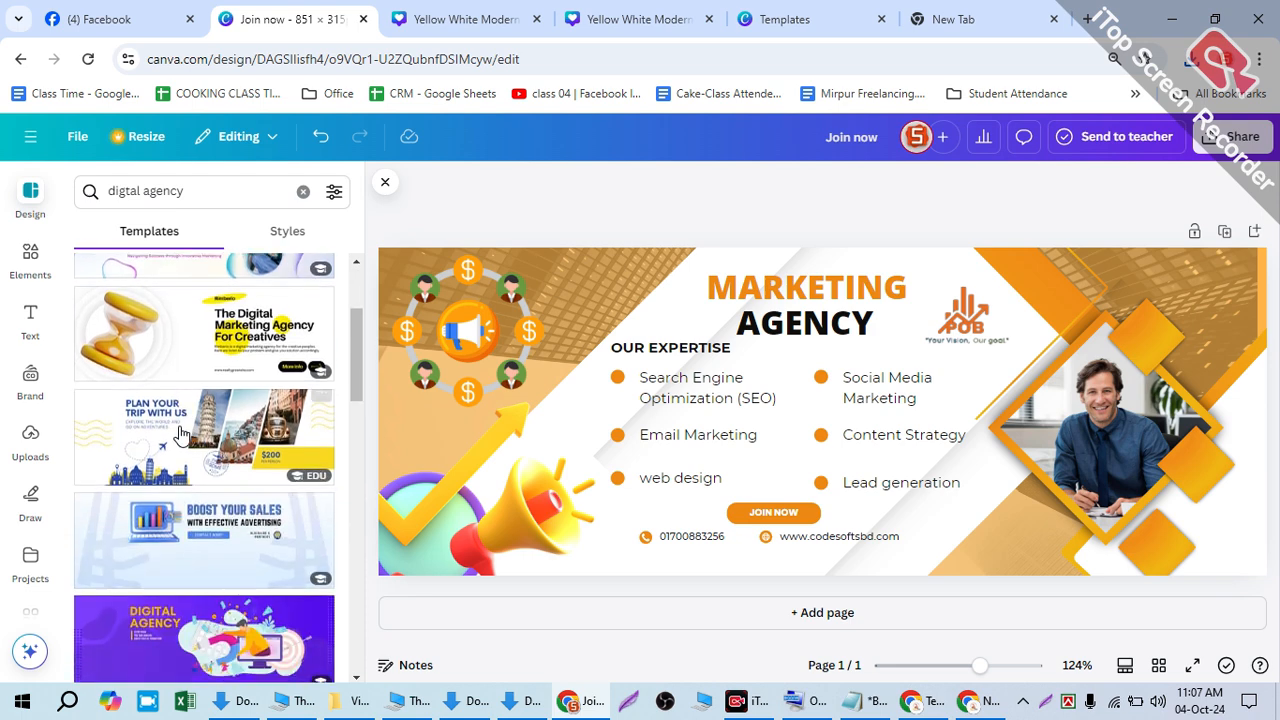
scroll(230, 458, "down", 10)
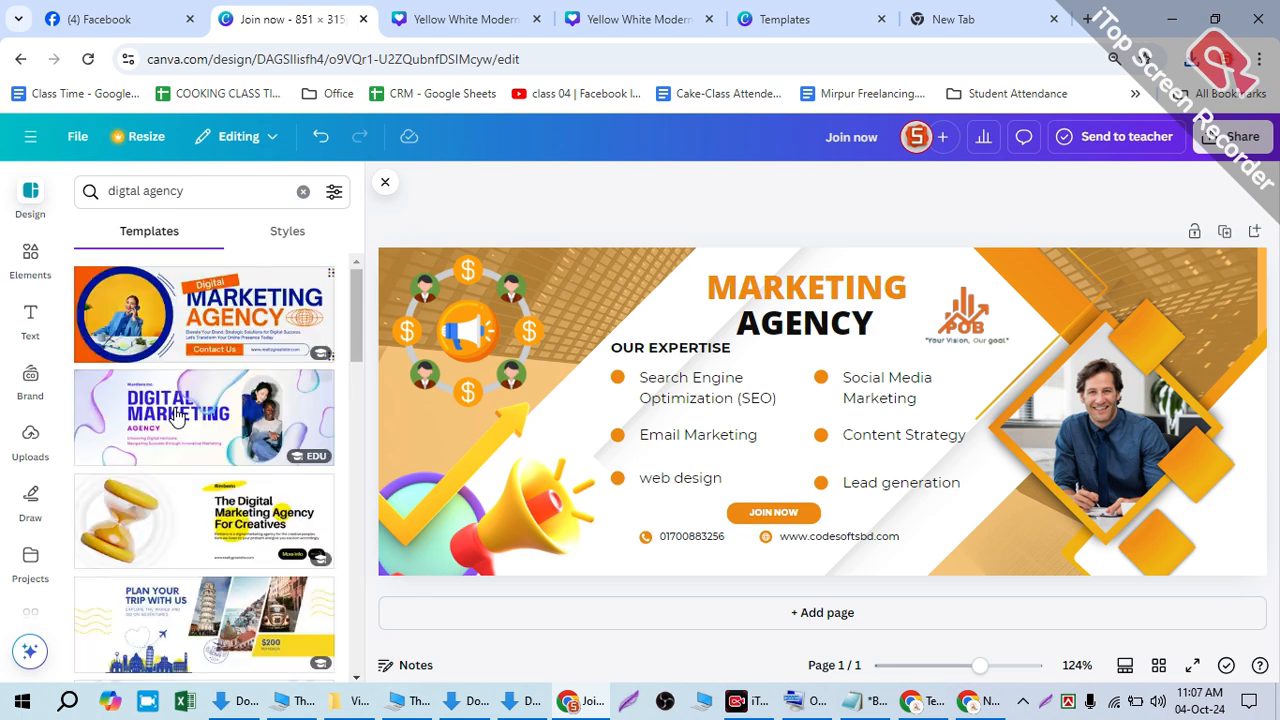
- Dismiss the first template's add-page prompt and pick the White and Orange Marketing Agency cover instead
left_click(184, 412)
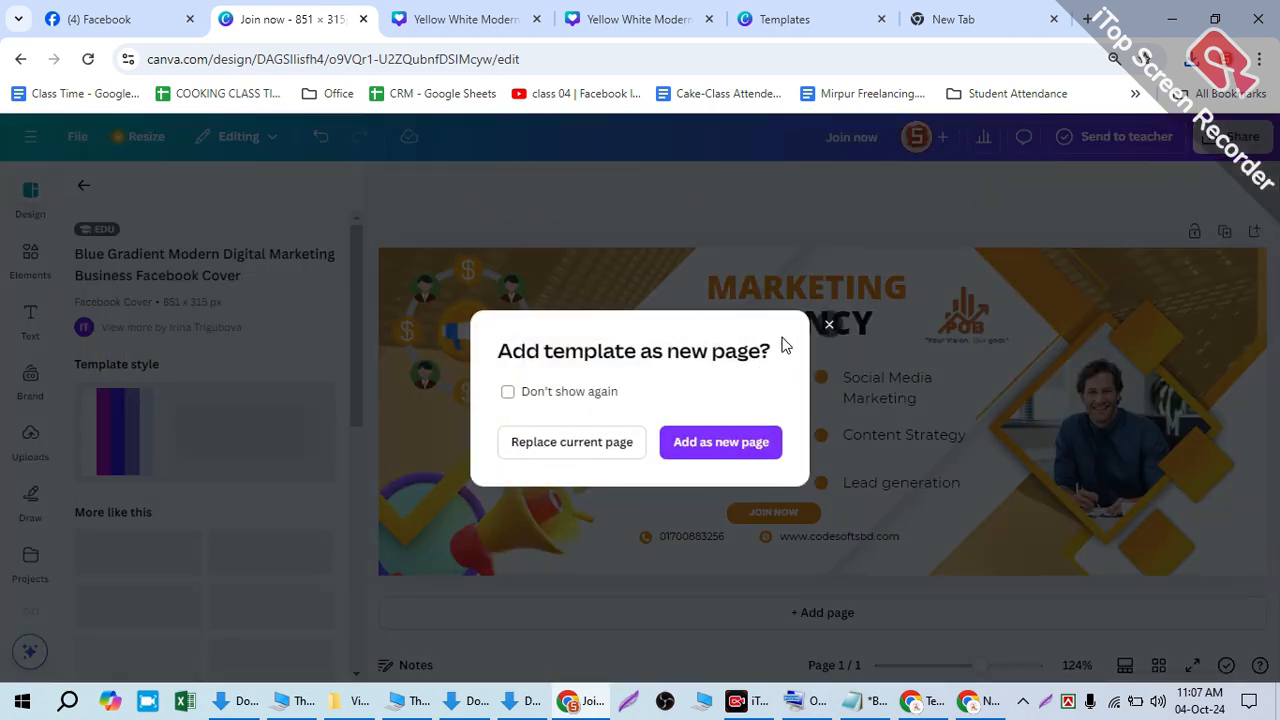
left_click(829, 324)
scroll(170, 500, "down", 2)
scroll(170, 512, "down", 1)
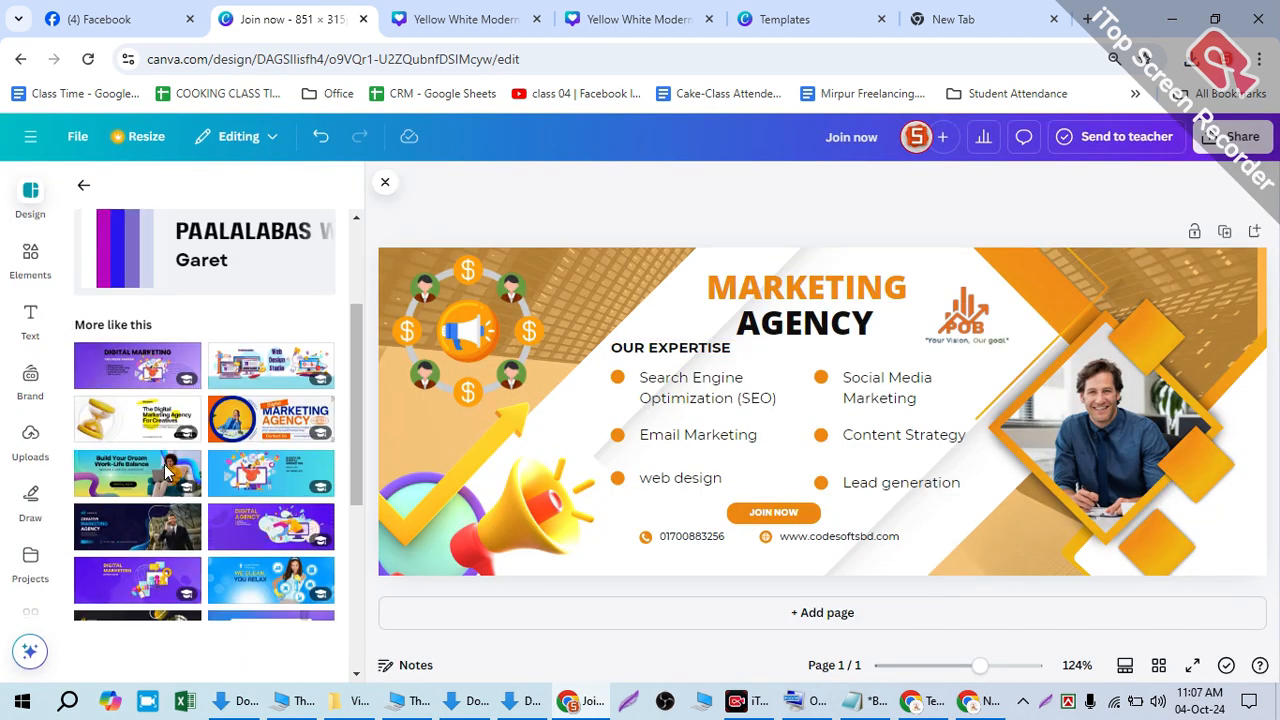
left_click(268, 423)
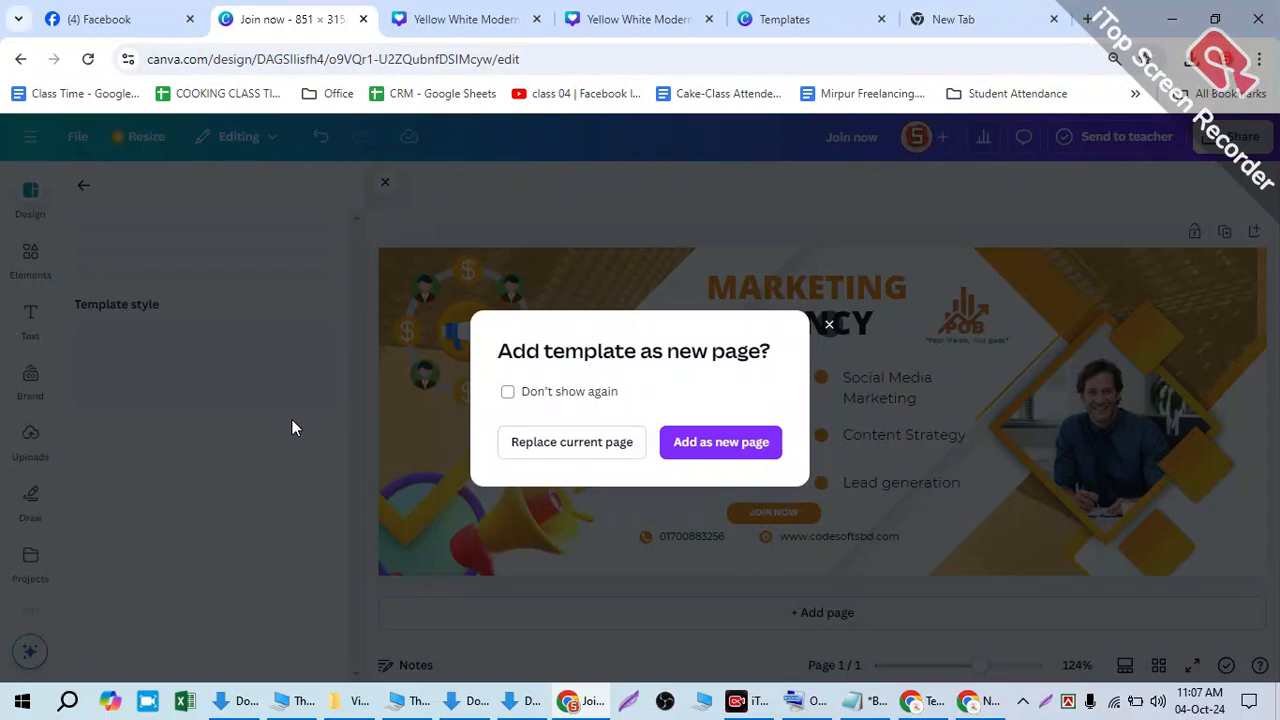
- Add the White and Orange Digital Marketing Agency template as page 2 and compare both pages
left_click(678, 444)
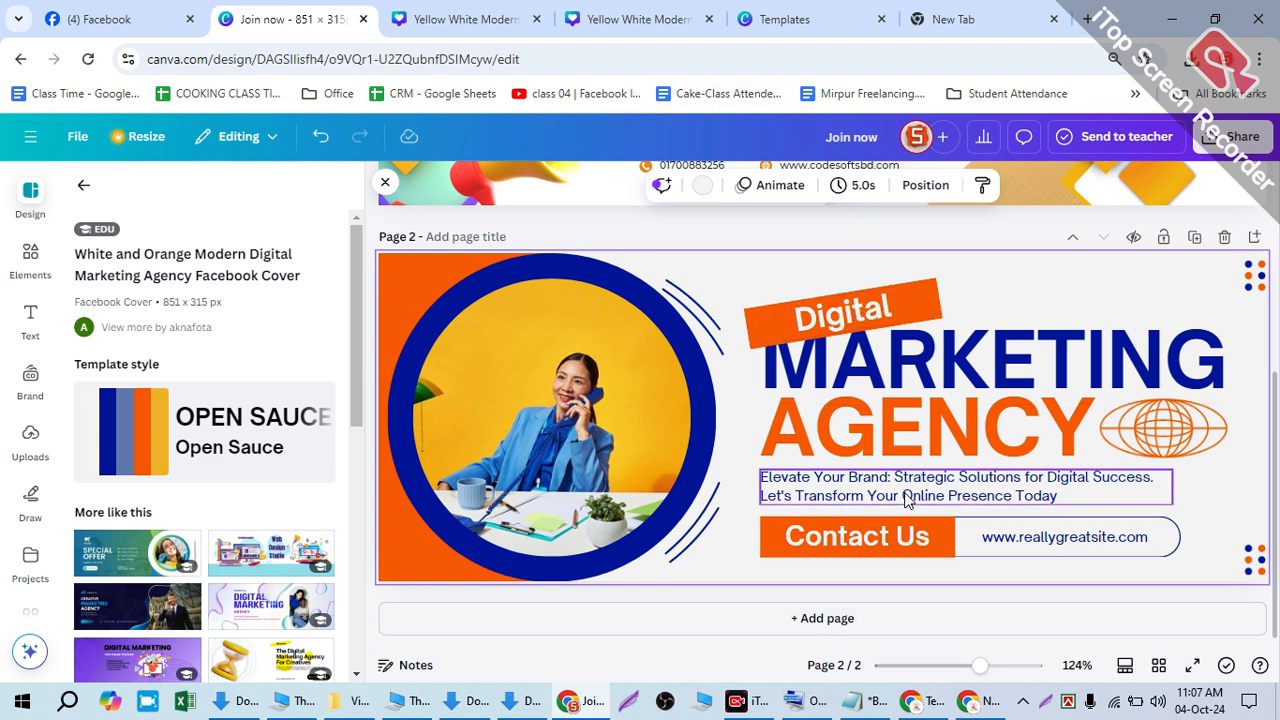
scroll(757, 428, "up", 4)
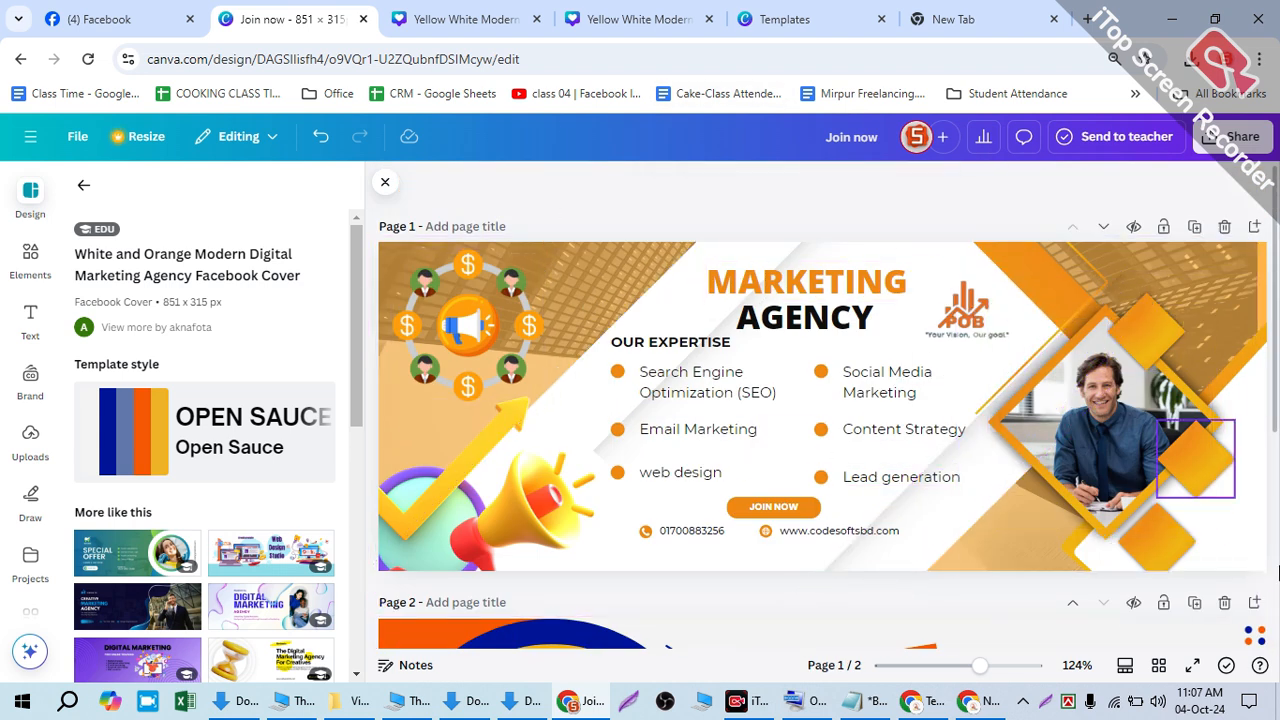
scroll(183, 437, "down", 1)
scroll(183, 437, "down", 5)
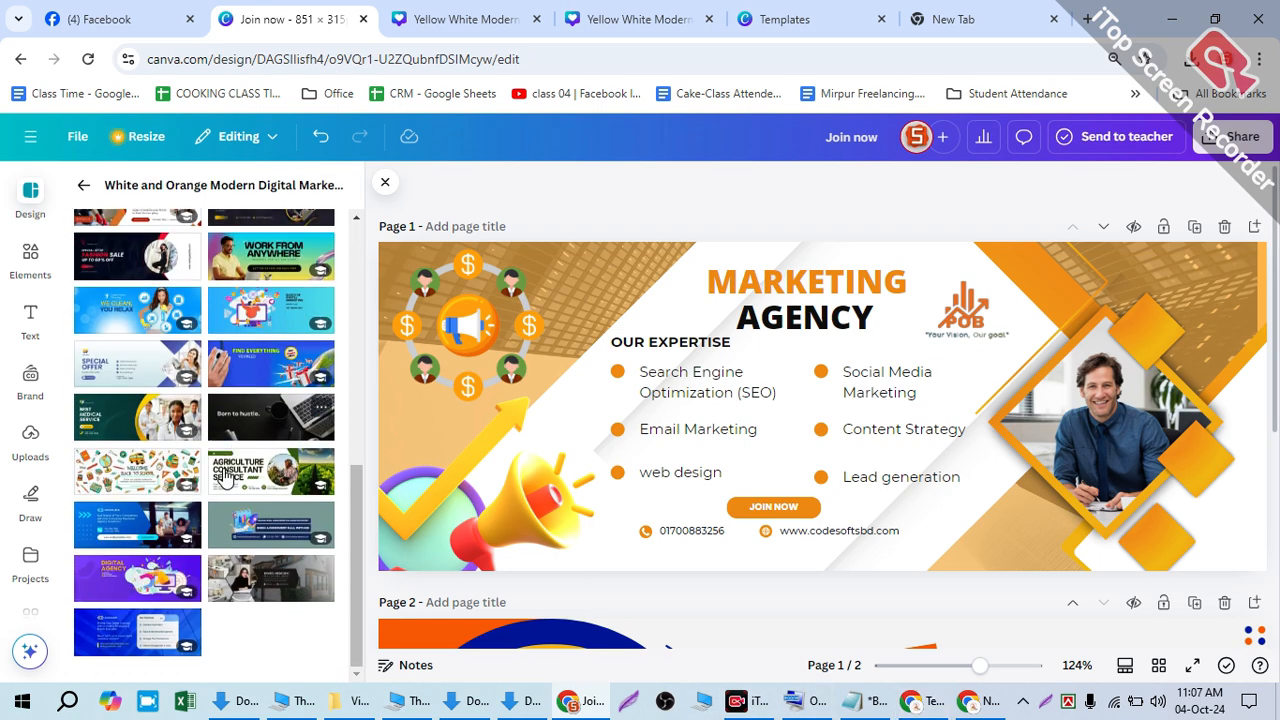
scroll(1000, 559, "down", 1)
scroll(1004, 567, "down", 3)
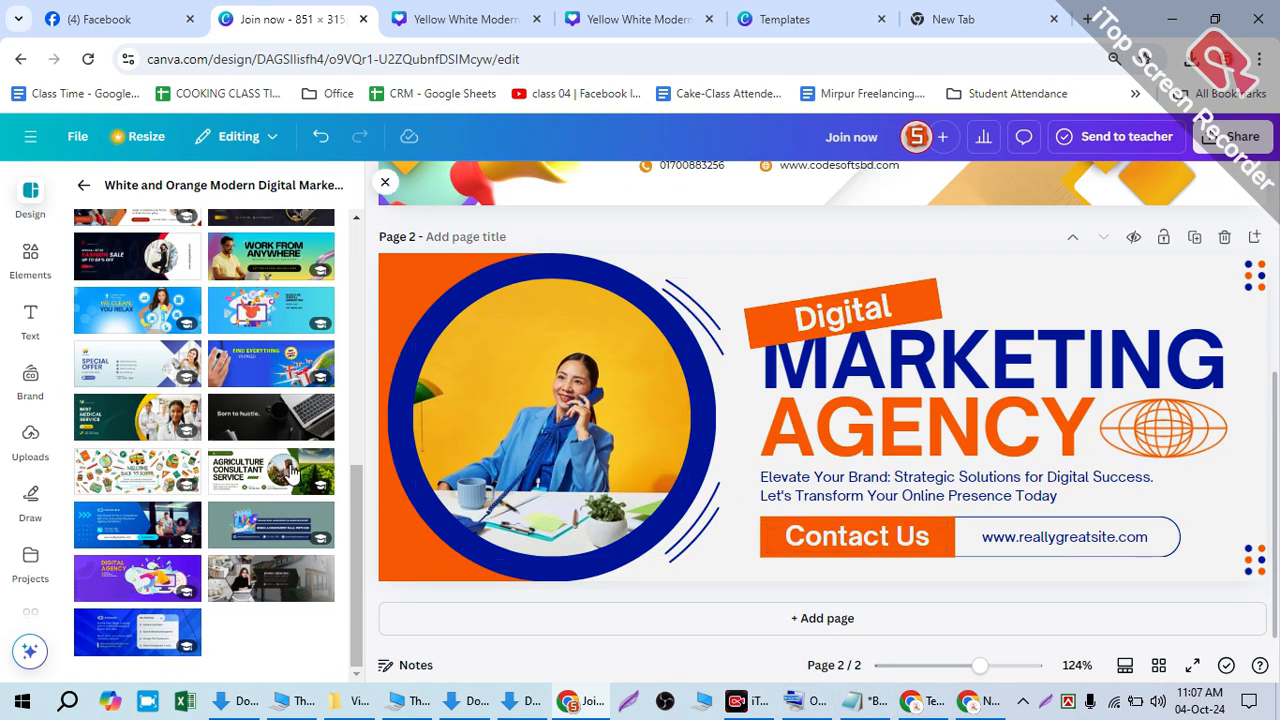
scroll(1095, 375, "up", 4)
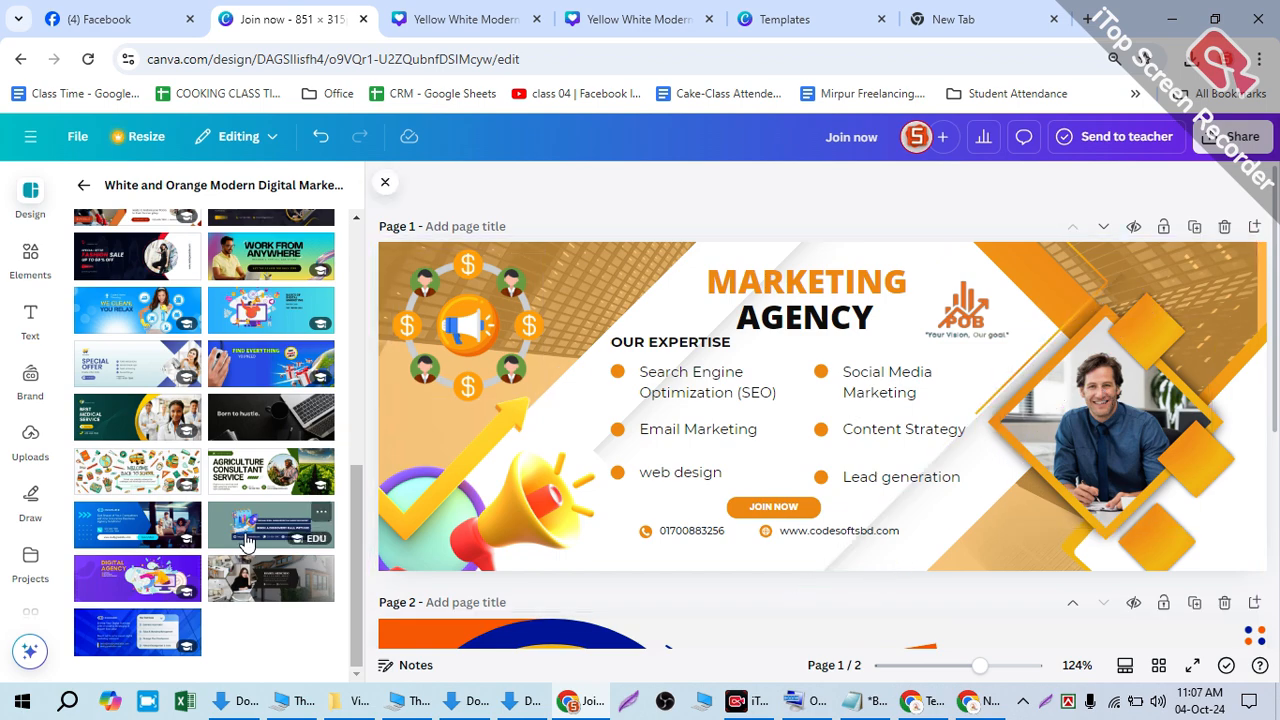
scroll(147, 513, "up", 1)
scroll(147, 513, "up", 3)
scroll(720, 538, "down", 3)
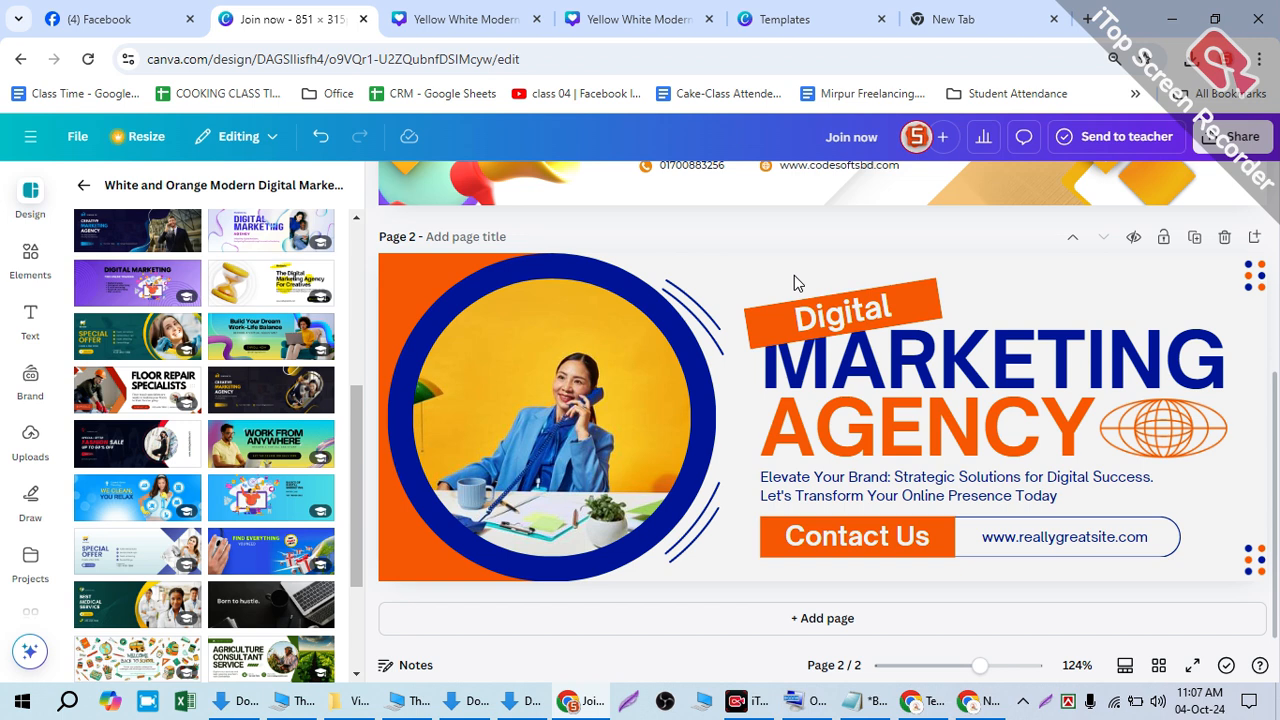
scroll(232, 512, "down", 3)
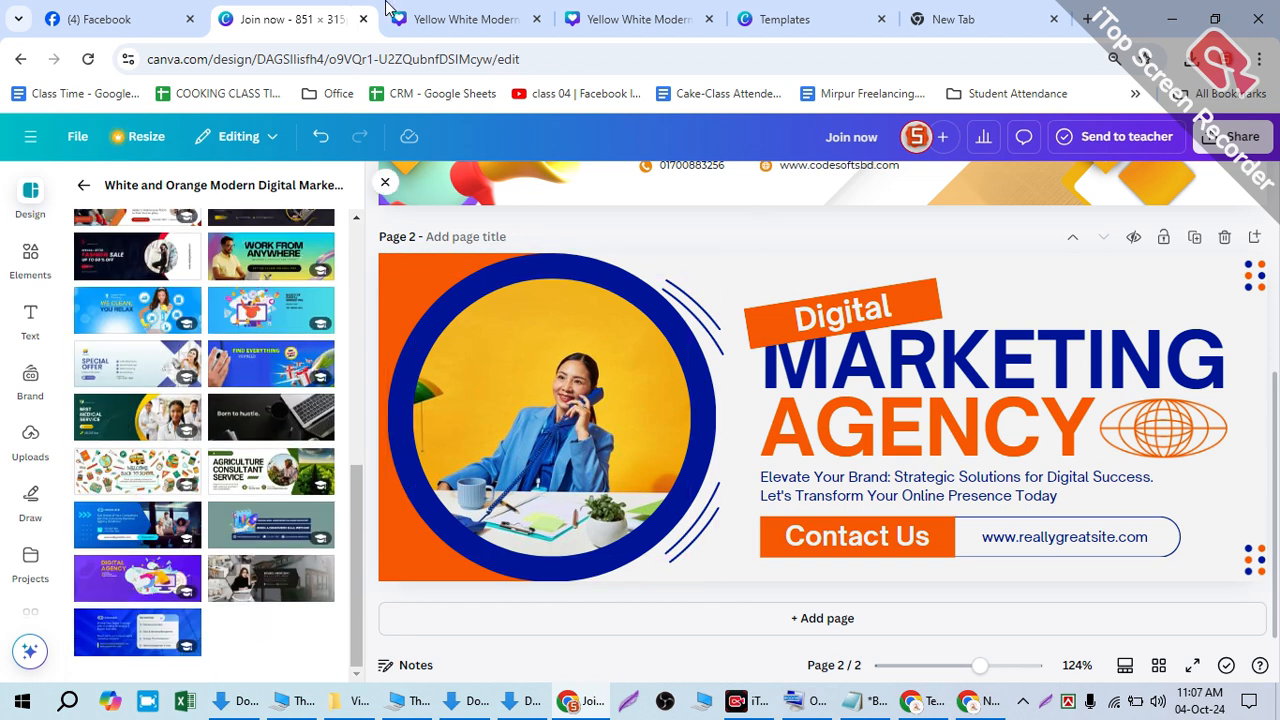
- Back in Facebook, search for 'codetech bd', fixing a typo along the way
left_click(150, 19)
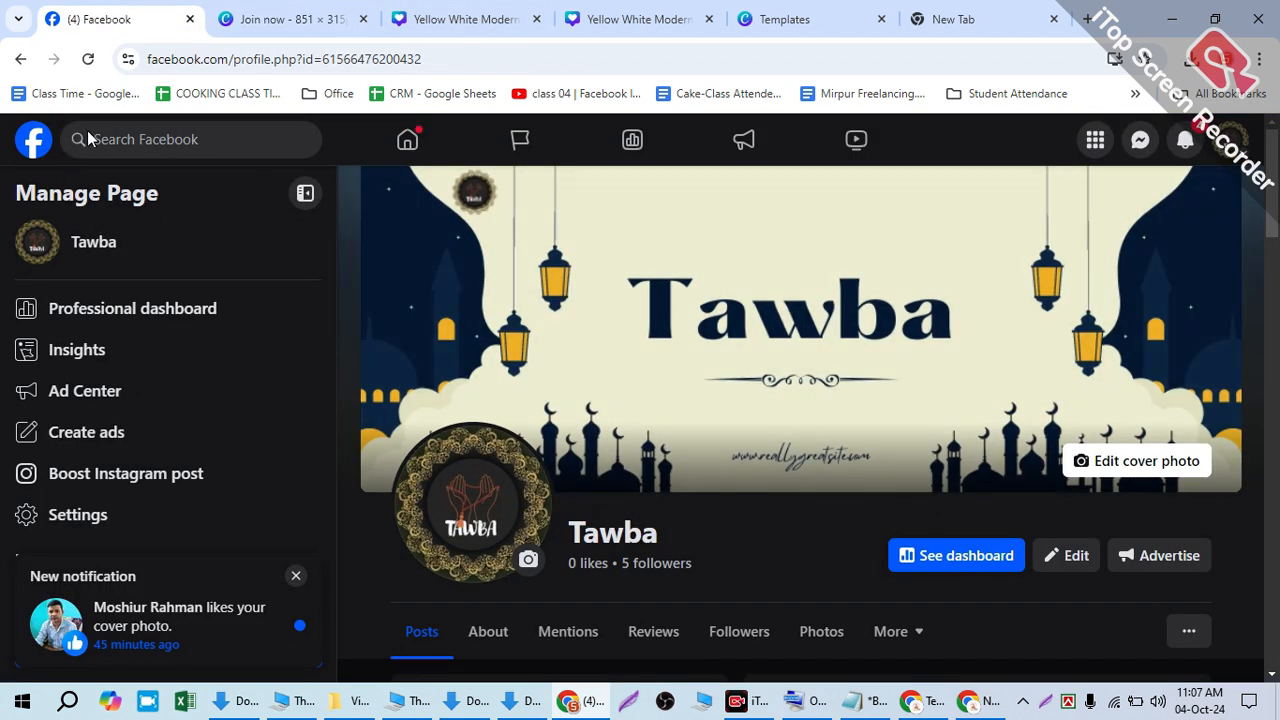
left_click(135, 140)
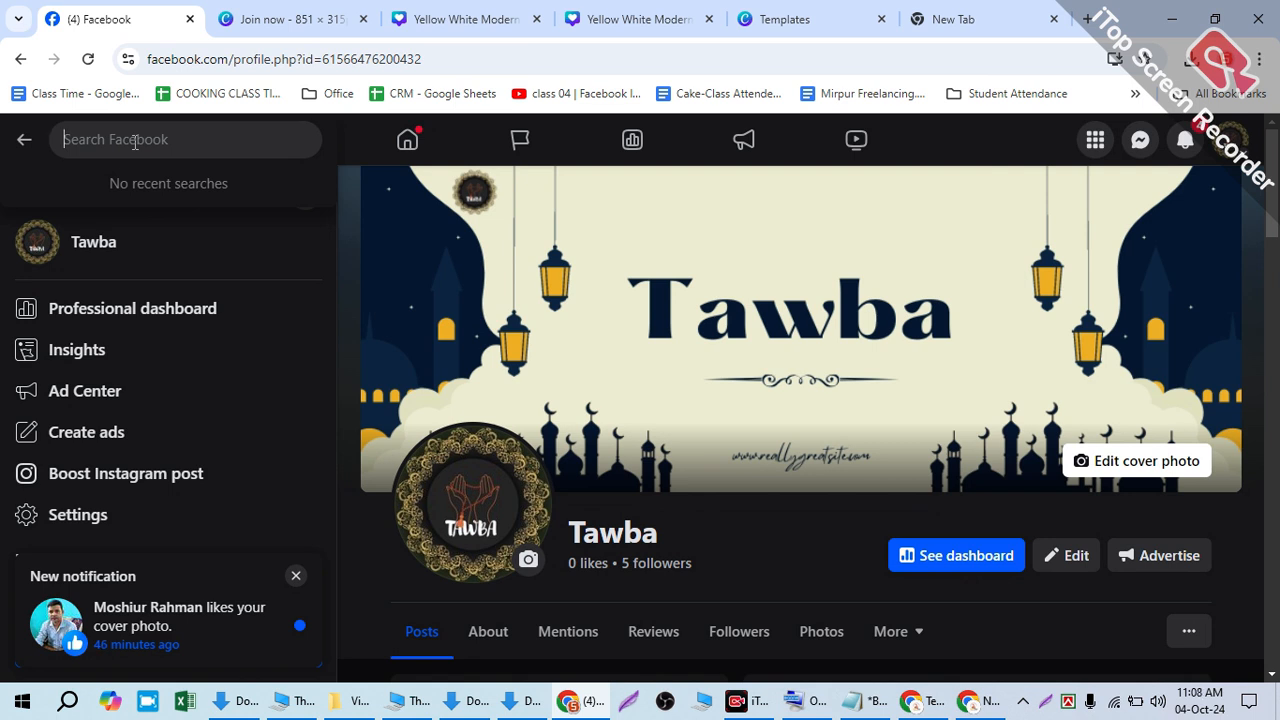
type("codetec")
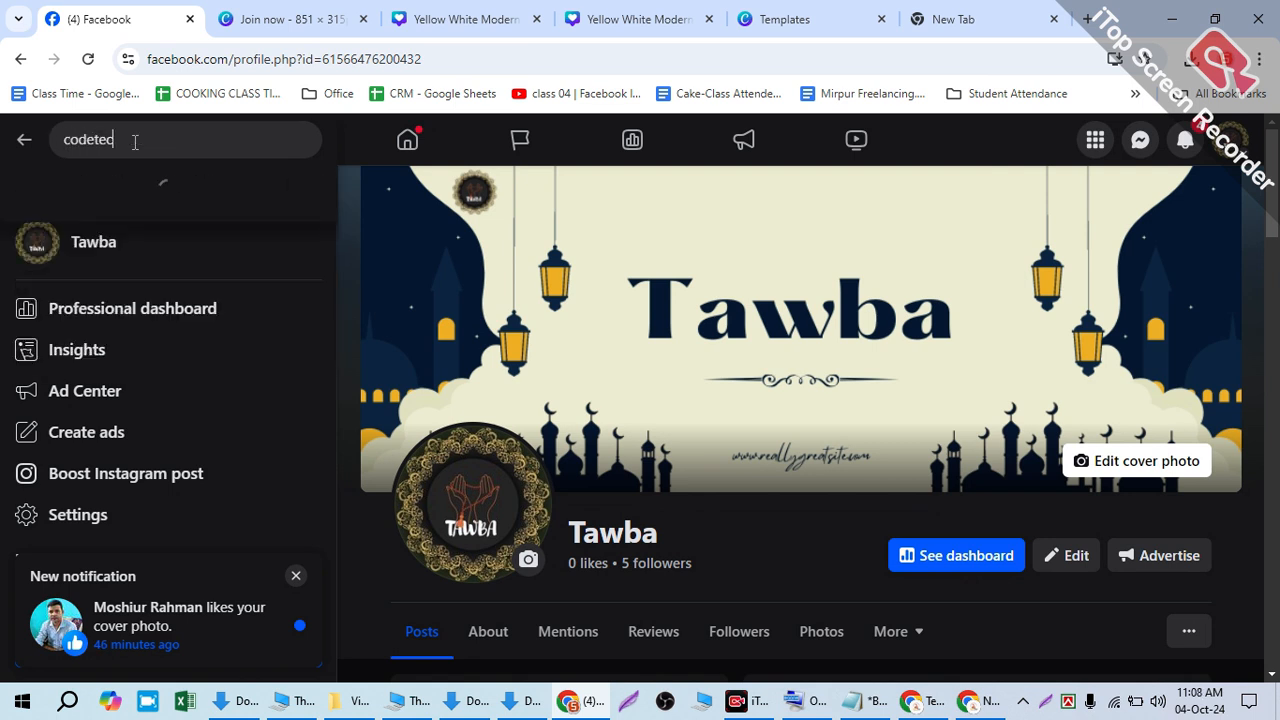
type("g")
key("BackSpace")
key("BackSpace")
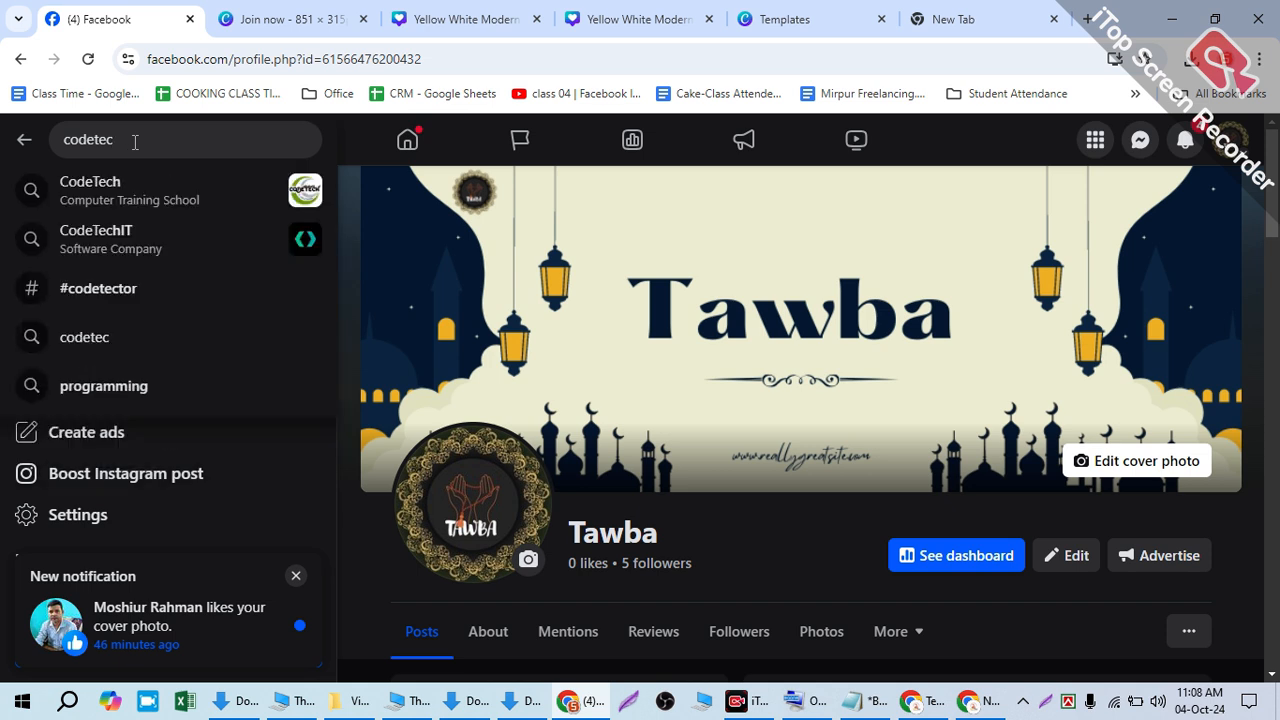
type("h bd")
key("Return")
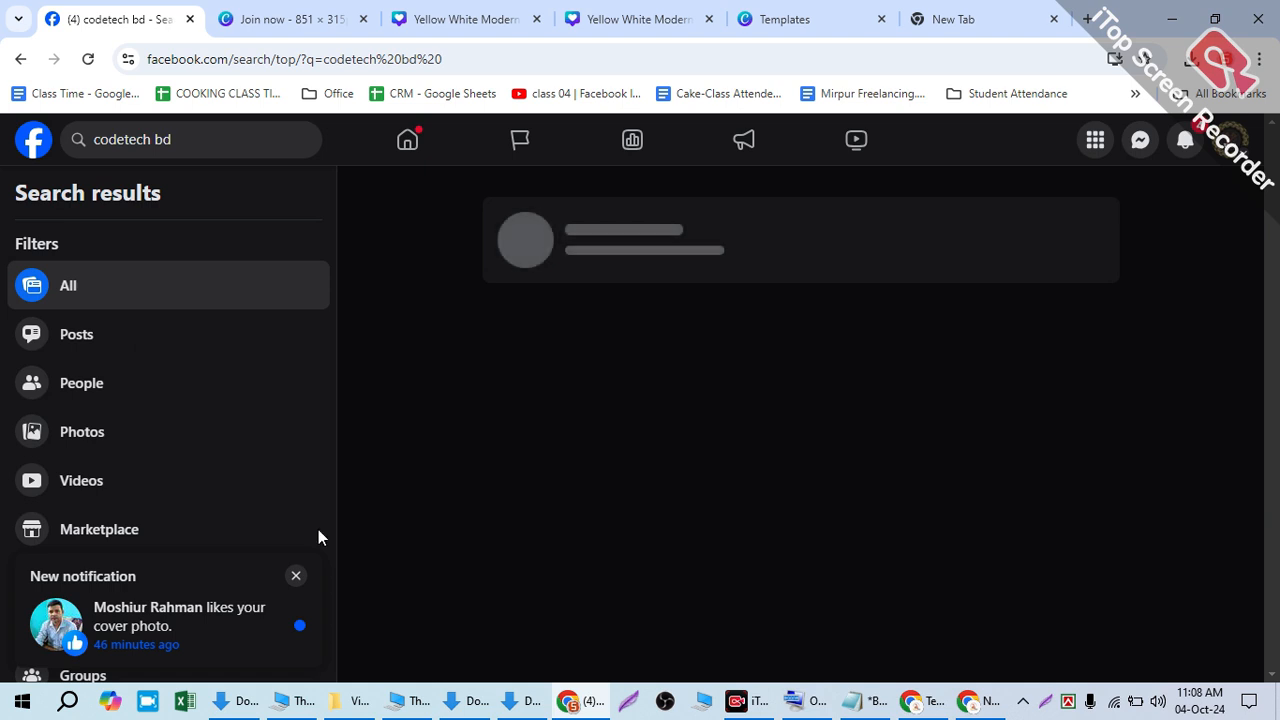
- Filter the results to Pages and open the Code Tech BD page
scroll(183, 632, "down", 1)
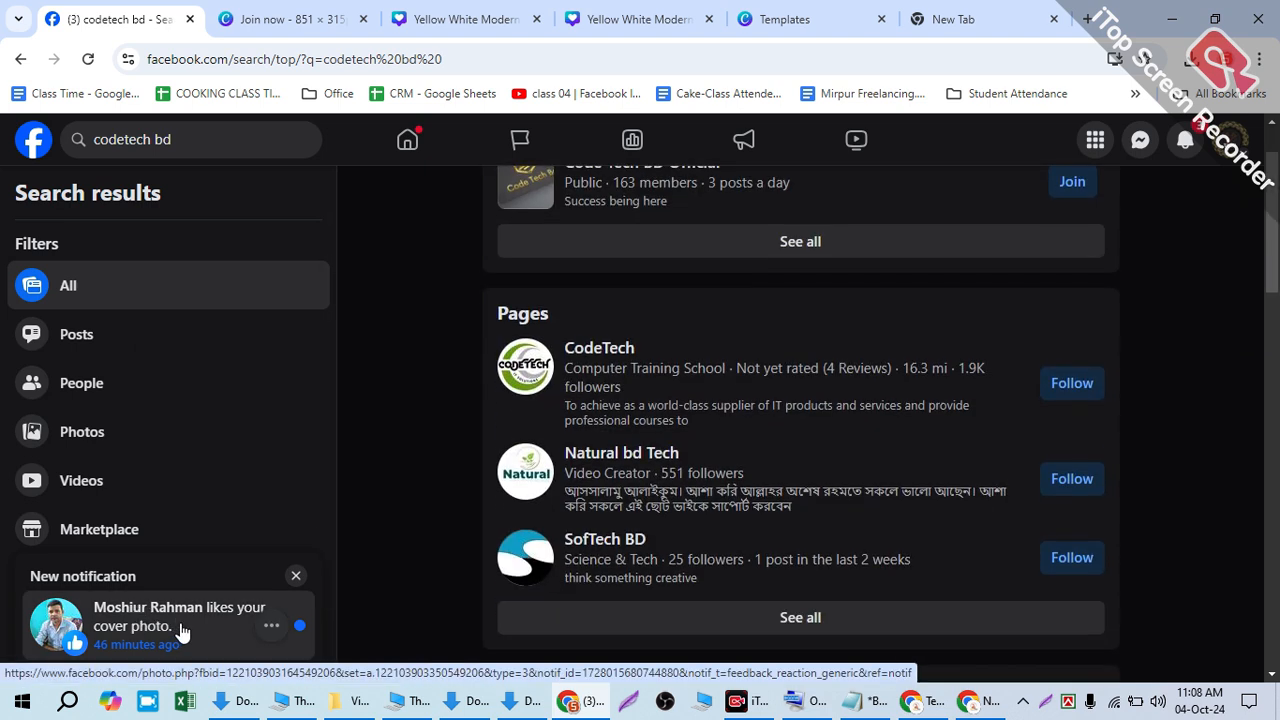
scroll(732, 309, "up", 1)
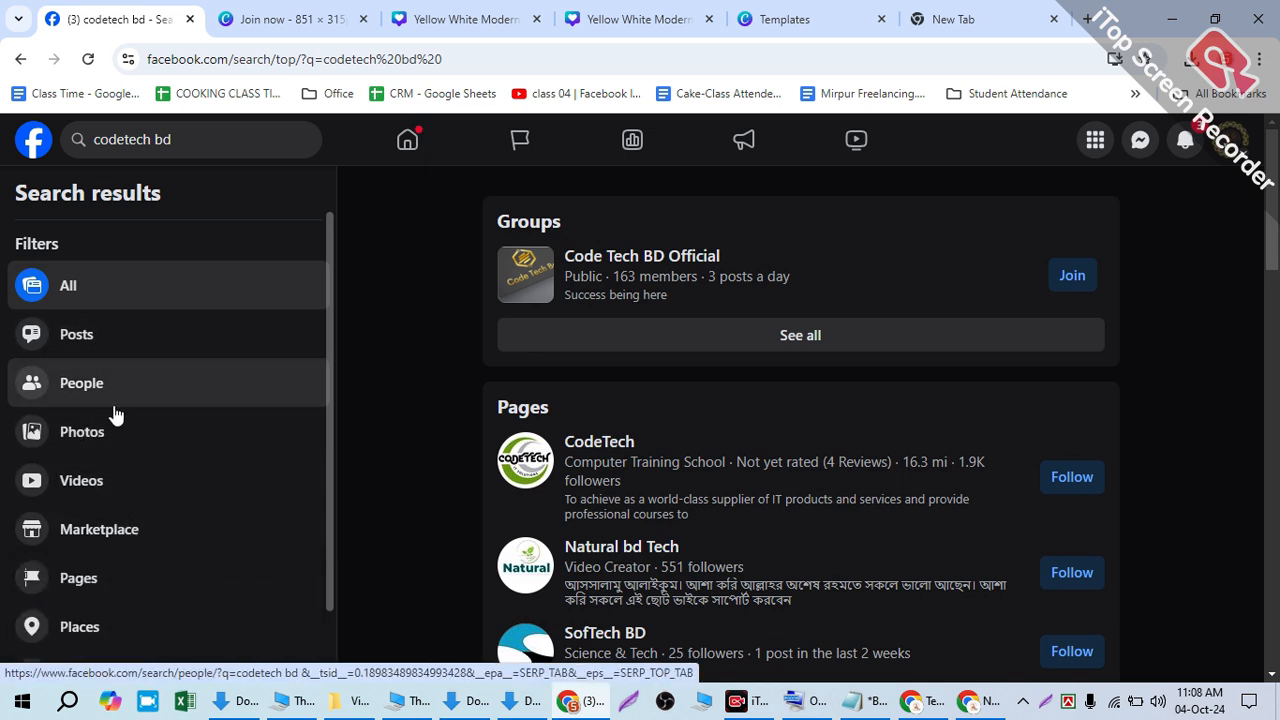
scroll(80, 515, "down", 1)
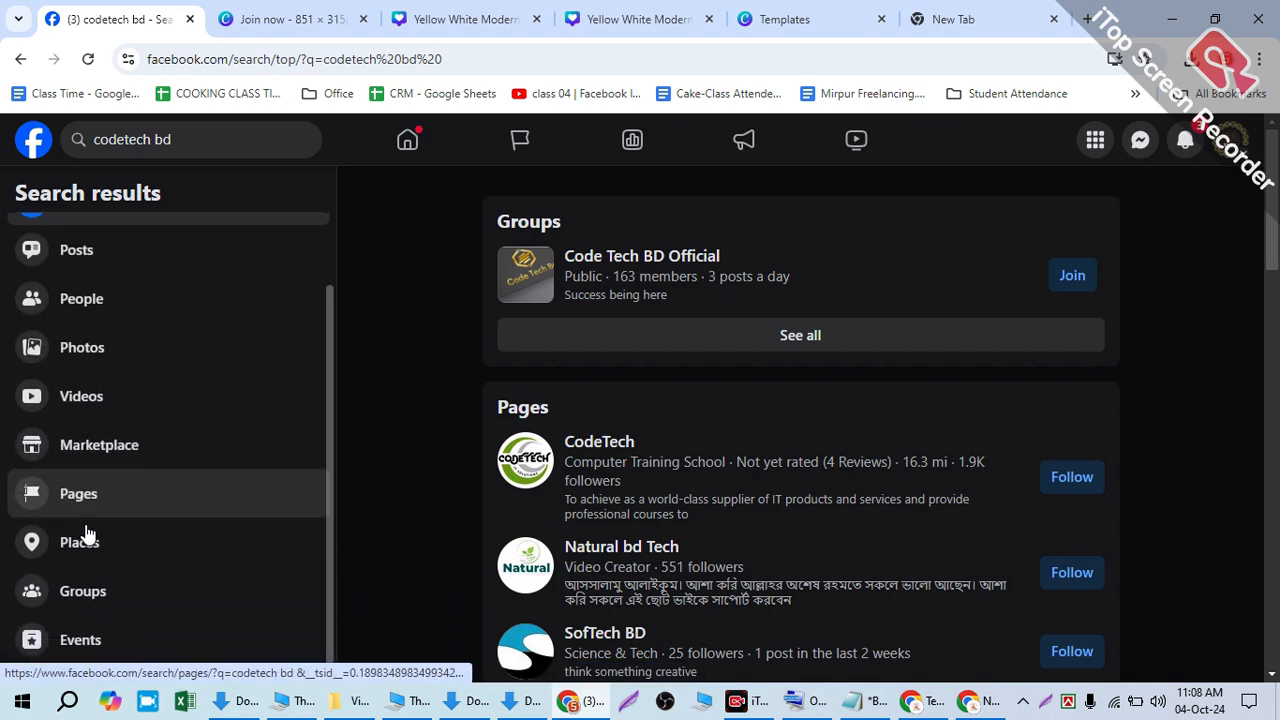
left_click(88, 492)
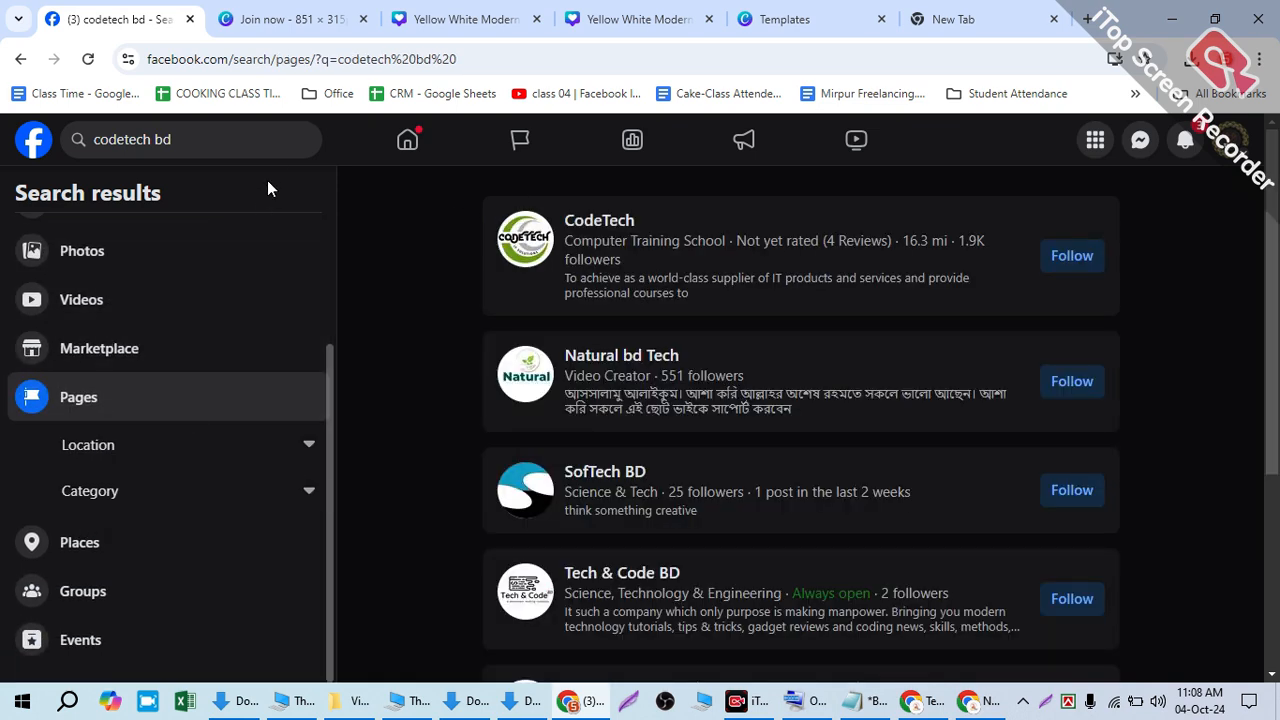
scroll(643, 518, "down", 4)
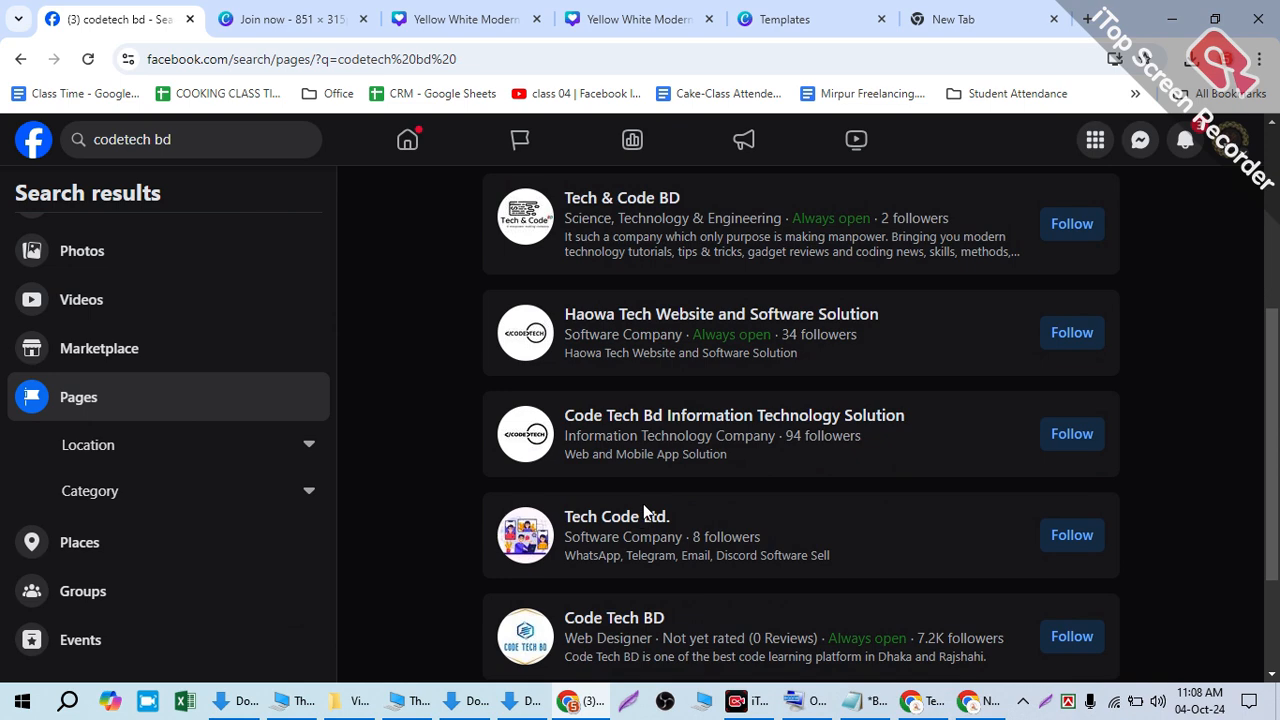
scroll(643, 504, "down", 2)
left_click(583, 438)
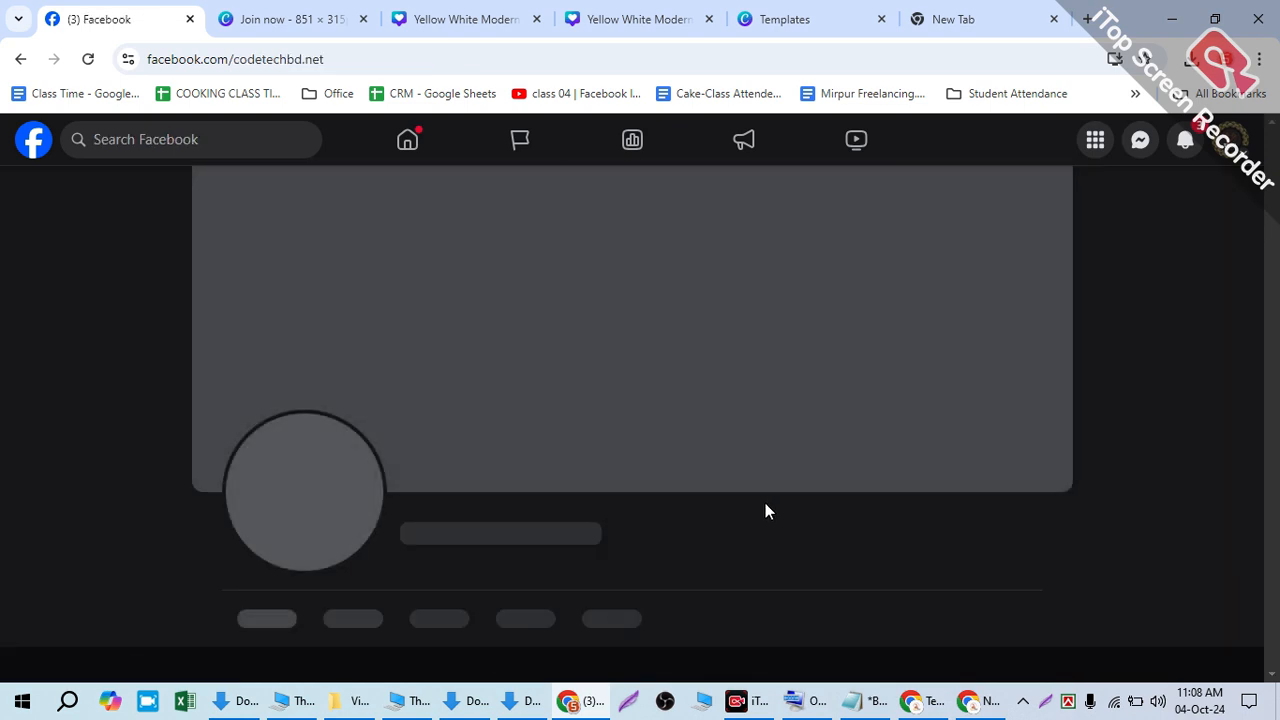
- Highlight the page's 7.2K followers count
left_click_drag(470, 561, 555, 563)
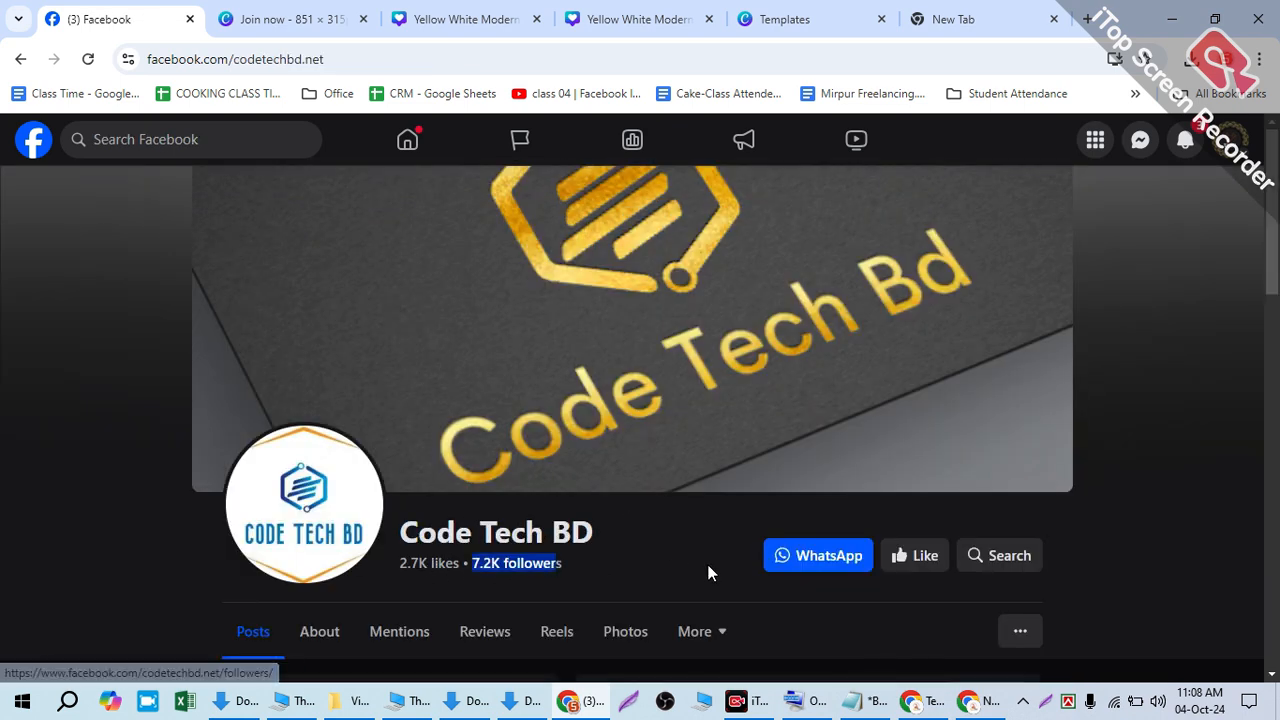
scroll(708, 572, "down", 6)
scroll(714, 549, "up", 5)
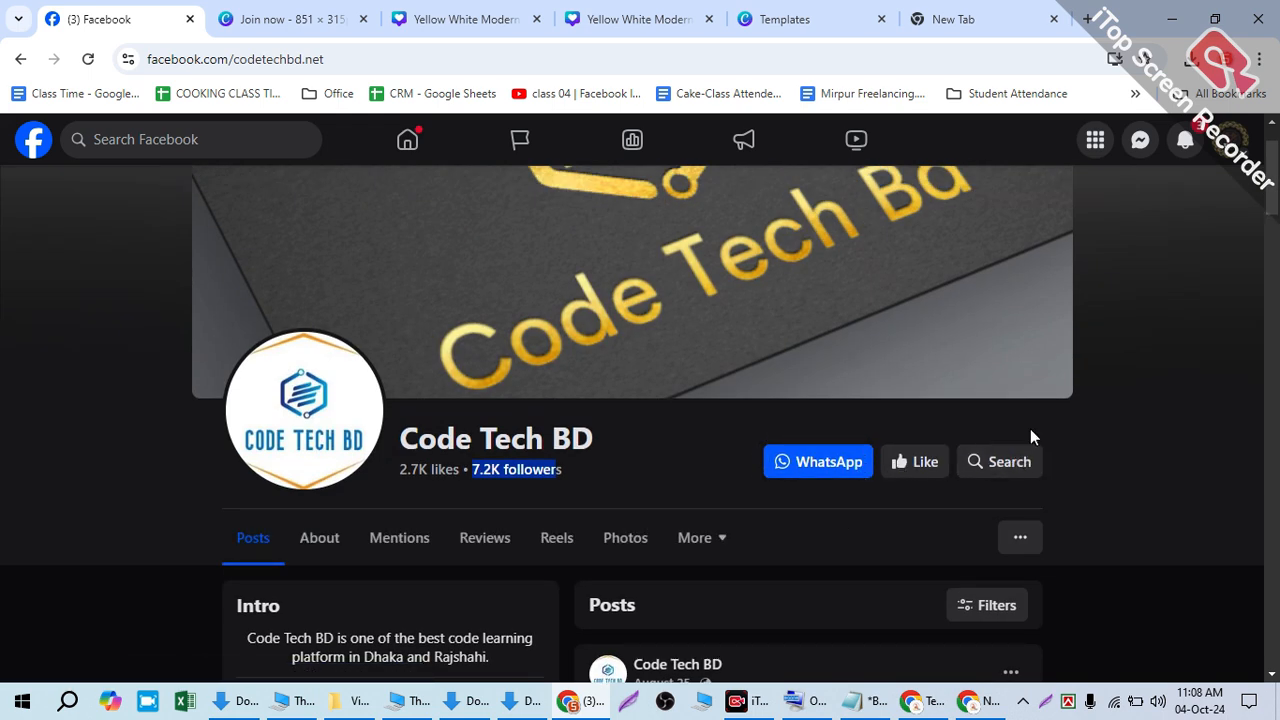
- Check and dismiss the notifications list, then show the page's Photos section
left_click(1180, 141)
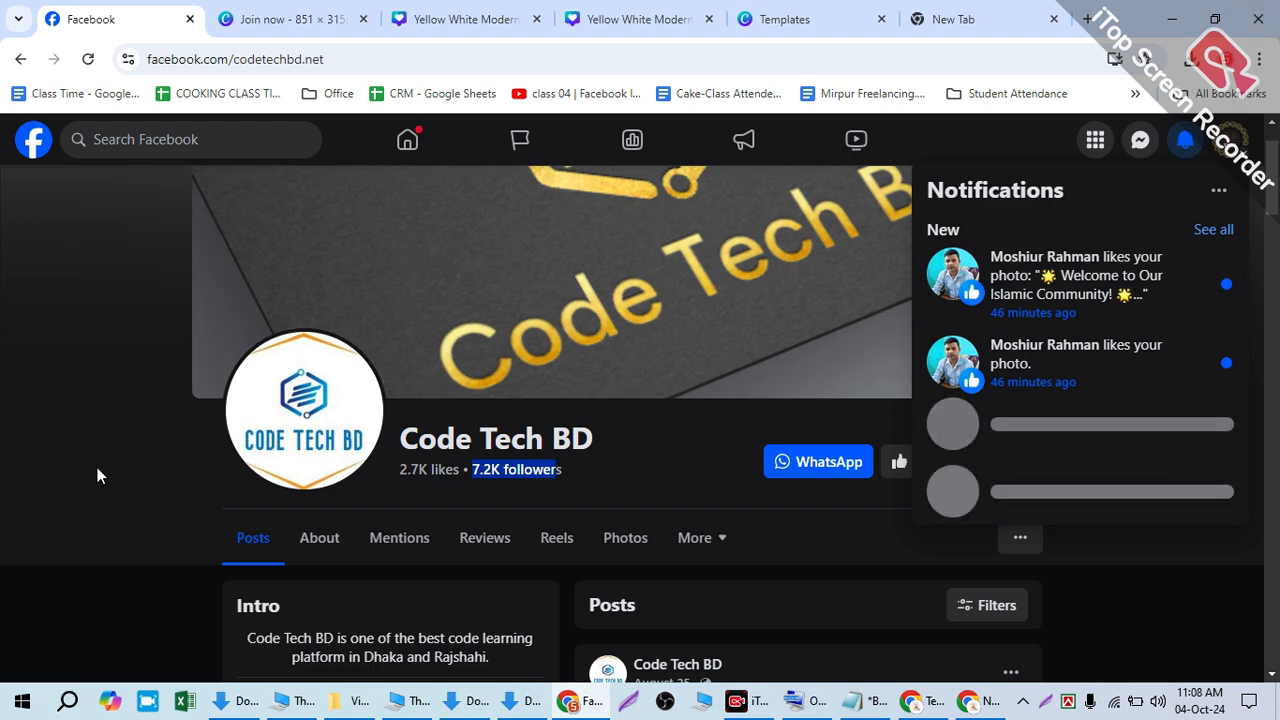
left_click(97, 475)
scroll(694, 523, "down", 1)
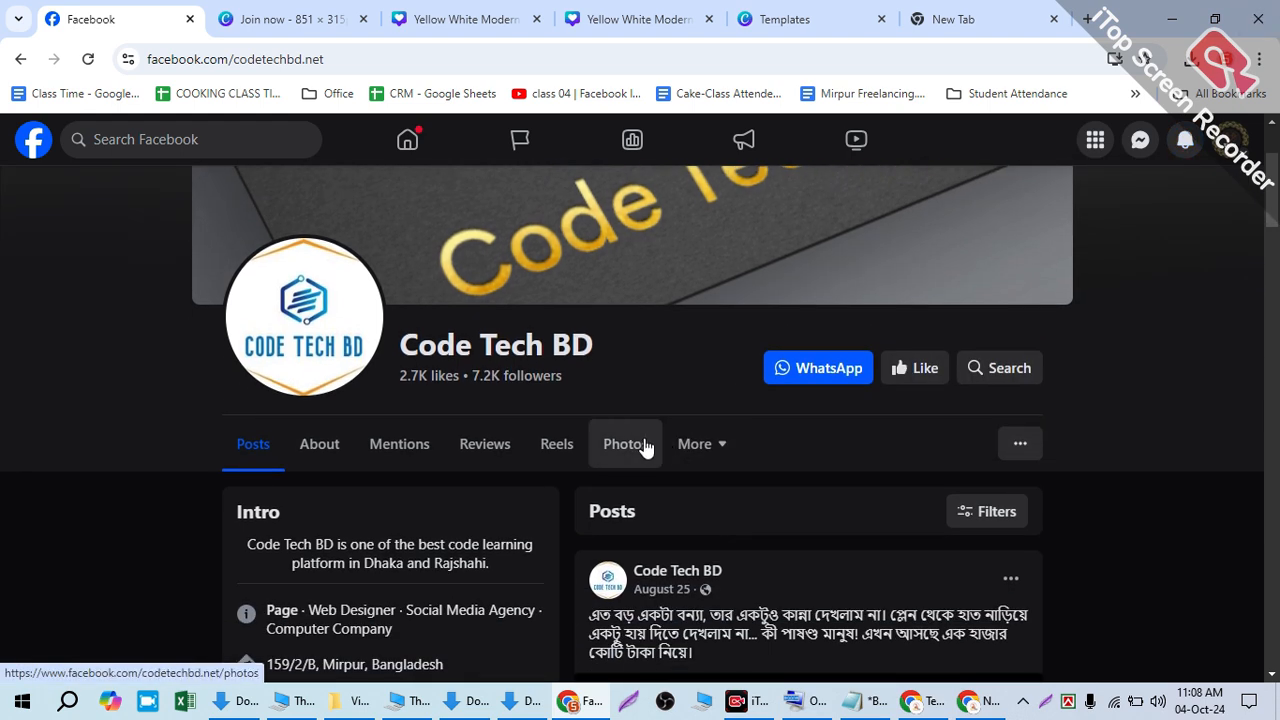
left_click(645, 448)
scroll(637, 474, "down", 4)
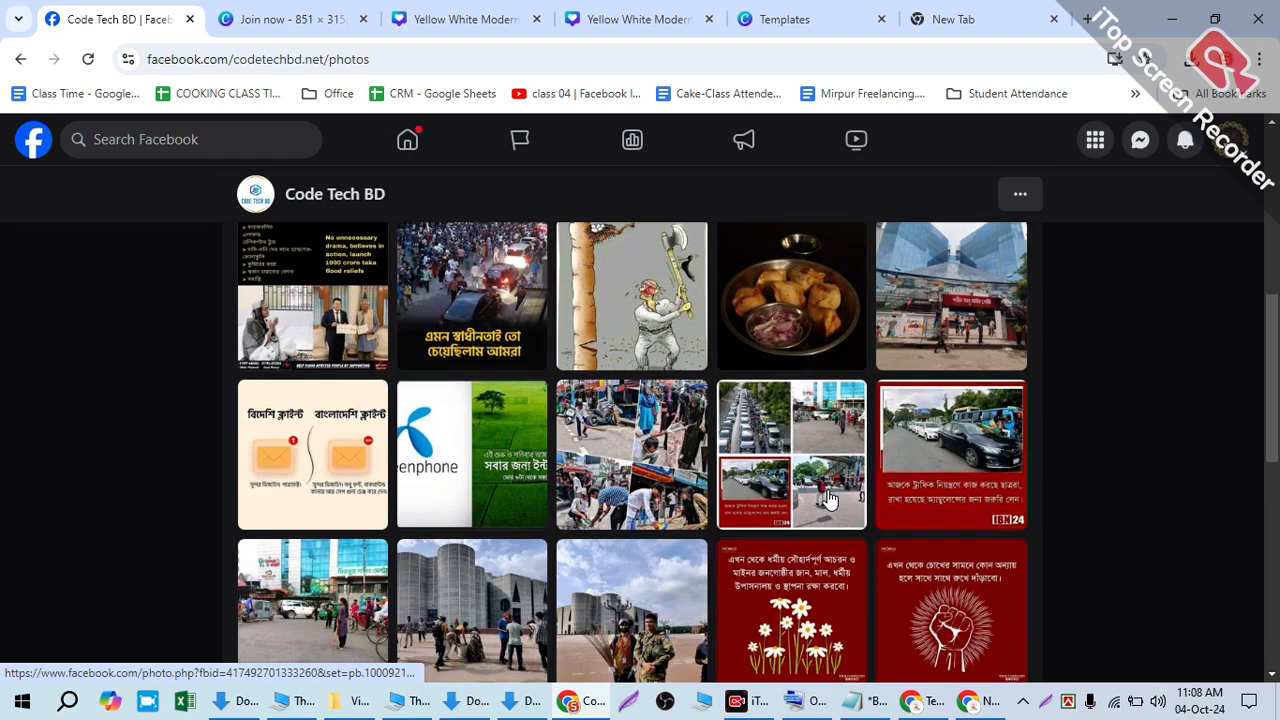
scroll(828, 498, "down", 10)
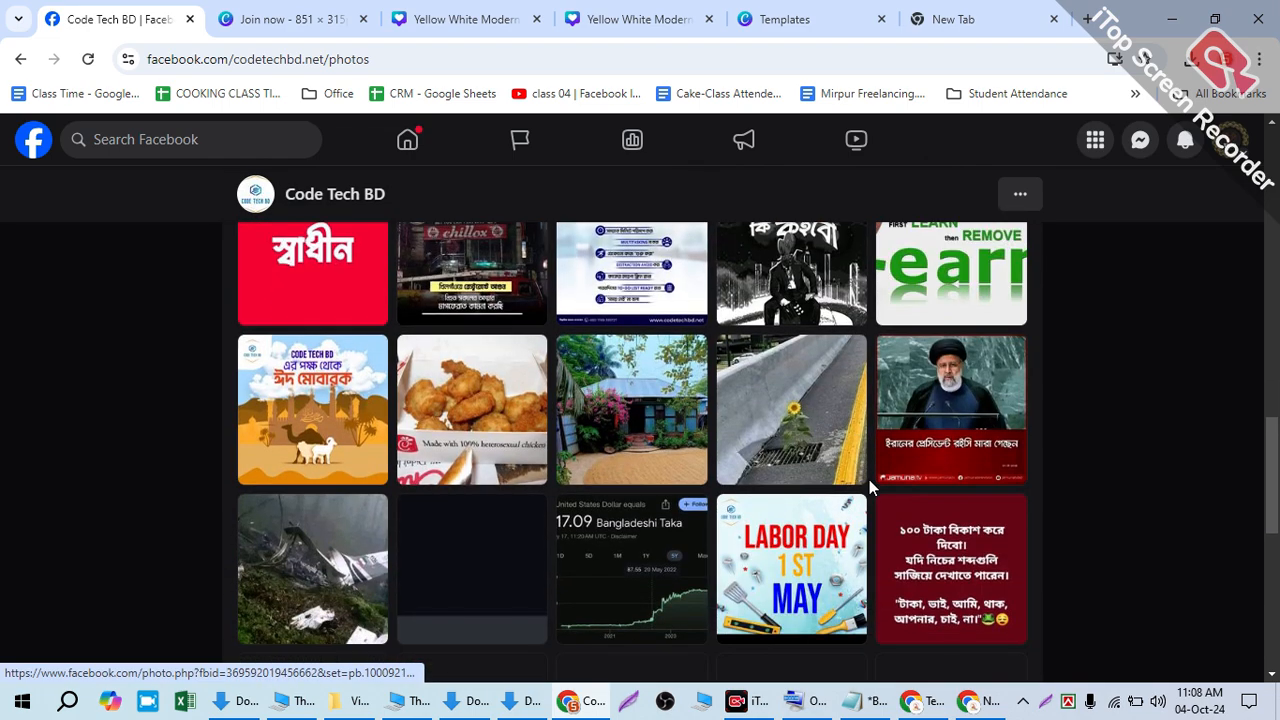
scroll(869, 479, "down", 4)
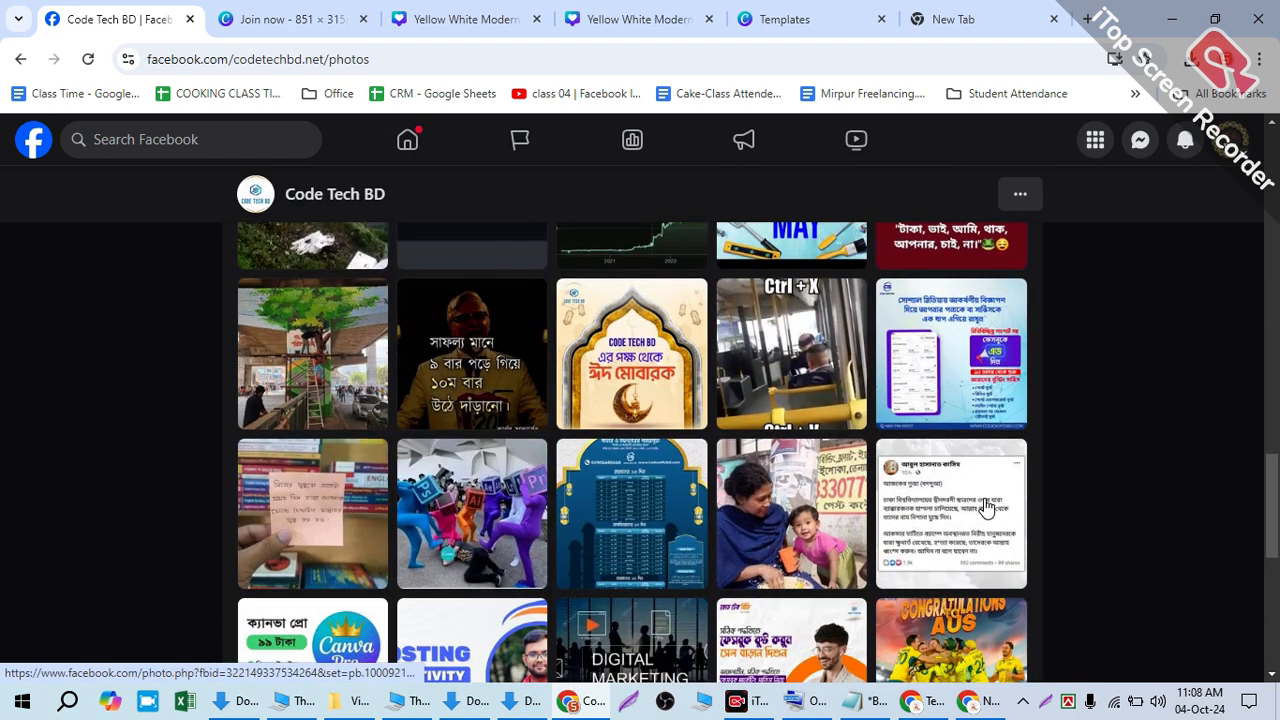
scroll(985, 507, "down", 4)
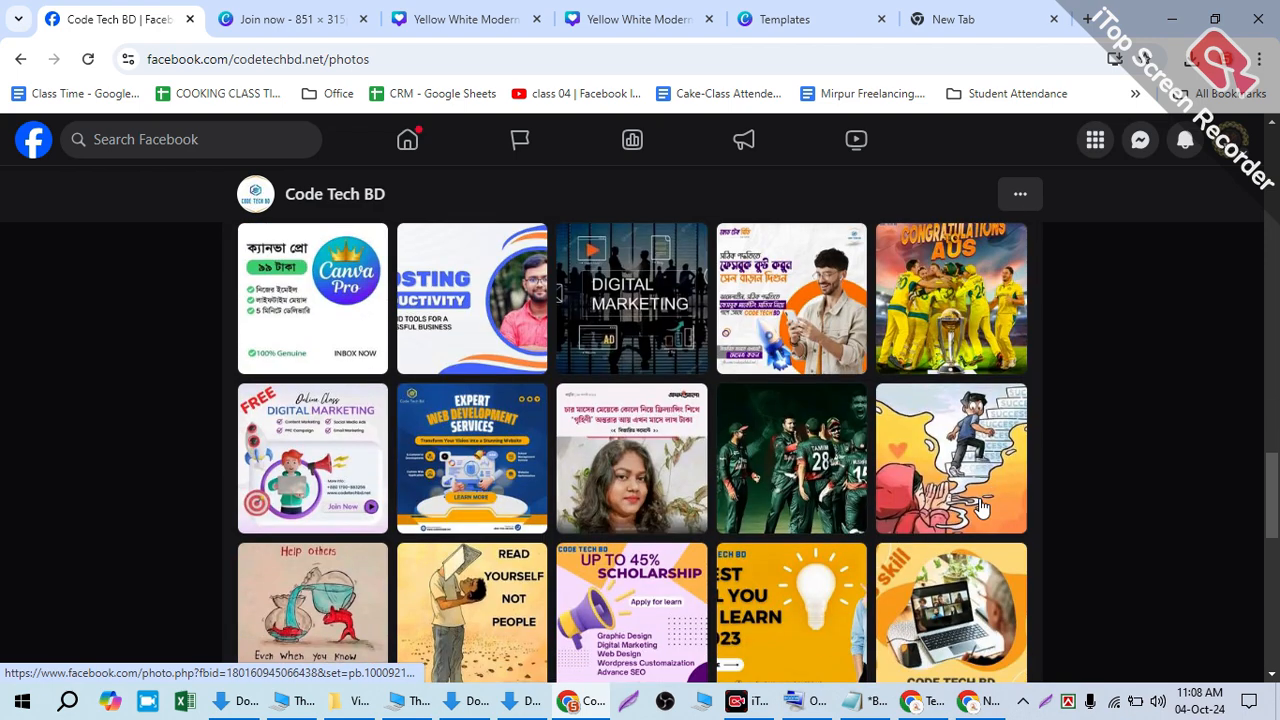
left_click(291, 310)
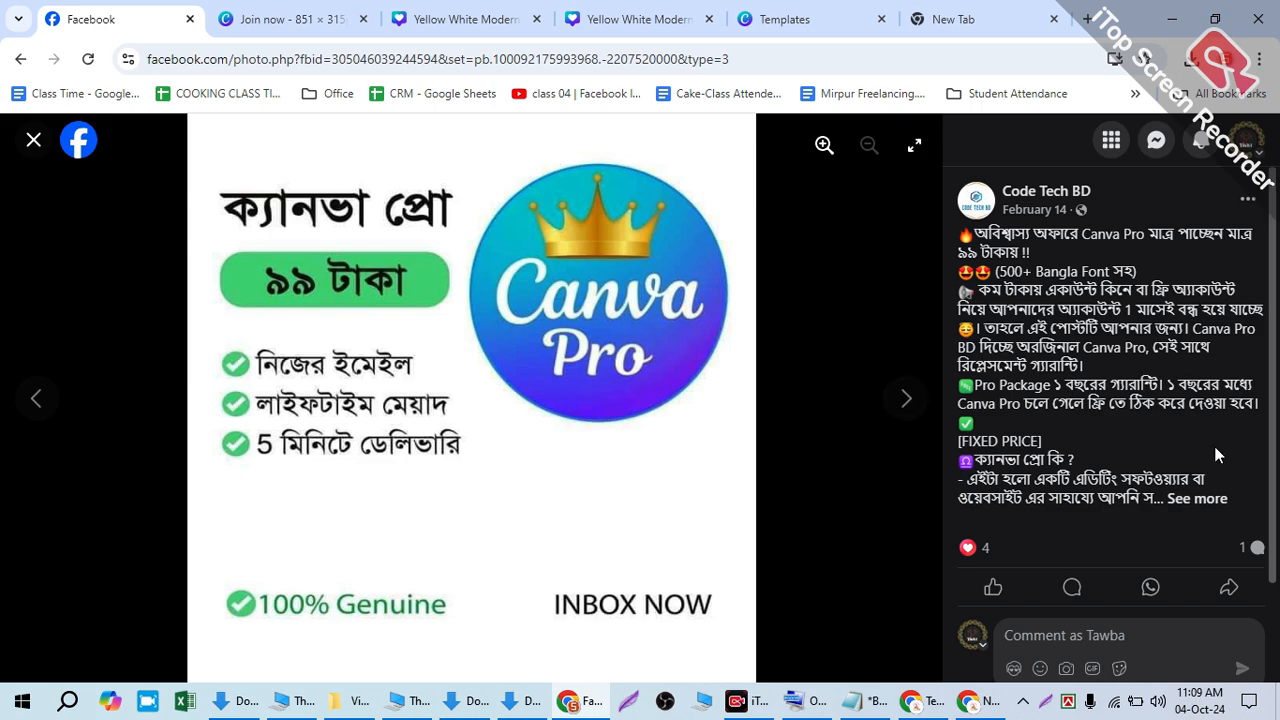
left_click(1196, 499)
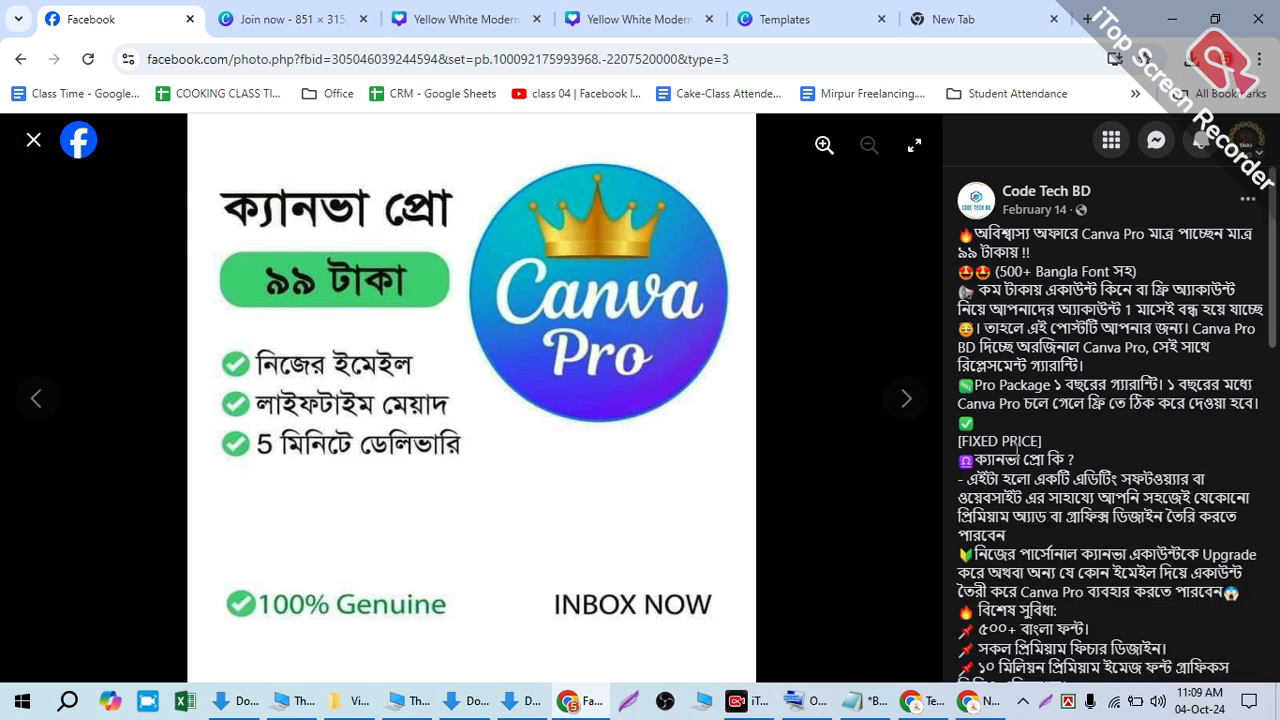
left_click(30, 143)
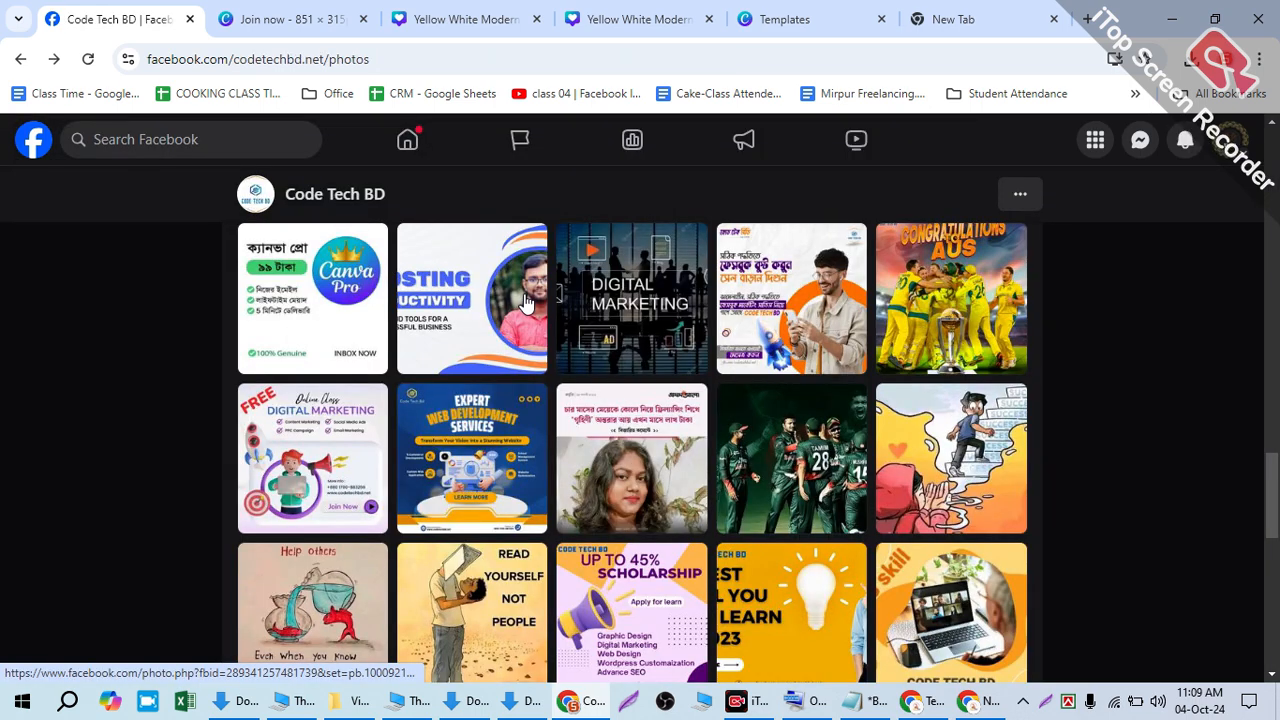
scroll(527, 303, "down", 15)
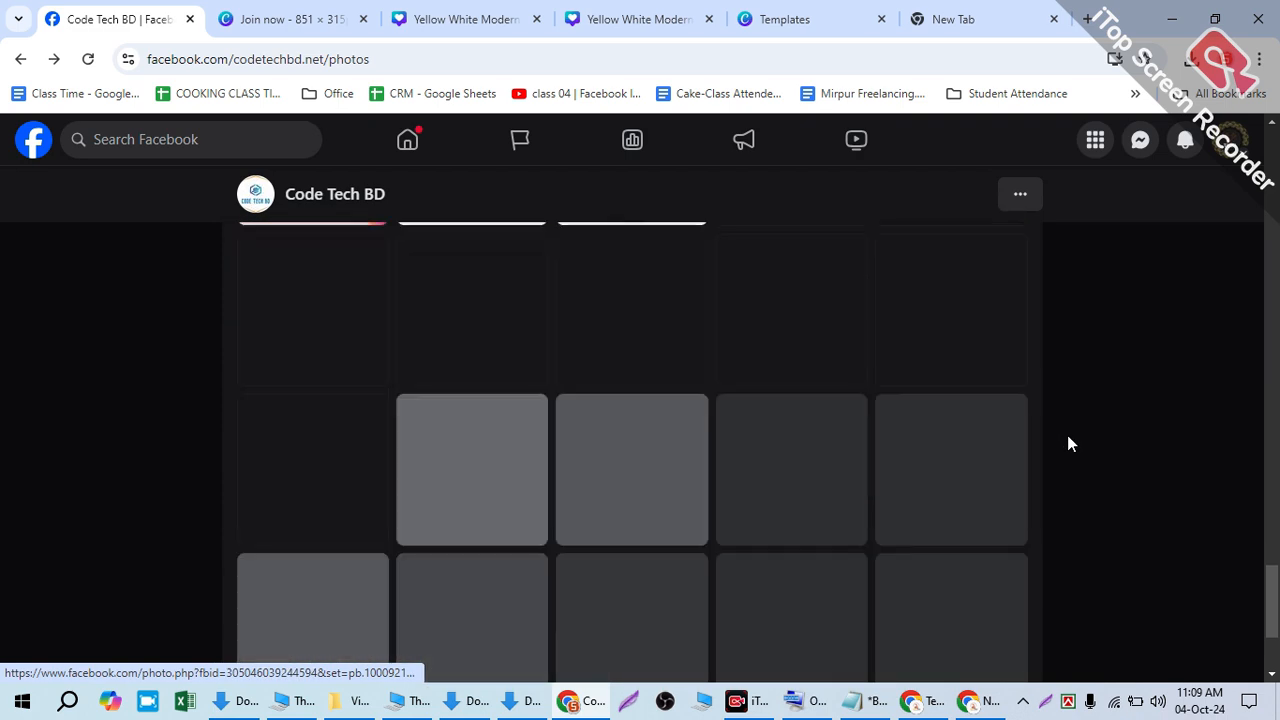
scroll(1080, 445, "down", 3)
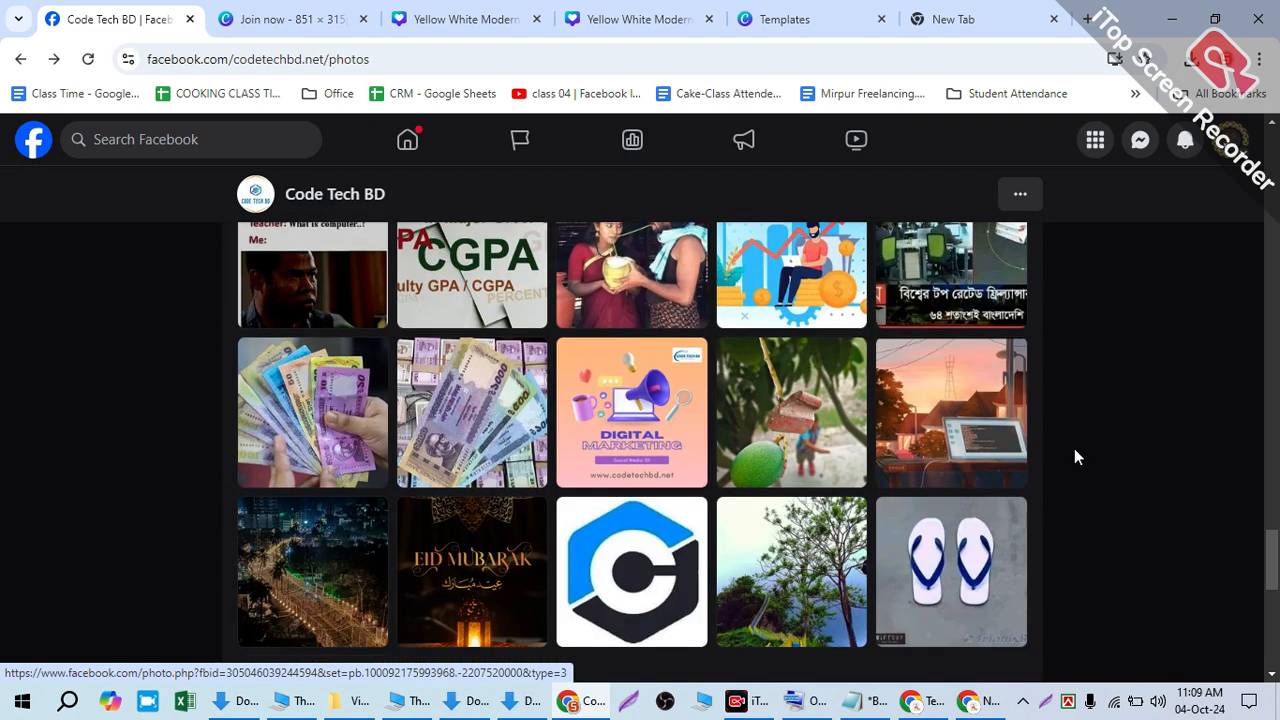
scroll(1075, 457, "down", 3)
scroll(1075, 457, "down", 5)
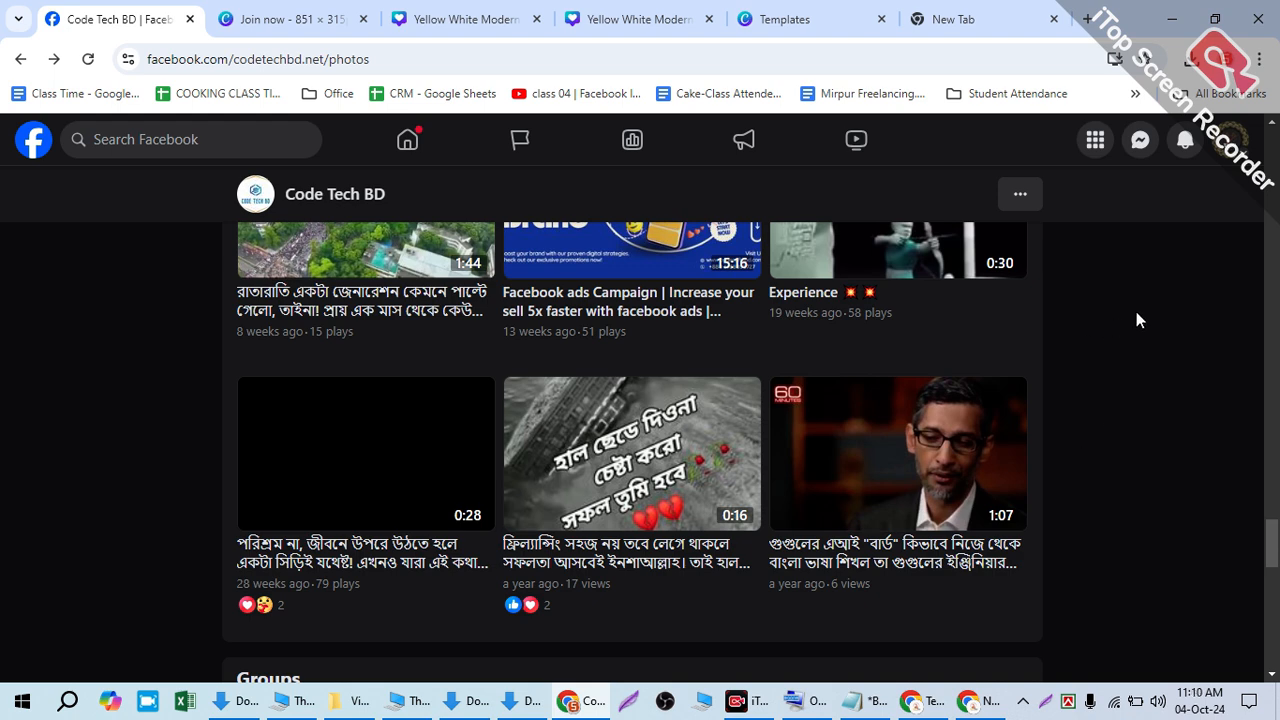
scroll(1104, 446, "up", 12)
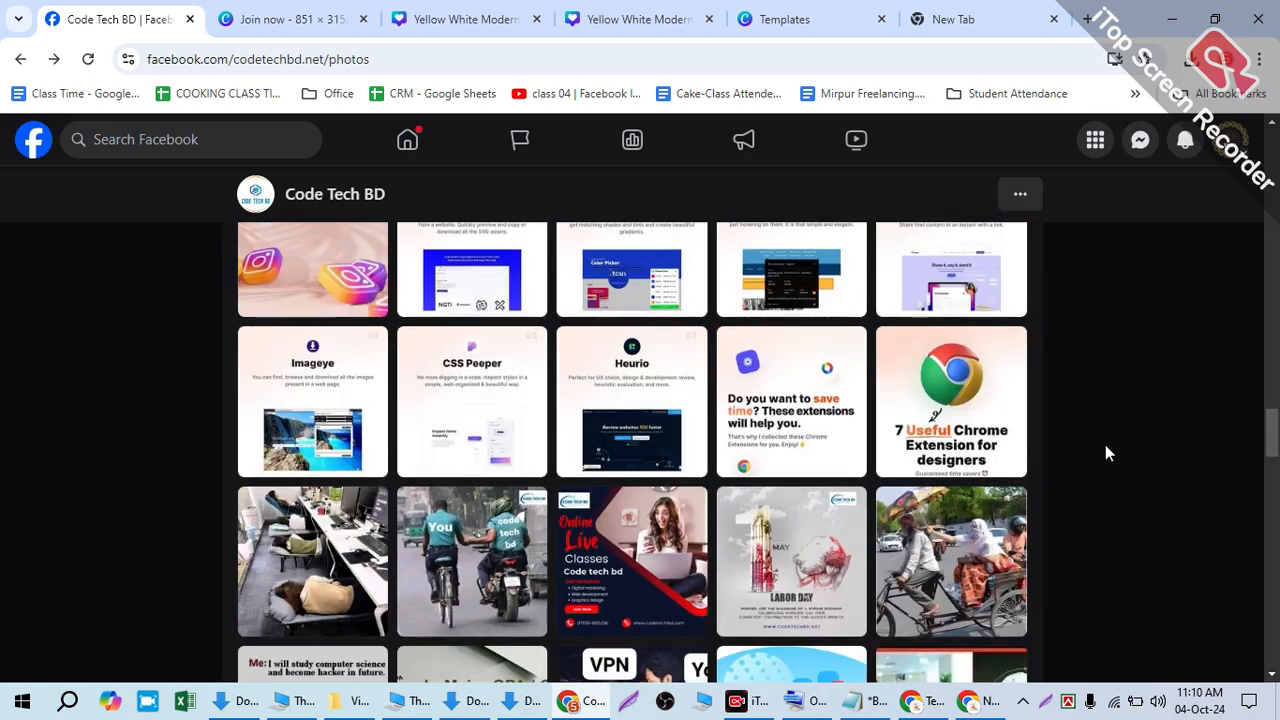
scroll(1106, 452, "up", 15)
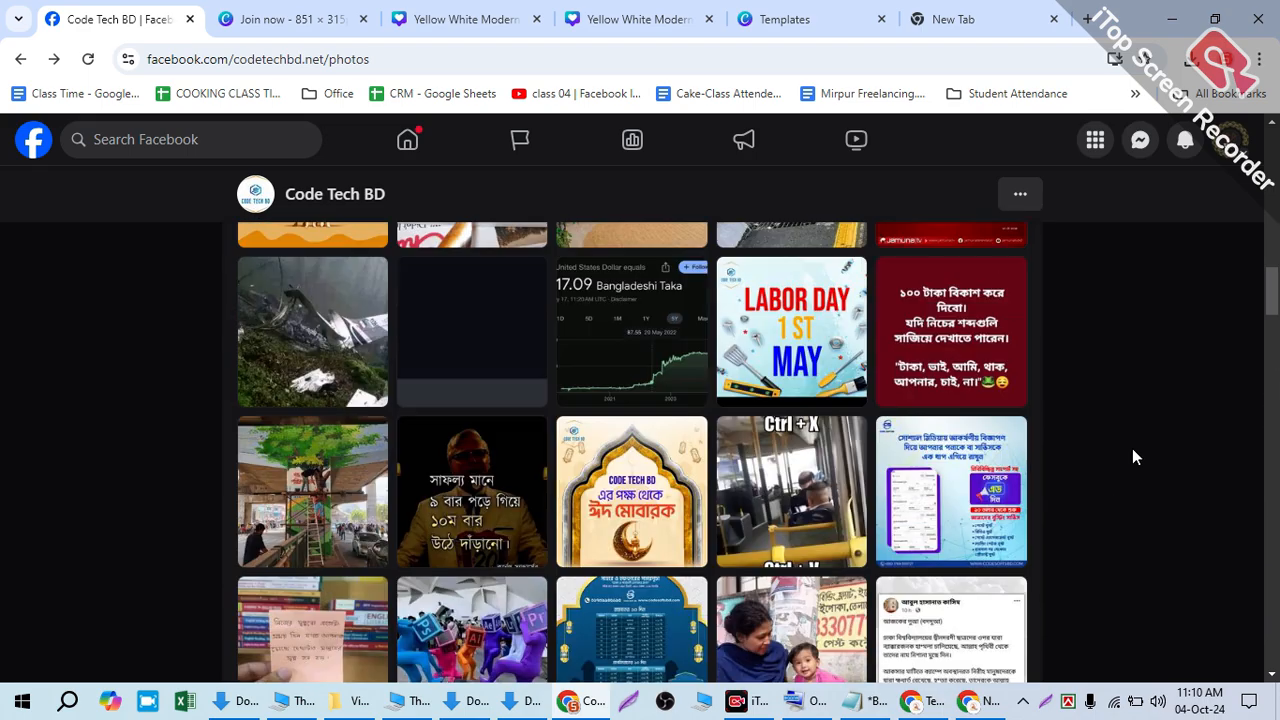
scroll(1134, 456, "up", 15)
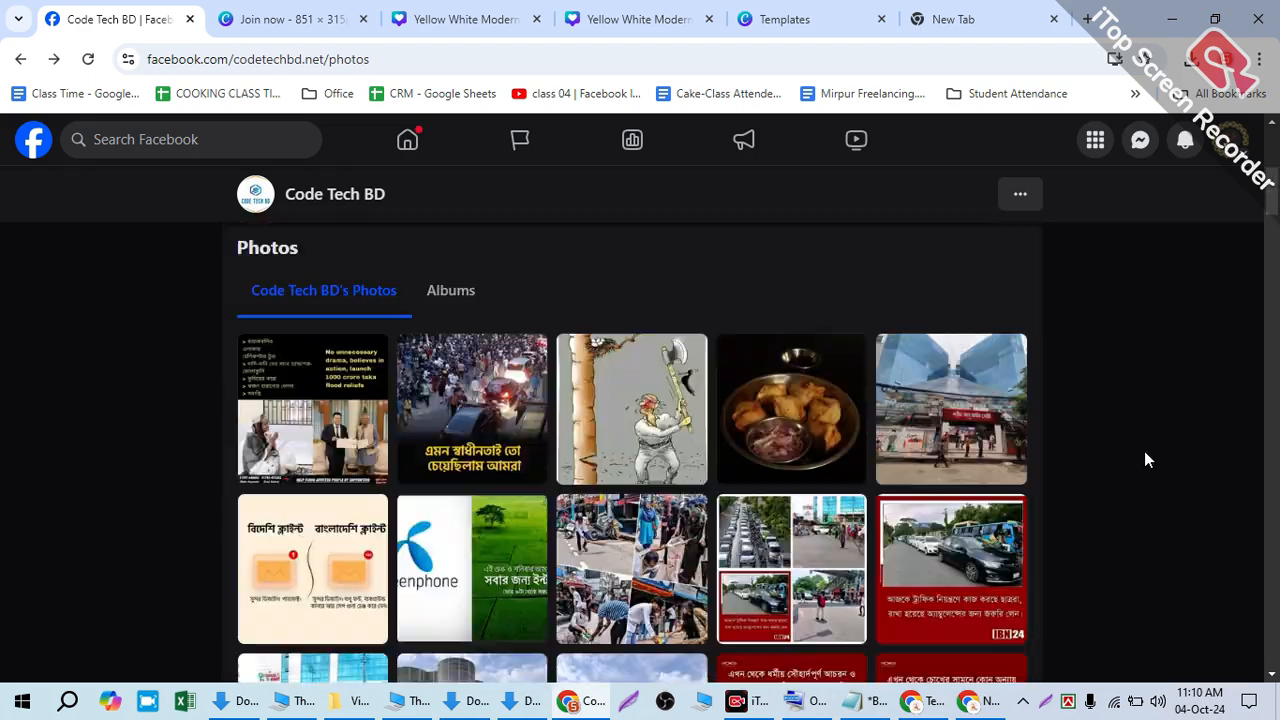
scroll(1150, 455, "up", 5)
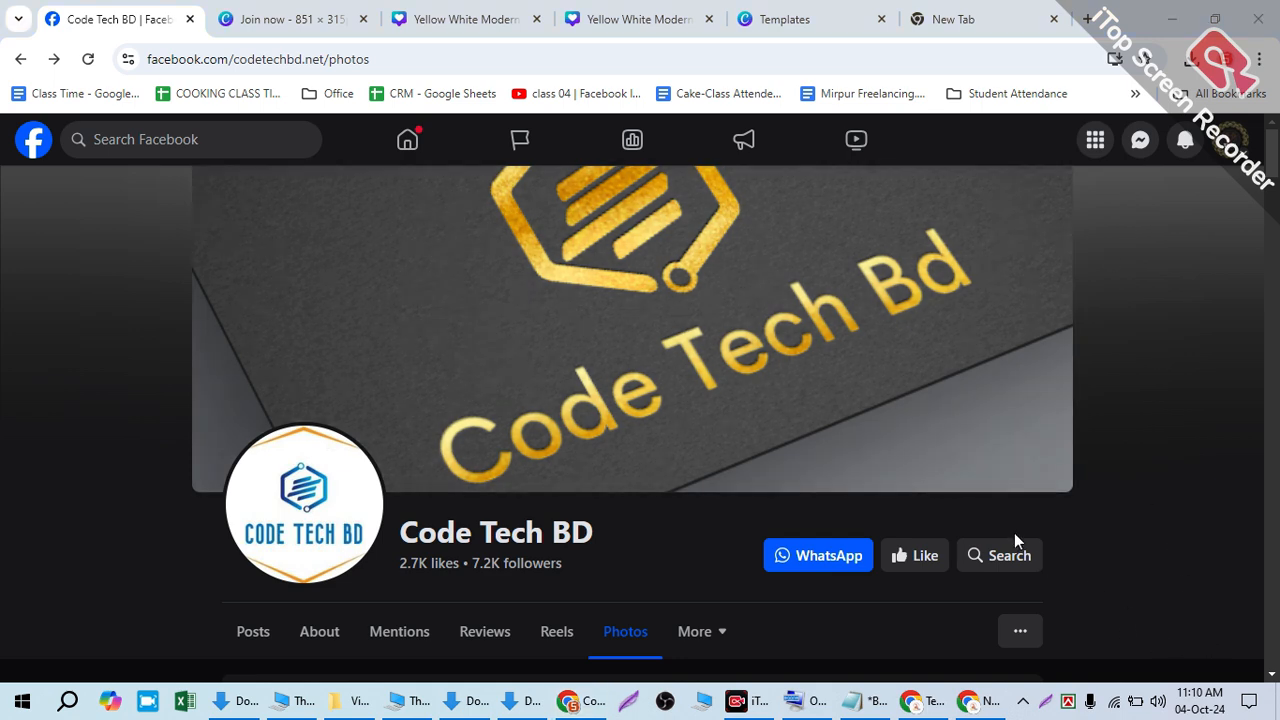
scroll(1014, 431, "down", 5)
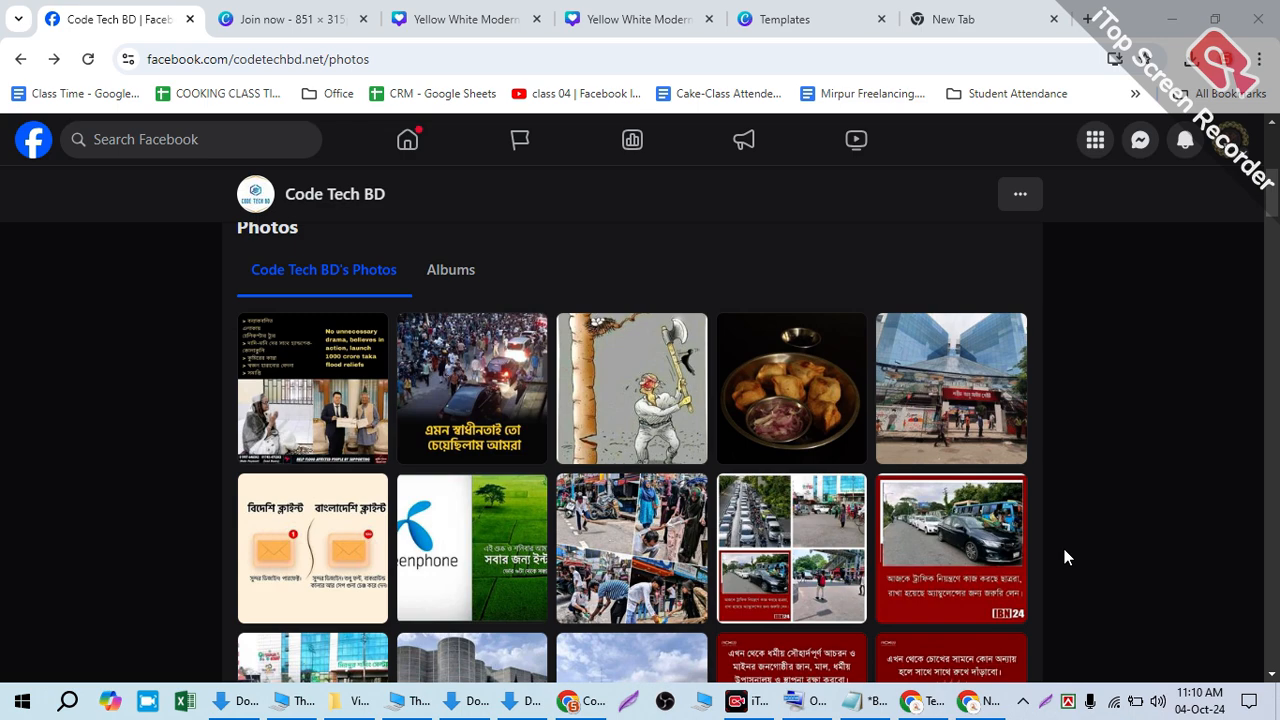
scroll(1064, 549, "down", 10)
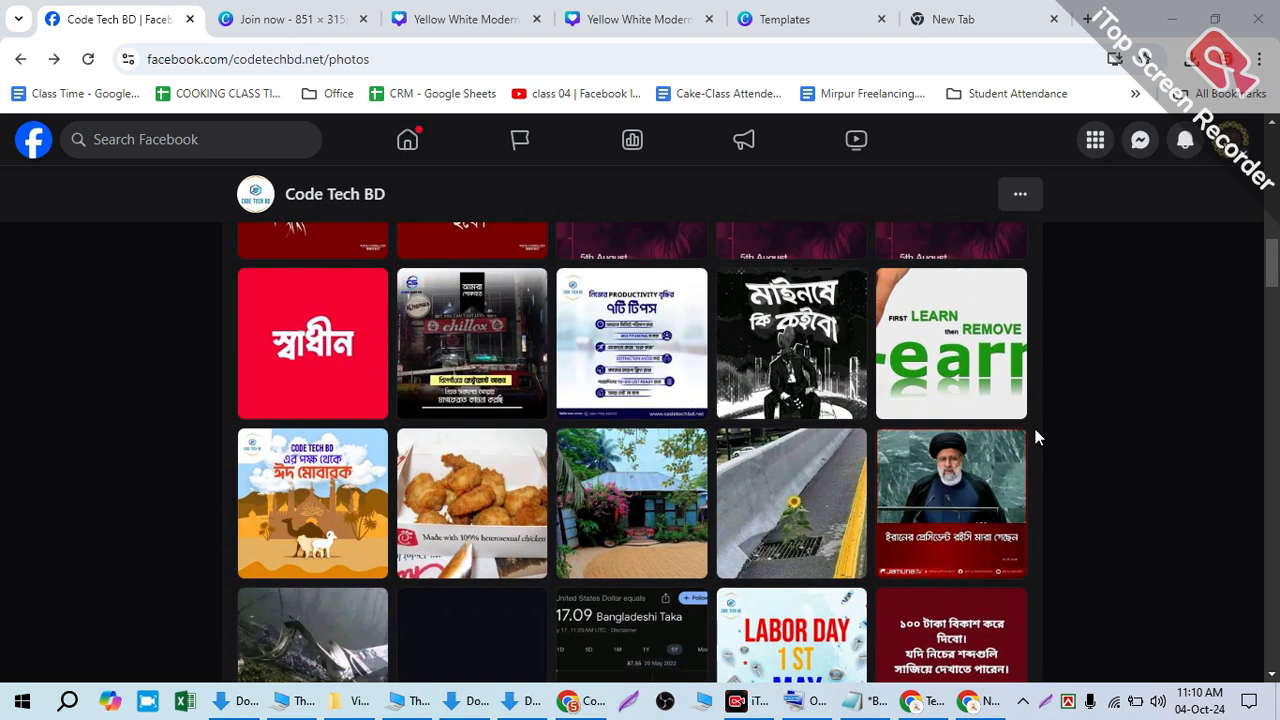
scroll(1037, 437, "down", 5)
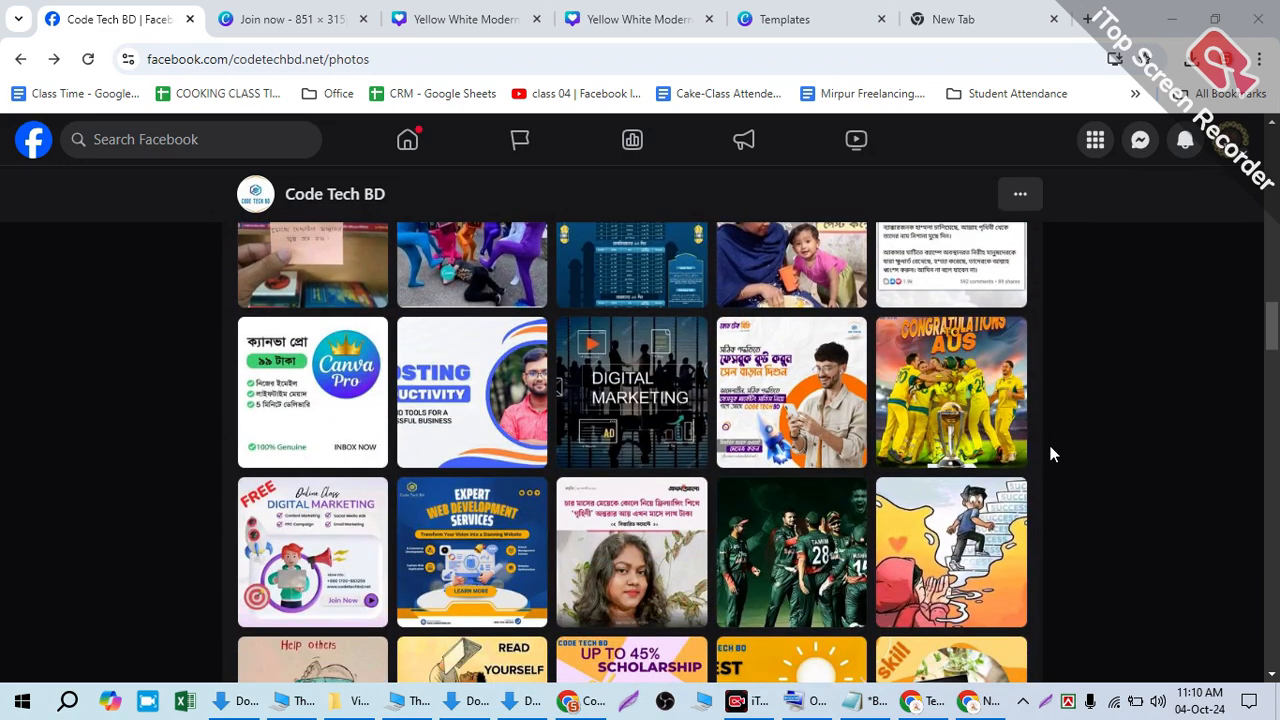
left_click(760, 412)
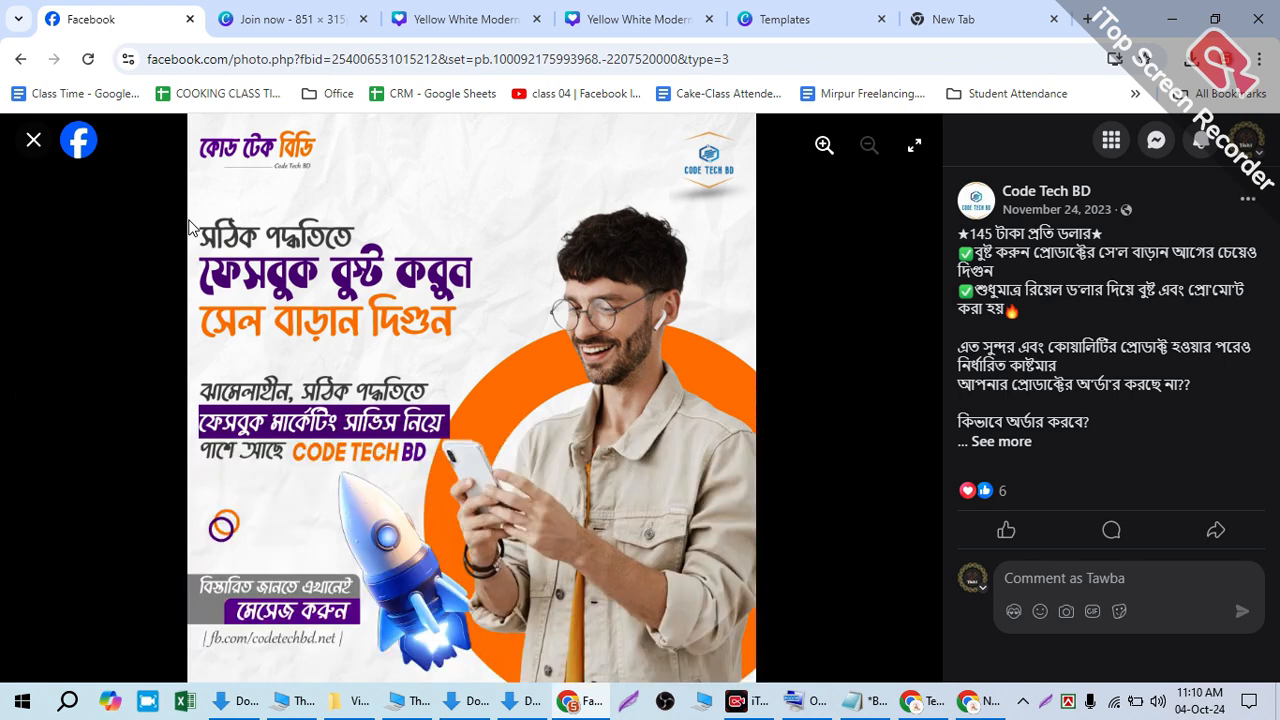
left_click(33, 140)
scroll(806, 390, "down", 10)
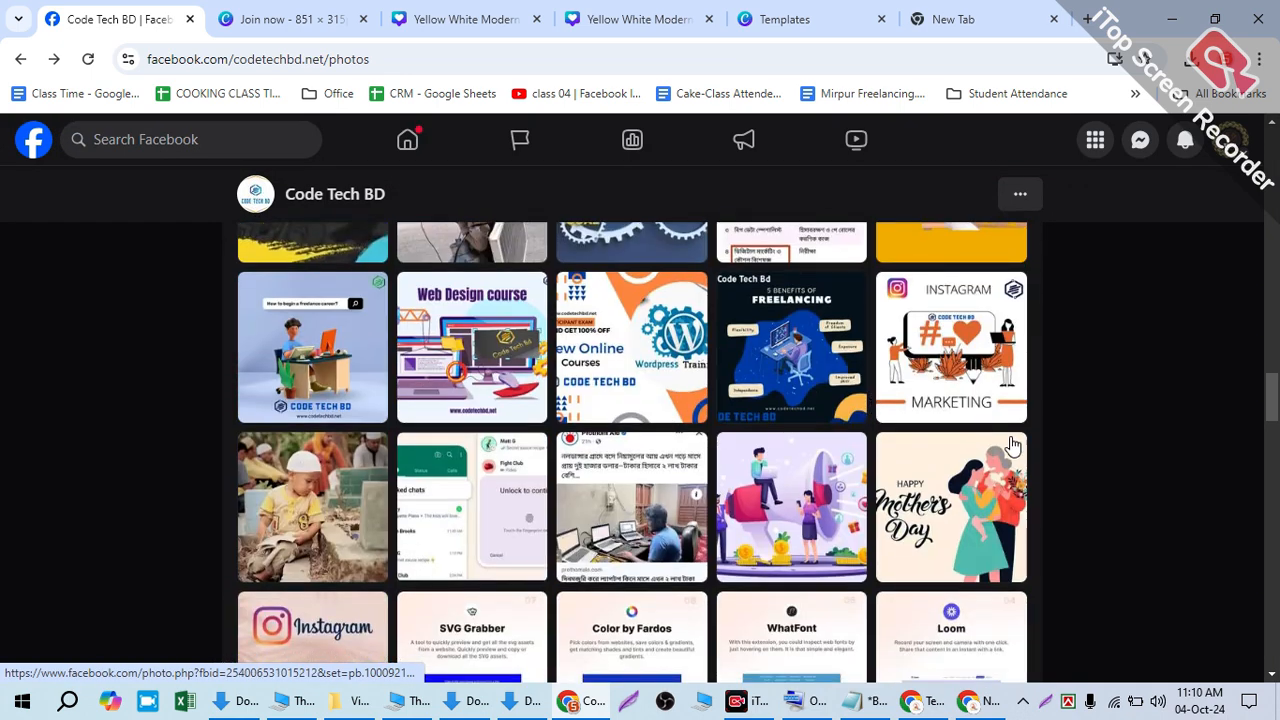